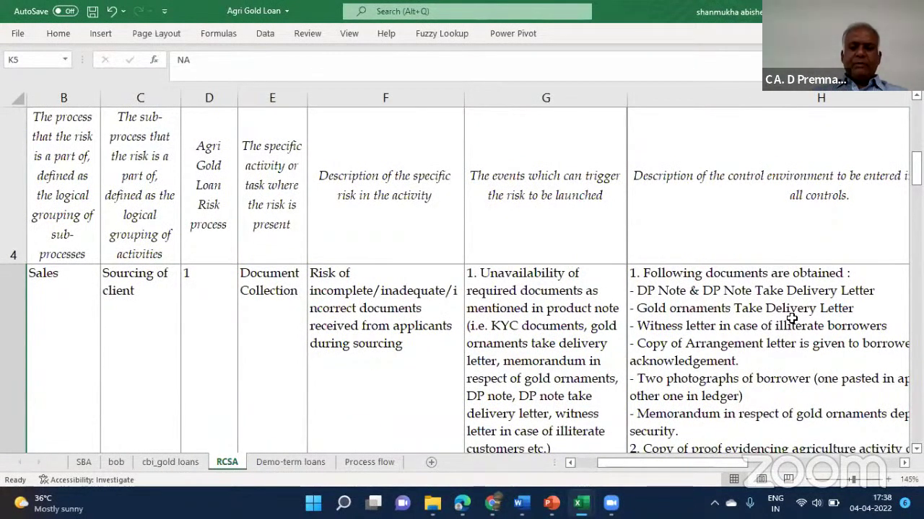
Scroll the RCSA sheet to columns I–S, then view the cbi_gold loans findings zoomed in
left_click_drag(712, 464, 895, 462)
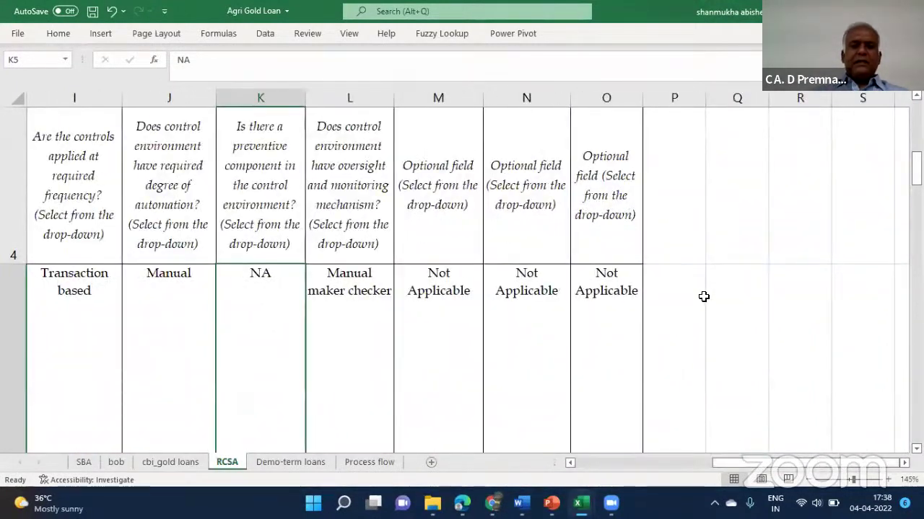
scroll(699, 288, "up", 1)
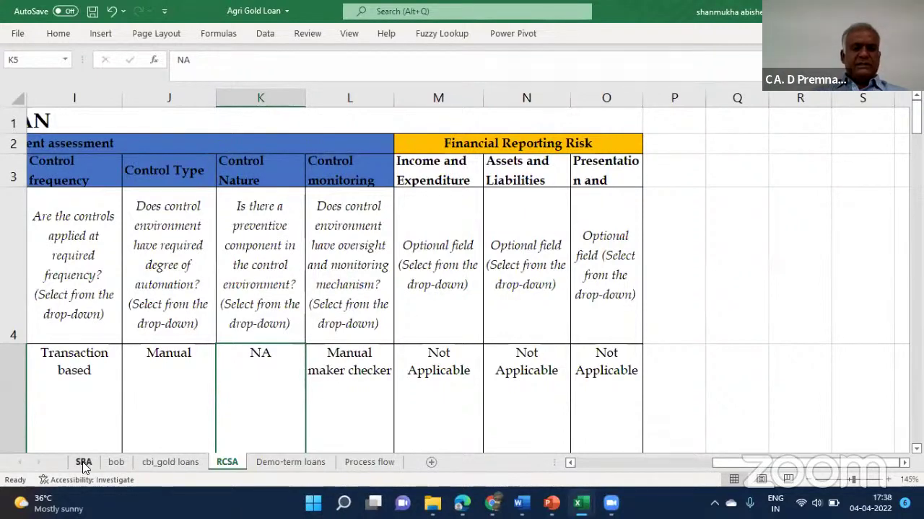
left_click(170, 463)
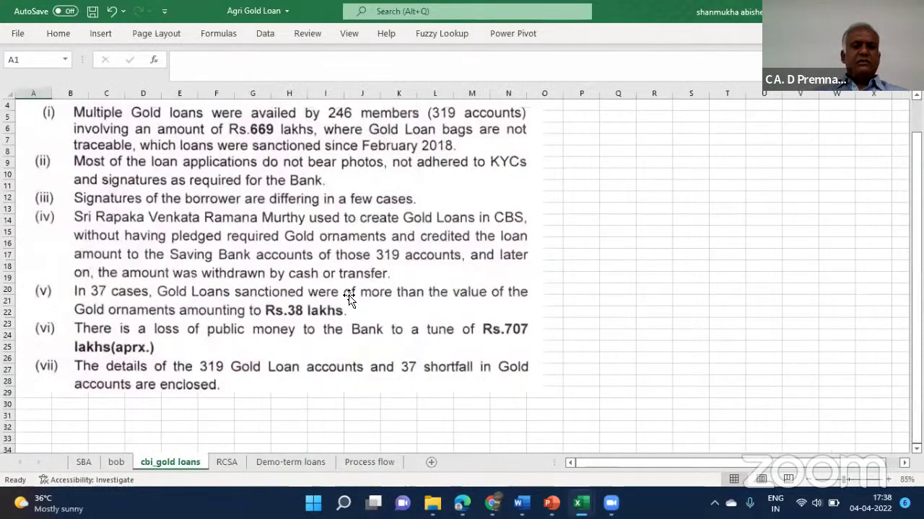
left_click_drag(915, 175, 915, 144)
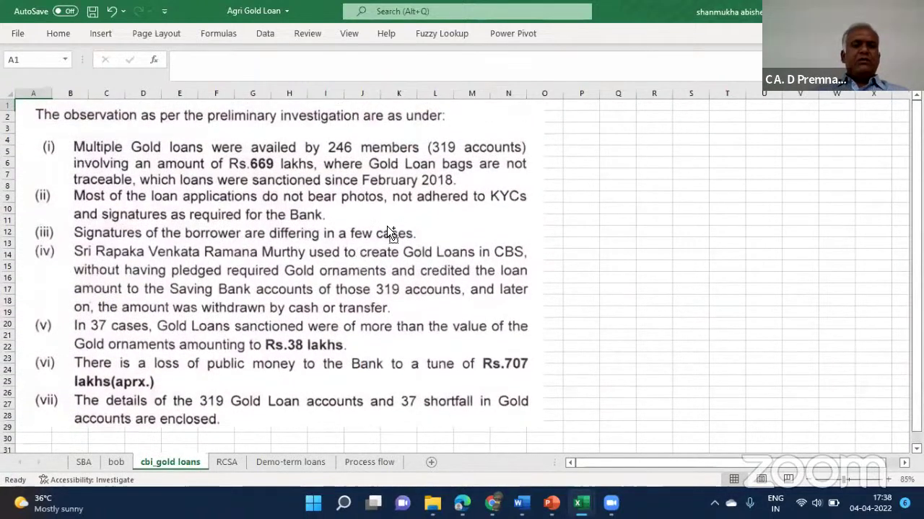
scroll(387, 230, "up", 1)
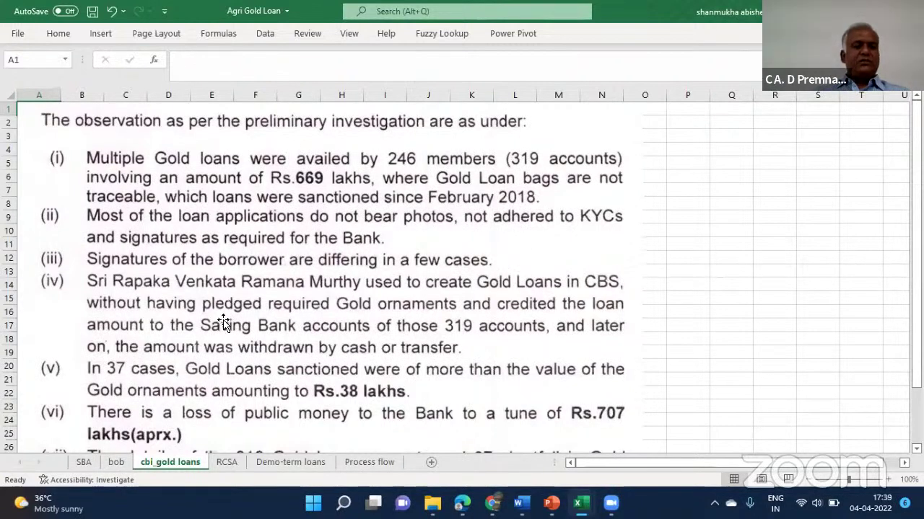
Return to the RCSA Risk Control Matrix columns, then bring up the IOB staff-negligence FIR PDF
left_click(227, 463)
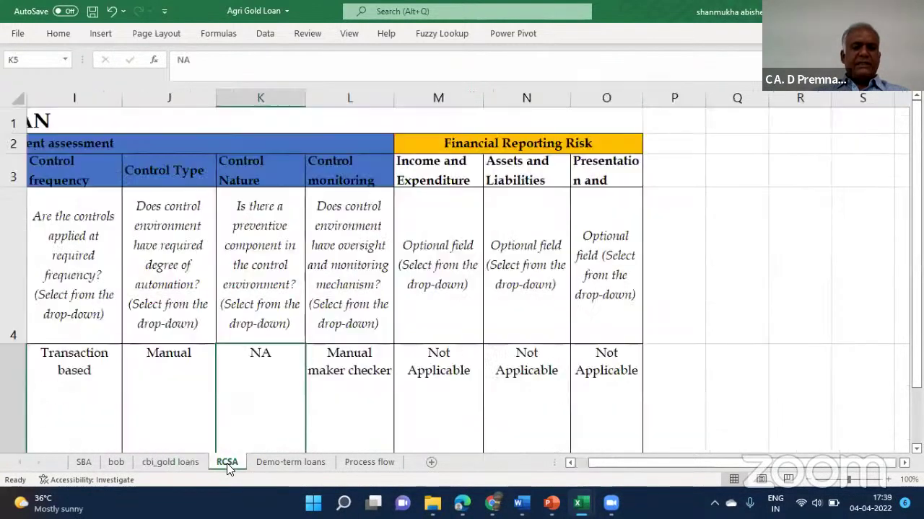
left_click(596, 463)
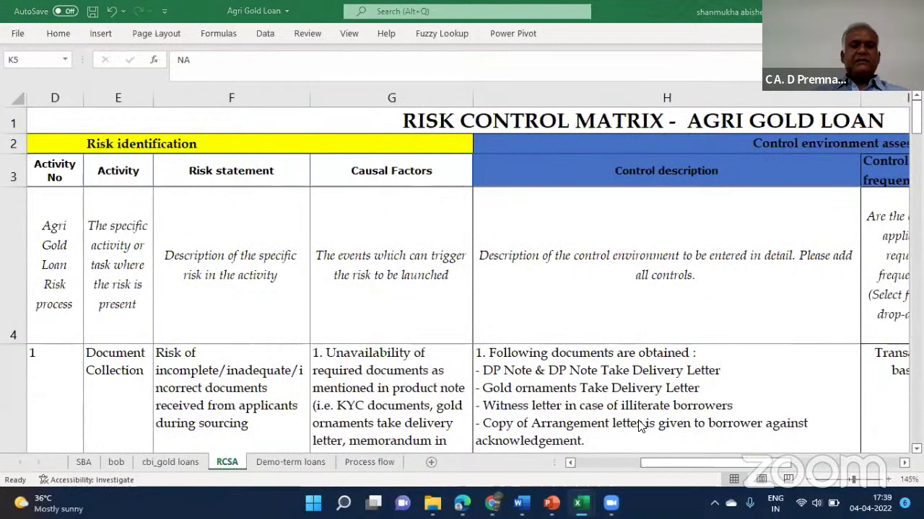
key("alt+Tab")
left_click(779, 226)
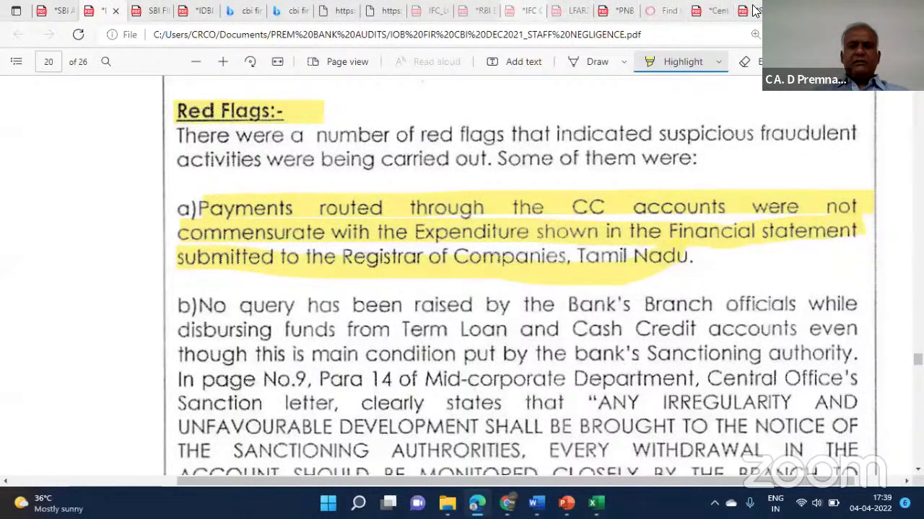
Read the SBI FIR's highlighted officials' lapses, return to the IOB PDF, then reopen the Agri Gold Loan workbook
key("ctrl+shift+Tab")
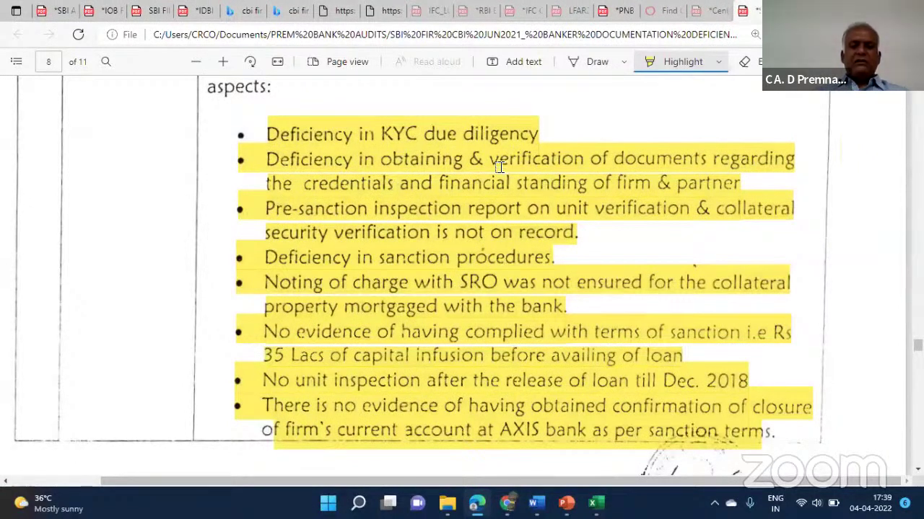
scroll(499, 168, "up", 1)
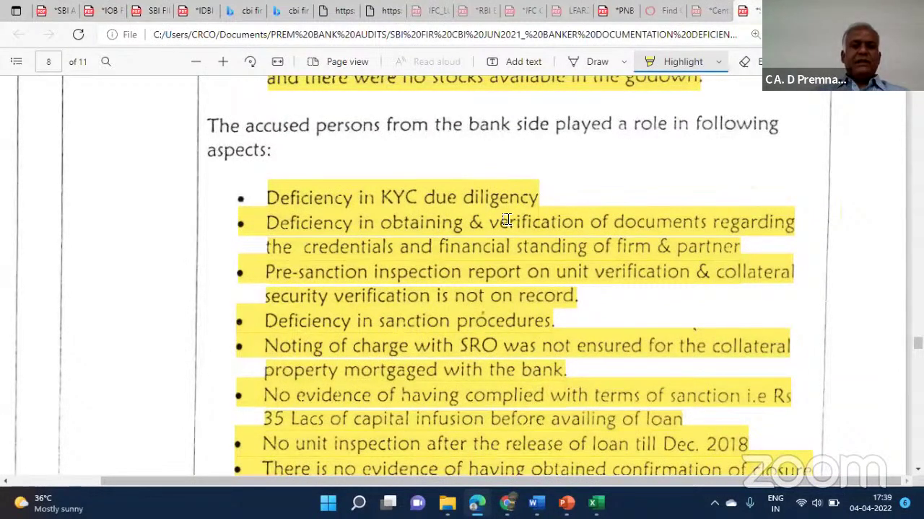
scroll(507, 217, "down", 1)
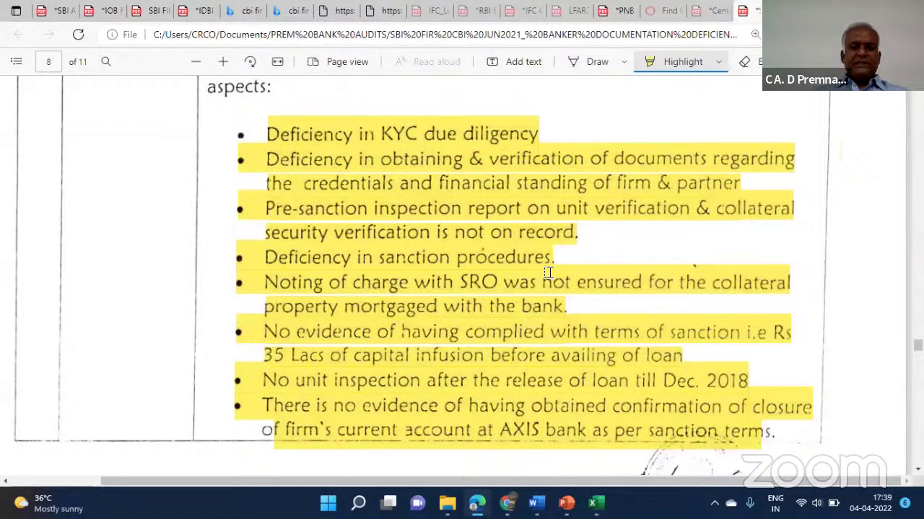
scroll(549, 273, "down", 1)
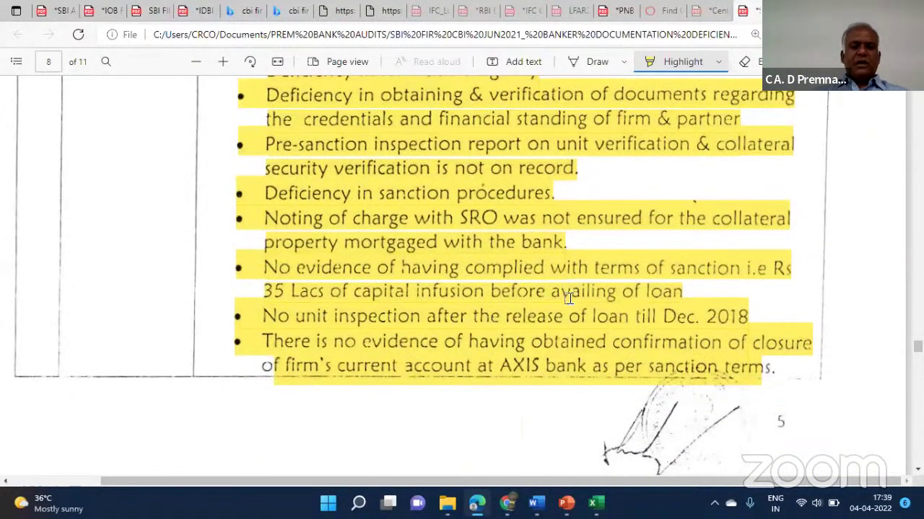
key("ctrl+Tab")
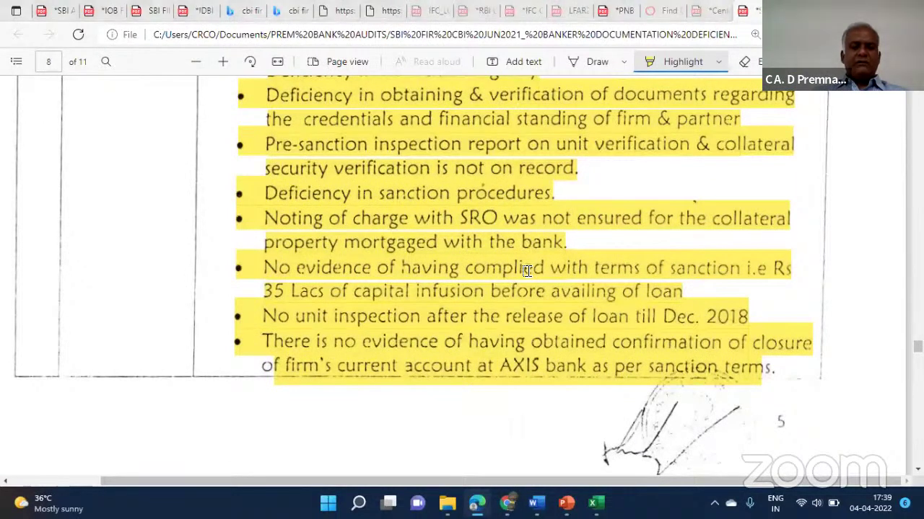
mouse_move(595, 503)
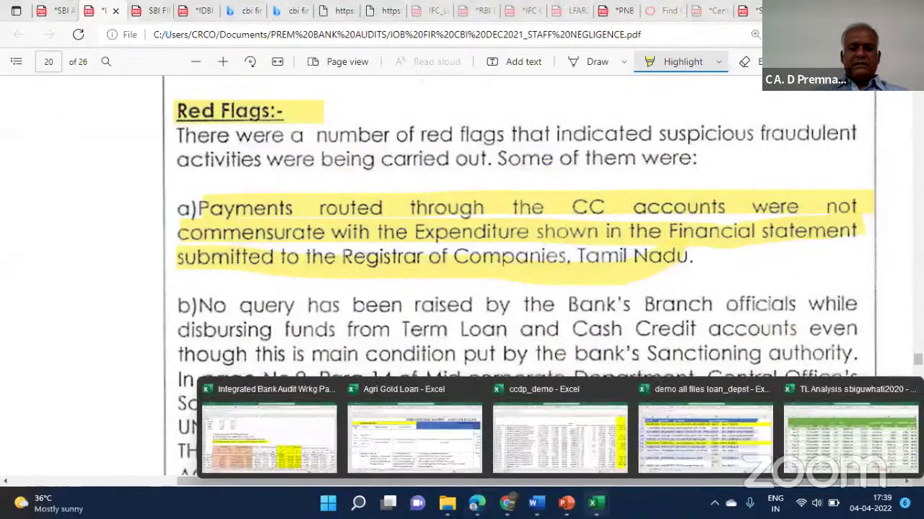
left_click(436, 440)
Glance at the SBA checklist, then show RCSA columns I–O: control frequency, type, nature and reporting risk
left_click_drag(692, 467, 829, 471)
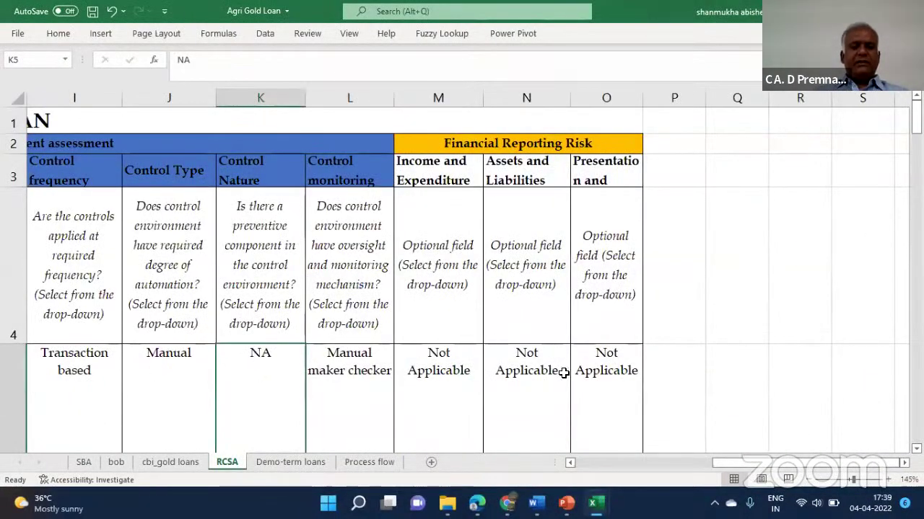
left_click(91, 464)
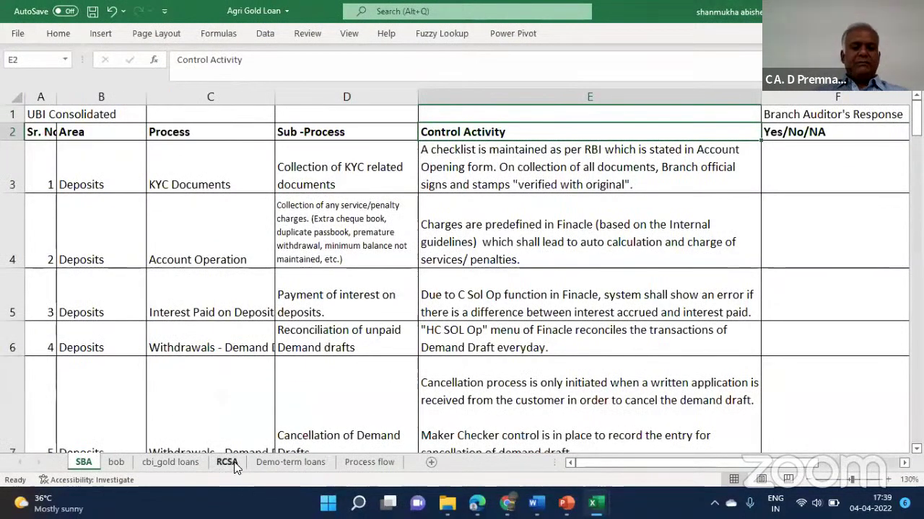
left_click(228, 463)
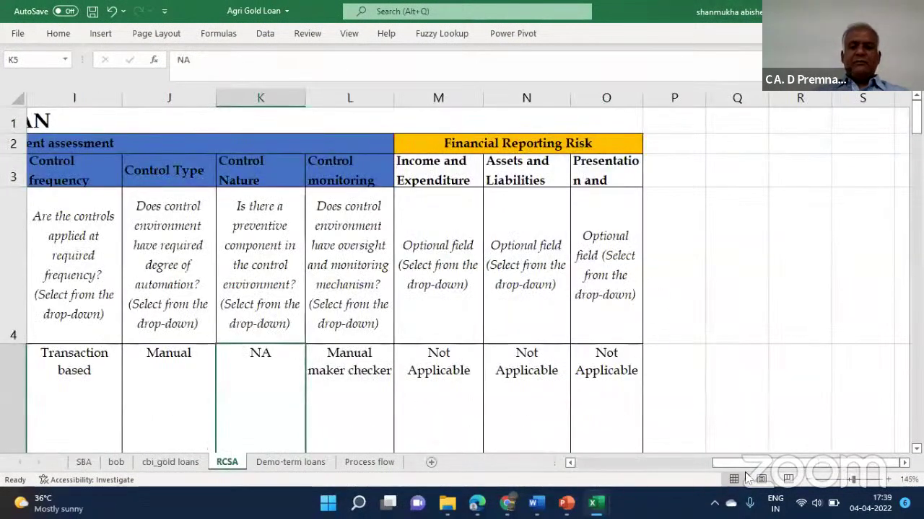
left_click_drag(745, 464, 637, 466)
left_click_drag(729, 462, 837, 462)
left_click_drag(750, 463, 850, 469)
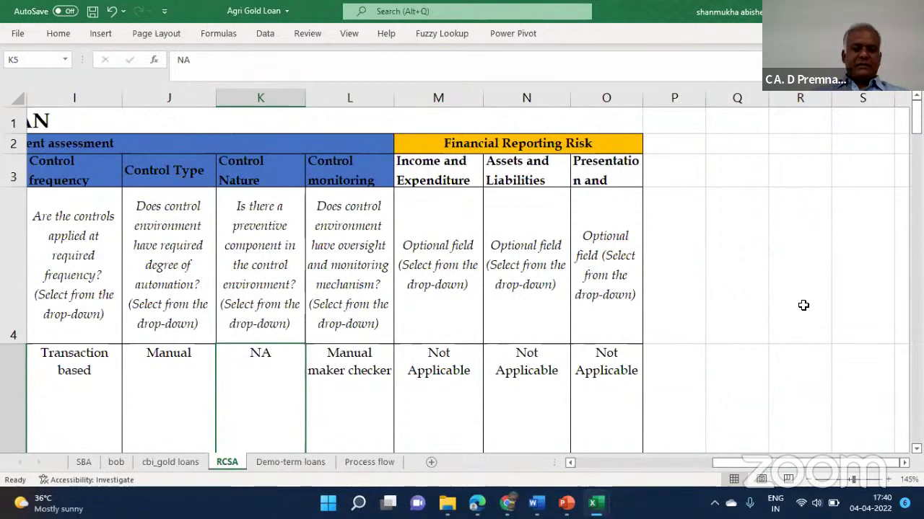
On the SBA sheet, scroll to column C and select the KYC Documents auditor response cell F3
left_click(83, 462)
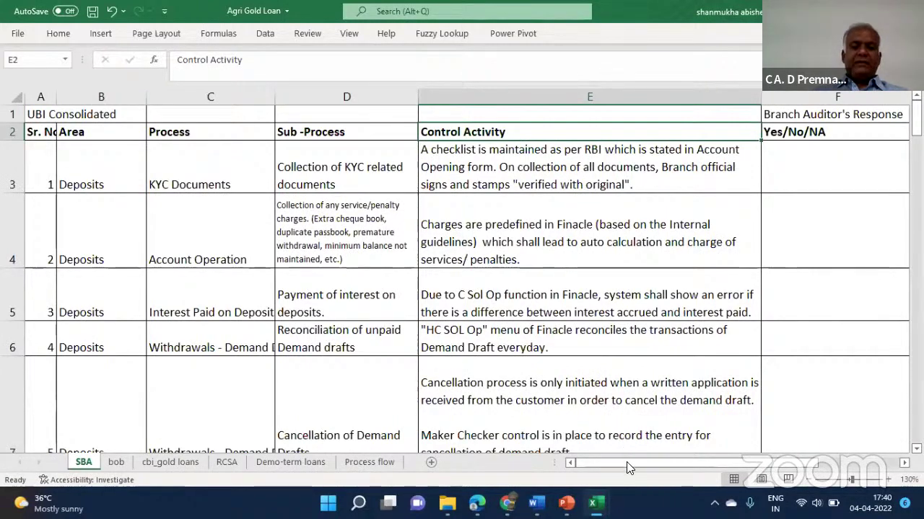
left_click_drag(626, 462, 479, 70)
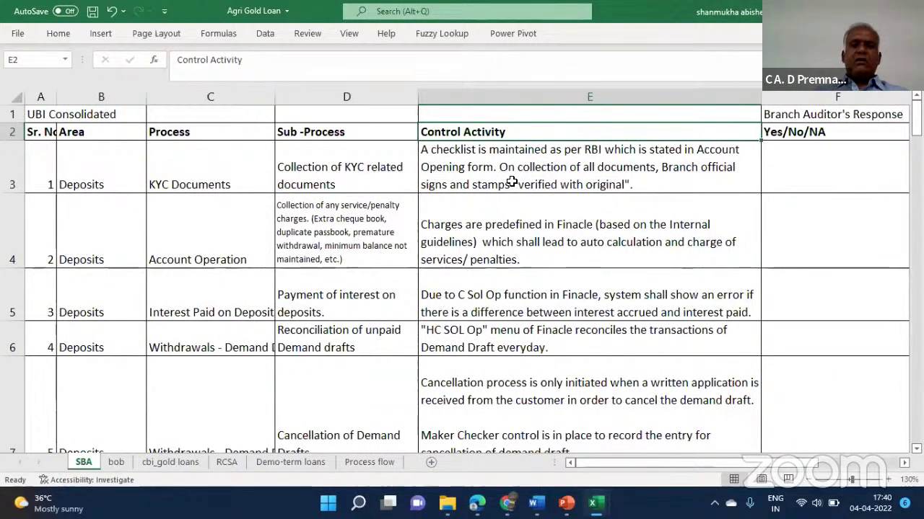
left_click_drag(674, 468, 755, 465)
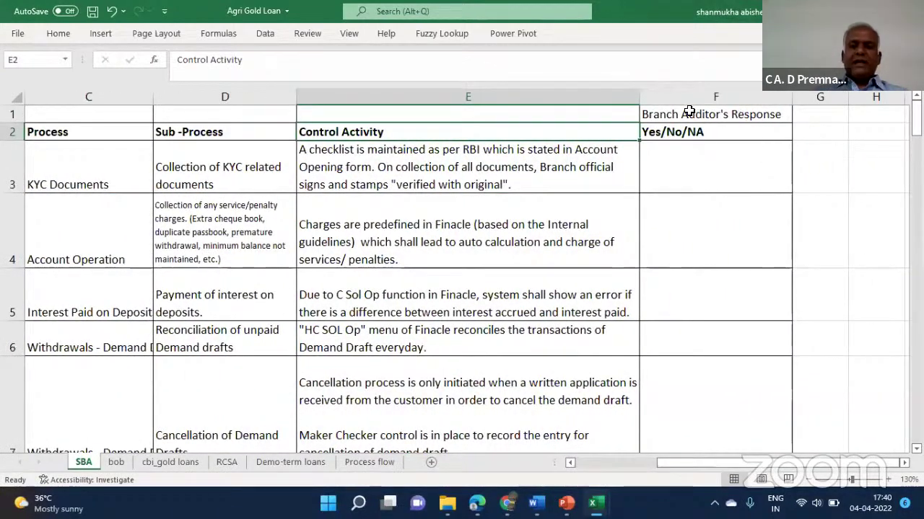
left_click(682, 173)
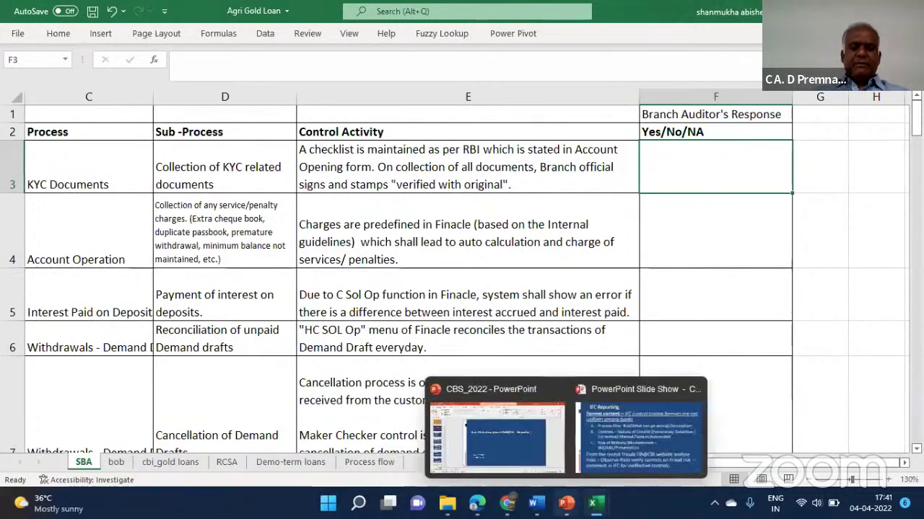
mouse_move(566, 503)
left_click(620, 426)
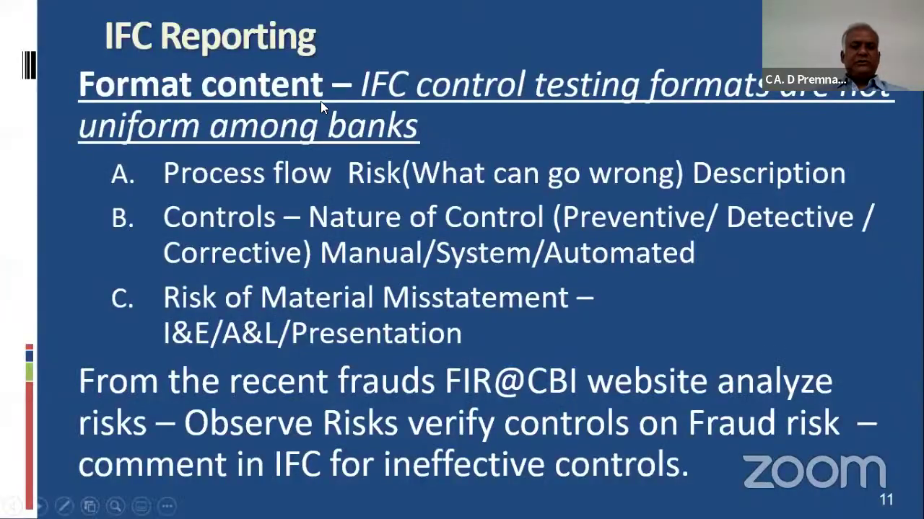
key("Right")
key("Right")
key("Left")
key("Left")
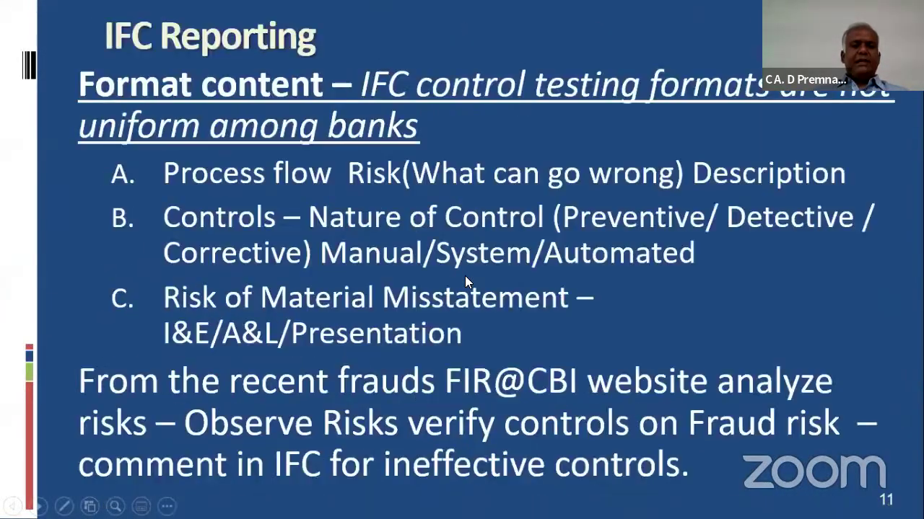
key("Left")
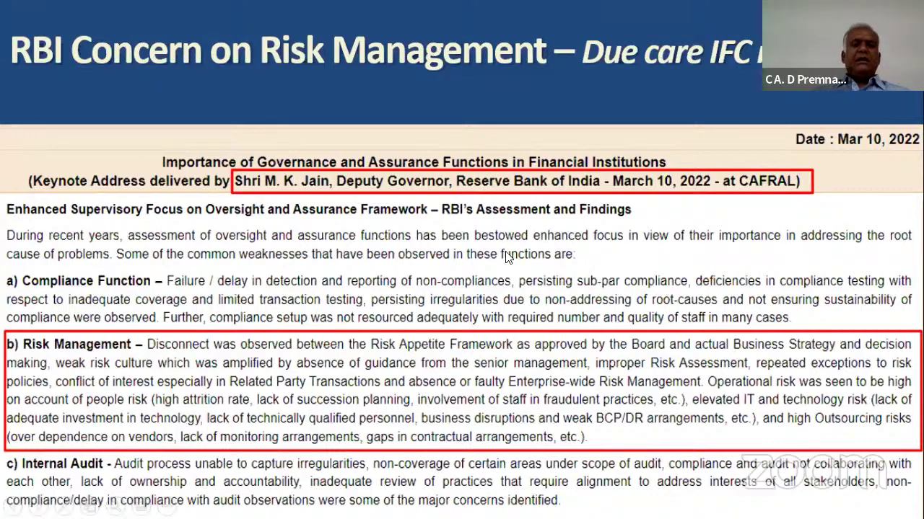
key("Left")
key("Left")
key("Left")
key("Left")
key("Left")
key("Left")
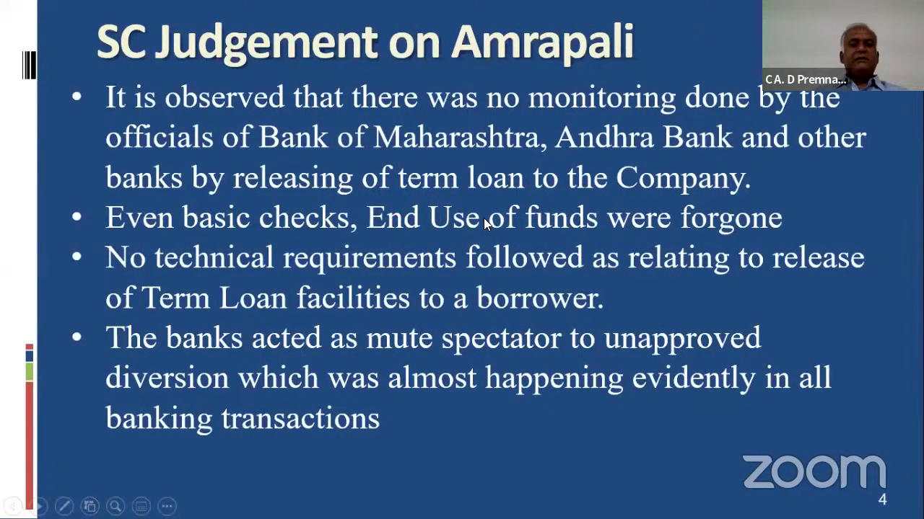
key("Right")
key("Right")
key("Right")
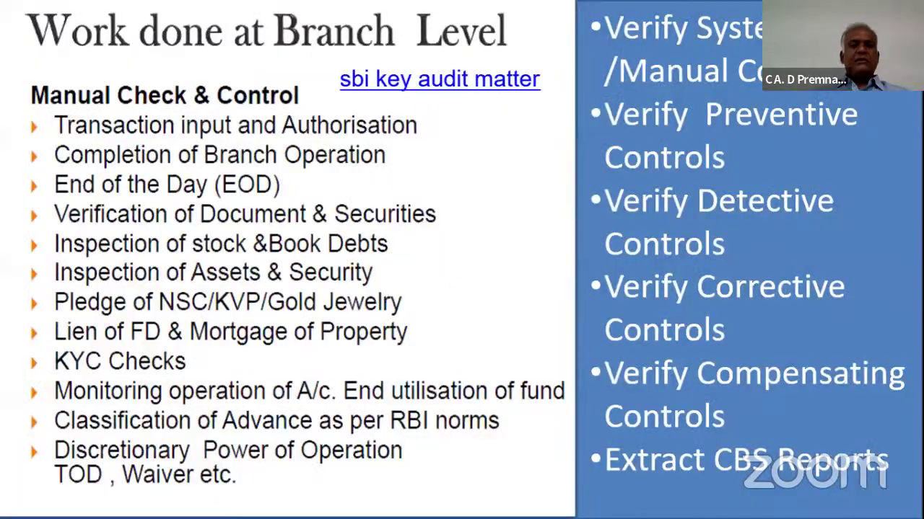
key("Right")
key("Right")
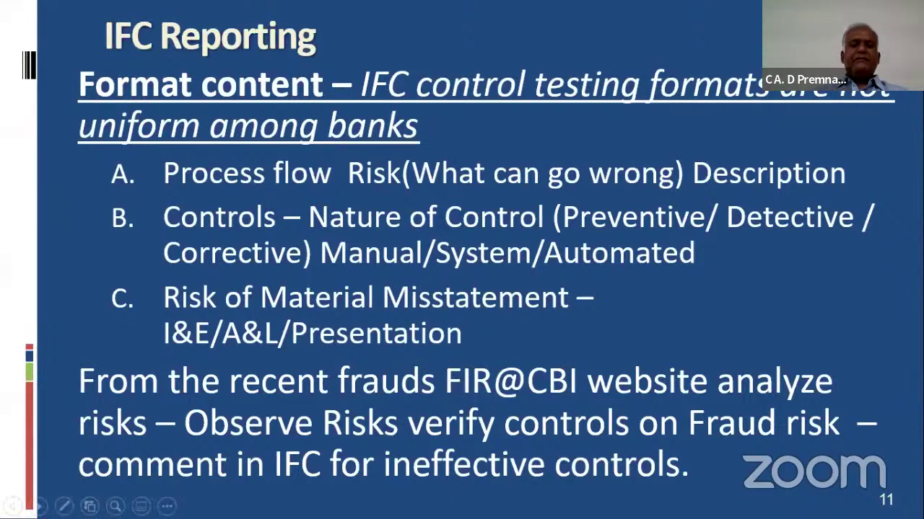
key("alt+Tab")
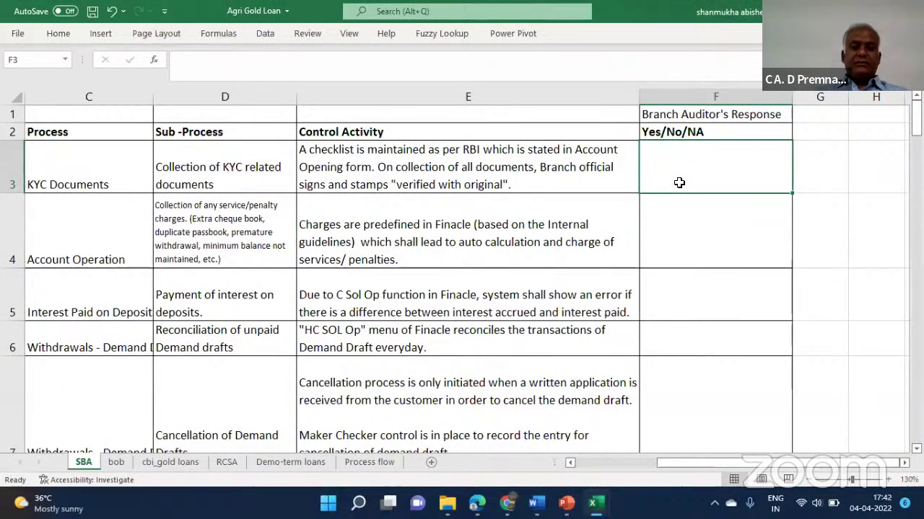
On the bob sheet, check I8's Yes/No/Not Applicable options keeping Yes, select J8, and return to the slide
left_click(117, 462)
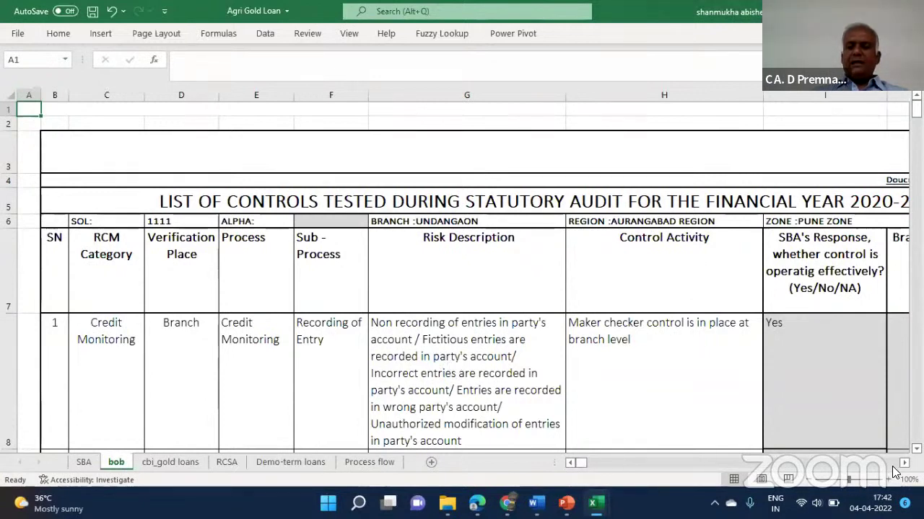
scroll(770, 395, "right", 2)
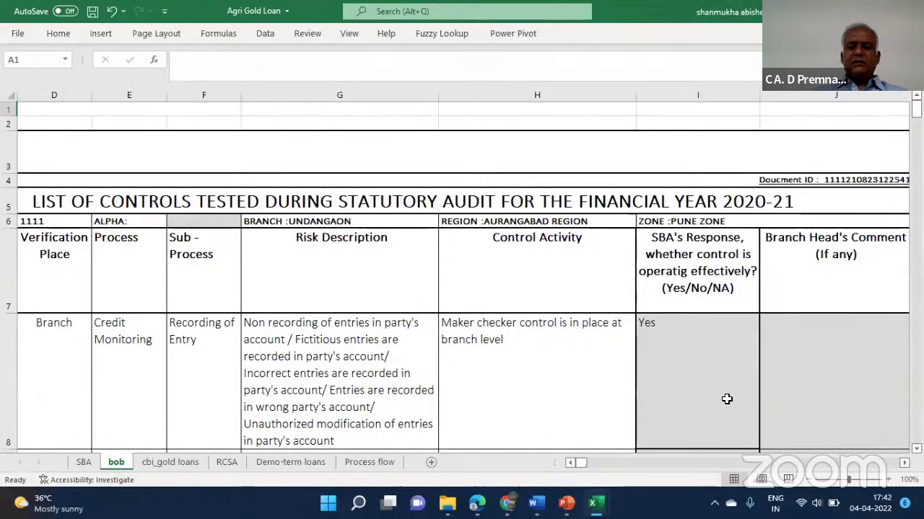
left_click(726, 398)
left_click(767, 446)
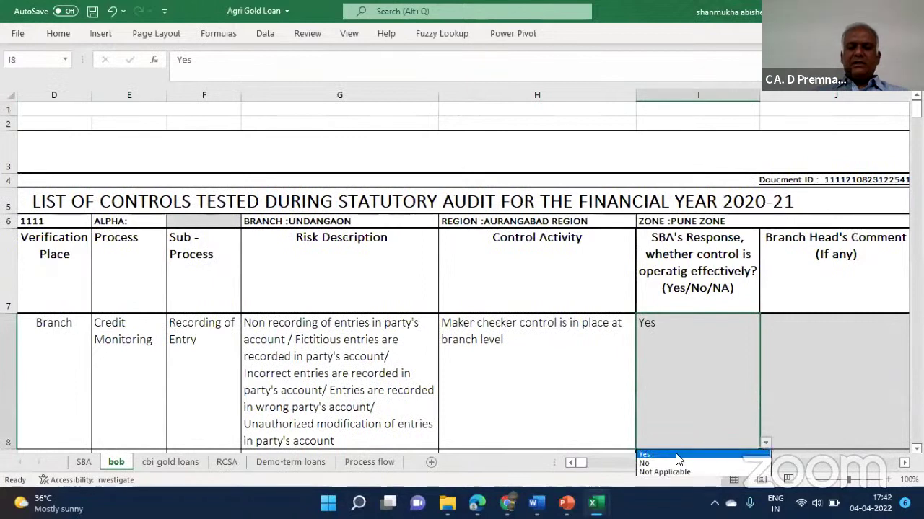
left_click(684, 375)
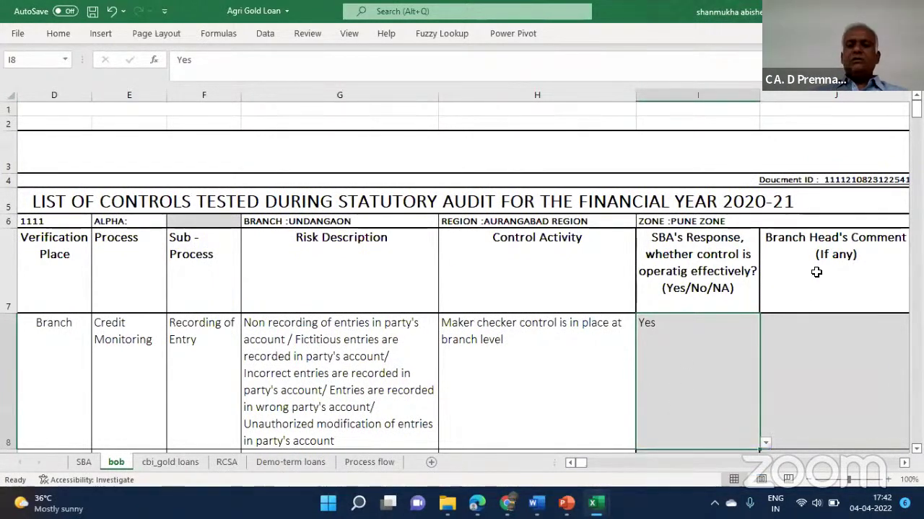
left_click(819, 385)
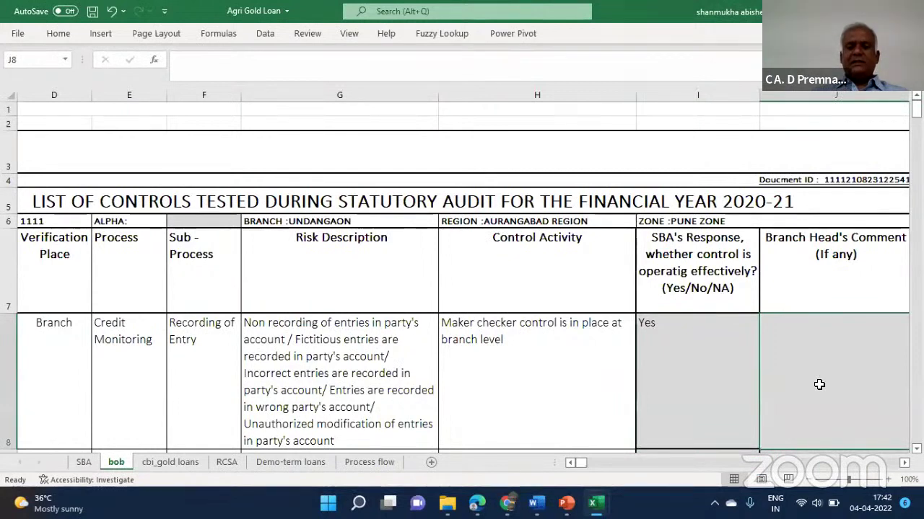
key("alt+Tab")
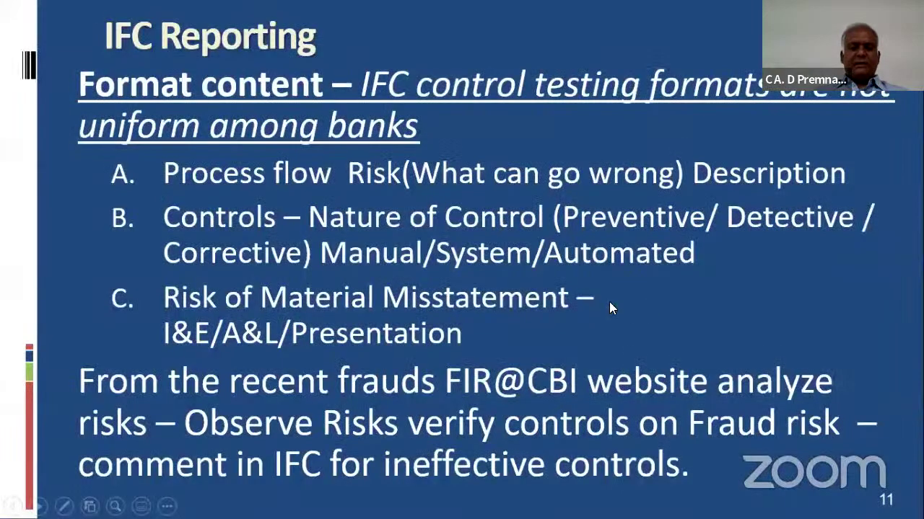
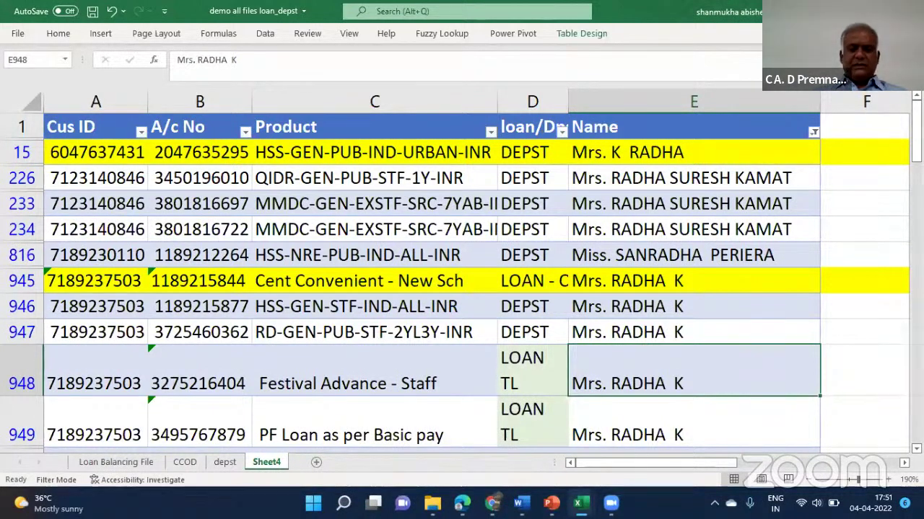
left_click(577, 503)
left_click(258, 428)
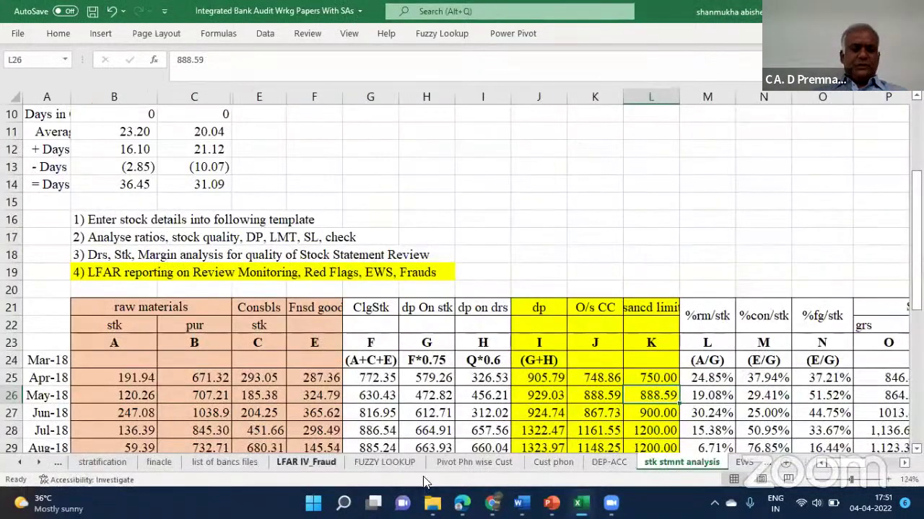
left_click(468, 462)
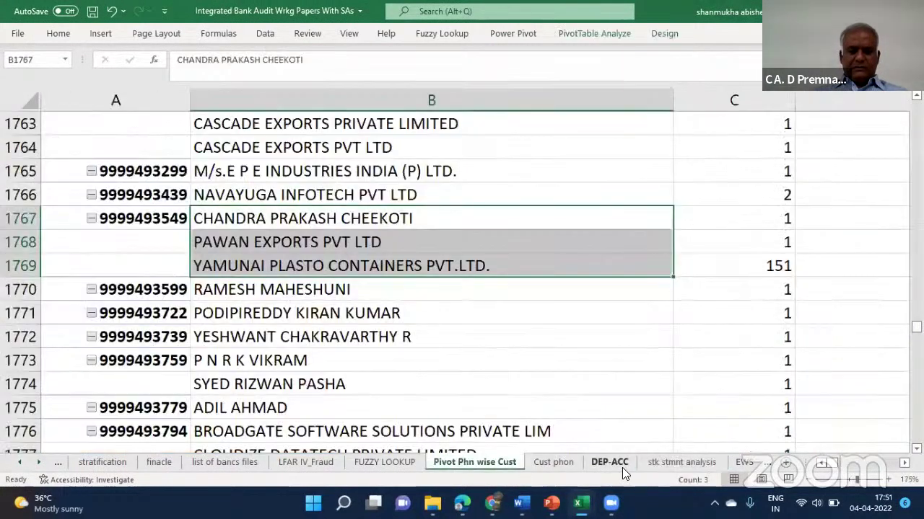
scroll(469, 356, "up", 1)
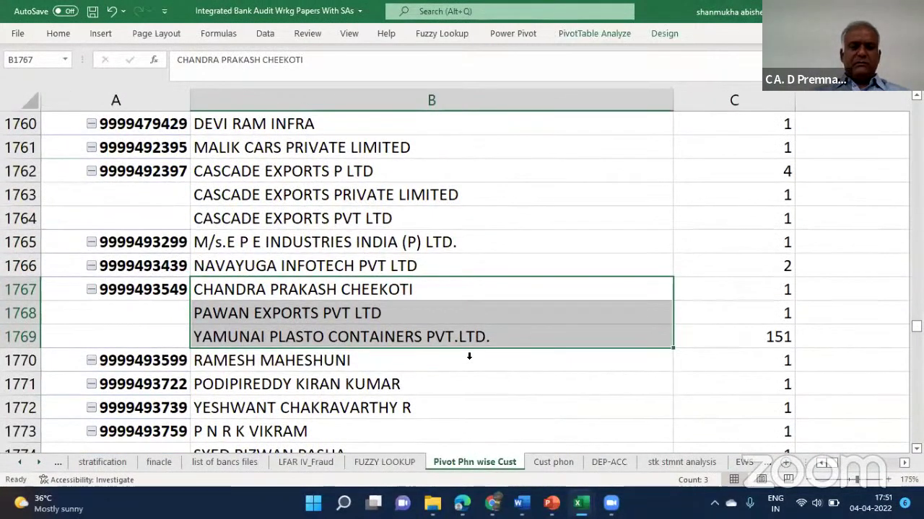
key("ctrl+Home")
left_click(372, 468)
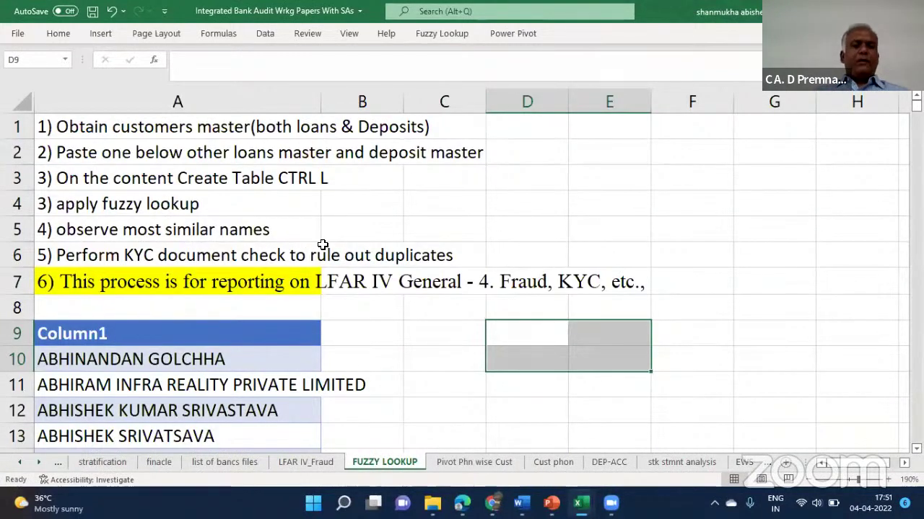
left_click_drag(117, 125, 115, 285)
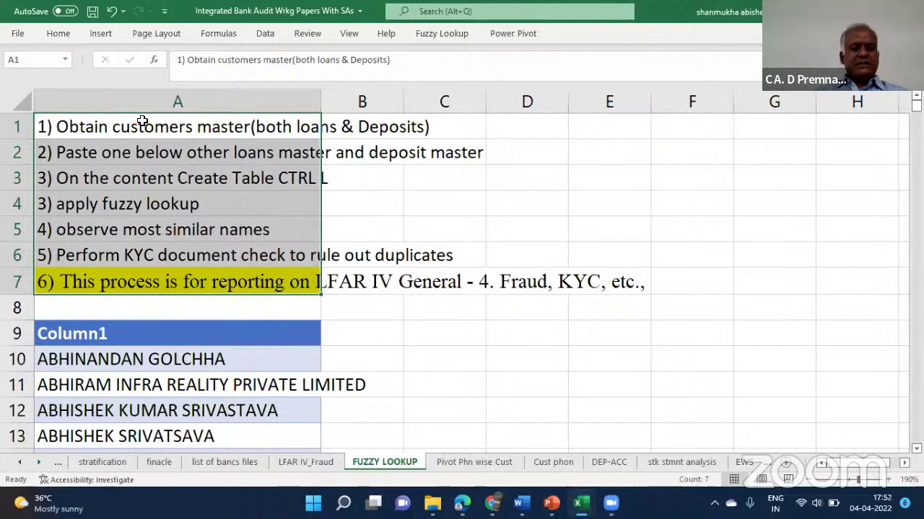
key("alt+Tab")
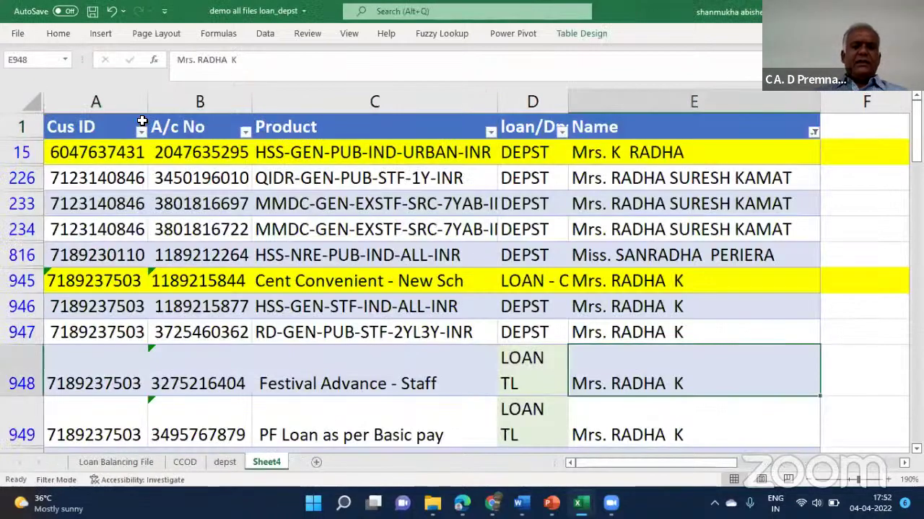
left_click(127, 456)
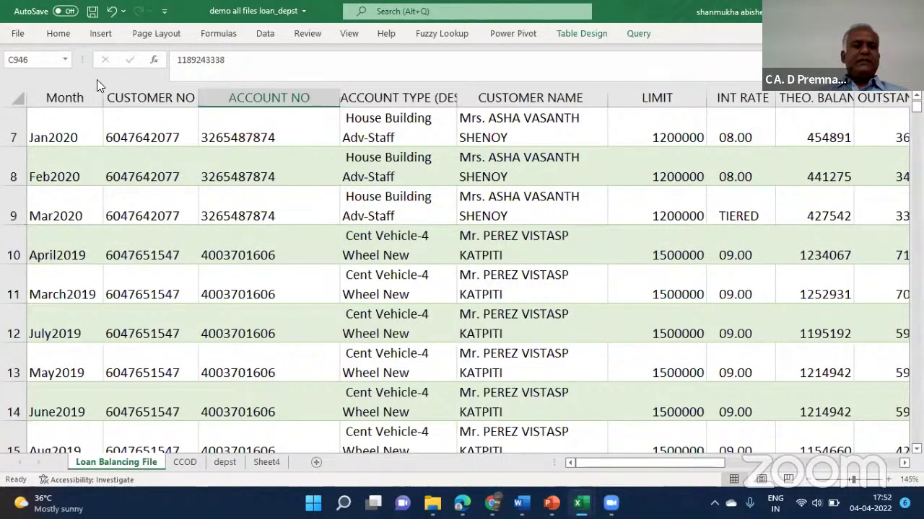
left_click(122, 88)
left_click(265, 101)
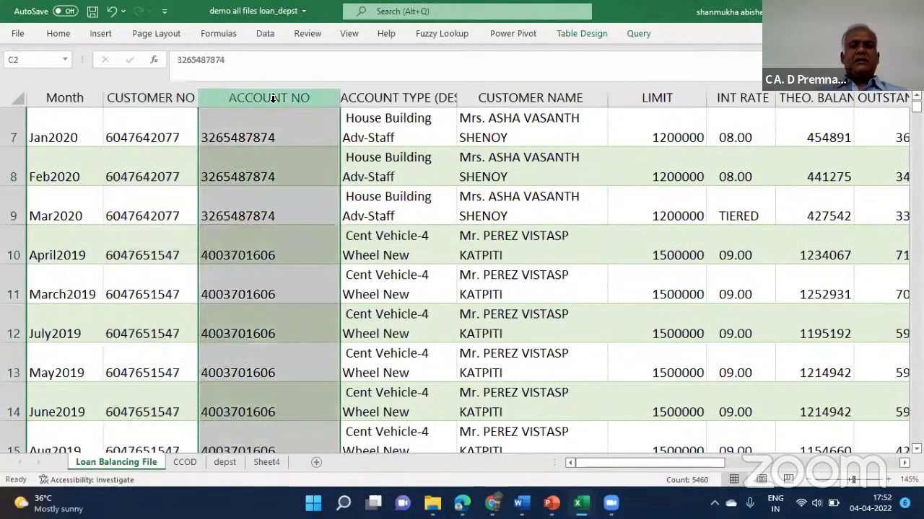
left_click(512, 102)
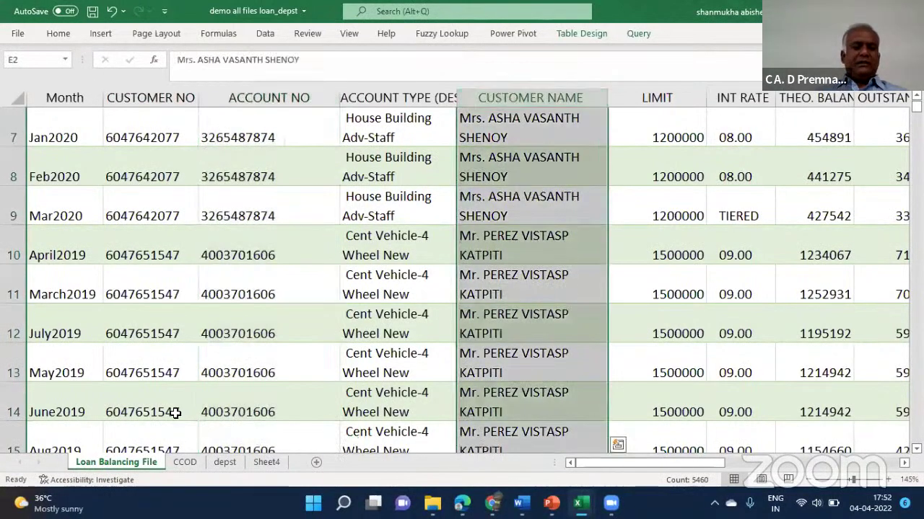
left_click(189, 461)
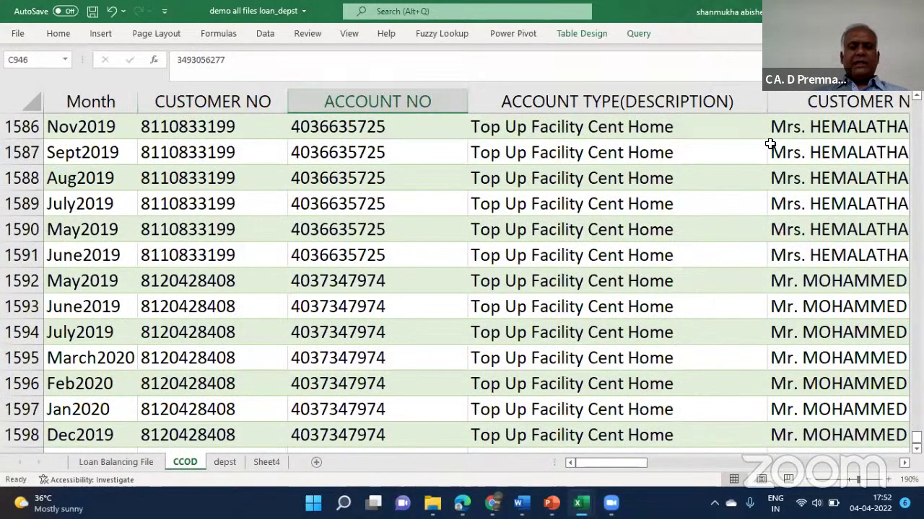
left_click(225, 462)
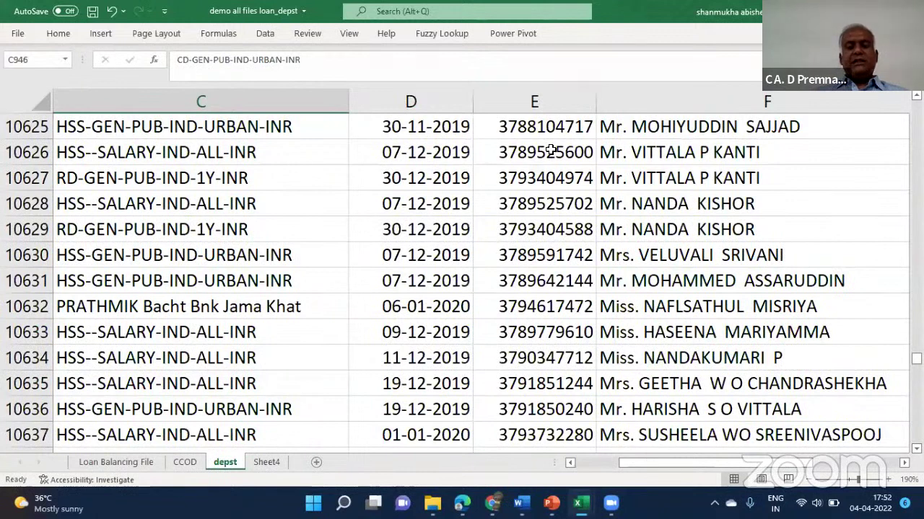
left_click(264, 461)
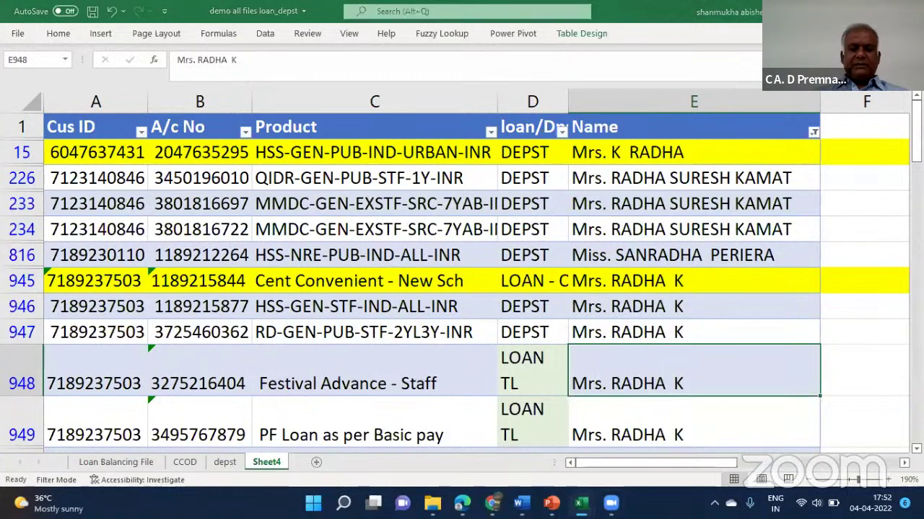
mouse_move(579, 503)
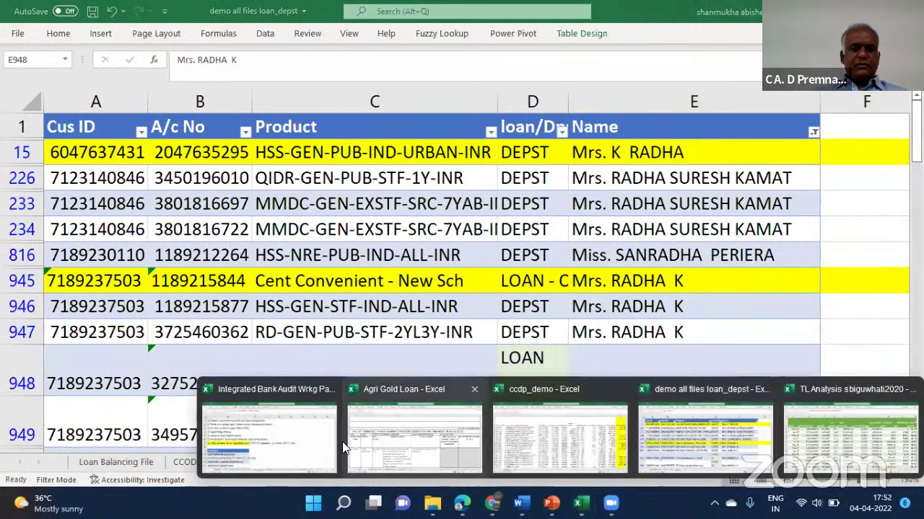
Return to the Integrated Bank Audit workbook and show the Fuzzy Lookup add-in commands
left_click(306, 445)
scroll(429, 364, "down", 1)
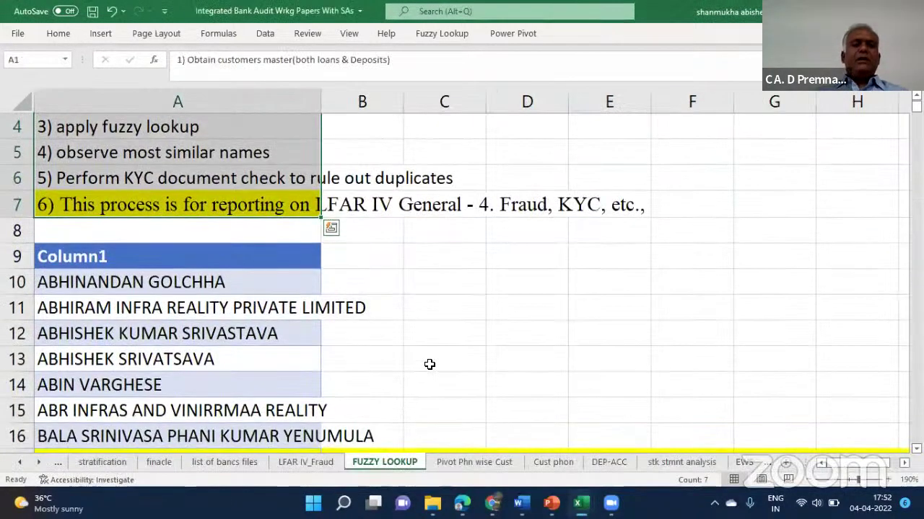
scroll(430, 365, "up", 1)
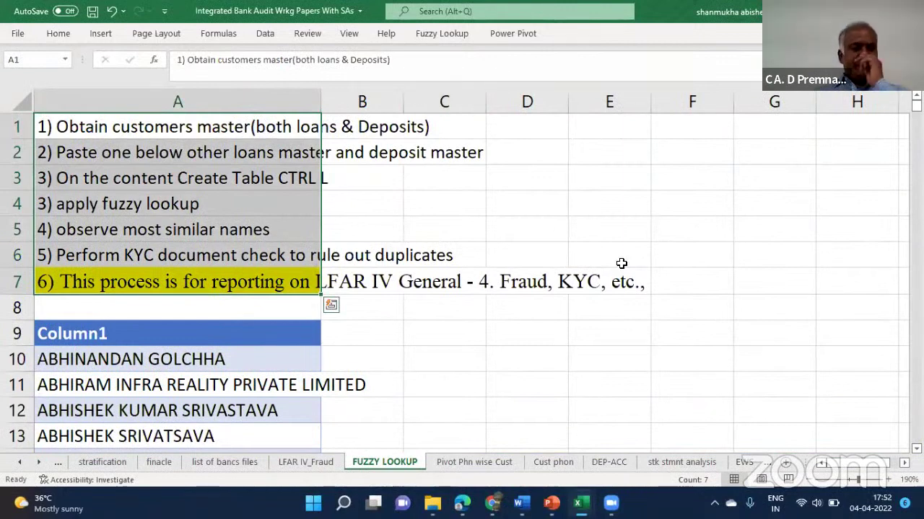
key("Escape")
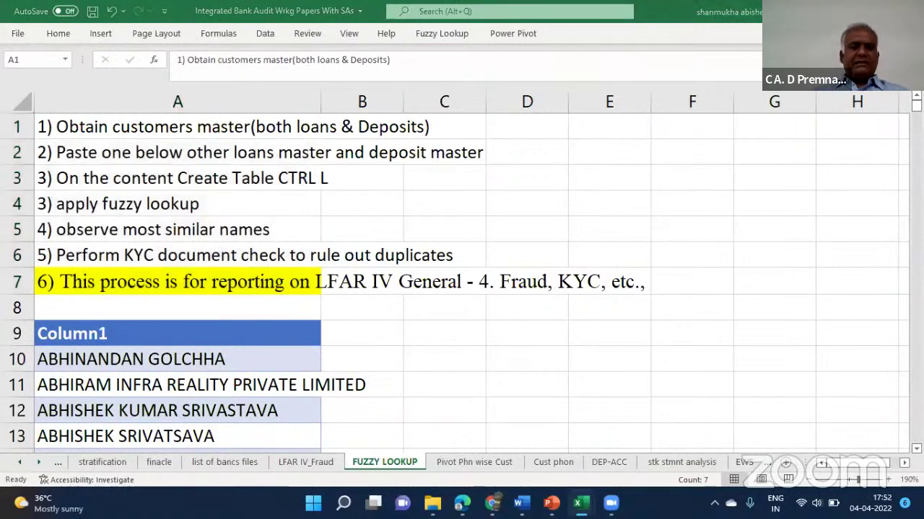
left_click(446, 31)
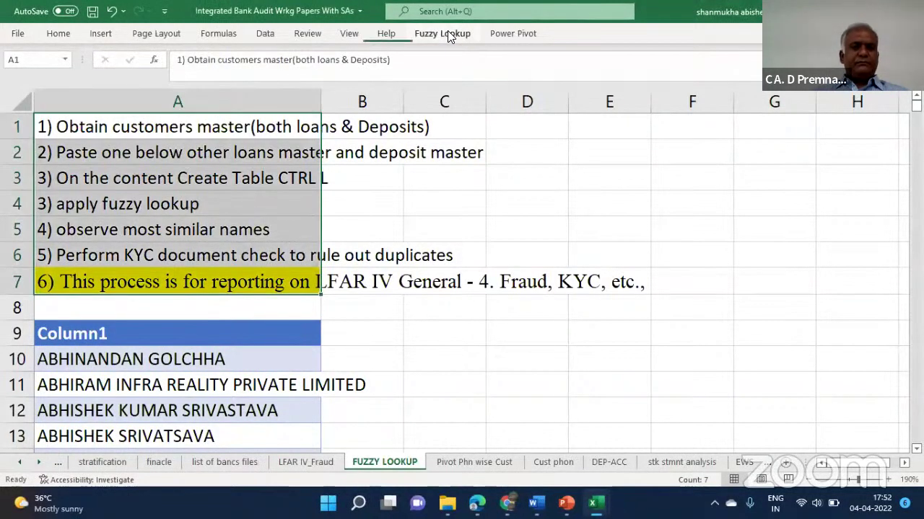
left_click(447, 33)
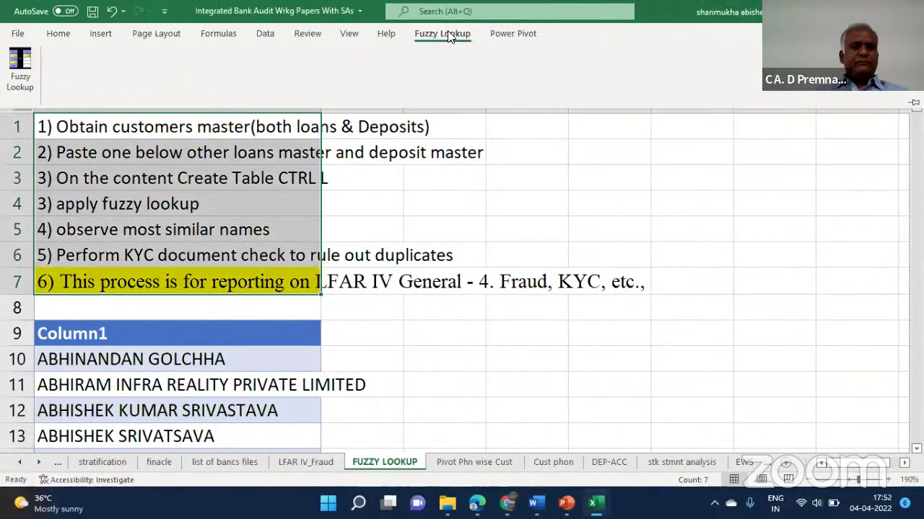
Copy the 232 Column1 customer names from A9 down into a new blank workbook
left_click(158, 335)
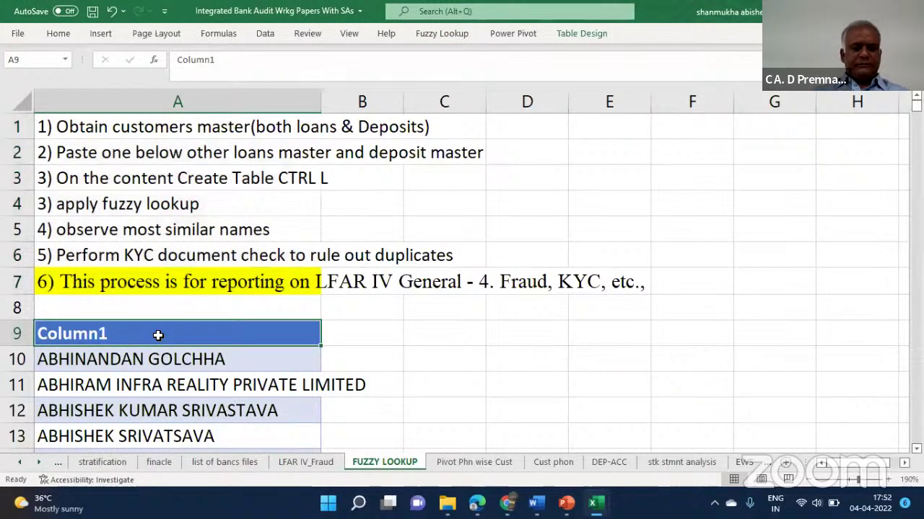
key("ctrl+shift+Down")
key("ctrl+c")
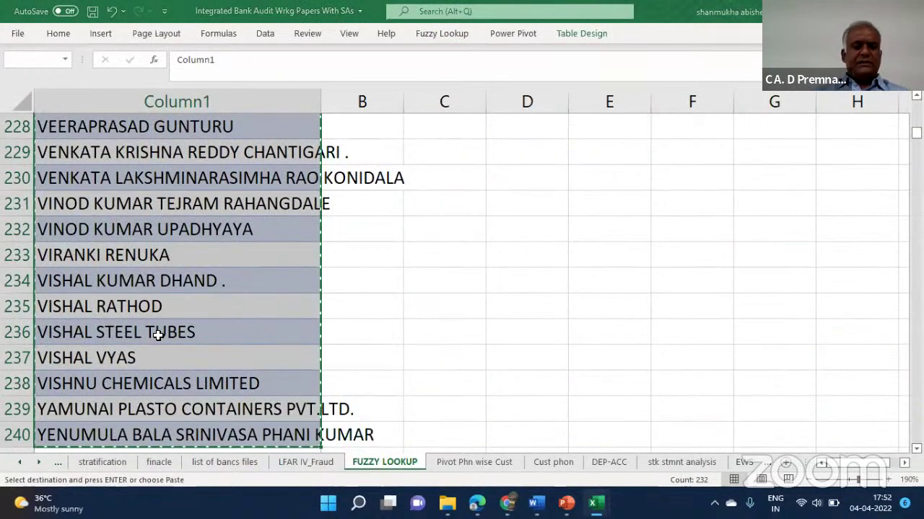
key("ctrl+n")
key("ctrl+v")
scroll(262, 270, "up", 4)
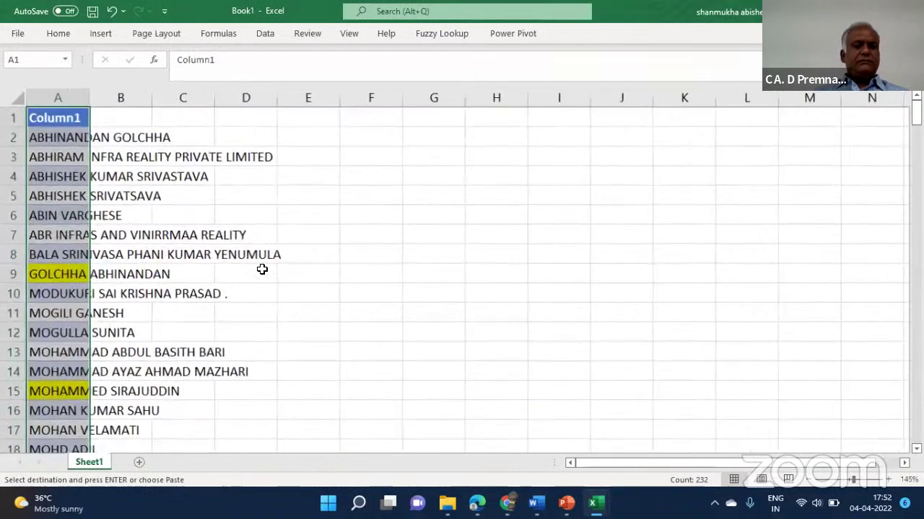
scroll(262, 270, "up", 1)
Back on the FUZZY LOOKUP sheet, cancel the copy and select the process steps in A1:A7
key("alt+Tab")
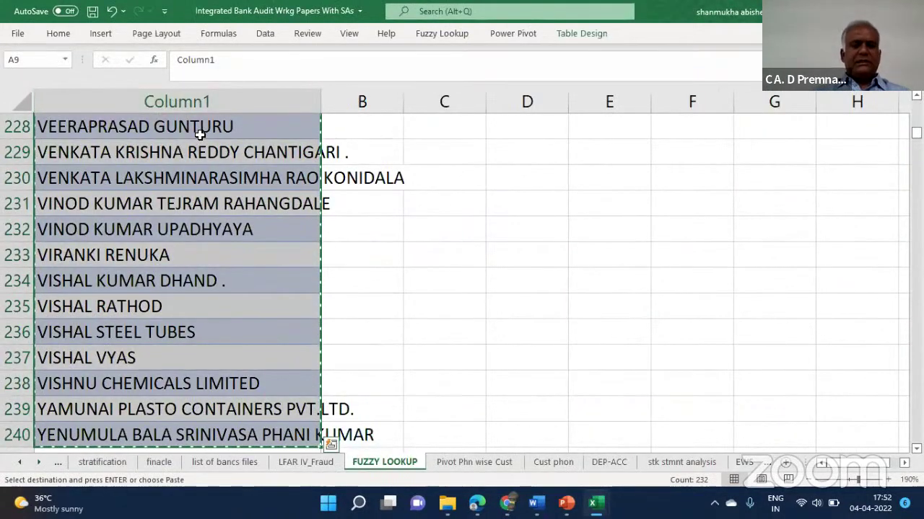
key("ctrl+Home")
key("Escape")
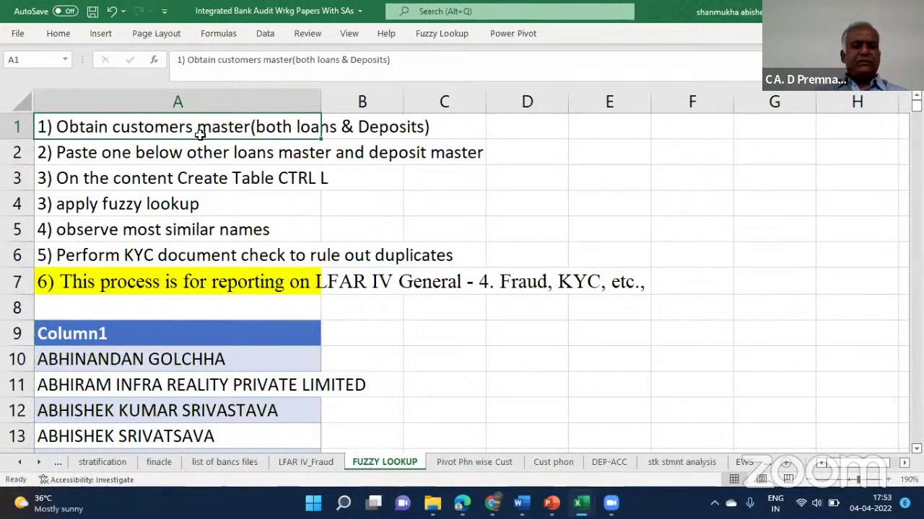
left_click_drag(152, 152, 151, 277)
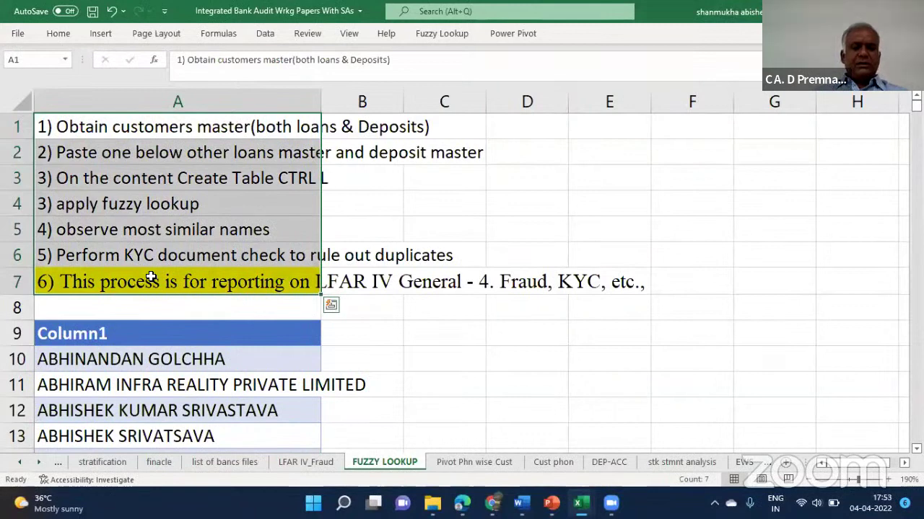
left_click(461, 503)
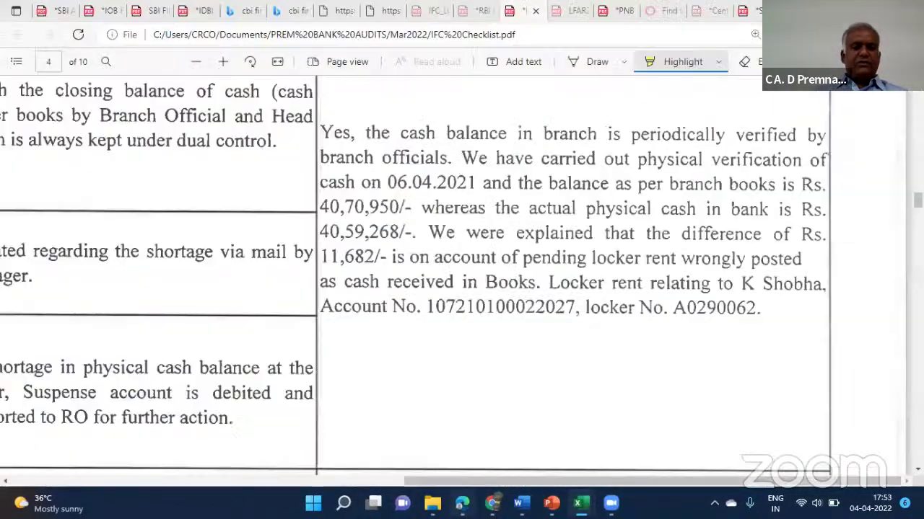
left_click(58, 12)
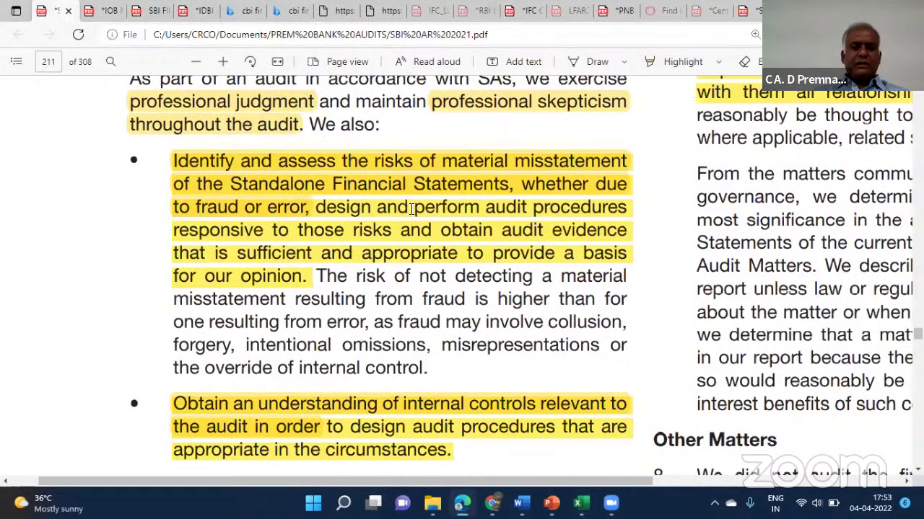
left_click_drag(412, 209, 629, 218)
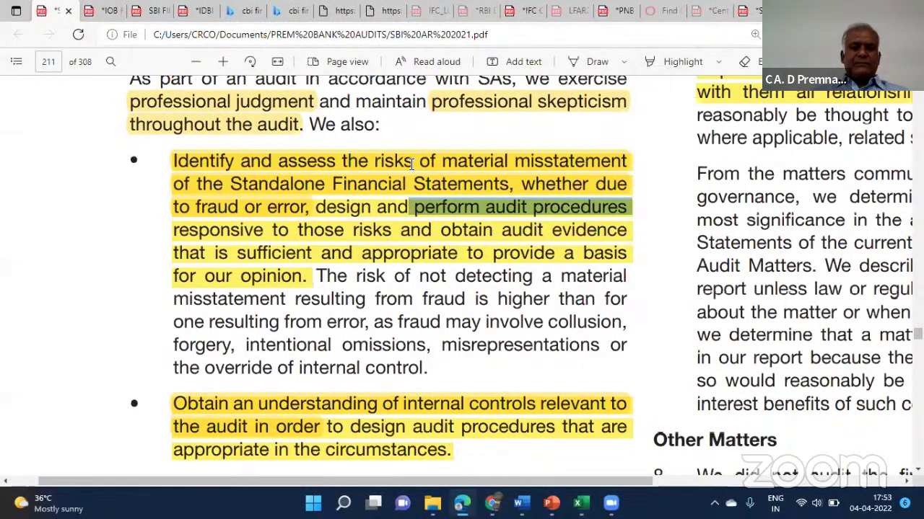
left_click_drag(412, 160, 366, 161)
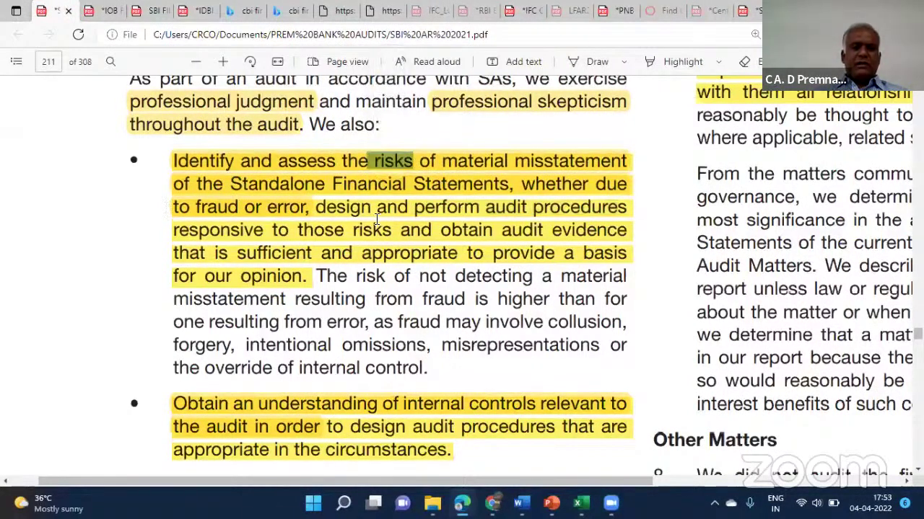
left_click_drag(315, 207, 627, 222)
left_click(519, 11)
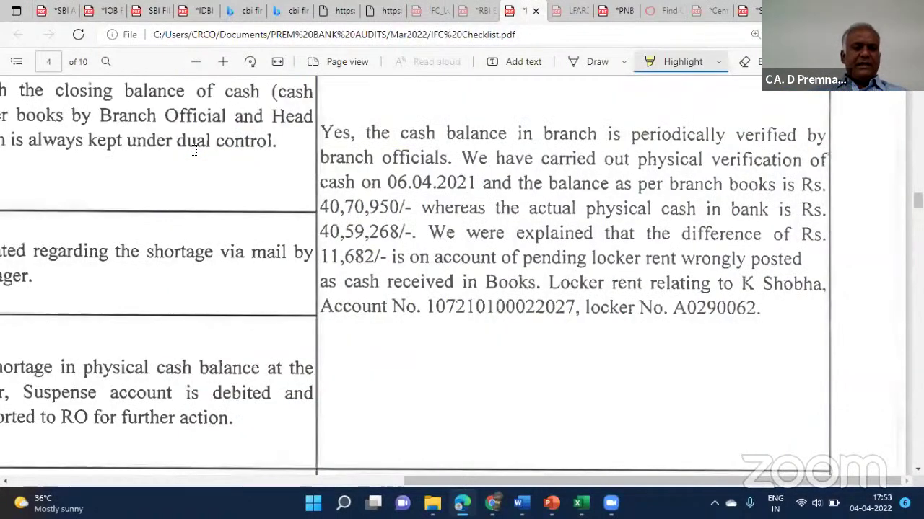
key("ctrl+1")
mouse_move(578, 503)
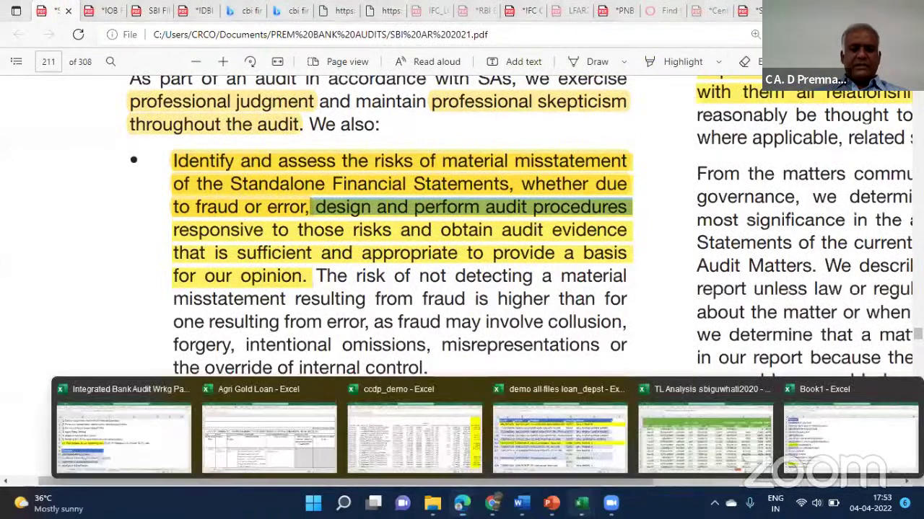
left_click(179, 442)
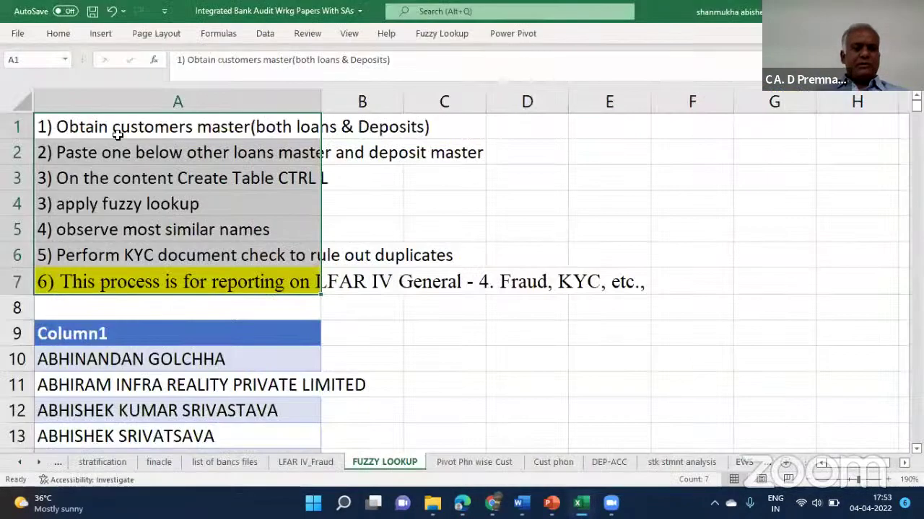
left_click_drag(118, 126, 98, 275)
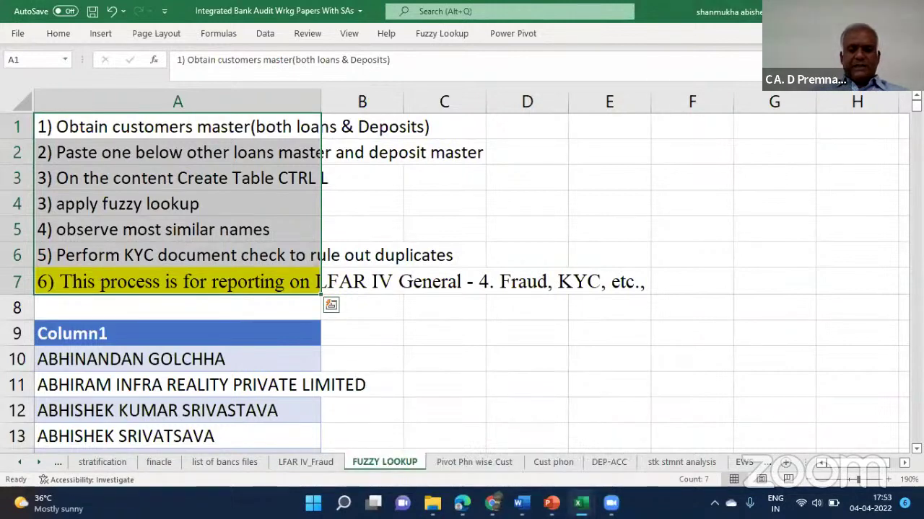
Convert Book1's customer name list into a table with headers
mouse_move(577, 502)
left_click(822, 448)
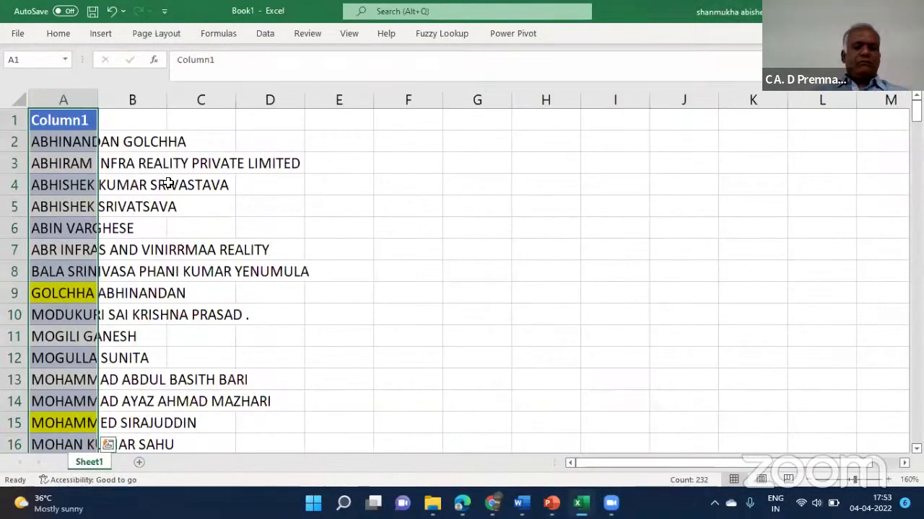
key("ctrl+t")
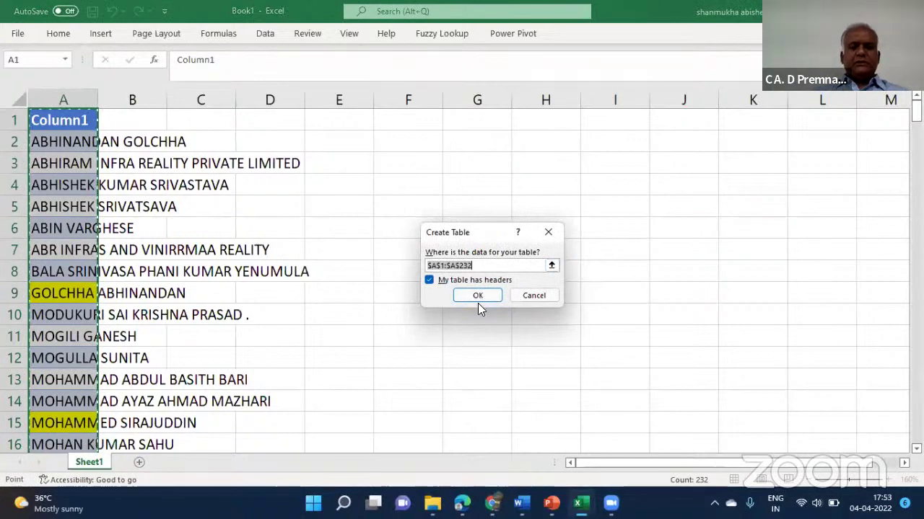
left_click(477, 292)
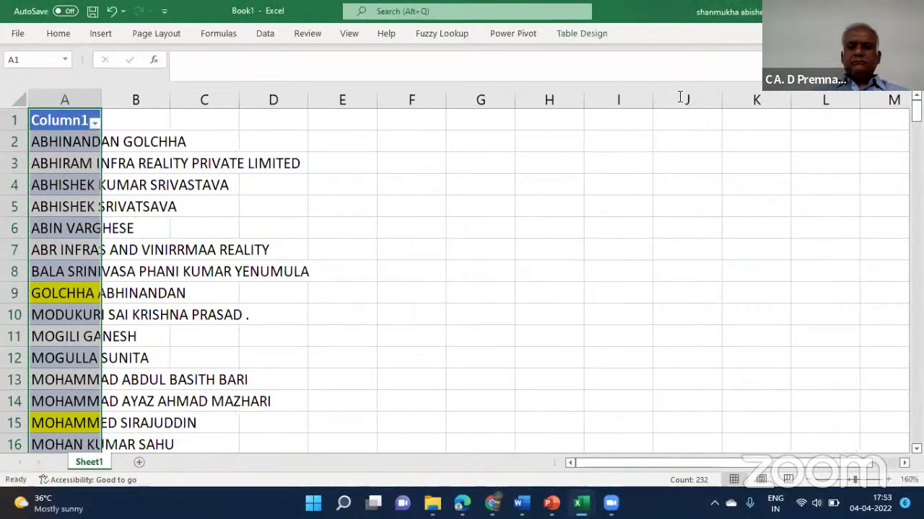
Run Fuzzy Lookup matching the table against itself, with results placed at B1
left_click(435, 35)
left_click(20, 65)
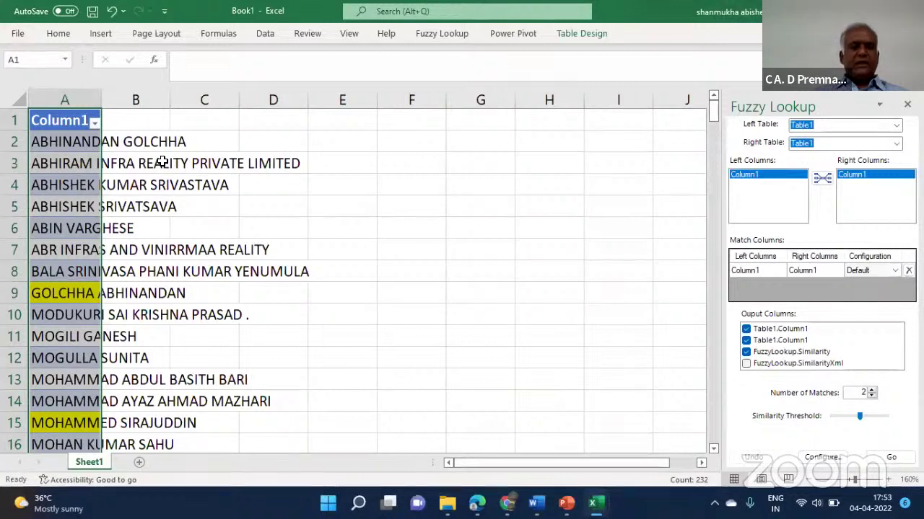
left_click(154, 119)
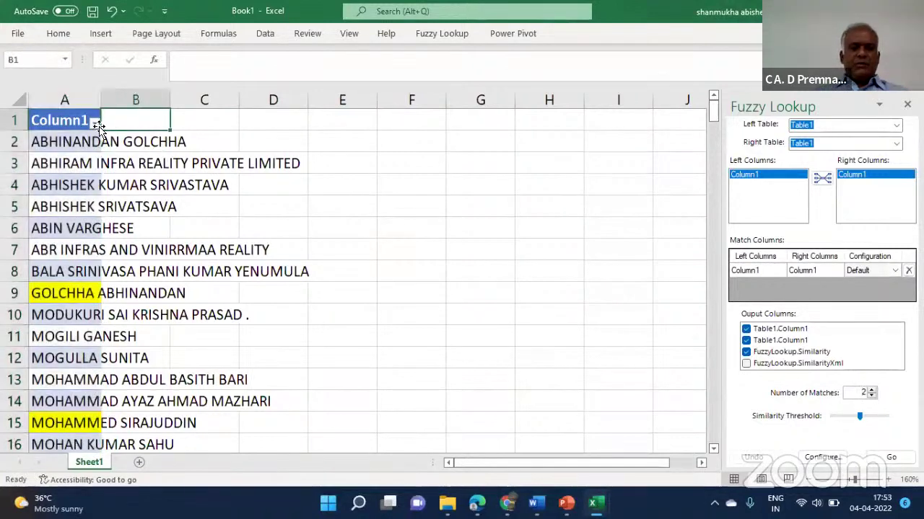
left_click(891, 457)
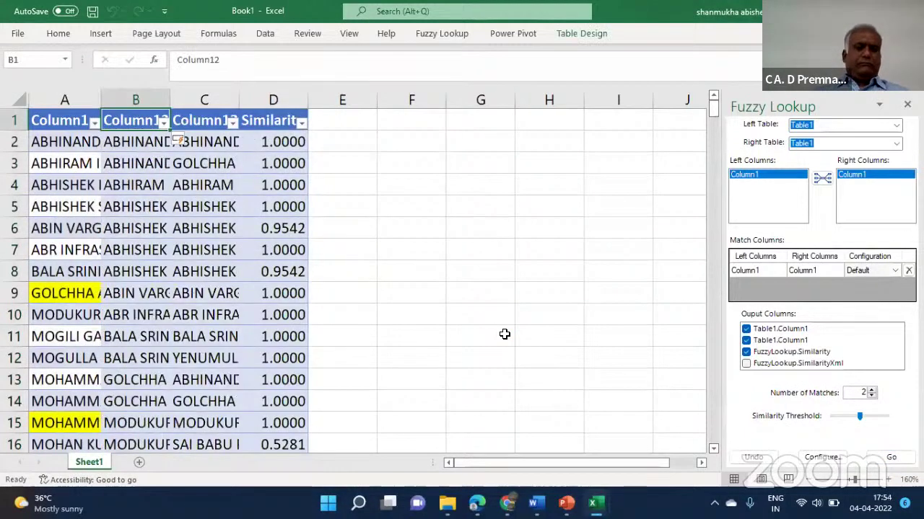
Widen columns A, B and C so the full matched customer names display
left_click(120, 182)
left_click_drag(101, 100, 237, 98)
left_click(177, 98)
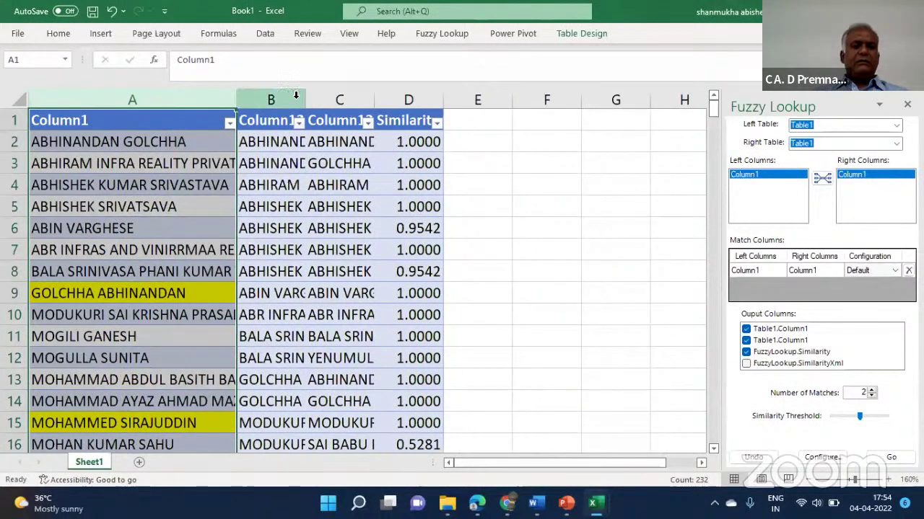
left_click_drag(373, 99, 437, 100)
left_click_drag(507, 101, 652, 111)
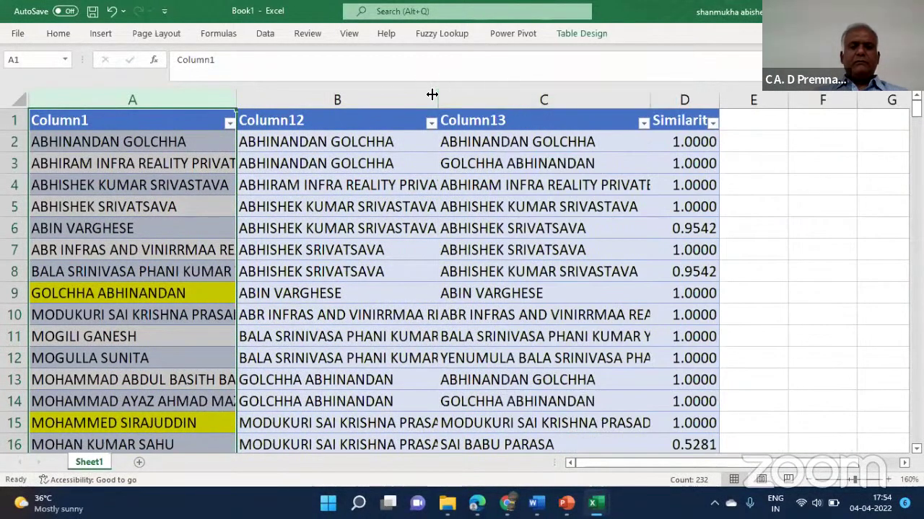
left_click_drag(431, 94, 484, 94)
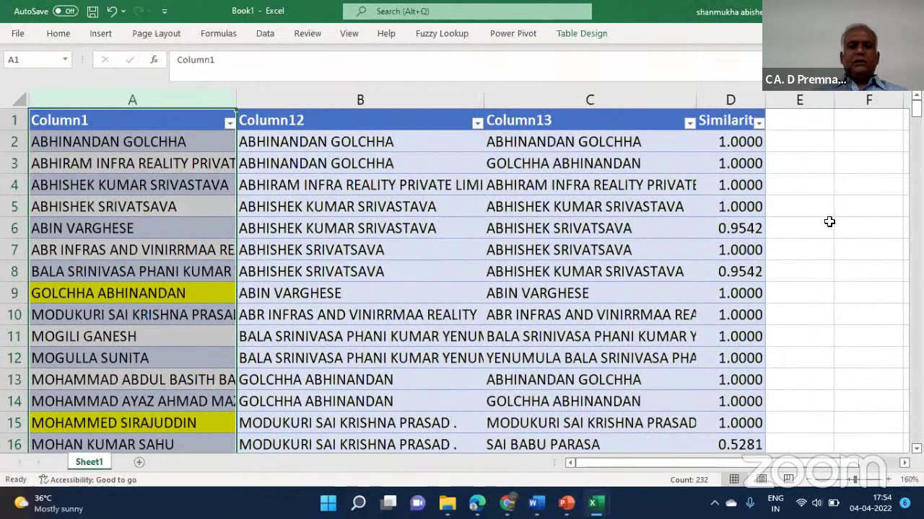
Compare the matched name in B2 with the reversed name in C3, then return to the audit workbook
left_click(336, 144)
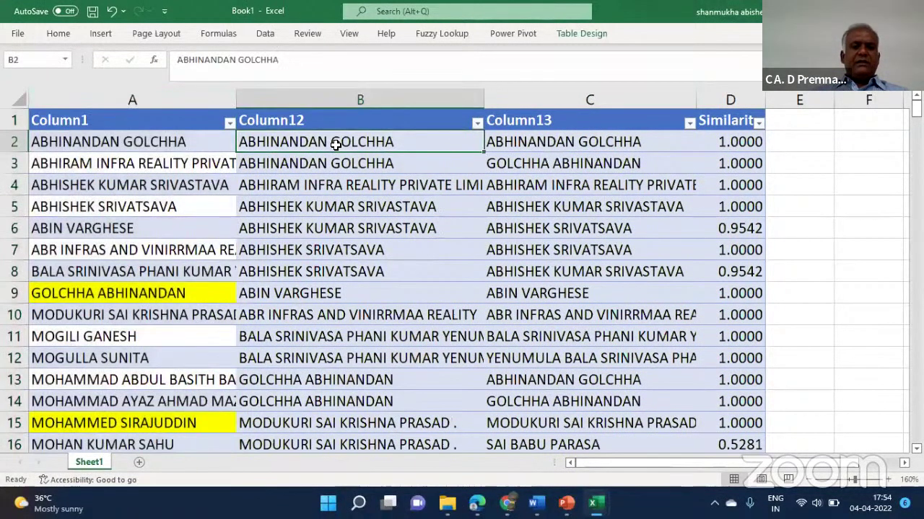
left_click(527, 171)
left_click(370, 139)
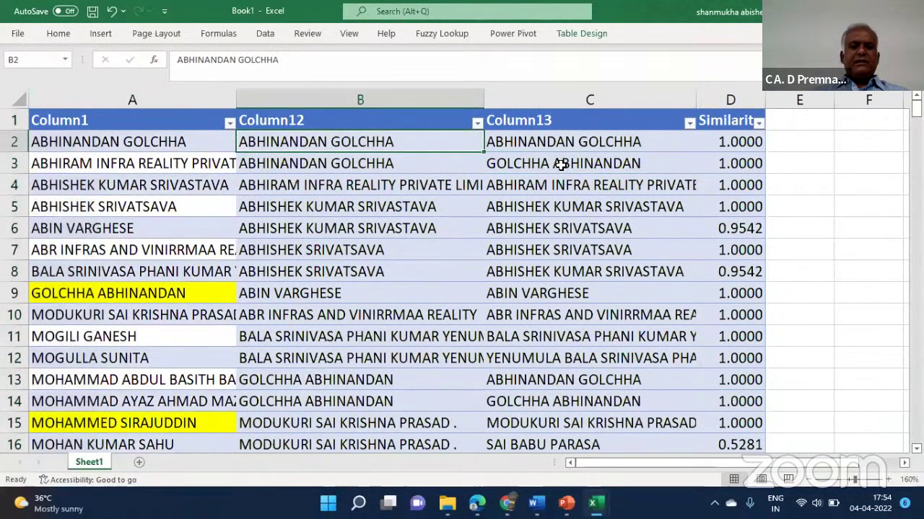
left_click(560, 164)
key("alt+Tab")
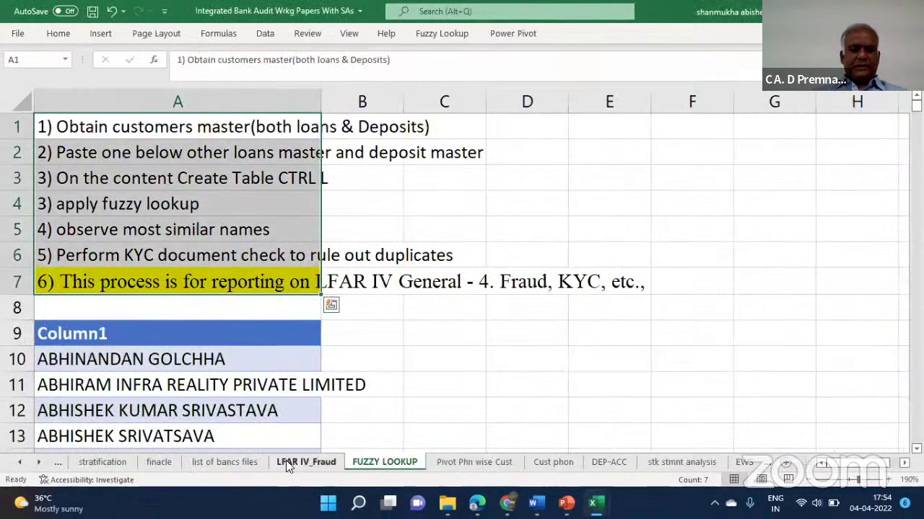
Browse the Pivot Phn wise Cust, Cust phon and LFAR IV_Fraud sheets, return to FUZZY LOOKUP, then go to PowerPoint
left_click(475, 461)
left_click(550, 462)
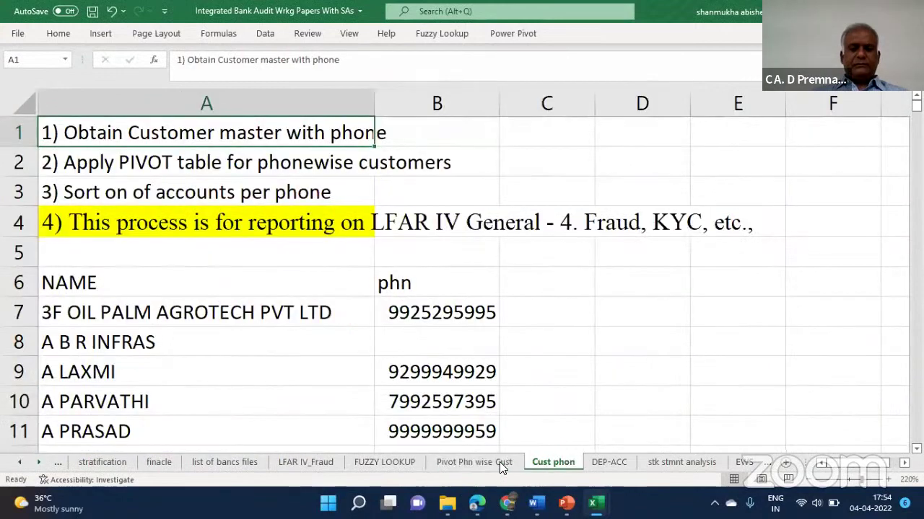
left_click(310, 464)
left_click(385, 462)
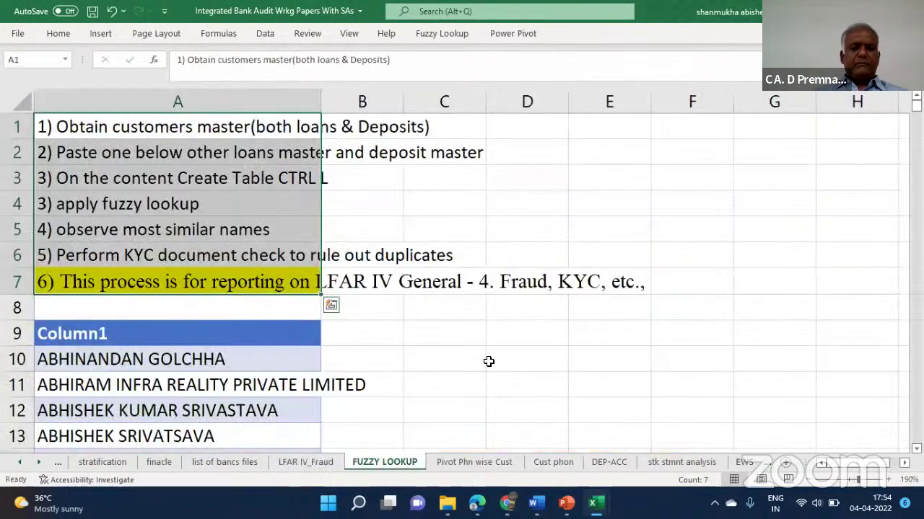
scroll(487, 360, "down", 1)
scroll(483, 360, "up", 1)
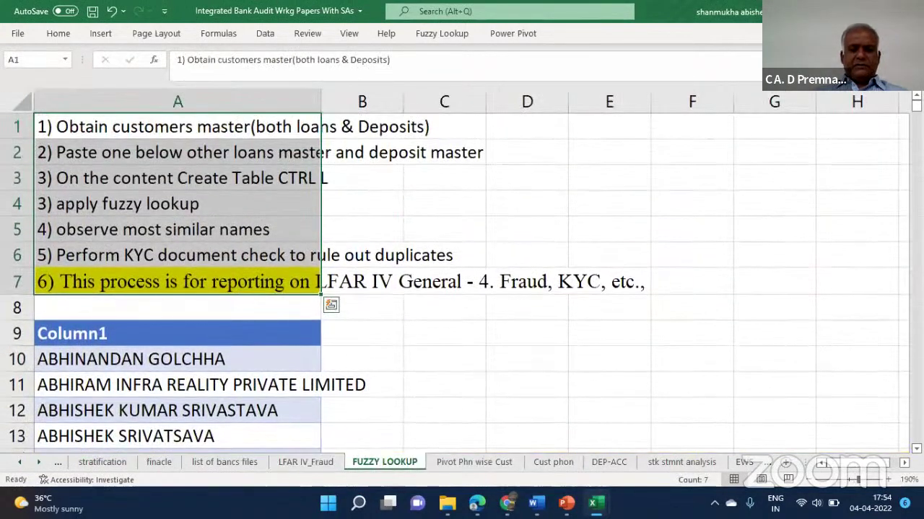
left_click(566, 503)
Move the slide show to slide 14, Multiple – CIF – KYC Controls, glancing briefly at Excel
left_click(637, 432)
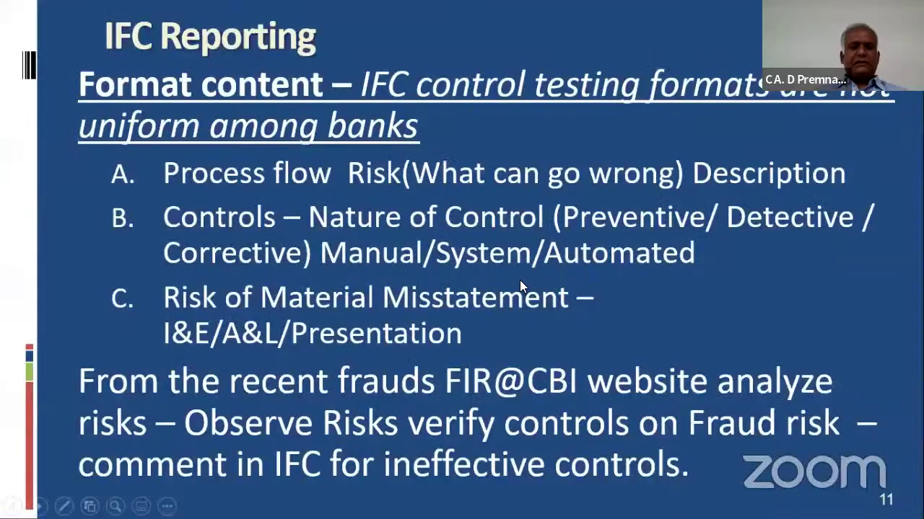
key("Left")
key("Left")
key("Left")
key("Left")
key("Right")
key("Right")
key("Right")
key("Right")
key("Right")
key("Right")
key("Right")
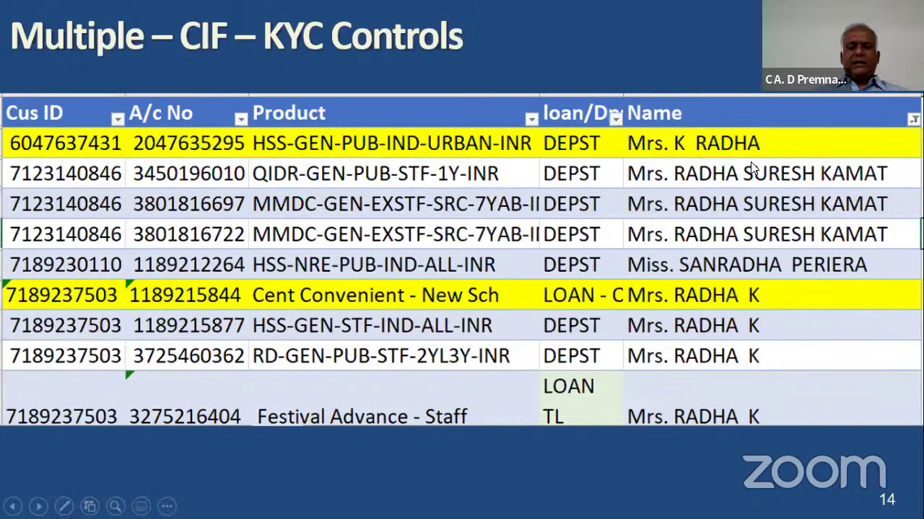
key("alt+Tab")
key("alt+Tab")
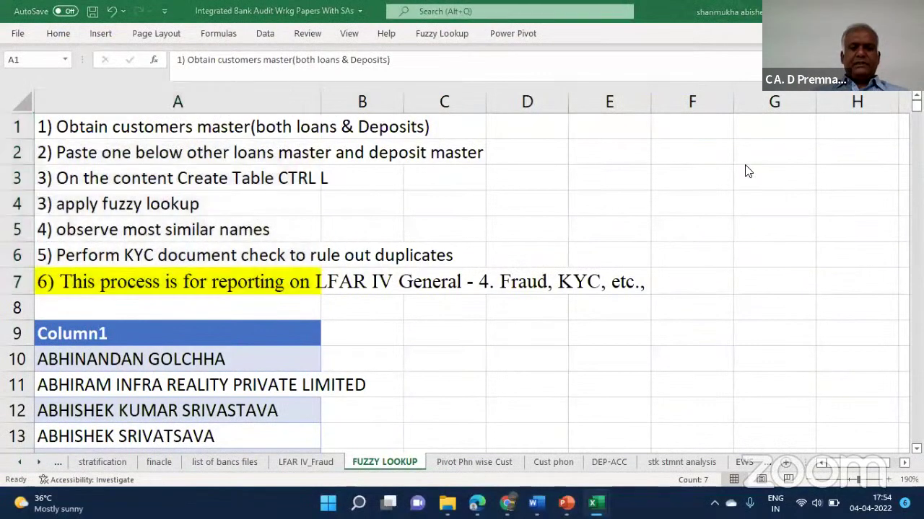
key("alt+Tab")
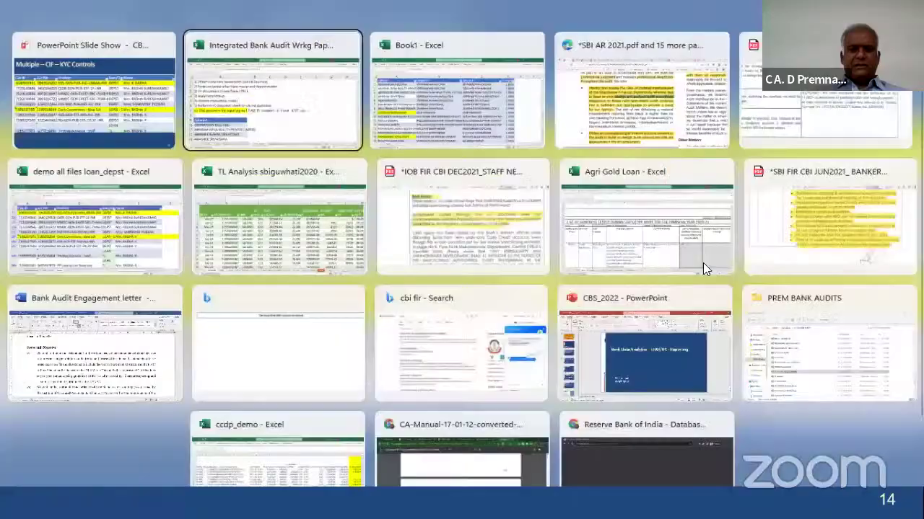
Review Book1's fuzzy match results, then advance the slide show to Customer Master Maintenance
left_click(433, 86)
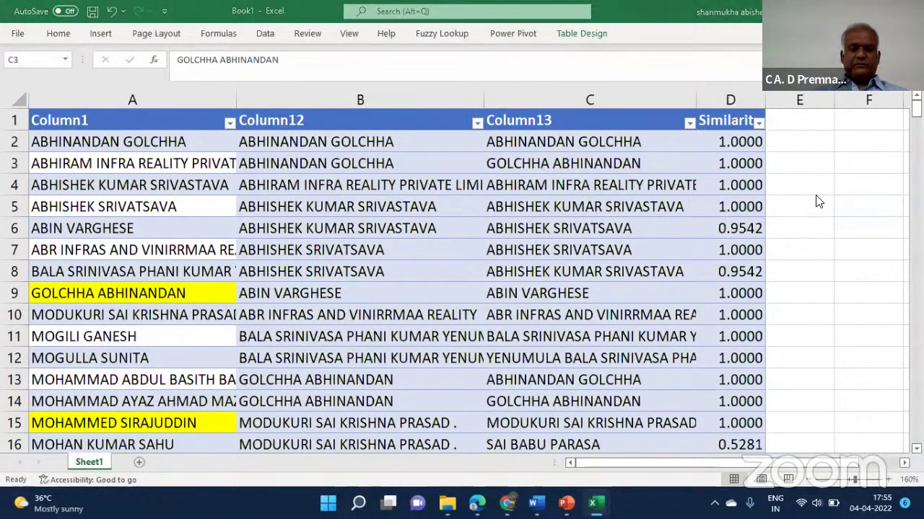
key("alt+Tab")
key("Right")
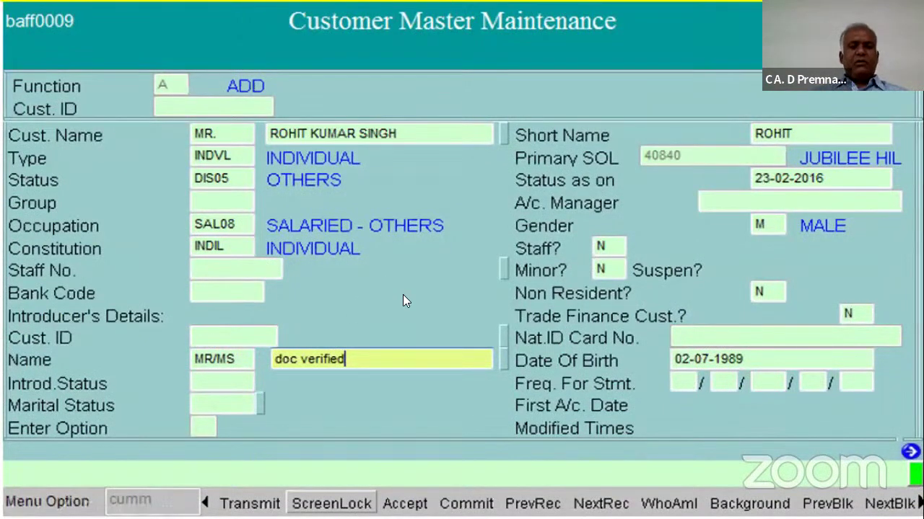
Switch to Book1's match results, then bring up the open-windows overview again
key("alt+Tab")
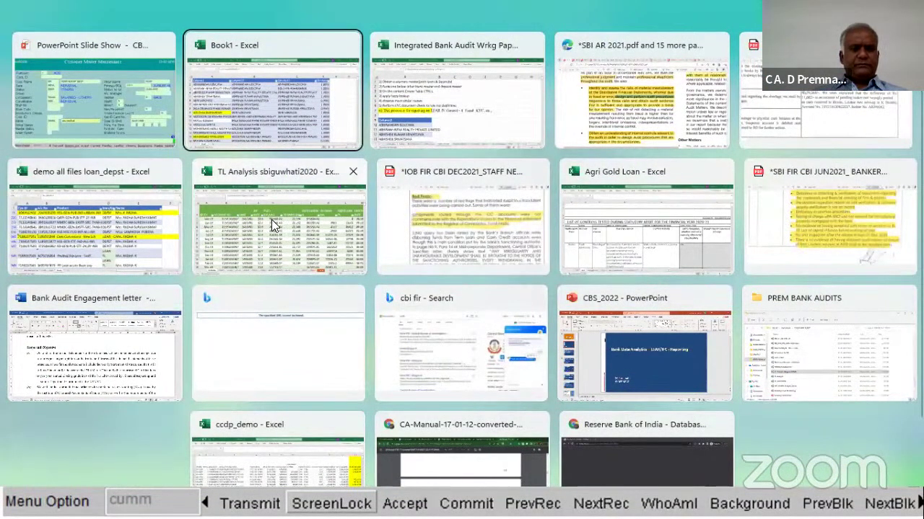
key("Return")
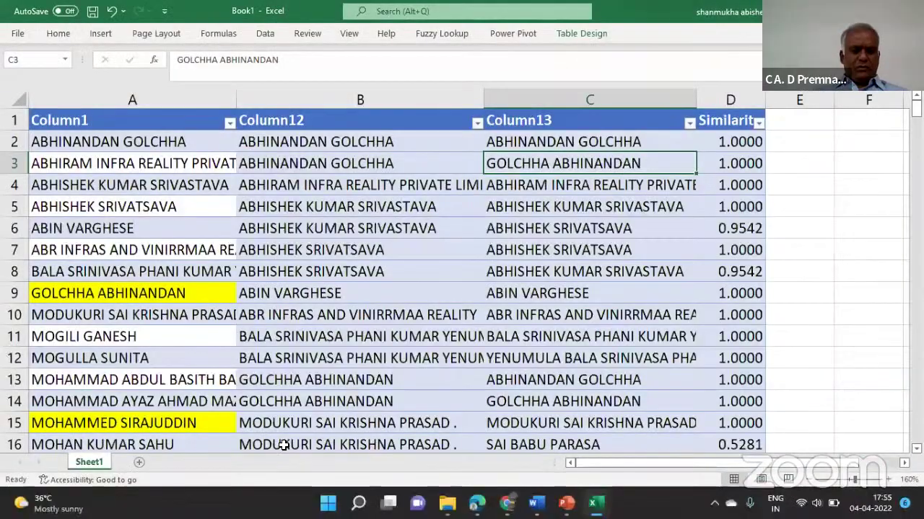
key("alt+Tab")
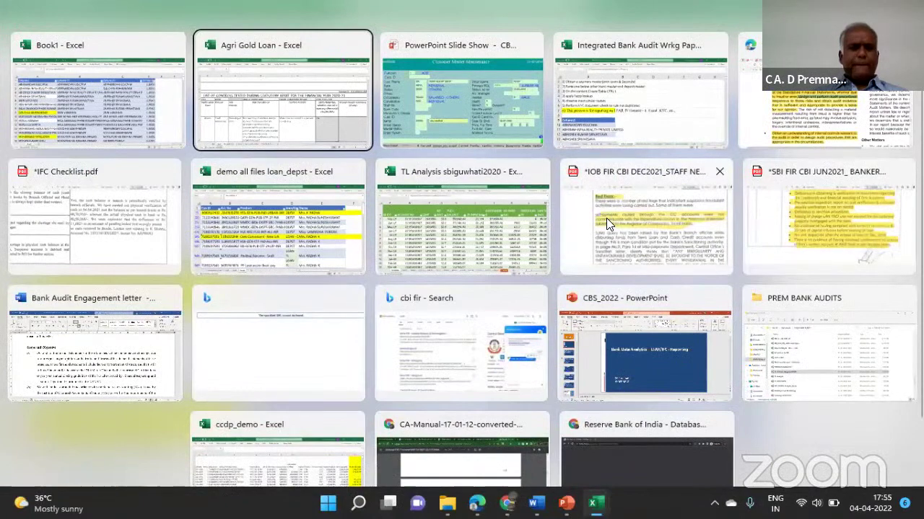
Show the Agri Gold Loan workbook's Process flow sheet, checking the Customer Master slide in between
left_click(342, 105)
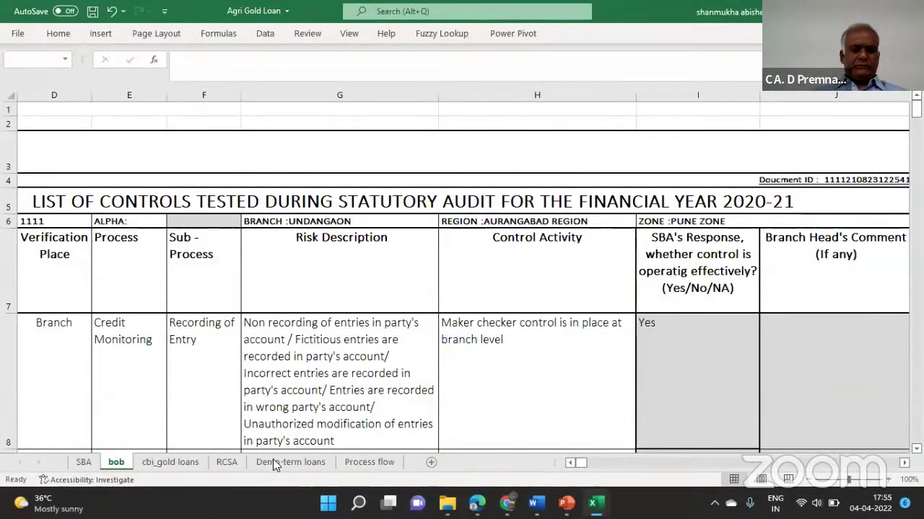
left_click(369, 462)
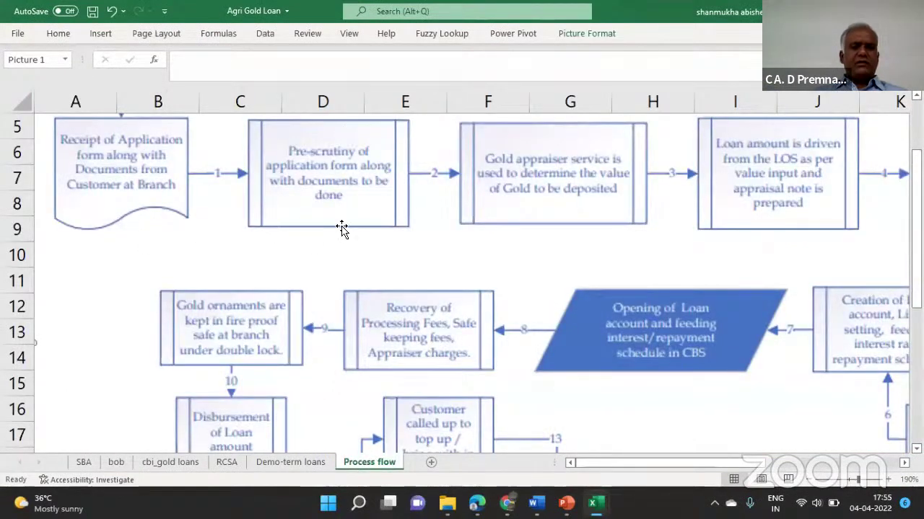
key("super+Tab")
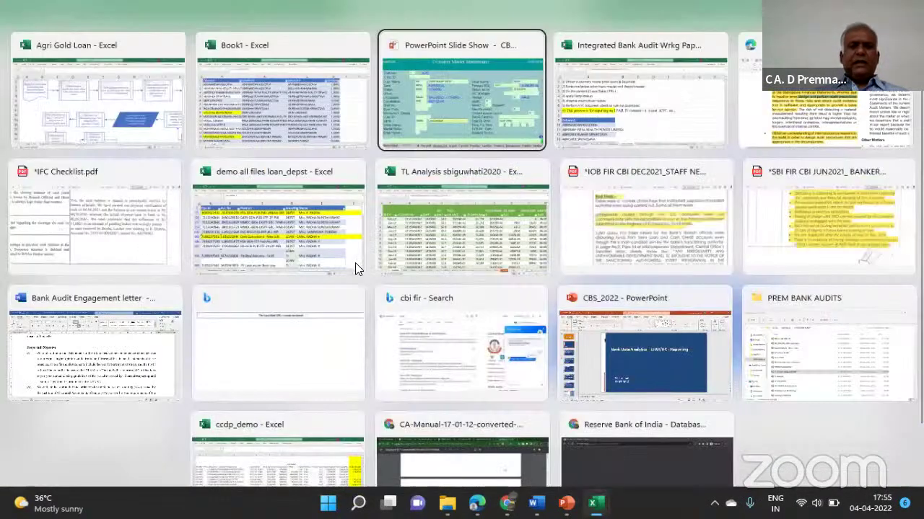
left_click(503, 97)
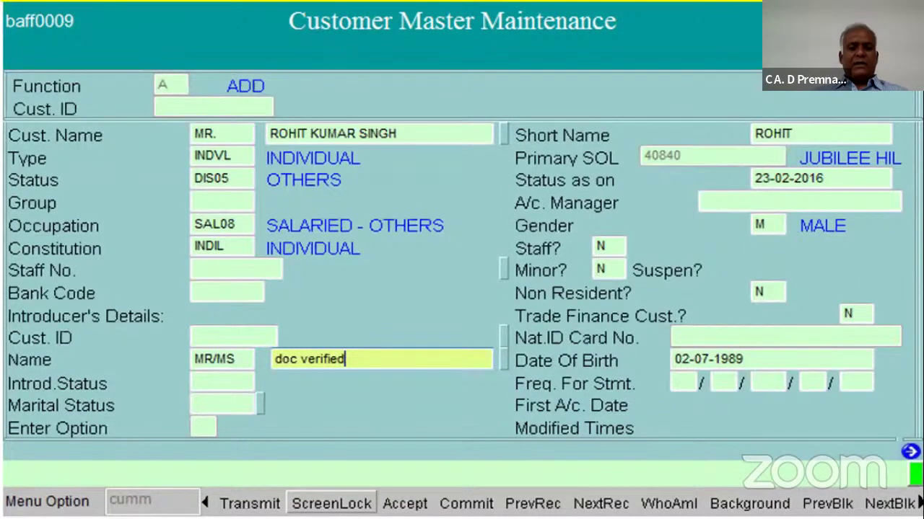
key("super+Tab")
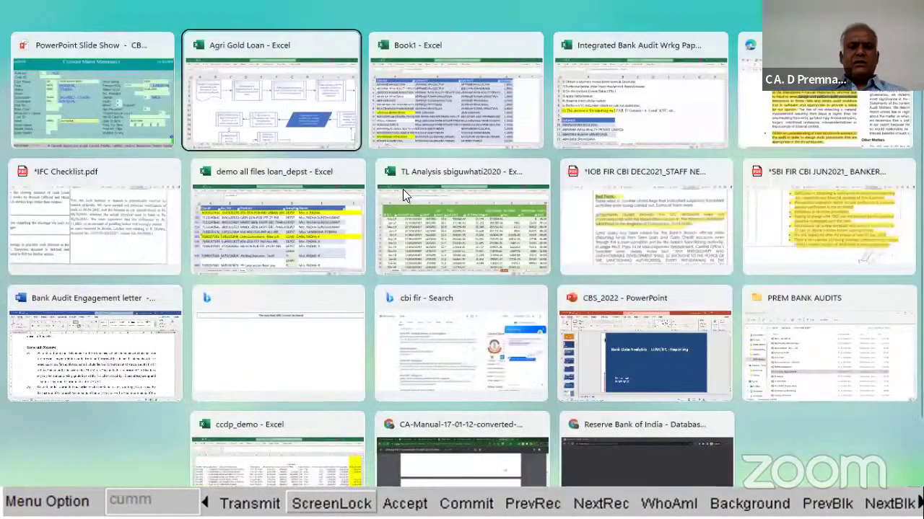
key("Return")
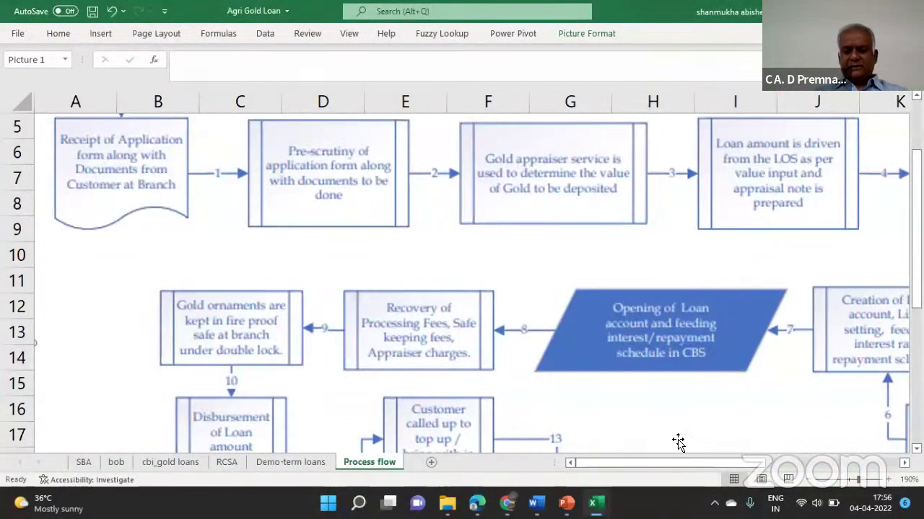
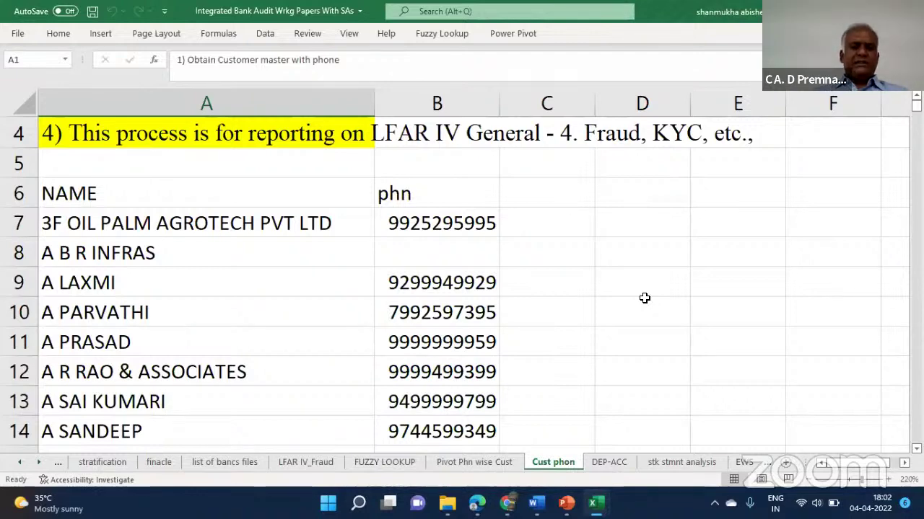
Select the sample names and phone numbers in A6:B10, then go to the Pivot Phn wise Cust sheet
scroll(643, 286, "up", 1)
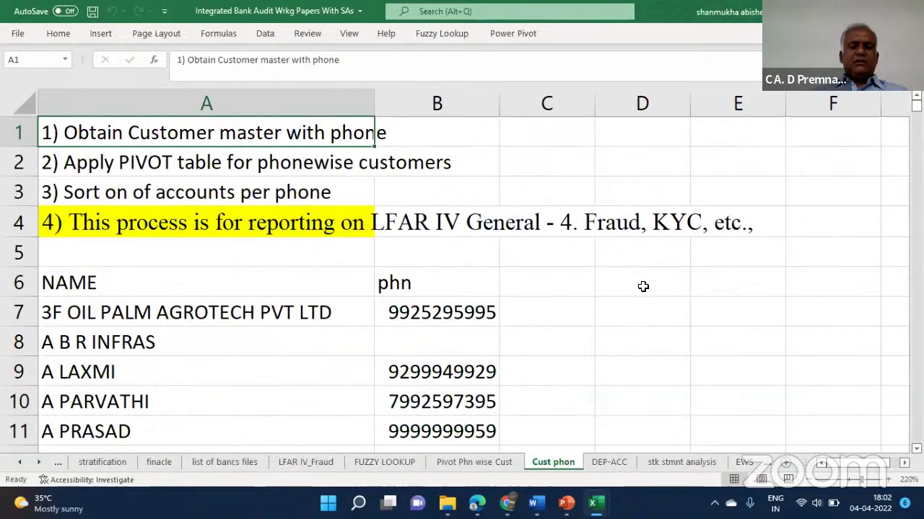
scroll(643, 286, "down", 1)
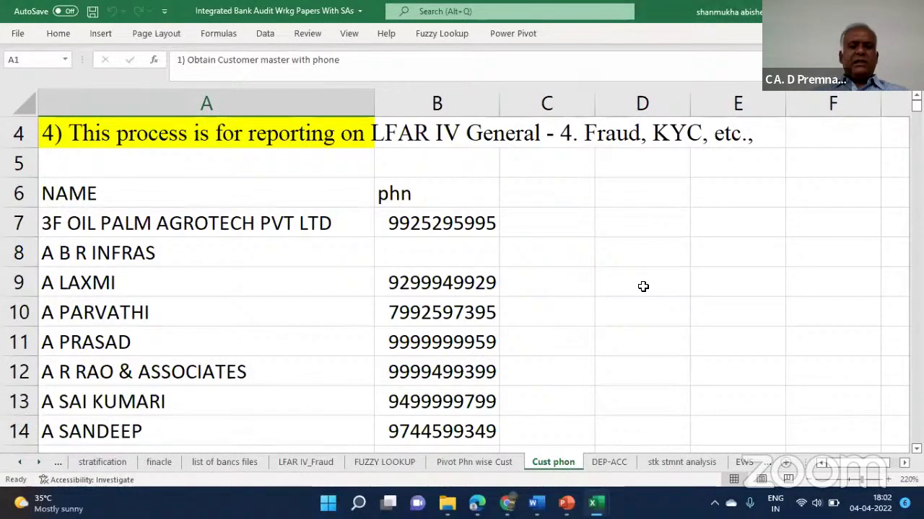
scroll(423, 223, "up", 1)
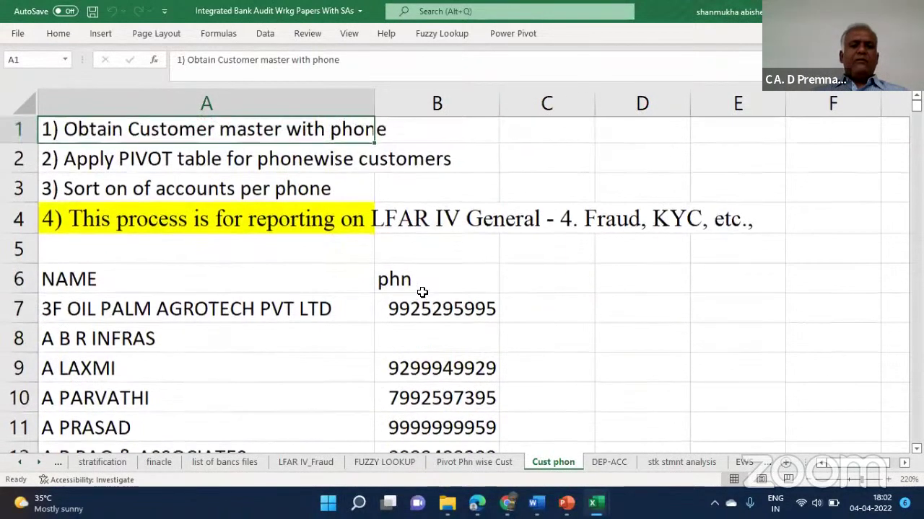
scroll(427, 298, "down", 1)
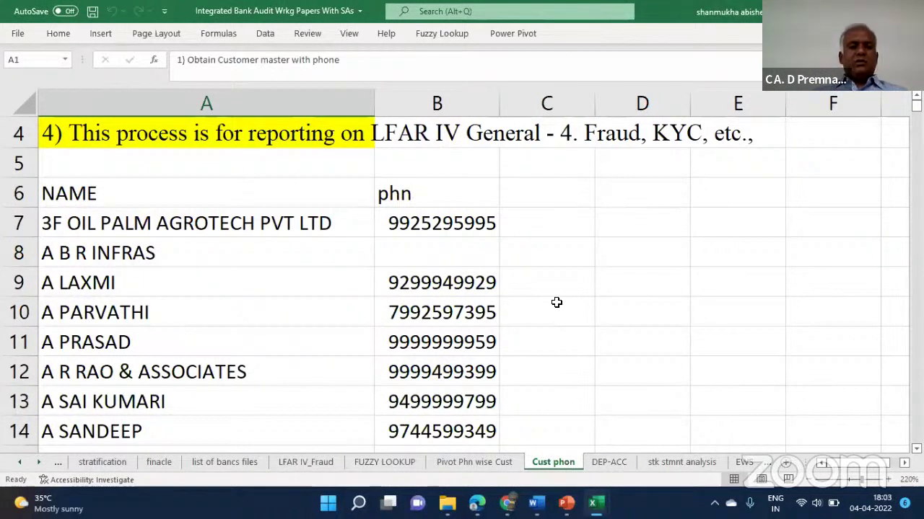
left_click_drag(86, 194, 411, 283)
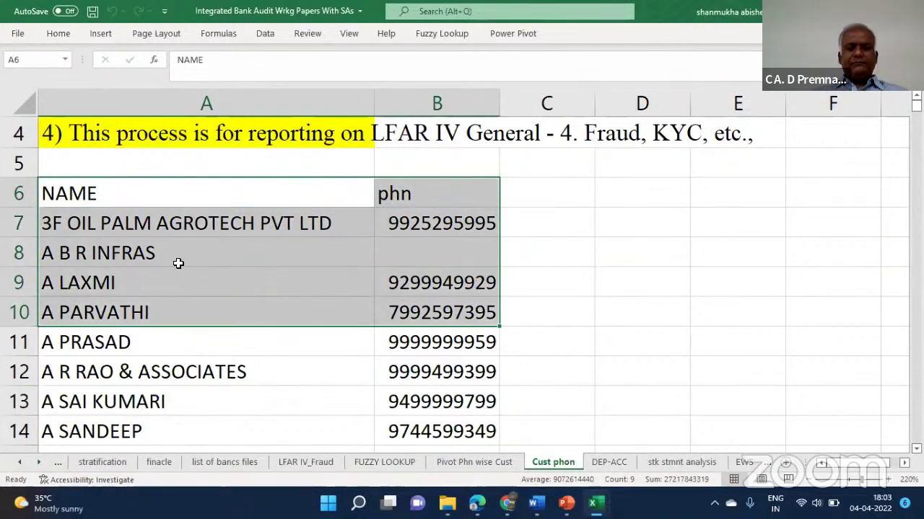
left_click(484, 462)
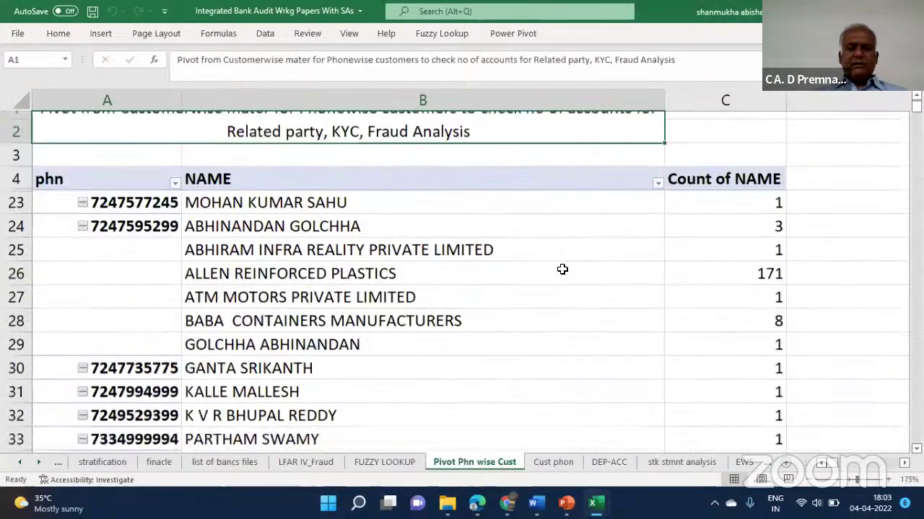
Select the account counts under the first phone number shared by several customers
left_click(127, 242)
left_click_drag(685, 242, 715, 354)
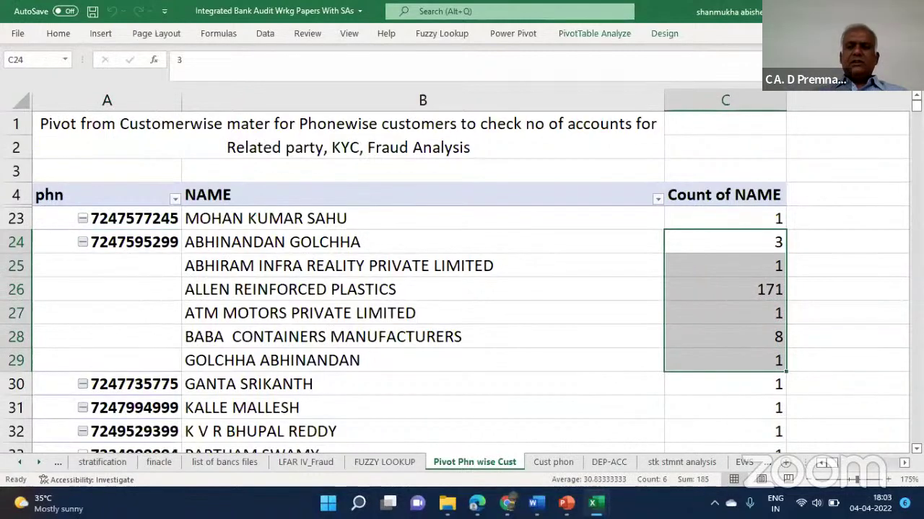
left_click_drag(916, 104, 916, 280)
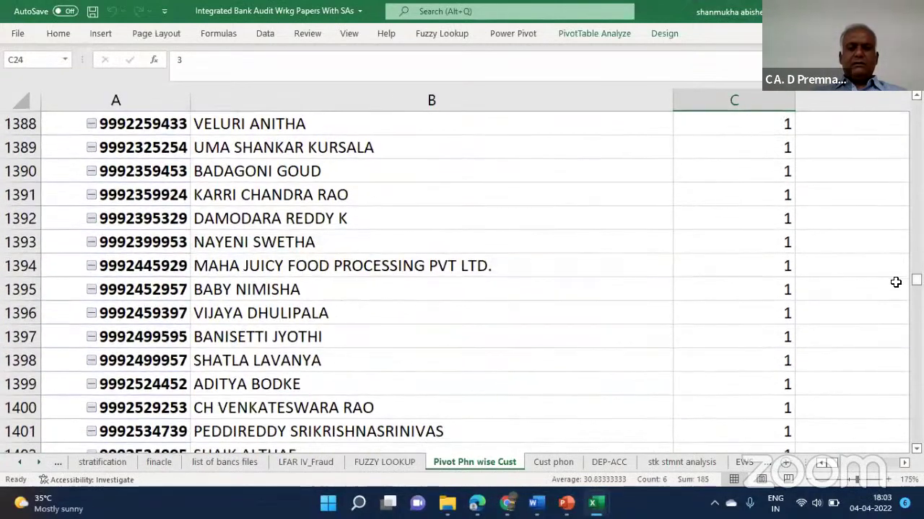
scroll(873, 278, "down", 6)
scroll(858, 265, "up", 2)
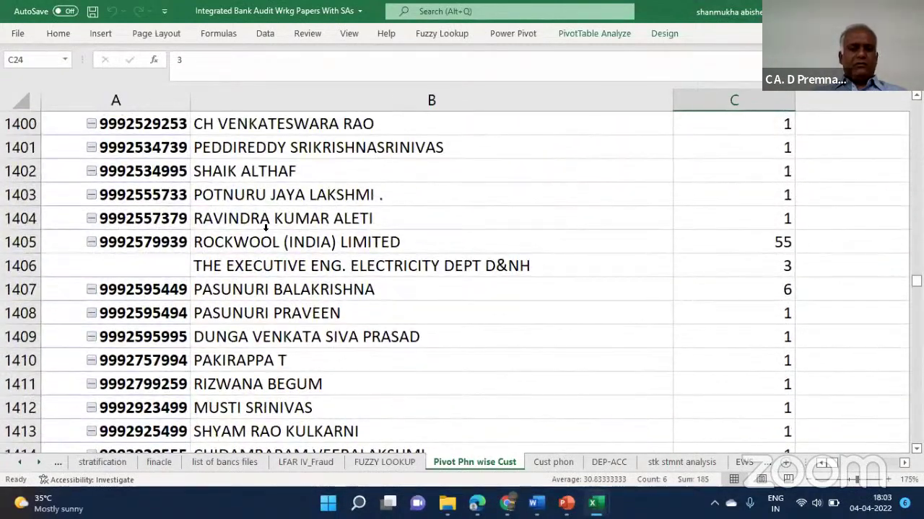
Select the counts for other shared phone groups, including the M H S DRUGS group
left_click_drag(775, 235, 777, 288)
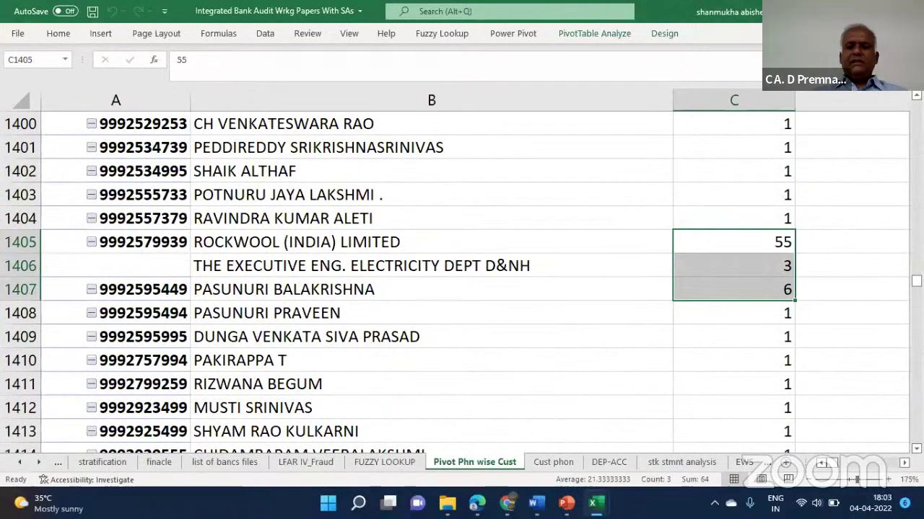
left_click_drag(915, 280, 916, 161)
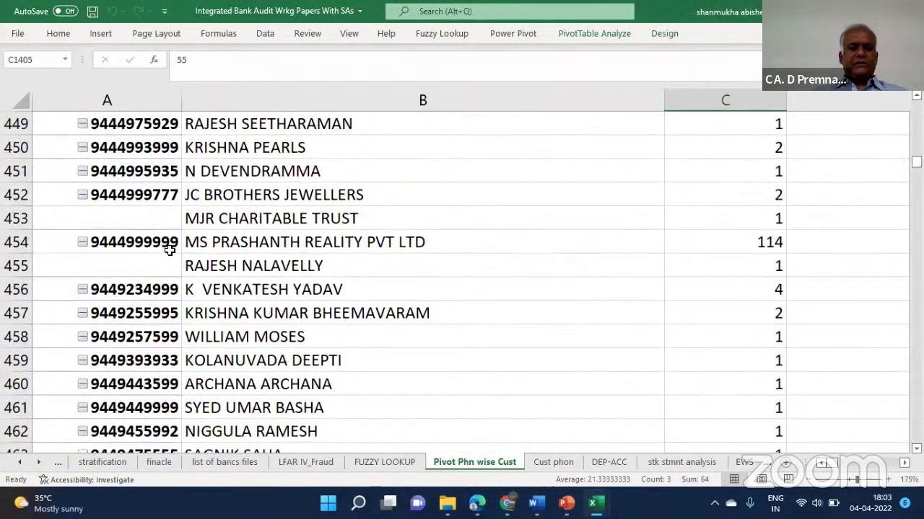
left_click_drag(767, 242, 755, 258)
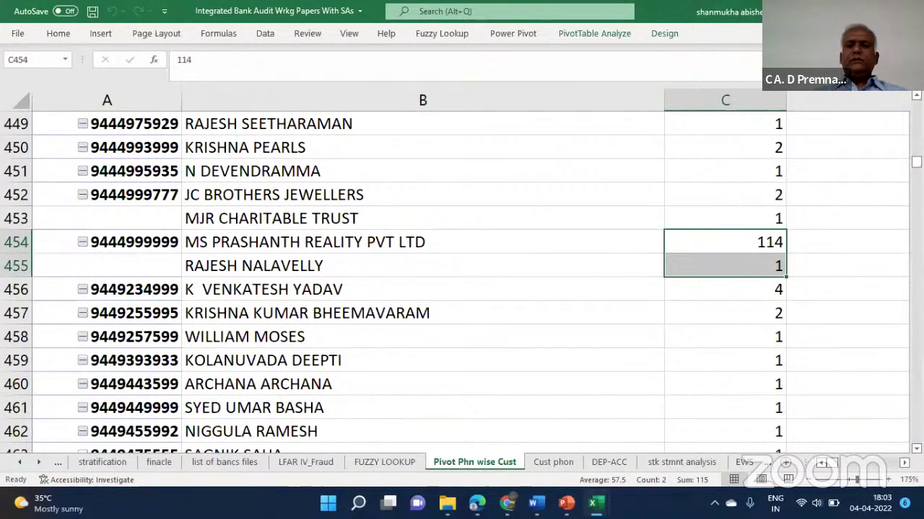
left_click_drag(916, 162, 916, 138)
mouse_move(725, 241)
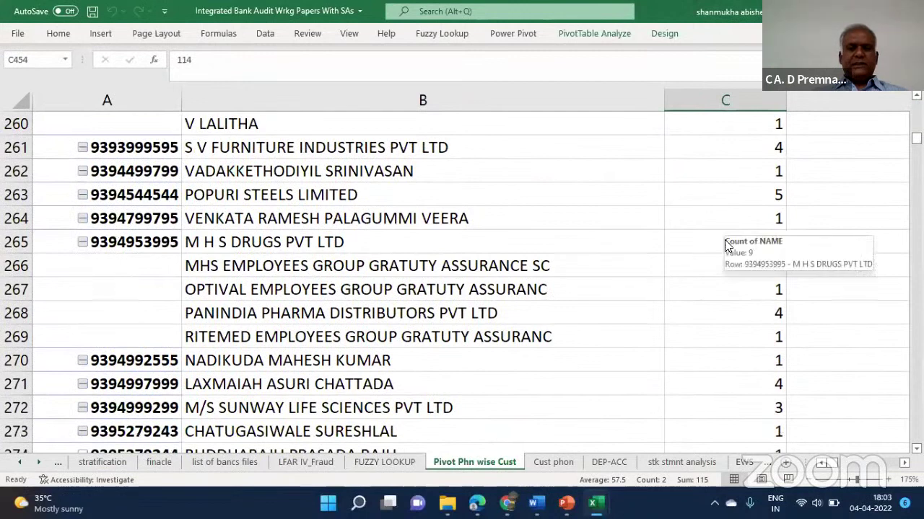
left_click_drag(730, 243, 740, 333)
left_click_drag(915, 138, 916, 107)
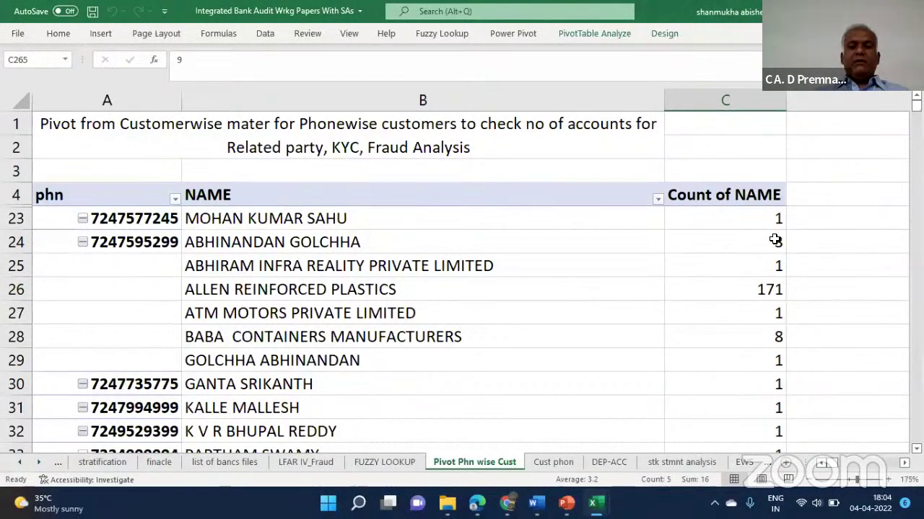
Reselect the first shared phone's counts, clear the selection, and switch to the SBI annual report PDF
left_click_drag(744, 246, 737, 337)
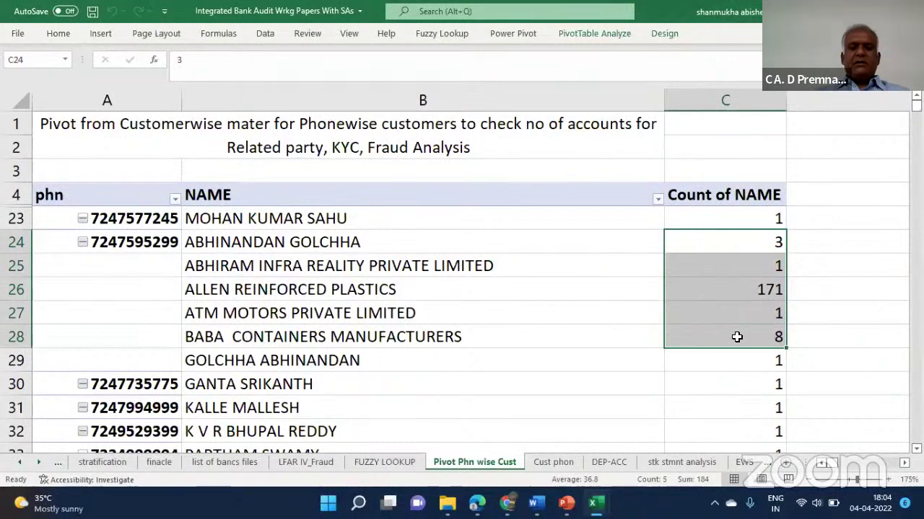
left_click_drag(726, 235, 719, 354)
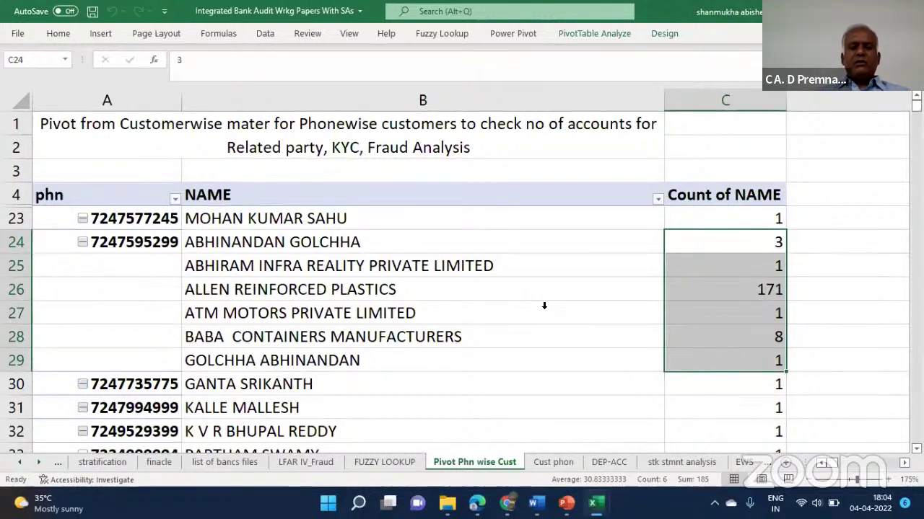
left_click(545, 306)
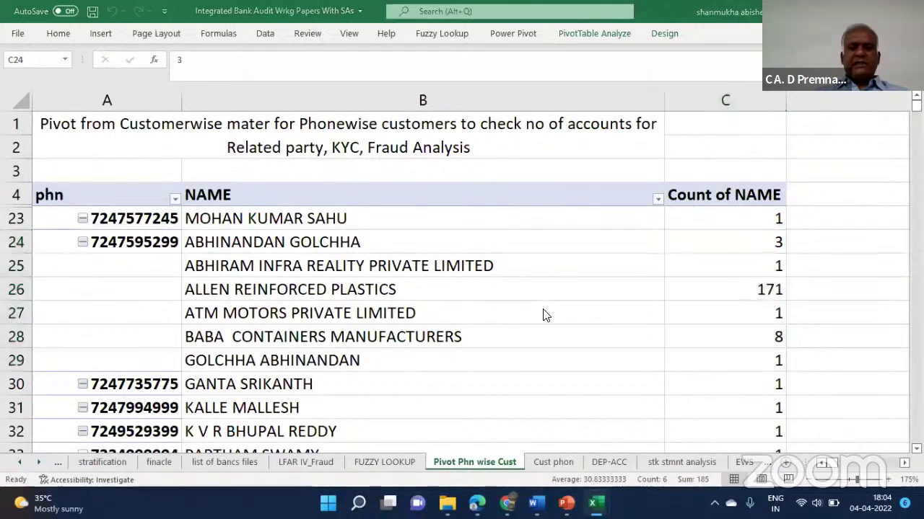
key("alt+Tab")
key("alt+Tab")
key("alt+Tab")
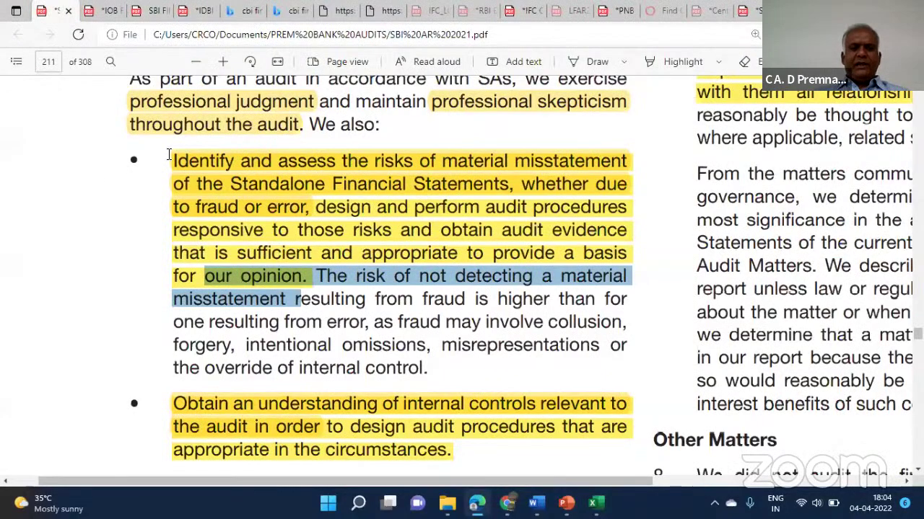
Highlight the 'Identify and assess the risks…' misstatement paragraph on page 211, then return to the Excel pivot
left_click_drag(168, 156, 309, 285)
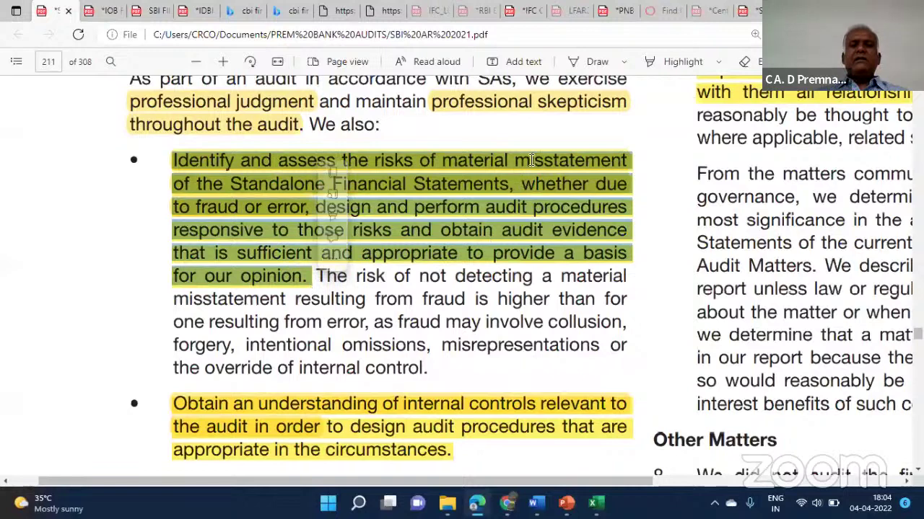
left_click(564, 146)
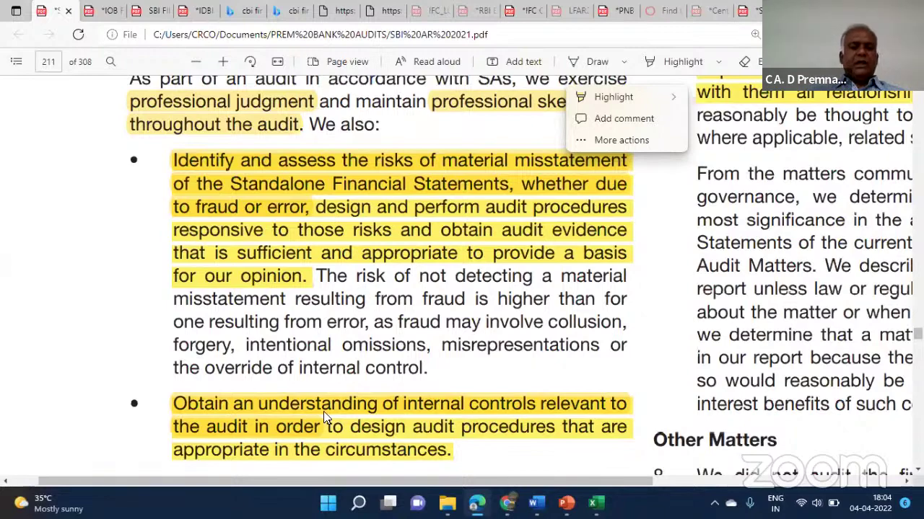
scroll(433, 404, "down", 1)
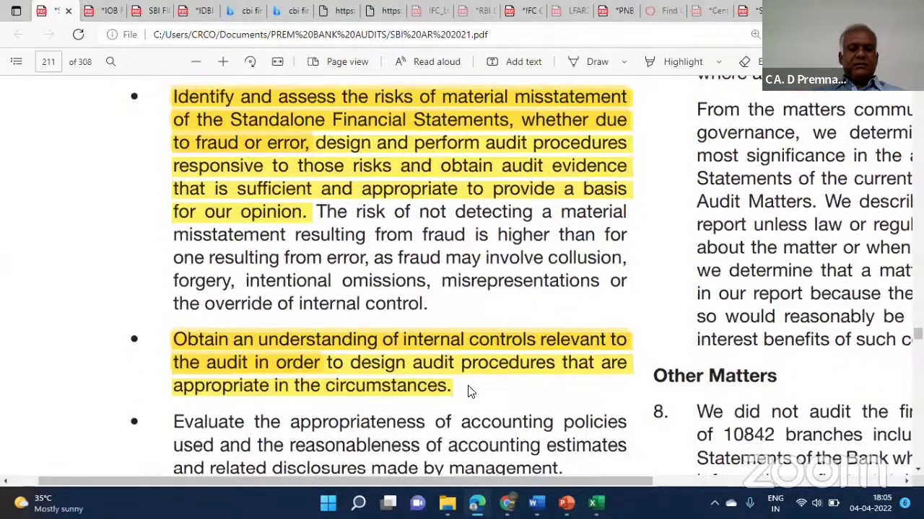
key("alt+Tab")
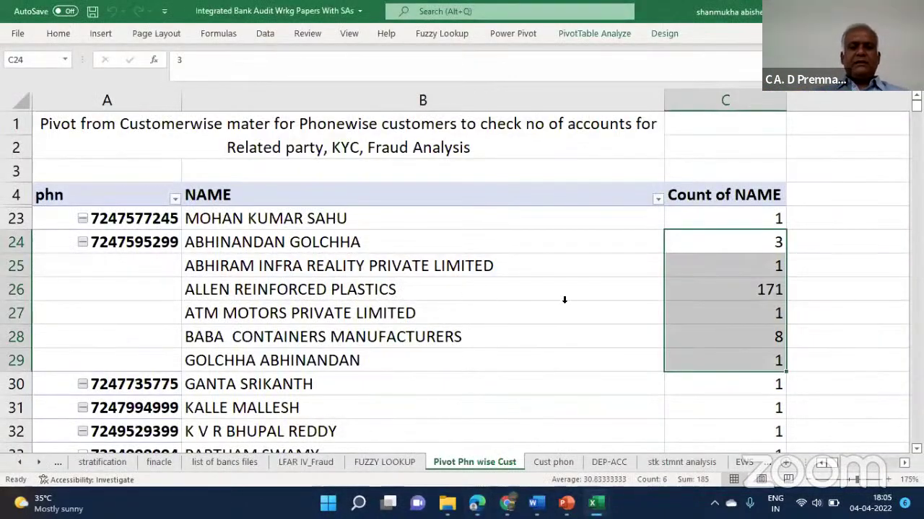
Select the customer names sharing one phone number, then open the LFAR IV_Fraud sheet at its top
left_click_drag(317, 244, 314, 356)
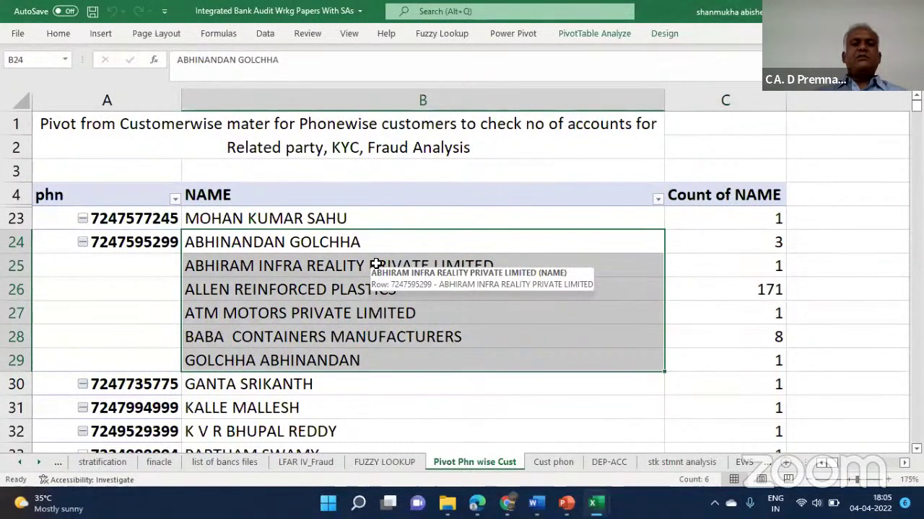
left_click(389, 461)
left_click(305, 462)
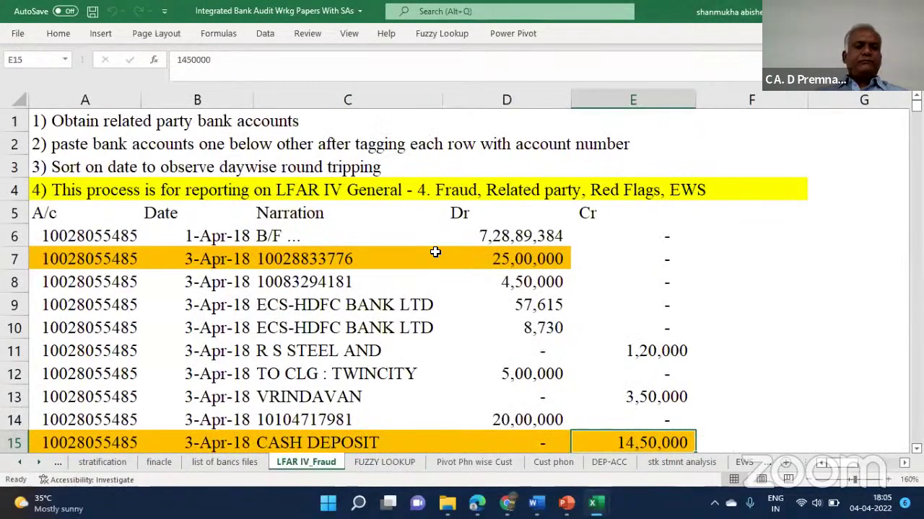
scroll(303, 155, "up", 1)
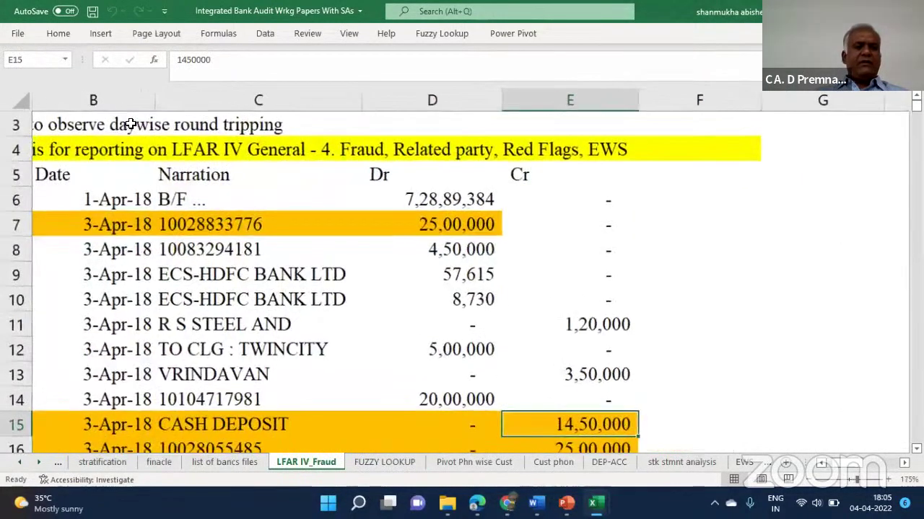
key("ctrl+Home")
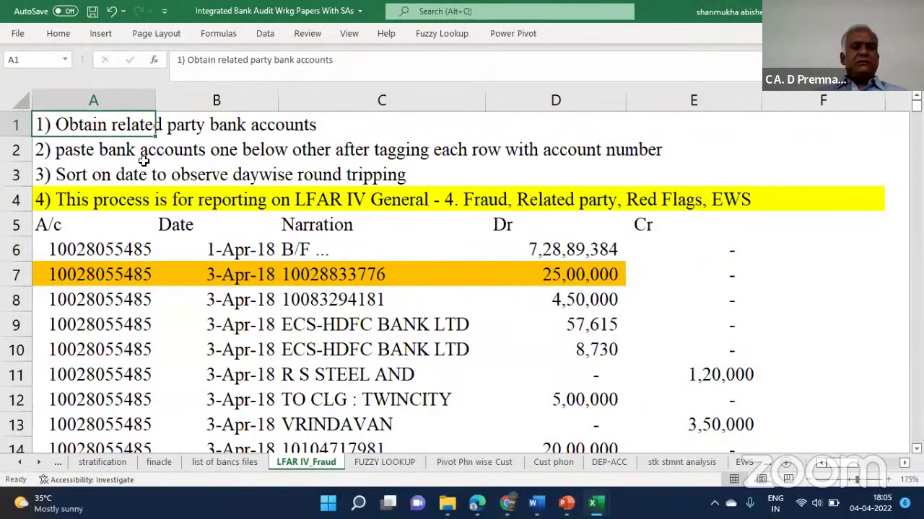
Sort the statement table A5:E2461 by the A/c column
left_click_drag(79, 151, 267, 152)
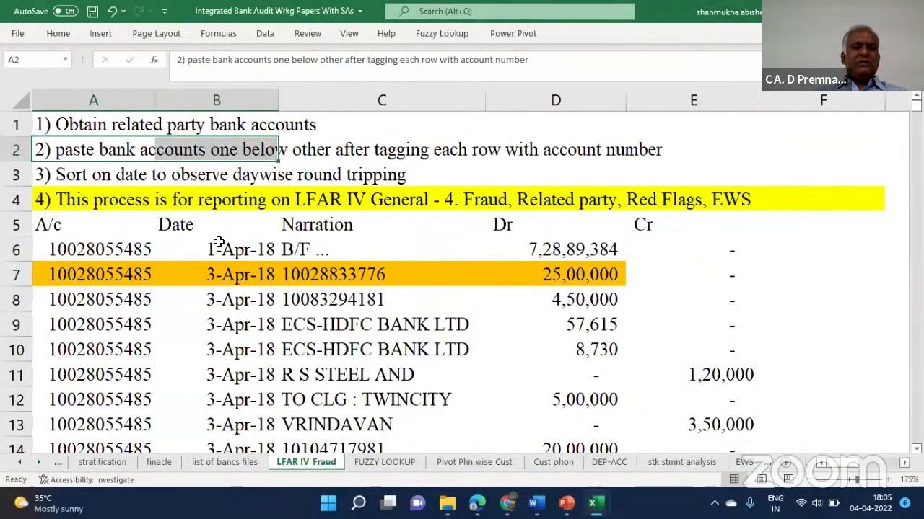
left_click(111, 223)
key("ctrl+shift+End")
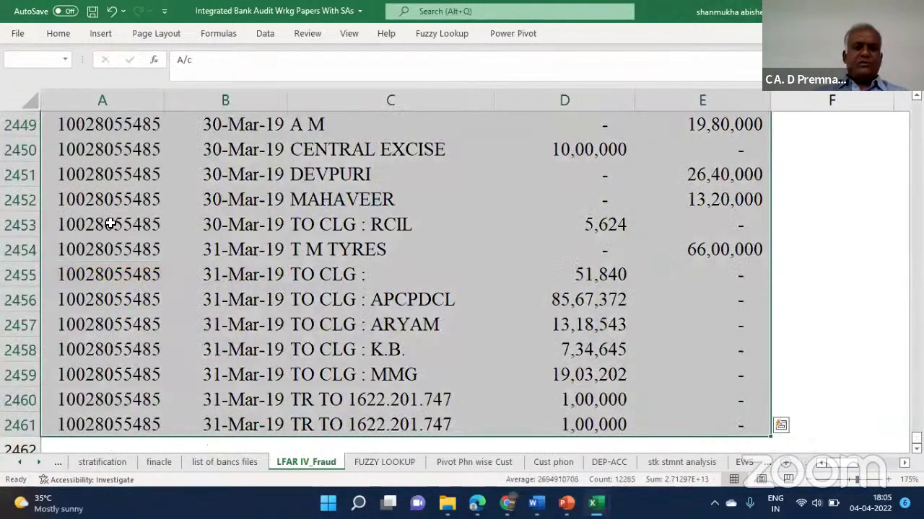
left_click(261, 34)
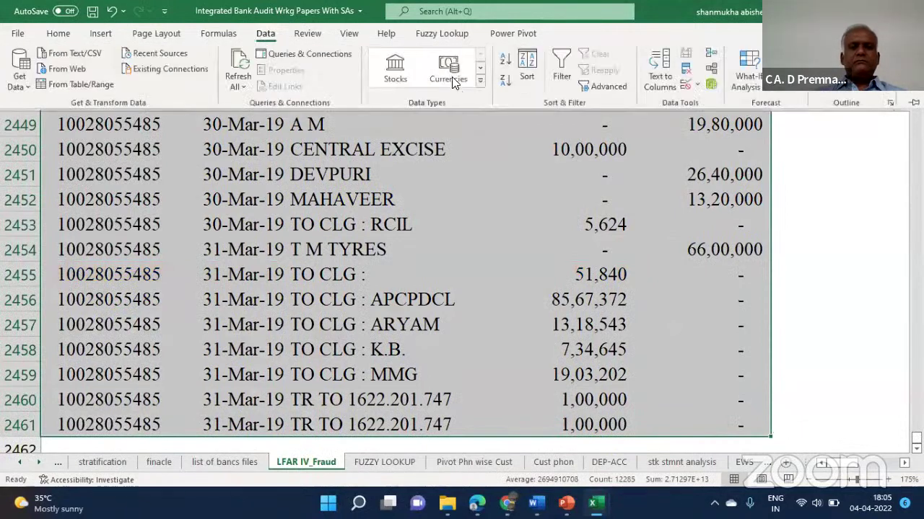
left_click(520, 69)
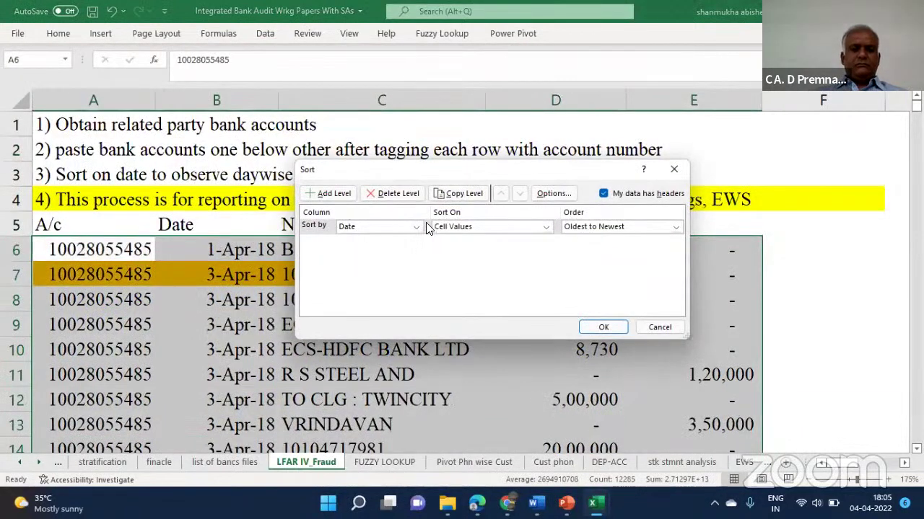
left_click(417, 227)
left_click(402, 241)
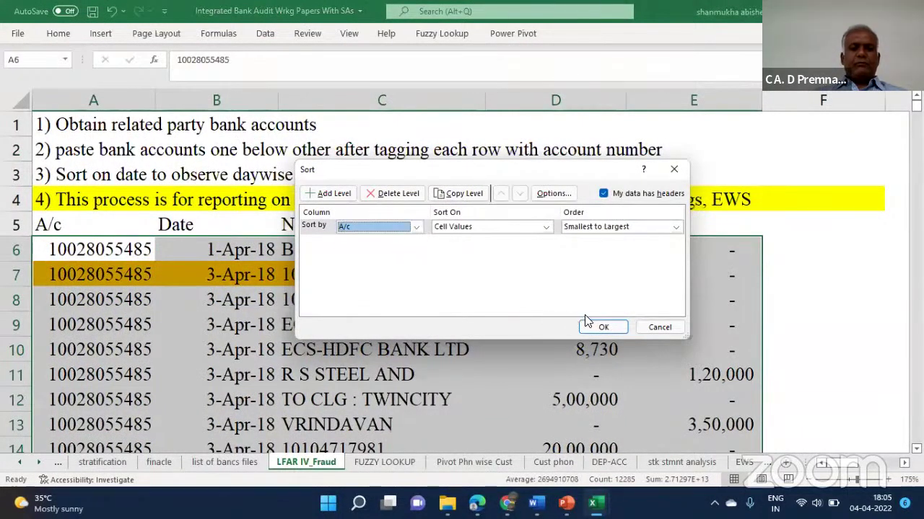
left_click(602, 327)
left_click(70, 309)
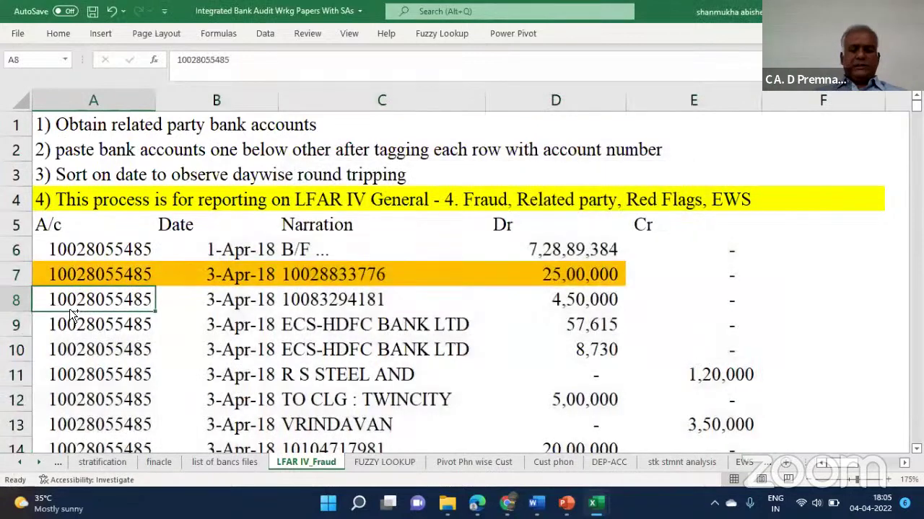
key("ctrl+Down")
scroll(218, 283, "up", 6)
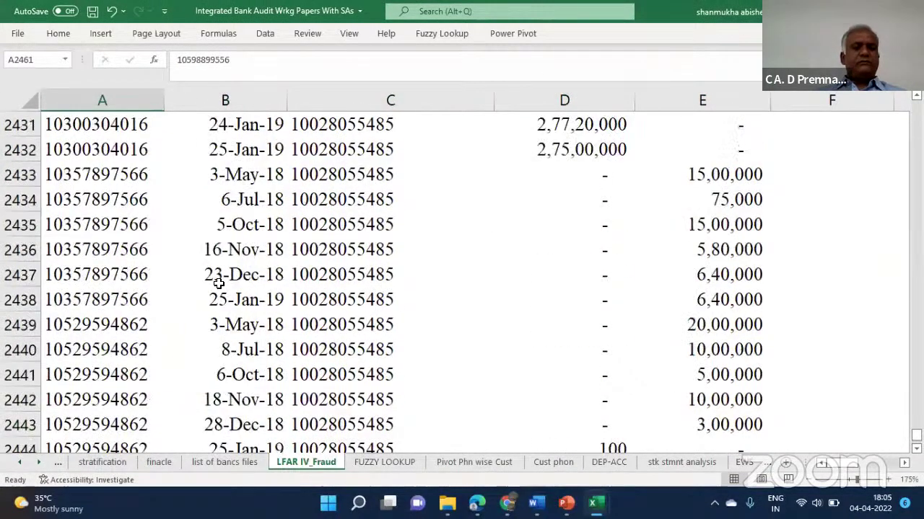
left_click_drag(217, 176, 743, 299)
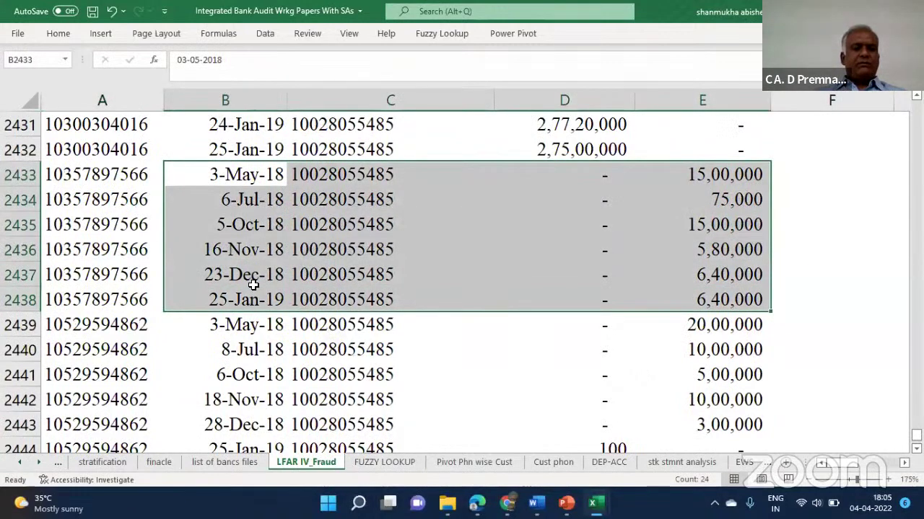
scroll(134, 177, "up", 20)
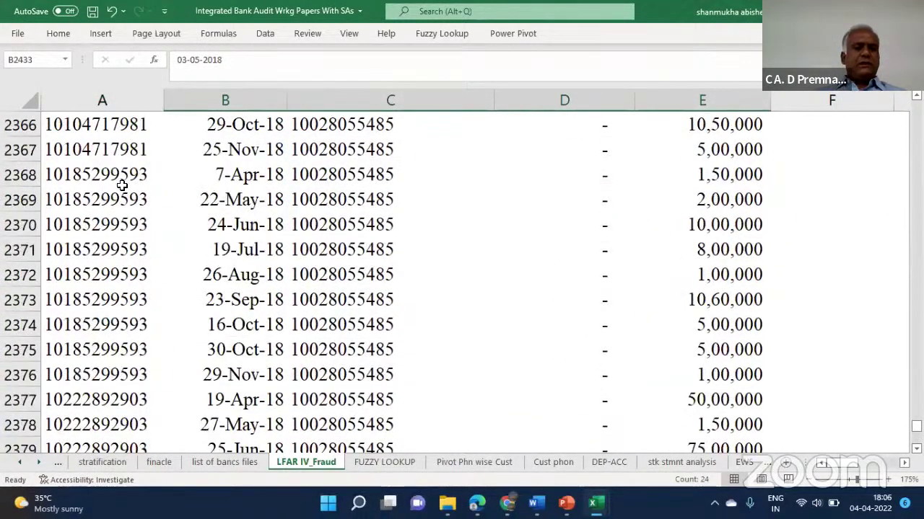
left_click(127, 173)
left_click_drag(127, 174, 731, 380)
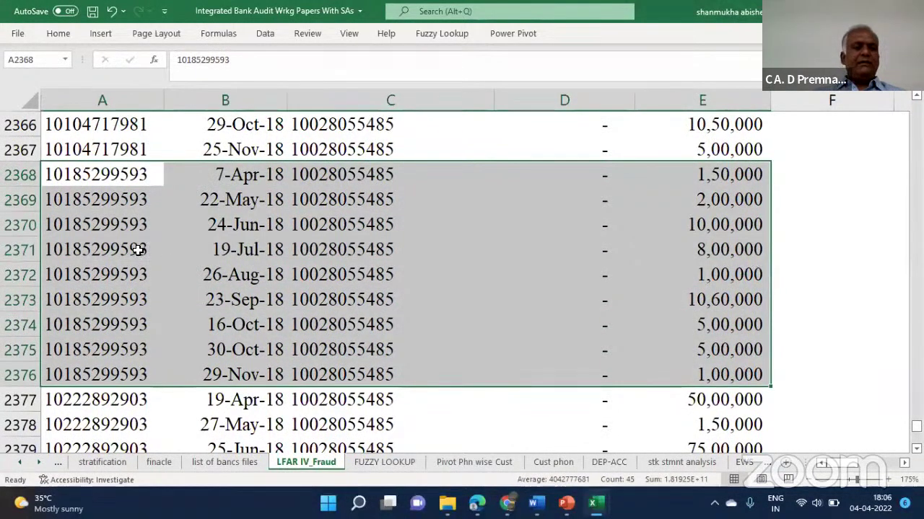
scroll(136, 173, "up", 20)
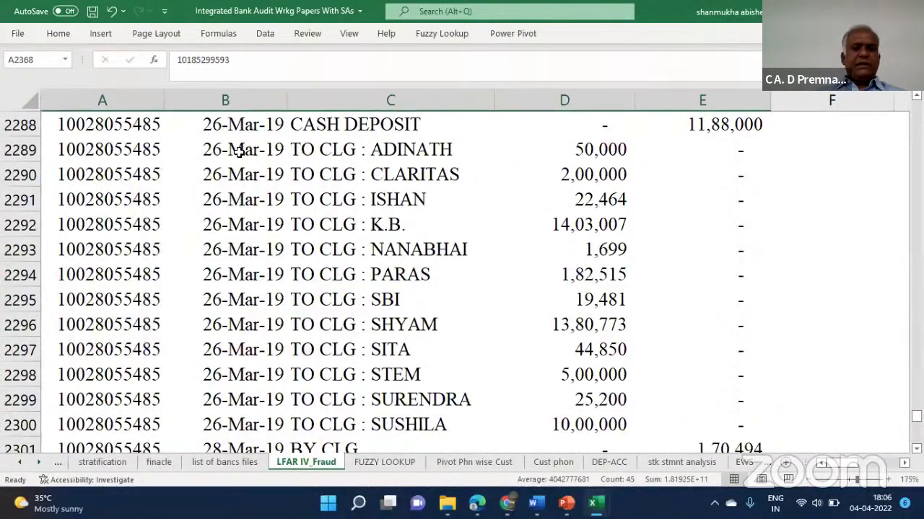
Re-sort the whole statement table by Date, oldest to newest, then switch to the audit report PDF
key("ctrl+Home")
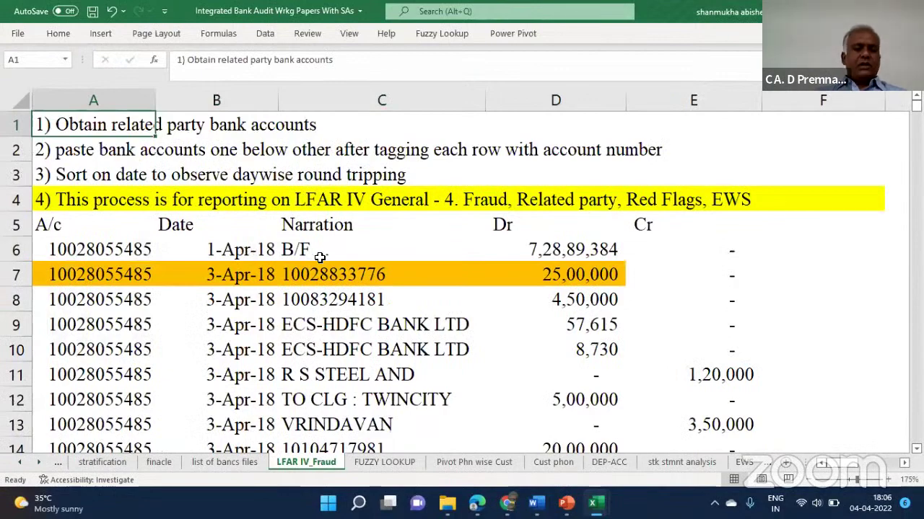
scroll(320, 257, "down", 1)
scroll(91, 239, "up", 1)
left_click(78, 230)
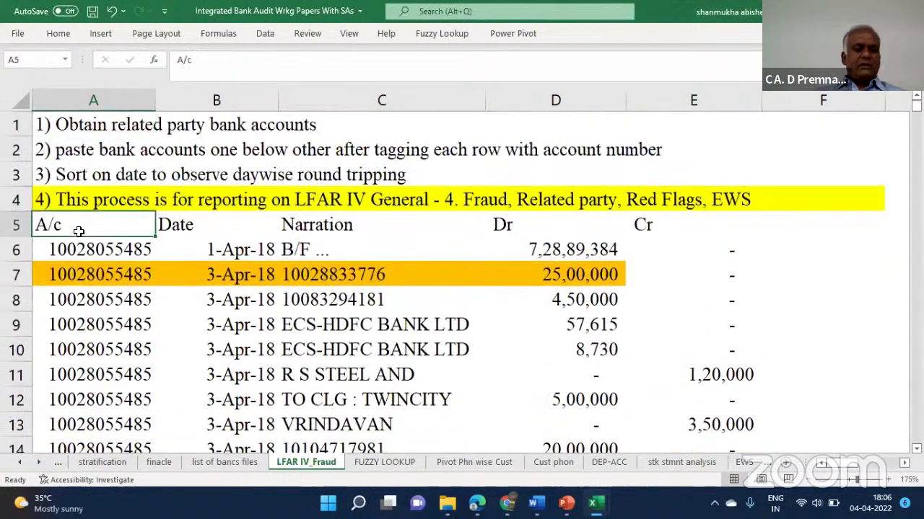
key("ctrl+shift+End")
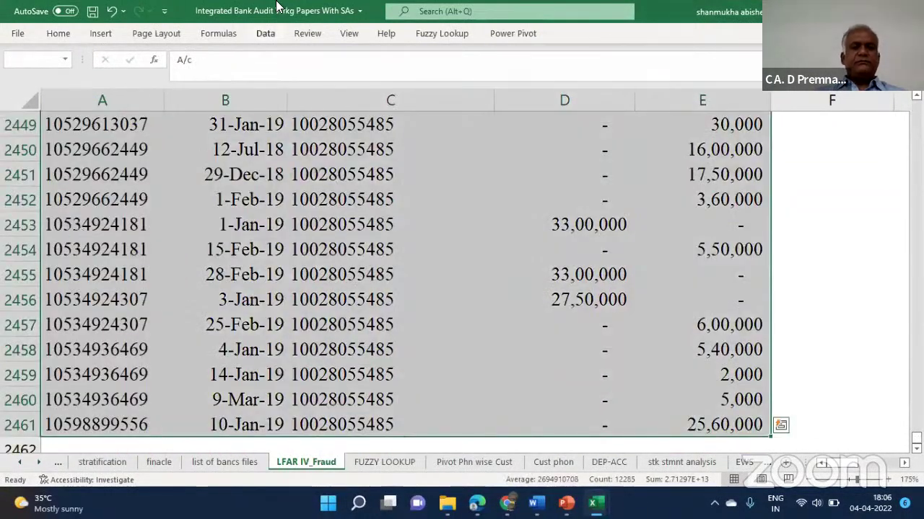
left_click(266, 33)
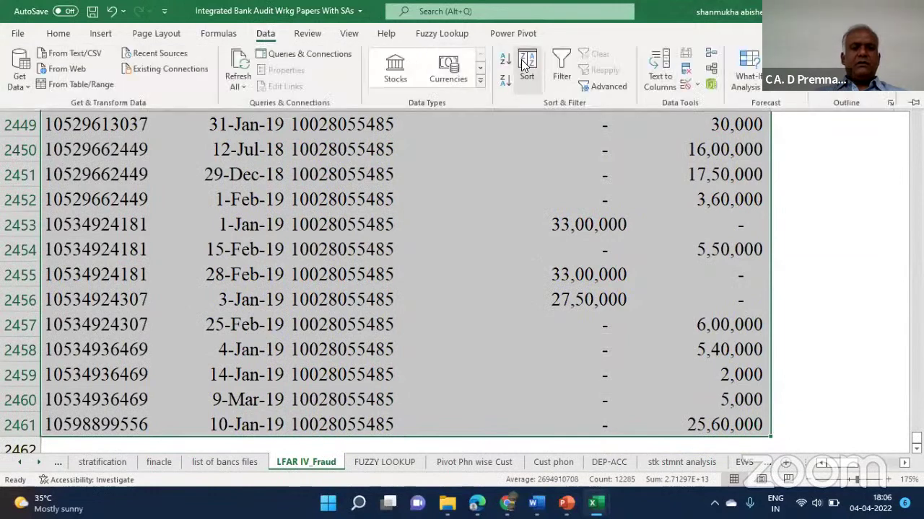
left_click(525, 65)
left_click(416, 226)
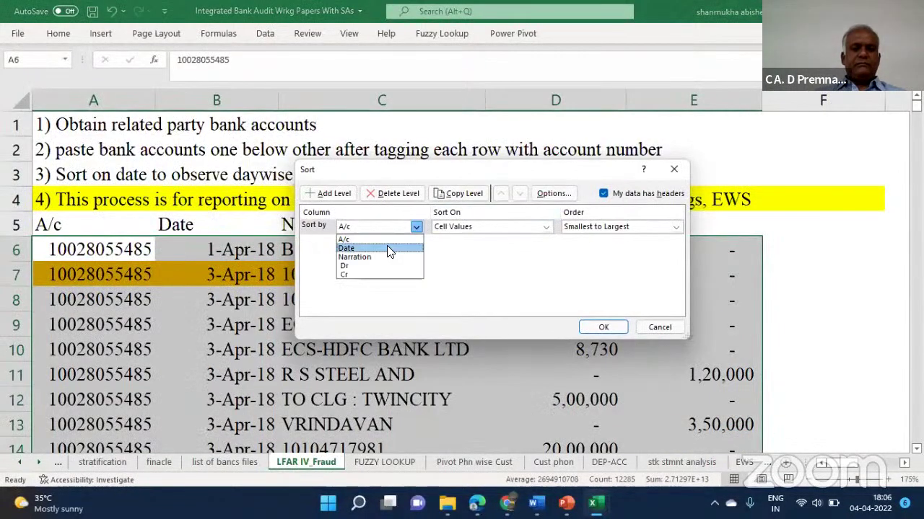
left_click(387, 245)
left_click(603, 327)
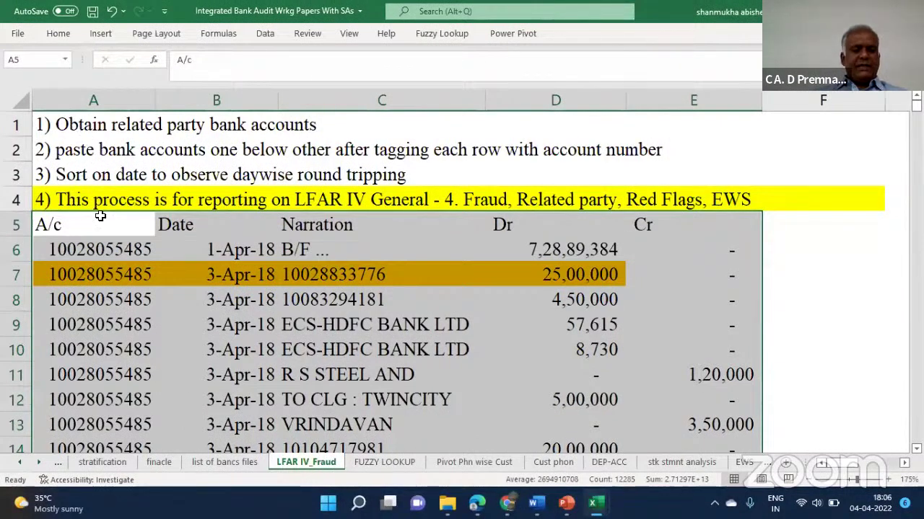
left_click(100, 217)
key("alt+Tab")
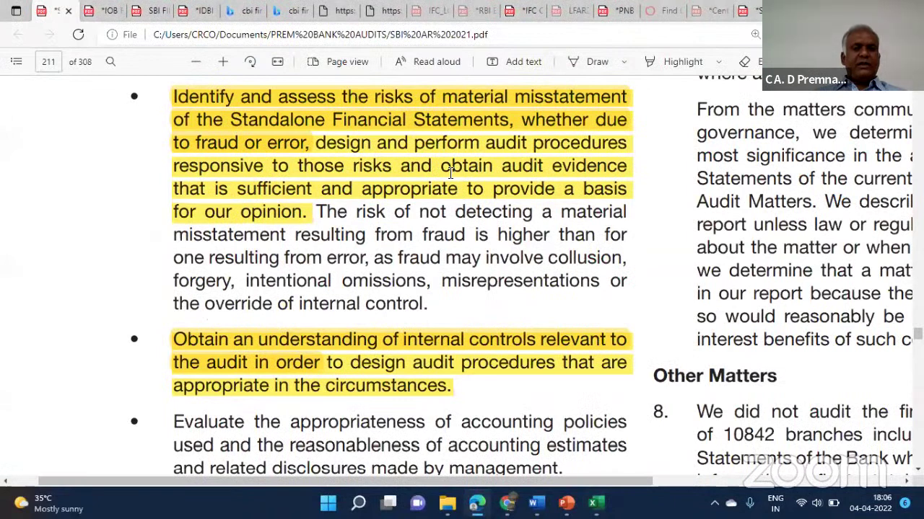
Highlight 'perform audit procedures' in the PDF, then select the instruction lines A1:A4 in Excel
left_click_drag(413, 145, 630, 156)
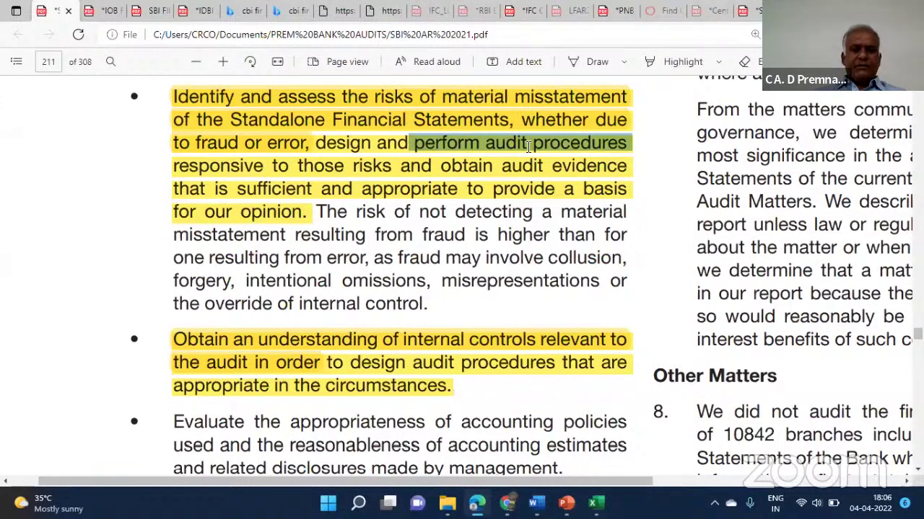
key("alt+Tab")
left_click_drag(138, 124, 148, 200)
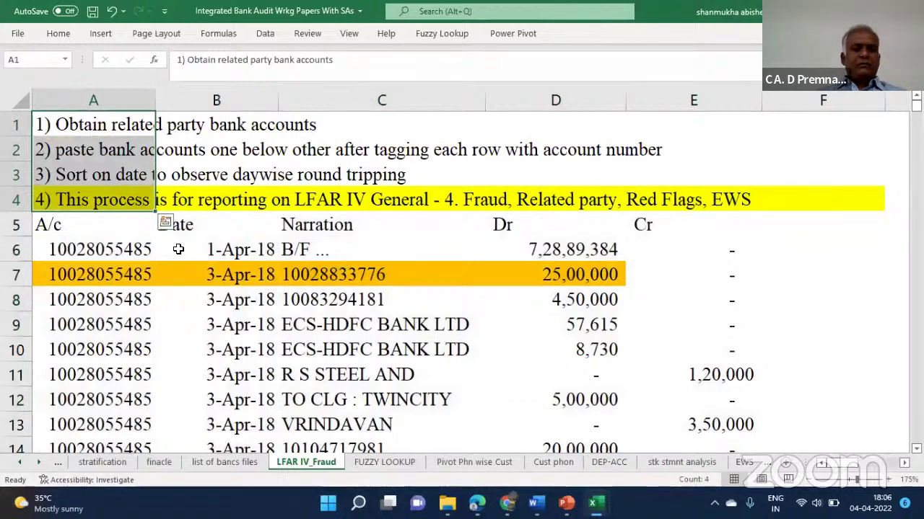
Point out the row 7 Narration, the A16 account and the 15,00,000 cash debit on row 17
scroll(178, 249, "down", 1)
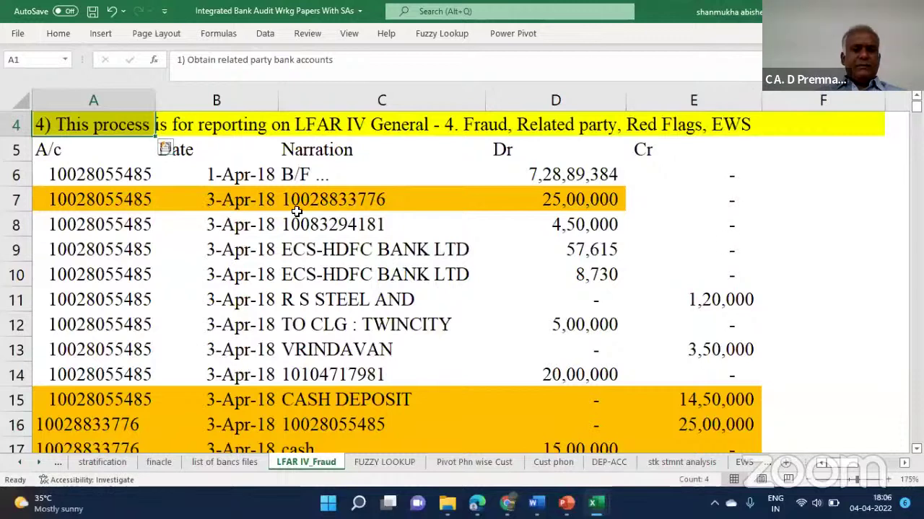
left_click(366, 200)
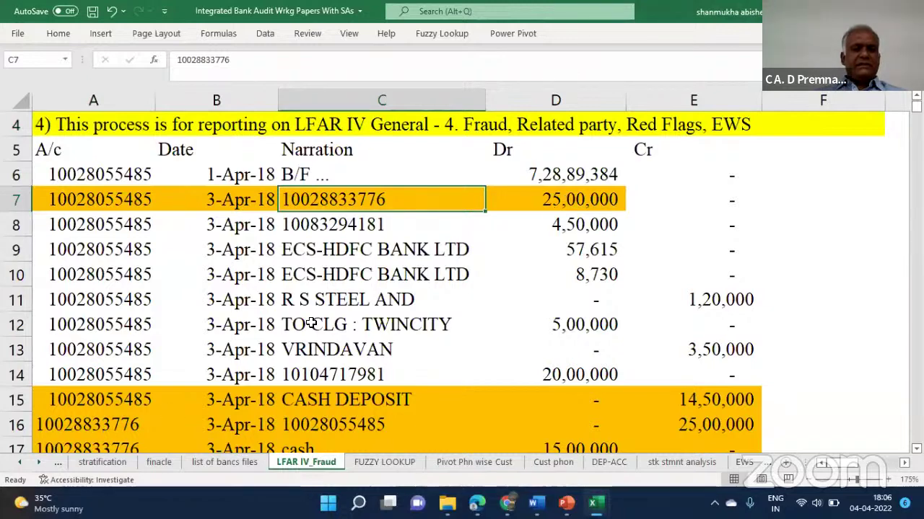
scroll(311, 319, "down", 2, "ctrl")
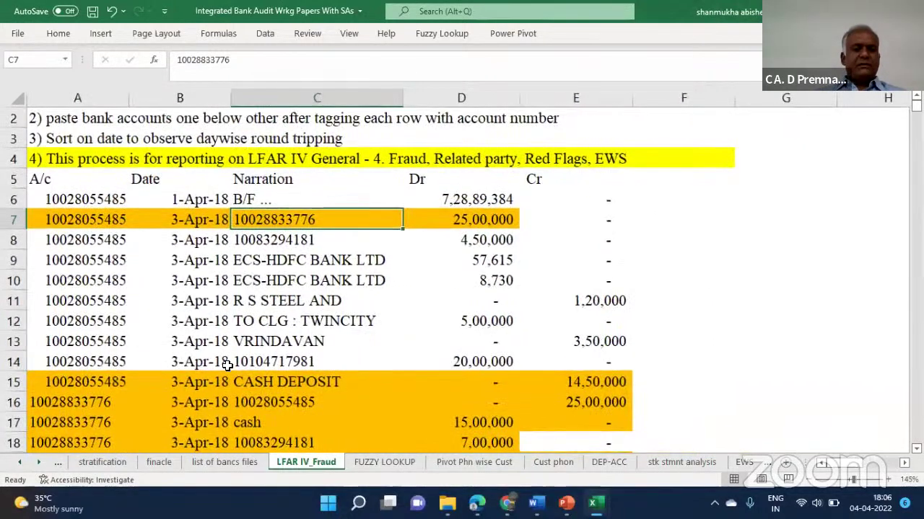
left_click(90, 404)
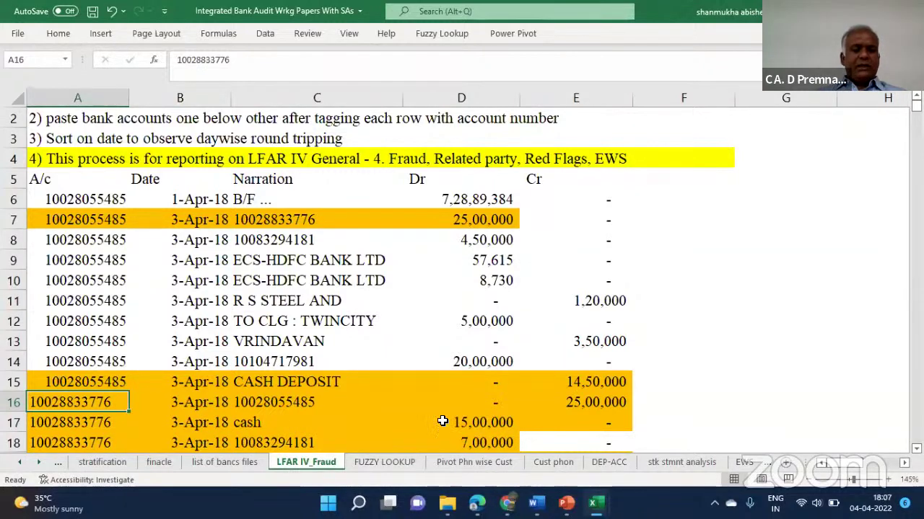
left_click(498, 421)
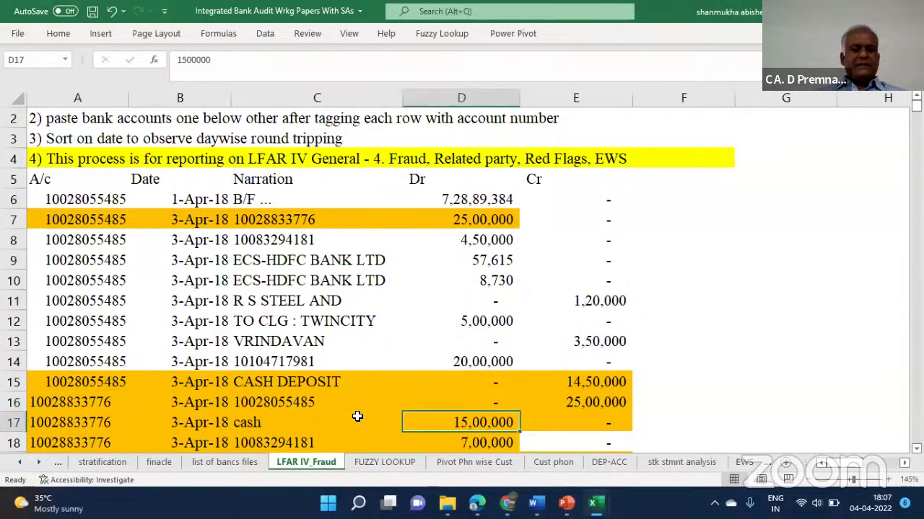
left_click(55, 418)
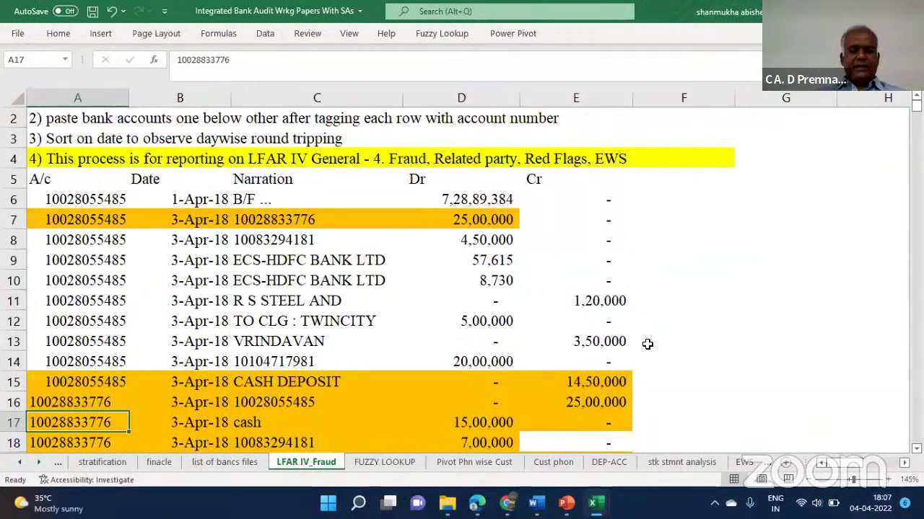
left_click(459, 424)
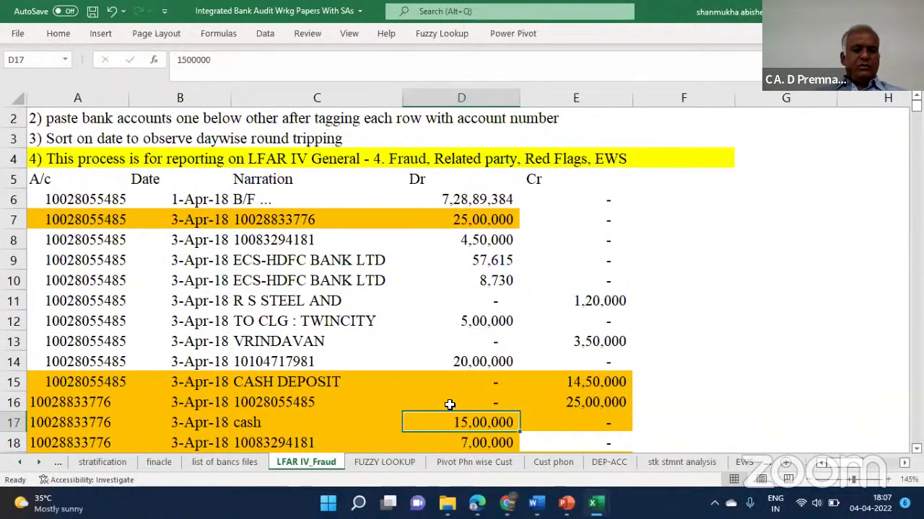
Point out the 14,50,000 cash deposit credit and its receiving account, then show all open windows
left_click(612, 382)
left_click(97, 384)
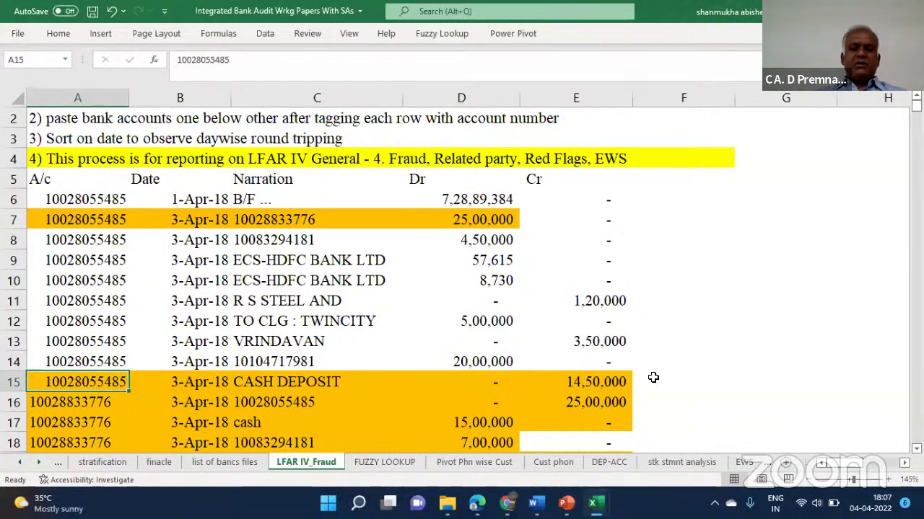
left_click(589, 376)
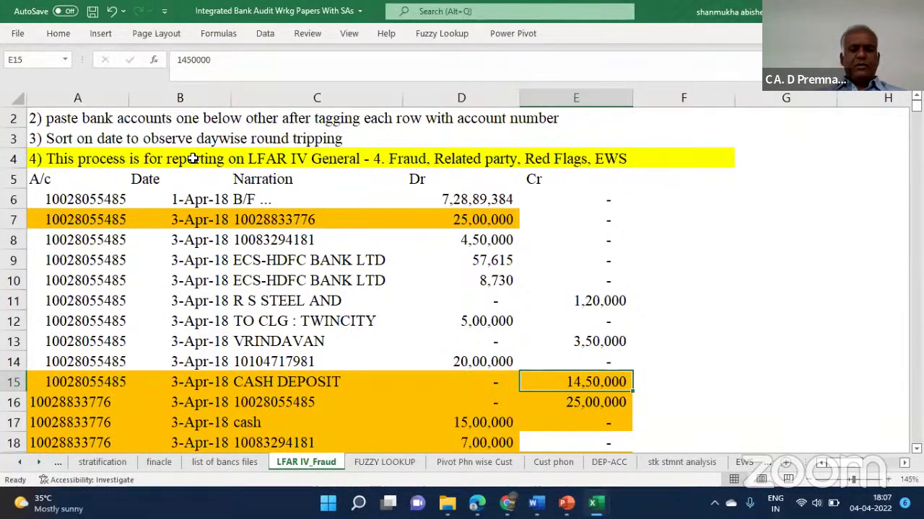
key("alt+Tab")
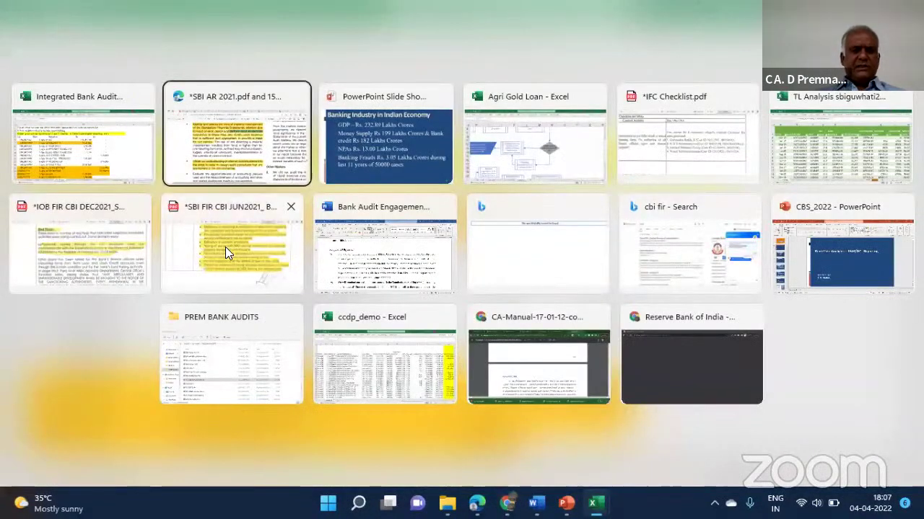
Search LFAR2021.pdf for 'round' to find Round Tripping, then move up to section 4 Frauds
left_click(225, 247)
left_click(570, 13)
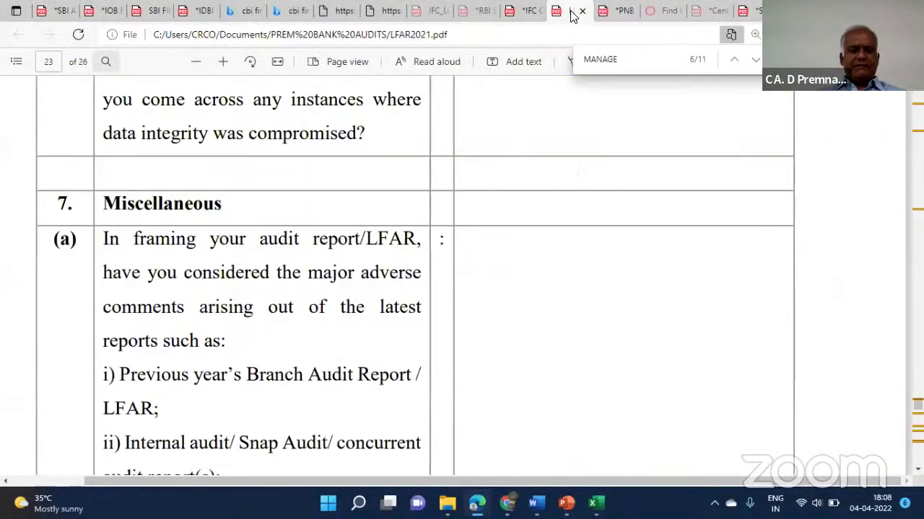
key("ctrl+f")
type("round")
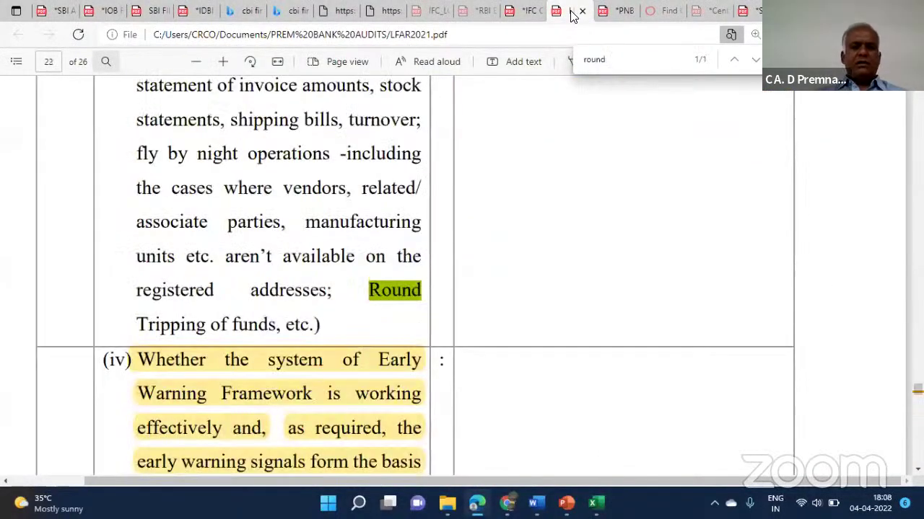
scroll(372, 238, "up", 3)
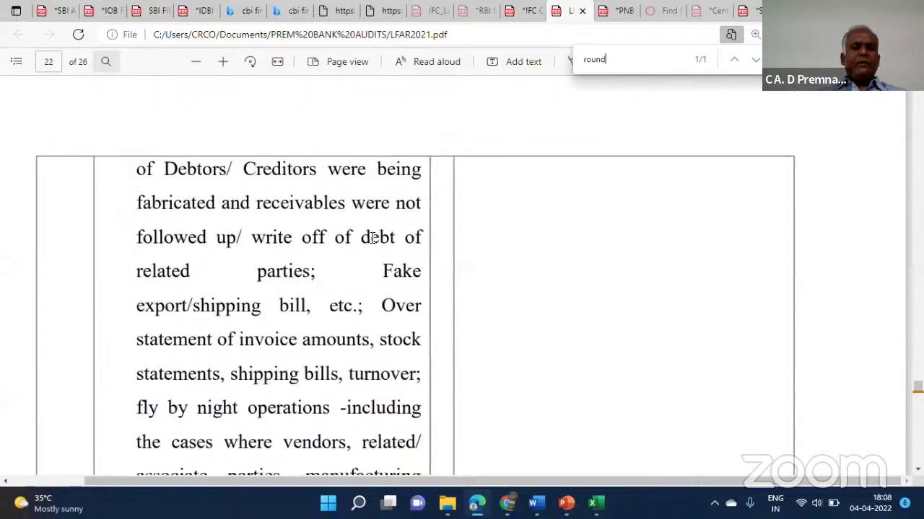
scroll(346, 303, "down", 1)
scroll(345, 300, "up", 1)
scroll(345, 296, "up", 12)
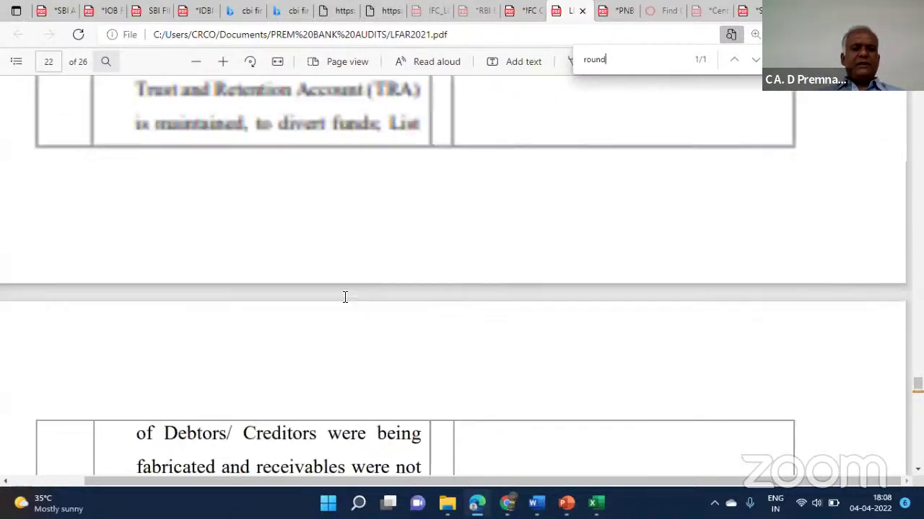
scroll(345, 298, "up", 3)
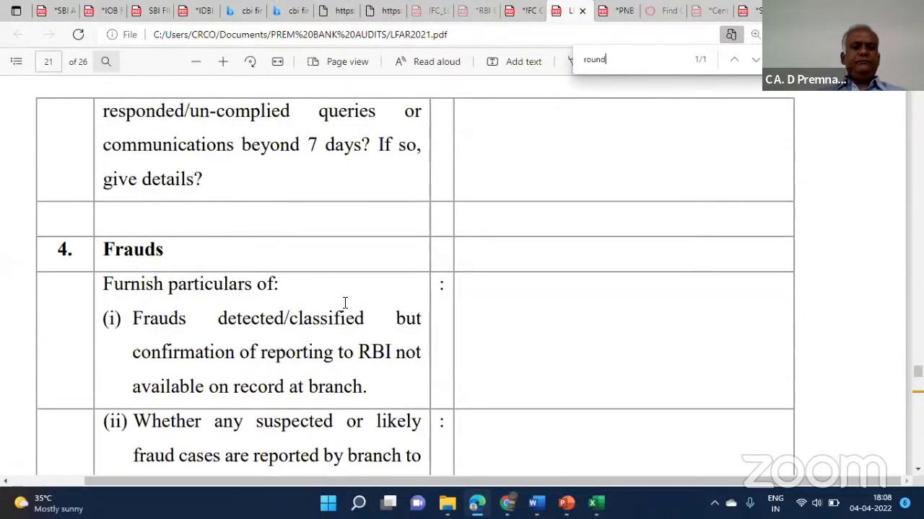
scroll(342, 300, "down", 2)
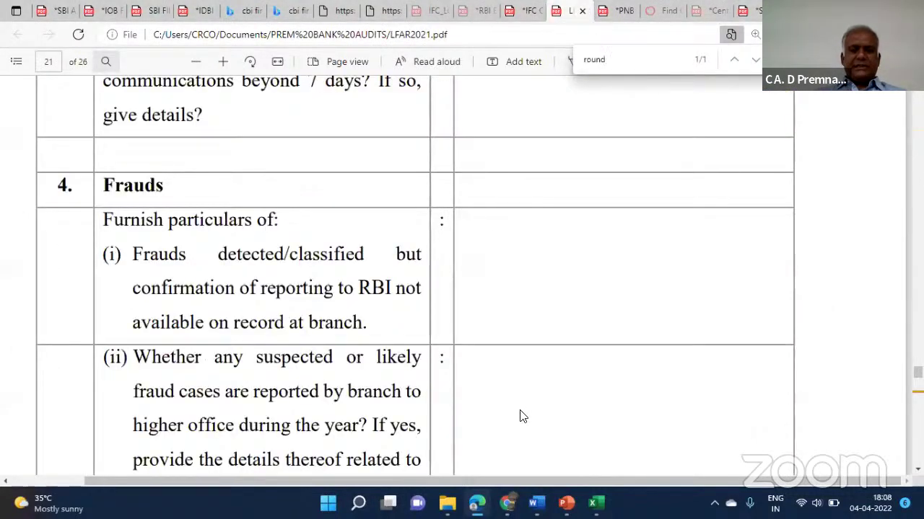
Bring the running PowerPoint slide show forward and advance to the Customer Master Maintenance slide
mouse_move(566, 503)
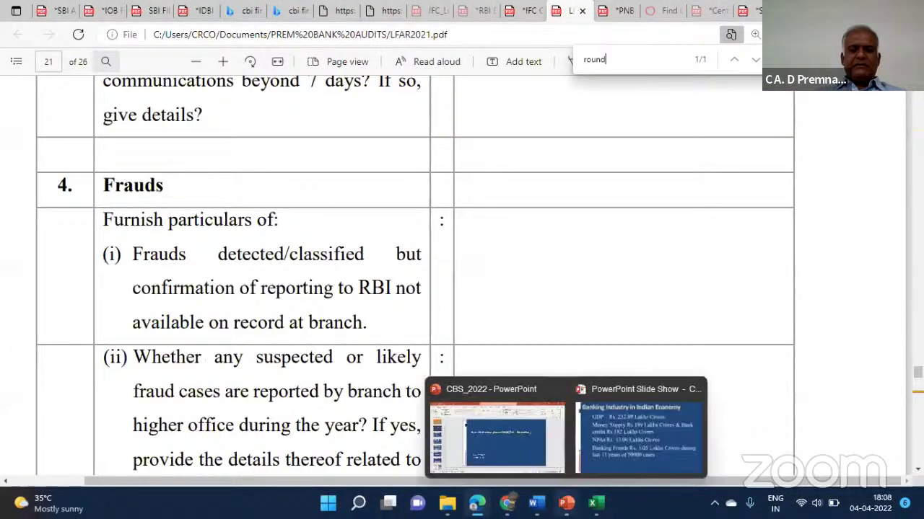
left_click(623, 462)
scroll(489, 264, "down", 6)
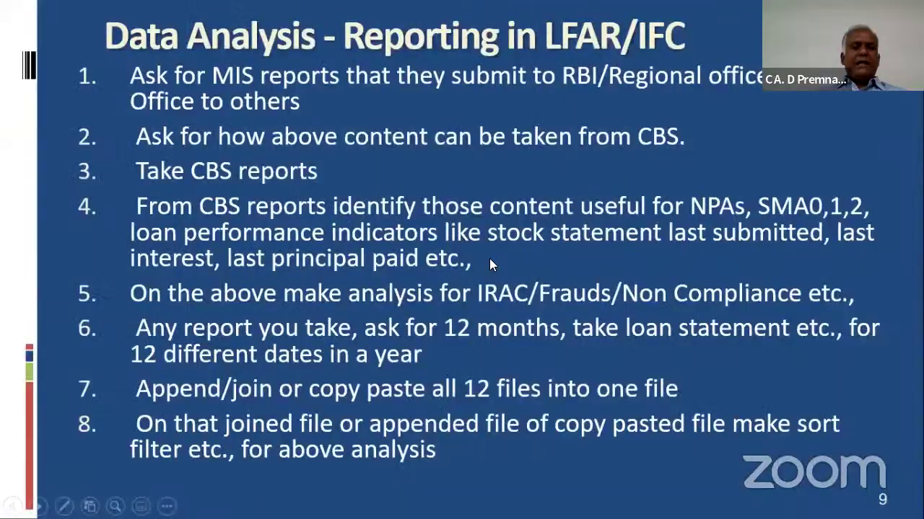
scroll(489, 259, "down", 2)
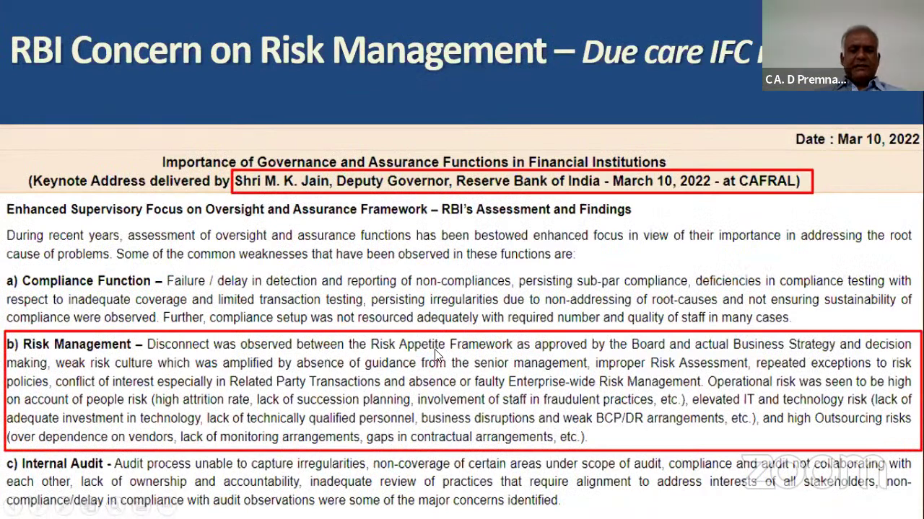
scroll(420, 351, "down", 2)
scroll(419, 351, "down", 1)
scroll(420, 356, "up", 2)
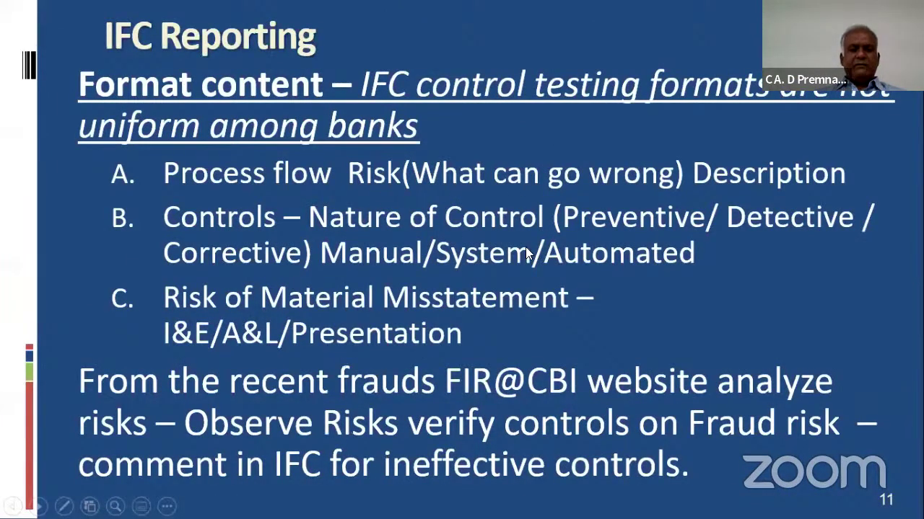
scroll(526, 254, "down", 3)
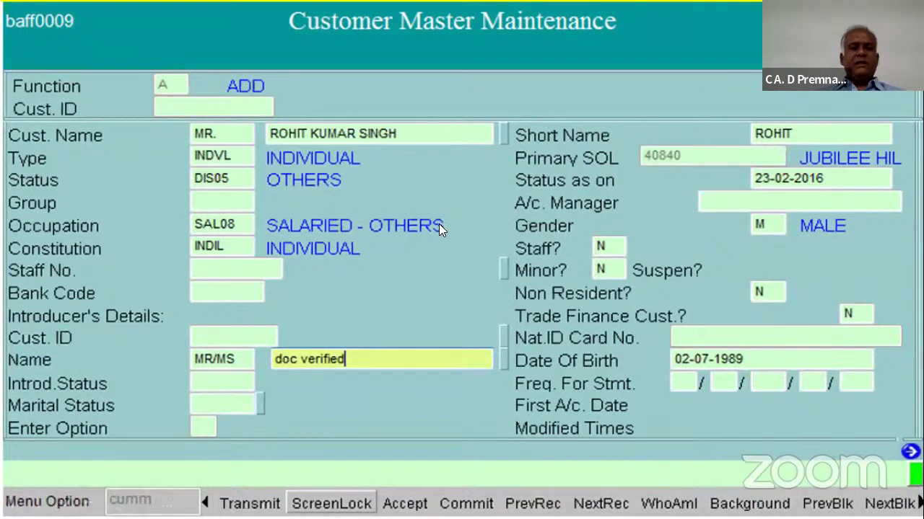
Return to the slide show, page back to slide 5, then go to the LFAR Frauds section
key("alt+Tab")
key("Page_Up")
key("Page_Up")
key("Page_Up")
key("Page_Up")
key("Page_Up")
key("Page_Up")
key("Page_Up")
key("Page_Up")
key("Page_Down")
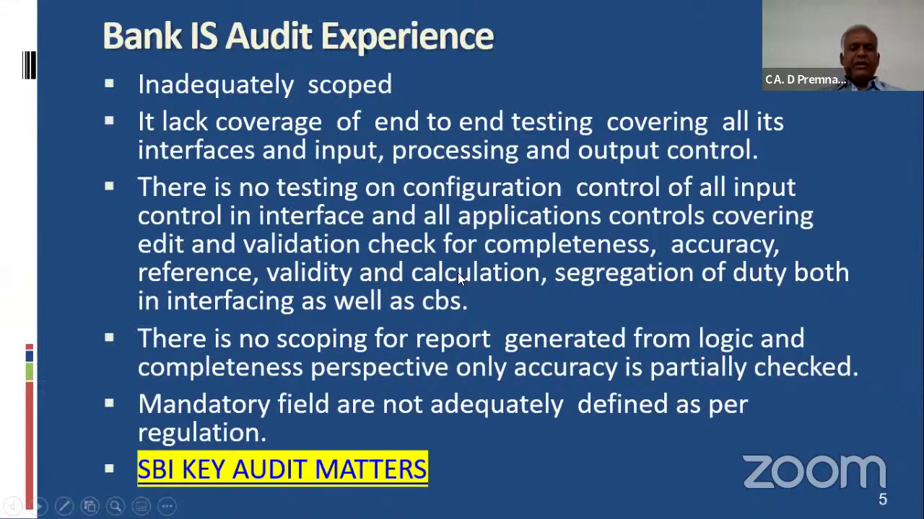
key("alt+Tab")
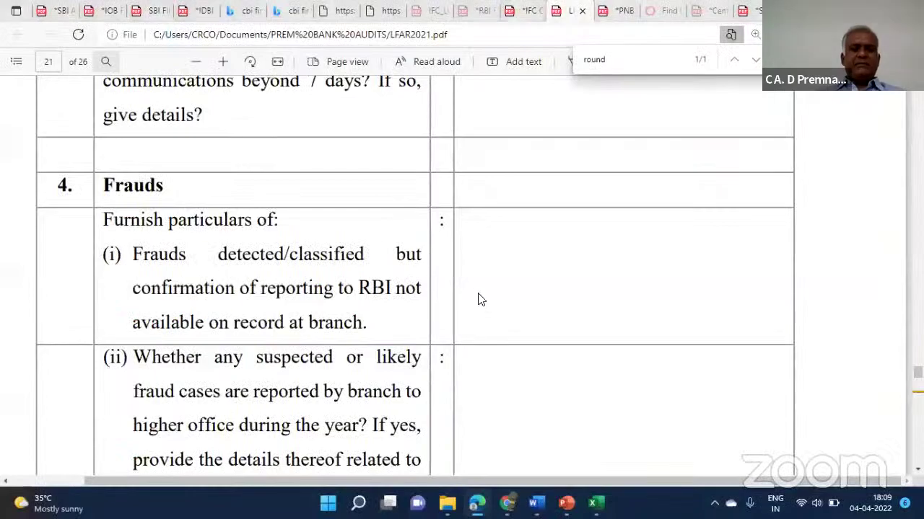
key("alt+Tab")
key("Down")
key("Down")
key("Down")
key("Down")
key("Down")
key("Down")
key("Down")
key("Down")
key("Down")
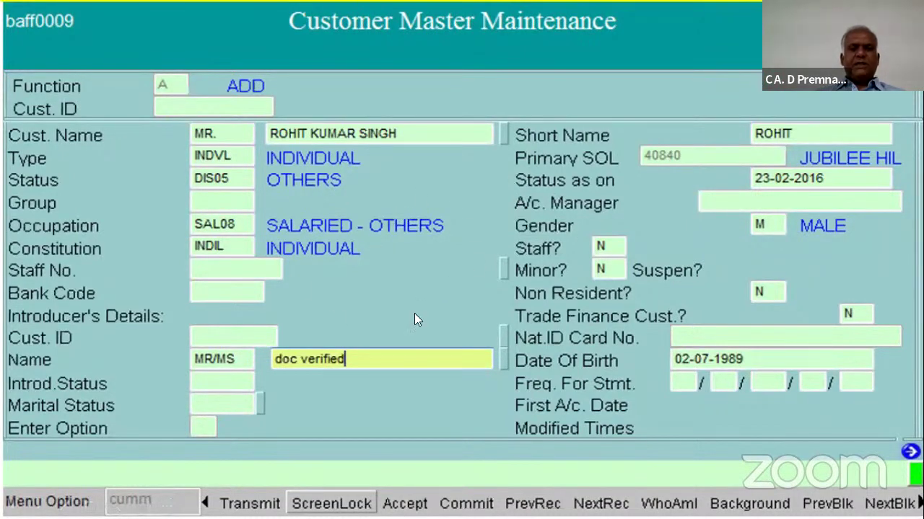
key("alt+Tab")
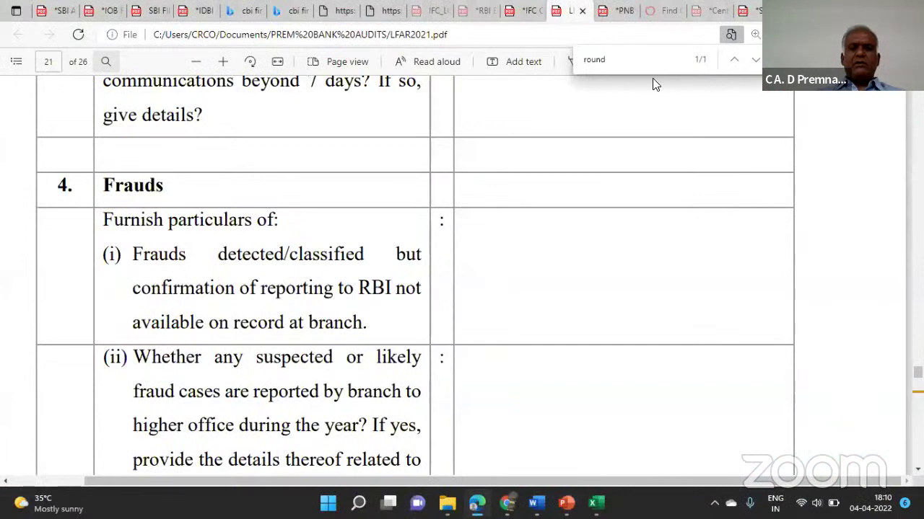
Search LFAR2021.pdf for 'management' instead, then return to the Customer Master Maintenance slide
double_click(618, 59)
type("man")
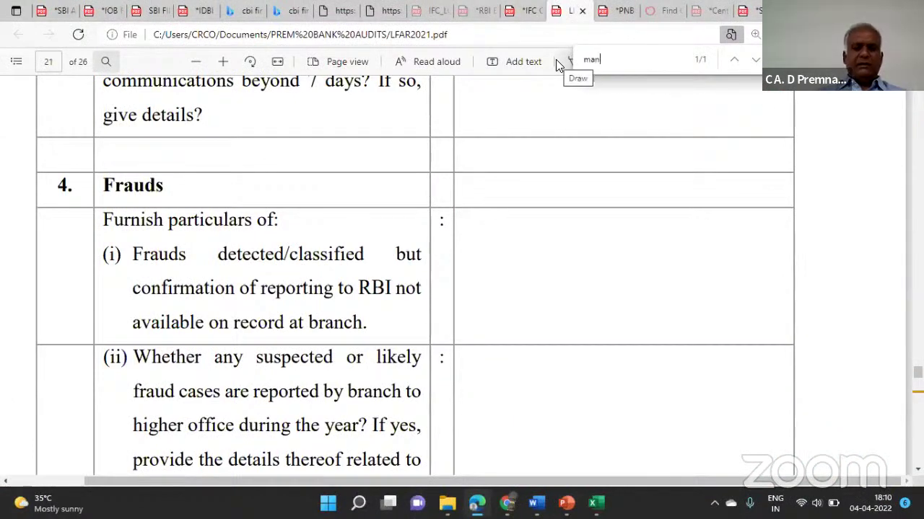
type("agement")
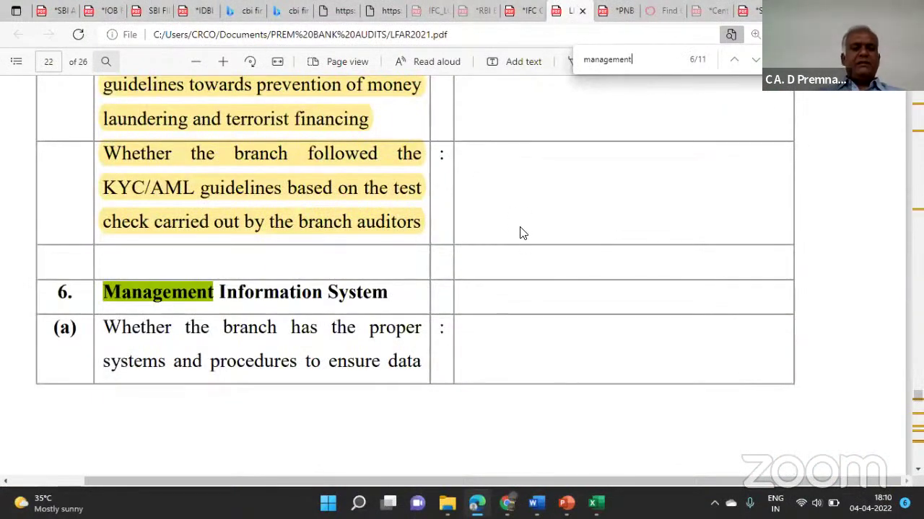
scroll(522, 232, "down", 1)
key("alt+Tab")
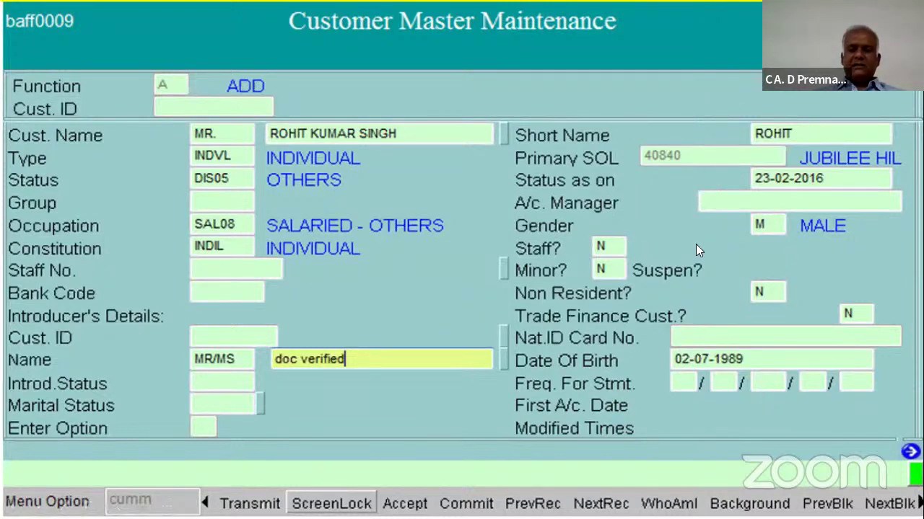
Mark the phrase about data used for MIS in the LFAR report, then cycle to the SBI report
key("alt+Tab")
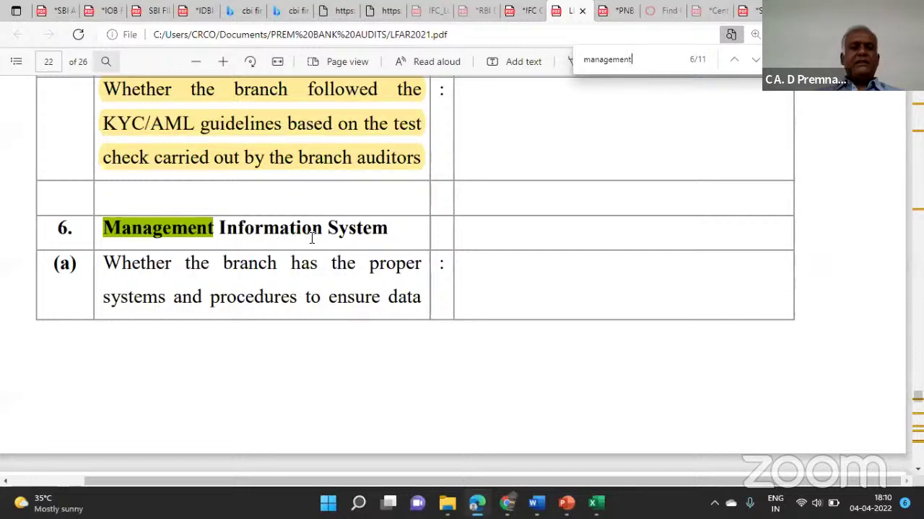
scroll(314, 242, "down", 1)
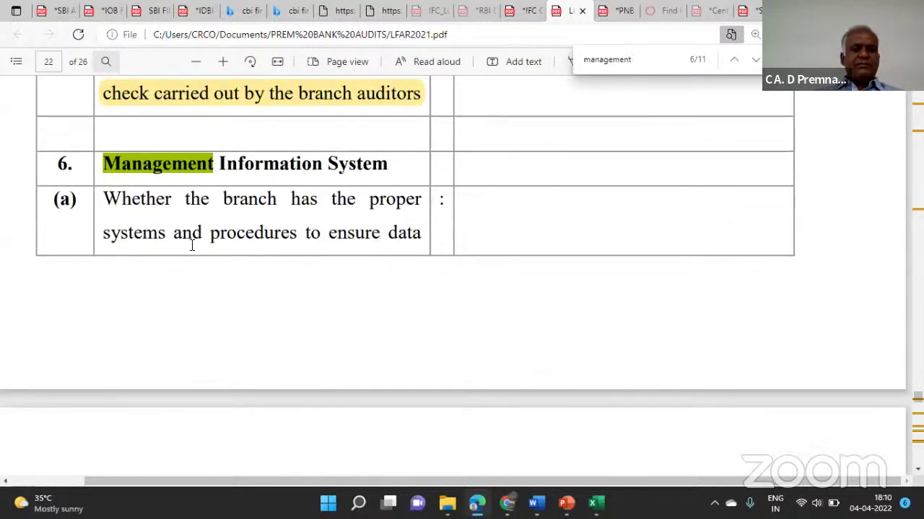
scroll(361, 191, "down", 3)
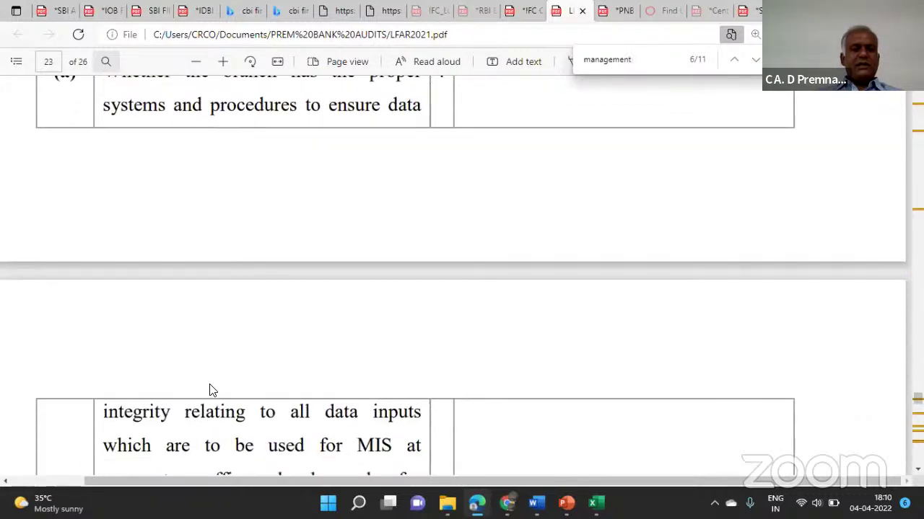
scroll(209, 385, "down", 2)
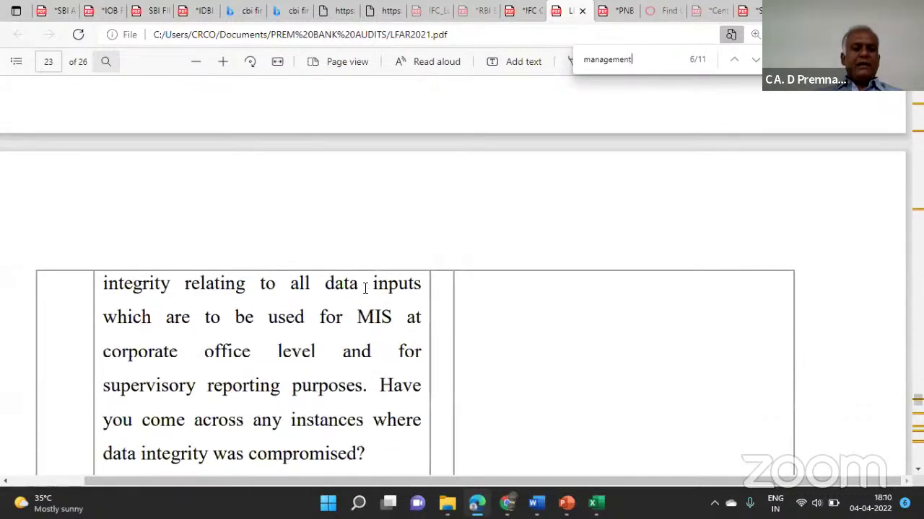
left_click_drag(170, 318, 424, 325)
scroll(625, 216, "up", 4)
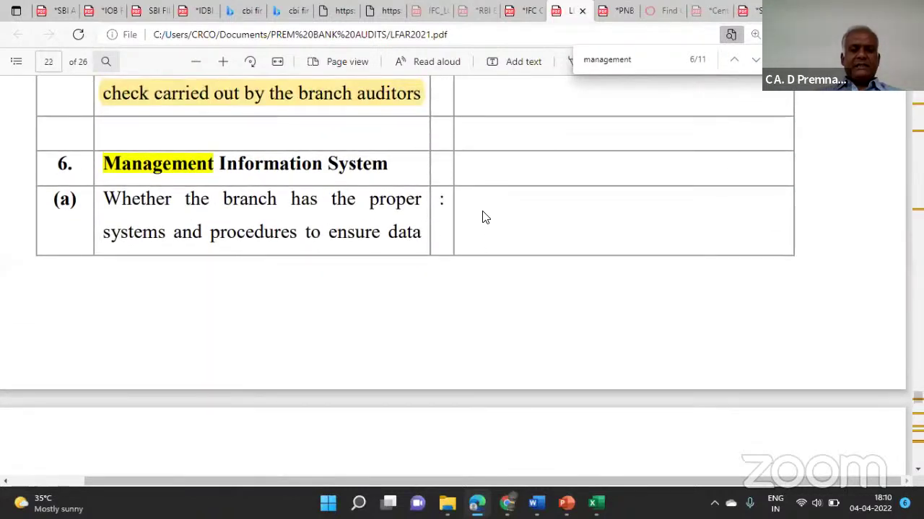
key("alt+Tab")
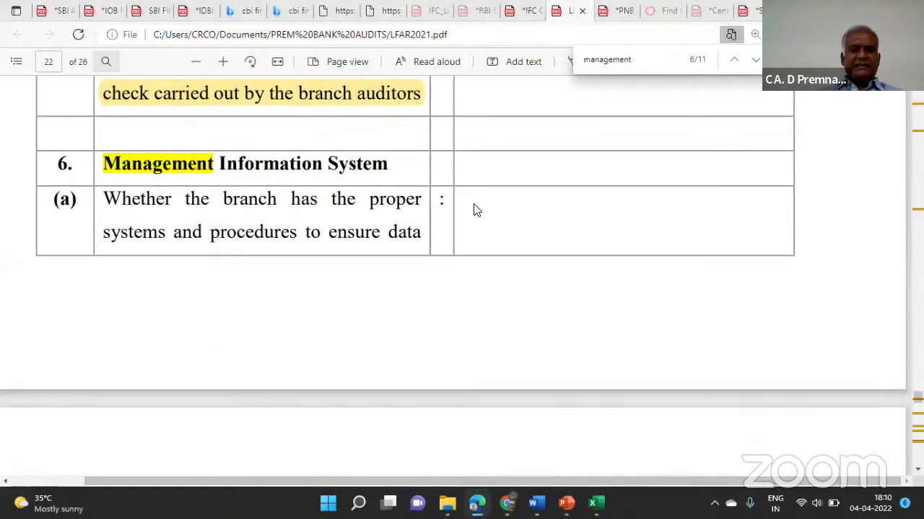
key("alt+Tab")
key("alt+Tab")
key("alt+Tab")
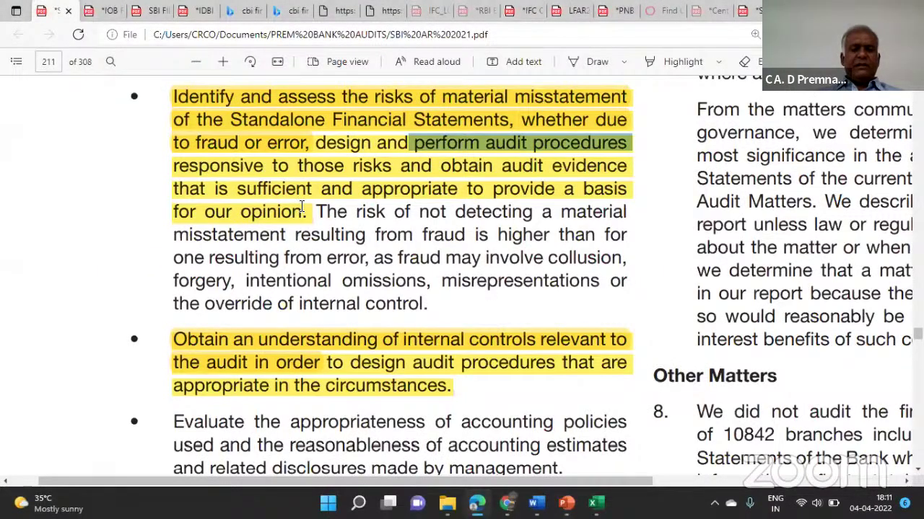
Flip between the Customer Master Maintenance screen, the SBI annual report and the LFAR 2021 report
key("alt+Tab")
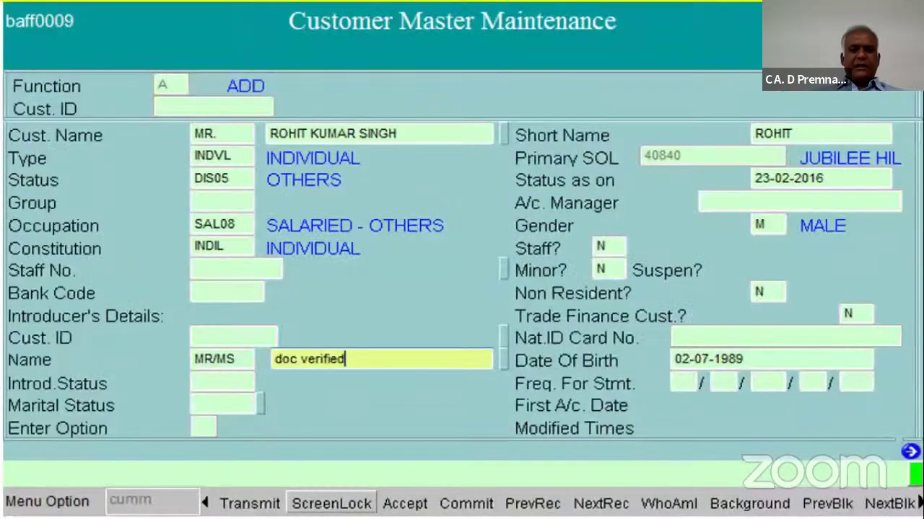
key("alt+Tab")
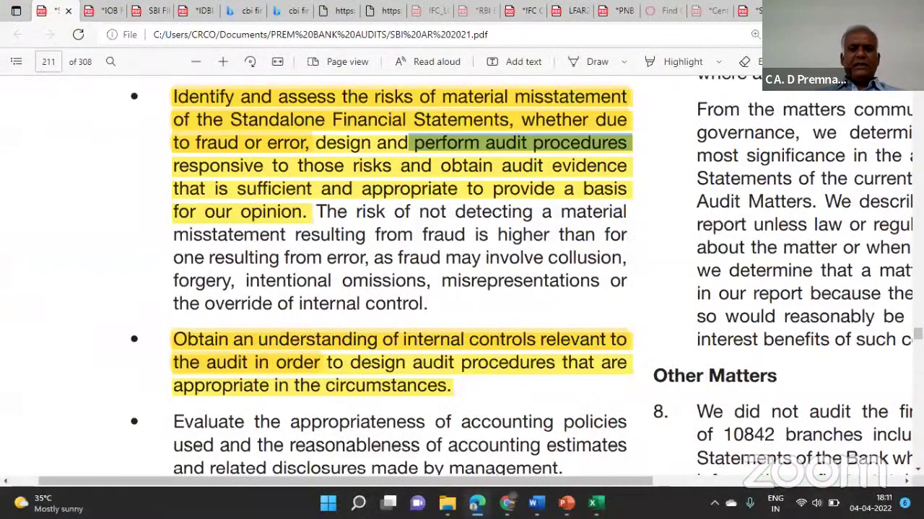
left_click(575, 12)
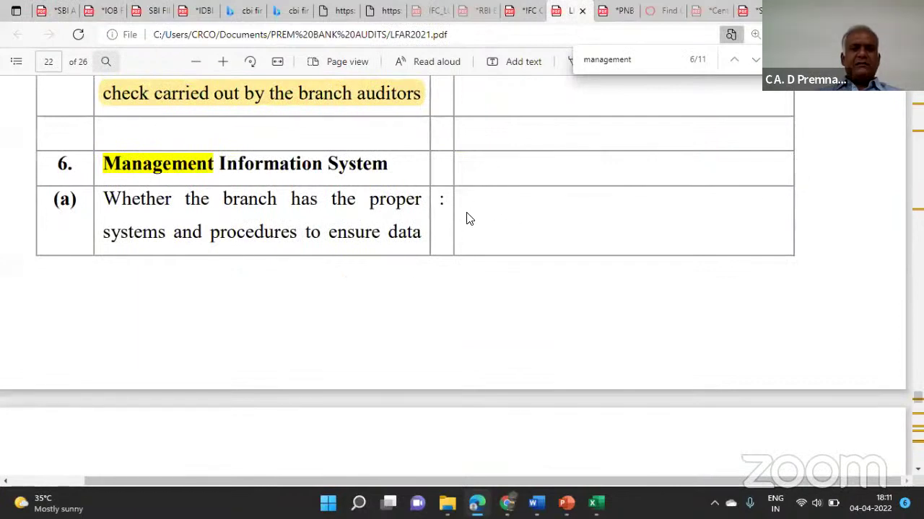
key("ctrl+1")
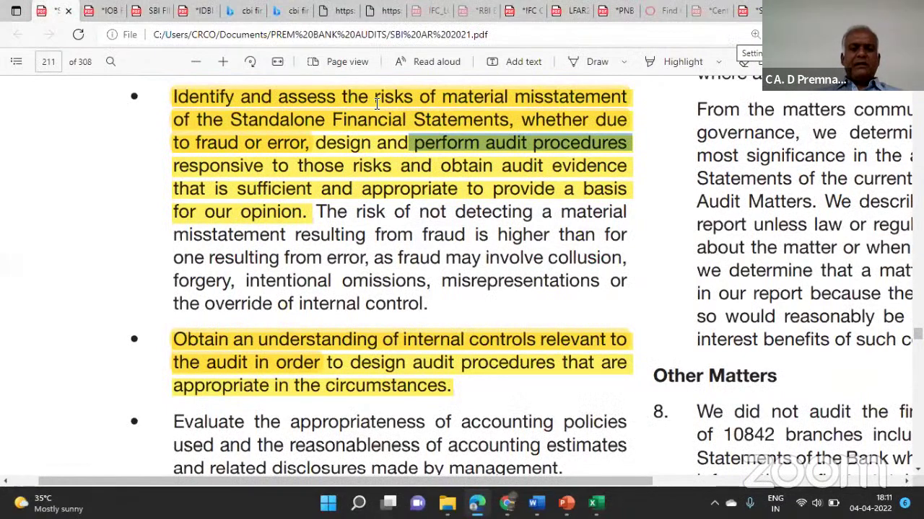
key("ctrl+Tab")
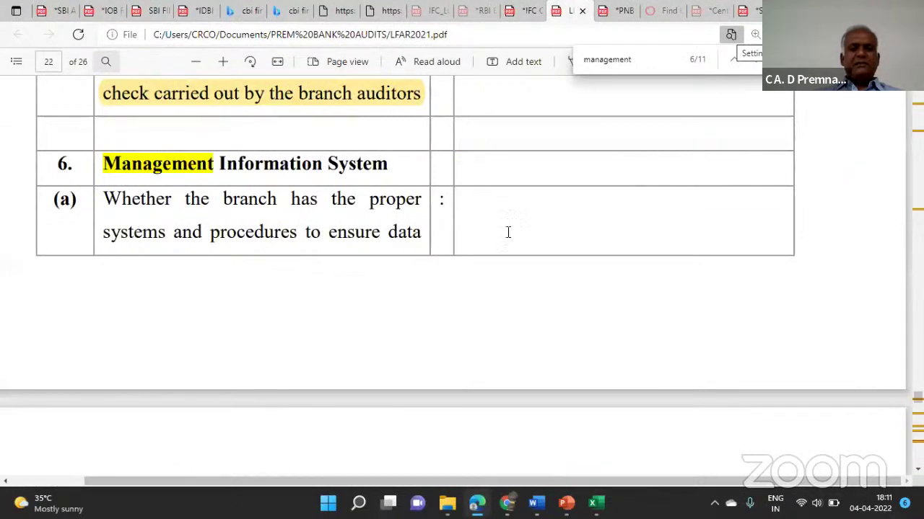
key("ctrl+Tab")
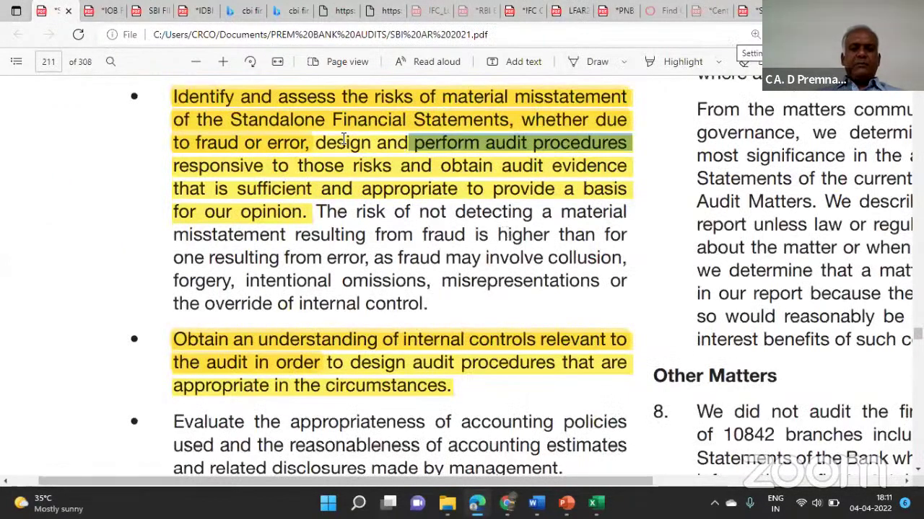
Compare passages like 'design and perform audit procedures' and 'our opinion' across both reports, ending on LFAR 2021
left_click_drag(327, 139, 614, 144)
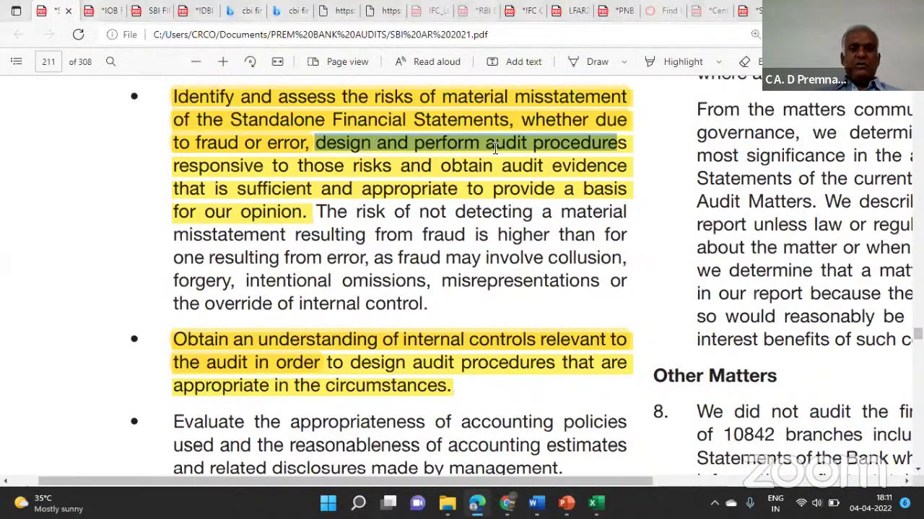
key("ctrl+Tab")
key("ctrl+Tab")
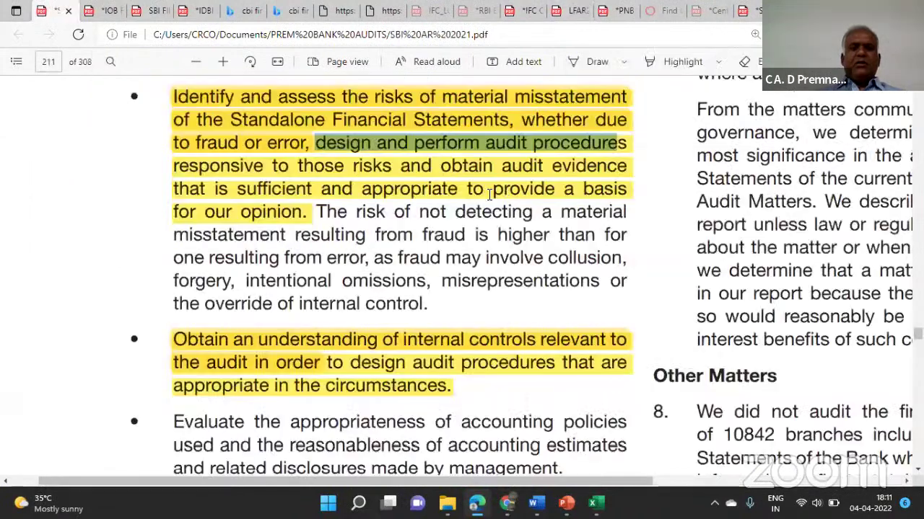
left_click_drag(440, 166, 458, 193)
right_click(459, 194)
key("ctrl+Tab")
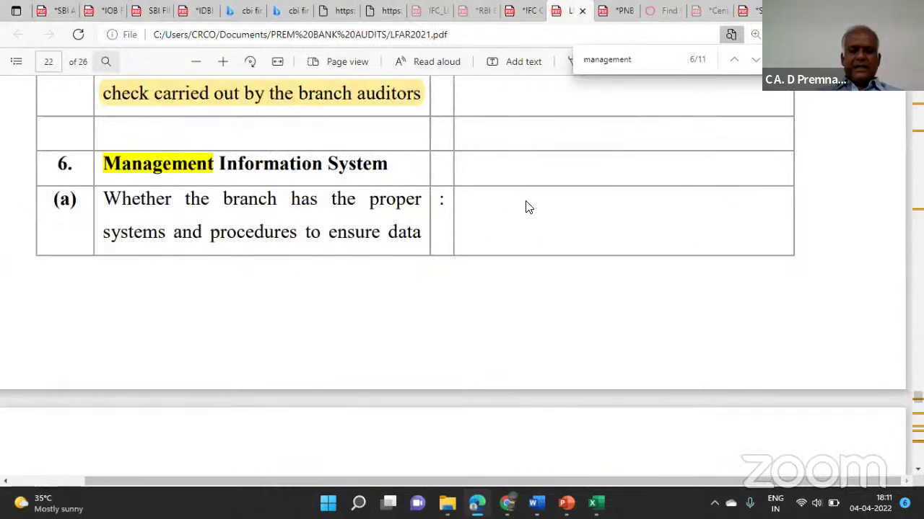
key("ctrl+Tab")
left_click_drag(204, 211, 302, 219)
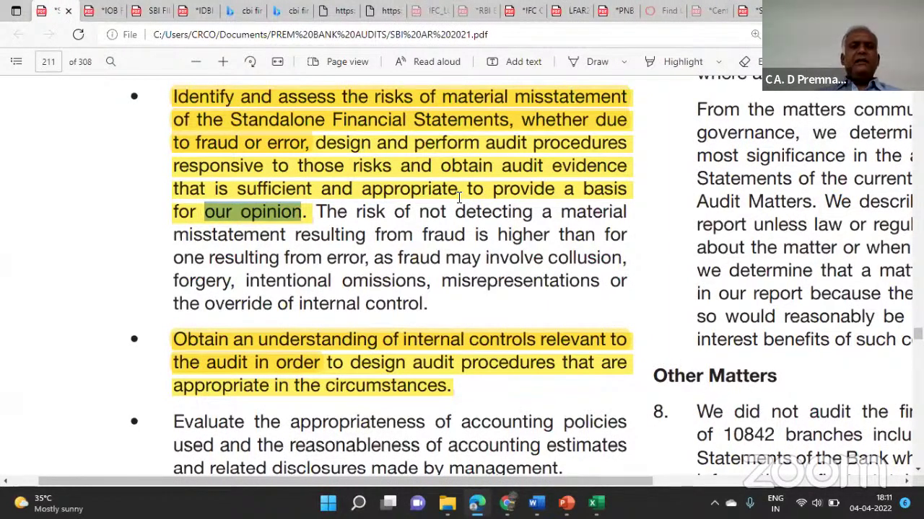
scroll(480, 147, "up", 1)
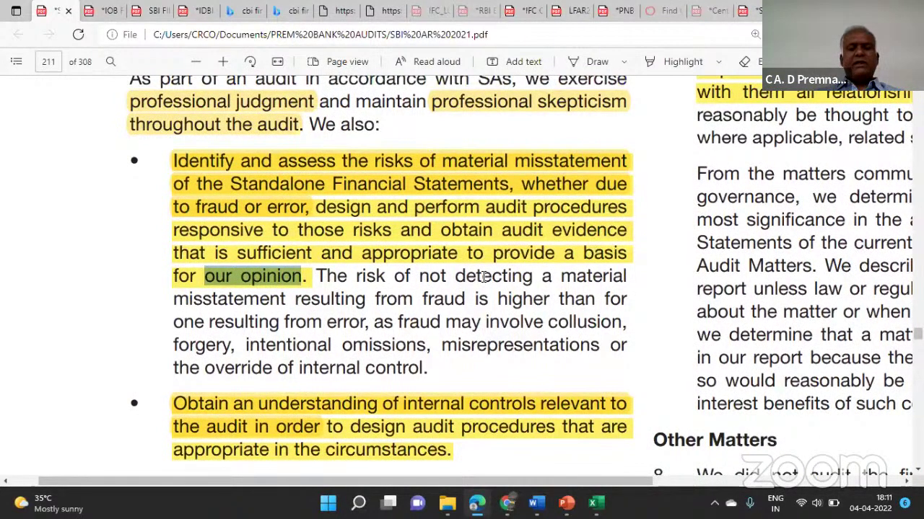
key("ctrl+Tab")
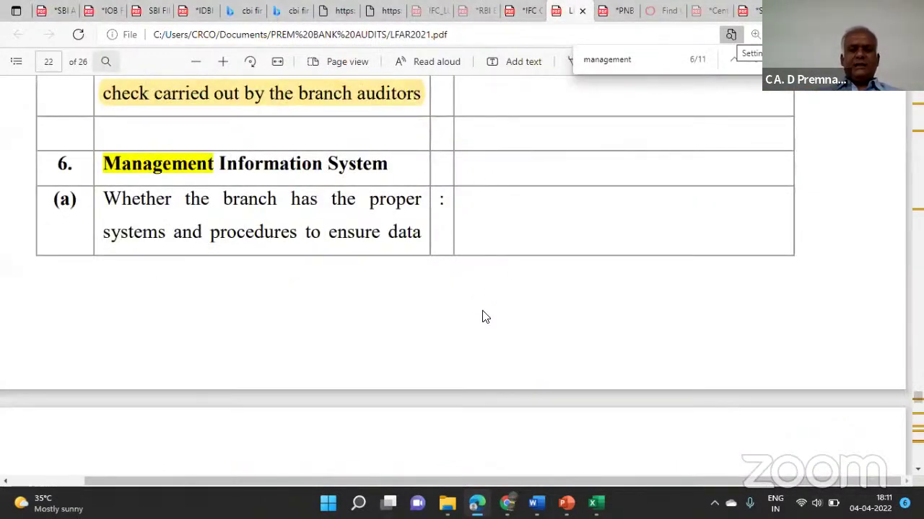
Bring the PowerPoint slide show forward and step through slides to Work done at Branch Level
mouse_move(567, 503)
left_click(638, 436)
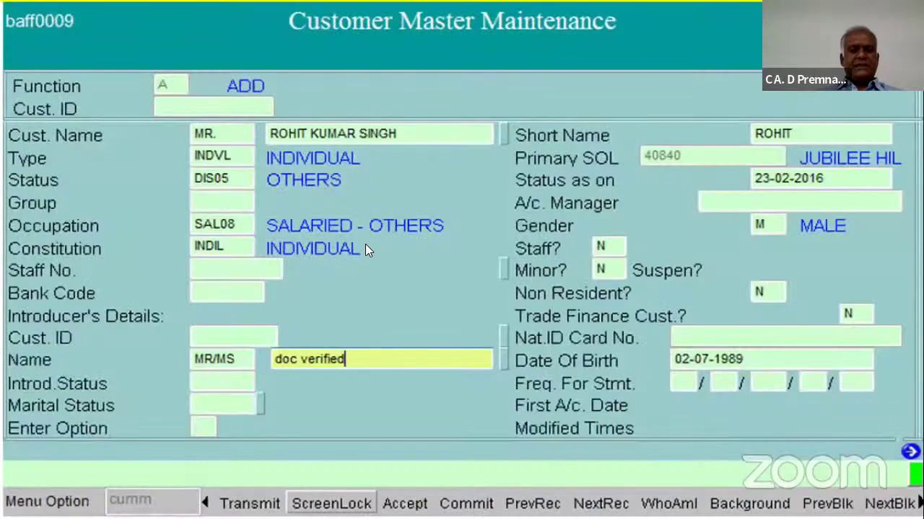
key("Right")
key("Right")
key("Left")
key("Left")
key("Left")
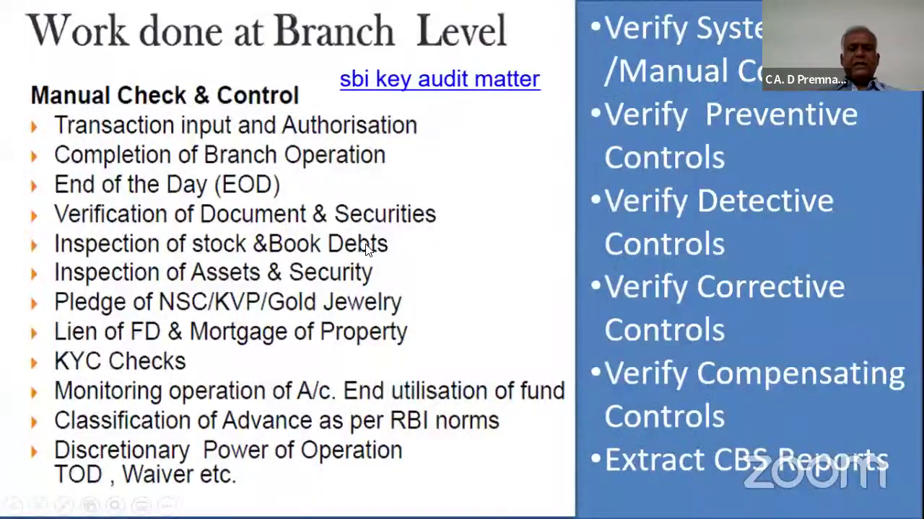
key("Left")
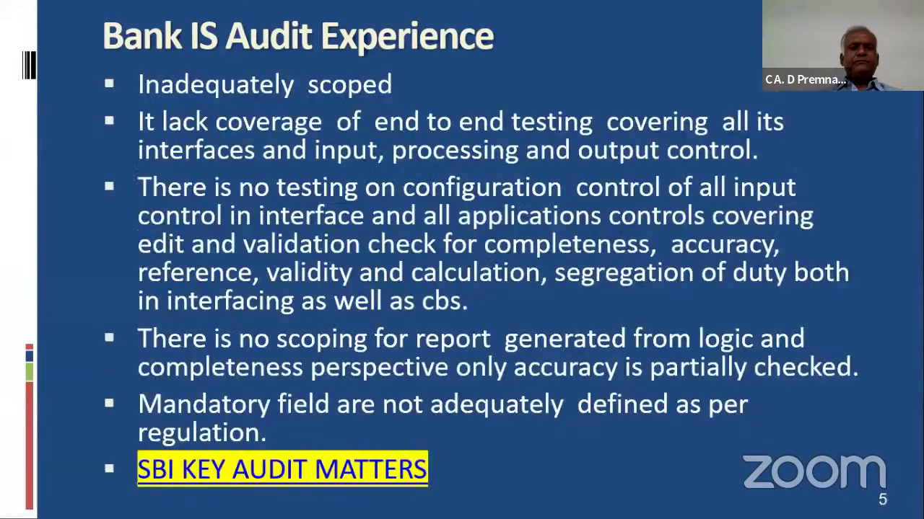
key("Left")
key("Left")
key("Right")
key("Right")
key("Right")
key("Right")
key("Right")
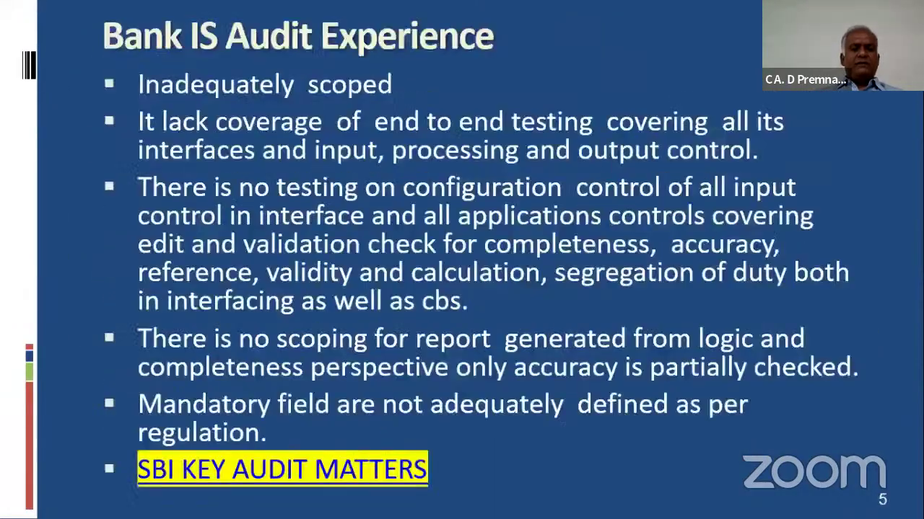
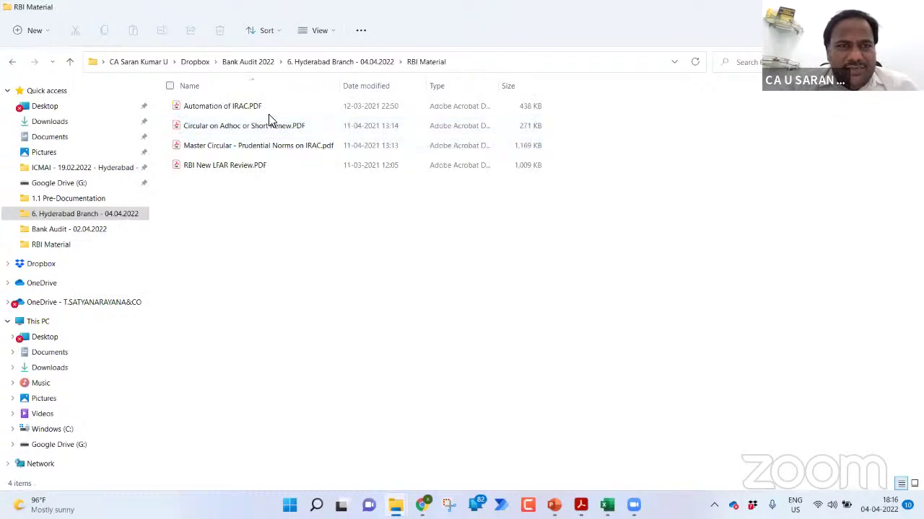
Open the Automation of IRAC.PDF circular in Acrobat Reader and bring its first paragraph into view
left_click(270, 107)
key("alt+Tab")
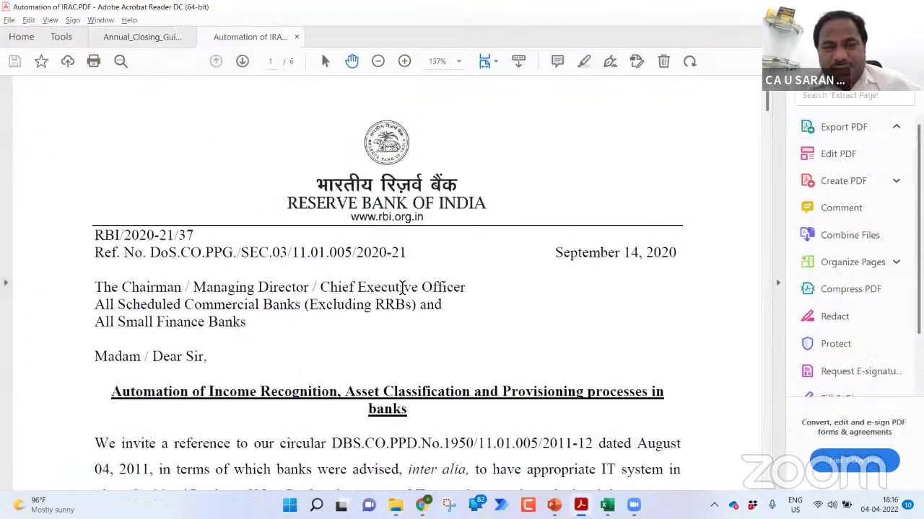
scroll(402, 288, "down", 5)
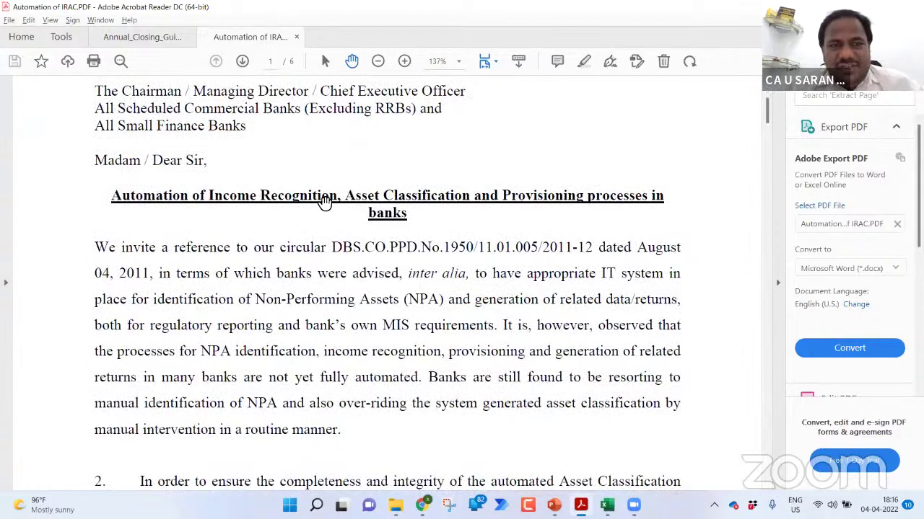
scroll(448, 168, "up", 3)
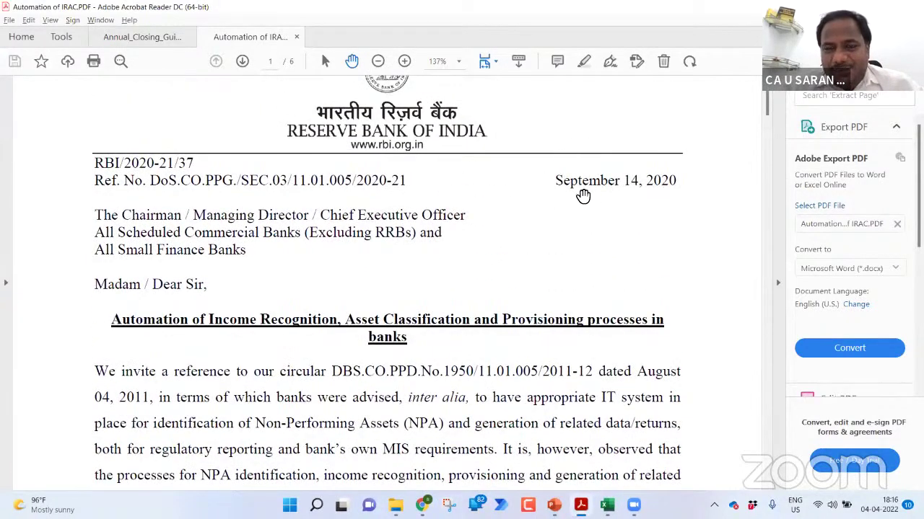
scroll(532, 272, "down", 5)
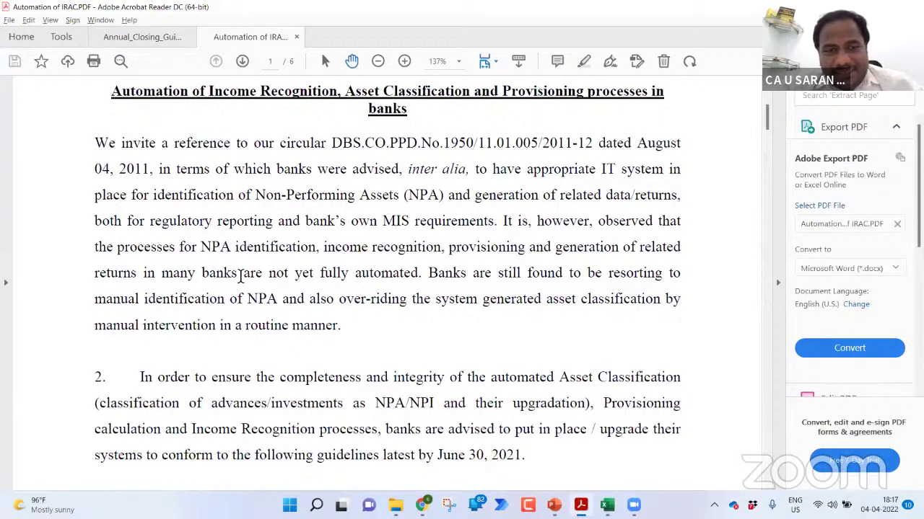
Highlight key phrases in the circular, ending on the sentence with the June 30, 2021 upgrade deadline
left_click_drag(243, 275, 412, 269)
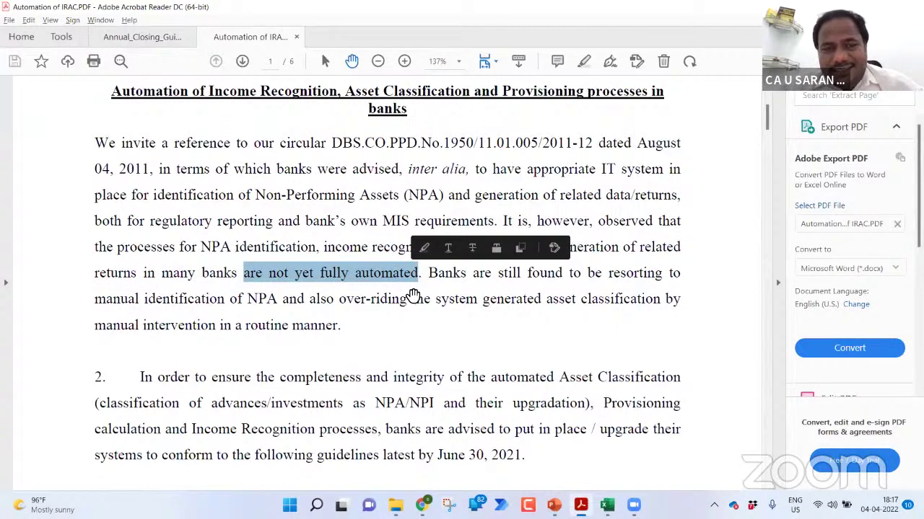
left_click_drag(425, 280, 331, 324)
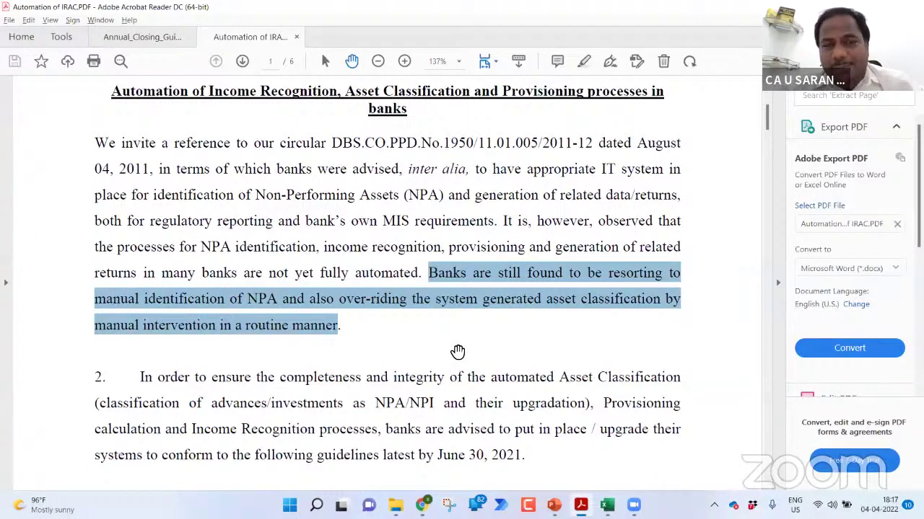
left_click(269, 353)
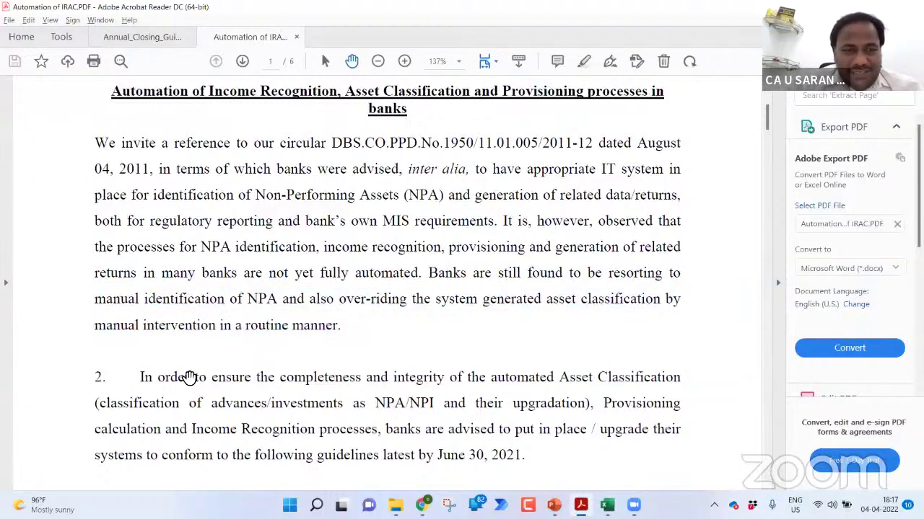
left_click_drag(140, 378, 511, 430)
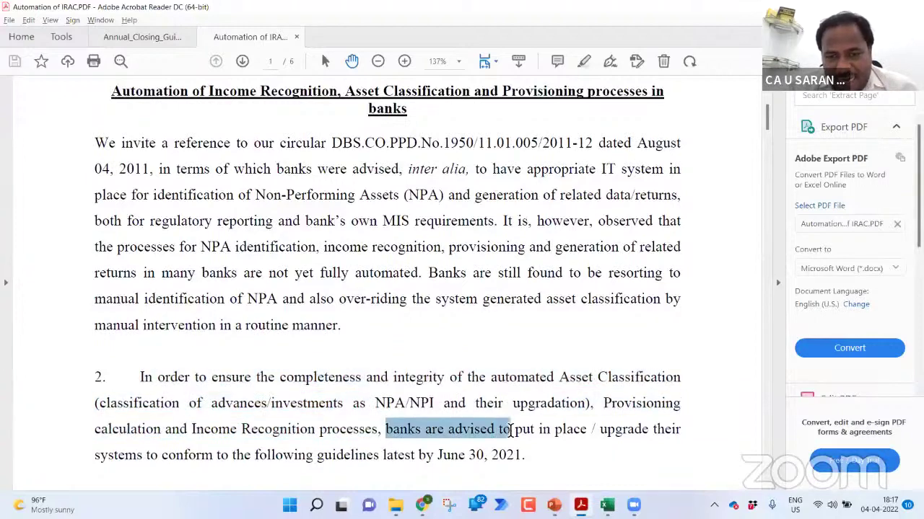
left_click_drag(584, 424, 678, 429)
double_click(349, 427)
left_click_drag(385, 428, 521, 453)
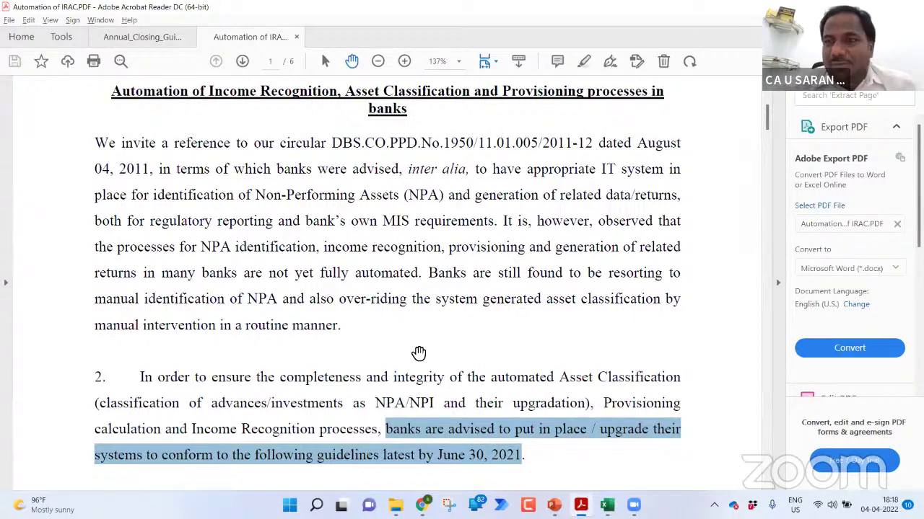
Switch to the RBI Material Explorer window and go up to the 6. Hyderabad Branch - 04.04.2022 folder
key("alt+Tab")
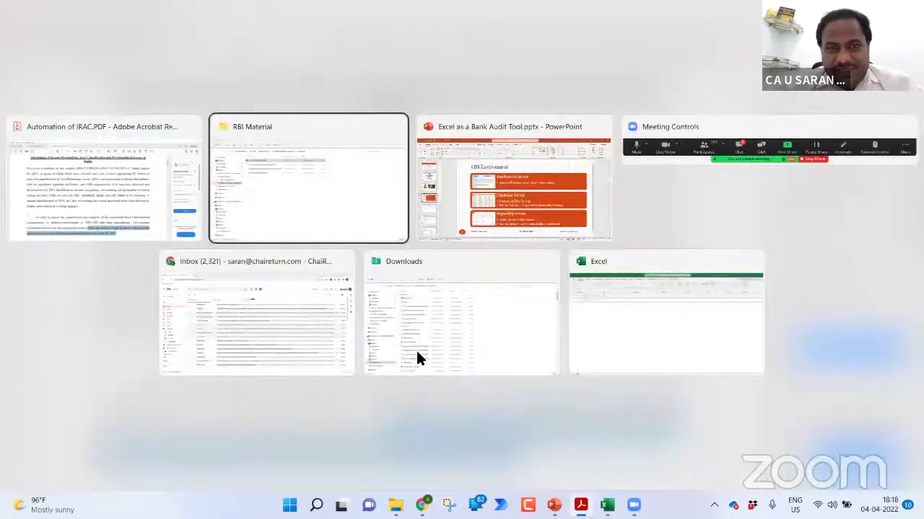
key("alt+Tab")
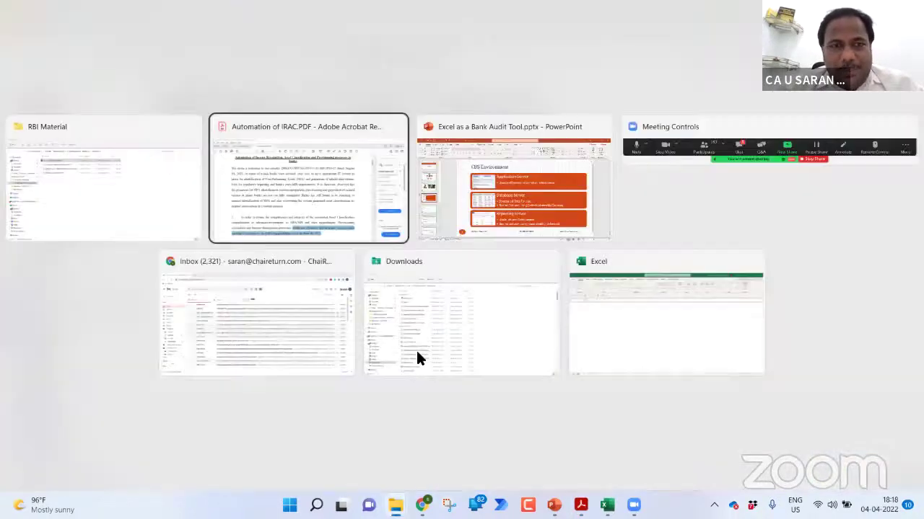
key("alt+shift+Tab")
key("alt+Up")
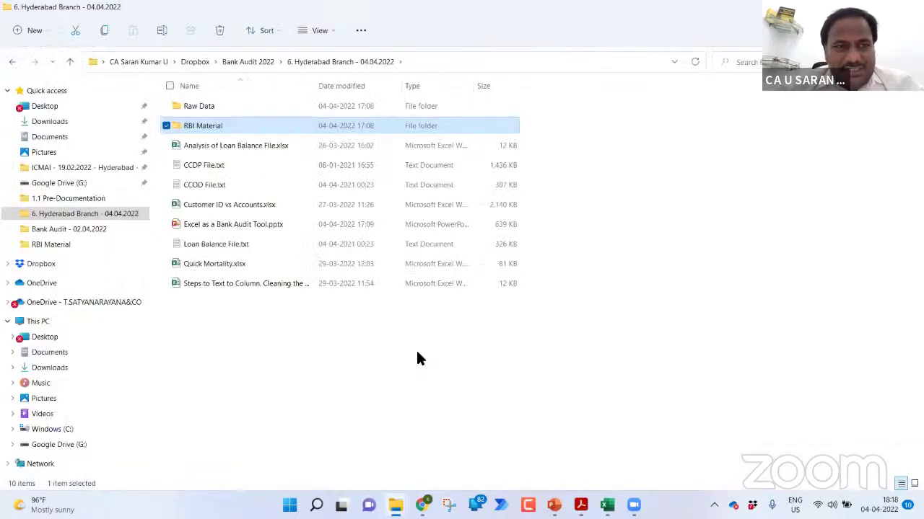
key("Down")
key("Down")
key("Down")
key("Down")
key("Down")
key("Down")
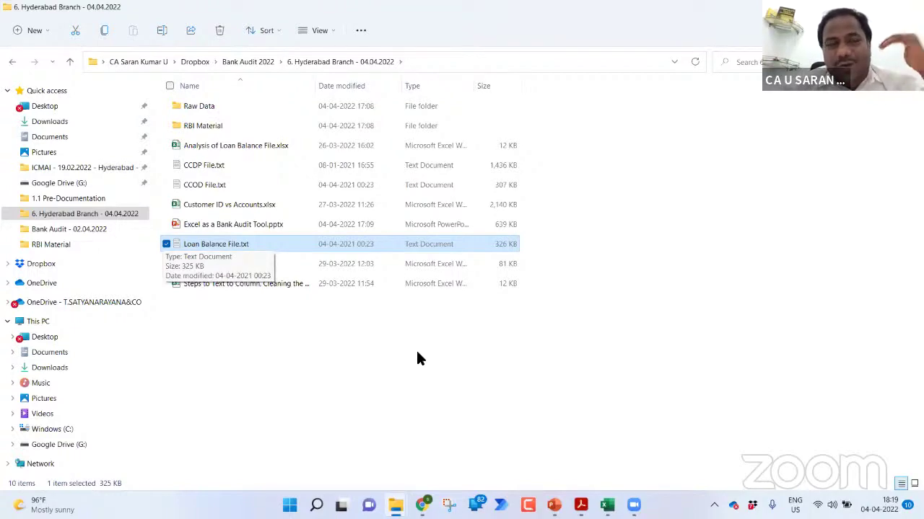
left_click(417, 353)
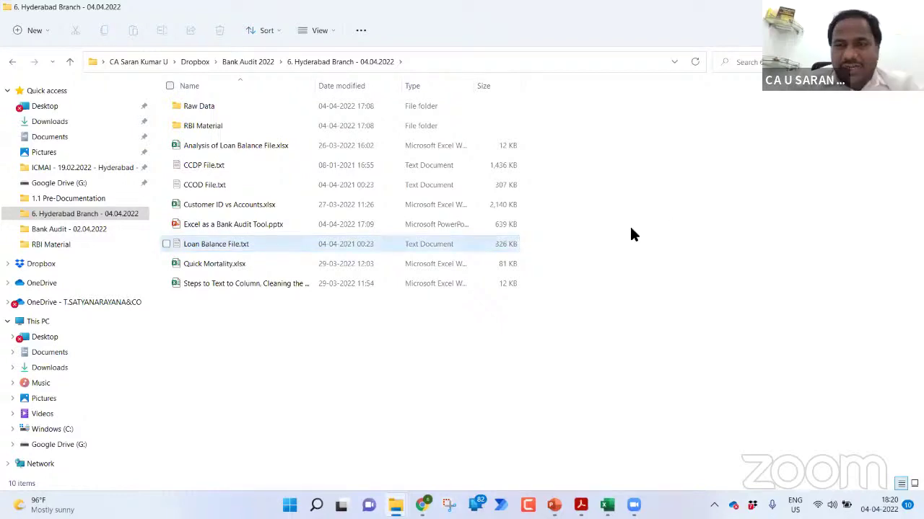
Preview Loan Balance File.txt and CCOD File.txt in Notepad, then reopen Loan Balance File.txt
key("Return")
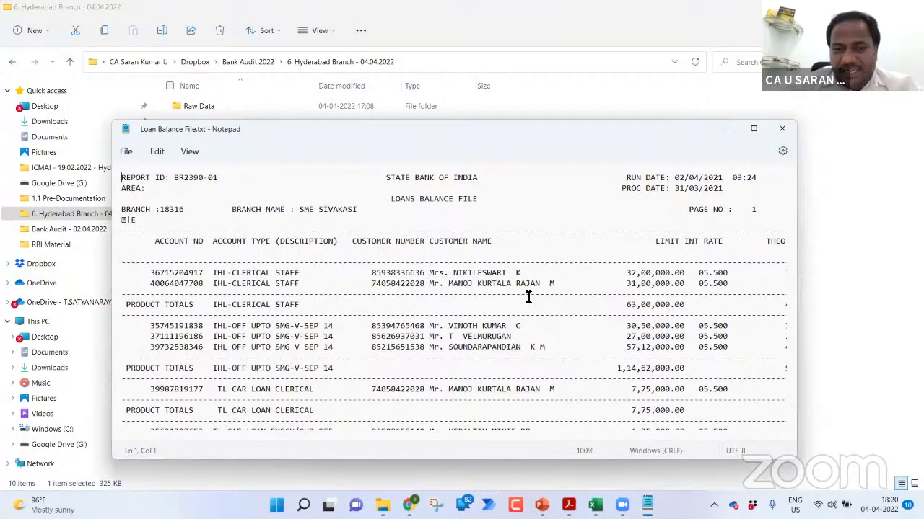
key("Page_Down")
key("Page_Down")
key("Page_Down")
key("Page_Down")
key("Page_Down")
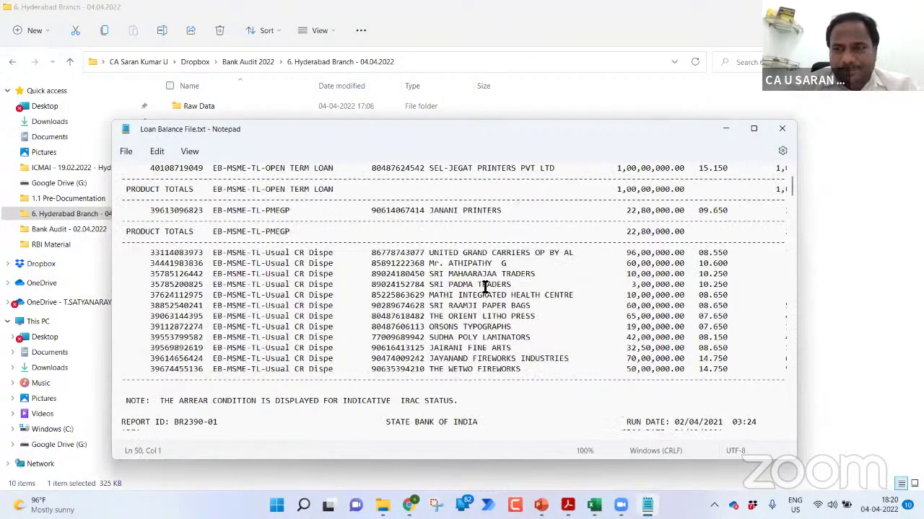
key("alt+F4")
key("c")
key("c")
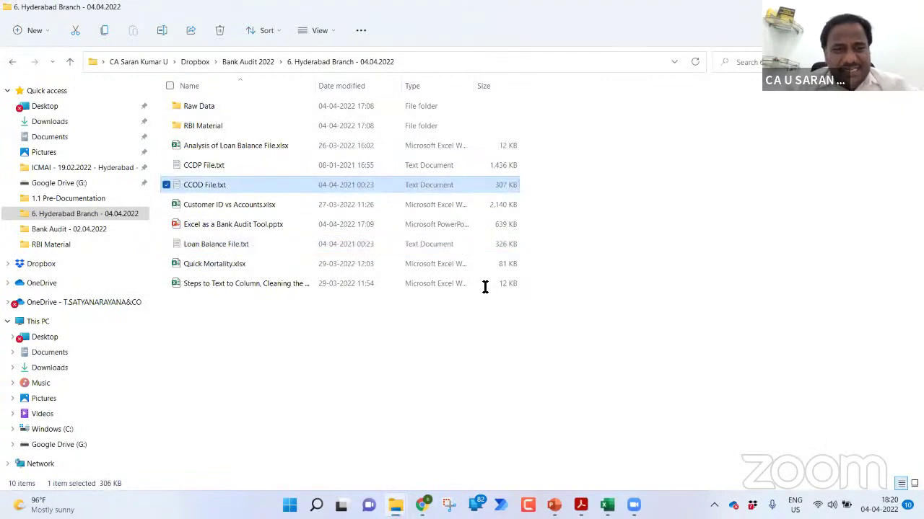
key("Return")
key("alt+F4")
key("l")
key("Return")
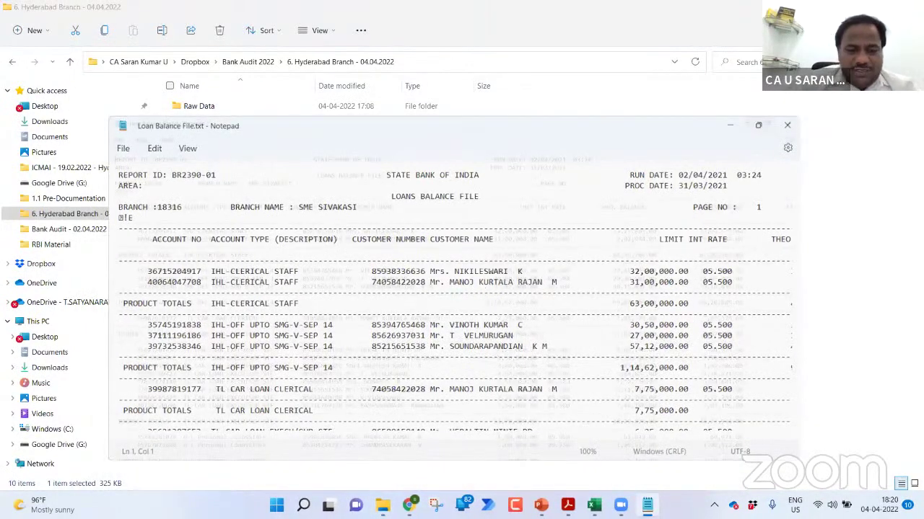
Maximize the loan balance report and copy its entire text
key("super+Up")
key("ctrl+a")
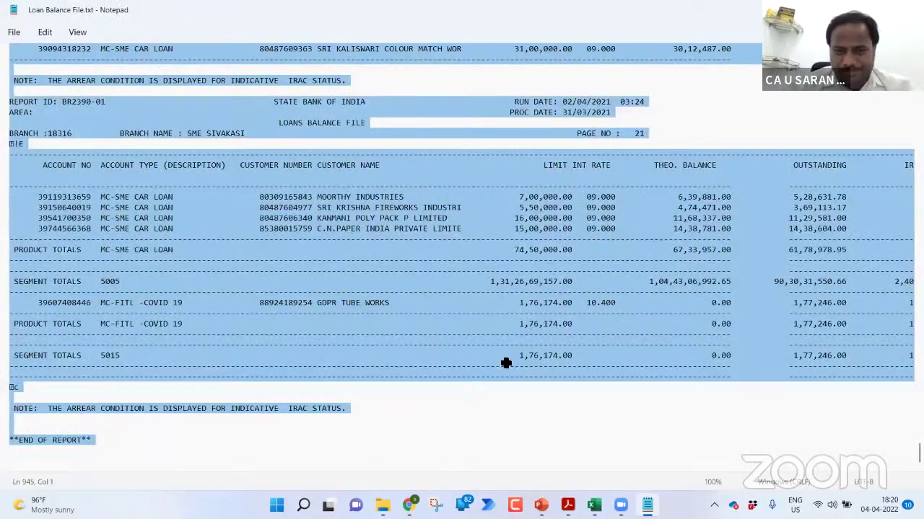
key("ctrl+c")
key("super+9")
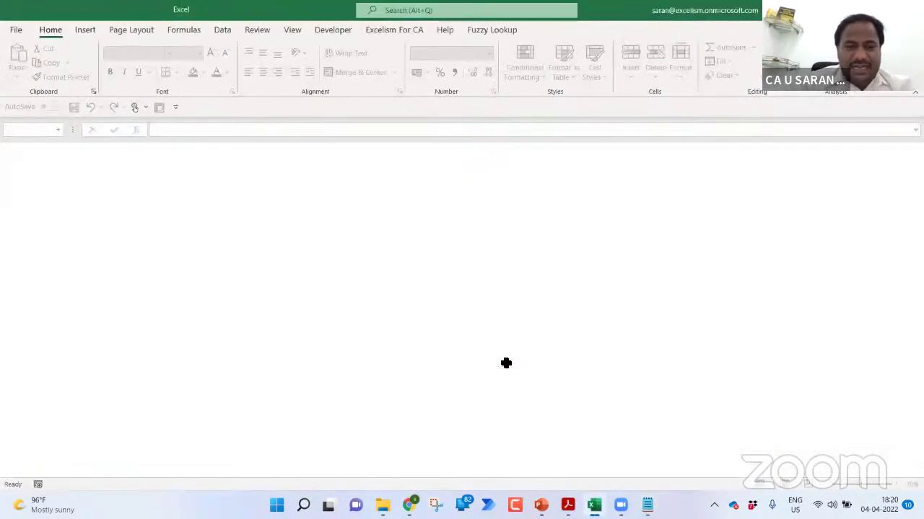
Paste the loan report into A1 of Book2's Sheet1 and select column A
key("ctrl+v")
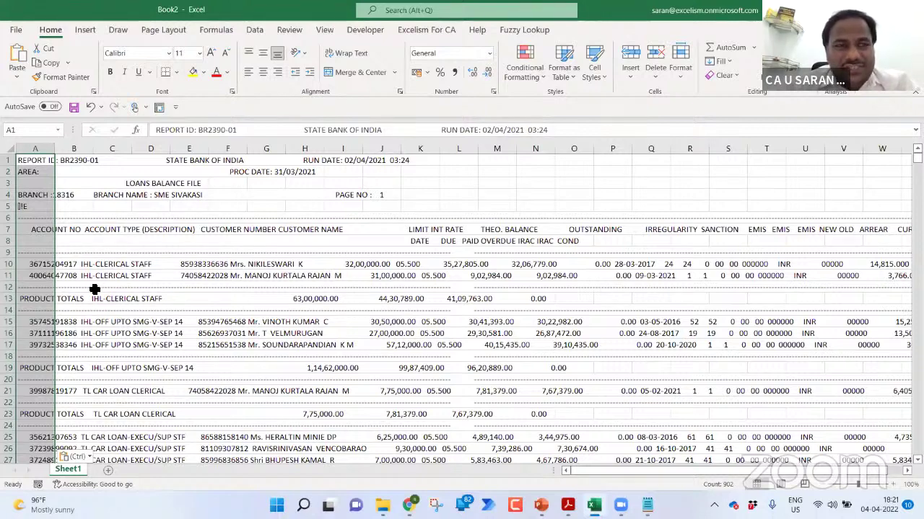
left_click(38, 228)
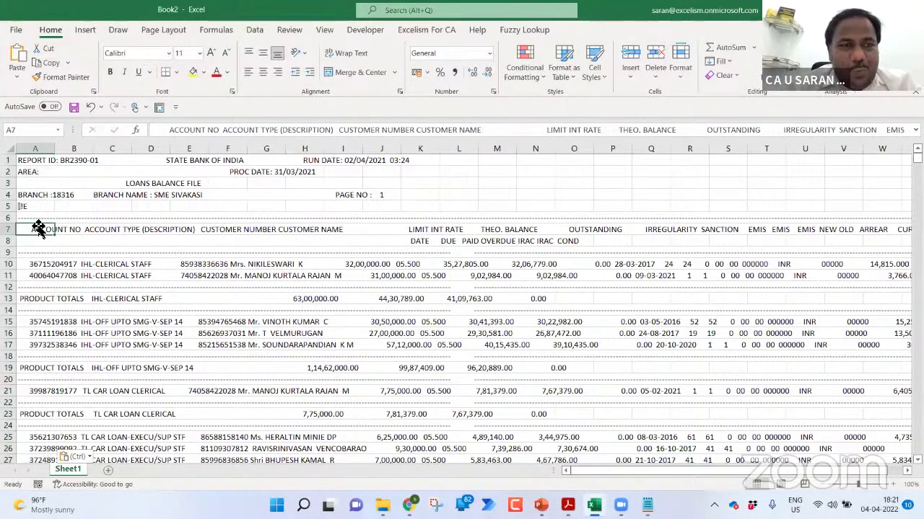
left_click(36, 149)
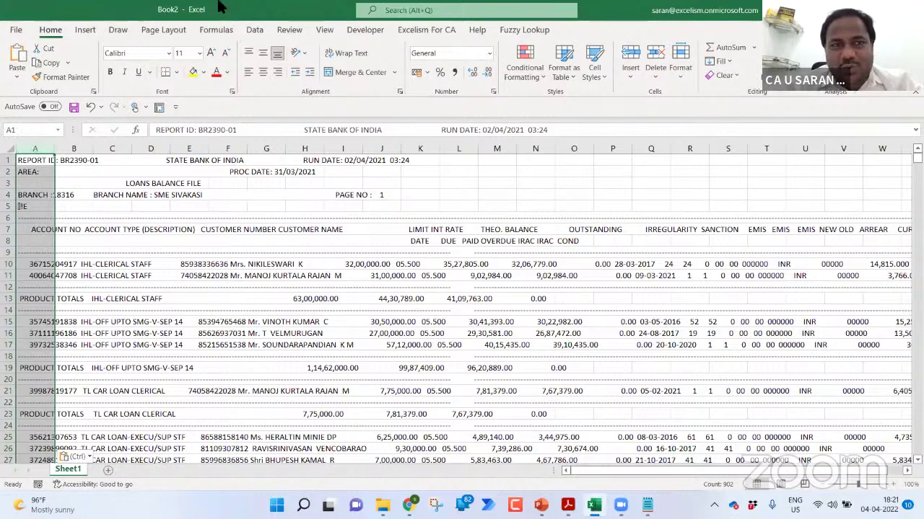
left_click(252, 30)
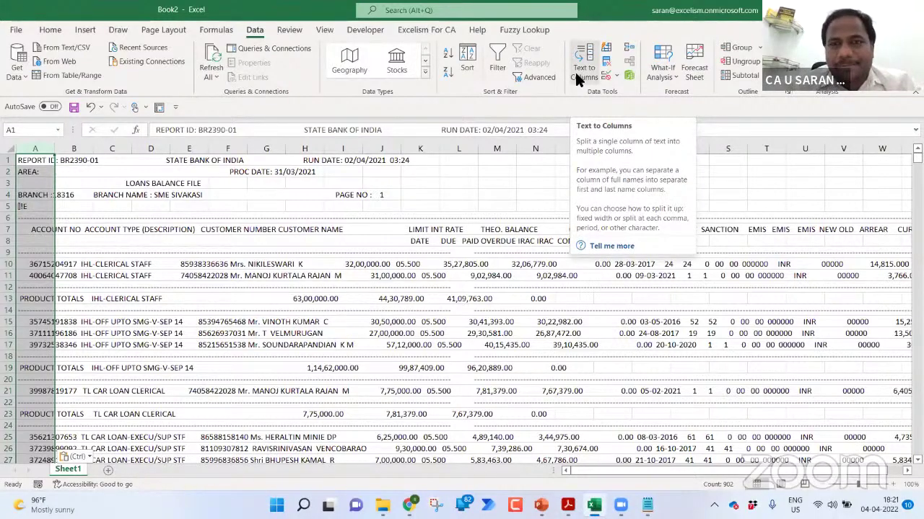
Run Text to Columns on column A using the Fixed width option
left_click(576, 74)
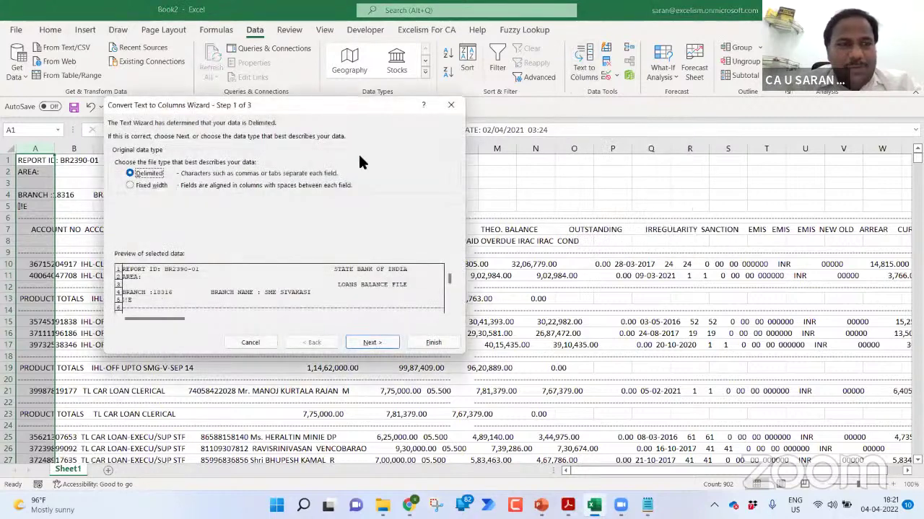
left_click(450, 104)
key("alt+Tab")
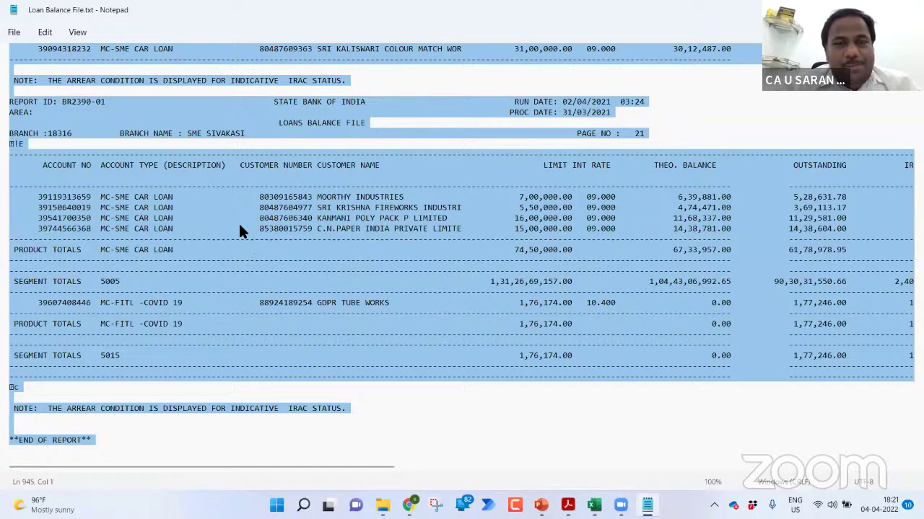
key("alt+Tab")
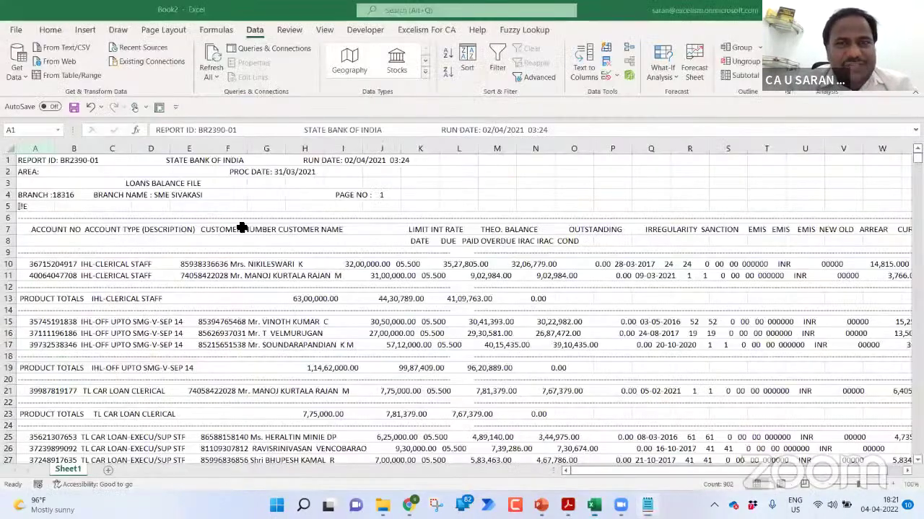
key("ctrl+space")
left_click(581, 62)
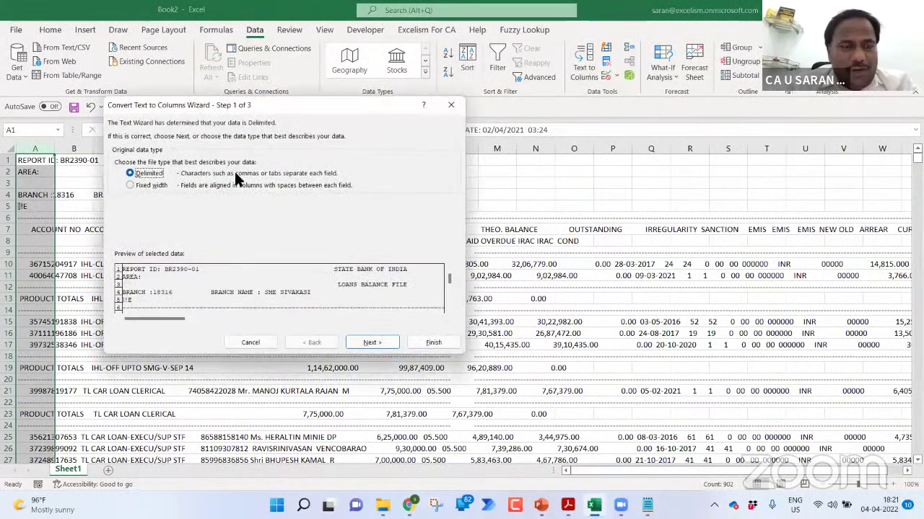
left_click(146, 180)
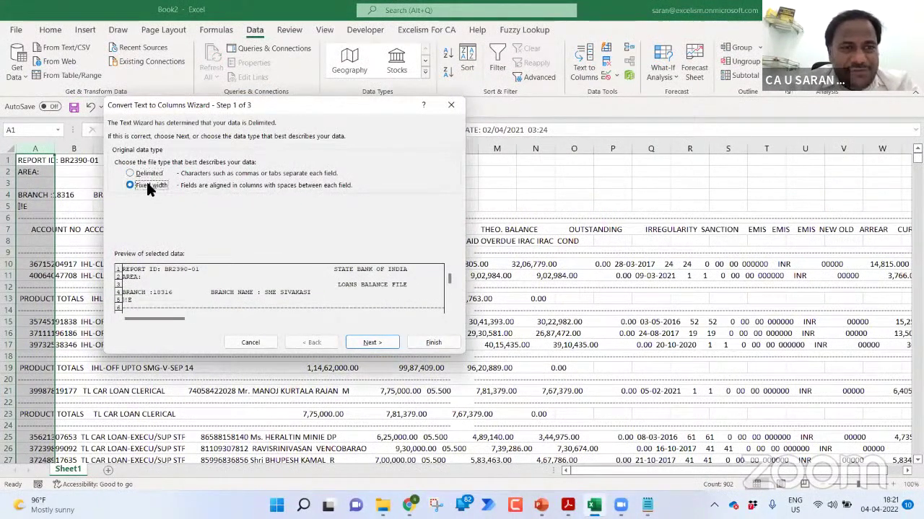
left_click(371, 342)
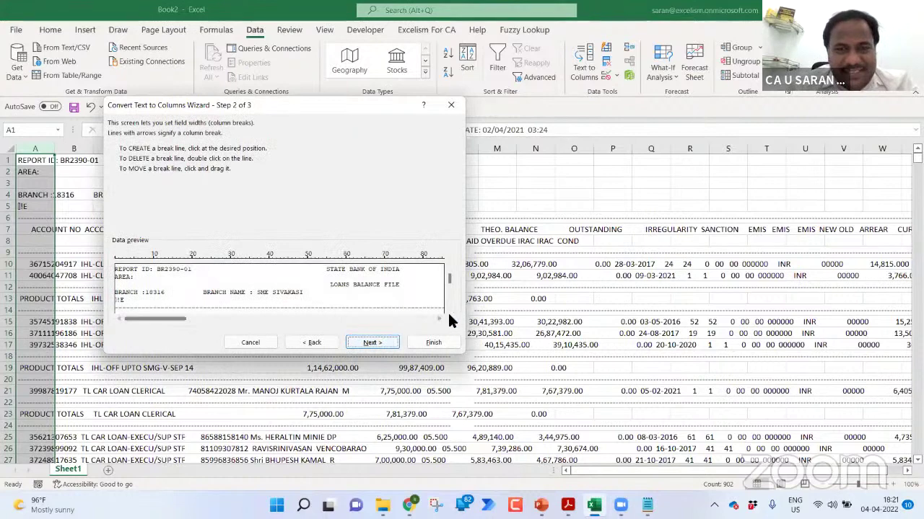
Add breaks separating ACCOUNT NO, CUSTOMER NUMBER, CUSTOMER NAME, LIMIT, INT RATE, THEO. BALANCE and OUTSTANDING
scroll(445, 307, "down", 2)
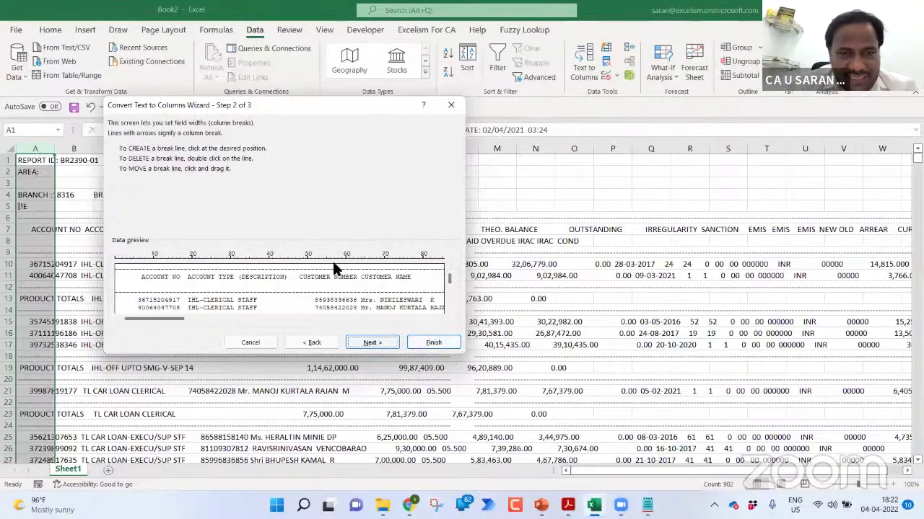
left_click(183, 307)
left_click(295, 306)
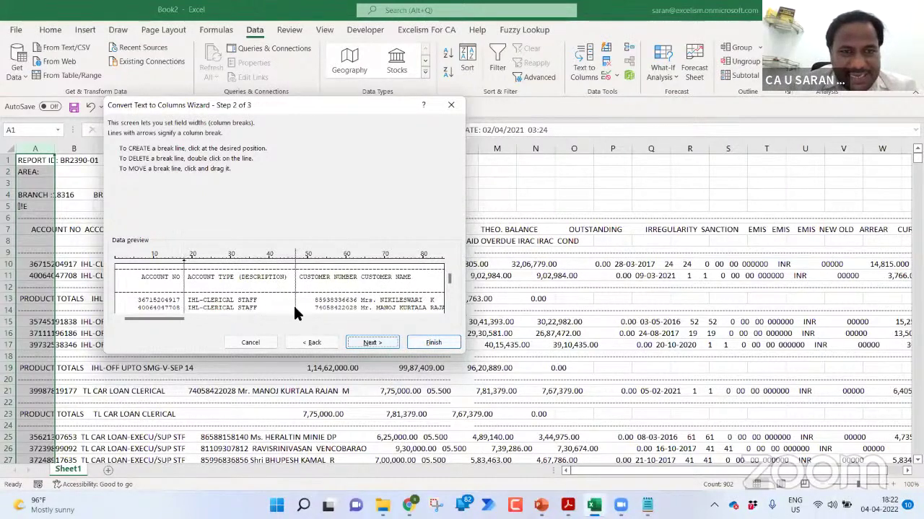
left_click_drag(177, 325, 202, 326)
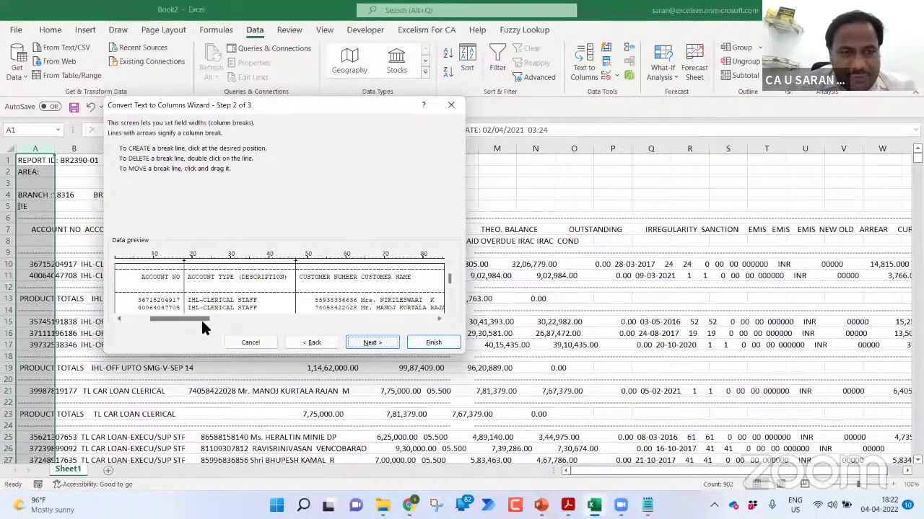
left_click(221, 306)
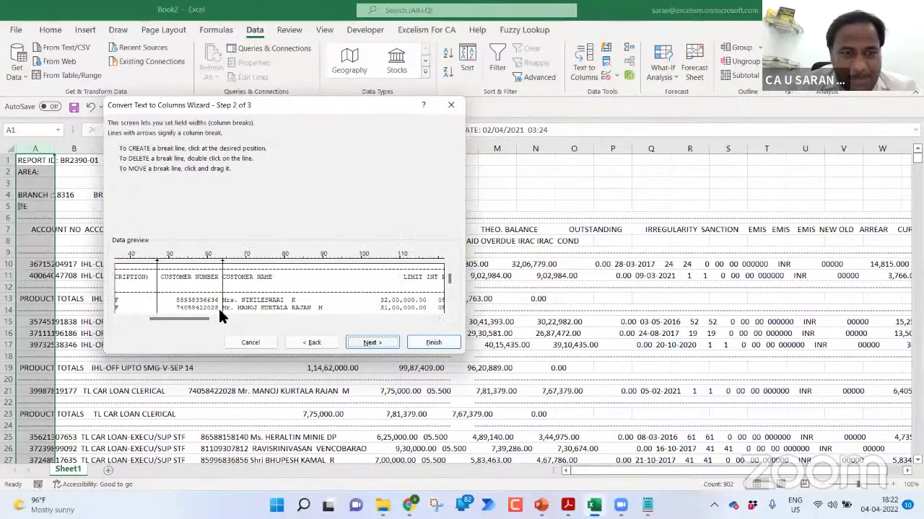
left_click_drag(193, 316, 215, 316)
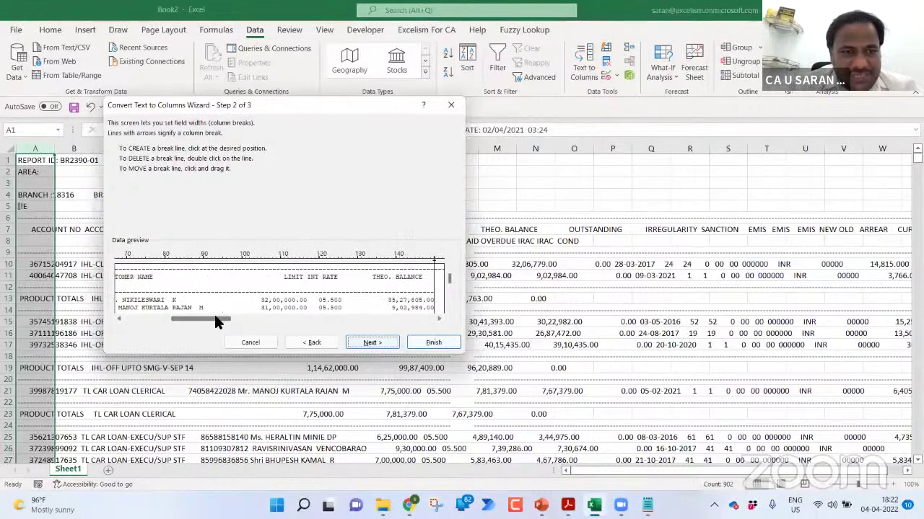
left_click(241, 309)
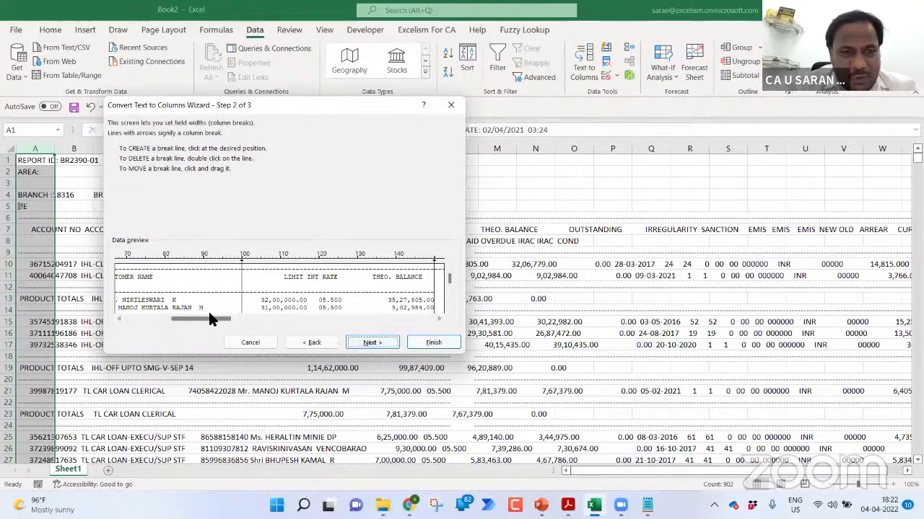
left_click_drag(213, 322, 238, 324)
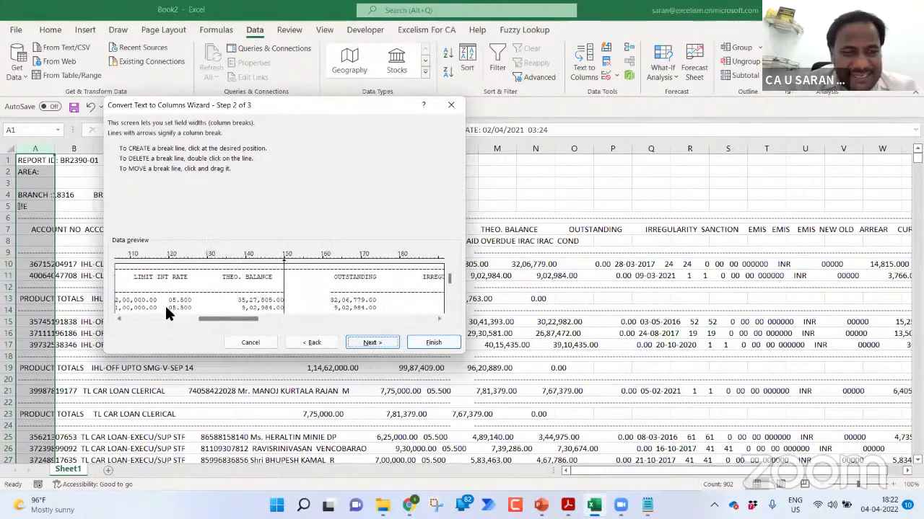
left_click(160, 306)
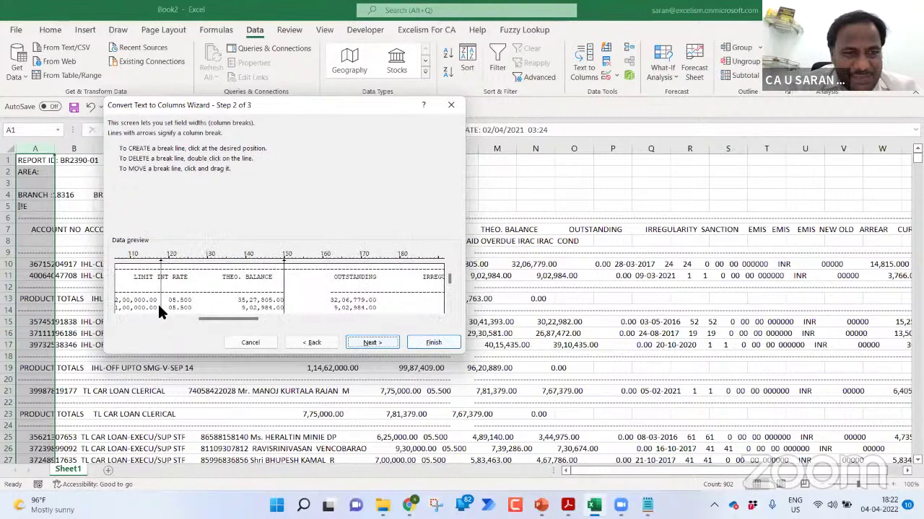
left_click(203, 306)
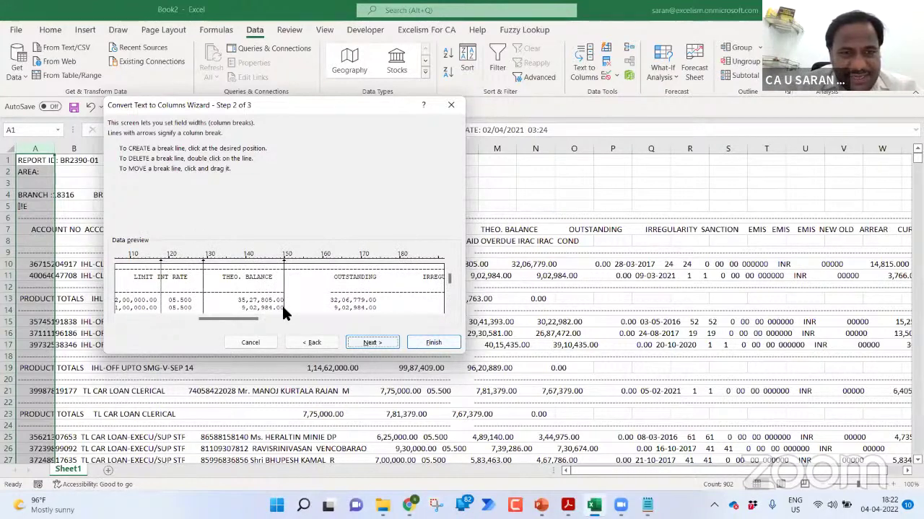
left_click_drag(283, 304, 241, 318)
left_click(361, 313)
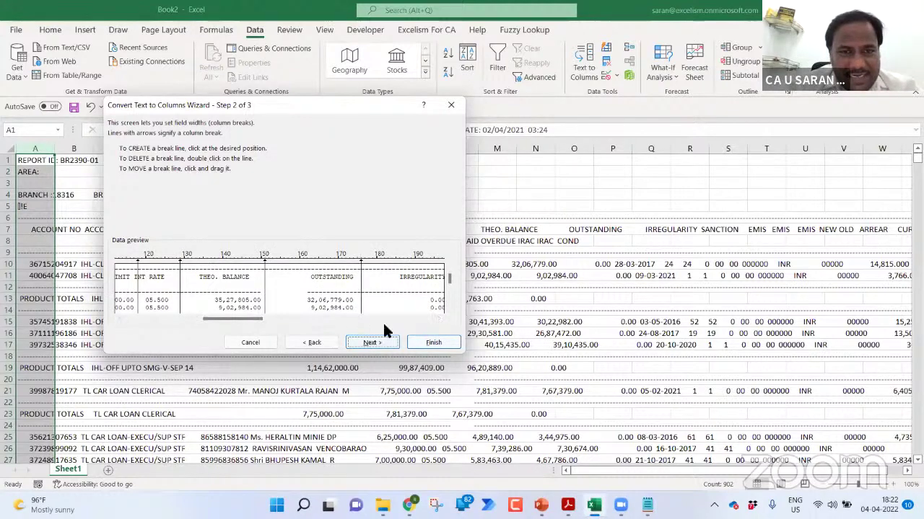
Add breaks around IRREGULARITY, SANCTION DATE, EMIS DUE/PAID/OVERDUE, NEW and OLD IRAC, and ARREAR COND
left_click(410, 319)
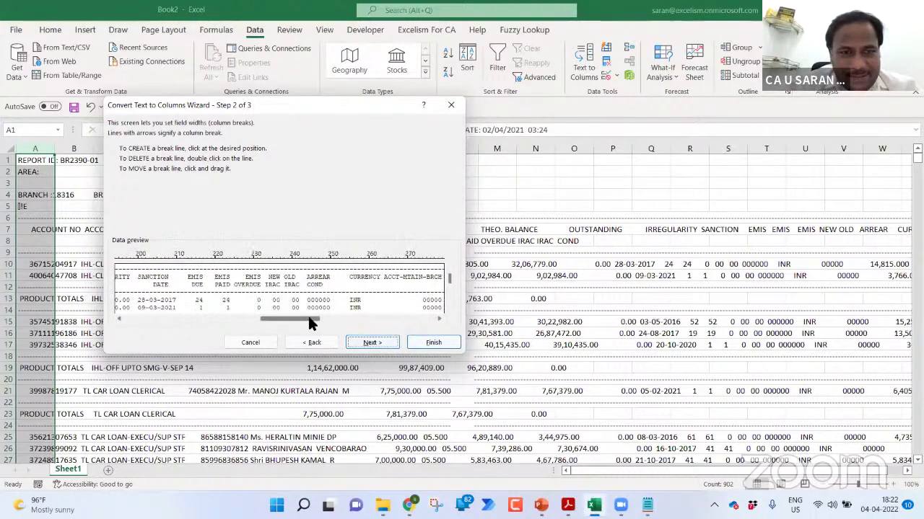
left_click_drag(309, 318, 278, 320)
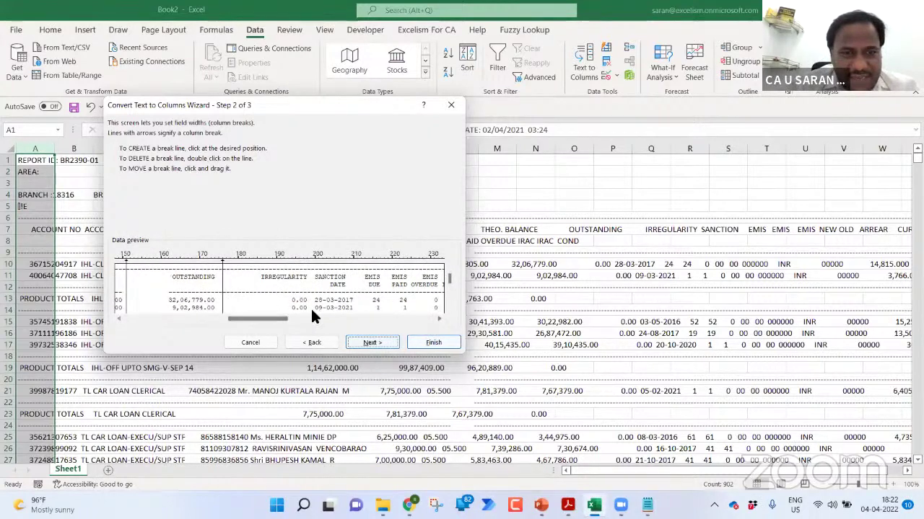
left_click(306, 306)
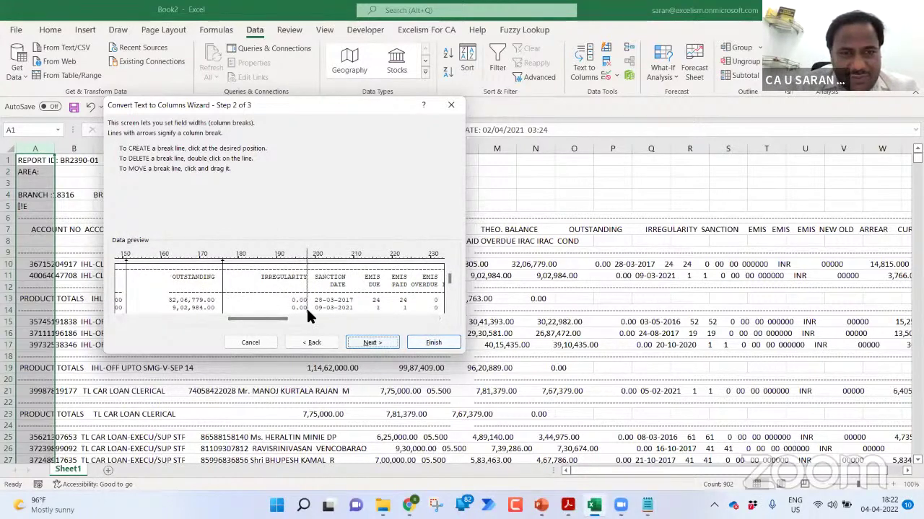
left_click(353, 306)
left_click(388, 307)
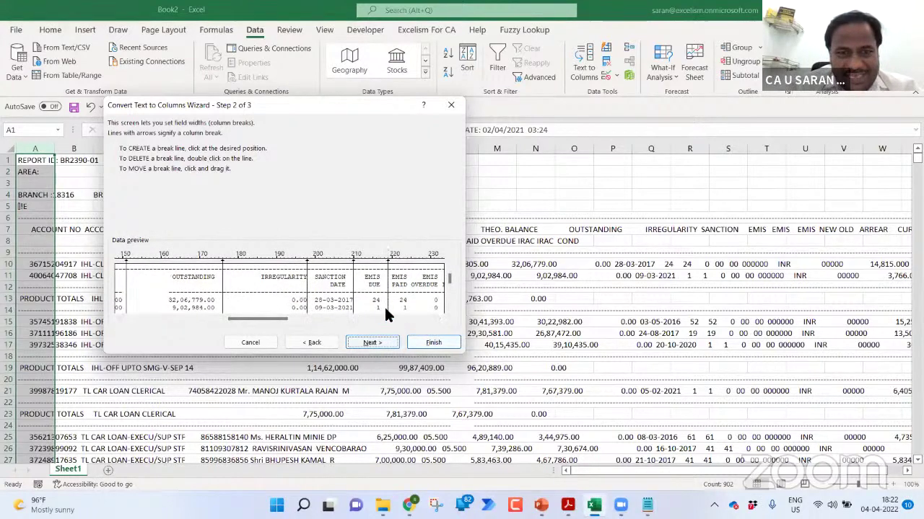
left_click(411, 306)
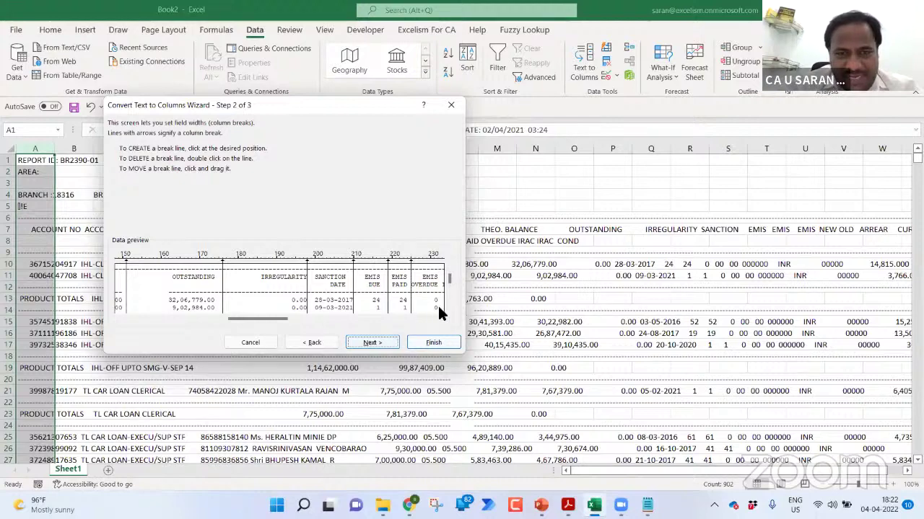
left_click(437, 309)
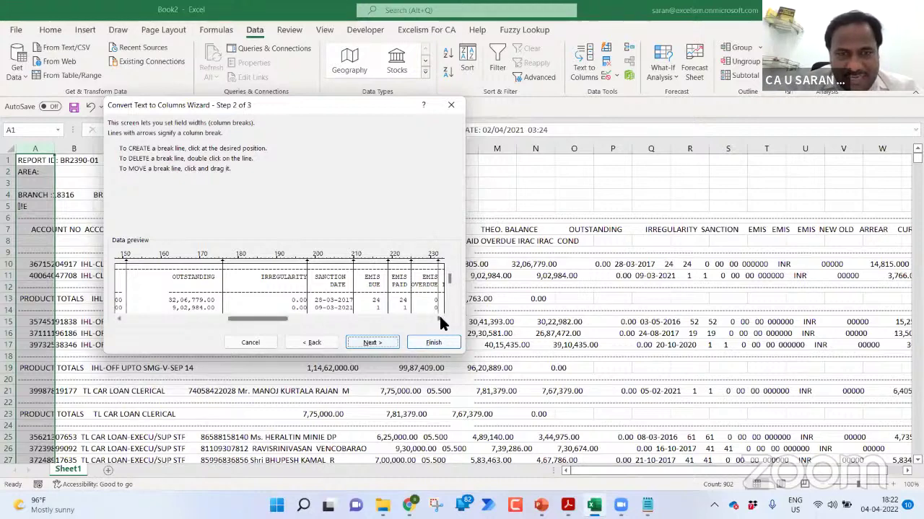
left_click(438, 318)
left_click(439, 318)
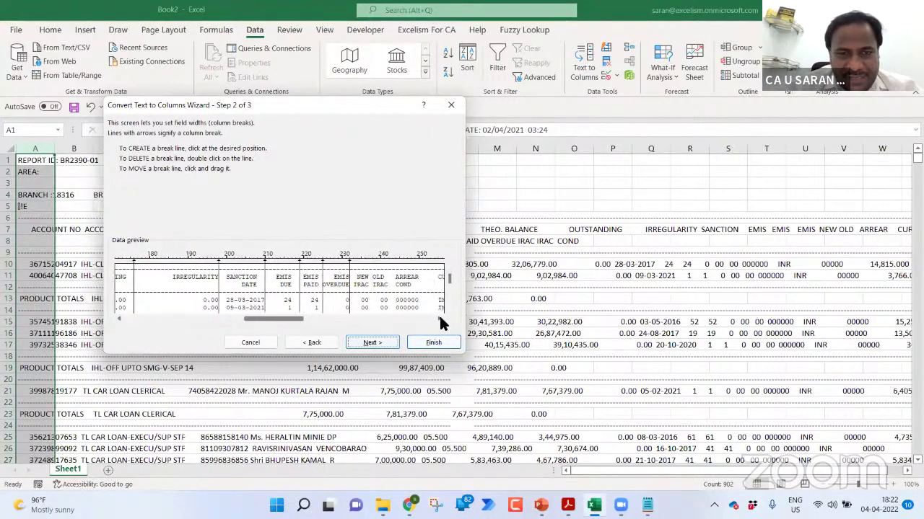
left_click(346, 303)
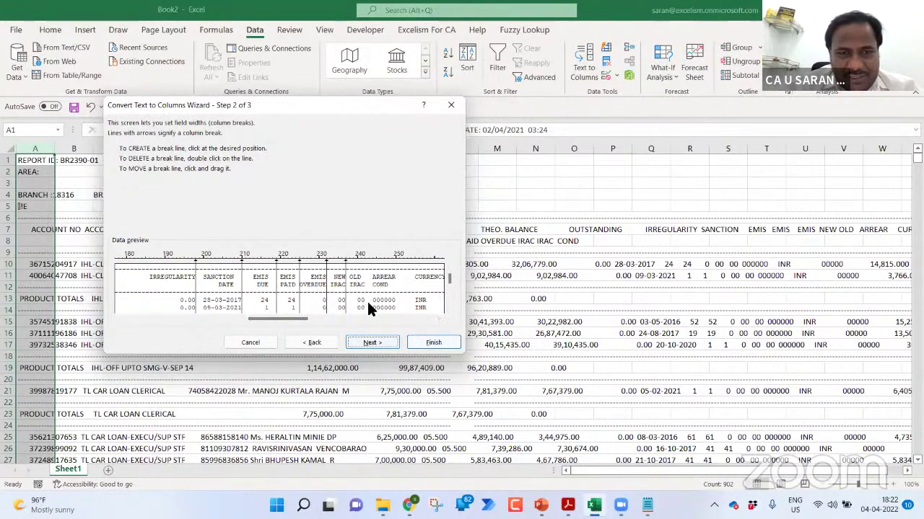
left_click(399, 306)
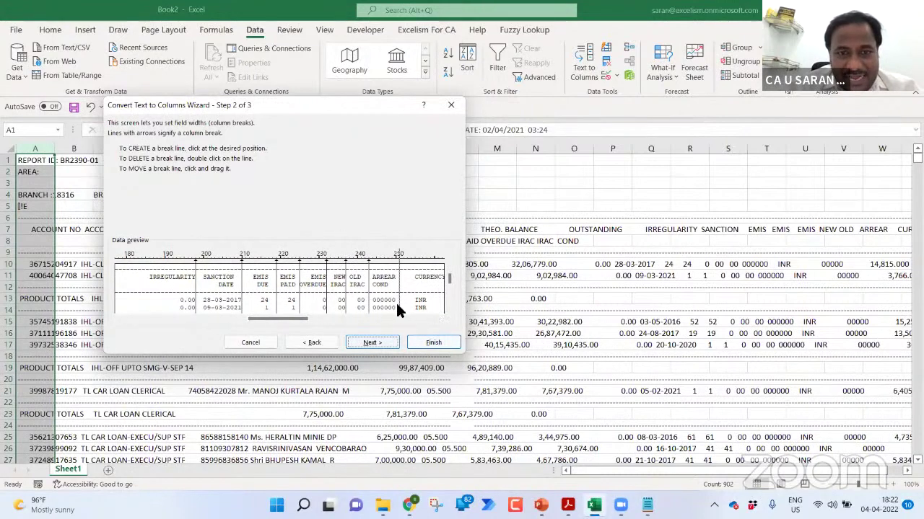
Add breaks separating CURRENCY, ACCT-MTAIN-BRCH, EMI/INSTAL-AMOUNT, IRRG-DATE and STRESS
left_click(439, 319)
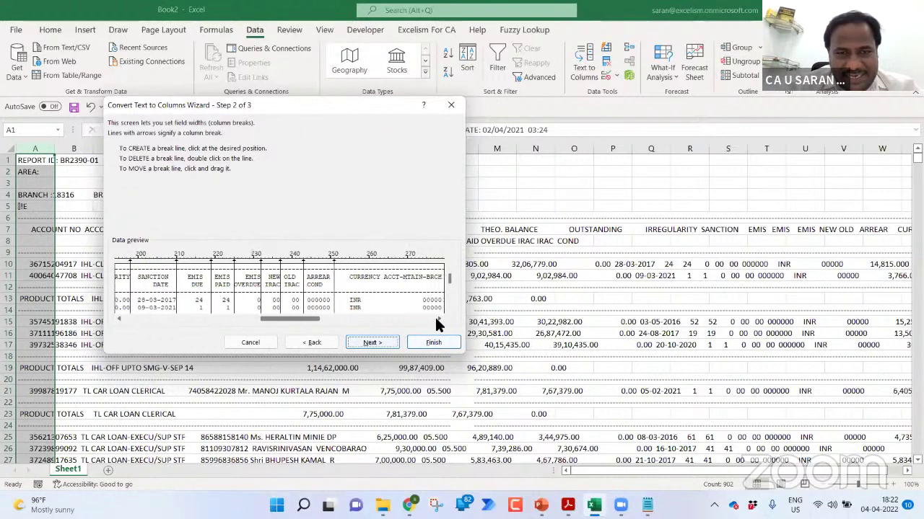
left_click(330, 303)
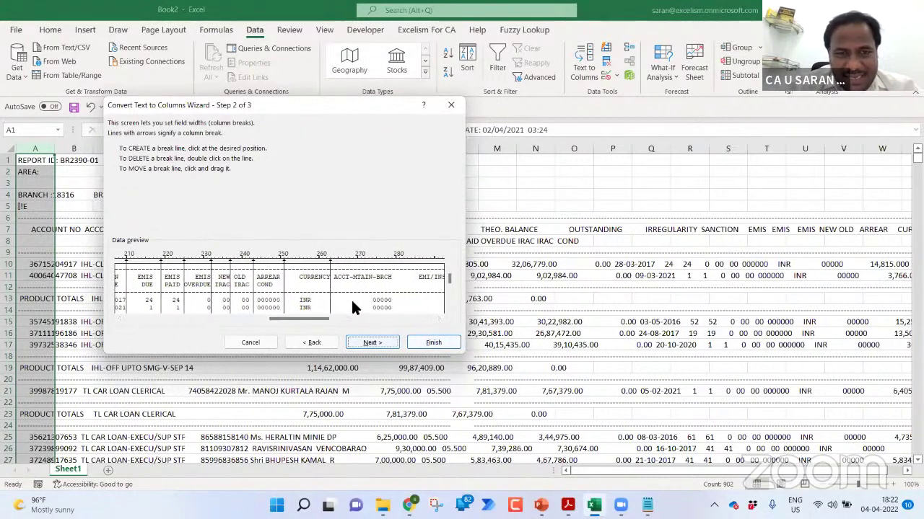
left_click(407, 304)
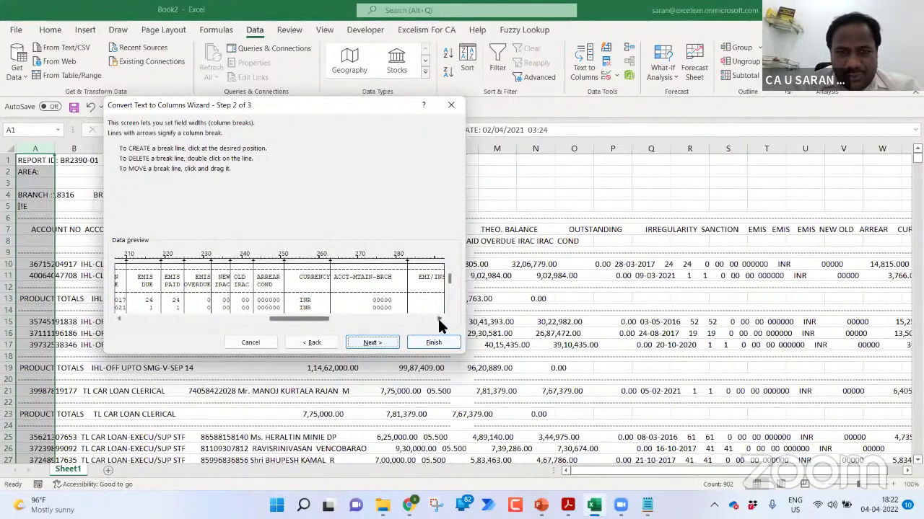
left_click_drag(439, 321, 439, 319)
left_click(375, 301)
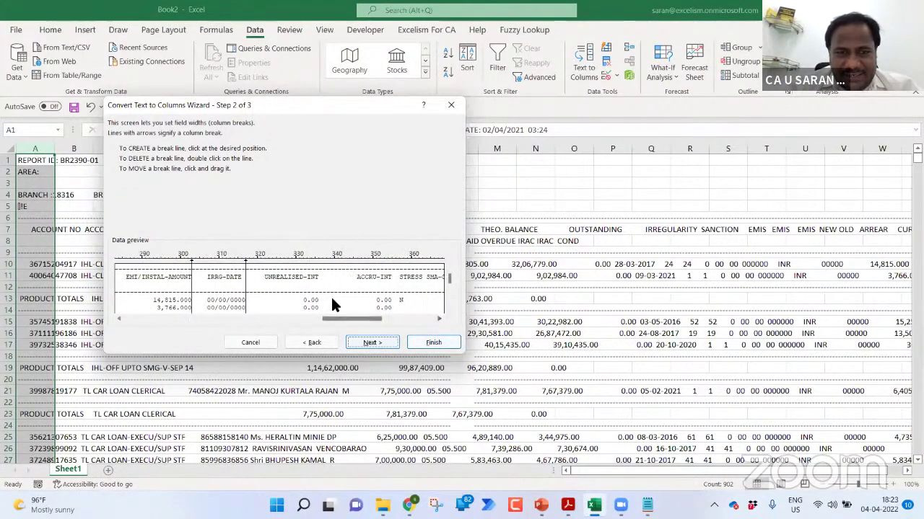
left_click(395, 307)
left_click(422, 307)
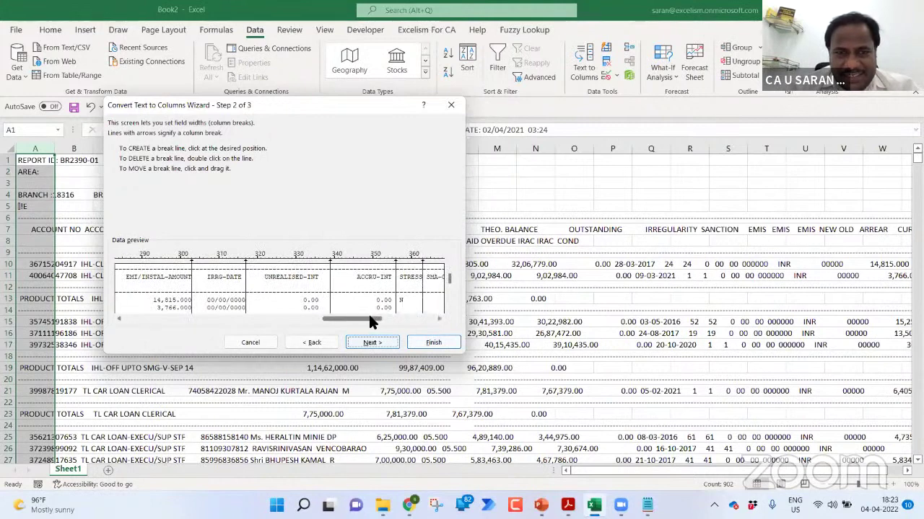
left_click_drag(370, 320, 378, 323)
Add breaks for SMA-CODE, the flag column, RA-DATE and the three WRITE-OFF columns
left_click(426, 303)
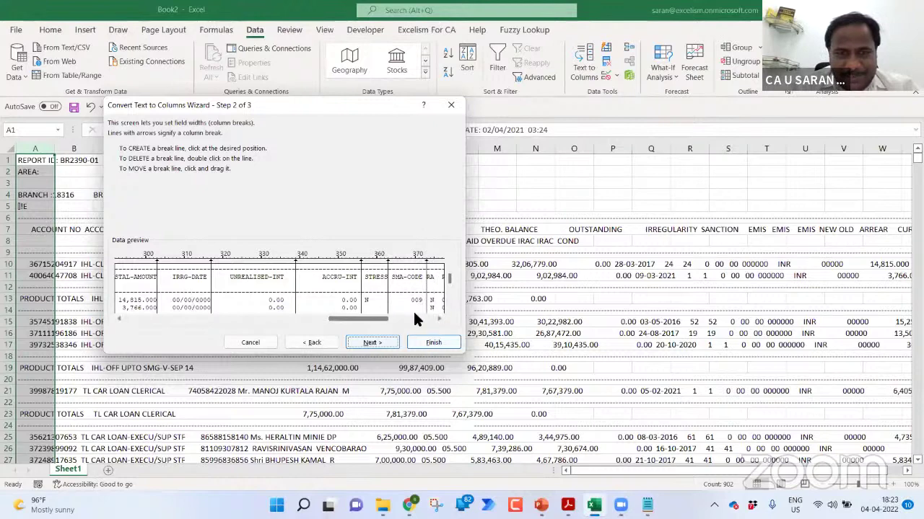
left_click(436, 307)
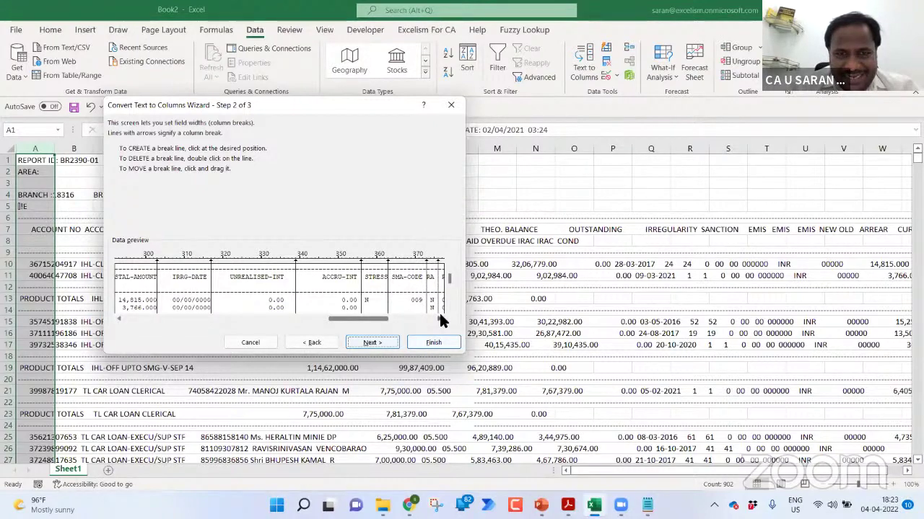
left_click(441, 318)
left_click_drag(440, 316, 441, 318)
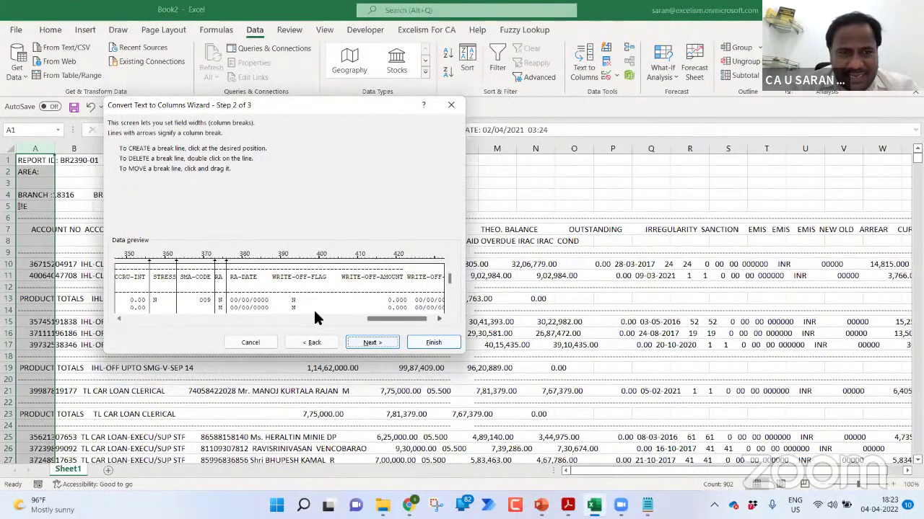
left_click(271, 303)
left_click(332, 305)
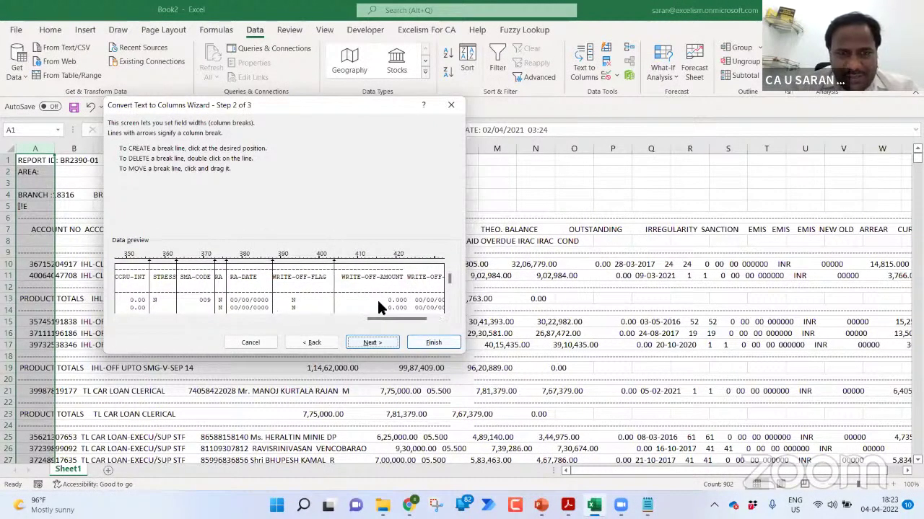
left_click(405, 297)
left_click_drag(413, 320, 422, 319)
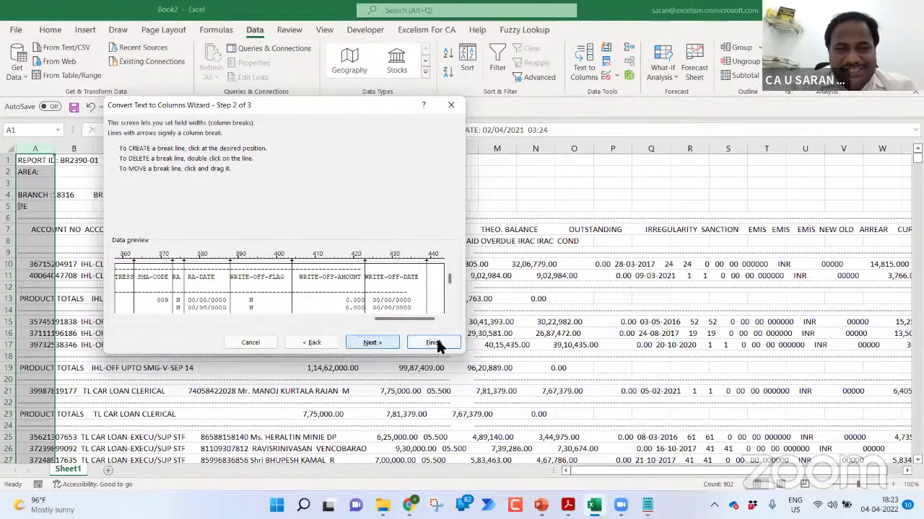
Finish the column split, delete the header rows above ACCOUNT NO, and select the data range
left_click(436, 341)
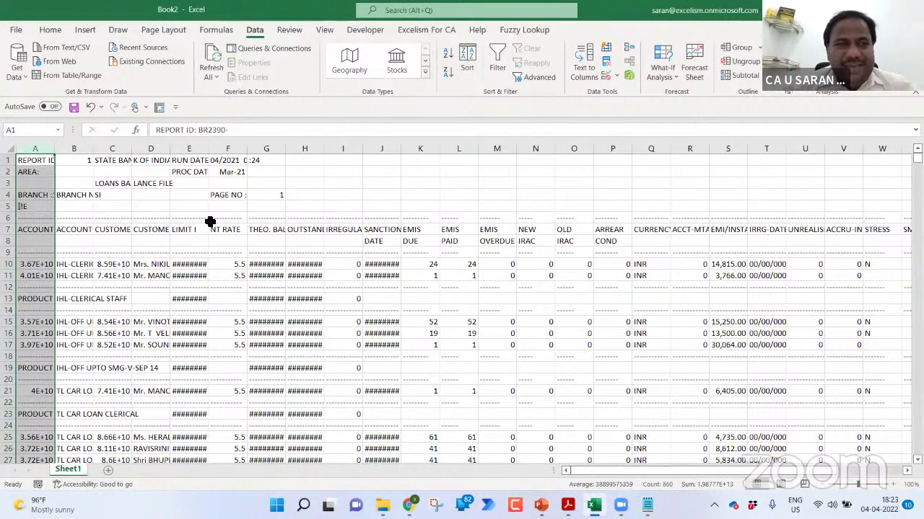
key("ctrl+Home")
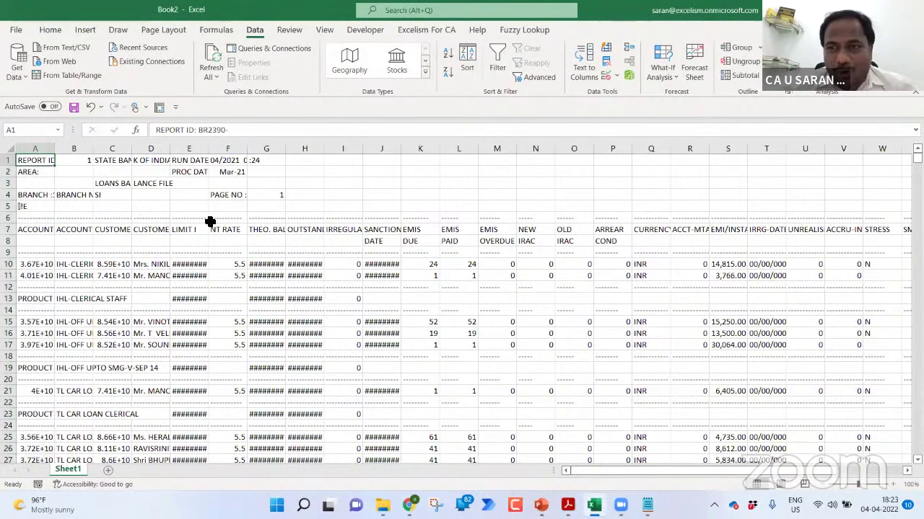
key("shift+space")
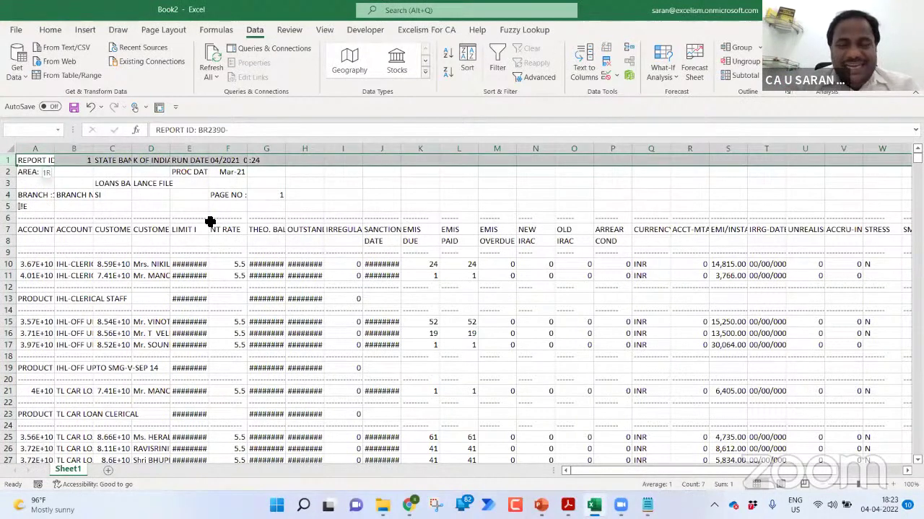
key("shift+Down")
key("shift+Down")
key("shift+Down")
key("shift+Down")
key("shift+Down")
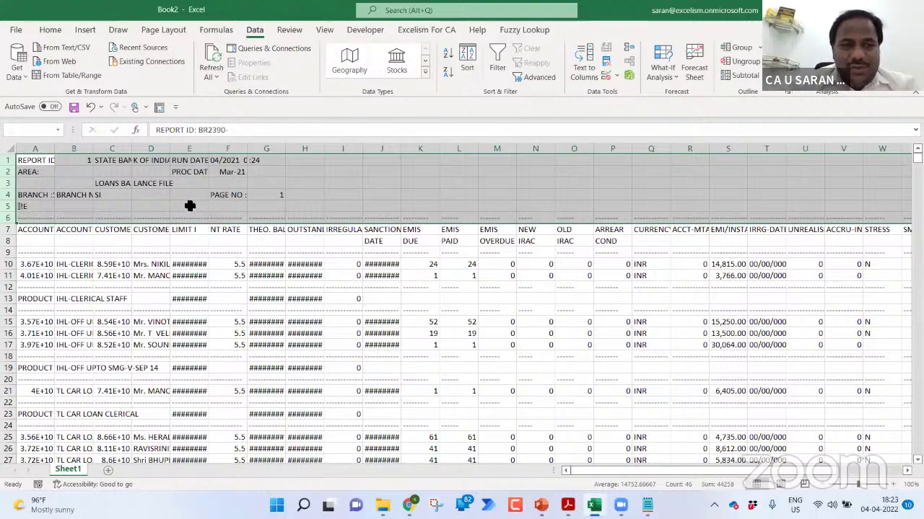
key("ctrl+minus")
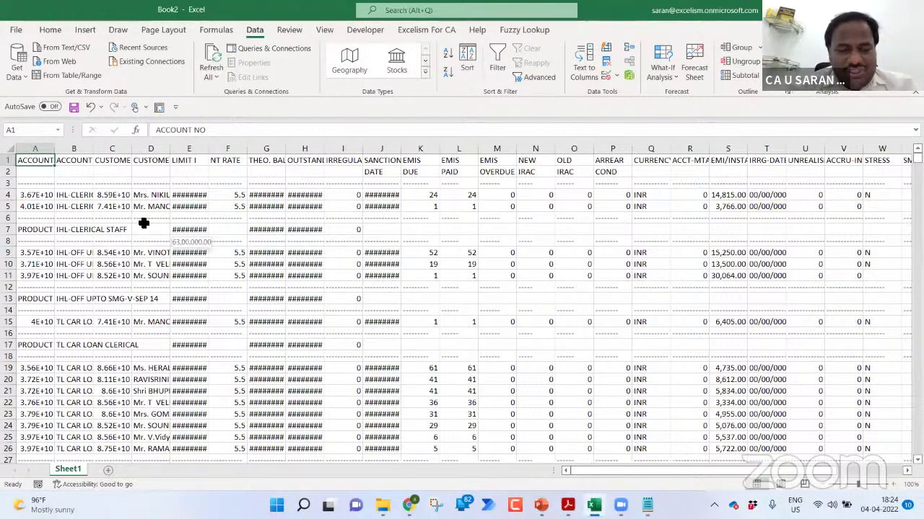
key("ctrl+shift+End")
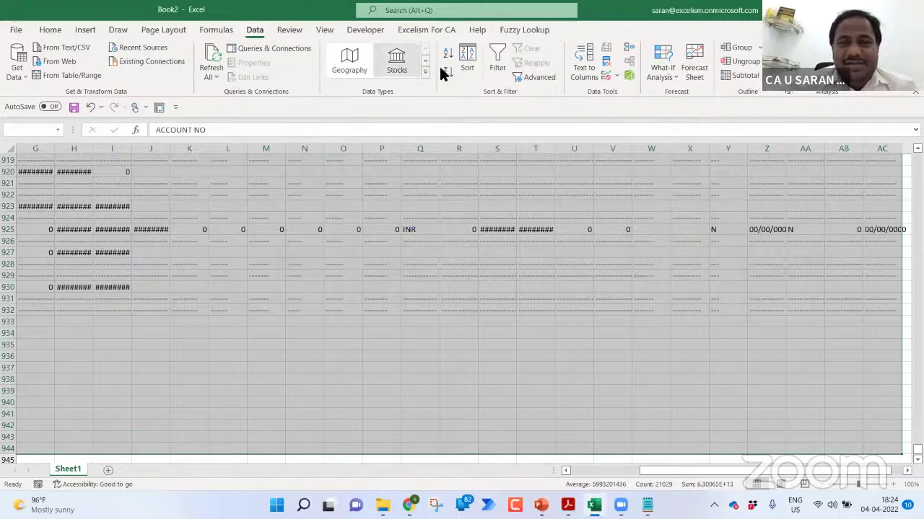
Turn on Data filters and auto-fit column A so full account numbers show
left_click(491, 68)
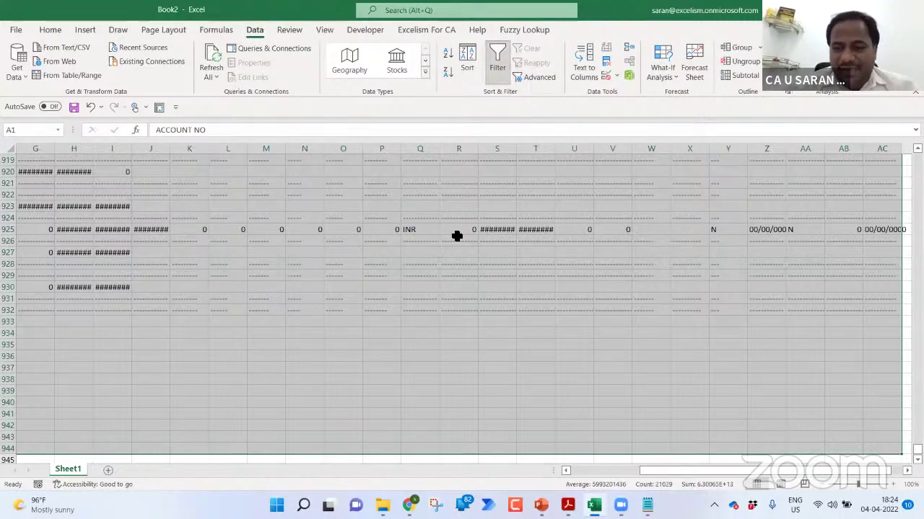
key("ctrl+Home")
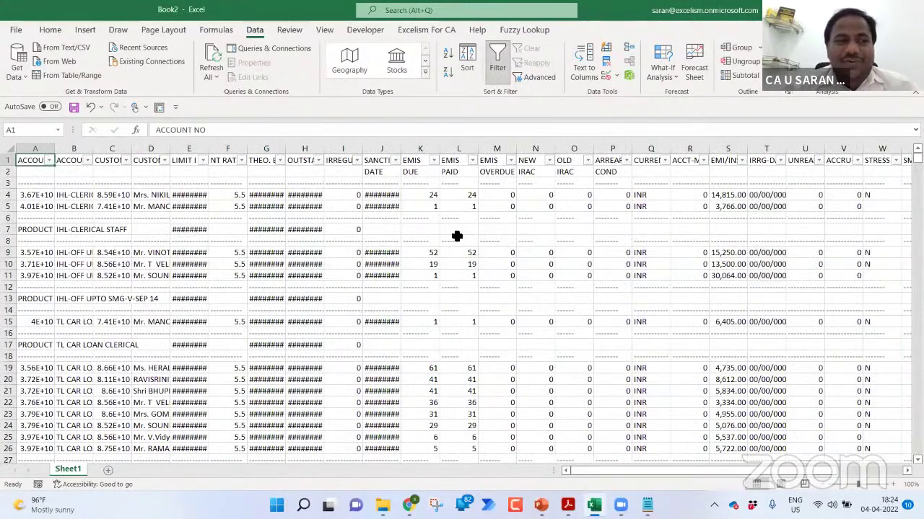
double_click(57, 148)
left_click(86, 206)
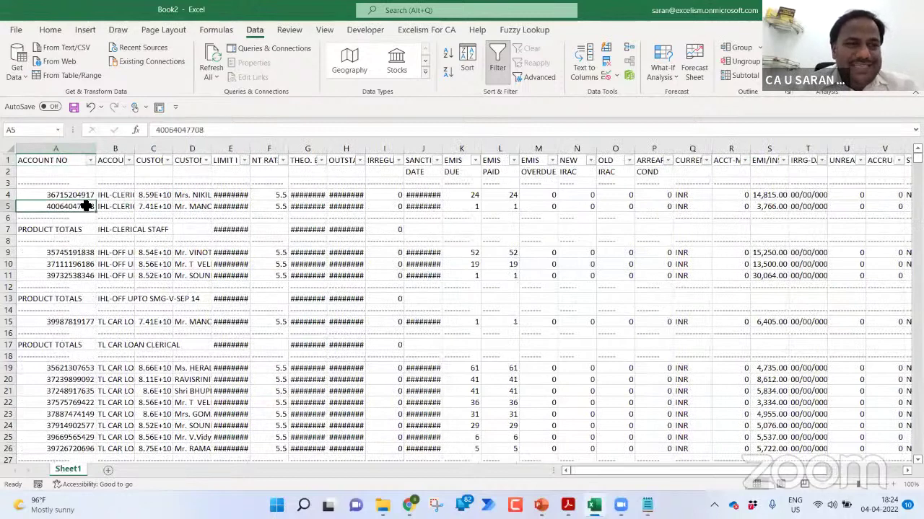
left_click(74, 160)
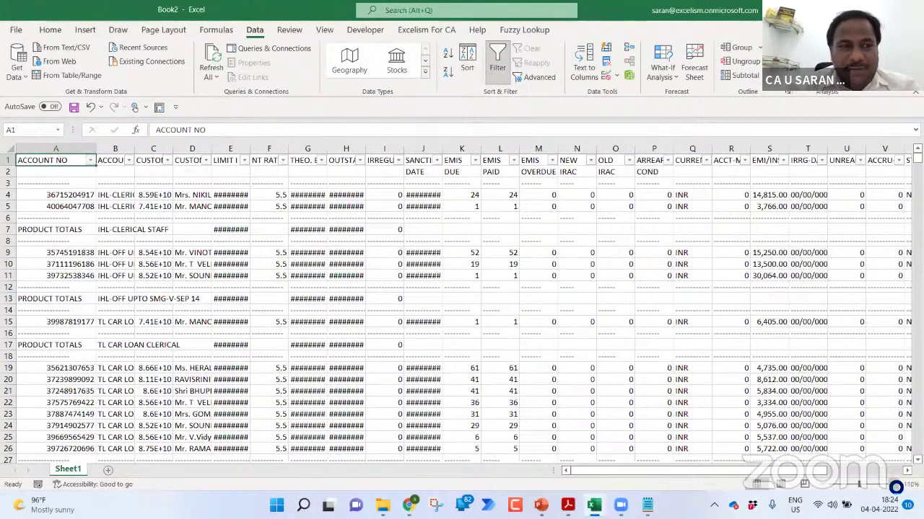
scroll(892, 491, "up", 3)
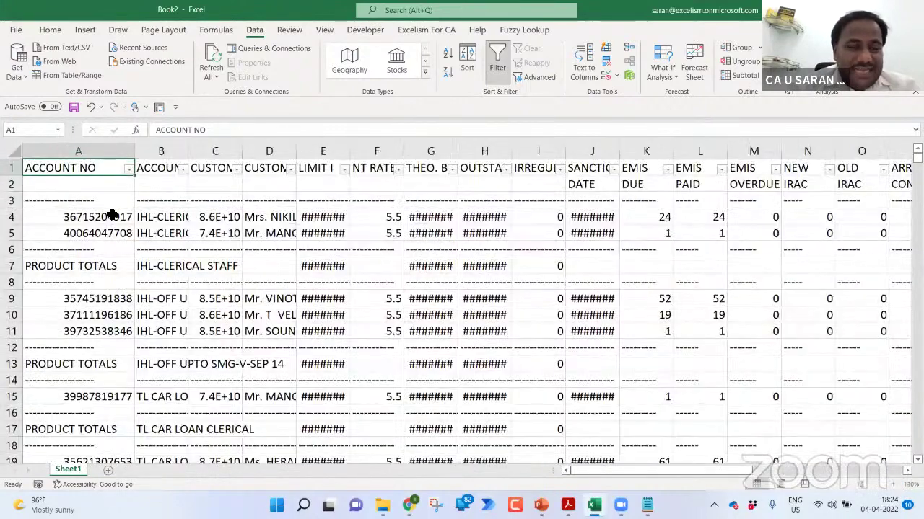
left_click(110, 217)
left_click(113, 229)
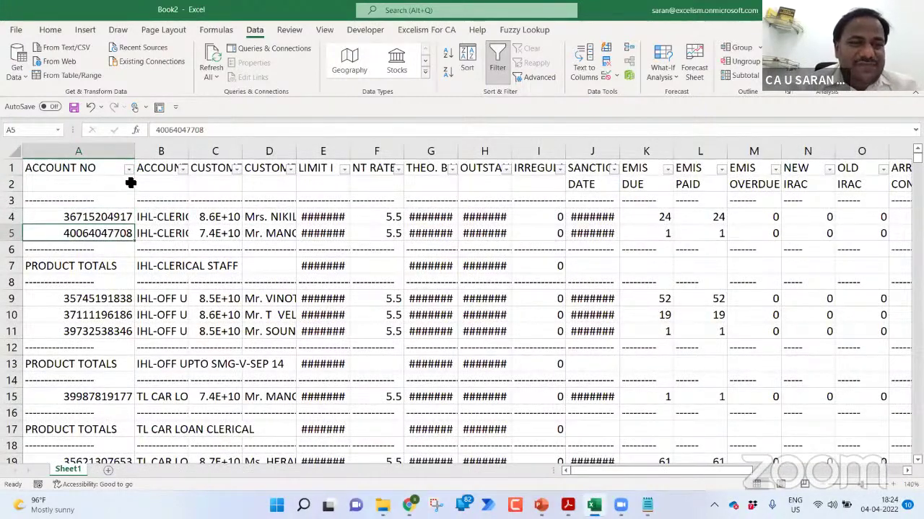
Filter ACCOUNT NO to only blanks, dashed lines, PRODUCT/SEGMENT TOTALS, REPORT ID and NOTE rows
left_click(128, 169)
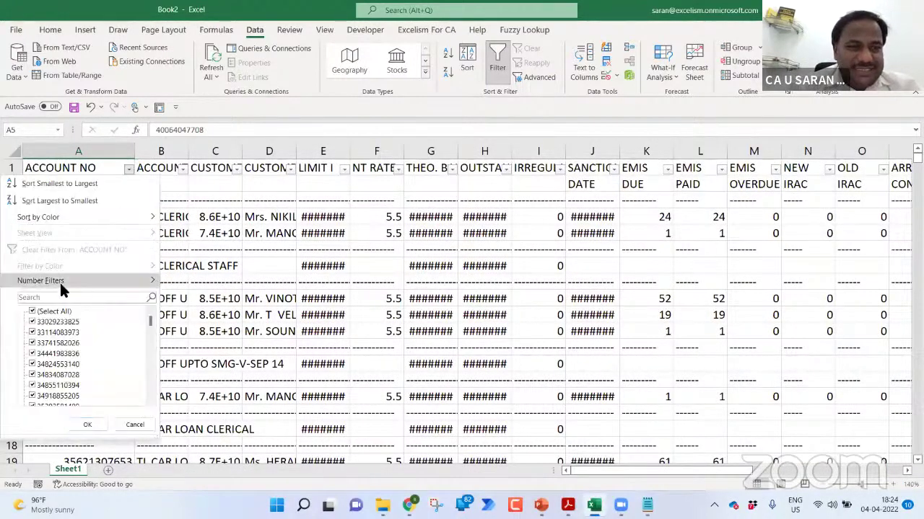
left_click(36, 313)
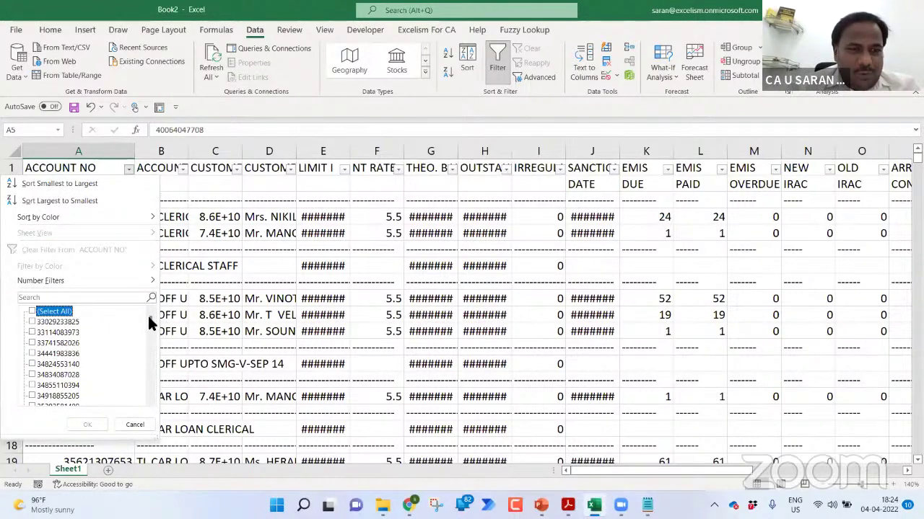
scroll(151, 411, "down", 15)
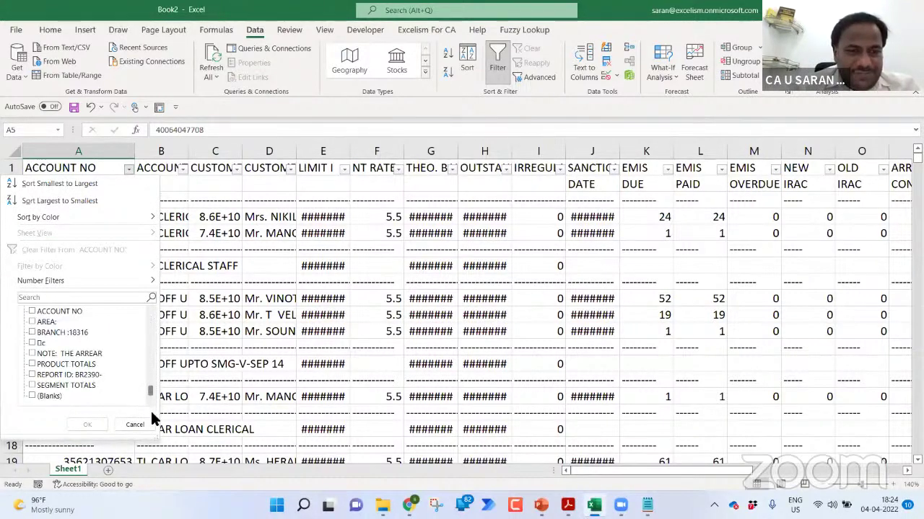
left_click(32, 396)
key("Up")
key("space")
key("Up")
key("space")
key("Up")
key("space")
key("Up")
key("space")
key("Up")
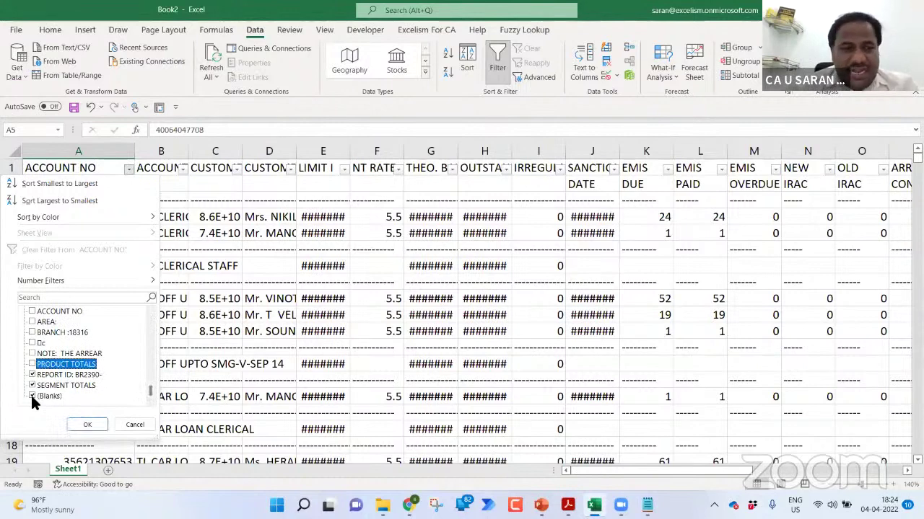
key("space")
key("Up")
key("space")
key("Up")
key("space")
key("Up")
key("space")
key("Up")
key("space")
key("Up")
key("space")
key("Up")
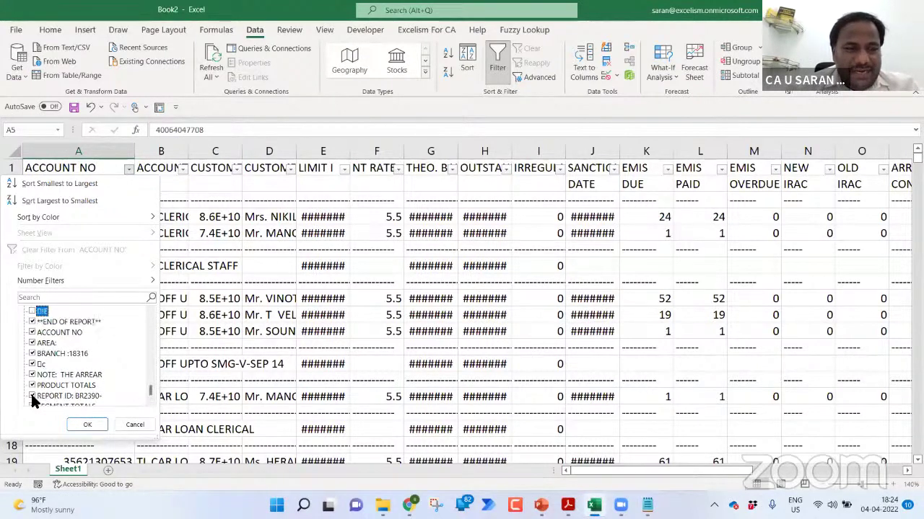
key("space")
key("Up")
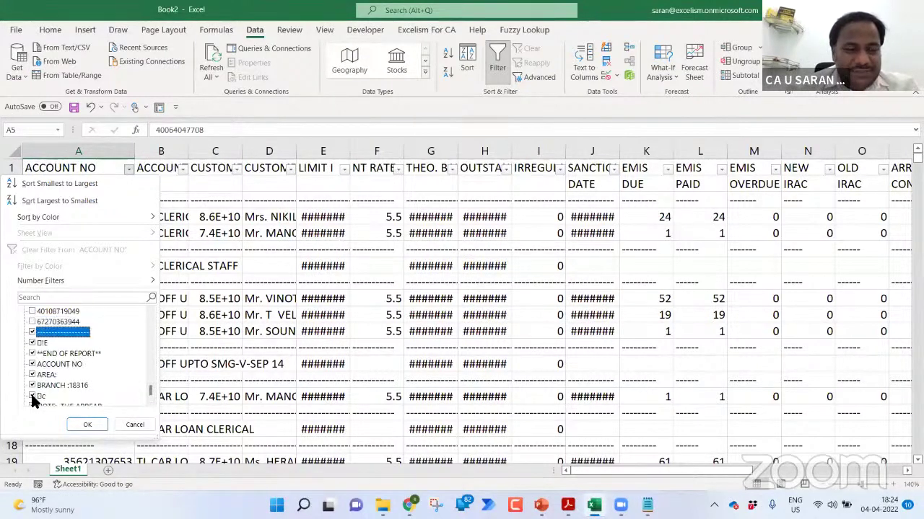
left_click(151, 393)
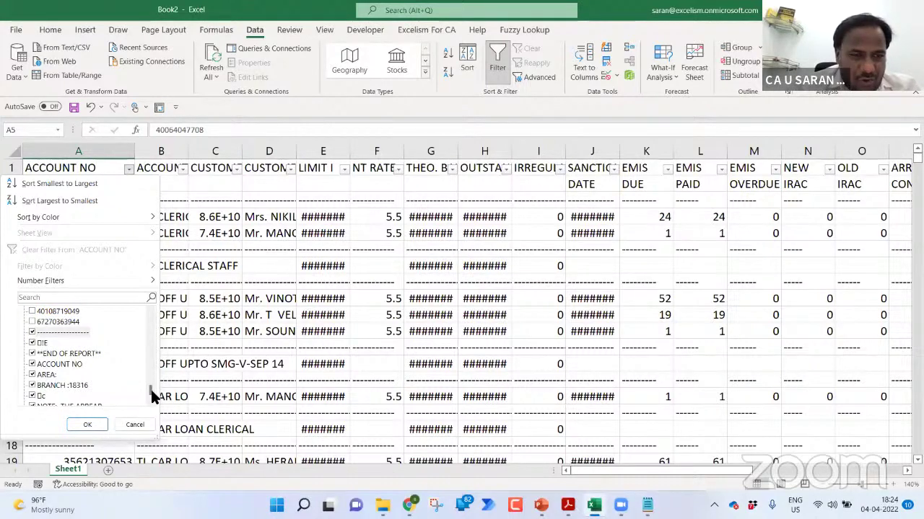
left_click_drag(151, 393, 149, 394)
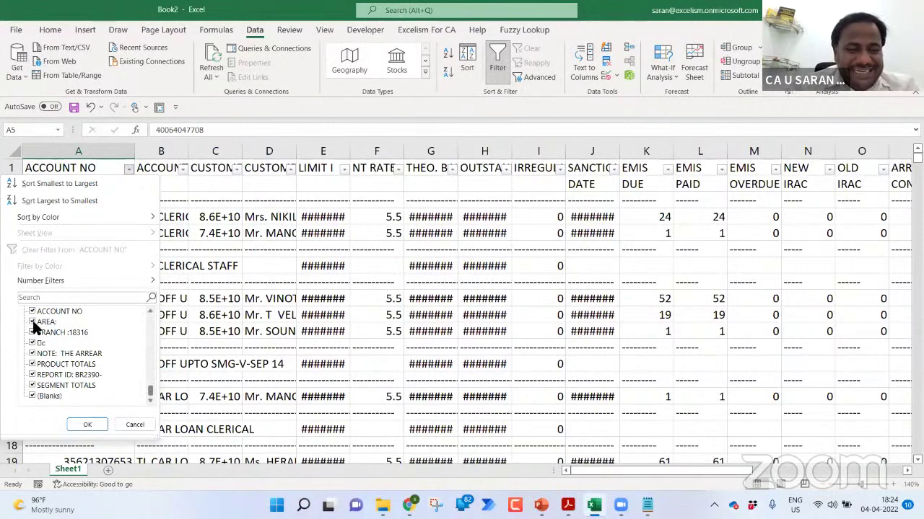
left_click(87, 425)
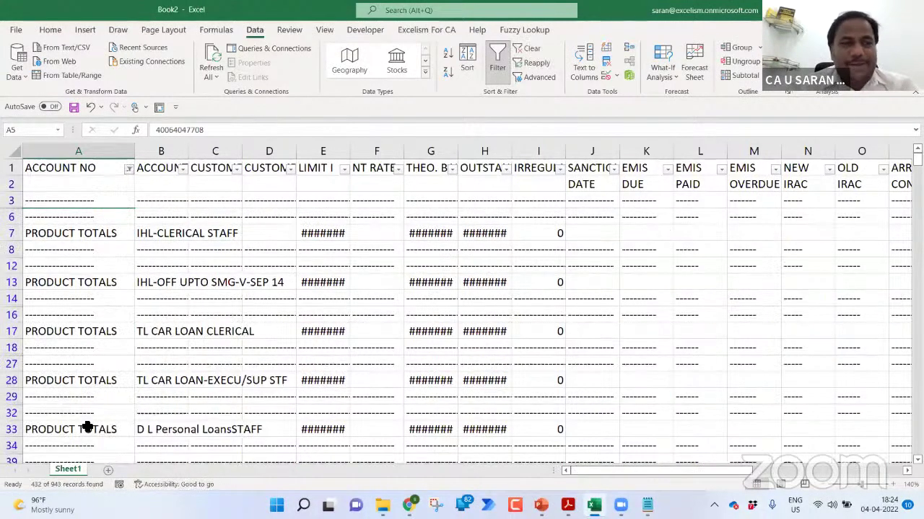
Delete the filtered junk rows entirely and clear the filter
key("Up")
key("Up")
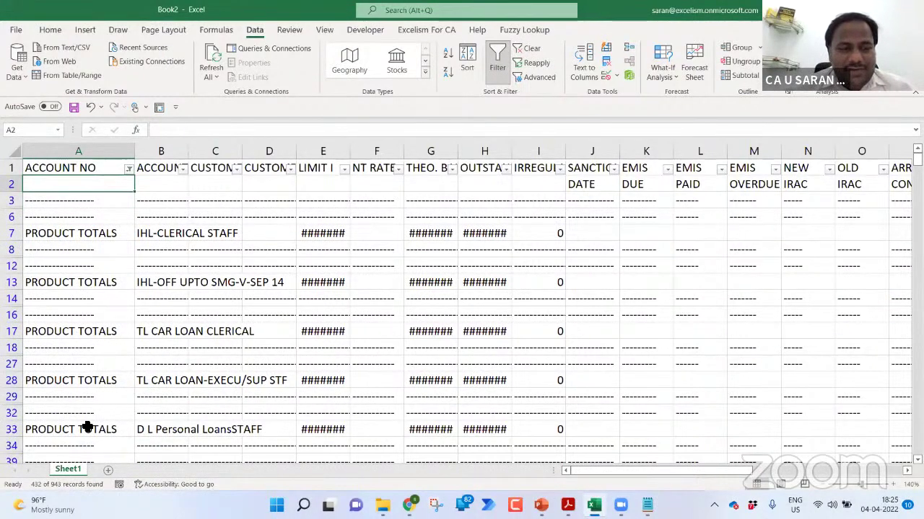
key("ctrl+shift+End")
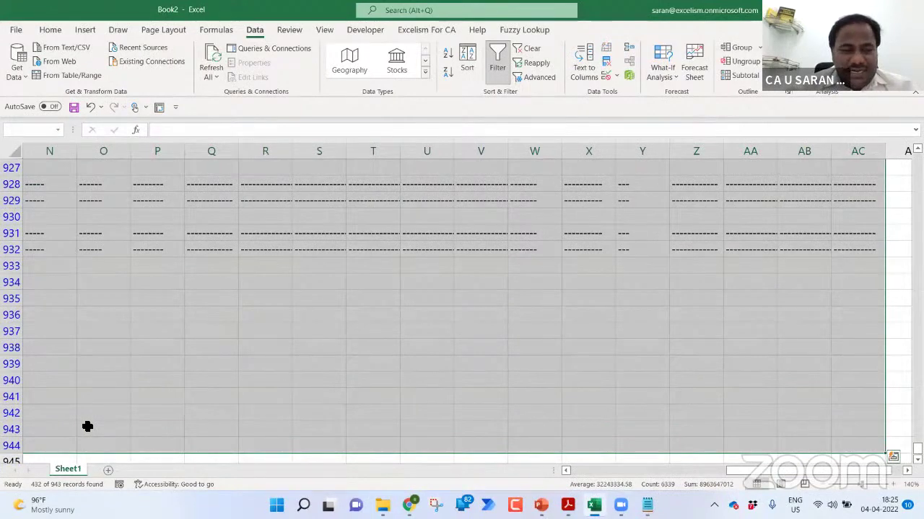
key("ctrl+minus")
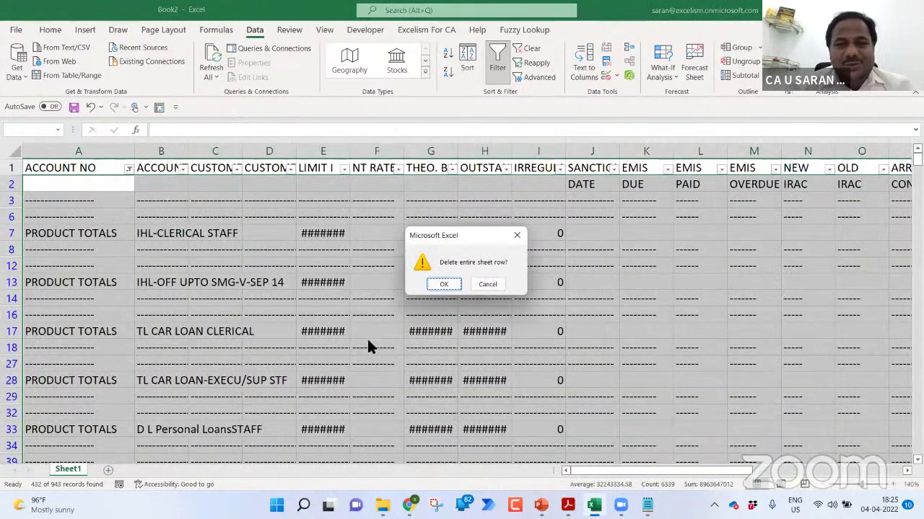
left_click(444, 285)
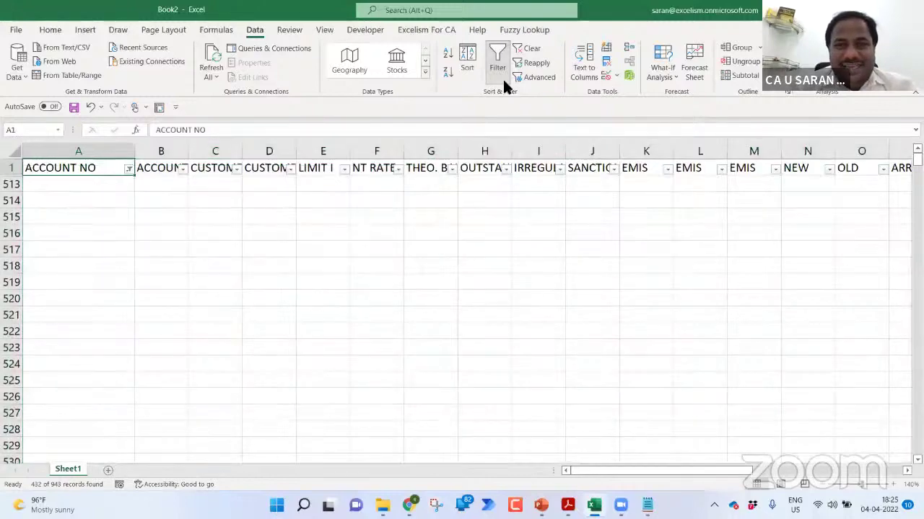
left_click(528, 54)
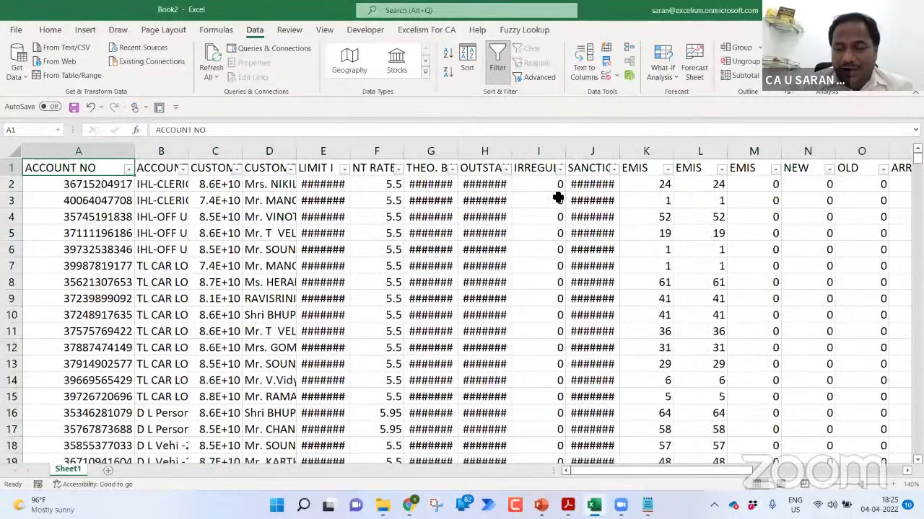
Auto-fit every column width via Home > Format so #### values display in full
key("ctrl+shift+Right")
key("ctrl+shift+Down")
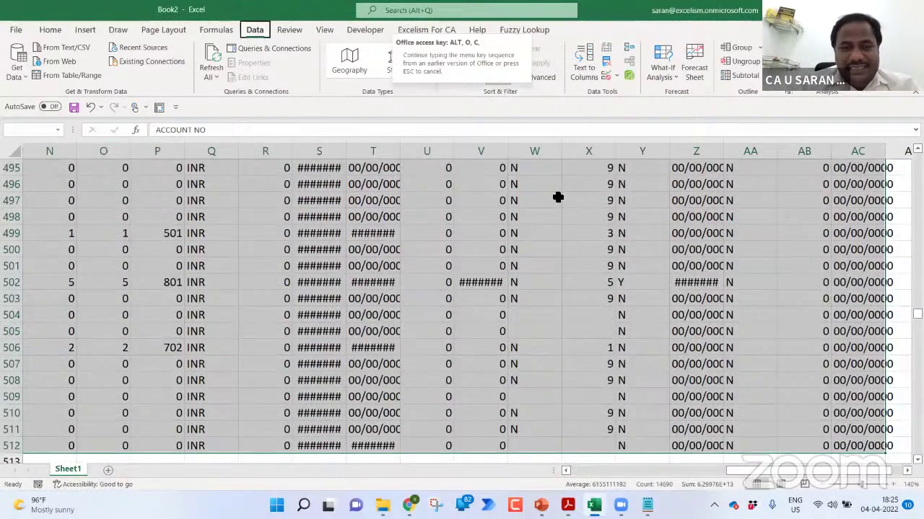
key("ctrl+a")
key("alt+h")
key("o")
key("i")
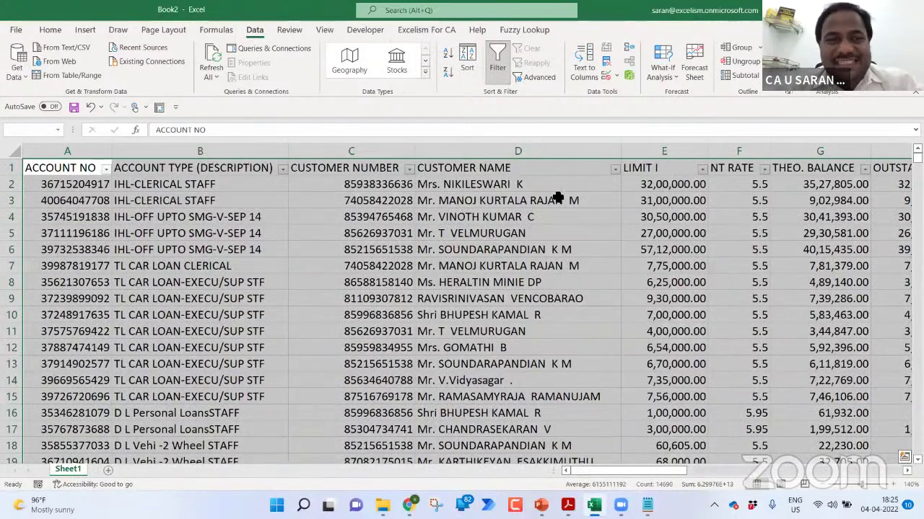
key("ctrl+z")
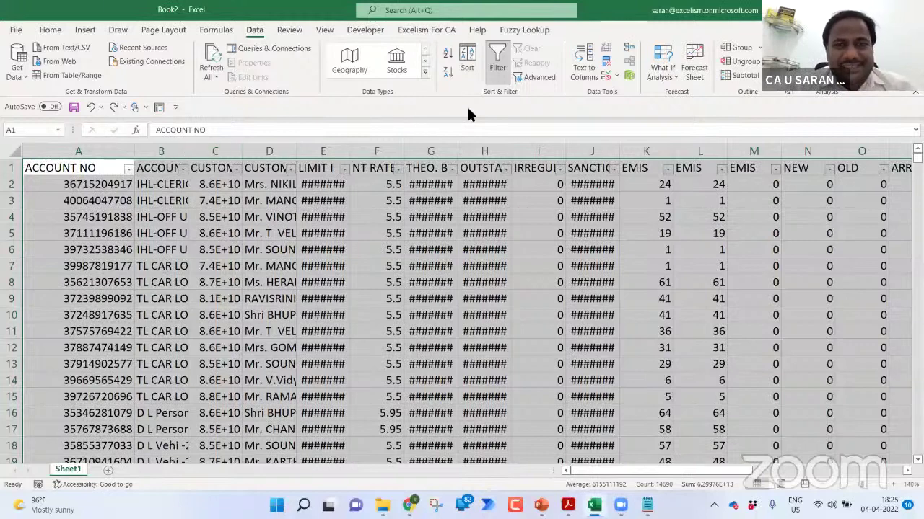
left_click(47, 33)
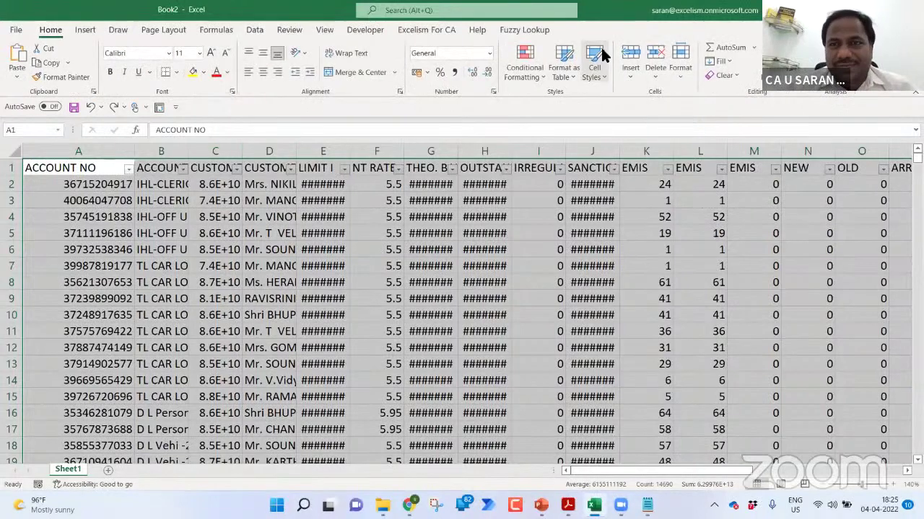
left_click(678, 71)
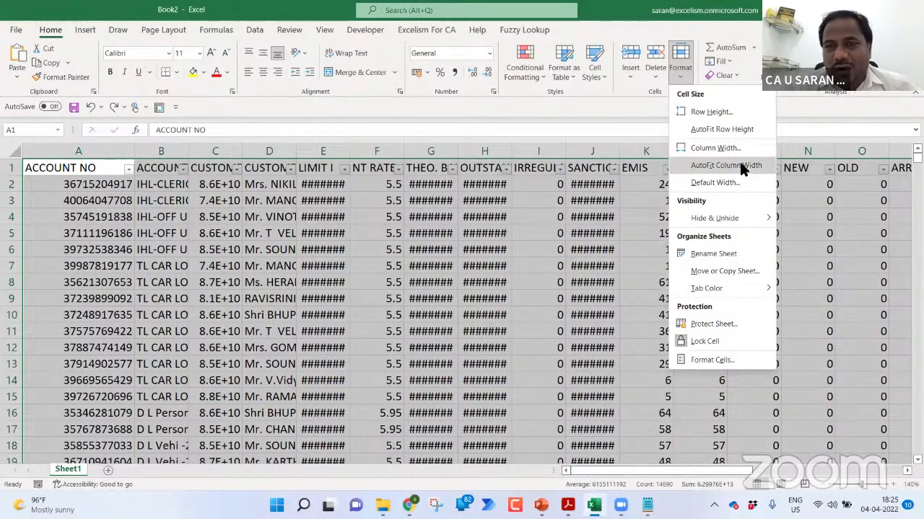
left_click(739, 161)
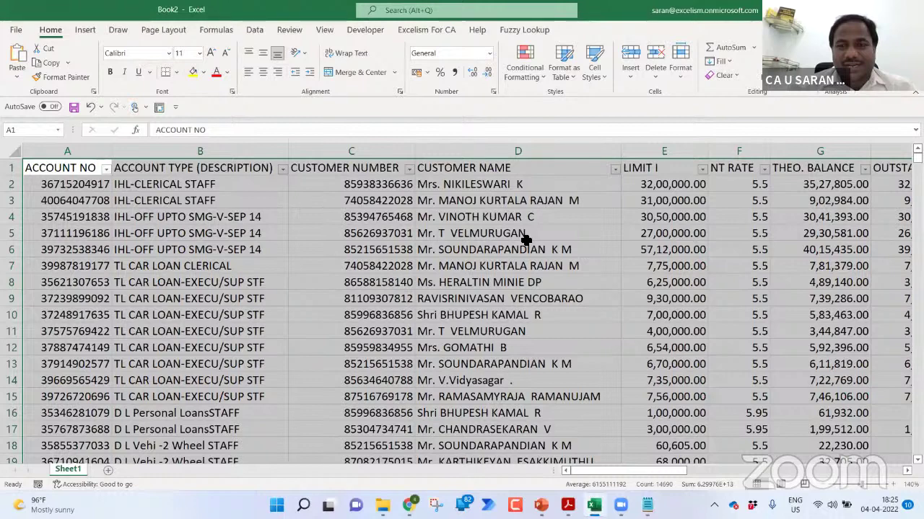
Review the header row, then create a new blank workbook, Book3
key("ctrl+Home")
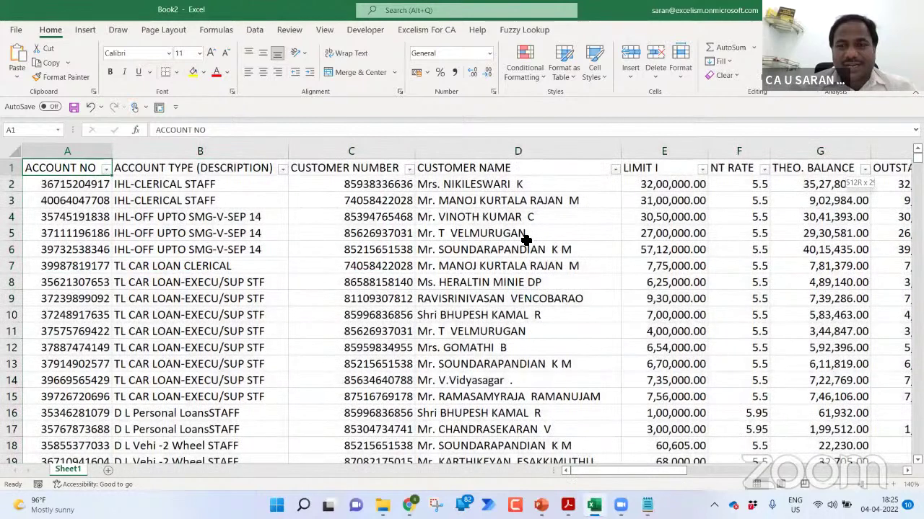
key("ctrl+shift+Right")
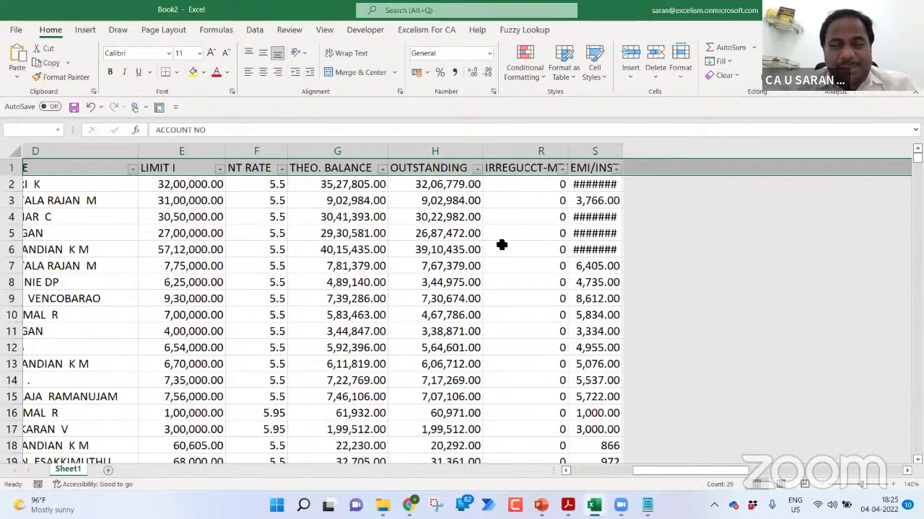
scroll(501, 245, "left", 3)
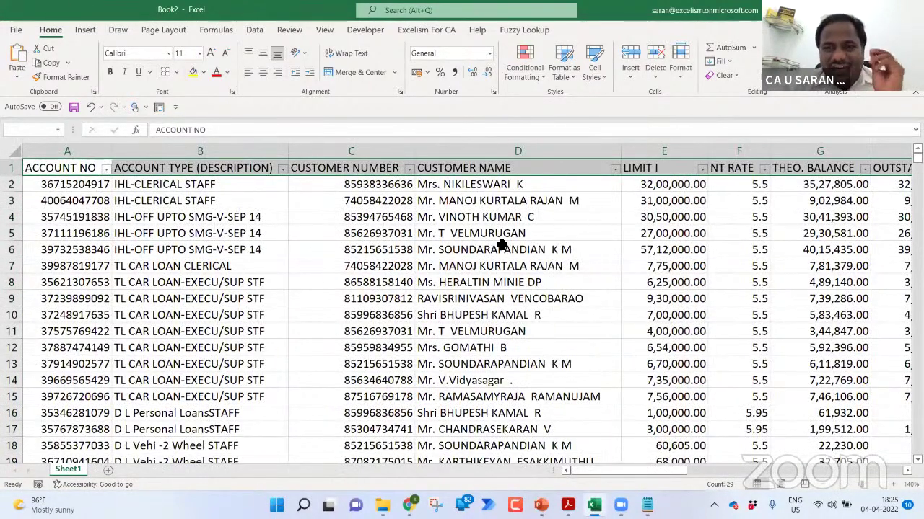
key("Down")
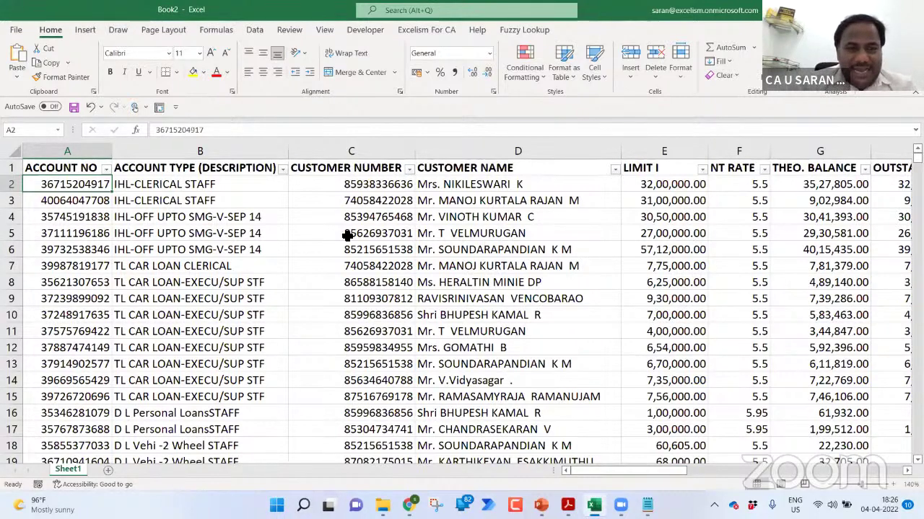
key("ctrl+n")
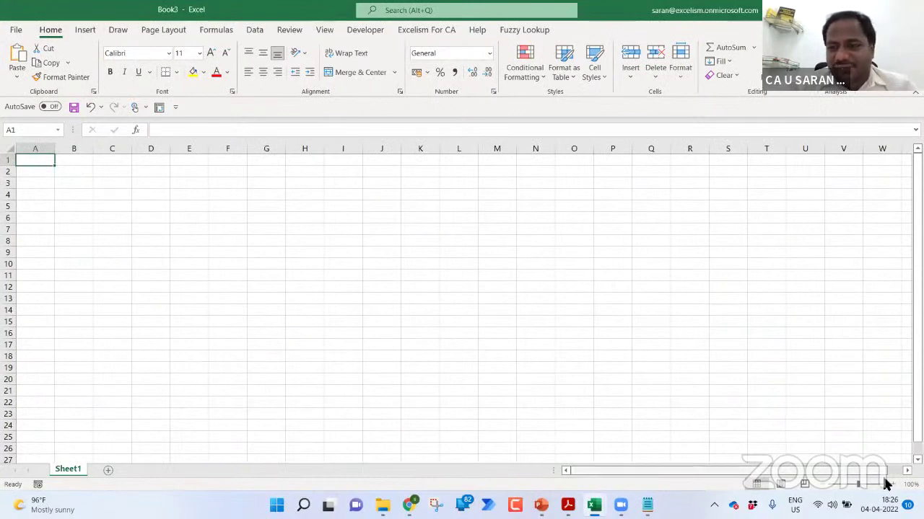
Zoom in on the sheet and bring up the Excelism For CA conversion tools
left_click(894, 485)
left_click(894, 485)
left_click(894, 485)
left_click(894, 484)
left_click(894, 485)
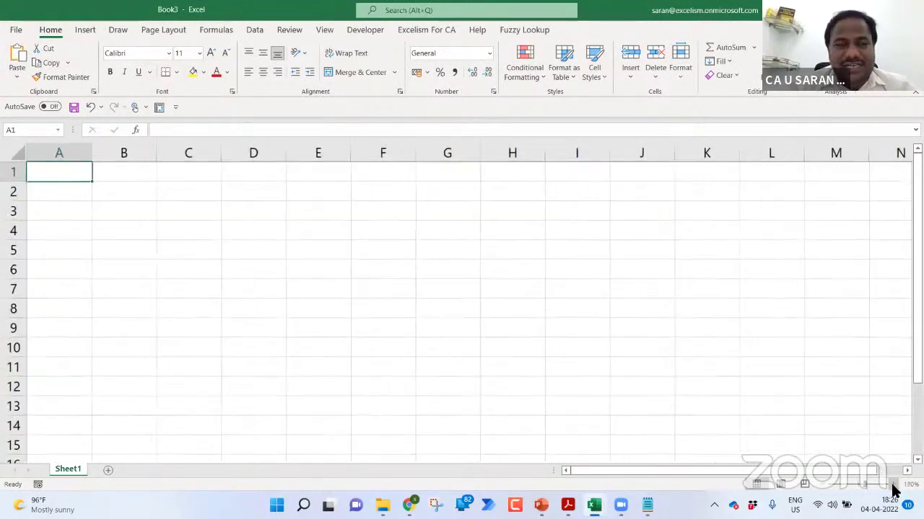
left_click(894, 485)
left_click(894, 484)
left_click(894, 485)
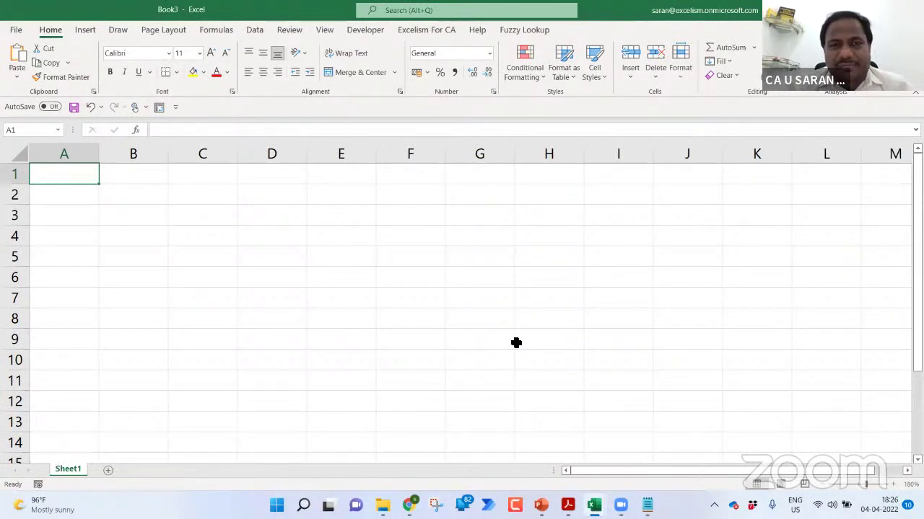
scroll(428, 27, "down", 1)
left_click(428, 29)
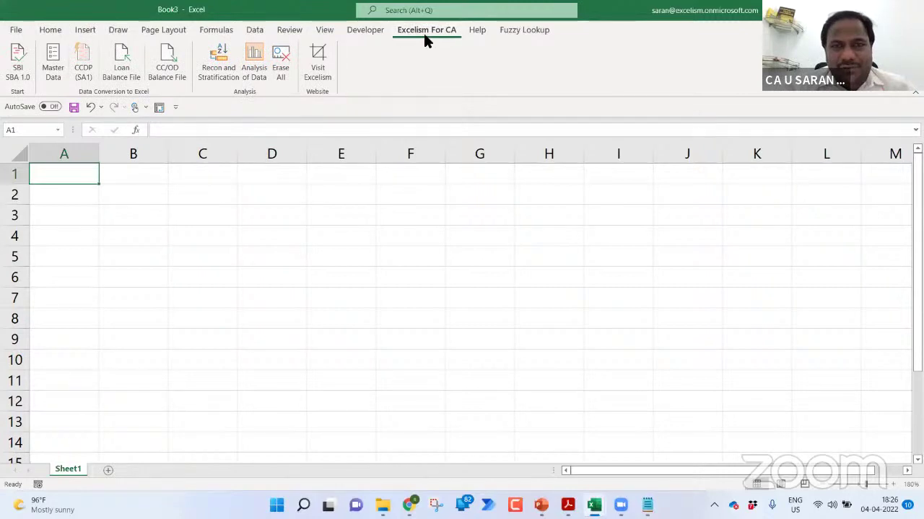
left_click(123, 72)
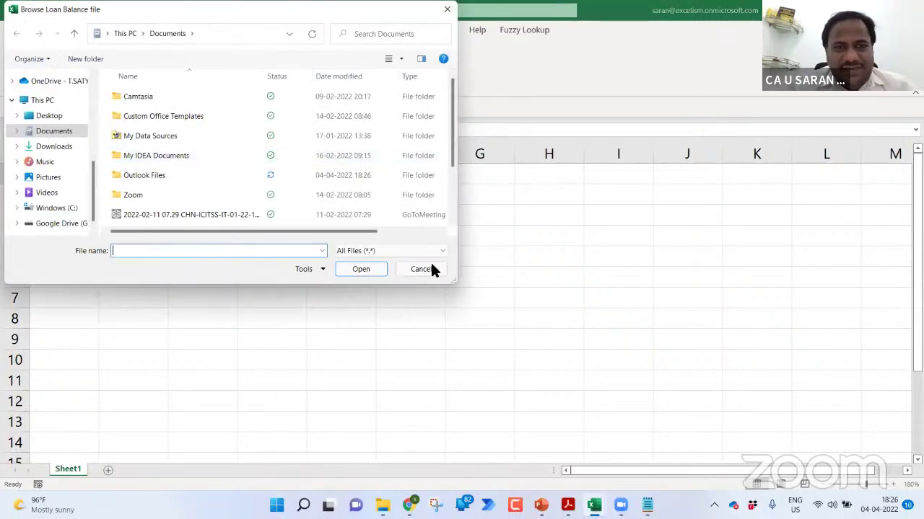
left_click(431, 268)
Import the OTHER_RETURN CCDP sample file from Dropbox > Automation Tools > Bank Audit 2021 > Sample Files
left_click(84, 64)
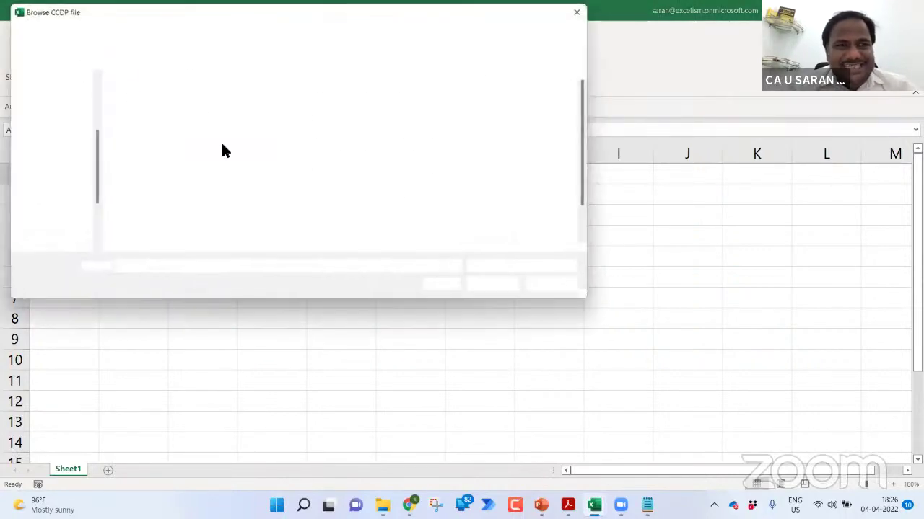
scroll(92, 94, "up", 3)
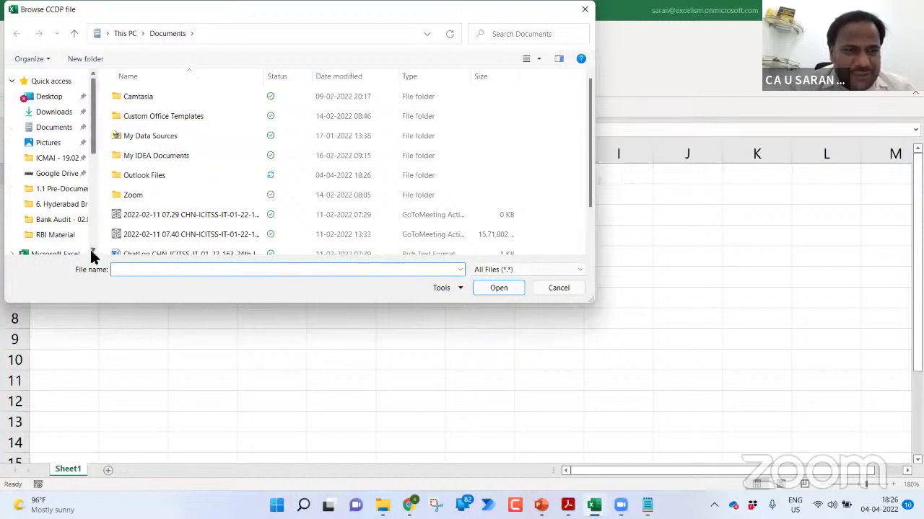
scroll(91, 256, "down", 3)
left_click(50, 223)
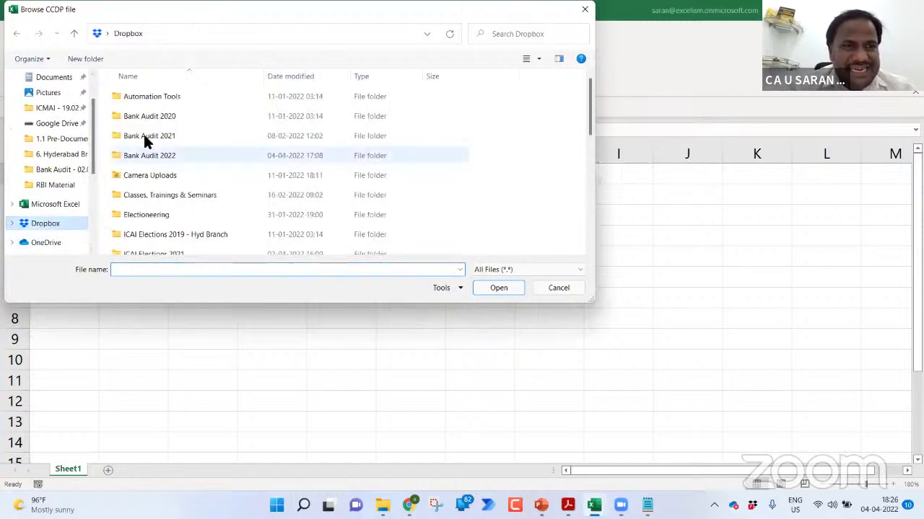
double_click(176, 95)
left_click(186, 116)
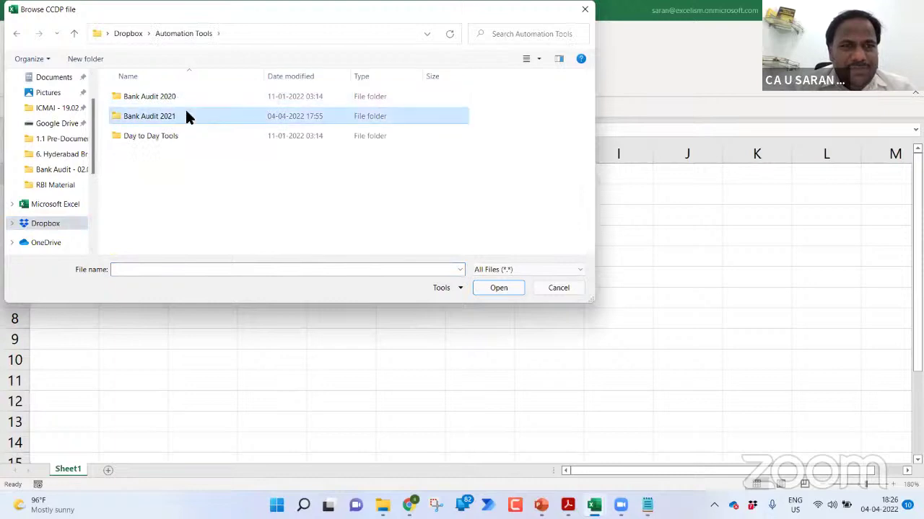
double_click(186, 116)
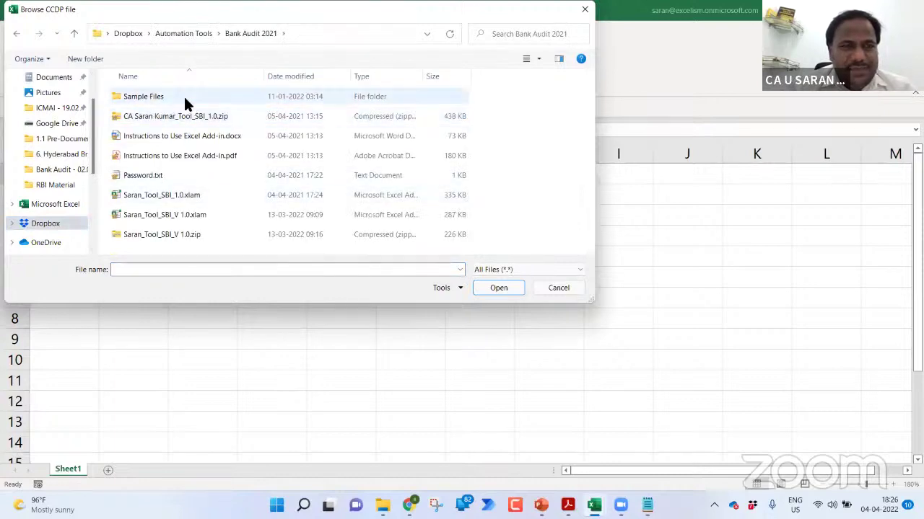
double_click(185, 101)
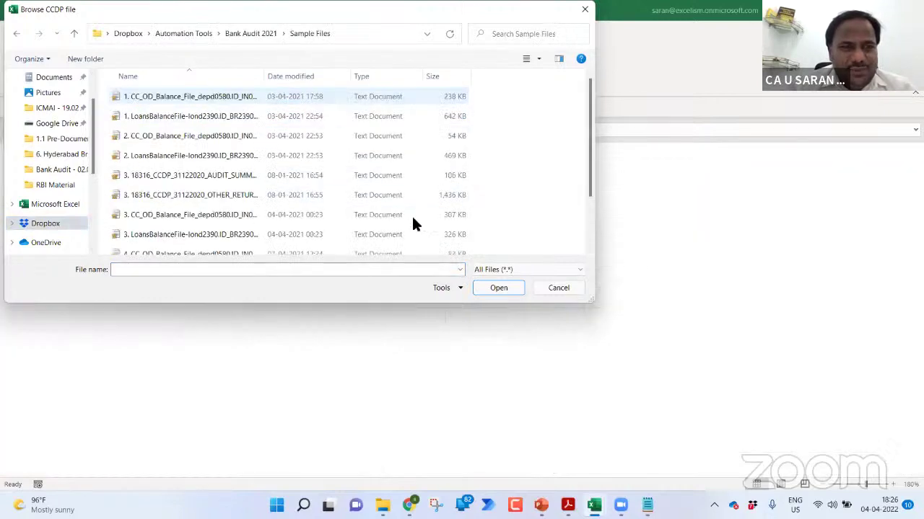
double_click(362, 201)
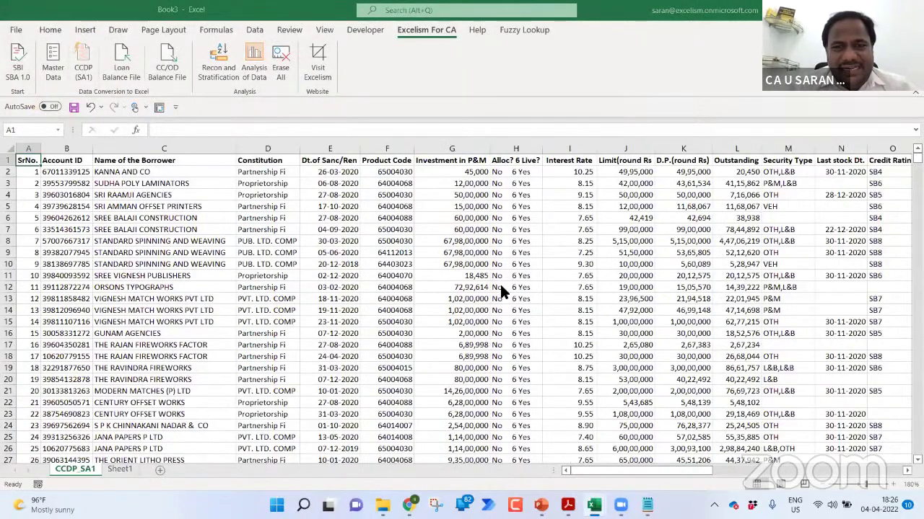
Import the third loan balance and CC/OD balance sample files (539 CC/OD accounts)
left_click(480, 292)
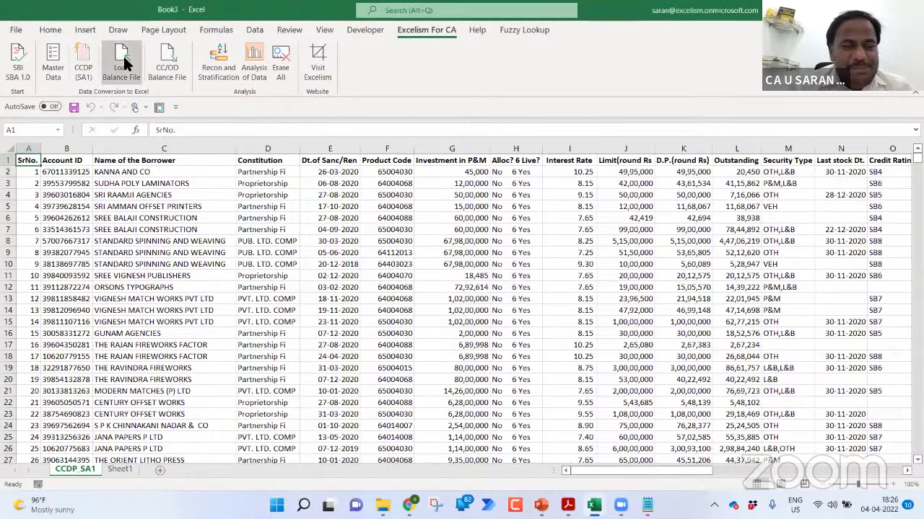
left_click(122, 61)
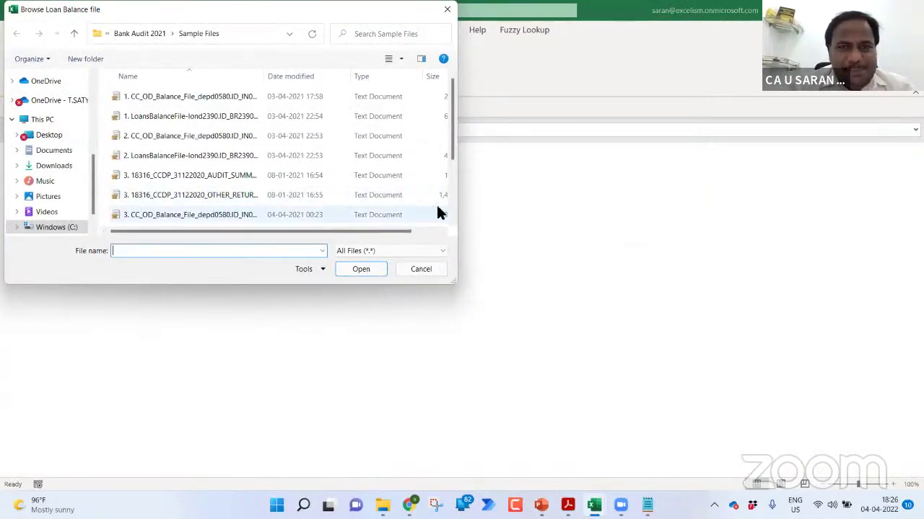
scroll(451, 222, "down", 1)
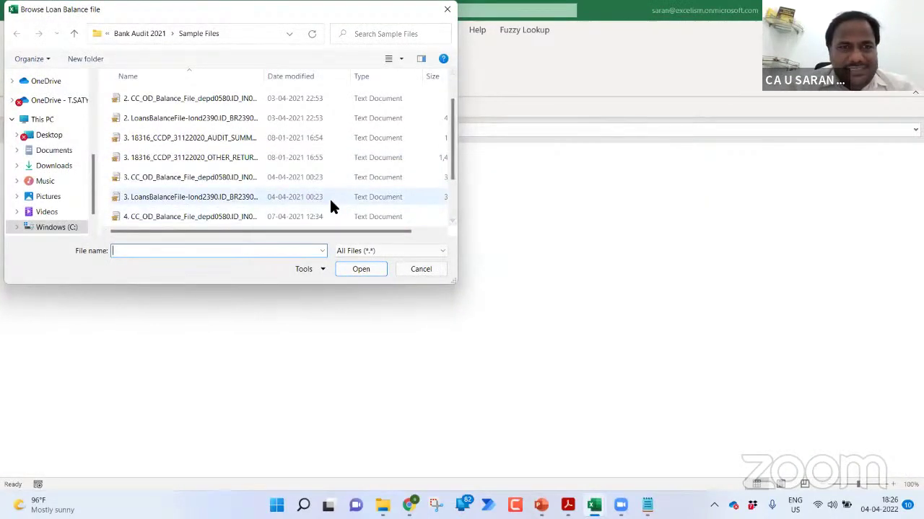
double_click(331, 197)
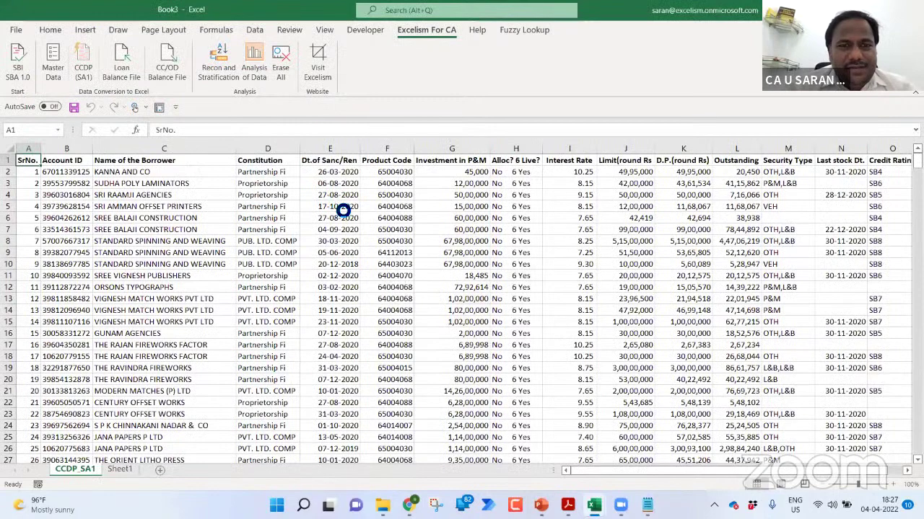
key("Return")
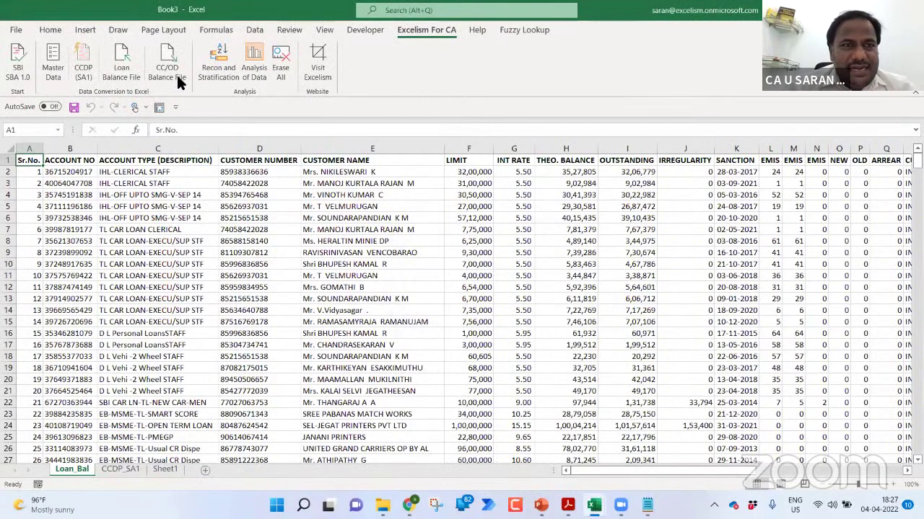
left_click(176, 73)
double_click(373, 213)
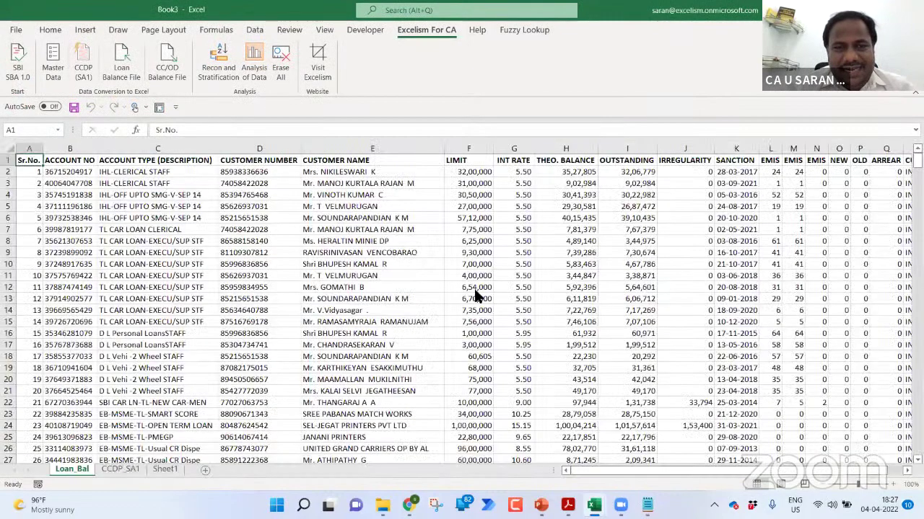
key("Return")
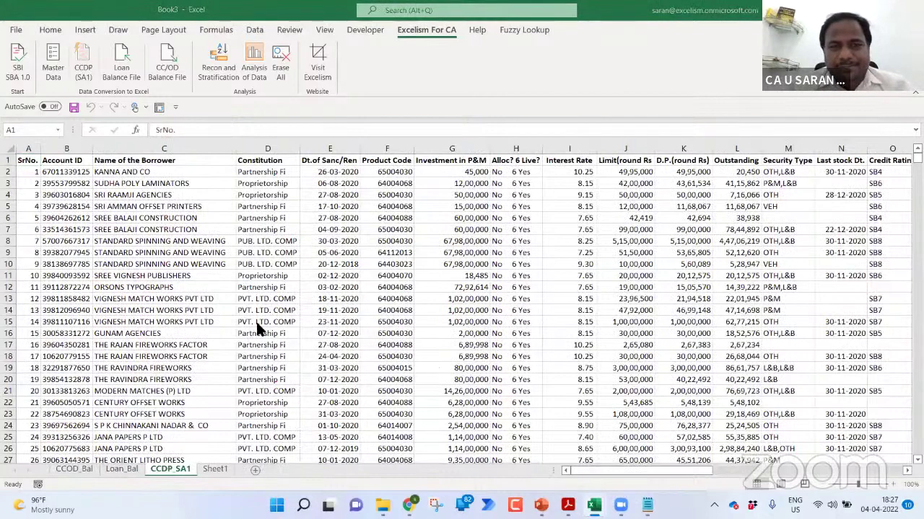
From the Hyderabad Branch folder, open RBI Material > RBI New LFAR Review.PDF
key("super+Tab")
key("Right")
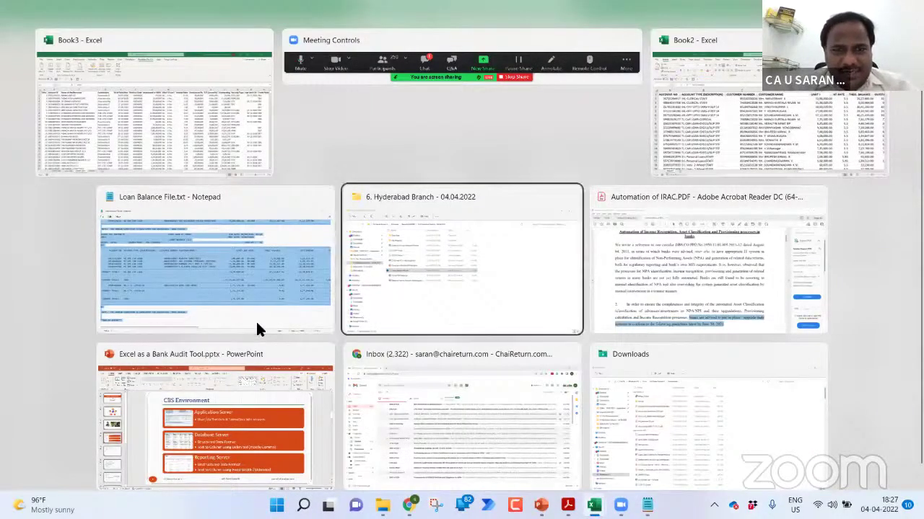
key("Return")
key("Up")
key("Up")
key("Up")
key("Up")
key("Up")
key("Up")
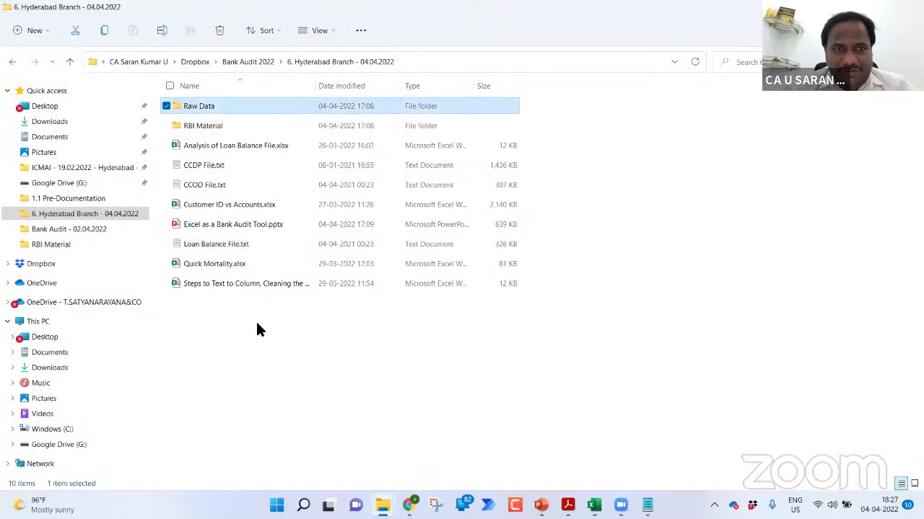
key("Down")
key("Return")
key("Down")
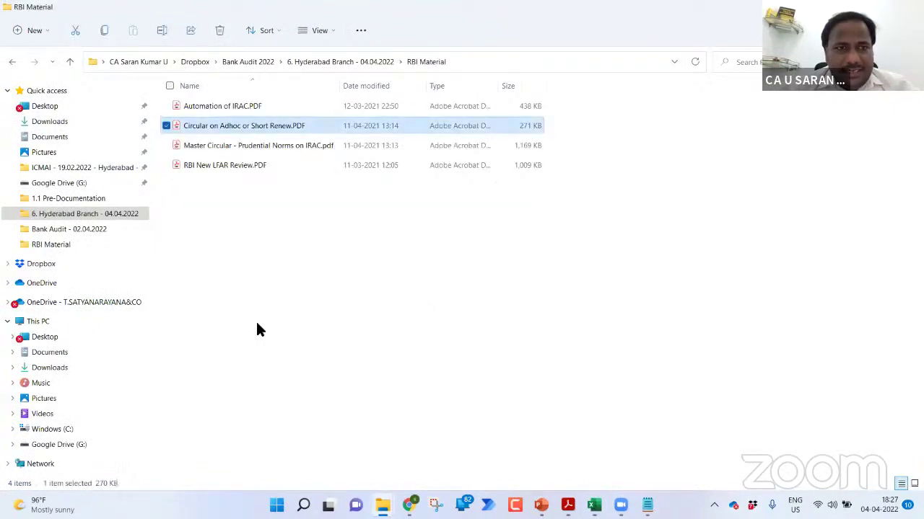
key("Down")
key("Down")
key("Return")
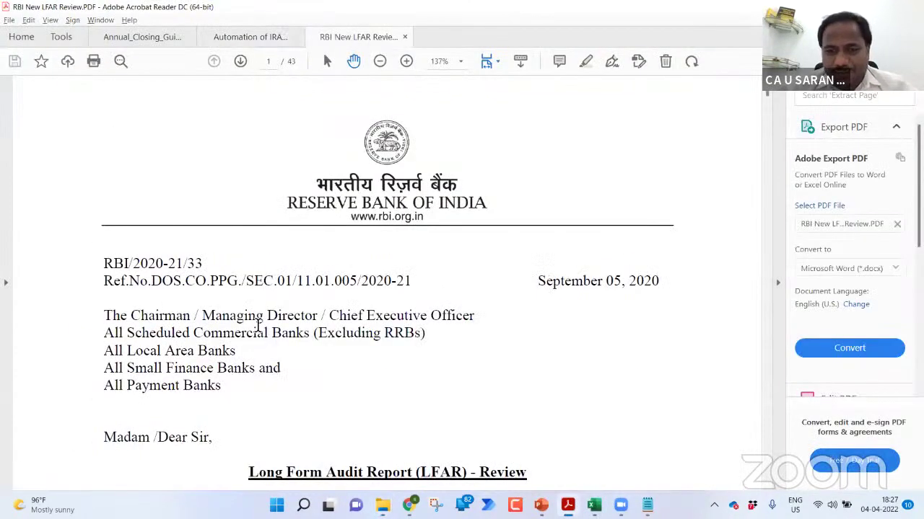
Scroll the LFAR Review to page 12's Section A guiding principles for branch auditors
scroll(258, 326, "down", 15)
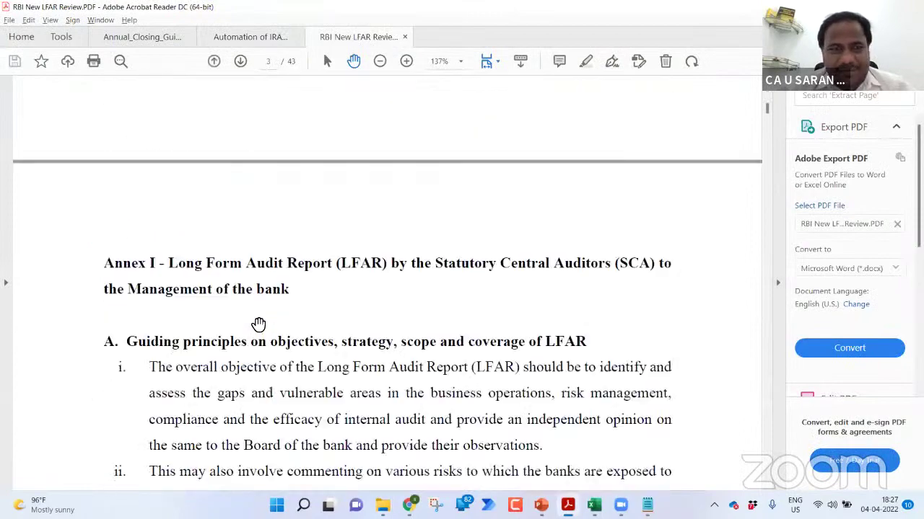
scroll(259, 326, "down", 20)
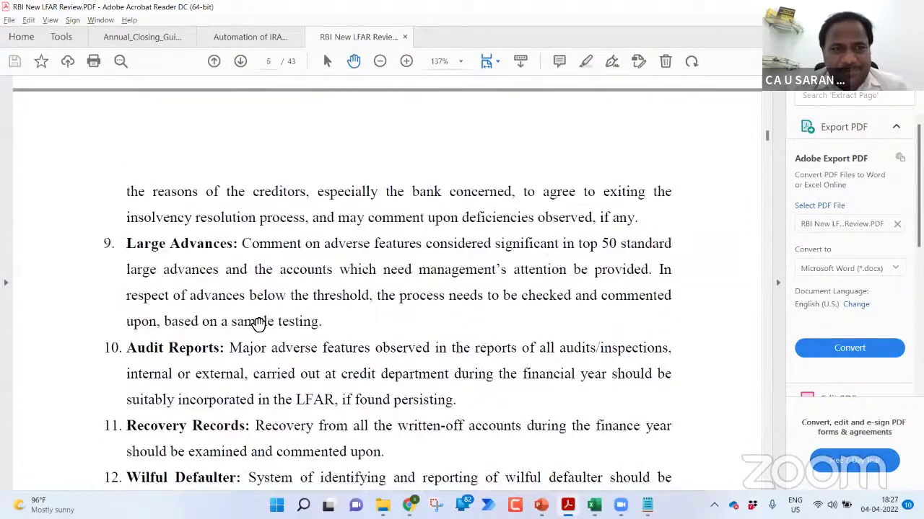
scroll(258, 324, "down", 20)
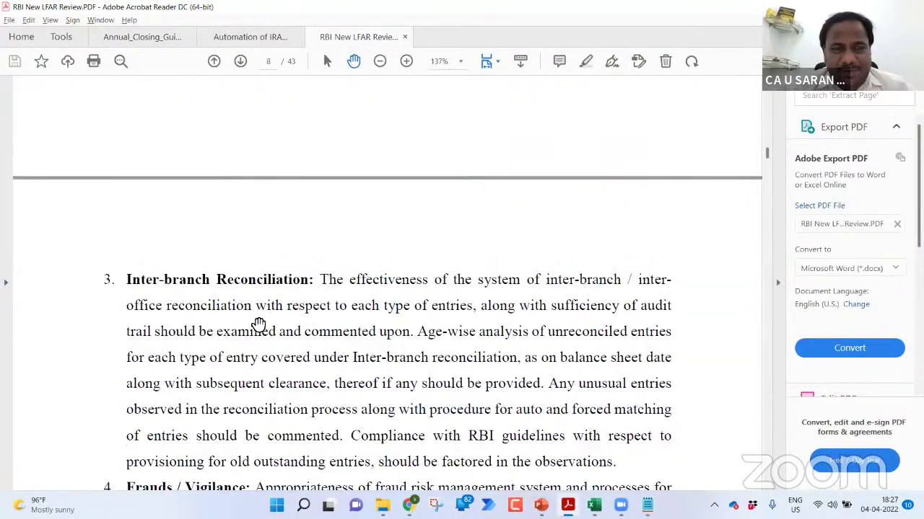
scroll(258, 324, "down", 10)
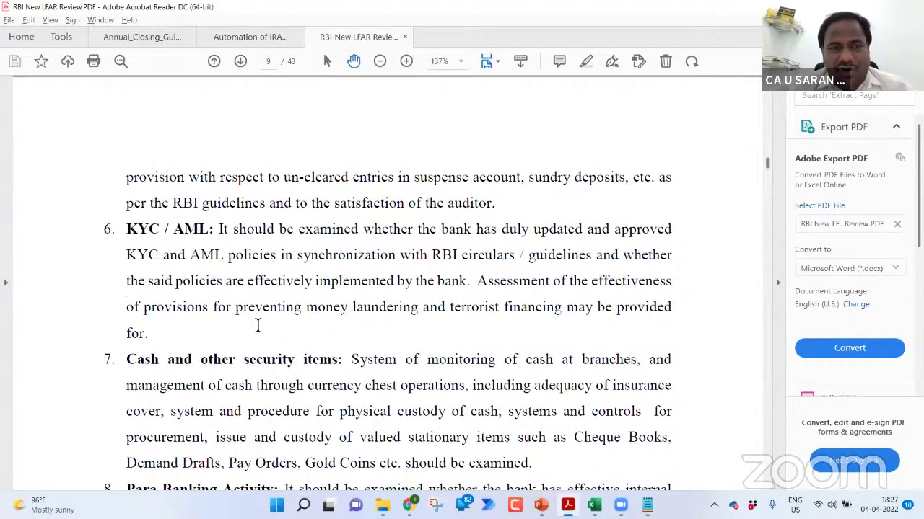
scroll(258, 325, "down", 15)
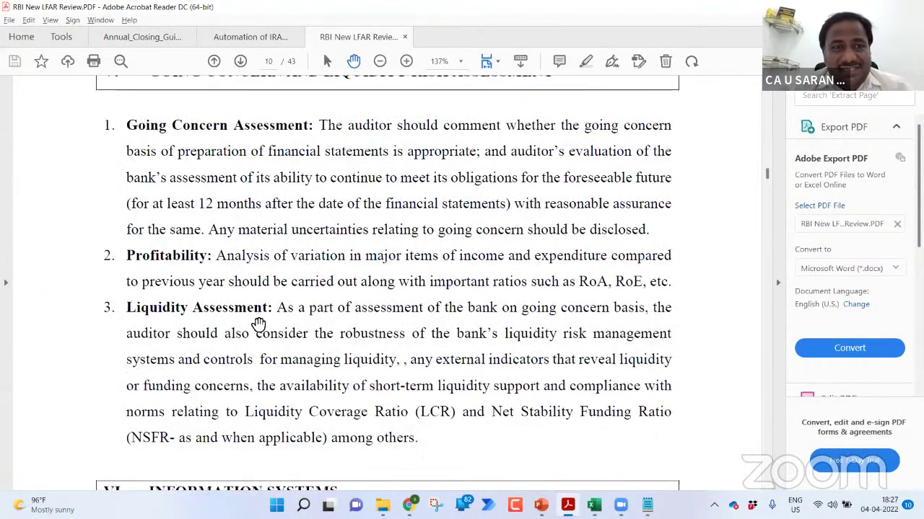
scroll(258, 325, "down", 10)
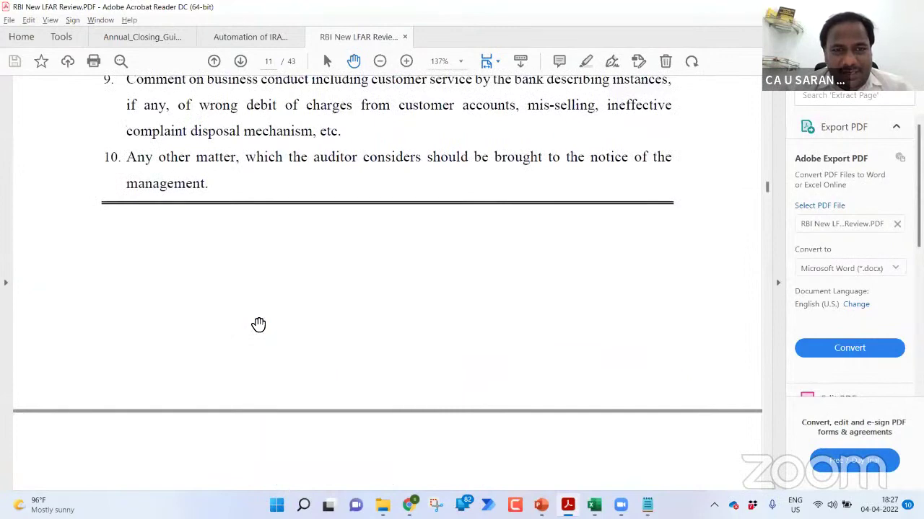
scroll(259, 325, "down", 5)
scroll(258, 324, "down", 3)
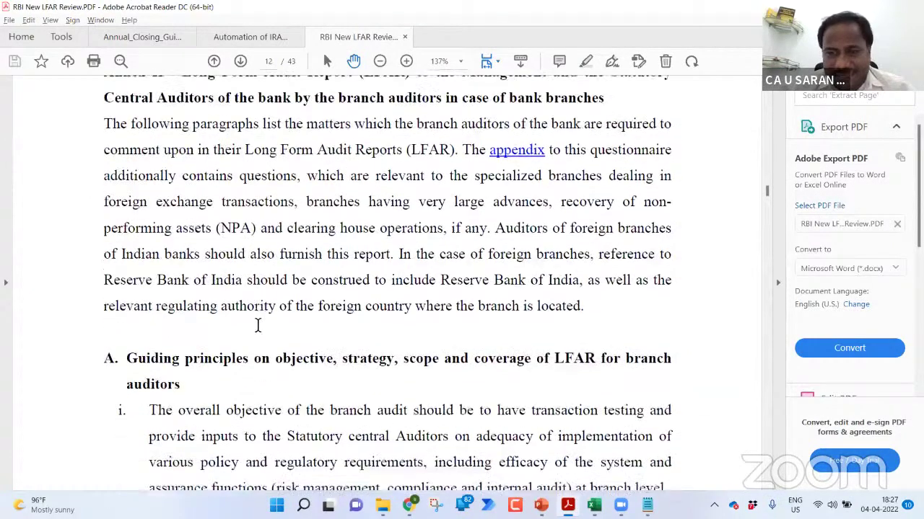
scroll(258, 325, "up", 2)
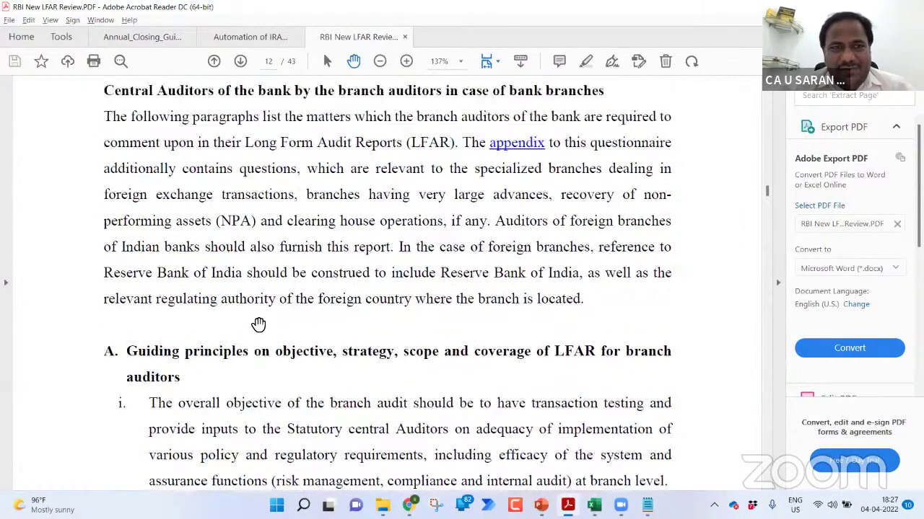
scroll(258, 324, "up", 1)
scroll(259, 326, "down", 6)
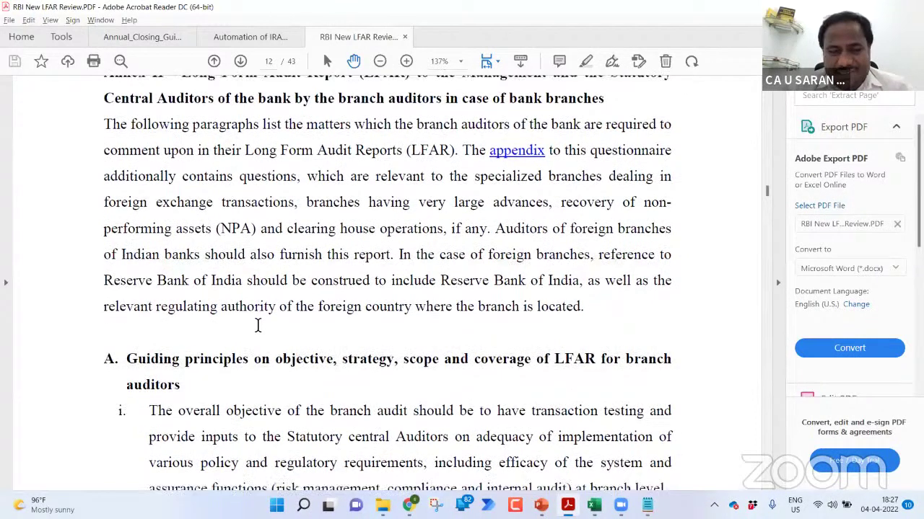
scroll(258, 326, "down", 2)
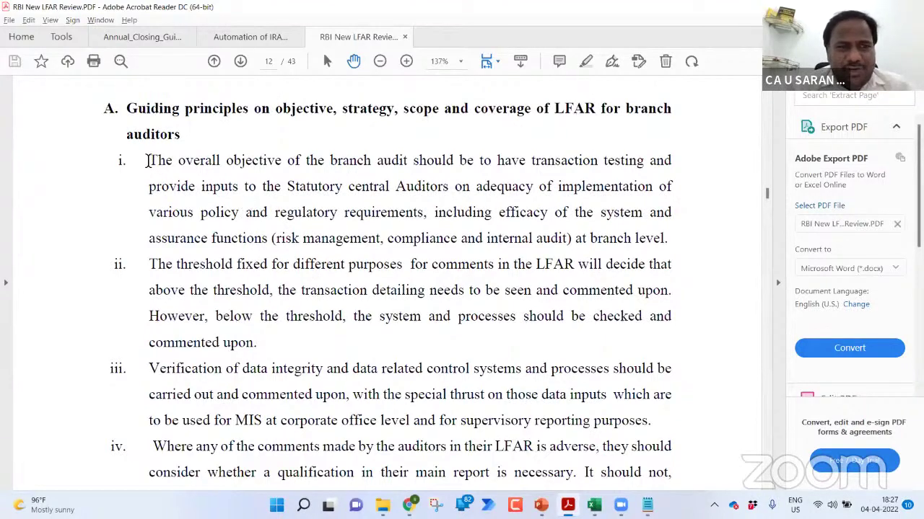
Highlight key phrases in items i and ii, like transaction testing, then reach page 12's end
left_click_drag(150, 160, 681, 236)
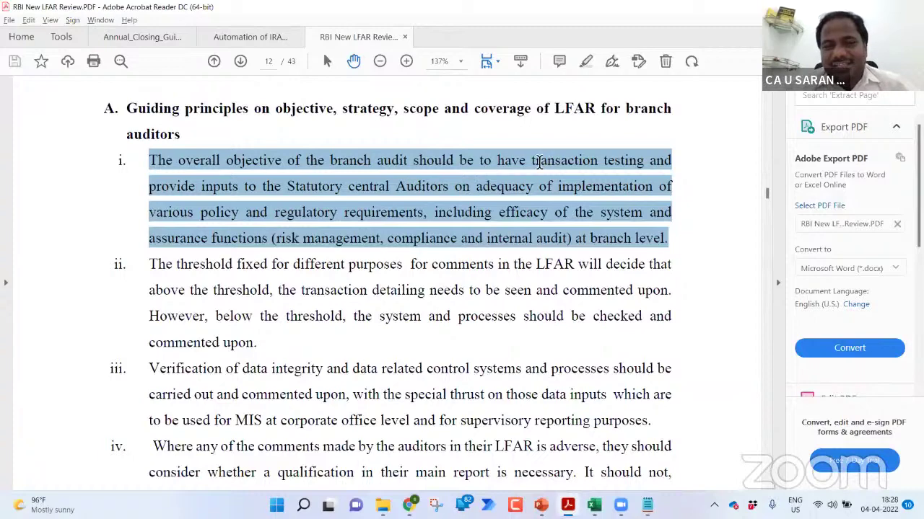
left_click_drag(646, 173, 532, 161)
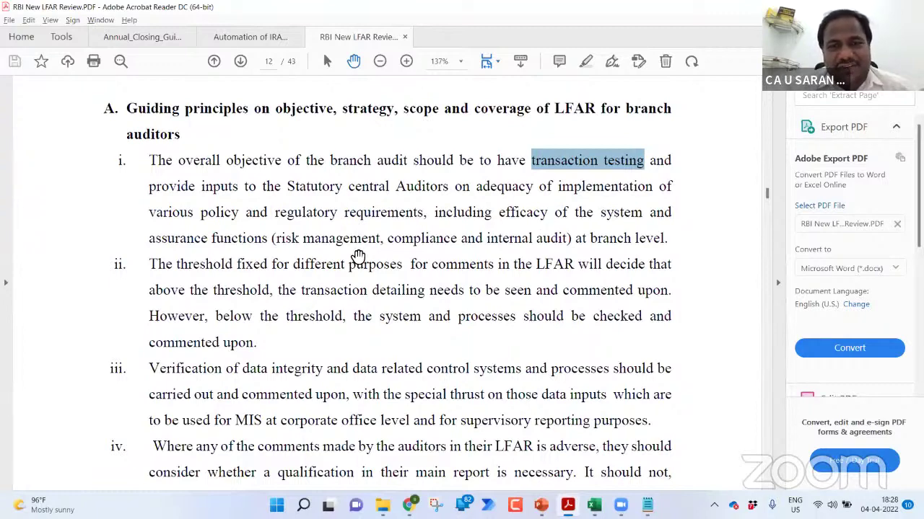
left_click(185, 277)
mouse_move(149, 264)
left_mouse_down()
mouse_move(671, 267)
mouse_move(269, 296)
mouse_move(557, 293)
mouse_move(534, 298)
left_mouse_up()
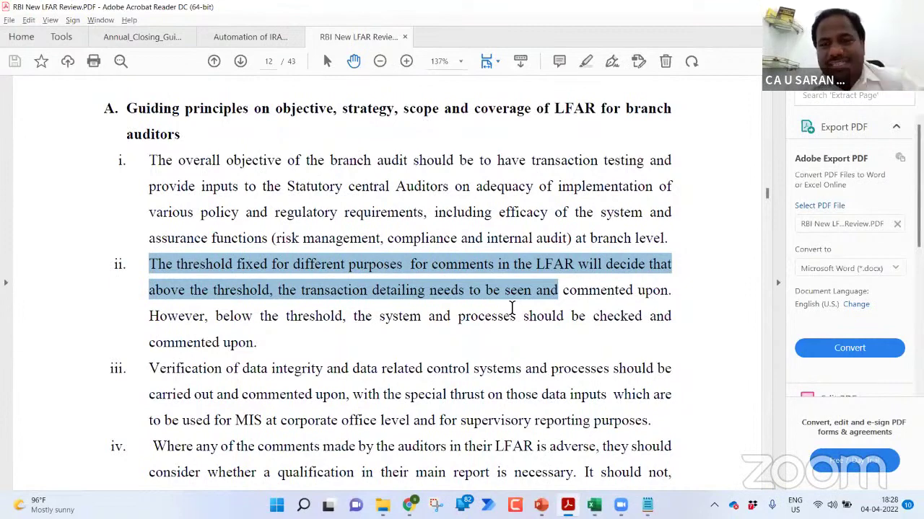
left_click(567, 292)
left_click_drag(358, 318, 451, 318)
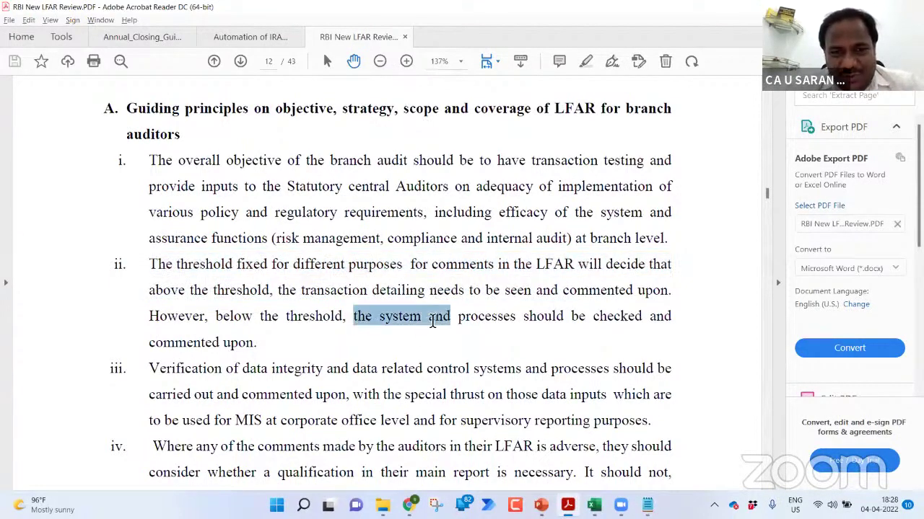
left_click_drag(670, 328, 258, 340)
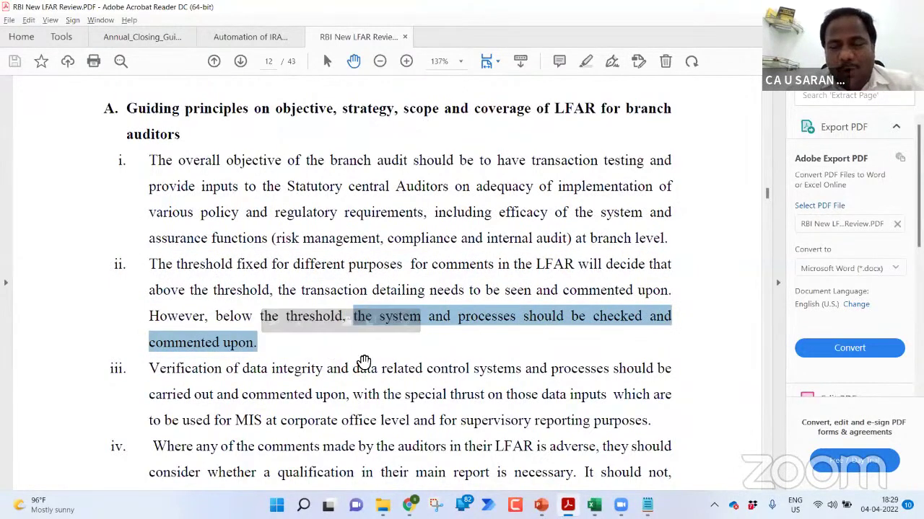
scroll(386, 362, "down", 15)
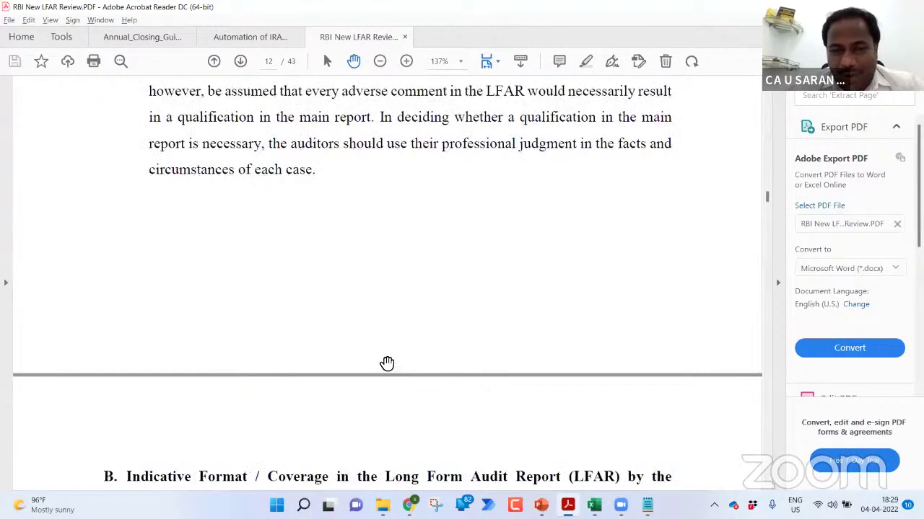
Select the large advances definition on page 16, then return to the Excel workbook
scroll(388, 362, "down", 20)
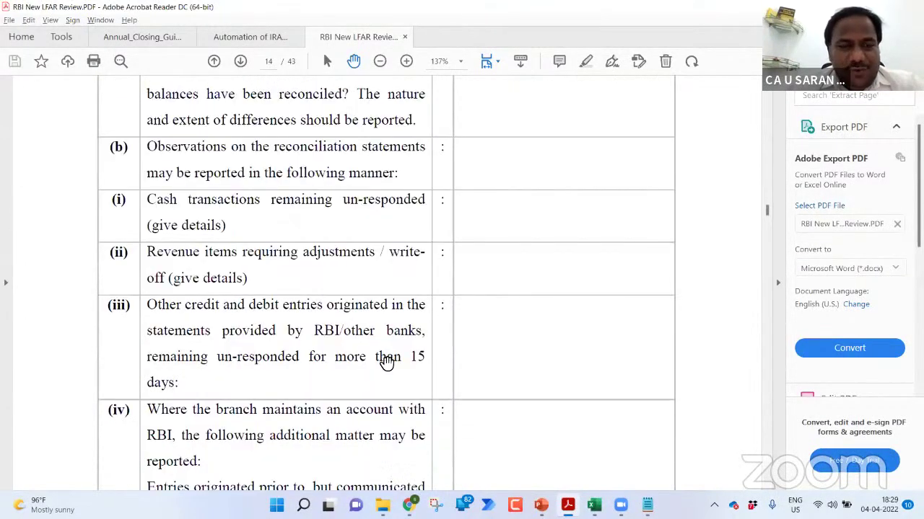
scroll(387, 362, "down", 5)
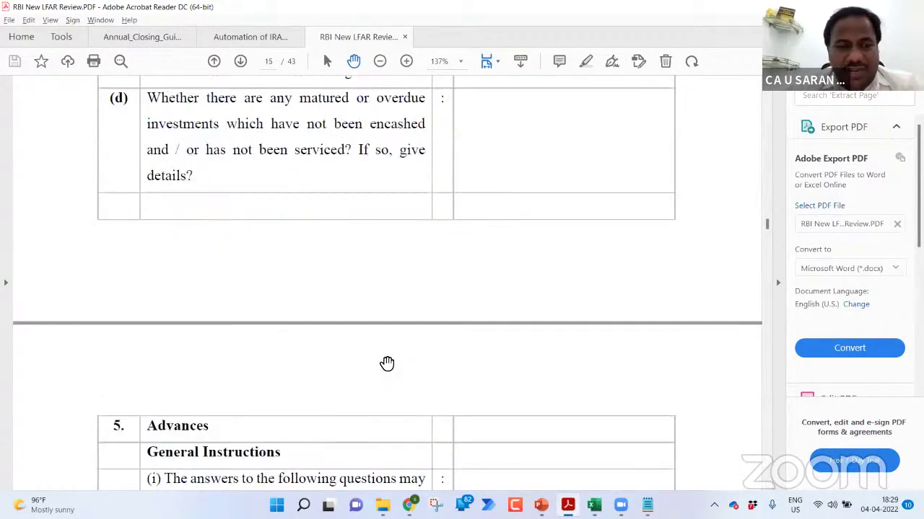
scroll(387, 363, "down", 5)
scroll(387, 362, "down", 1)
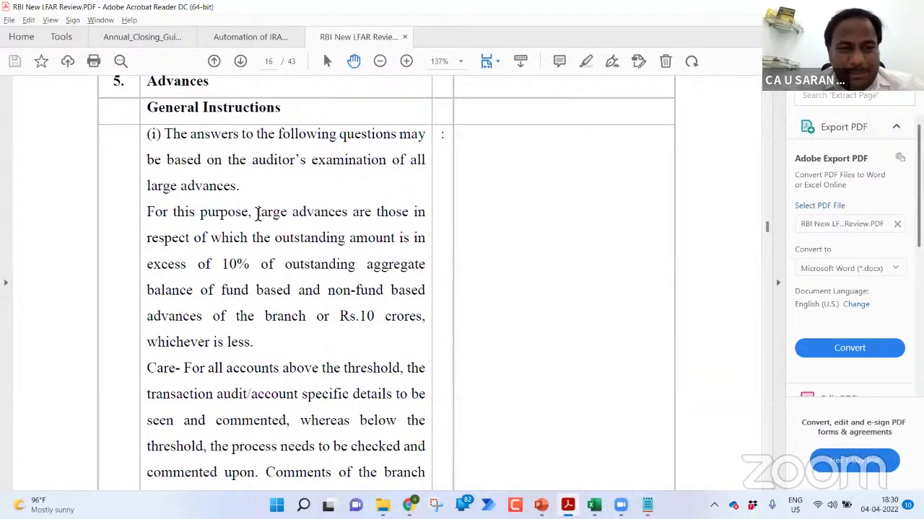
mouse_move(257, 212)
left_mouse_down()
mouse_move(416, 216)
mouse_move(277, 239)
mouse_move(393, 238)
mouse_move(253, 265)
mouse_move(408, 264)
mouse_move(249, 290)
mouse_move(351, 290)
mouse_move(312, 316)
mouse_move(423, 311)
mouse_move(260, 340)
left_mouse_up()
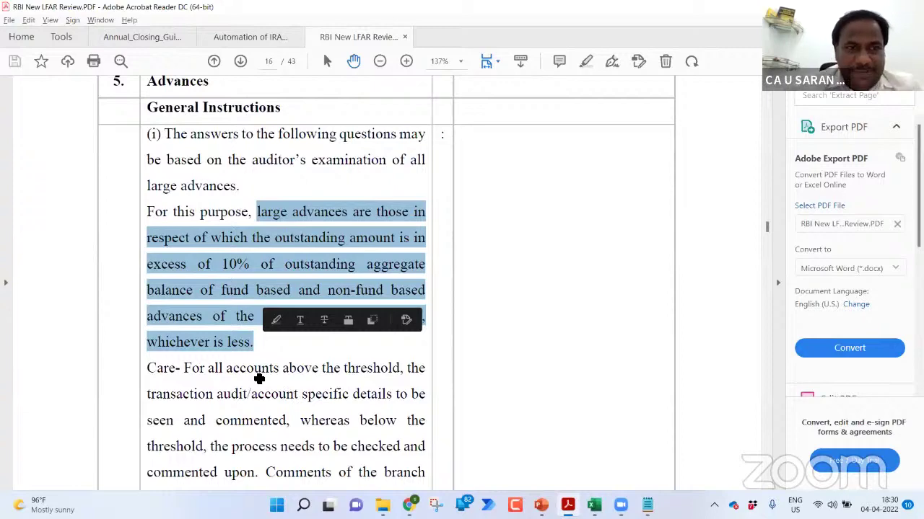
key("alt+Tab")
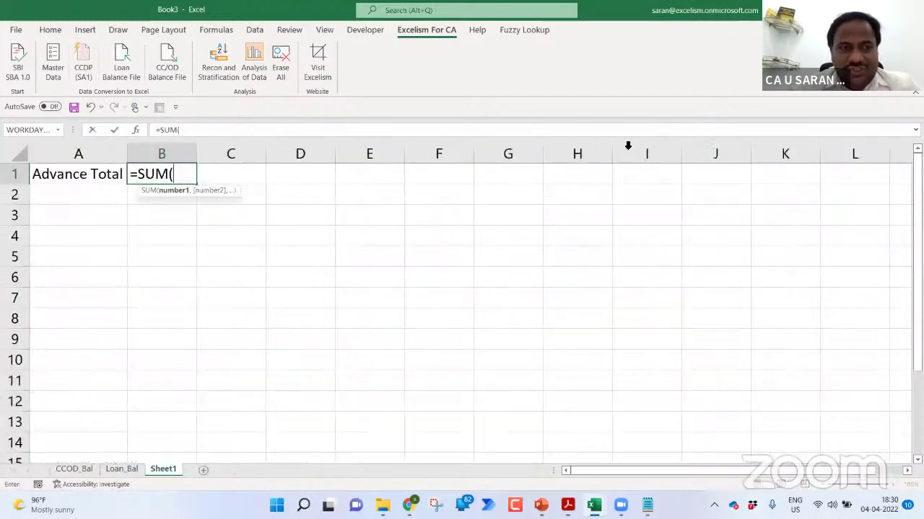
Sum CCOD_Bal column J into B1 in comma format without decimals
key("Left")
key("Down")
key("Down")
key("Down")
key("Down")
key("Down")
key("Down")
key("Down")
key("Down")
key("Down")
key("Down")
key("Down")
key("Down")
key("Down")
key("Down")
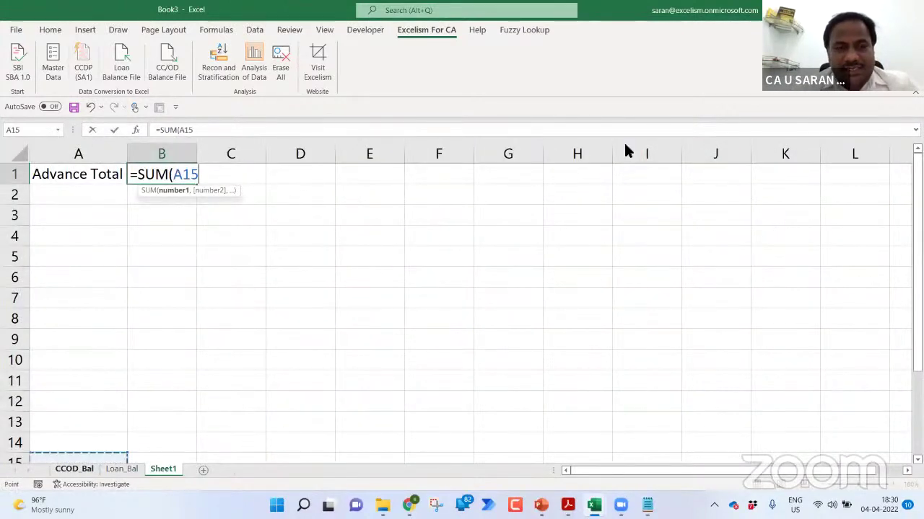
key("BackSpace")
key("BackSpace")
key("BackSpace")
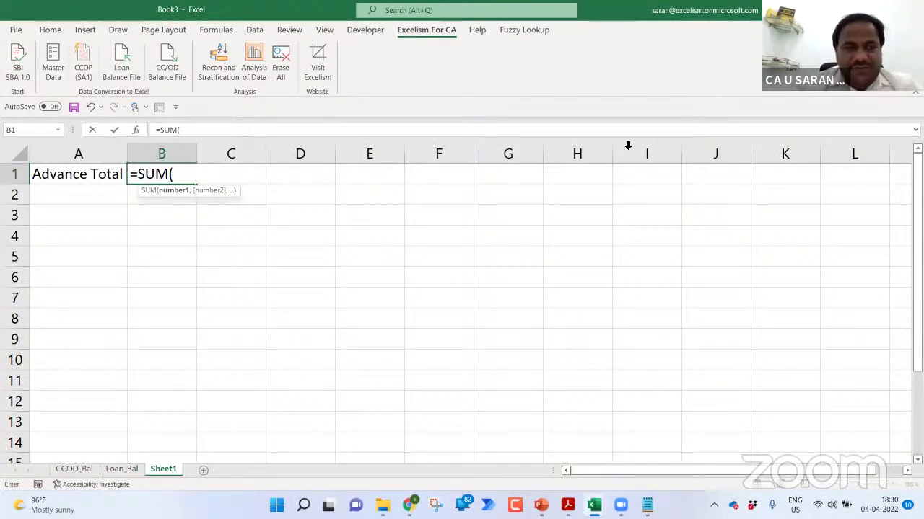
key("ctrl+Page_Up")
key("ctrl+Page_Up")
key("ctrl+space")
key("Return")
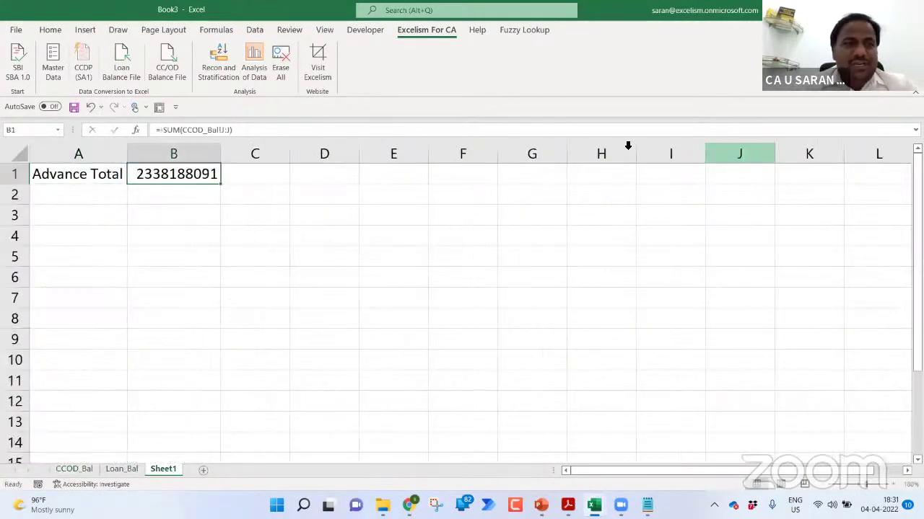
key("alt+h")
key("k")
Relabel cell A1 as 'CCOD Total'
key("alt+h")
key("9")
key("9")
key("Left")
type("CCOD Total")
key("Return")
Add a 'TL Total' row summing the Loan_Bal balances
type("A")
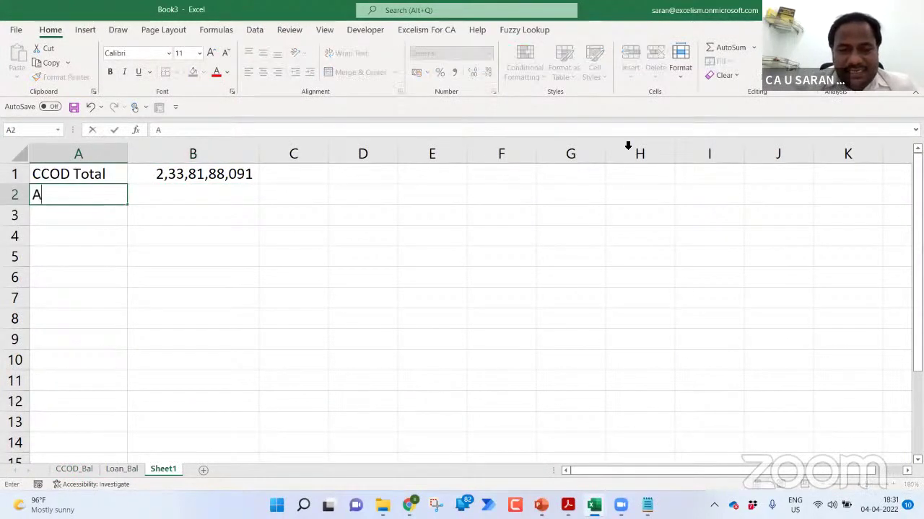
type("d")
key("BackSpace")
key("BackSpace")
type("TL Total")
key("Tab")
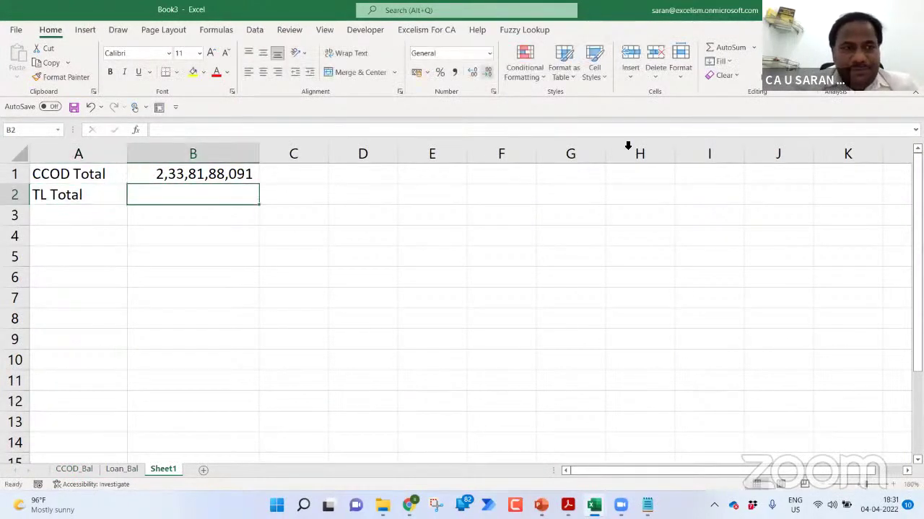
type("=SUM(")
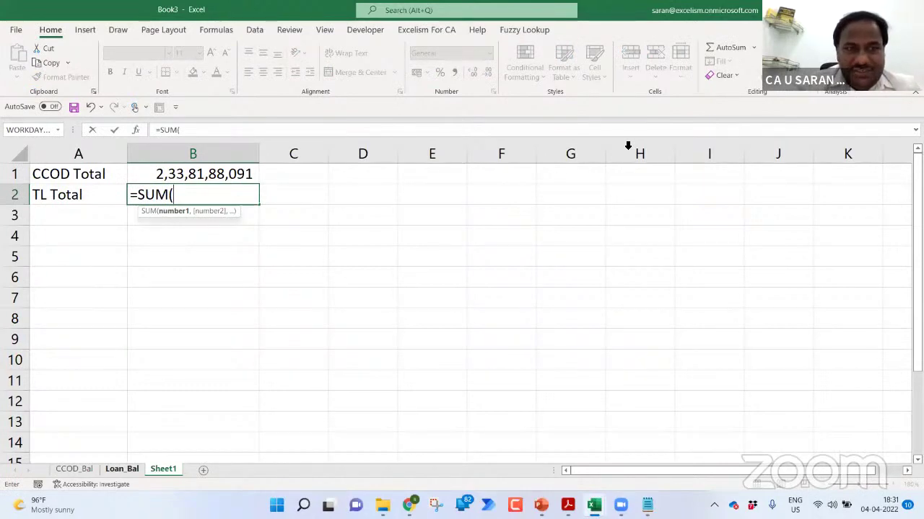
key("ctrl+Page_Up")
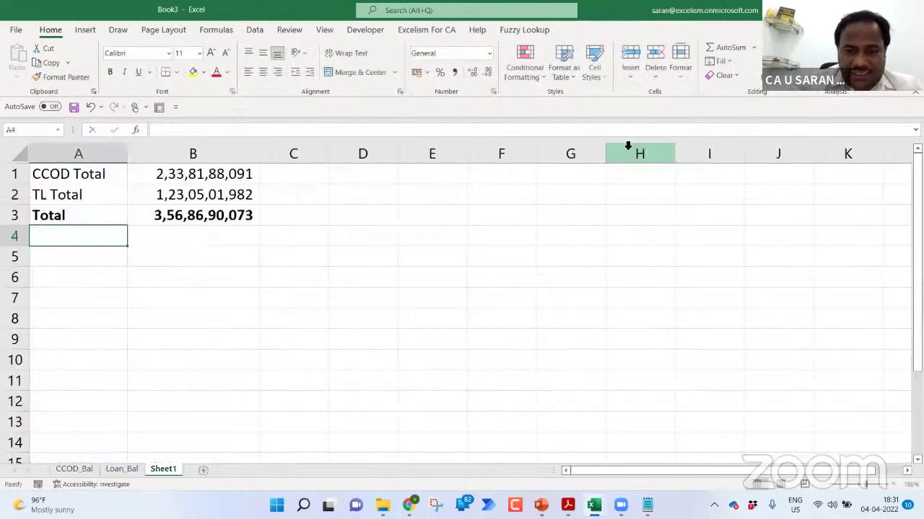
Add a '10% of above' row computing the Total in B3 times 10%
type("10% of above")
key("Tab")
type("=")
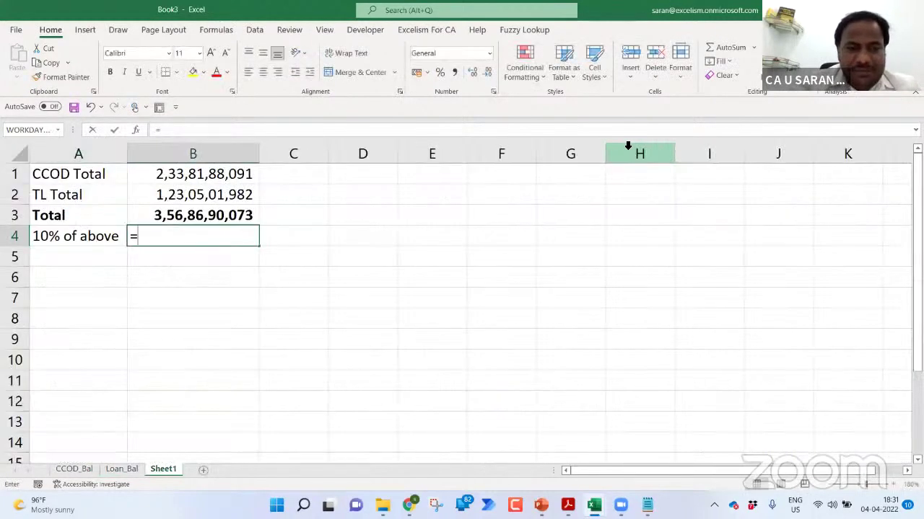
key("Up")
type("*10%")
key("Return")
Add a 'Limit' row of 100000000, formatted like the 10% figure via Paste Special formats
key("Left")
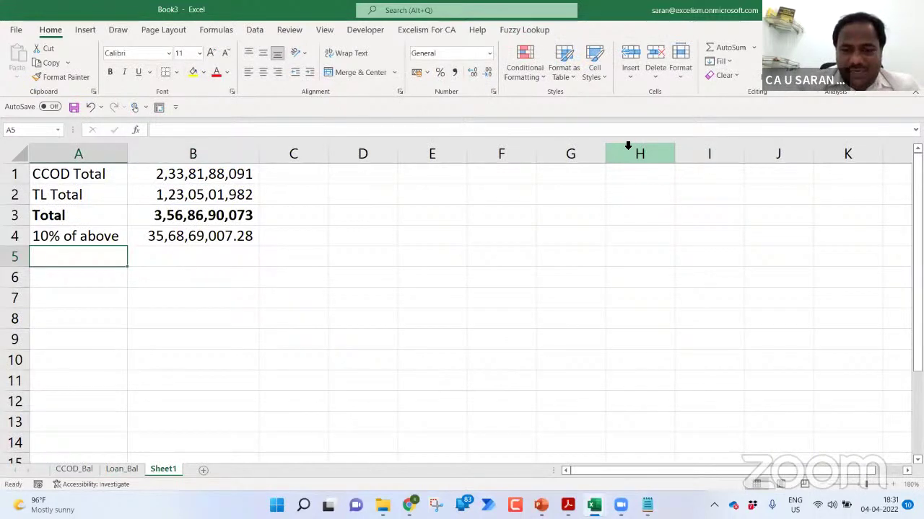
type("Limit")
key("Tab")
type("10")
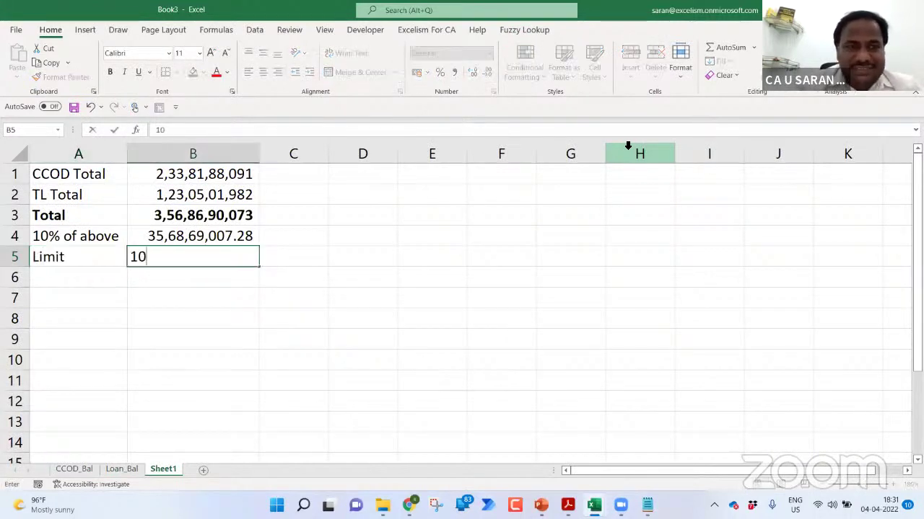
type("0000000")
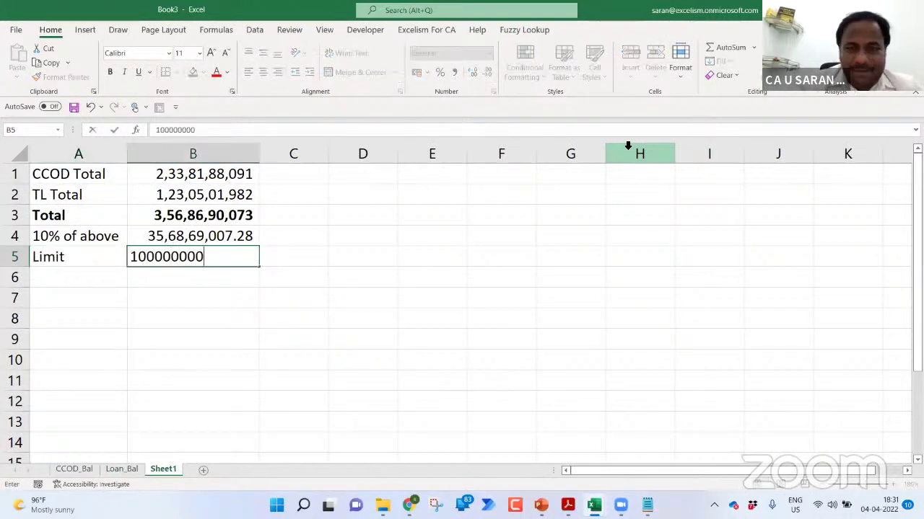
key("Return")
key("Up")
key("Up")
key("Right")
key("ctrl+c")
key("Down")
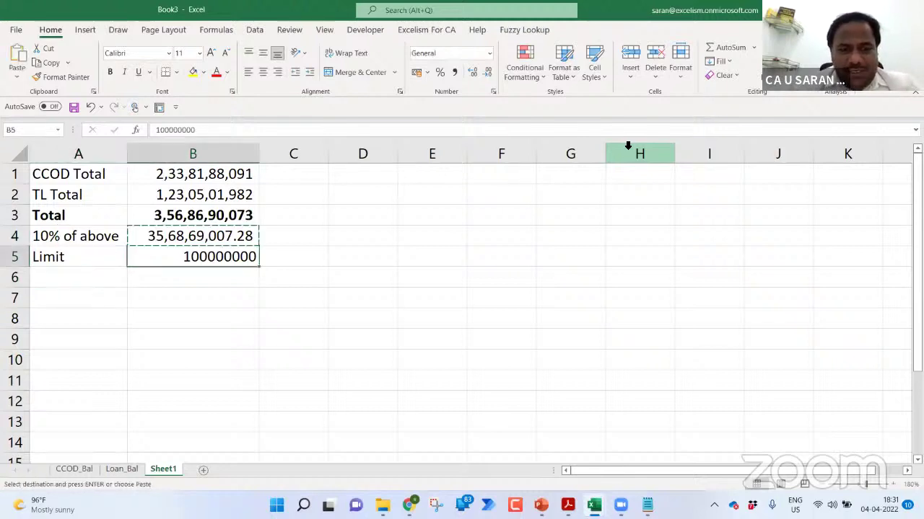
key("ctrl+alt+v")
key("t")
key("Return")
key("Return")
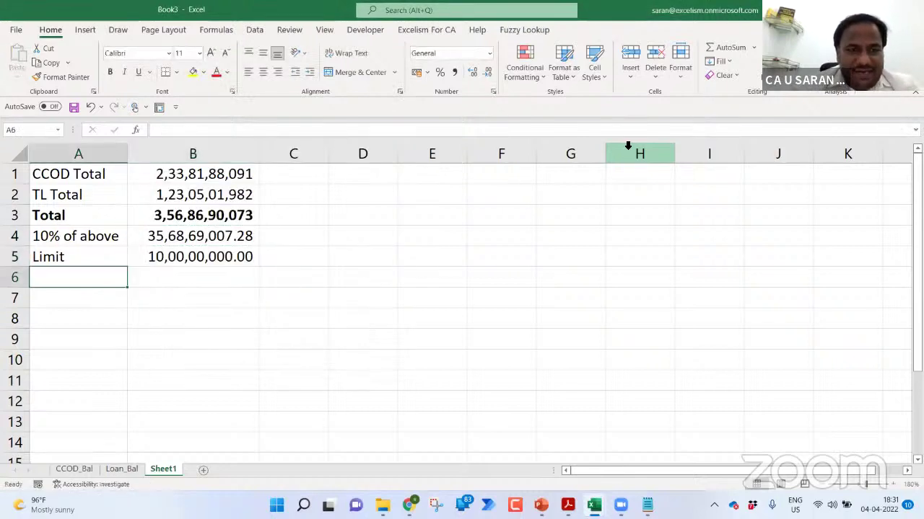
Add a 'Large Adv Limi' row with =MIN of the 10% figure and the Limit
key("Down")
type("Large Adv Limi")
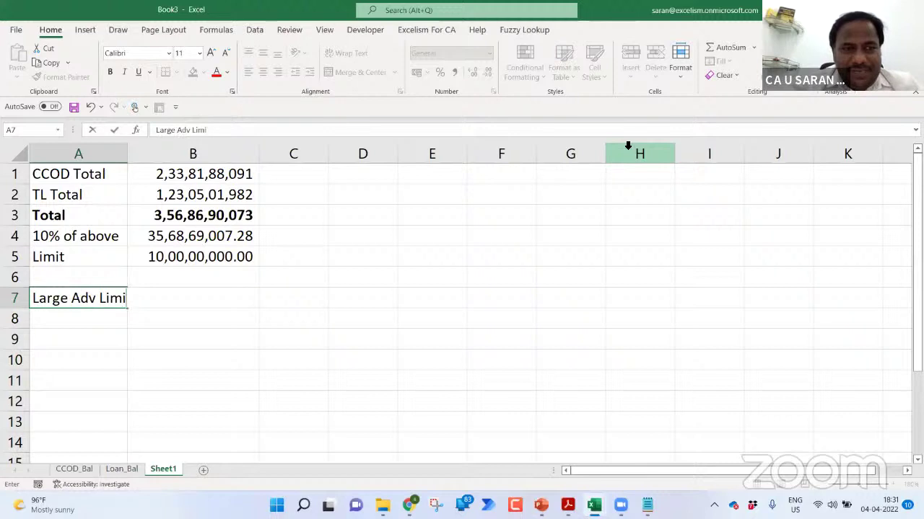
key("Tab")
type("=min")
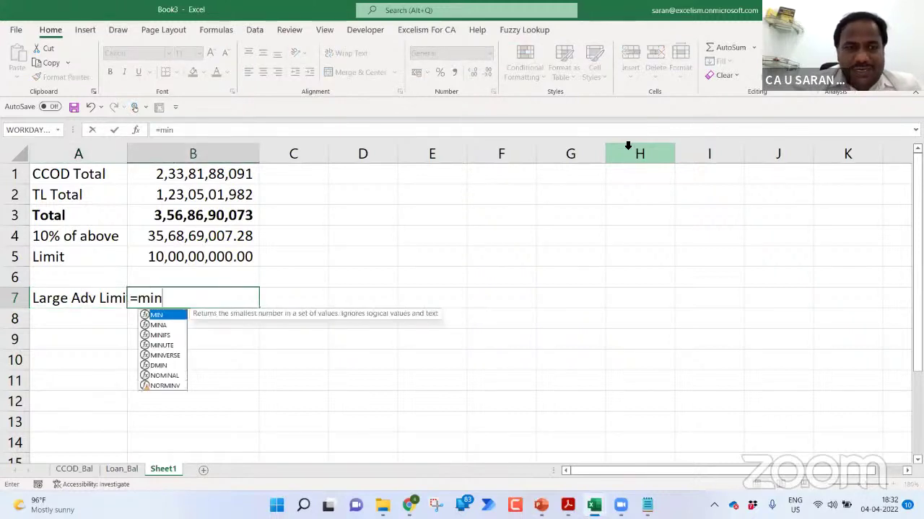
key("Tab")
key("Up")
key("Up")
key("shift+Up")
key("Return")
key("Up")
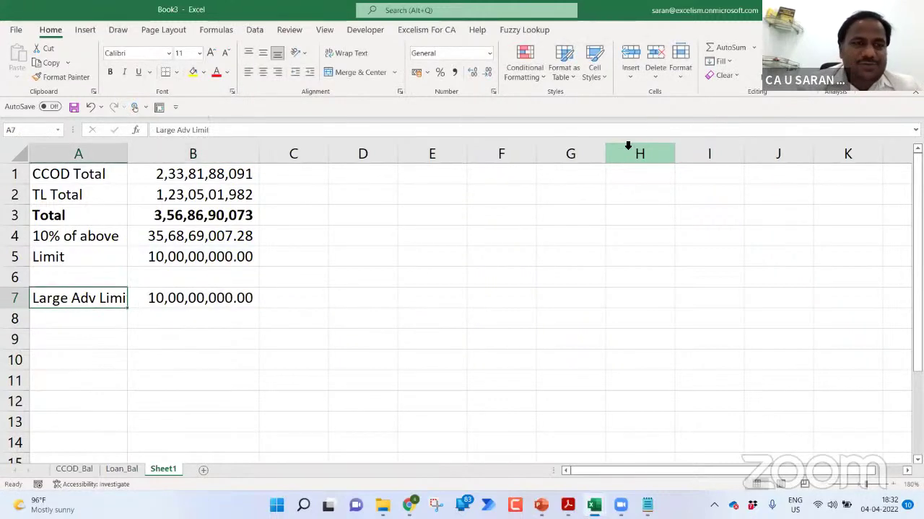
key("Right")
Remove decimals from the Total through Large Adv Limit figures, then go to CCOD_Bal
key("shift+Up")
key("shift+Up")
key("shift+Up")
key("shift+Up")
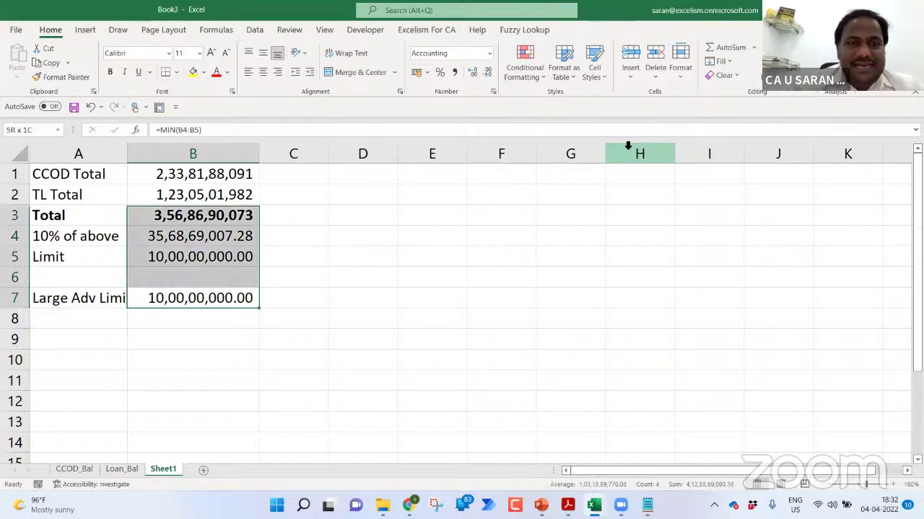
left_click(488, 74)
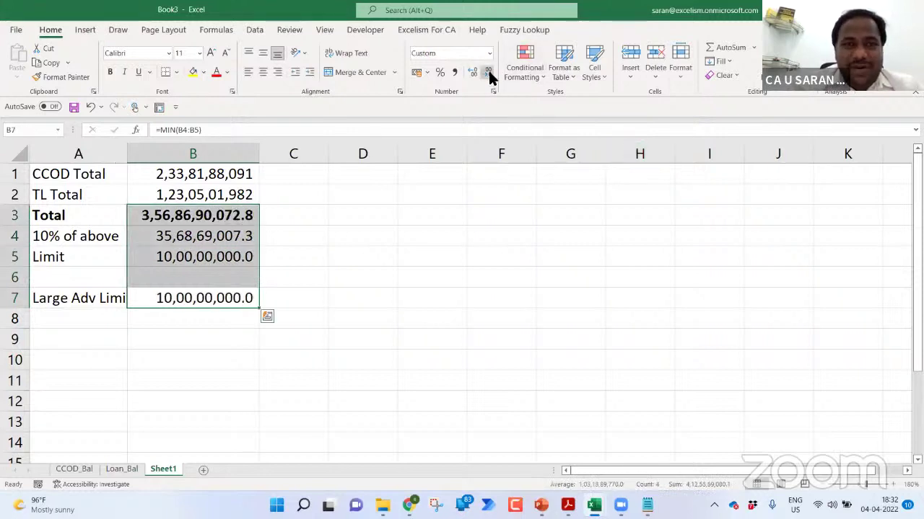
left_click(488, 74)
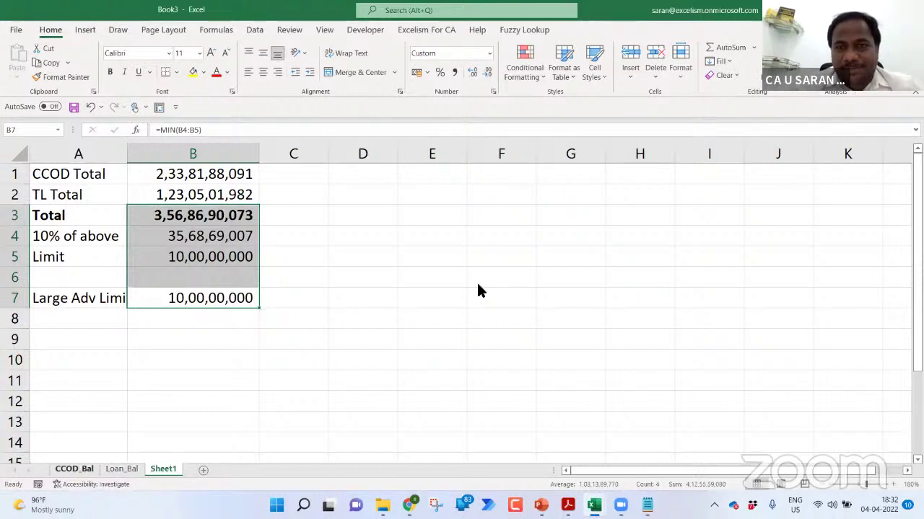
key("ctrl+Page_Up")
key("ctrl+Page_Up")
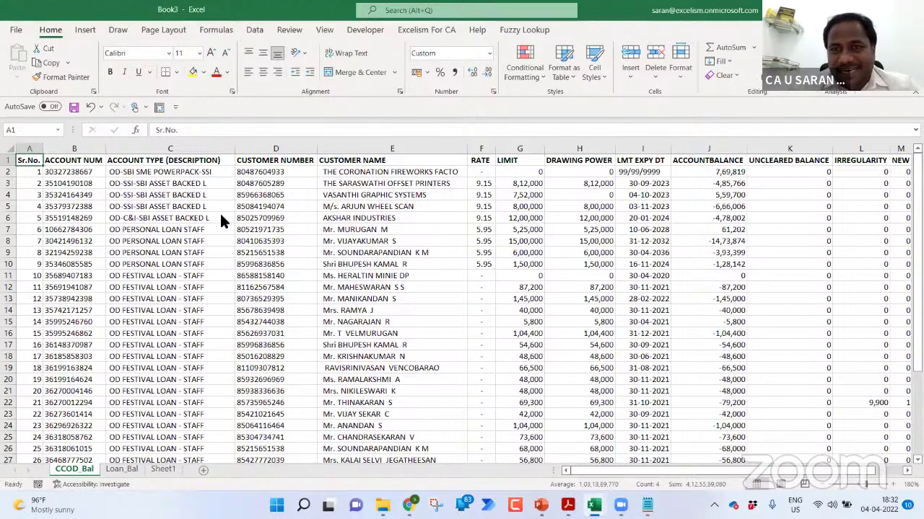
Filter CCOD_Bal on ACCOUNTBALANCE and paste the header and lone account into summary cell A10
key("ctrl+shift+l")
key("Right")
key("alt+Down")
key("Return")
key("ctrl+Home")
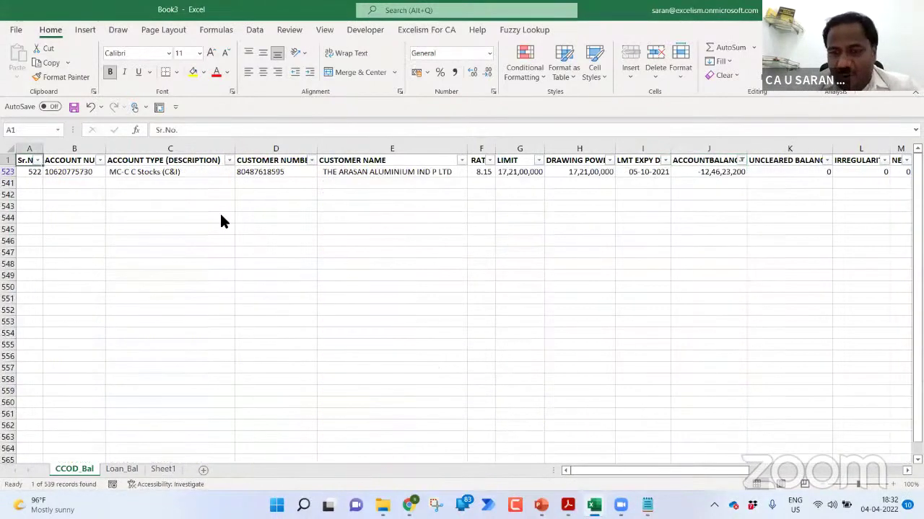
key("ctrl+shift+End")
key("ctrl+c")
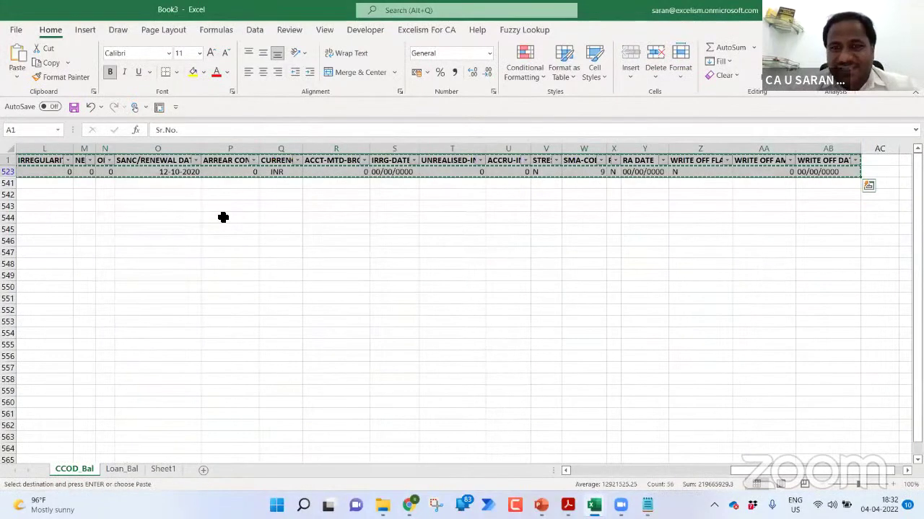
left_click(163, 469)
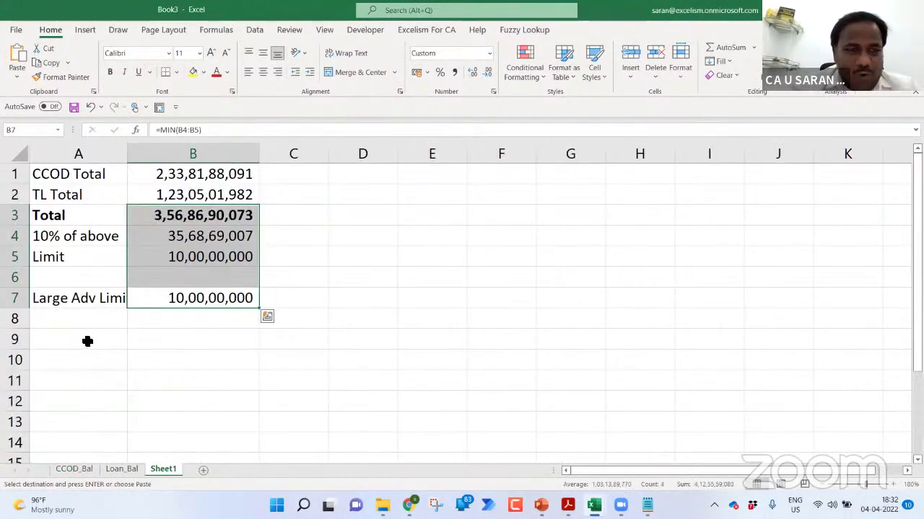
left_click(90, 342)
key("Return")
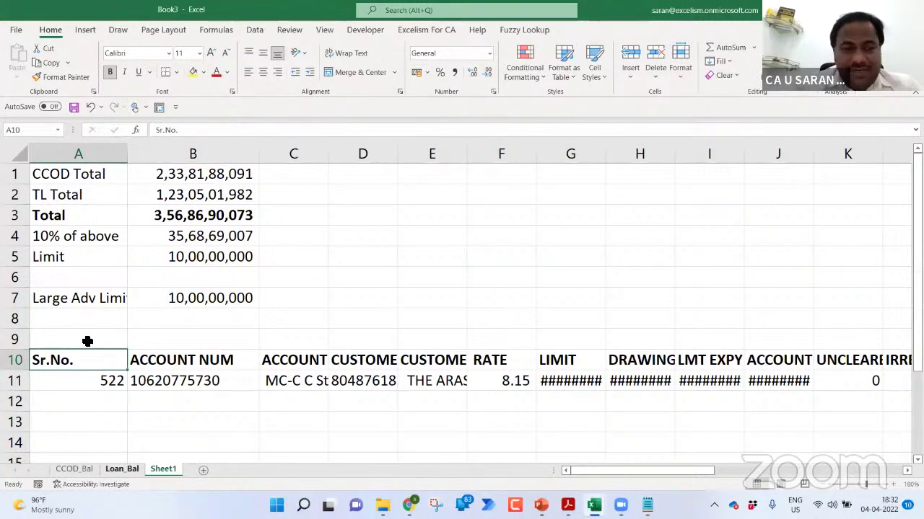
Rename the summary sheet to 'Annexure-1', then move to Loan_Bal
key("ctrl+Page_Up")
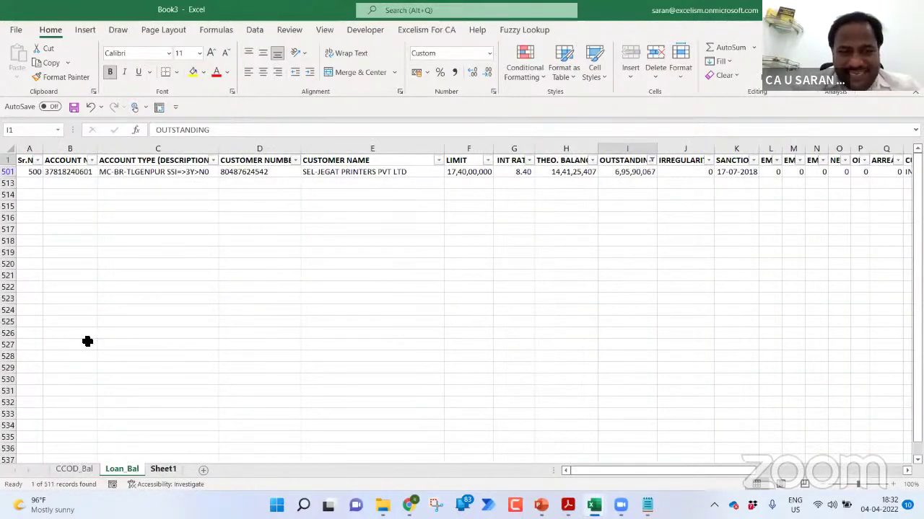
key("ctrl+Page_Down")
key("alt+h")
type("orAnnexure-1")
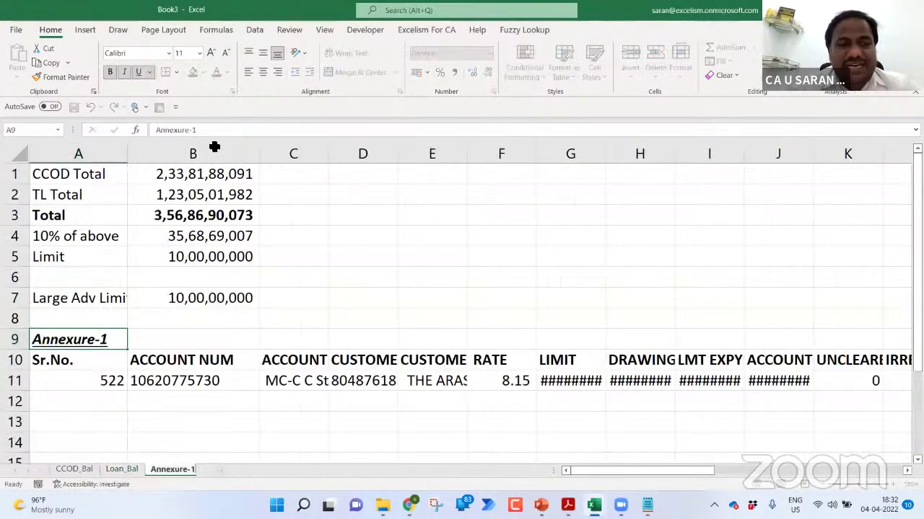
key("Return")
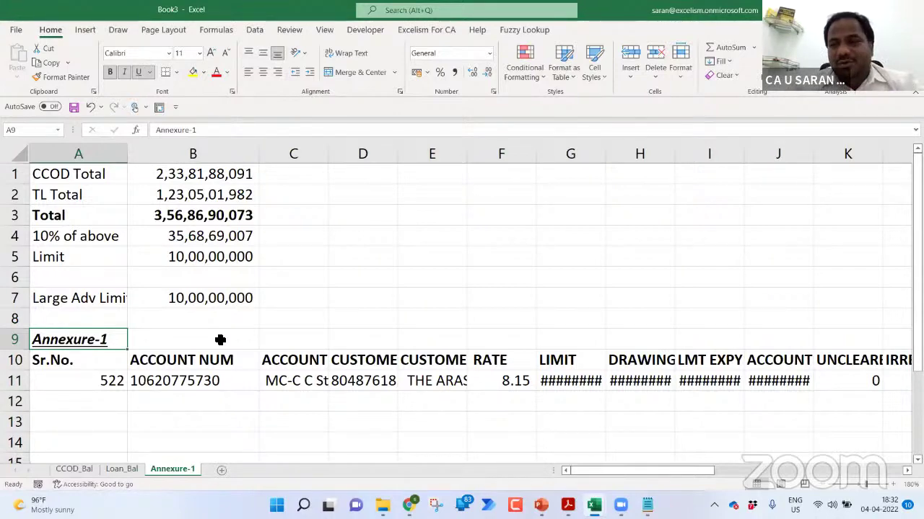
key("ctrl+Page_Up")
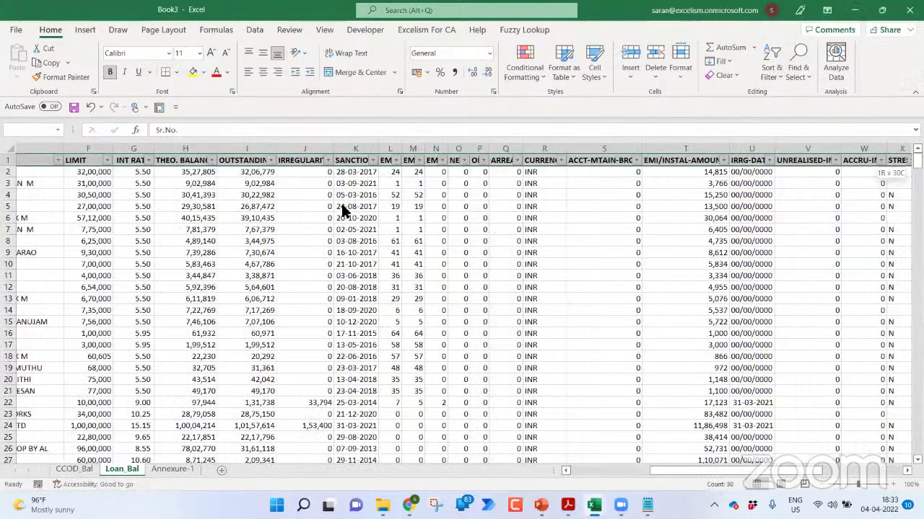
key("ctrl+shift+Down")
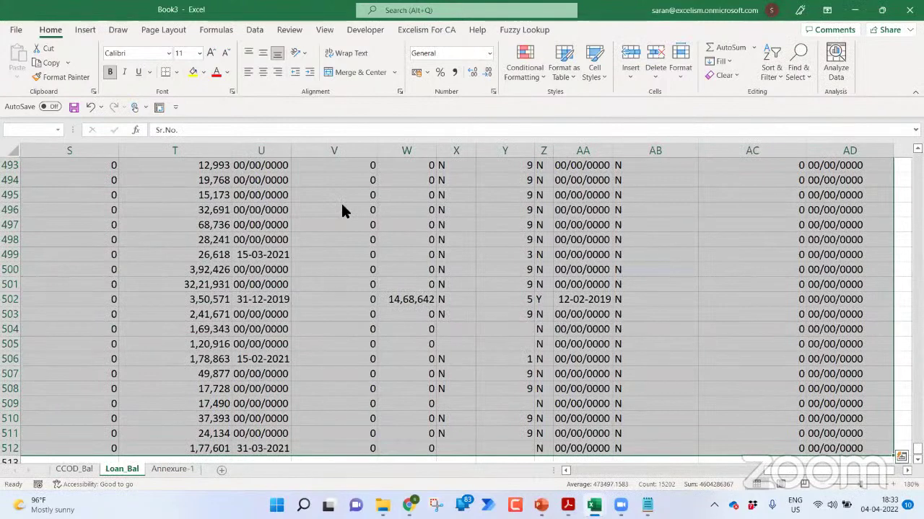
key("alt+n")
key("v")
key("Return")
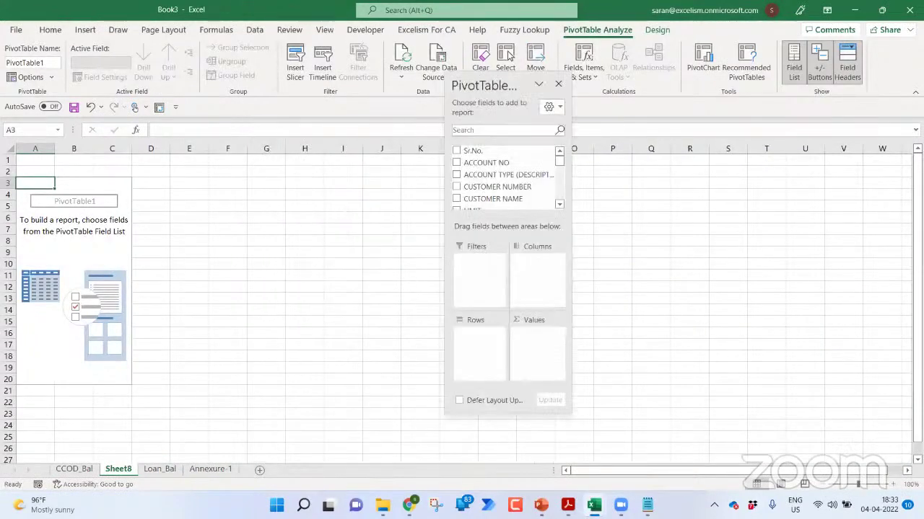
scroll(779, 353, "up", 2)
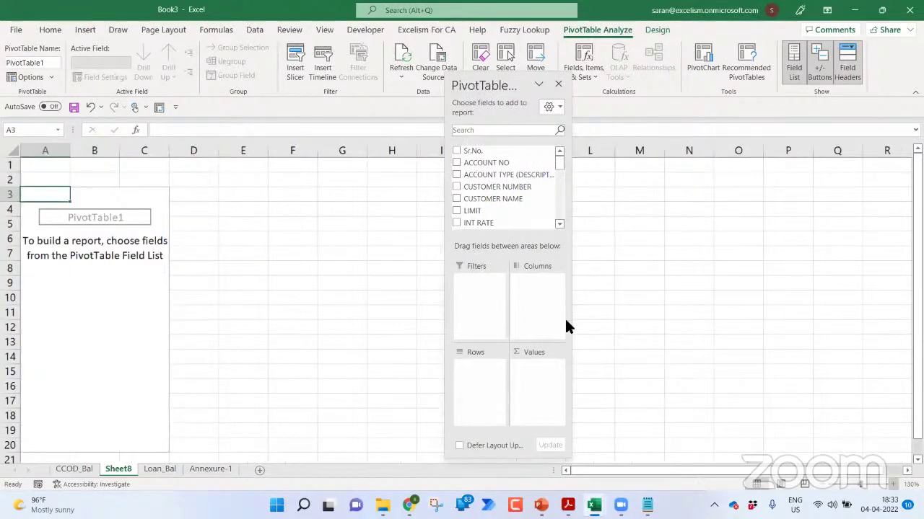
scroll(567, 324, "up", 2)
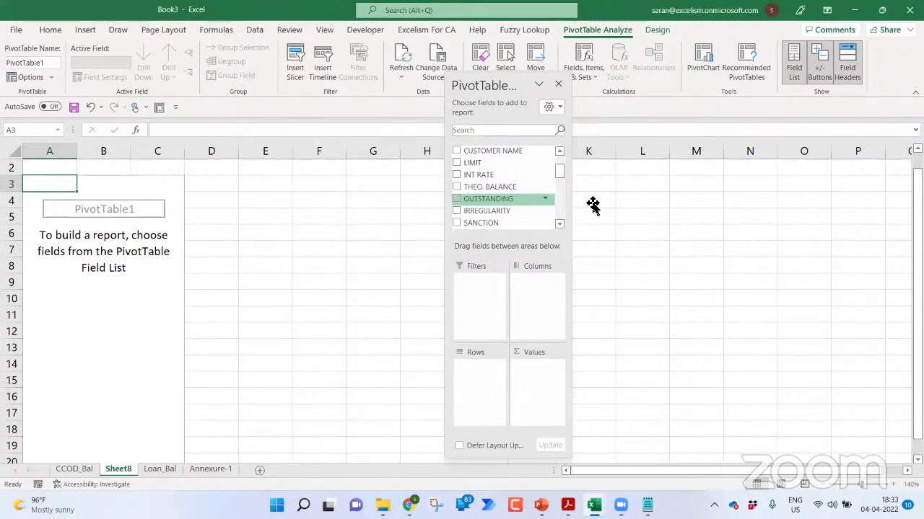
left_click_drag(592, 193, 592, 192)
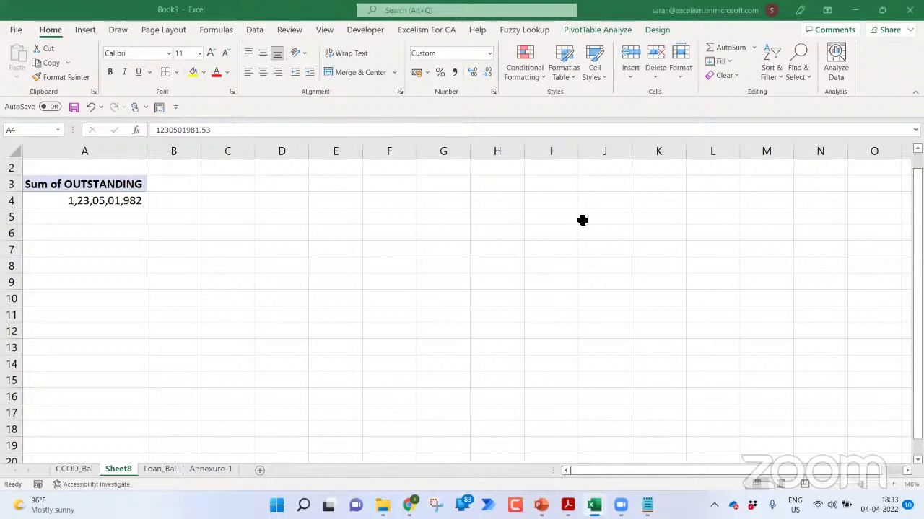
key("super+a")
key("Escape")
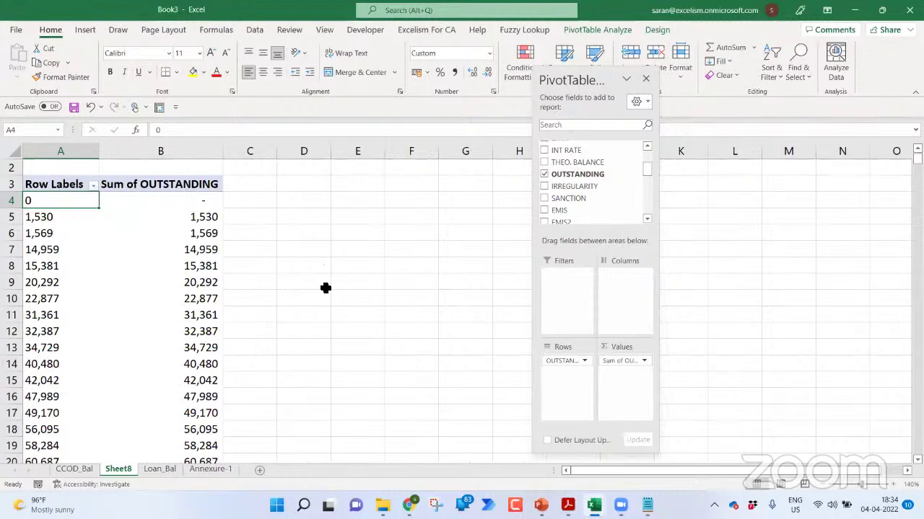
key("Down")
key("Down")
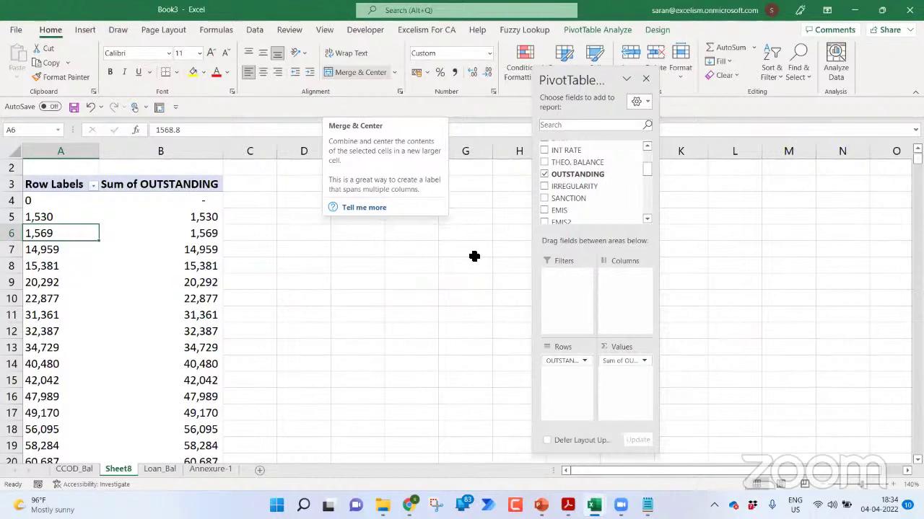
left_click(806, 295)
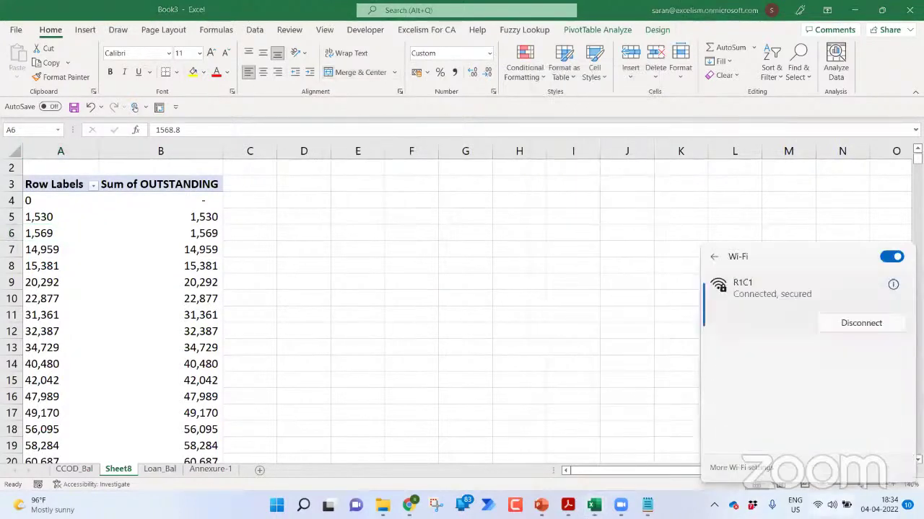
left_click(772, 353)
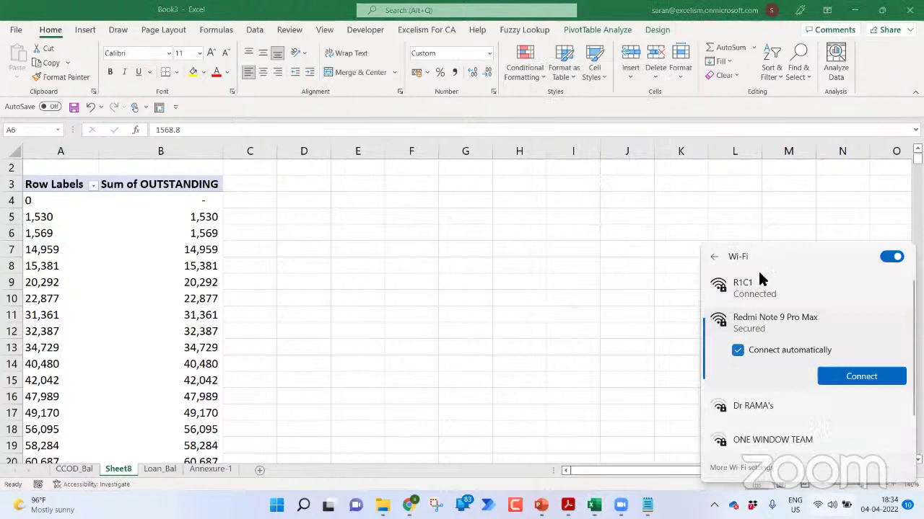
key("Return")
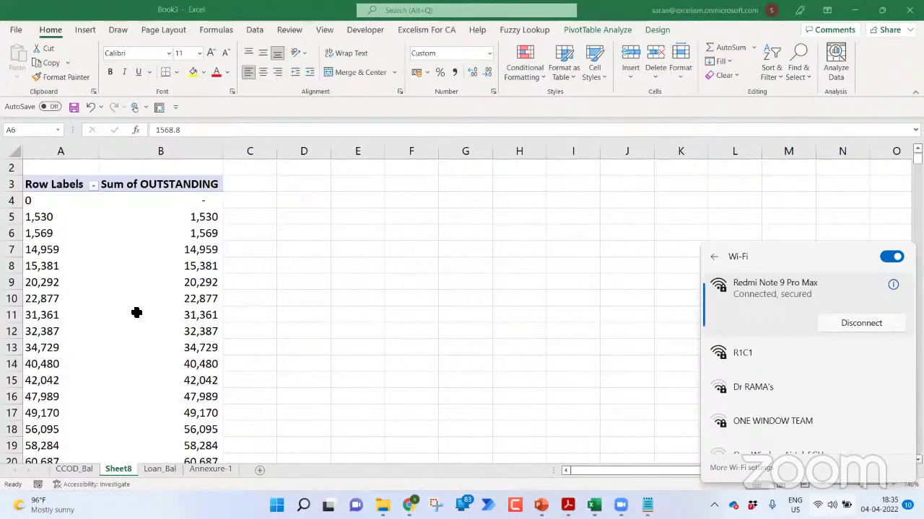
key("ctrl+z")
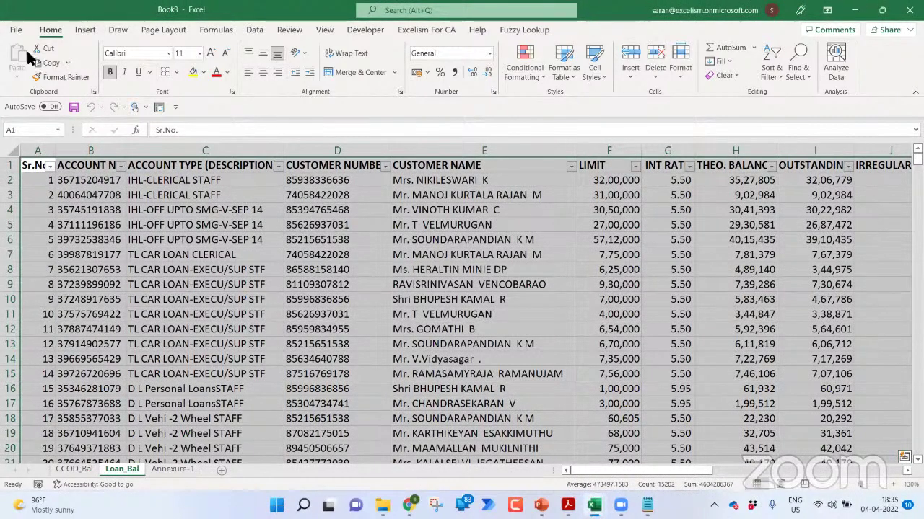
Build a new Loan_Bal PivotTable on Sheet9 with OUTSTANDING summed in Values
left_click(461, 254)
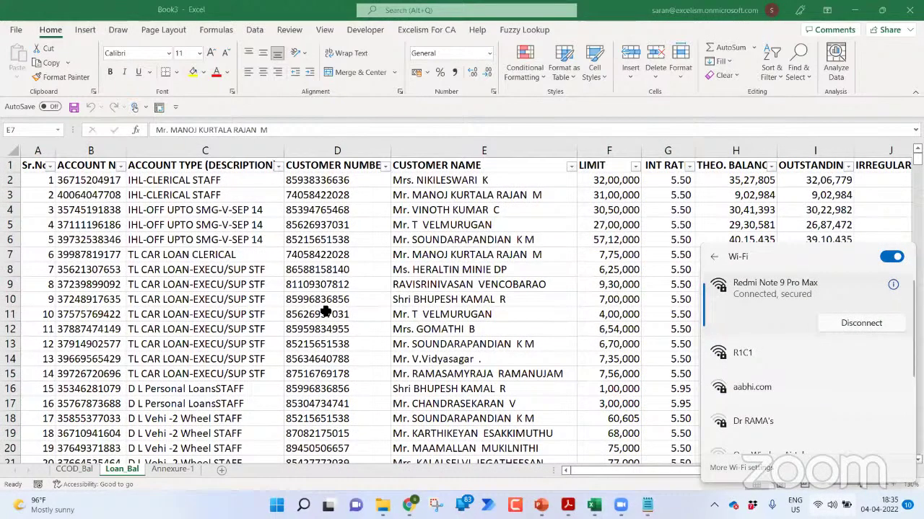
key("ctrl+Page_Down")
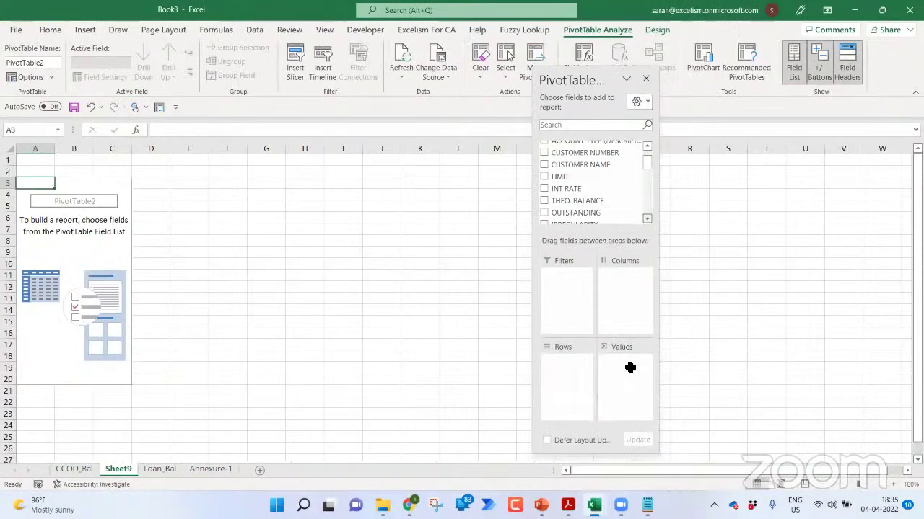
left_click_drag(630, 367, 629, 331)
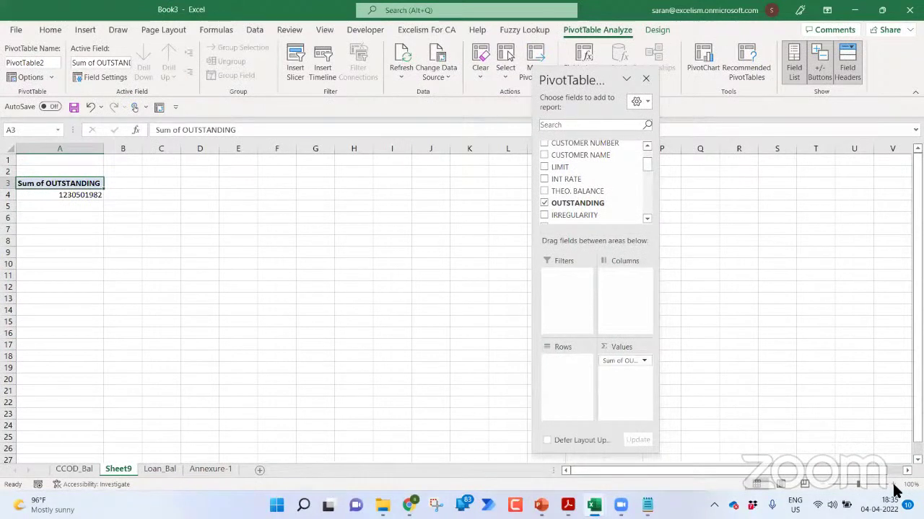
Format the pivot's total value with Comma Style and no decimal places
key("Down")
left_click(50, 30)
scroll(481, 76, "up", 5)
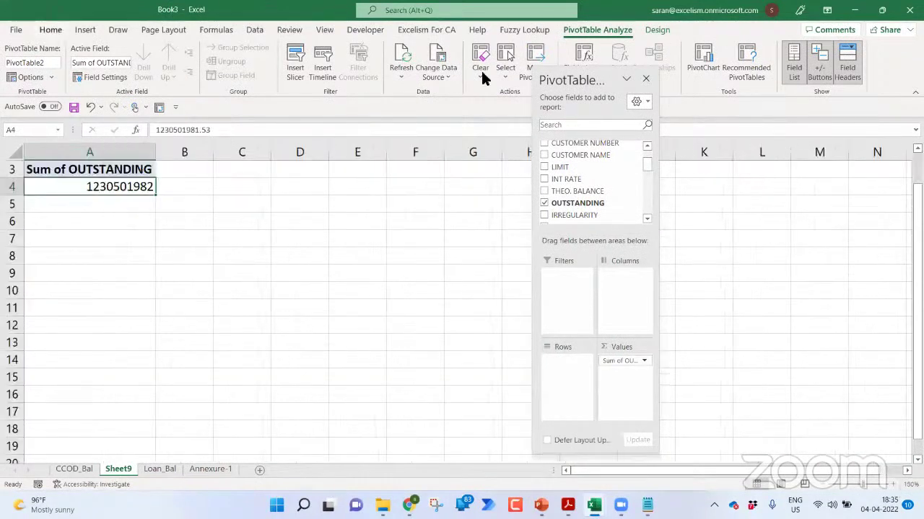
left_click(474, 72)
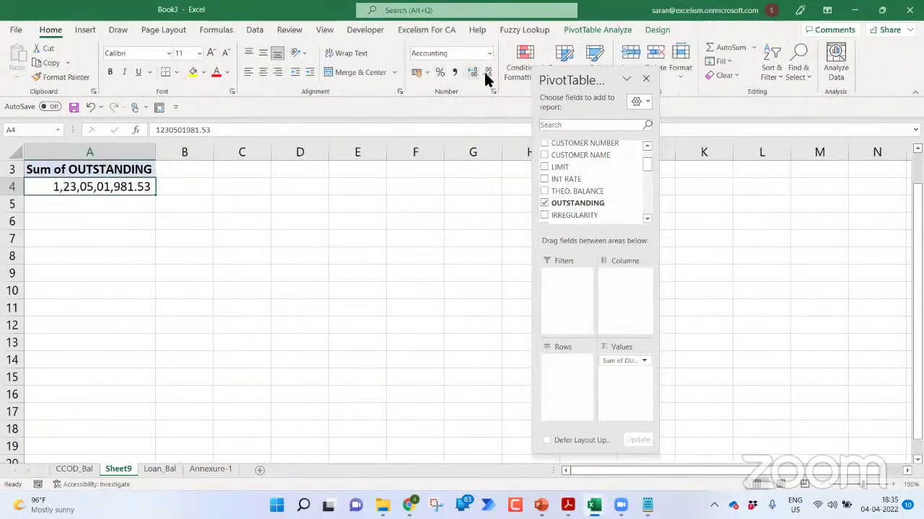
double_click(487, 73)
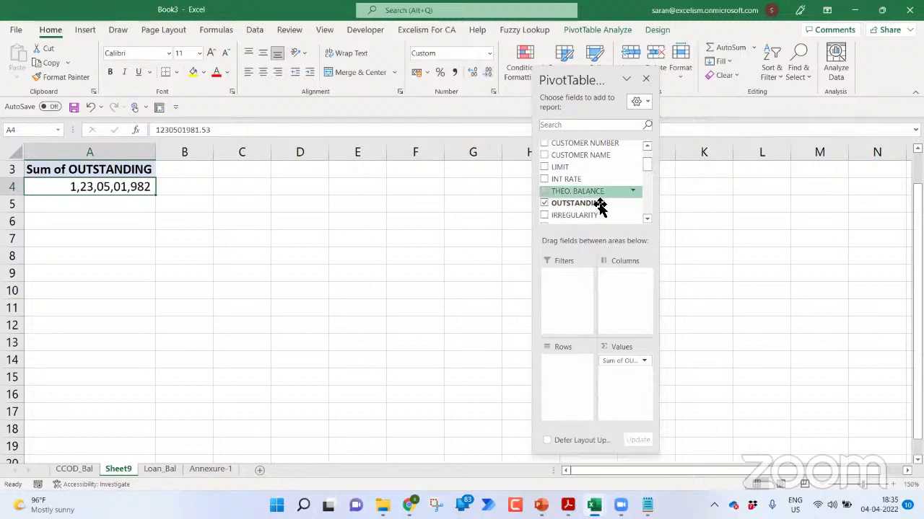
Add OUTSTANDING as the row field, grouped into 10000000-wide bands starting at 0
left_click_drag(599, 206, 573, 367)
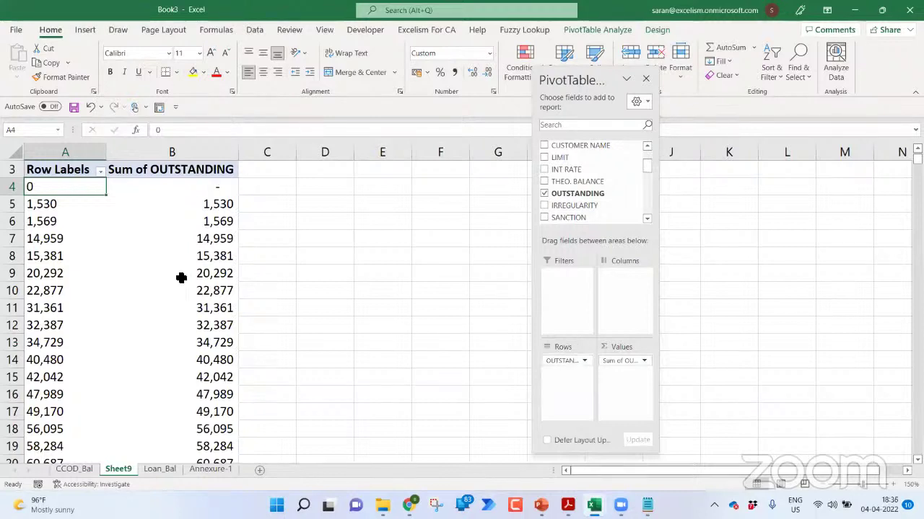
right_click(63, 241)
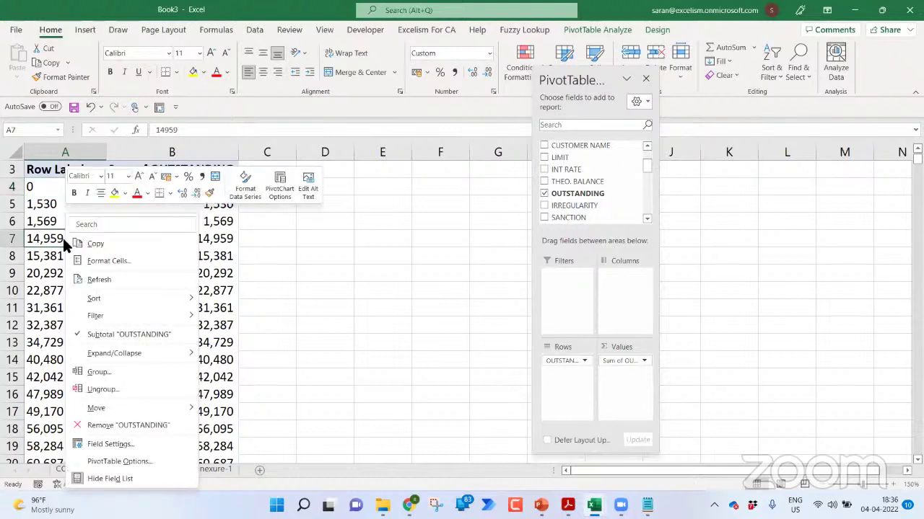
left_click(122, 372)
left_click_drag(110, 329, 282, 189)
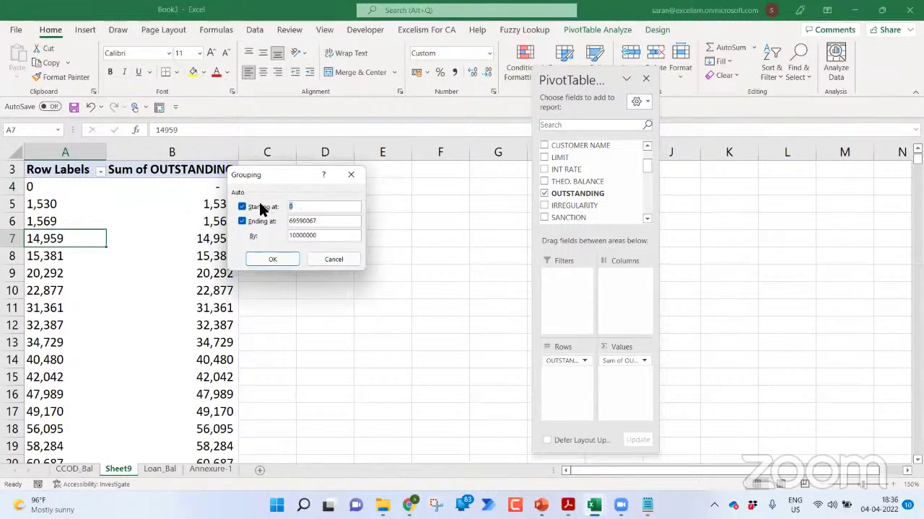
left_click(295, 207)
key("BackSpace")
type("0")
left_click(277, 263)
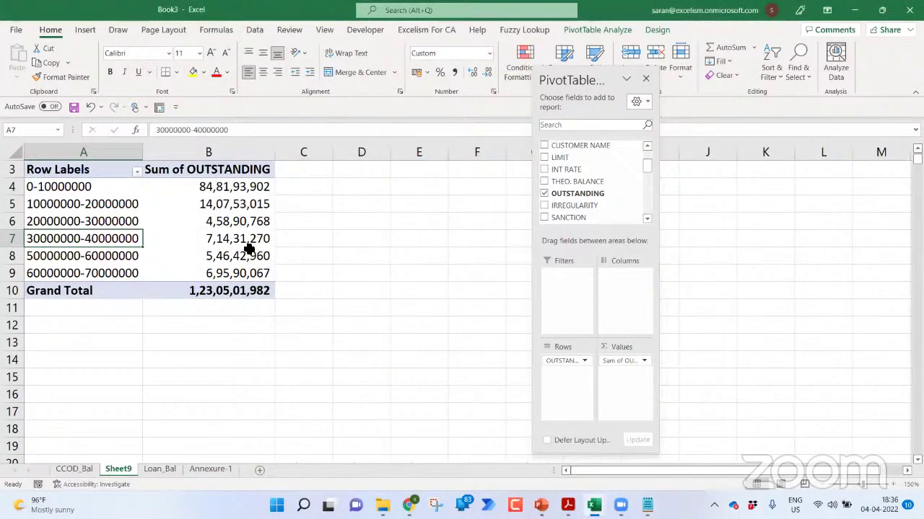
Drag OUTSTANDING into Values three more times, adding three count columns beside the band sums
left_click(234, 294)
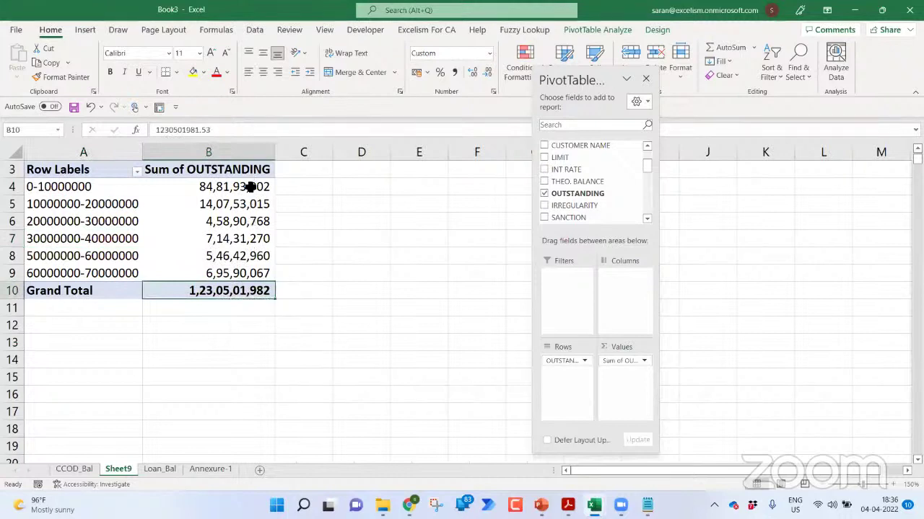
left_click_drag(249, 187, 249, 269)
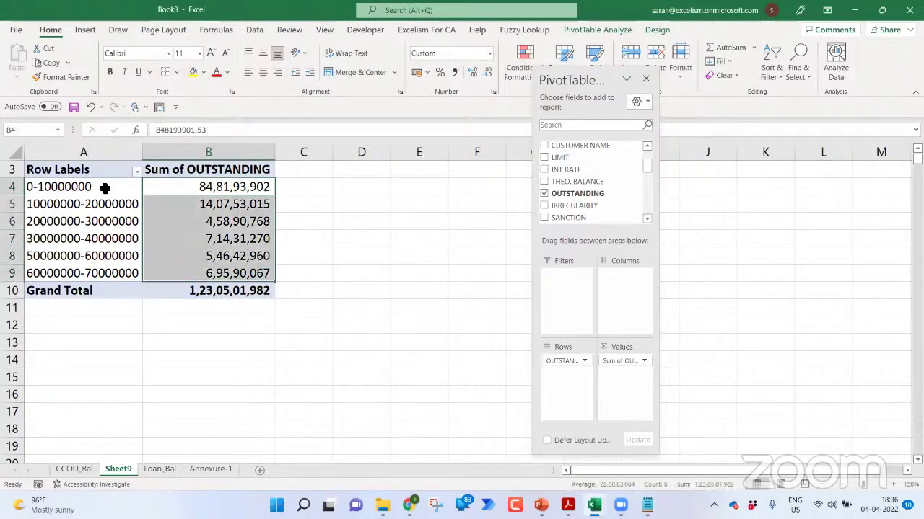
left_click(193, 184)
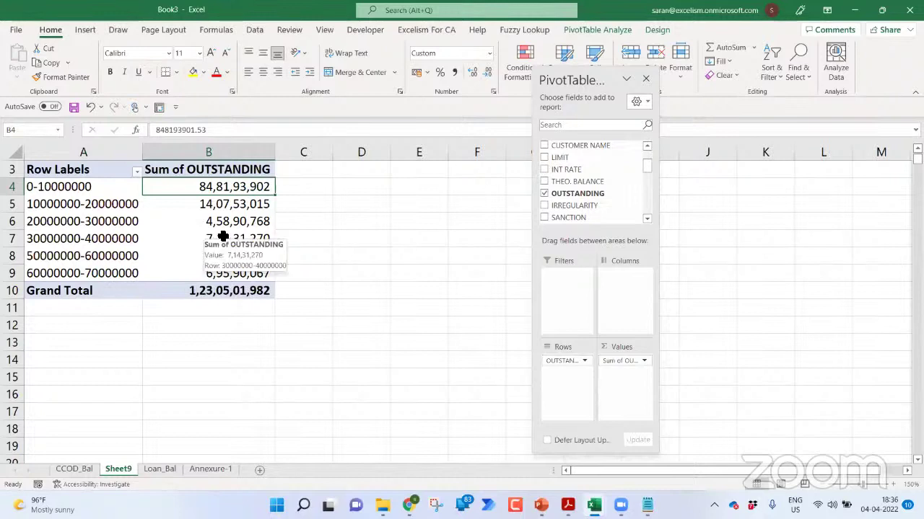
left_click_drag(610, 198, 622, 361)
left_click_drag(606, 199, 643, 390)
left_click_drag(611, 193, 629, 390)
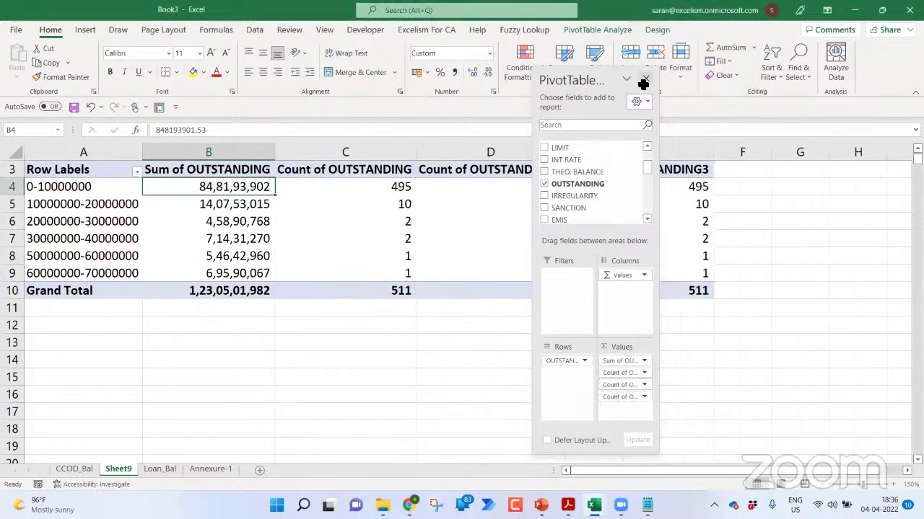
key("Up")
key("Up")
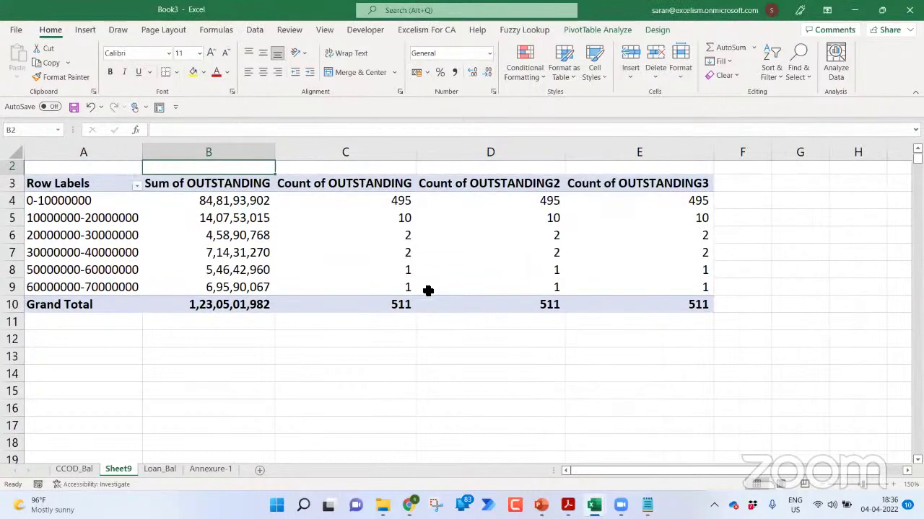
Title the first value column 'Sum' and summarise the second value column as a sum
scroll(428, 290, "up", 1)
key("Down")
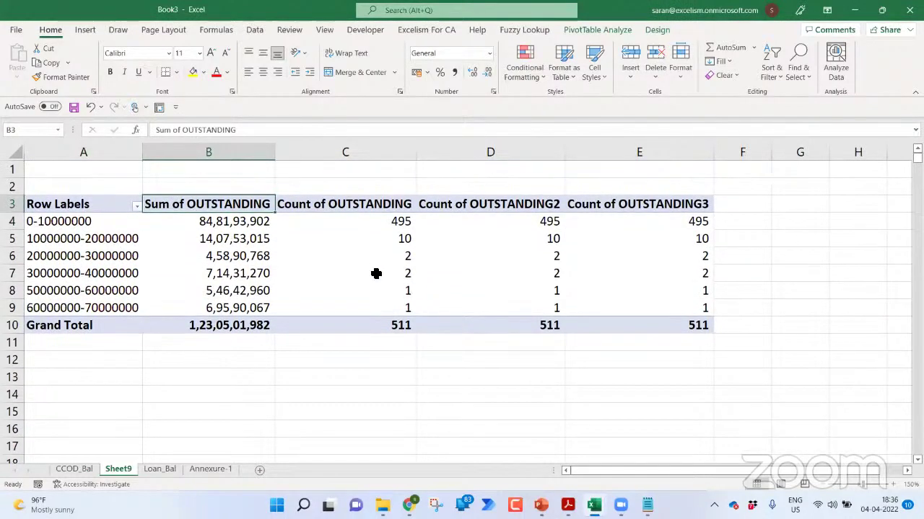
type("Sum")
key("Tab")
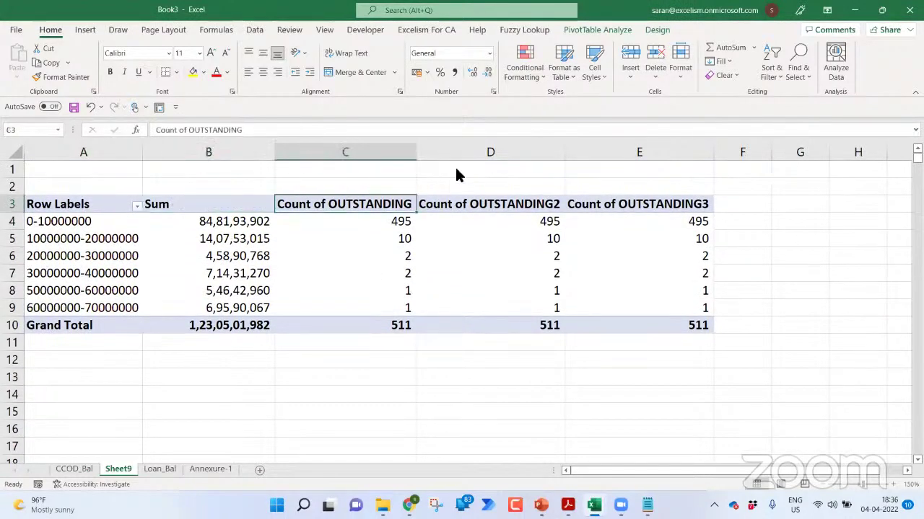
right_click(379, 274)
mouse_move(519, 181)
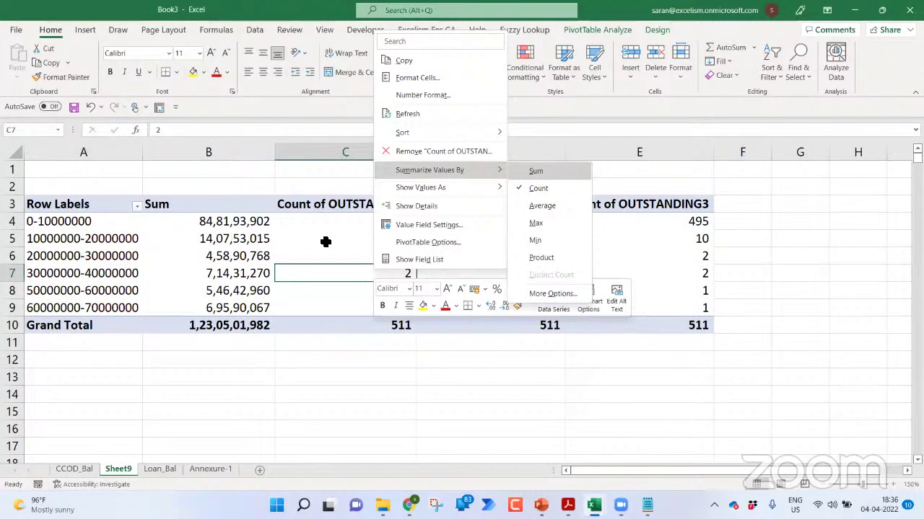
left_click(537, 169)
Show the second sum column as % of Grand Total and title it 'Sum %'
left_click(326, 243)
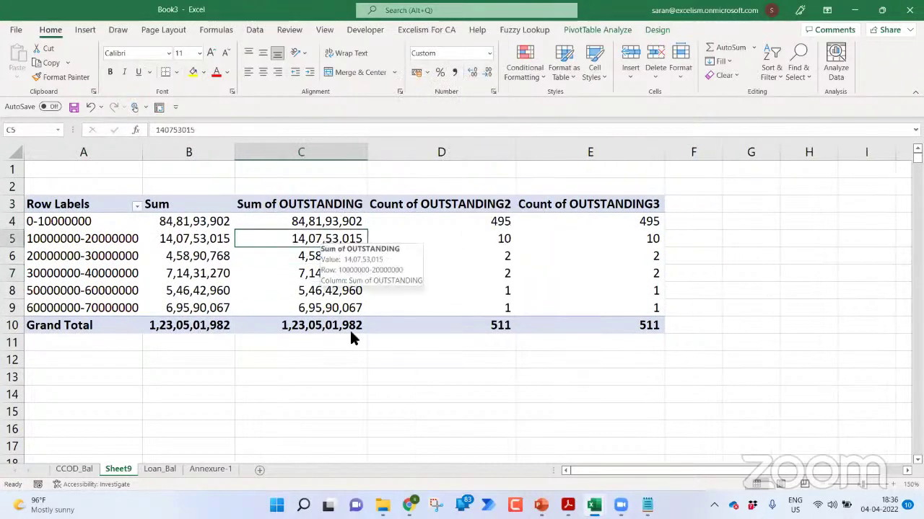
right_click(300, 239)
mouse_move(368, 392)
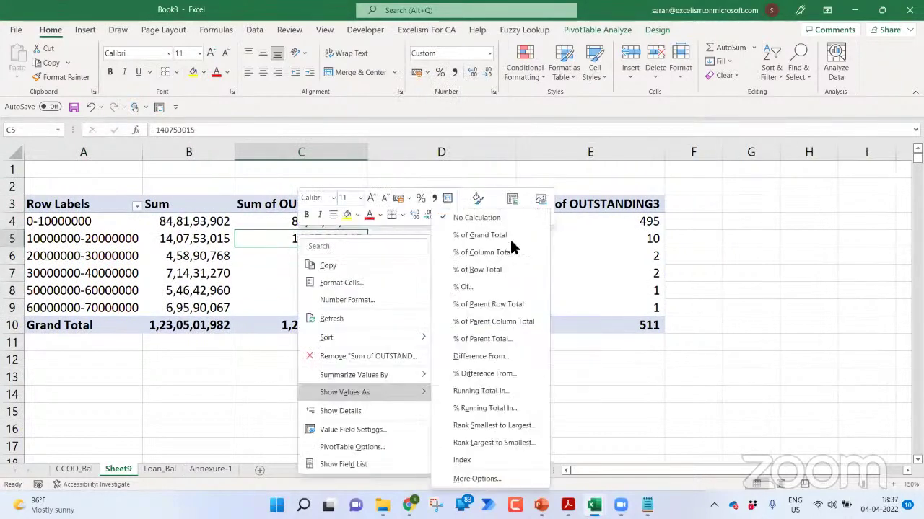
left_click(486, 242)
left_click(342, 209)
type("S")
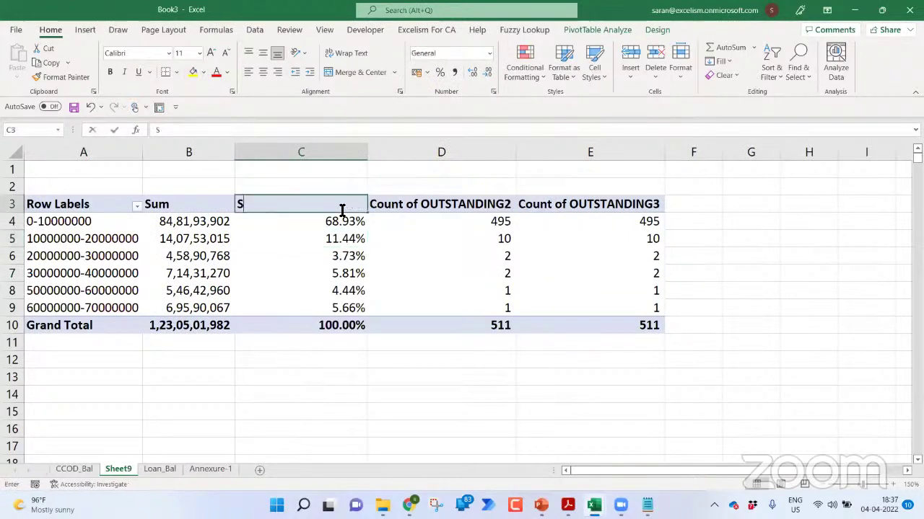
type("um %")
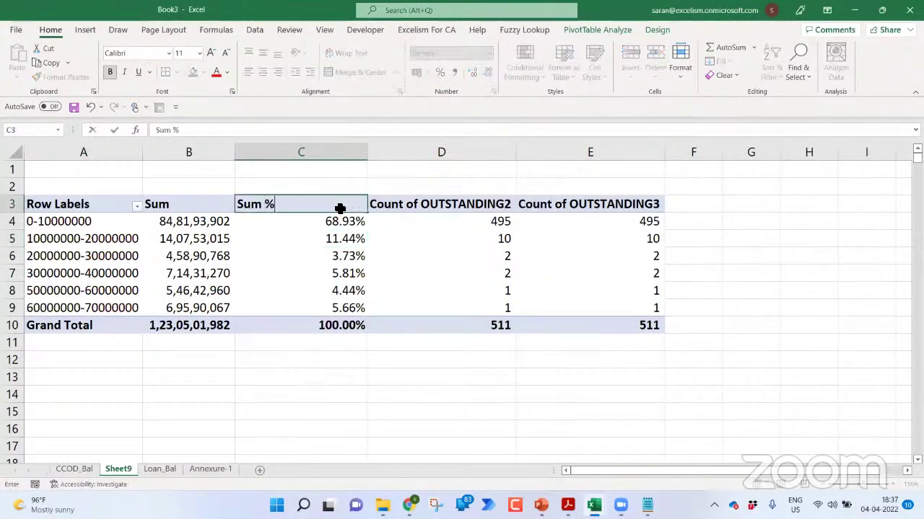
key("Tab")
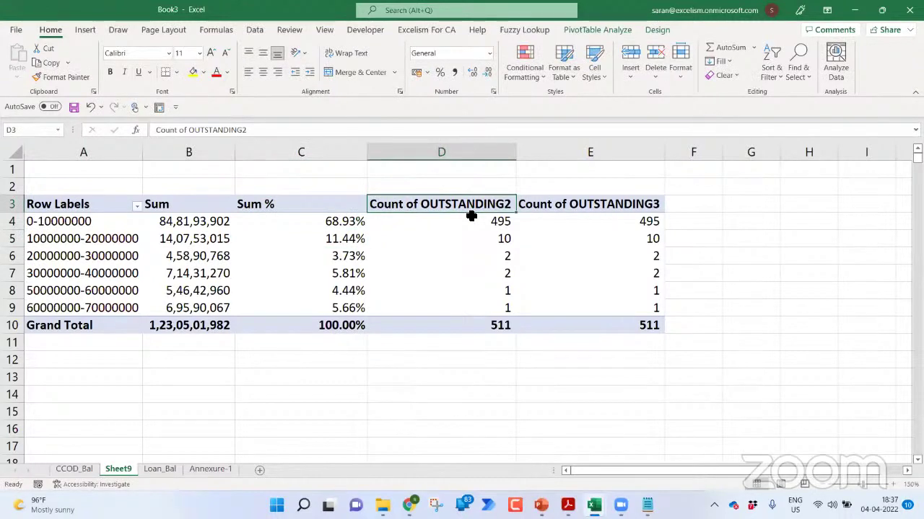
Title the third column 'Count' and show the last column as % of Grand Total, titled 'Count %'
type("Count")
left_click(568, 254)
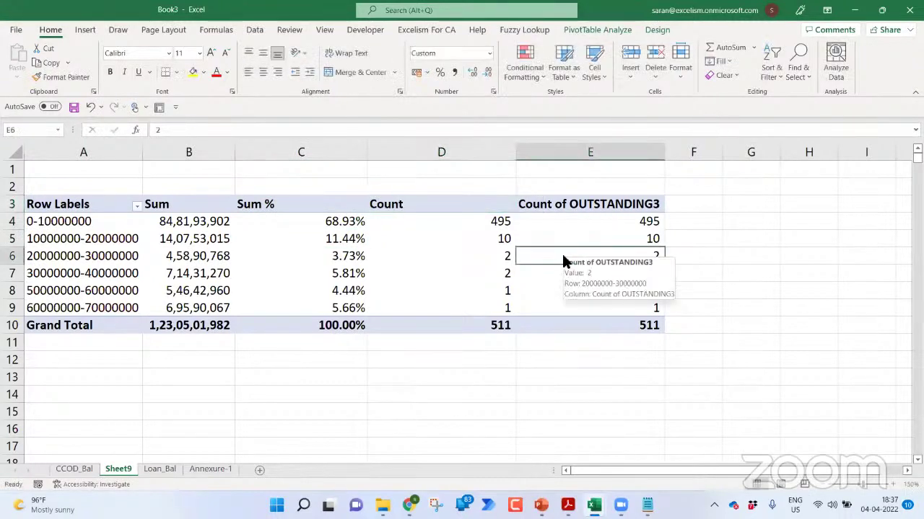
right_click(565, 260)
mouse_move(650, 174)
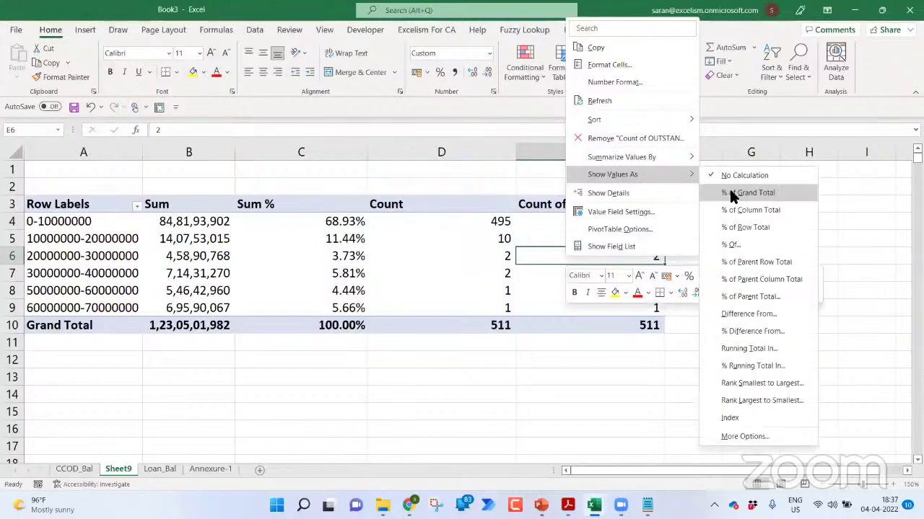
left_click(732, 194)
left_click(459, 203)
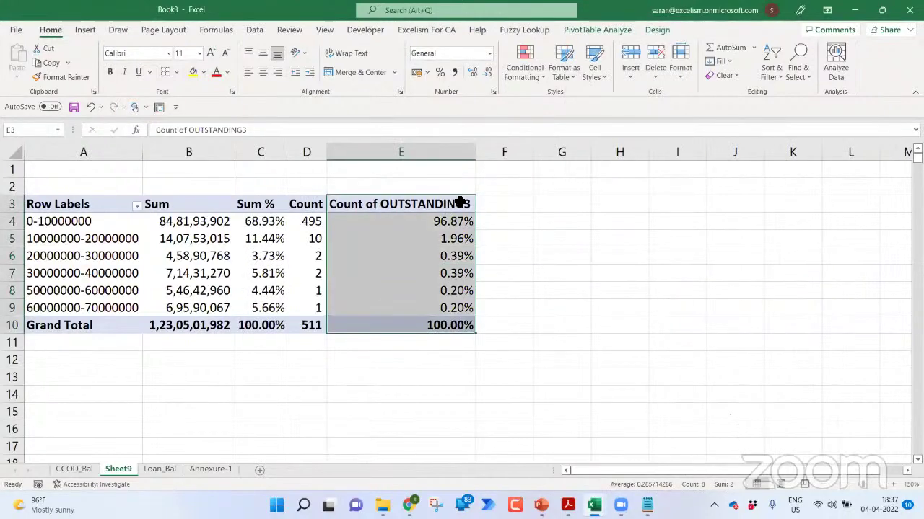
left_click(428, 203)
type("Count %")
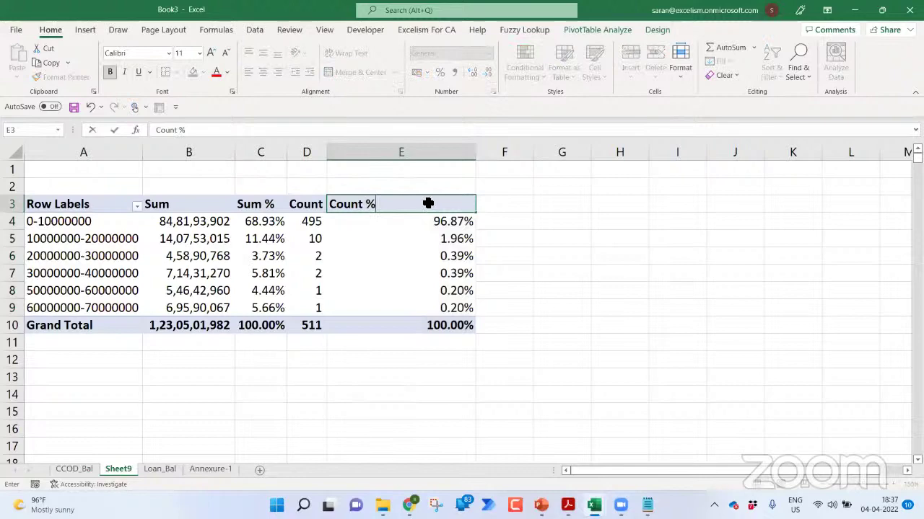
key("Return")
Check the Sum % and count figures for the upper bands
key("ctrl+a")
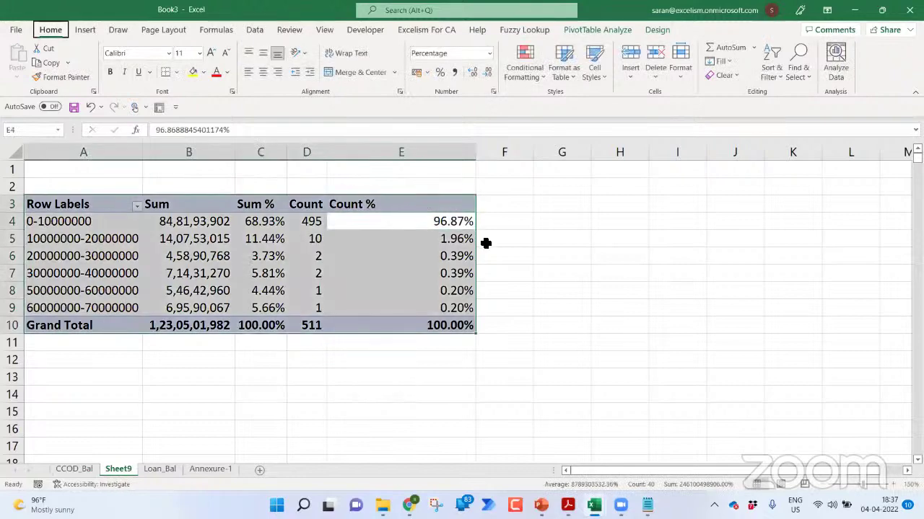
left_click(485, 243)
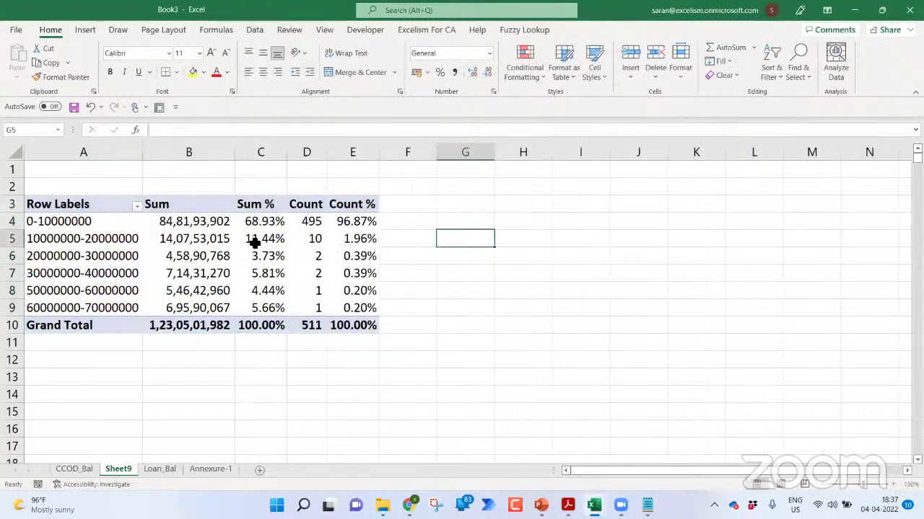
left_click(254, 243)
left_click_drag(313, 241, 311, 314)
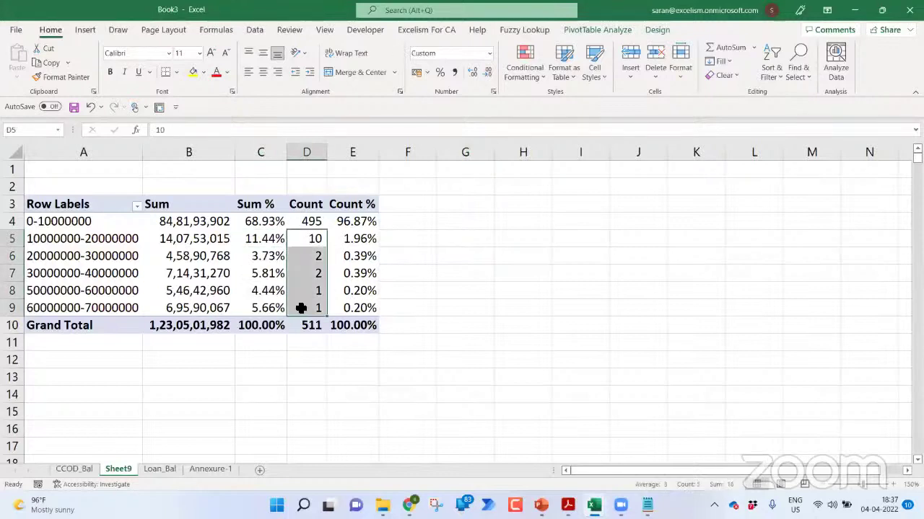
left_click(266, 248)
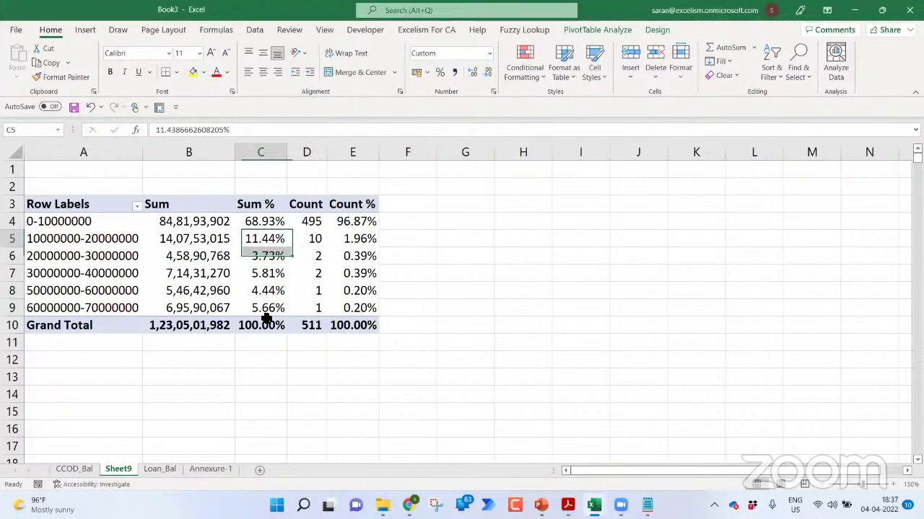
left_click(267, 310, "shift")
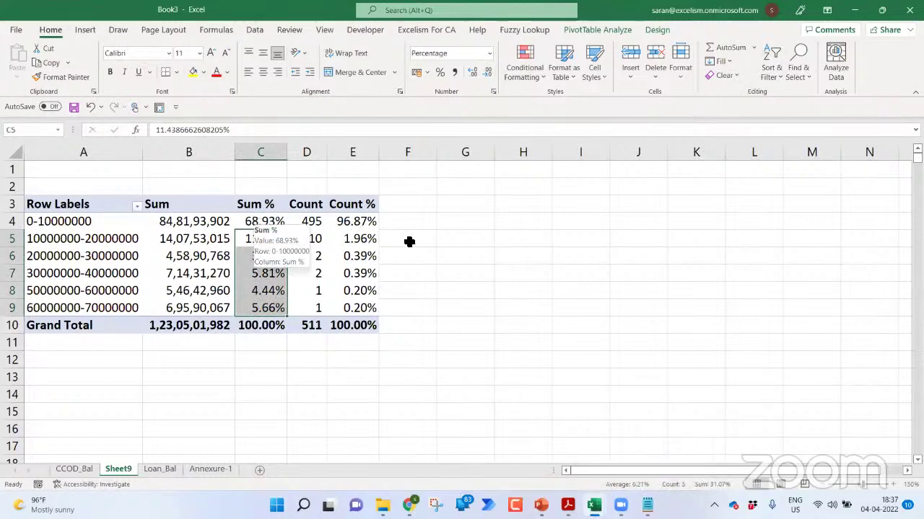
left_click(410, 240)
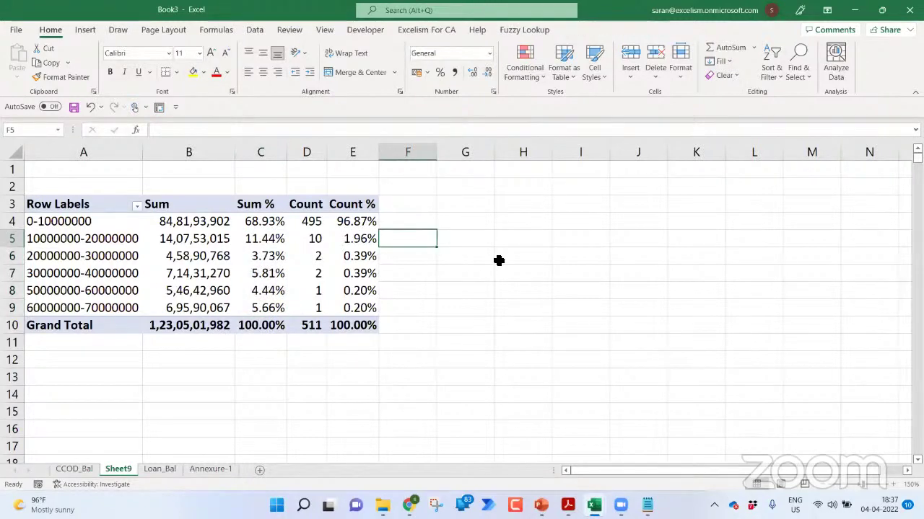
Label F5 'Priority - 2' and fill 'Priority-1' into F6:F9
type("Priority")
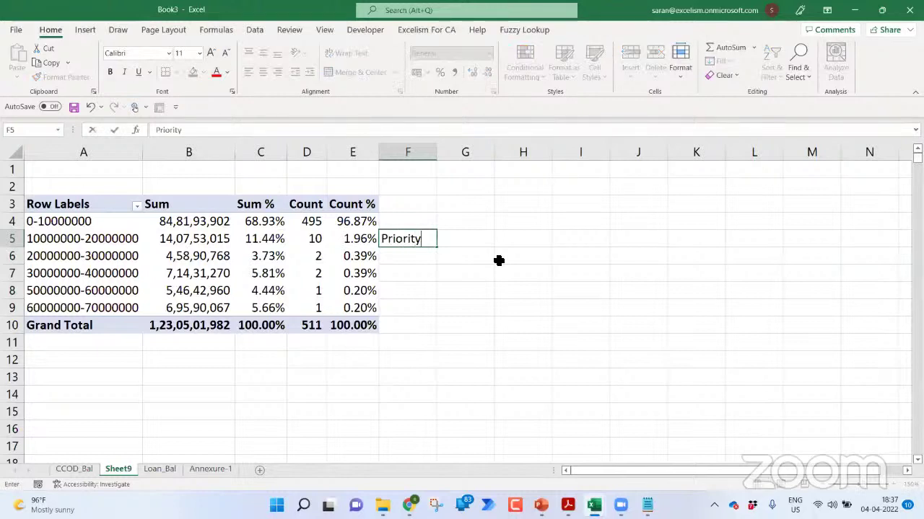
type(" - 2")
key("Return")
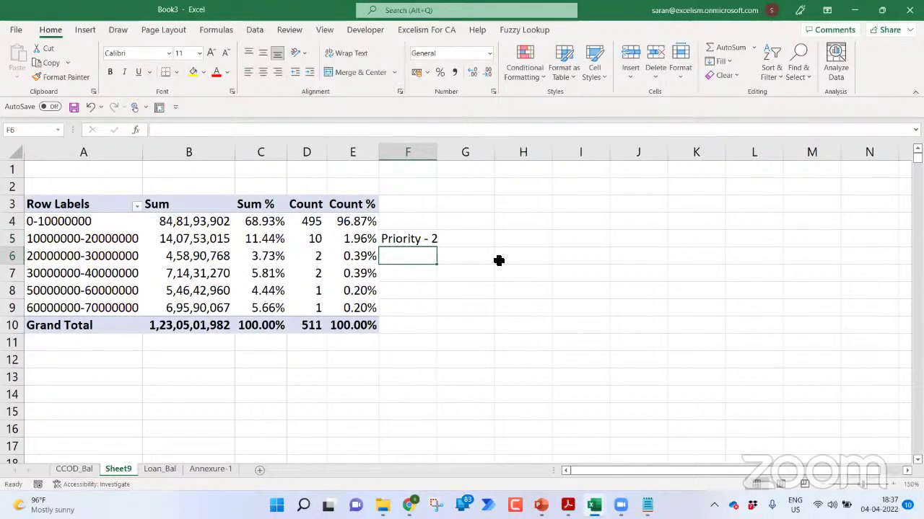
key("shift+Down")
key("shift+Down")
key("shift+Down")
key("shift+Down")
key("shift+Up")
key("ctrl+apostrophe")
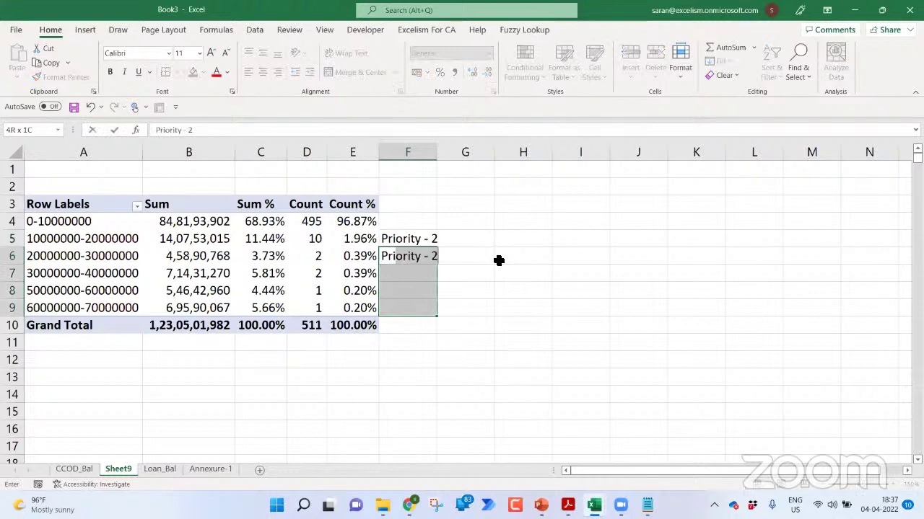
key("BackSpace")
key("BackSpace")
key("BackSpace")
key("BackSpace")
key("BackSpace")
key("BackSpace")
key("BackSpace")
key("BackSpace")
type("rity")
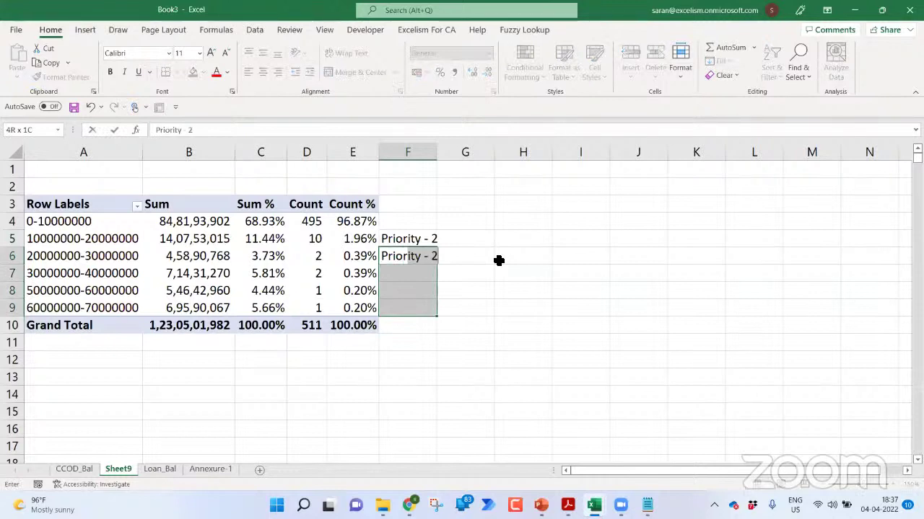
type("-1")
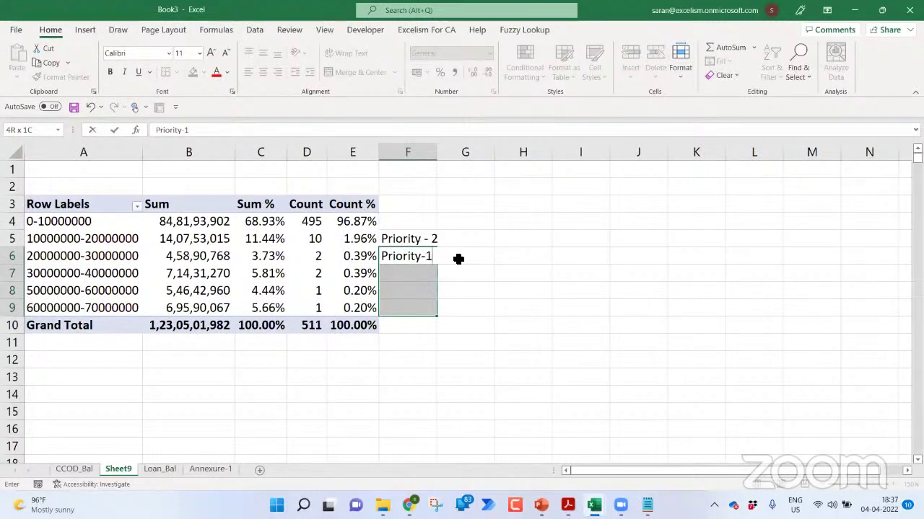
key("ctrl+Return")
Review the upper bands' counts and widen column F to fit the priority labels
key("Up")
key("Left")
key("Left")
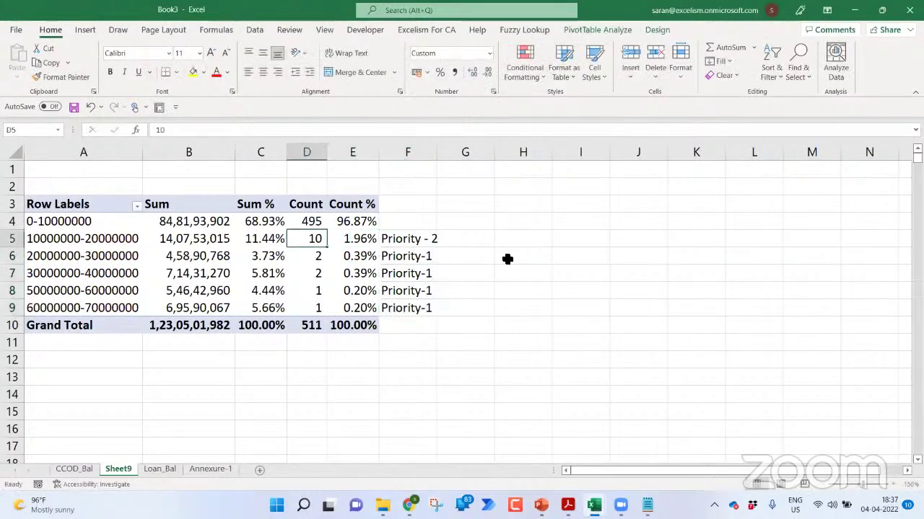
key("ctrl+shift+Down")
key("shift+Up")
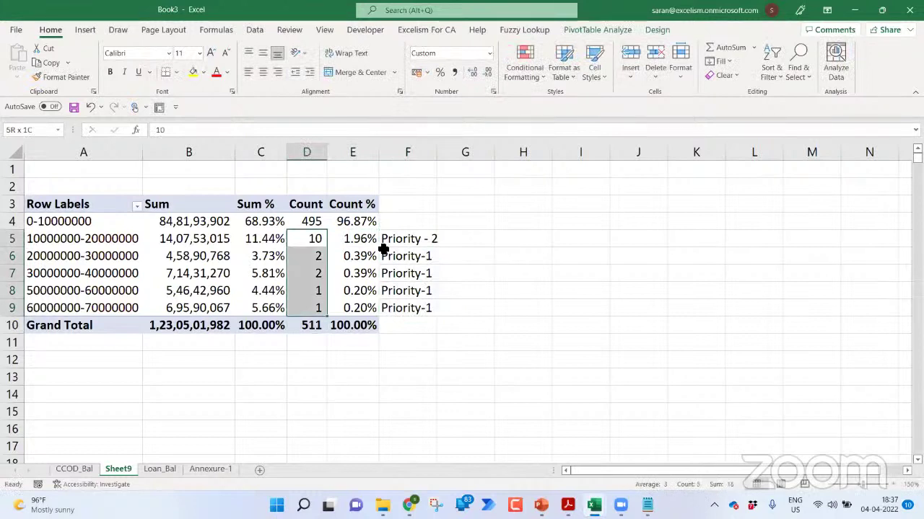
left_click(506, 295)
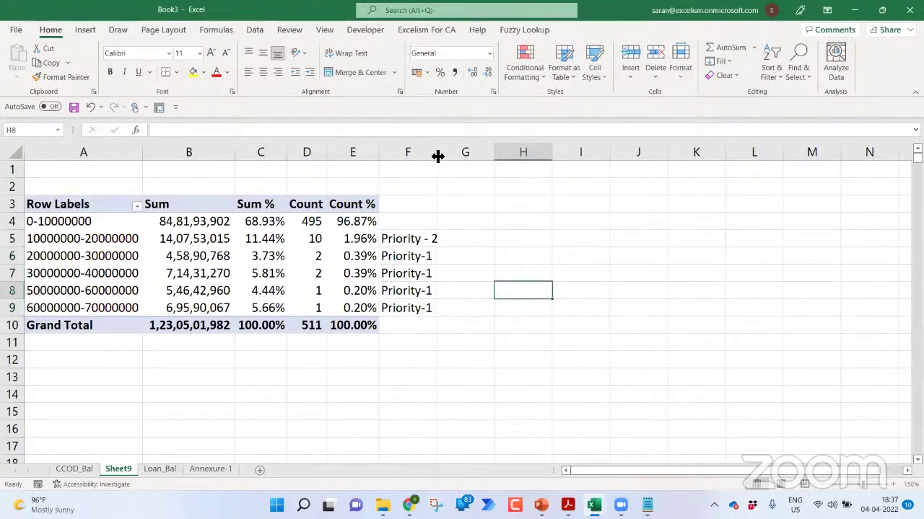
left_click_drag(438, 156, 441, 155)
Add a bold 'Staff' heading in G3, one staff name in G5 and another filled into G6:G9
left_click(461, 199)
double_click(481, 210)
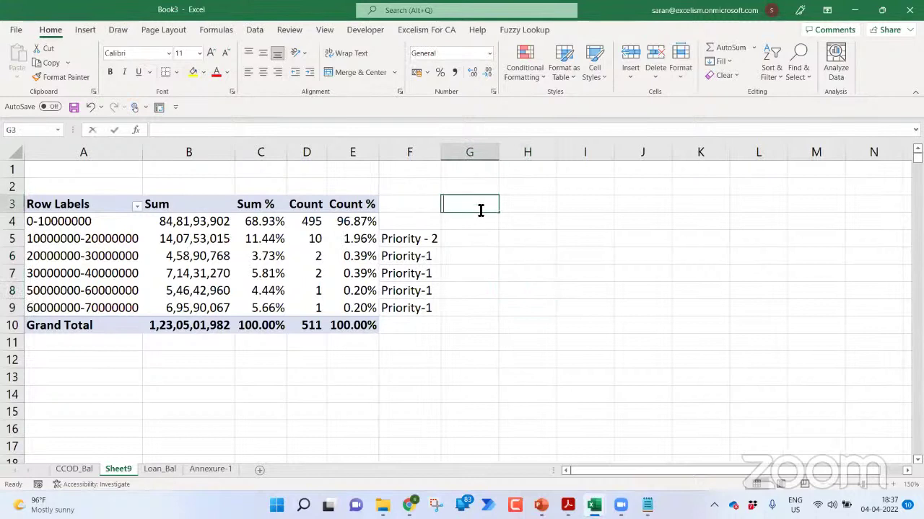
type("Staff")
key("Return")
key("Return")
type("Vijay")
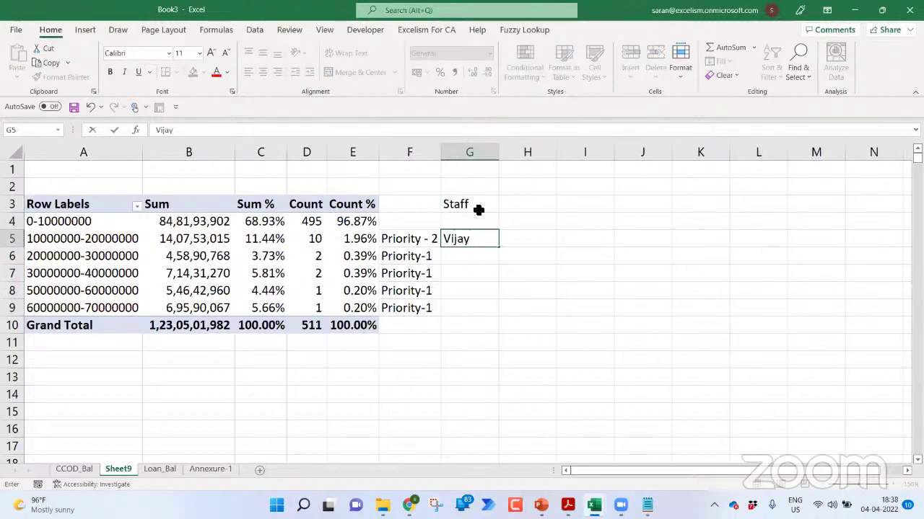
key("Return")
key("shift+Down")
key("shift+Down")
key("shift+Down")
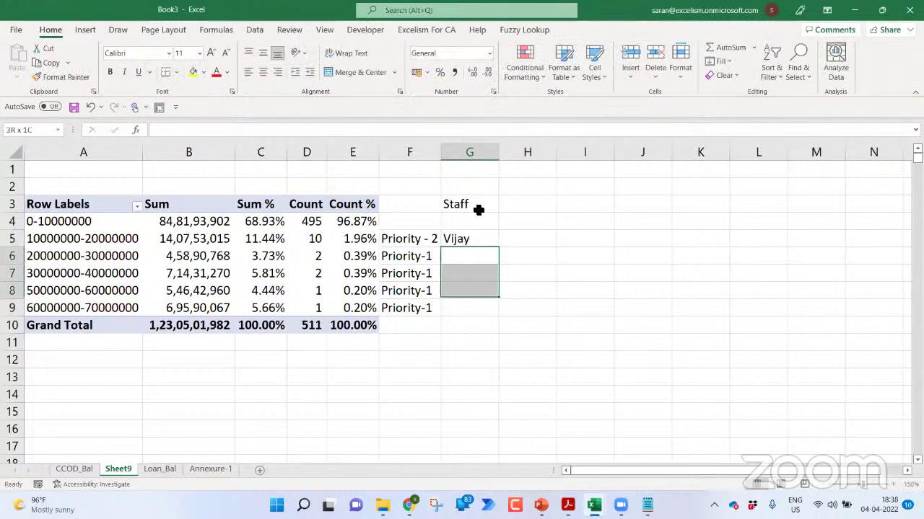
type("Saran")
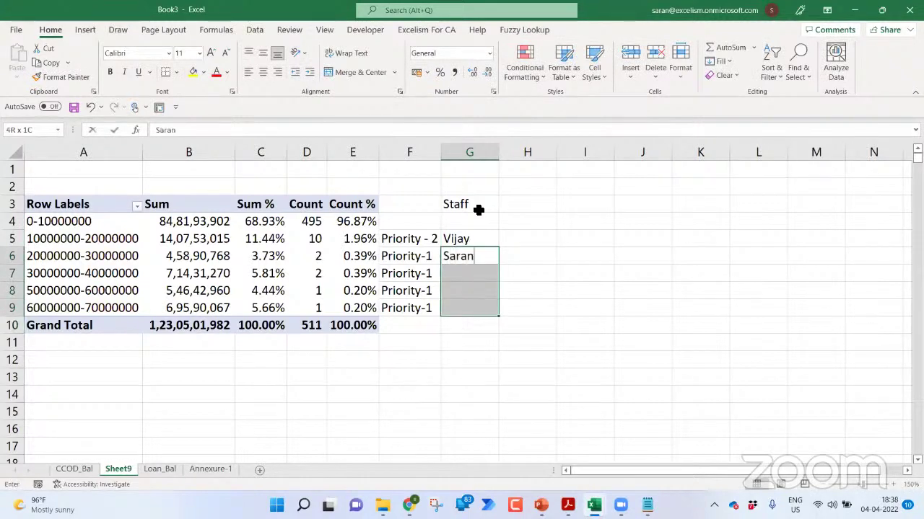
key("ctrl+Return")
key("Up")
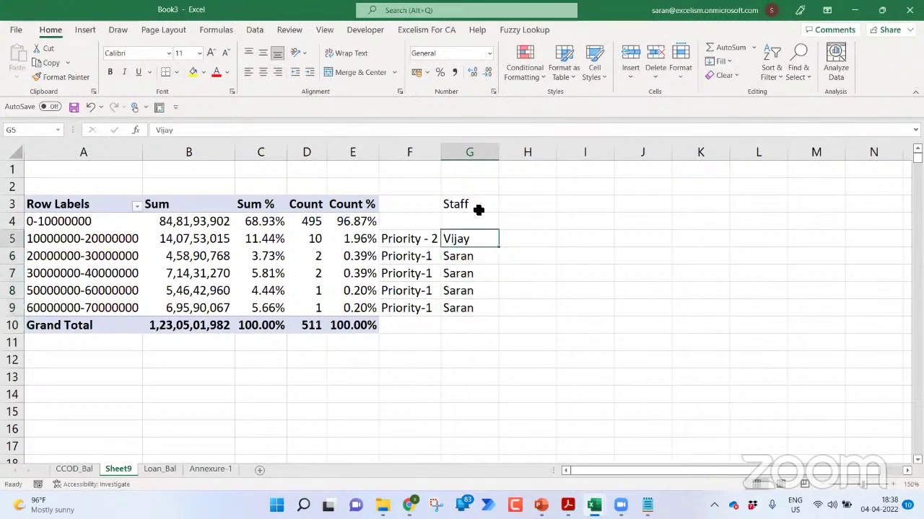
left_click(479, 210)
key("ctrl+b")
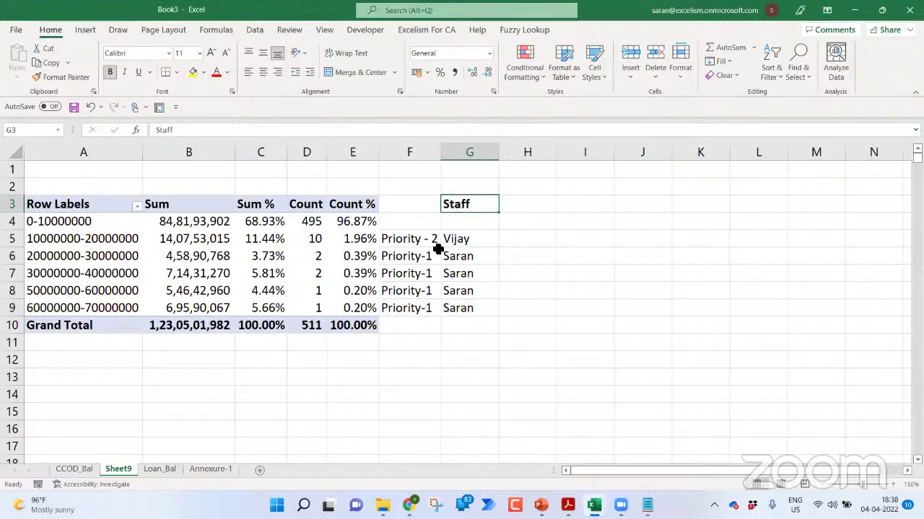
mouse_move(316, 239)
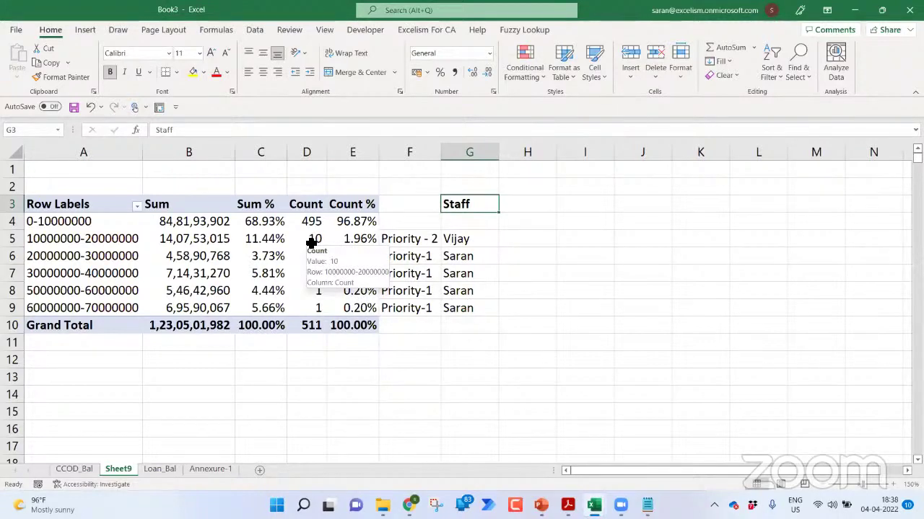
double_click(311, 243)
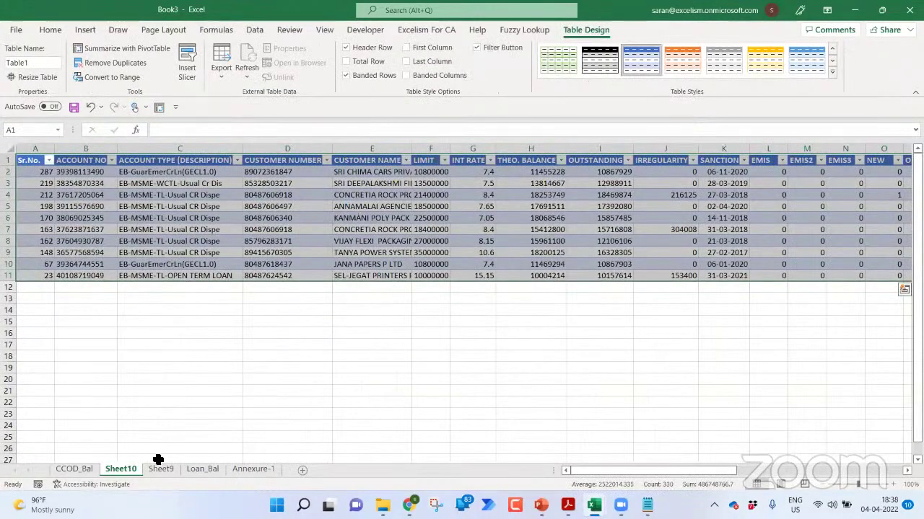
double_click(134, 467)
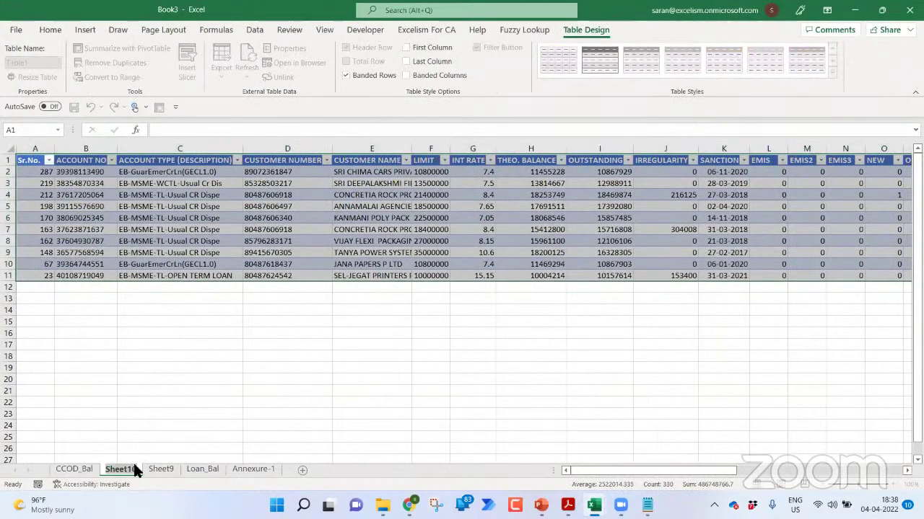
type("Staff")
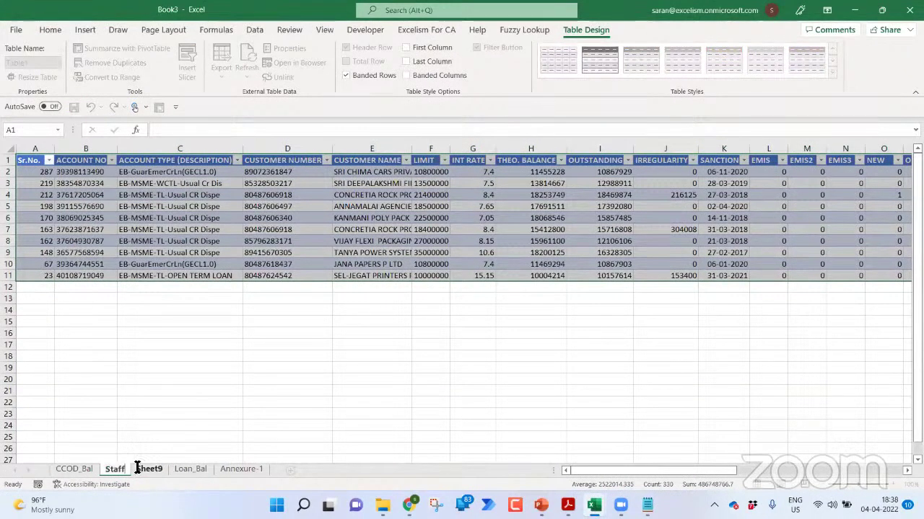
type("-Vijay")
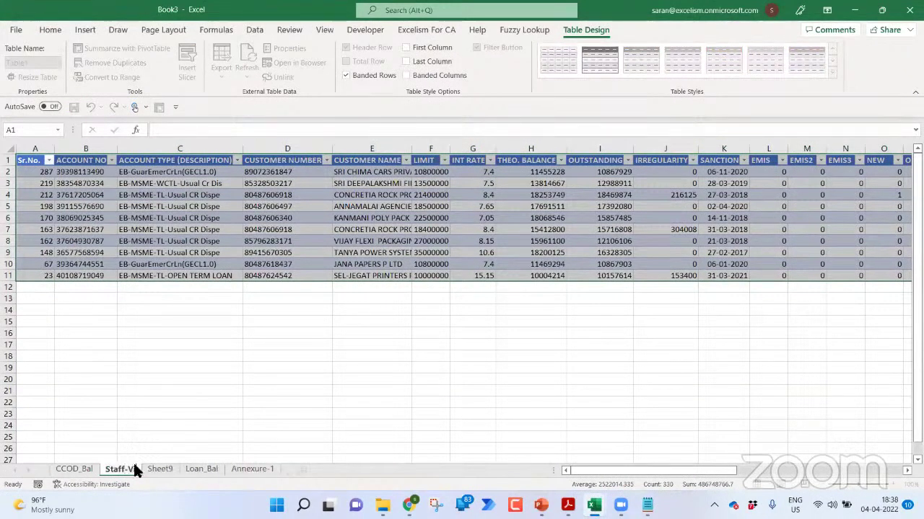
key("Return")
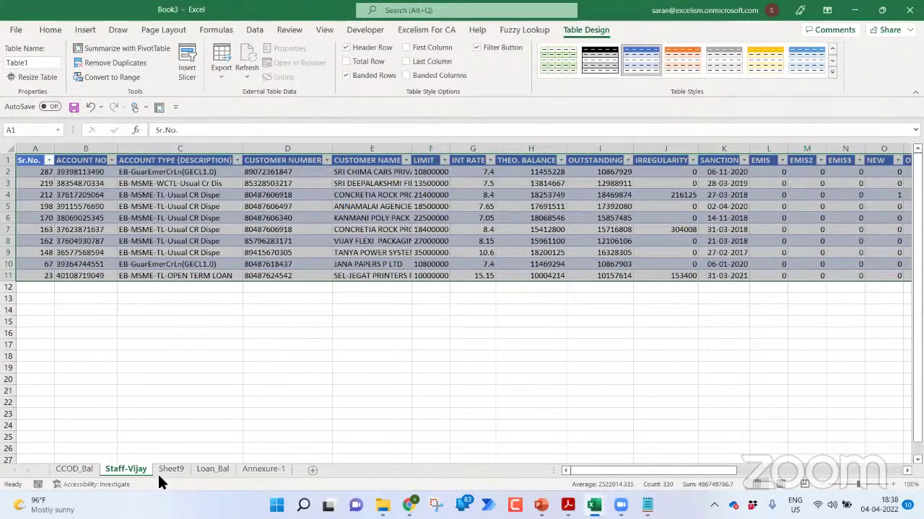
Move the staff detail sheet after Annexure-1 and return to the Sheet9 pivot
left_click_drag(150, 469, 292, 468)
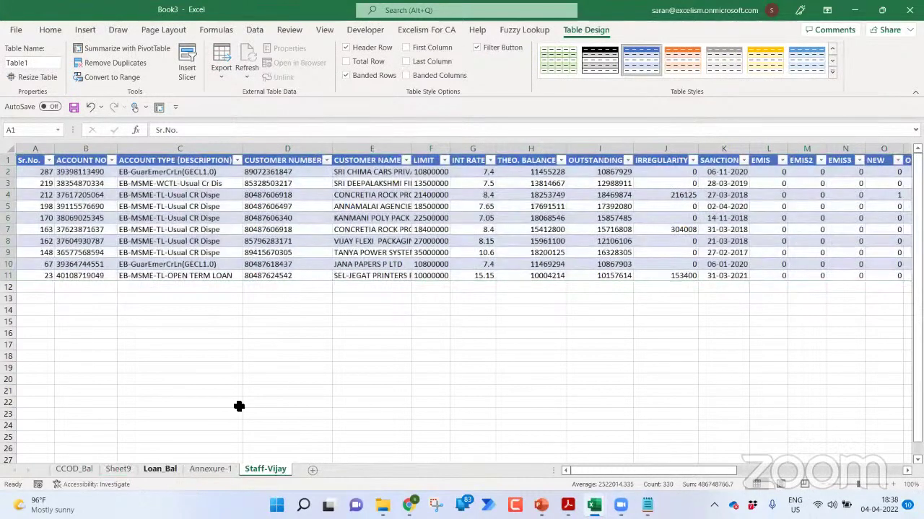
key("ctrl+Page_Up")
key("ctrl+Page_Up")
key("ctrl+Page_Up")
left_click_drag(317, 257, 319, 309)
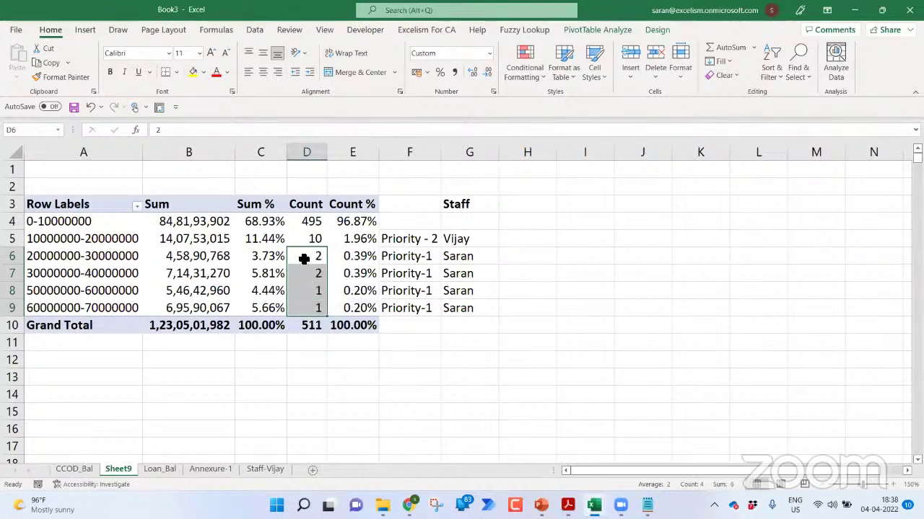
Regroup bands from 0 to 20000000 by 10000000, then clear leftover labels in F7:G9
left_click(484, 302)
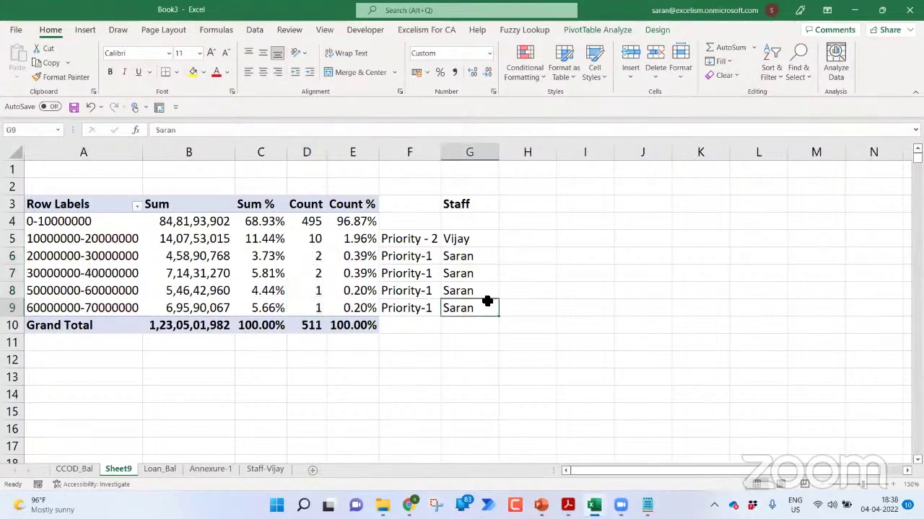
right_click(113, 270)
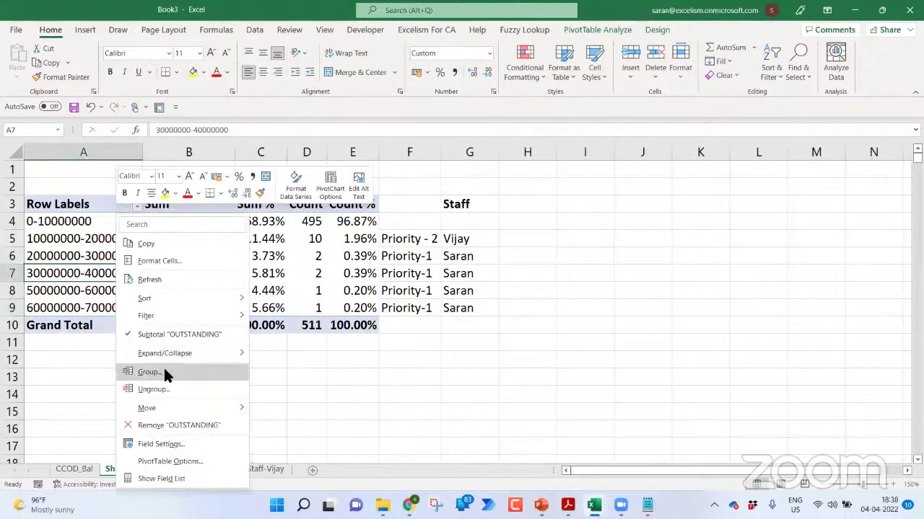
left_click(163, 372)
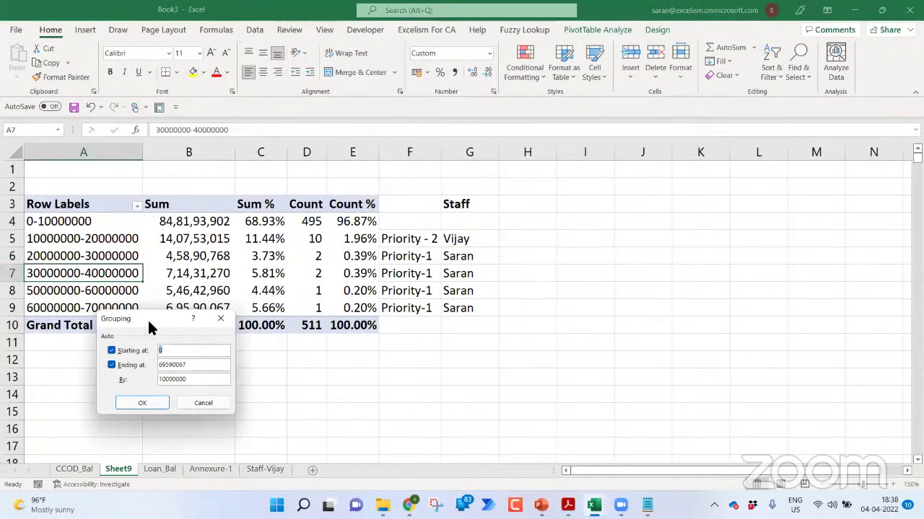
left_click_drag(150, 328, 381, 146)
left_click(357, 185)
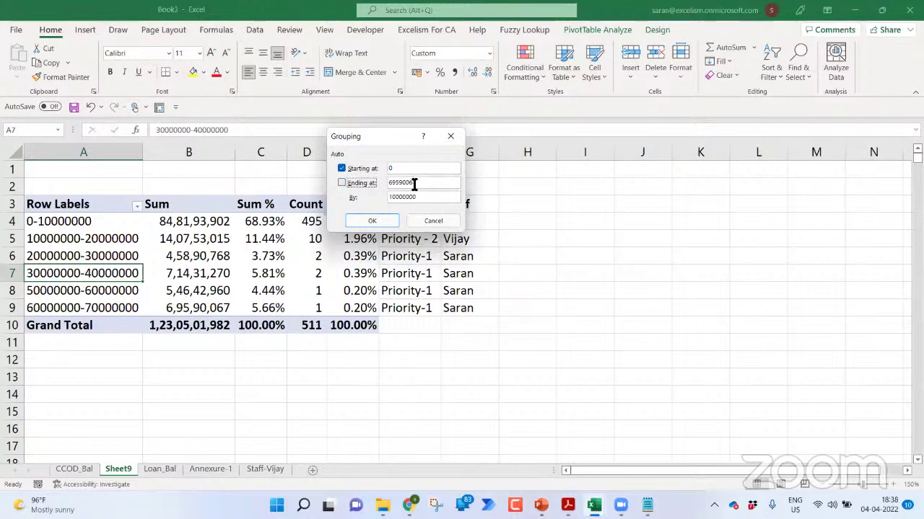
left_click_drag(418, 182, 378, 183)
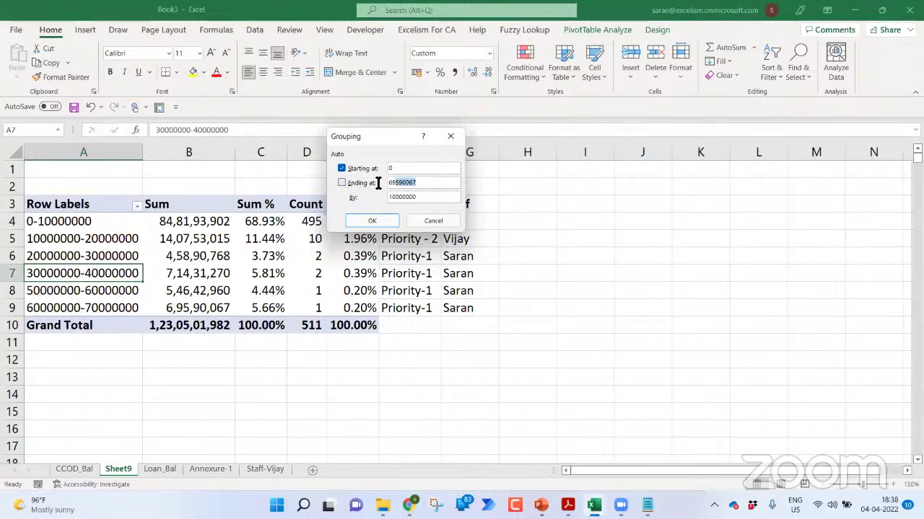
key("shift+Tab")
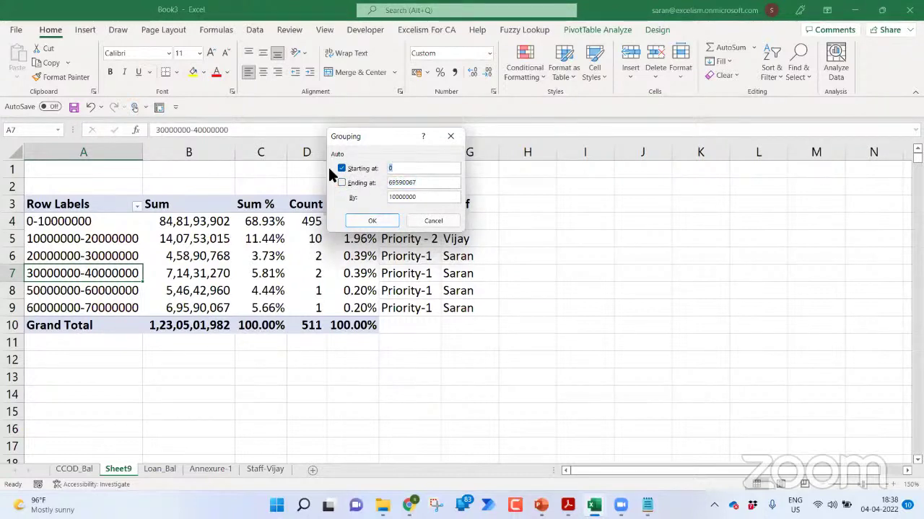
type("100")
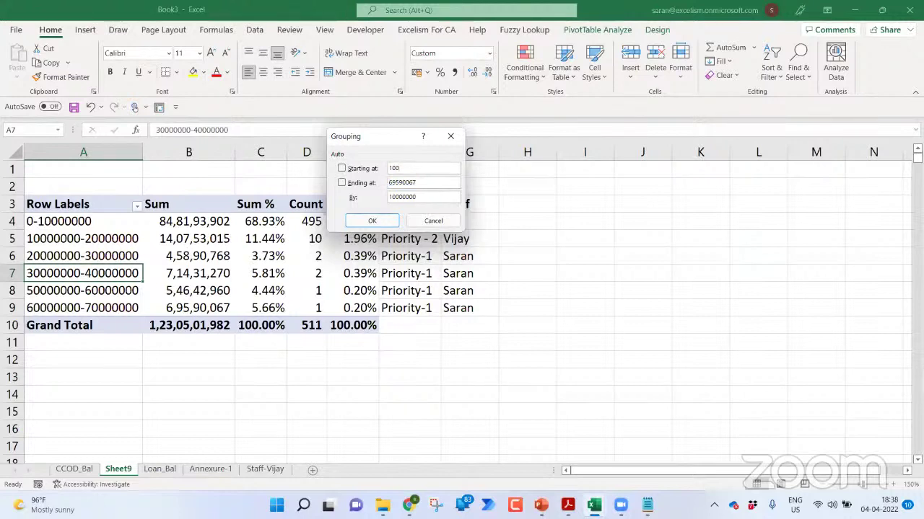
type("00000")
left_click_drag(394, 171, 565, 159)
type("000000000")
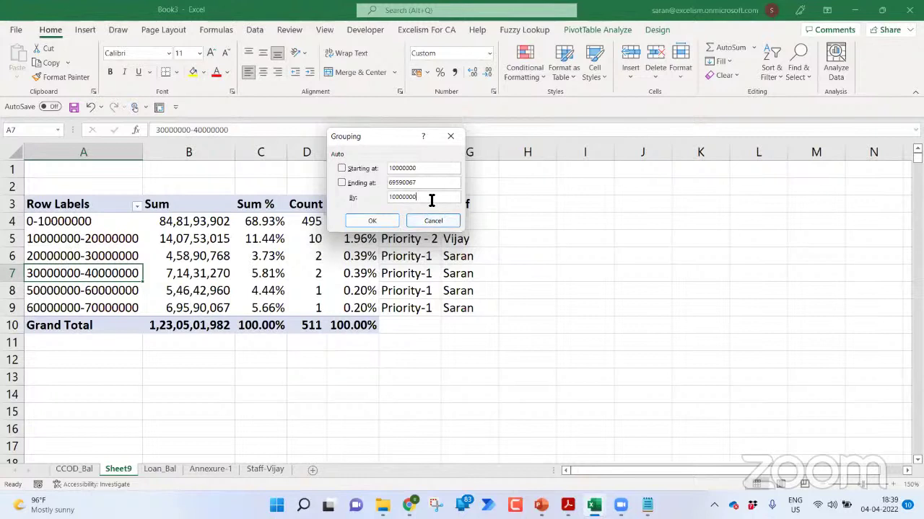
left_click_drag(432, 200, 365, 199)
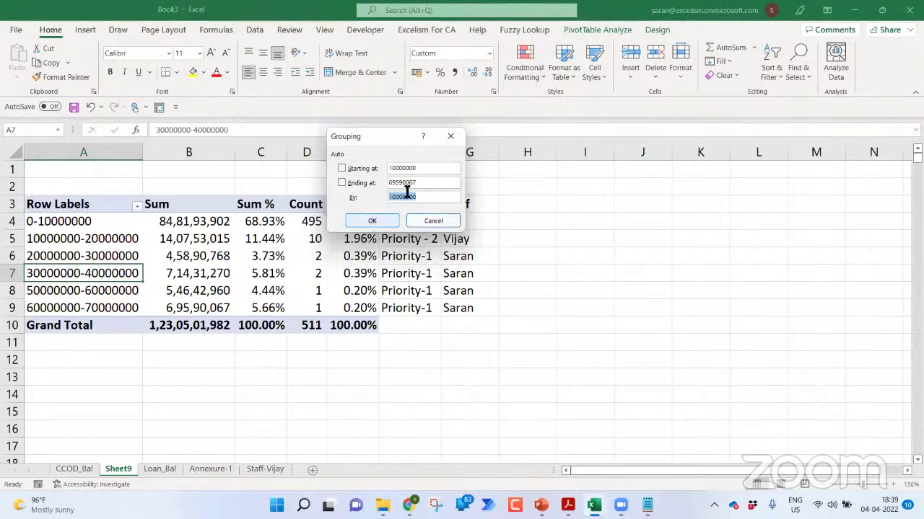
double_click(406, 170)
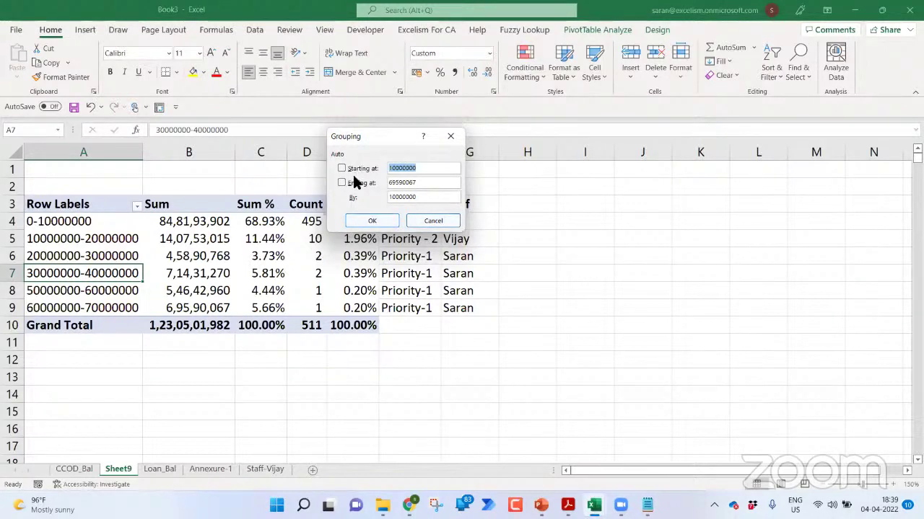
type("0")
double_click(400, 183)
type("1000")
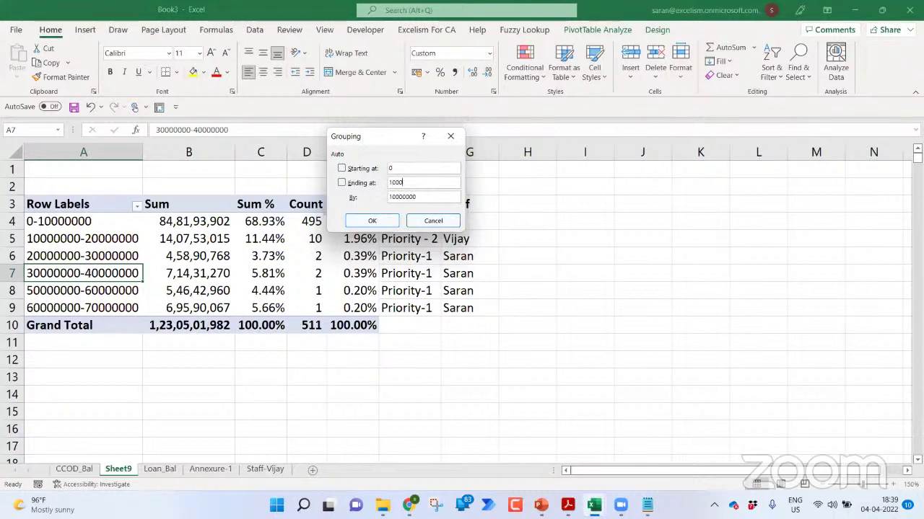
type("0000")
type("2")
left_click(386, 221)
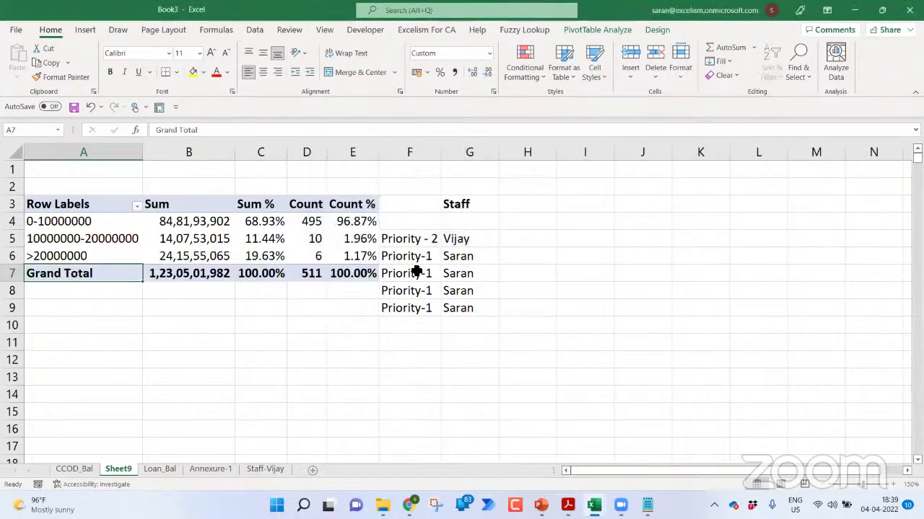
left_click_drag(416, 271, 466, 305)
key("Delete")
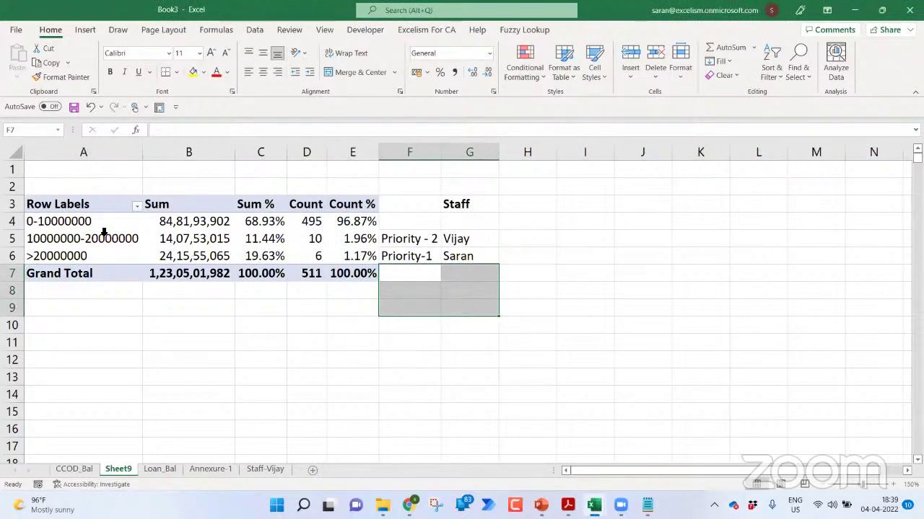
Drill into the six >20000000 accounts, placing the sheet after the first staff sheet and naming it for its staff member
left_click(63, 221)
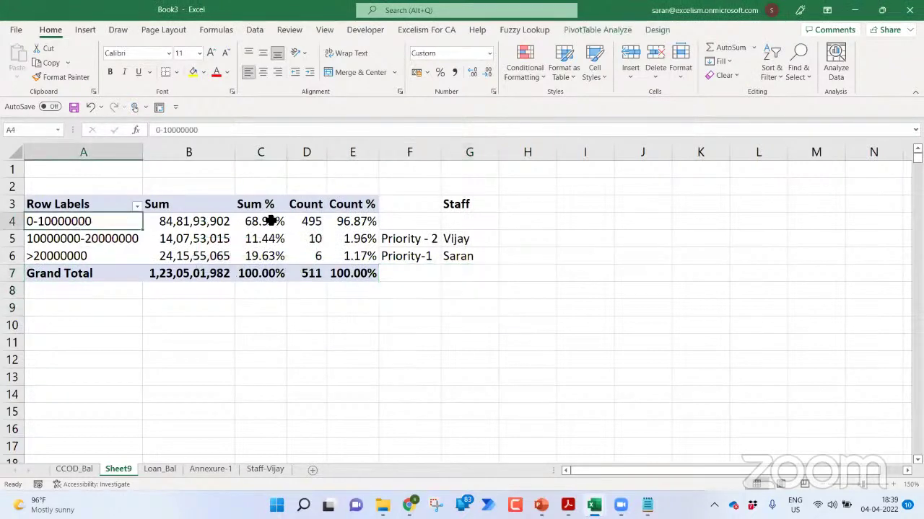
left_click(125, 243)
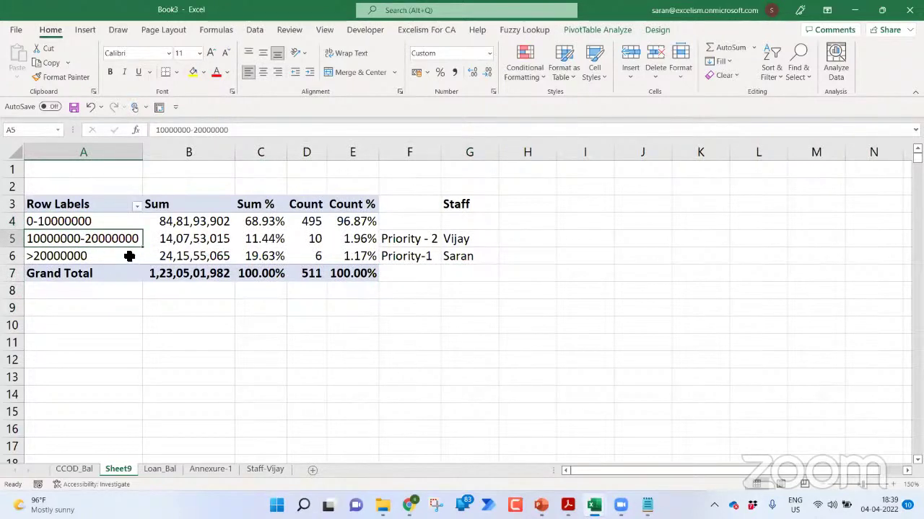
left_click(129, 256)
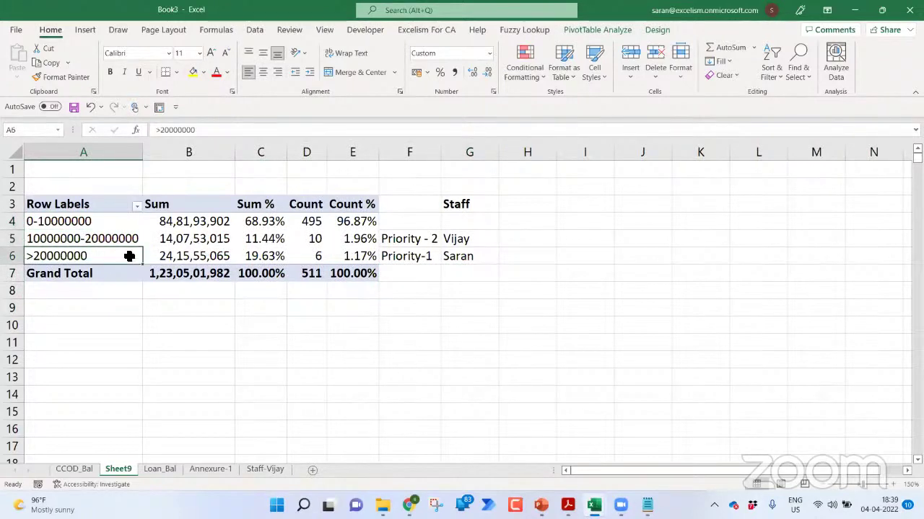
left_click(320, 257)
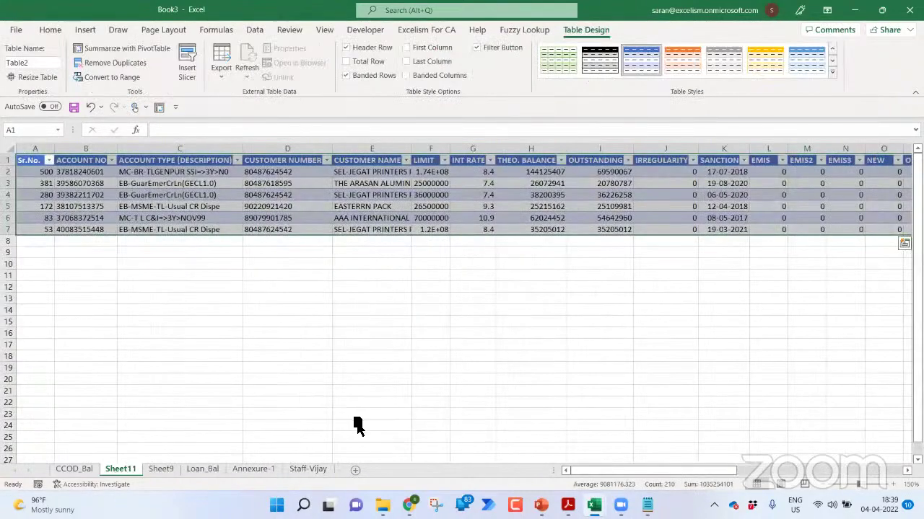
left_click_drag(358, 426, 315, 473)
left_click(315, 472)
type("Sta")
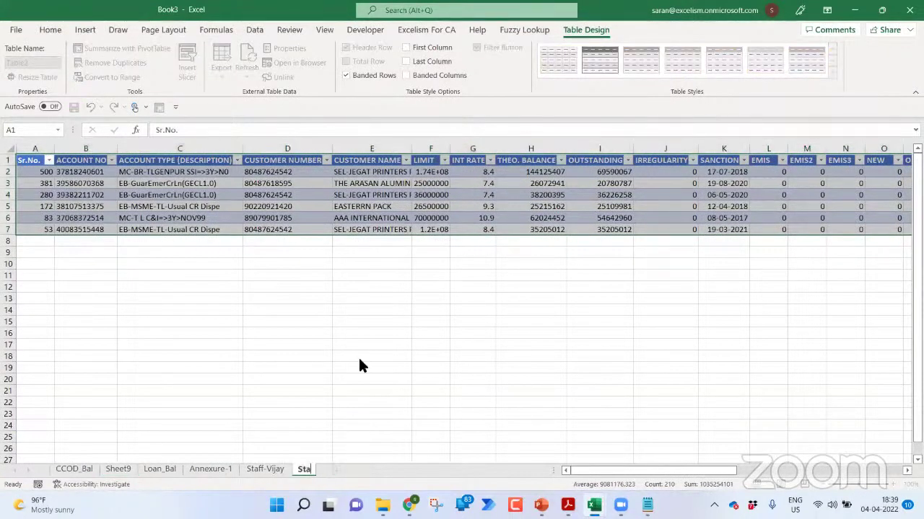
type("ff-Saran")
key("Return")
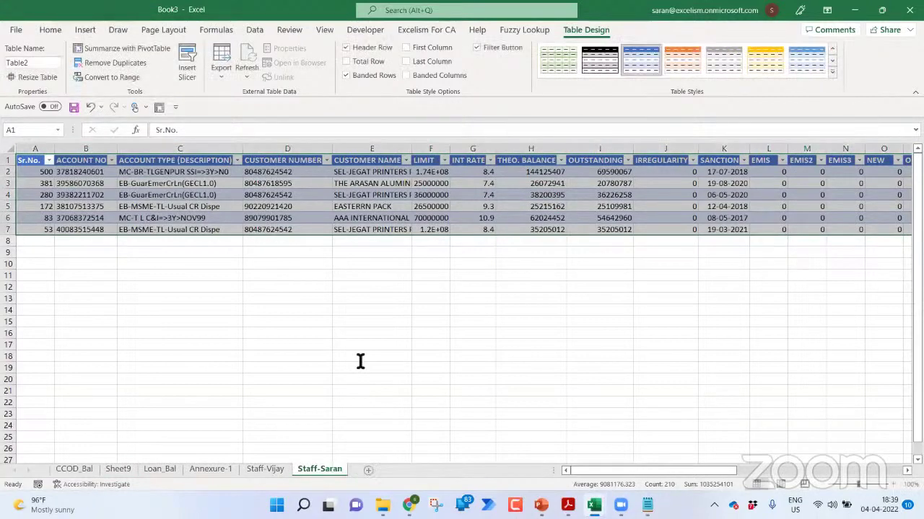
Switch through open windows to the 6. Hyderabad Branch folder in File Explorer
key("super+Tab")
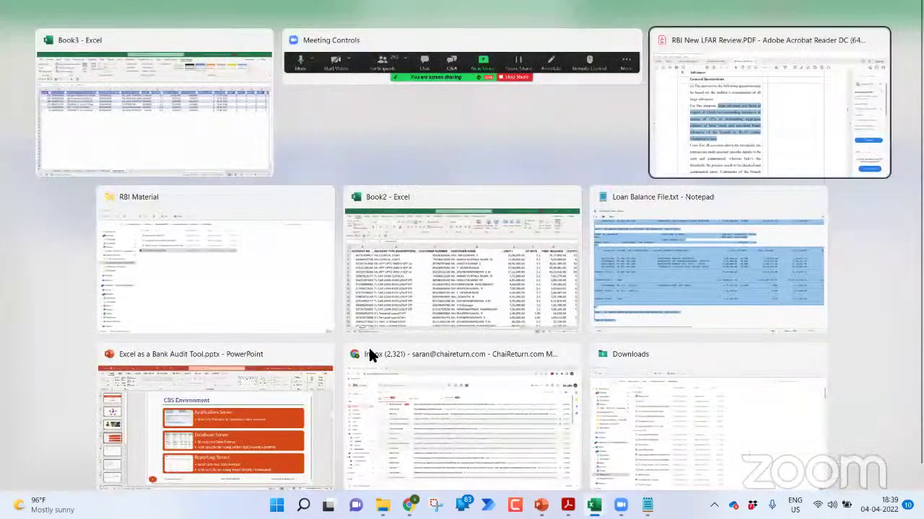
key("Return")
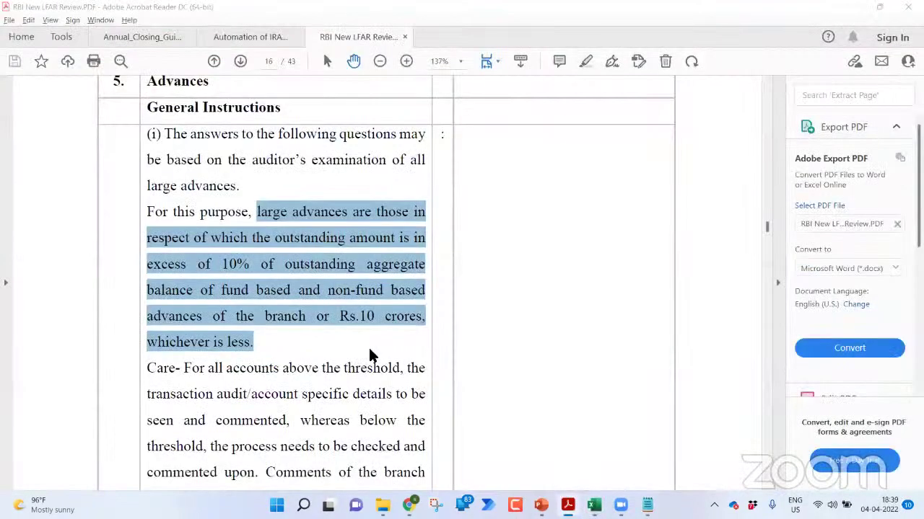
key("super+Tab")
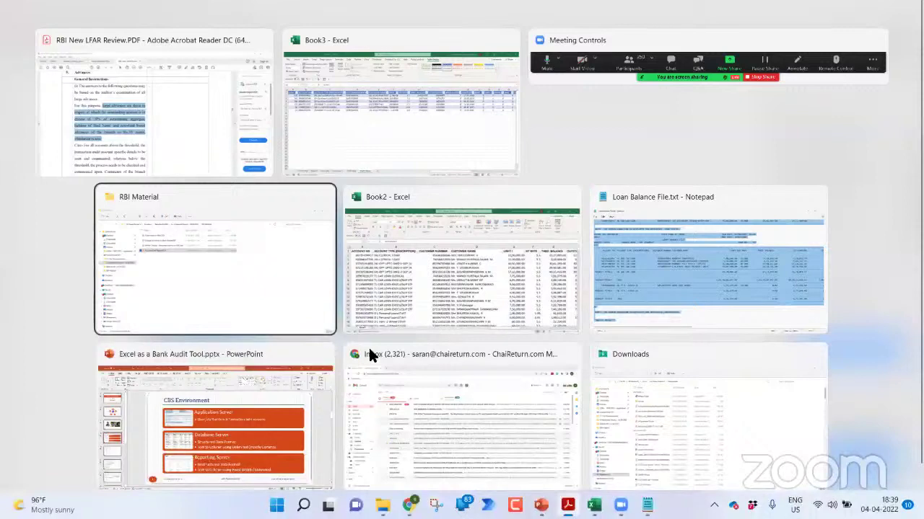
key("Return")
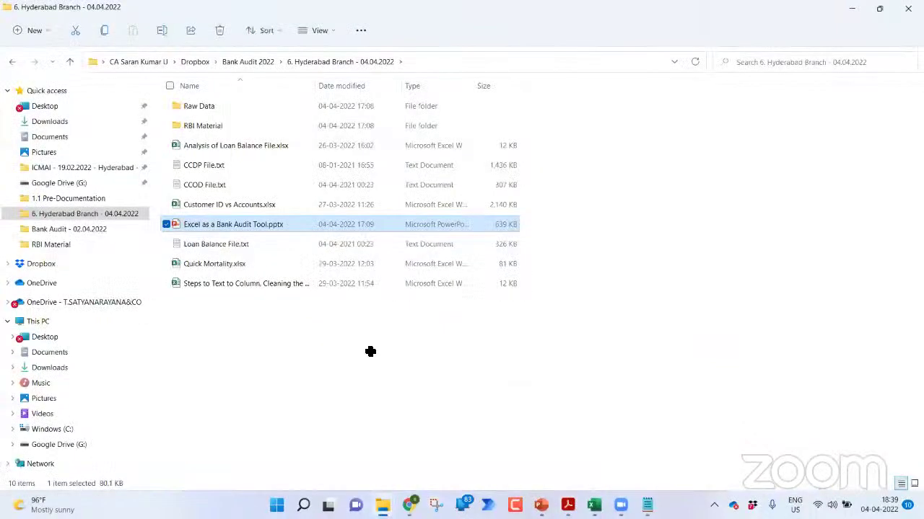
Open Customer ID vs Accounts.xlsx from the Hyderabad Branch folder
key("Up")
key("alt+Tab")
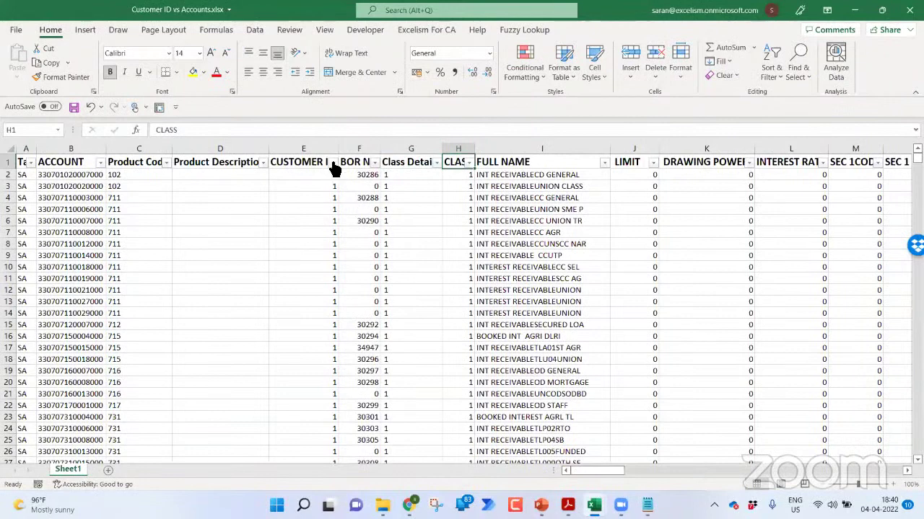
Select the Customer ID data A1:CI5370 with Ctrl+Shift+End and start an Alt+N PivotTable insert
left_click(317, 228)
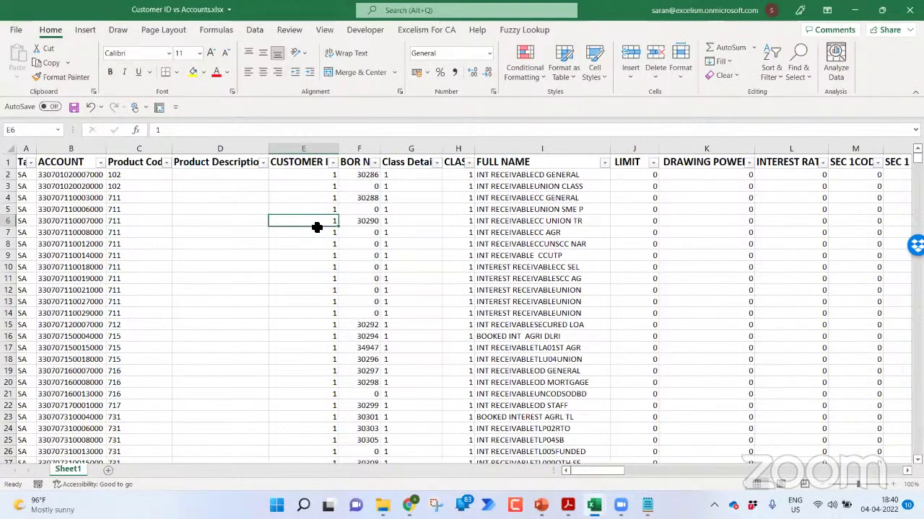
key("ctrl+Down")
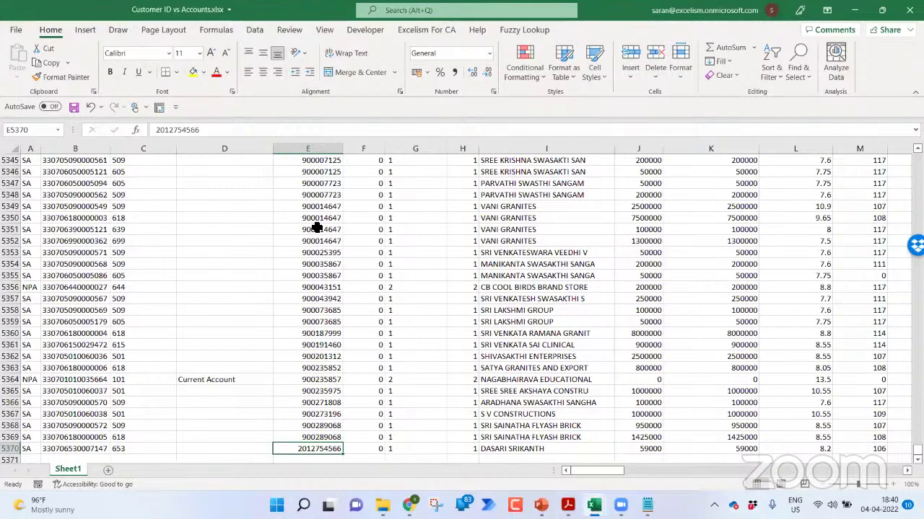
key("ctrl+Left")
key("super+space")
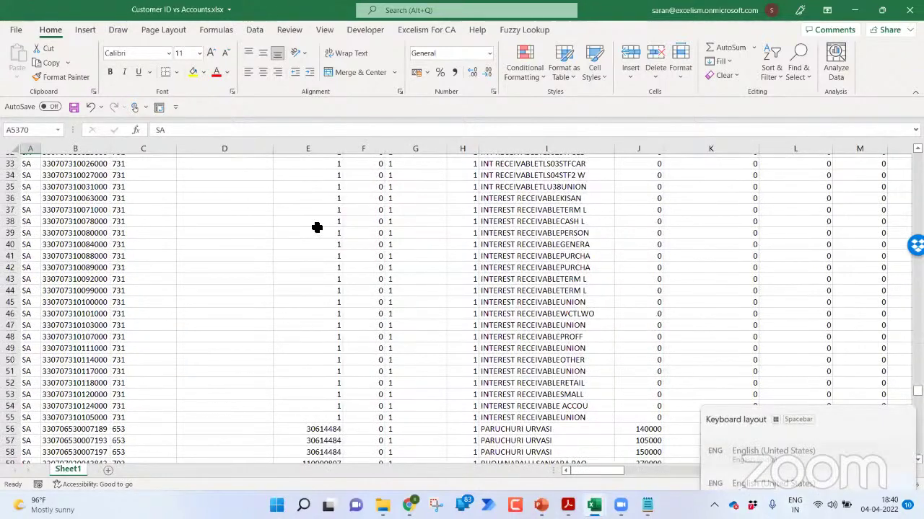
key("ctrl+Up")
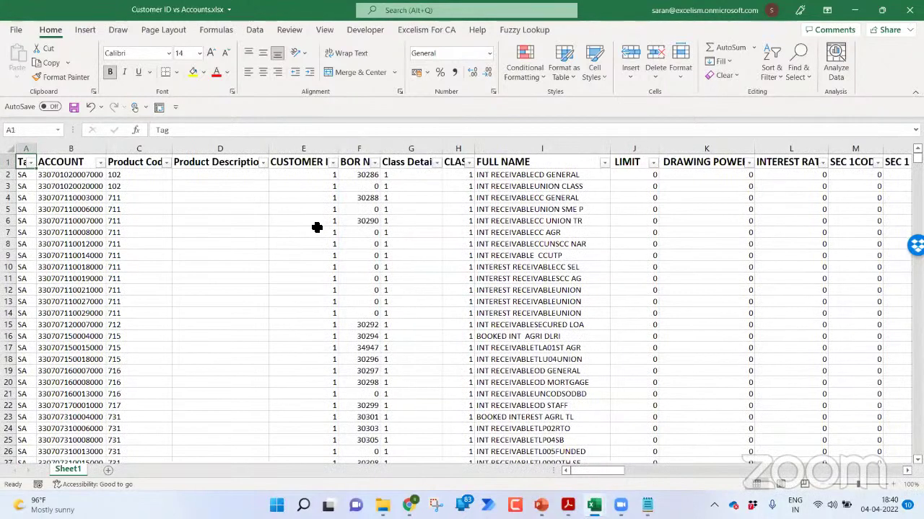
key("ctrl+shift+End")
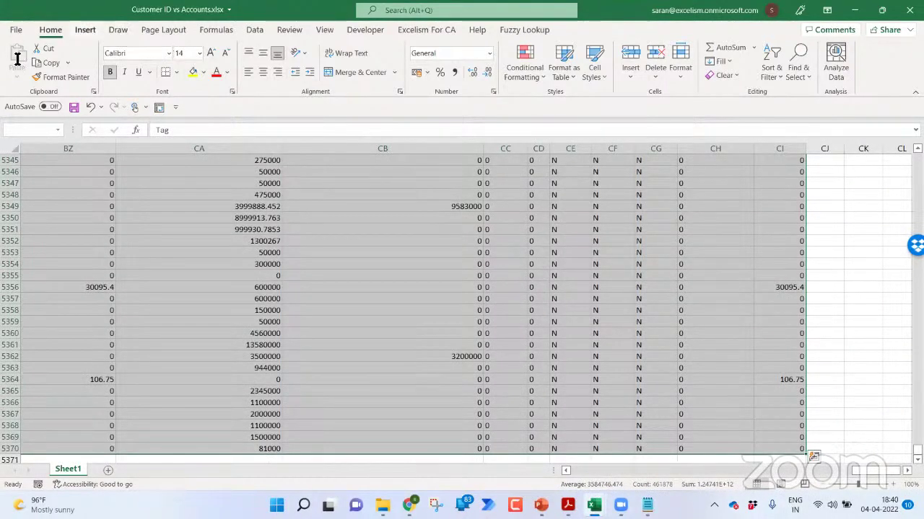
key("alt+n")
Create empty PivotTable3 on a new Sheet2 from the selected range, then return to Sheet1
key("t")
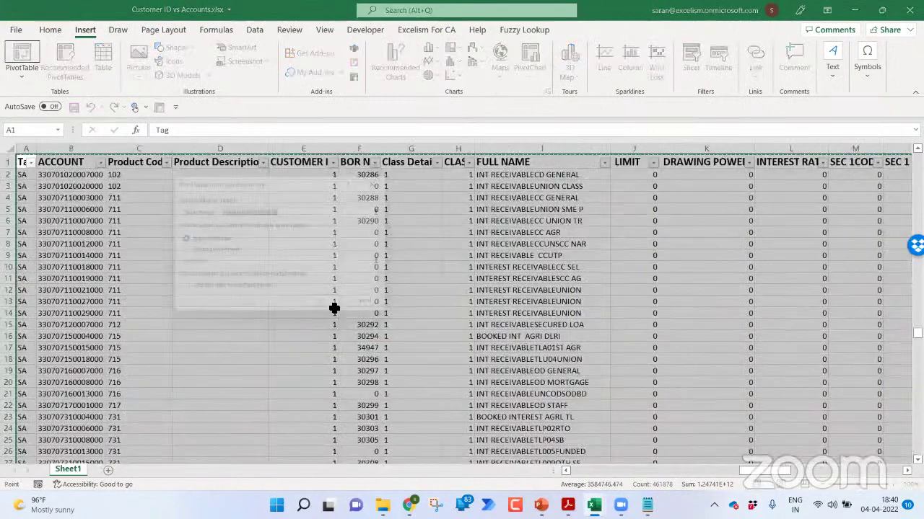
key("Return")
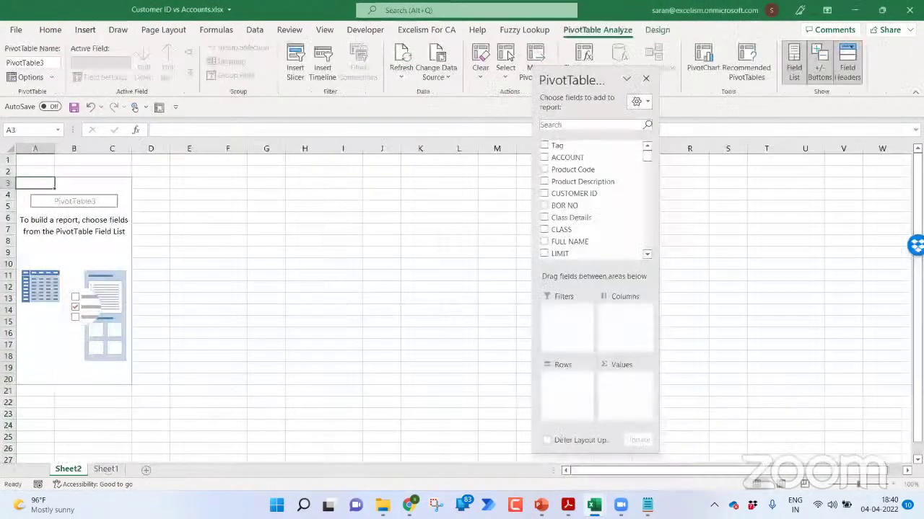
left_click(893, 487)
left_click(893, 488)
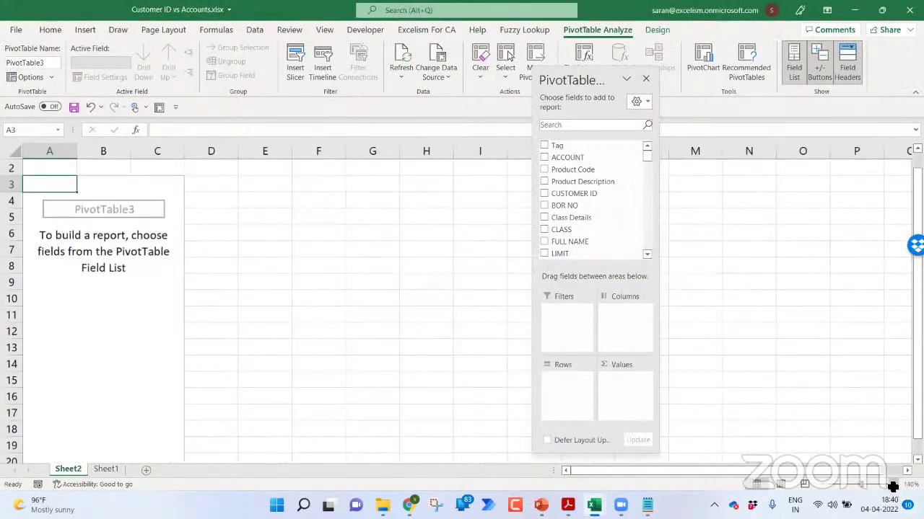
left_click(893, 488)
left_click(893, 487)
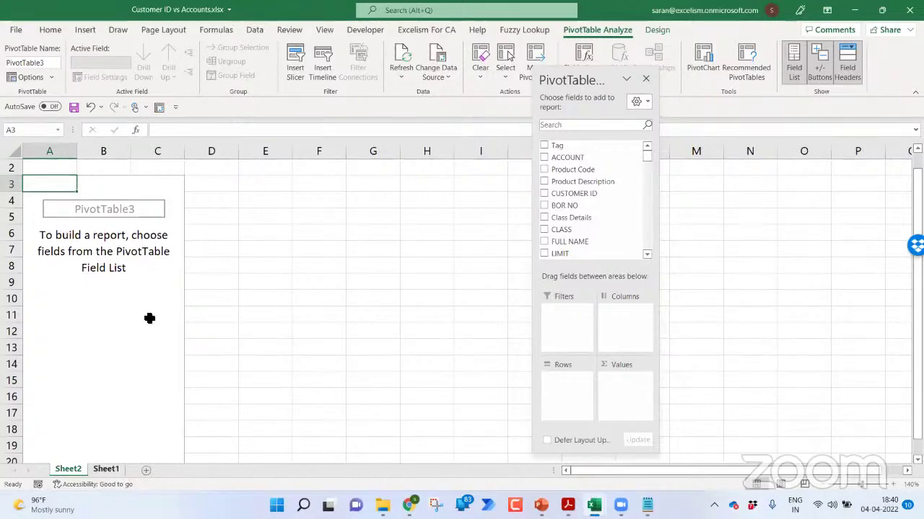
key("ctrl+Page_Down")
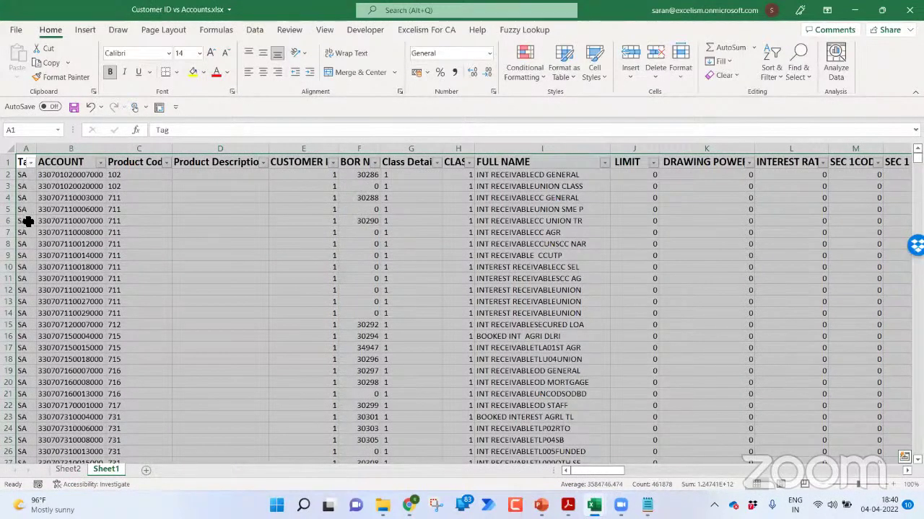
left_click(27, 222)
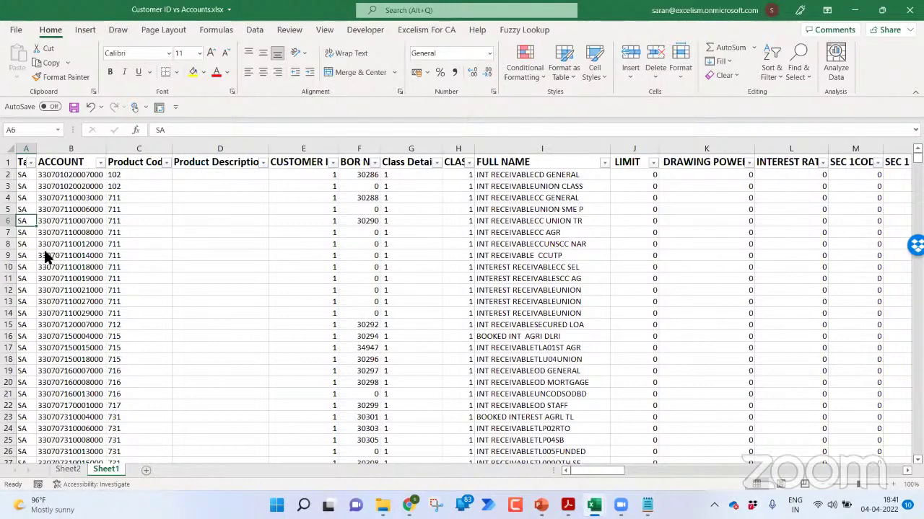
On Sheet2, list CUSTOMER ID as pivot rows and filter out customer ID 1
left_click(74, 469)
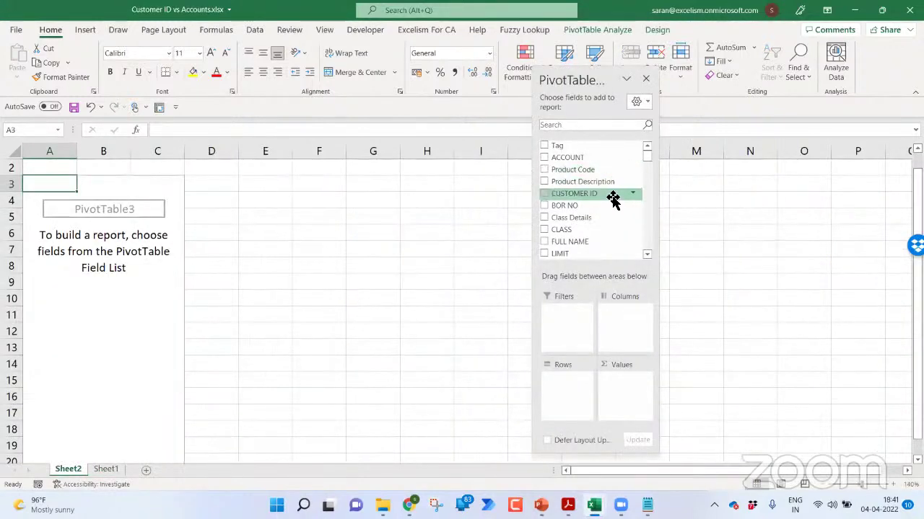
left_click_drag(614, 195, 552, 380)
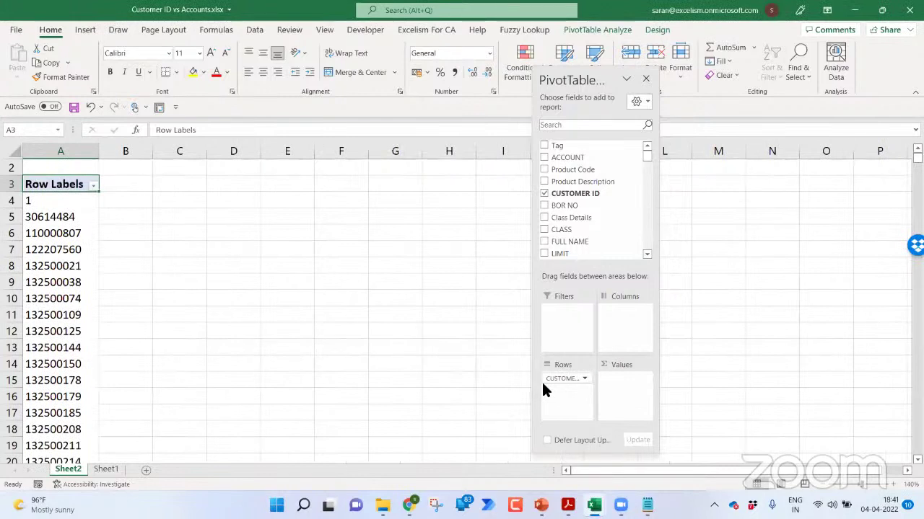
left_click(93, 185)
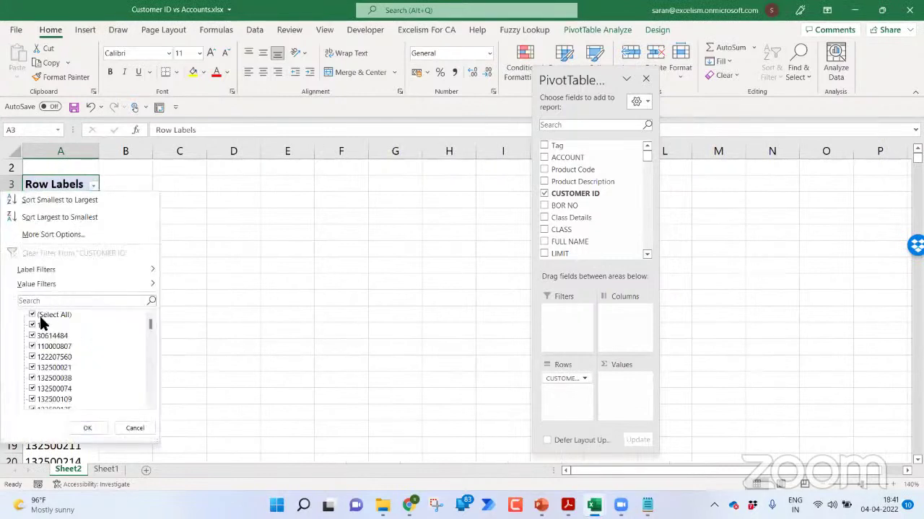
left_click(31, 325)
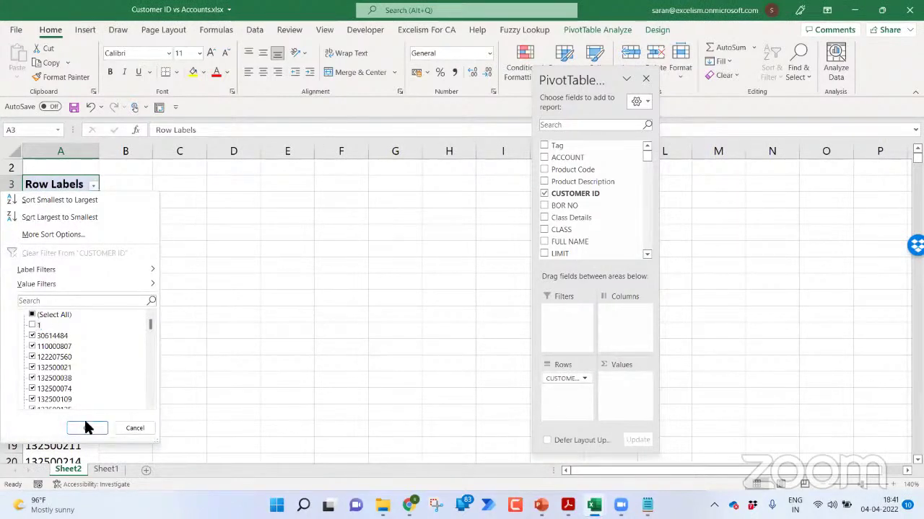
left_click(87, 429)
Add Count of ACCOUNT to the pivot values for each customer ID
left_click(78, 331)
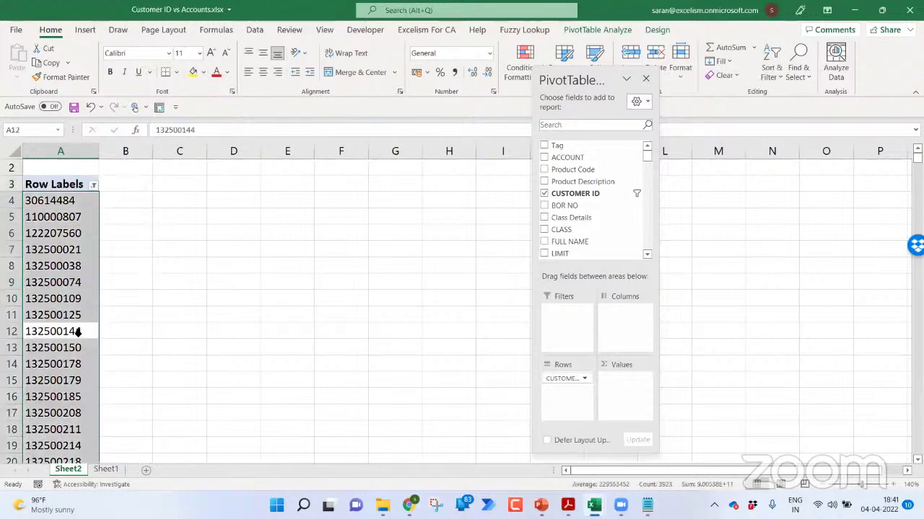
left_click(78, 332)
key("ctrl+Down")
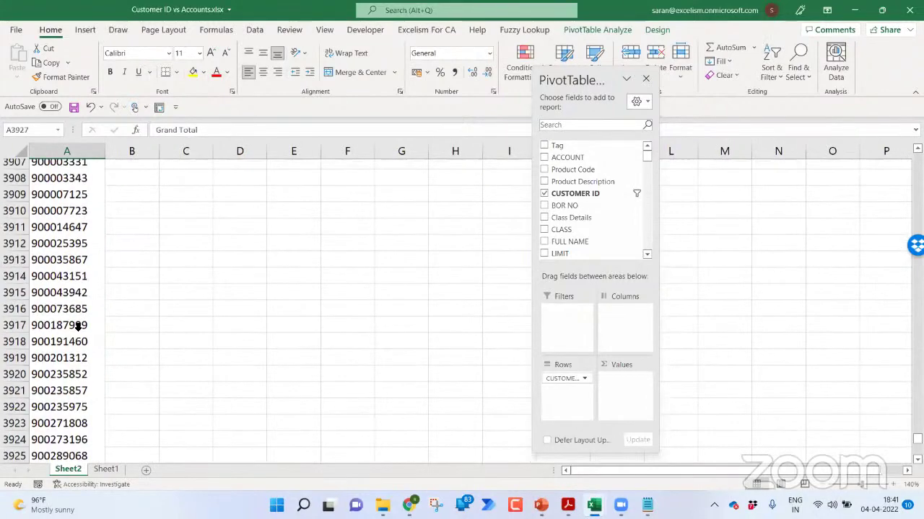
key("ctrl+Home")
key("Down")
key("Down")
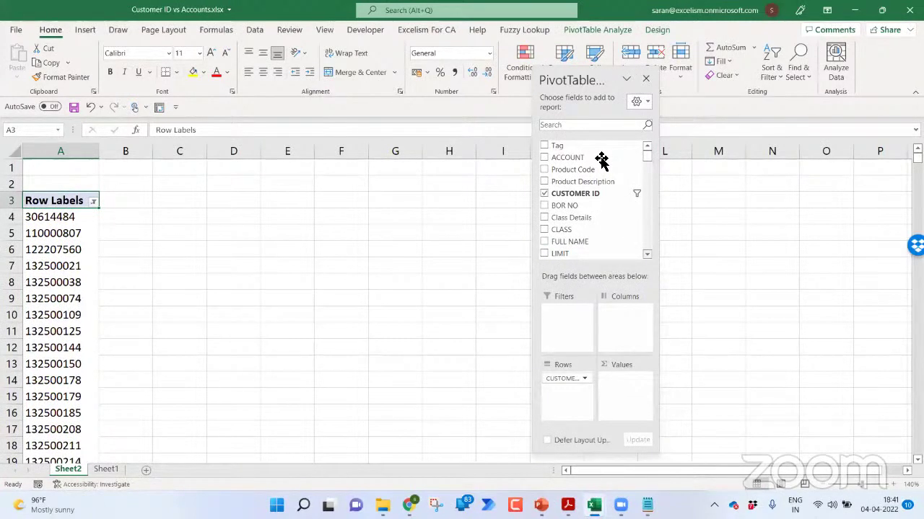
left_click_drag(601, 159, 627, 401)
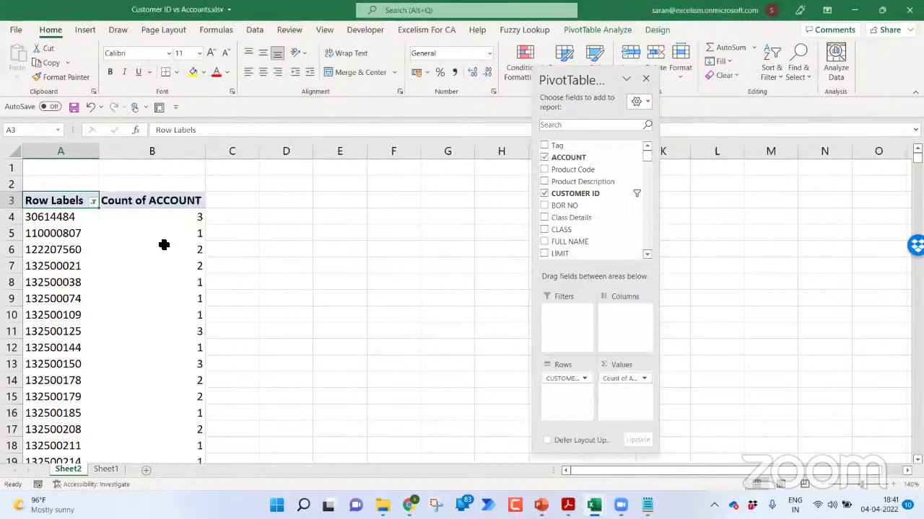
Sort customers by account count, largest first, so counts 9 and 8 top the list
left_click(168, 218)
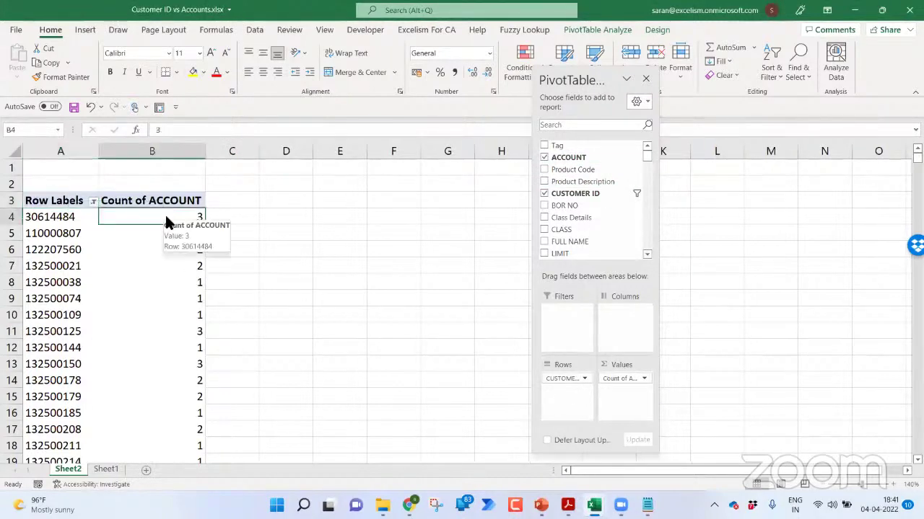
right_click(171, 219)
mouse_move(235, 318)
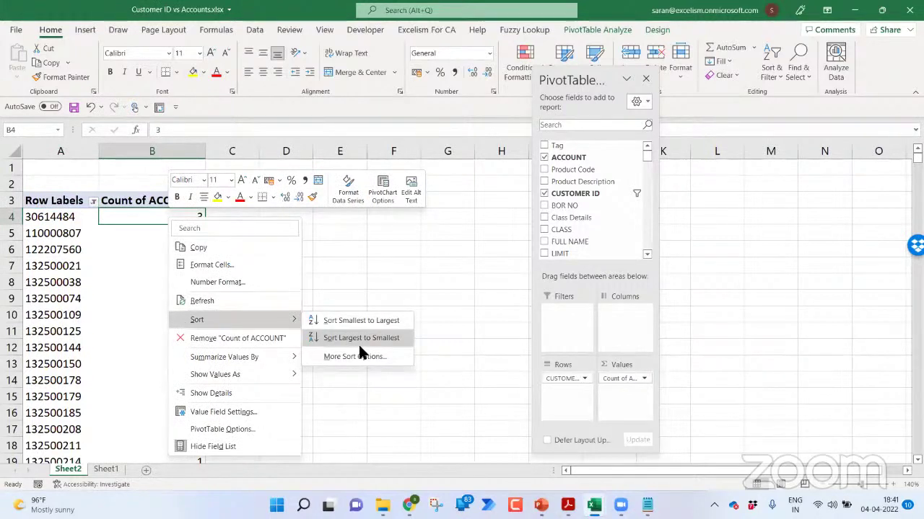
left_click(363, 342)
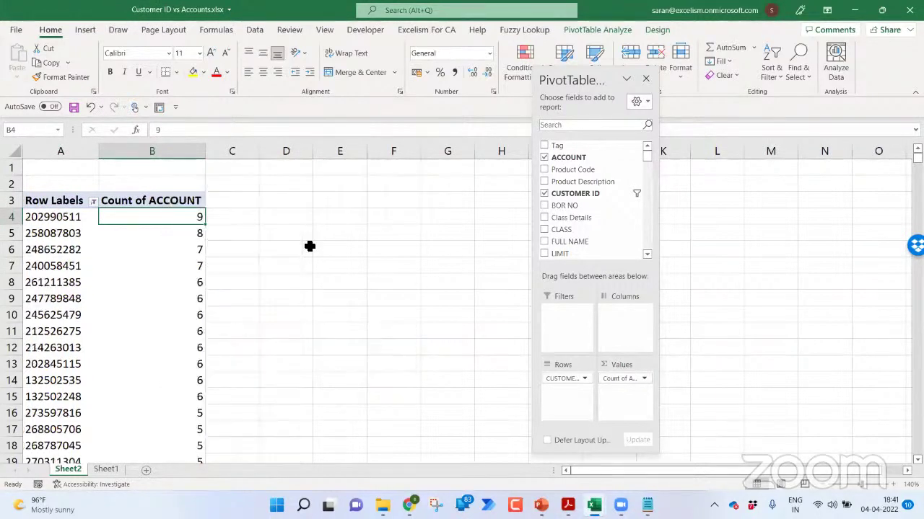
left_click(309, 247)
left_click(62, 216)
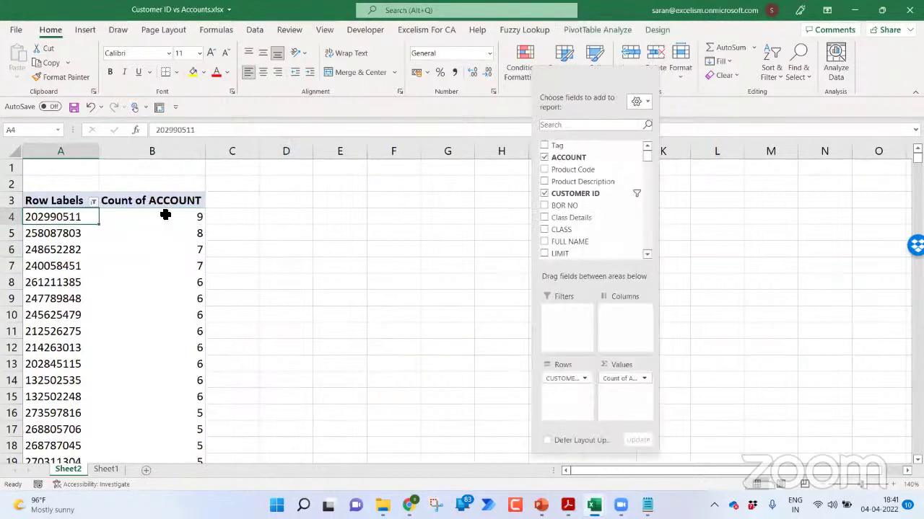
left_click(165, 214)
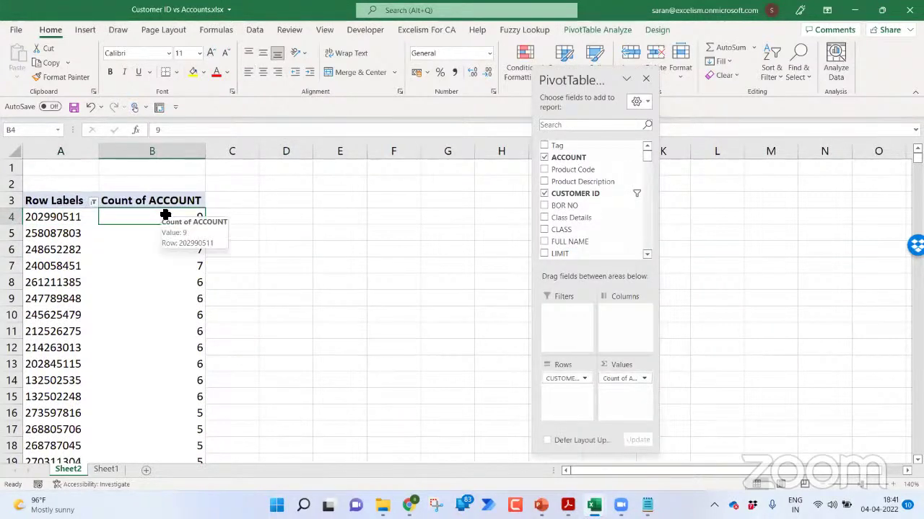
left_click(70, 233)
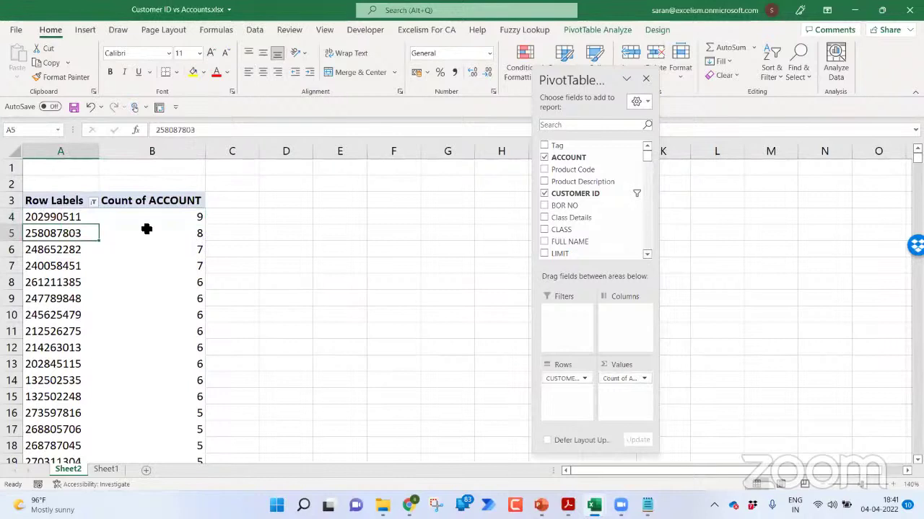
left_click(185, 231)
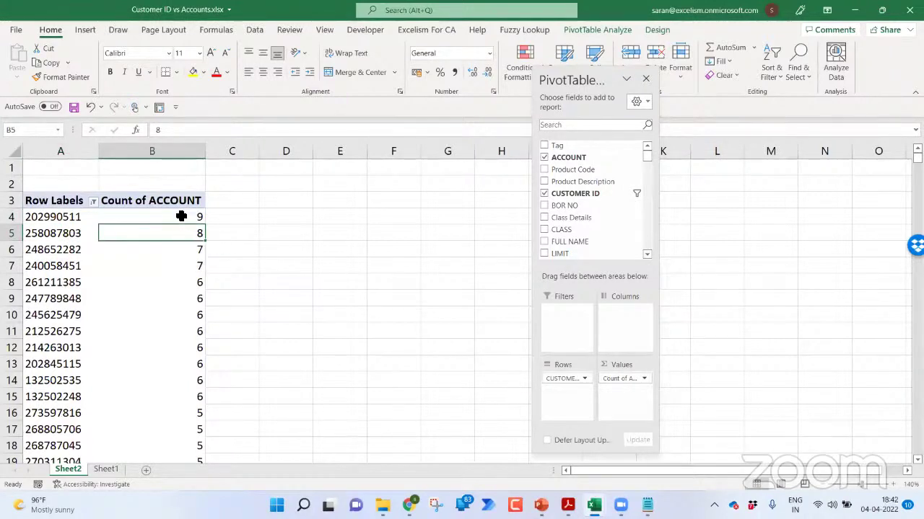
left_click(181, 216)
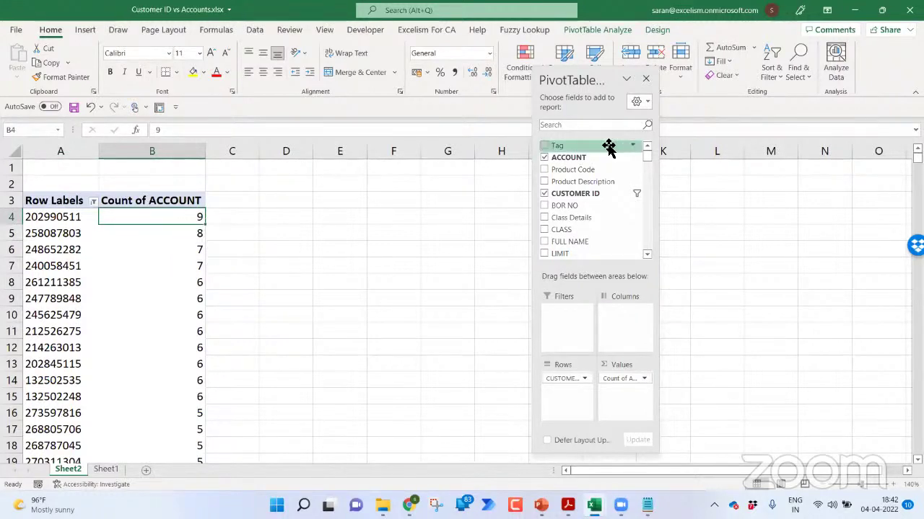
Split account counts into NPA and SA Tag columns, drilling into the top customer's 9 SA accounts and undoing
left_click_drag(608, 147, 630, 329)
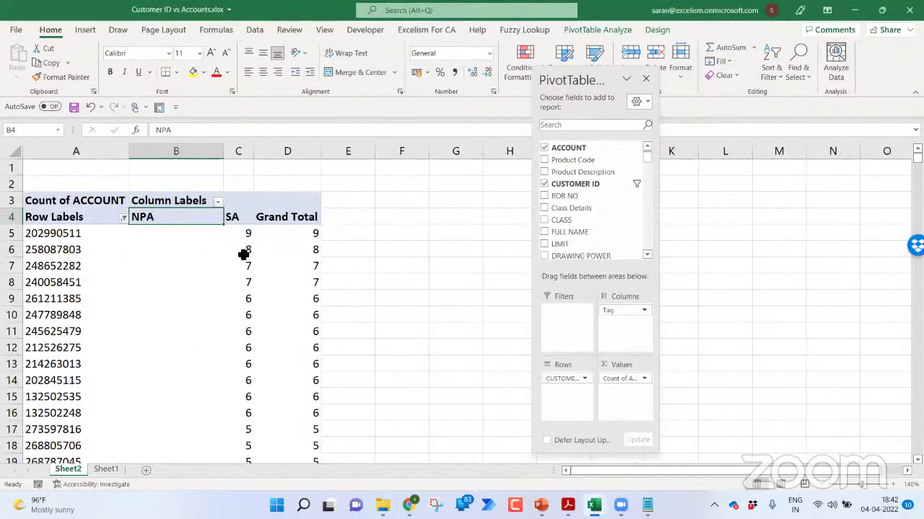
left_click(206, 233)
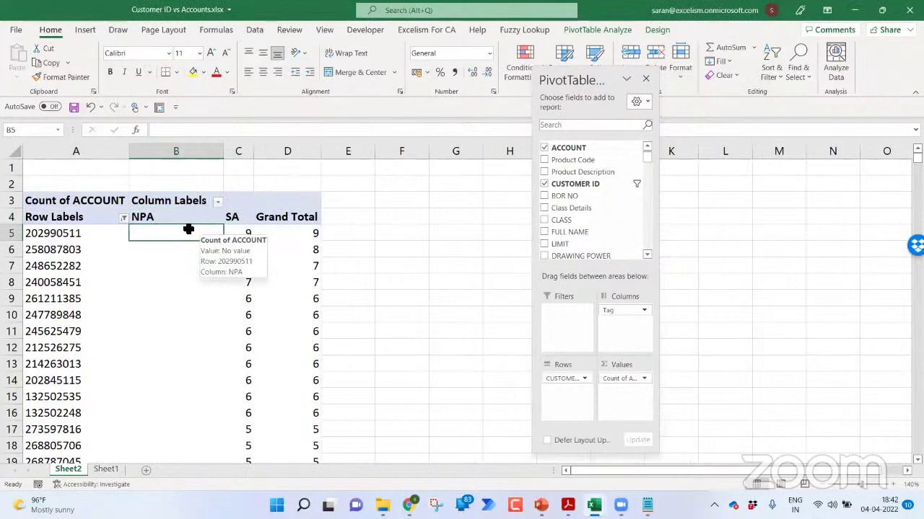
double_click(248, 233)
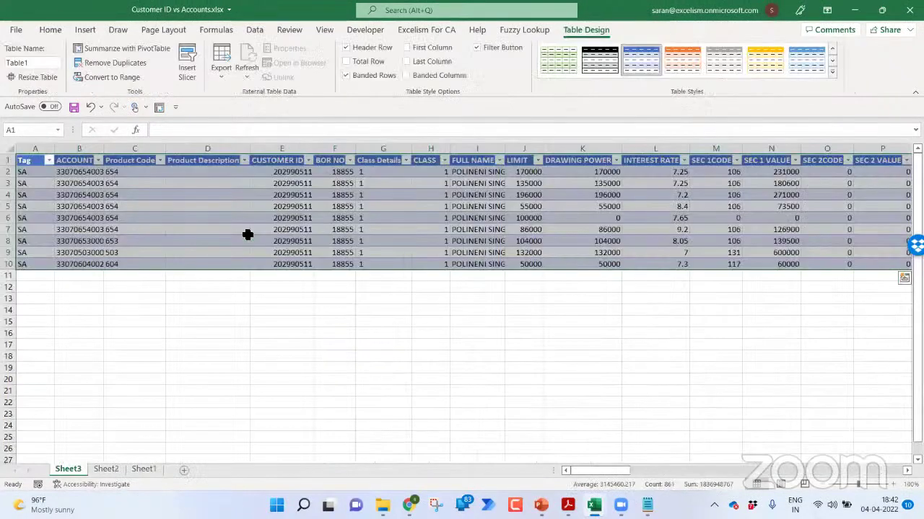
key("ctrl+z")
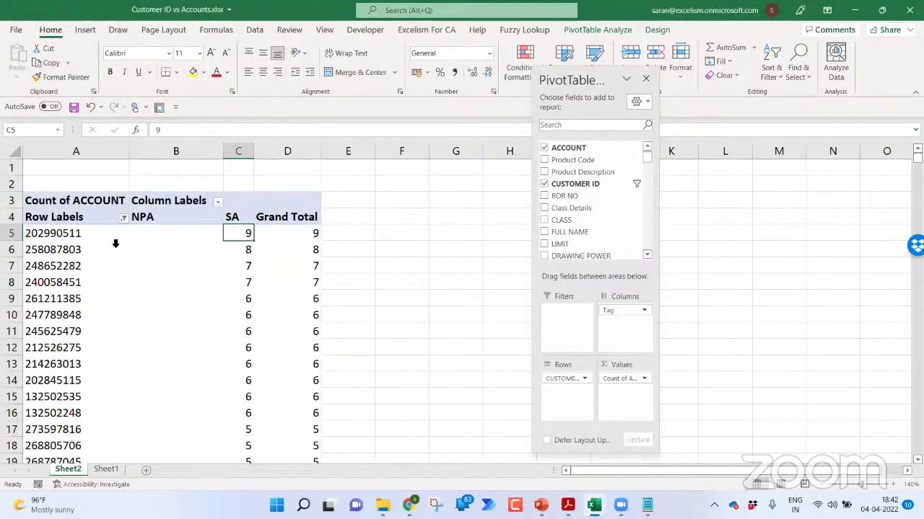
left_click(232, 251)
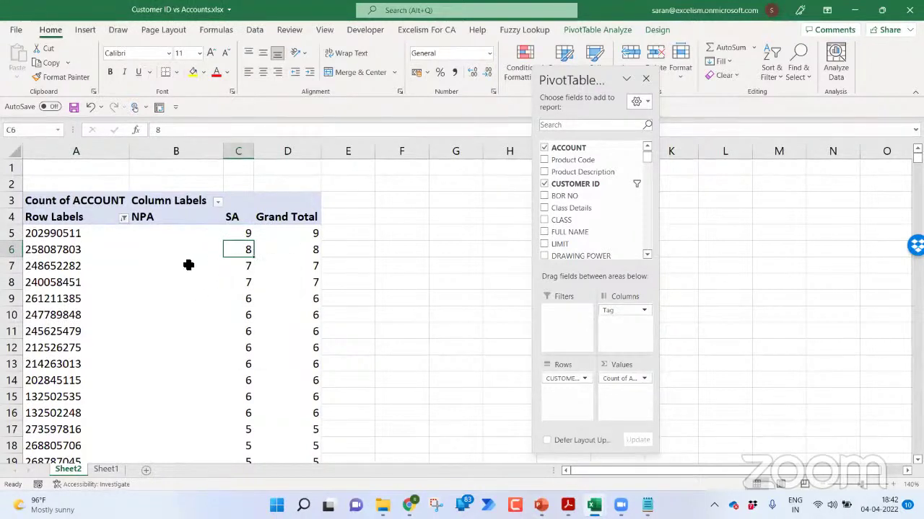
left_click(182, 232)
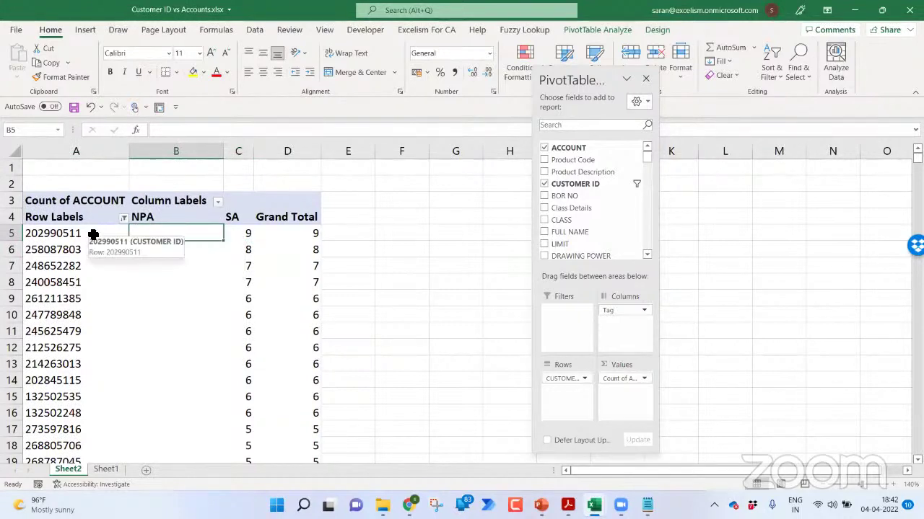
left_click(245, 228)
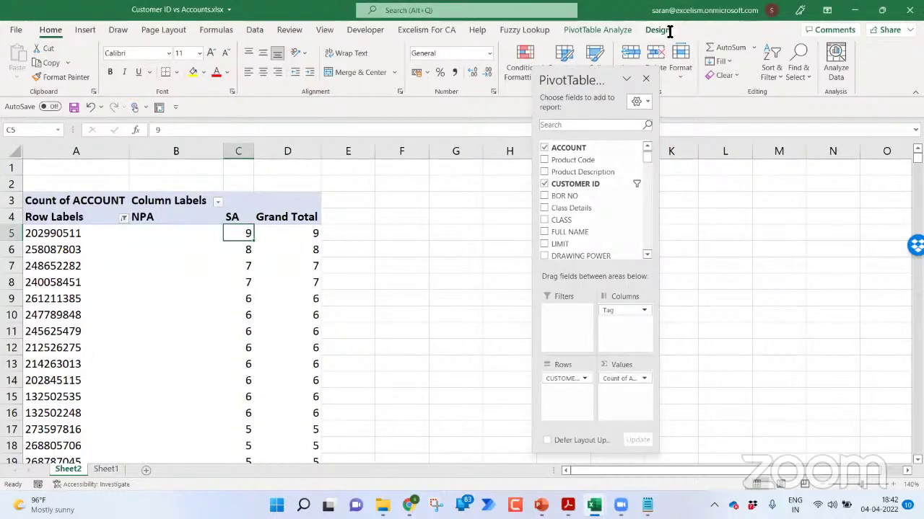
Turn off pivot grand totals for rows and columns and add Sum of NET OS to the values
left_click(658, 30)
left_click(51, 63)
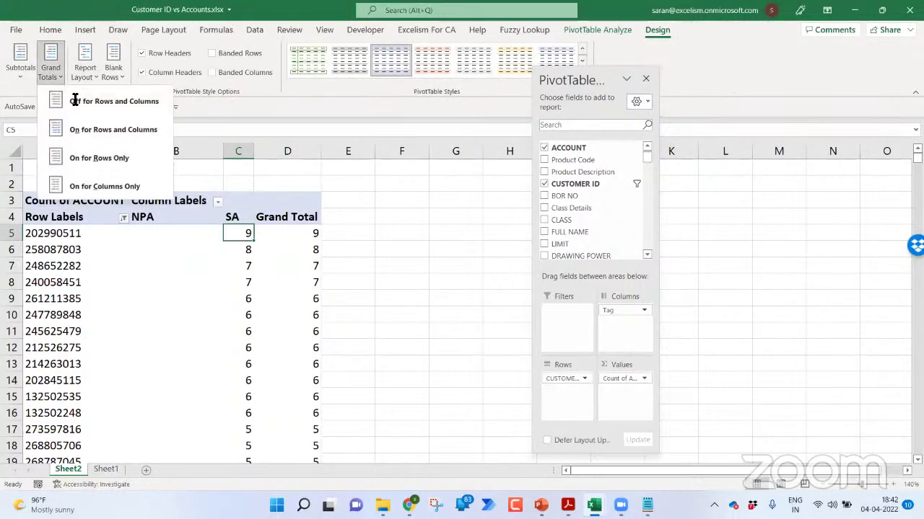
left_click(76, 101)
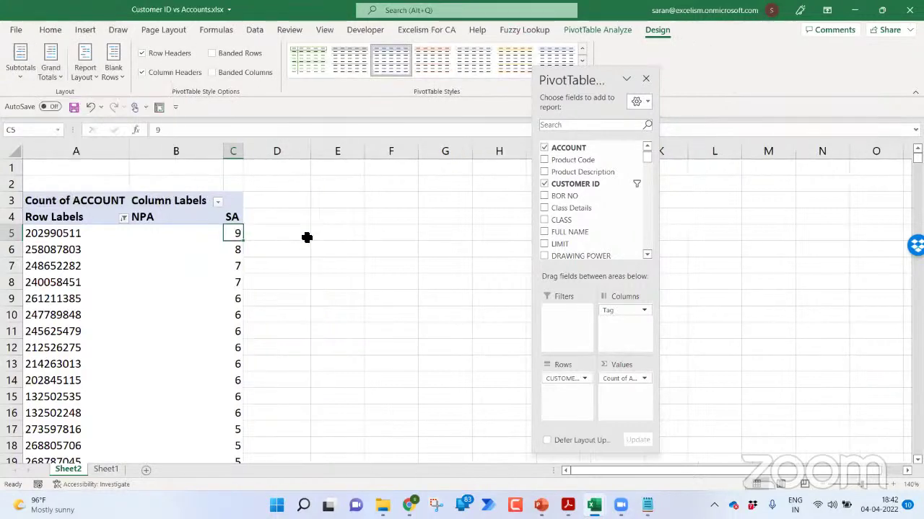
left_click(644, 255)
left_click(644, 255)
left_click(644, 254)
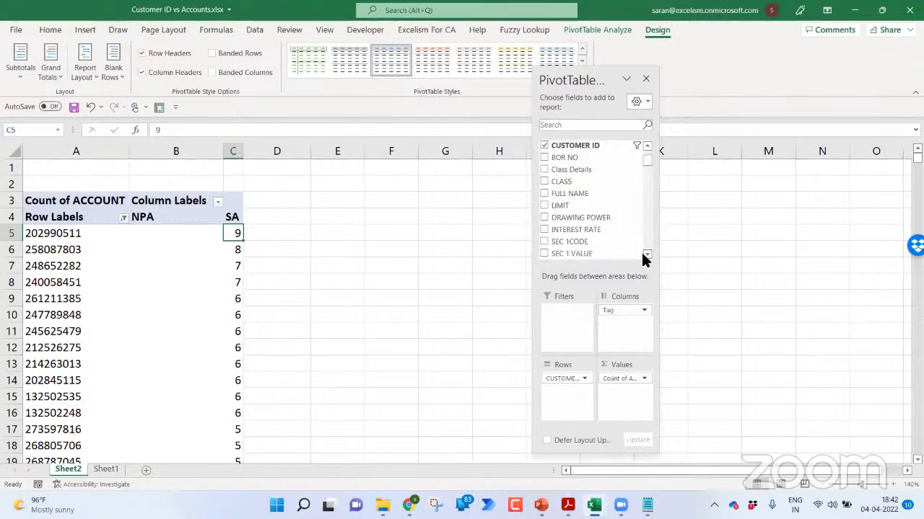
left_click(644, 254)
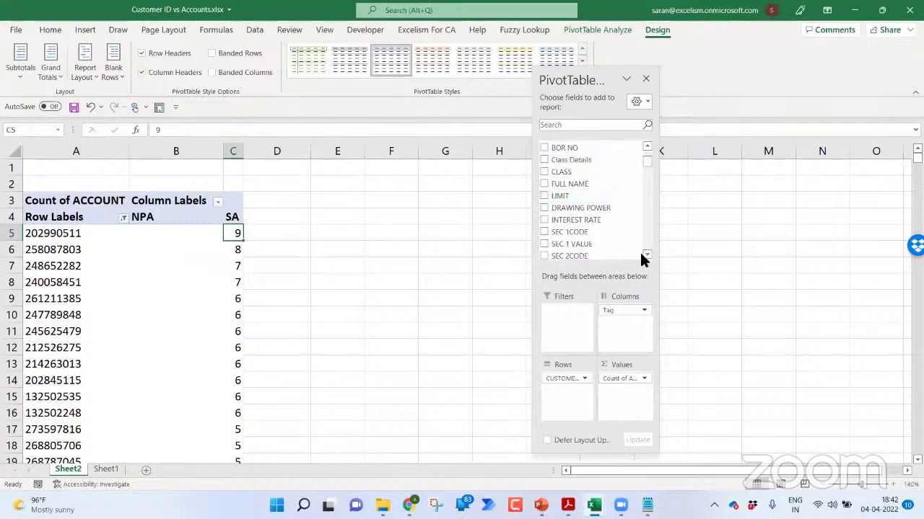
scroll(647, 245, "down", 5)
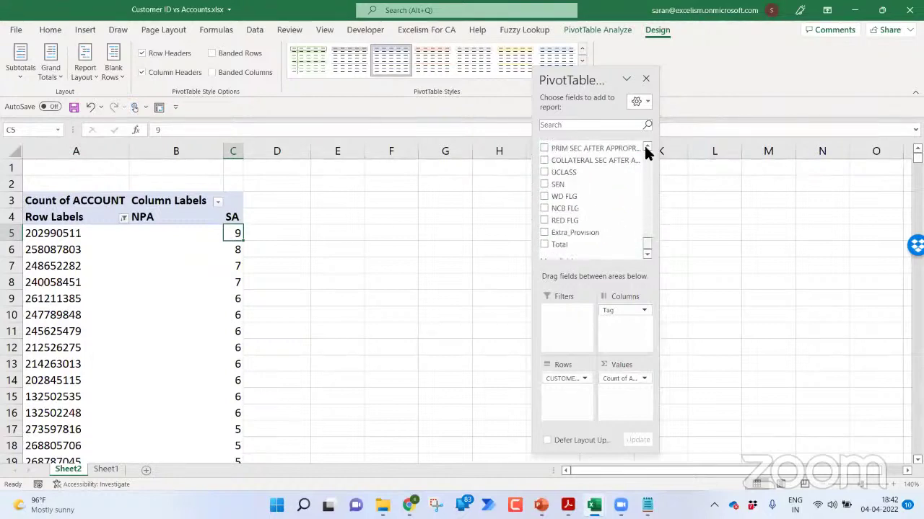
left_click(647, 147)
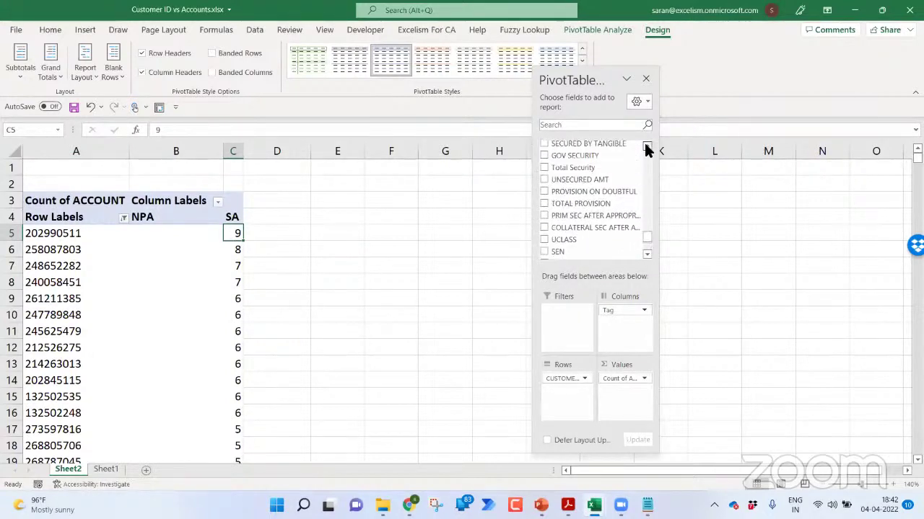
left_click_drag(582, 184, 624, 397)
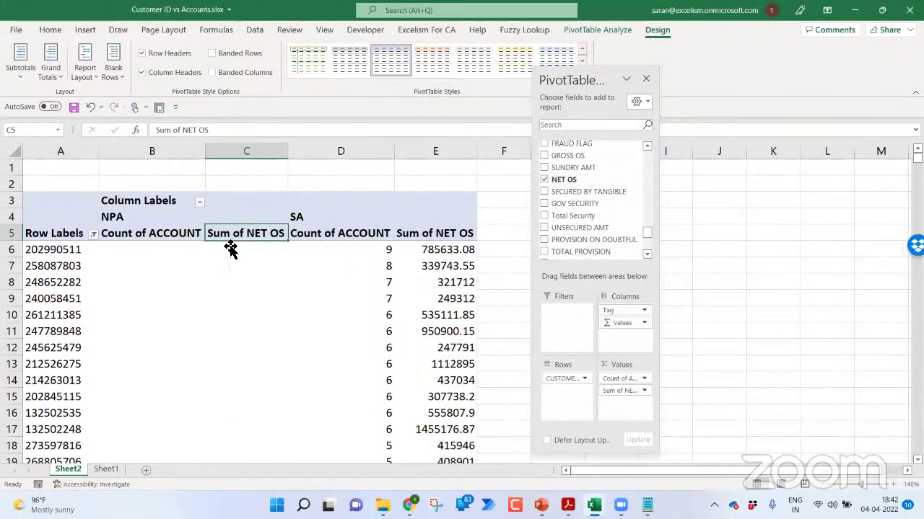
Rename the value headers to 'No. of Accts' and 'O/s' and autofit the pivot columns
left_click(183, 233)
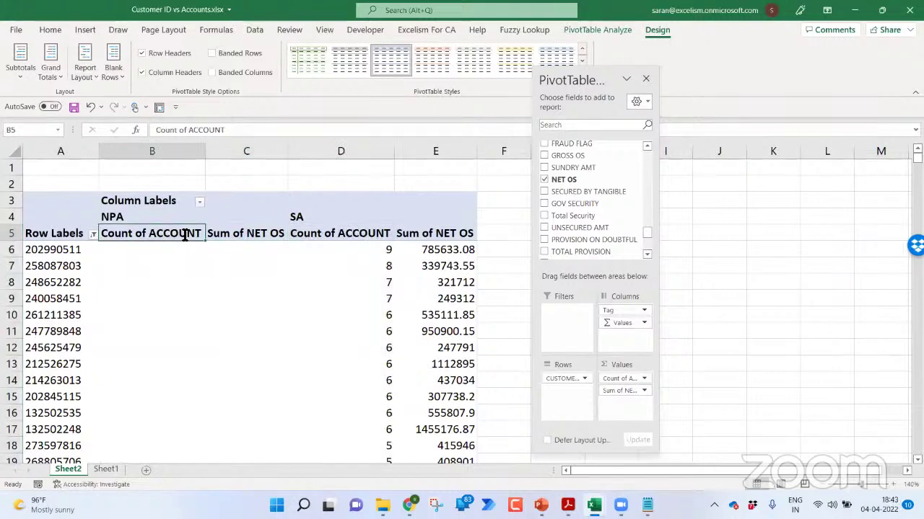
type("No. of Accts")
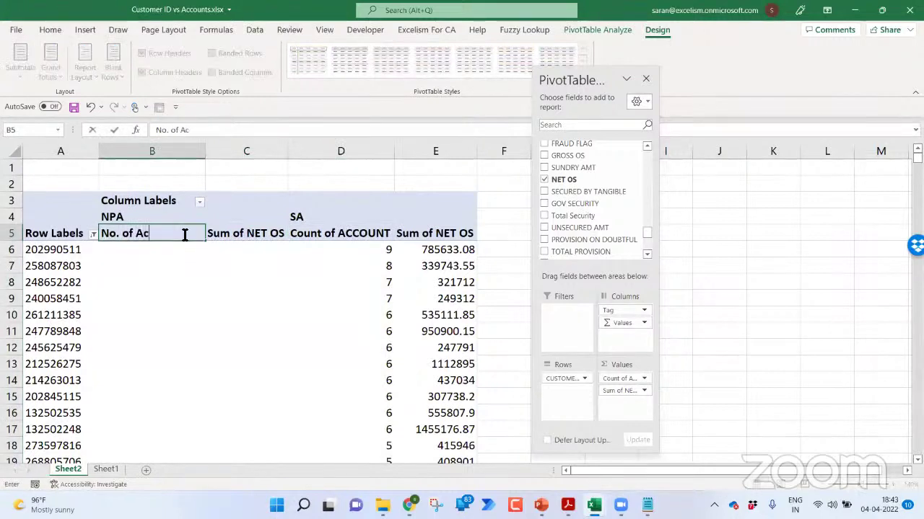
key("Tab")
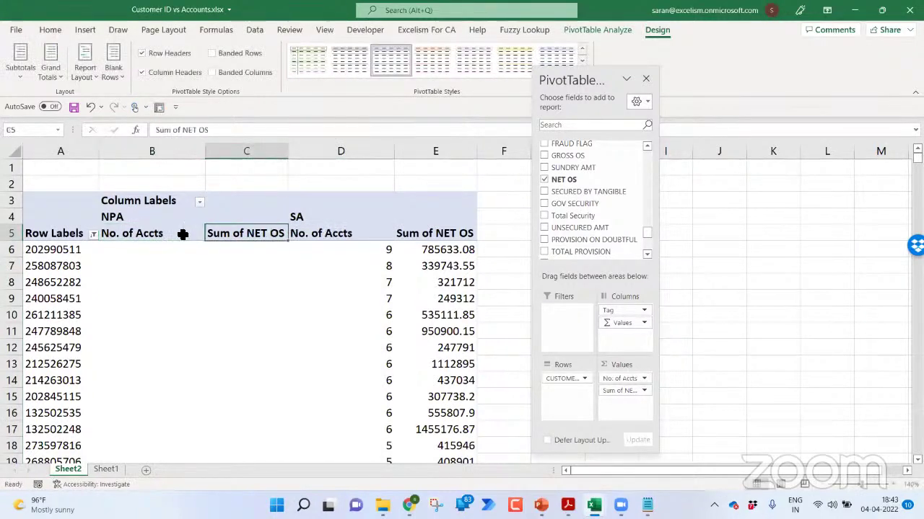
type("O/s")
key("Tab")
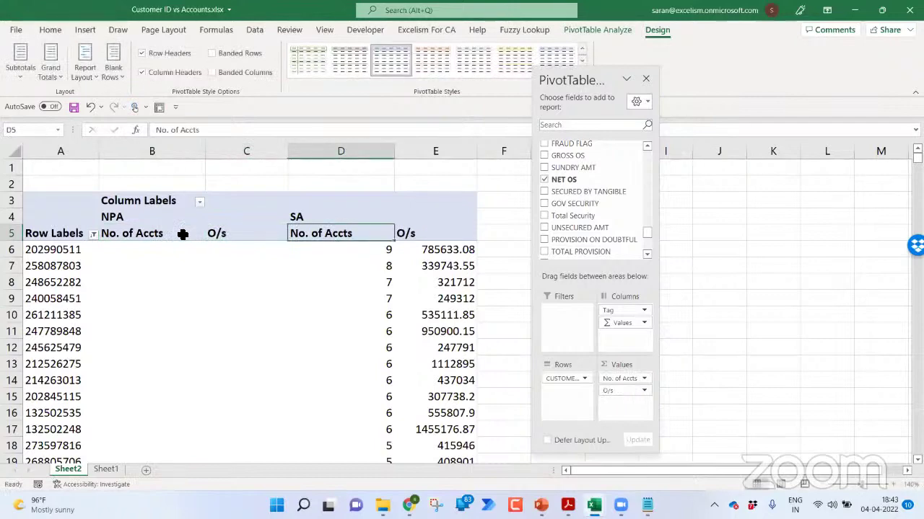
key("Right")
key("ctrl+a")
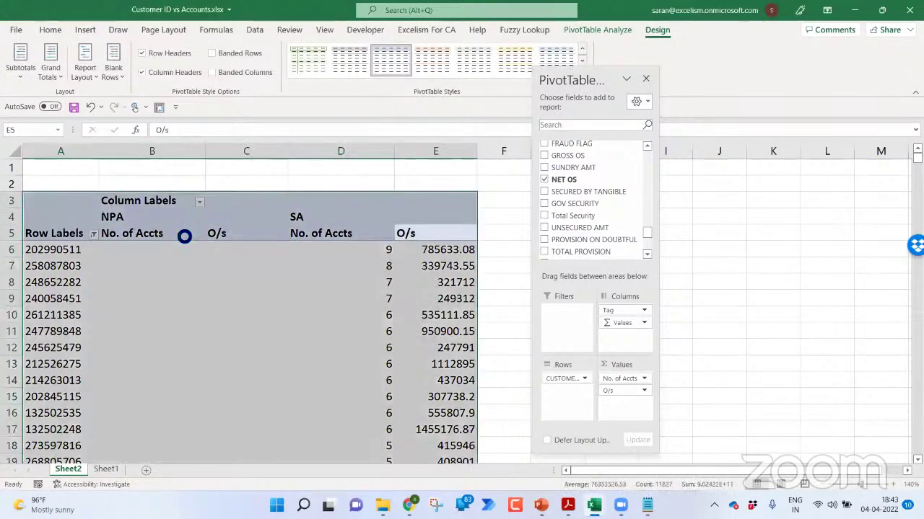
key("alt+o")
key("c")
key("a")
Format the SA O/s amounts with Comma Style and no decimals
left_click(390, 250)
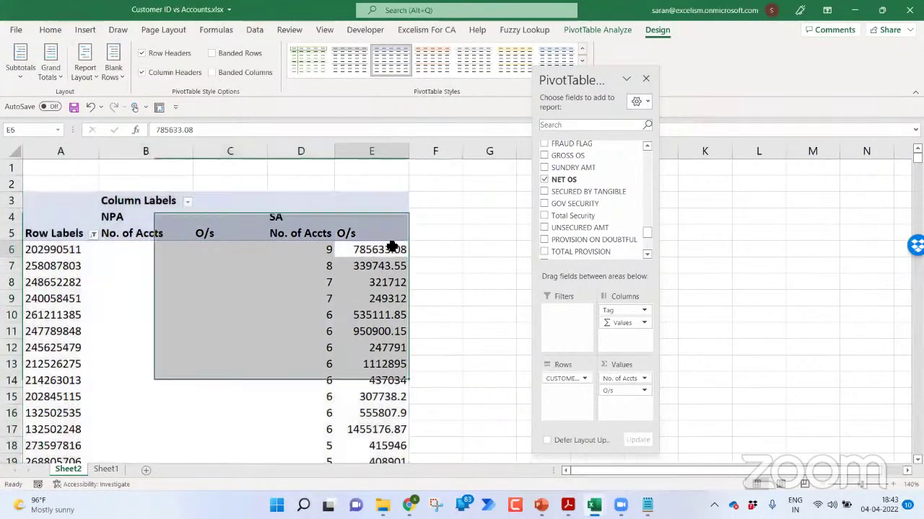
key("ctrl+shift+Down")
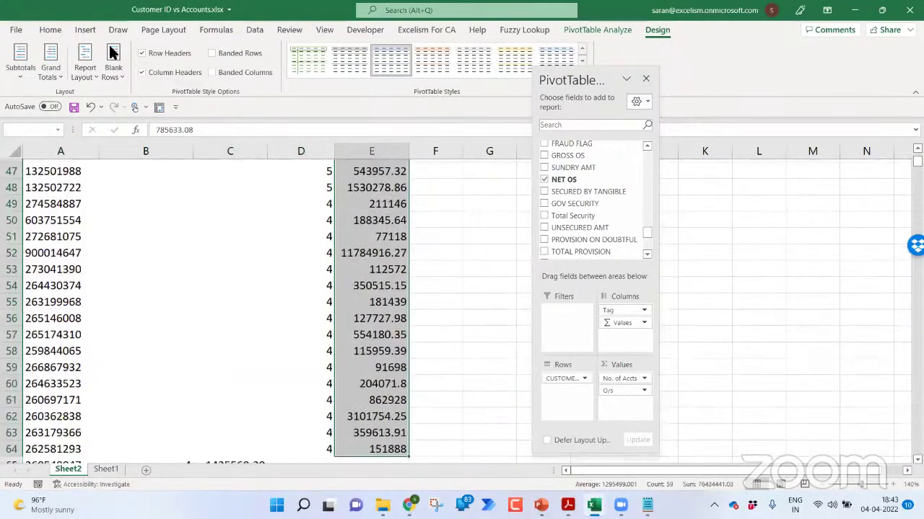
key("alt+h")
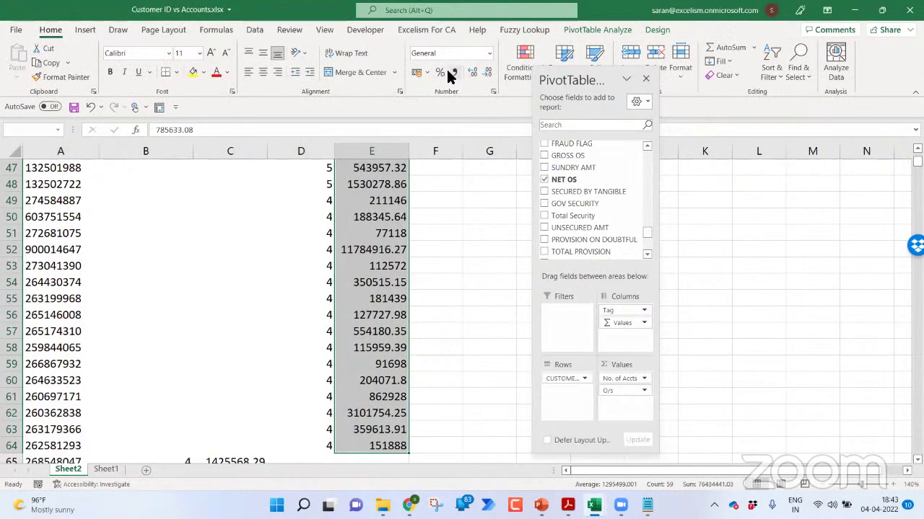
left_click(454, 73)
left_click(488, 74)
left_click(487, 73)
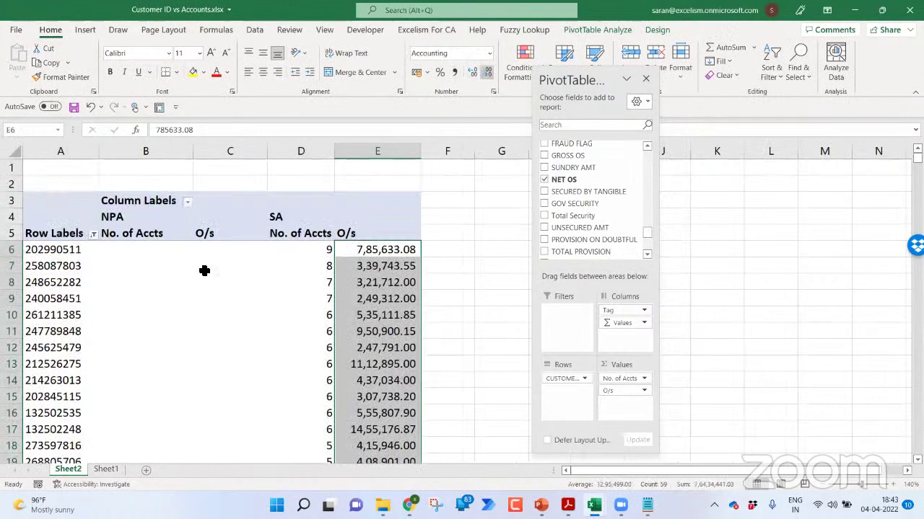
left_click(115, 255)
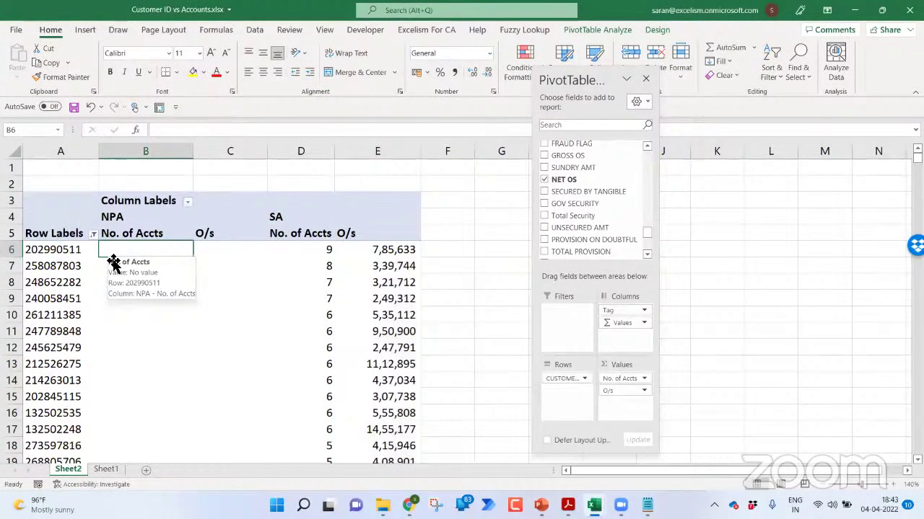
left_click(302, 248)
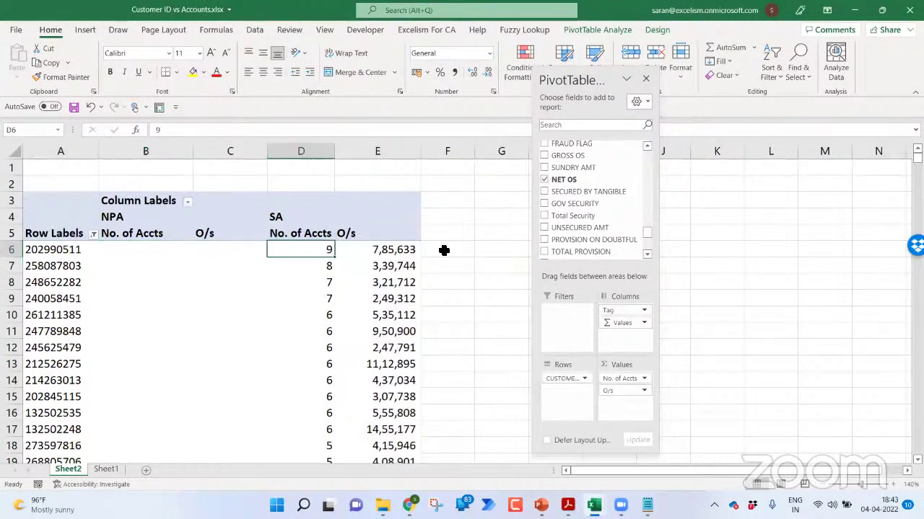
left_click(472, 250)
Enter =AND(B6>0,D6>0) in F6 and copy it down column F
type("=")
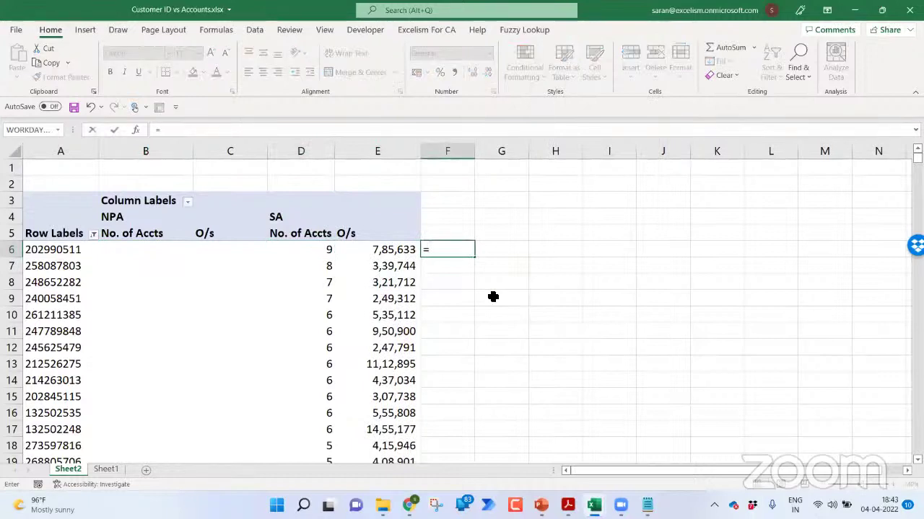
type("an")
key("Tab")
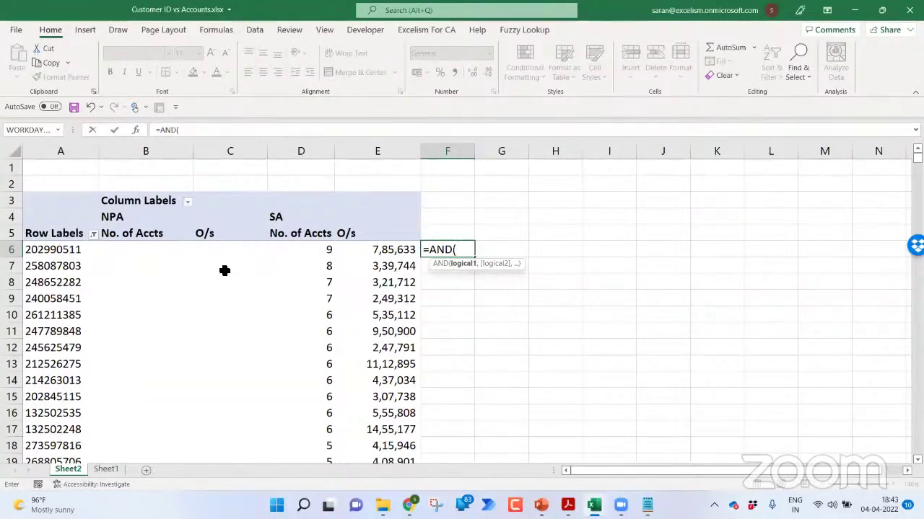
left_click(155, 256)
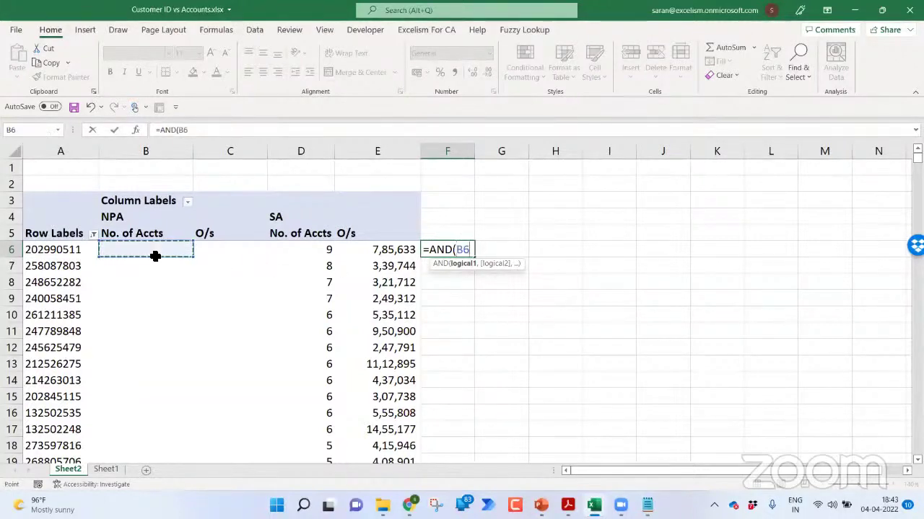
type(">0,")
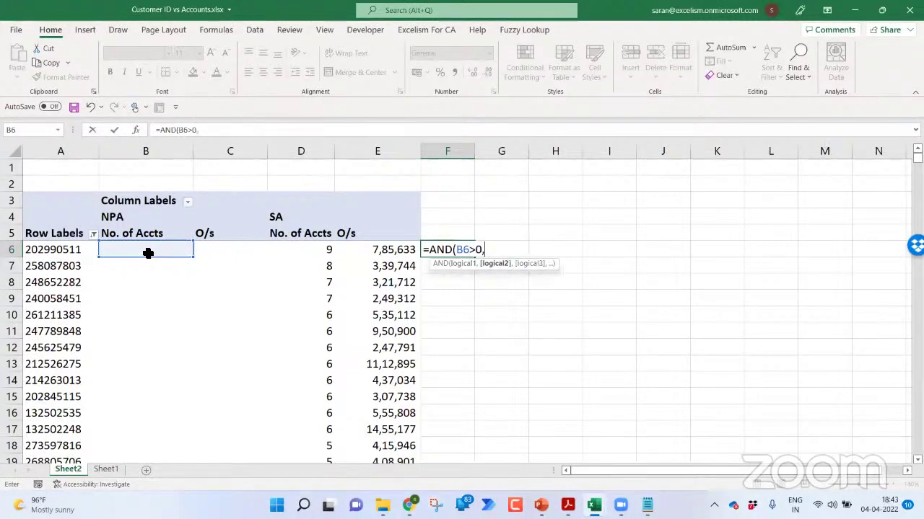
left_click(302, 249)
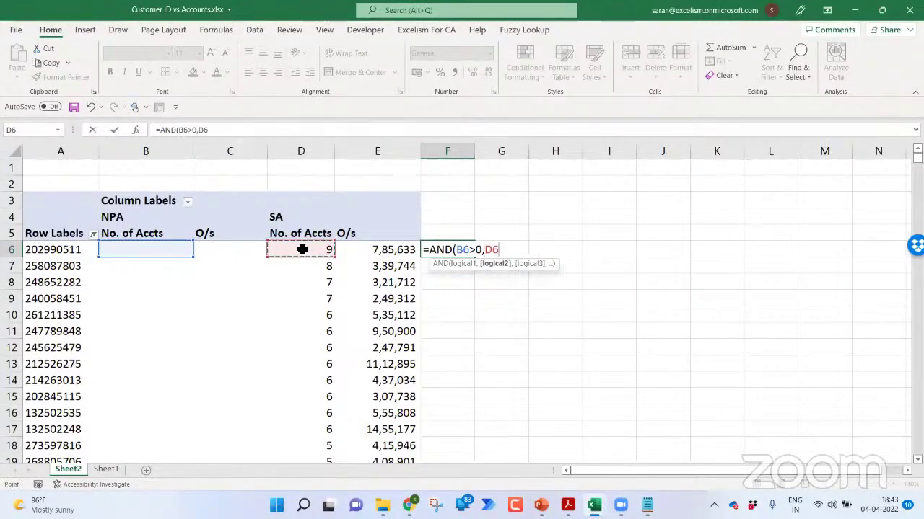
type(">0")
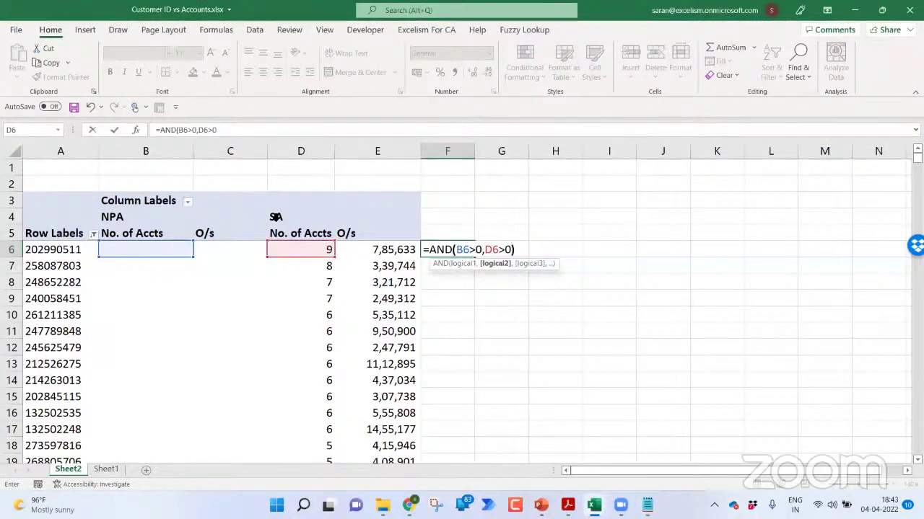
type(")")
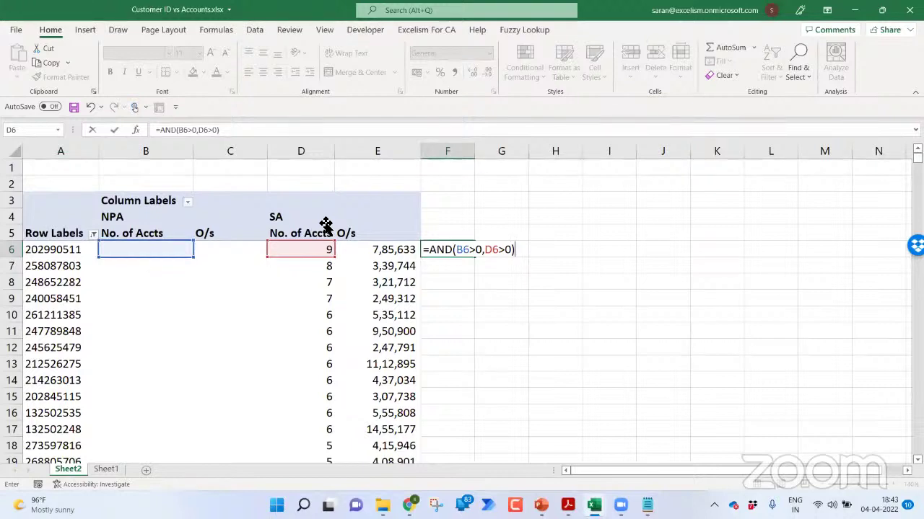
key("ctrl+Return")
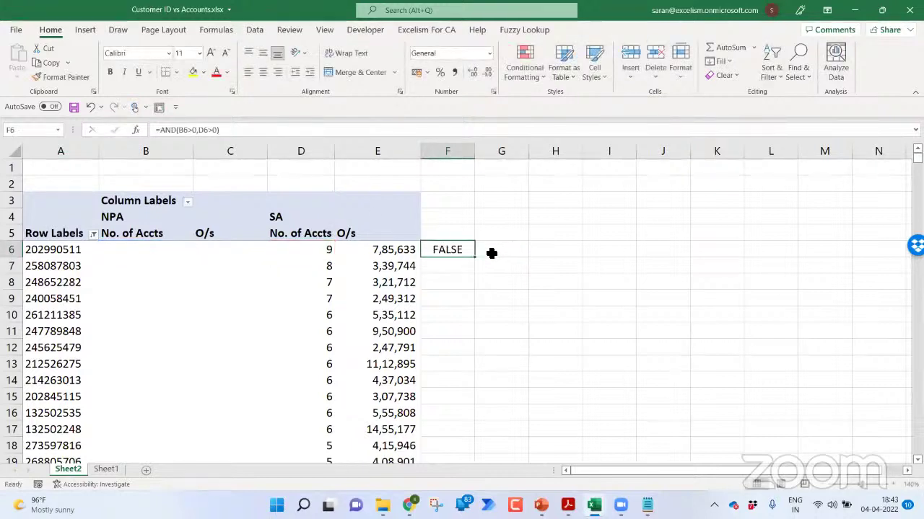
double_click(476, 258)
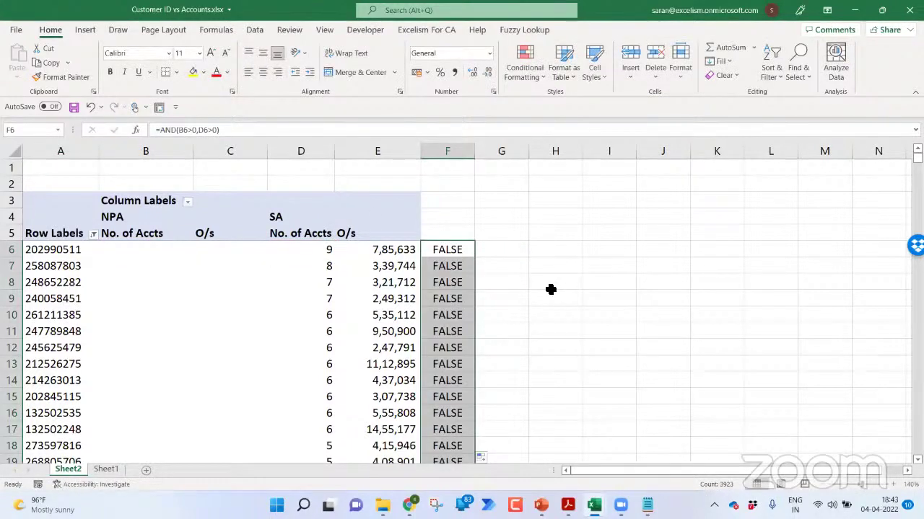
Wrap the test as =IF(AND(B6>0,D6>0),"Check","Ok") and fill it into every row
key("F2")
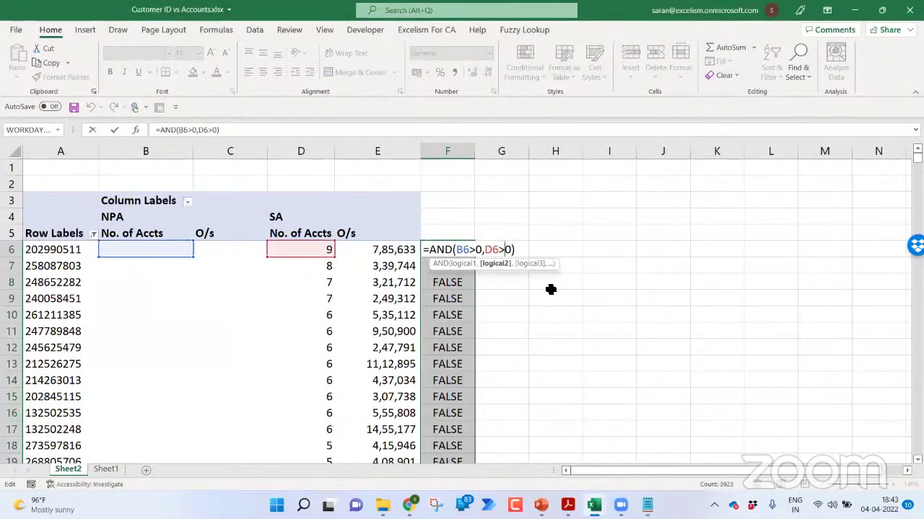
key("Home")
key("Right")
type("IF(")
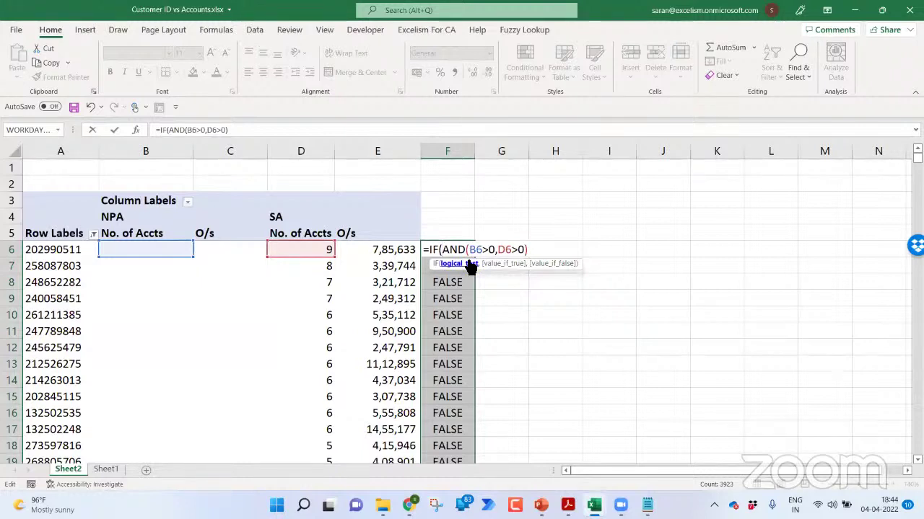
left_click(468, 264)
left_click(544, 249)
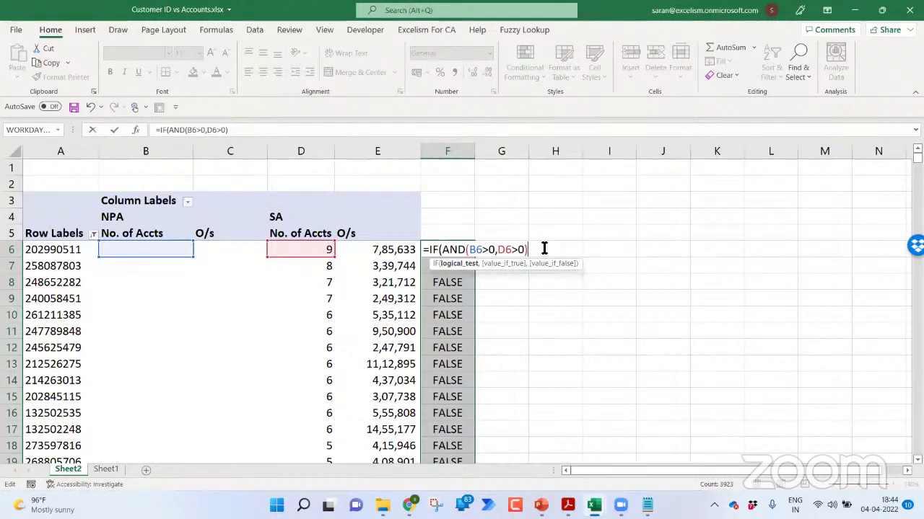
type(",\"Check\",")
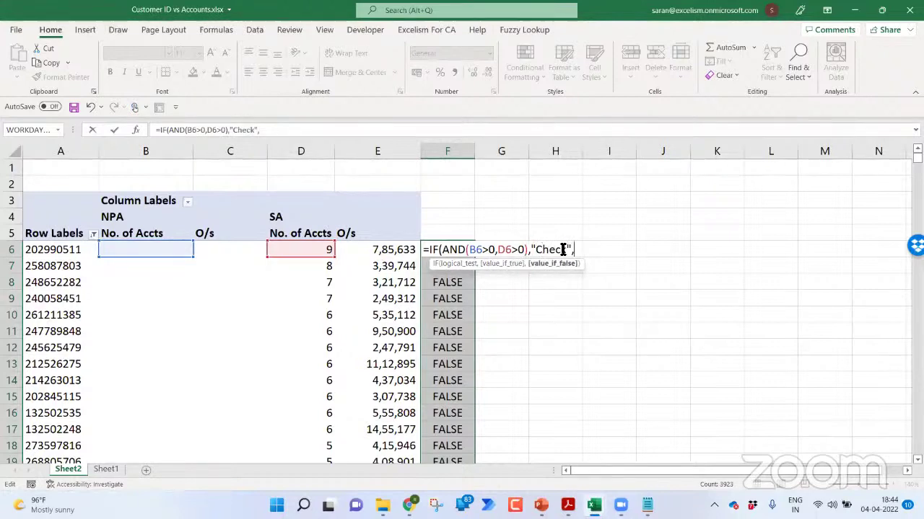
type("\"Ok\")")
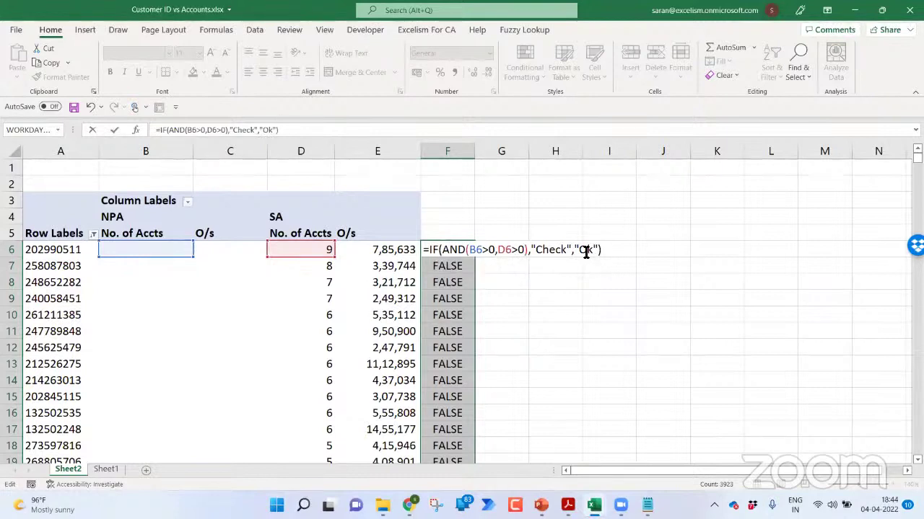
left_click(585, 250)
double_click(588, 250)
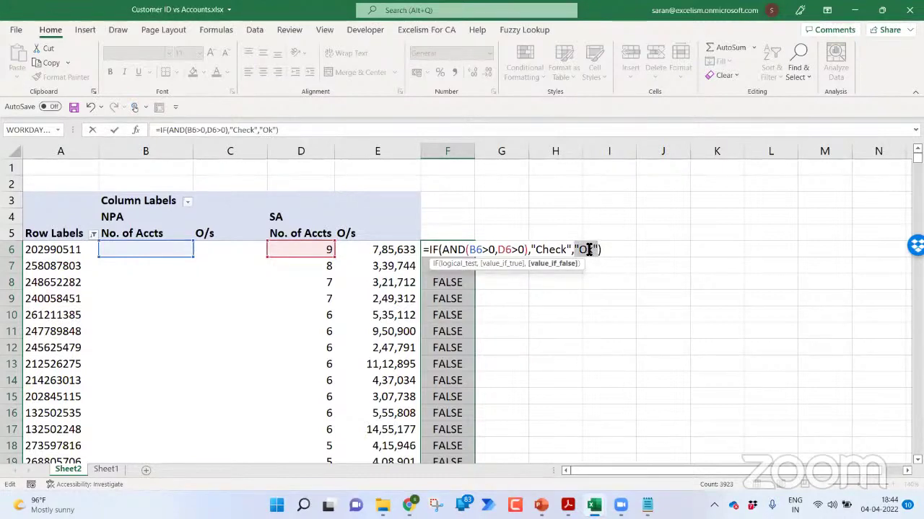
key("ctrl+Return")
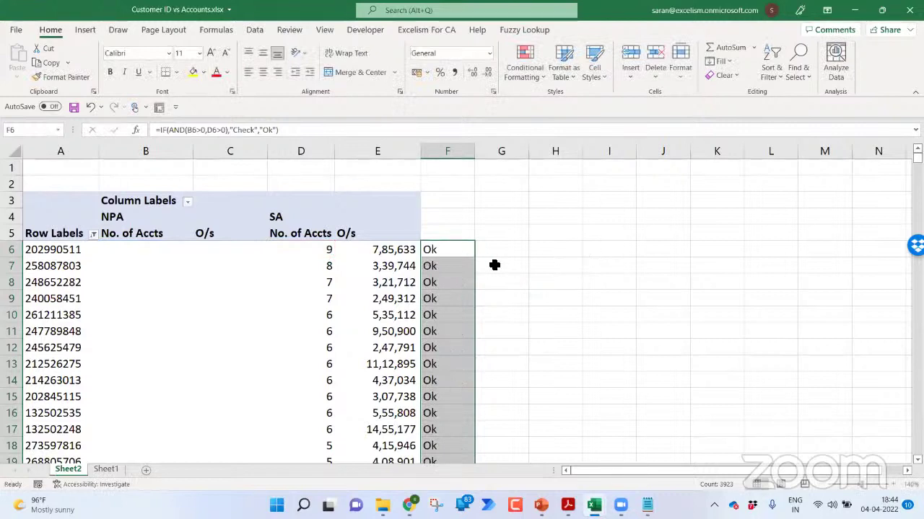
left_click(459, 253)
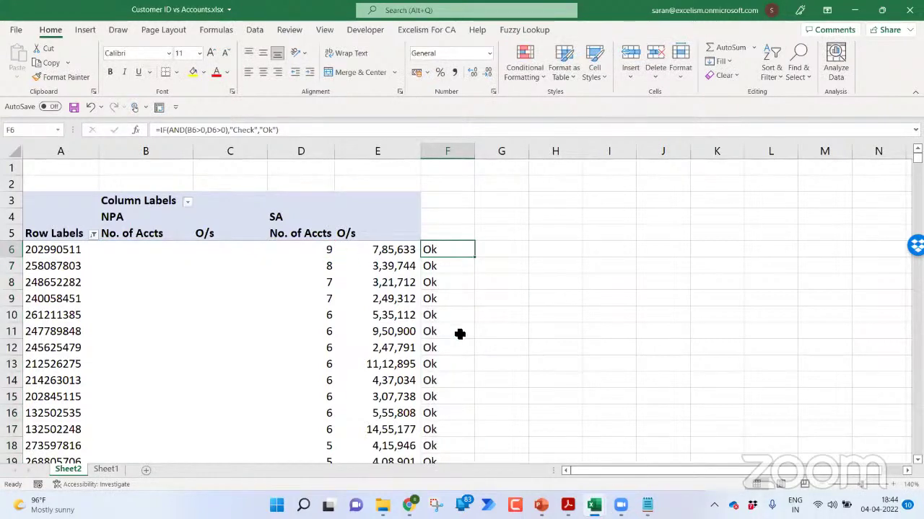
Add a bold 'Check' heading in F3 with a filter on the column
left_click(458, 200)
type("Checkk")
key("BackSpace")
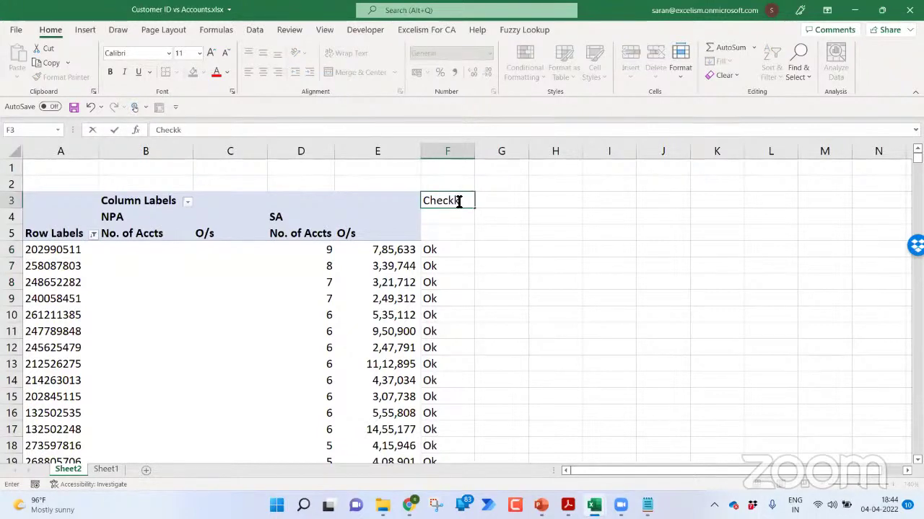
key("Return")
left_click(456, 201)
key("ctrl+b")
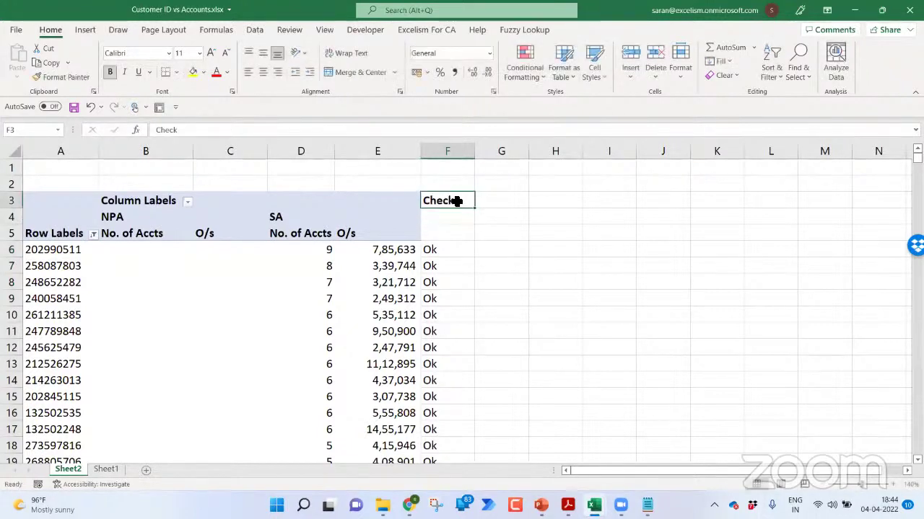
key("ctrl+shift+l")
Filter column F to show only rows flagged Check
left_click(468, 201)
left_click_drag(458, 201, 448, 250)
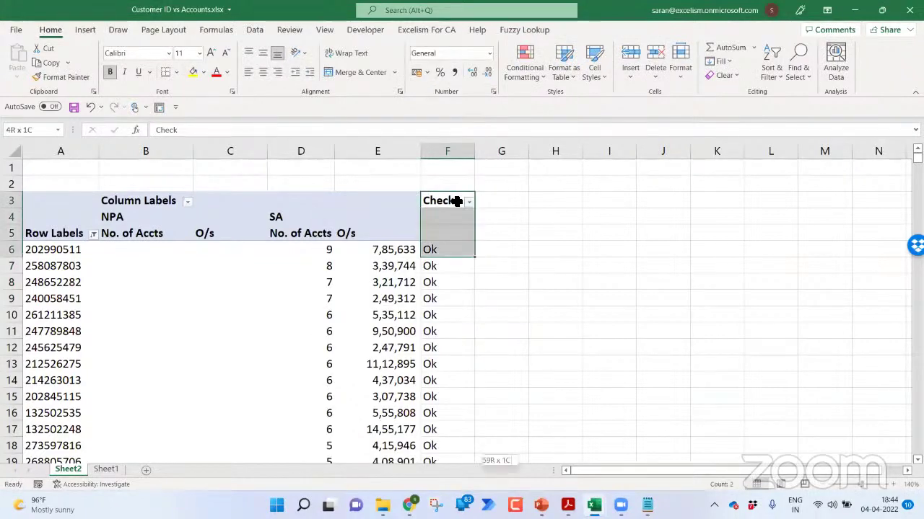
key("ctrl+shift+Down")
key("ctrl+shift+Up")
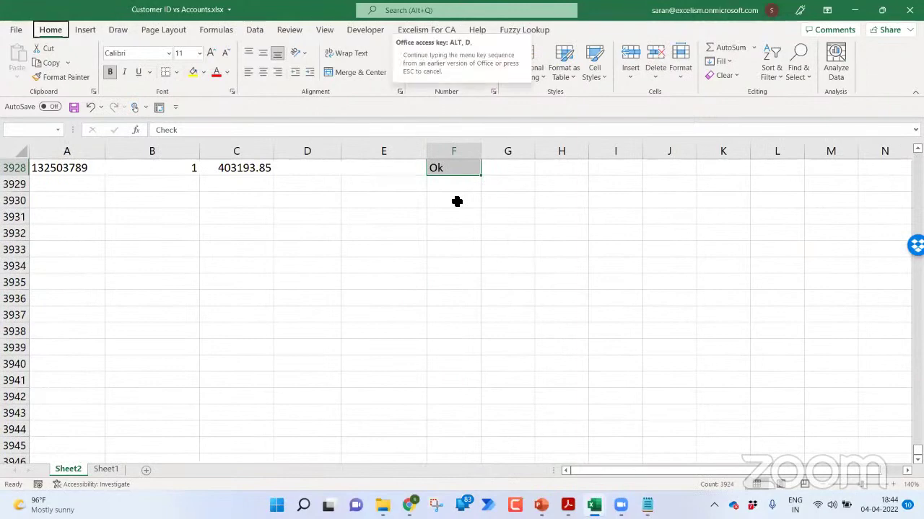
key("shift+BackSpace")
key("alt+Down")
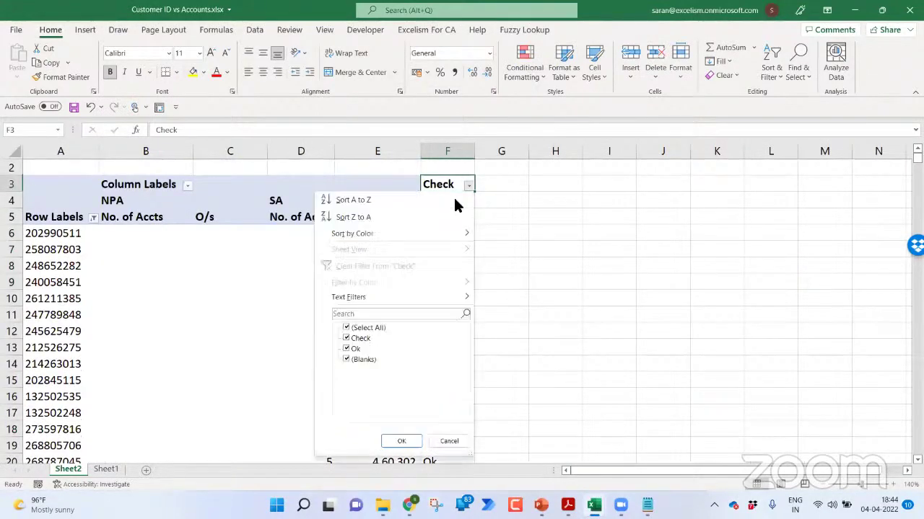
key("Tab")
key("space")
key("Down")
key("space")
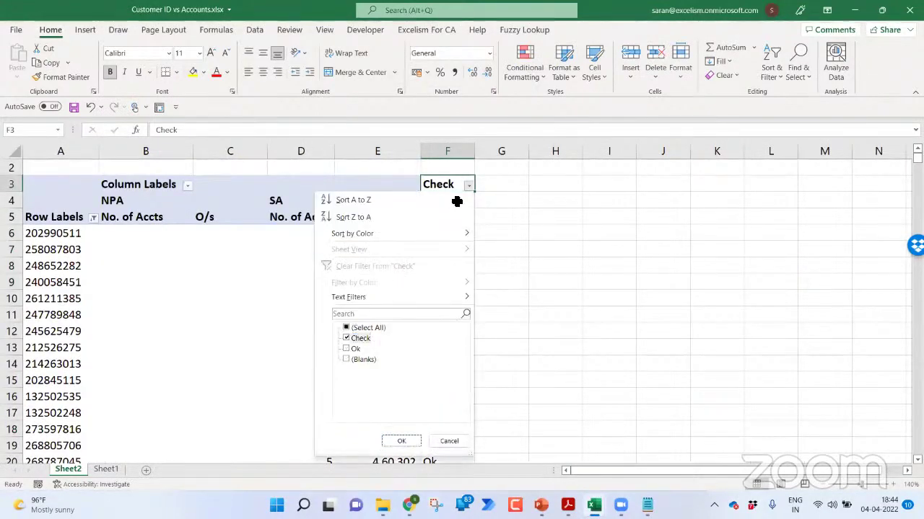
key("Return")
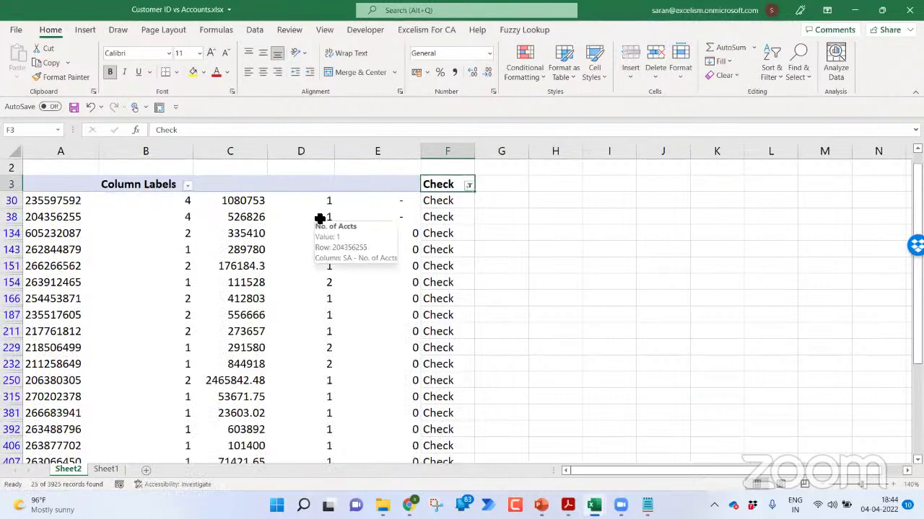
Apply Comma Style to column E so its zero values display as dashes
left_click(189, 202)
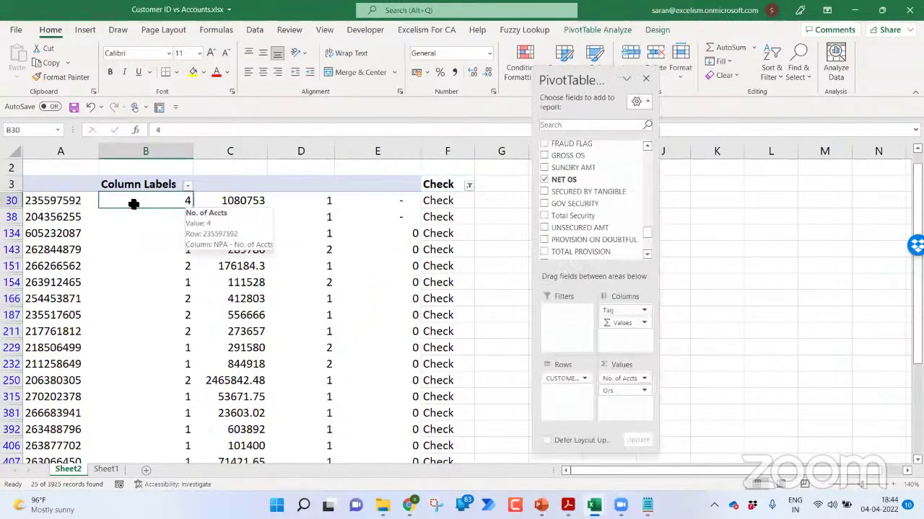
left_click(129, 204)
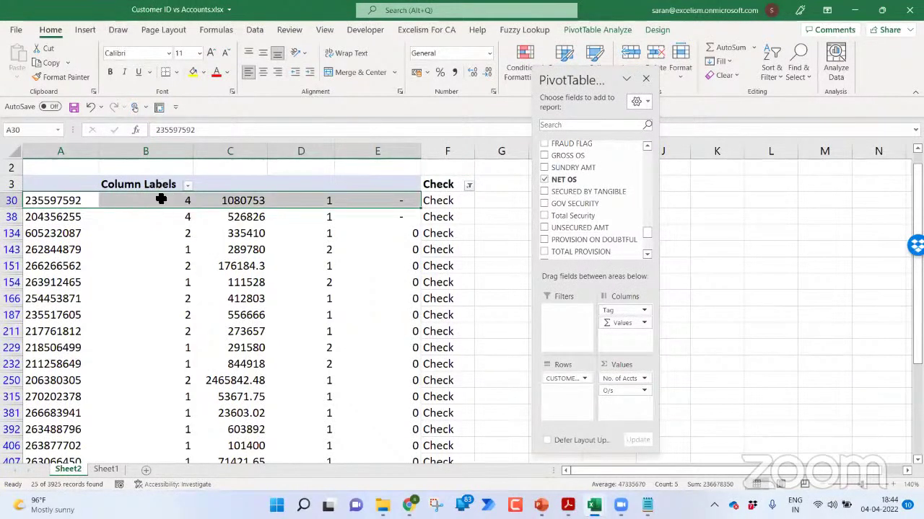
left_click(163, 196)
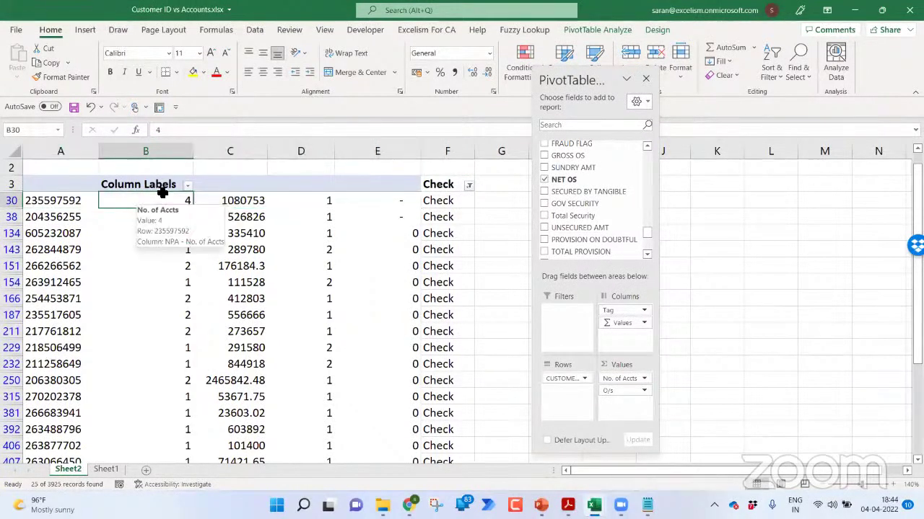
left_click(318, 205)
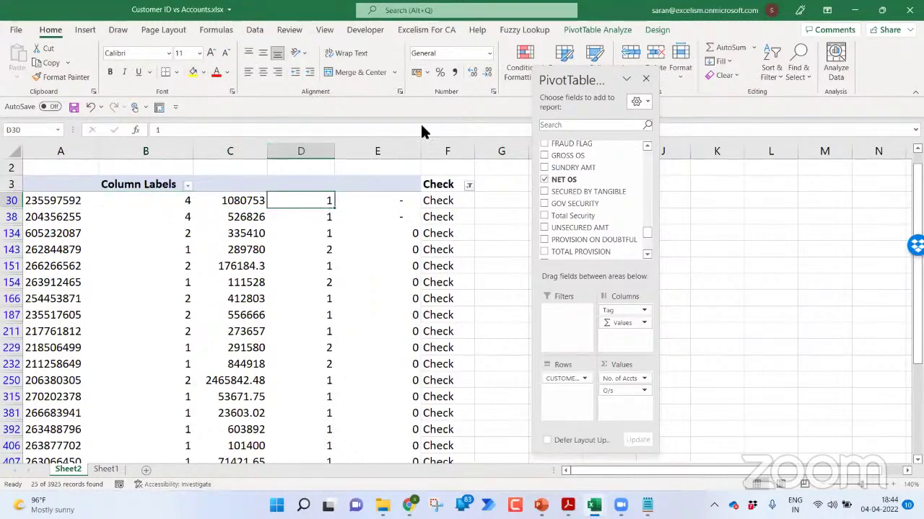
left_click(411, 151)
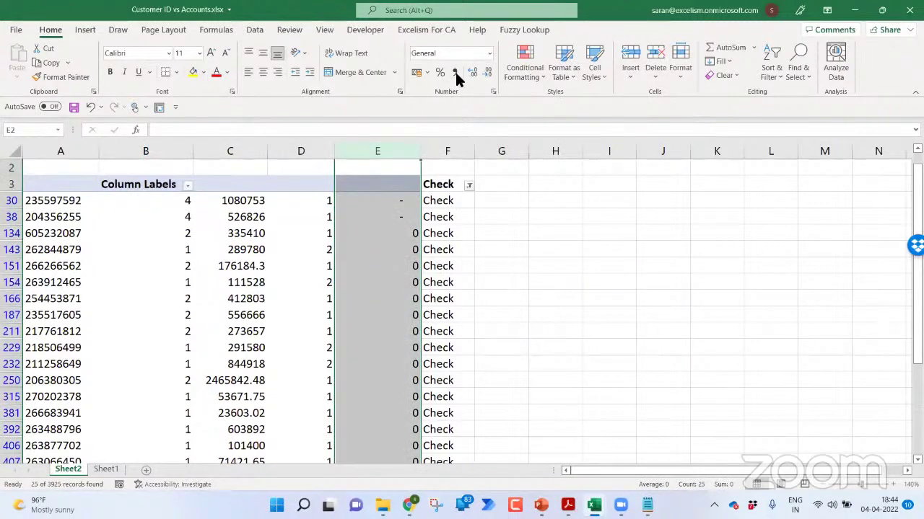
left_click(455, 72)
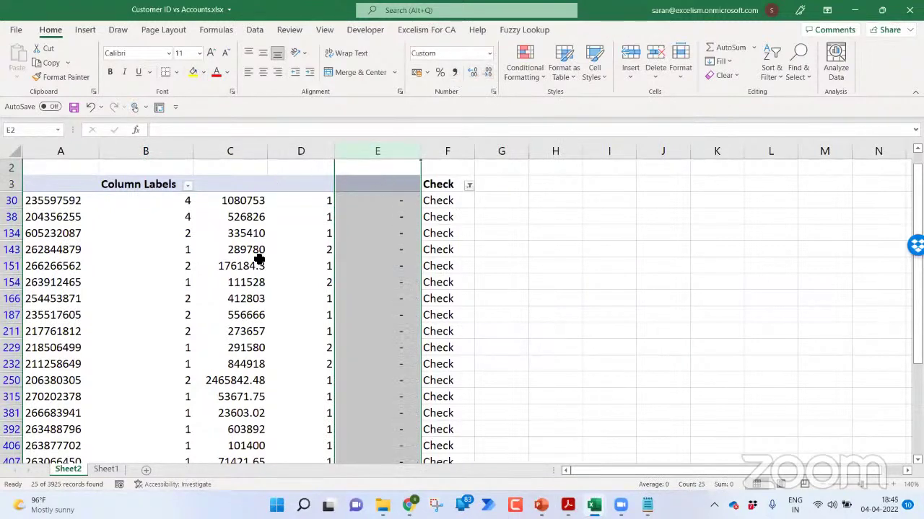
left_click(396, 230)
Give column C comma grouping with no decimals, then show Sheet1
left_click(252, 149)
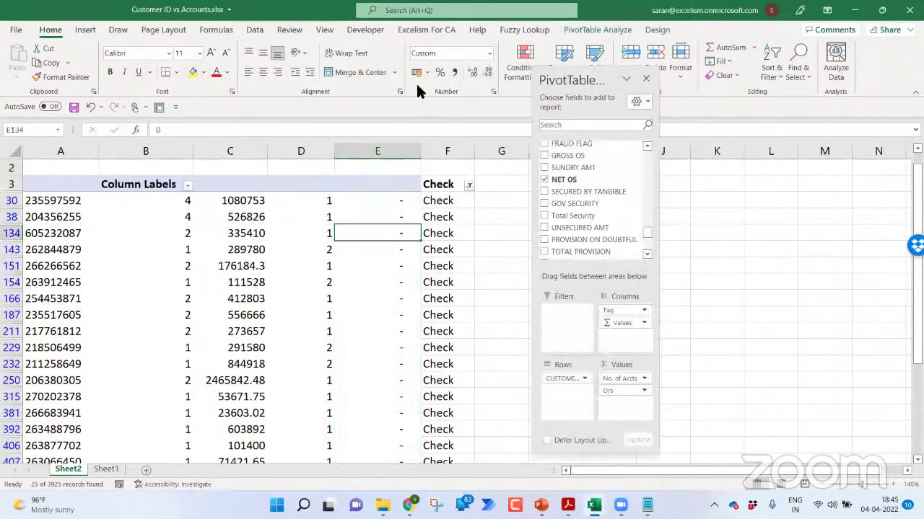
left_click(454, 73)
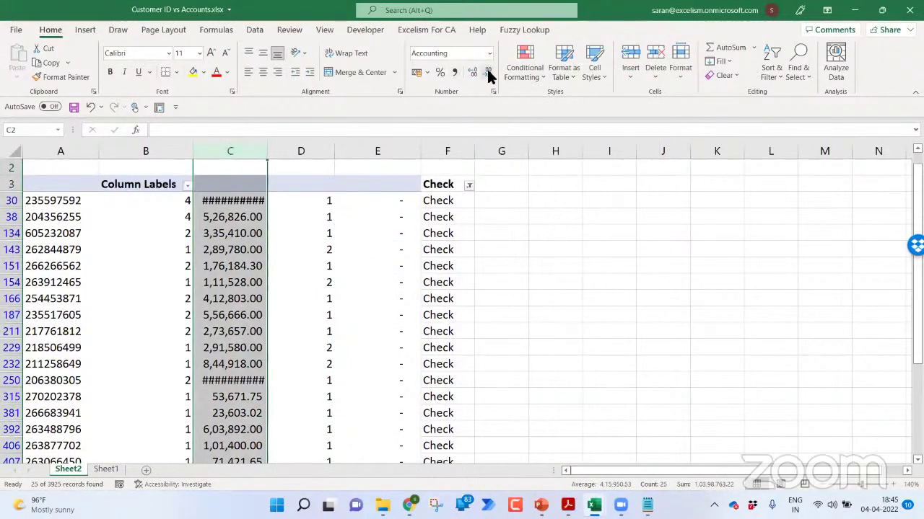
left_click(488, 72)
left_click(488, 72)
left_click(244, 249)
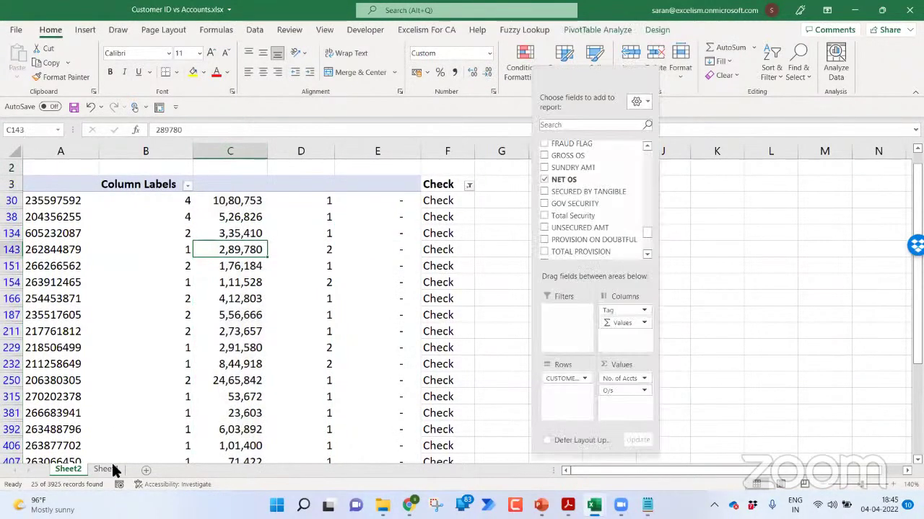
left_click(86, 469)
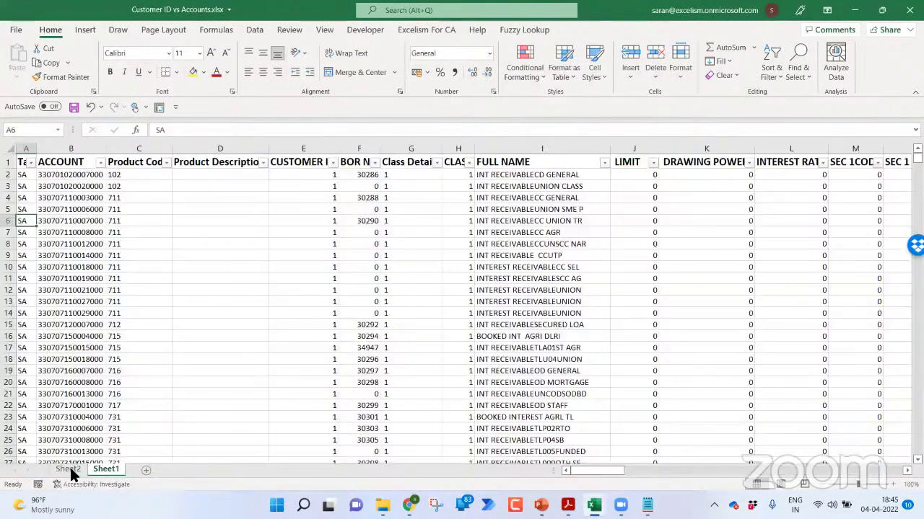
Return to the Sheet2 pivot report and review the column E O/s values and cell D30
key("ctrl+Page_Up")
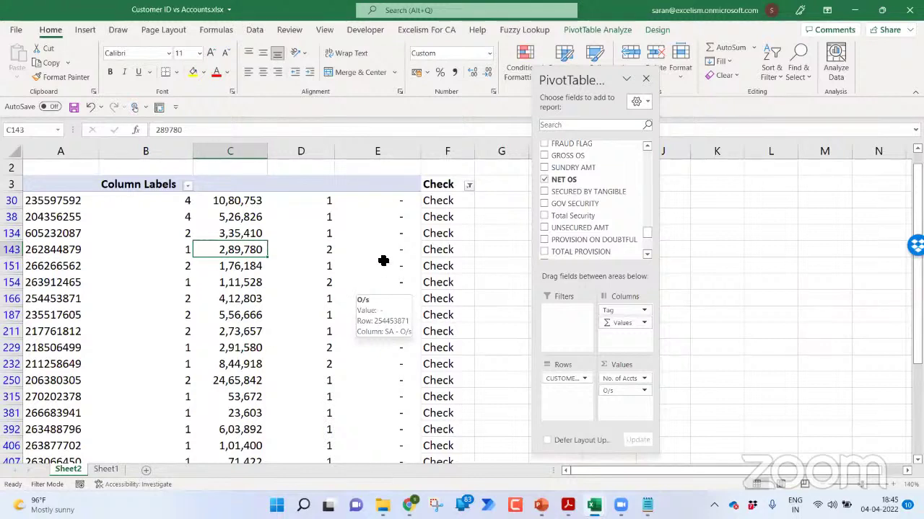
left_click(391, 204)
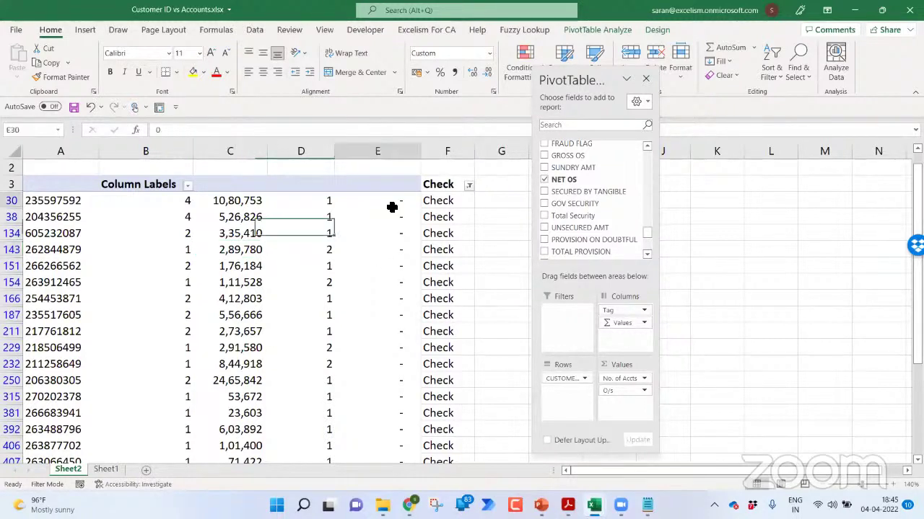
key("ctrl+shift+Down")
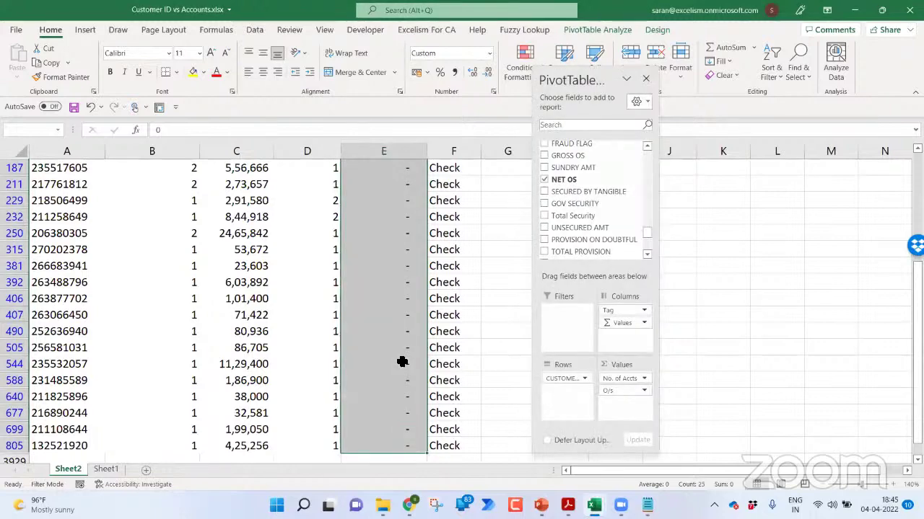
key("ctrl+Up")
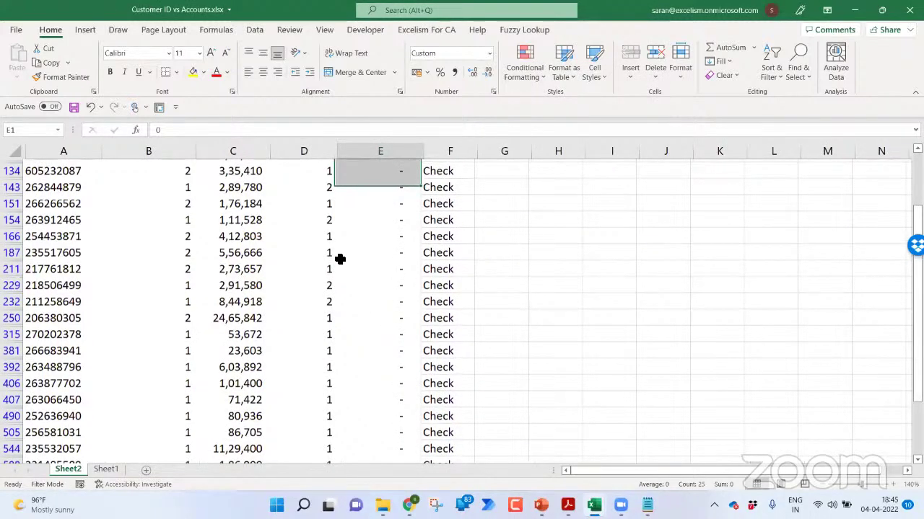
key("ctrl+Home")
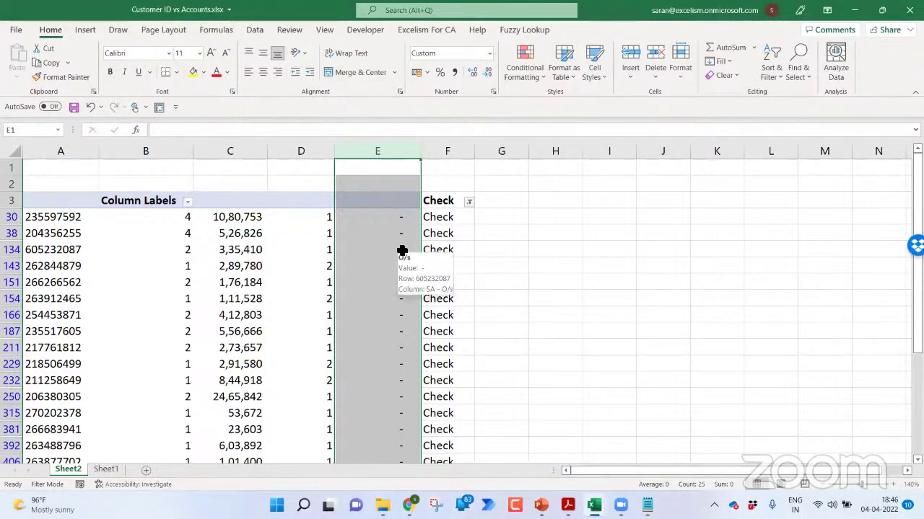
left_click(317, 214)
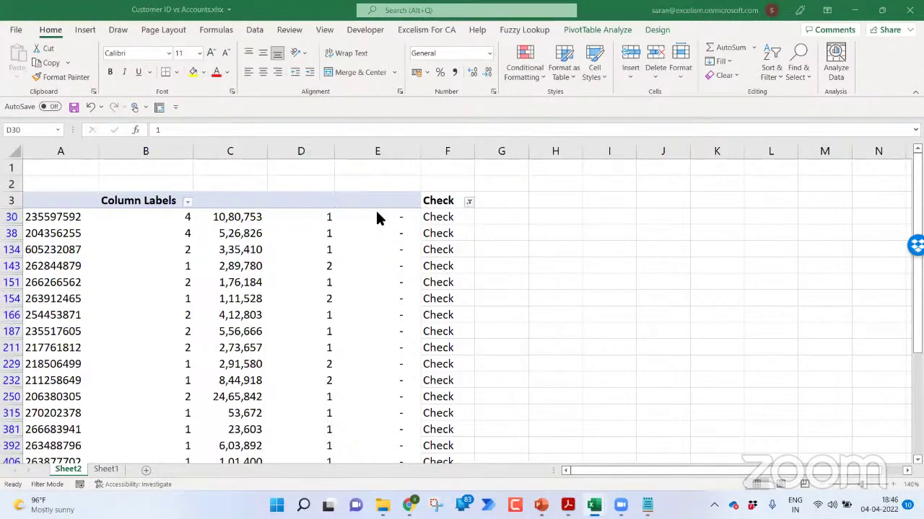
In the RBI New LFAR Review PDF, select asset classification questions a) and b) on page 22
key("super+Tab")
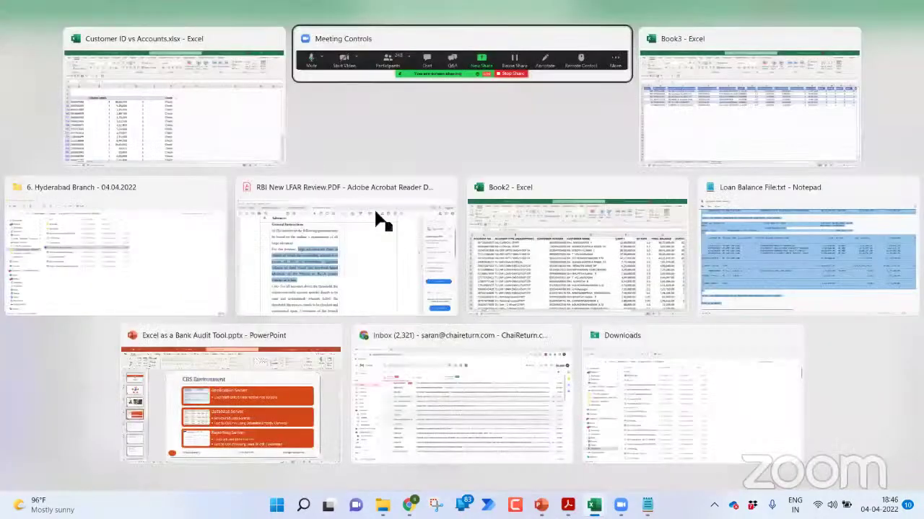
left_click(379, 215)
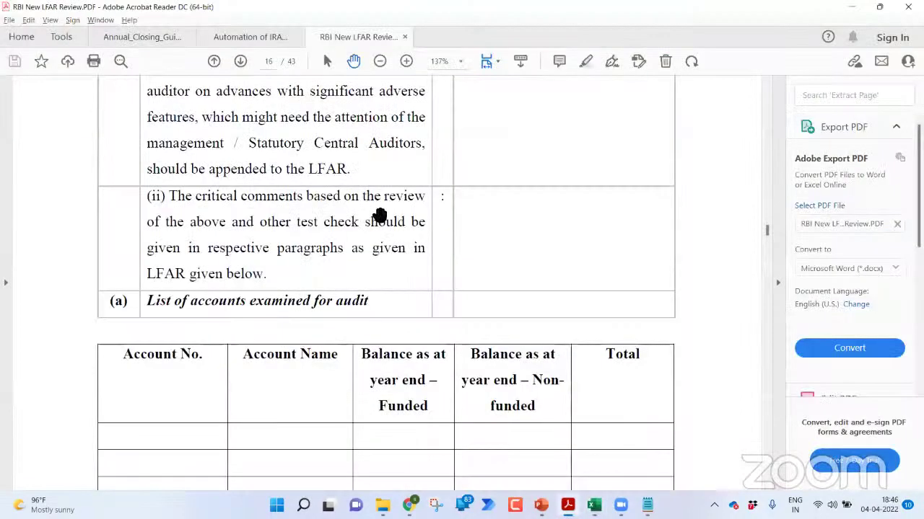
scroll(379, 216, "down", 20)
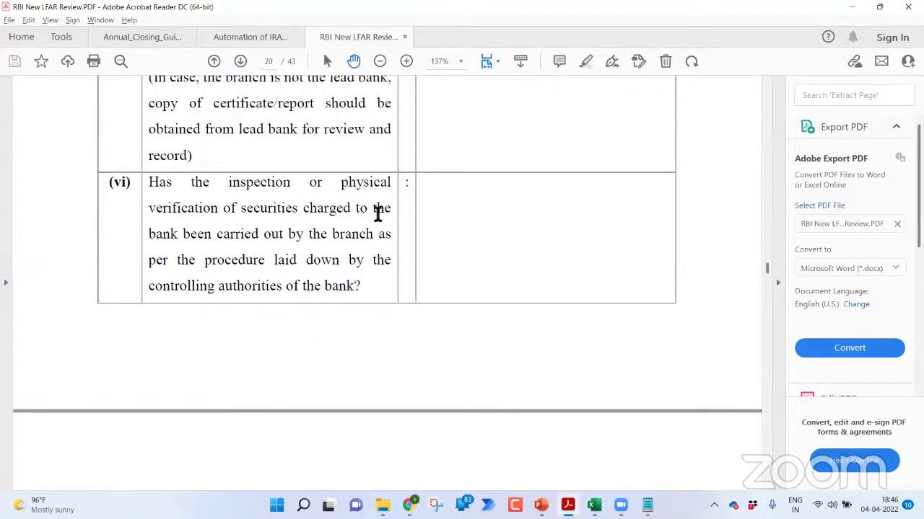
scroll(379, 216, "down", 5)
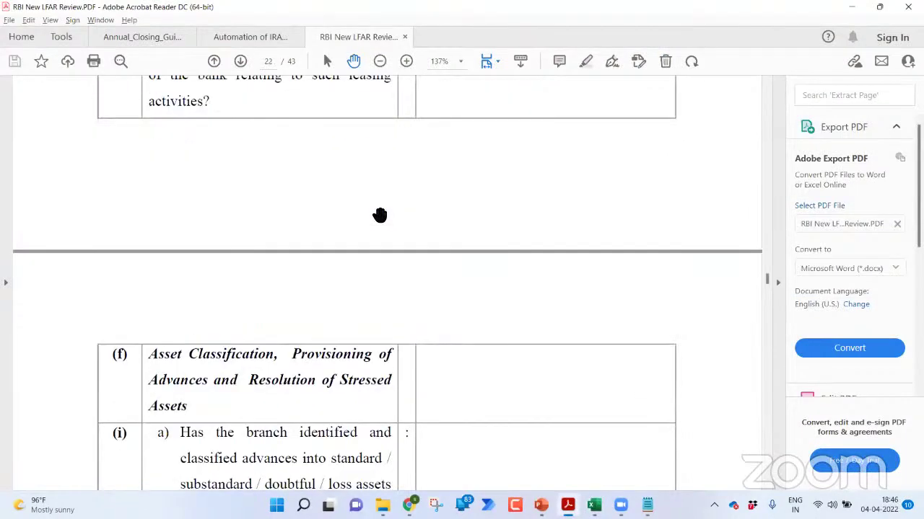
scroll(380, 215, "down", 3)
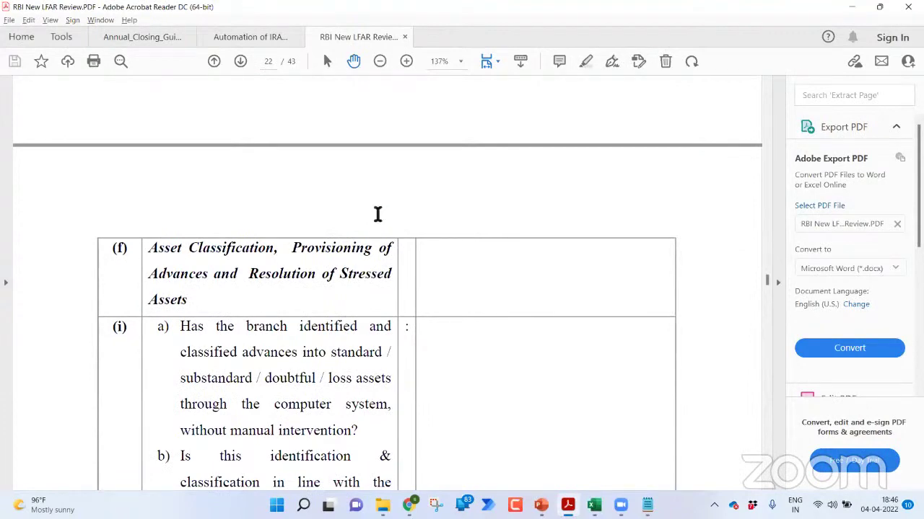
scroll(379, 215, "down", 6)
scroll(186, 212, "up", 3)
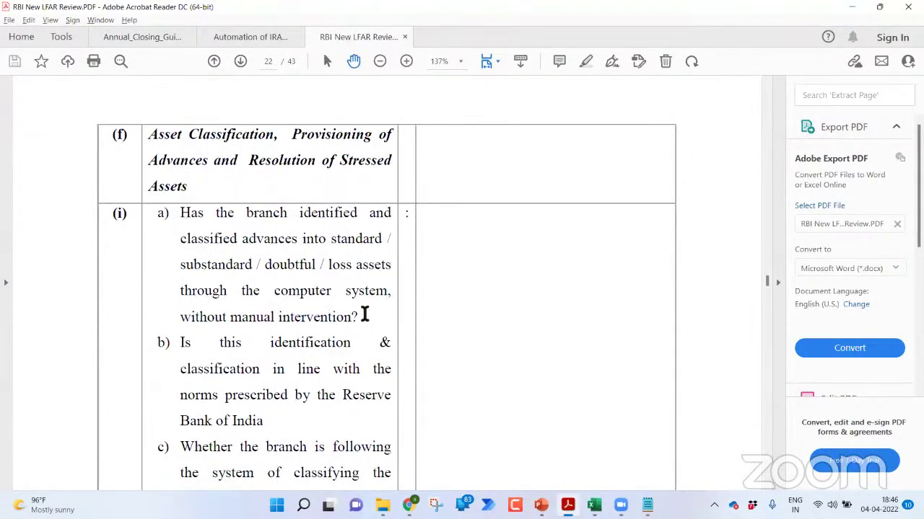
left_click_drag(365, 315, 217, 211)
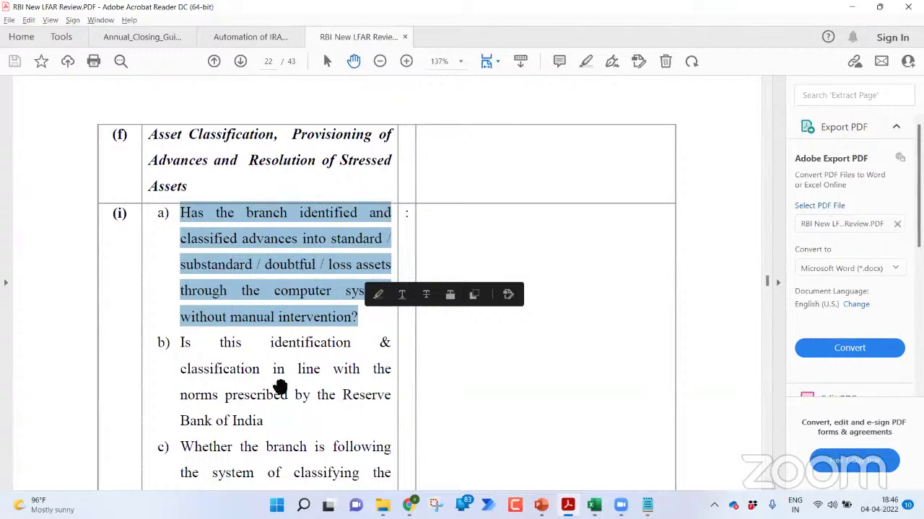
left_click(207, 351)
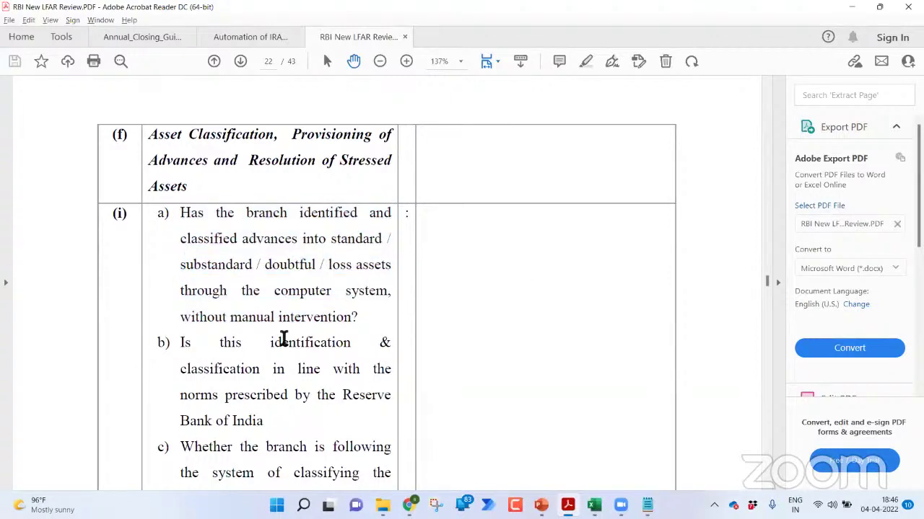
triple_click(342, 334)
left_click_drag(344, 366, 276, 420)
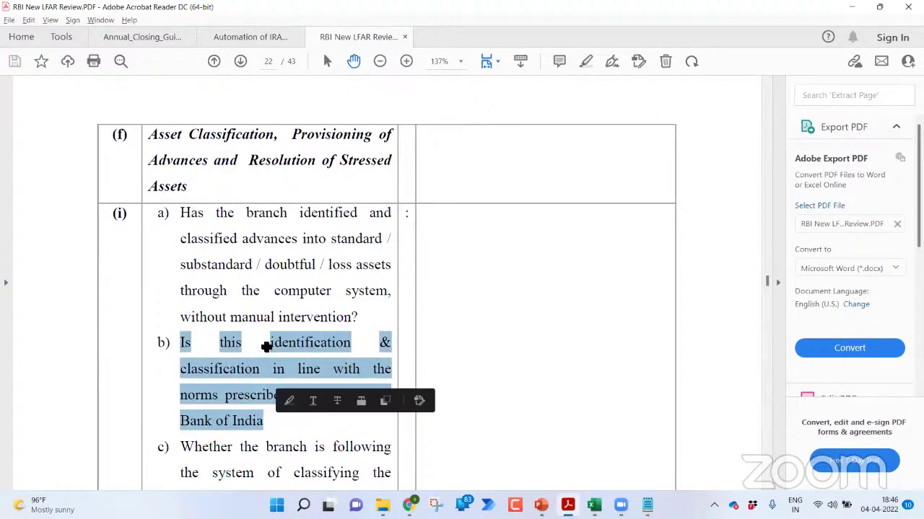
Switch back to Excel and show the Sheet1 account data
key("alt+Tab")
key("alt+Tab")
left_click(354, 215)
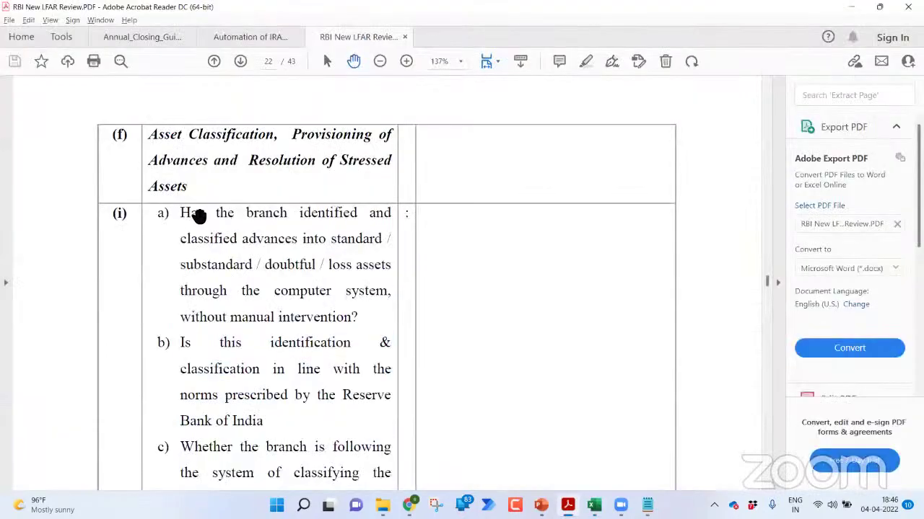
scroll(266, 200, "down", 1)
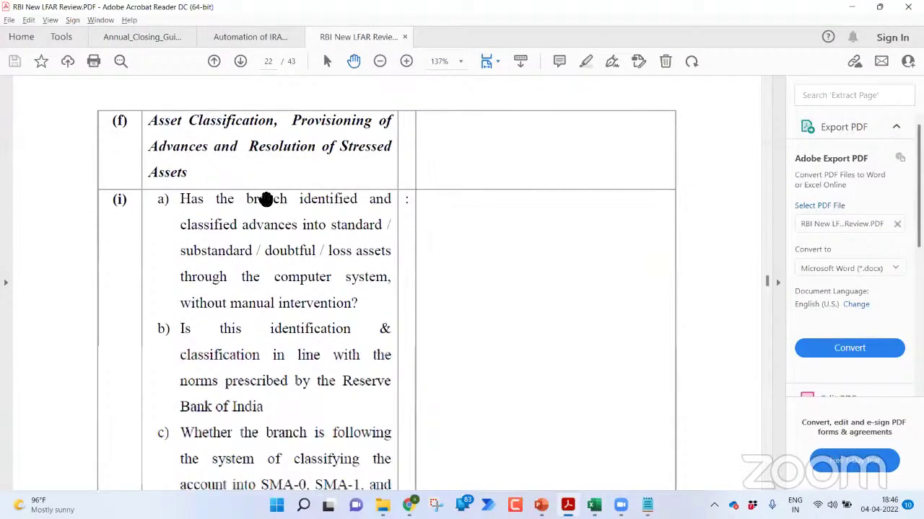
key("alt+Tab")
key("alt+Tab")
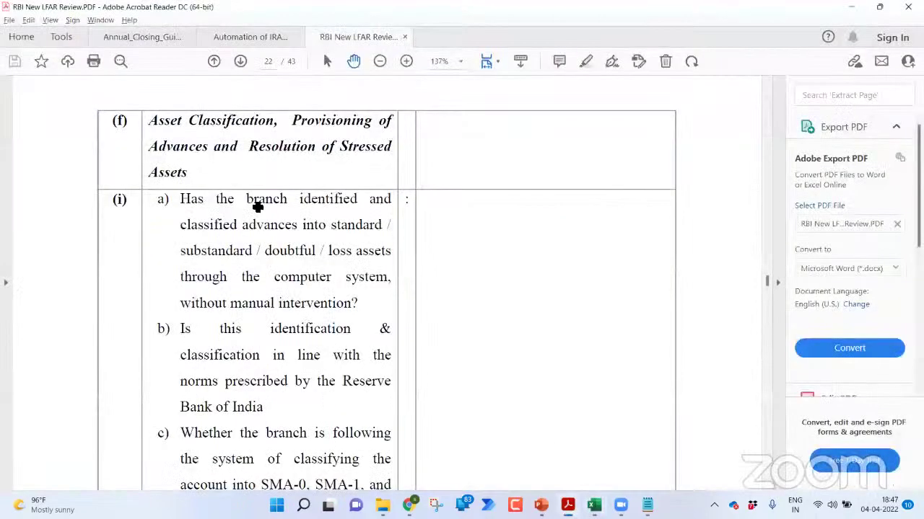
key("alt+Tab")
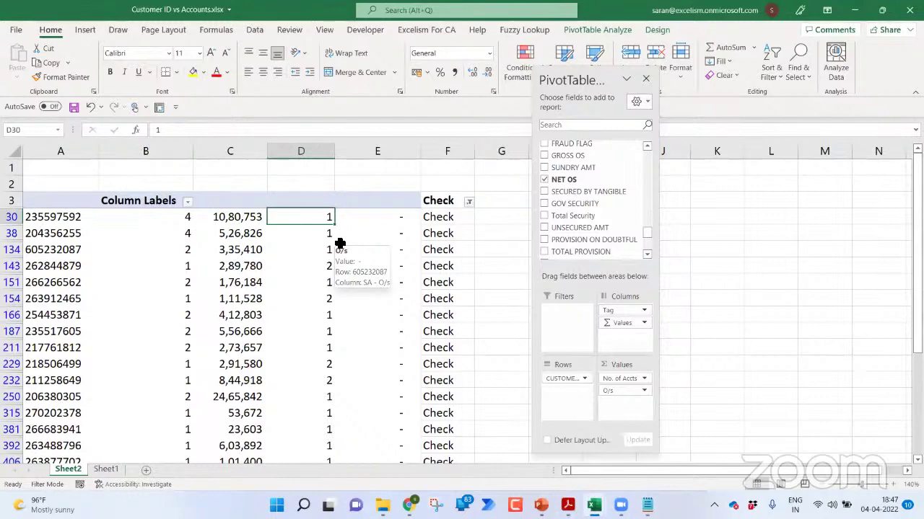
left_click(113, 469)
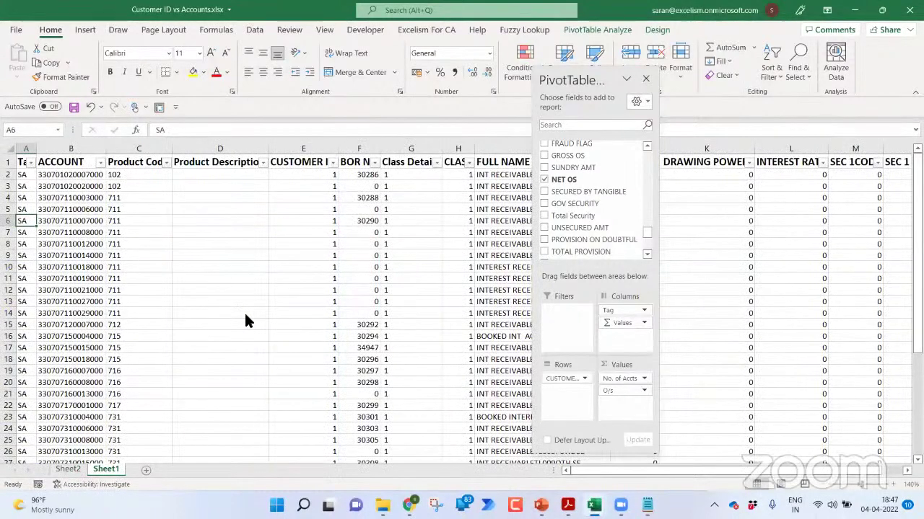
Create a new pivot table on a new sheet from Book3's Loan_Bal data
key("alt+Tab")
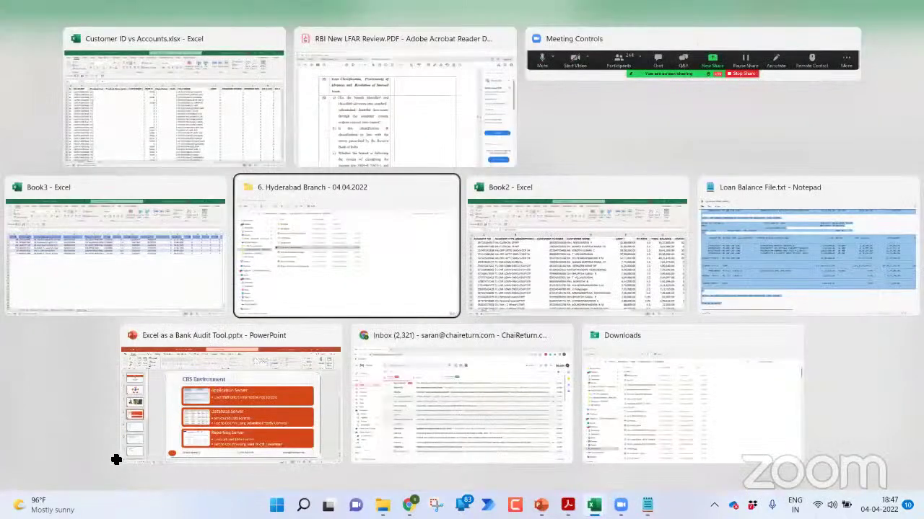
key("alt+shift+Tab")
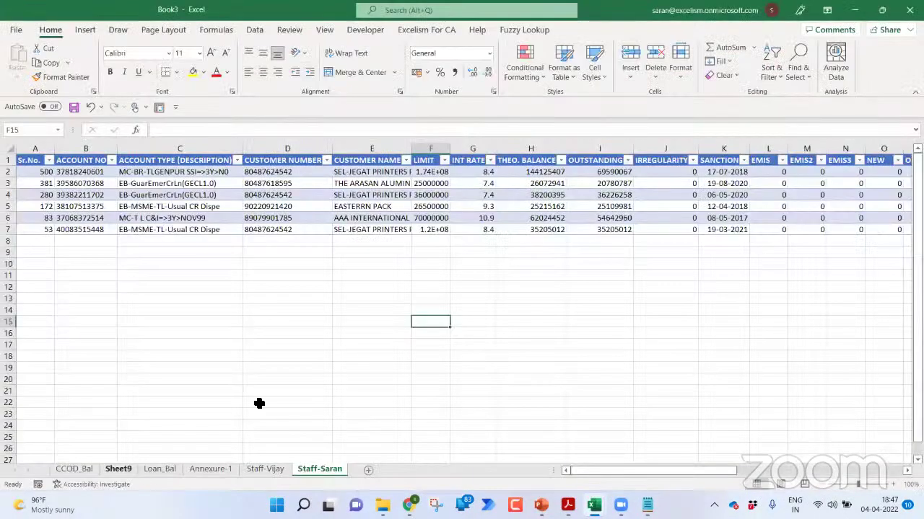
key("ctrl+Page_Up")
key("ctrl+Page_Up")
key("ctrl+Page_Up")
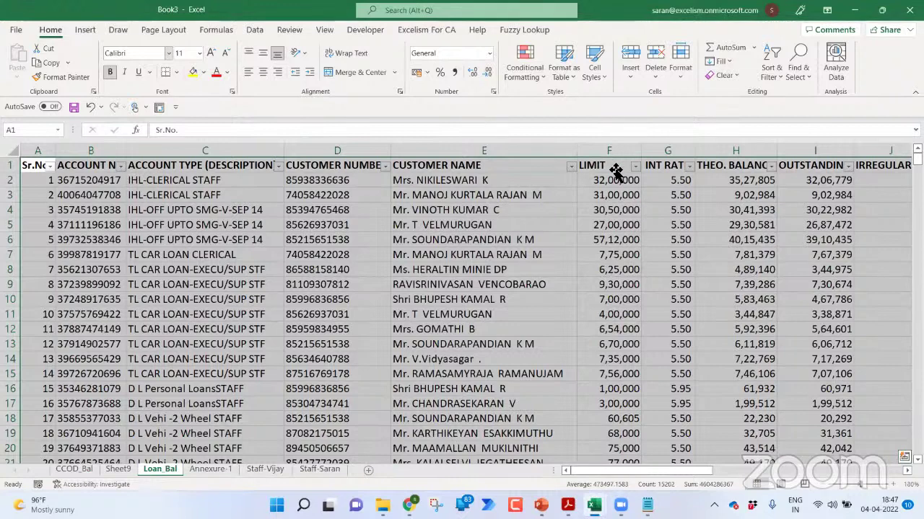
key("alt+n")
key("v")
key("t")
key("Return")
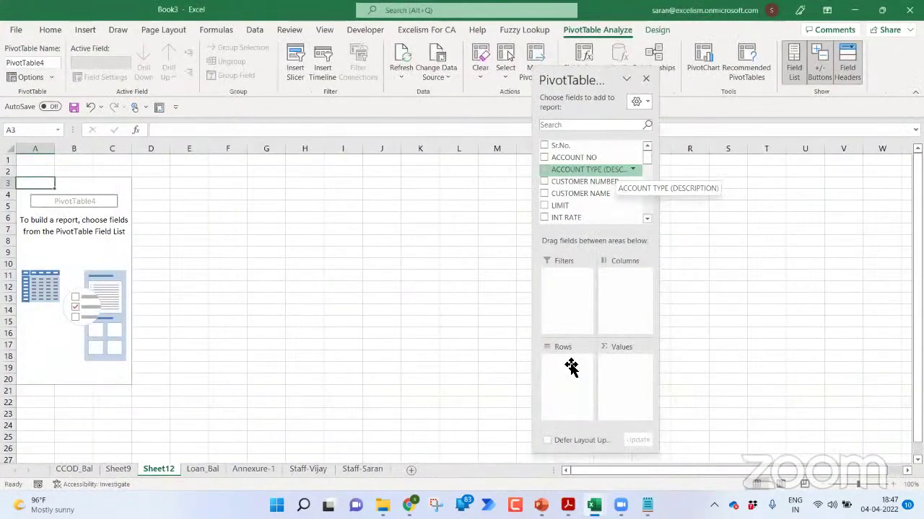
Group pivot rows by ACCOUNT TYPE and add OUTSTANDING to the values twice
left_click(638, 169)
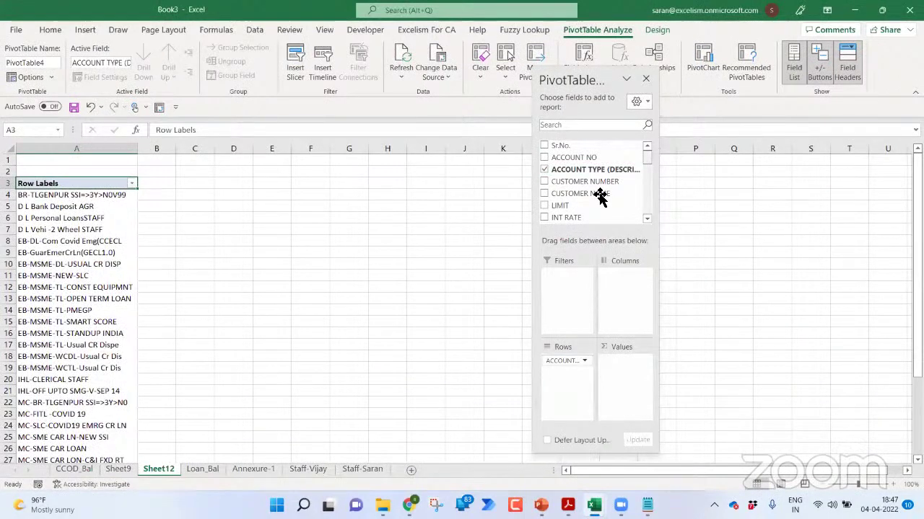
left_click_drag(598, 193, 626, 399)
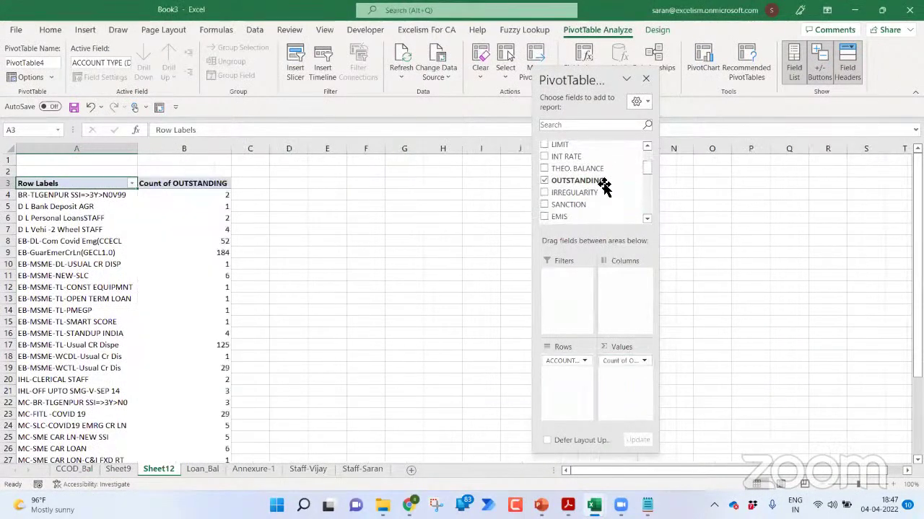
left_click_drag(653, 181, 630, 379)
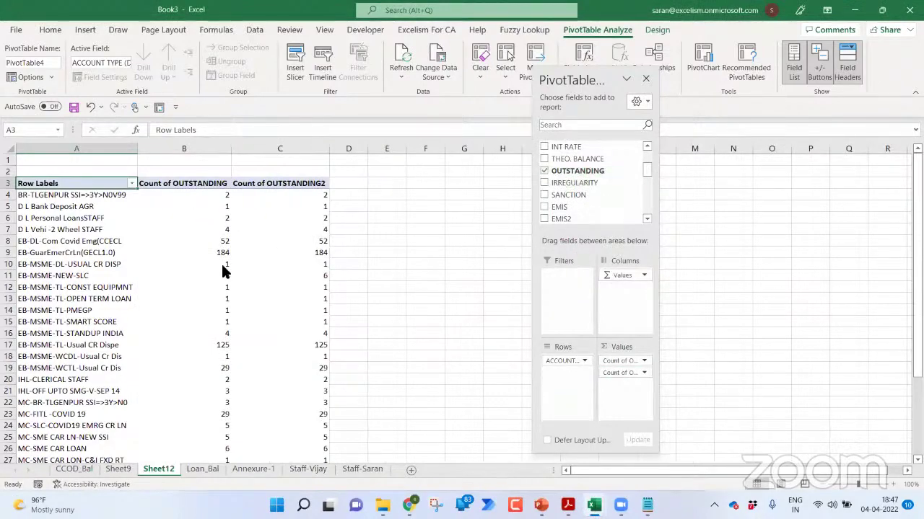
Summarize the first OUTSTANDING column as Sum and show the second as % of Grand Total
right_click(209, 195)
mouse_move(252, 334)
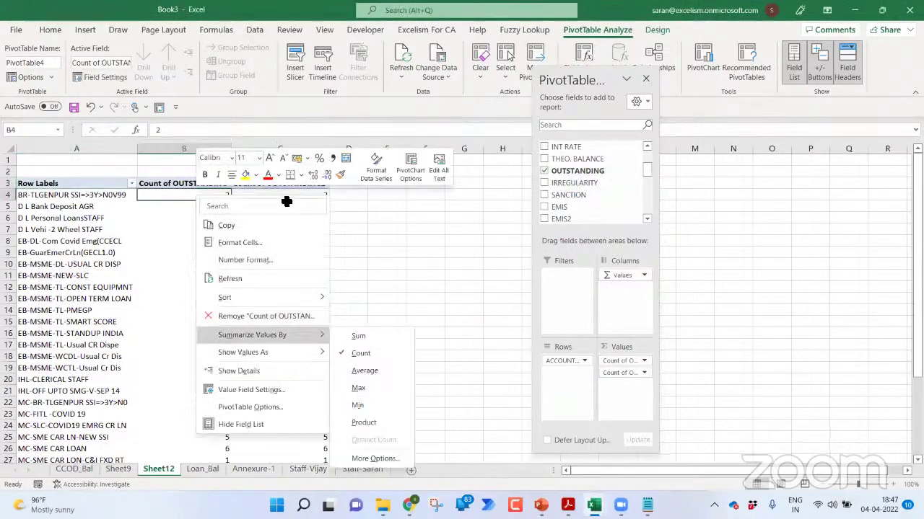
key("Return")
right_click(283, 193)
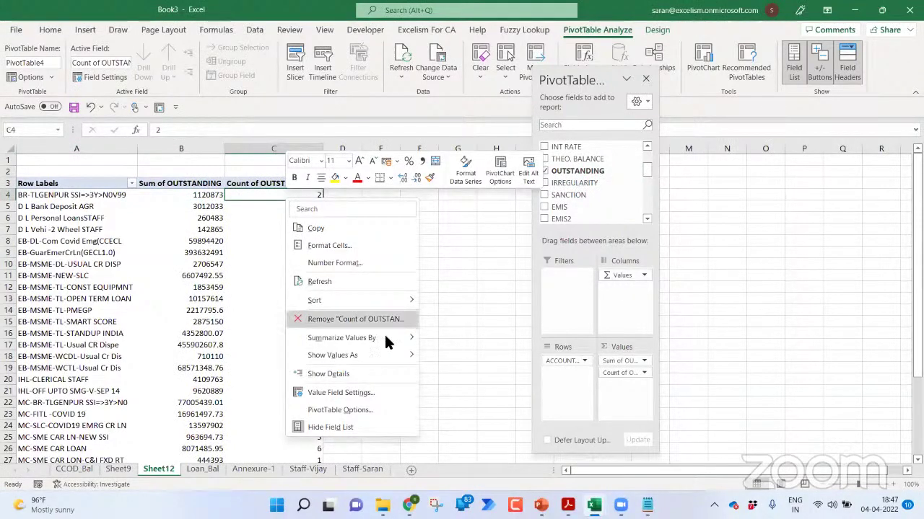
mouse_move(385, 337)
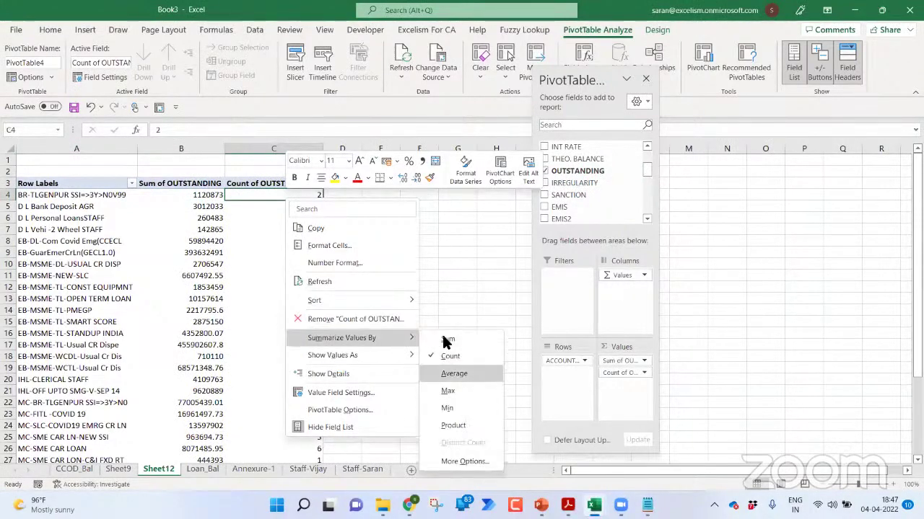
key("Down")
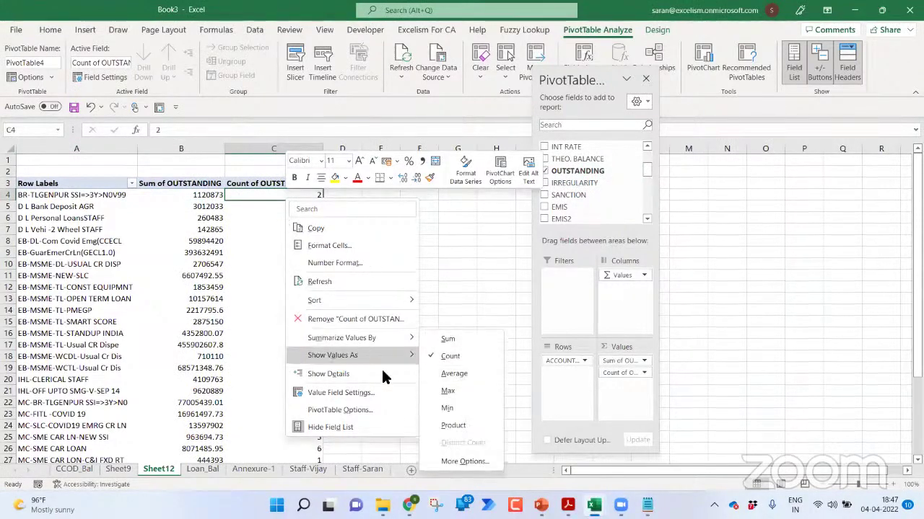
mouse_move(390, 355)
left_click(468, 241)
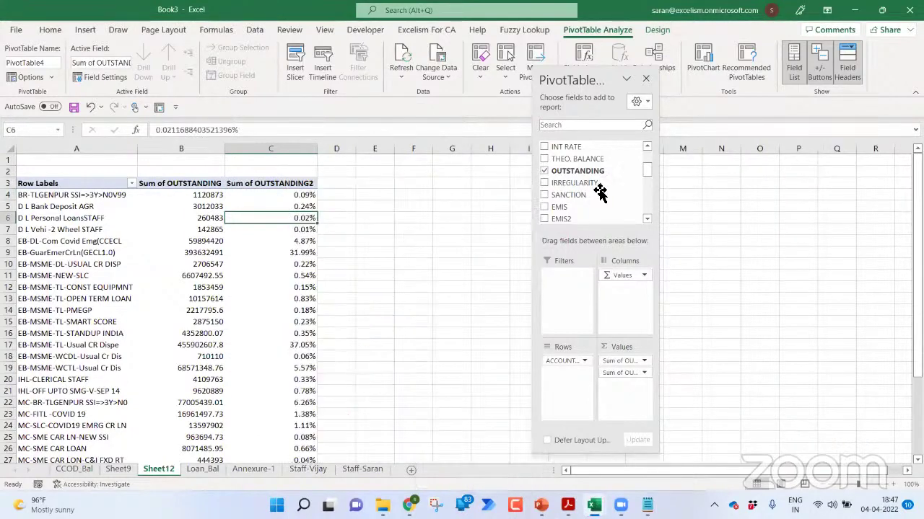
Add OUTSTANDING twice more as counts, showing the last count as % of Grand Total
left_click_drag(577, 171, 622, 382)
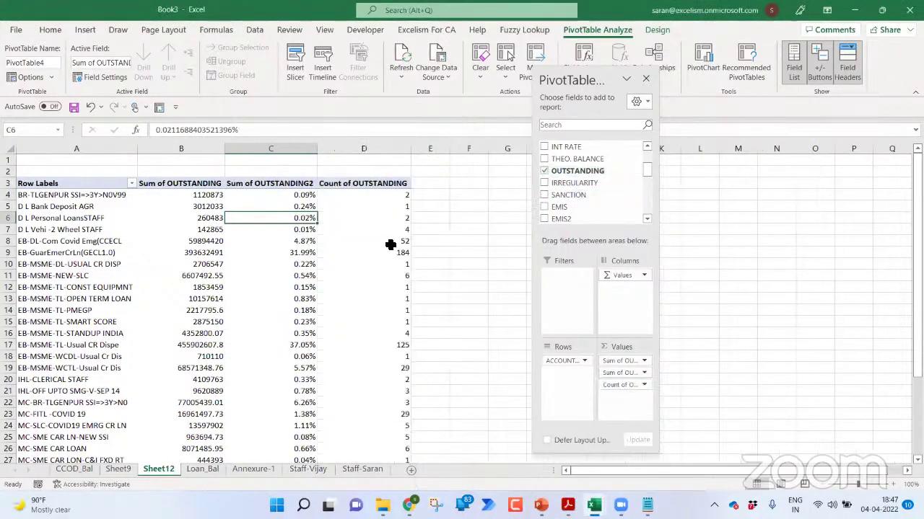
left_click_drag(577, 171, 626, 397)
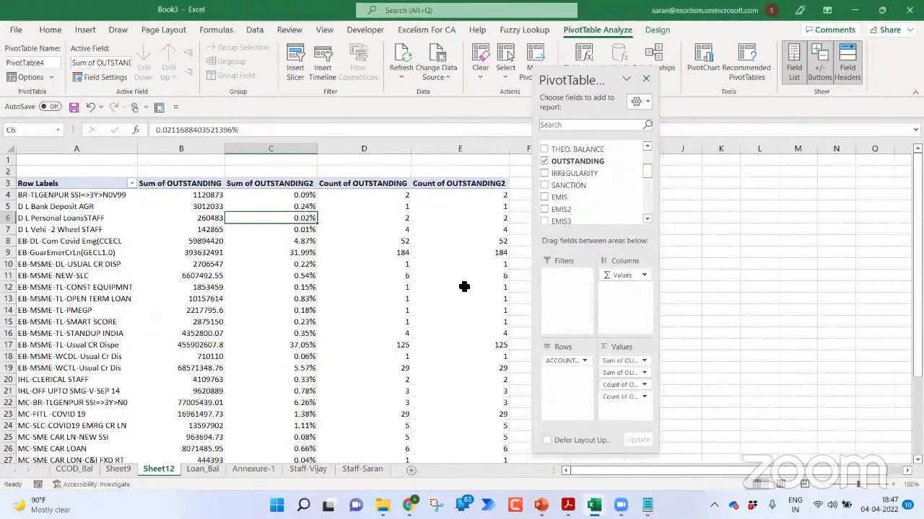
right_click(475, 230)
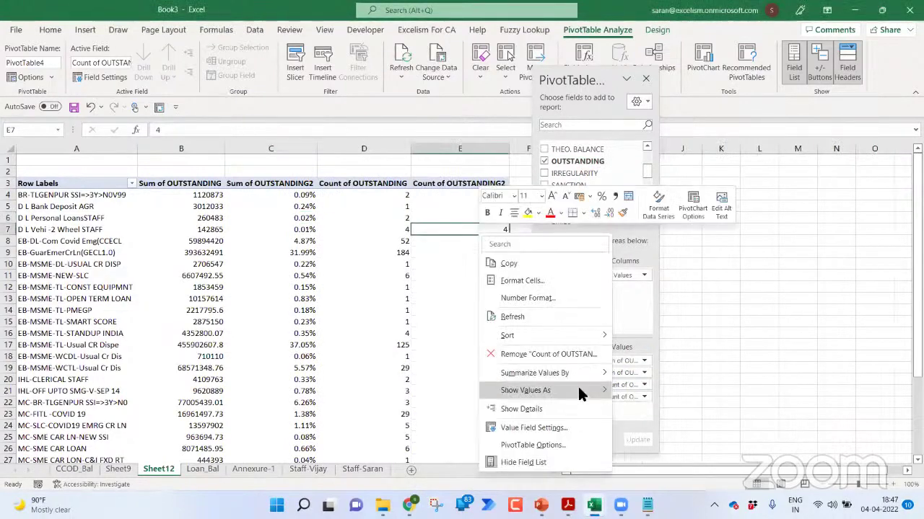
mouse_move(579, 391)
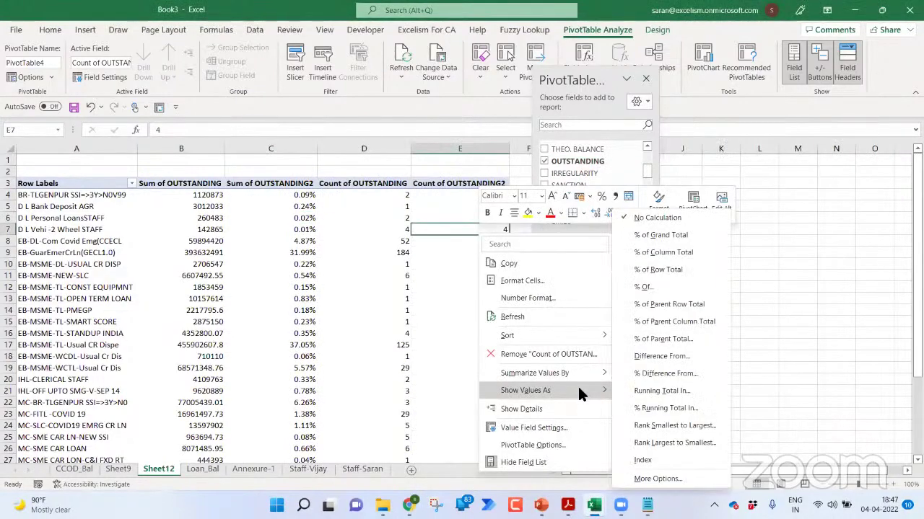
left_click(663, 236)
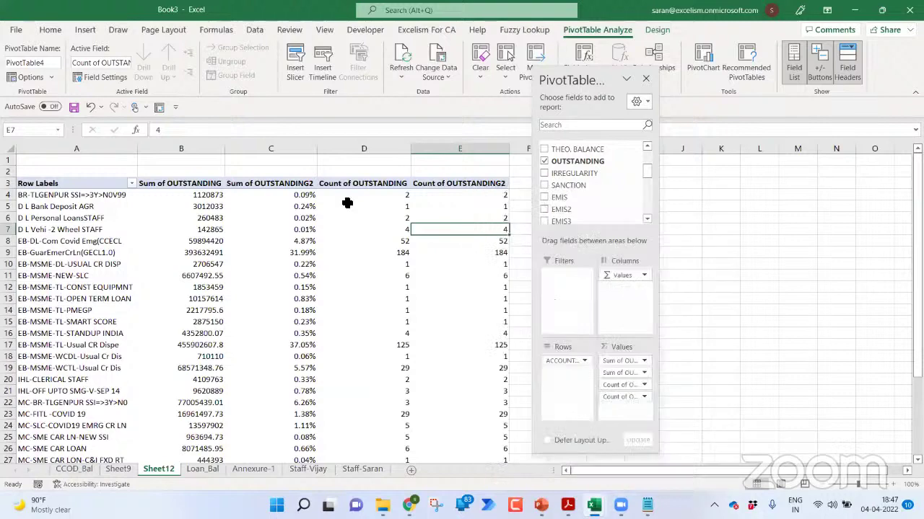
left_click(216, 183)
Rename the pivot headers in B3:E3 to O/s, O/s %, Count and Count %
type("O/s")
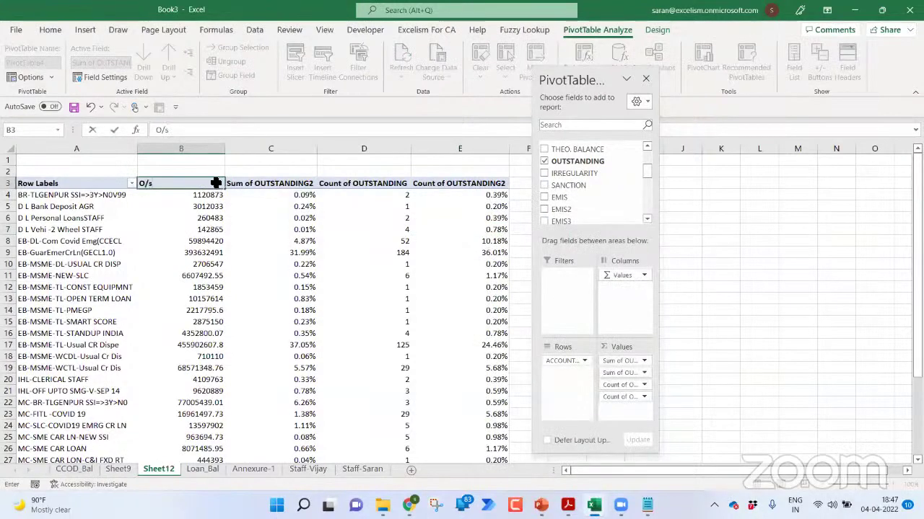
key("Tab")
type("O")
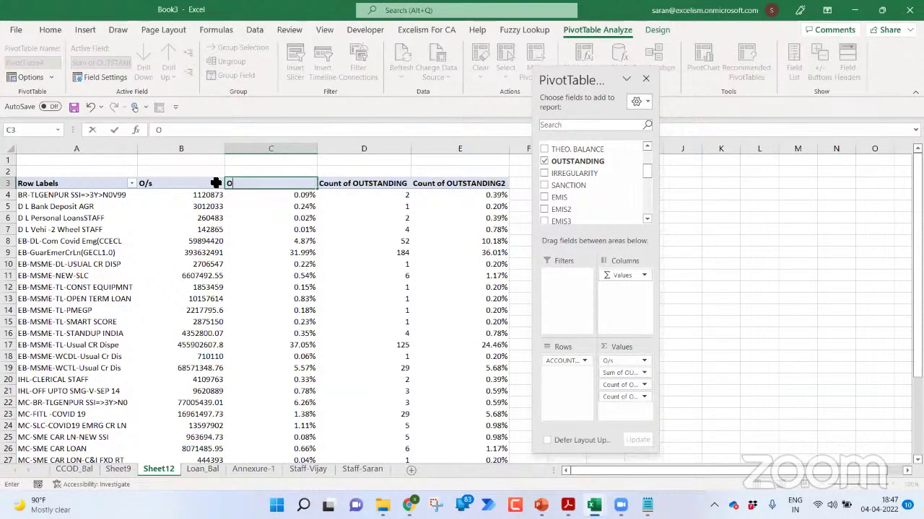
type("/s %")
key("Tab")
type("Count")
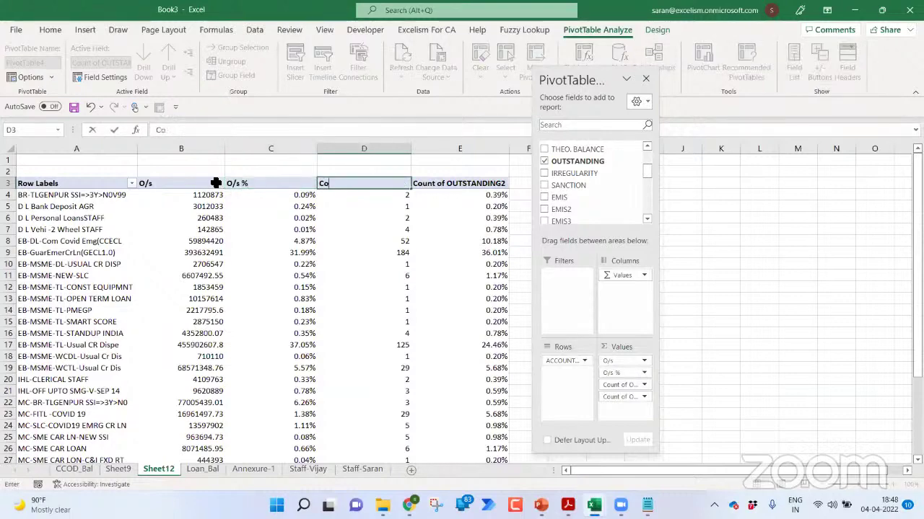
key("Tab")
type("Count %")
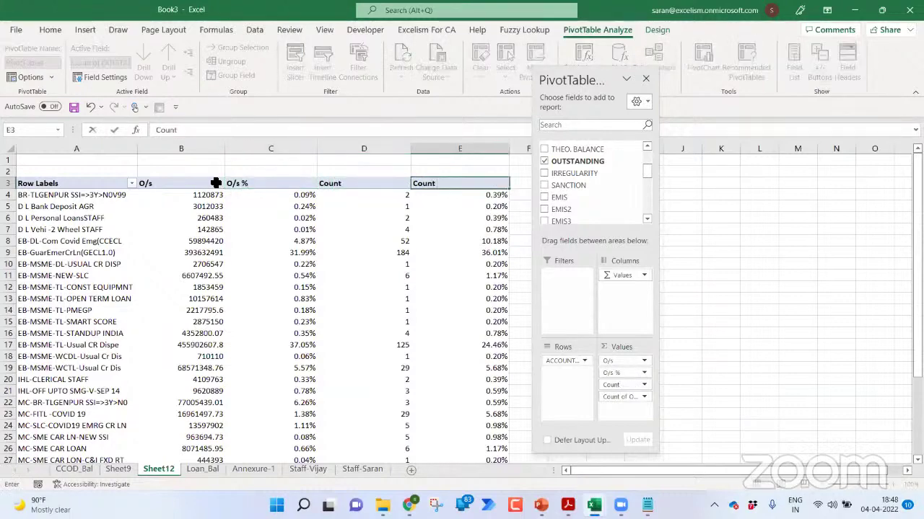
left_click(215, 183)
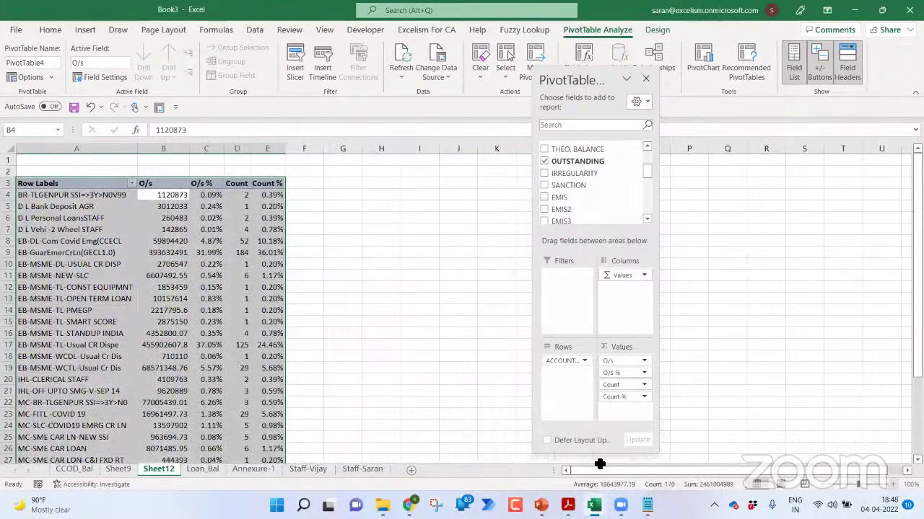
Apply Comma Style to the O/s column totals
scroll(232, 124, "up", 3)
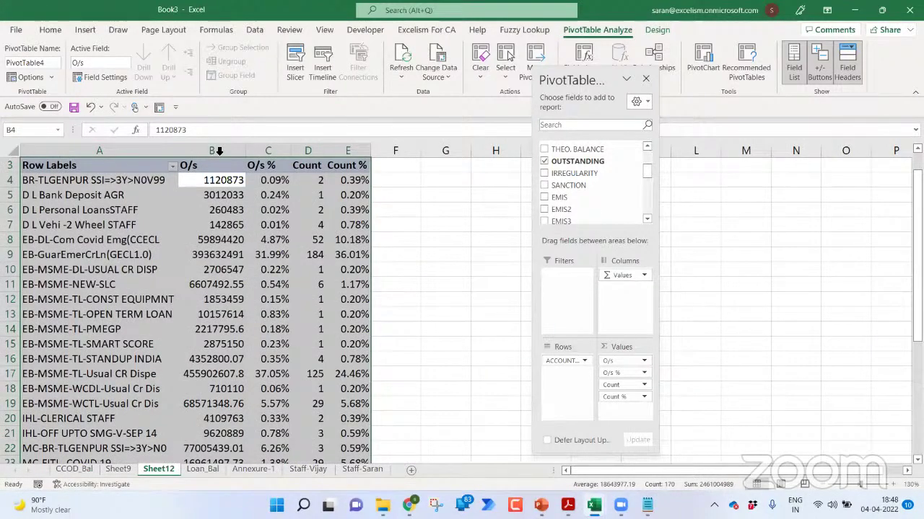
key("Down")
key("Down")
key("Down")
key("Down")
key("Down")
key("Down")
key("Down")
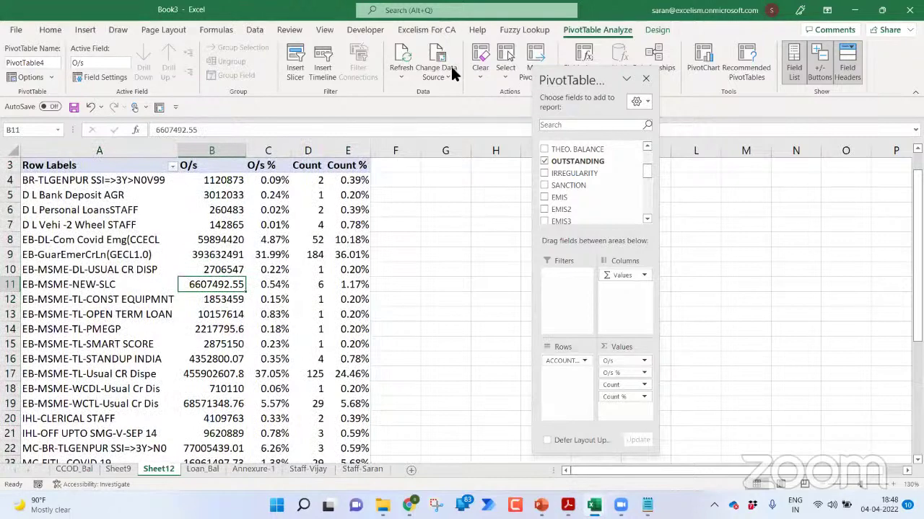
key("ctrl+space")
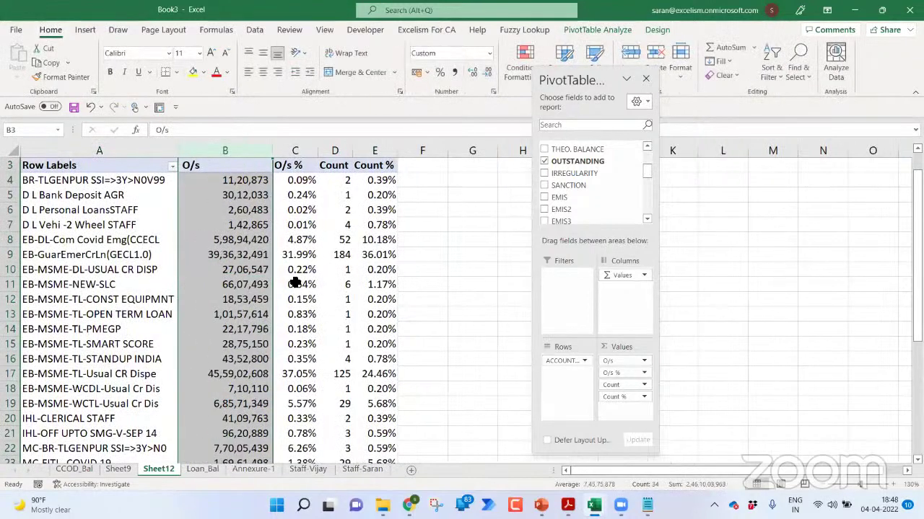
left_click(257, 278)
key("ctrl+Up")
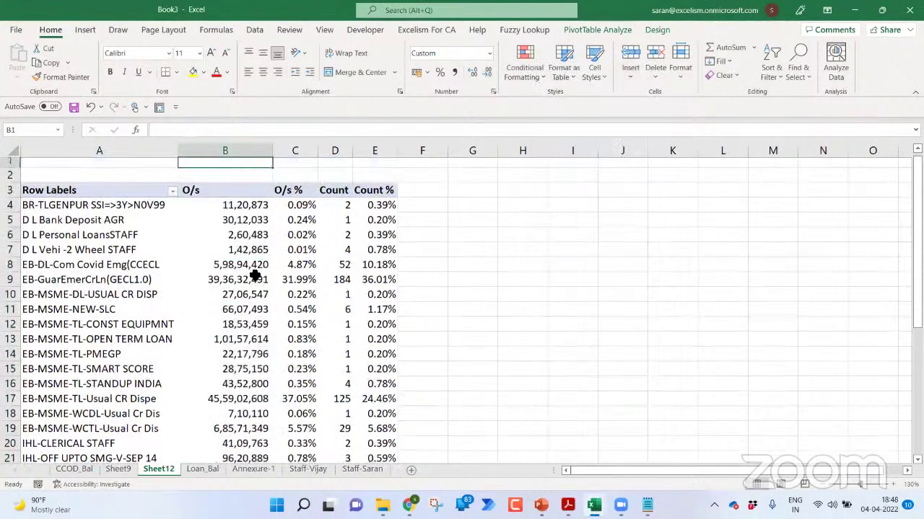
Sort the account types by O/s, largest to smallest
right_click(235, 211)
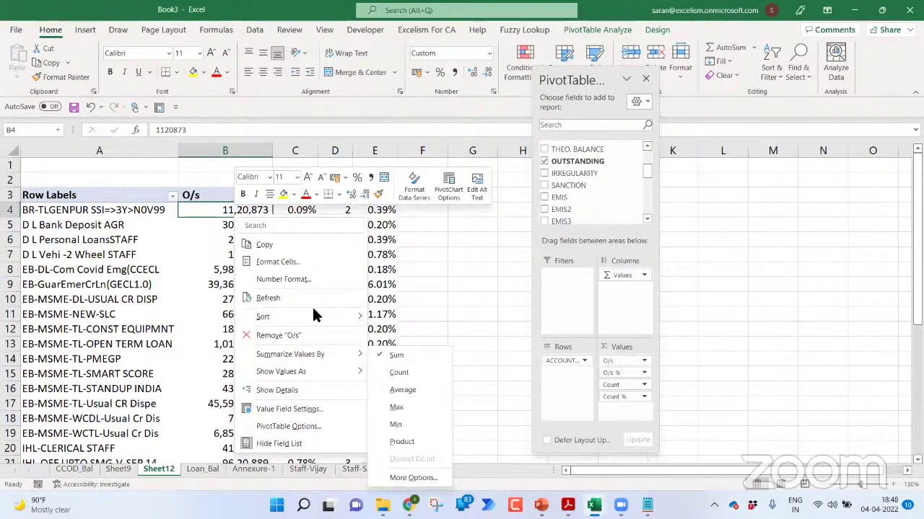
mouse_move(317, 317)
left_click(427, 335)
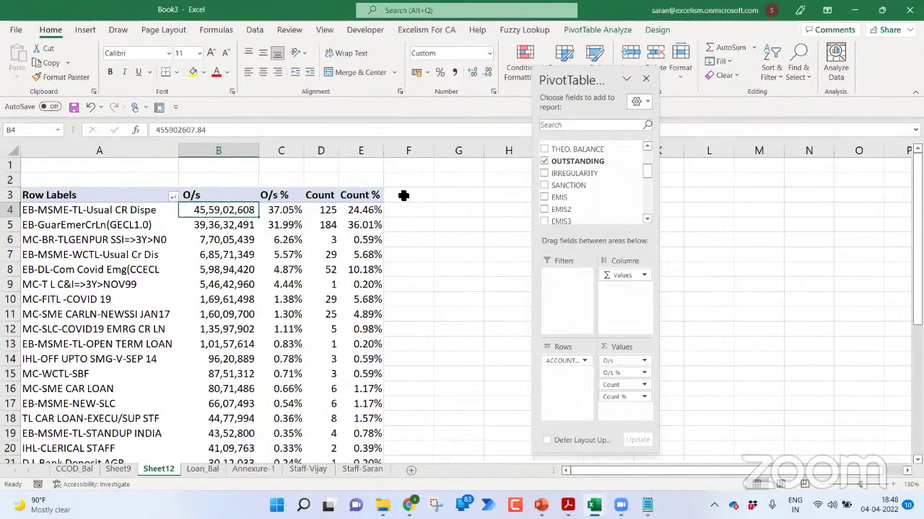
left_click(409, 205)
Add a 'sample' heading in F3 and enter 5 in the first sample rows
left_click(409, 196)
type("sa")
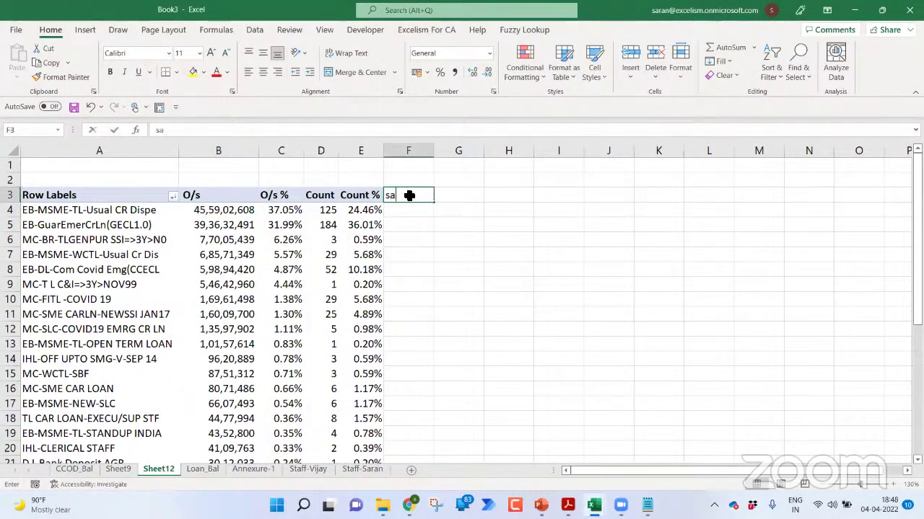
type("mple")
key("Return")
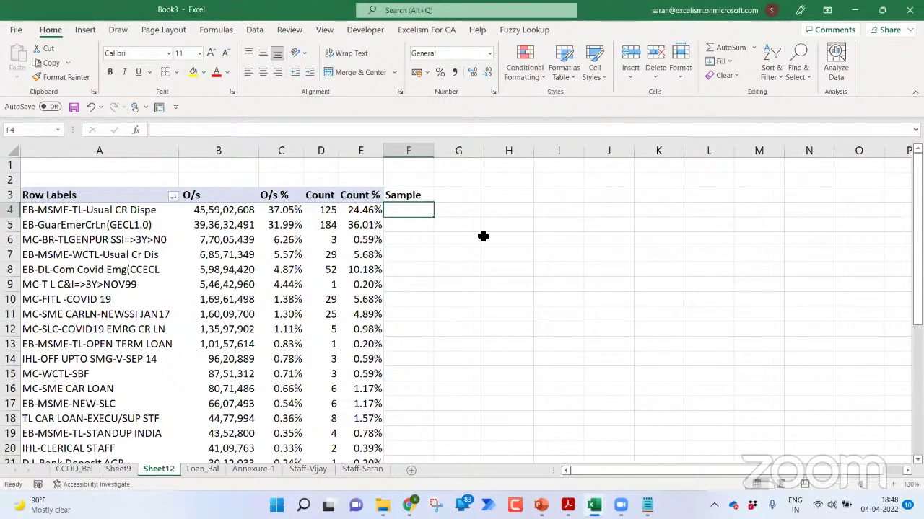
type("5")
key("Return")
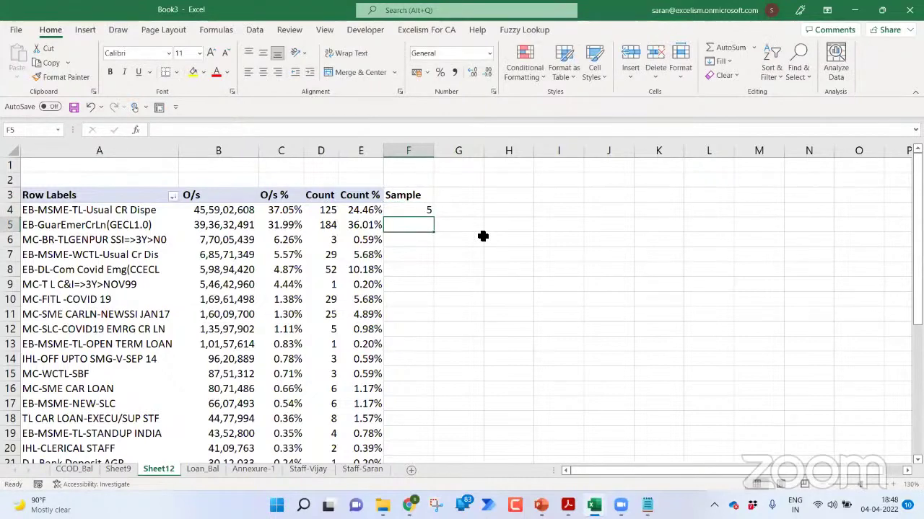
key("ctrl+Return")
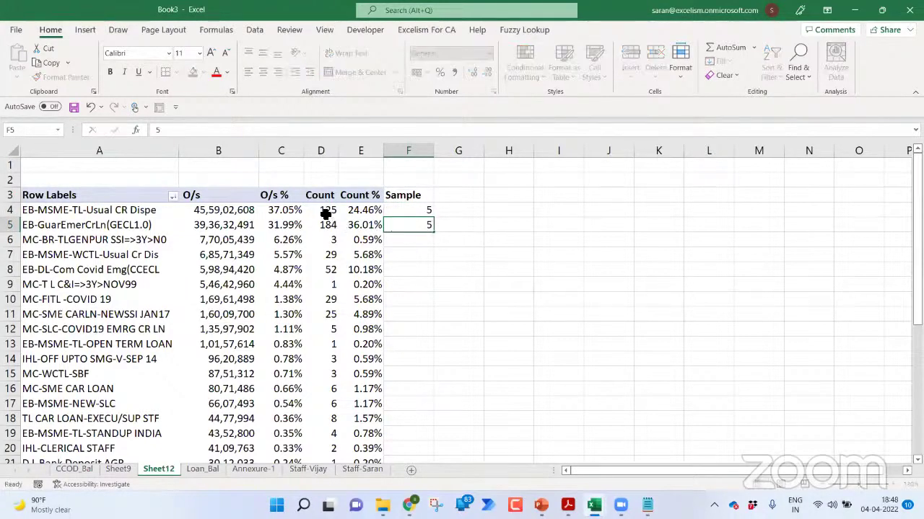
Sort the pivot's loan types by Count, largest to smallest
right_click(326, 211)
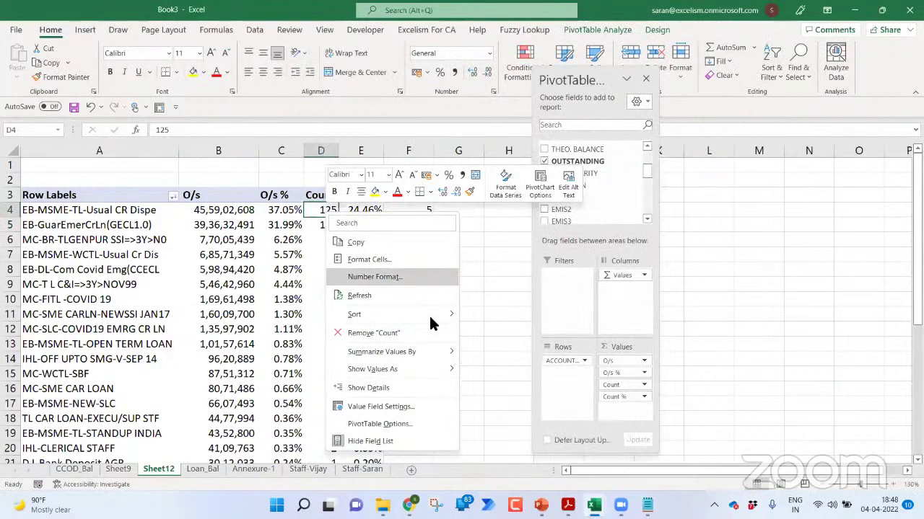
mouse_move(429, 314)
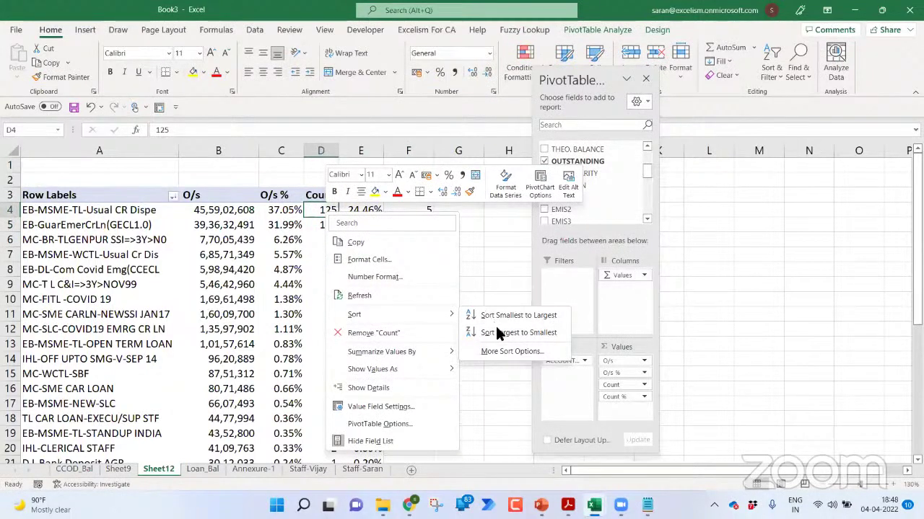
left_click(497, 331)
Continue the sample sizes down column F with four 3s and two 2s
left_click(424, 212)
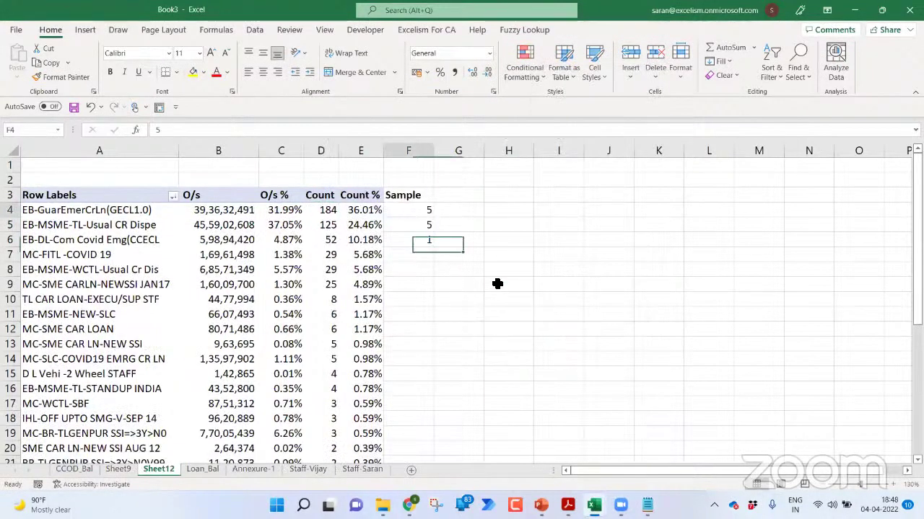
key("Return")
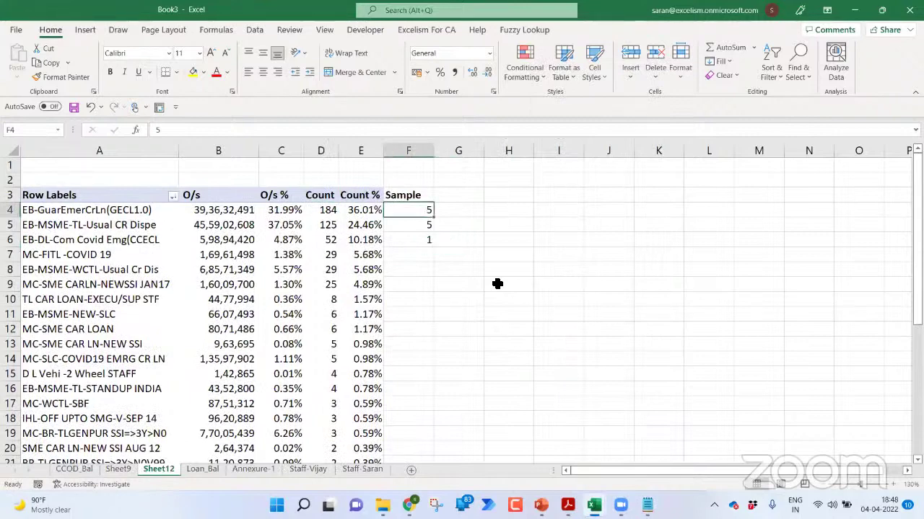
key("Up")
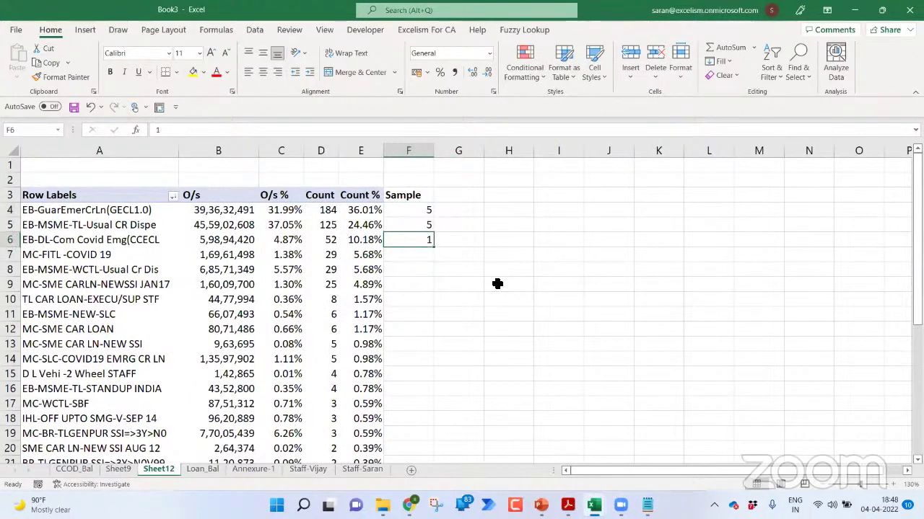
type("3")
key("Return")
type("3")
key("Return")
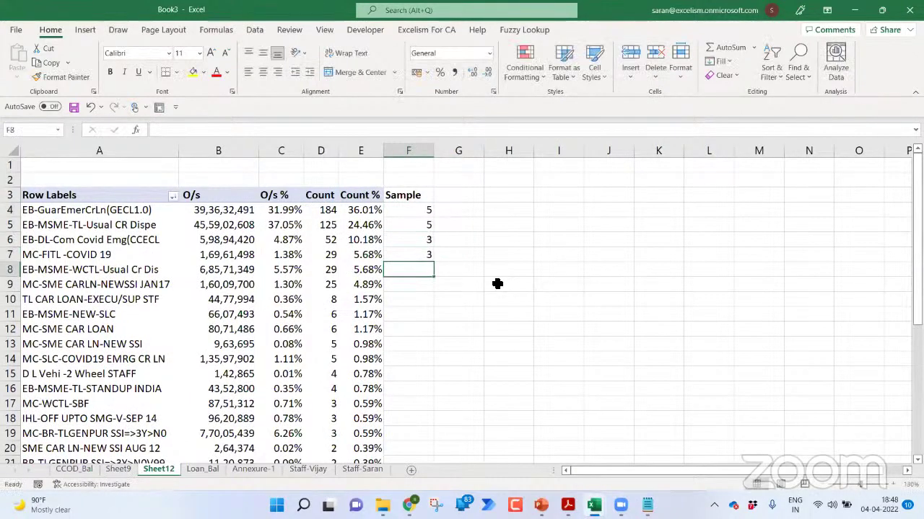
type("3")
key("Return")
type("3")
key("Return")
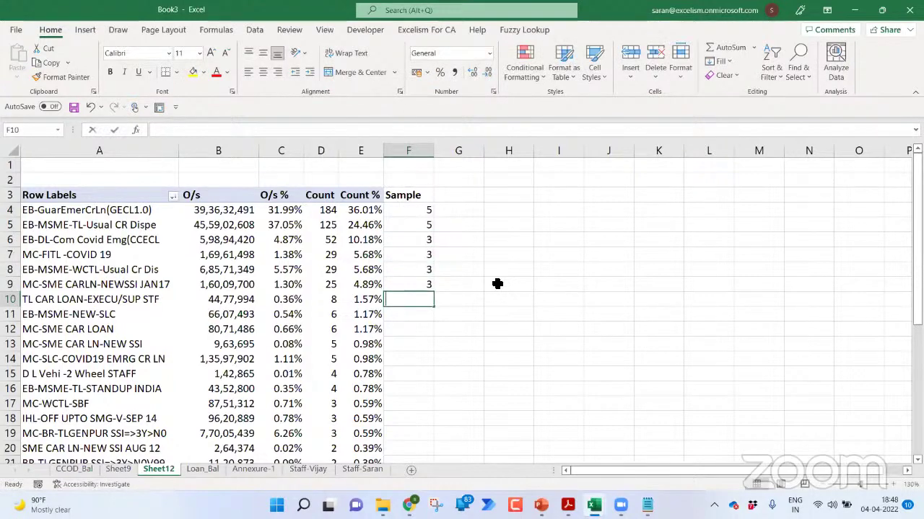
type("2")
key("Return")
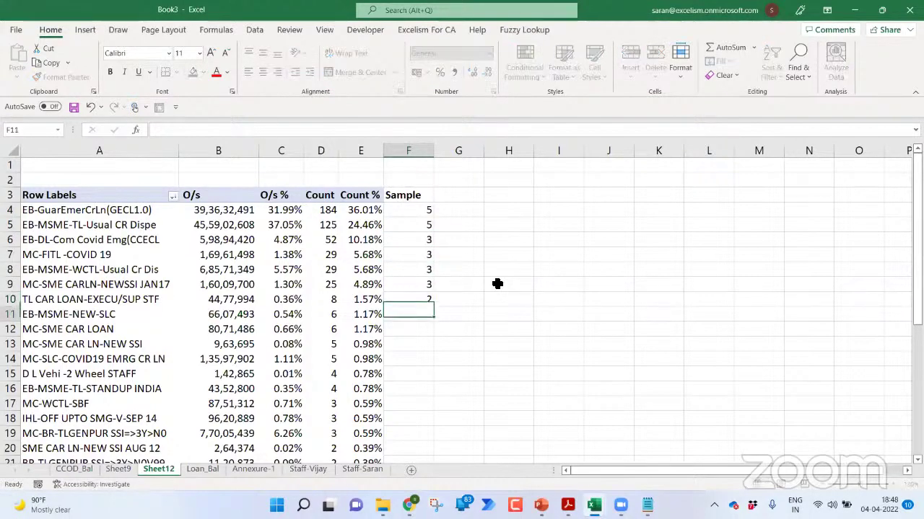
type("2")
key("Return")
type("2")
key("Return")
type("2")
key("Return")
type("2")
key("Return")
Finish the sample sizes with a 2 and a run of 1s, then AutoSum them to 55
type("2 1 1 ")
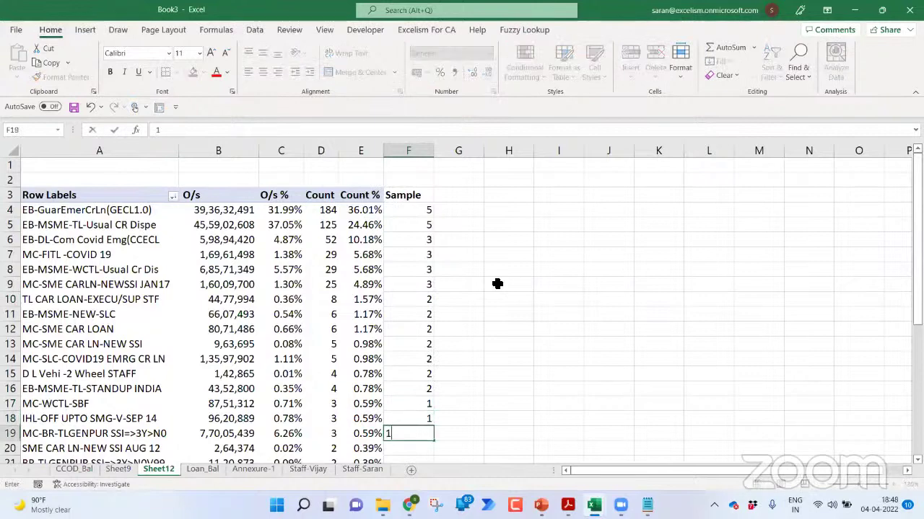
type("1 1 1 1 1")
key("Return")
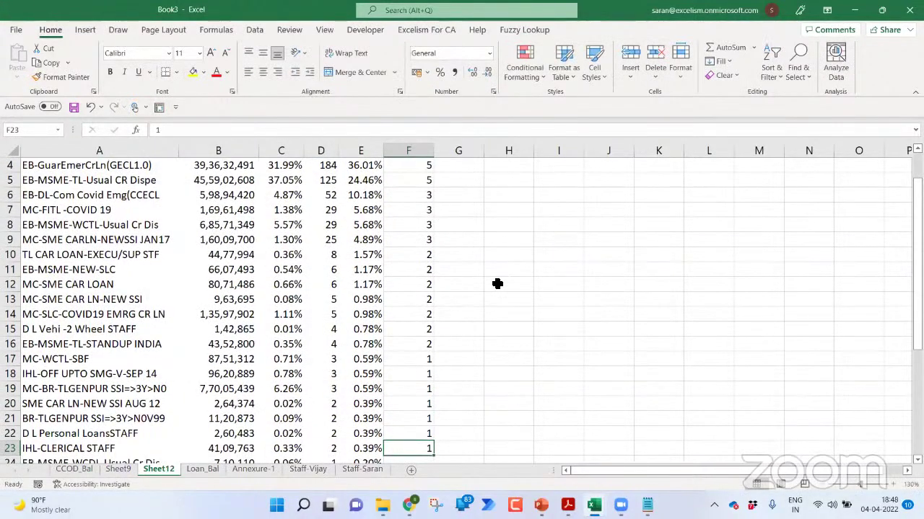
key("Return")
type("1")
key("Return")
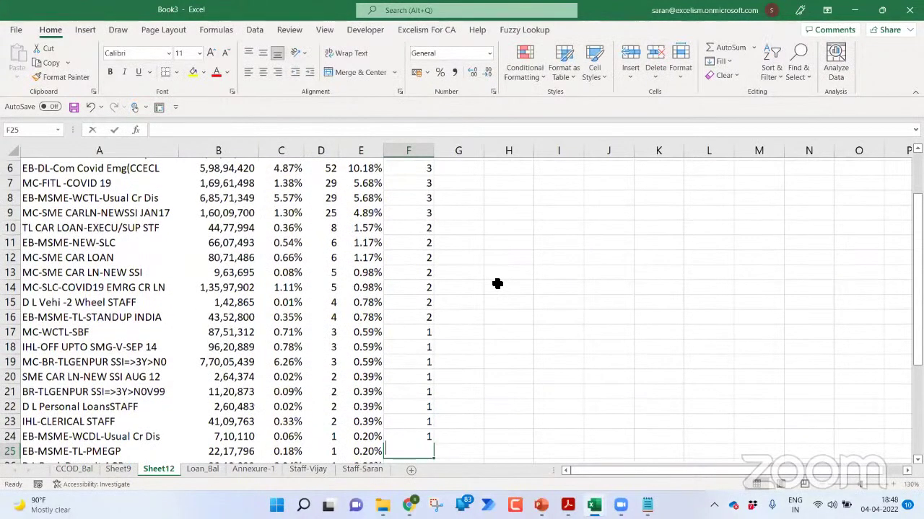
type("1 1 1 1 1 1 1 1 1 1 1")
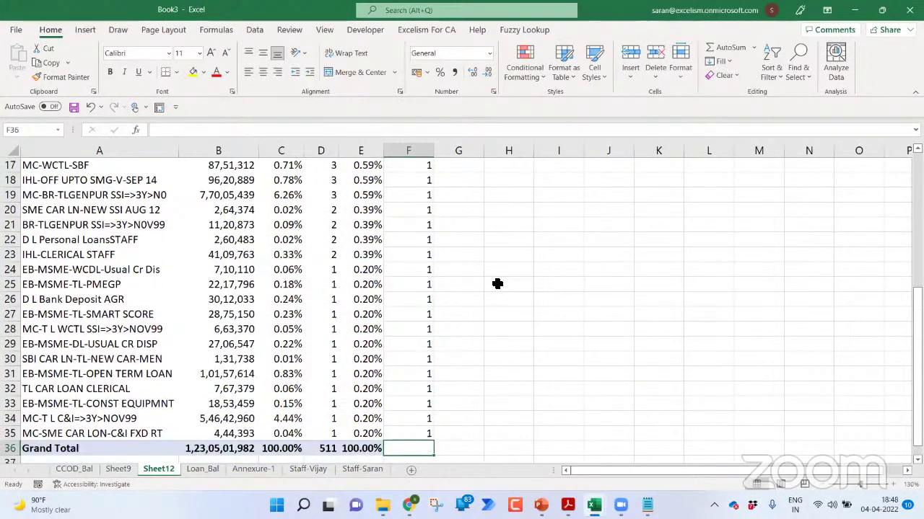
key("alt+=")
key("ctrl+Return")
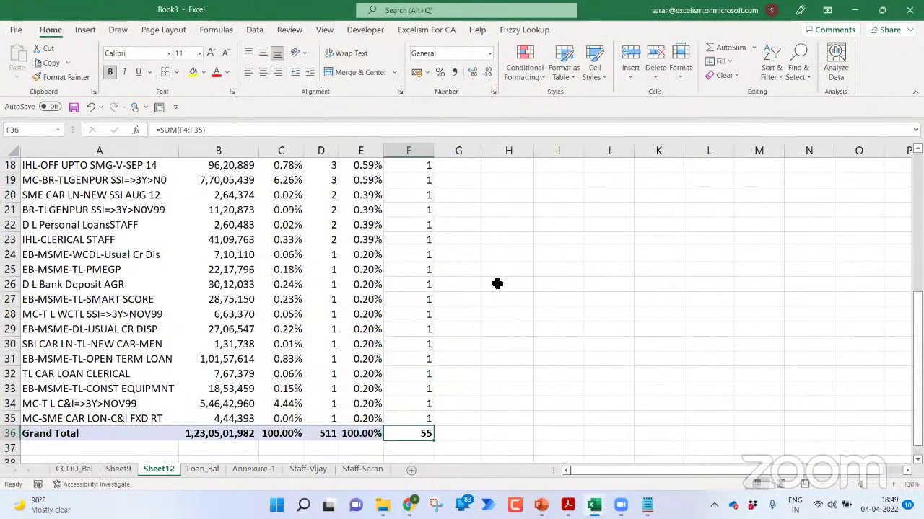
Add a 'Staff' heading in G3 next to the Sample column
scroll(497, 284, "down", 6)
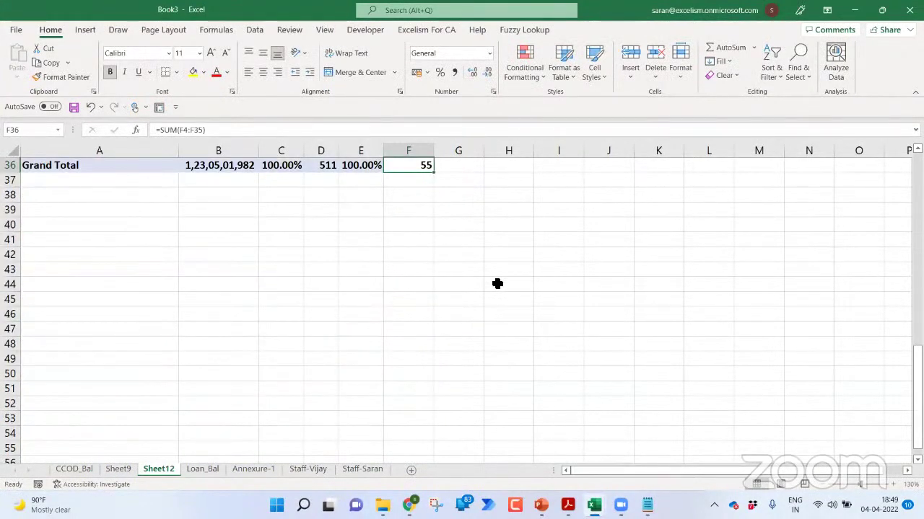
key("ctrl+Up")
key("Right")
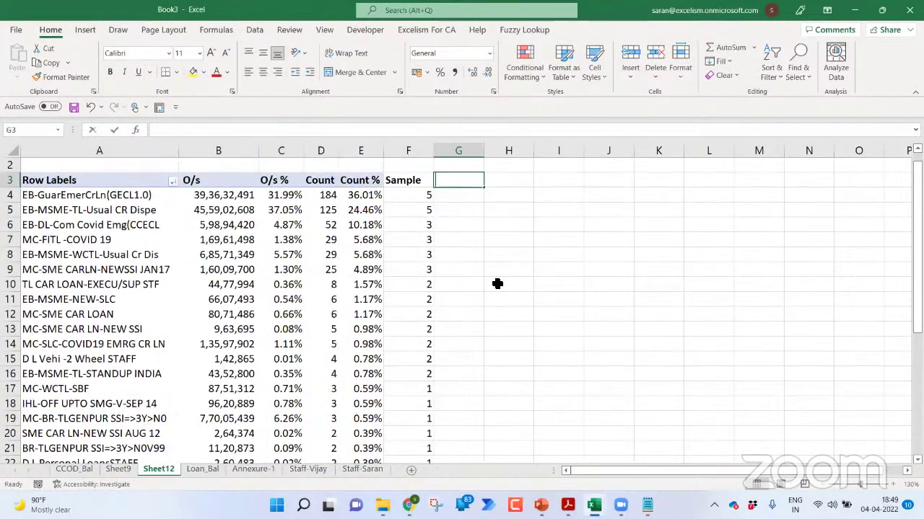
type("Staff")
key("Left")
key("Right")
key("Right")
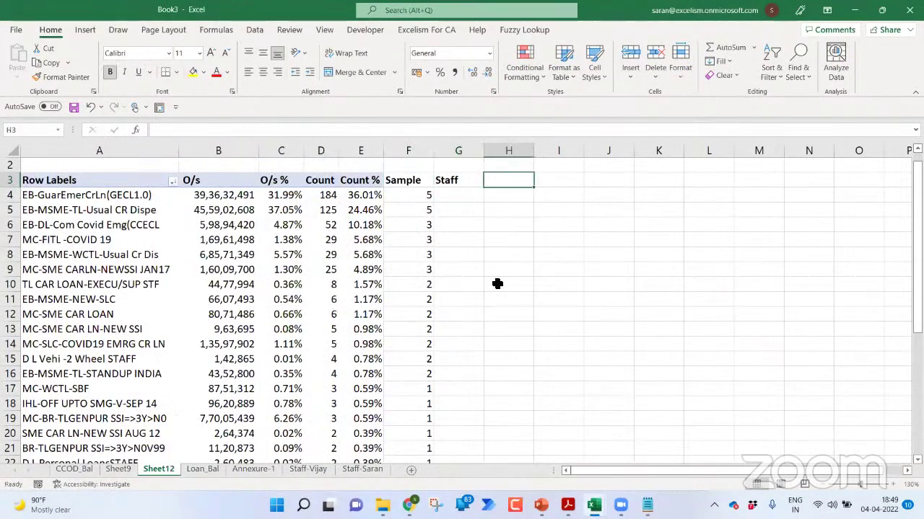
key("Left")
key("Left")
Enter =CHOOSE(RANDBETWEEN(1,4),...) with four staff names in the first Staff cell
key("Down")
key("Right")
type("=ra")
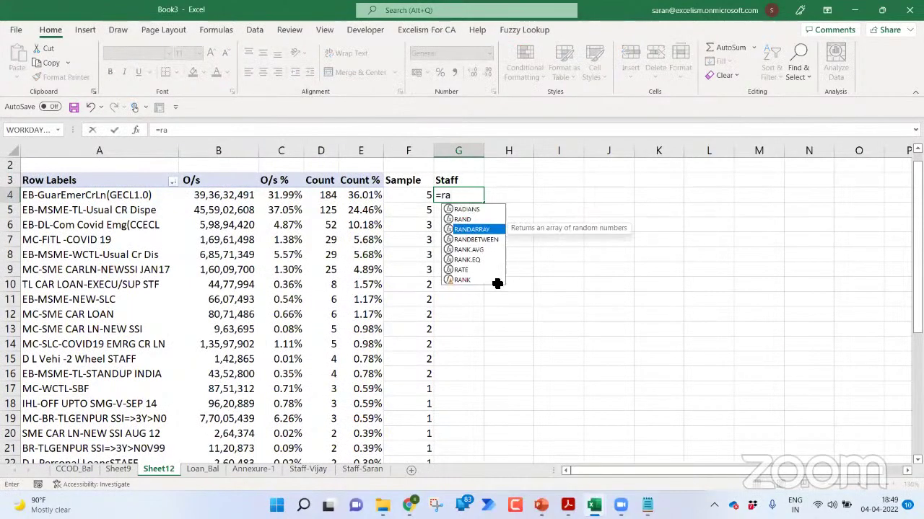
key("Down")
key("Tab")
type("1")
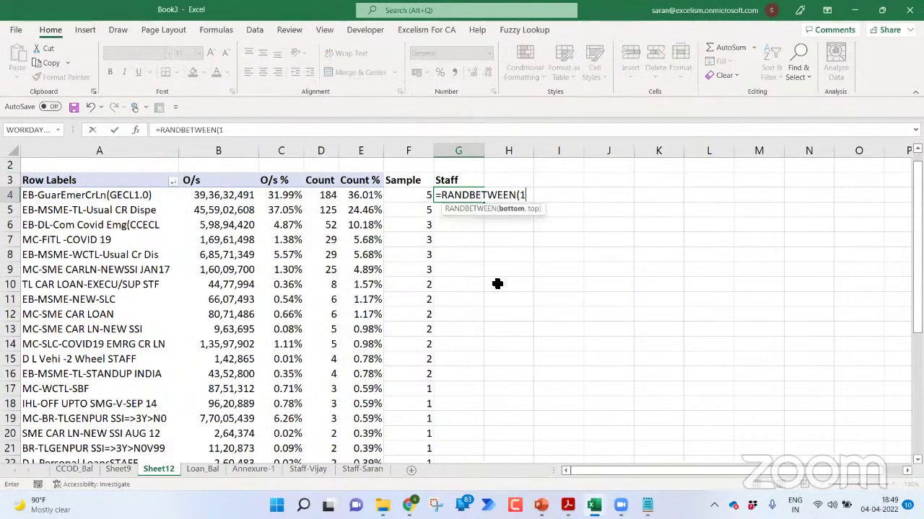
type(",4)")
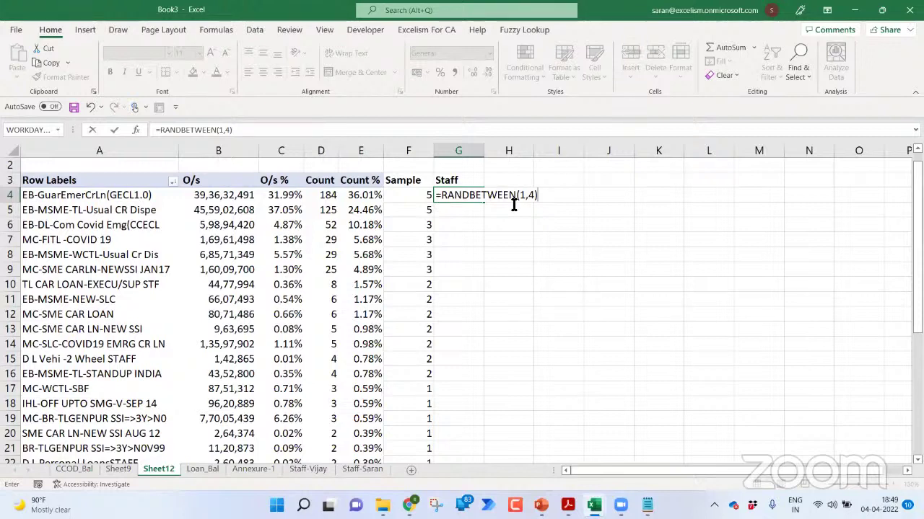
type("CHOOSE(")
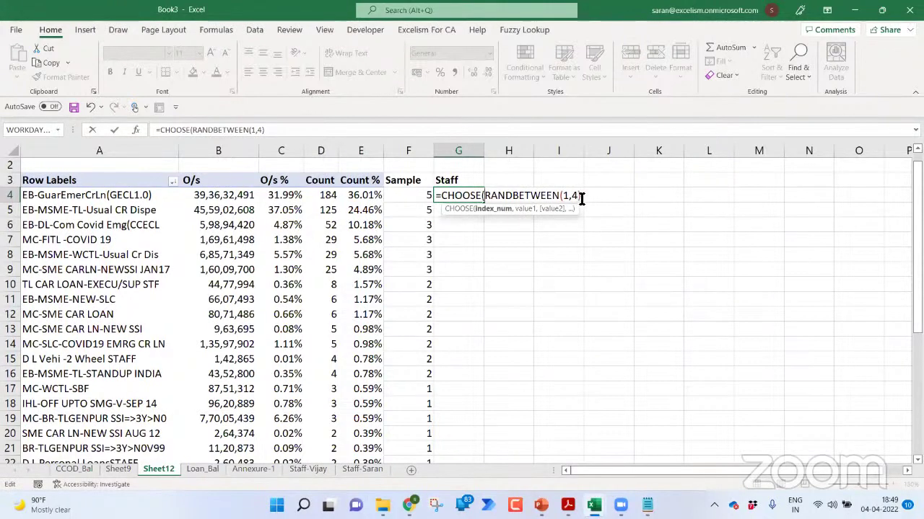
type(",")
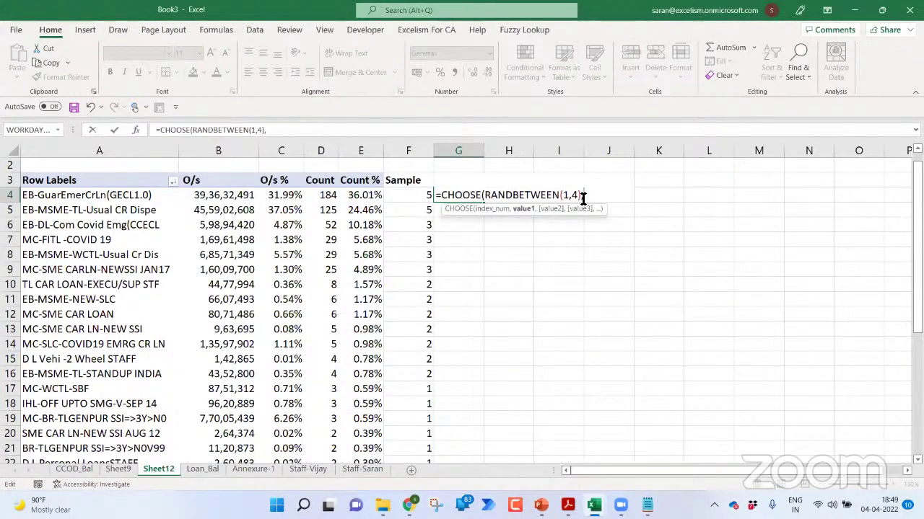
type("\"Vijay\",")
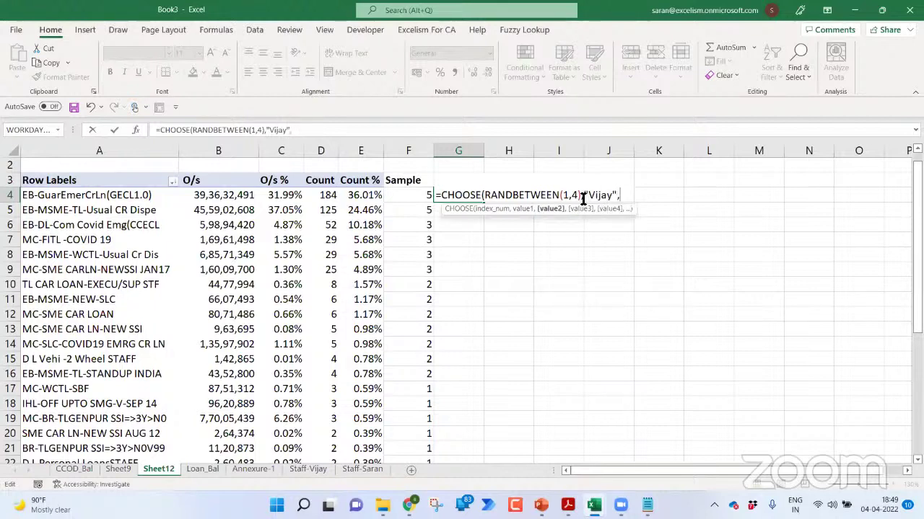
type("\"Saran\",\"Sri")
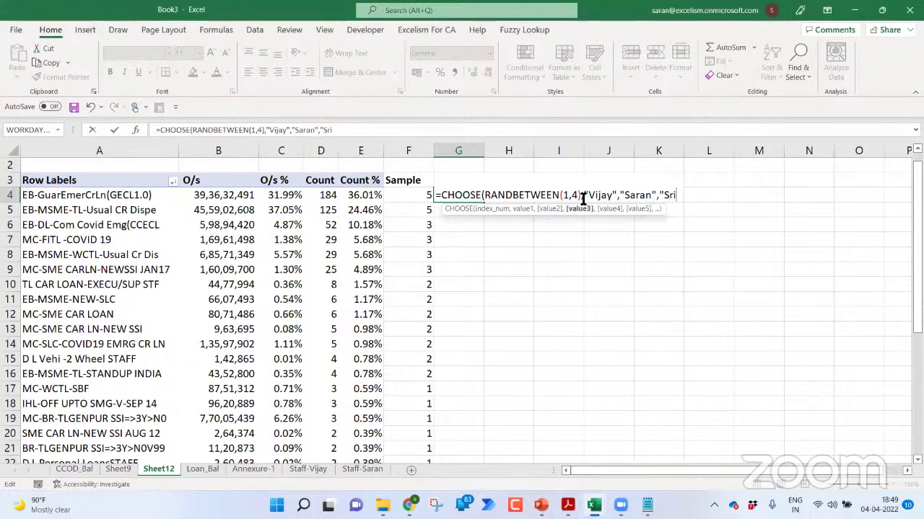
type("nivas\",\"")
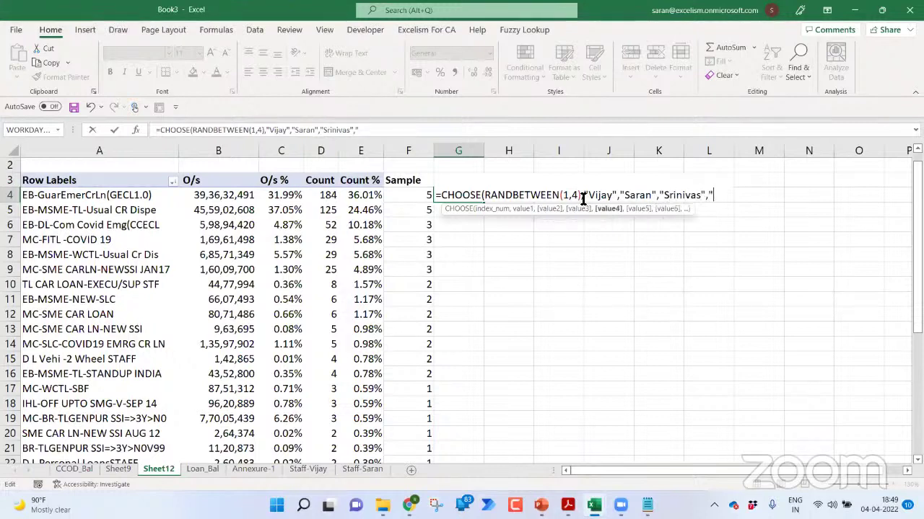
type("Ravi\")")
key("Return")
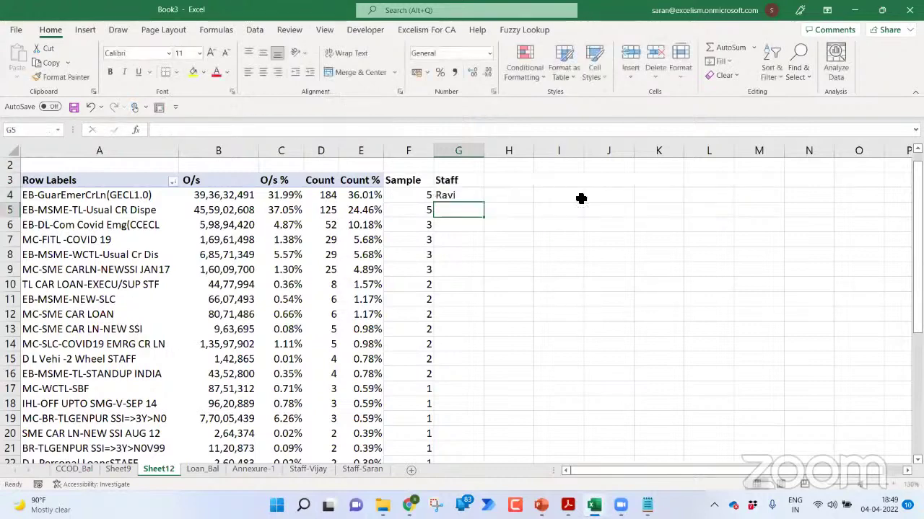
Fill the staff formula down column G and paste it back as fixed values
key("Up")
key("ctrl+d")
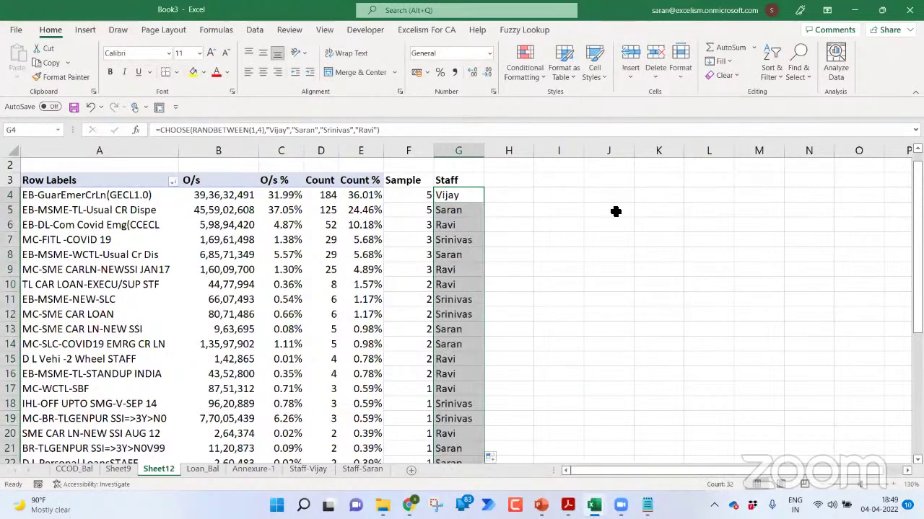
key("ctrl+c")
key("ctrl+alt+v")
key("v")
key("Return")
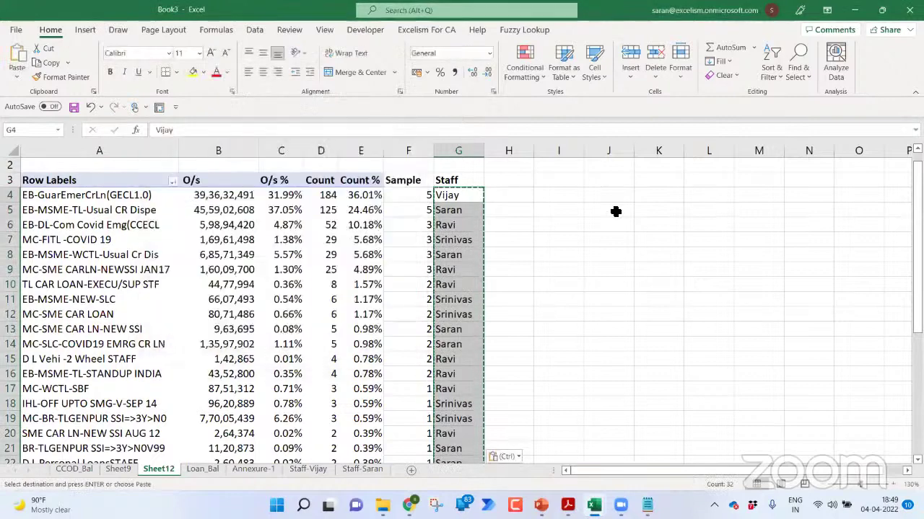
key("Up")
key("ctrl+shift+Down")
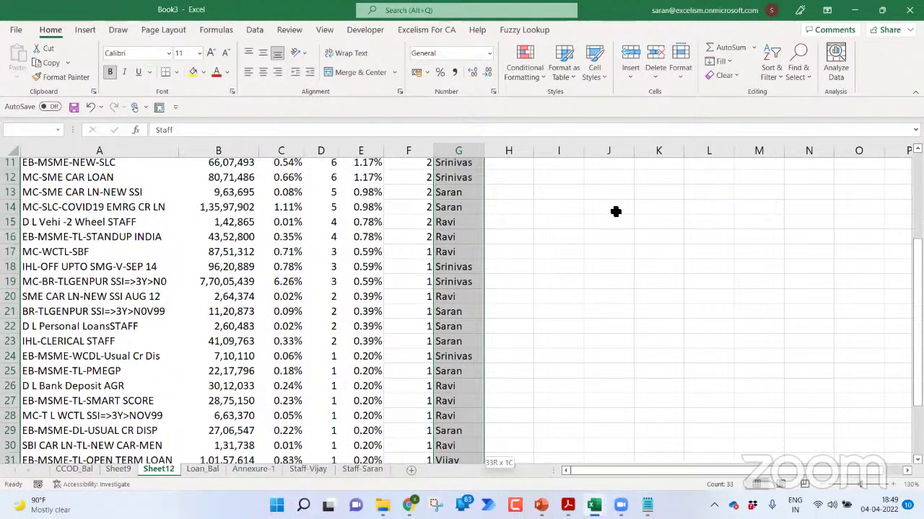
Move Sheet12 after Annexure-1, rename it 'Stra-2 loans', then go to Loan_Bal
key("Up")
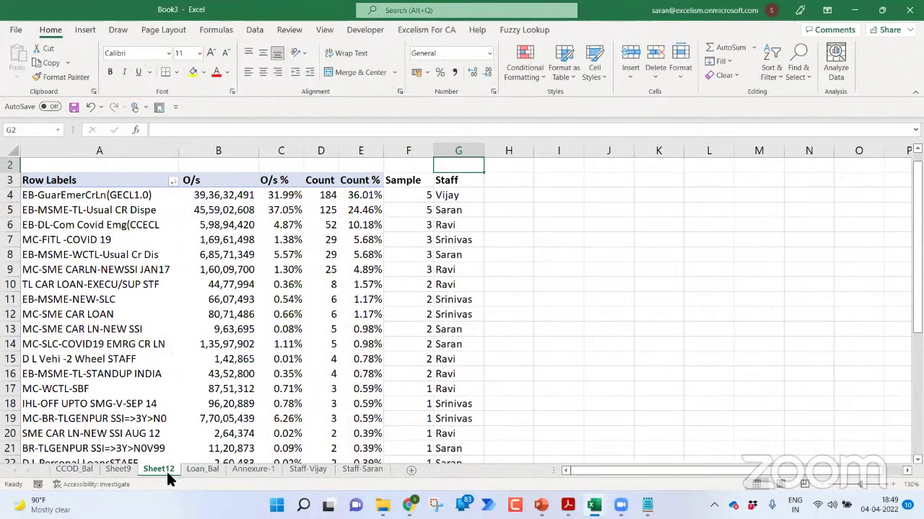
left_click_drag(289, 452, 255, 470)
double_click(255, 471)
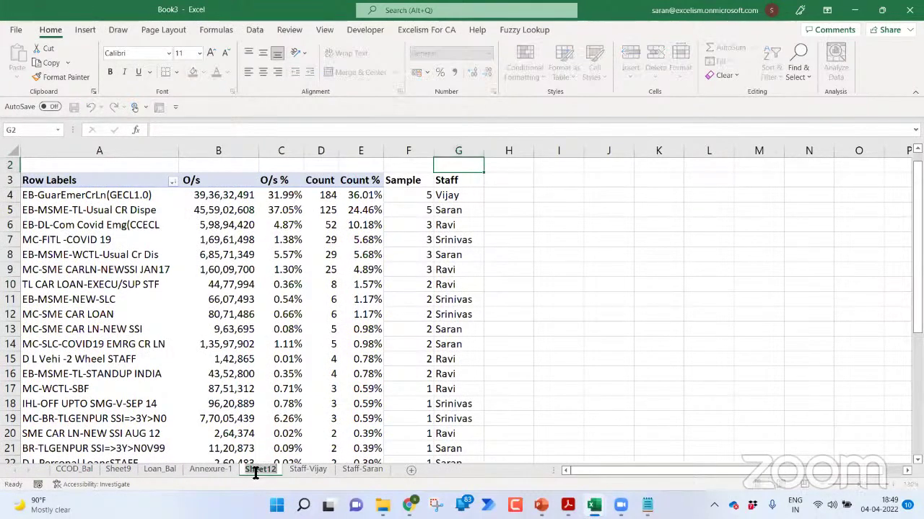
type("Sta")
key("BackSpace")
type("ra-2 loa")
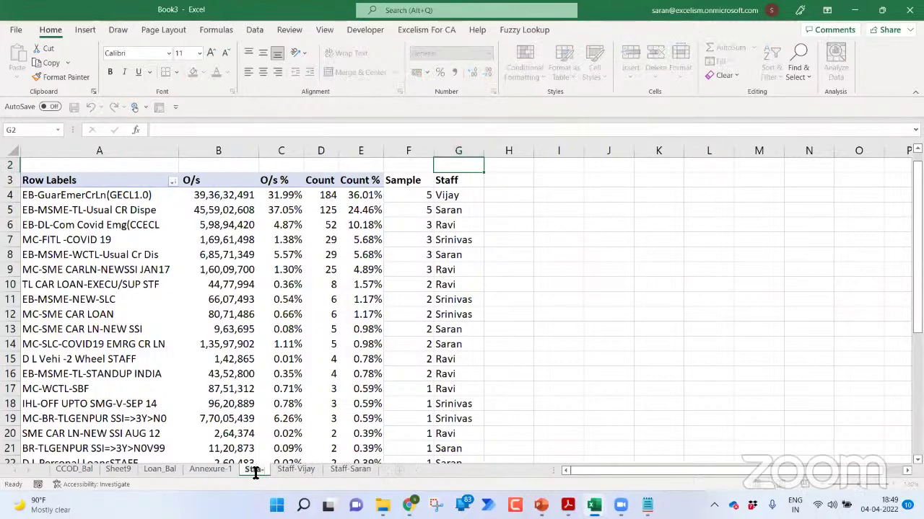
type("ns")
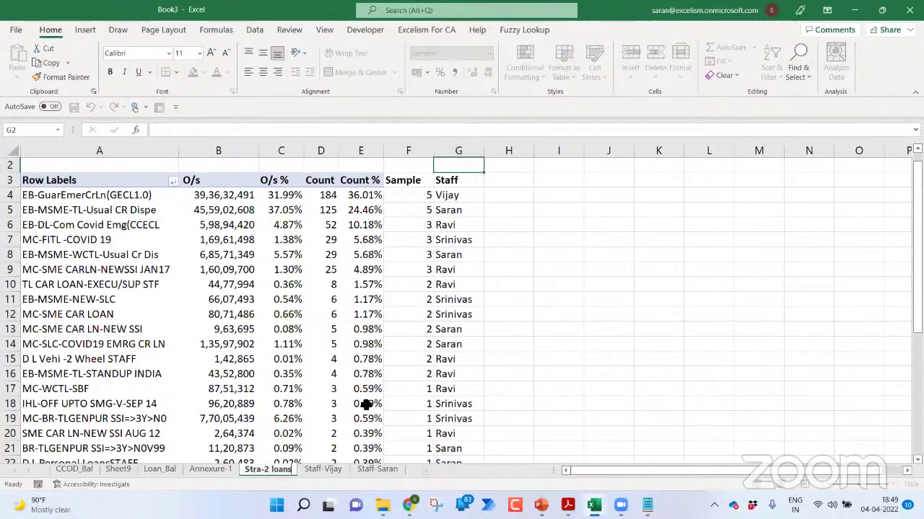
key("Return")
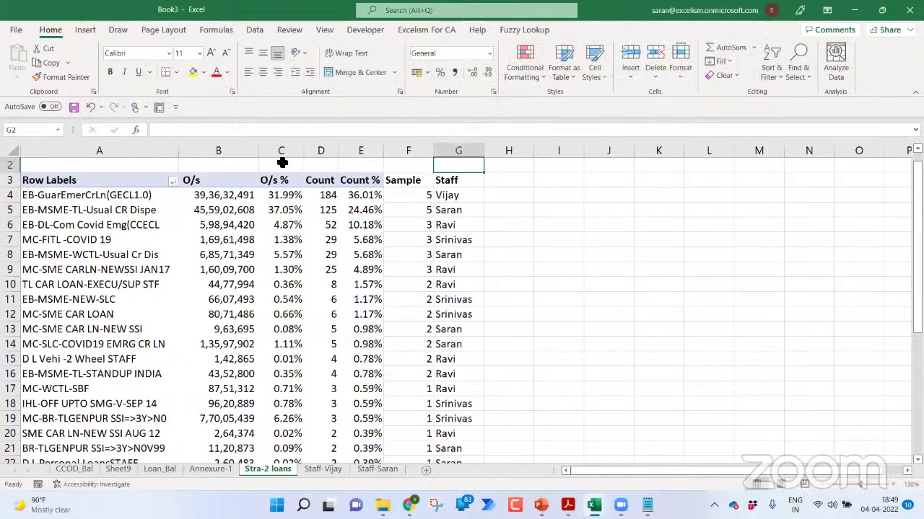
key("ctrl+Page_Up")
key("ctrl+Page_Up")
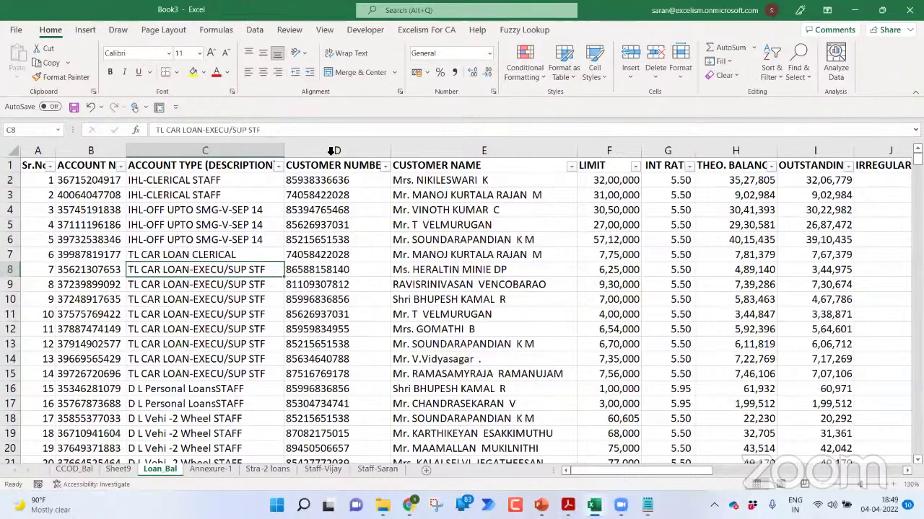
left_click_drag(332, 151, 258, 152)
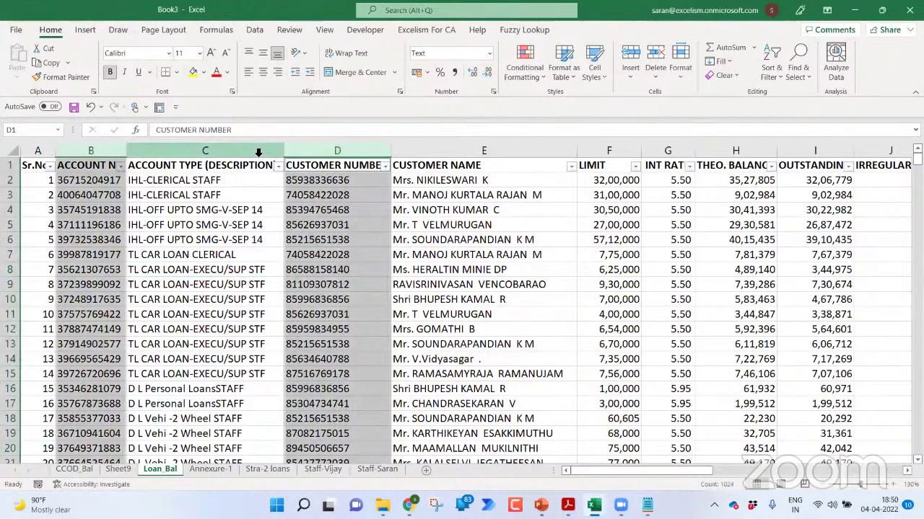
left_click(258, 152)
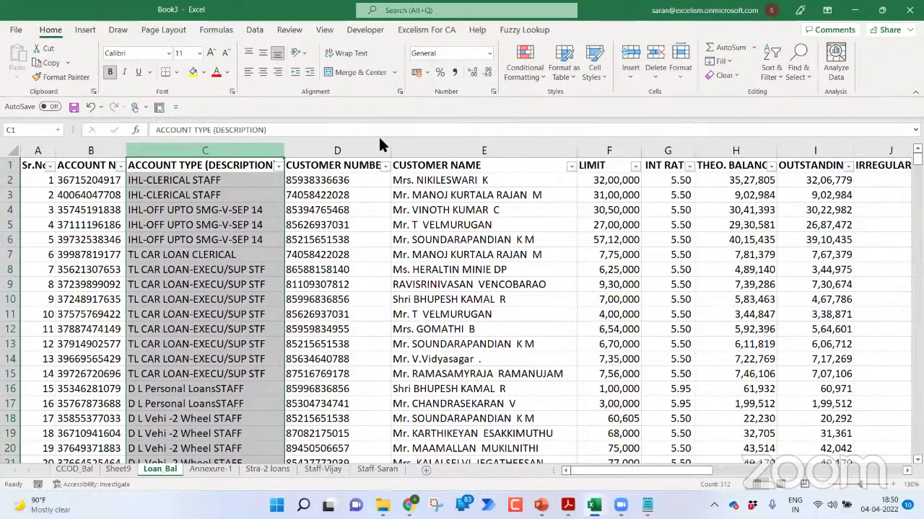
left_click(490, 149, "ctrl")
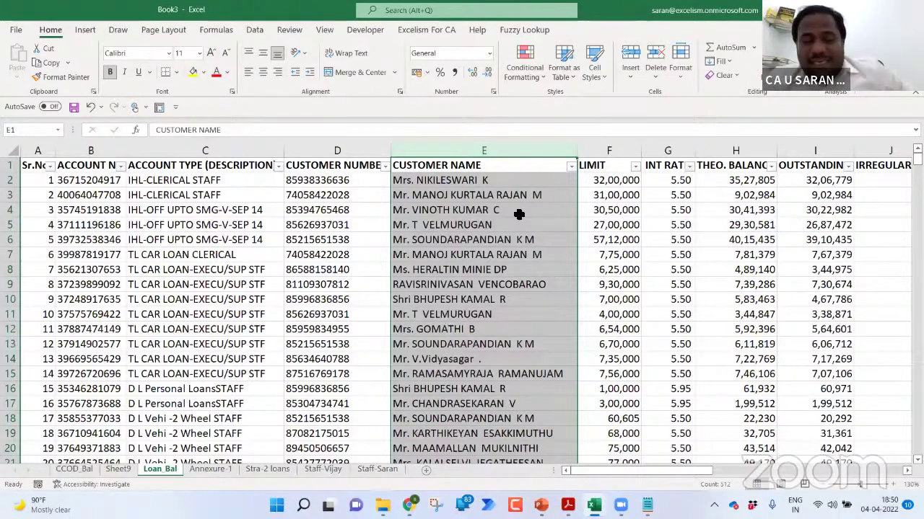
key("Right")
key("Right")
key("Right")
key("Right")
key("Right")
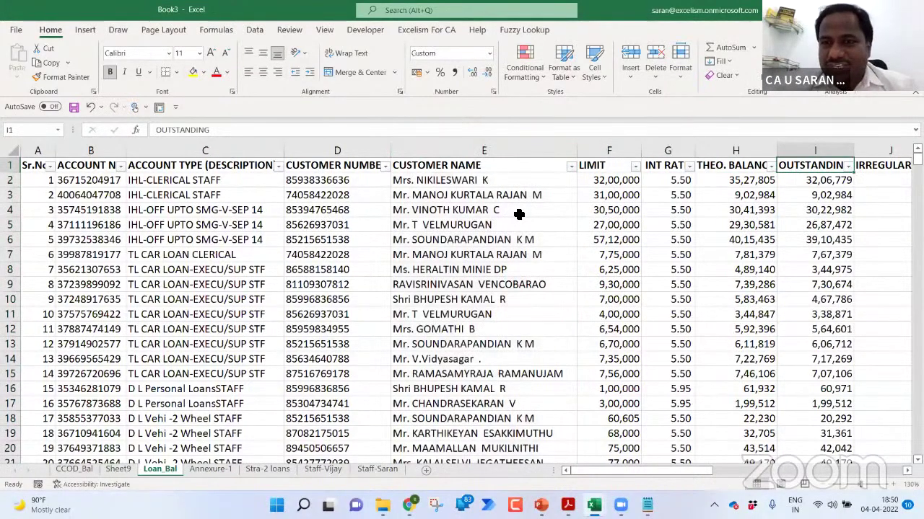
key("Right")
key("Right")
key("Right")
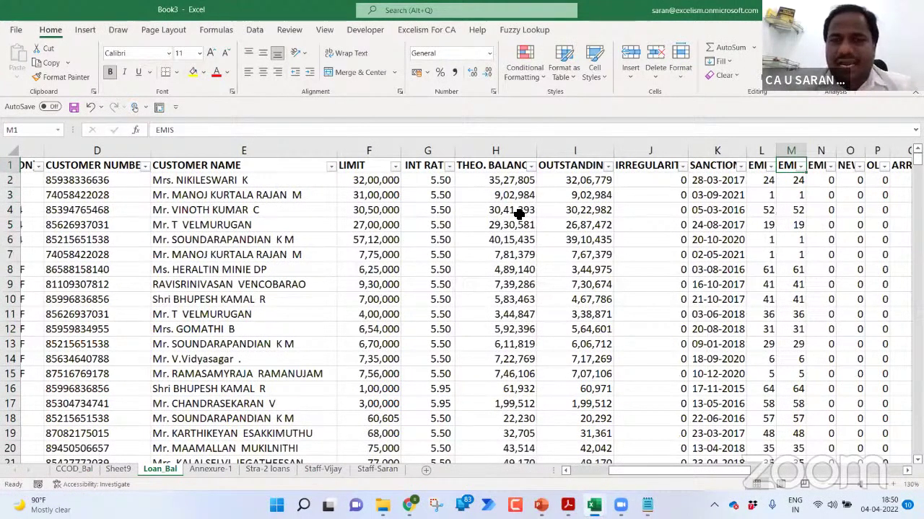
key("Left")
key("Left")
key("Left")
key("Left")
key("Left")
key("Right")
key("ctrl+shift+Down")
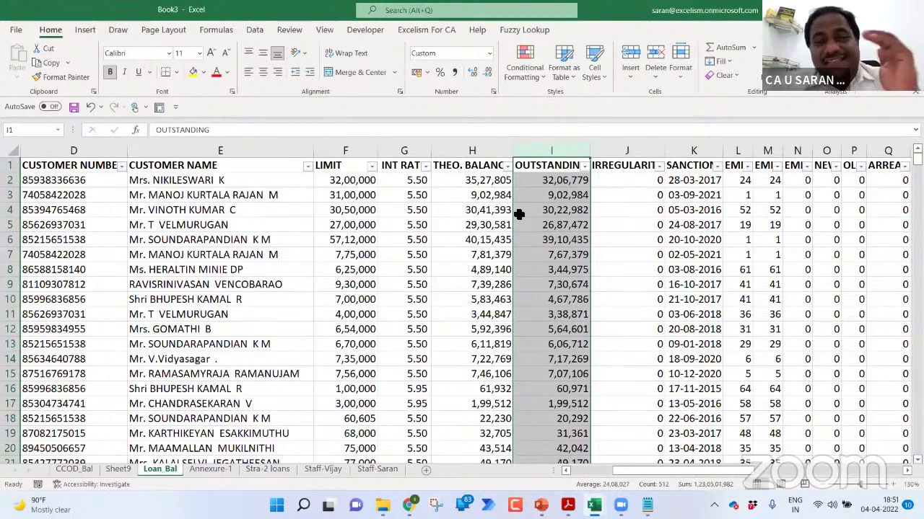
key("Right")
key("ctrl+space")
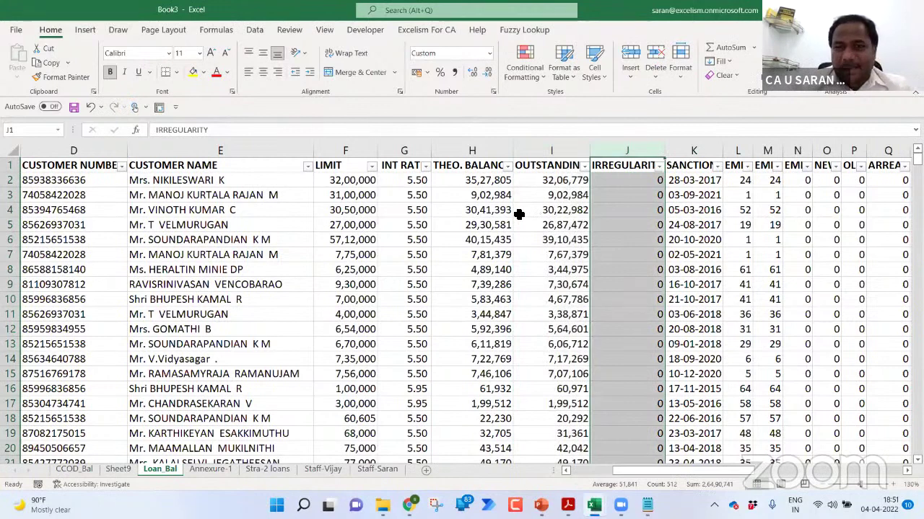
Insert an Irreg column with =IF(I2>H2,I2-H2,0) filled down the data
key("ctrl+shift+plus")
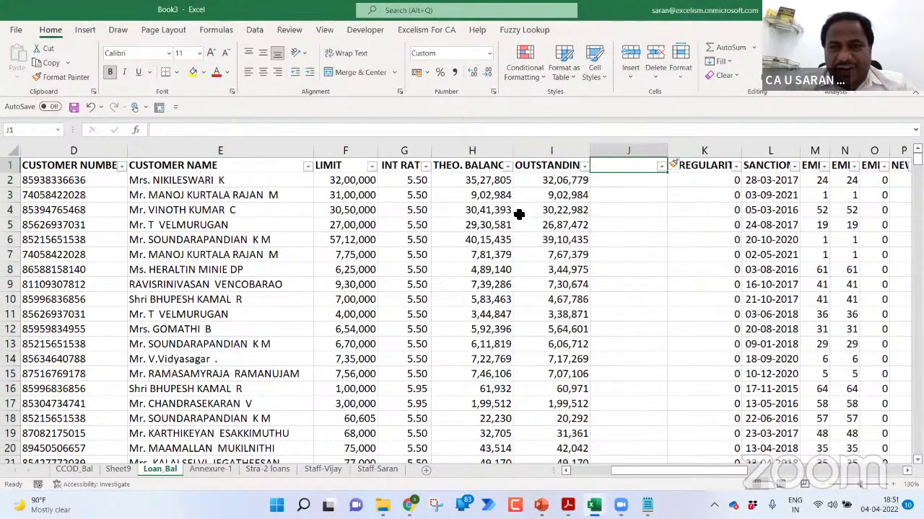
key("F2")
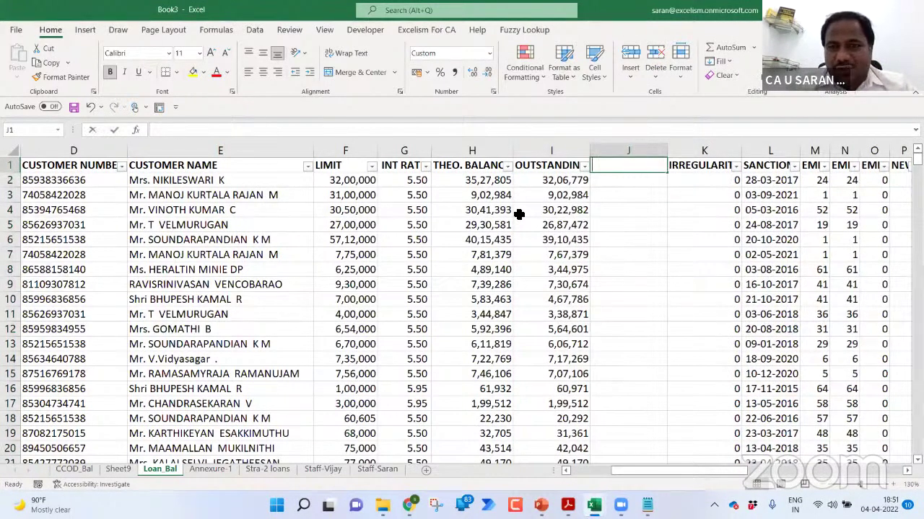
type("Irreg")
key("Return")
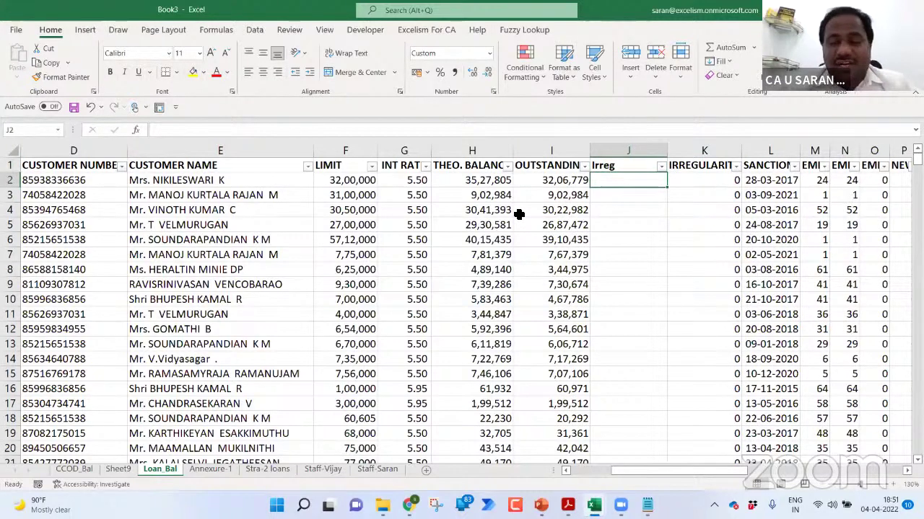
type("=if")
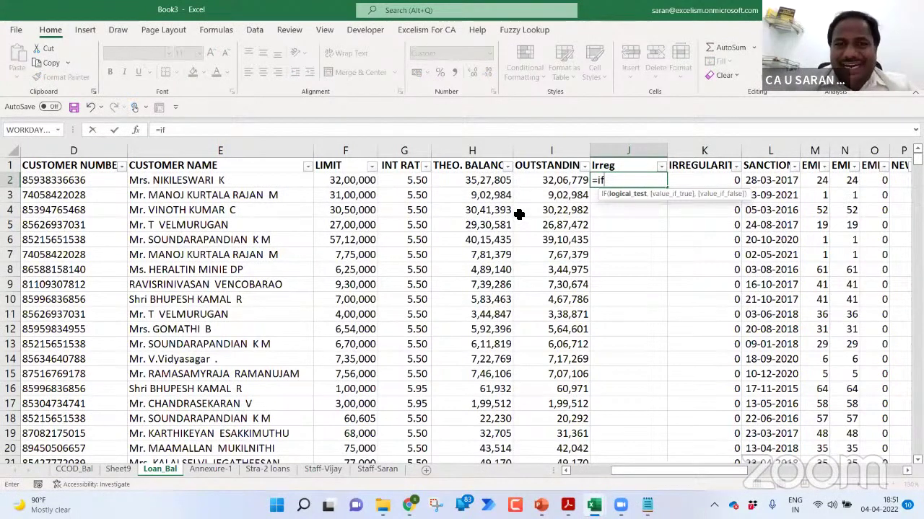
type("(I2>H2,")
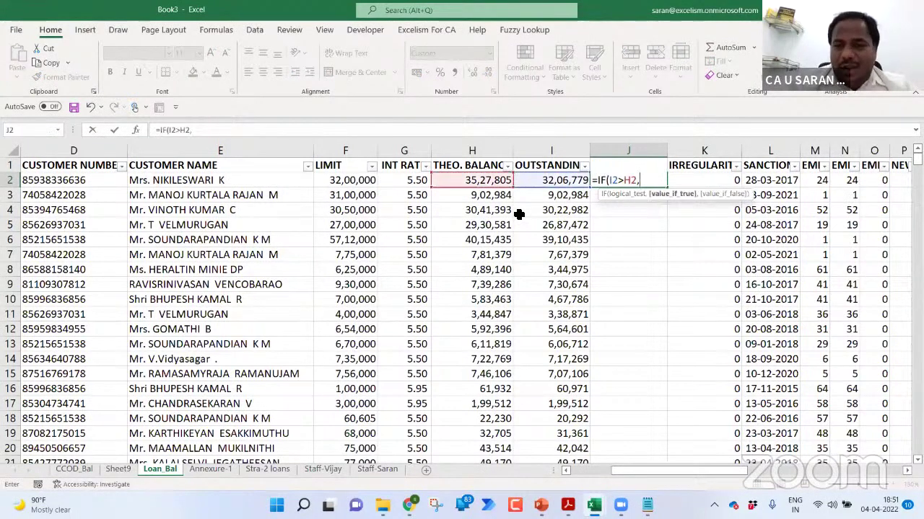
type("I2-H2")
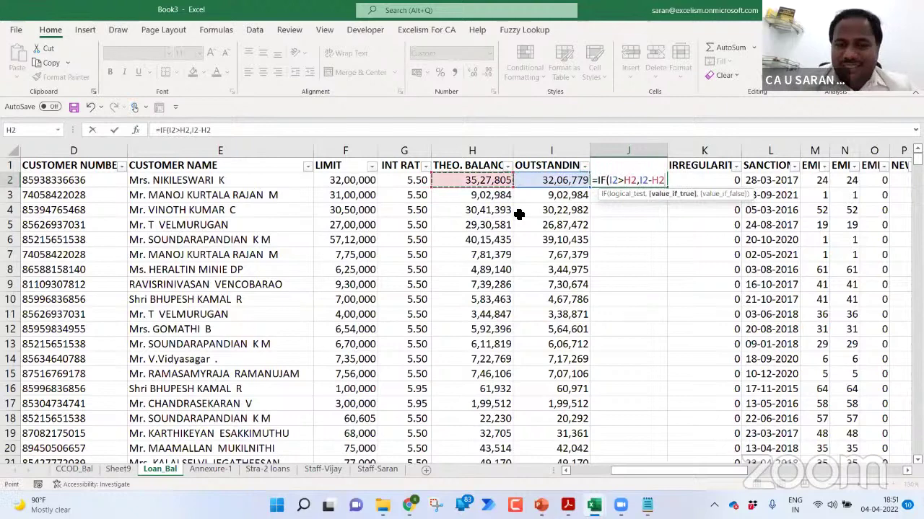
type(",")
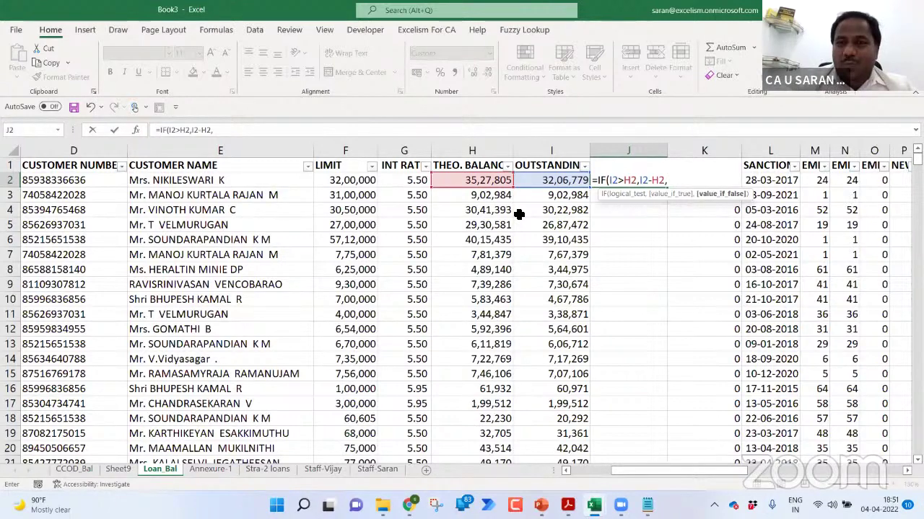
type("0)")
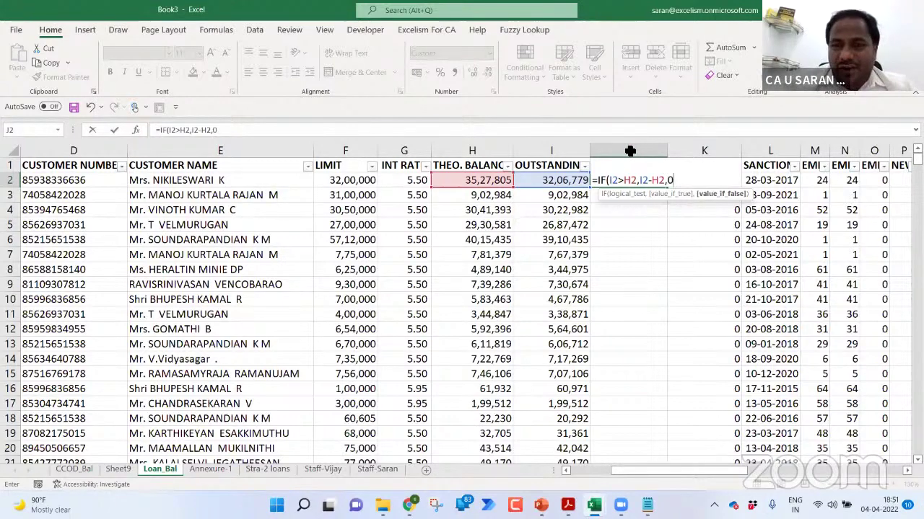
key("ctrl+Return")
double_click(666, 188)
Shade the whole Irreg column light green
left_click(628, 150)
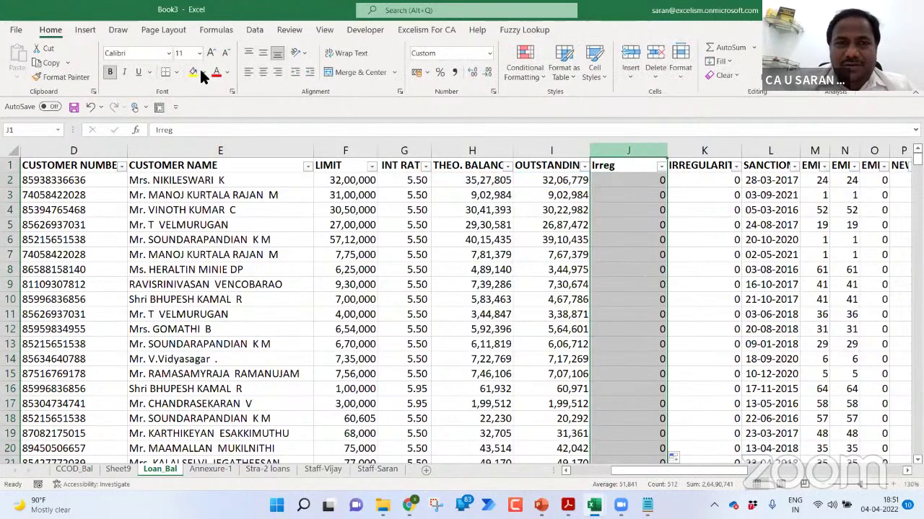
key("alt+h")
key("h")
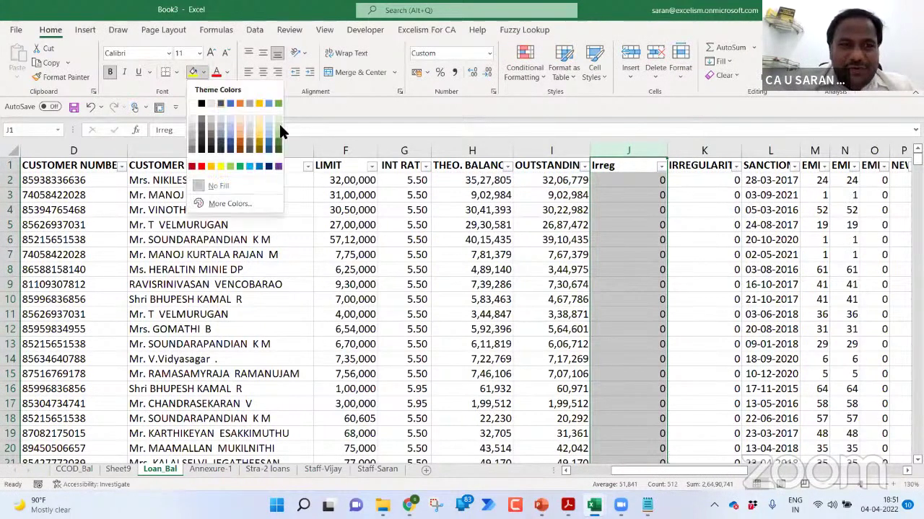
key("Left")
key("Down")
key("Down")
key("Return")
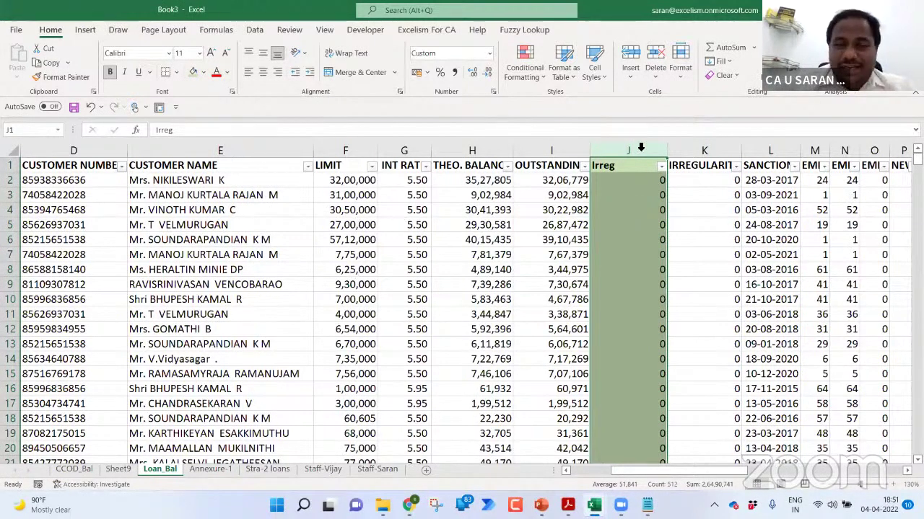
Insert a Check column before SANCTION with the formula =J2-K2 in L2
left_click(773, 150)
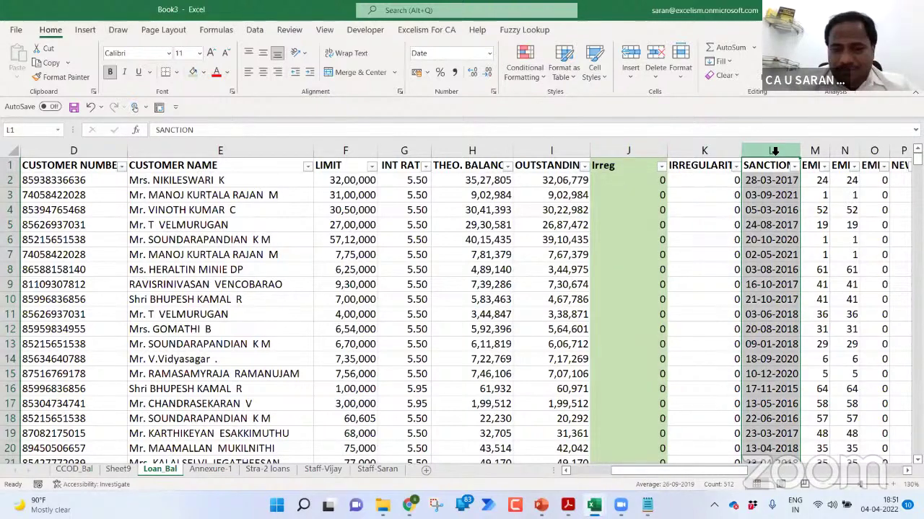
key("ctrl+shift+plus")
key("Return")
type("=")
key("Left")
key("Left")
key("Return")
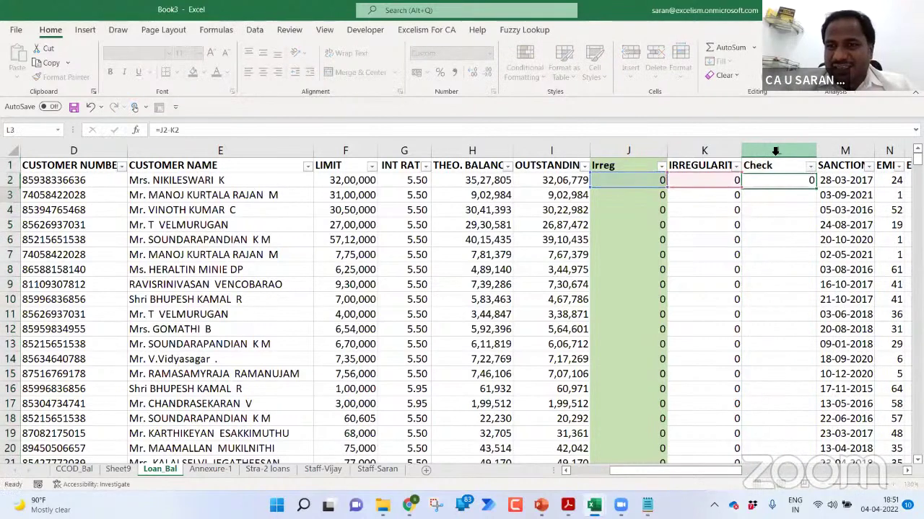
Copy the Check formula down column L and give it the same green fill
key("ctrl+c")
key("Left")
key("ctrl+Down")
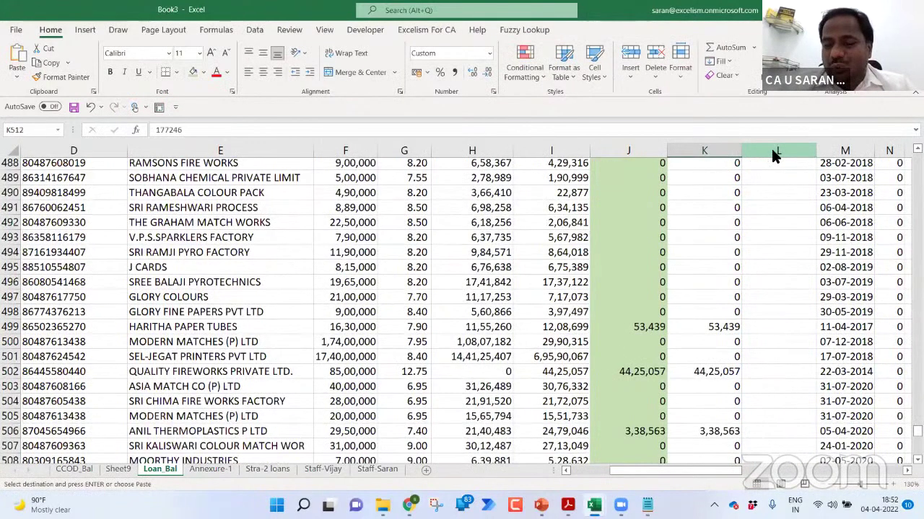
key("Right")
key("ctrl+shift+Up")
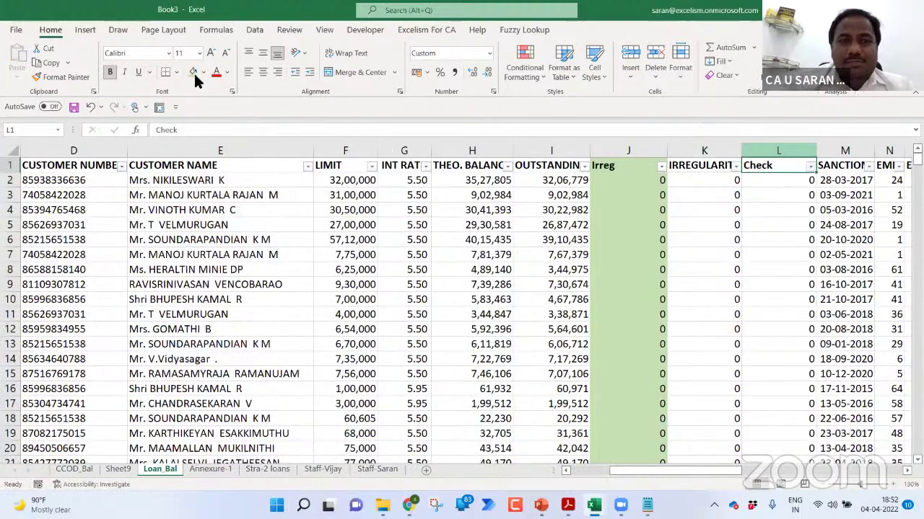
key("Return")
key("F4")
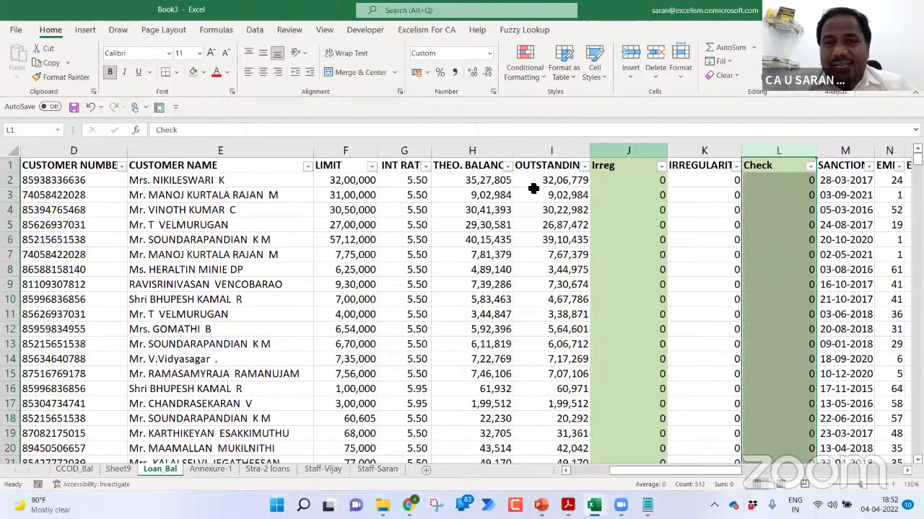
Insert an Overdue EMIs column before Irreg with the formula =K2/W2 in J2
left_click(631, 151)
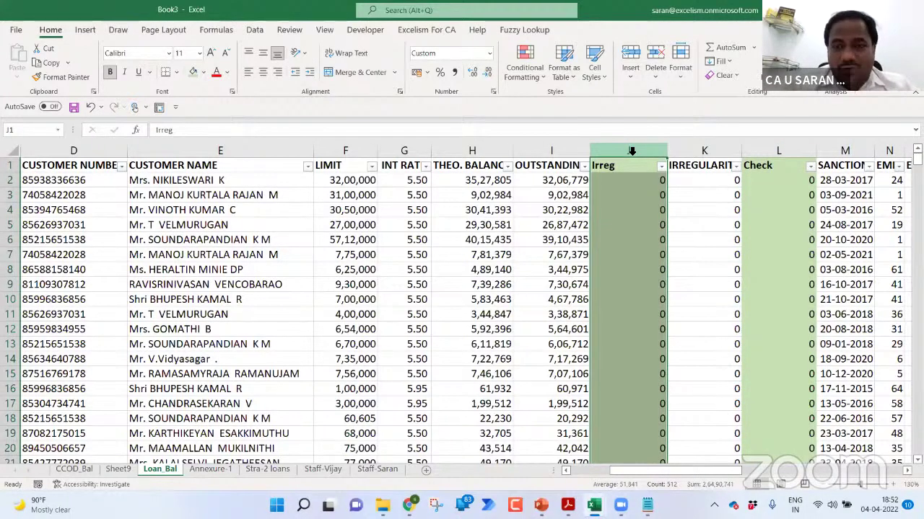
key("ctrl+plus")
type("Overdue")
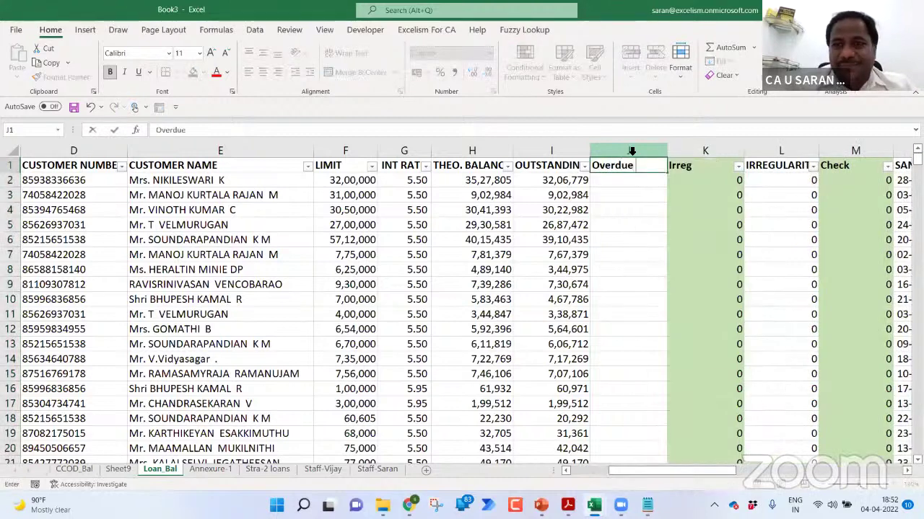
type(" EMIs")
key("Return")
type("=")
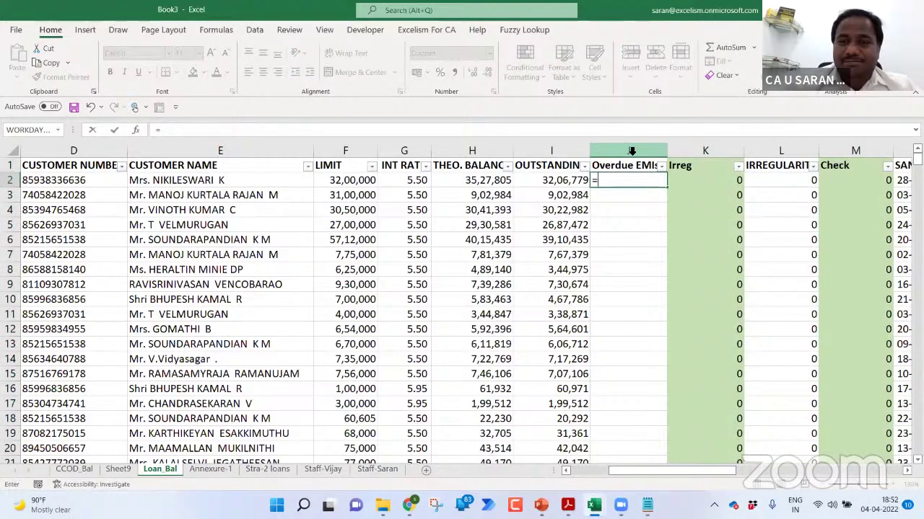
key("Right")
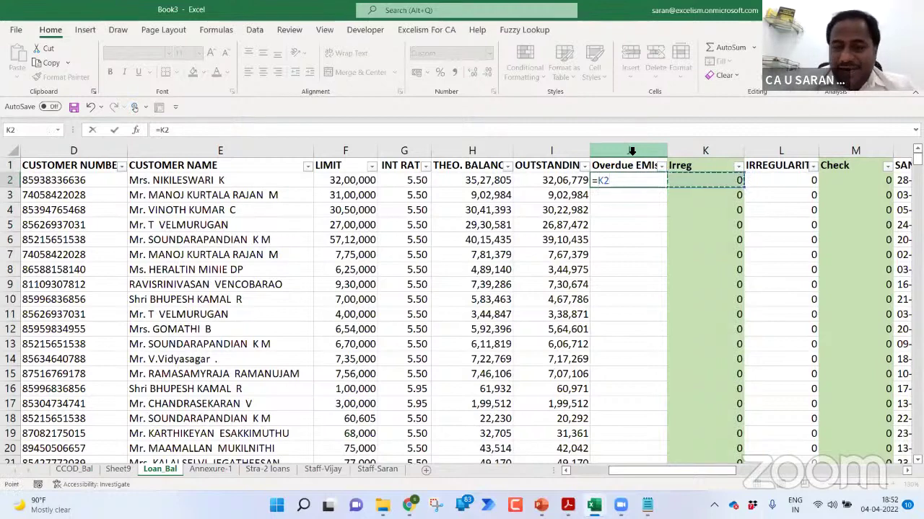
type("/")
key("Right")
key("Right")
key("Right")
key("Right")
key("Right")
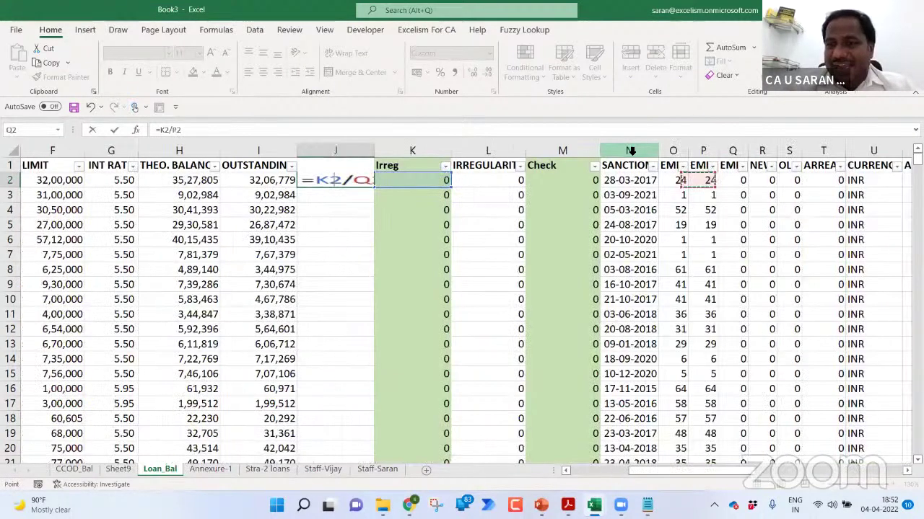
key("Right")
key("Right")
key("Right")
key("Right")
key("Right")
key("Right")
key("Right")
key("Right")
key("Right")
key("Right")
key("Right")
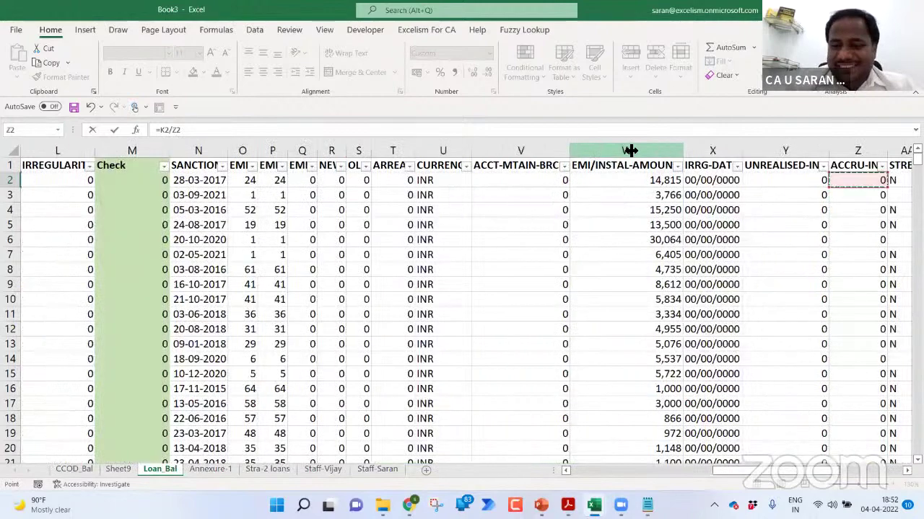
key("Left")
key("Left")
key("Left")
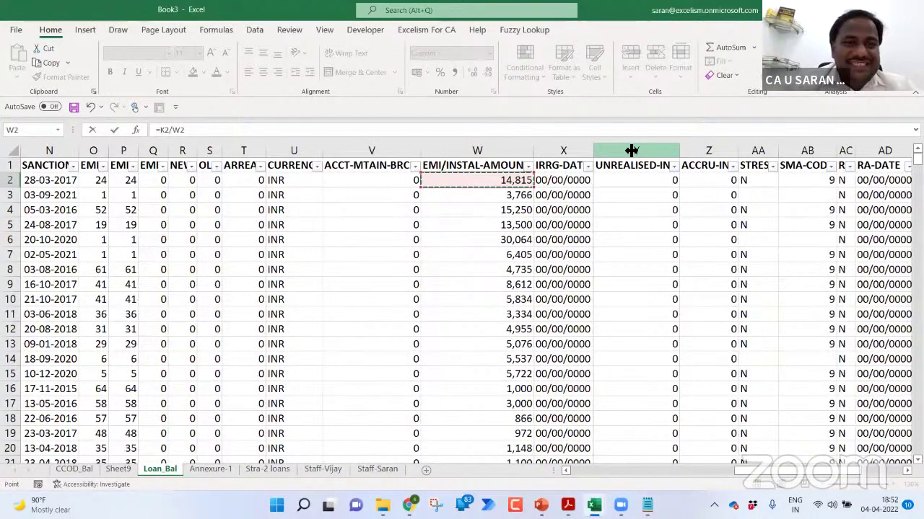
key("Return")
Fill =K2/W2 down column J, check the formulas, and select the whole data table
left_click(252, 181)
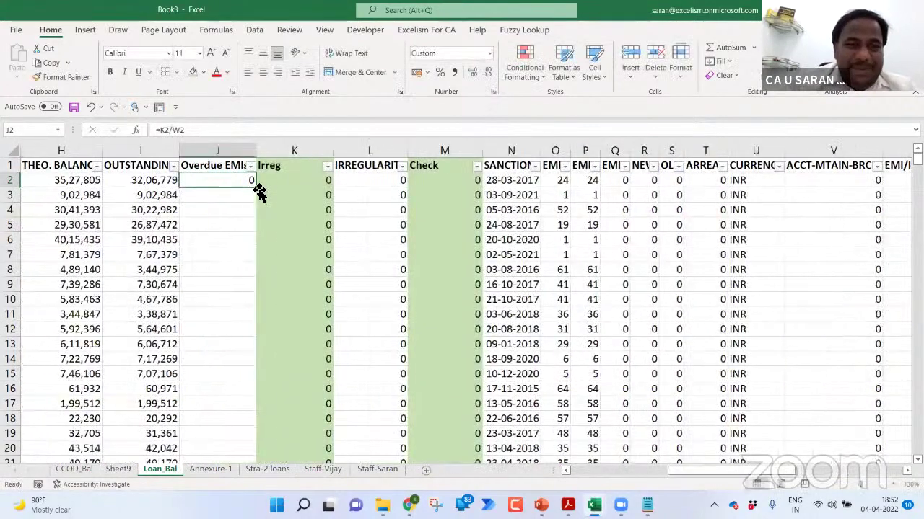
double_click(254, 186)
left_click(252, 180)
left_click(298, 179)
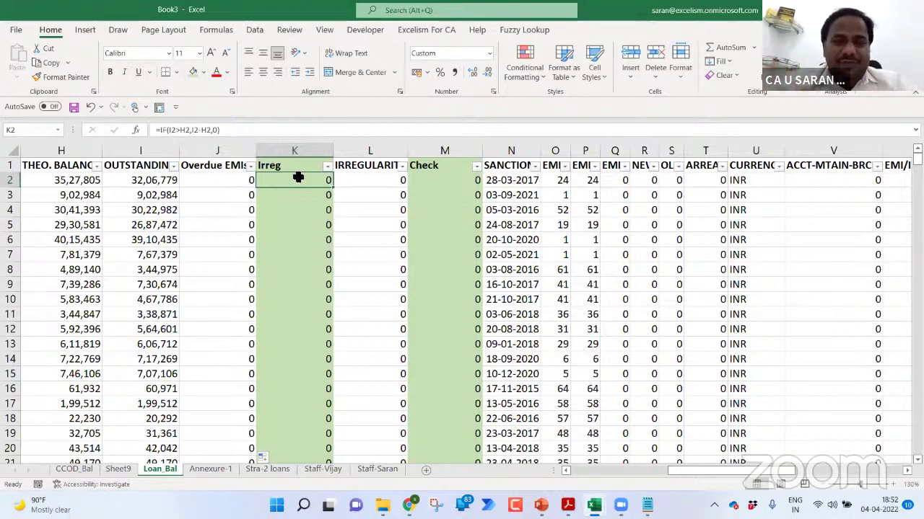
key("Left")
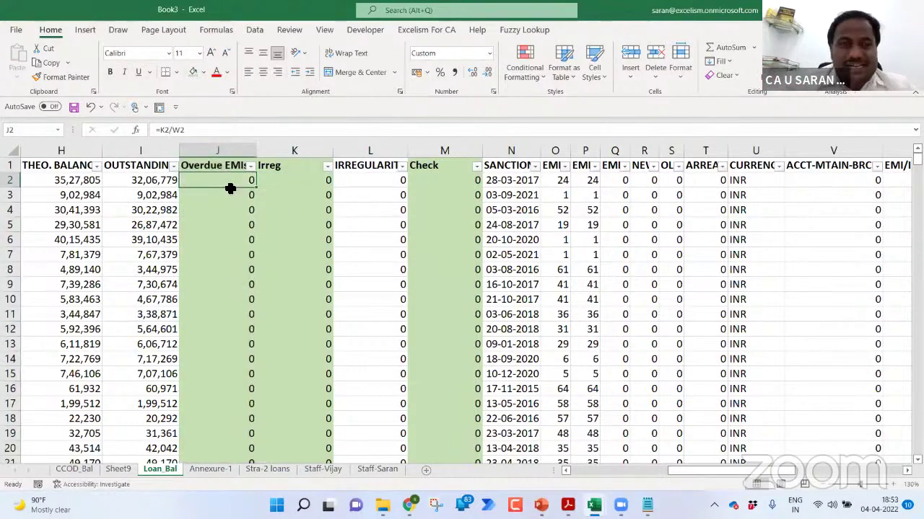
key("Up")
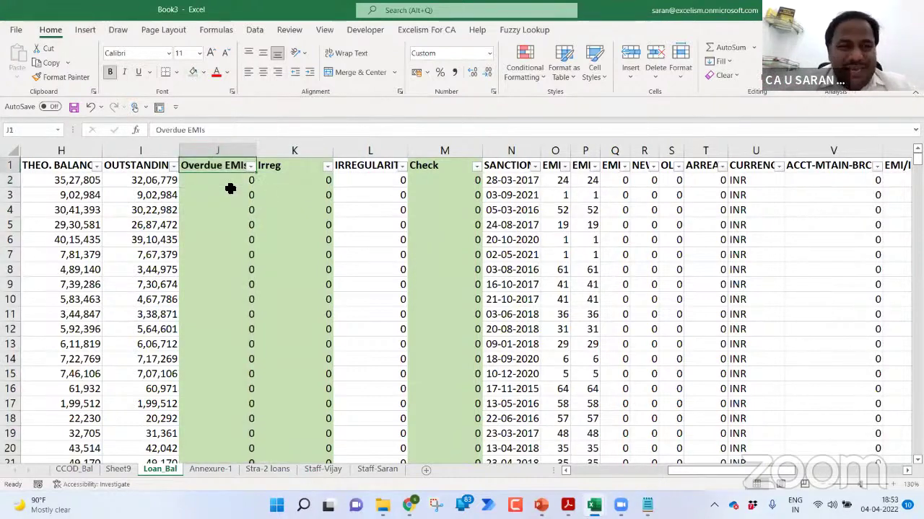
key("ctrl+Home")
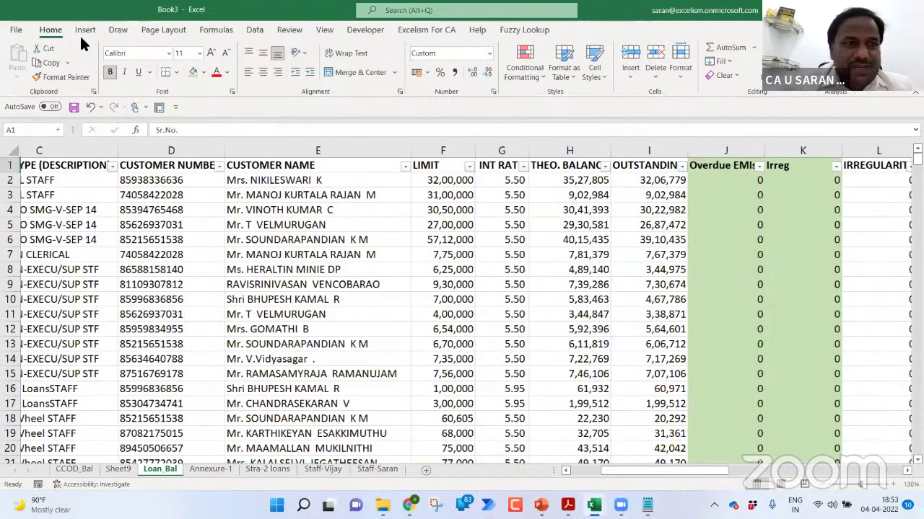
key("ctrl+shift+End")
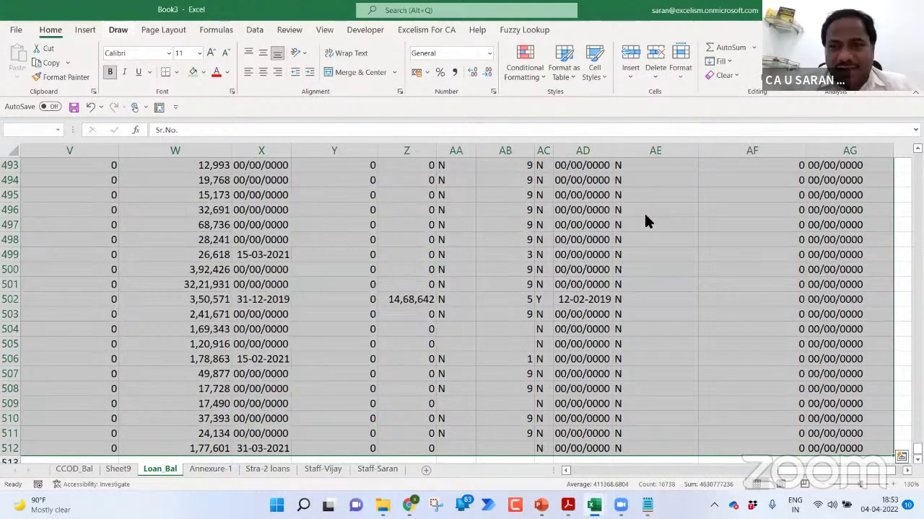
Try inserting a pivot table with Alt+N+V+T, then undo the empty pivot sheet
key("alt+n")
key("v")
key("t")
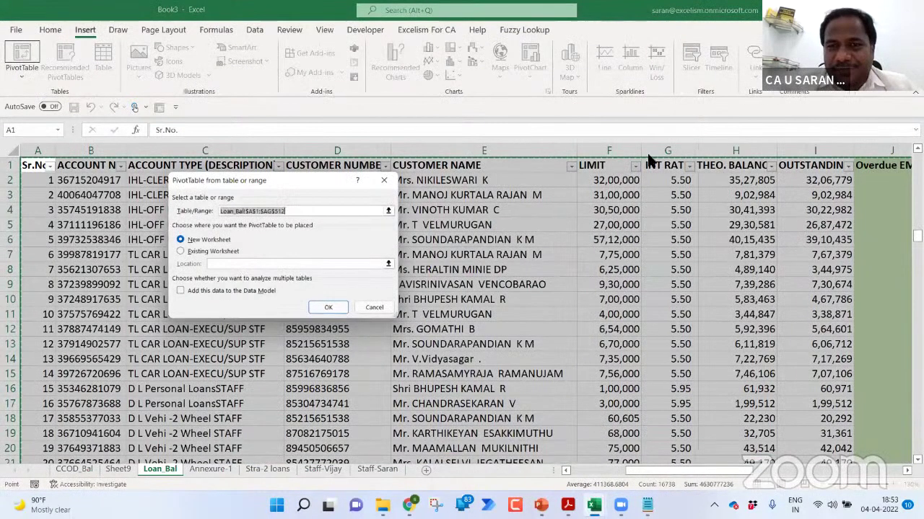
key("Return")
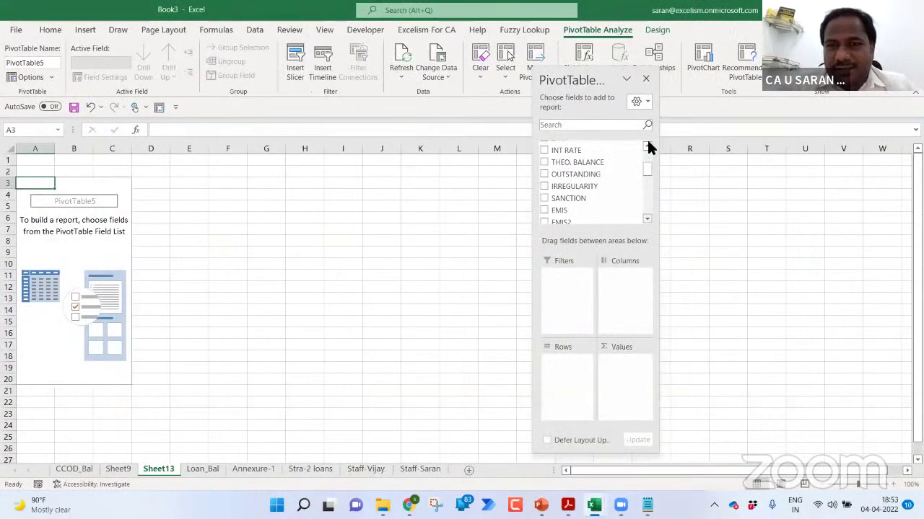
left_click(646, 147)
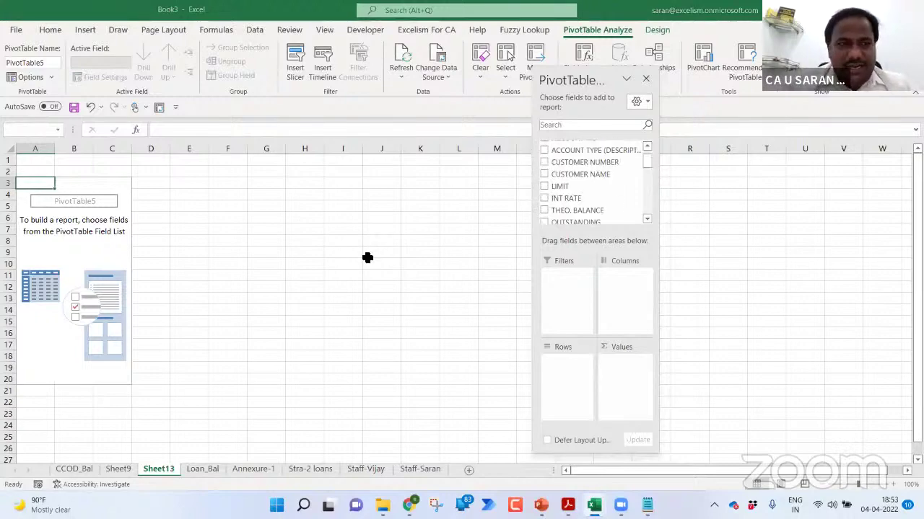
key("ctrl+z")
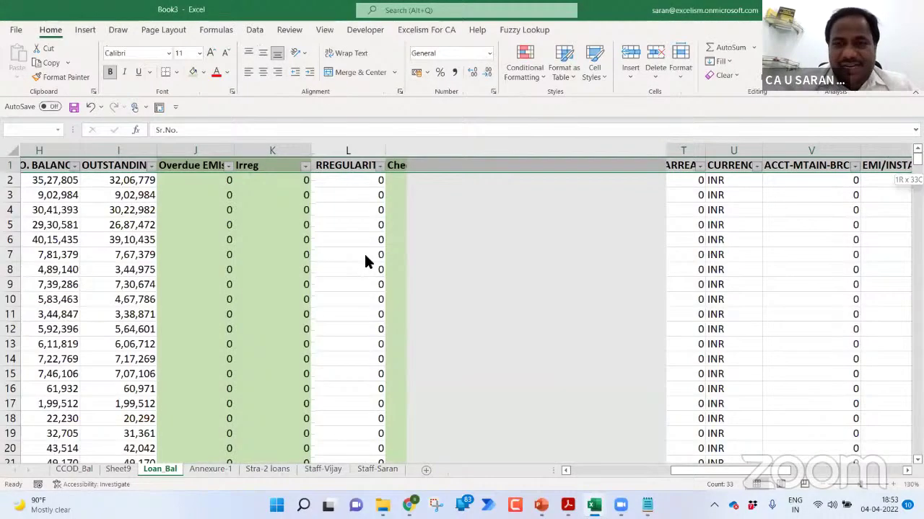
Use the Alt+D+P wizard for an unshared new-worksheet pivot with Overdue EMIs as rows
key("alt+d")
key("p")
key("Return")
key("Return")
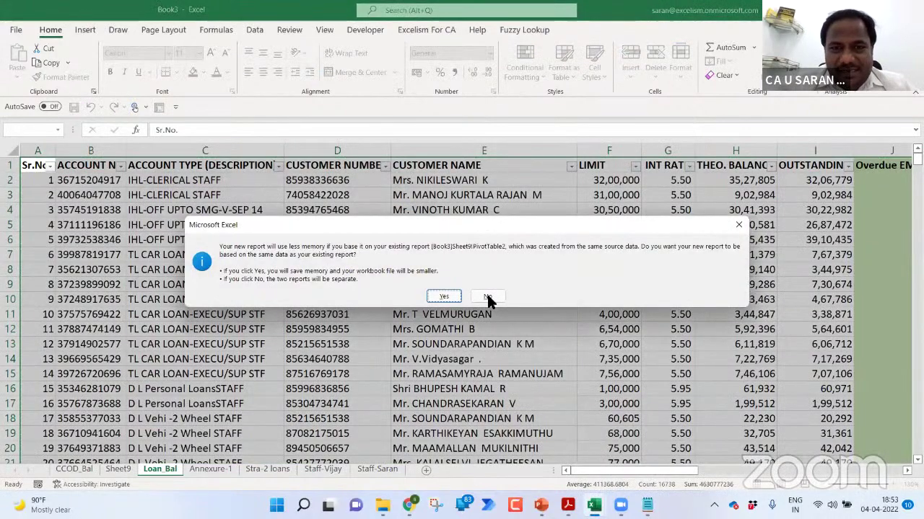
left_click(445, 294)
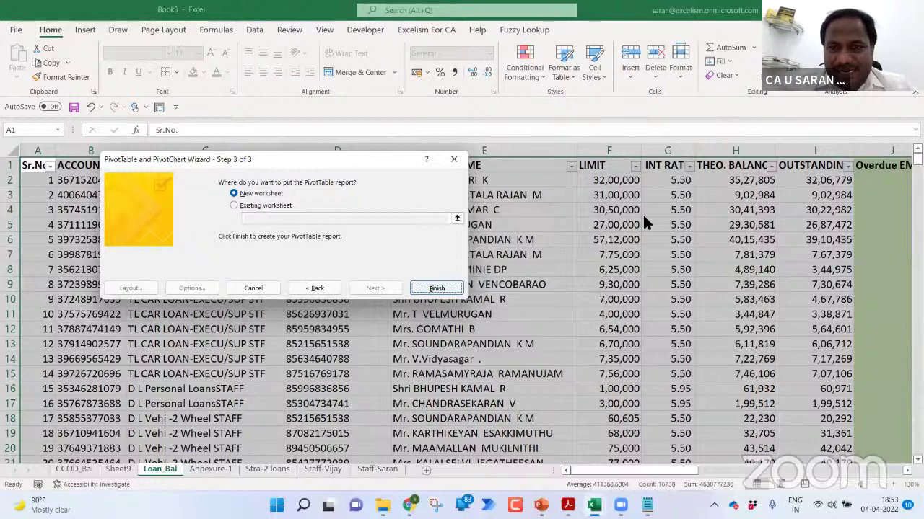
key("Return")
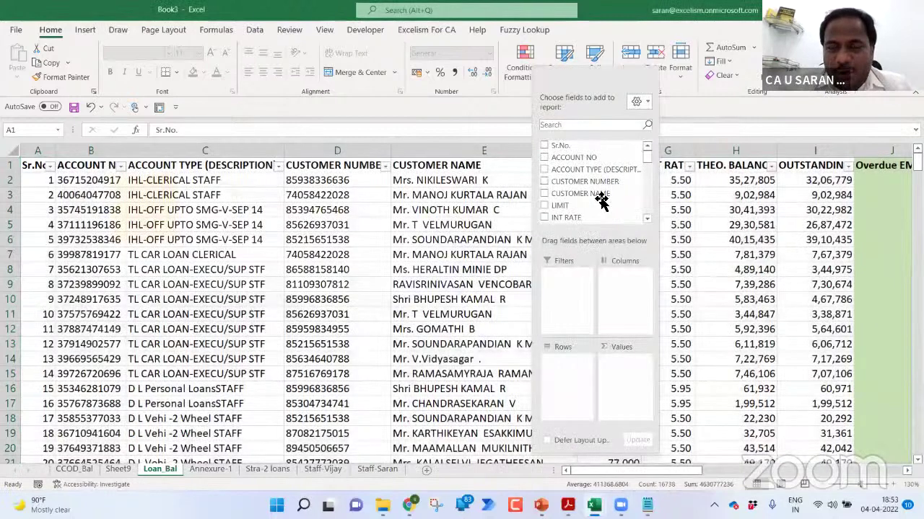
left_click_drag(601, 203, 565, 377)
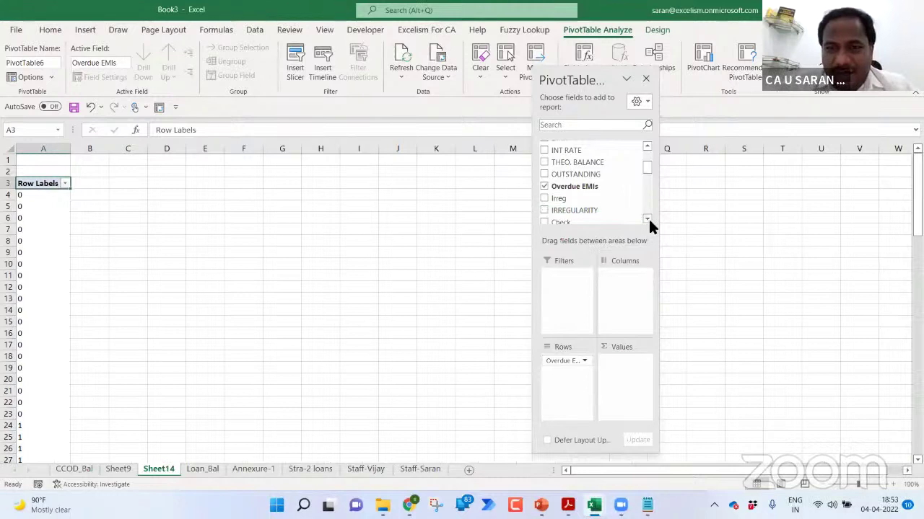
Add Sum of OUTSTANDING and format column B in Comma Style with no decimals
scroll(620, 184, "down", 2)
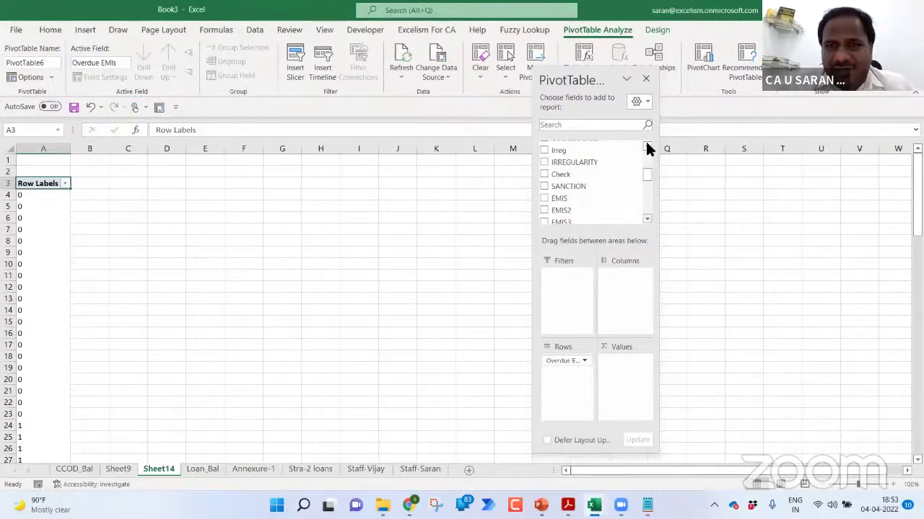
scroll(642, 191, "up", 5)
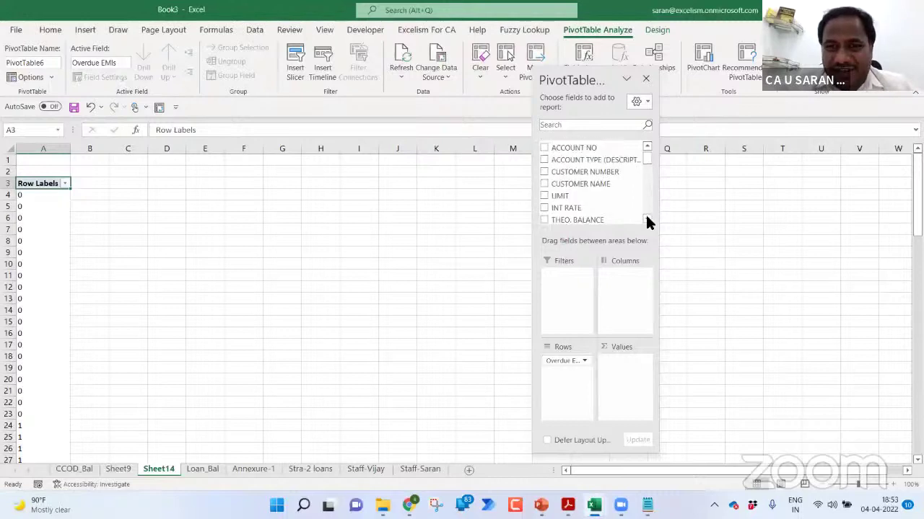
scroll(645, 216, "down", 2)
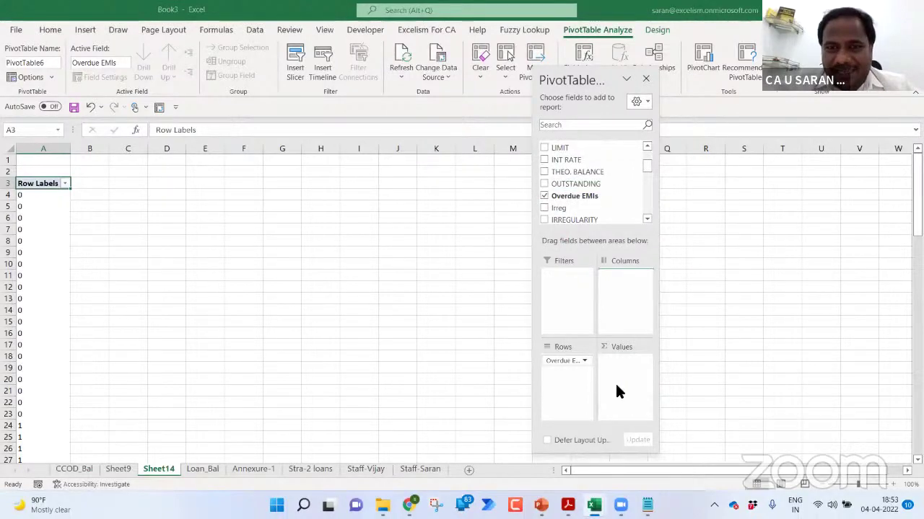
left_click_drag(617, 386, 616, 387)
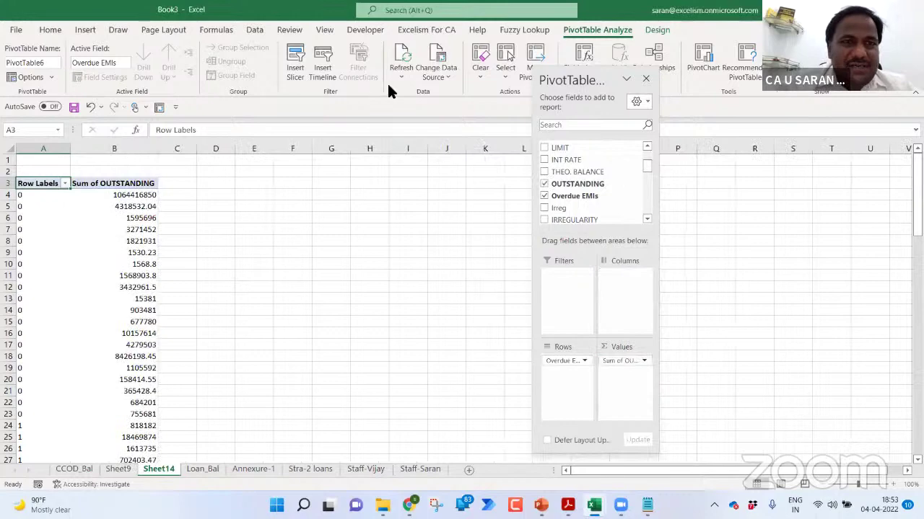
key("ctrl+space")
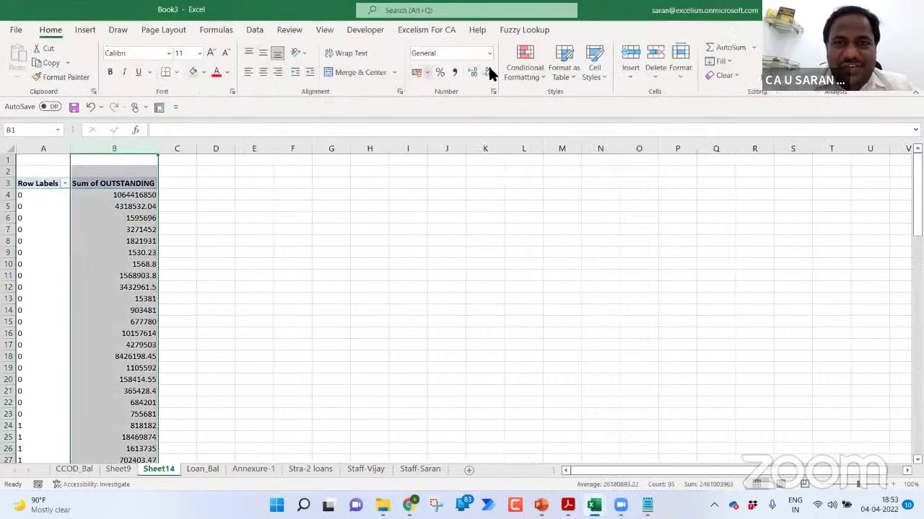
double_click(488, 72)
left_click(215, 298)
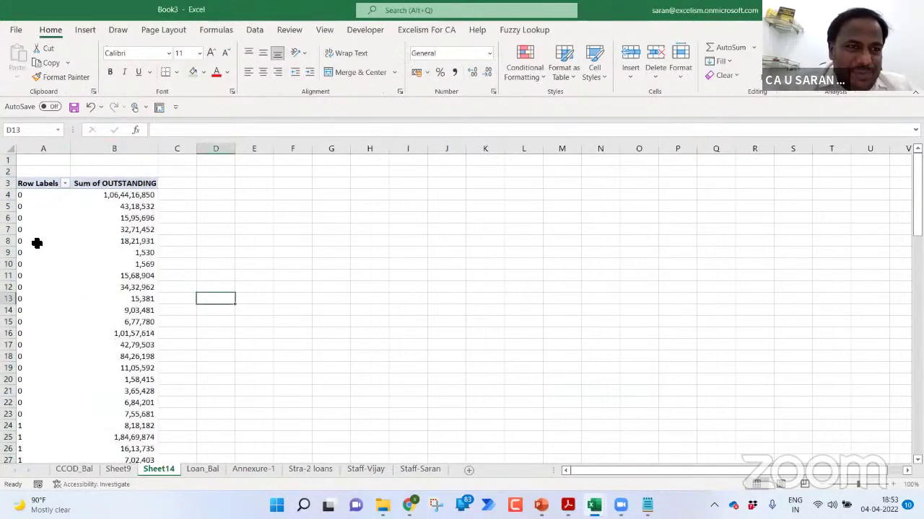
Group the Overdue EMIs row labels by 1 into bands 0-1 through 24-25
left_click(36, 242)
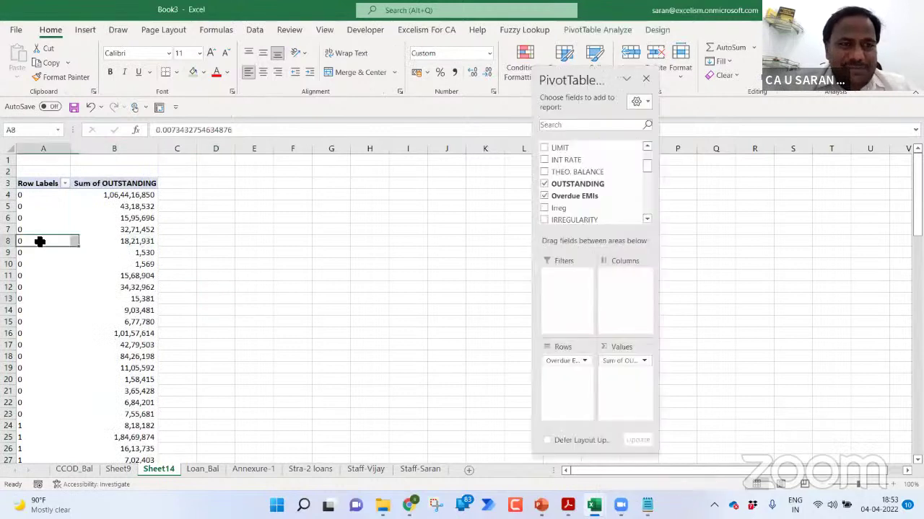
right_click(37, 242)
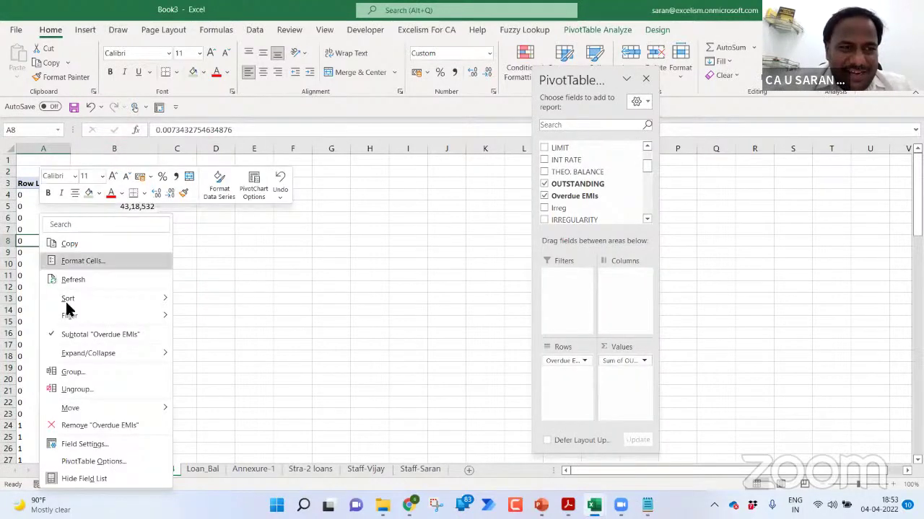
left_click(100, 372)
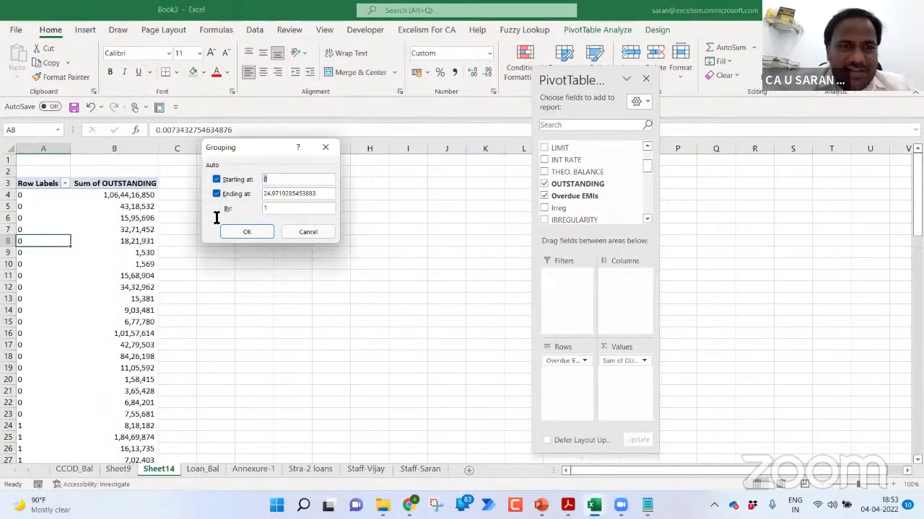
key("Tab")
key("Tab")
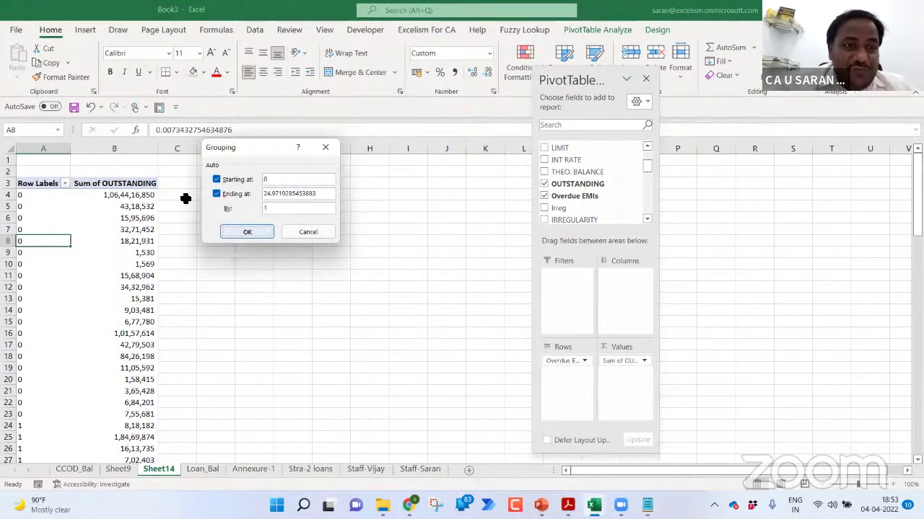
key("Return")
key("Up")
key("Up")
key("Up")
key("Up")
key("Right")
key("Right")
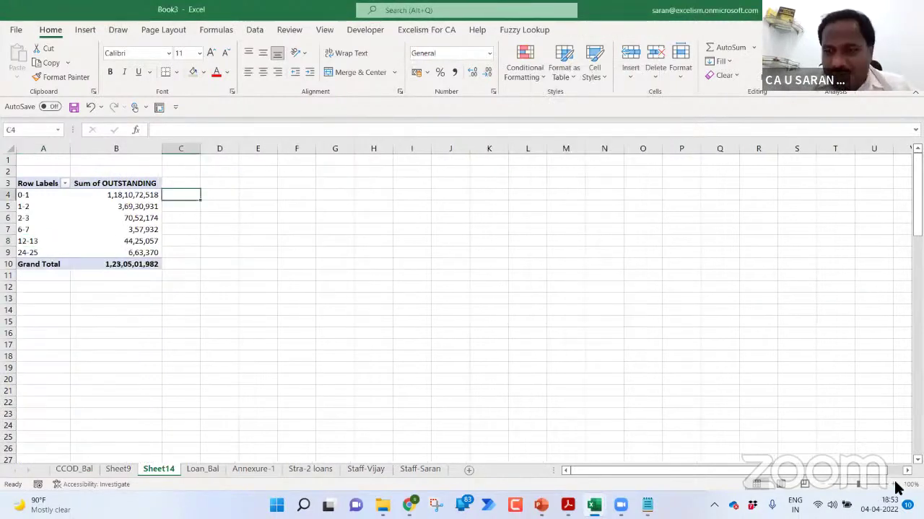
Enter the label 'SMA-0 Report' in C4 and autofit column C
scroll(894, 484, "up", 4)
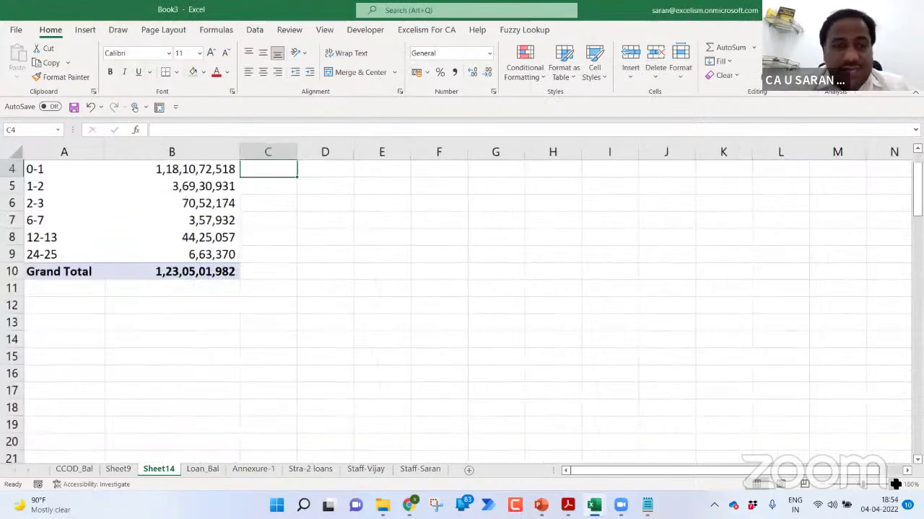
key("Up")
key("Up")
key("Up")
key("Down")
key("Down")
key("Down")
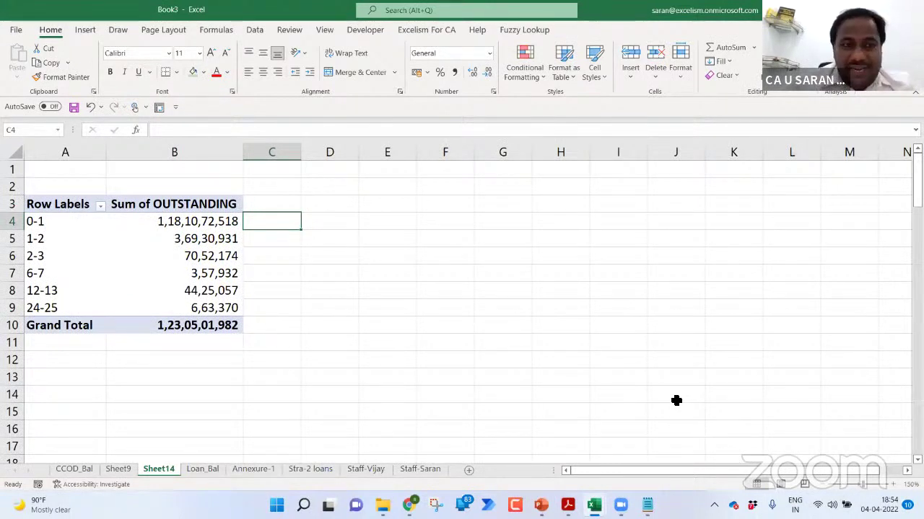
type("SMA-0 Report")
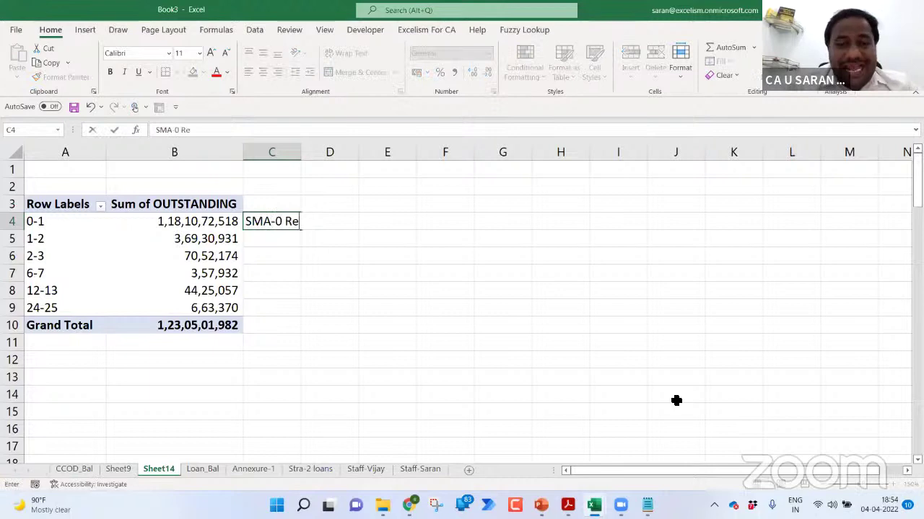
key("Return")
key("Up")
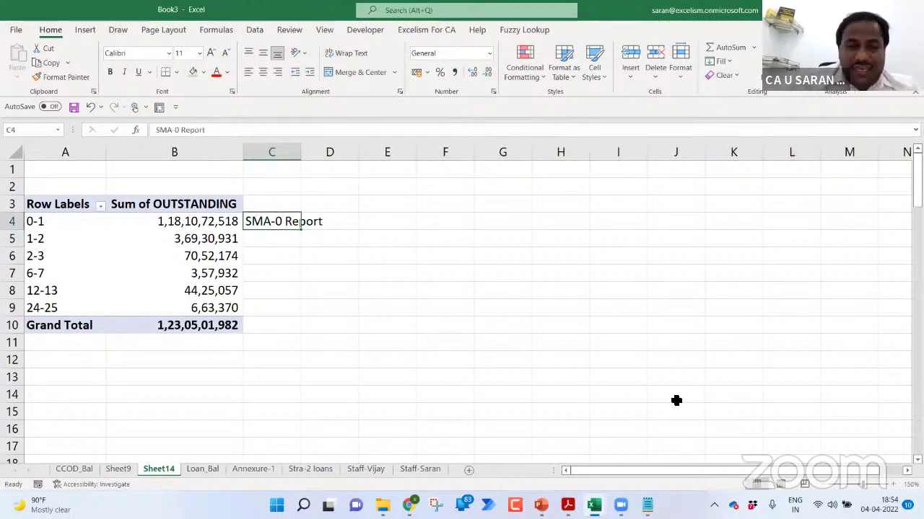
key("alt+h")
key("o")
key("i")
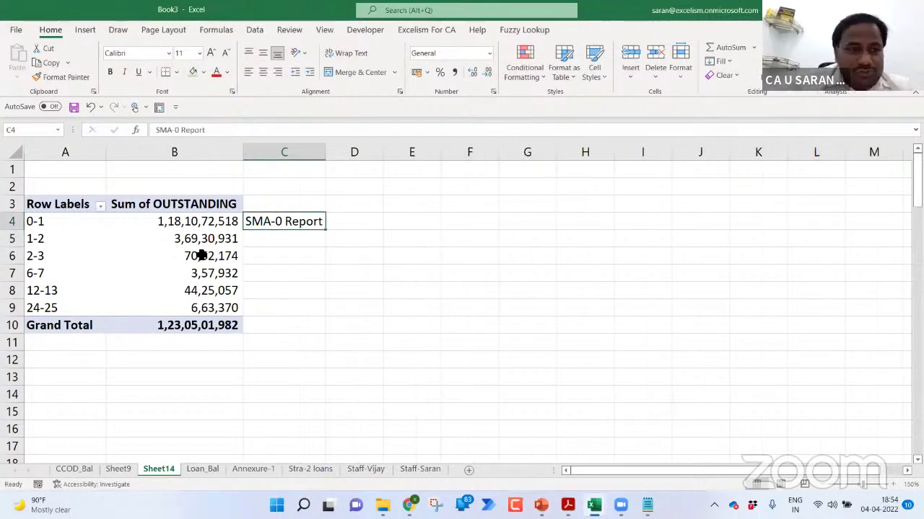
Insert a blank column before the SMA-0 Report label column
left_click(264, 148)
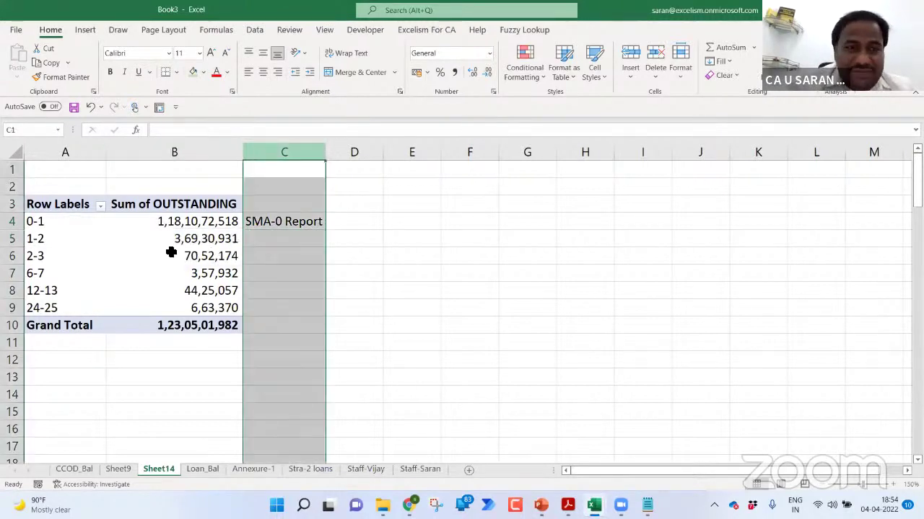
key("ctrl+shift+plus")
left_click(174, 256)
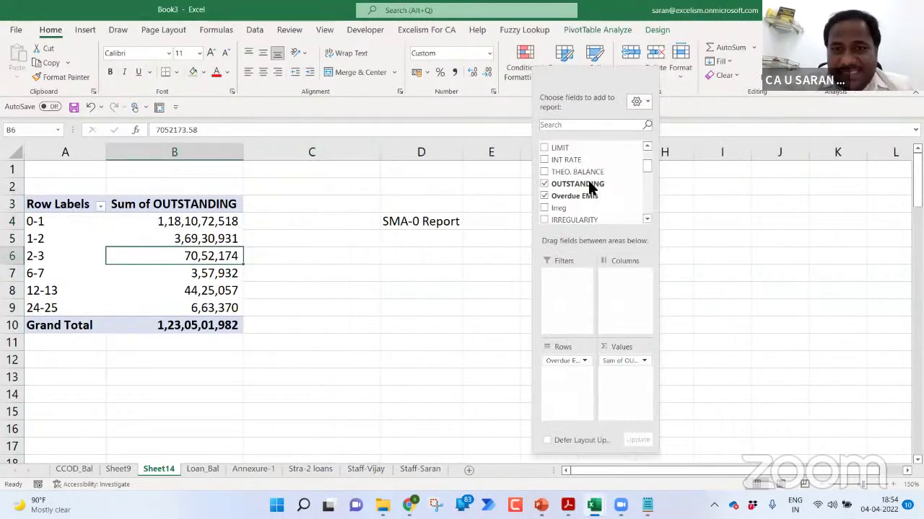
right_click(174, 256)
left_click(645, 165)
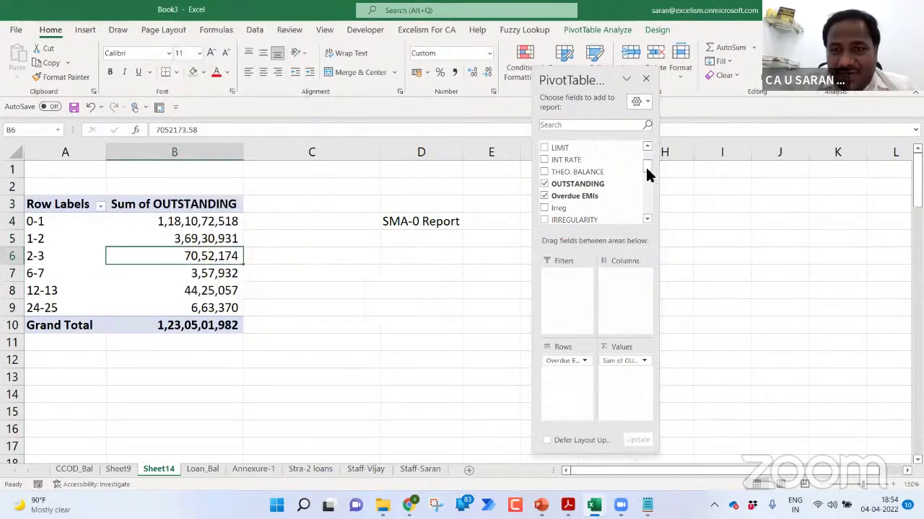
Add Count of ACCOUNT NO to the pivot values beside Sum of OUTSTANDING
left_click_drag(645, 165, 647, 165)
scroll(583, 160, "up", 2)
left_click_drag(577, 171, 631, 387)
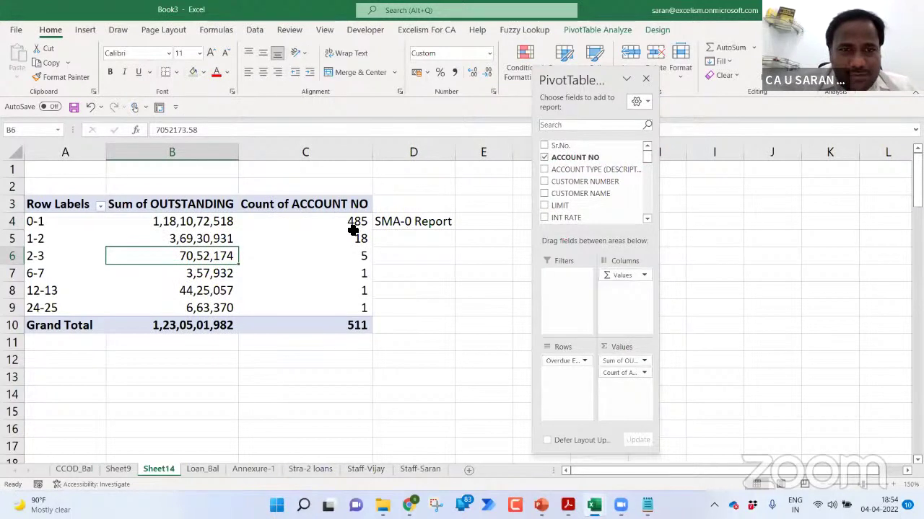
left_click(207, 204)
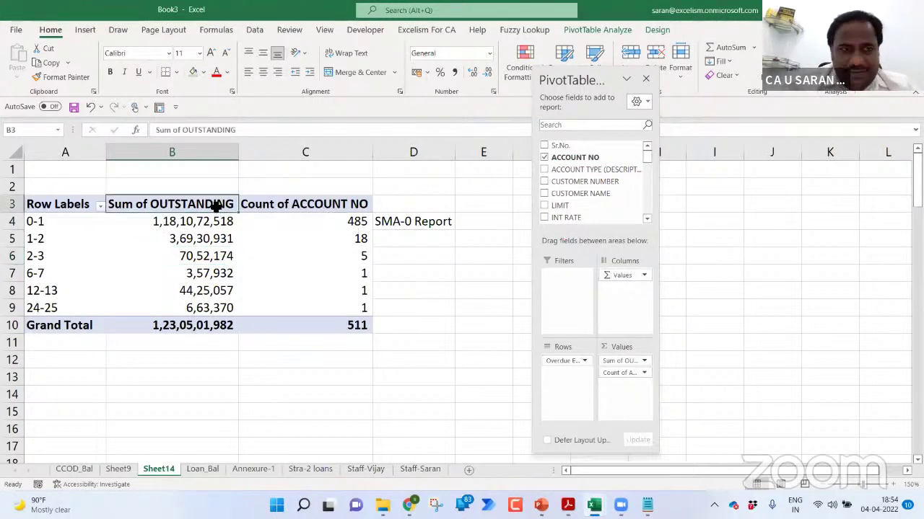
Rename the value headers to 'O/s' and 'Count' and autofit the report columns
type("O/s")
key("Tab")
type("Count")
key("Tab")
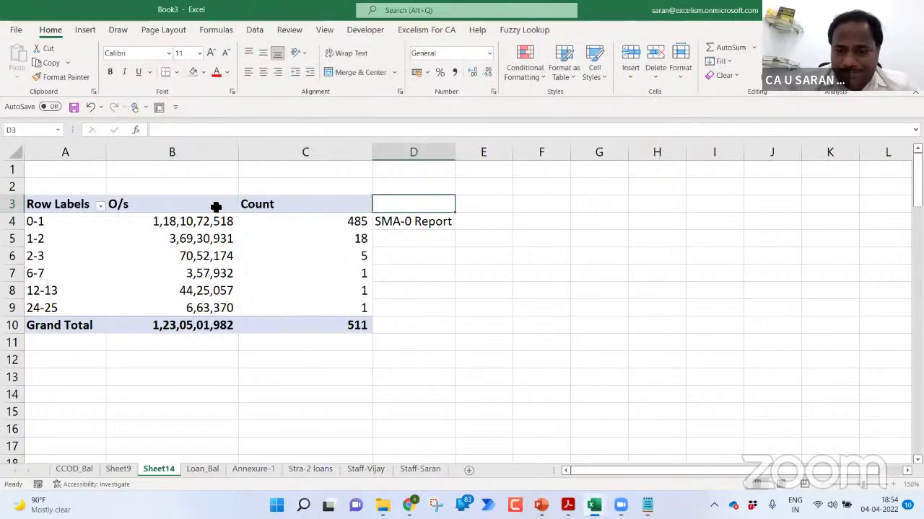
key("ctrl+a")
key("alt+h")
key("o")
key("i")
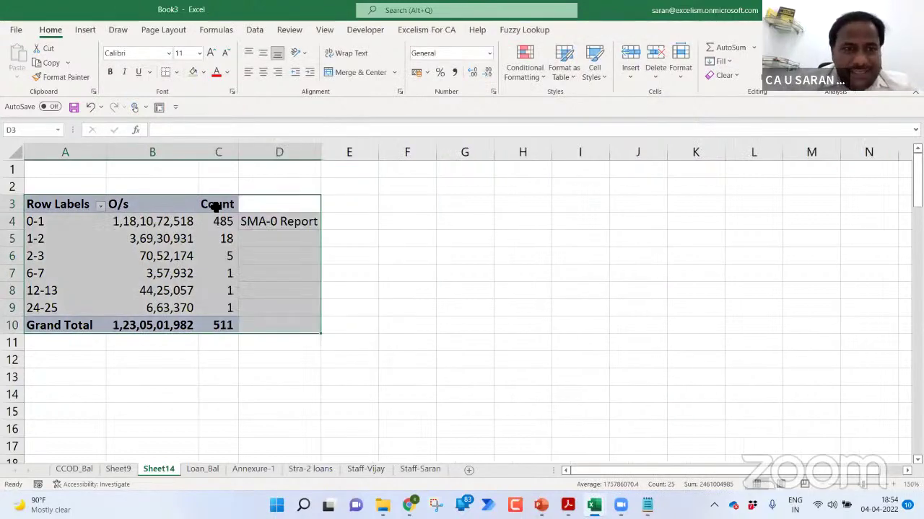
key("Down")
Label the next buckets 'SMA-1 Report', 'SMA-2 Report', and the last three 'NPA Report'
key("Return")
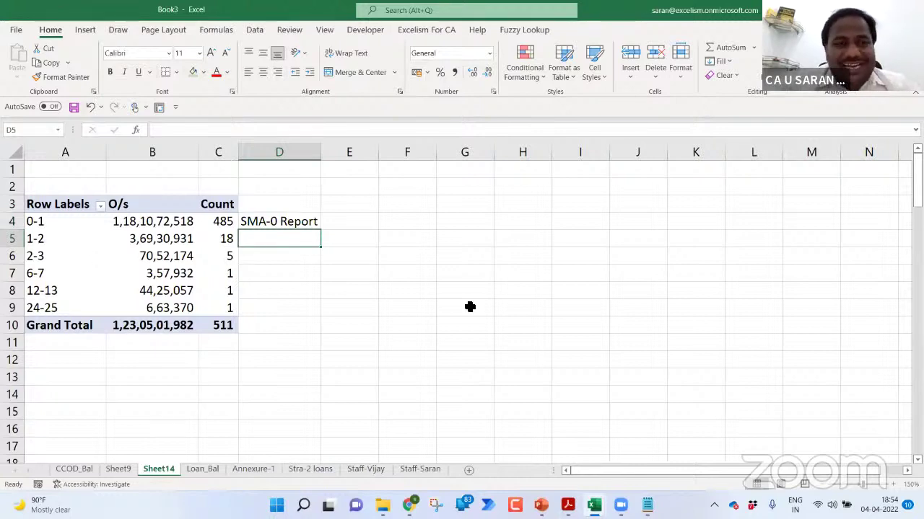
type("SMA-1 ")
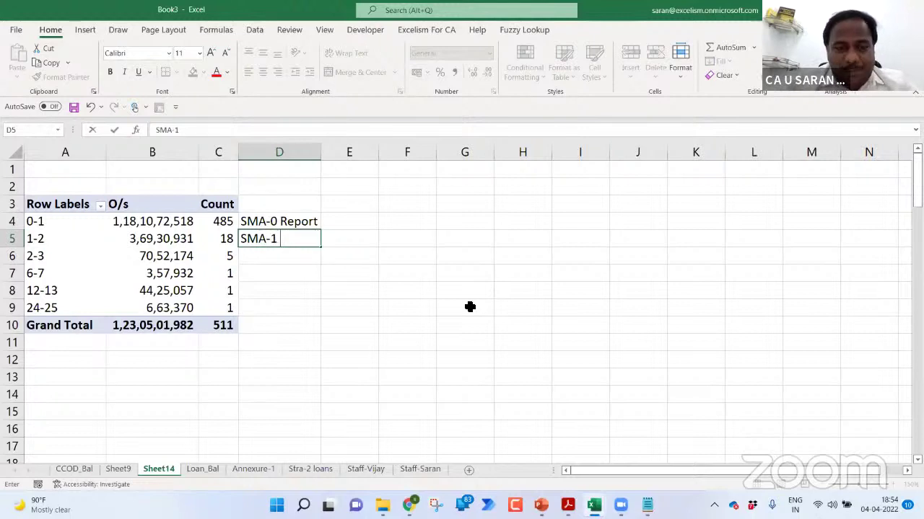
type("Report")
key("Return")
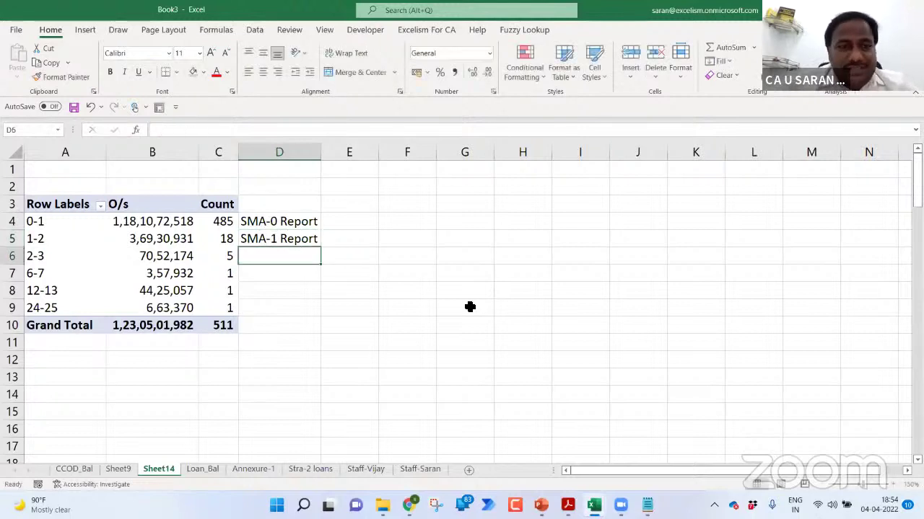
type("SMA-5 Report")
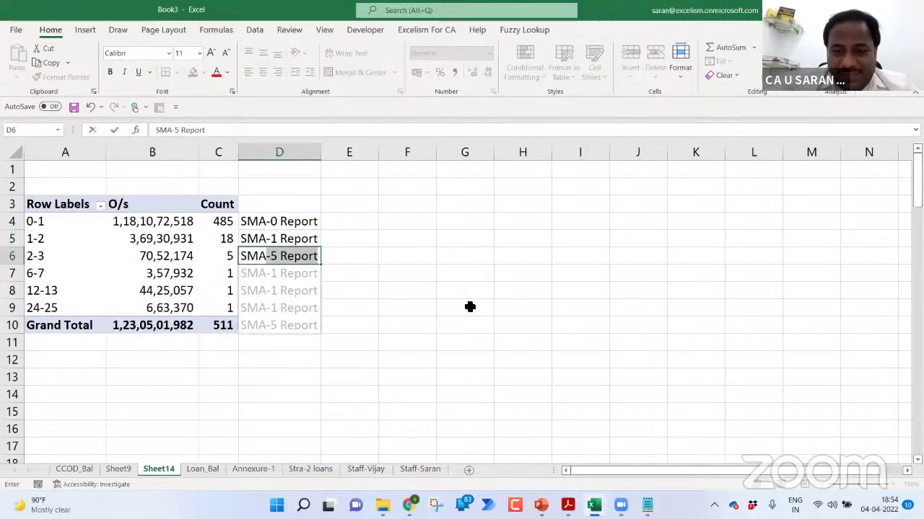
type("2")
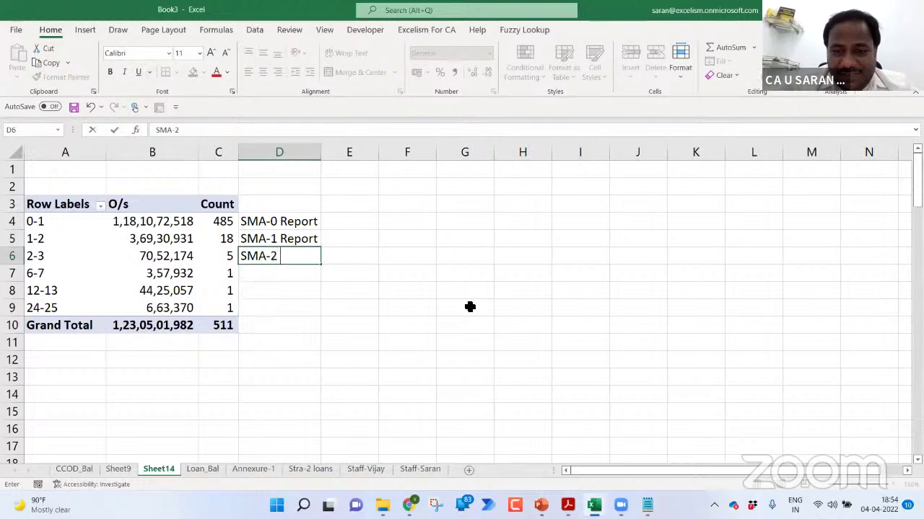
type(" Report")
key("Return")
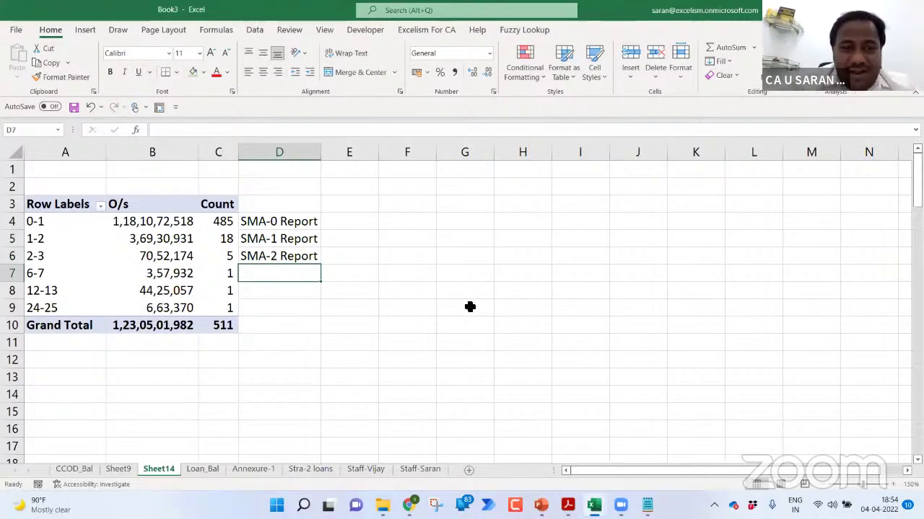
key("shift+Down")
key("shift+Down")
type("NPA")
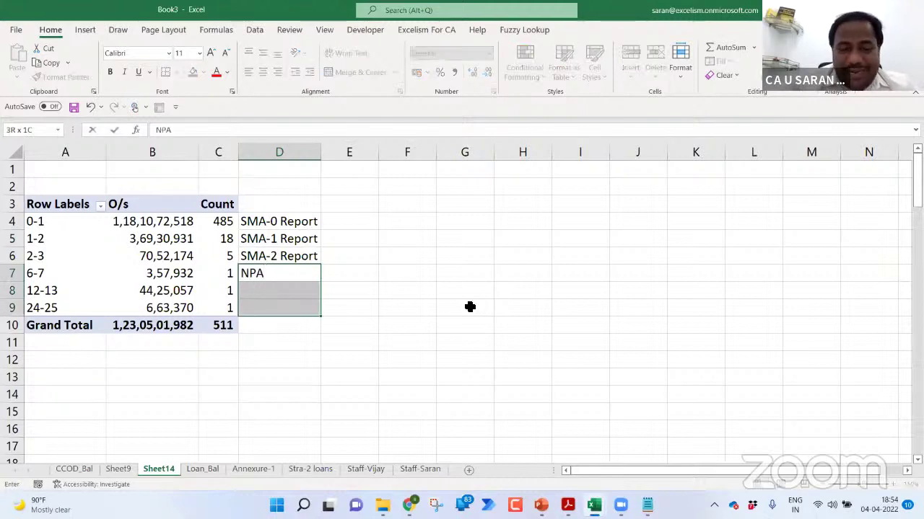
type(" Report")
key("ctrl+Return")
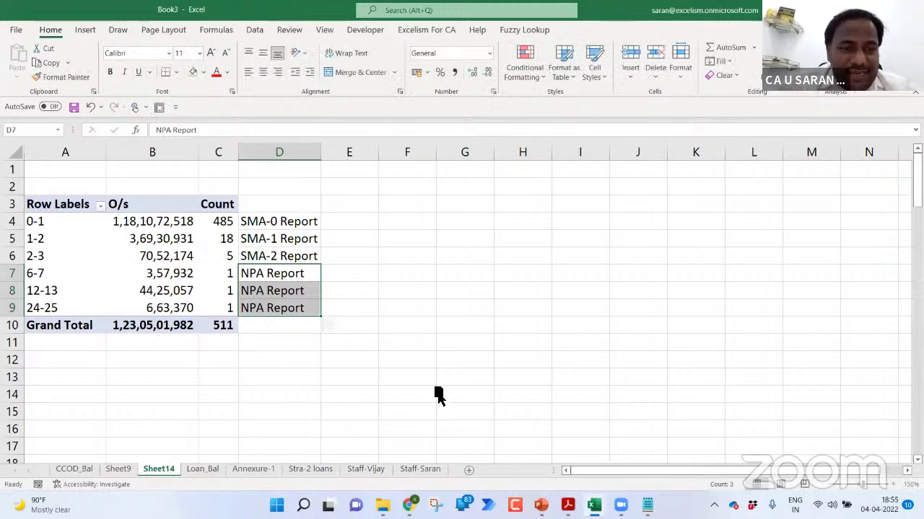
Move the report sheet to the end and rename it 'SMA Strat'
left_click_drag(460, 418, 428, 471)
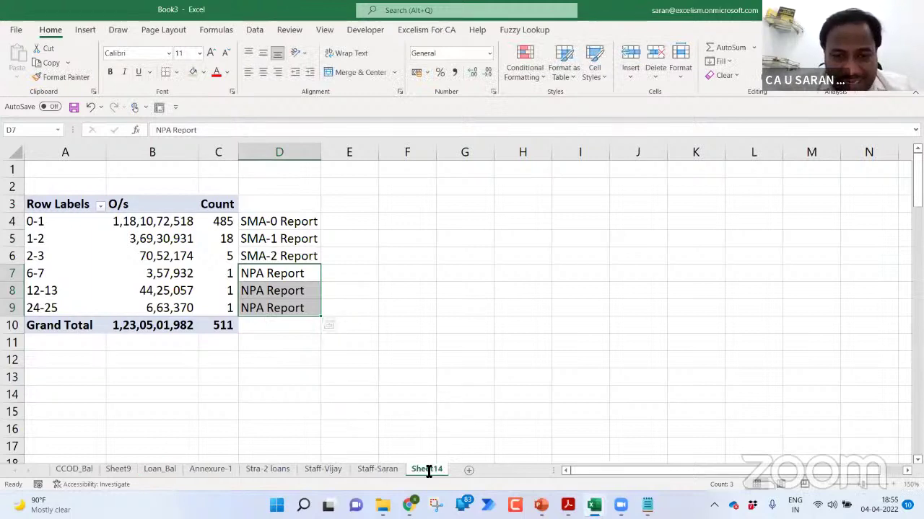
double_click(428, 469)
type("SMA")
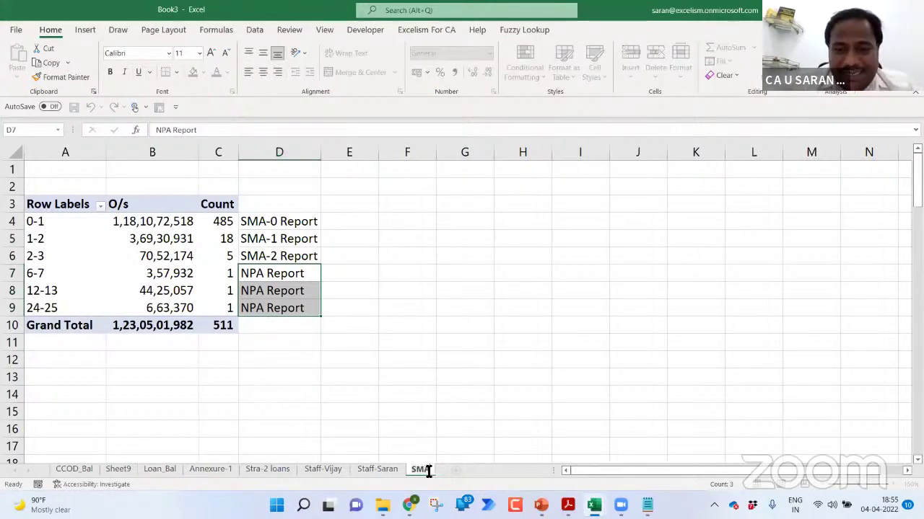
type(" Strat")
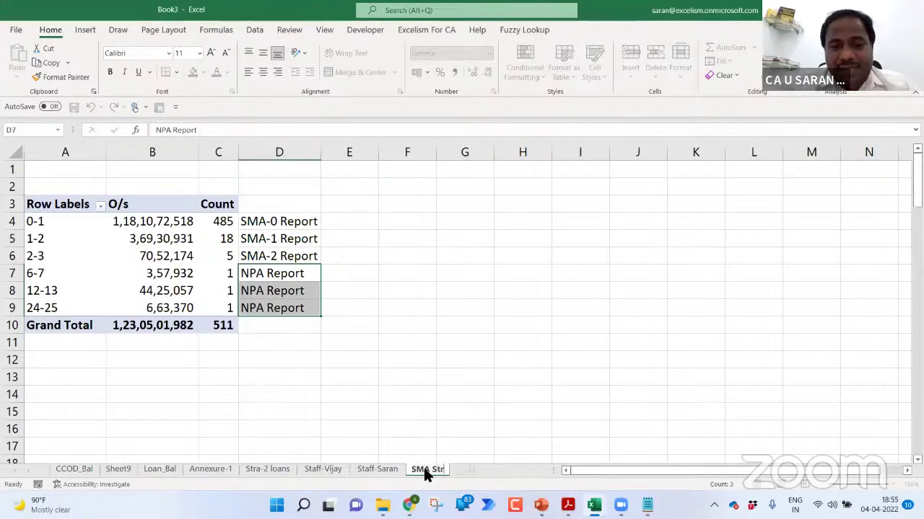
key("Return")
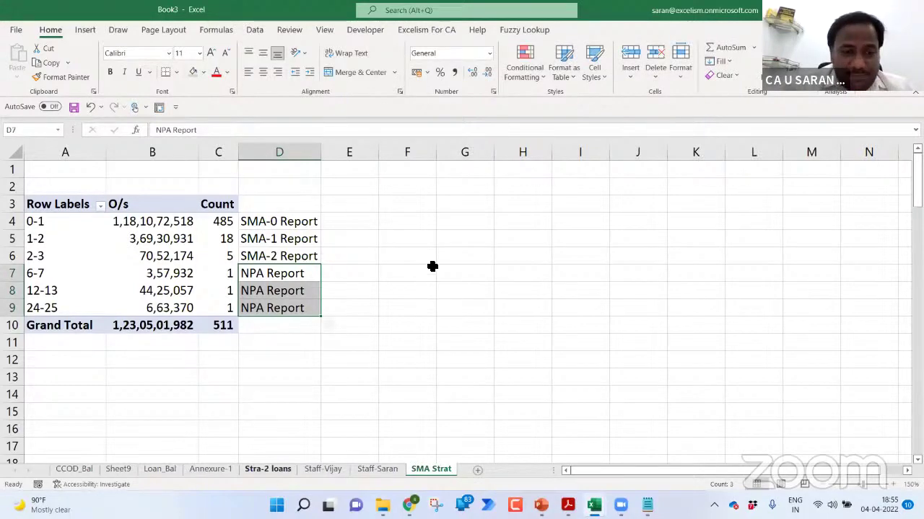
Check the ARREAR column on Loan_Bal (all 0), then create new blank workbook Book4
key("ctrl+Page_Up")
key("ctrl+Page_Up")
key("ctrl+Page_Up")
key("ctrl+Page_Up")
key("ctrl+Page_Up")
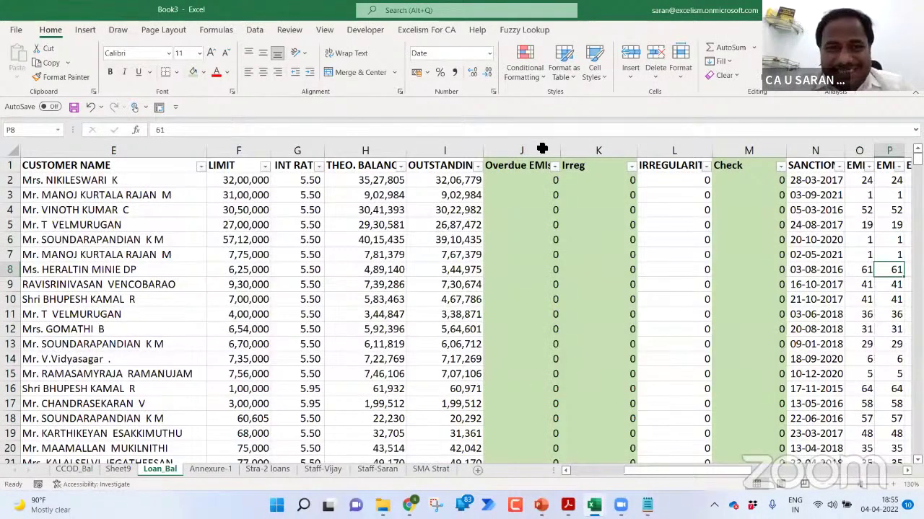
key("Right")
key("Right")
key("Right")
key("Right")
key("Right")
key("Right")
key("Right")
key("Right")
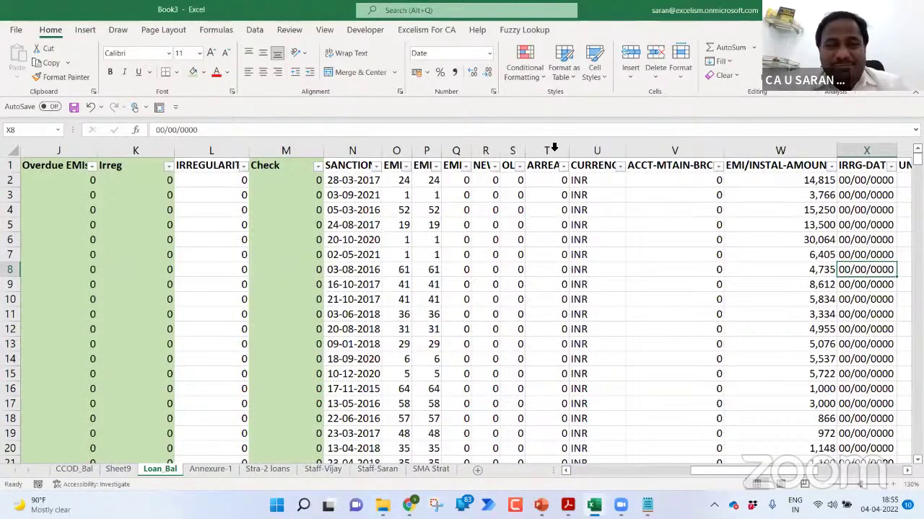
left_click(554, 147)
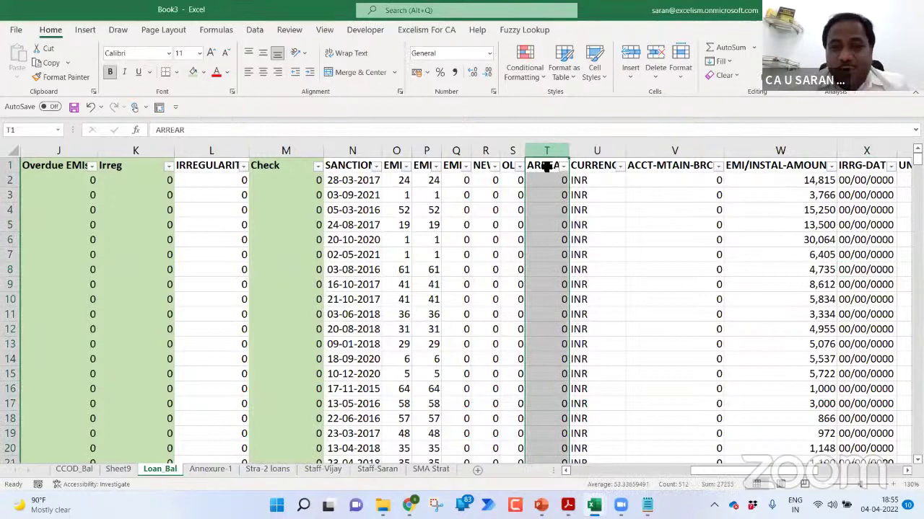
left_click(546, 166)
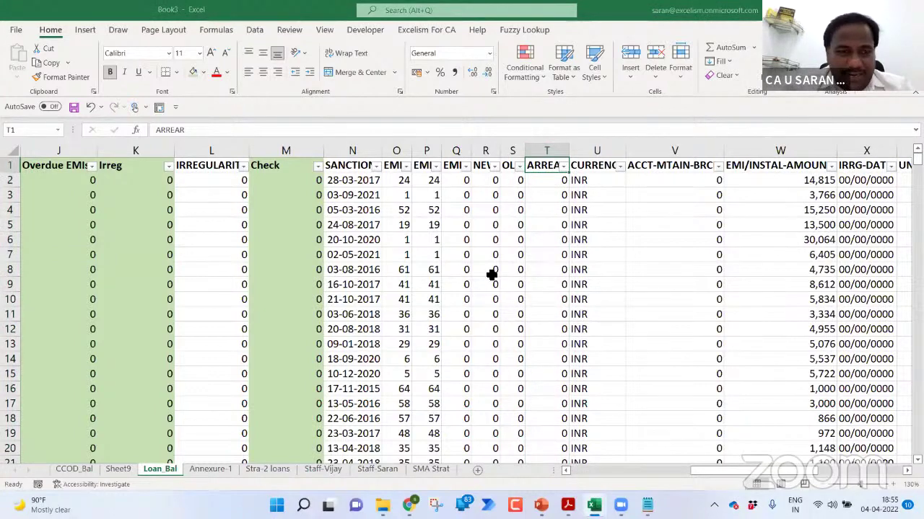
key("alt+Tab")
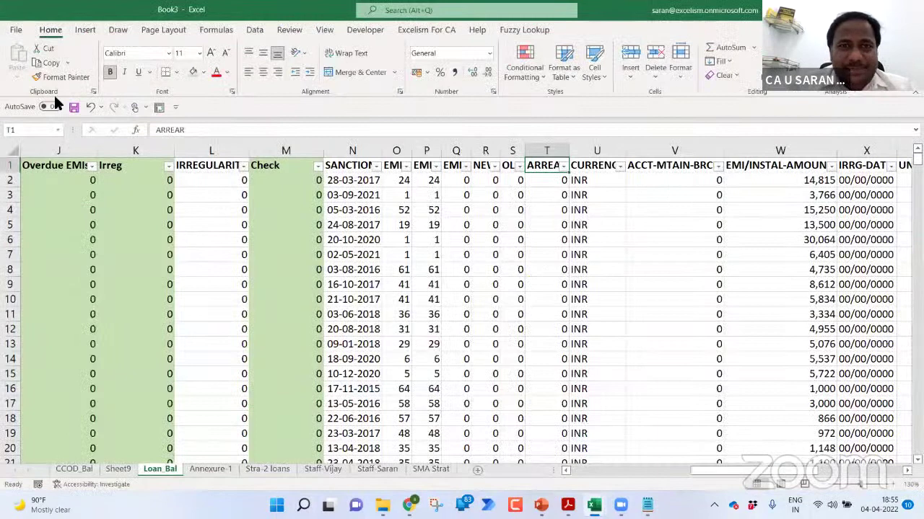
key("ctrl+n")
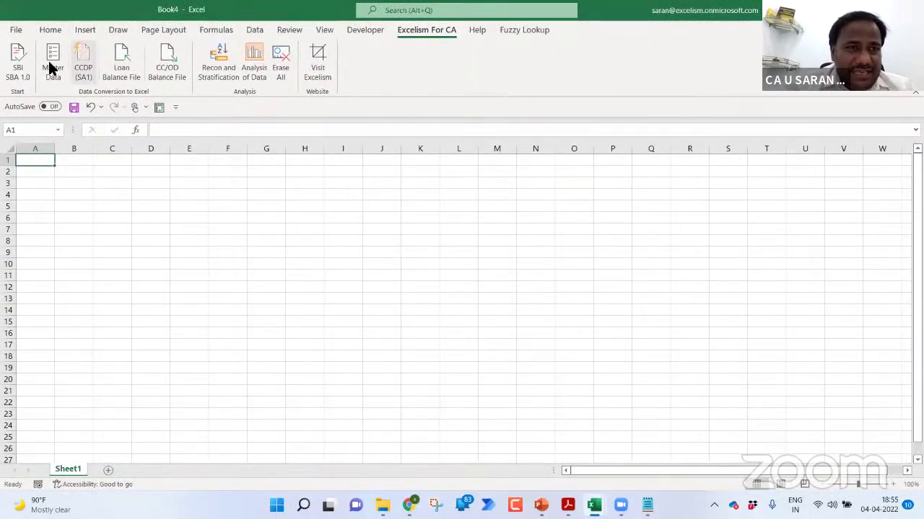
Load Master Data into Book4 and review arrear conditions 501 and 504 on Support Data
left_click(52, 70)
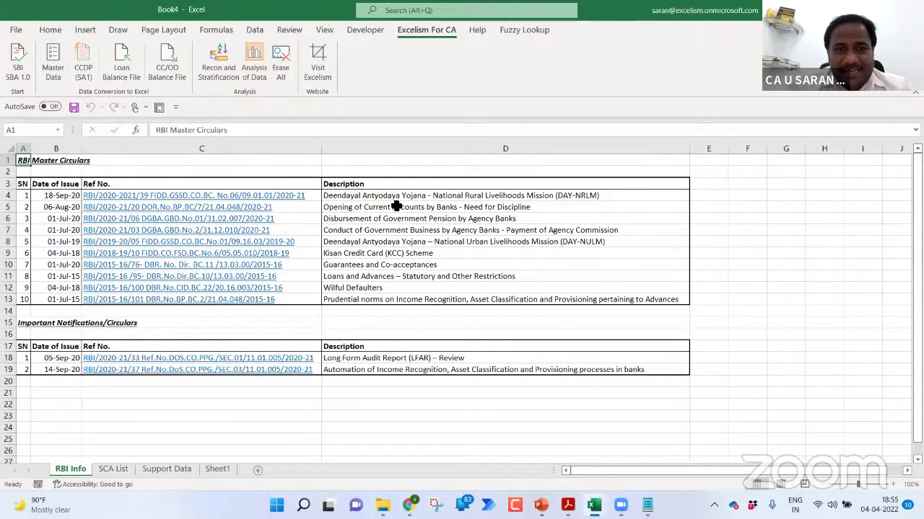
key("ctrl+Page_Down")
key("ctrl+Page_Down")
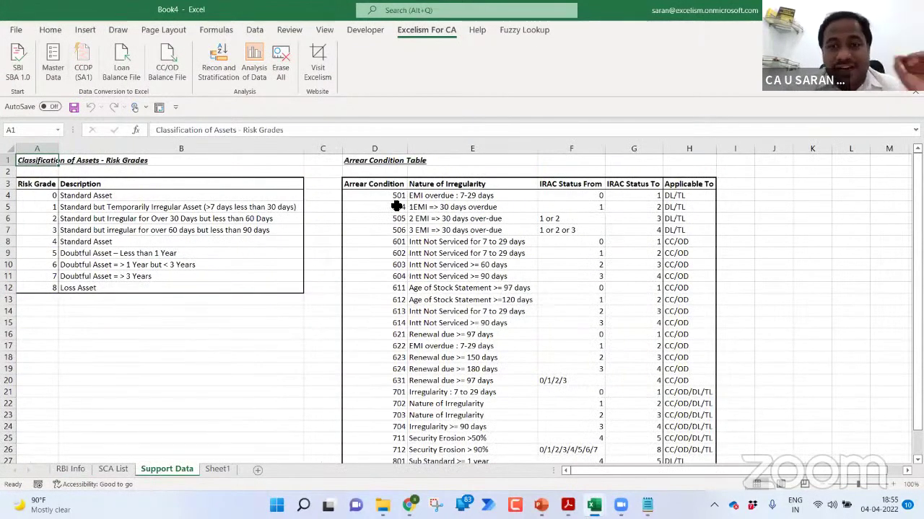
left_click(394, 196)
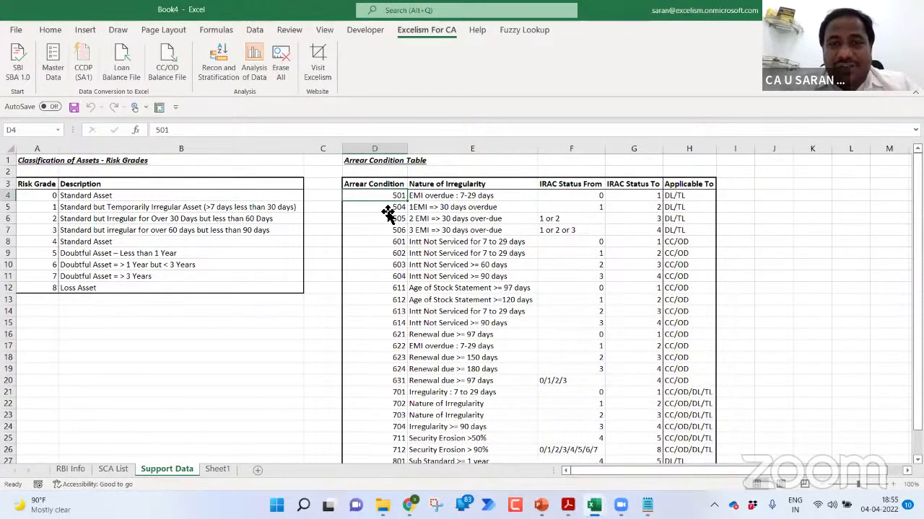
key("Down")
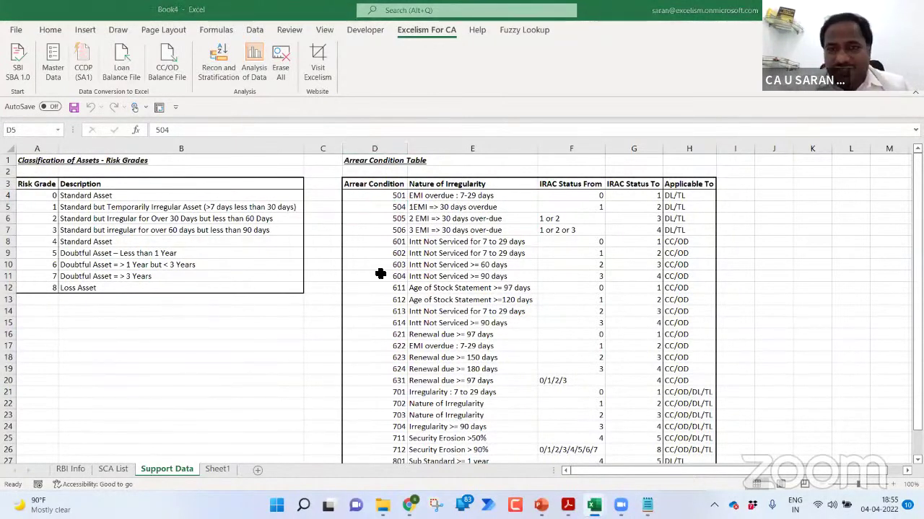
key("alt+Tab")
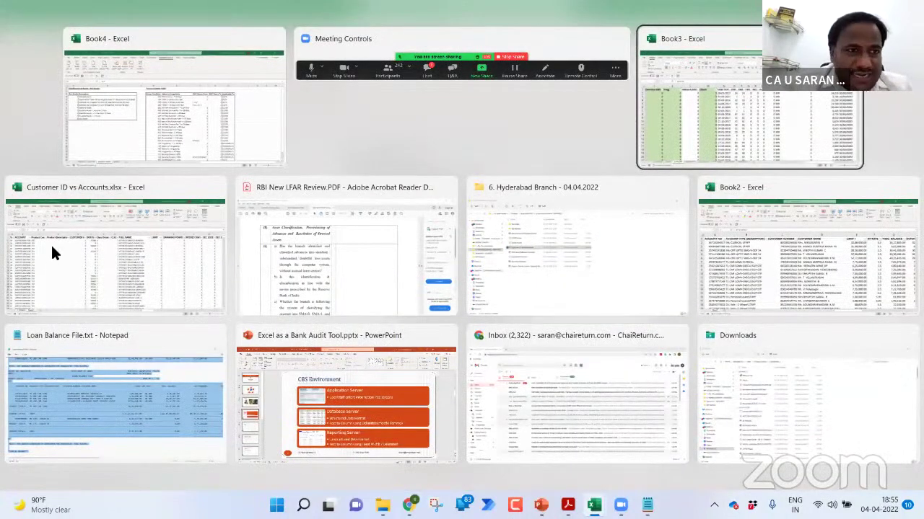
Open Annual_Closing_Guidelines_31032022.pdf from 1. Pre-Audit > 1.3 All Documents
key("alt+Tab")
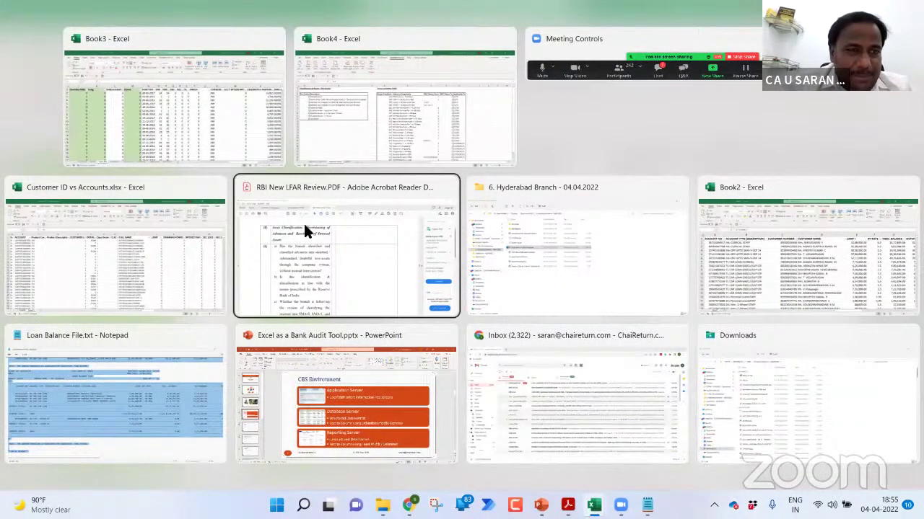
key("Escape")
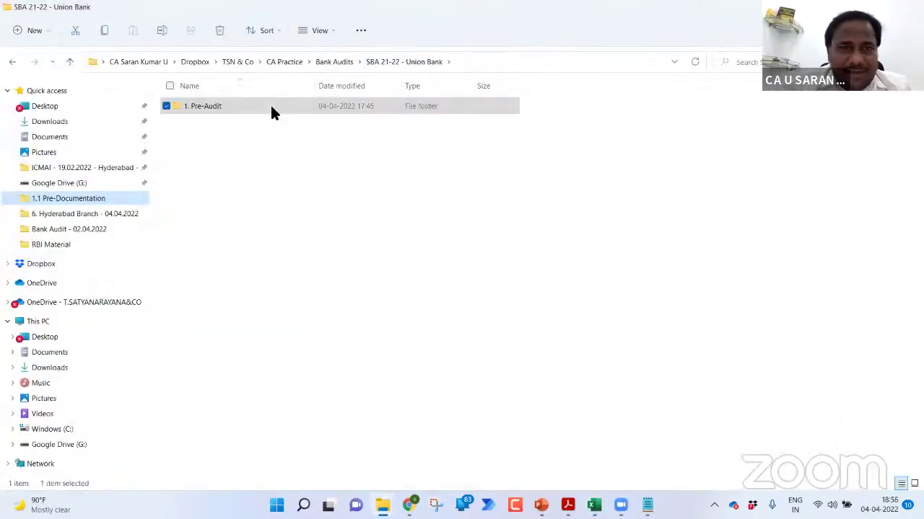
key("Return")
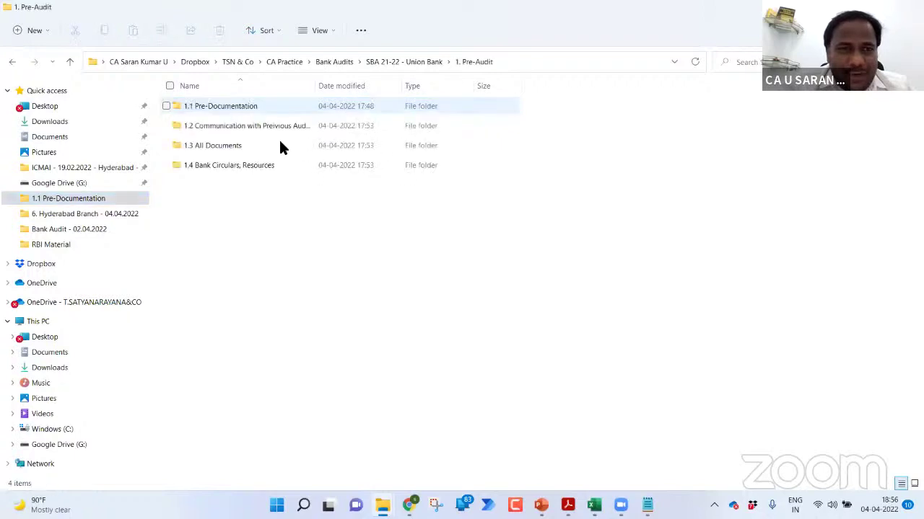
key("Return")
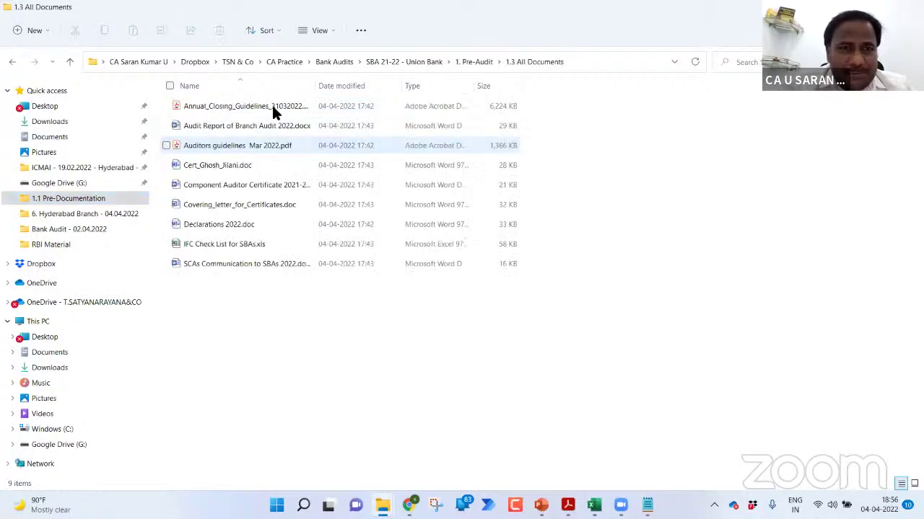
left_click(273, 106)
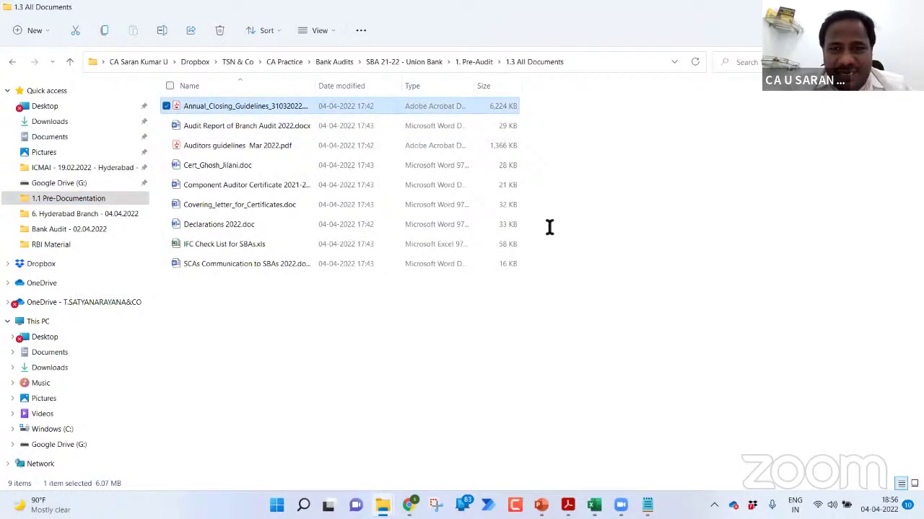
key("Return")
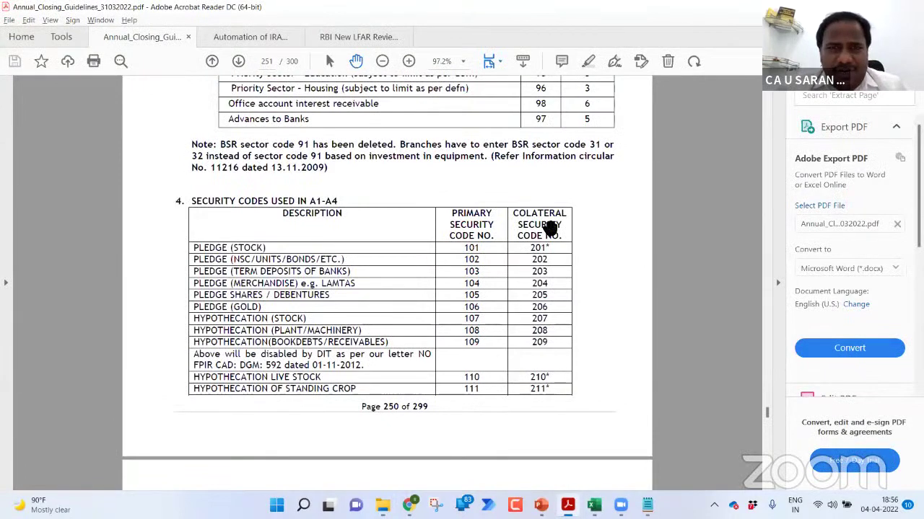
Scroll the PDF to page 249's Annexure XLIII facility codes table for A1 to A4
scroll(549, 227, "up", 15)
scroll(549, 227, "up", 20)
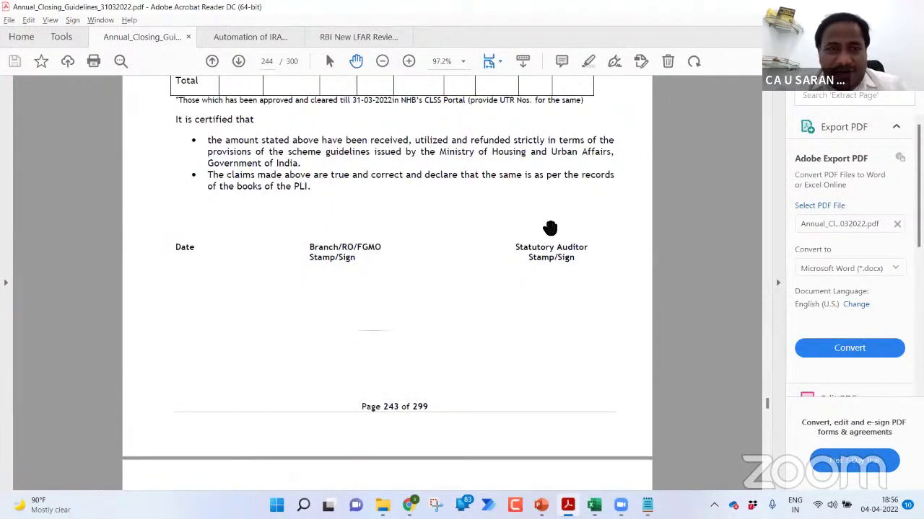
scroll(550, 228, "down", 10)
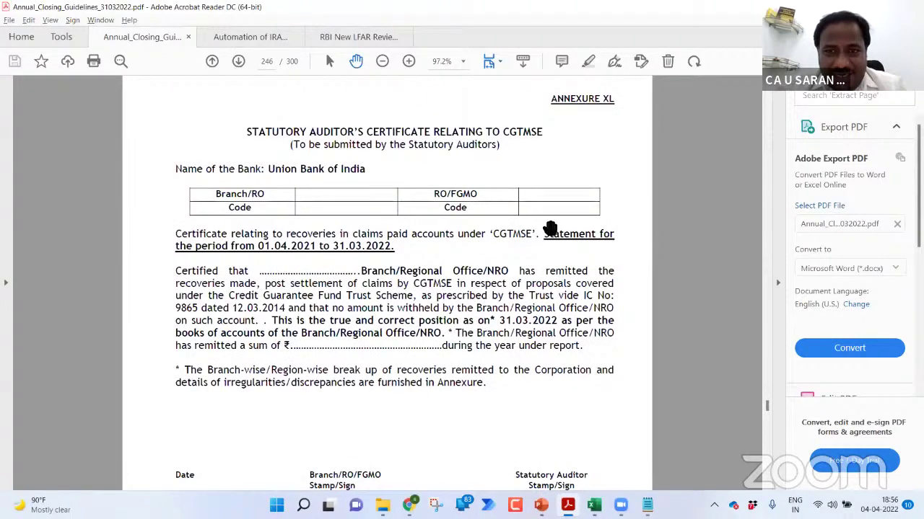
scroll(550, 228, "down", 20)
scroll(550, 227, "down", 15)
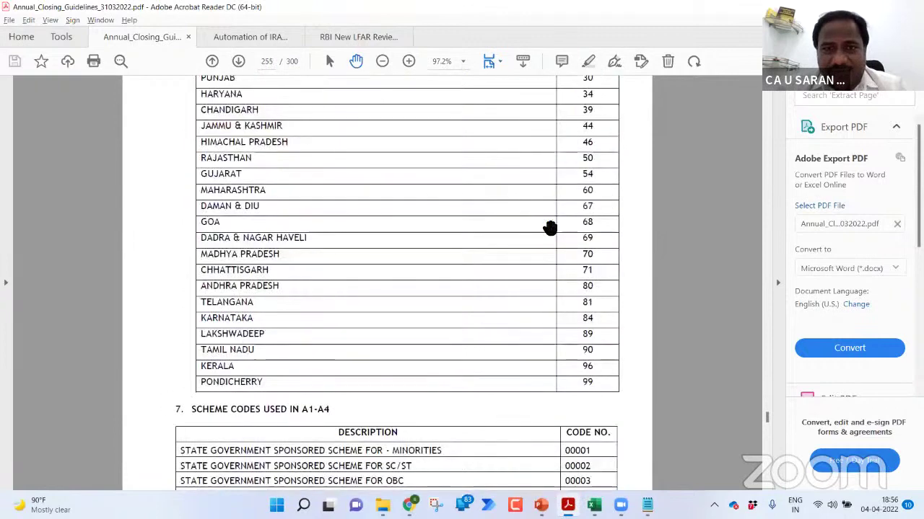
scroll(550, 228, "up", 20)
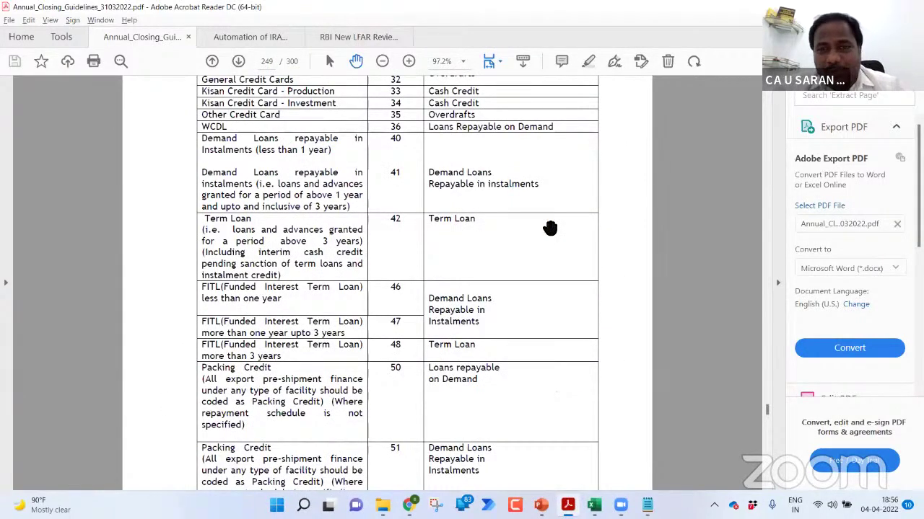
scroll(549, 228, "up", 12)
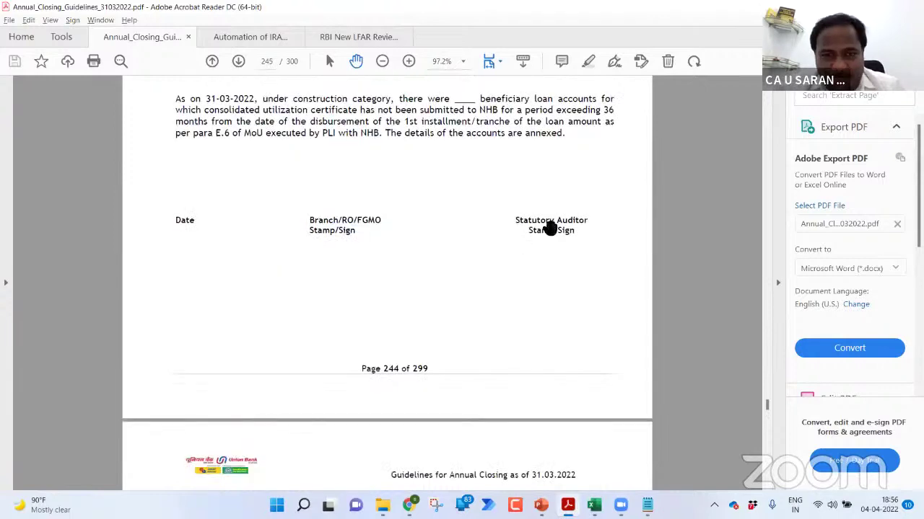
scroll(550, 228, "down", 12)
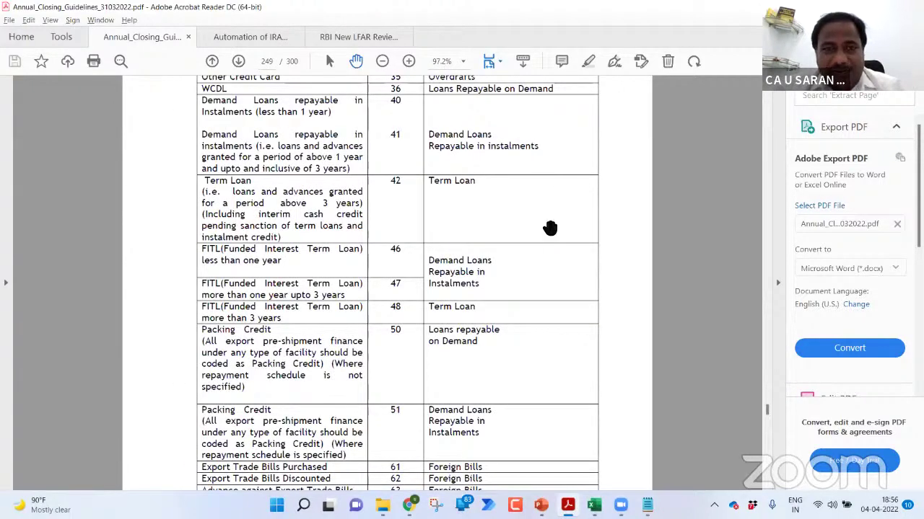
scroll(550, 228, "down", 10)
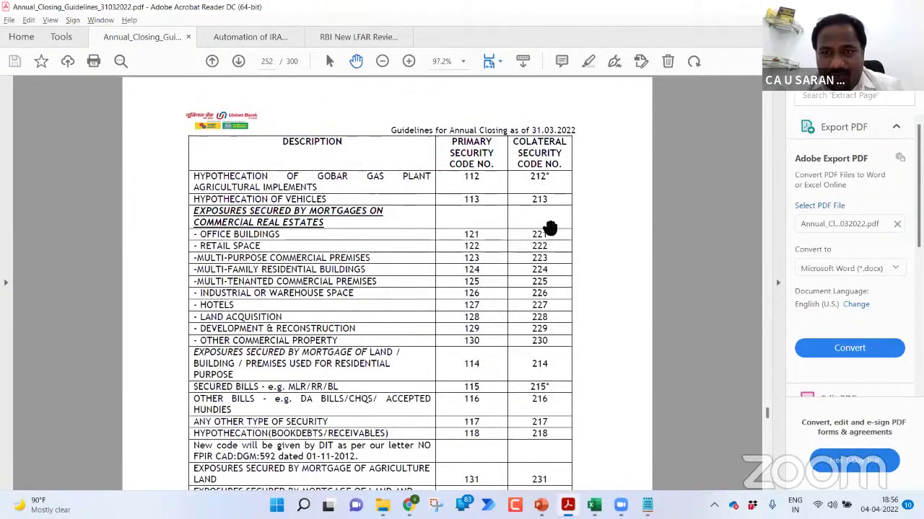
scroll(550, 228, "down", 10)
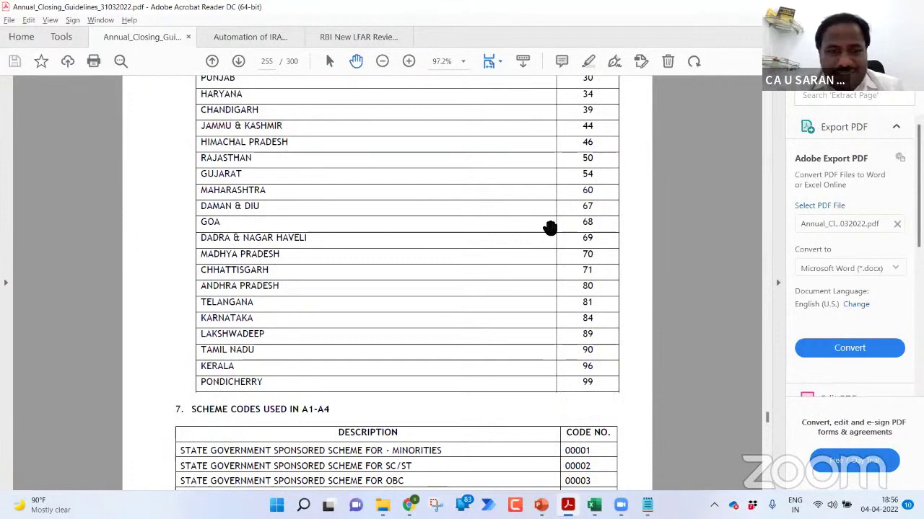
scroll(550, 228, "up", 5)
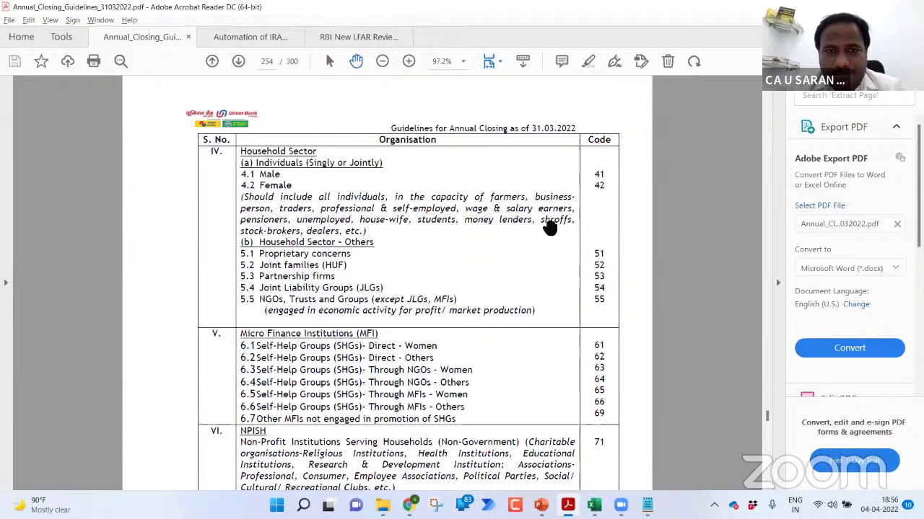
scroll(550, 228, "up", 20)
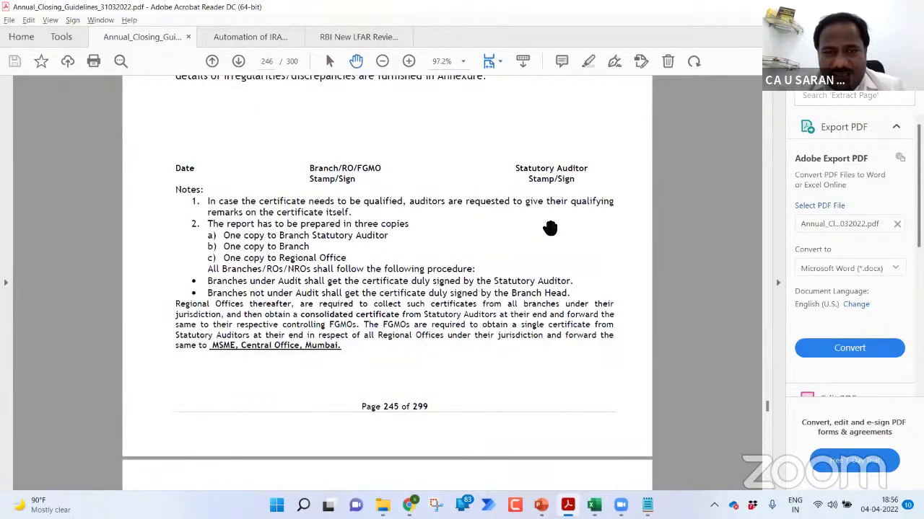
scroll(550, 228, "up", 20)
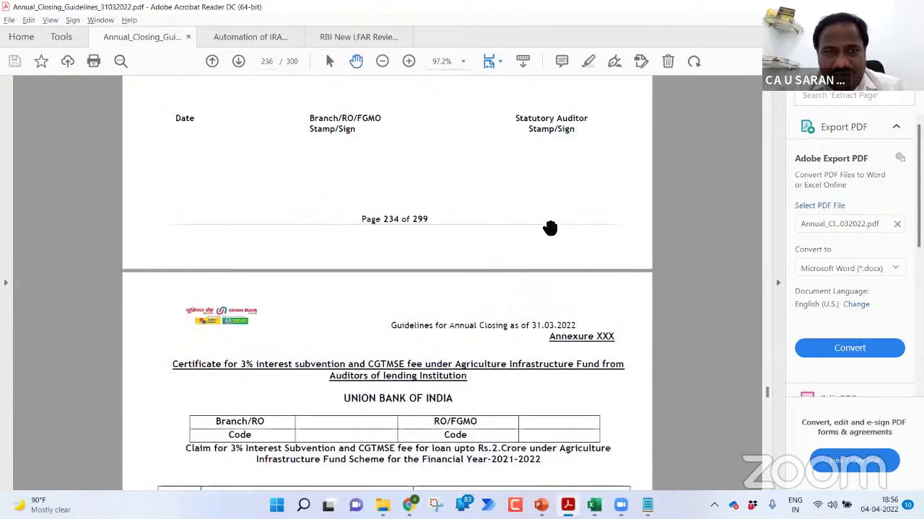
scroll(550, 228, "up", 8)
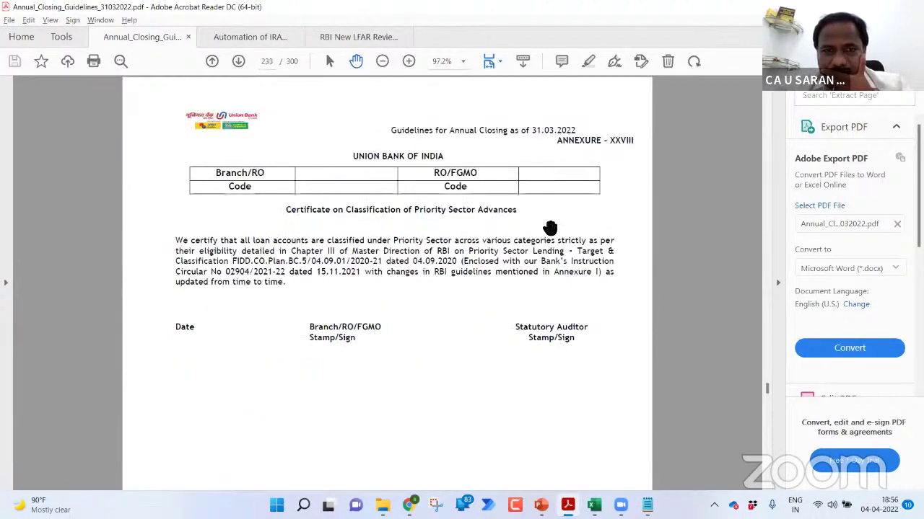
scroll(548, 226, "down", 20)
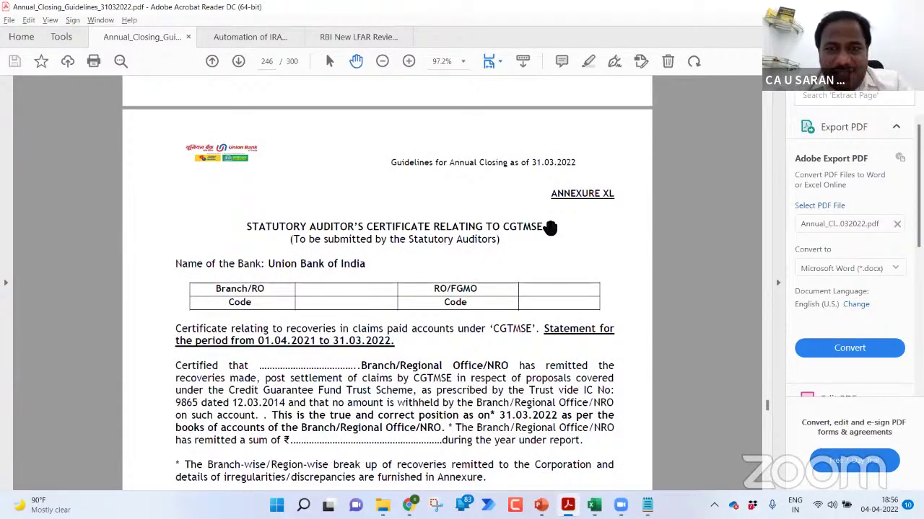
scroll(549, 226, "down", 15)
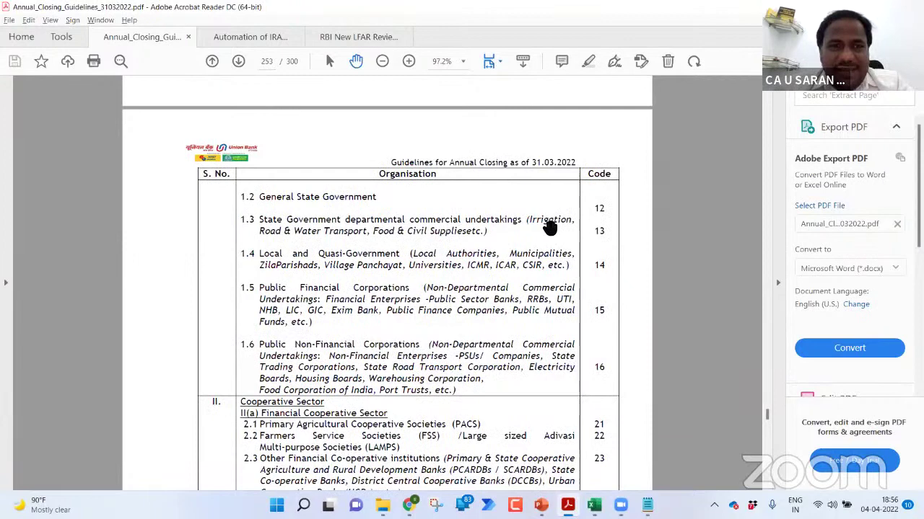
scroll(550, 228, "up", 6)
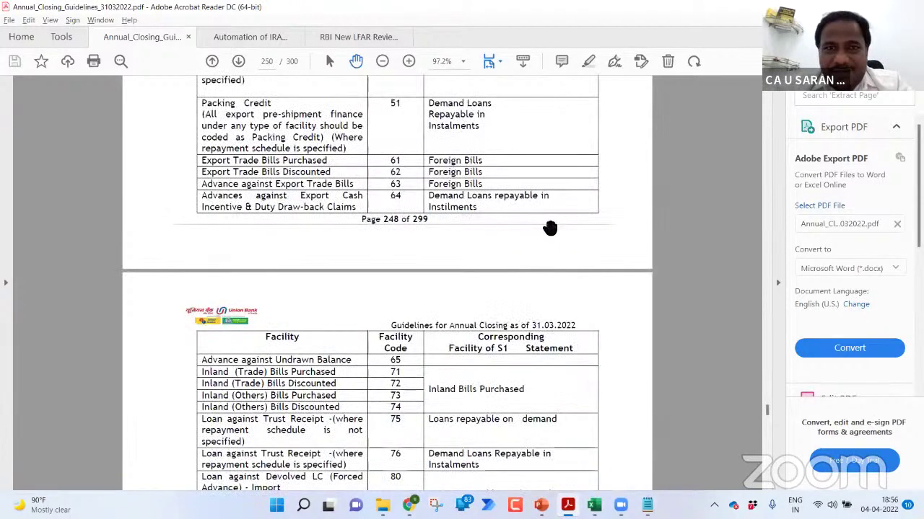
scroll(320, 155, "up", 4)
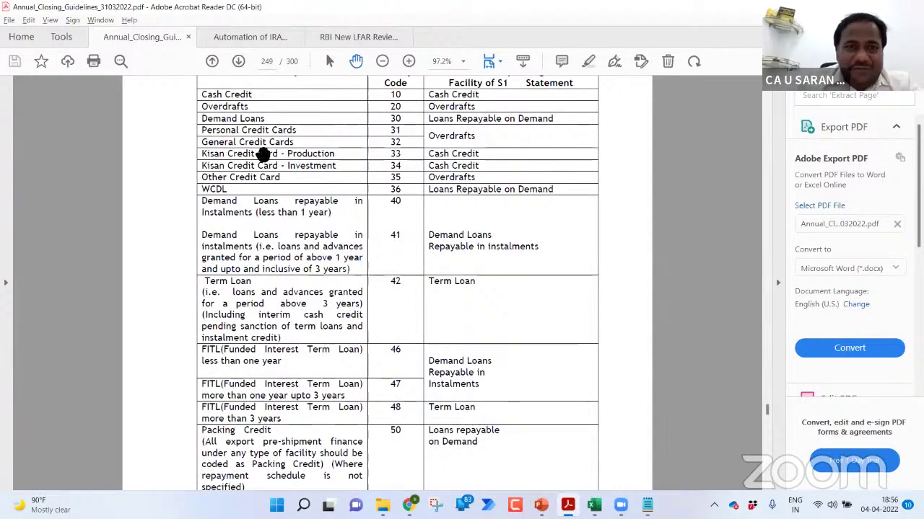
scroll(384, 205, "up", 3)
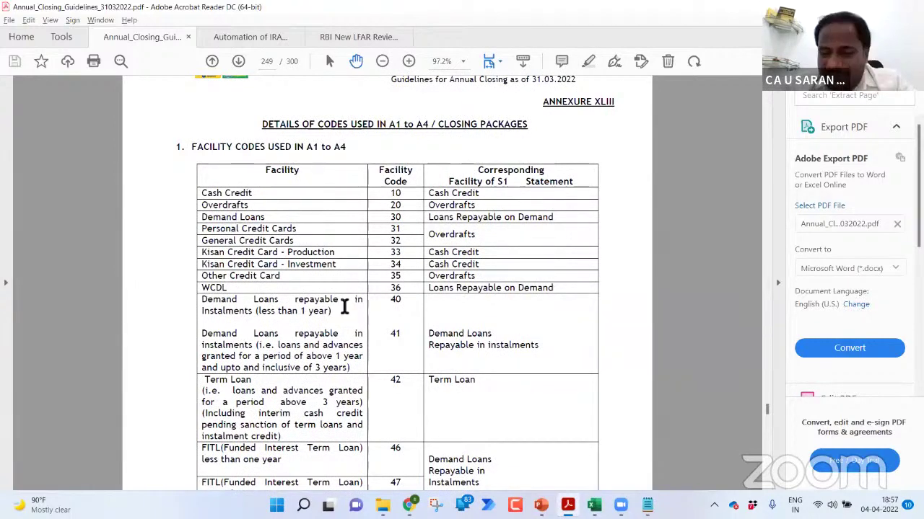
Scroll through pages 249–257 to the scheme codes list covering 219 to 313
scroll(345, 305, "down", 1)
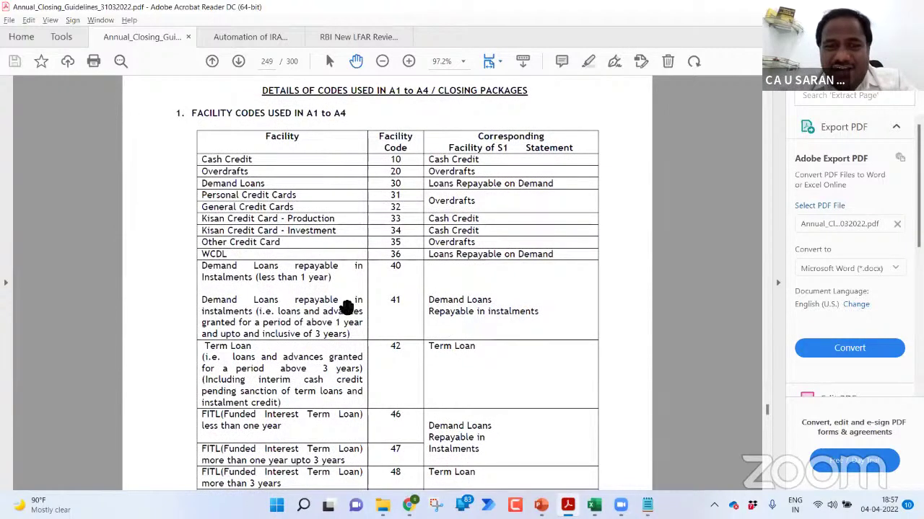
scroll(345, 306, "down", 6)
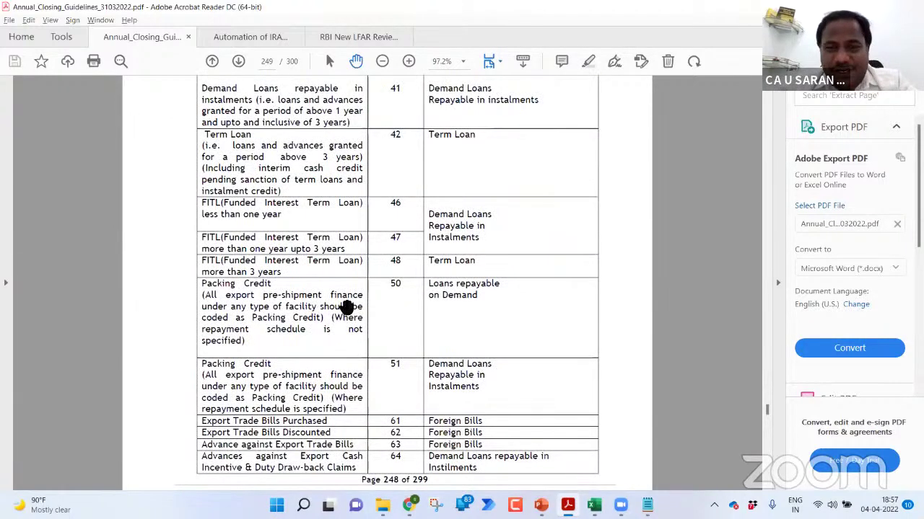
scroll(346, 308, "down", 5)
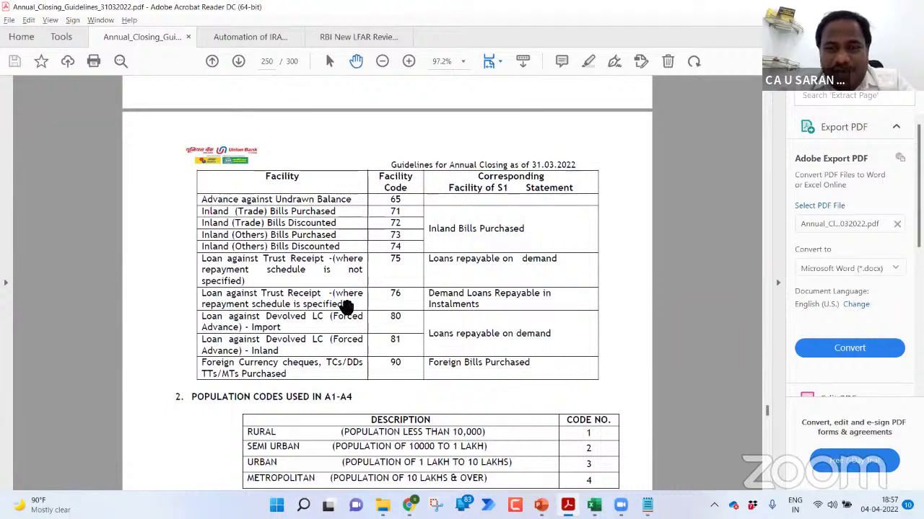
scroll(346, 306, "up", 4)
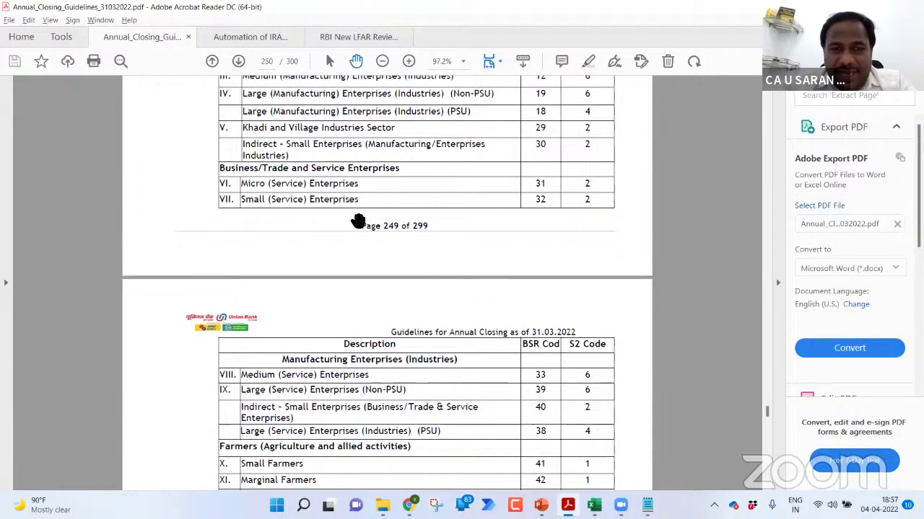
scroll(359, 220, "down", 10)
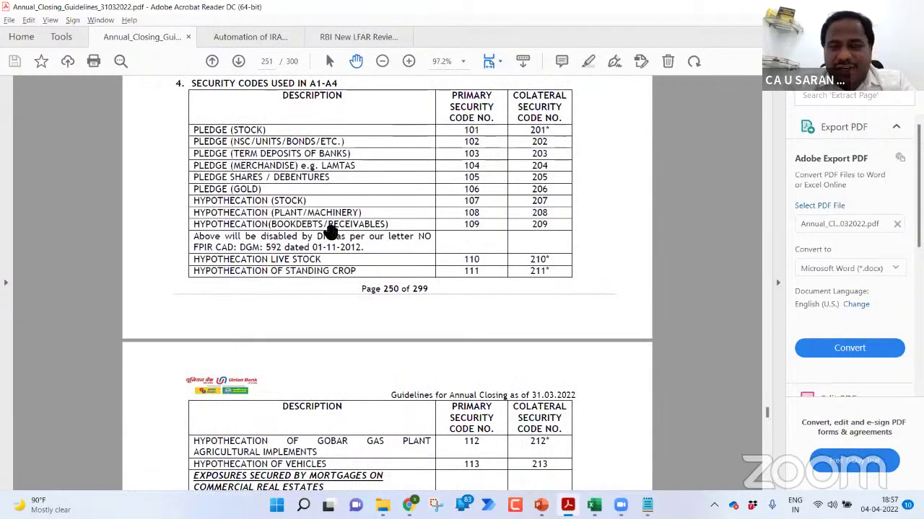
scroll(330, 231, "down", 1)
scroll(331, 231, "down", 1)
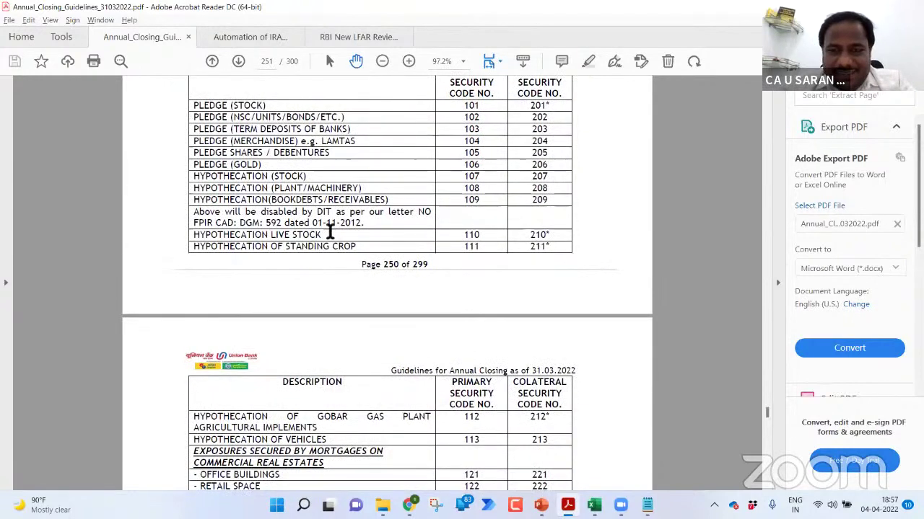
scroll(330, 232, "down", 4)
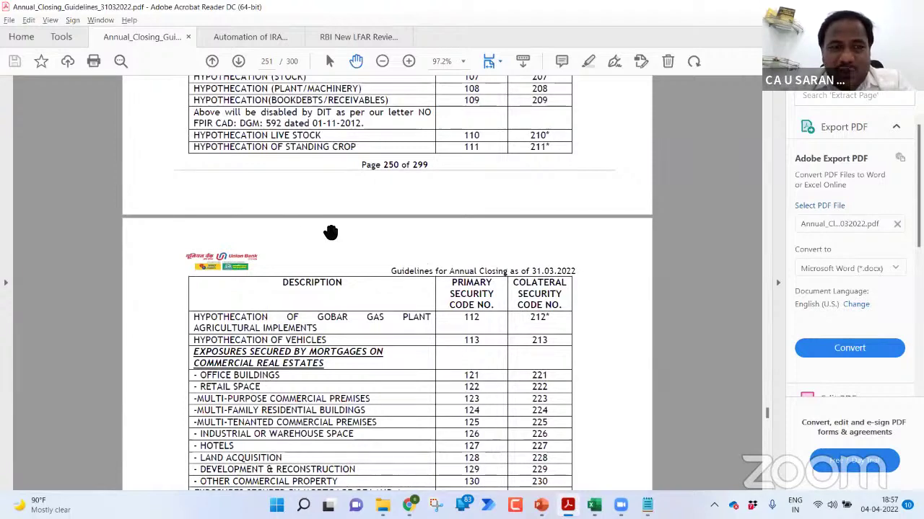
scroll(331, 232, "down", 5)
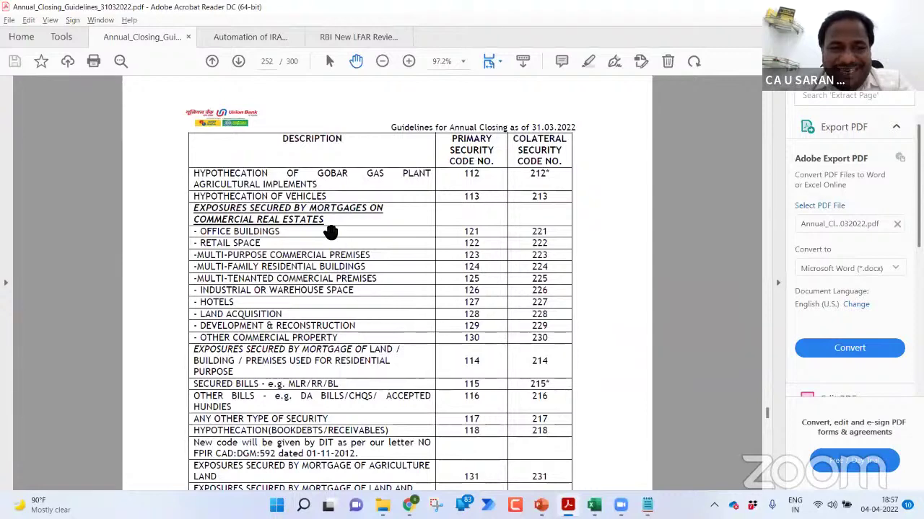
scroll(330, 233, "down", 10)
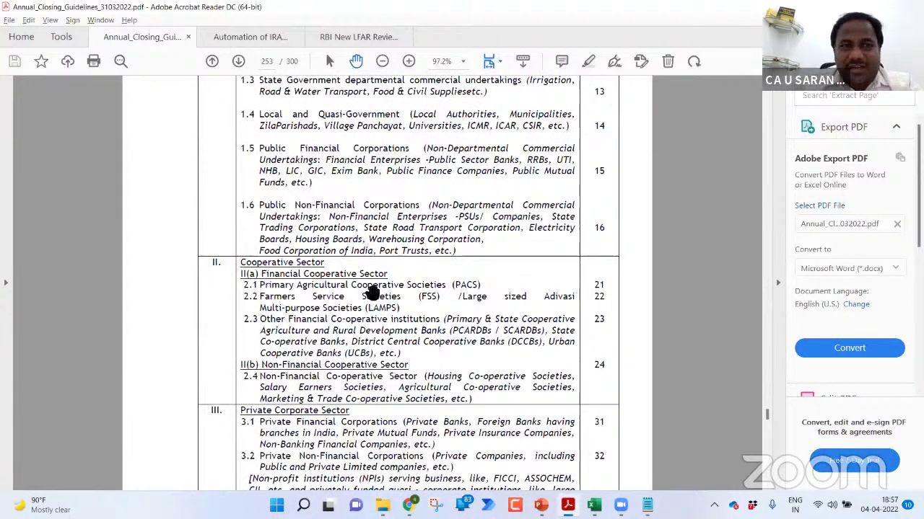
scroll(406, 254, "down", 10)
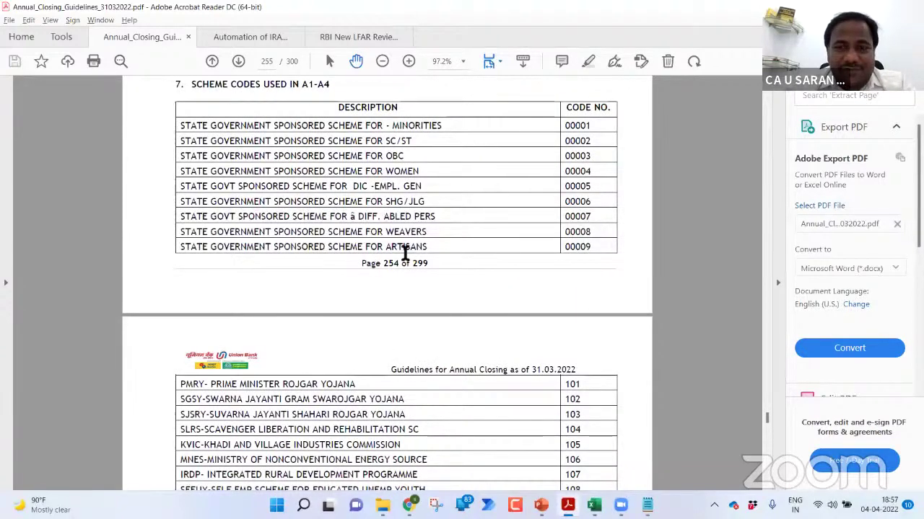
scroll(405, 252, "down", 5)
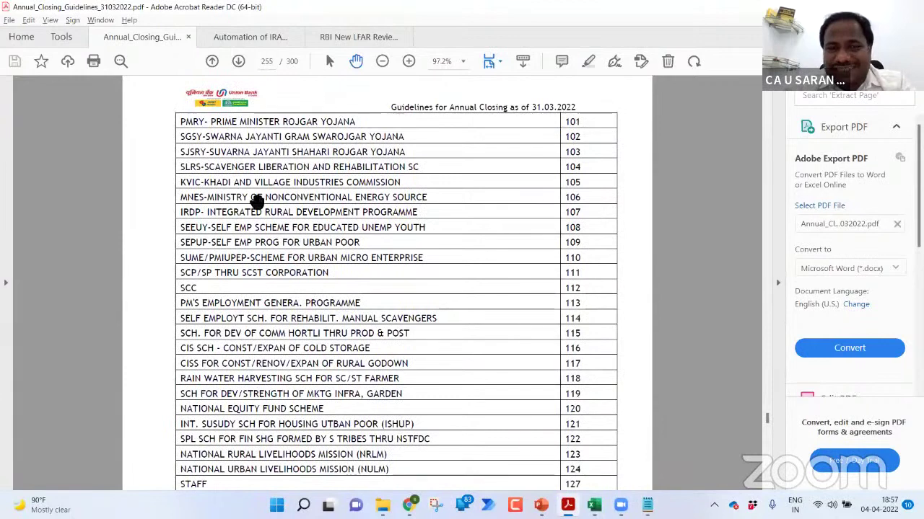
scroll(293, 257, "down", 10)
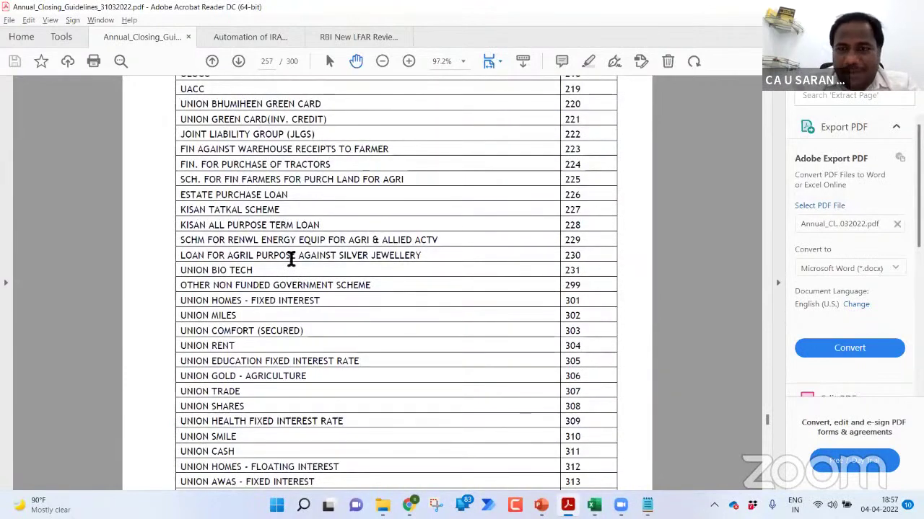
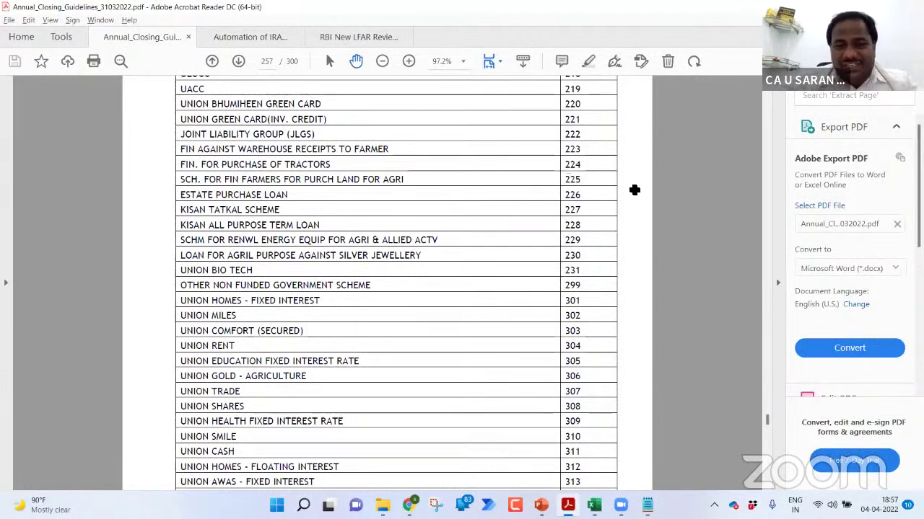
Back in the loan workbook, undo two changes in the Reason column and check the closing guidelines PDF
key("alt+Tab")
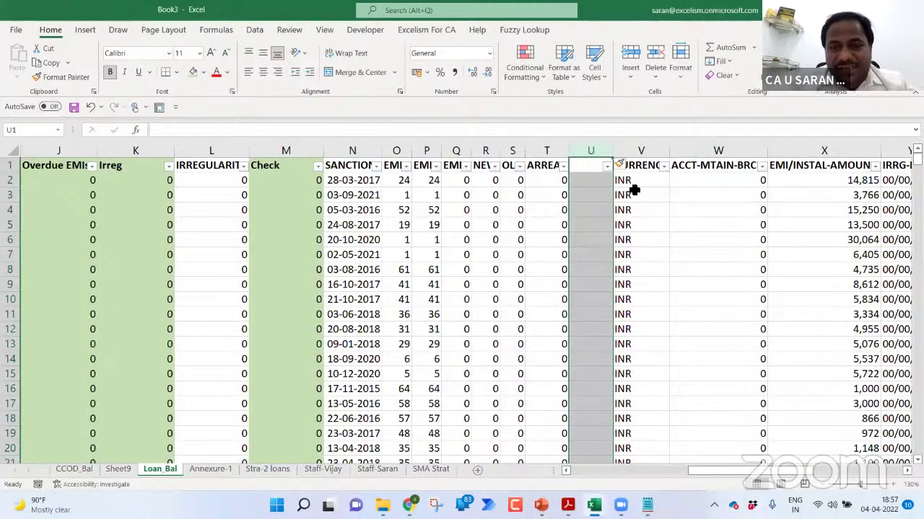
key("ctrl+z")
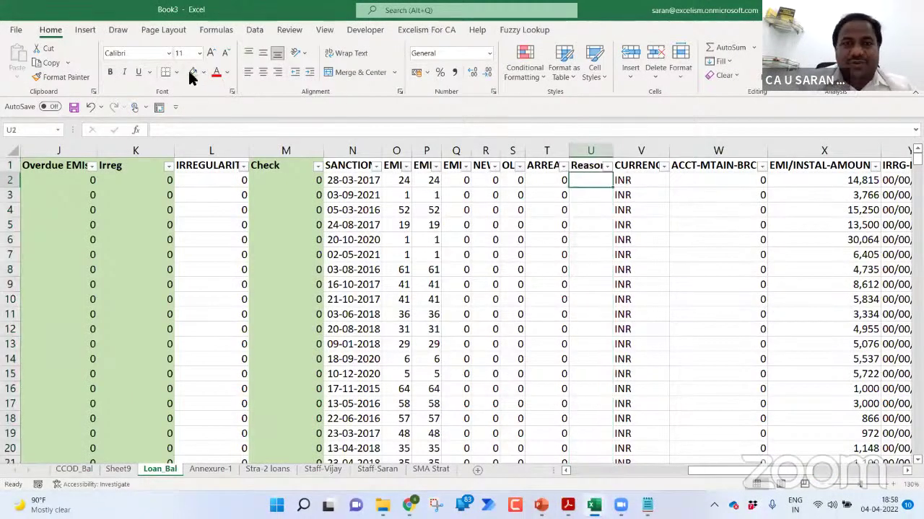
key("ctrl+z")
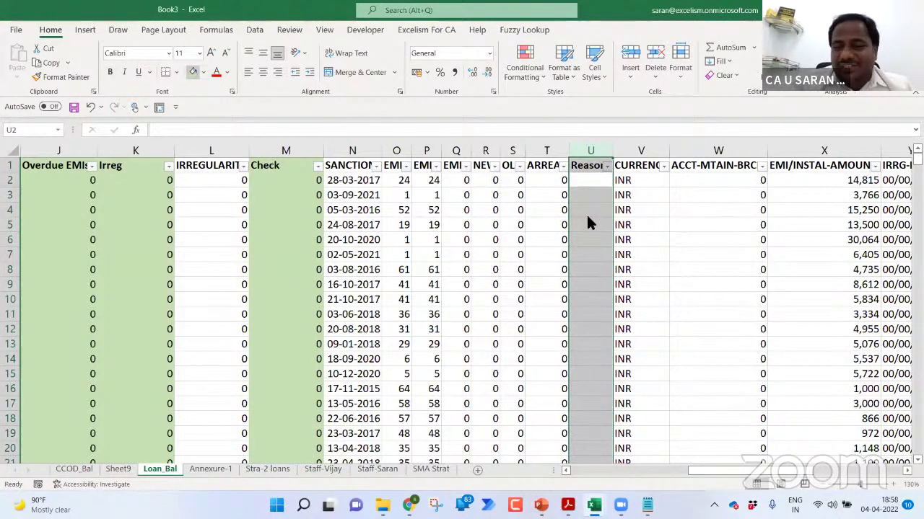
key("alt+Tab")
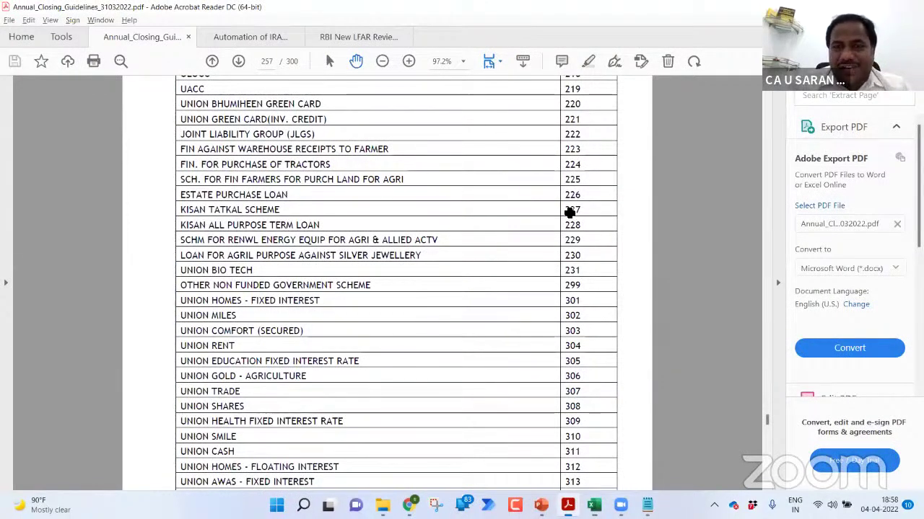
key("alt+Tab")
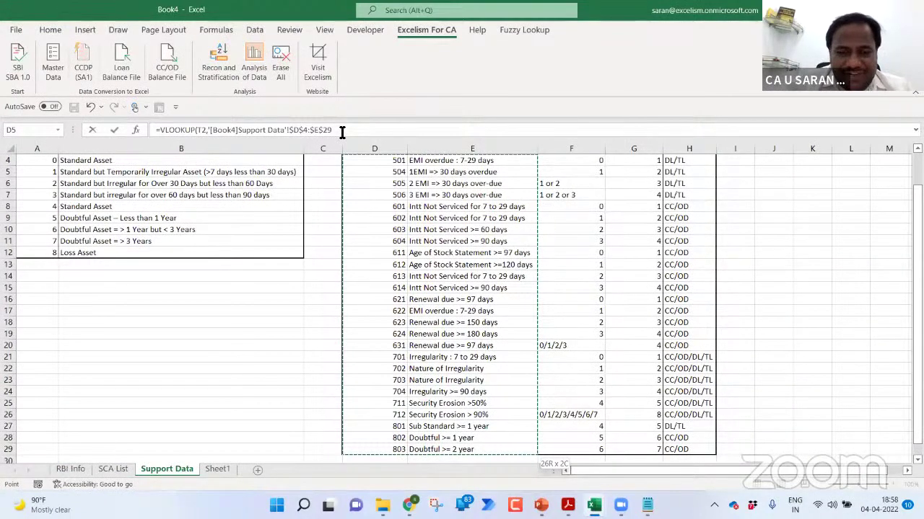
Finish the Reason lookup with ,2,0) to return the Support Data table's second column, and review its arguments
type(",")
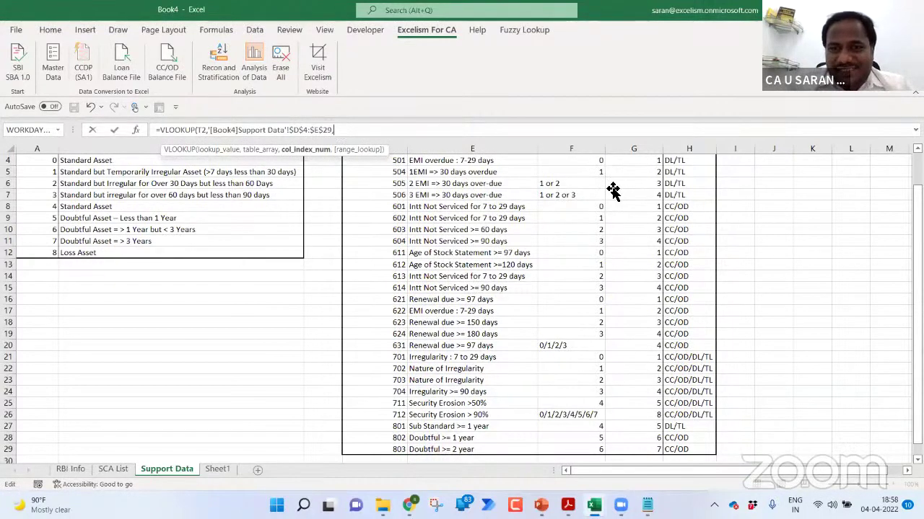
key("Return")
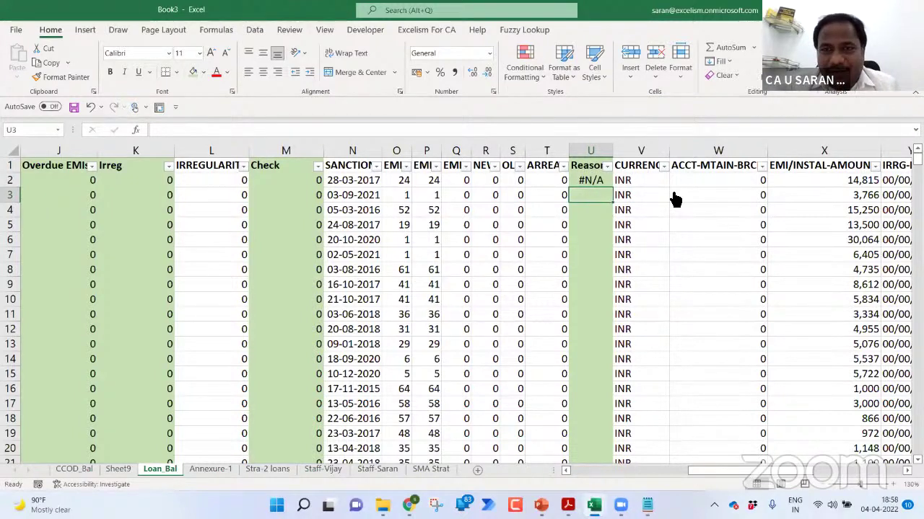
key("F2")
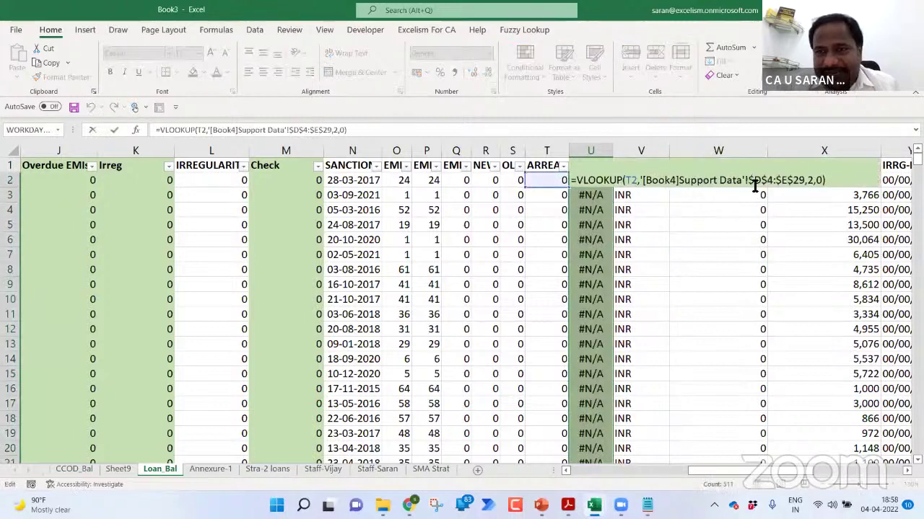
left_click(754, 184)
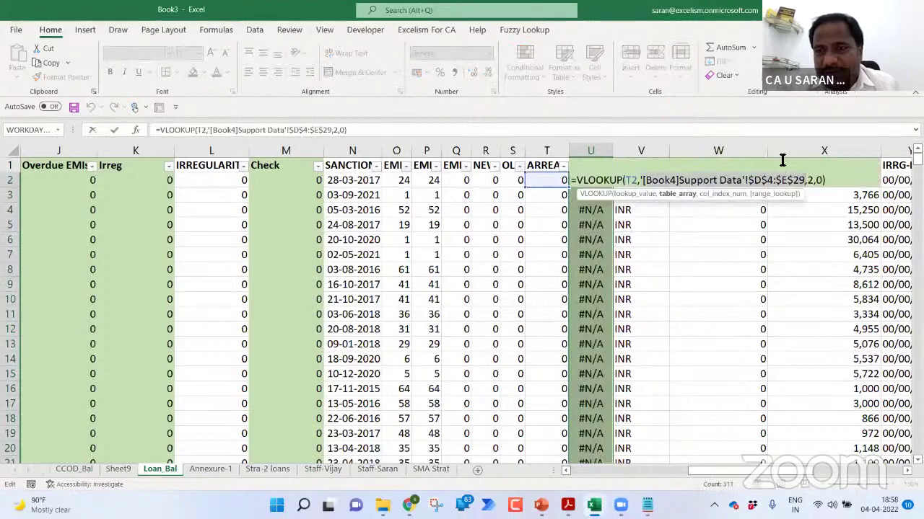
left_click(736, 194)
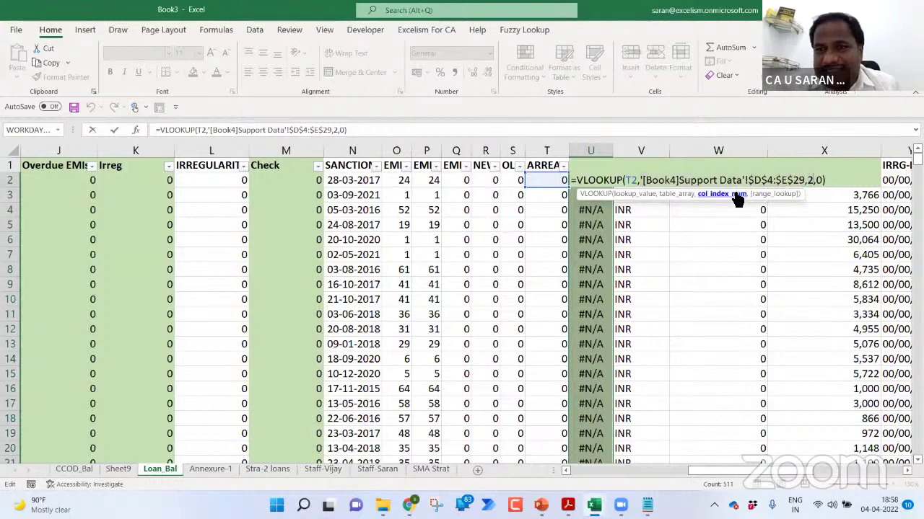
left_click(638, 180)
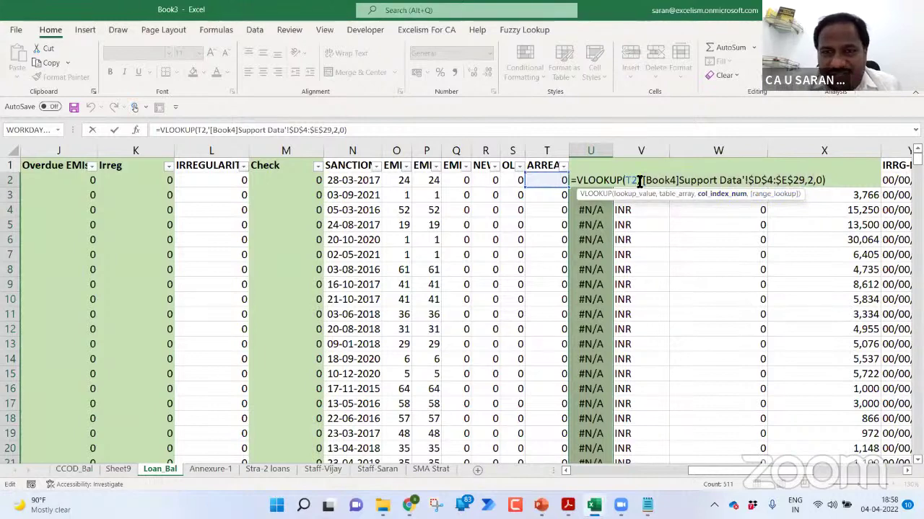
left_click(622, 195)
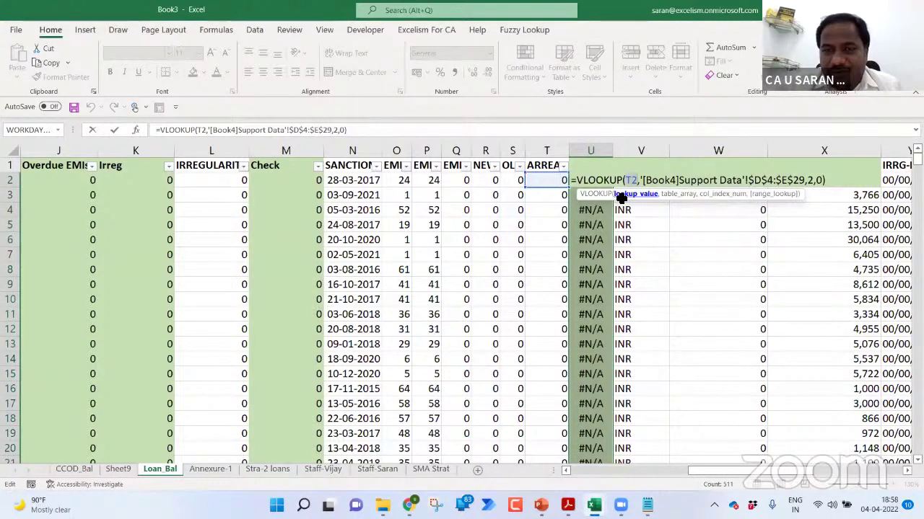
key("Return")
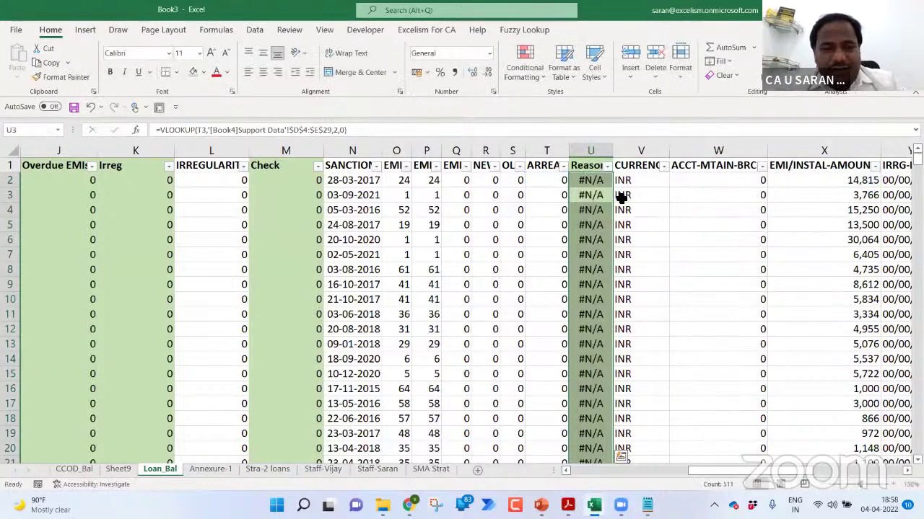
Wrap U2's VLOOKUP in IFERROR with "No Reason" and fill it down column U
key("Up")
key("F2")
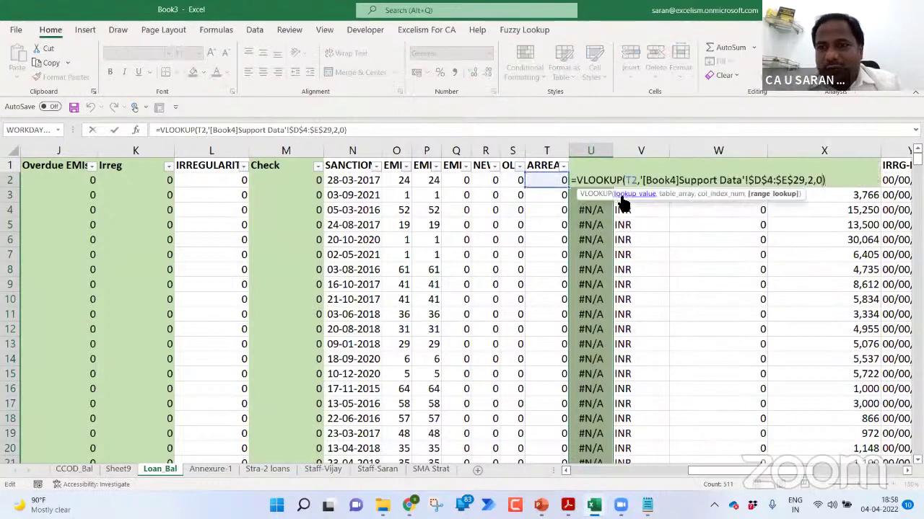
key("Home")
key("Right")
type("IF(")
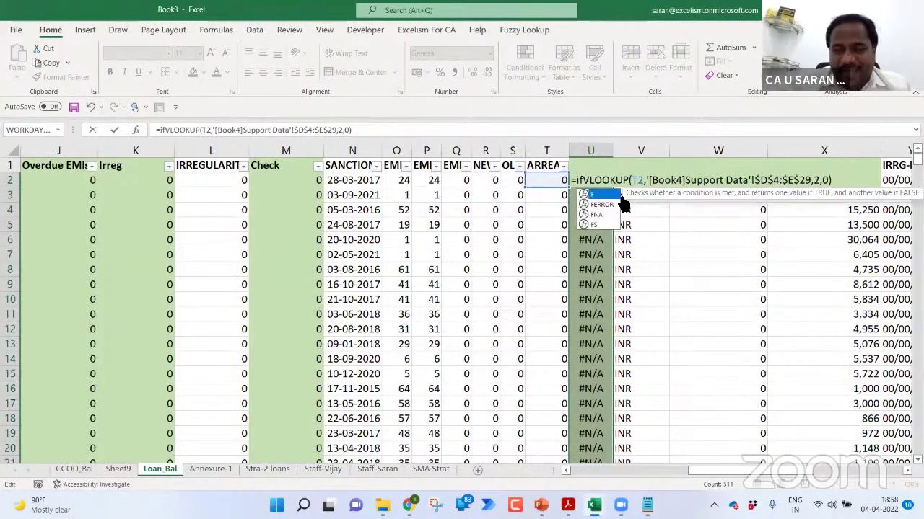
key("Left")
type("ERROR")
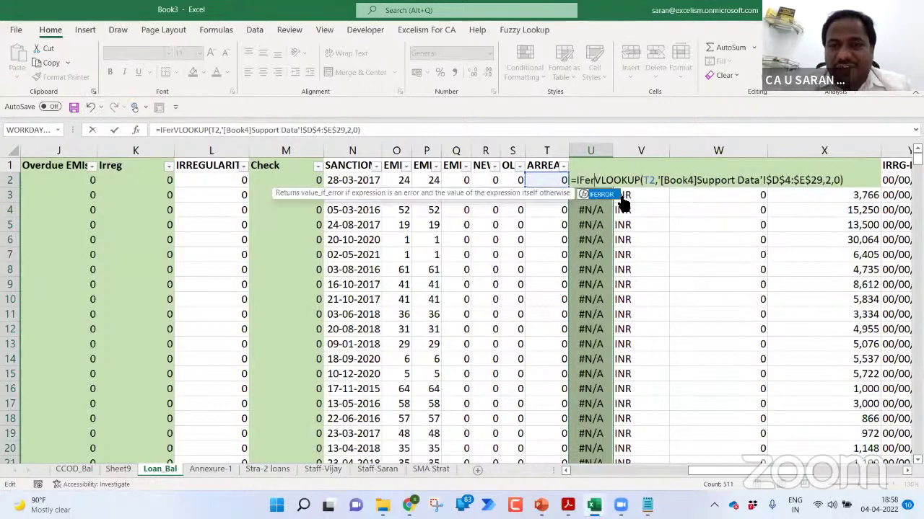
left_click(850, 180)
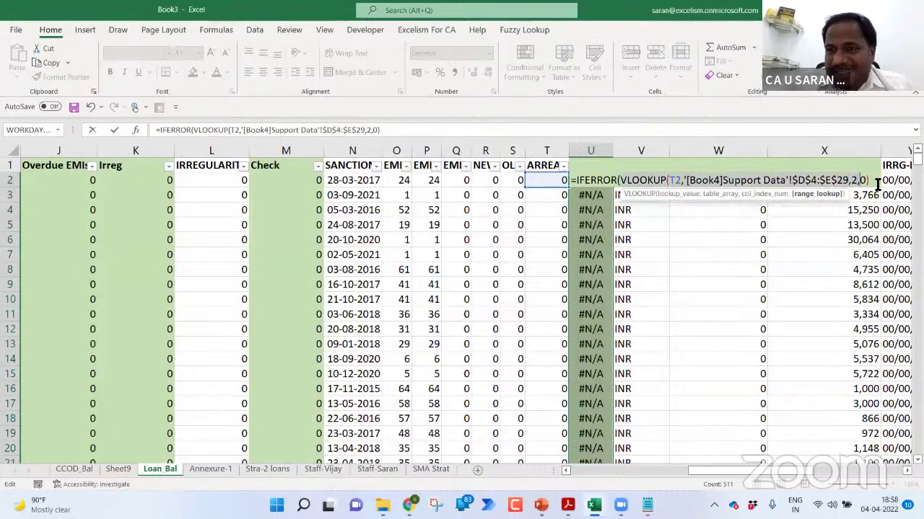
left_click(876, 181)
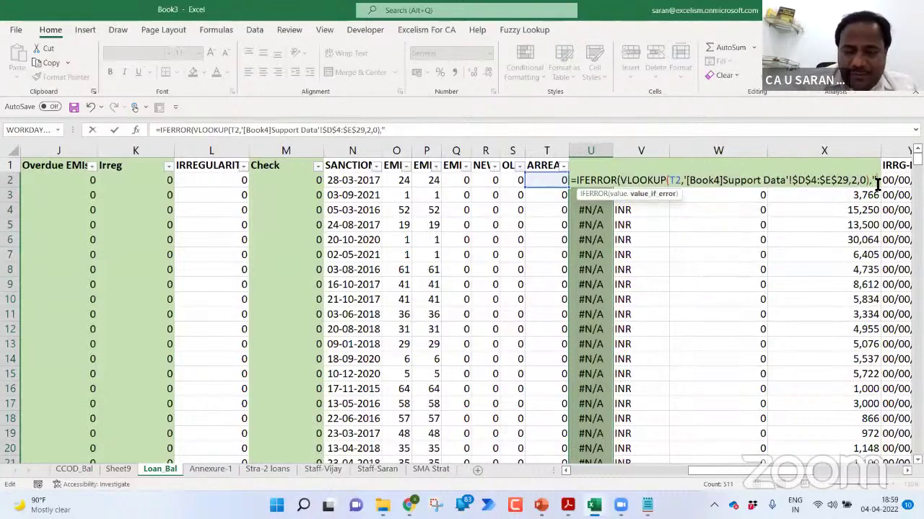
type(",\"No Reason")
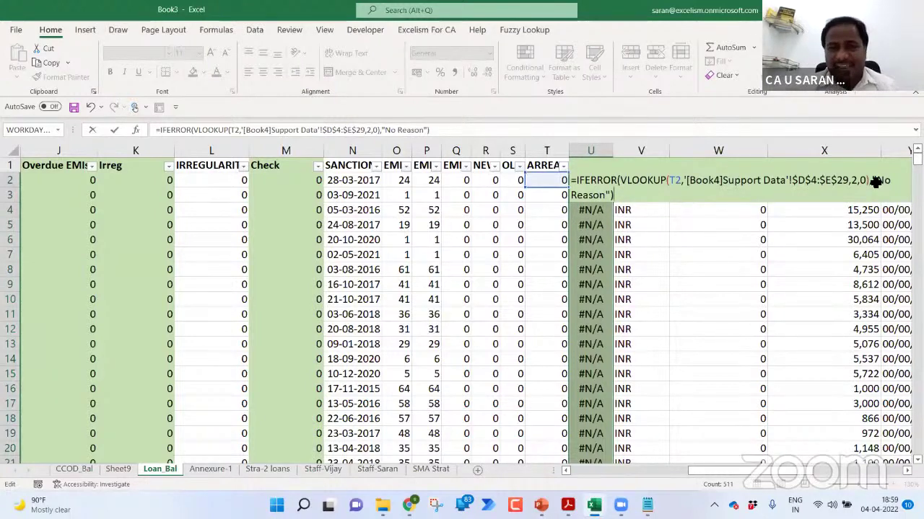
key("ctrl+Return")
key("Up")
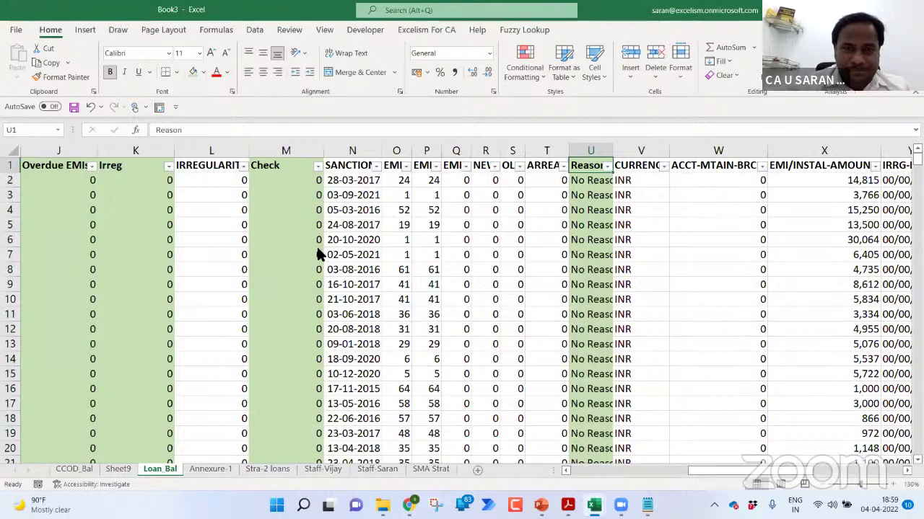
Select the full loan data range and start a new, separate PivotTable from it
key("ctrl+Home")
key("ctrl+shift+End")
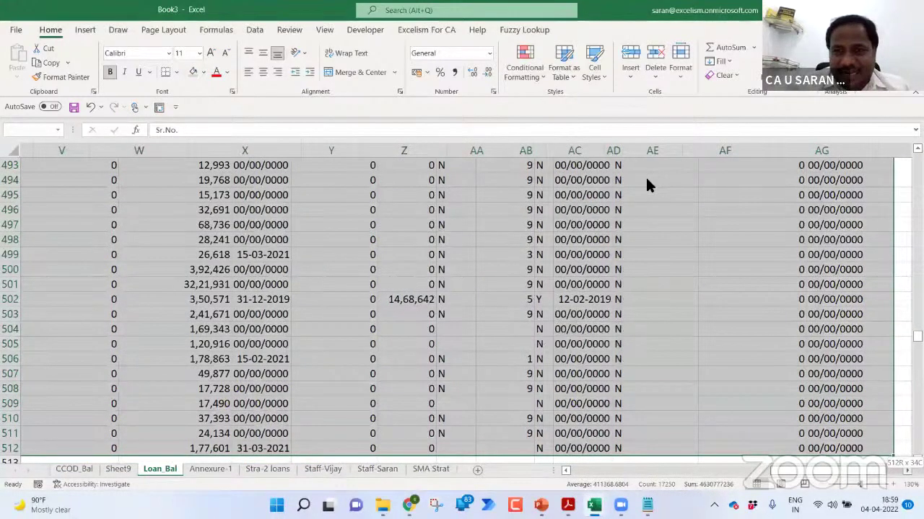
key("alt+d+p")
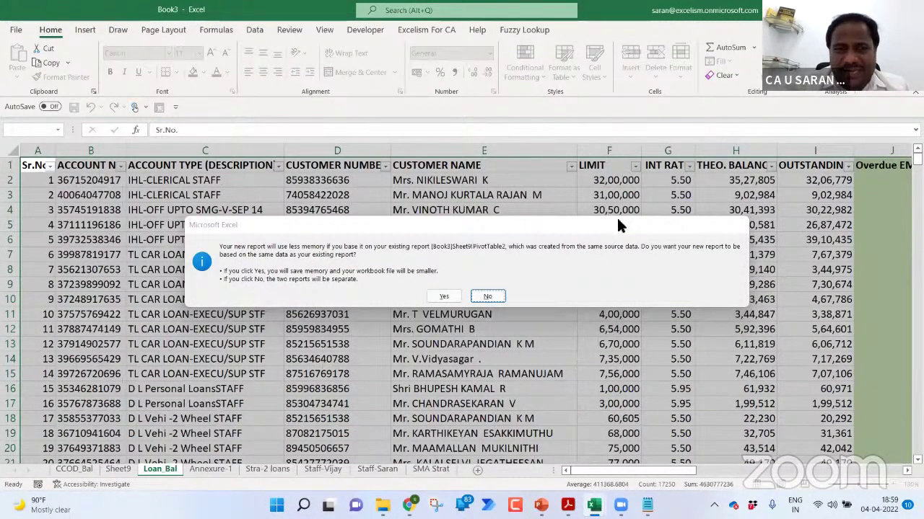
key("Return")
Put Reason in rows, count ACCOUNT NO and sum OUTSTANDING, then select the outstanding totals
left_click(562, 185)
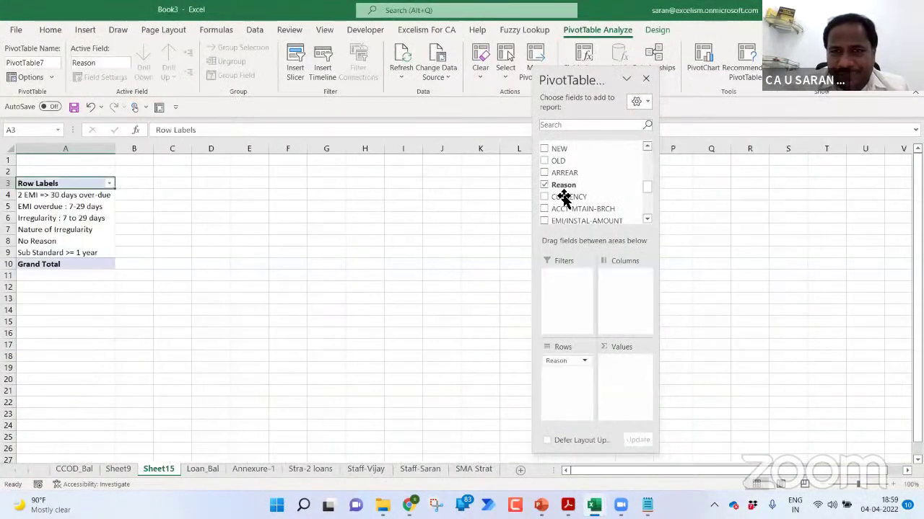
scroll(573, 193, "up", 2)
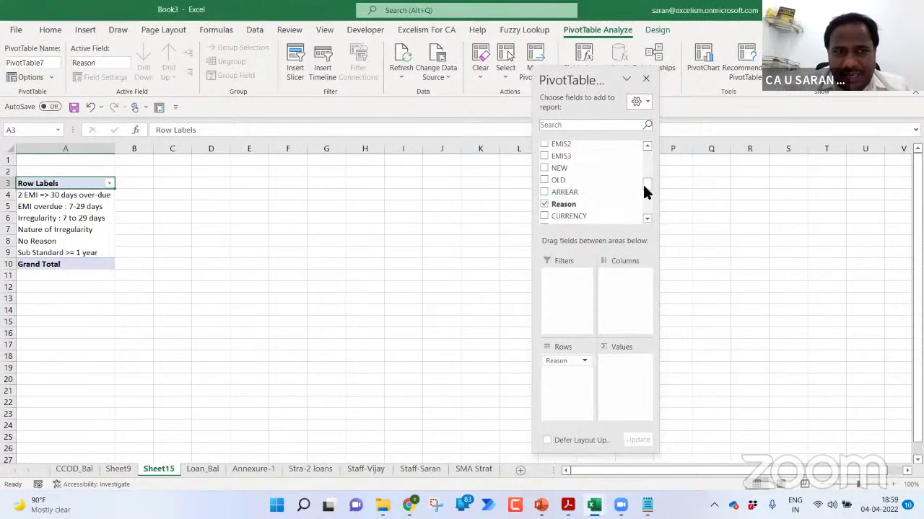
scroll(646, 167, "up", 5)
left_click_drag(602, 158, 624, 375)
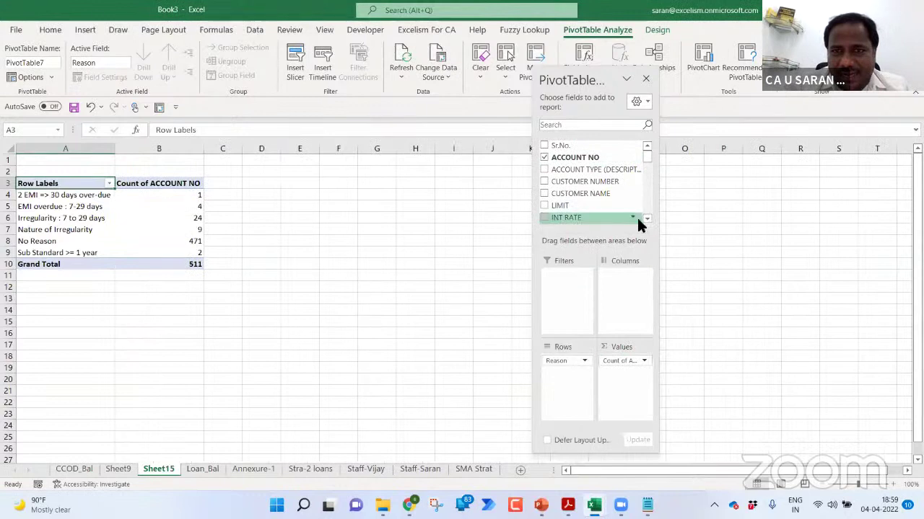
left_click_drag(637, 216, 615, 373)
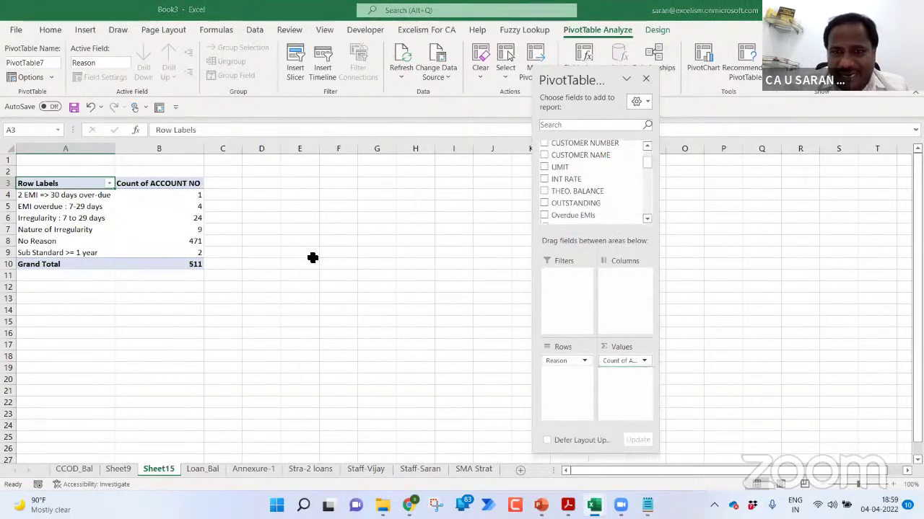
left_click(263, 150)
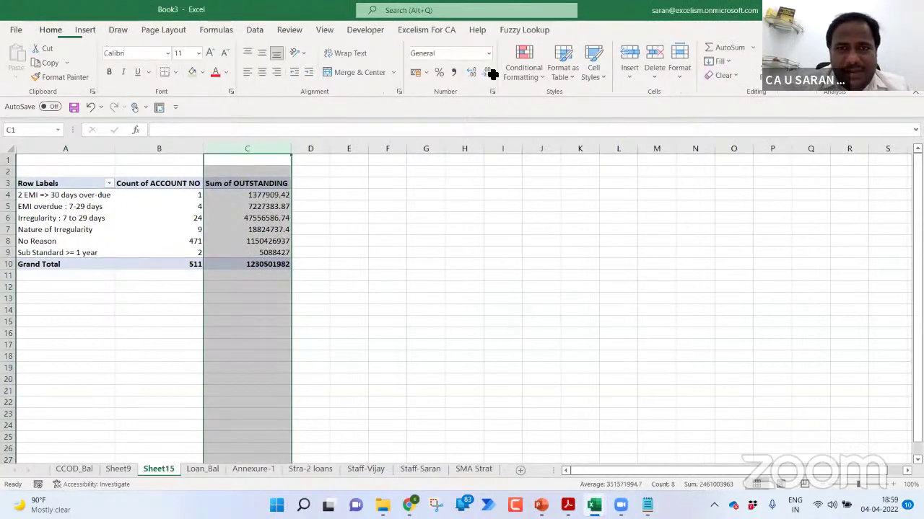
Tag the pivot rows in column D: SMA-2 in D4, SMA-0 in D5 and D6, NPA in D9
left_click(329, 197)
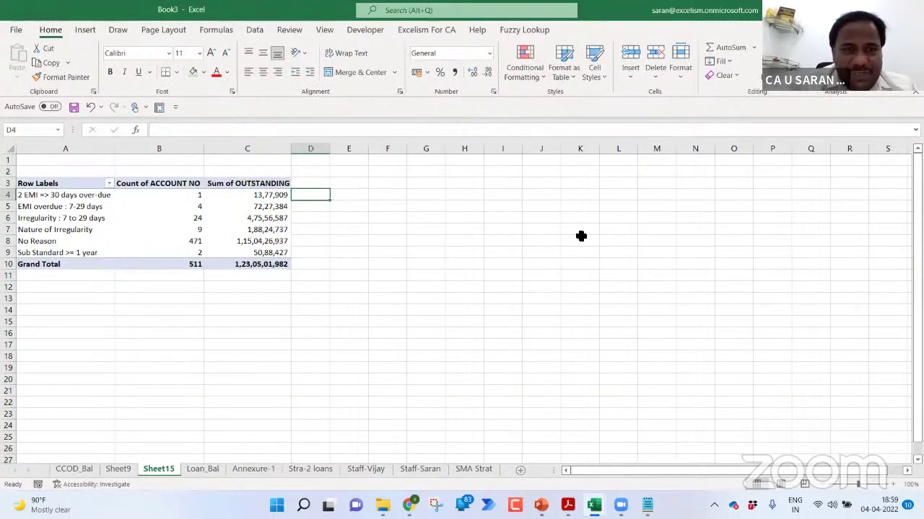
type("SMA-")
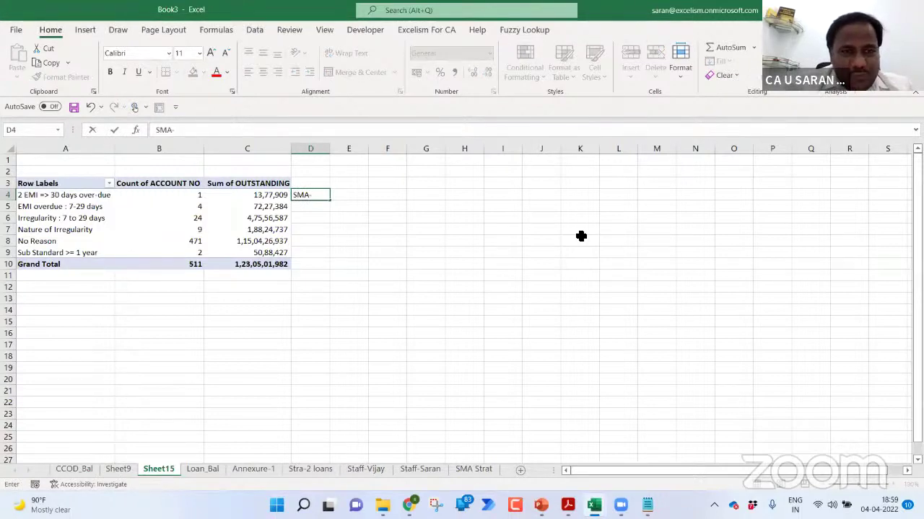
type("2")
key("Return")
type("SMA-")
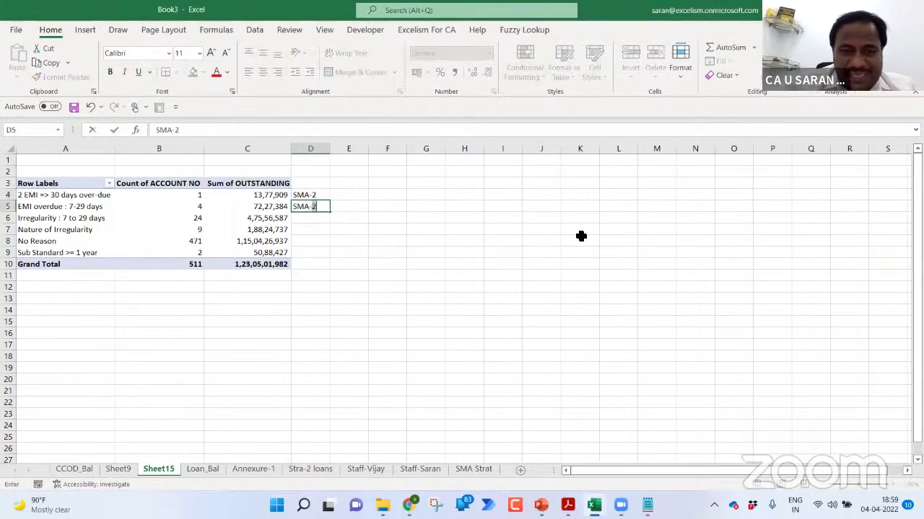
type("0")
key("ctrl+Return")
key("Return")
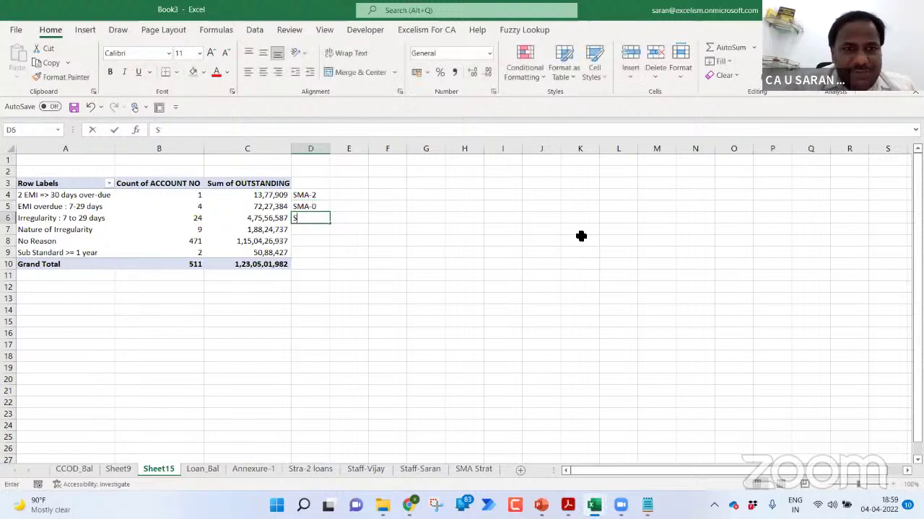
type("SMA-0")
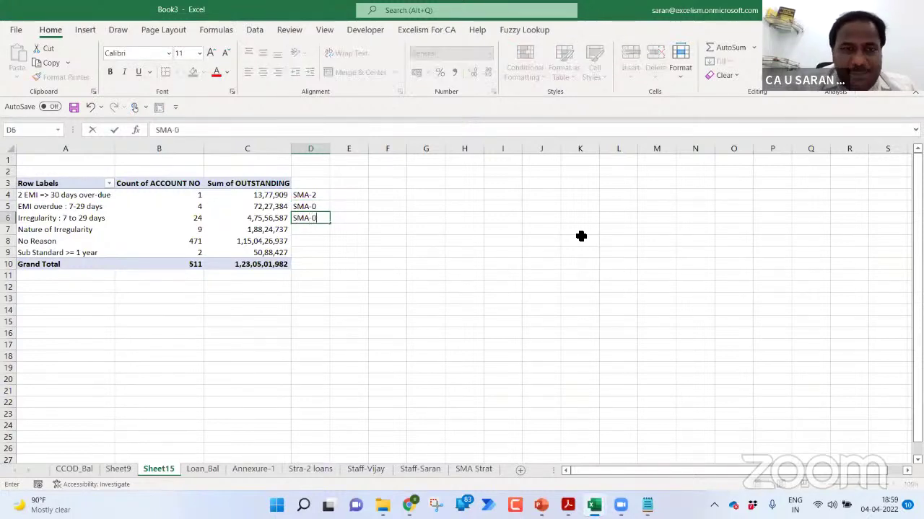
key("Return")
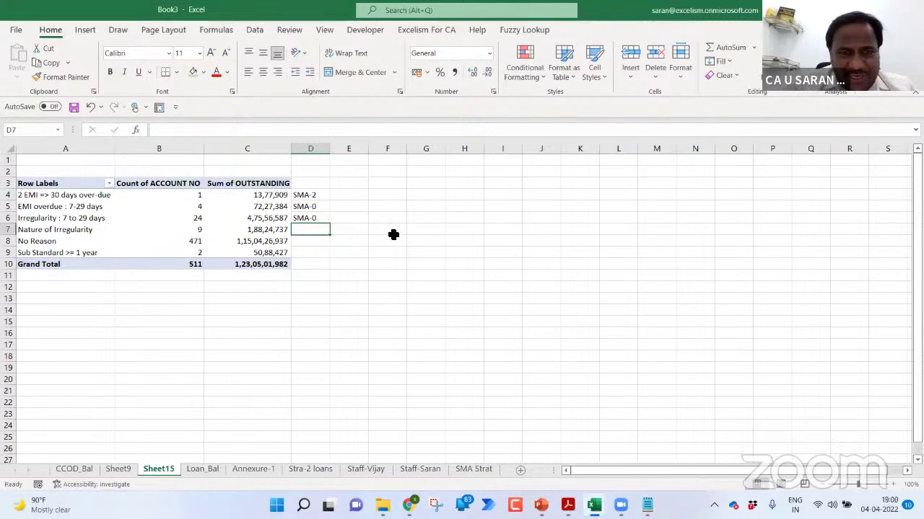
key("Down")
key("Down")
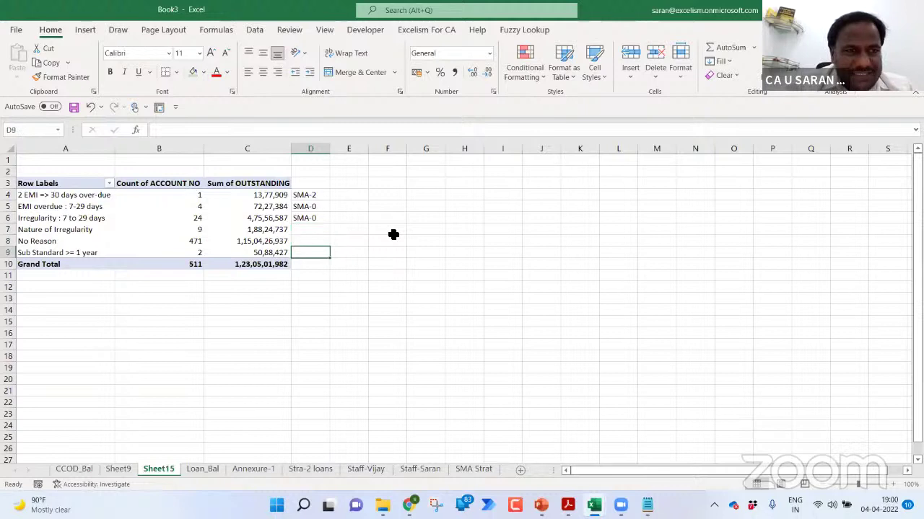
type("NPA")
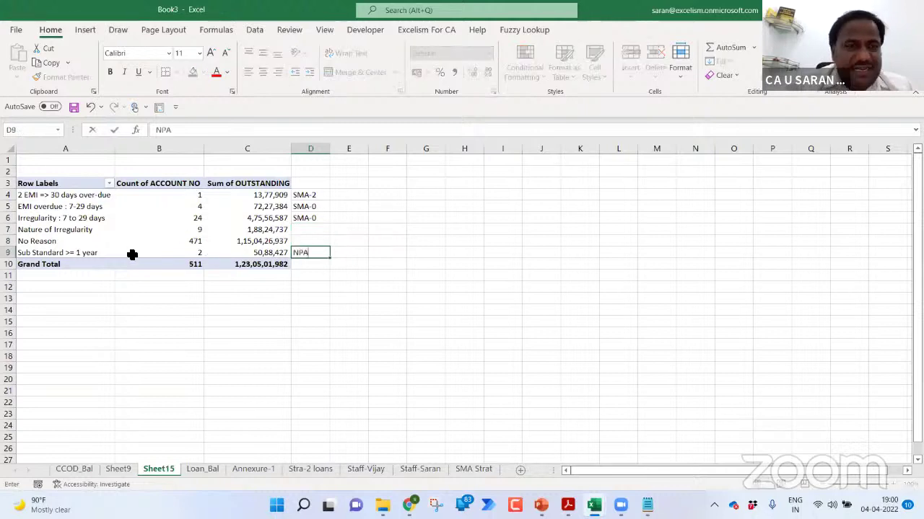
key("Return")
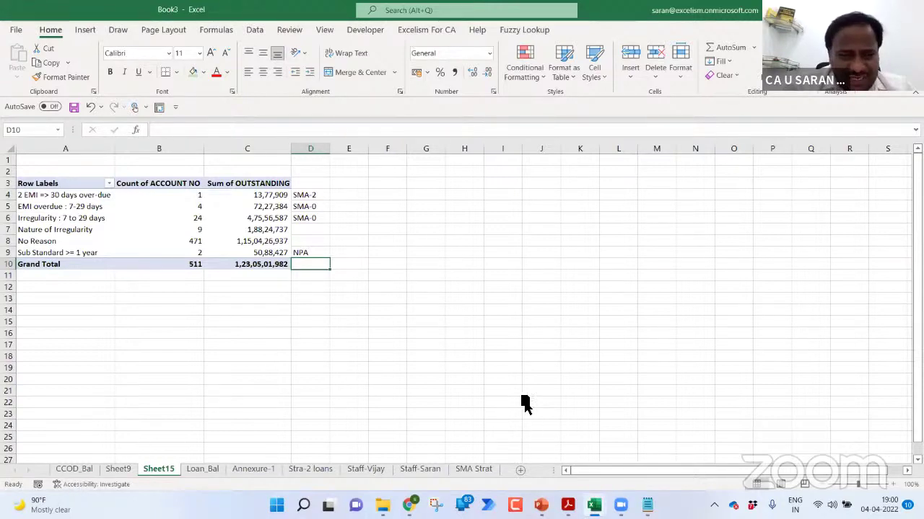
Move Sheet15 to the end, rename it SMA Strat 2, and switch to the Customer ID vs Accounts workbook
left_click_drag(525, 404, 476, 473)
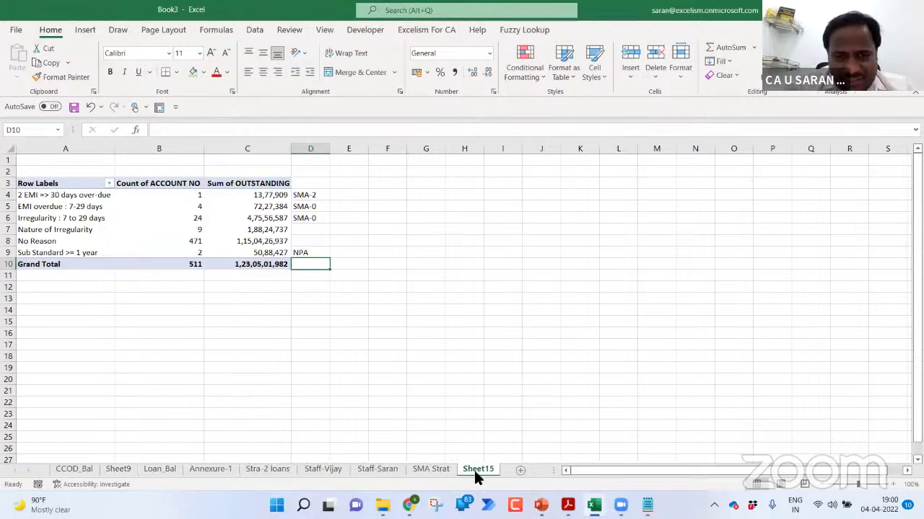
double_click(479, 469)
type("SMA")
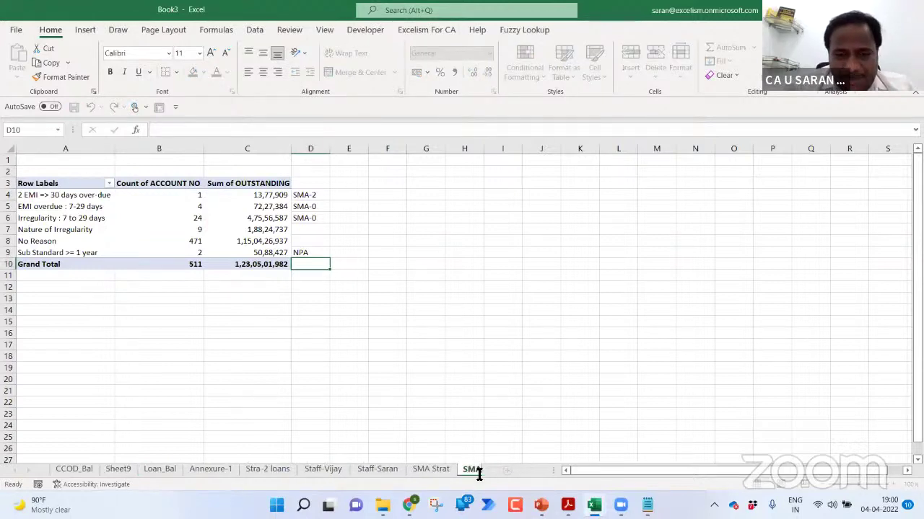
type(" Strat 2")
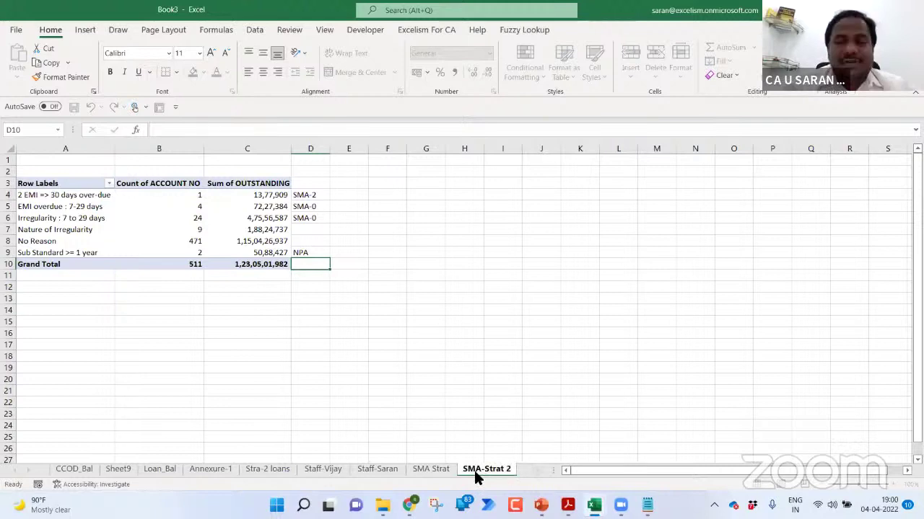
key("Return")
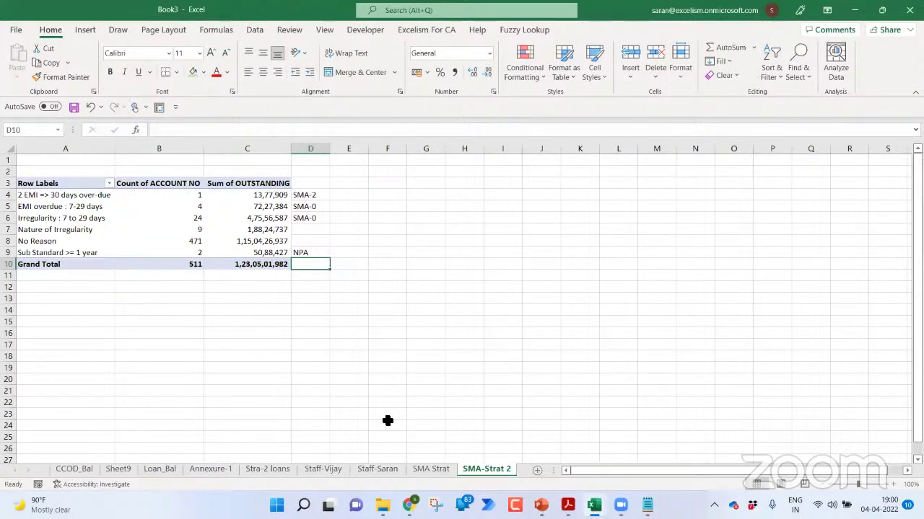
key("alt+Tab")
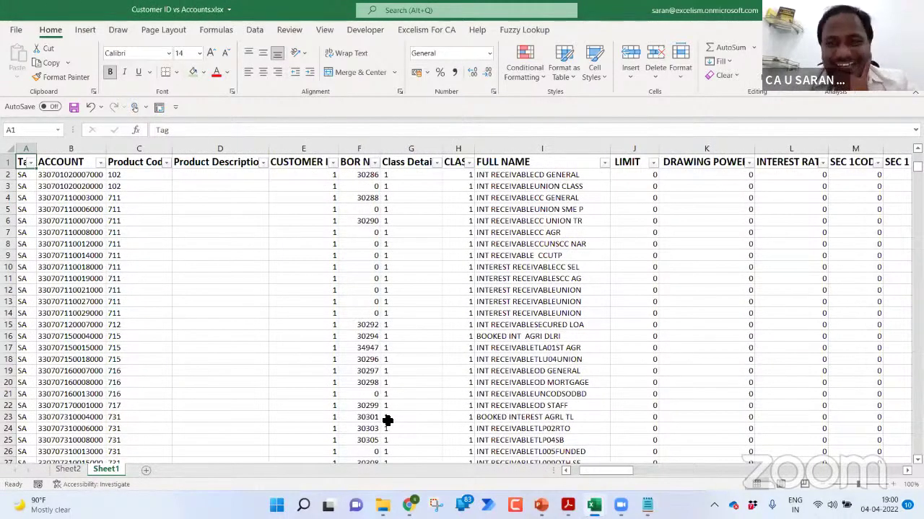
Scroll across the Customer ID vs Accounts columns, then bring up Task View
scroll(387, 421, "right", 3)
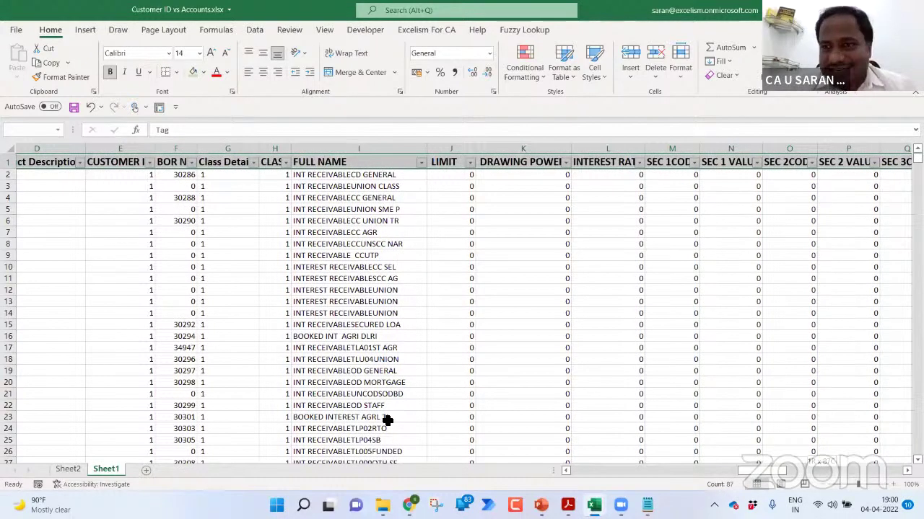
scroll(387, 420, "left", 3)
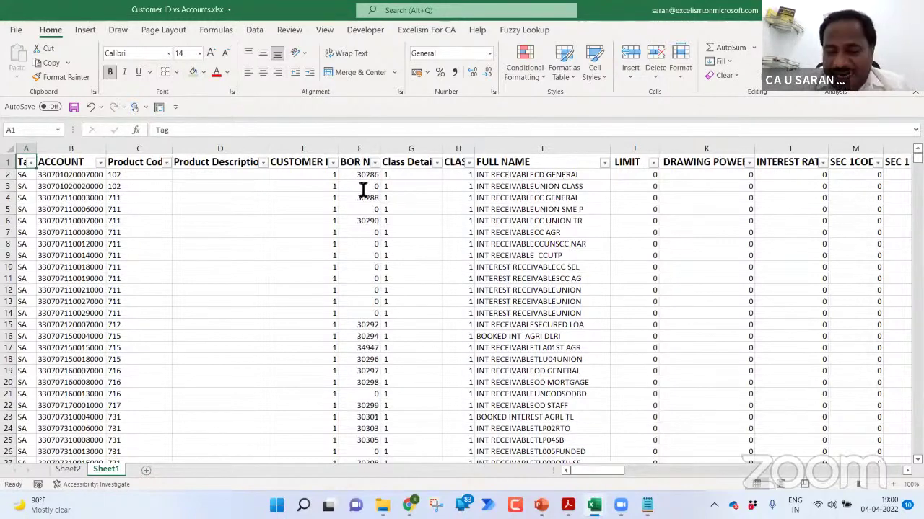
key("super+Tab")
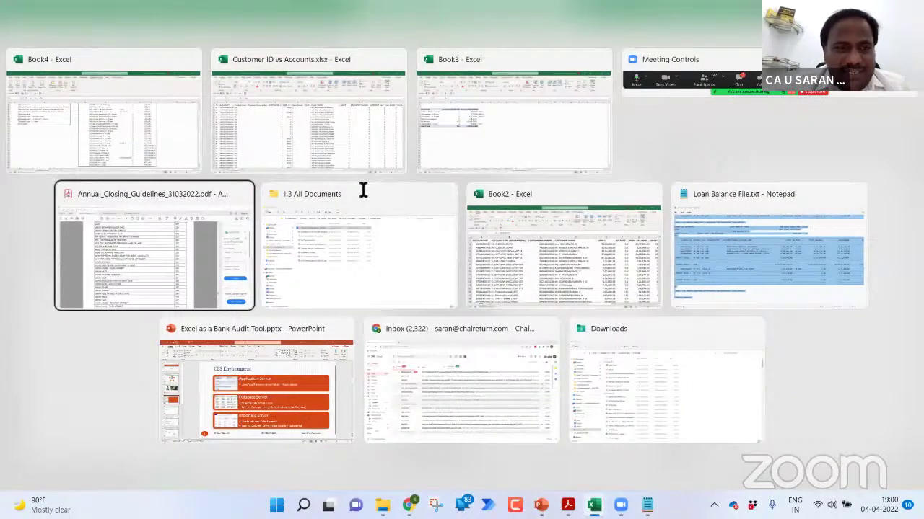
In the RBI LFAR review PDF, select item (iii)'s interest-rate question on page 17
key("Return")
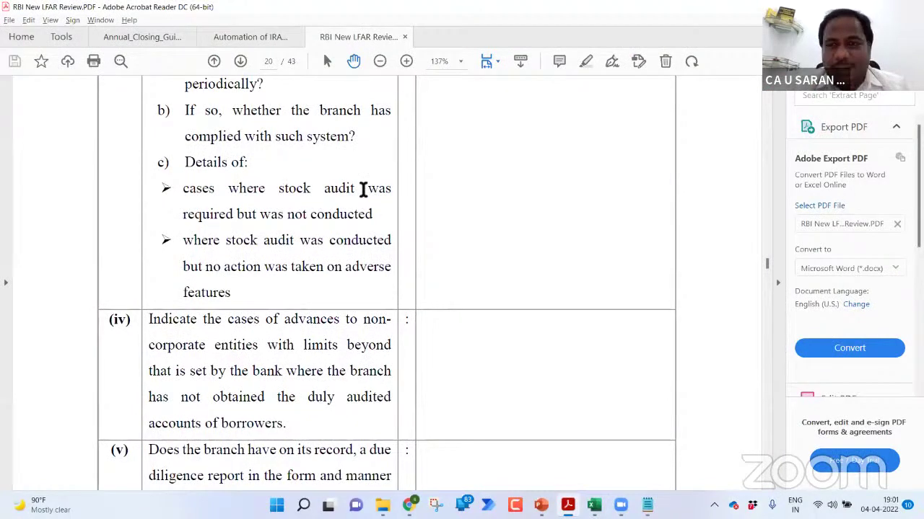
scroll(364, 188, "up", 20)
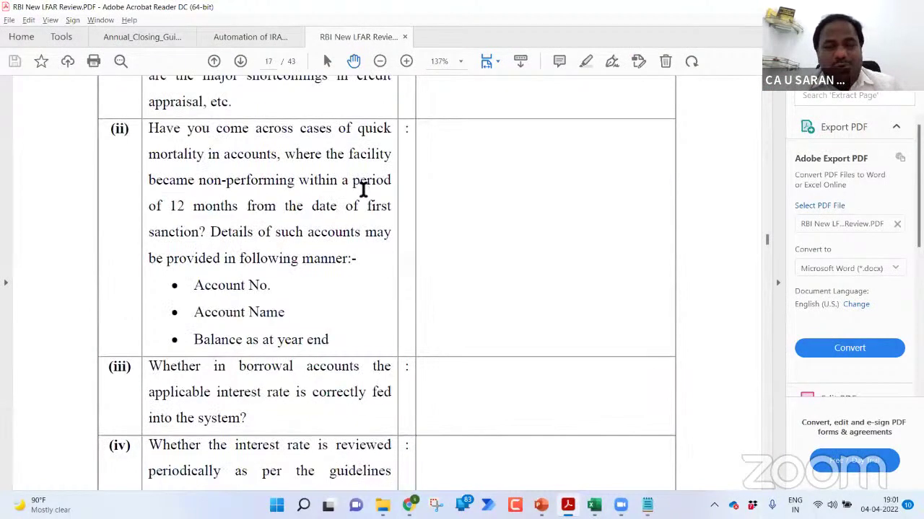
scroll(320, 268, "down", 2)
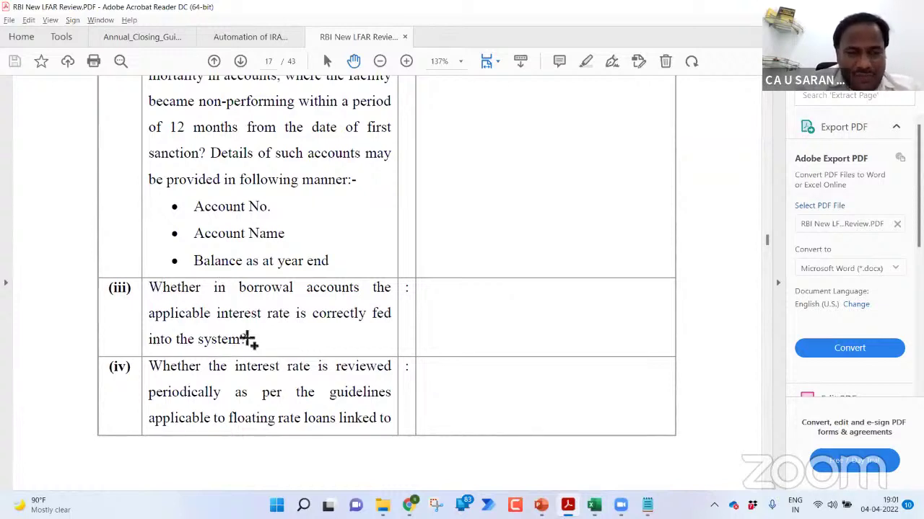
left_click_drag(148, 287, 301, 351)
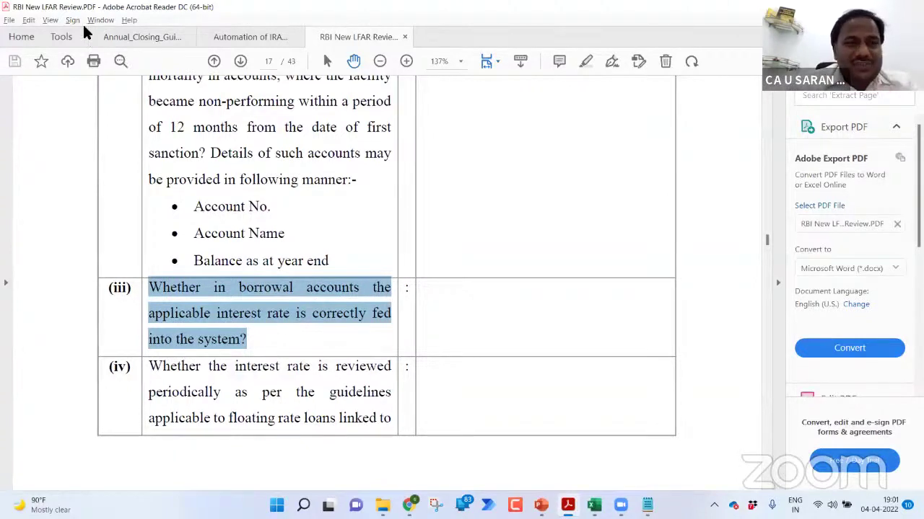
key("super+Tab")
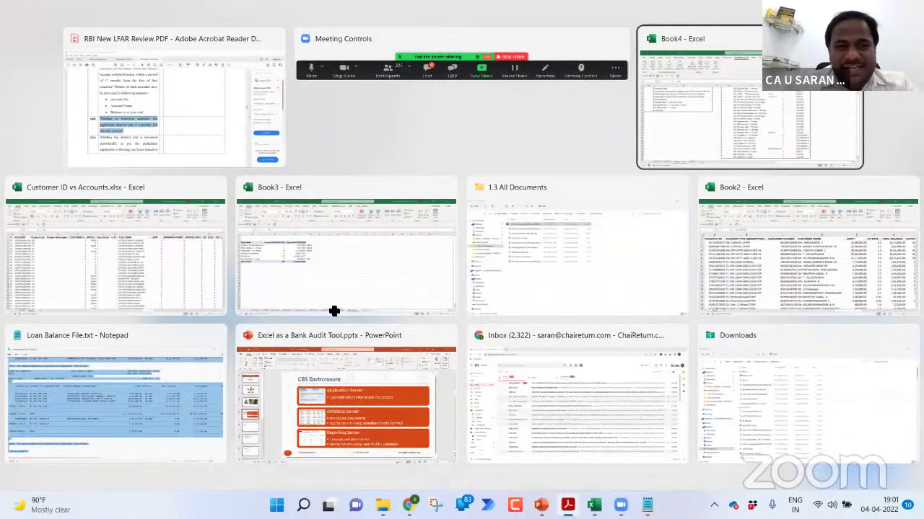
Create a Sheet4 pivot totalling INTEREST RATE by Product Code, checking code 102's zero total
key("Escape")
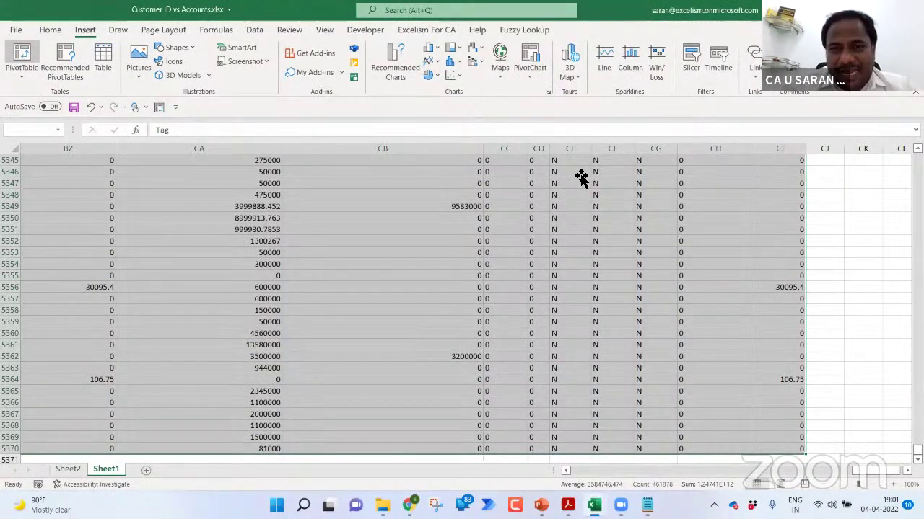
left_click(573, 394)
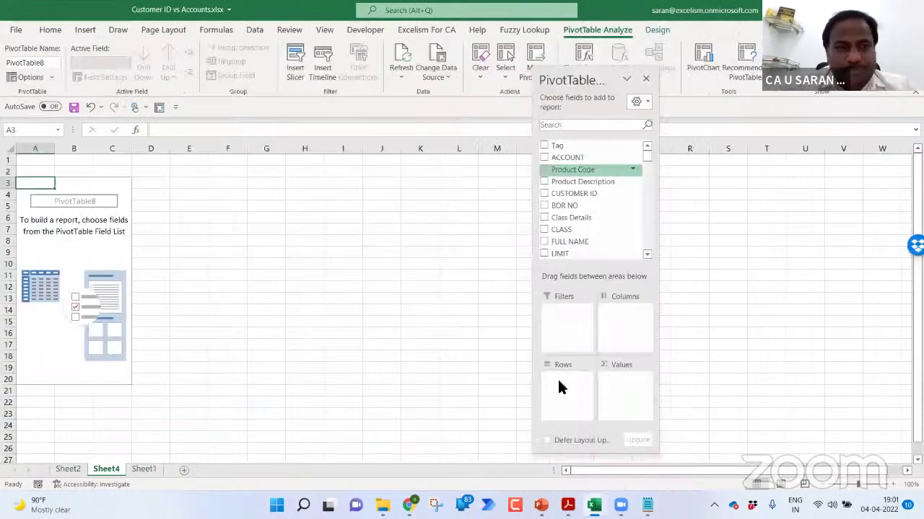
left_click(591, 172)
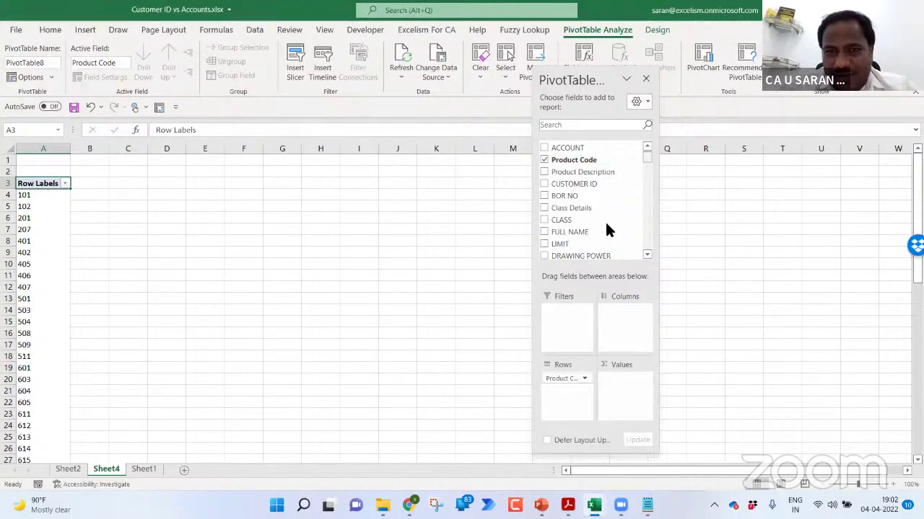
scroll(604, 220, "down", 2)
left_click_drag(604, 220, 632, 383)
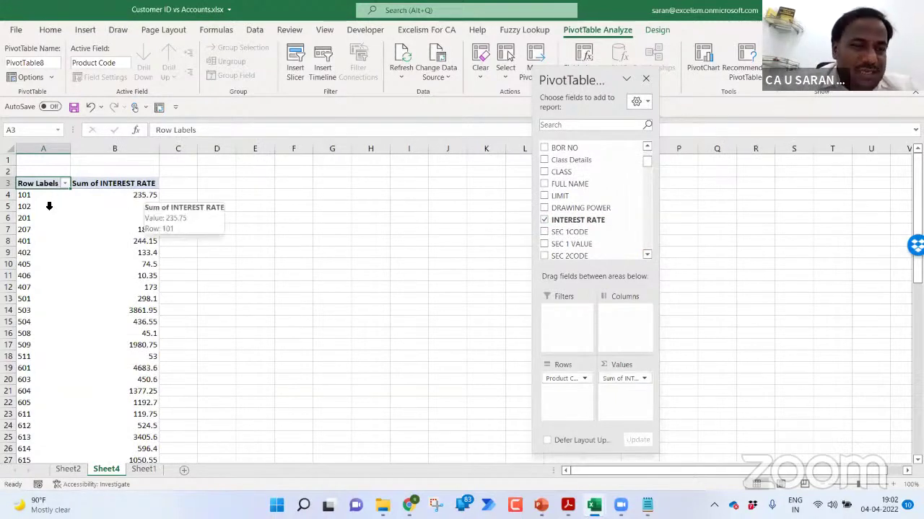
left_click(106, 203)
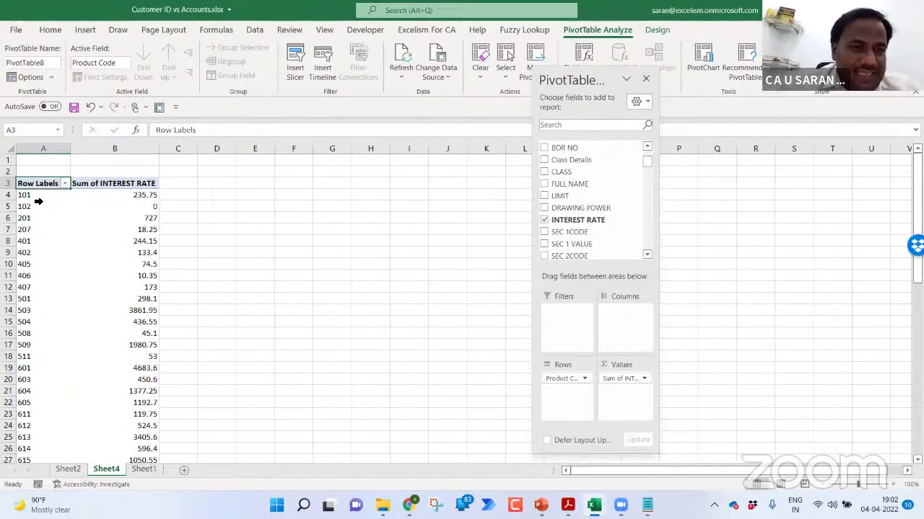
left_click(239, 282)
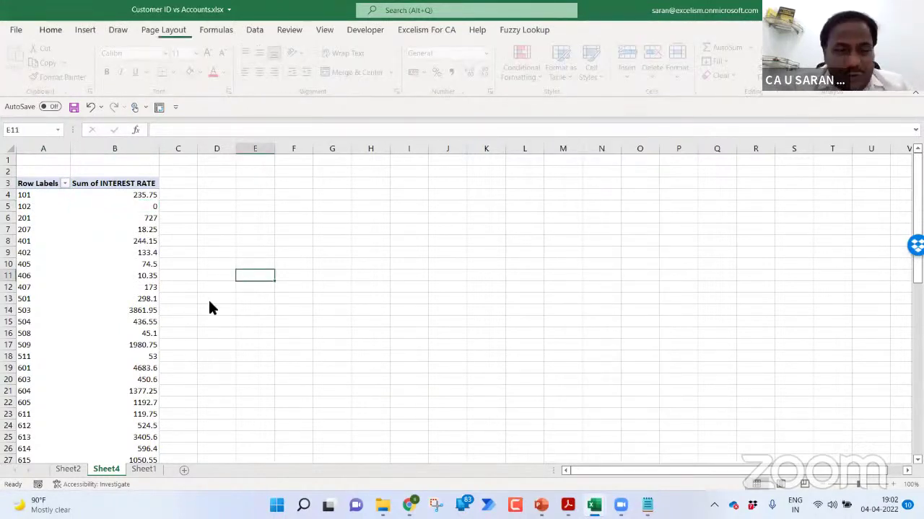
key("alt+Tab")
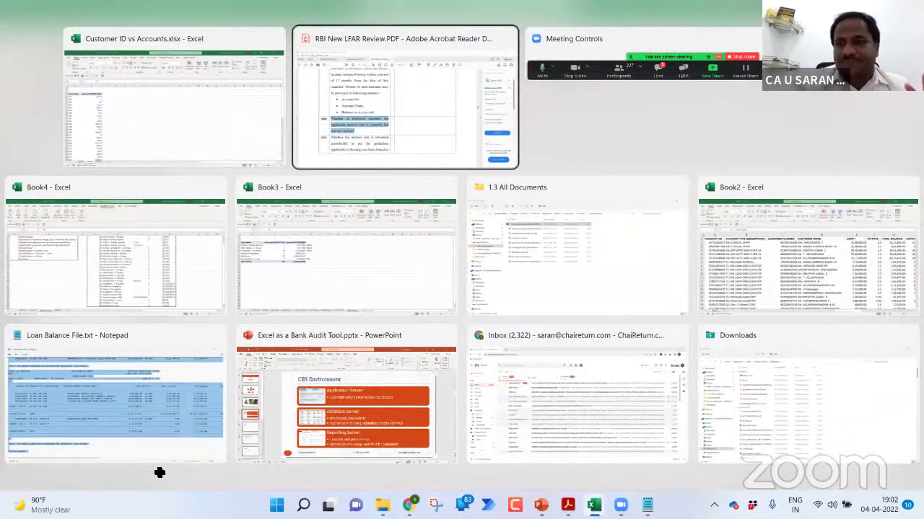
In Book3, create a separate pivot report from Loan_Bal with Account Type as the rows
left_click(365, 254)
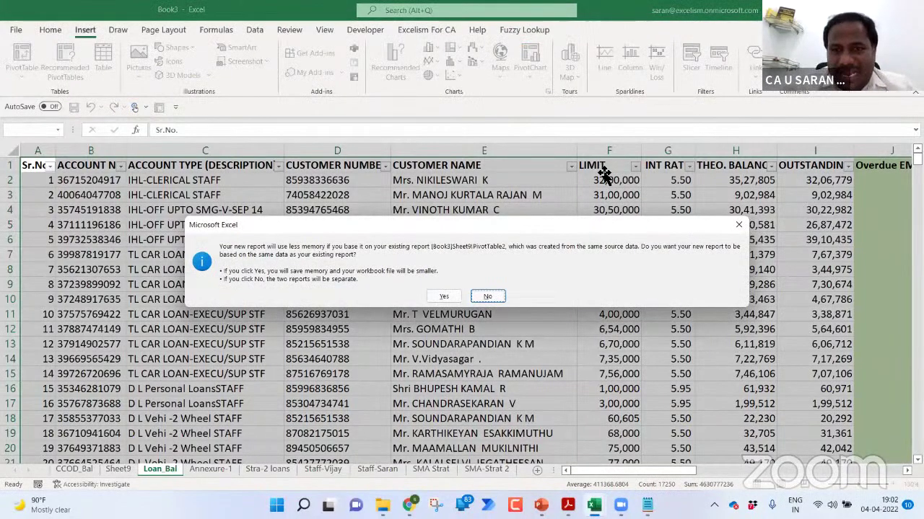
key("Return")
left_click_drag(632, 191, 618, 248)
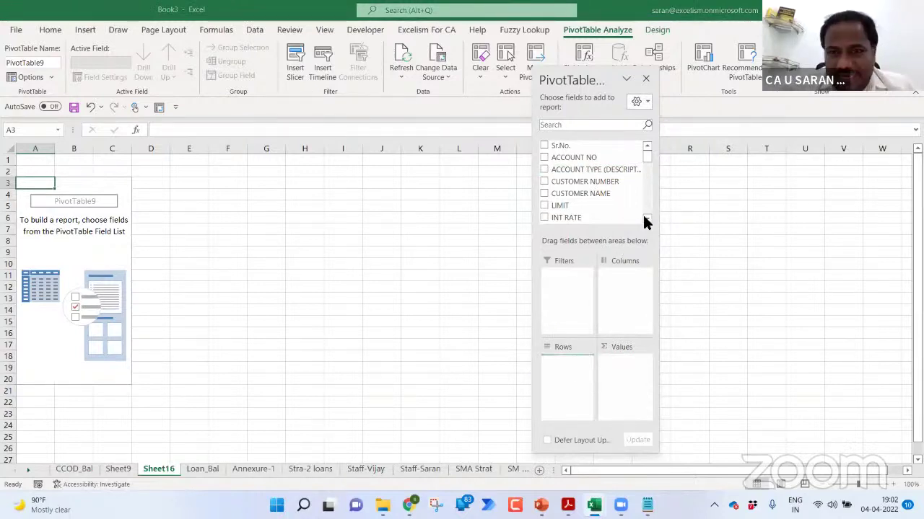
left_click_drag(604, 226, 190, 189)
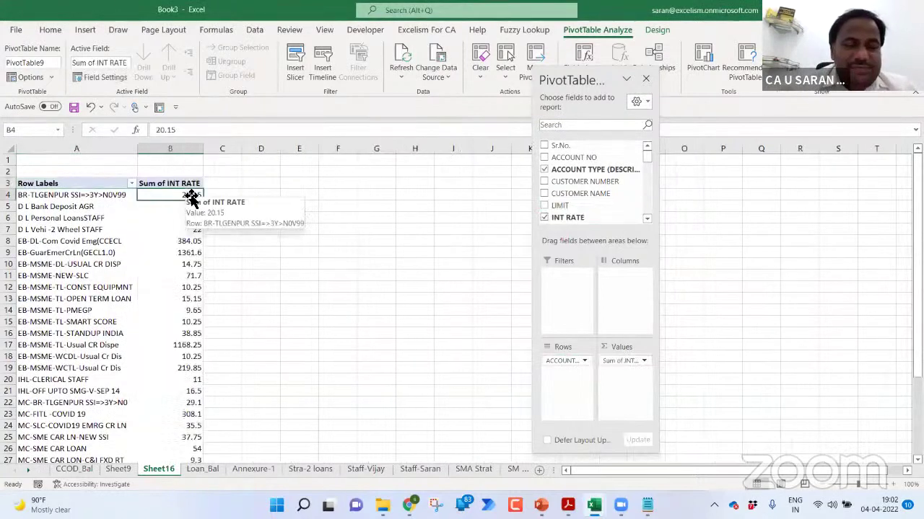
Add two interest-rate columns, an account count and the outstanding total to the pivot's values
left_click(160, 195)
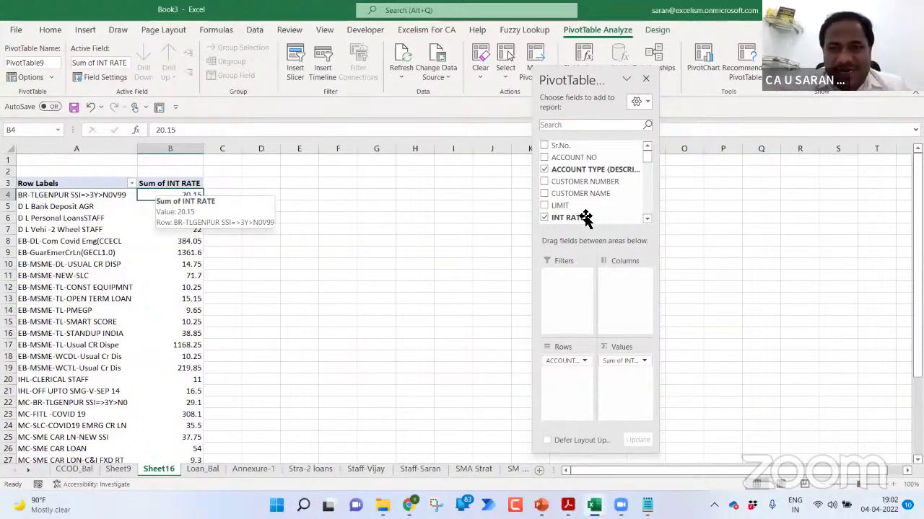
left_click_drag(634, 388, 627, 381)
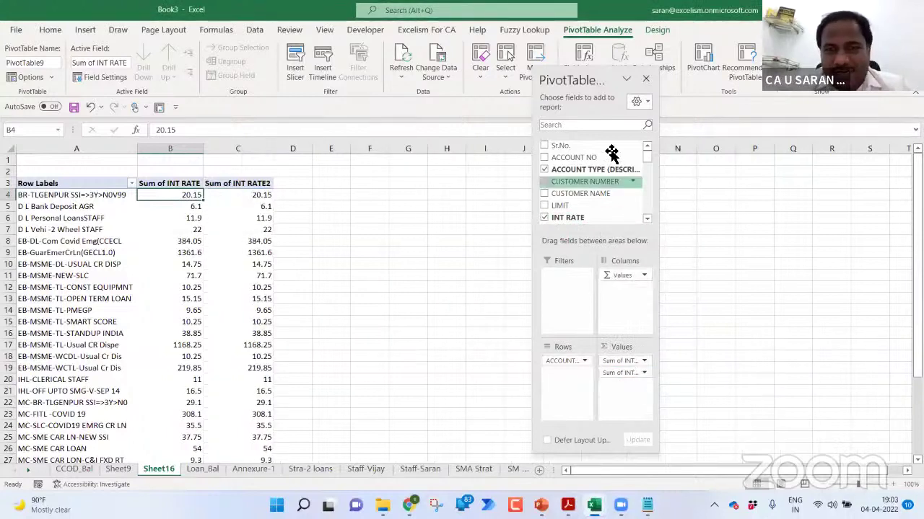
left_click_drag(611, 161, 630, 359)
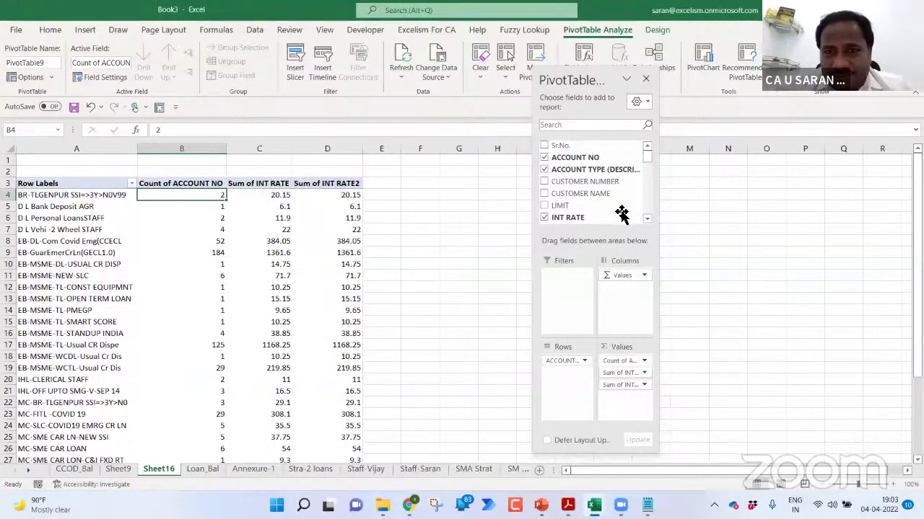
left_click_drag(617, 214, 633, 365)
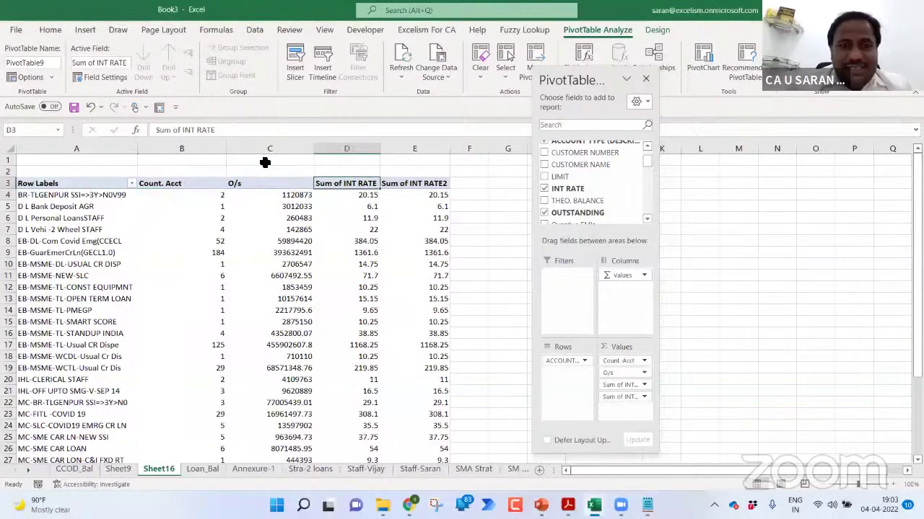
Summarize the two Int Rate columns by Min and Max, headed Min. Rate and Max. Rate
right_click(356, 196)
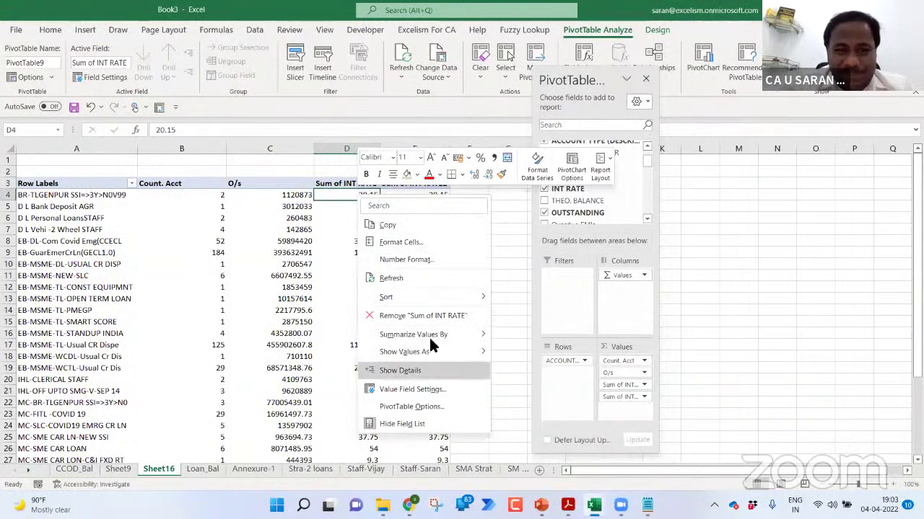
mouse_move(428, 335)
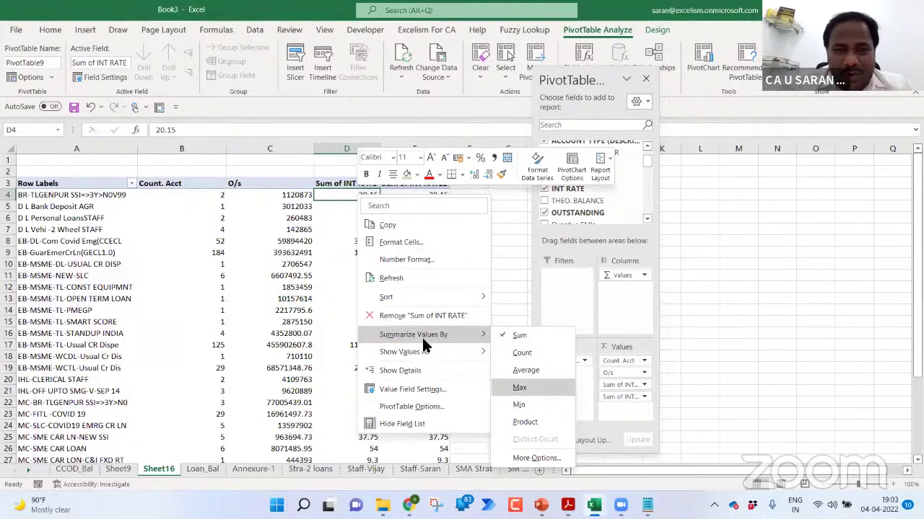
key("Return")
left_click(278, 186)
type("Min. Rate")
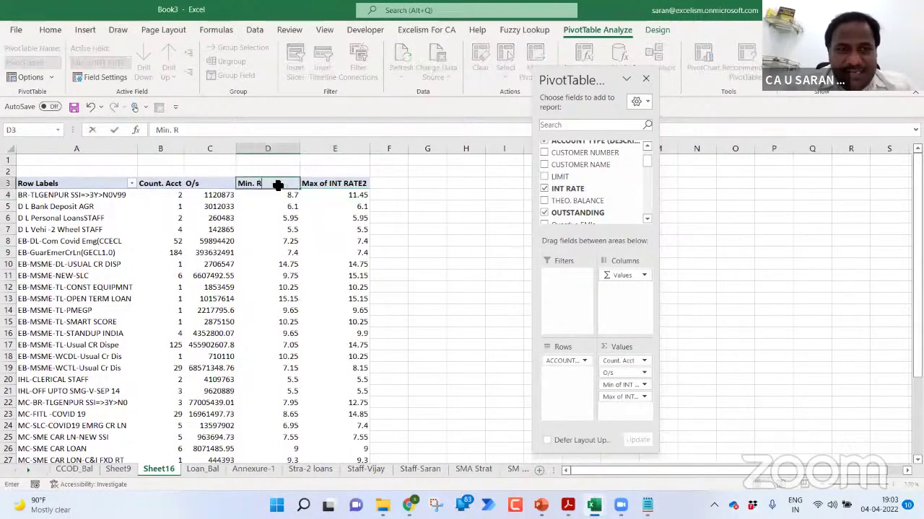
key("Tab")
type("Max. Rate")
left_click(278, 189)
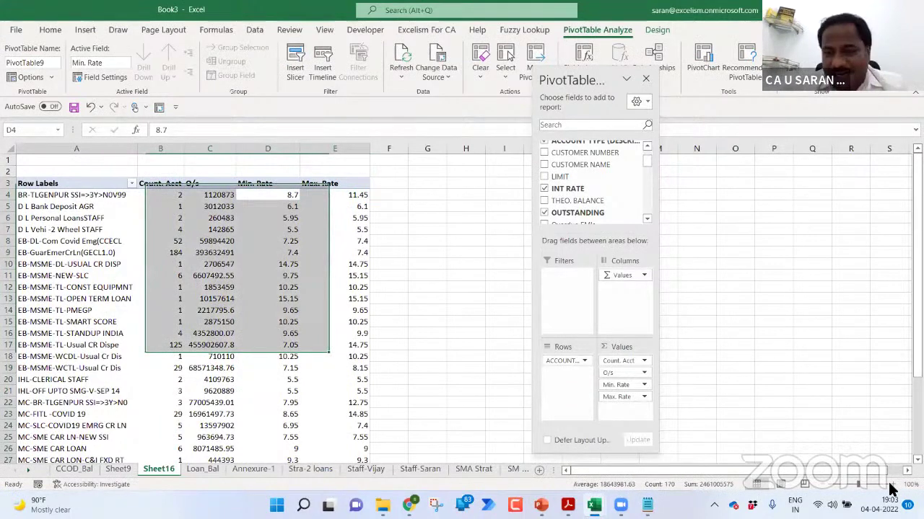
Autofit the pivot columns and select the O/s column
left_click(124, 182)
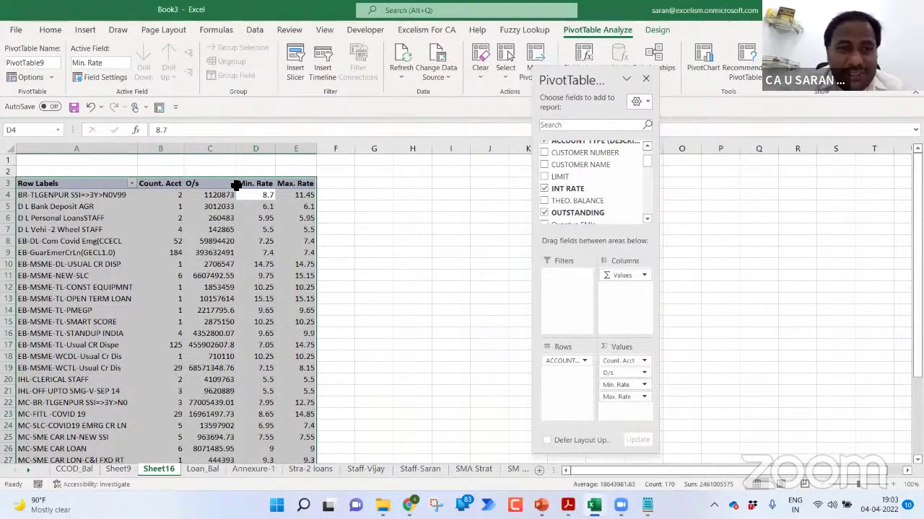
scroll(236, 186, "up", 4)
left_click(294, 182)
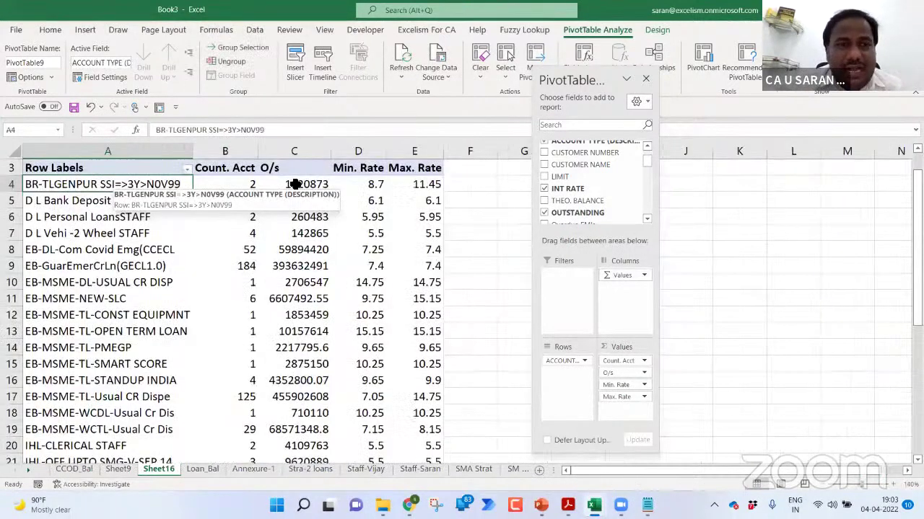
left_click(309, 157)
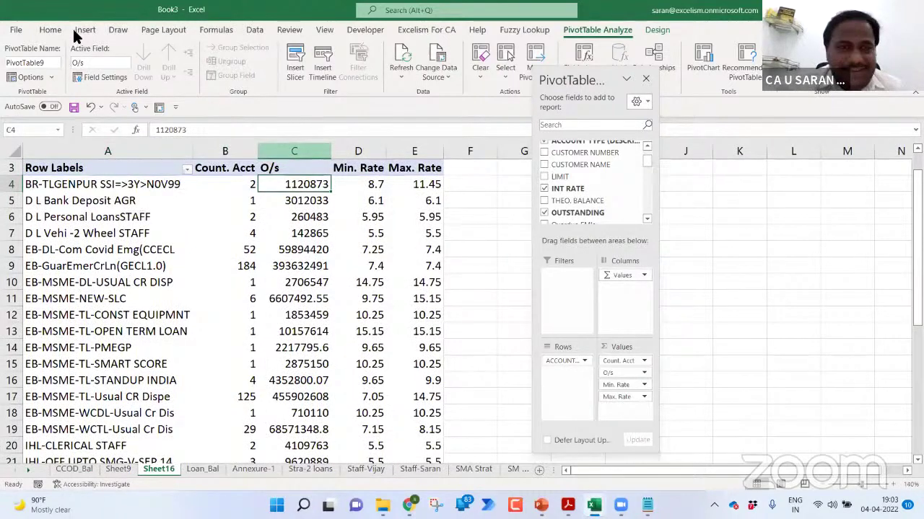
Apply Comma Style to the O/s amounts and decrease decimals to none
key("alt+h")
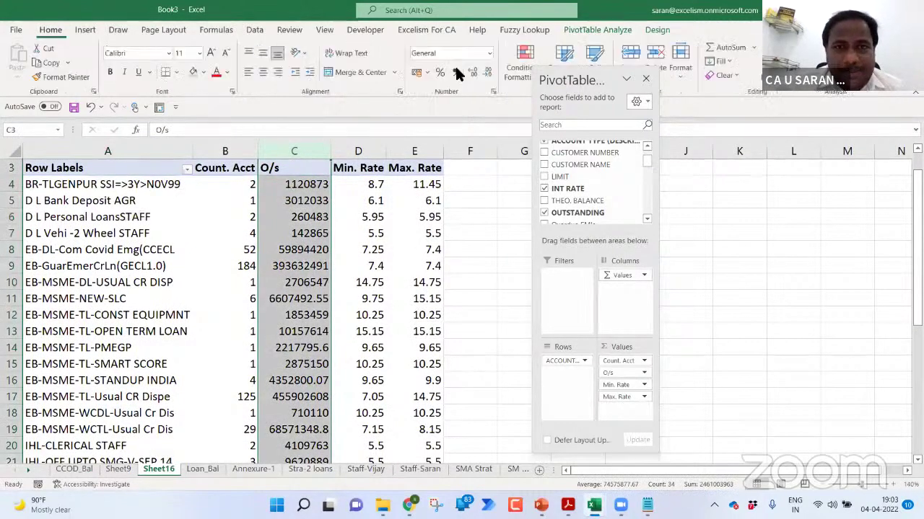
key("k")
double_click(488, 73)
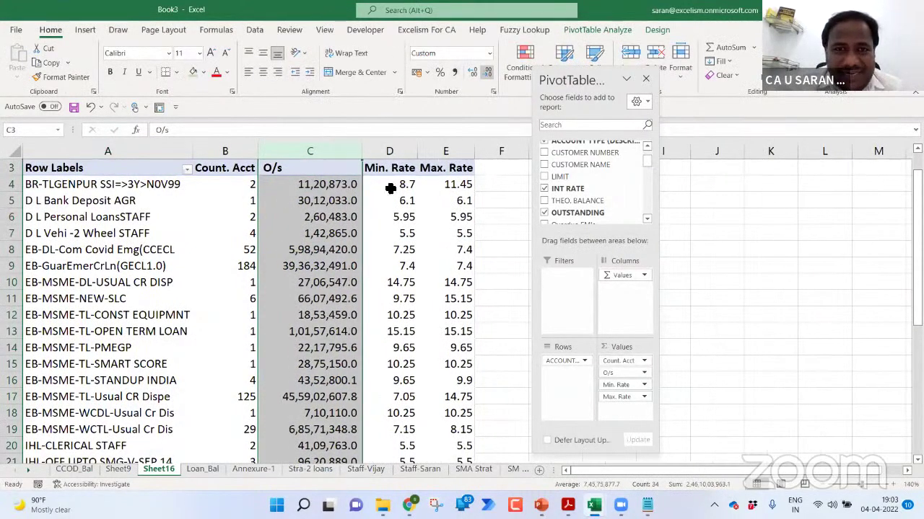
key("Right")
key("Right")
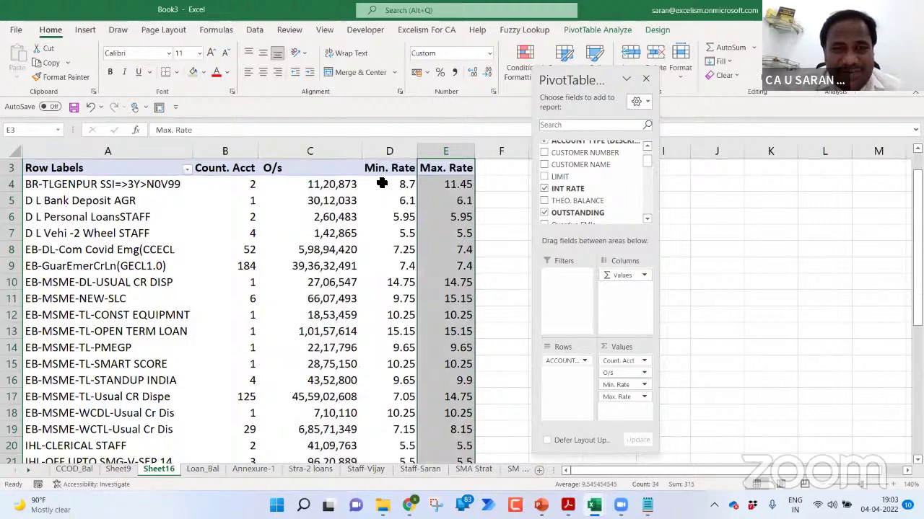
key("Left")
key("Down")
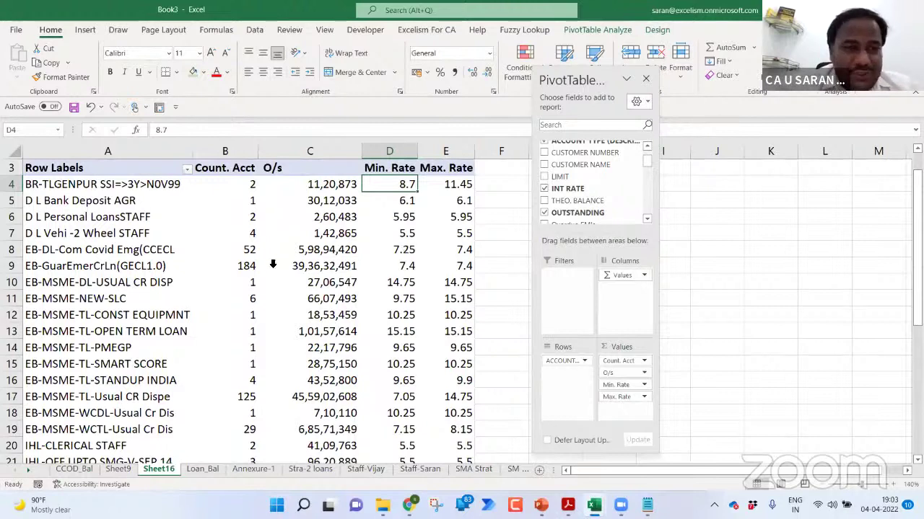
key("Right")
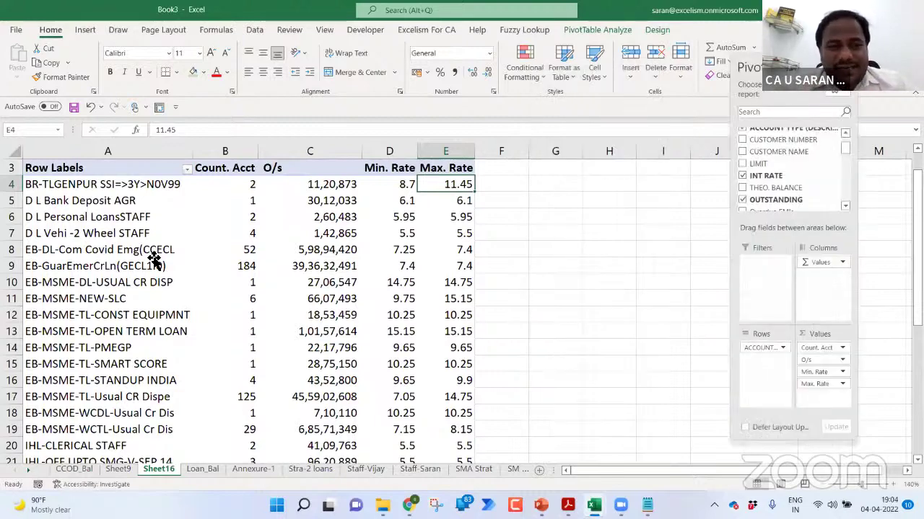
left_click(152, 256)
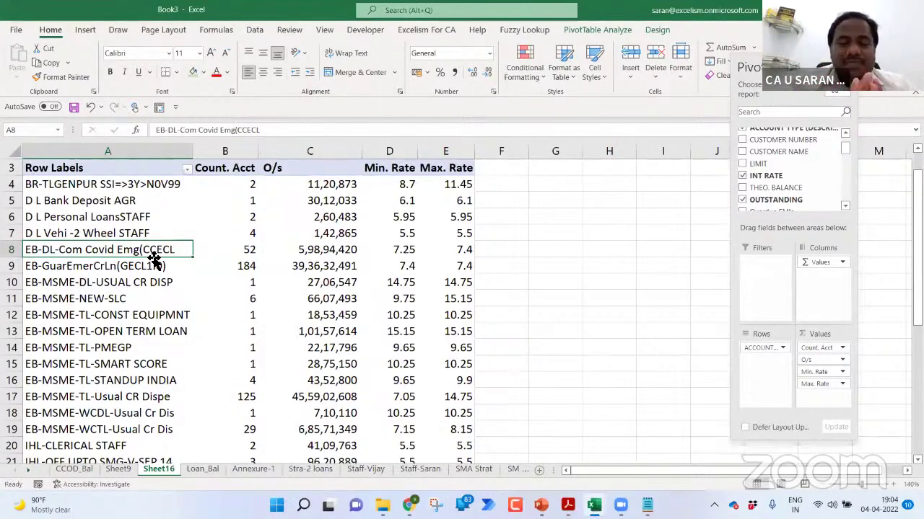
Add a Spread heading in F3 with =E4-D4 filled down the column
left_click(516, 168)
type("Sreap")
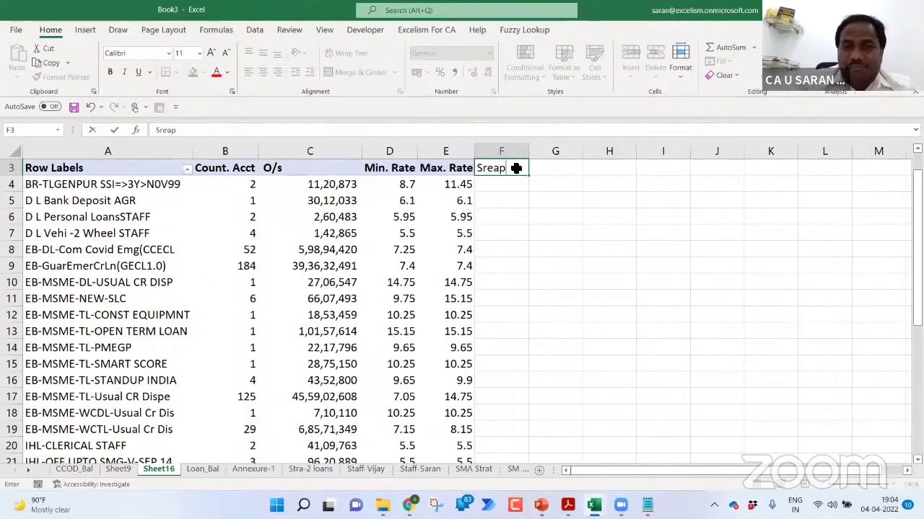
key("BackSpace")
key("BackSpace")
key("BackSpace")
key("BackSpace")
type("pread")
key("Return")
type("=")
key("Left")
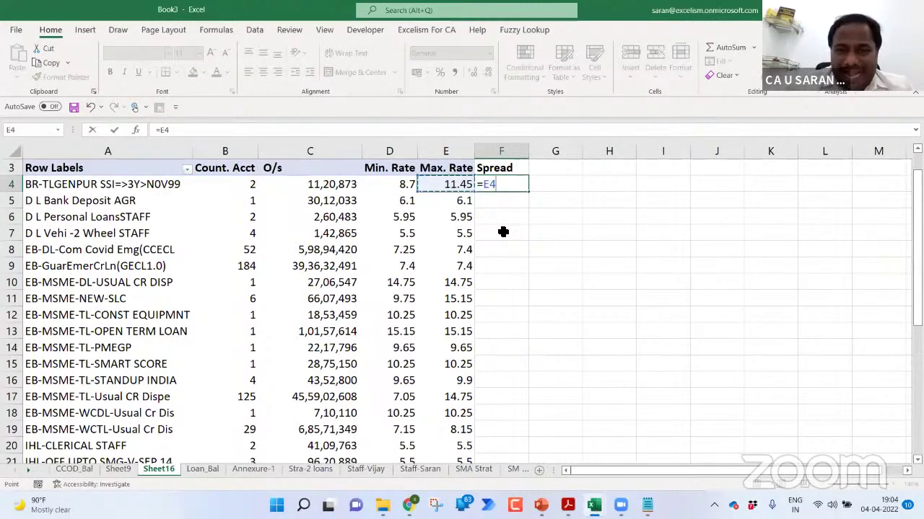
type("-")
key("Left")
key("Left")
key("ctrl+Return")
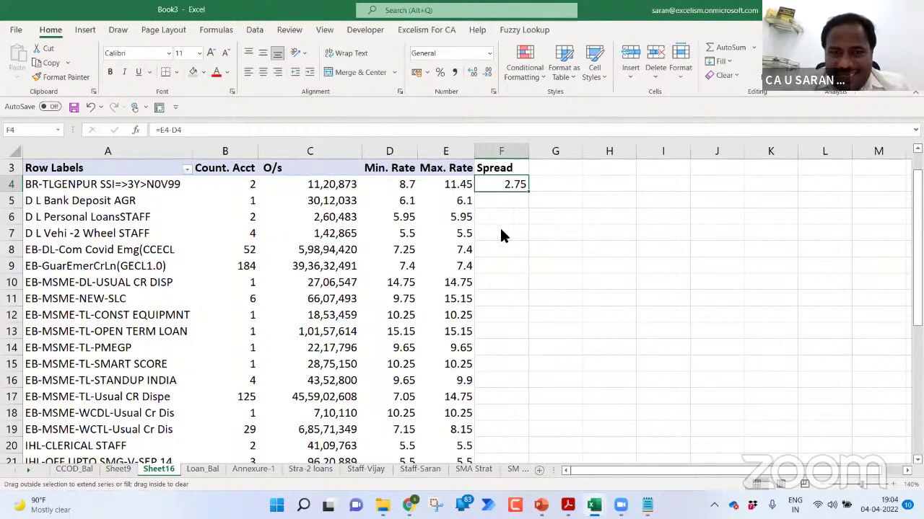
double_click(528, 192)
key("Up")
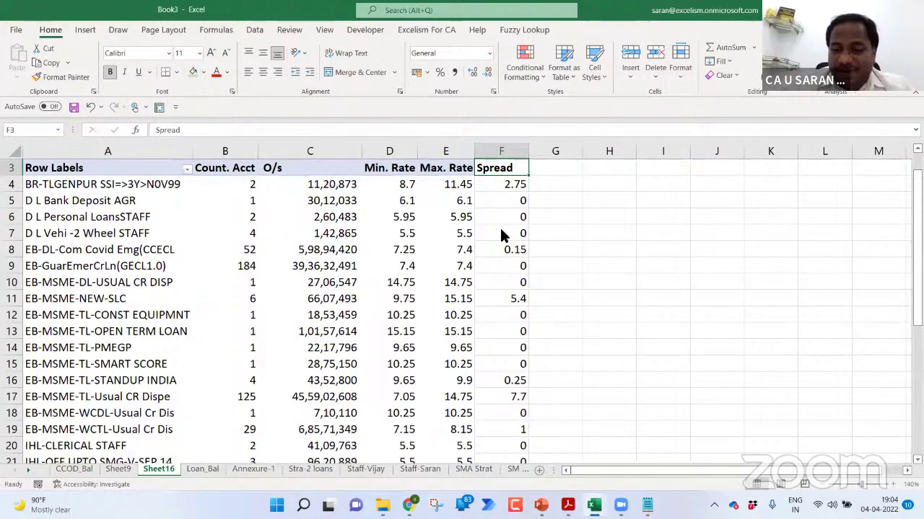
Turn on filtering and limit Spread to 2.75, 4.8, 5.4, 6.2 and 7.7
key("ctrl+shift+l")
key("alt+Down")
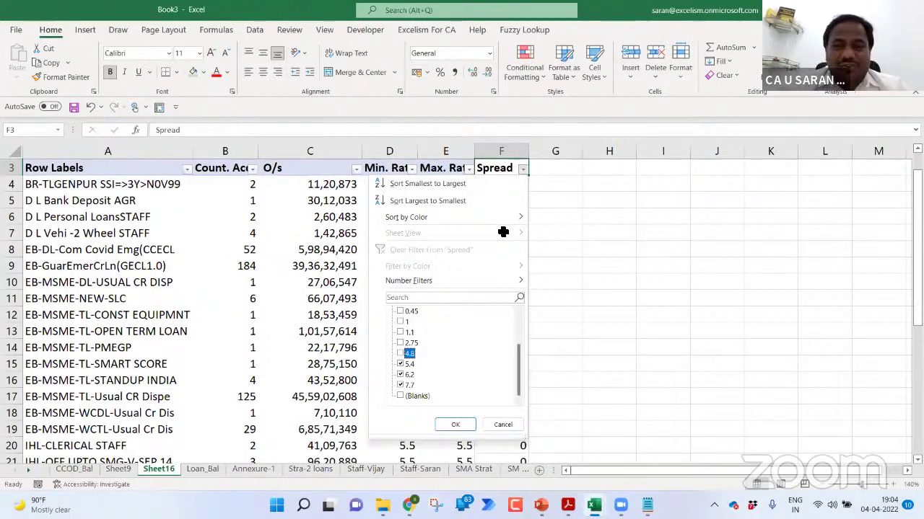
key("space")
key("Up")
key("space")
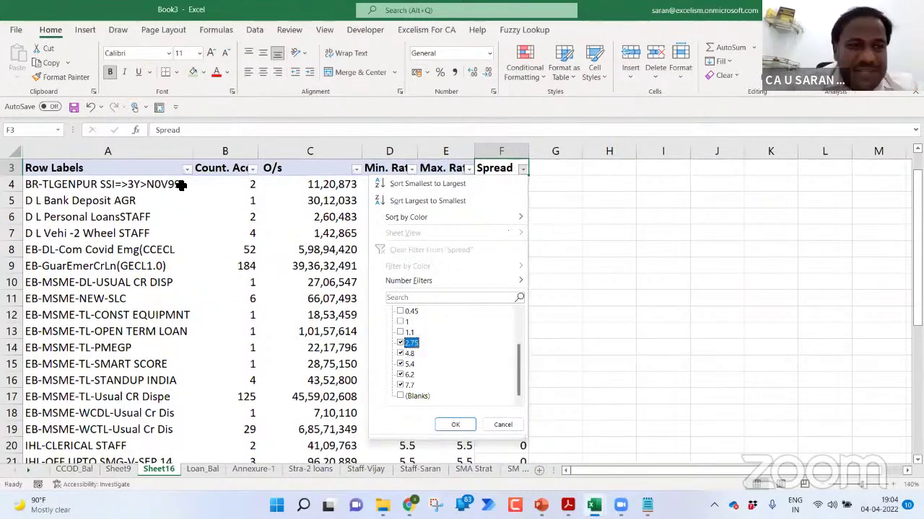
key("Return")
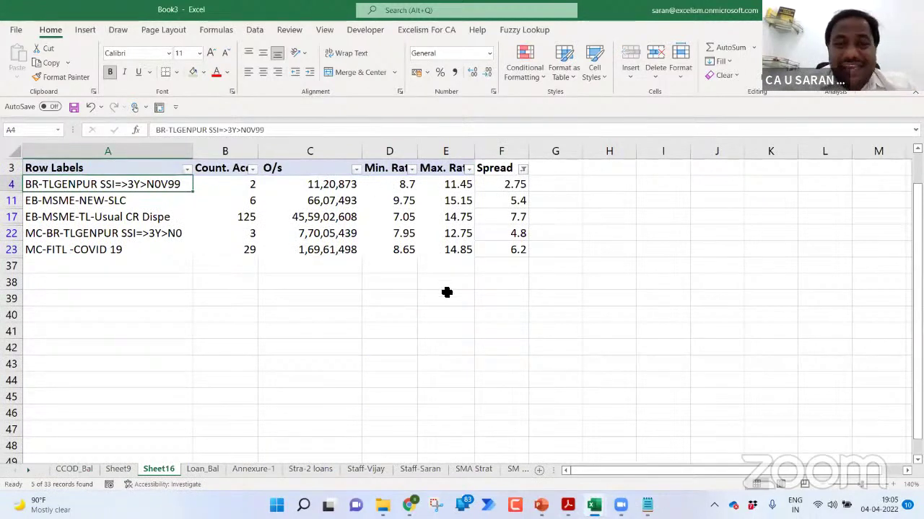
key("Right")
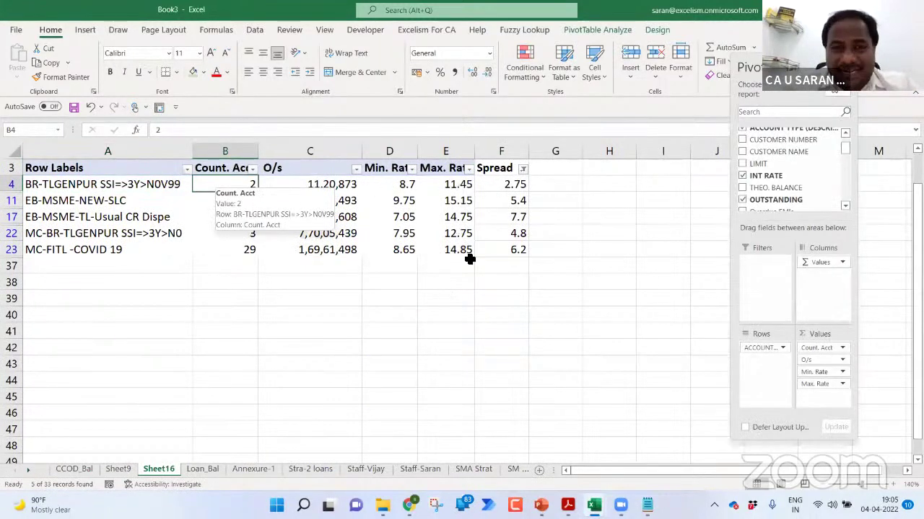
Put the Sample heading in G3, right of Spread
key("Right")
key("Right")
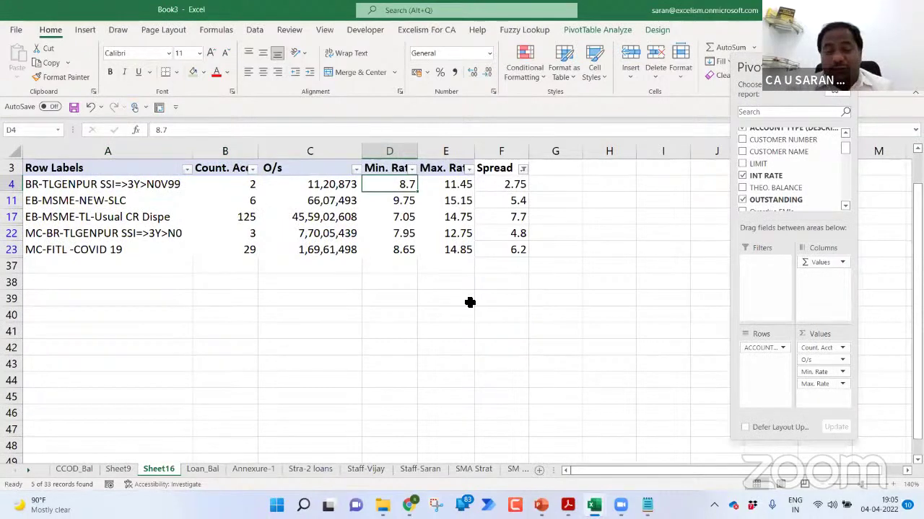
key("Right")
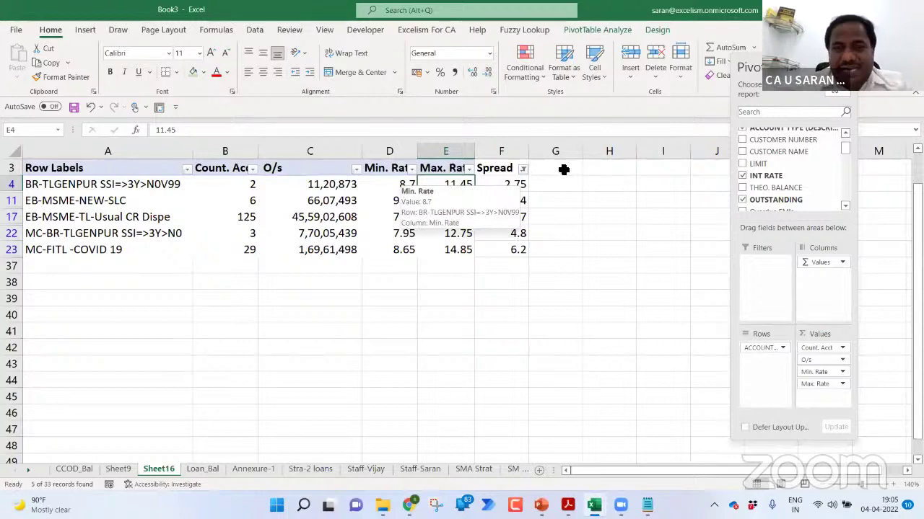
left_click(565, 171)
type("Sample")
key("Return")
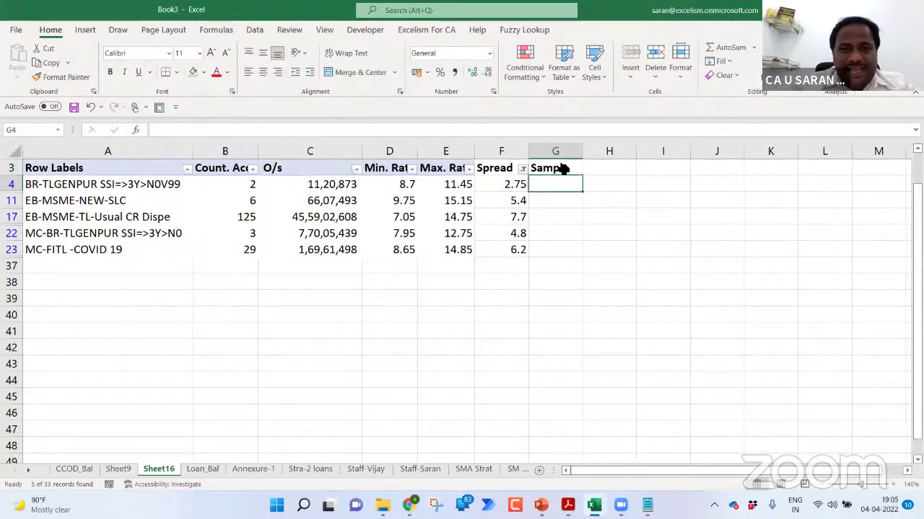
Enter sample counts 2, 3, 5, 2 and 4 down the Sample column
type("2")
key("Return")
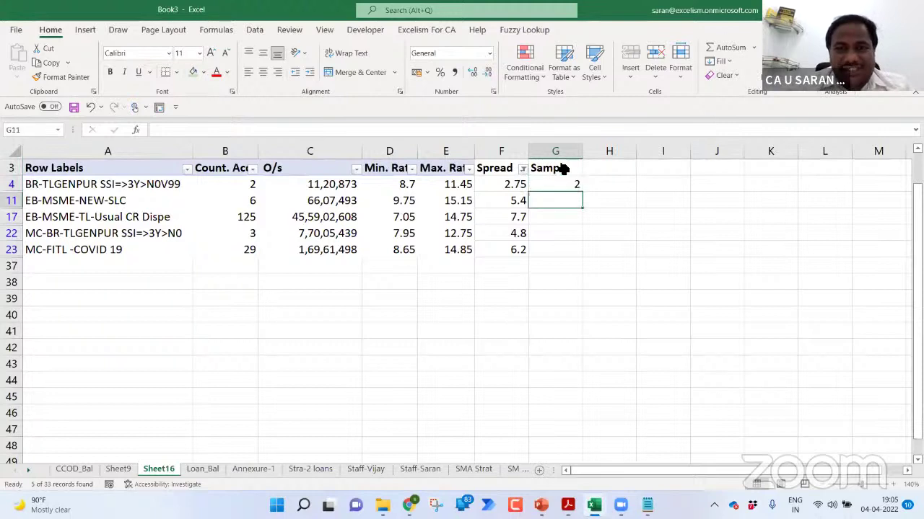
key("Up")
key("Down")
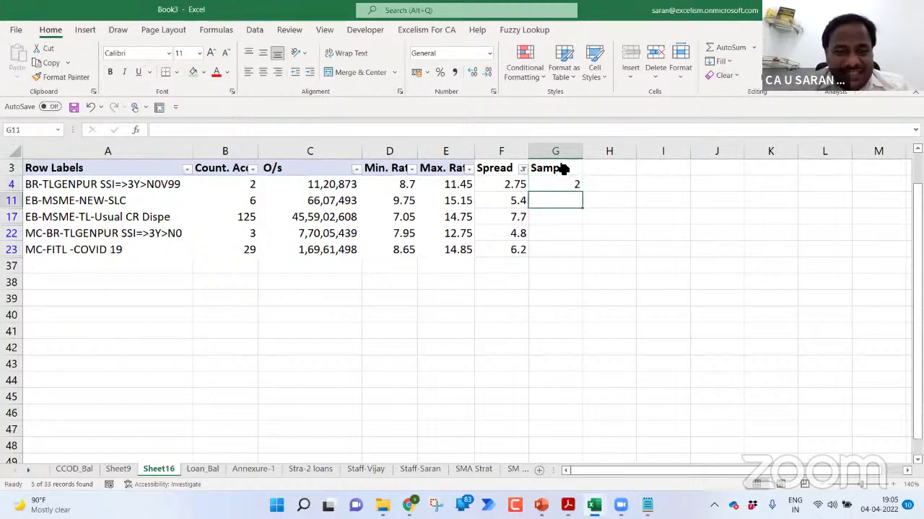
type("3")
key("Return")
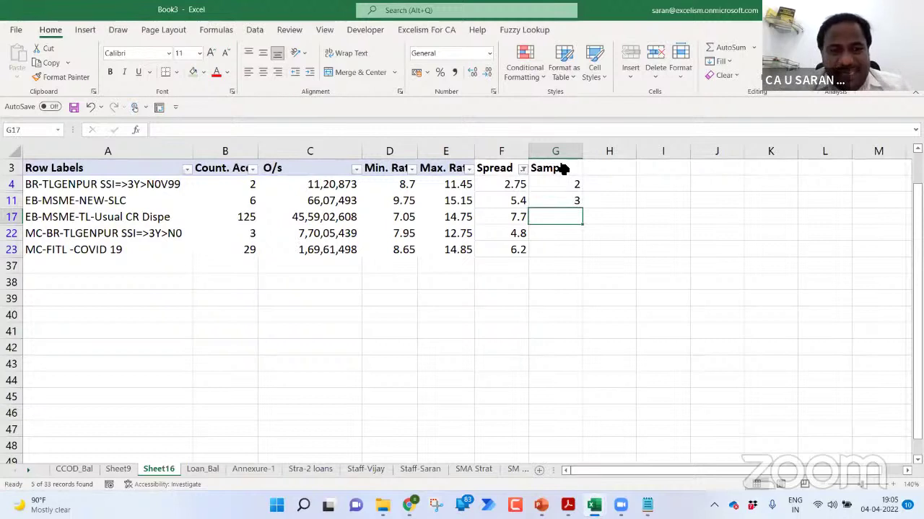
type("5")
key("Return")
type("2")
key("Return")
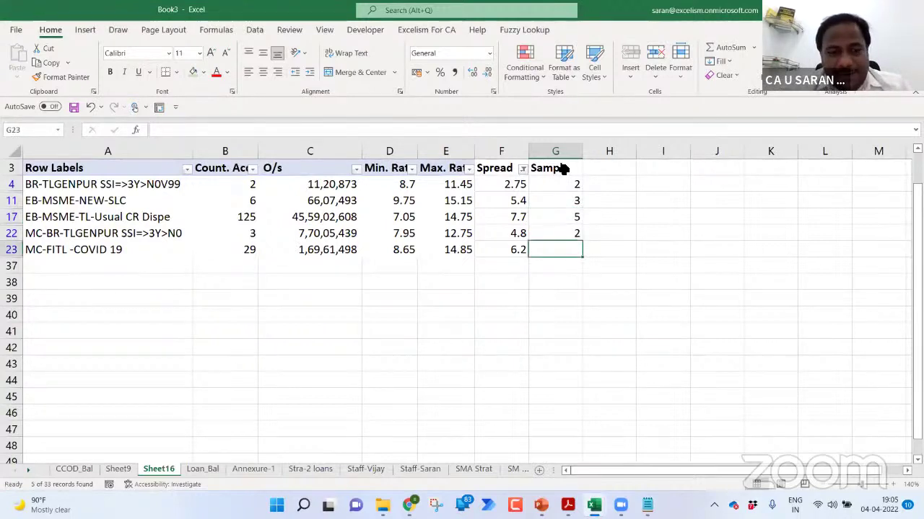
type("4")
key("Return")
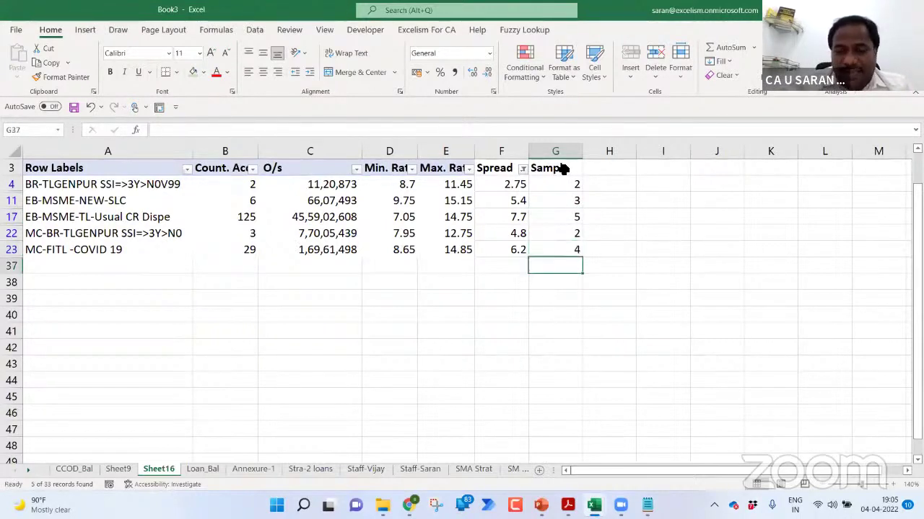
Total the sample counts with =SUM(G4:G23) to a bold 16
type("=SUM(")
key("Up")
key("ctrl+shift+Up")
key("shift+Down")
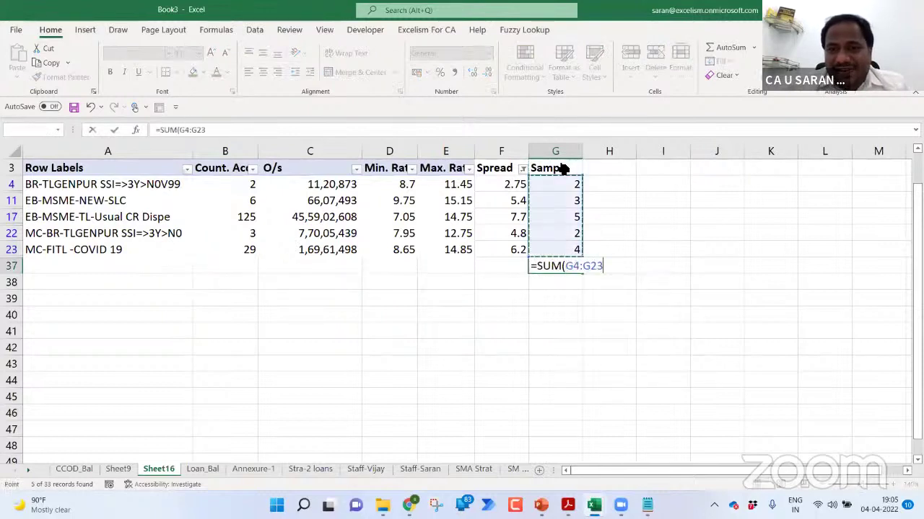
key("Return")
key("Up")
key("Up")
key("Down")
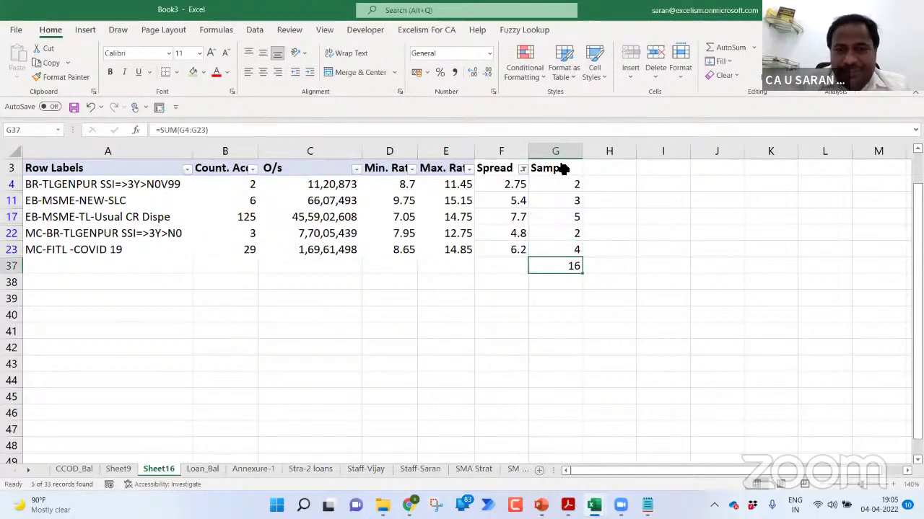
key("ctrl+b")
Enter a staff member's name for each loan type, copying row 22's name to row 23
key("ctrl+Up")
key("ctrl+Up")
key("Down")
key("Right")
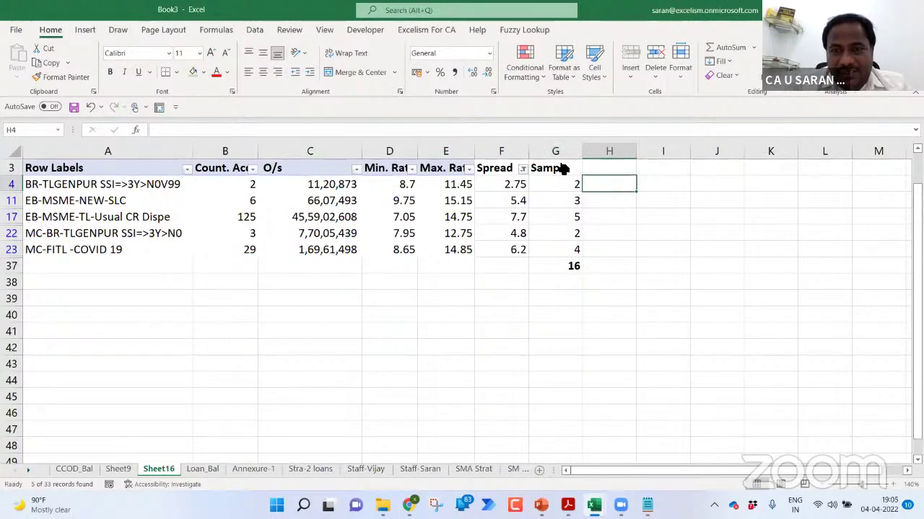
type("Vijay")
key("Return")
type("Ravi")
key("Return")
type("Saran")
key("Return")
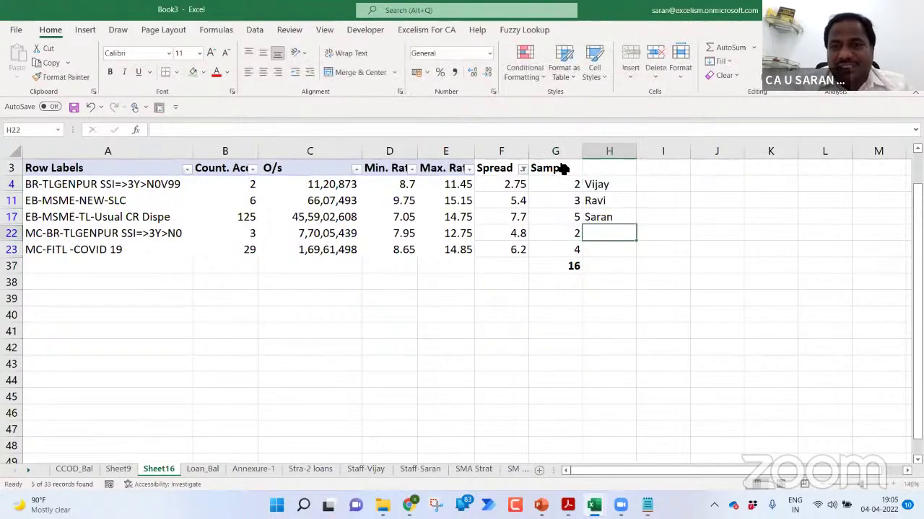
type("Srinivas")
key("Return")
key("Up")
key("ctrl+c")
key("Down")
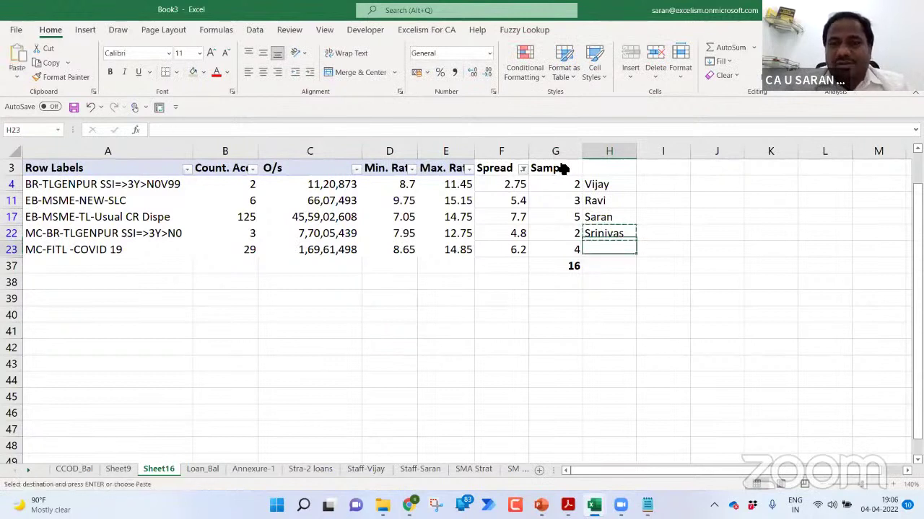
key("Return")
Add a bold Staff heading in H3 above the names
key("ctrl+Up")
key("Up")
type("S")
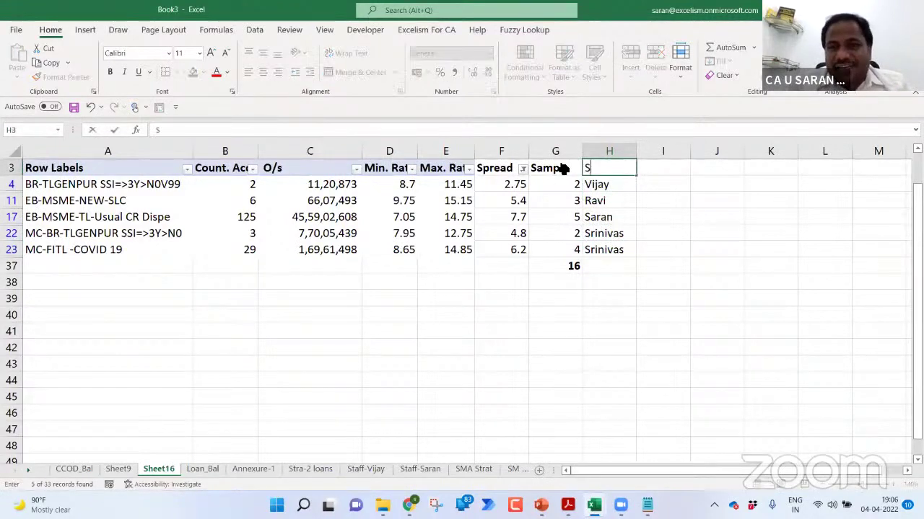
type("taff")
key("Return")
key("Up")
key("ctrl+b")
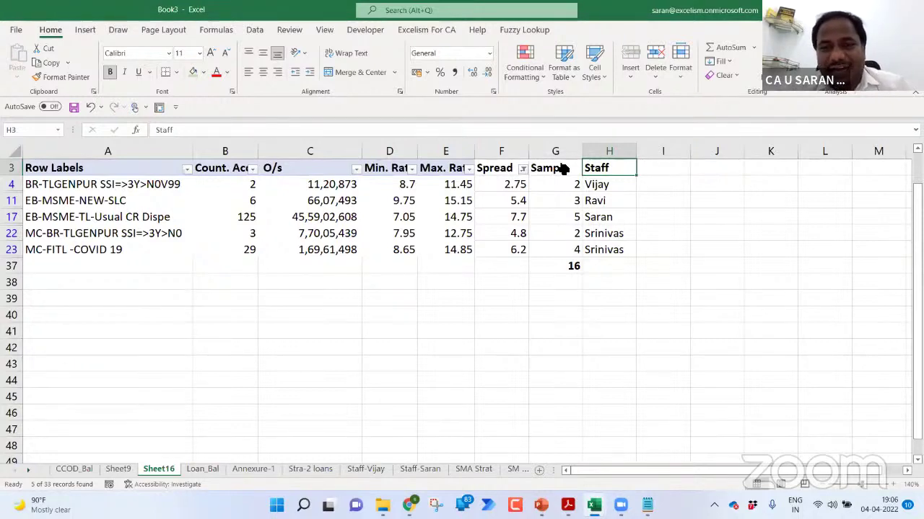
left_click(567, 184)
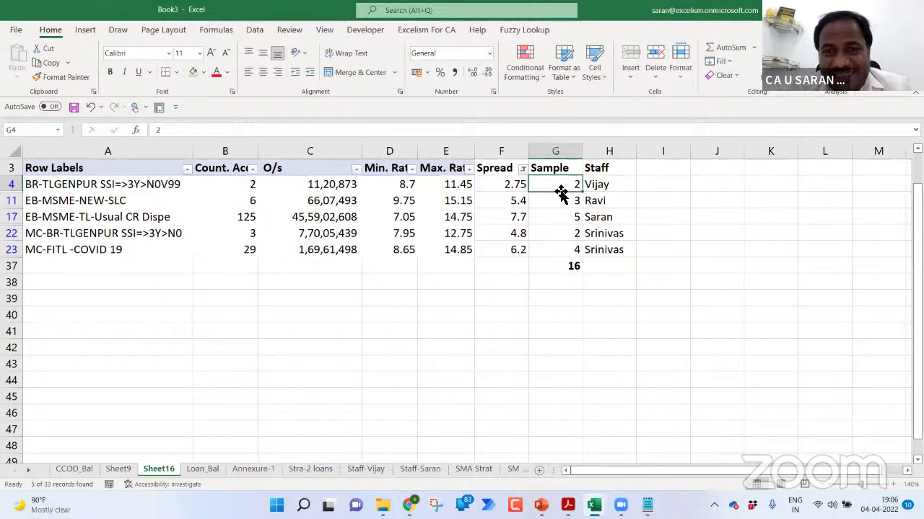
key("Up")
key("Right")
key("Right")
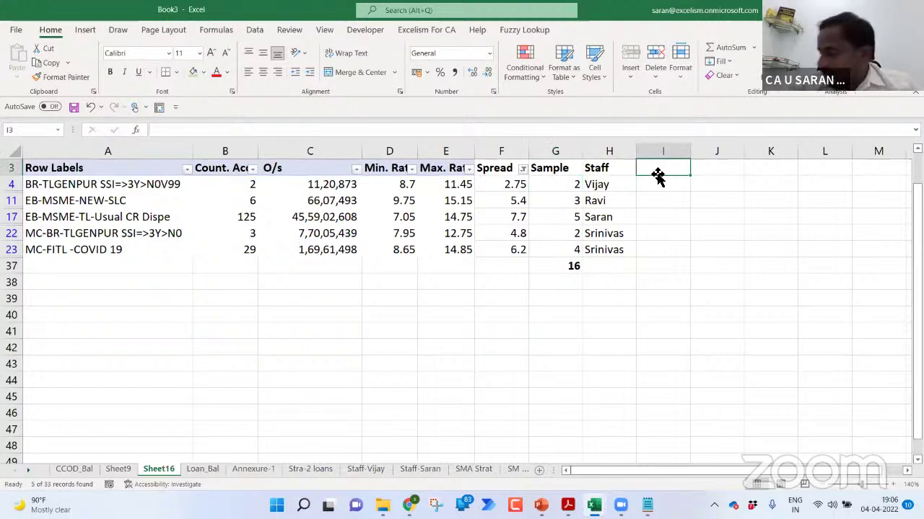
Type the Proof heading in I3 and show the Insert tab's Text group options
type("P")
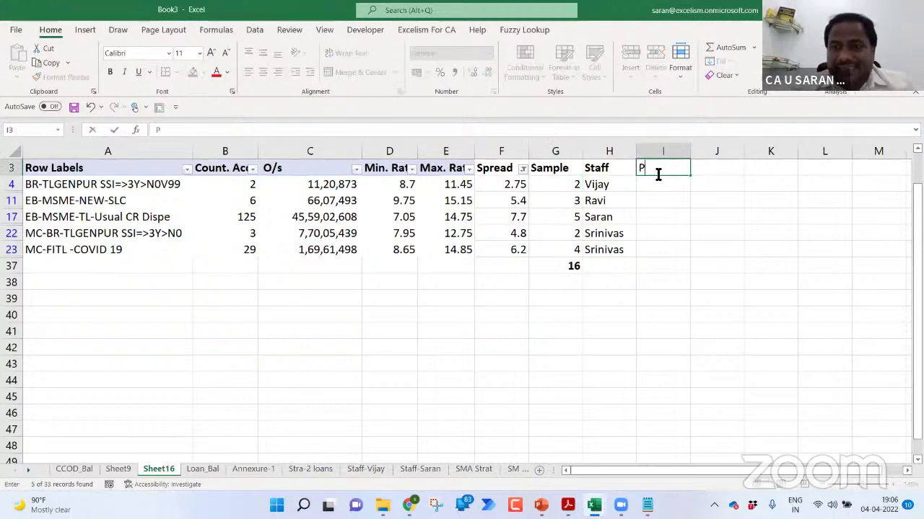
type("roof")
key("Return")
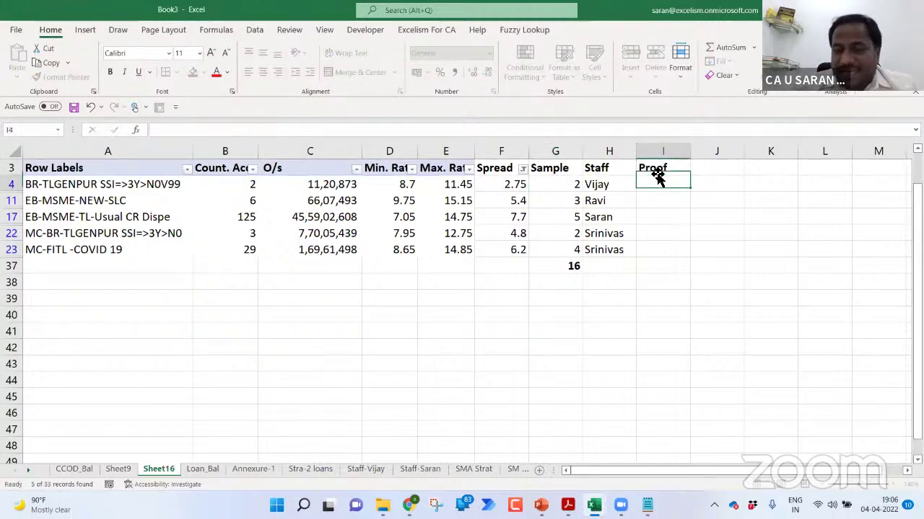
left_click(93, 28)
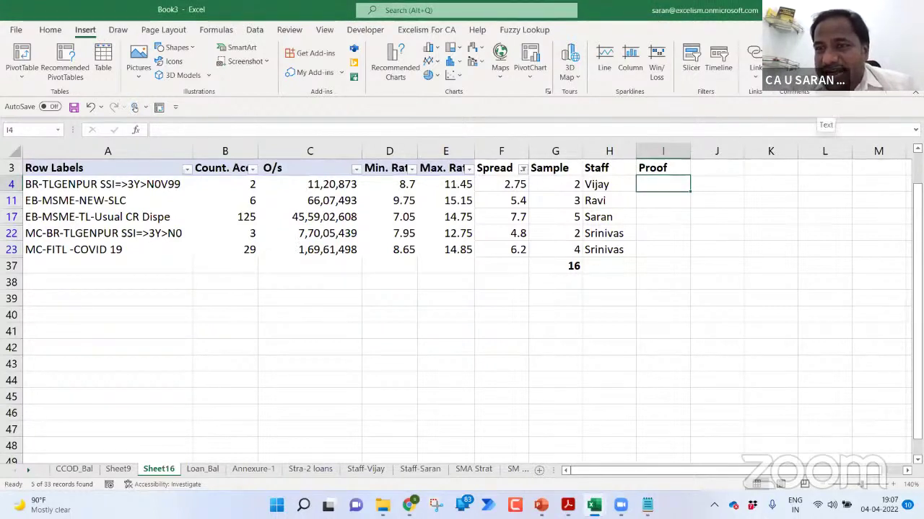
left_click(822, 68)
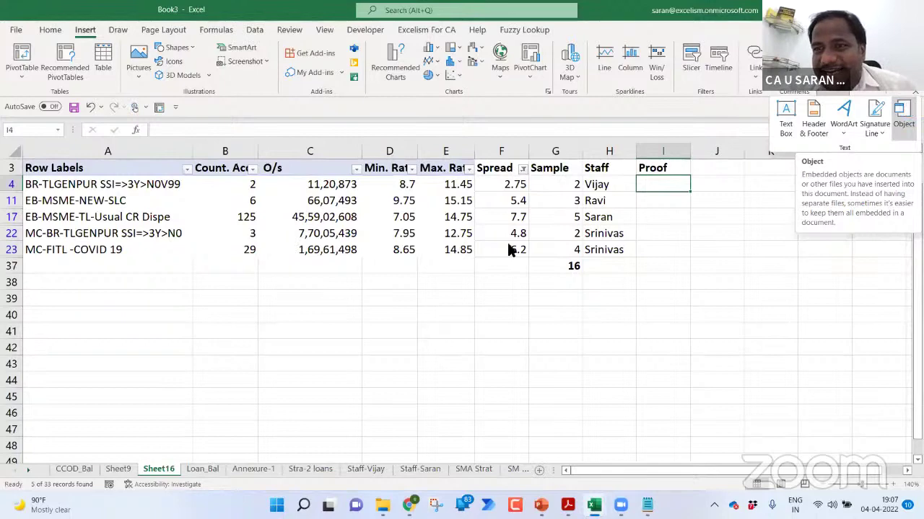
Embed Map Icon.png from file in the Proof cell, deleting the extra large copy
key("Return")
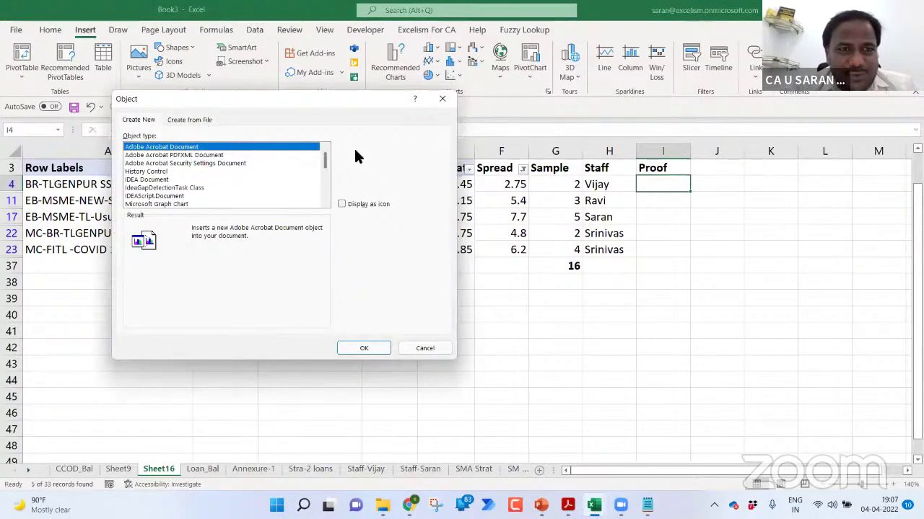
key("ctrl+Tab")
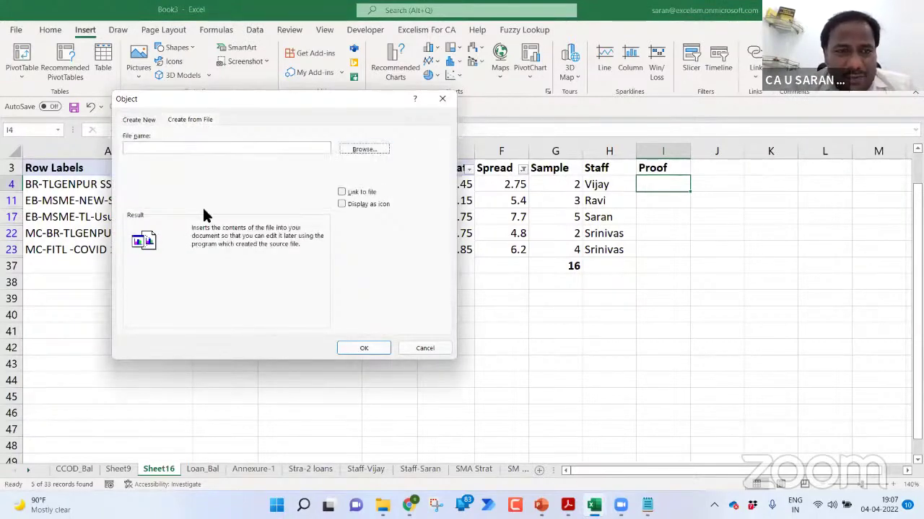
key("Return")
scroll(202, 210, "down", 3)
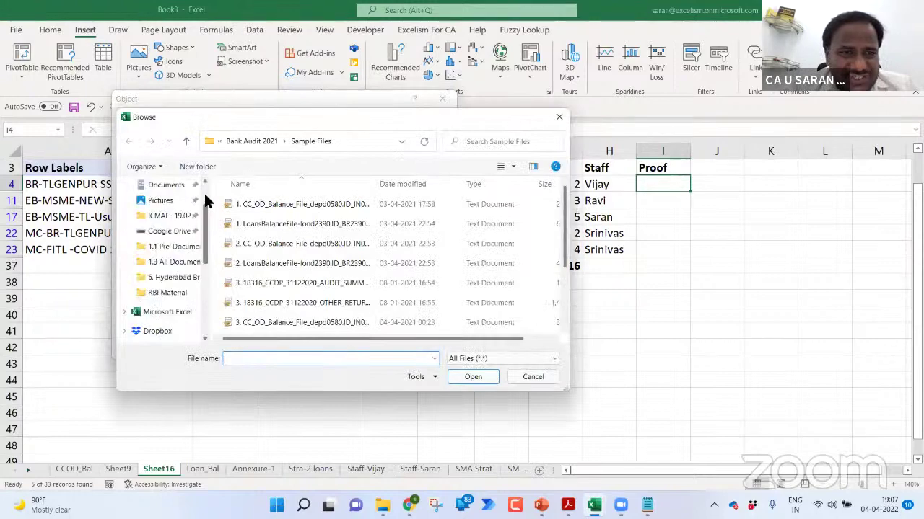
scroll(173, 209, "up", 1)
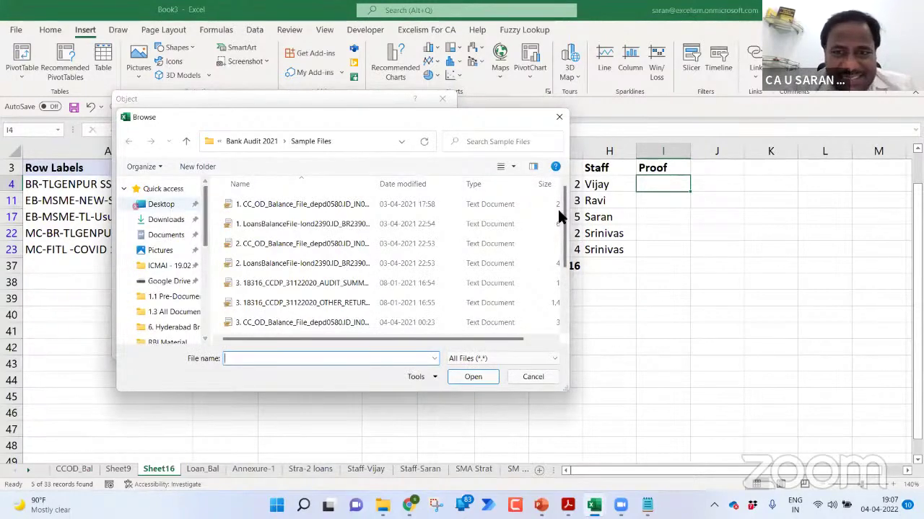
scroll(560, 250, "down", 2)
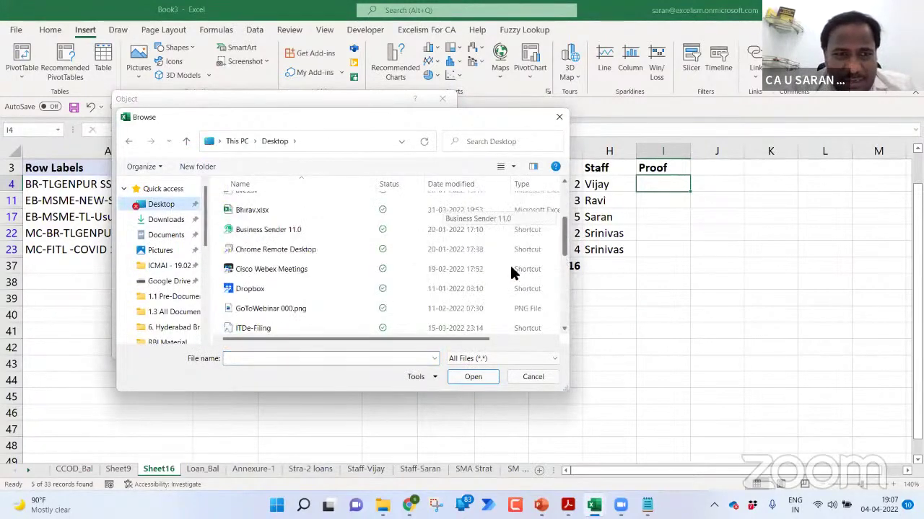
scroll(349, 267, "down", 1)
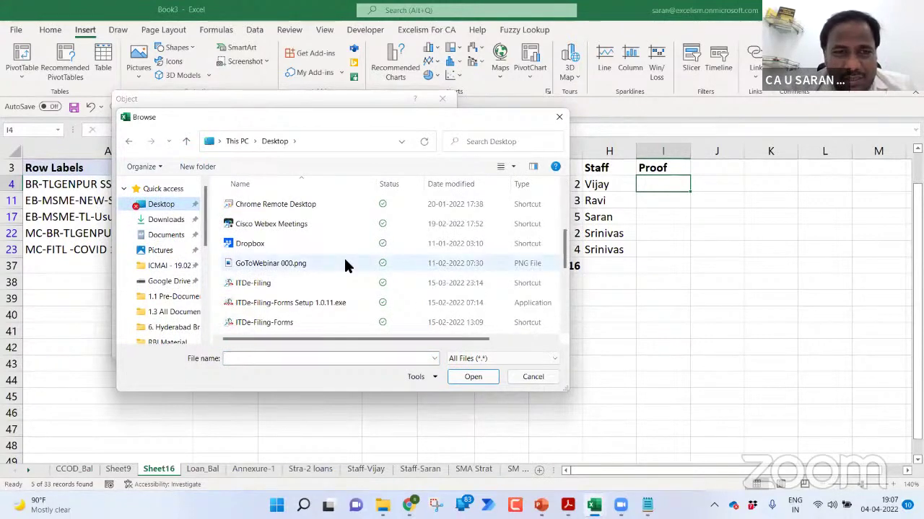
double_click(345, 264)
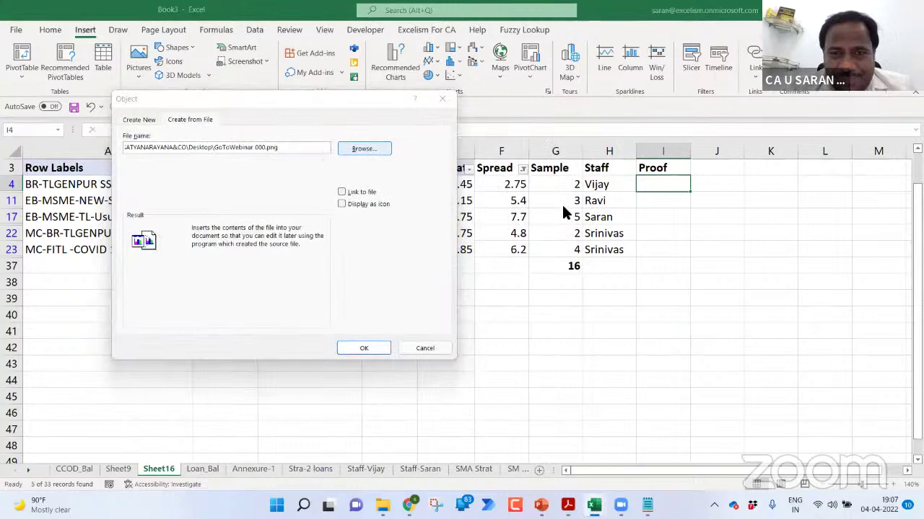
key("Return")
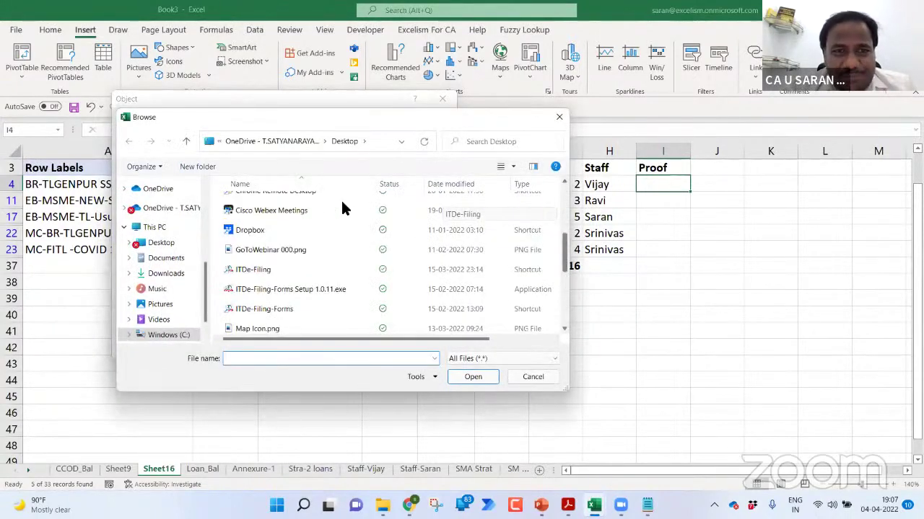
scroll(367, 332, "down", 2)
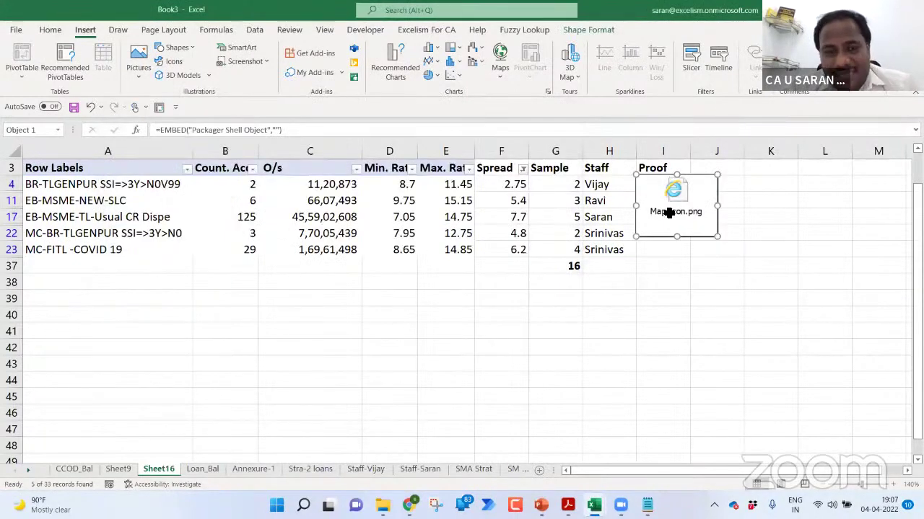
key("Delete")
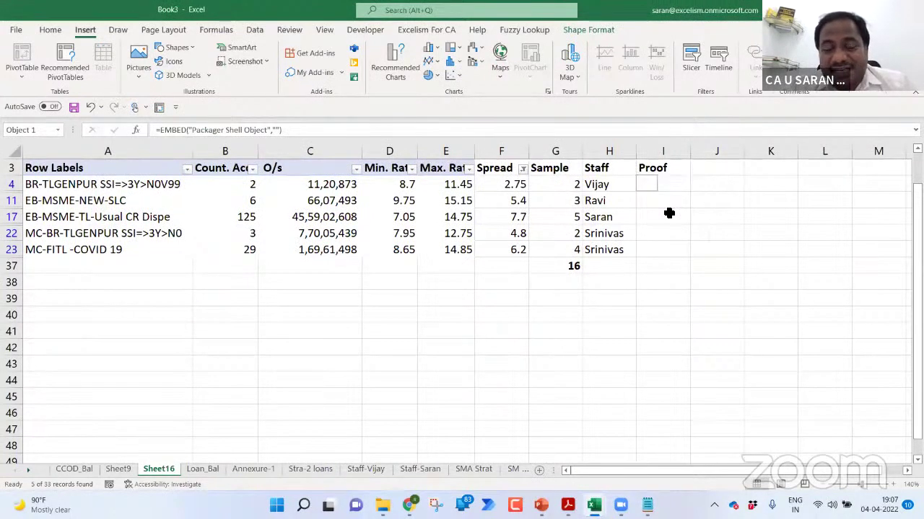
Open the embedded map icon to confirm the image, then close the viewer
left_click(669, 213)
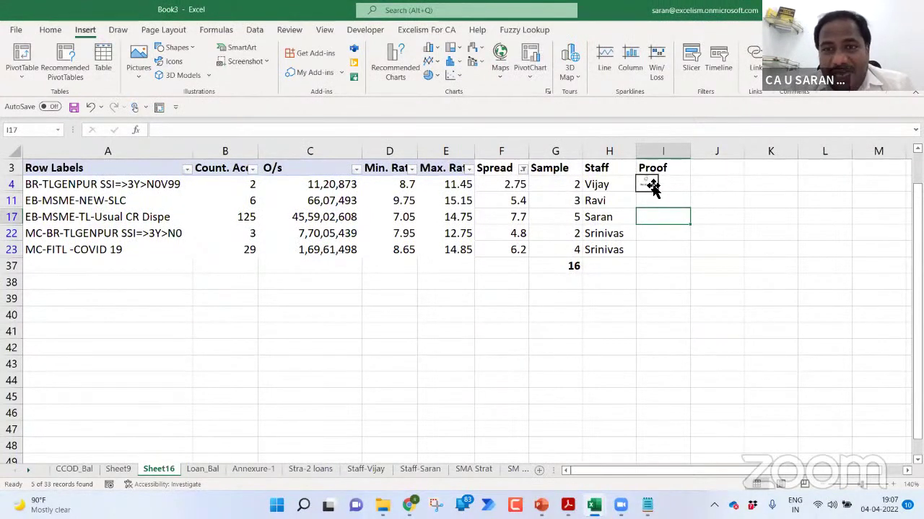
double_click(652, 186)
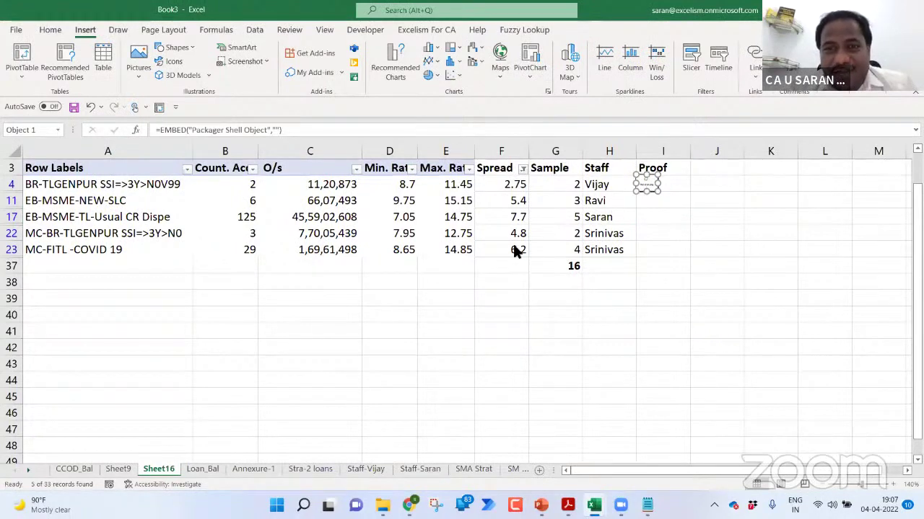
left_click(511, 246)
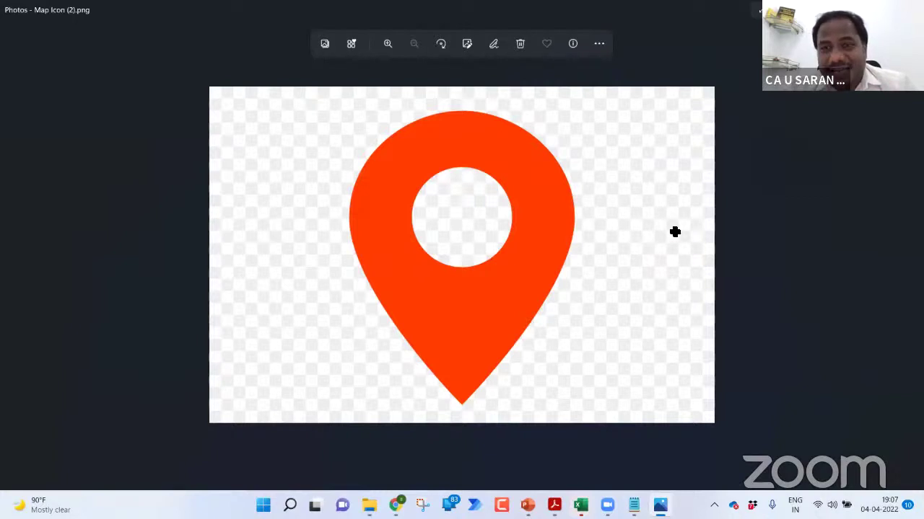
key("alt+F4")
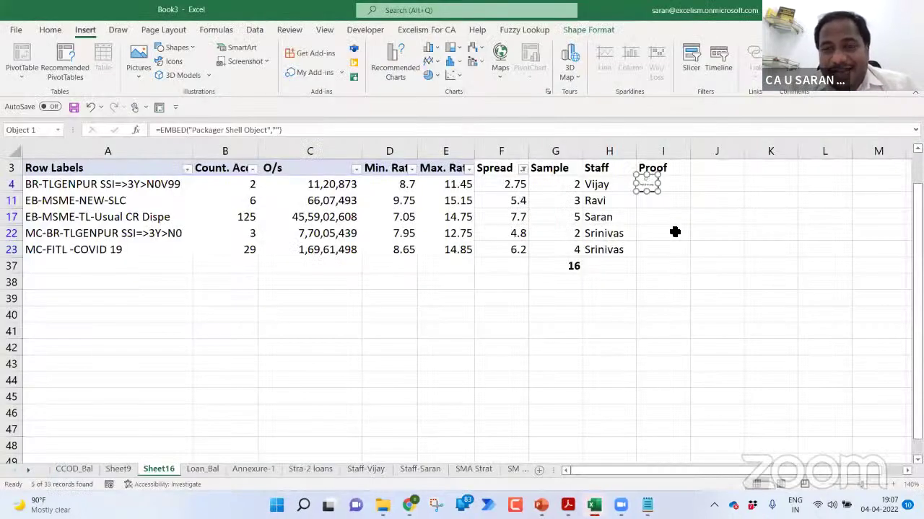
Embed vba-icon-17.jpg from file, displayed as an icon, at cell I11
left_click(675, 232)
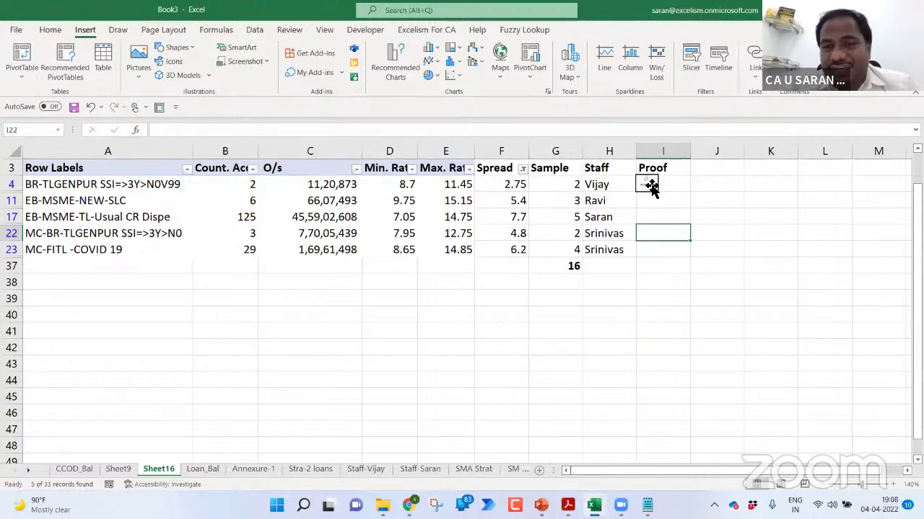
left_click(673, 198)
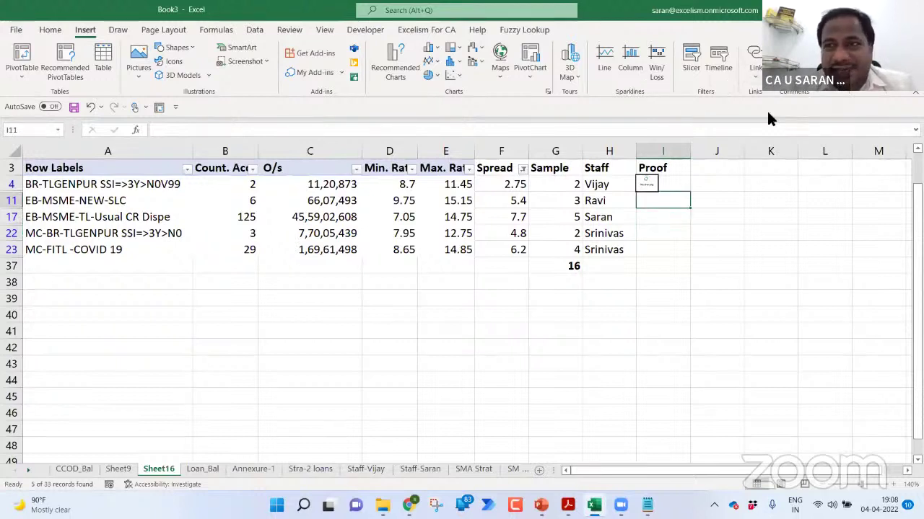
left_click(894, 69)
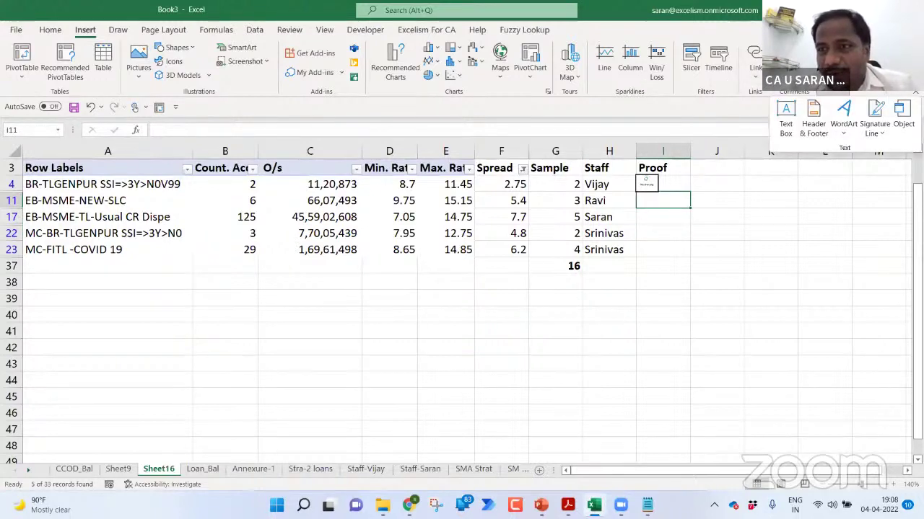
left_click(903, 127)
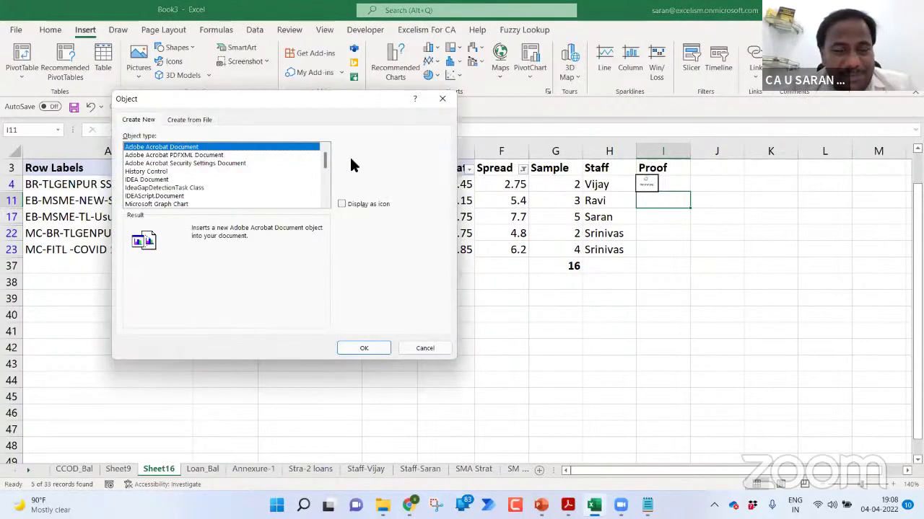
left_click(371, 148)
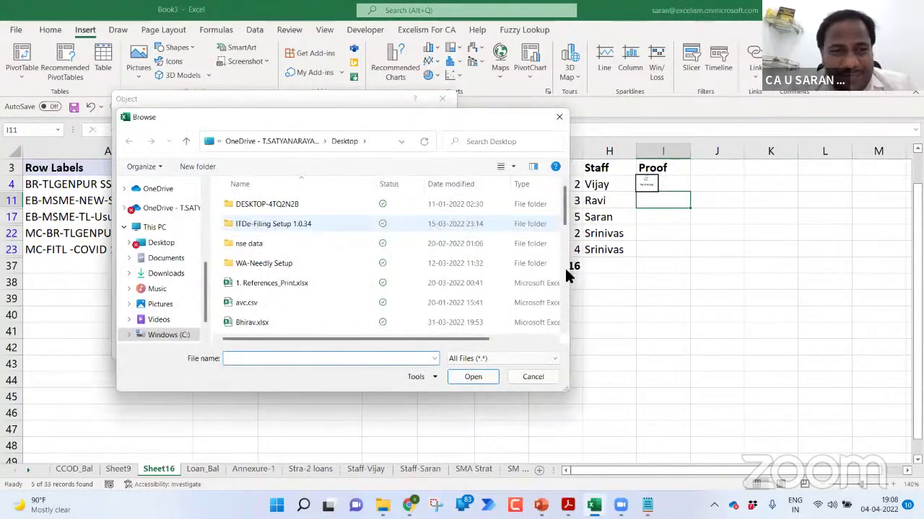
left_click_drag(565, 209, 568, 258)
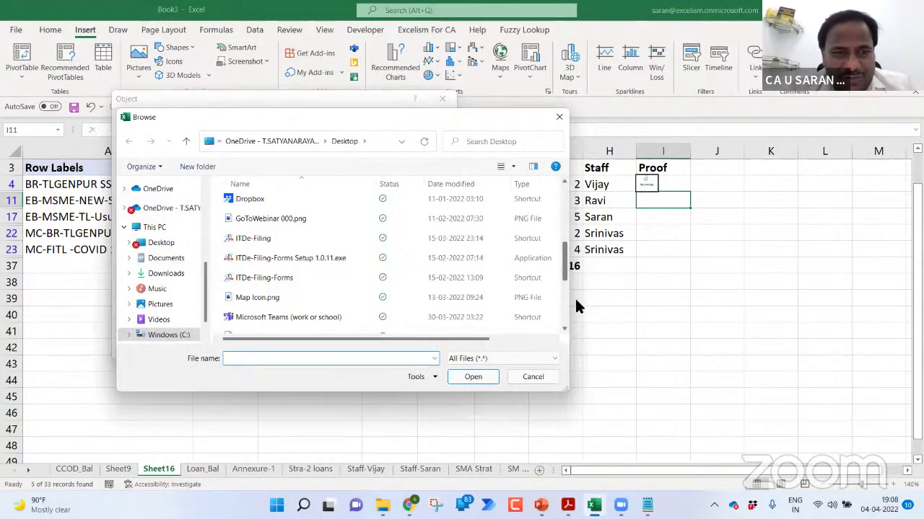
scroll(378, 275, "down", 5)
double_click(361, 245)
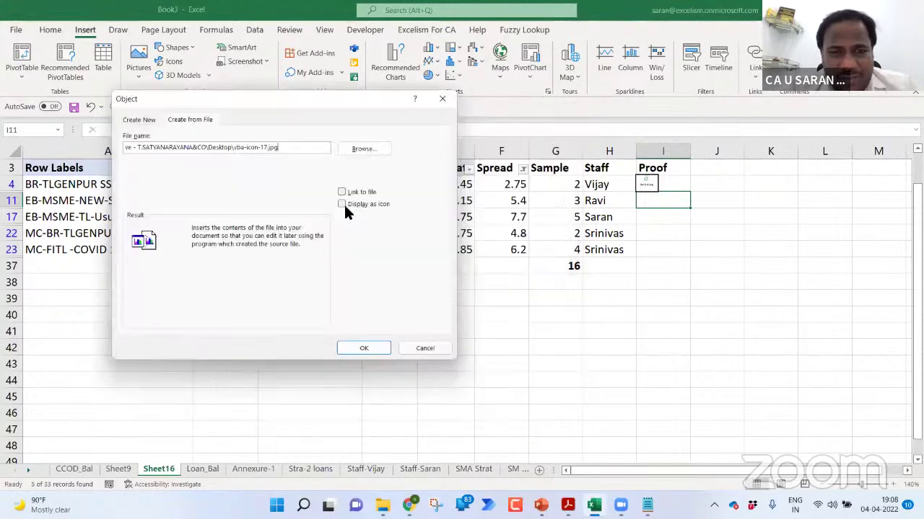
left_click(342, 204)
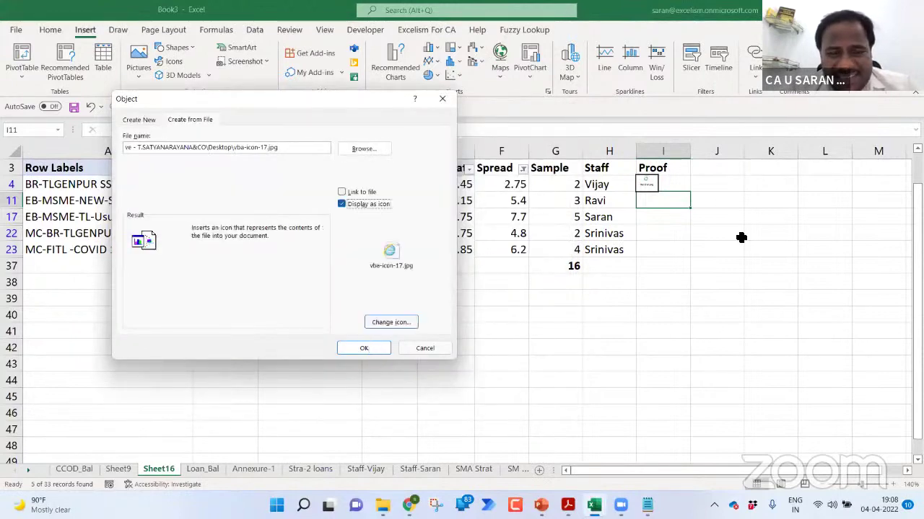
key("Return")
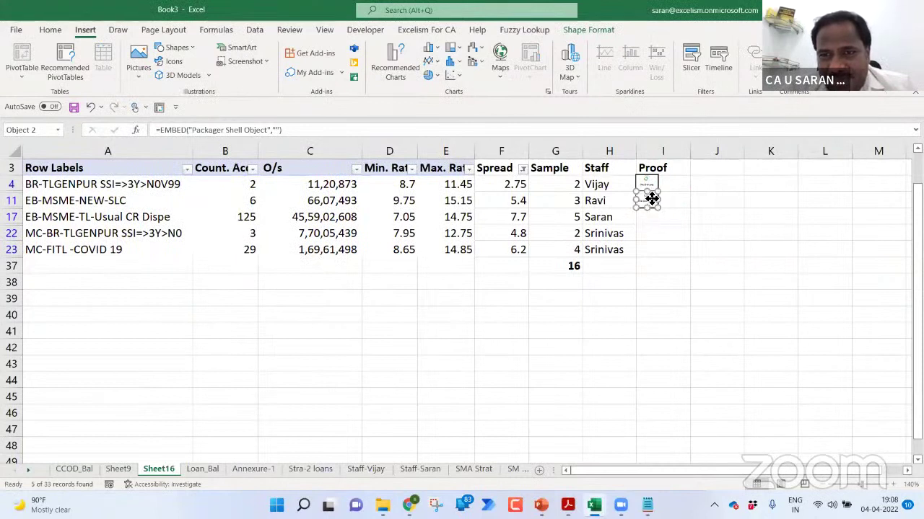
Drag the vba-icon-17.jpg icon beside the map icon in row 4
left_click_drag(652, 199, 675, 184)
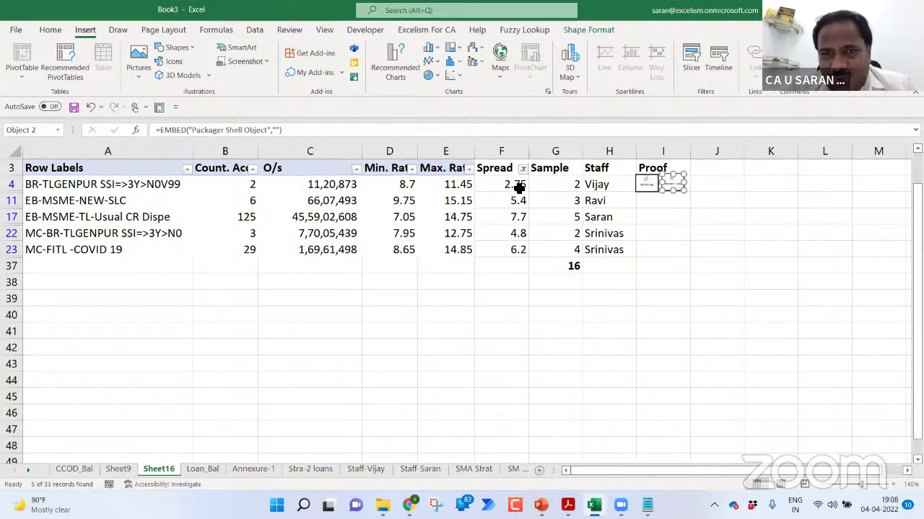
left_click(556, 186)
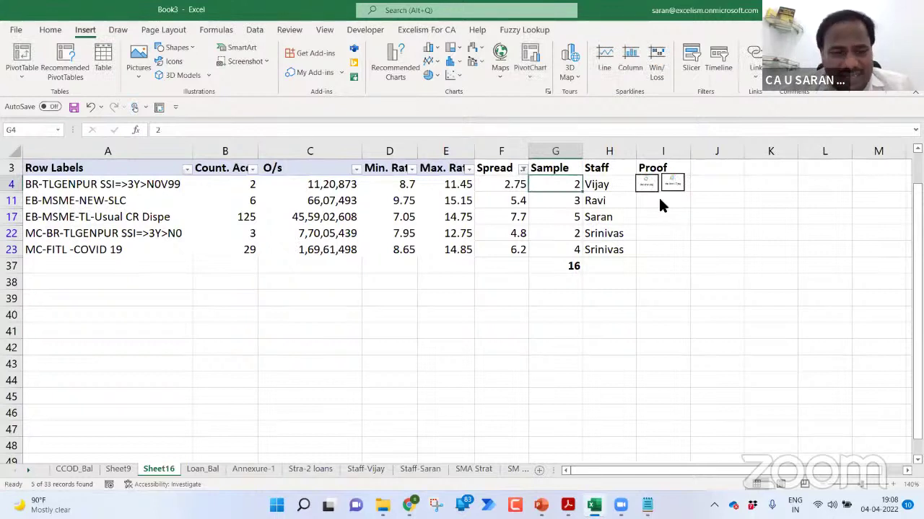
left_click(660, 202)
key("ctrl+s")
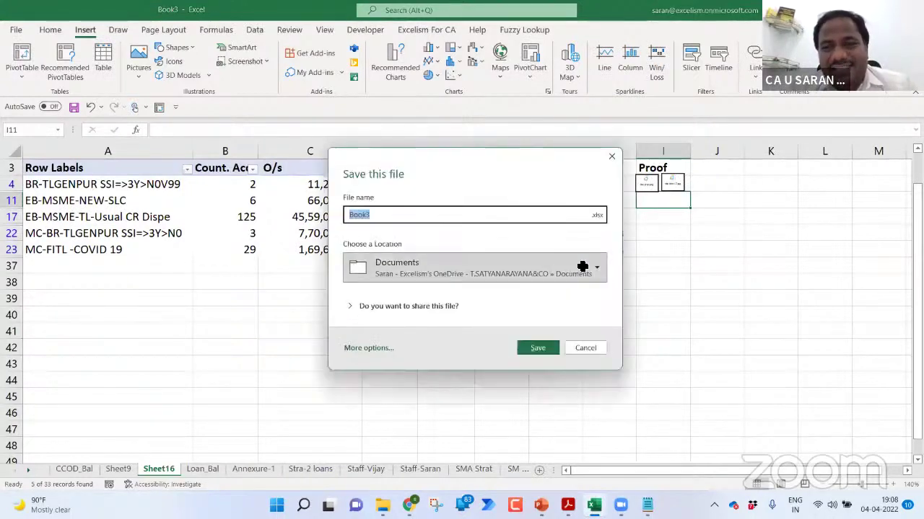
key("Escape")
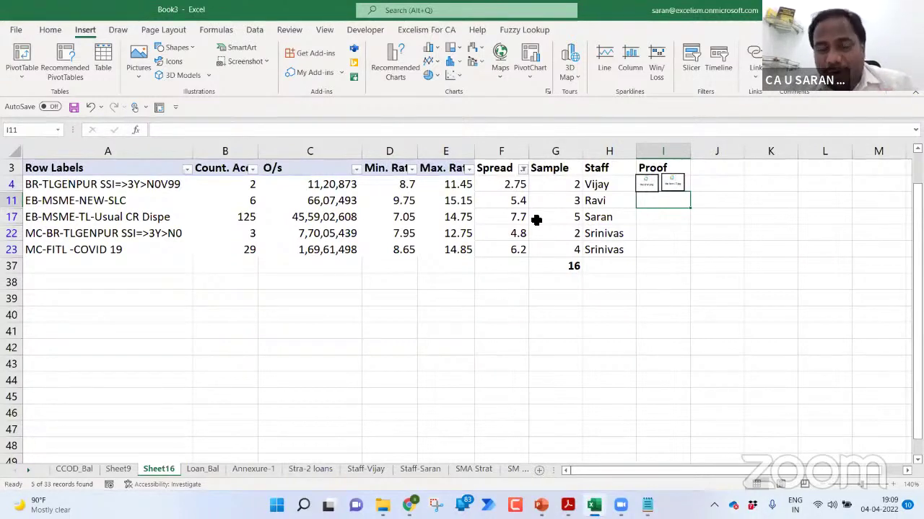
Revise the Spread filter to hide the total row, then switch to the RBI New LFAR Review PDF
left_click(508, 171)
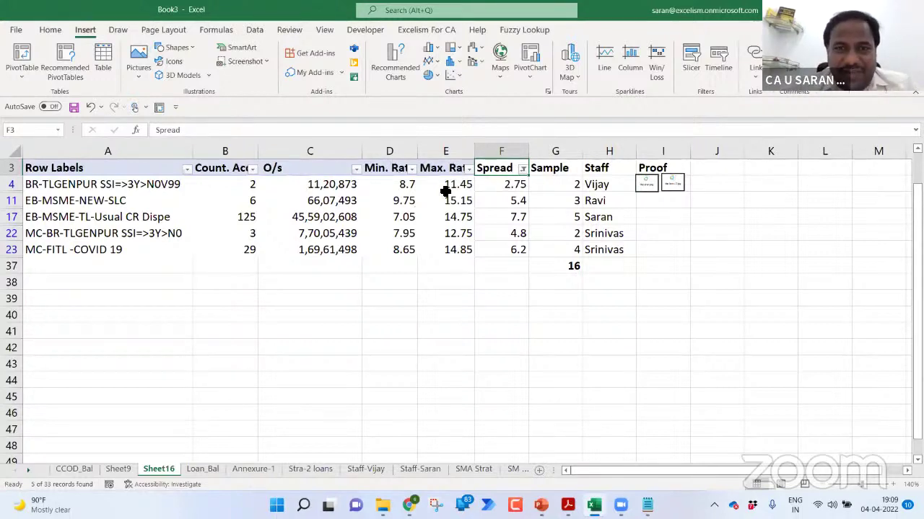
left_click(522, 169)
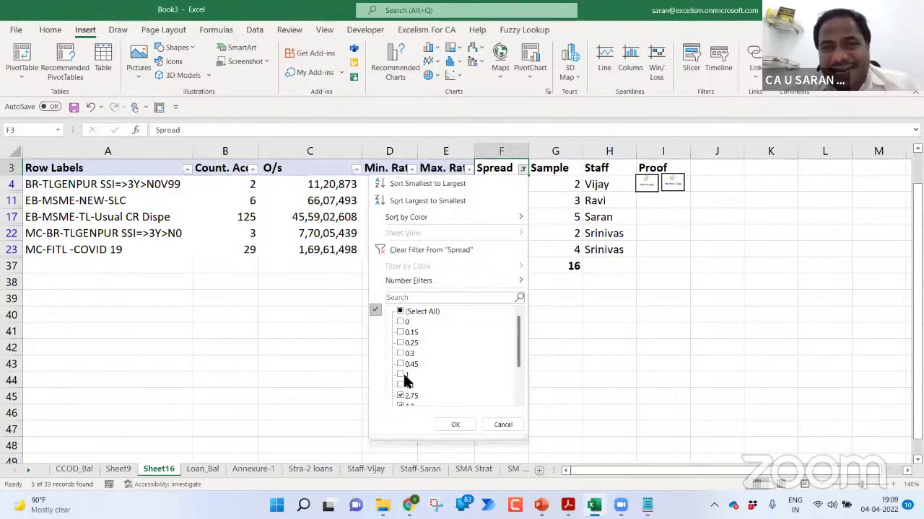
left_click(450, 425)
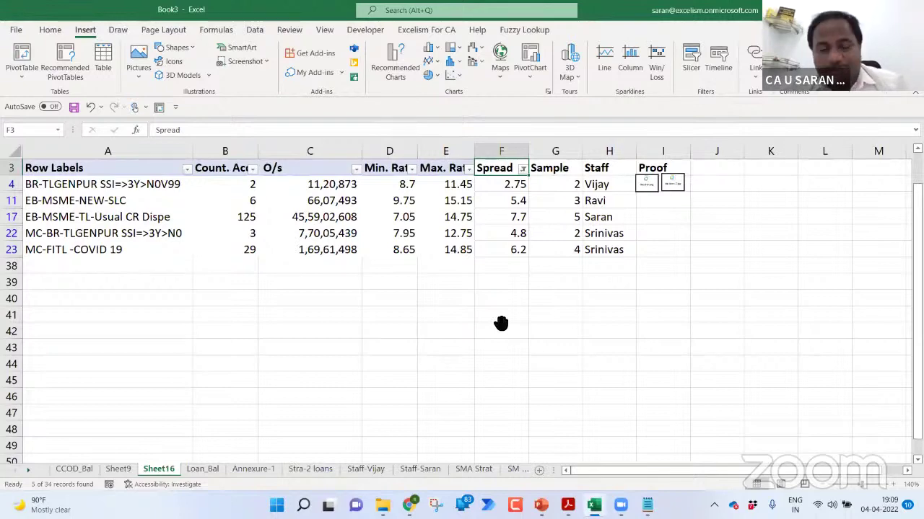
key("alt+Tab")
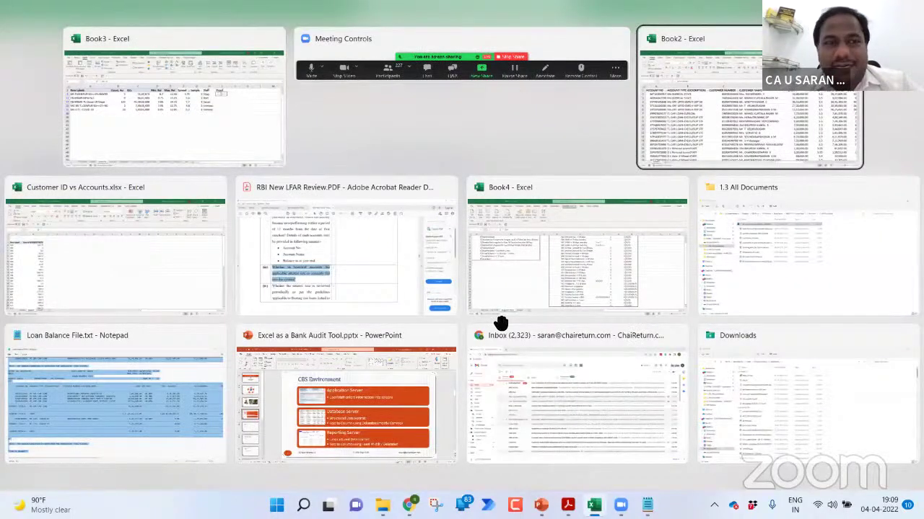
left_click(501, 322)
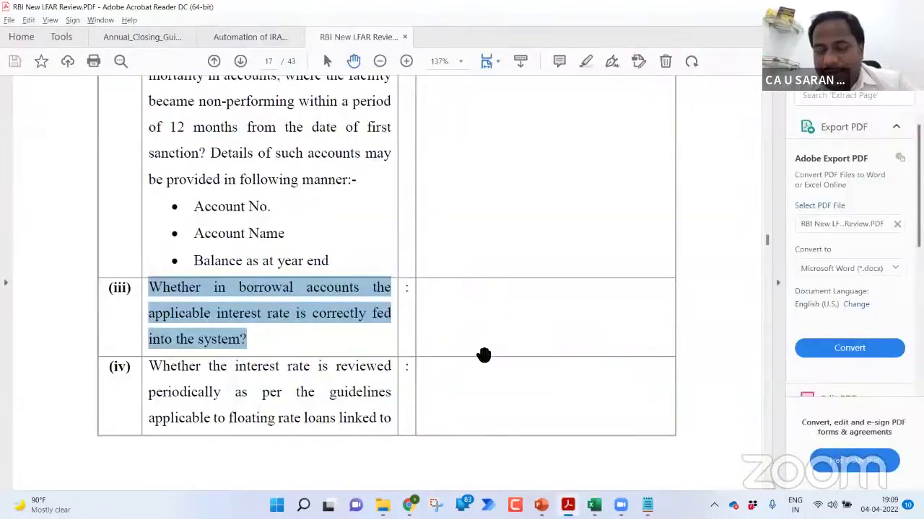
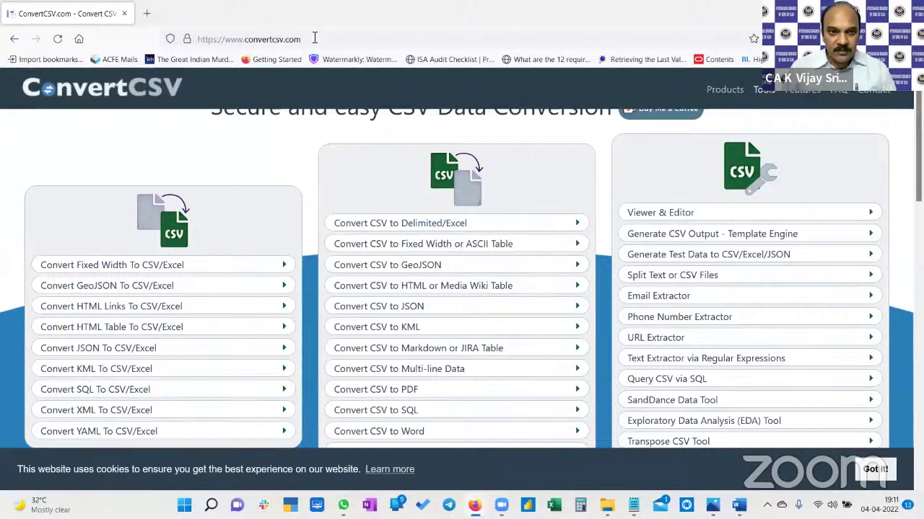
Leave the ConvertCSV page and bring the Hyderabad - April 2022 folder up in File Explorer
left_click(390, 37)
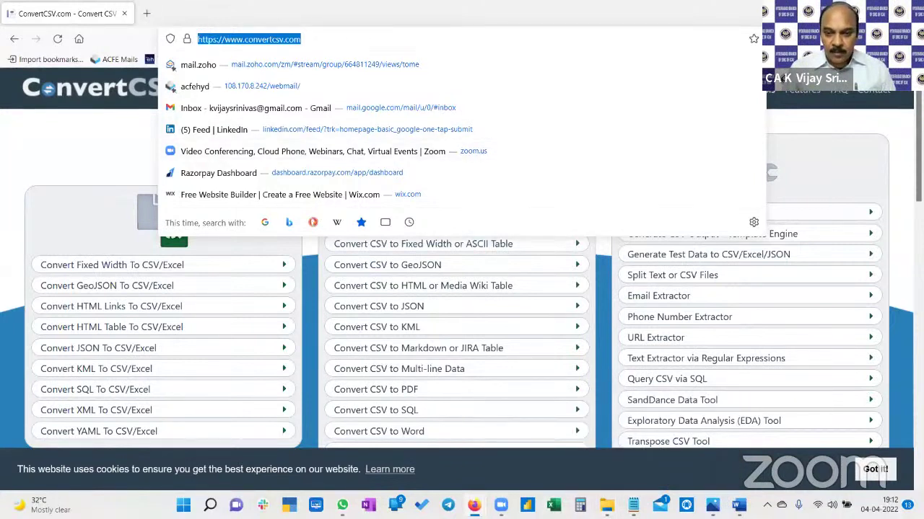
mouse_move(606, 505)
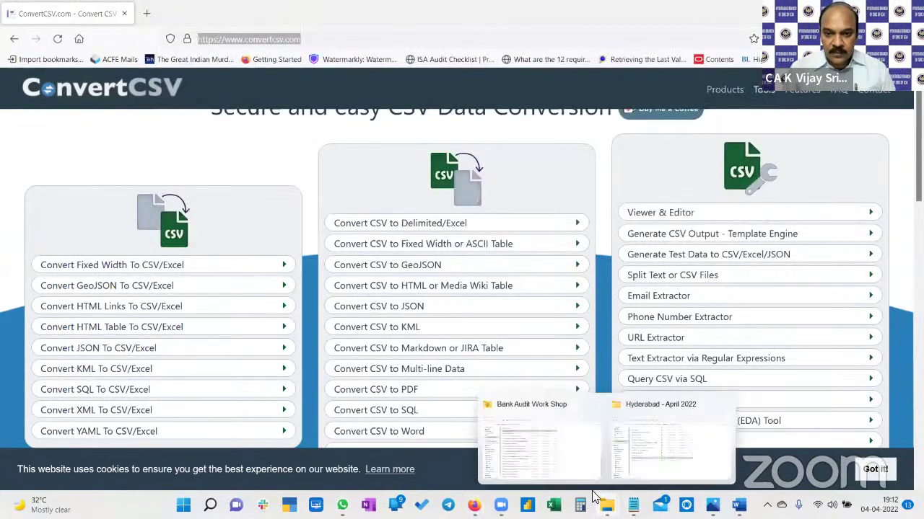
left_click(644, 476)
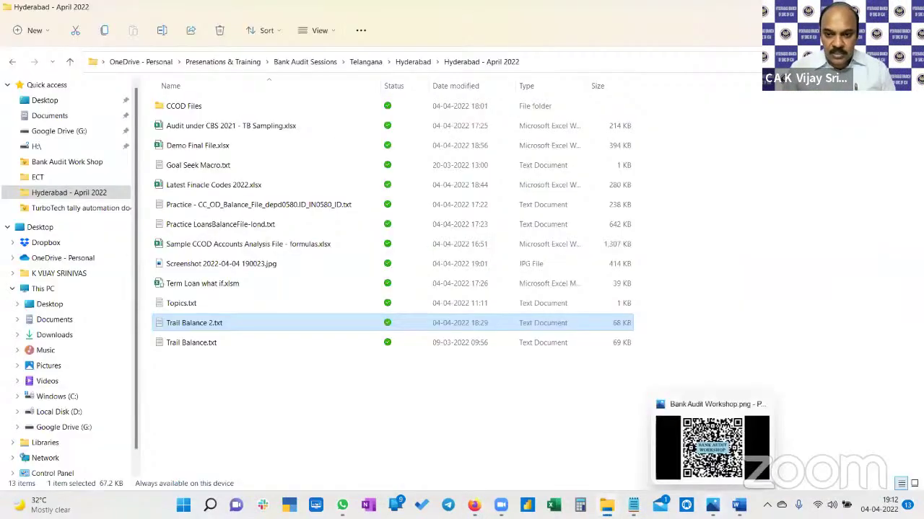
Bring the QR code Word document forward and open the Bank Audit Workshop QR image
mouse_move(738, 505)
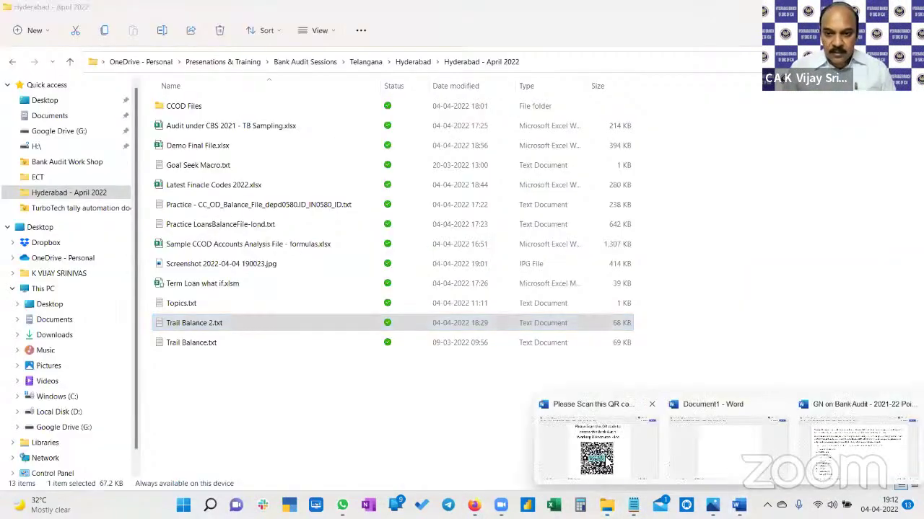
left_click(606, 462)
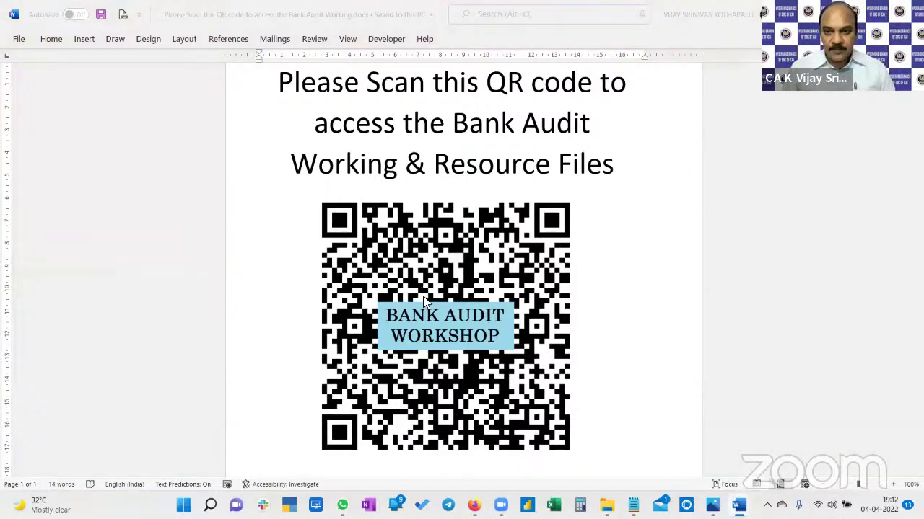
left_click(712, 504)
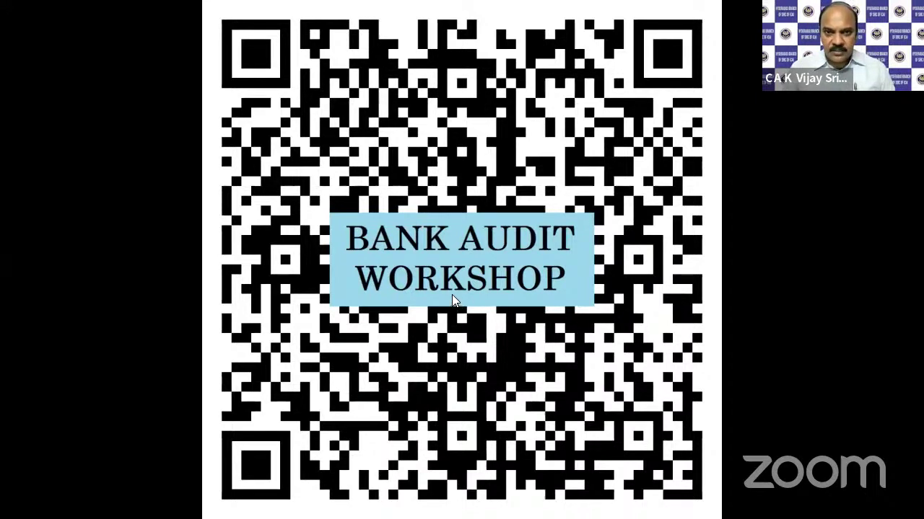
Cycle through the open windows back to the ConvertCSV Firefox window
key("alt+Tab")
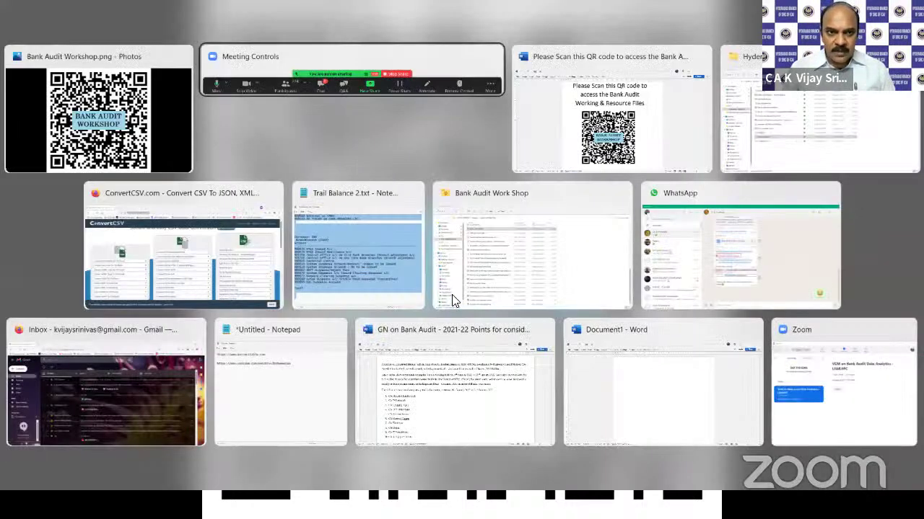
key("Tab")
key("Tab")
key("Tab")
key("Tab")
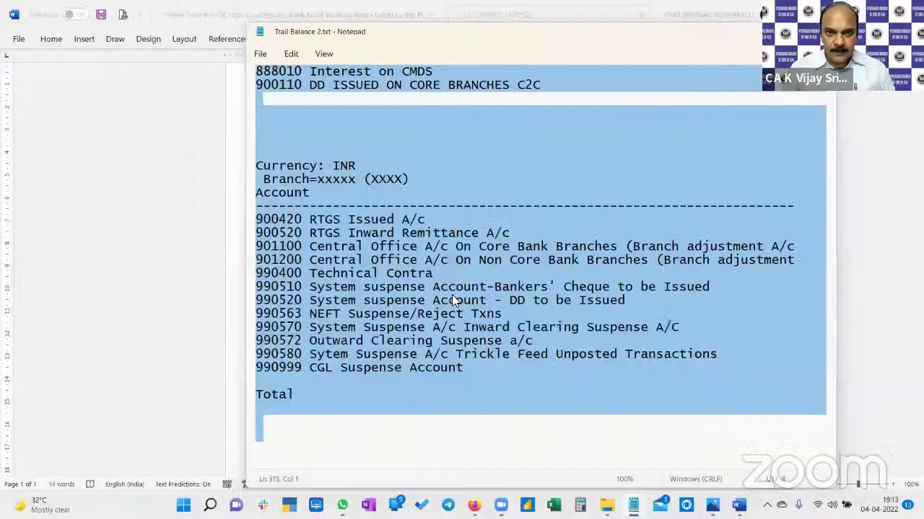
key("alt+Tab")
key("Tab")
key("Tab")
key("Tab")
key("Tab")
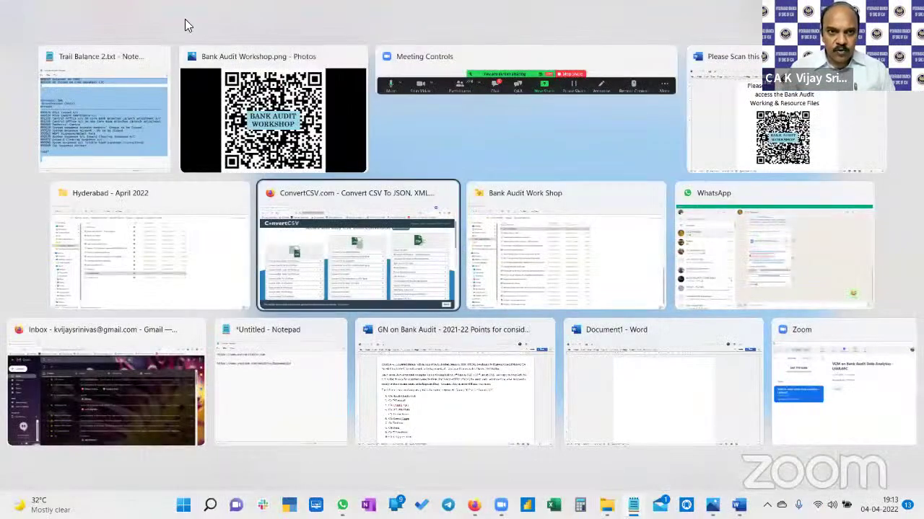
left_click(147, 20)
Load webqr.com and upload Bank Audit Workshop.png from the Bank Audit Work Shop folder for decoding
type("webqr")
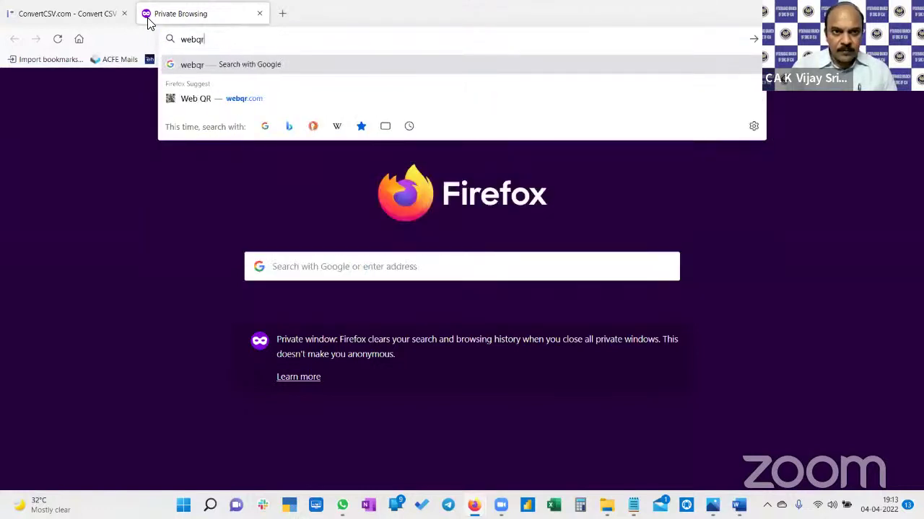
key("Return")
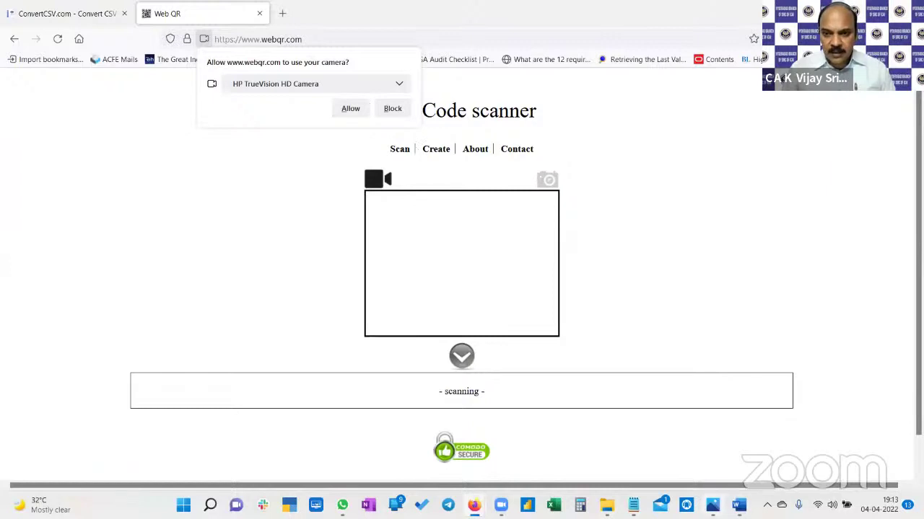
mouse_move(720, 500)
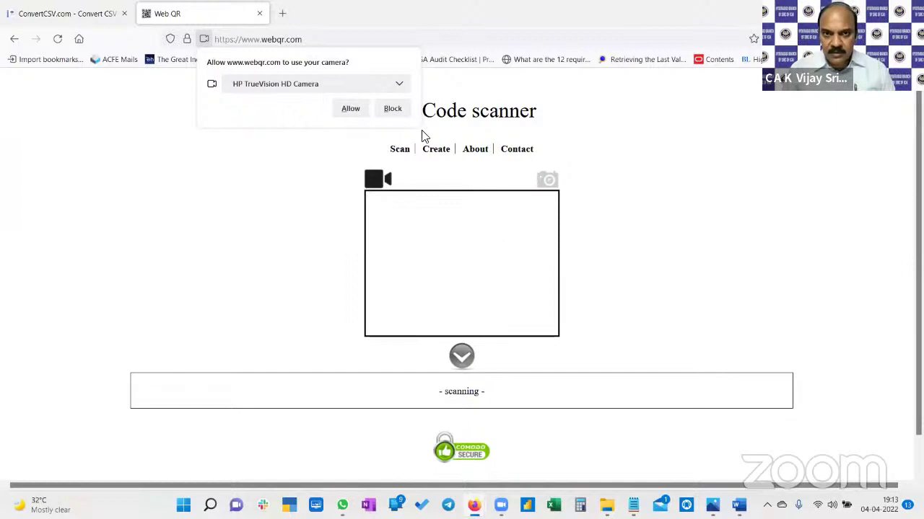
left_click(553, 180)
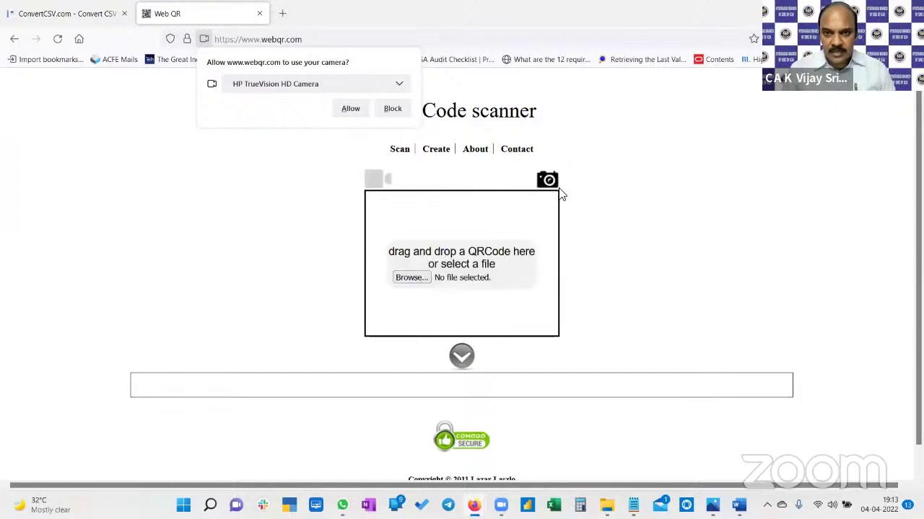
left_click(410, 278)
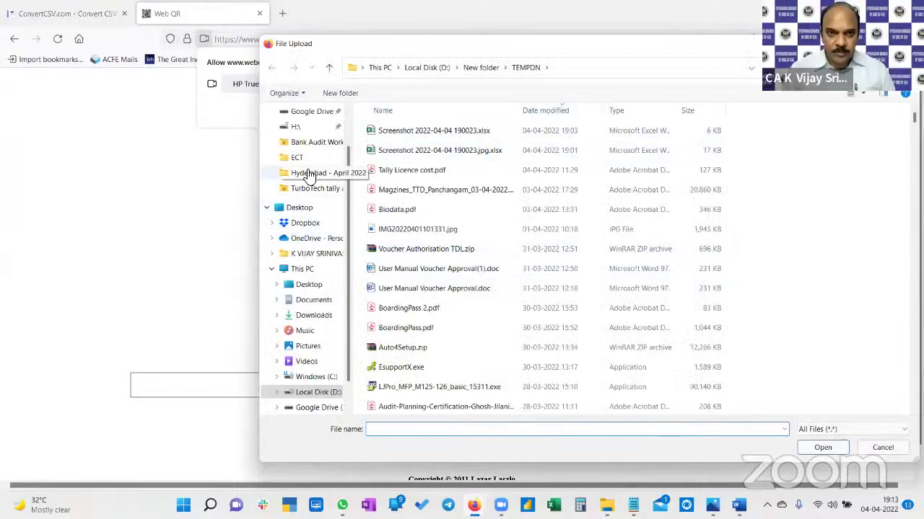
left_click(316, 142)
scroll(459, 348, "down", 6)
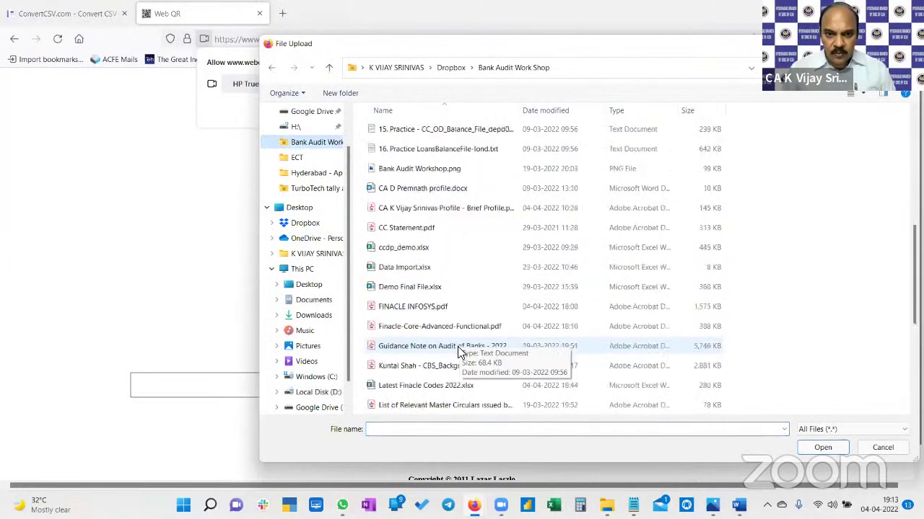
left_click(414, 172)
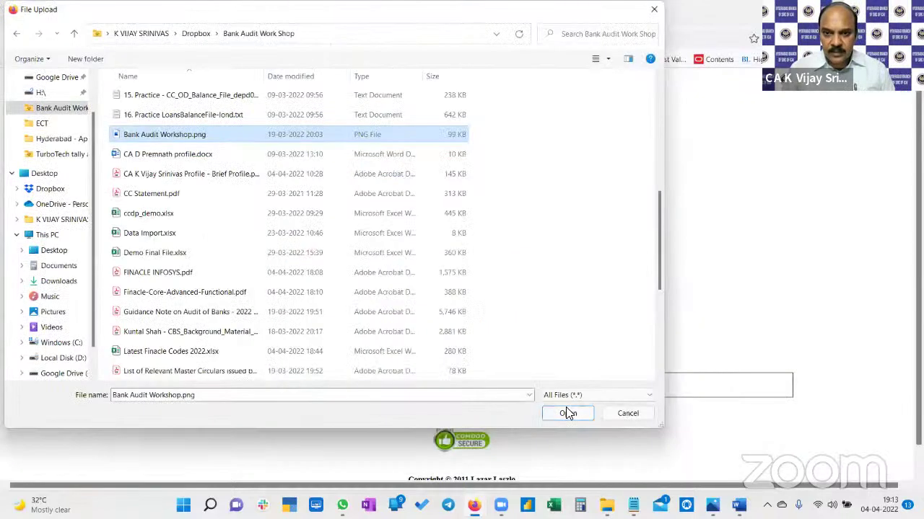
left_click(570, 410)
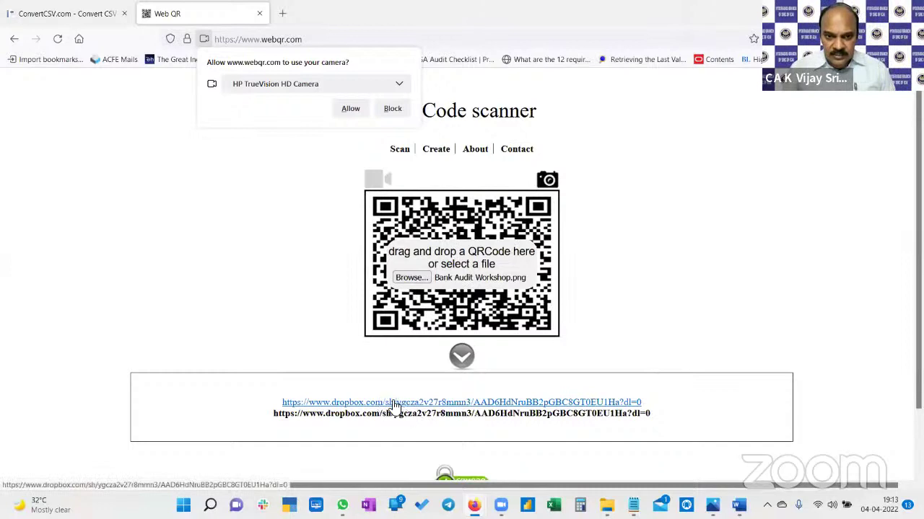
Open the decoded Dropbox link, browse the shared folder's files, and return to the Web QR tab
left_click(425, 406)
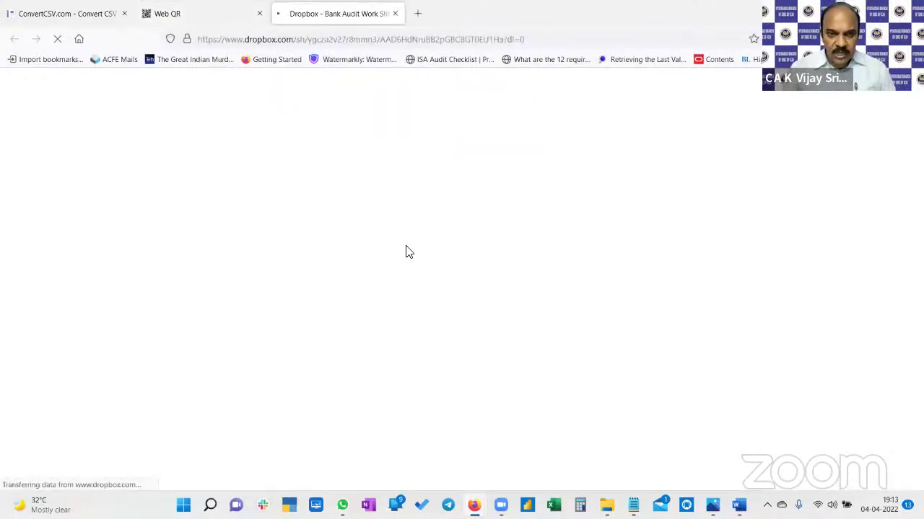
scroll(372, 281, "down", 3)
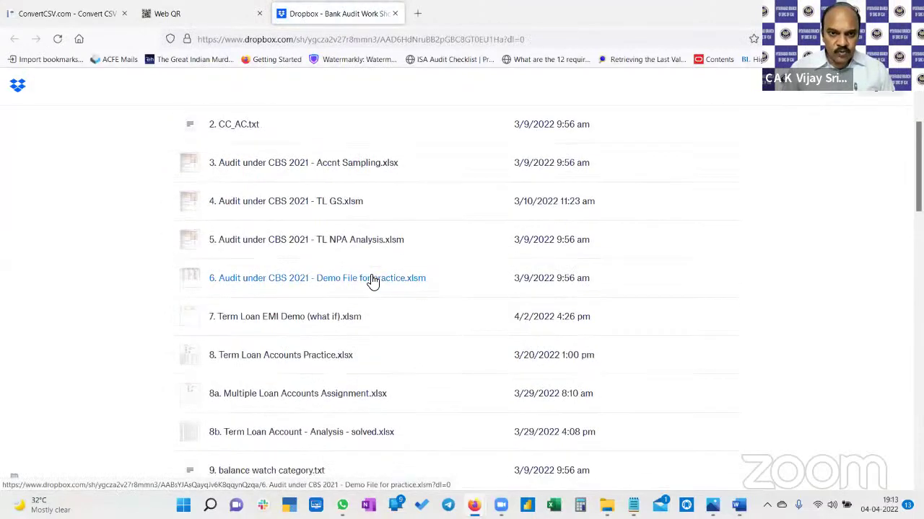
scroll(363, 273, "down", 4)
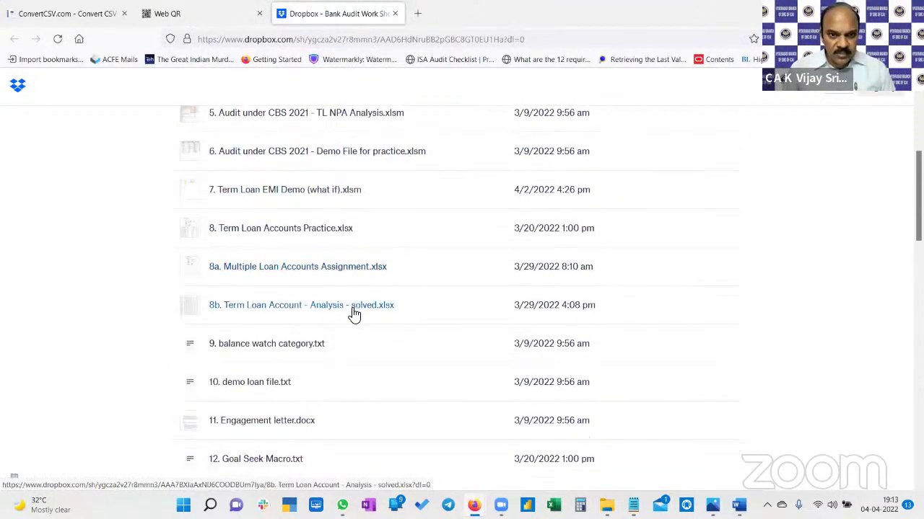
scroll(285, 379, "down", 5)
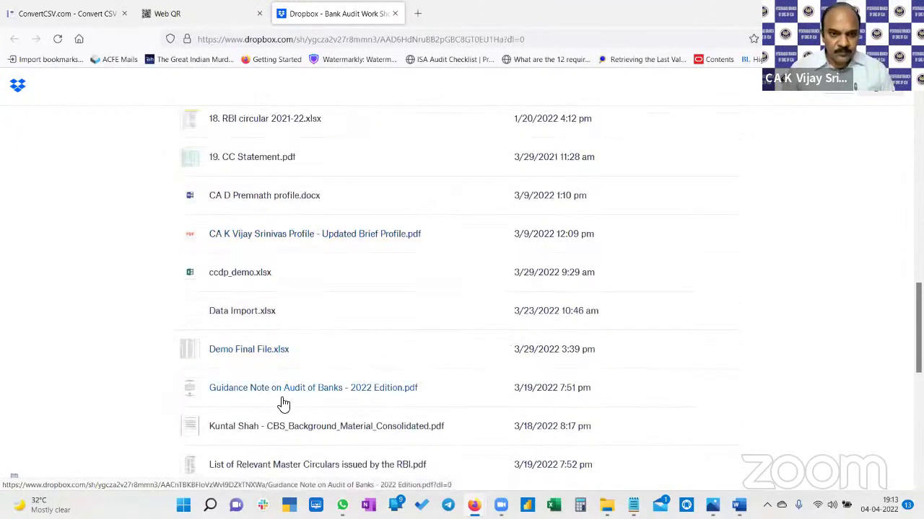
scroll(361, 332, "down", 3)
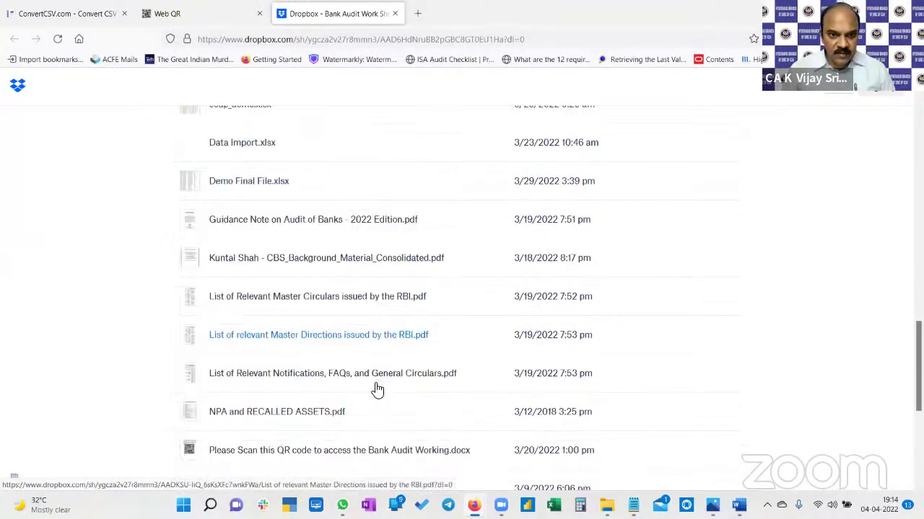
scroll(301, 309, "down", 1)
scroll(301, 309, "down", 2)
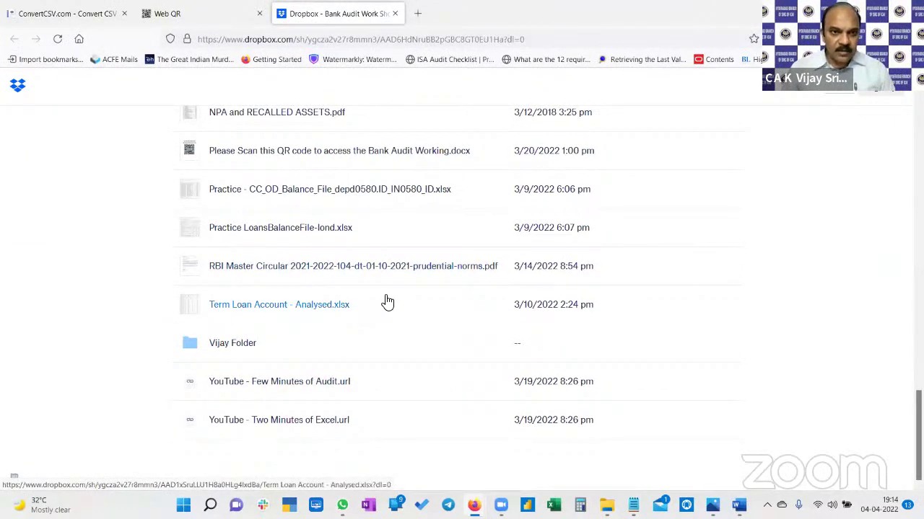
scroll(390, 315, "up", 1)
scroll(390, 315, "up", 2)
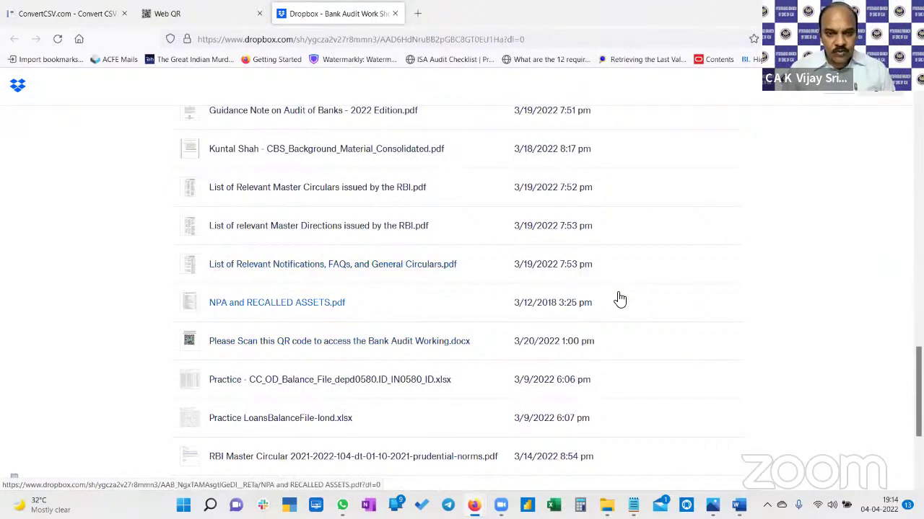
scroll(578, 289, "up", 1)
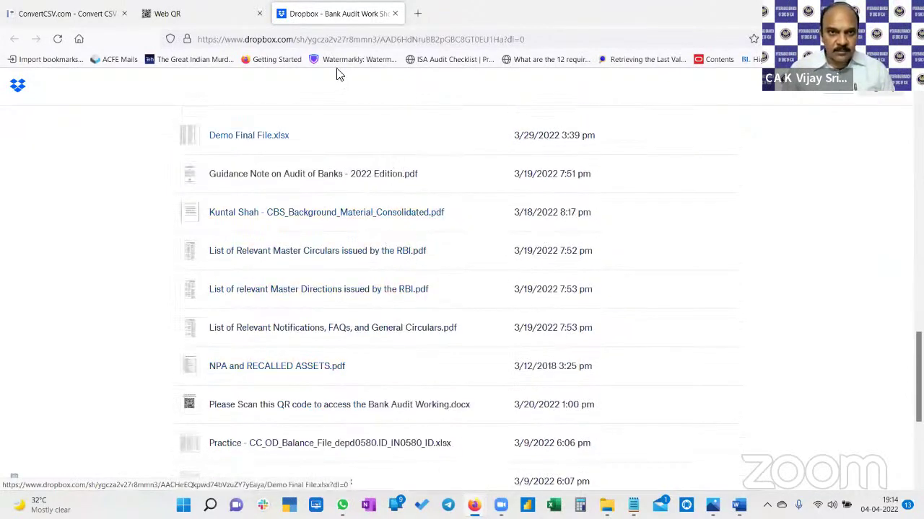
left_click(185, 13)
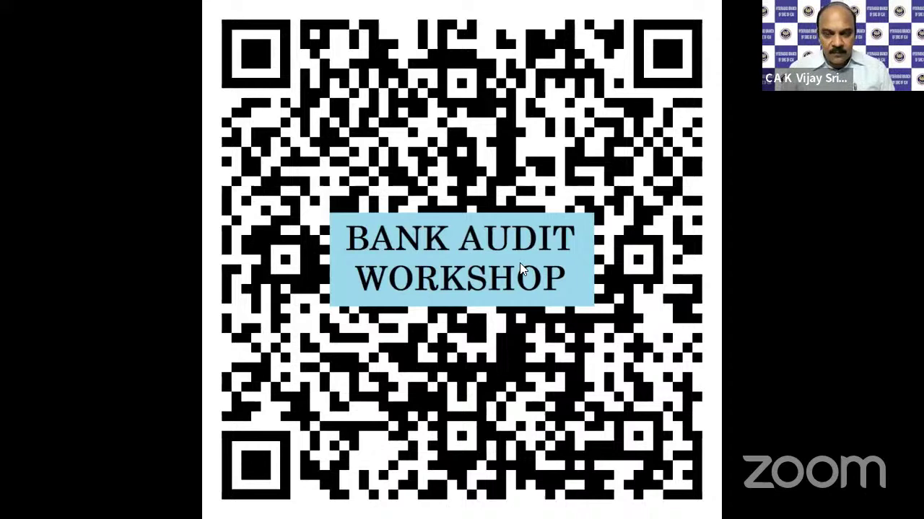
Bring up the Bank Audit Work Shop folder and sort it by date modified, newest first
key("alt+Tab")
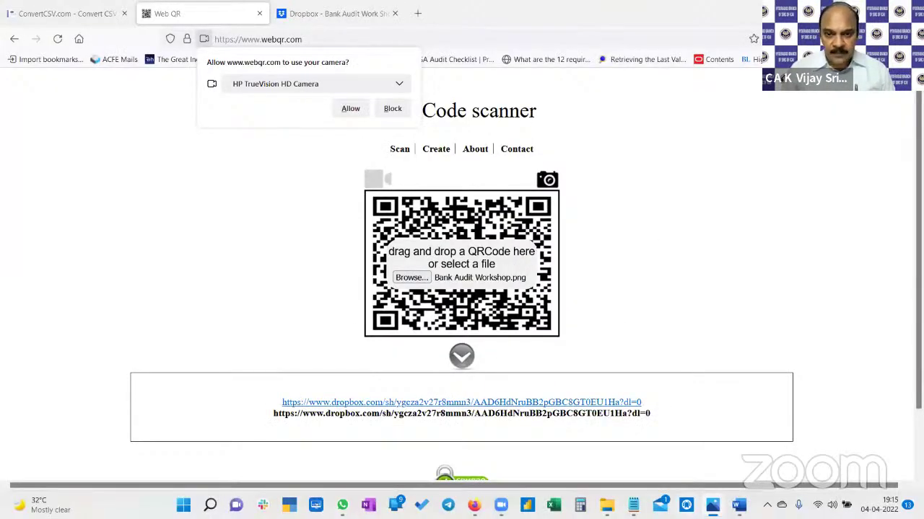
mouse_move(606, 505)
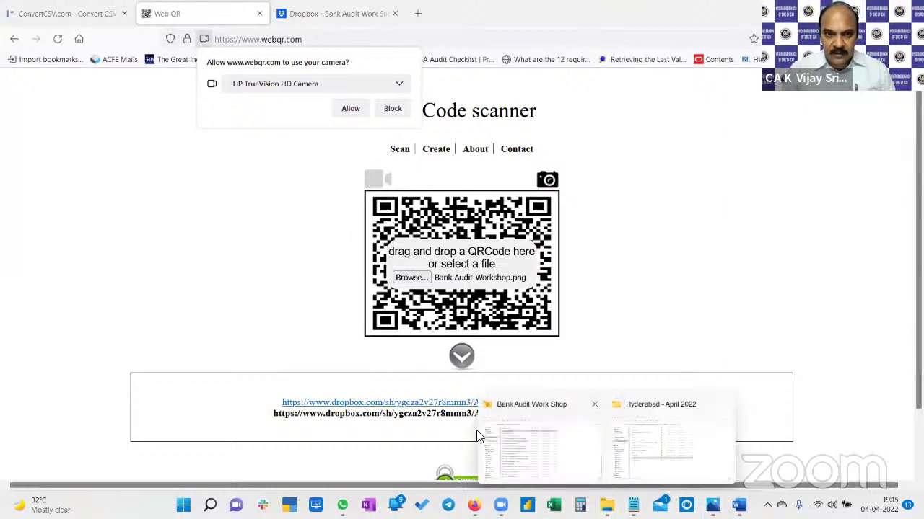
left_click(505, 444)
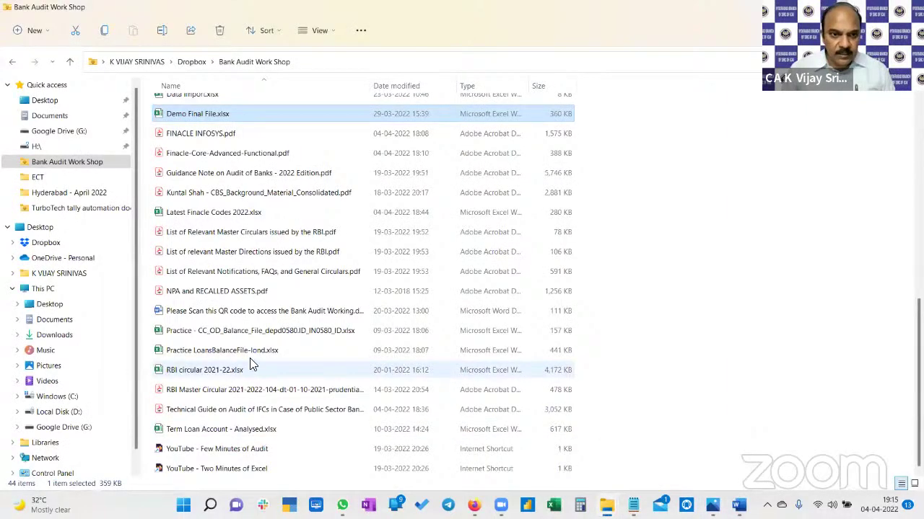
scroll(250, 363, "up", 3)
scroll(203, 281, "up", 2)
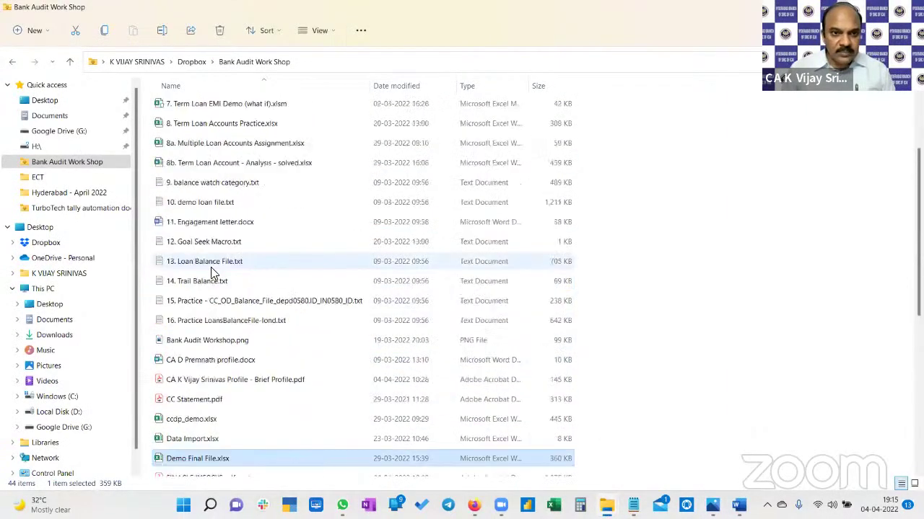
scroll(192, 268, "up", 2)
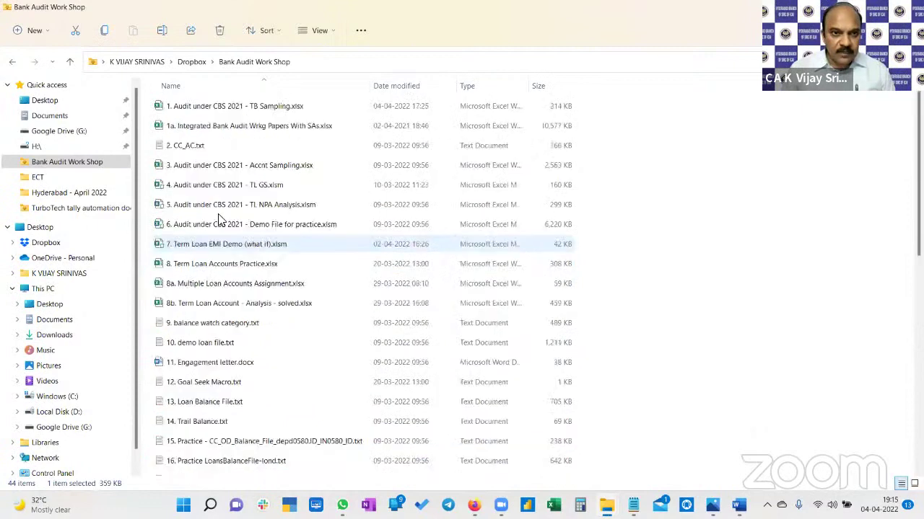
left_click(419, 86)
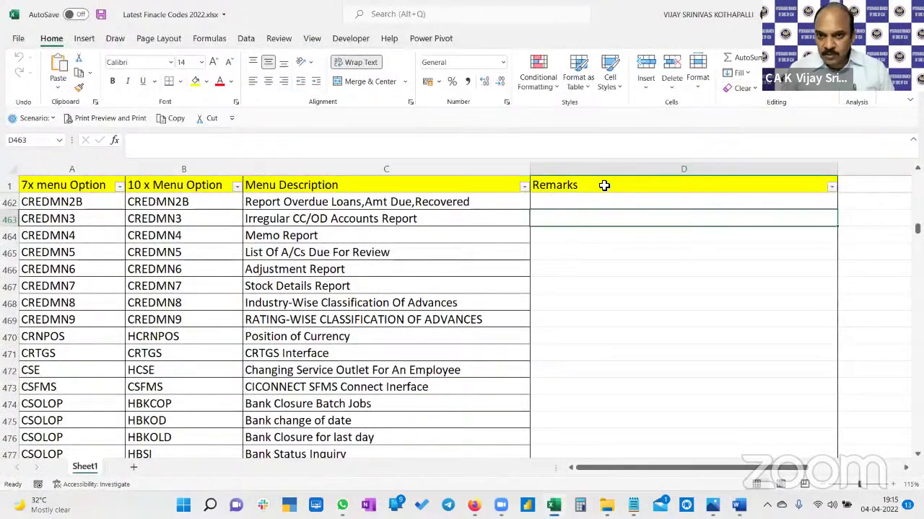
Turn on AutoFilter and exclude (Blanks) from the Remarks column, leaving 26 of 2425 rows
left_click(604, 185)
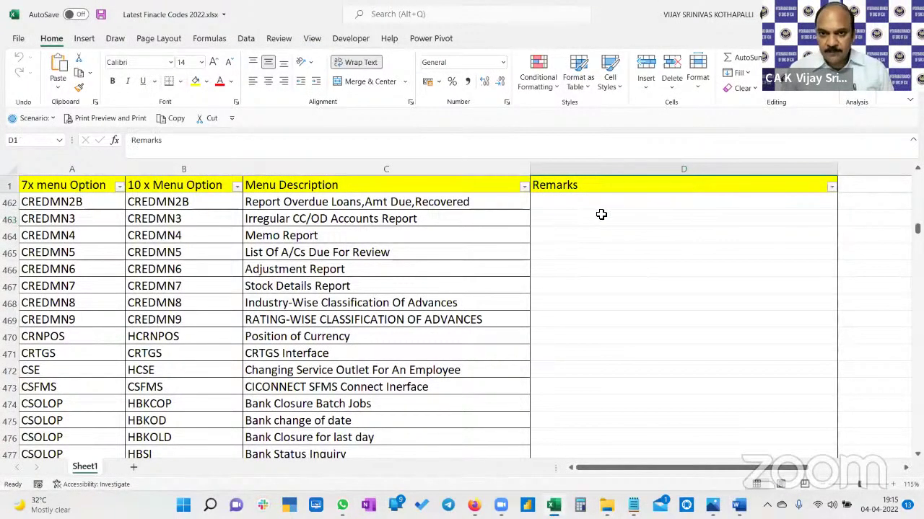
scroll(601, 223, "up", 20)
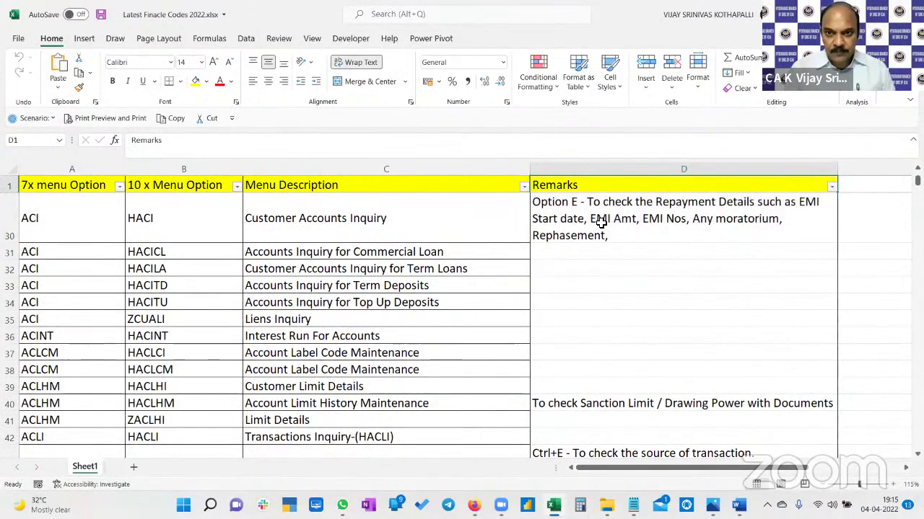
scroll(601, 223, "up", 1)
scroll(601, 223, "up", 9)
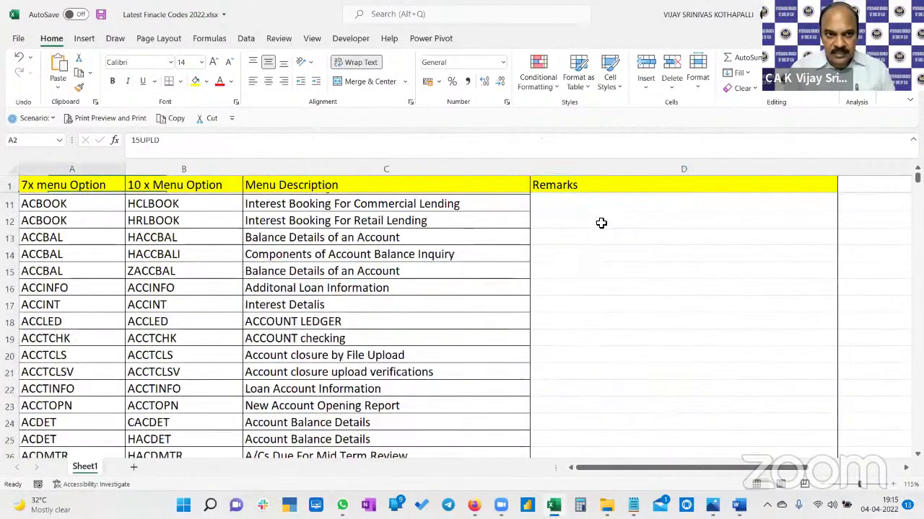
key("Home")
key("ctrl+shift+l")
key("Right")
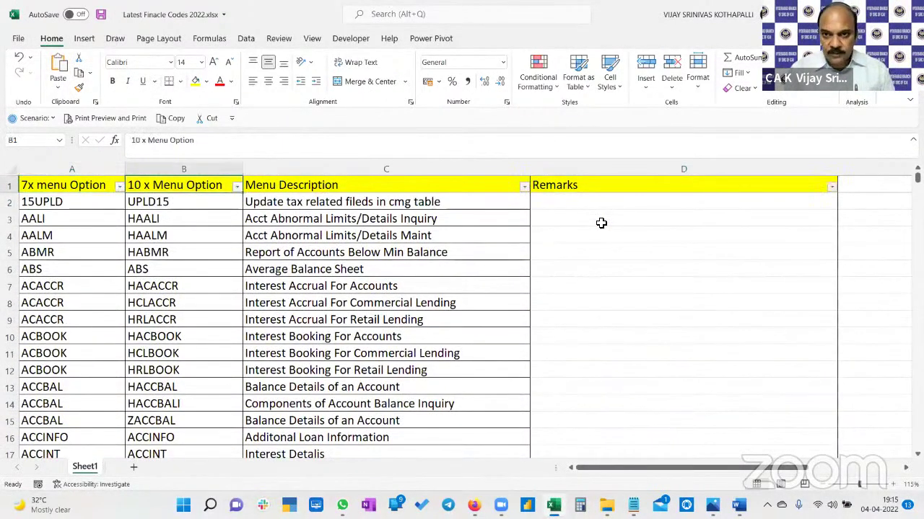
key("Right")
key("Right")
key("alt+Down")
key("Up")
key("space")
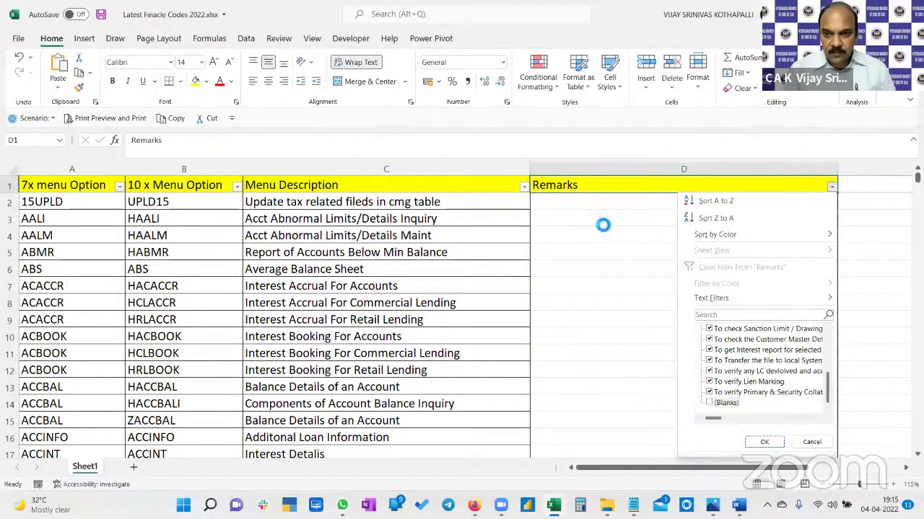
key("Return")
Browse the filtered remarks from the ACLHM row 40 down through rows 43, 63, 66, 97 and 134
key("Down")
key("Left")
key("Down")
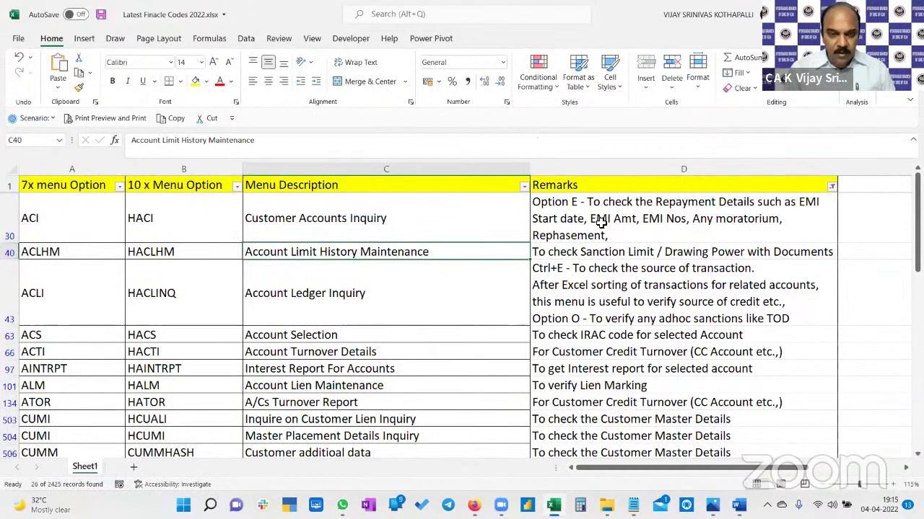
key("Right")
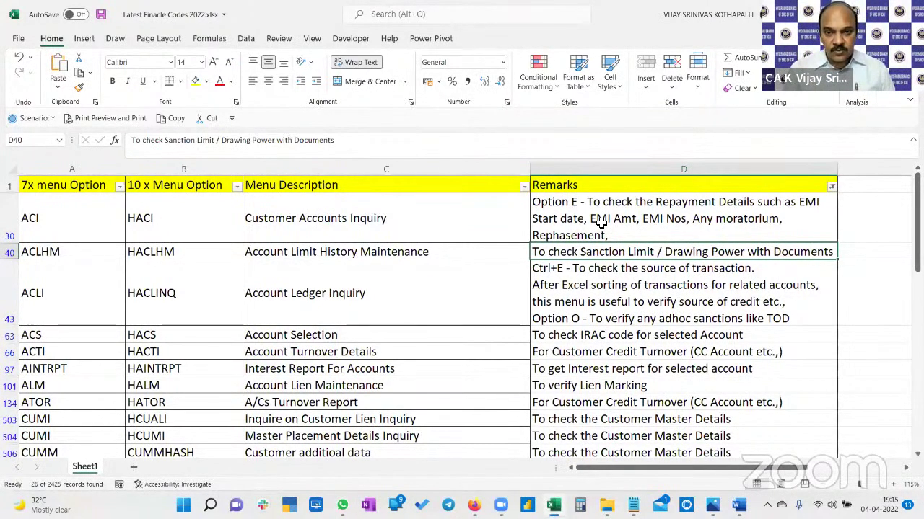
key("Down")
key("Down")
key("Down")
key("Left")
key("Left")
key("Left")
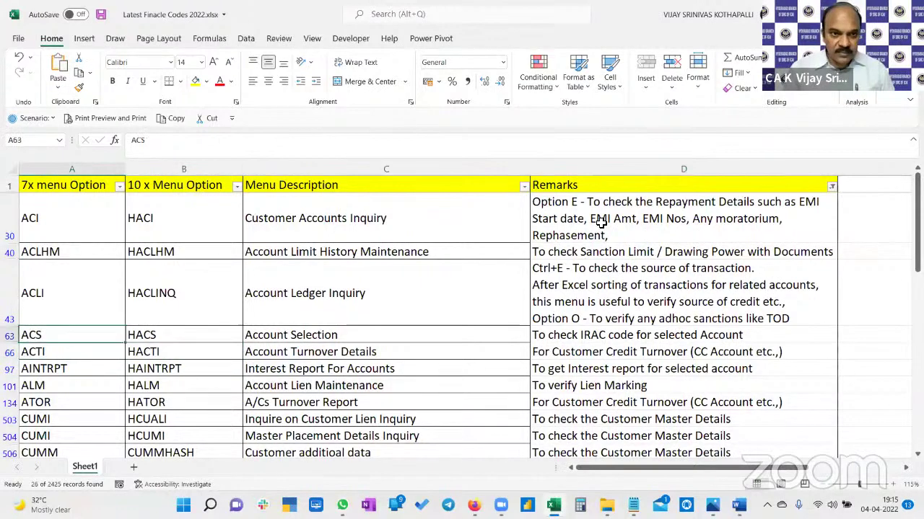
key("Up")
key("Up")
key("Up")
key("Up")
key("Up")
key("Right")
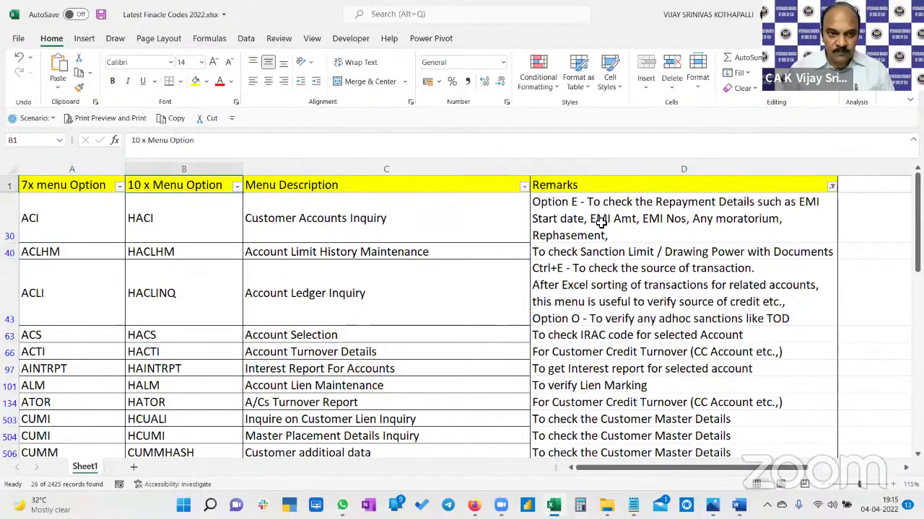
key("Down")
key("Down")
key("Right")
key("Right")
key("Down")
key("Down")
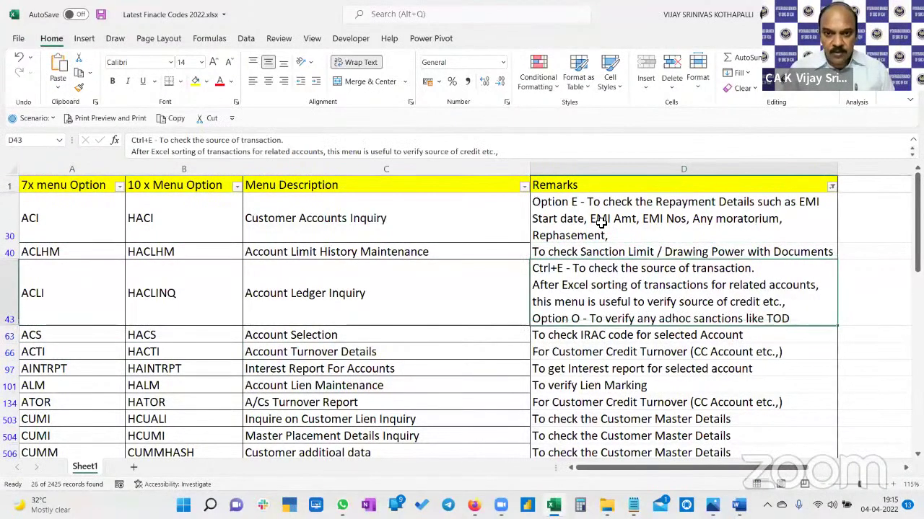
key("Left")
key("Down")
key("Right")
key("Down")
key("Down")
key("Down")
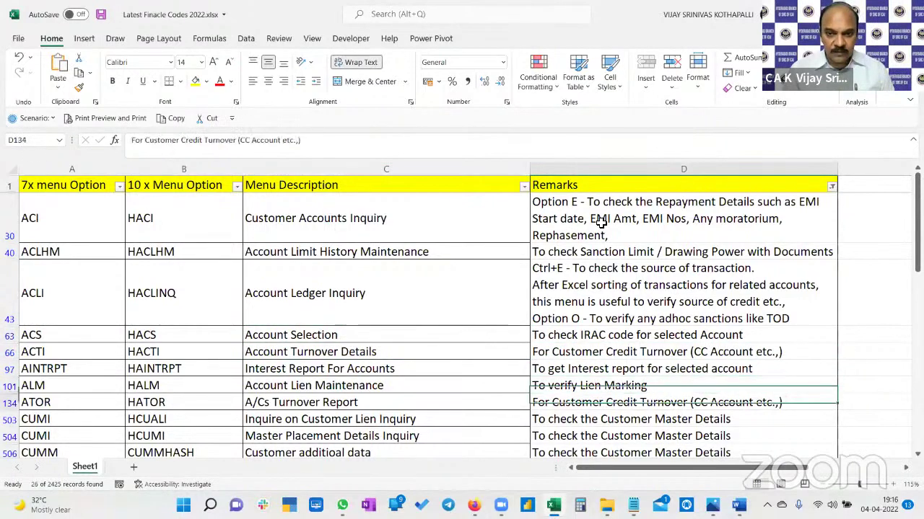
key("Down")
key("Down")
key("Down")
Review the FILETRAN, Print Reports and FTI remarks, then return to the sheet's top-left cell
key("Down")
key("Down")
key("Down")
key("Down")
key("Down")
key("Down")
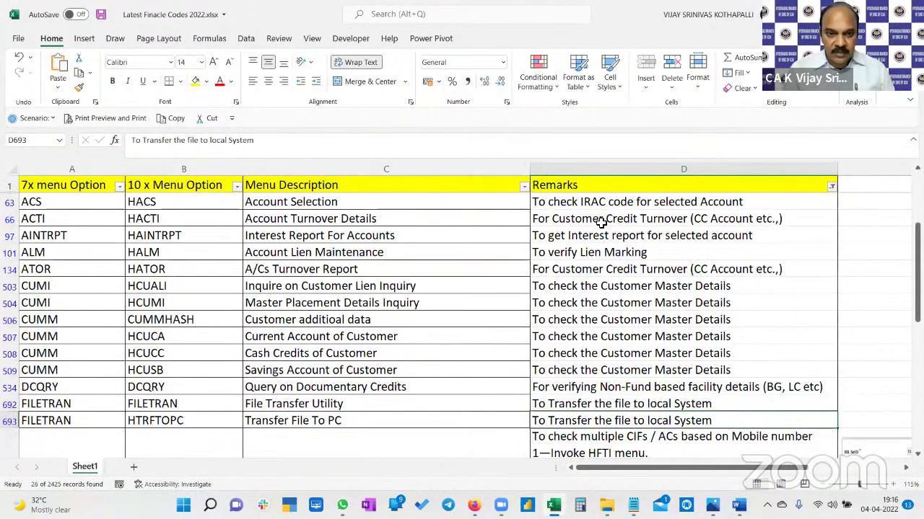
key("Down")
key("Up")
key("Up")
key("Up")
key("Down")
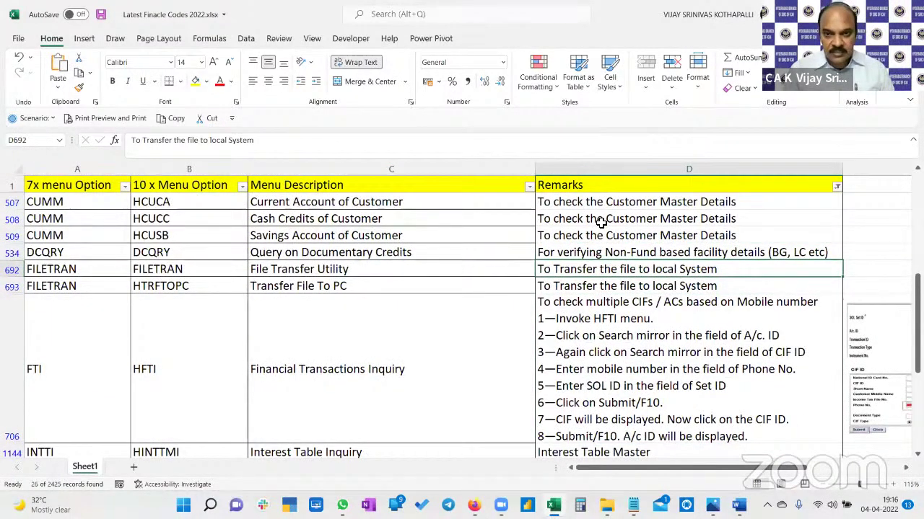
key("Left")
key("Left")
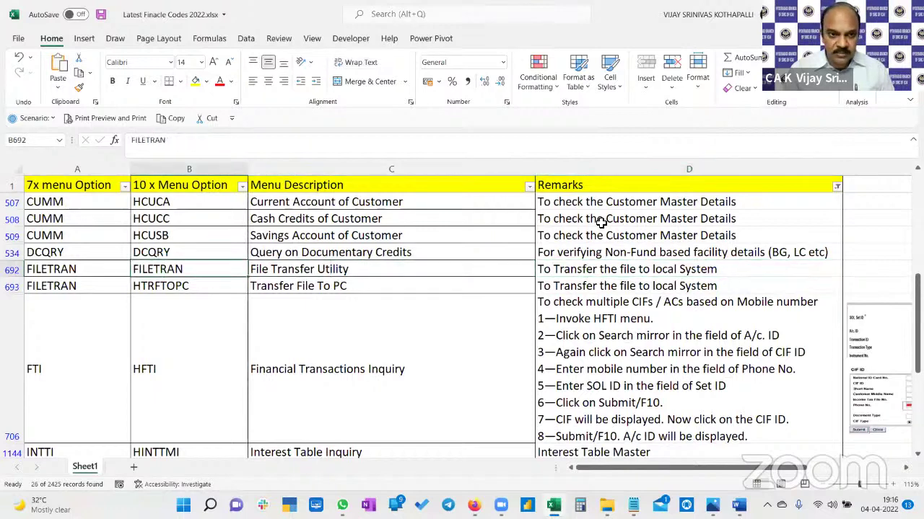
key("shift+Down")
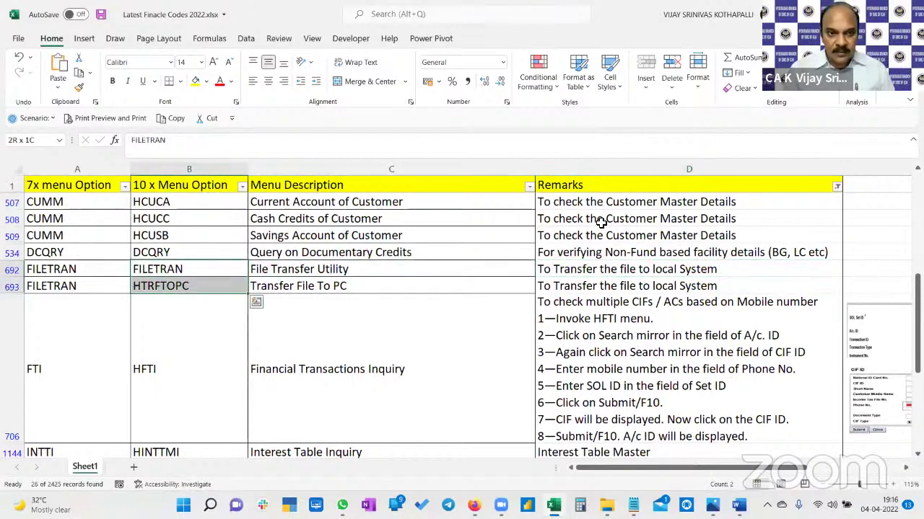
key("Down")
key("Down")
key("Down")
key("Down")
key("Down")
key("Down")
key("Down")
key("Up")
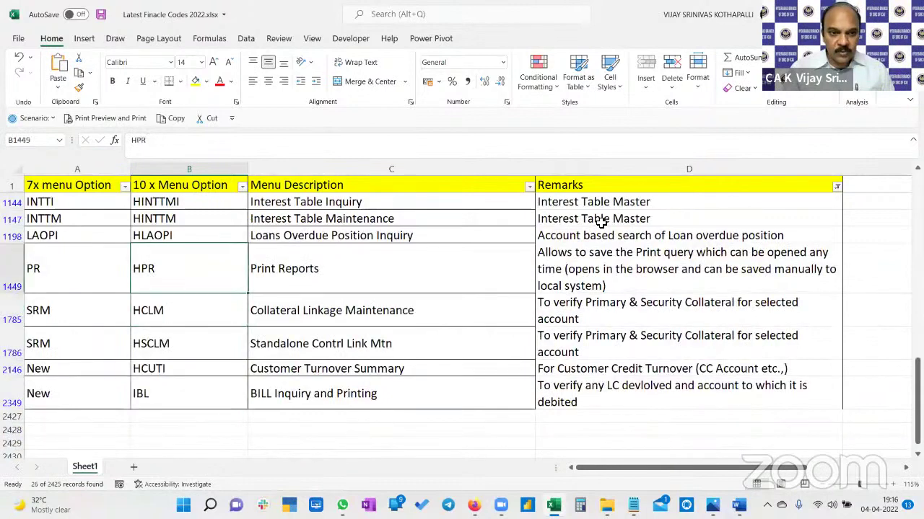
key("Up")
key("Down")
key("Right")
key("Right")
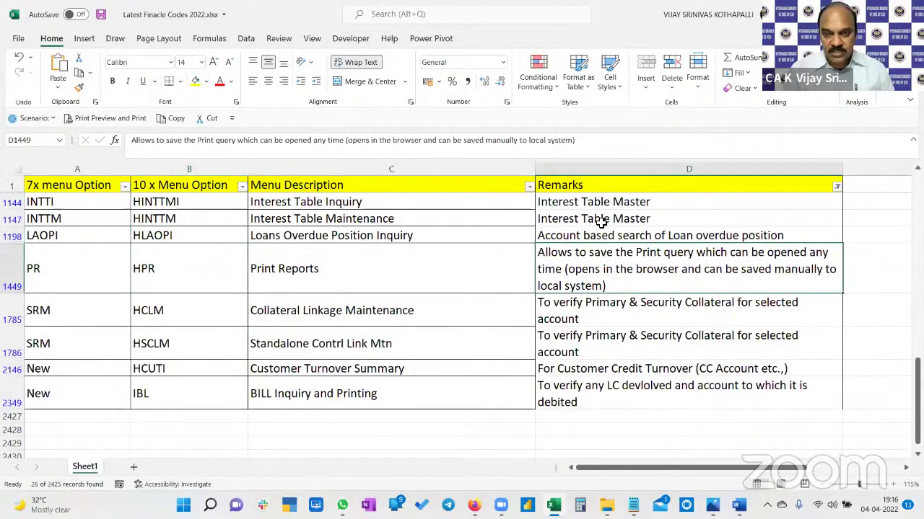
key("Up")
key("Up")
key("Up")
key("Up")
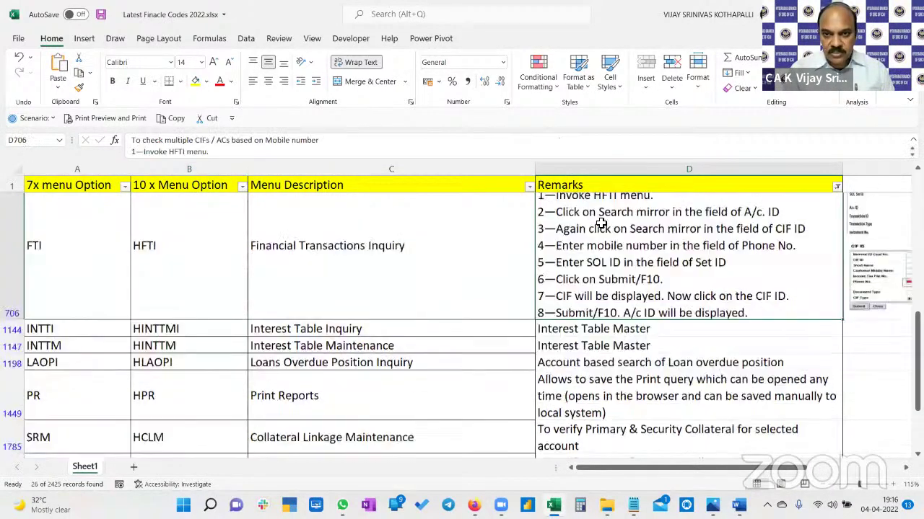
scroll(601, 224, "right", 3)
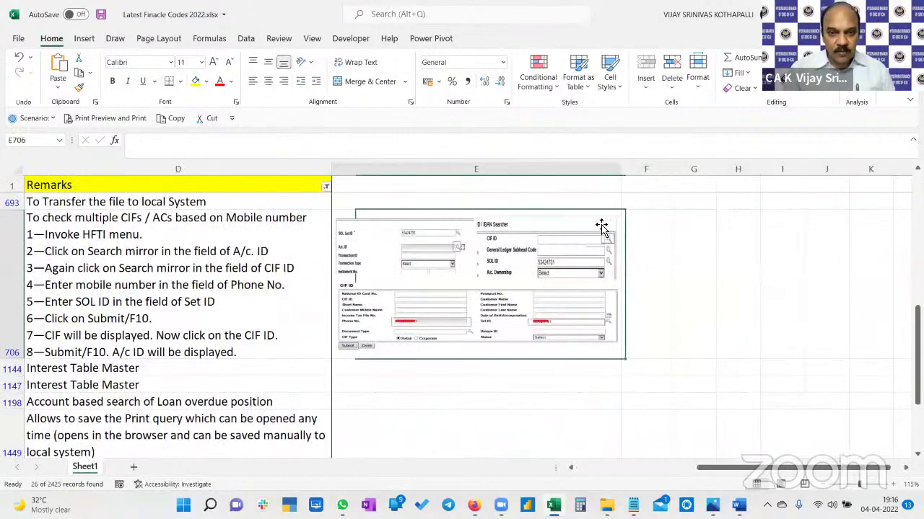
scroll(601, 224, "left", 3)
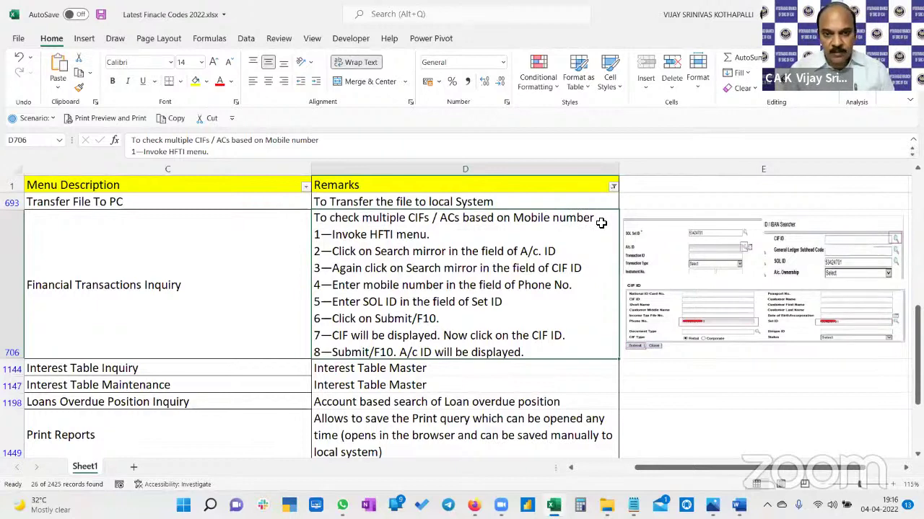
key("Right")
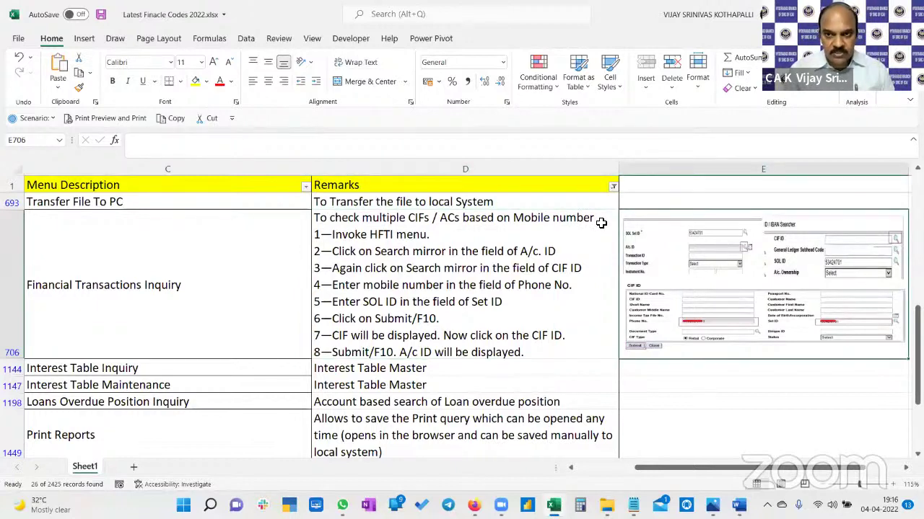
key("ctrl+Home")
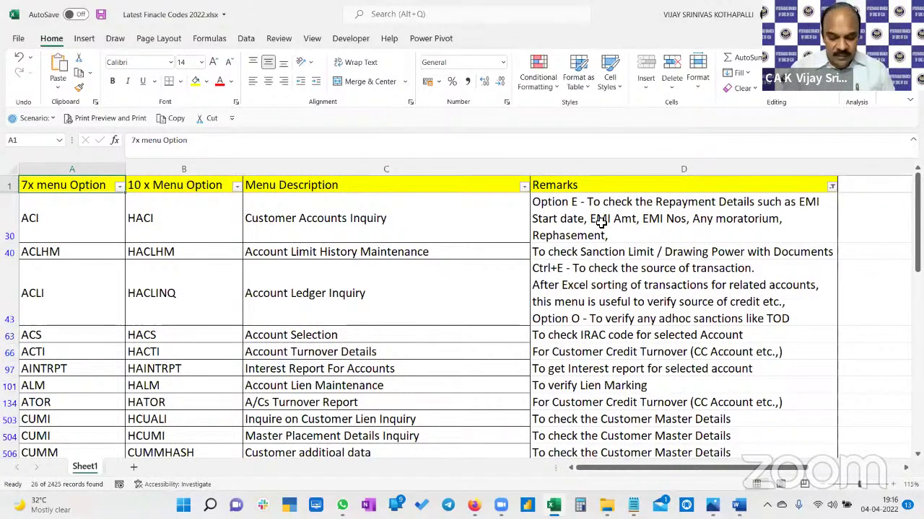
Clear the Remarks filter so every row shows, then bring the Trail Balance Notepad window forward
key("ctrl+shift+l")
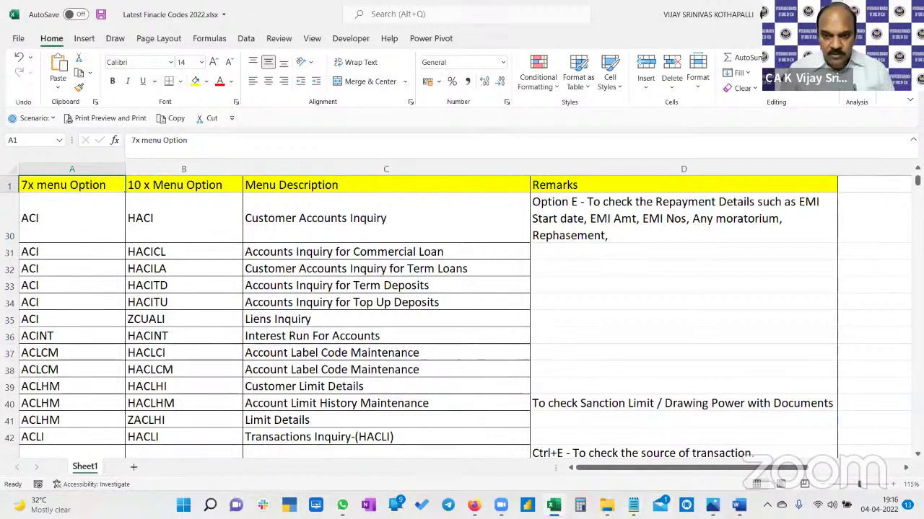
mouse_move(633, 505)
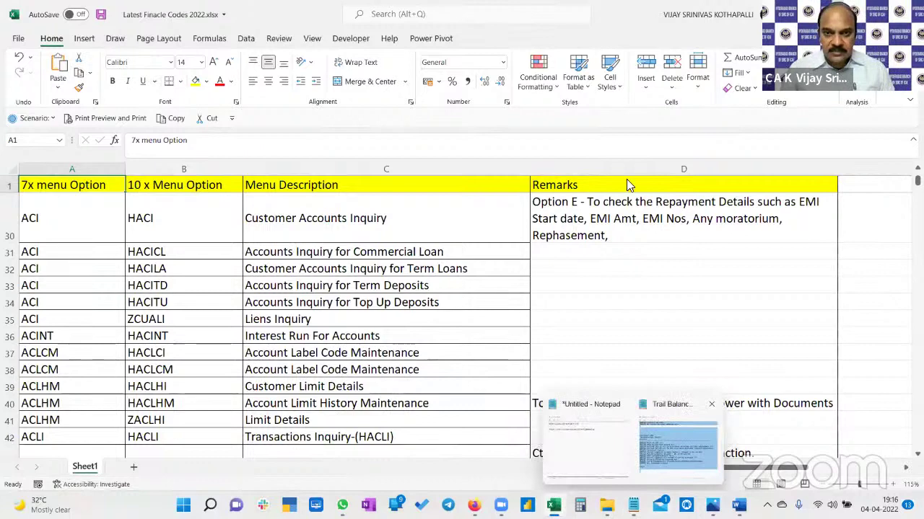
left_click(649, 473)
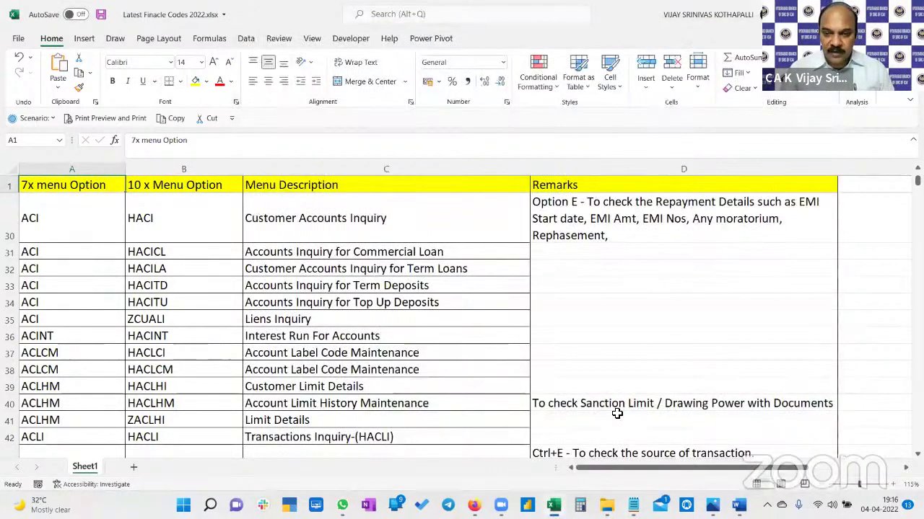
mouse_move(607, 504)
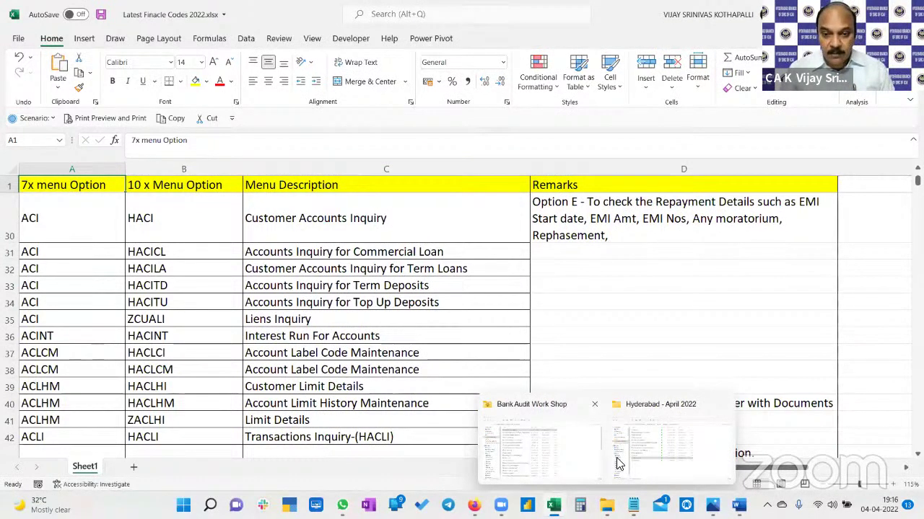
Open 14. Trail Balance.txt from the Bank Audit Work Shop folder in Notepad
left_click(520, 432)
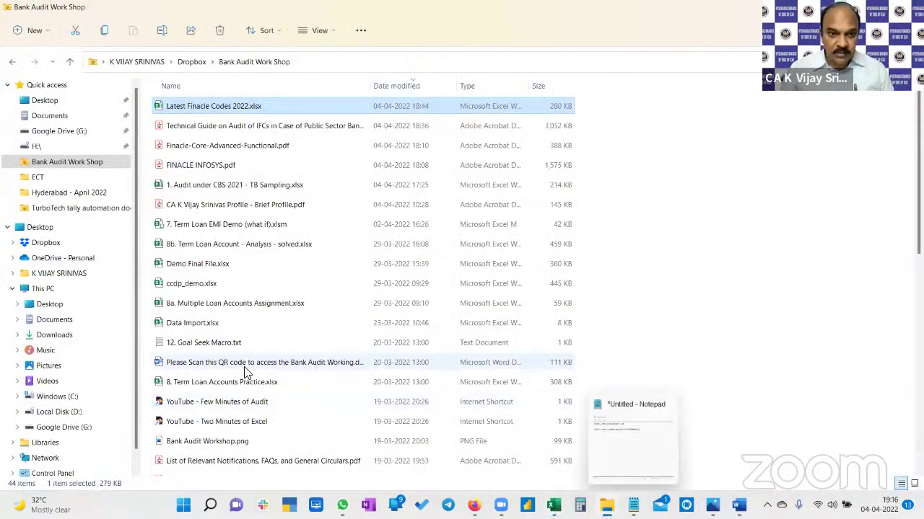
scroll(246, 325, "down", 6)
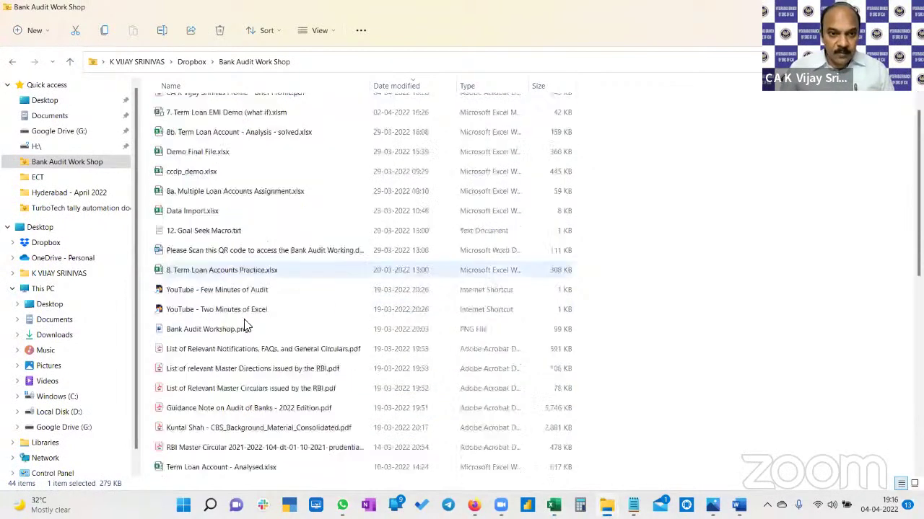
scroll(223, 370, "down", 2)
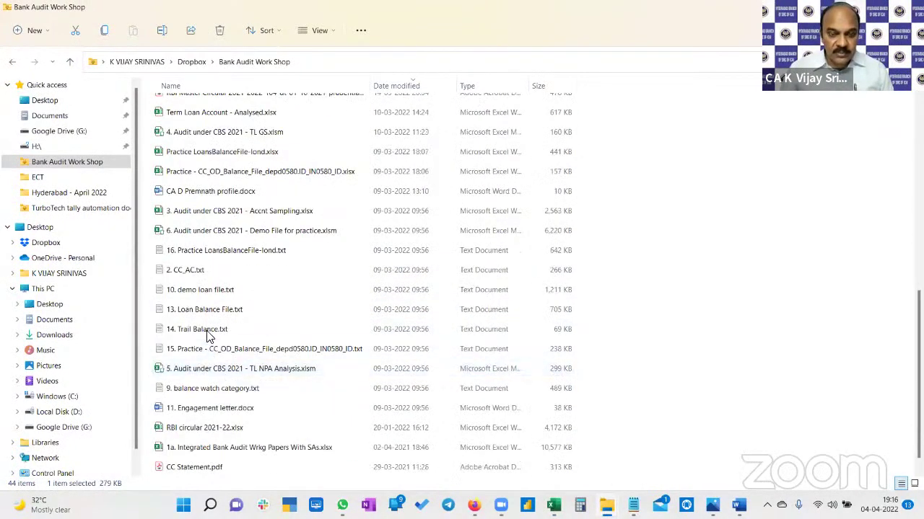
left_click(206, 333)
double_click(394, 329)
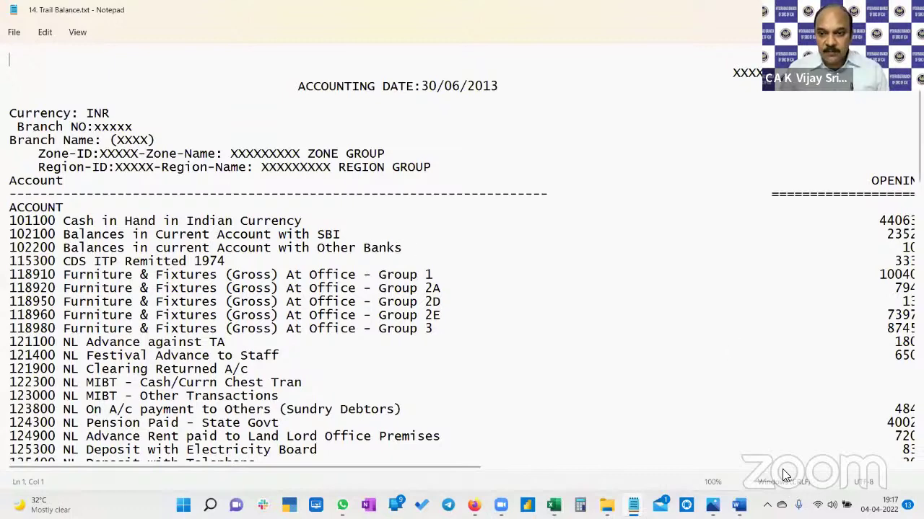
Delete the report's header lines in the trial balance and review the account listing
left_click(748, 369)
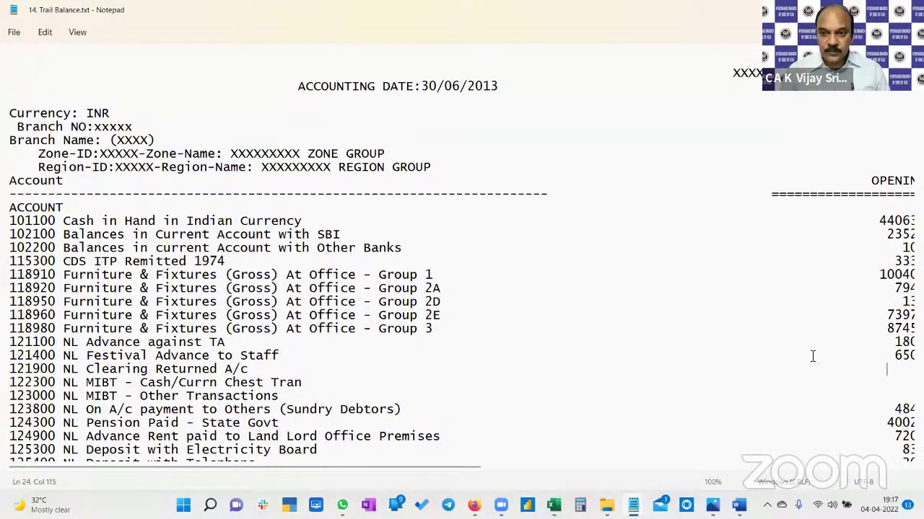
key("End")
key("ctrl+Home")
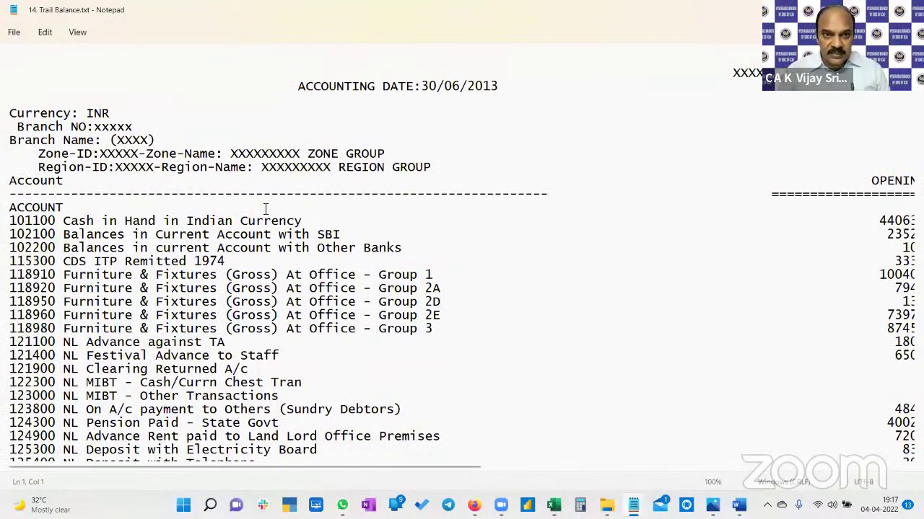
key("shift+Down")
key("shift+Down")
key("shift+Down")
key("shift+Down")
key("shift+Down")
key("shift+Down")
key("shift+Down")
key("shift+Down")
key("shift+Down")
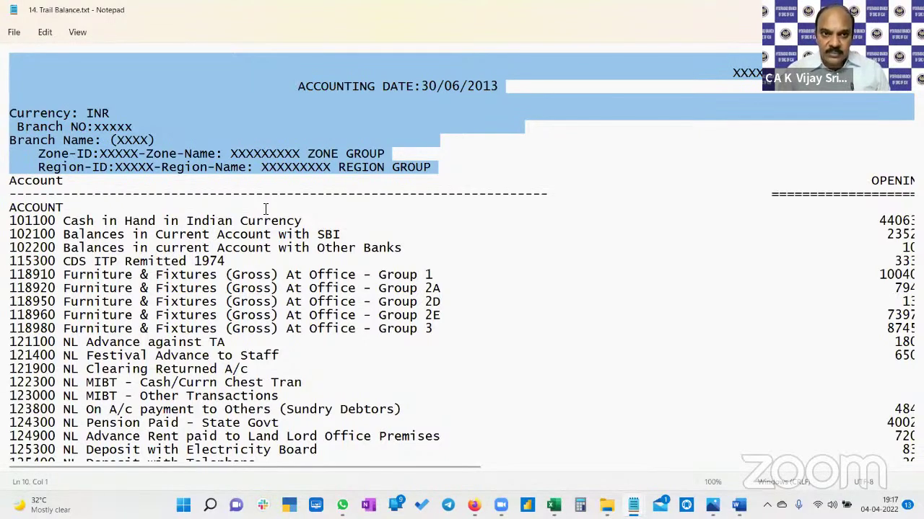
key("Delete")
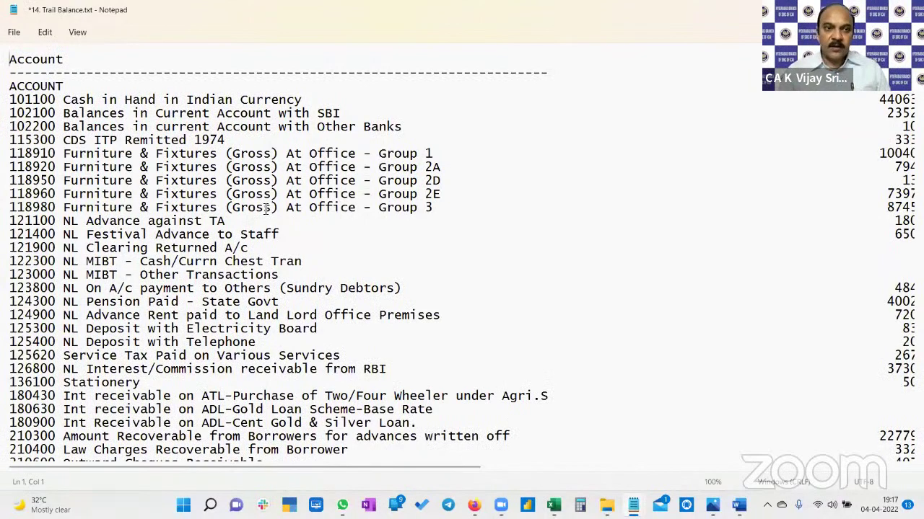
key("Page_Down")
key("Page_Down")
key("Page_Down")
key("Page_Down")
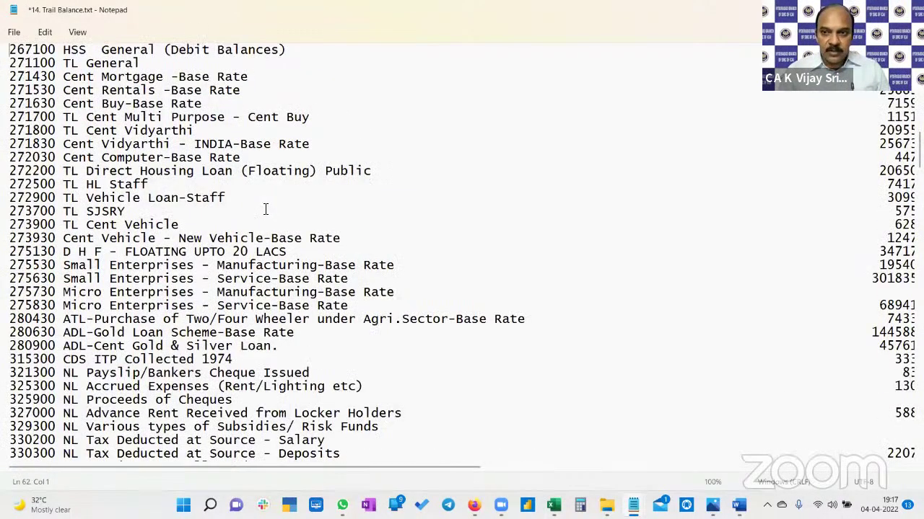
key("ctrl+Home")
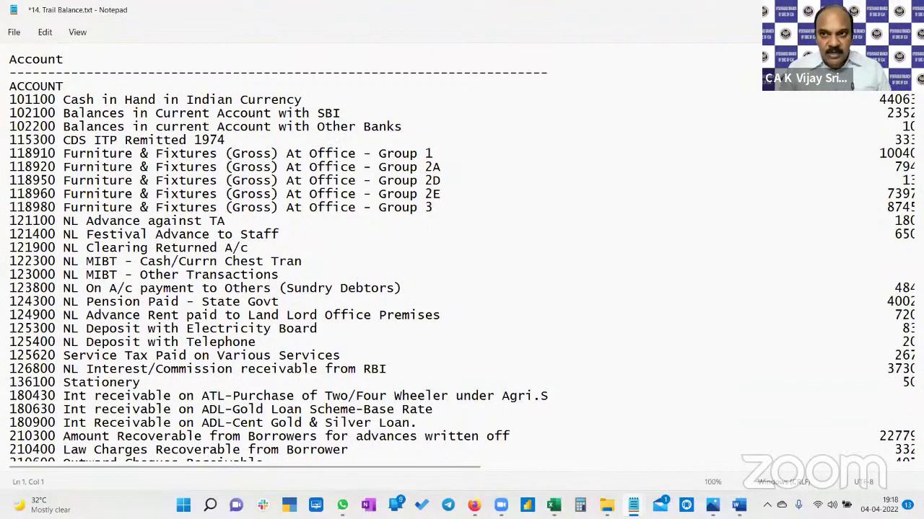
Close 14. Trail Balance.txt without saving the changes
key("alt+F4")
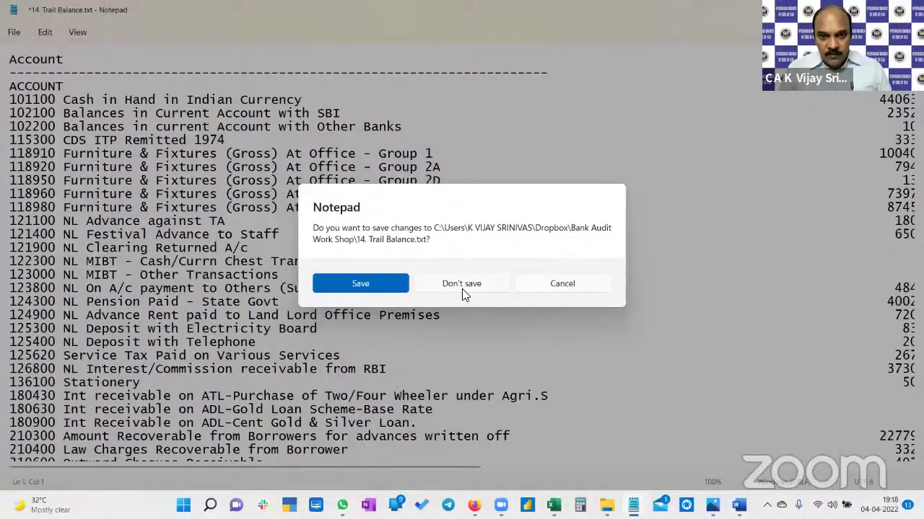
key("Escape")
left_click(606, 505)
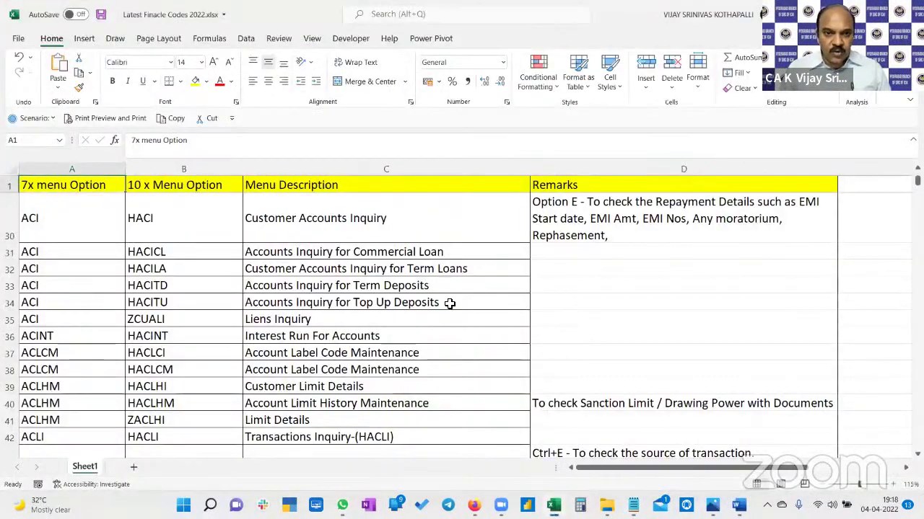
Switch past the Finacle workbook and Bank Audit Work Shop folder back to the Web QR page
left_click(554, 505)
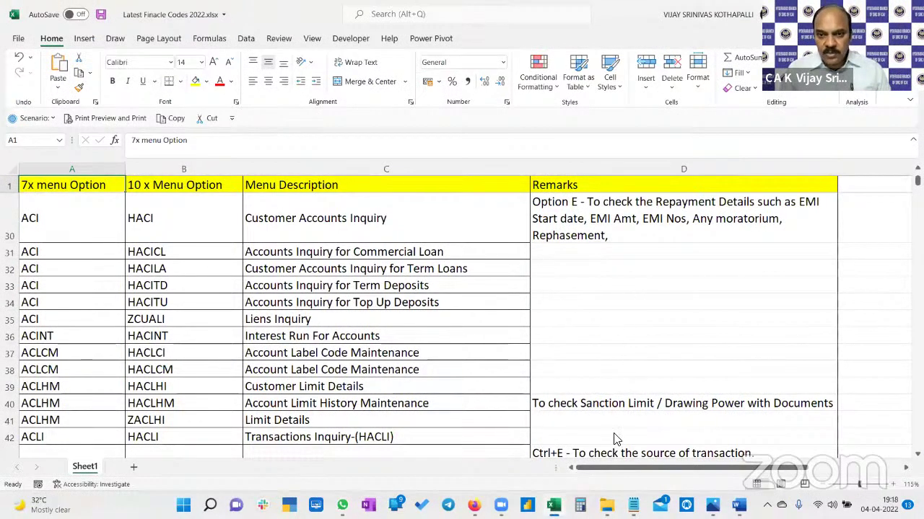
mouse_move(606, 505)
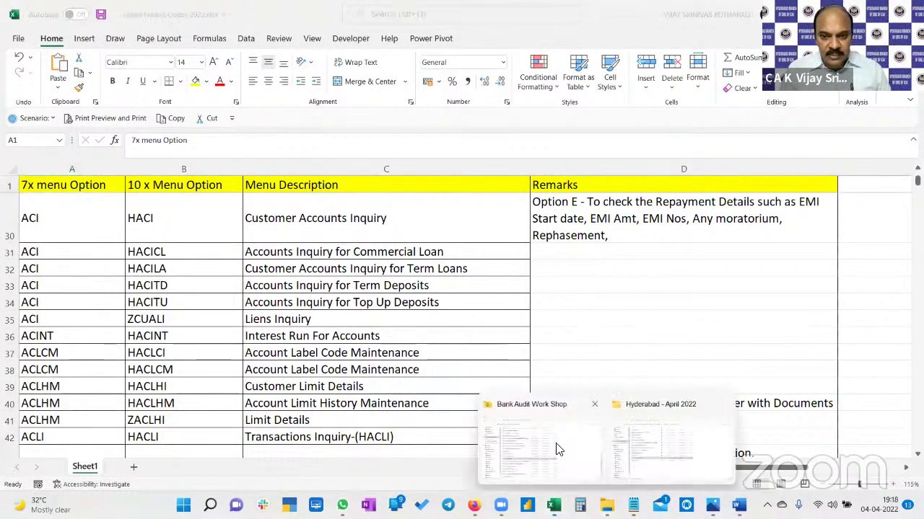
left_click(465, 412)
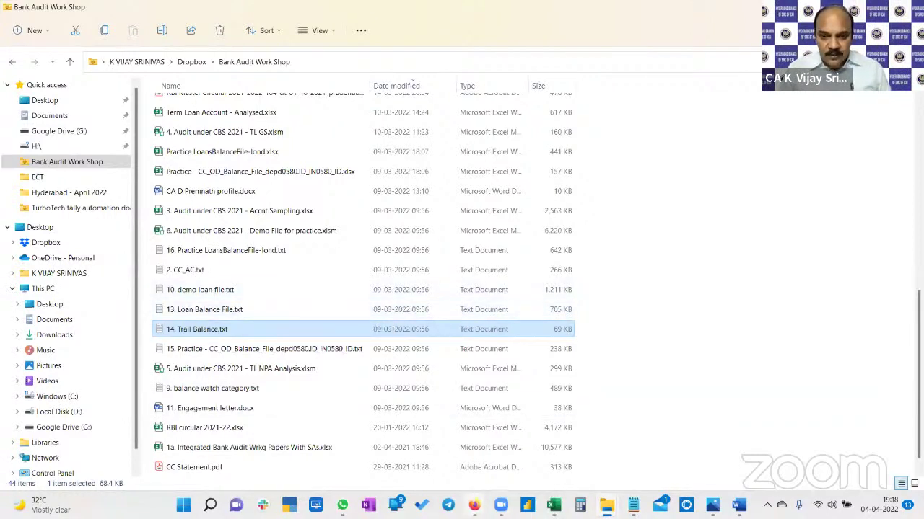
mouse_move(474, 505)
left_click(502, 445)
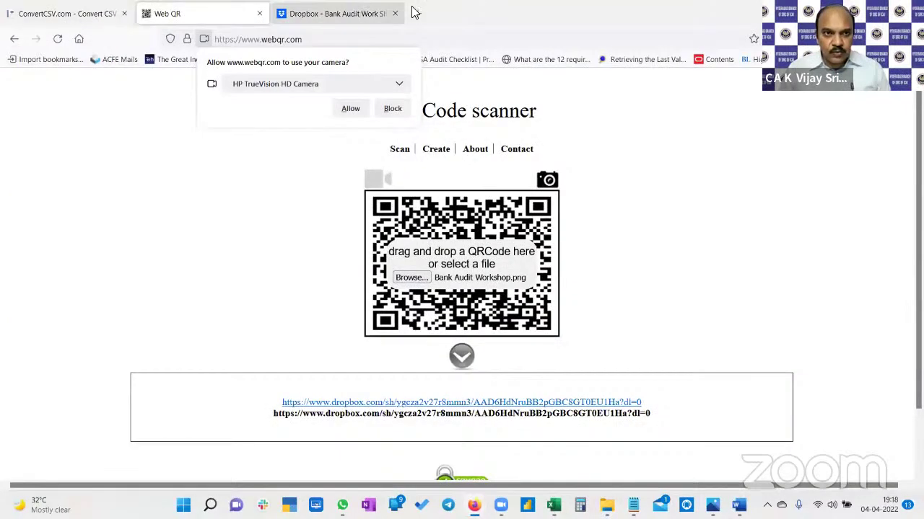
From the Gmail window, search Google for 'zoho analytics' in a new Firefox tab
mouse_move(474, 505)
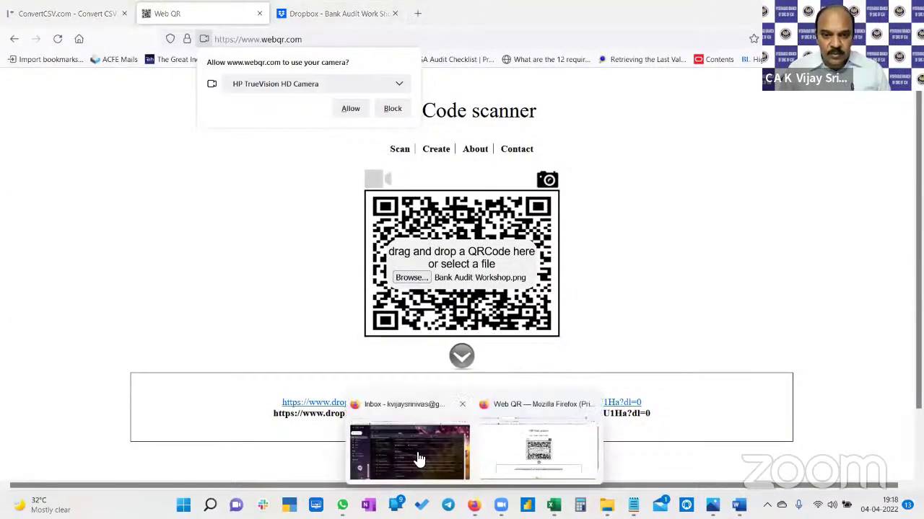
left_click(420, 460)
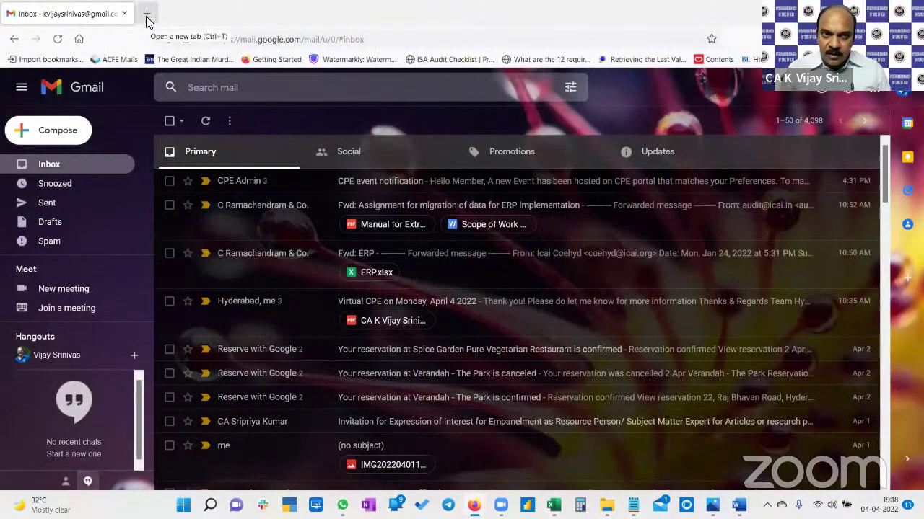
left_click(147, 15)
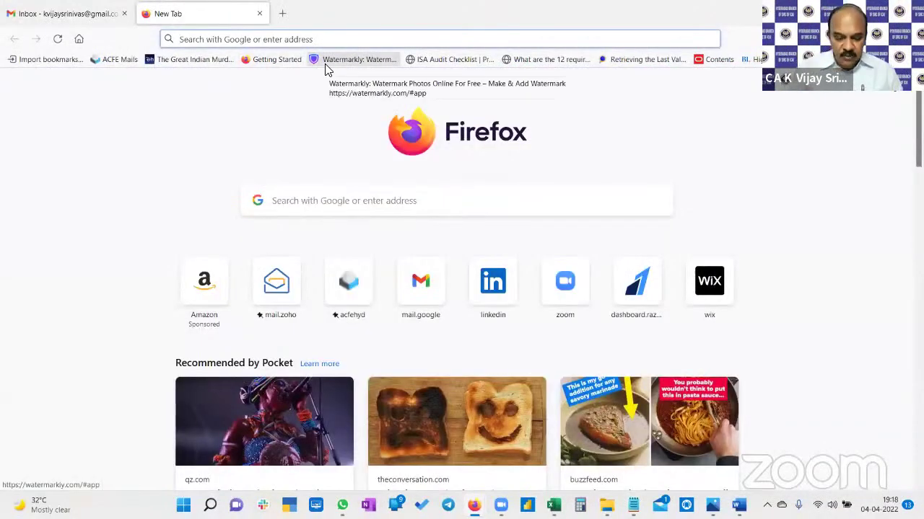
type("zoho a")
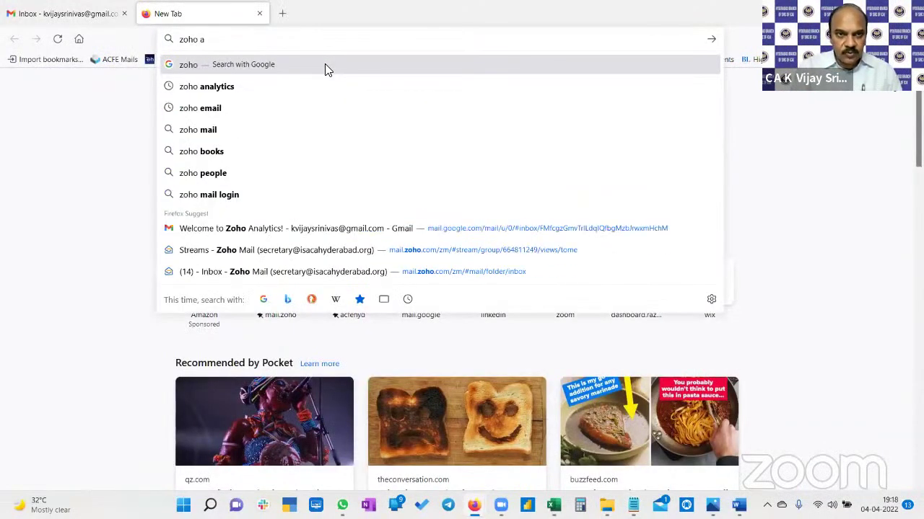
type("nalytics")
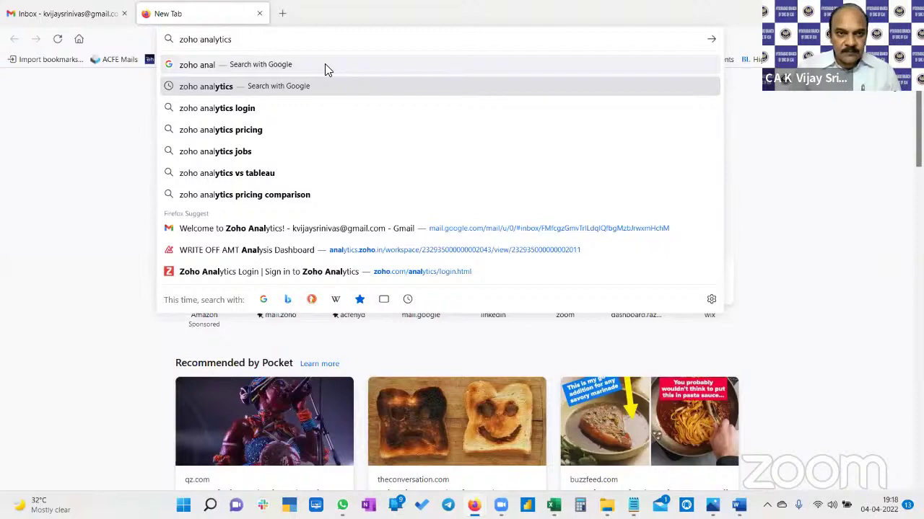
key("Return")
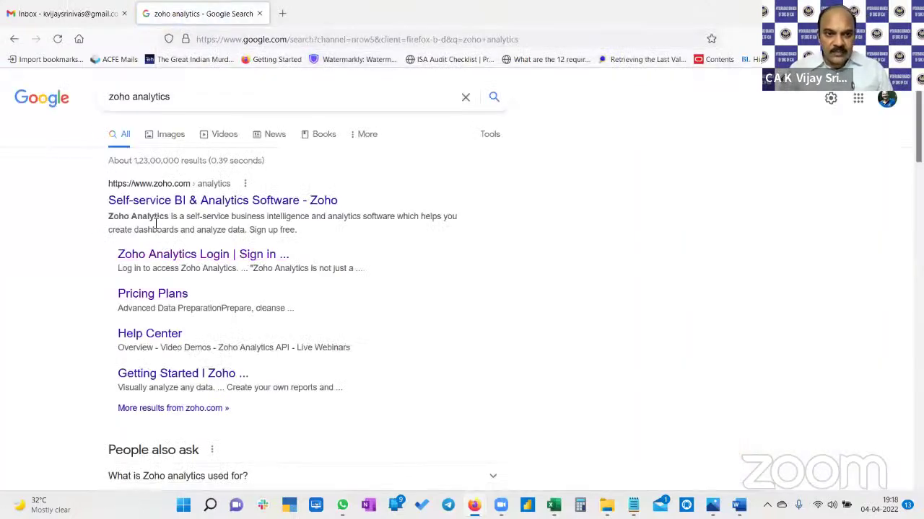
Sign in to Zoho Analytics with the office Google account
left_click(172, 262)
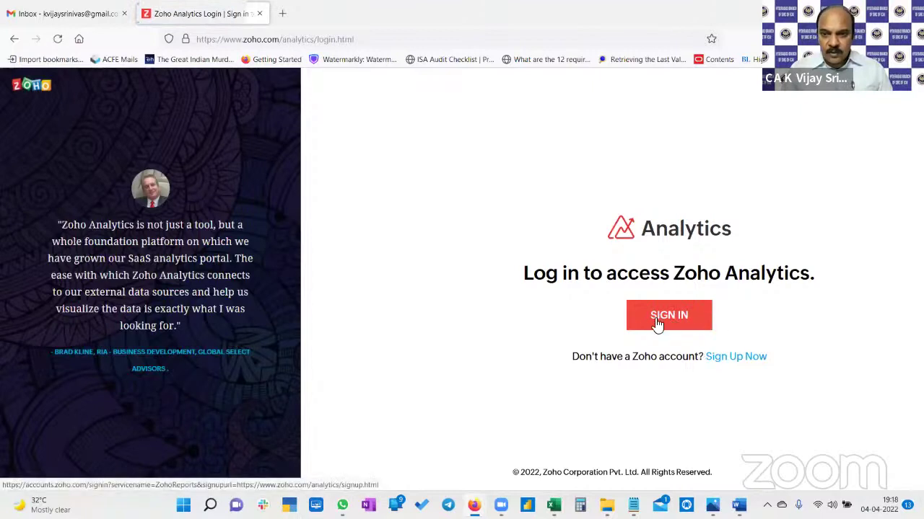
left_click(665, 330)
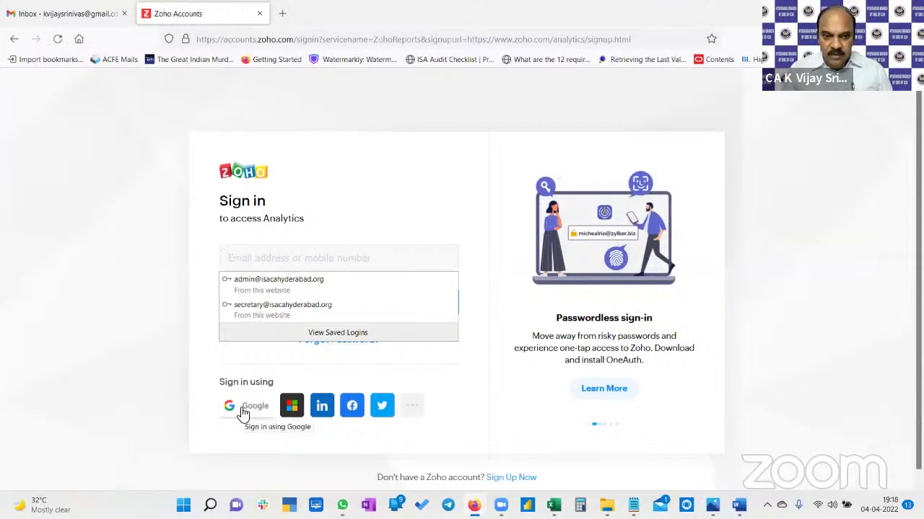
left_click(243, 410)
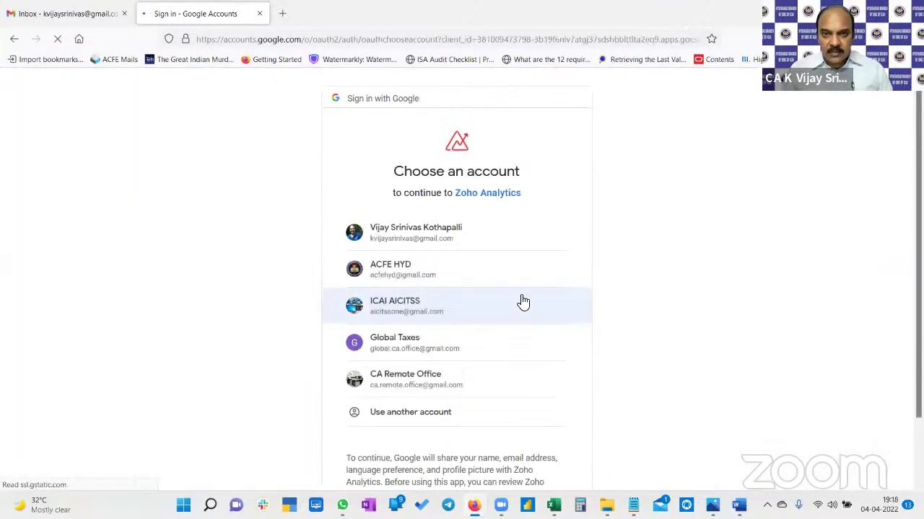
left_click(391, 389)
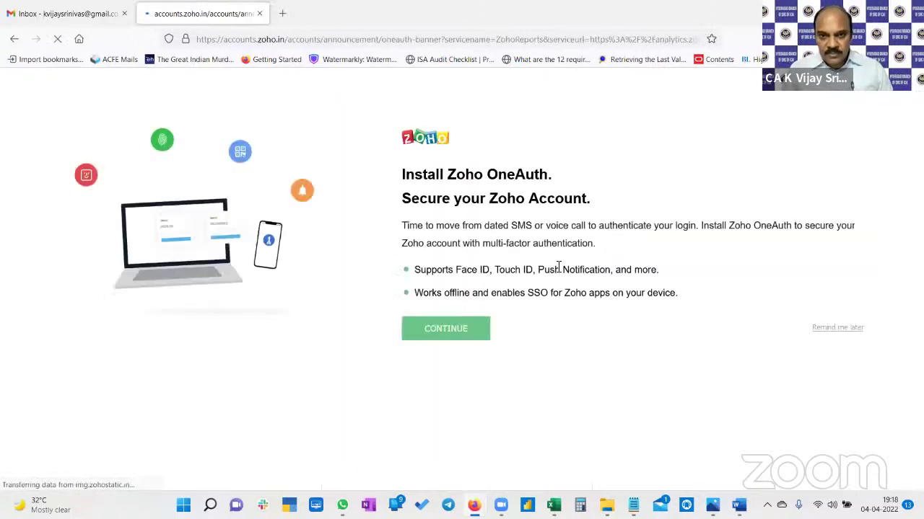
Dismiss the OneAuth prompt and its tab, finish organisation setup, and choose the Files import tile
left_click(448, 329)
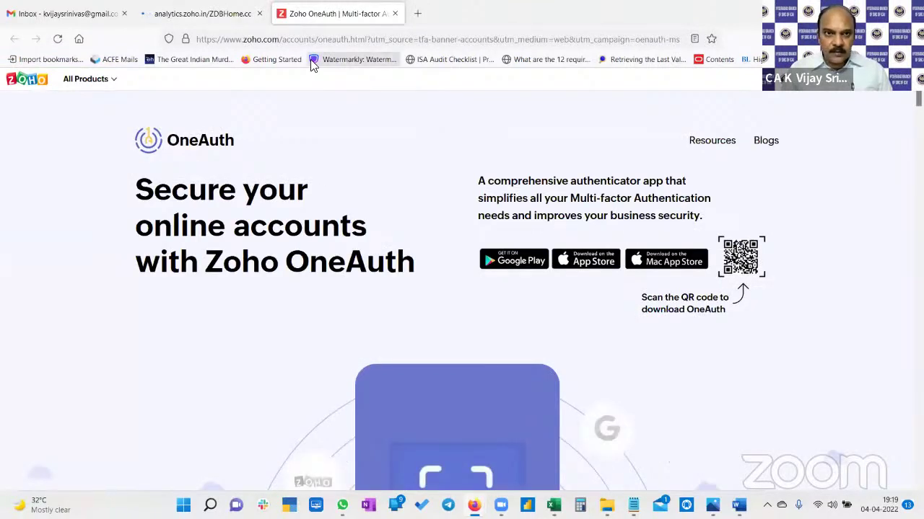
left_click(207, 15)
left_click(395, 14)
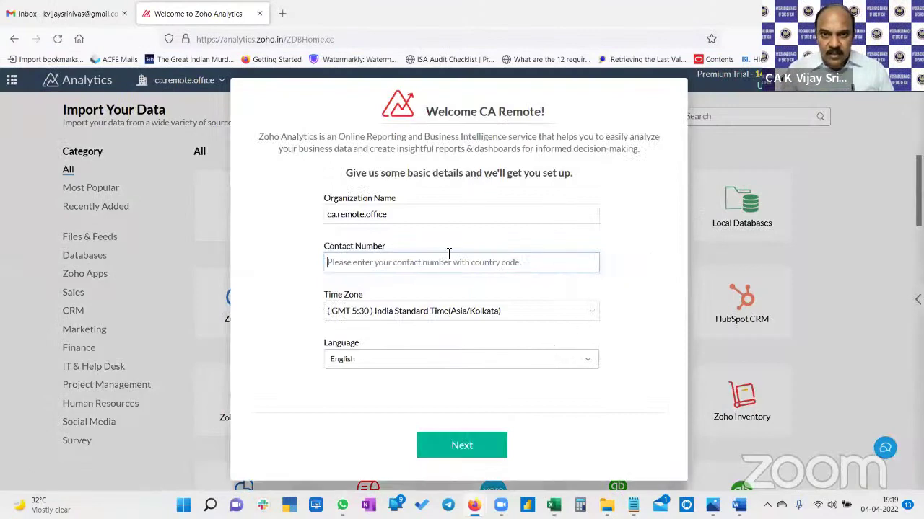
left_click(452, 438)
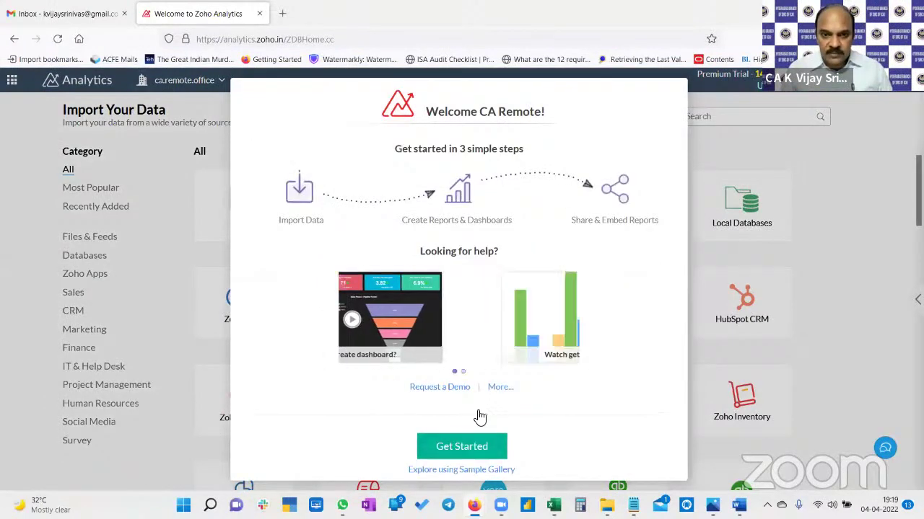
left_click(461, 446)
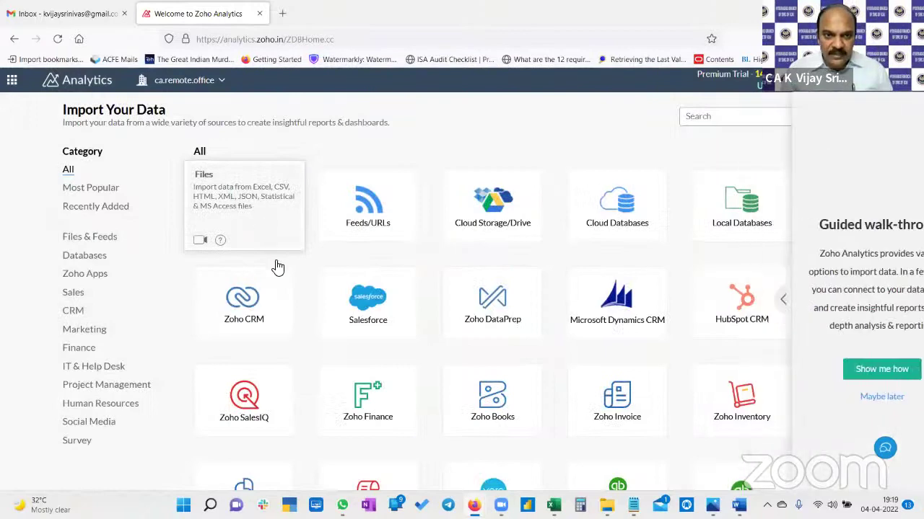
left_click(244, 227)
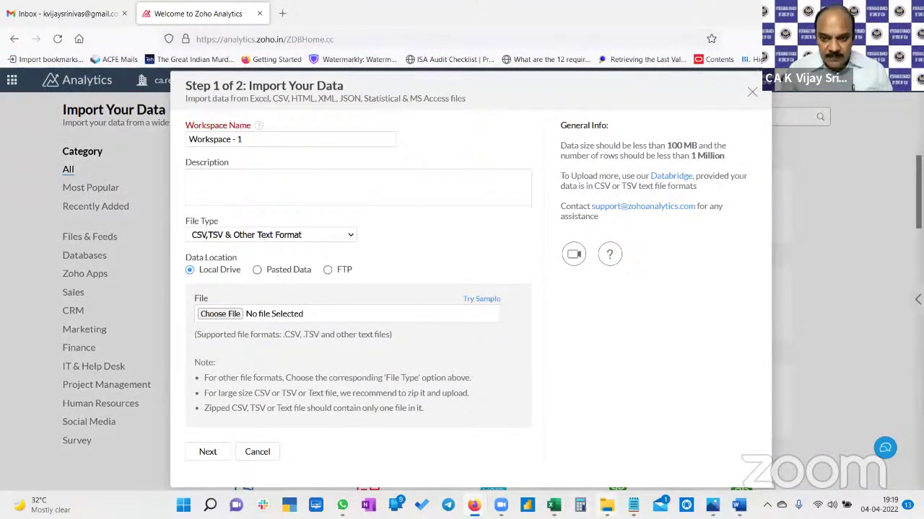
Delete the report header lines from the Practice CC_OD balance text file and save it
left_click(652, 472)
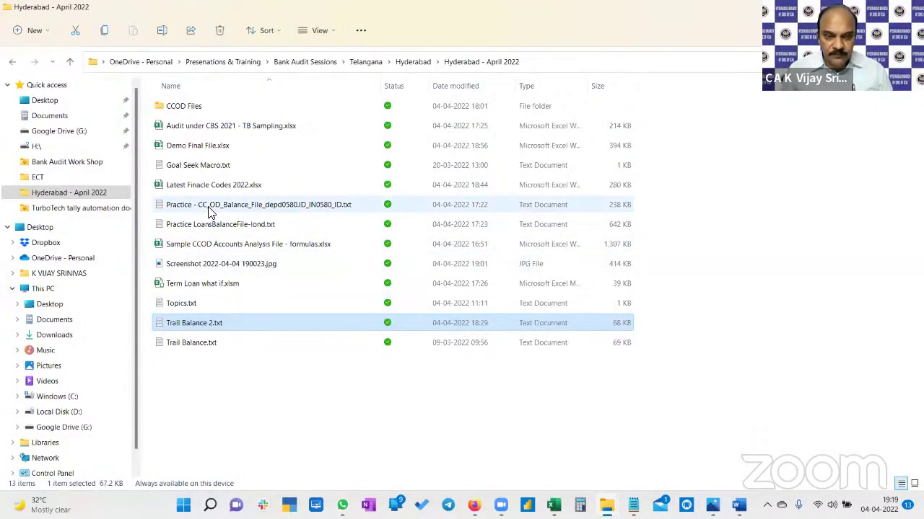
double_click(209, 210)
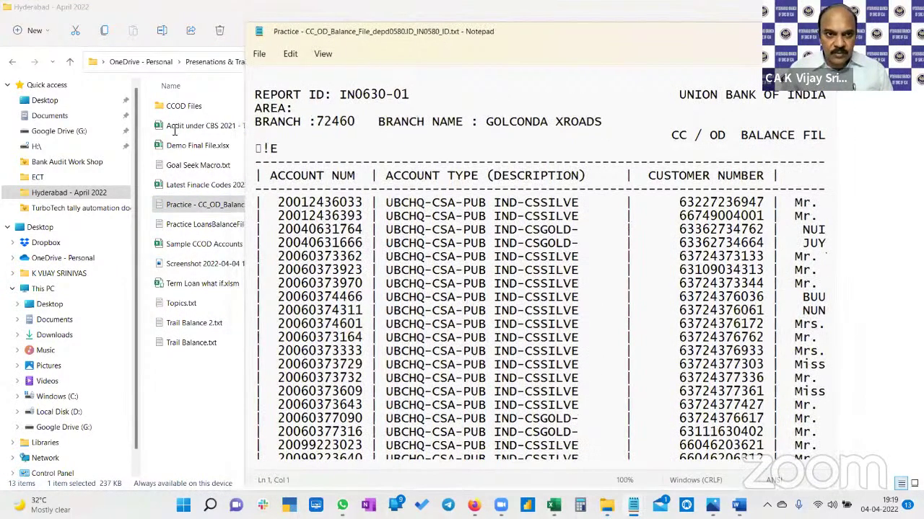
key("super+Up")
key("shift+Down")
key("shift+Down")
key("shift+Down")
key("shift+Down")
key("shift+Down")
key("shift+Down")
key("shift+Down")
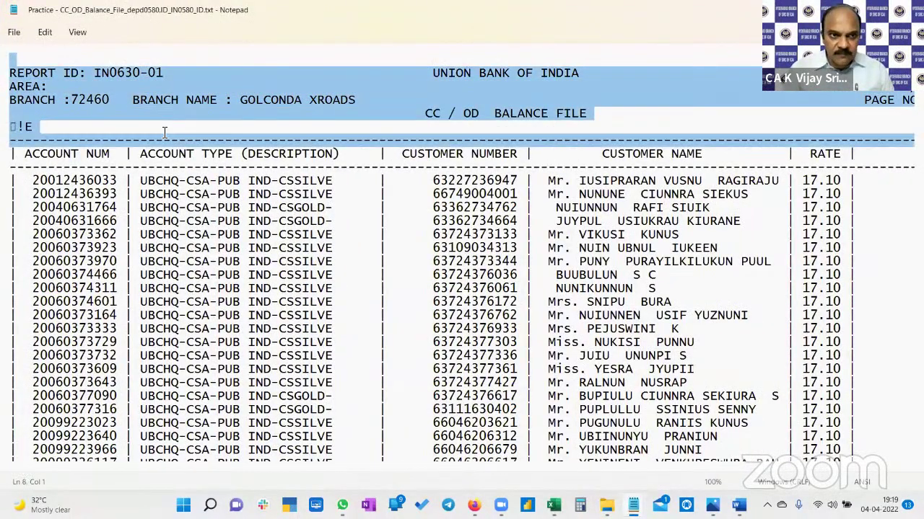
key("Delete")
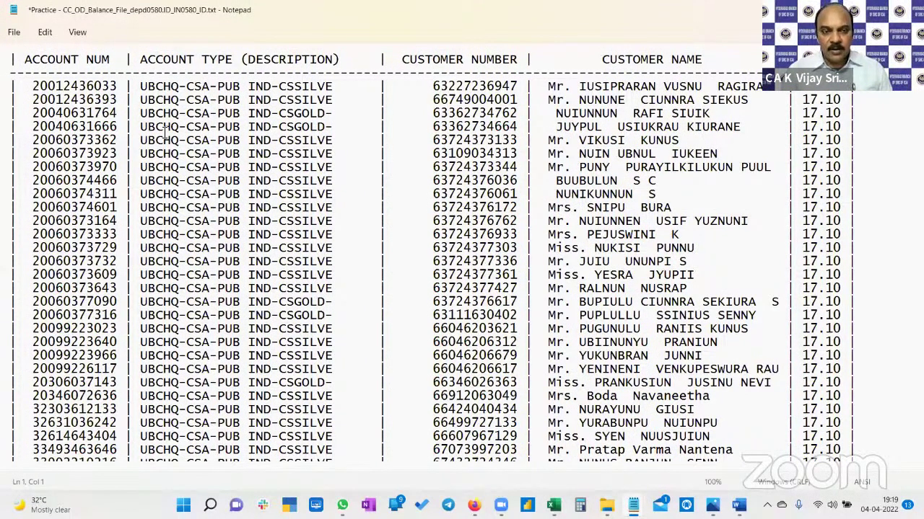
key("ctrl+s")
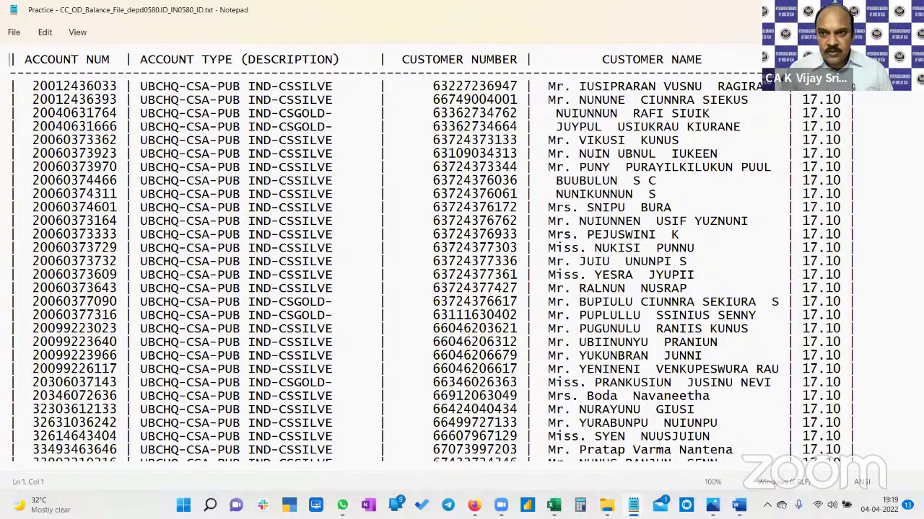
key("alt+F4")
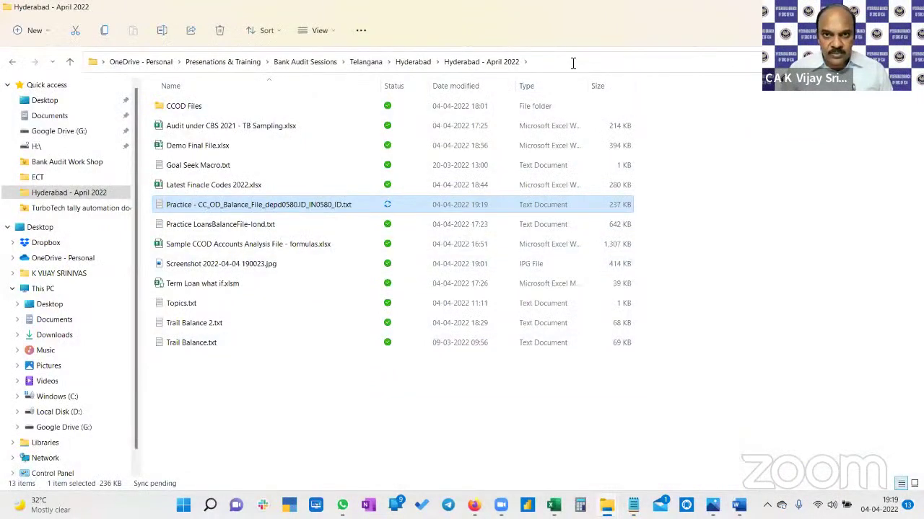
Copy the practice folder's path and return to the Zoho Analytics Firefox window
left_click(572, 64)
key("ctrl+c")
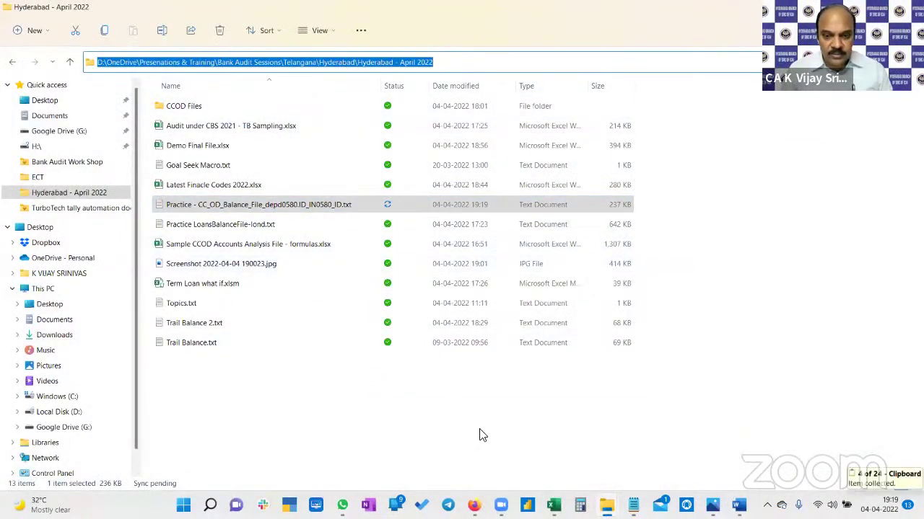
left_click(473, 505)
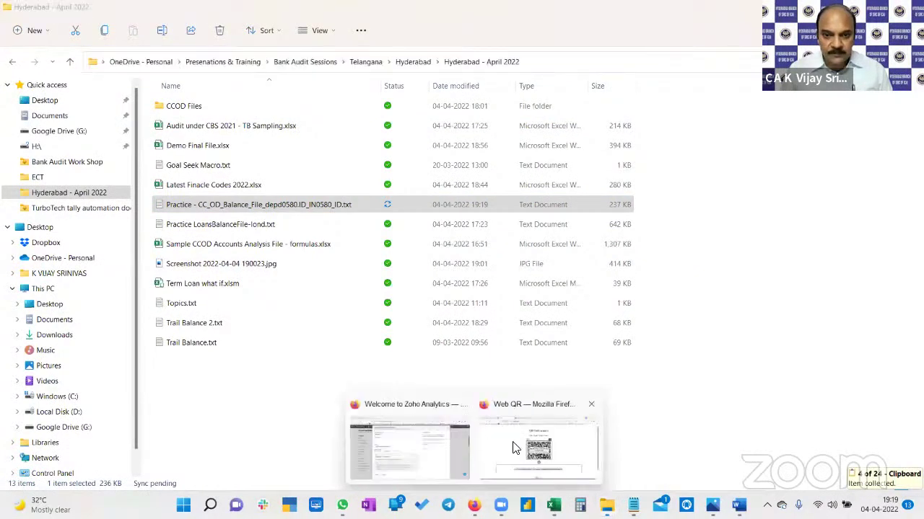
left_click(538, 444)
Upload Practice - CC_OD_Balance_File_depd0580.ID_IN0580_ID.txt and advance the import to step 2
mouse_move(475, 503)
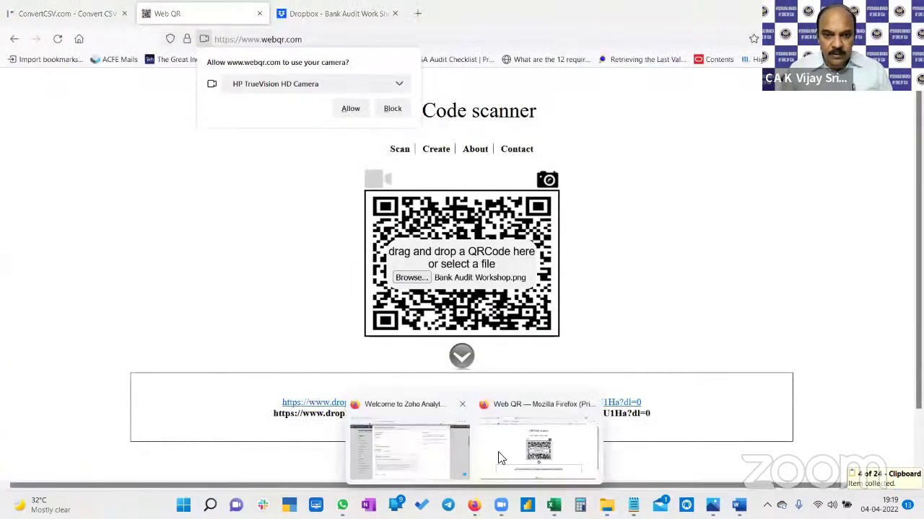
left_click(389, 422)
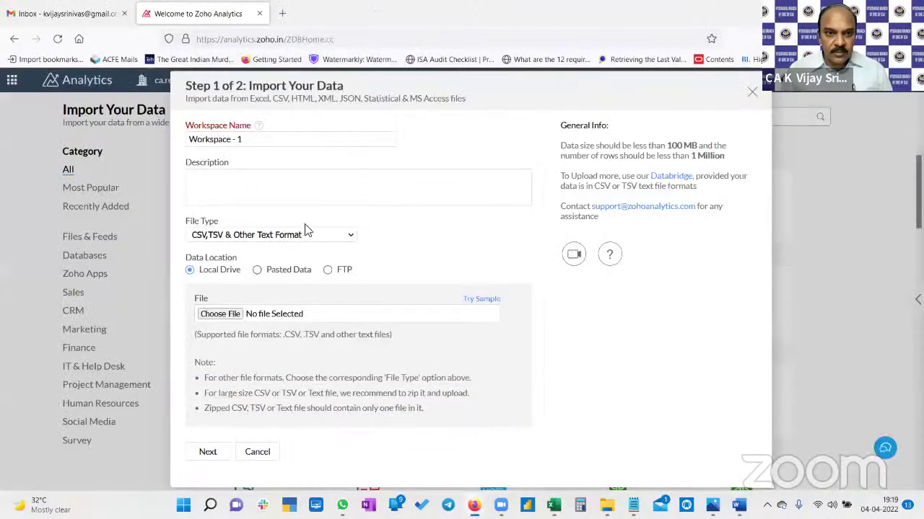
left_click(230, 316)
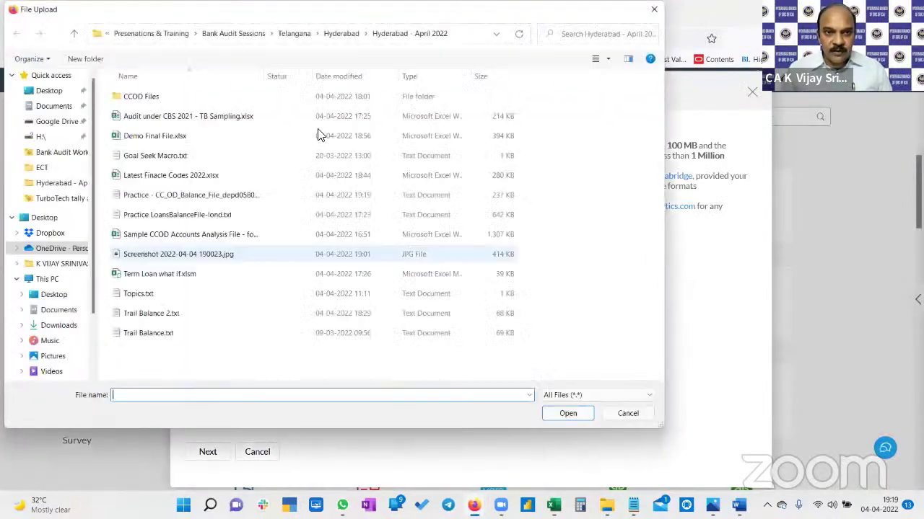
left_click(466, 33)
left_click(466, 34)
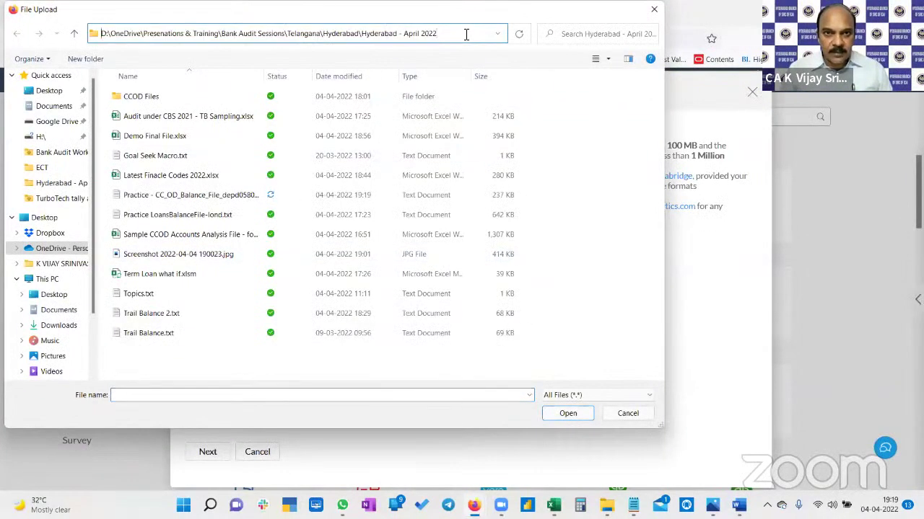
left_click(278, 196)
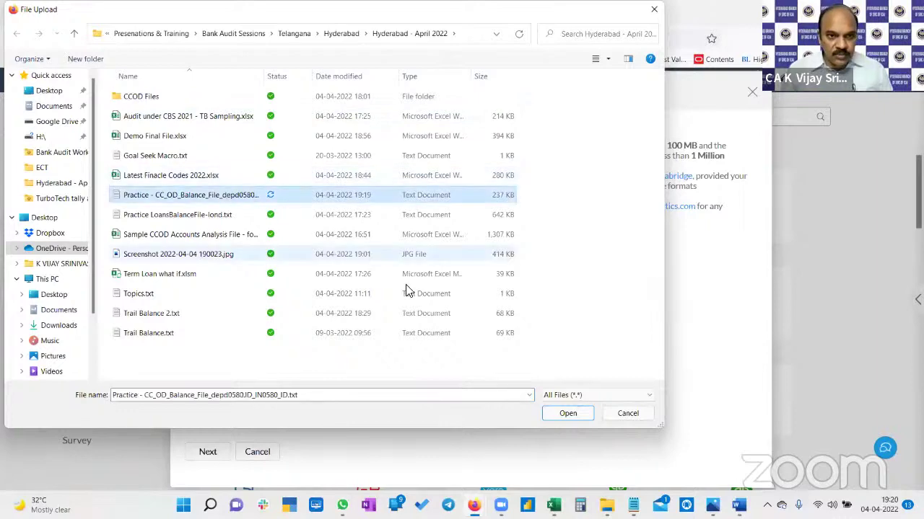
left_click(566, 414)
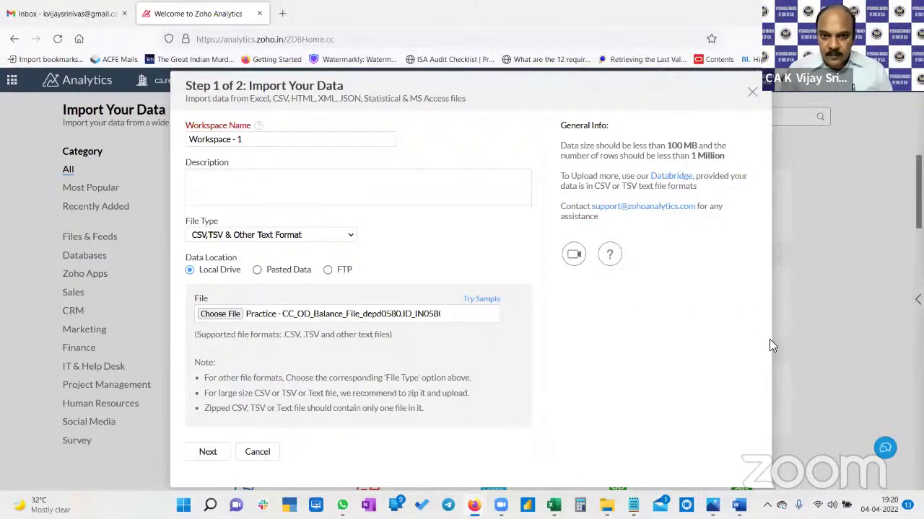
key("Return")
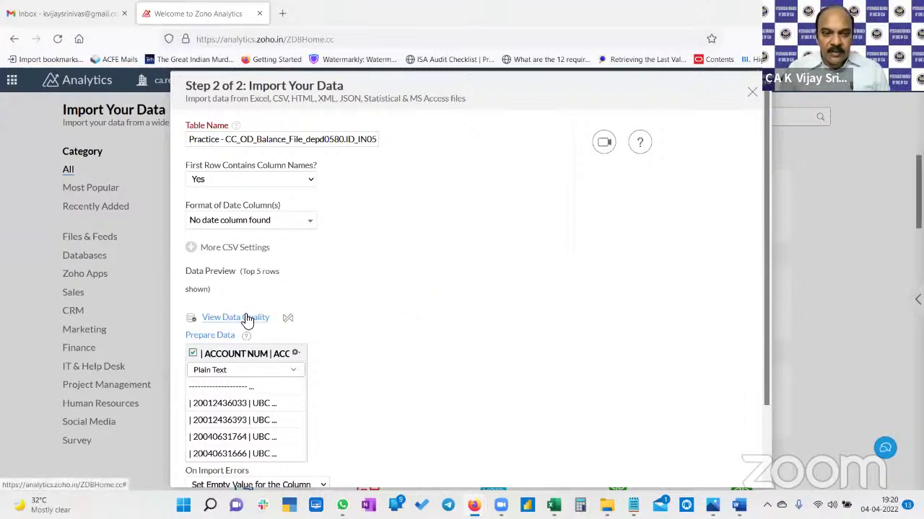
Set the CSV delimiter to Pipe ( | ) in More CSV Settings and create the table
left_click(193, 252)
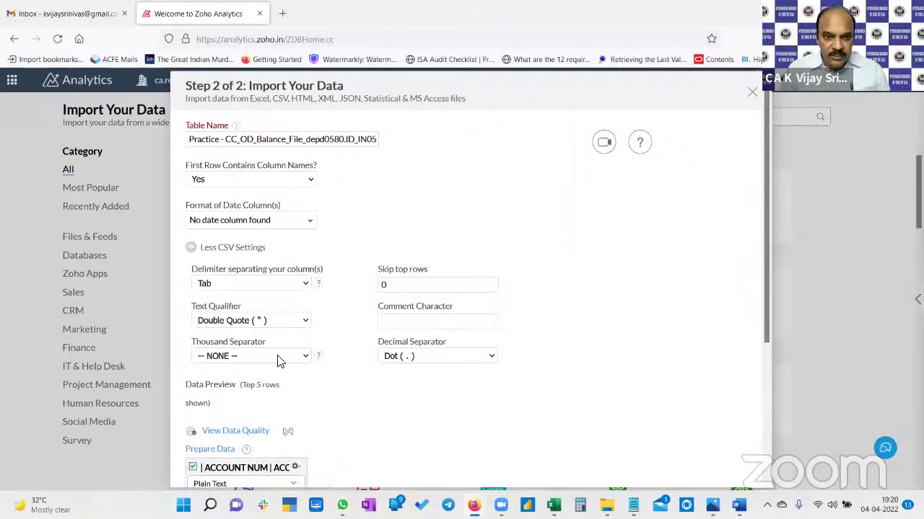
left_click(282, 360)
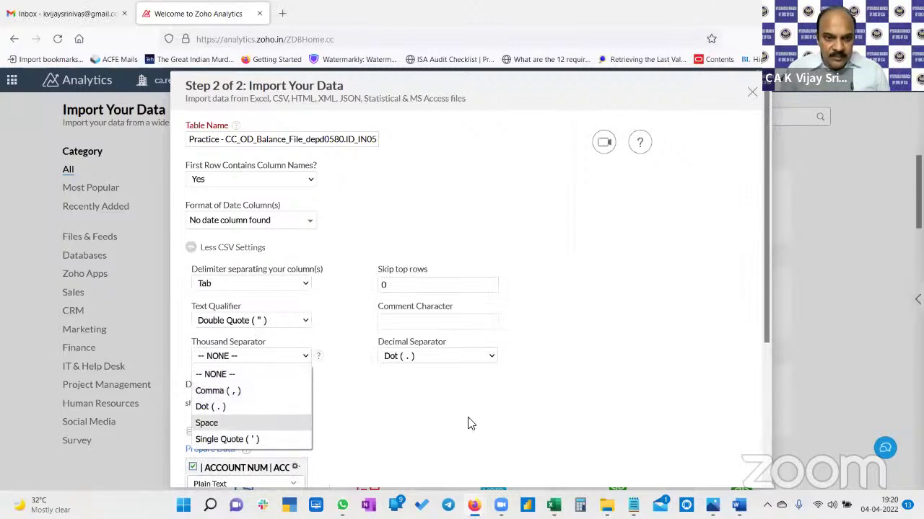
scroll(763, 326, "down", 1)
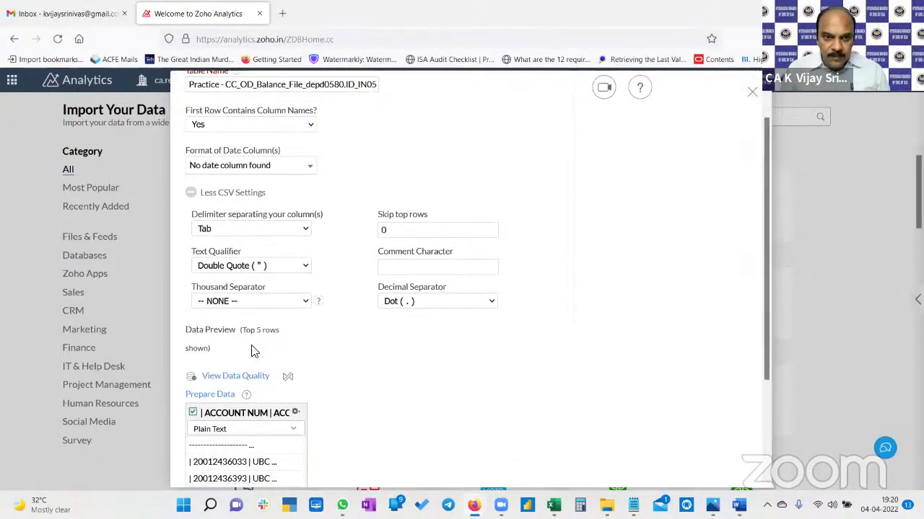
left_click(251, 306)
left_click(249, 264)
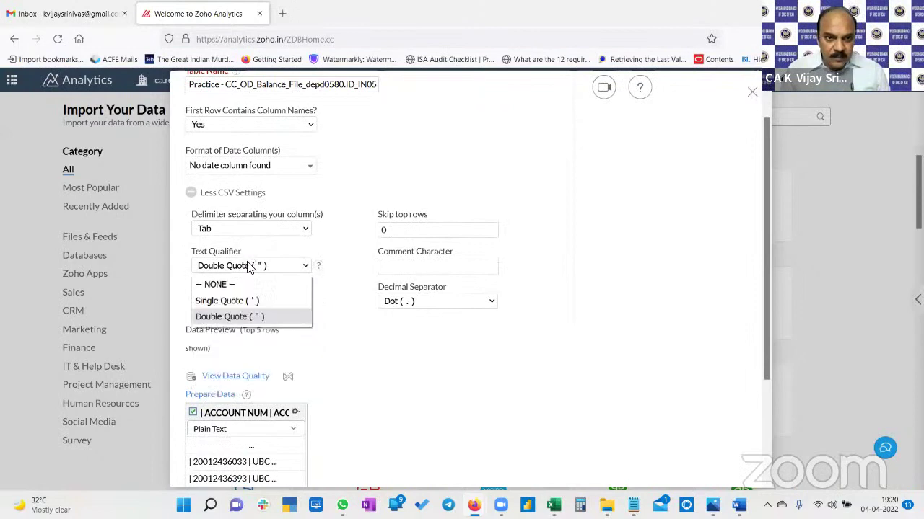
left_click(248, 230)
left_click(224, 312)
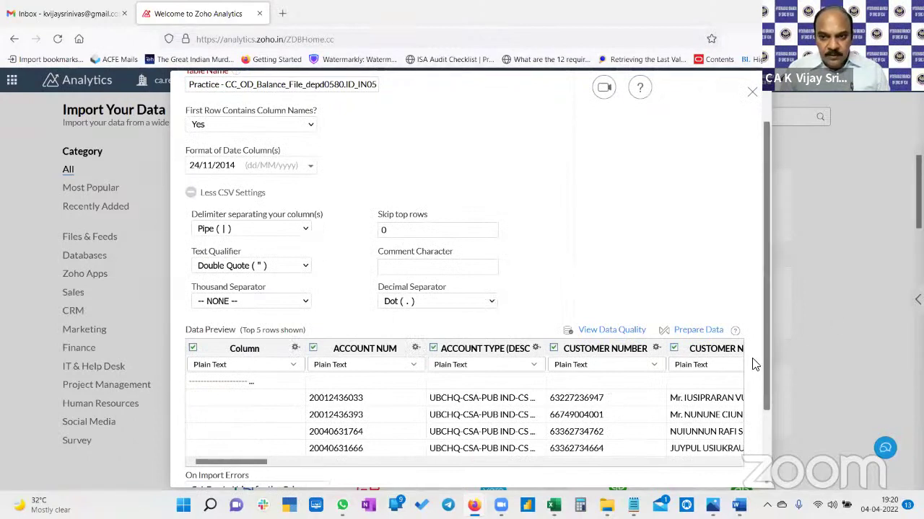
left_click_drag(766, 370, 755, 469)
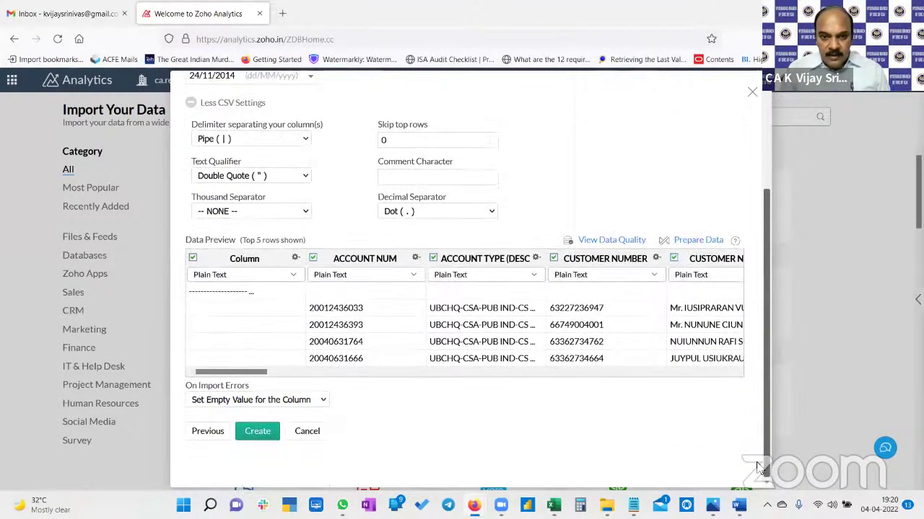
left_click(254, 433)
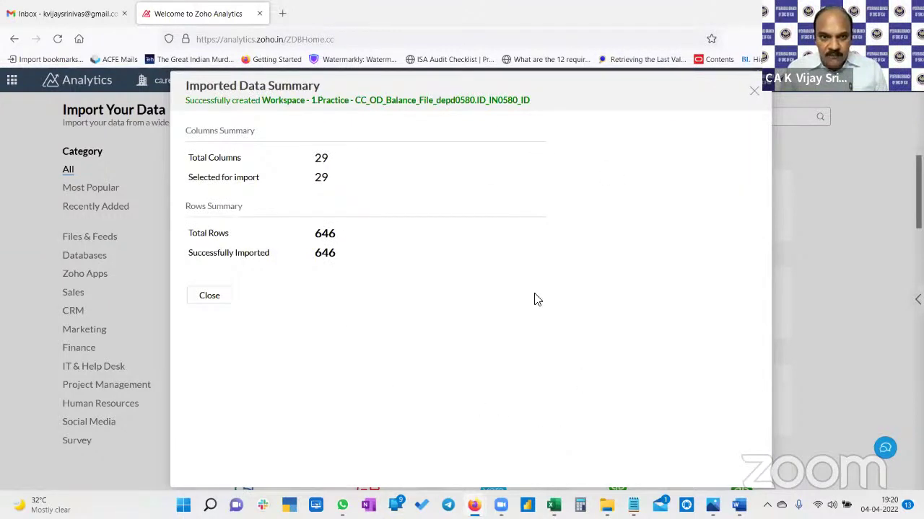
Close the import summary and accept auto-generated reports to build the WRITE OFF AMT dashboard
left_click(209, 297)
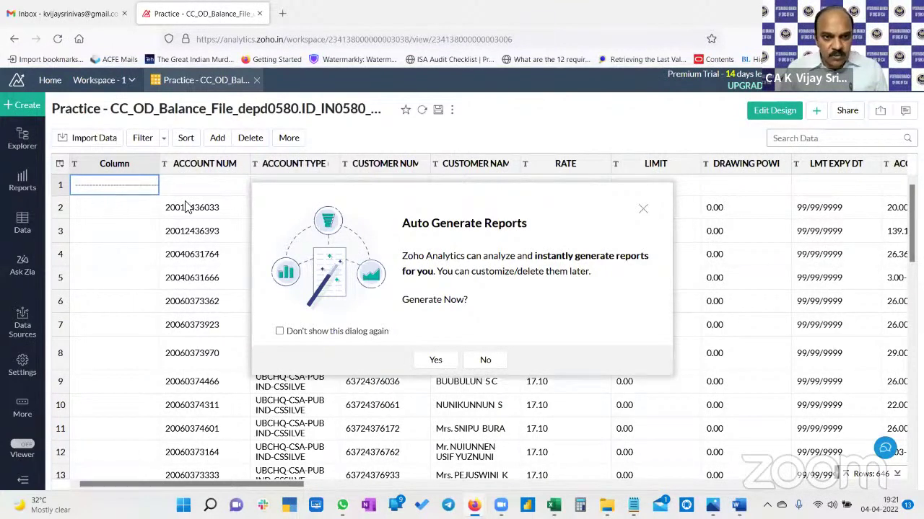
left_click(431, 360)
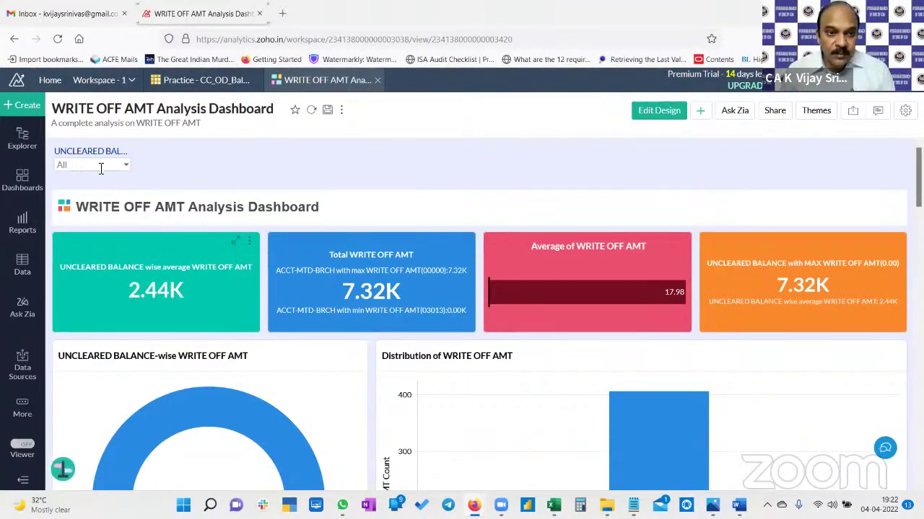
Check the UNCLEARED BALANCE filter values, browse the charts, and switch to Edit Design
left_click(128, 168)
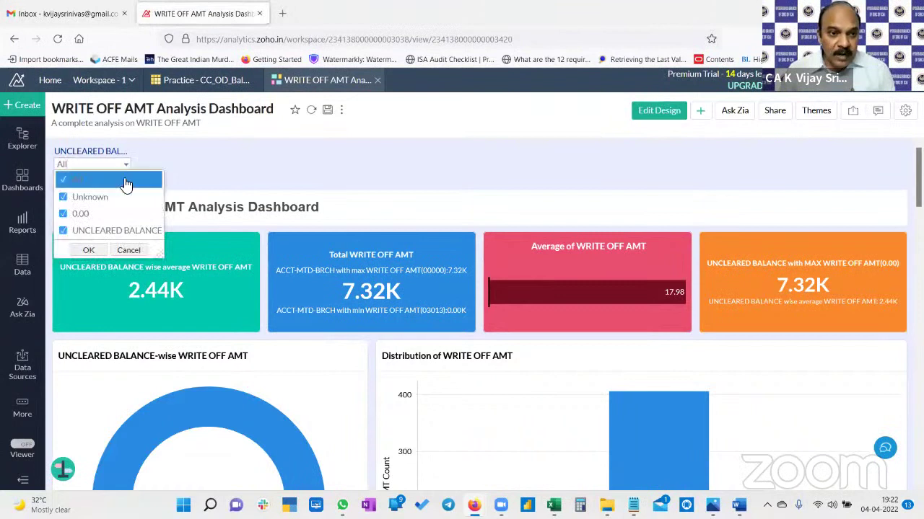
left_click(213, 176)
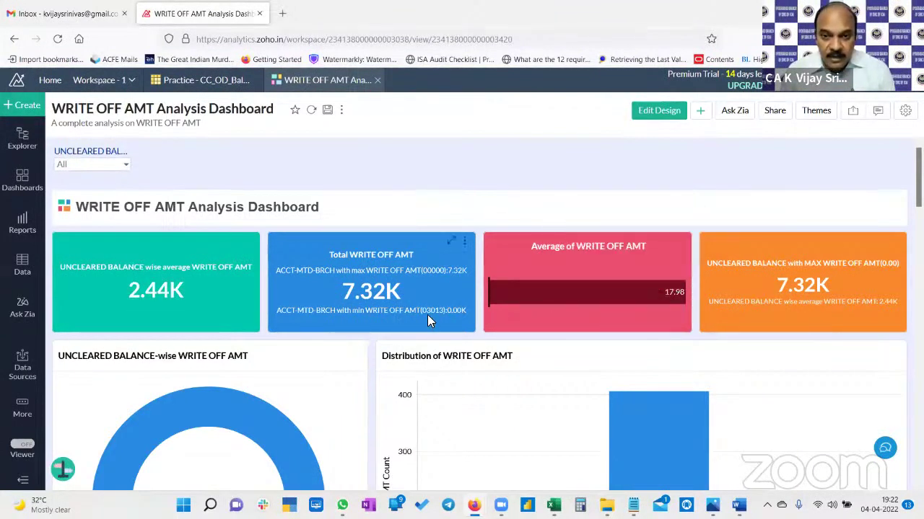
scroll(406, 335, "down", 3)
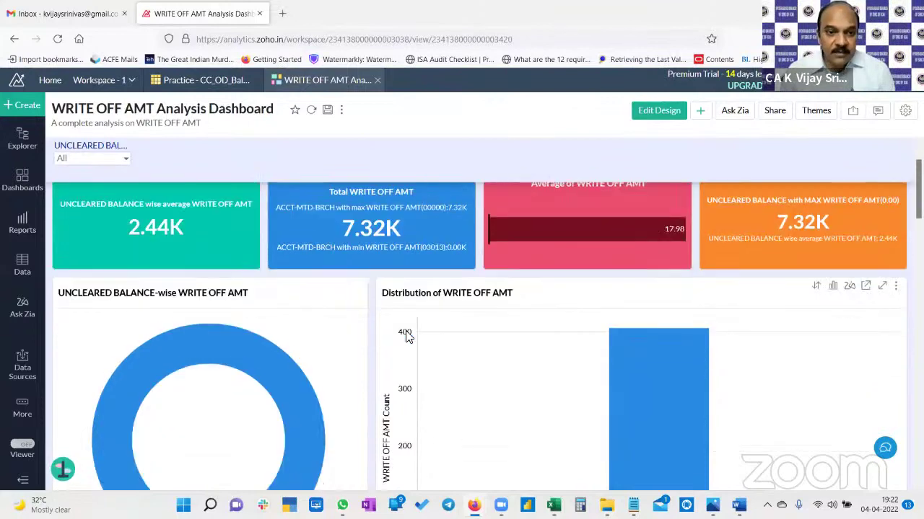
scroll(531, 394, "down", 6)
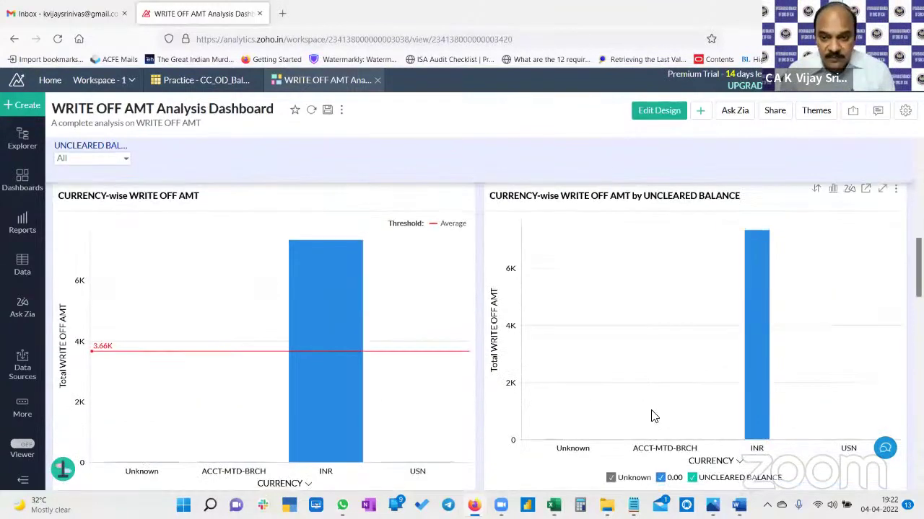
scroll(358, 329, "up", 9)
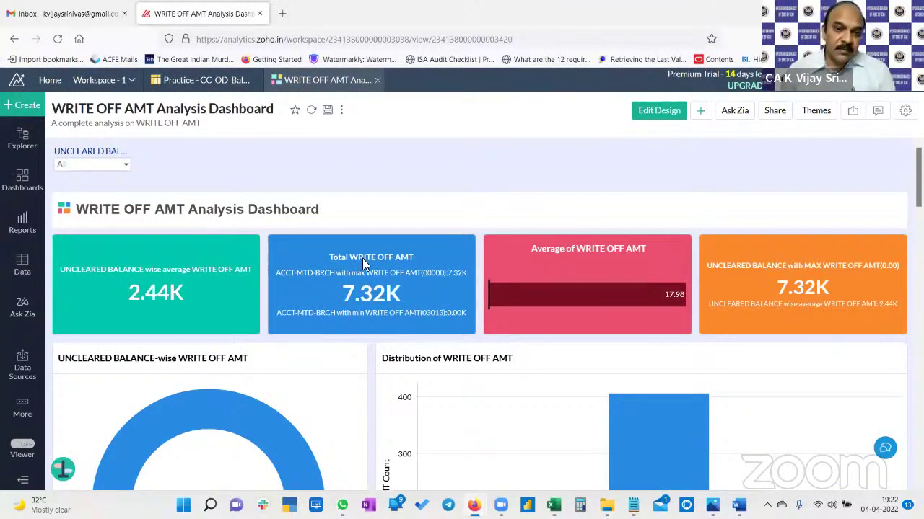
left_click(642, 114)
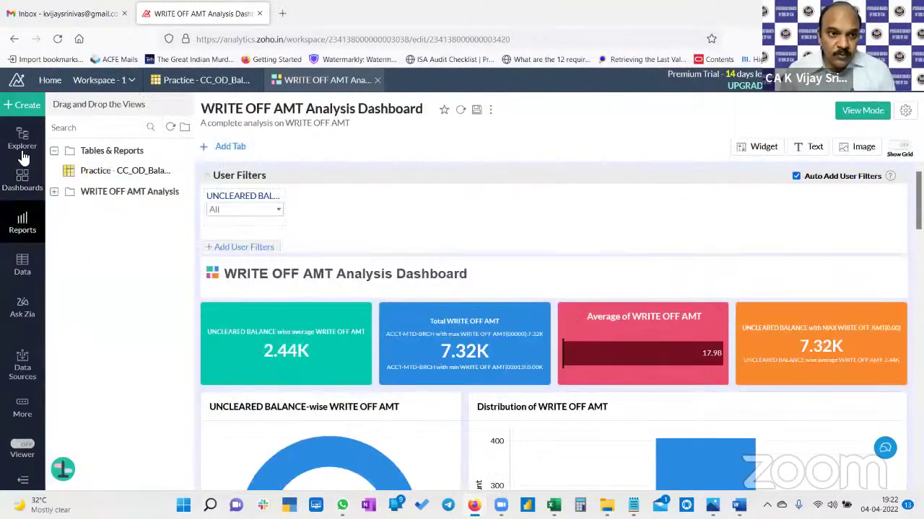
Inspect the UNCLEARED BALANCE user filter's settings, then delete that filter
left_click(21, 179)
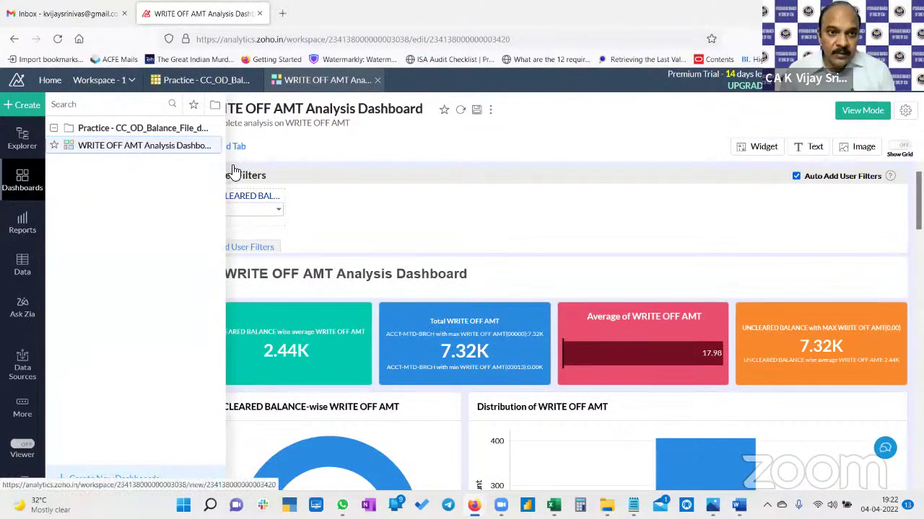
left_click(354, 184)
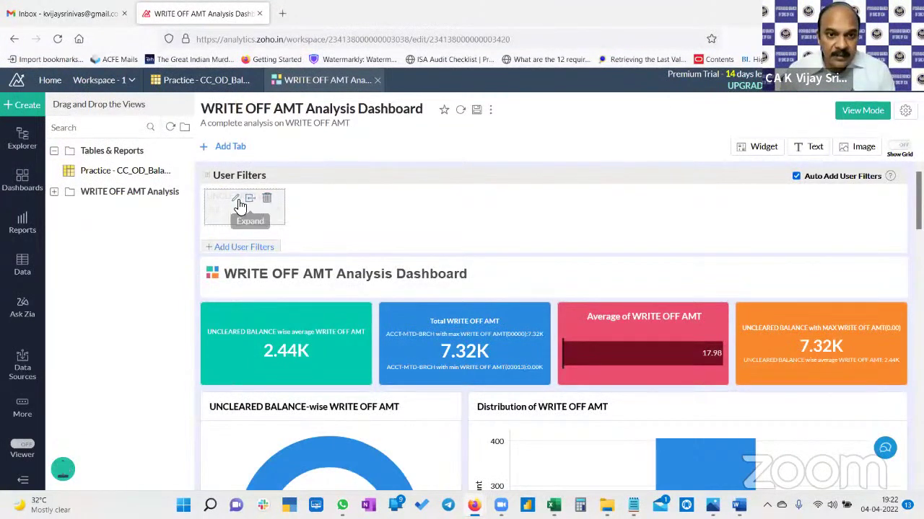
left_click(236, 198)
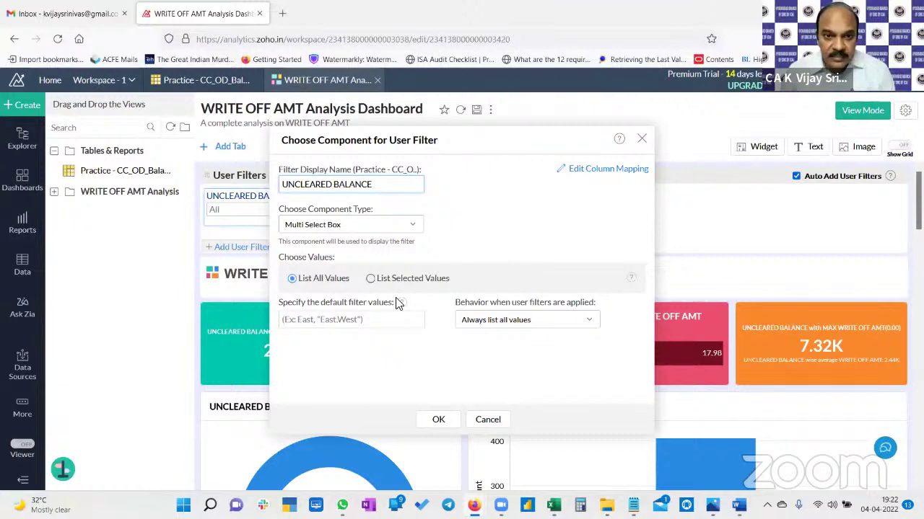
left_click(411, 228)
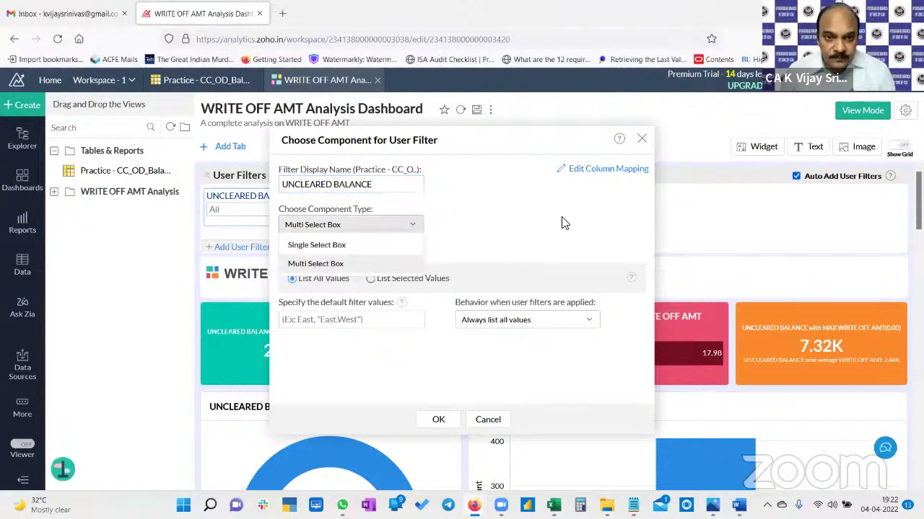
left_click(563, 220)
left_click(594, 170)
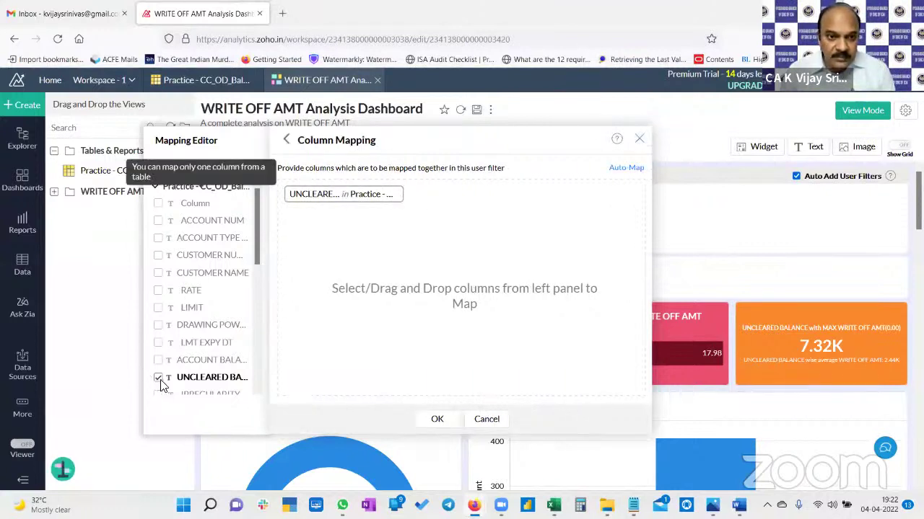
left_click(157, 241)
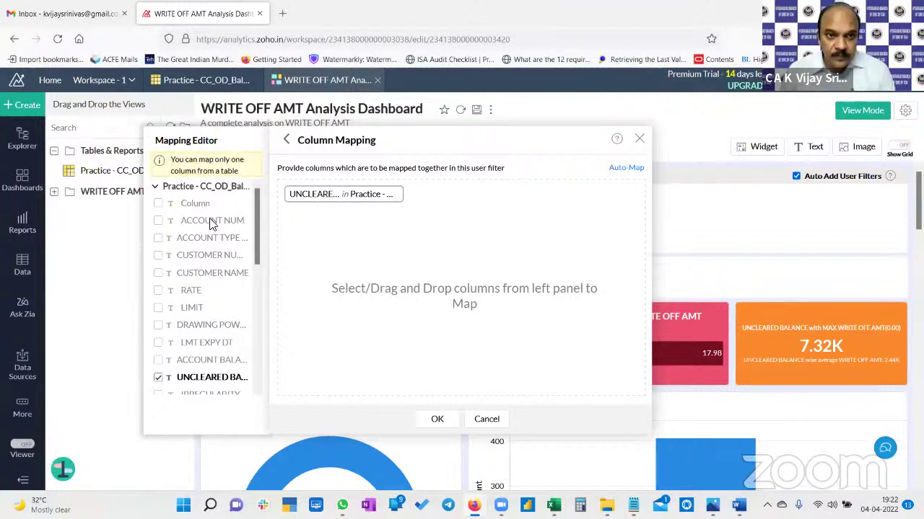
left_click(640, 139)
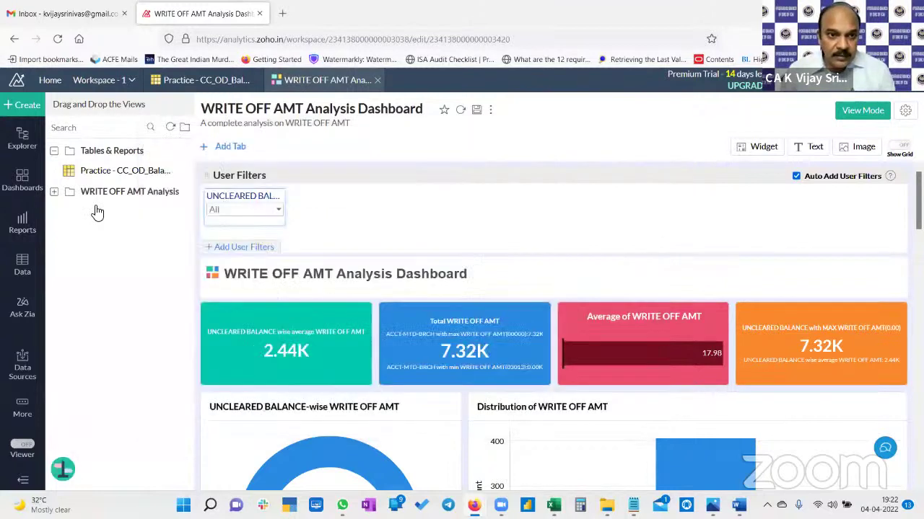
left_click(274, 200)
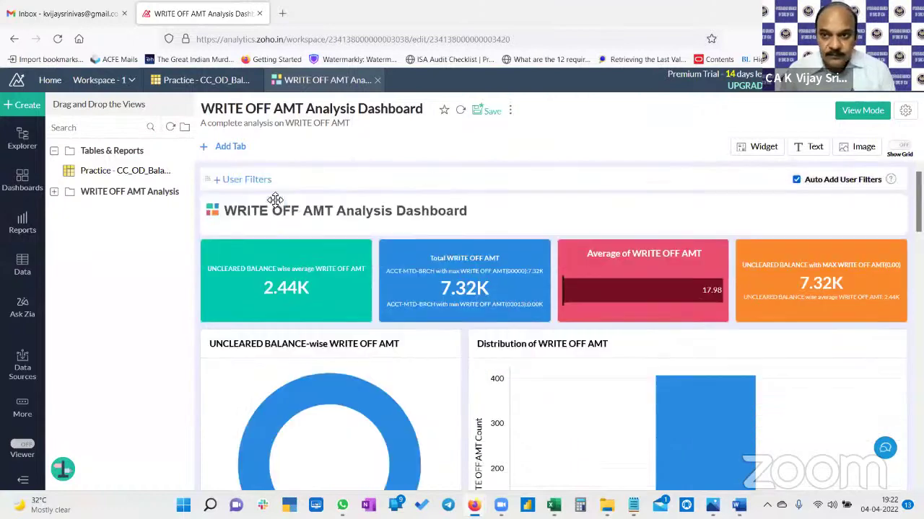
Add ACCOUNT TYPE as a user filter and test it with an MC-HL Maxgain account type
left_click(278, 184)
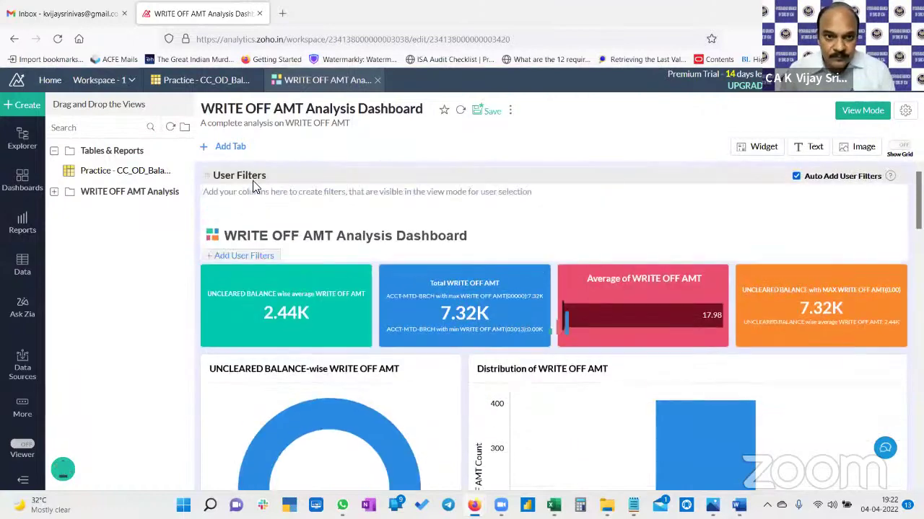
left_click(258, 222)
left_click_drag(65, 243, 316, 229)
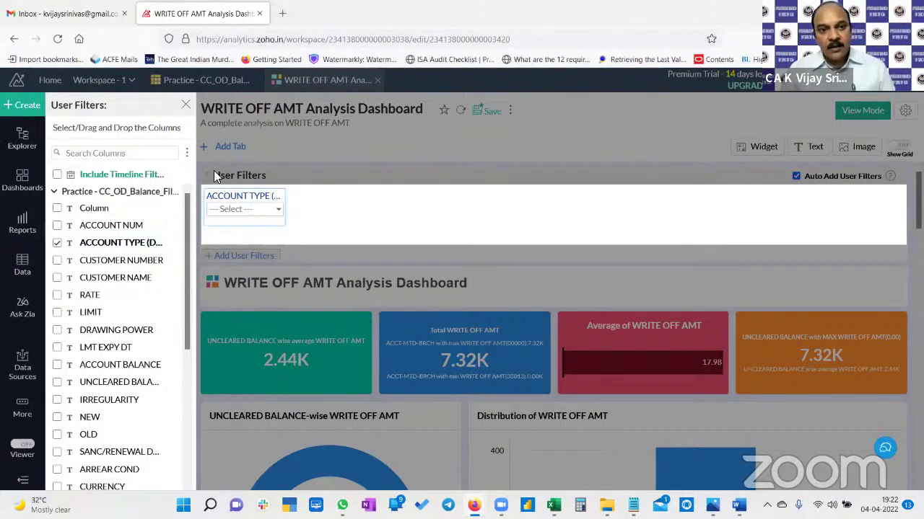
left_click(184, 106)
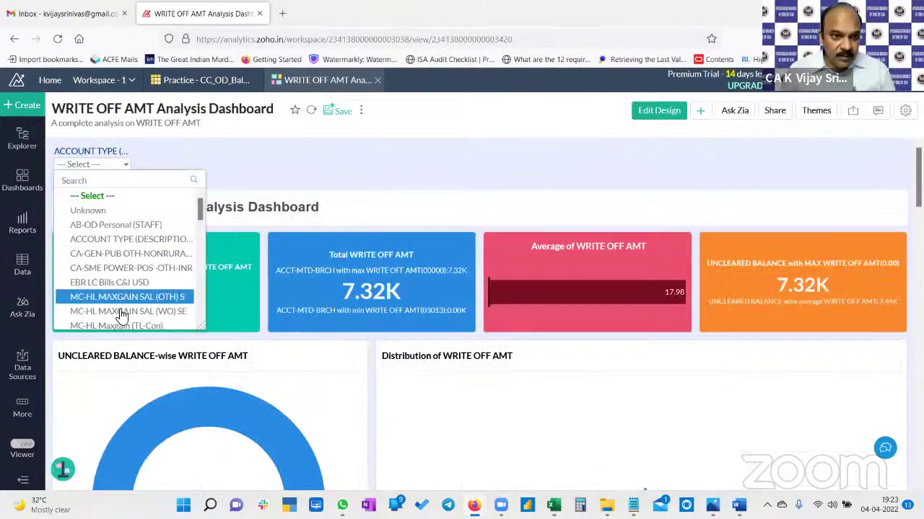
left_click(166, 312)
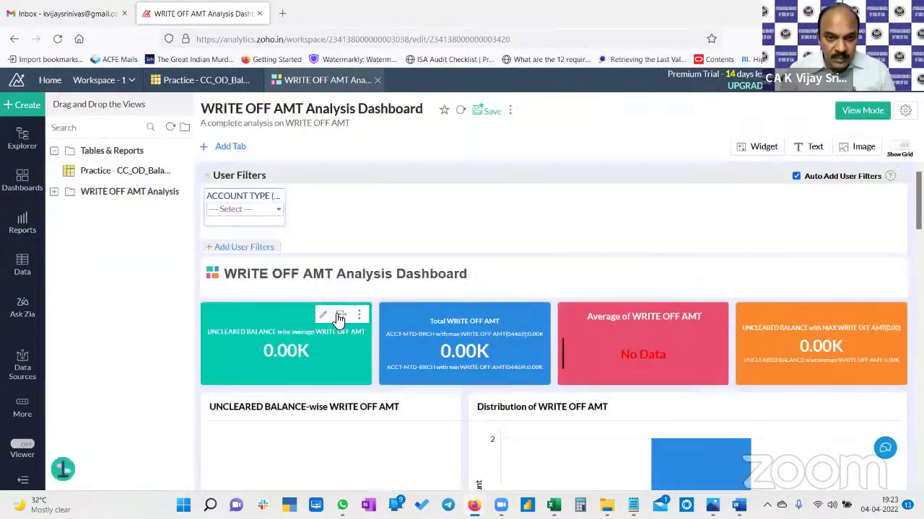
Change the green KPI tile's data column to ACCOUNT BALANCE Count and apply it
left_click(359, 314)
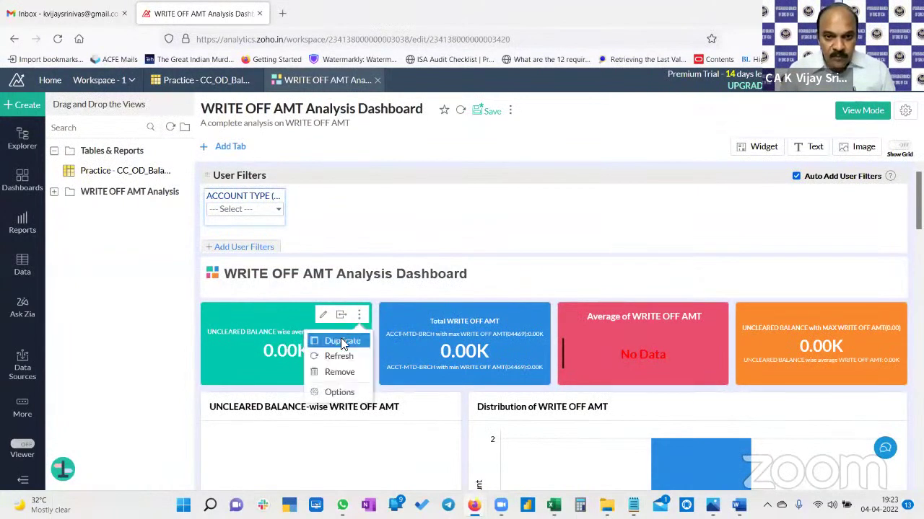
scroll(355, 326, "down", 2)
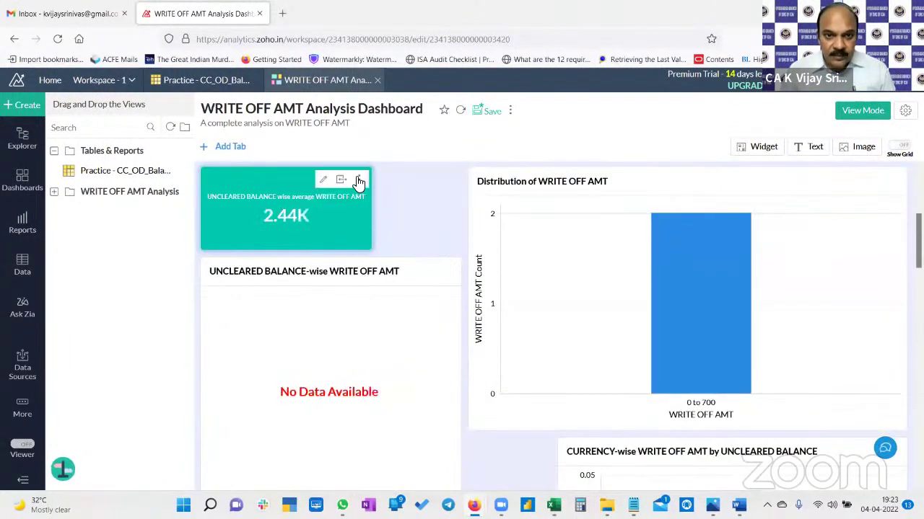
left_click(359, 180)
left_click(331, 260)
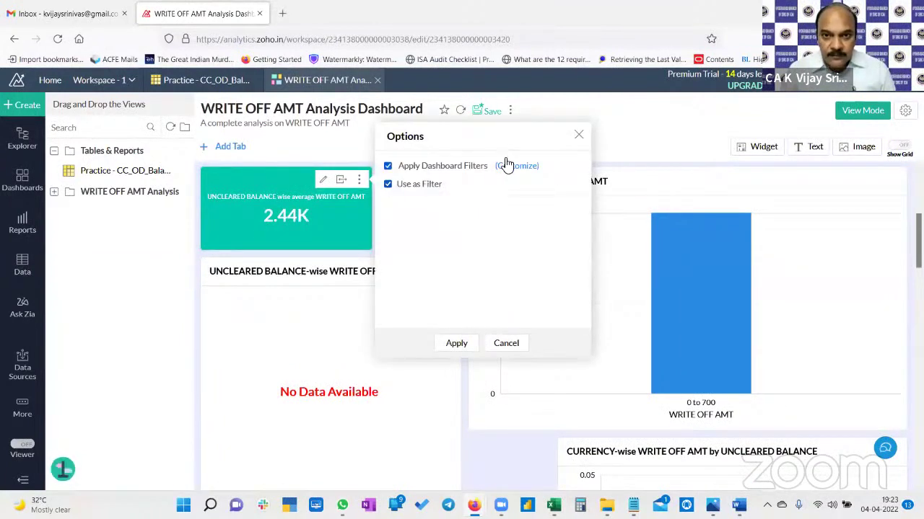
left_click(515, 166)
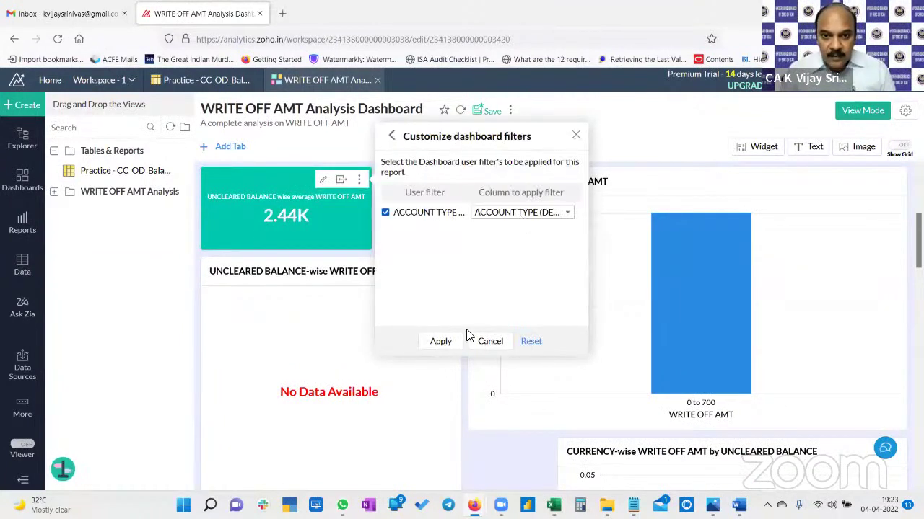
left_click(576, 137)
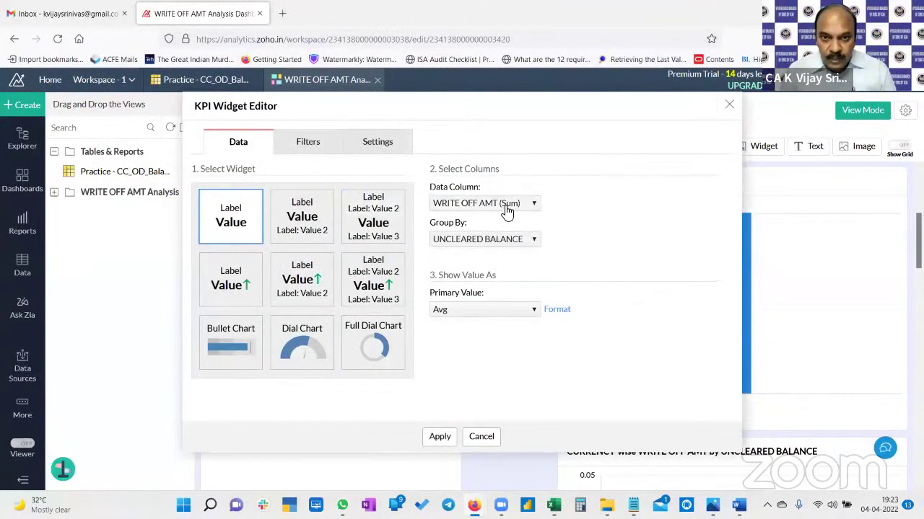
left_click(515, 205)
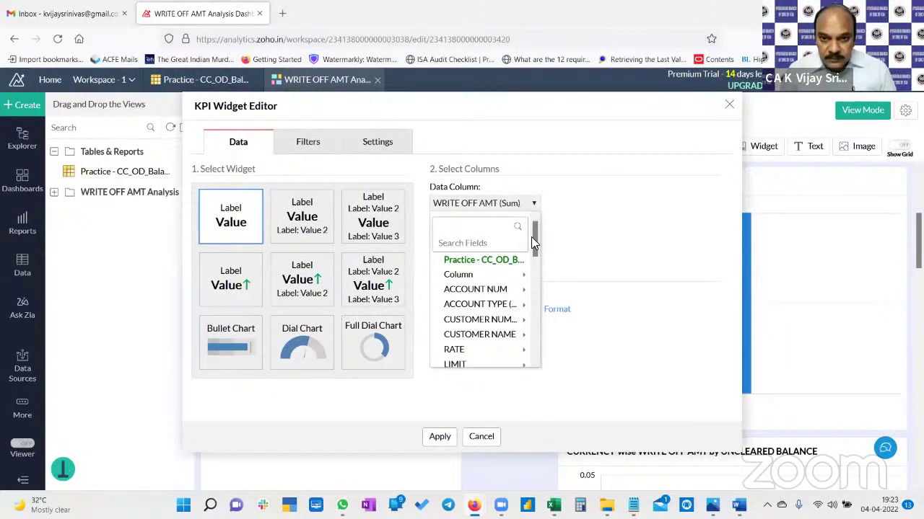
scroll(534, 267, "down", 4)
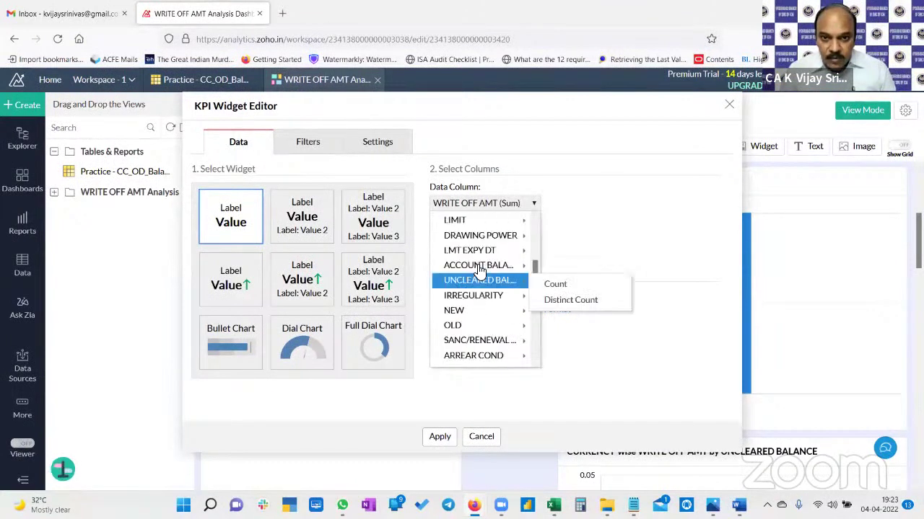
left_click(555, 284)
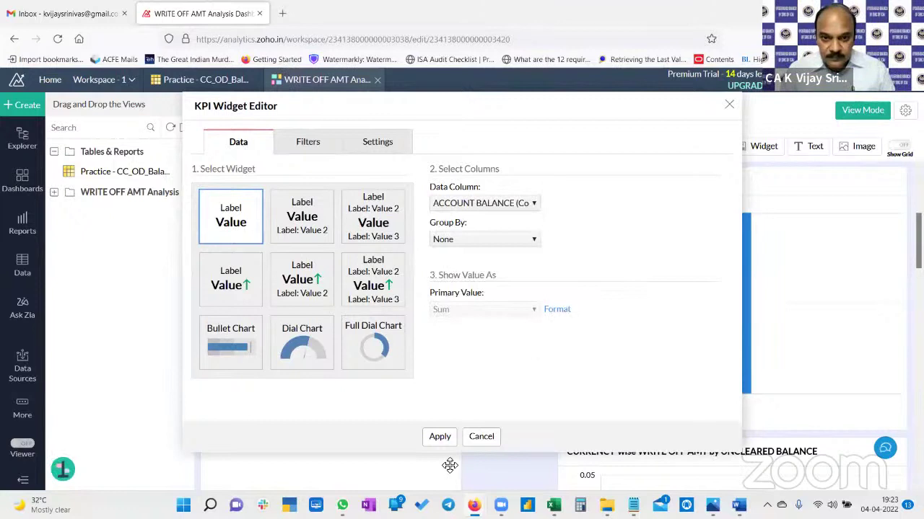
left_click(440, 436)
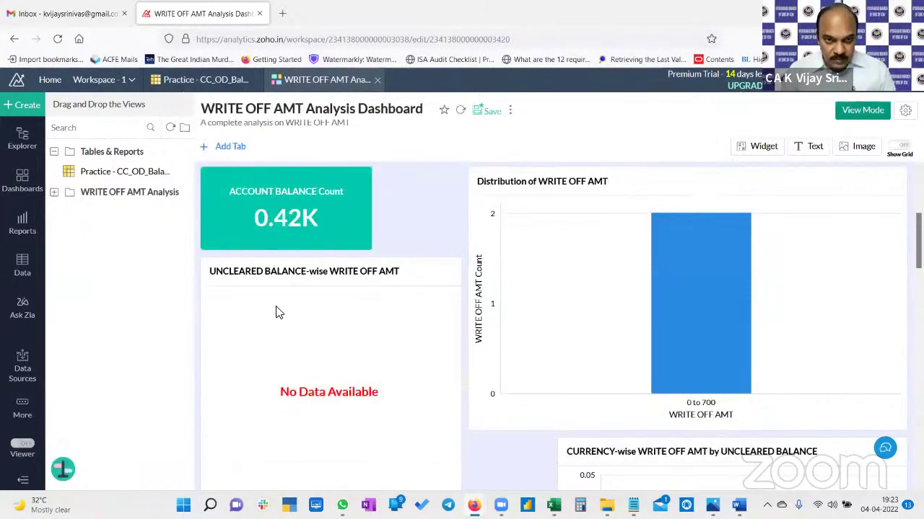
Filter the dashboard by MC-HL Maxgain, then AB-OD Personal (STAFF) account types
scroll(300, 248, "up", 2)
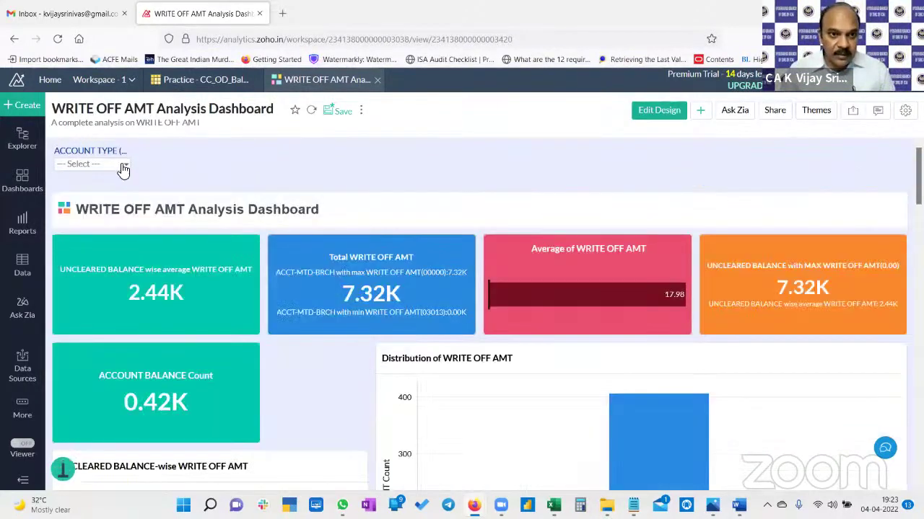
left_click(119, 164)
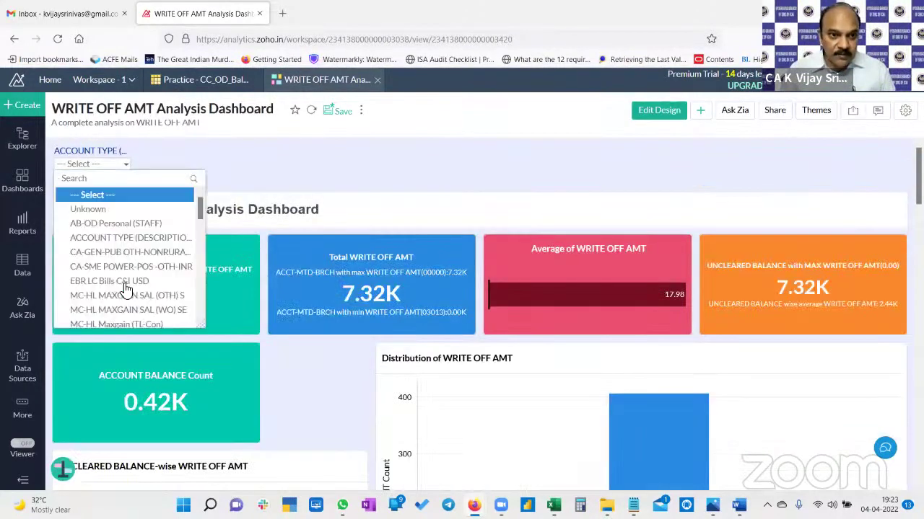
left_click(116, 324)
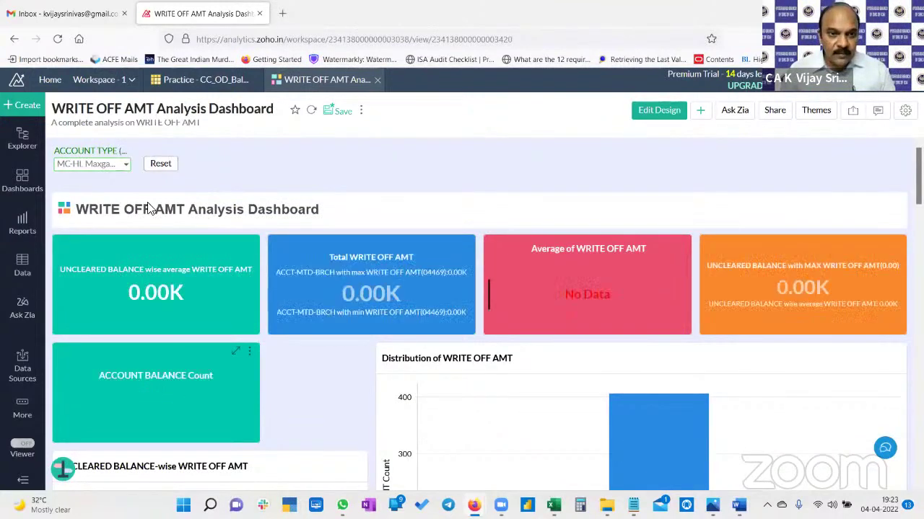
left_click(128, 168)
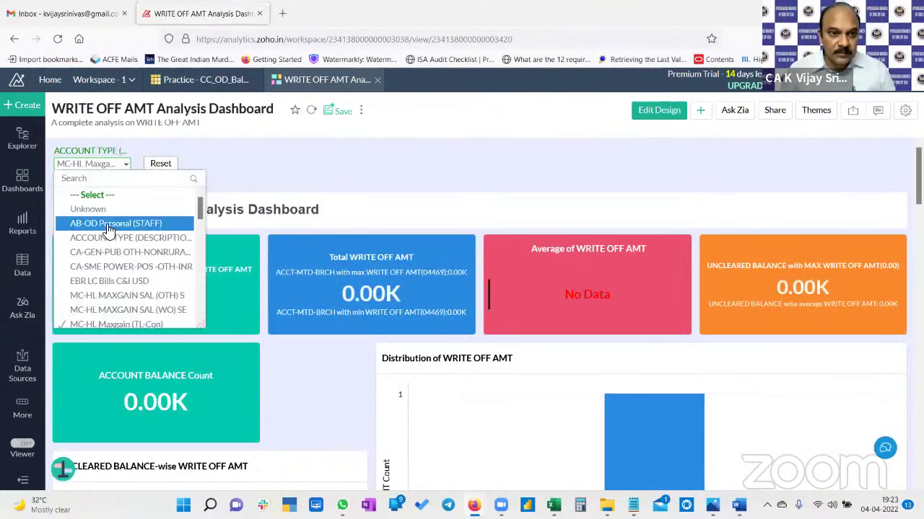
left_click(105, 223)
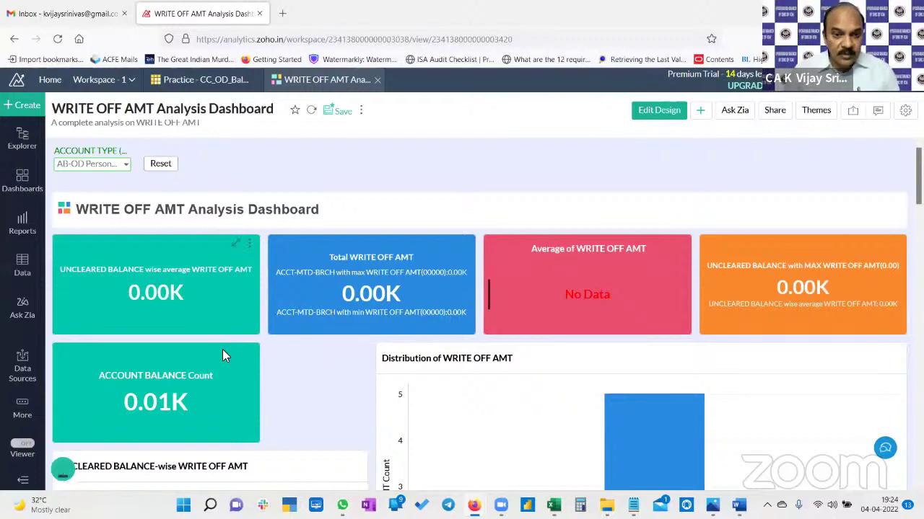
Review the filtered charts, then reset the account type filter
scroll(408, 356, "down", 1)
scroll(605, 368, "down", 5)
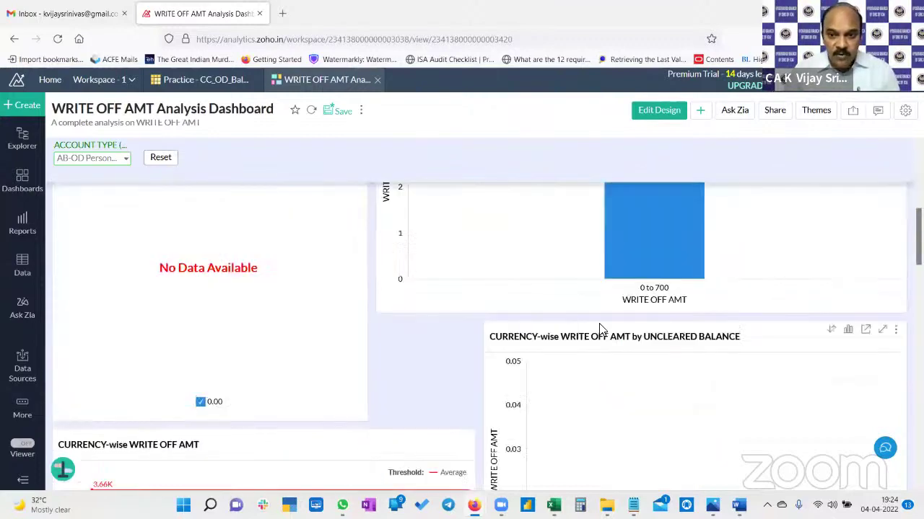
scroll(587, 350, "down", 3)
scroll(567, 350, "down", 1)
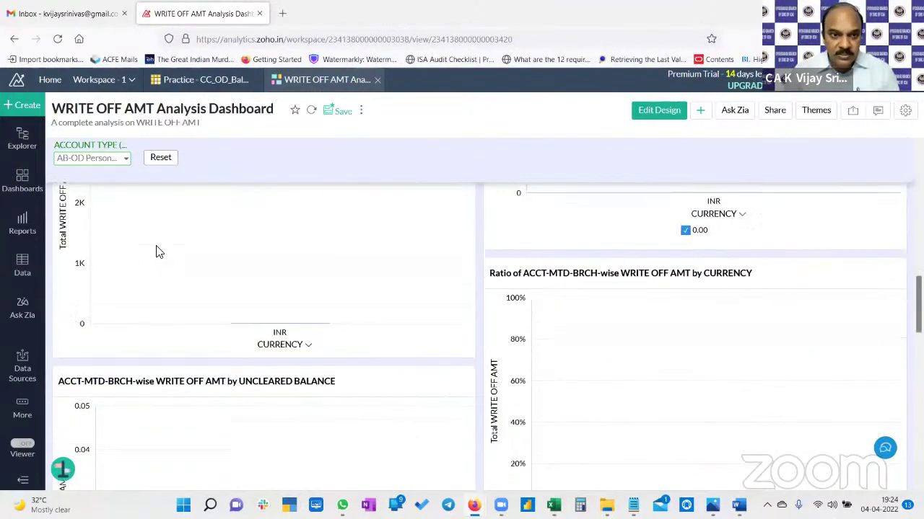
scroll(117, 155, "up", 3)
left_click(156, 159)
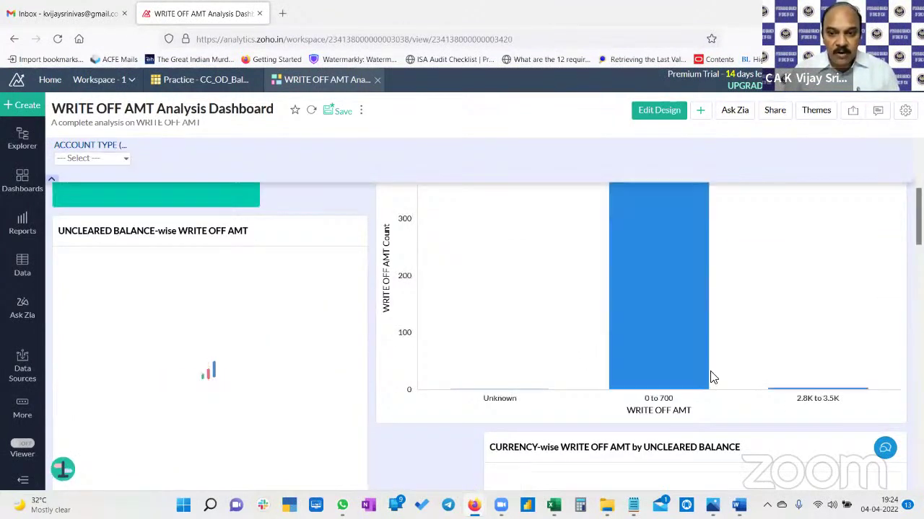
Open the underlying data of the Top 10 Column by WRITE OFF AMT chart
scroll(693, 376, "down", 3)
scroll(670, 375, "down", 2)
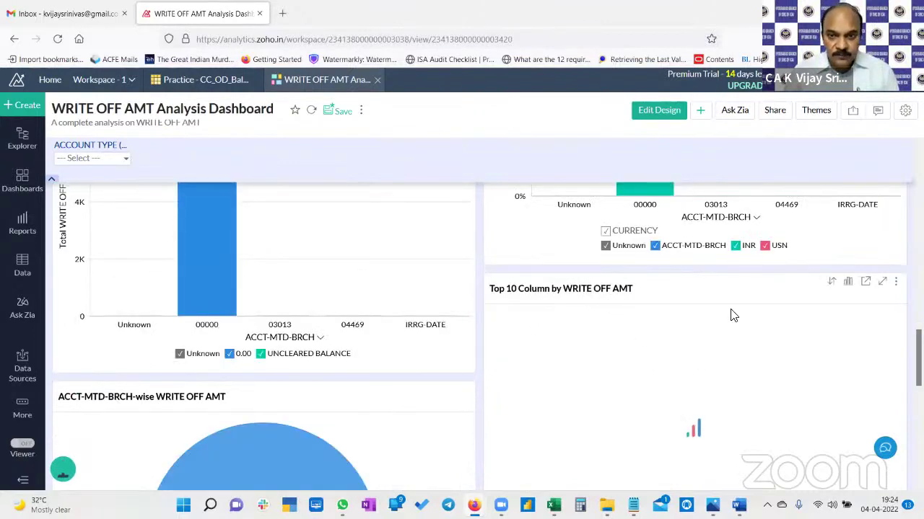
scroll(793, 289, "down", 1)
scroll(895, 303, "up", 1)
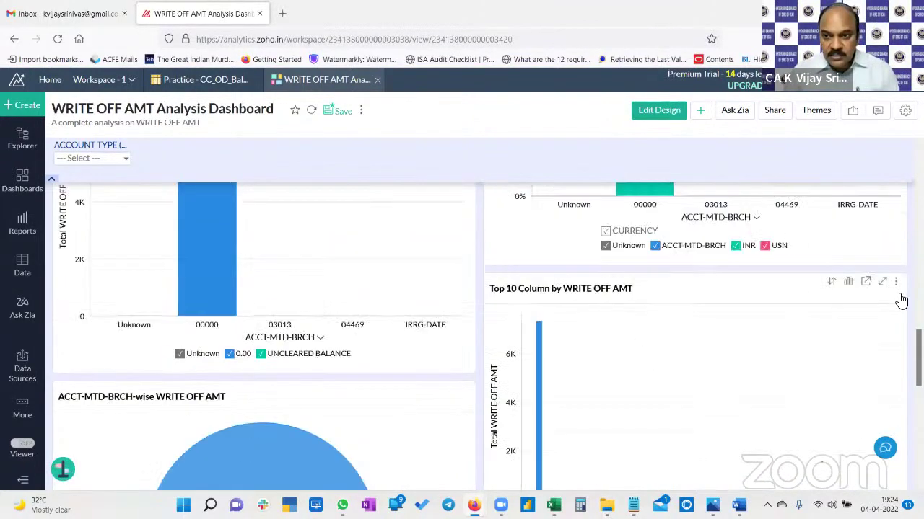
left_click(895, 282)
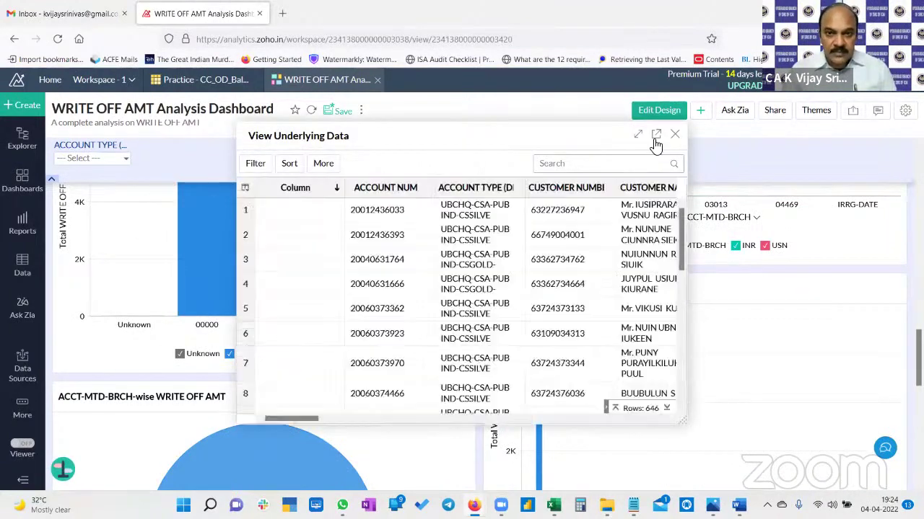
Review the dashboard against its underlying CC_OD_Balance data tab in Zoho Analytics
left_click(655, 137)
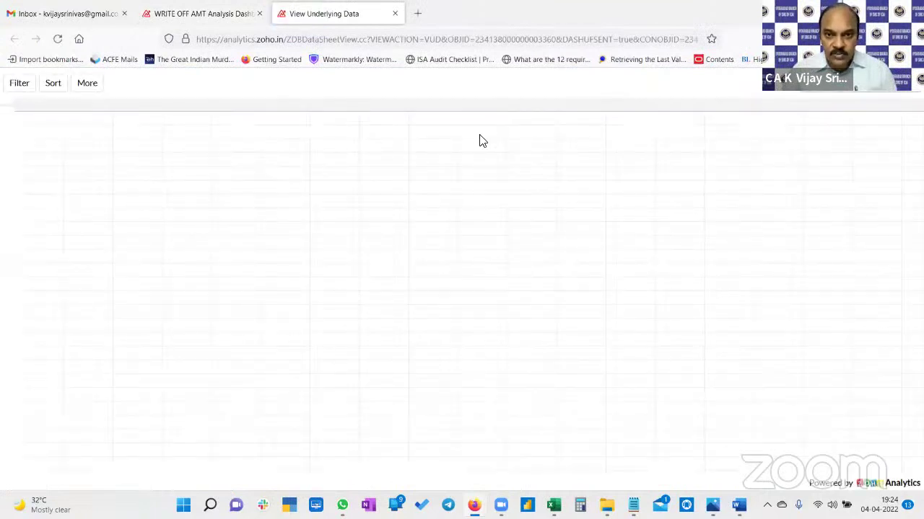
left_click(220, 16)
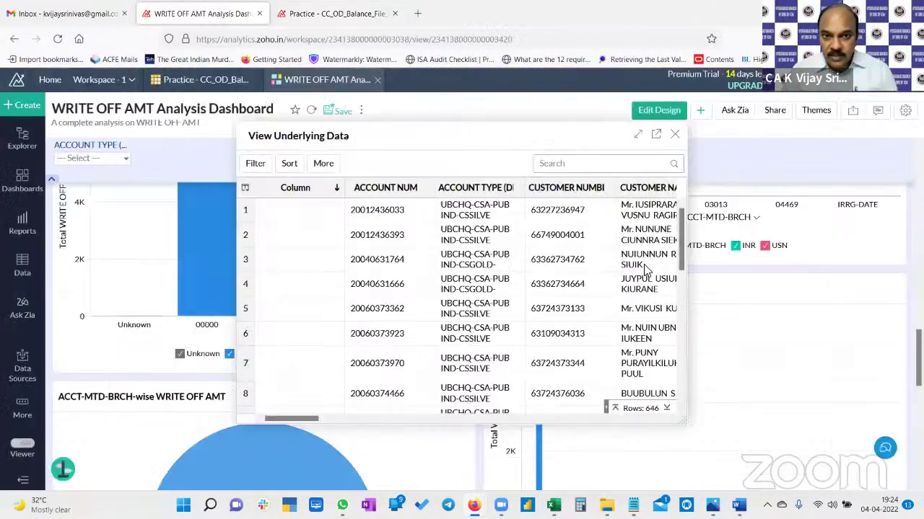
left_click(675, 134)
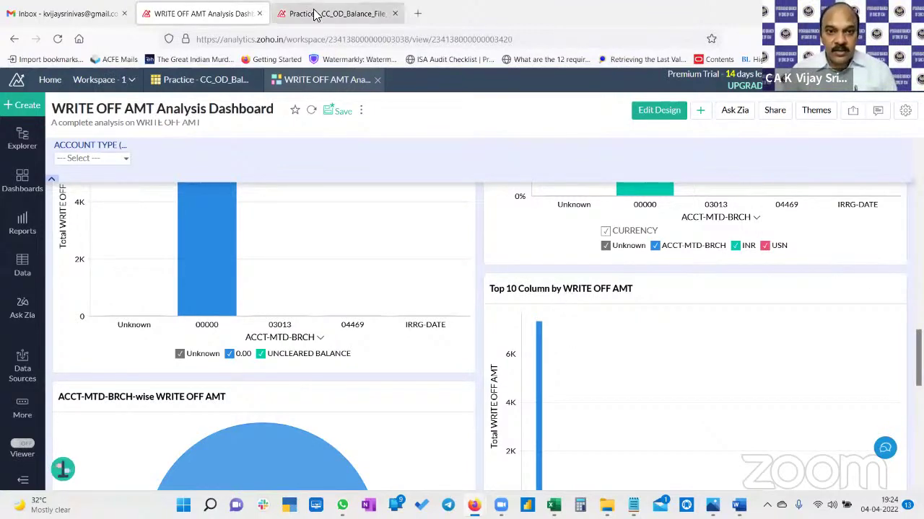
key("ctrl+Tab")
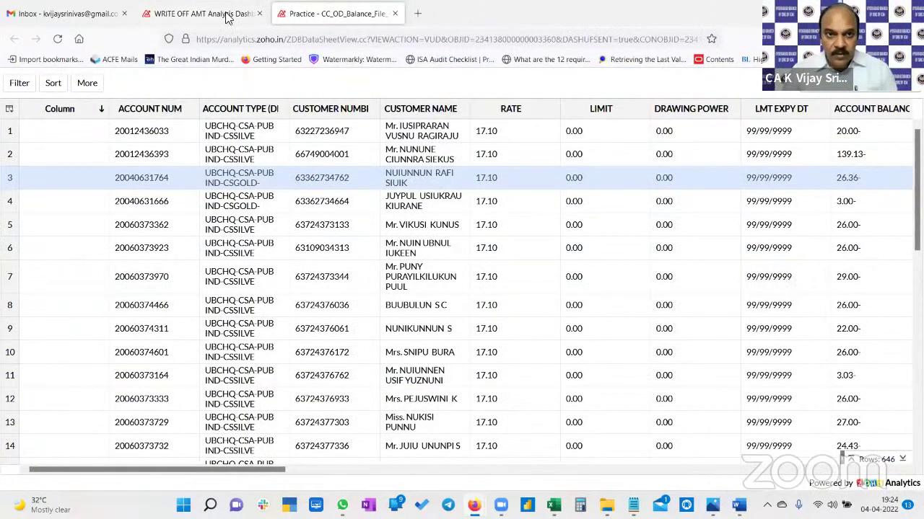
left_click(228, 18)
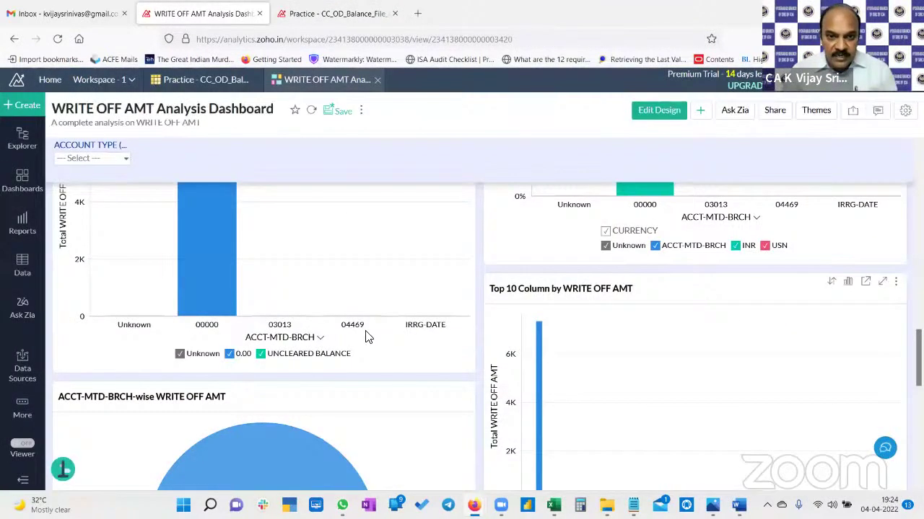
scroll(415, 346, "down", 5)
scroll(415, 346, "down", 2)
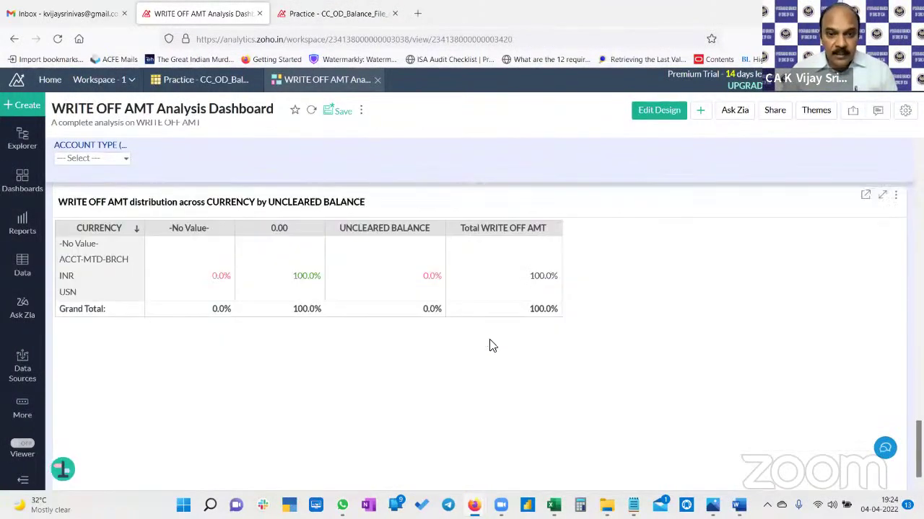
scroll(466, 350, "up", 2)
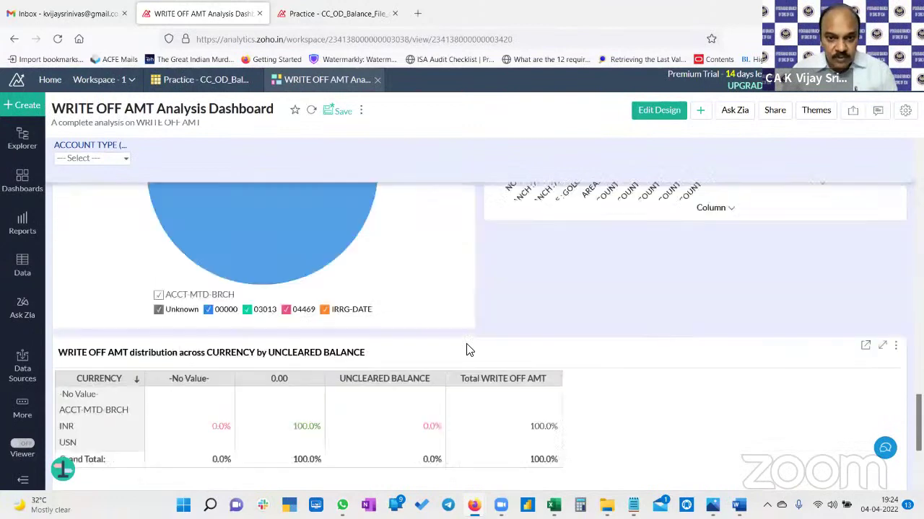
scroll(373, 310, "up", 4)
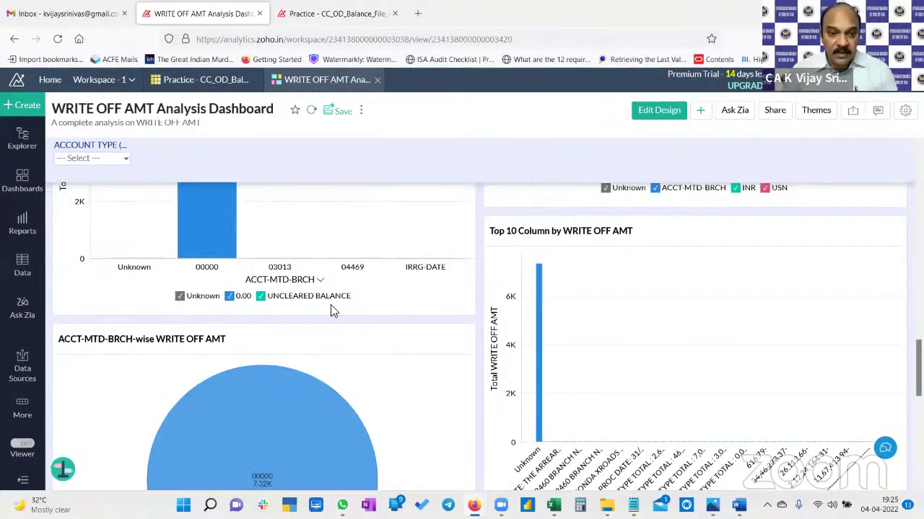
scroll(330, 315, "up", 3)
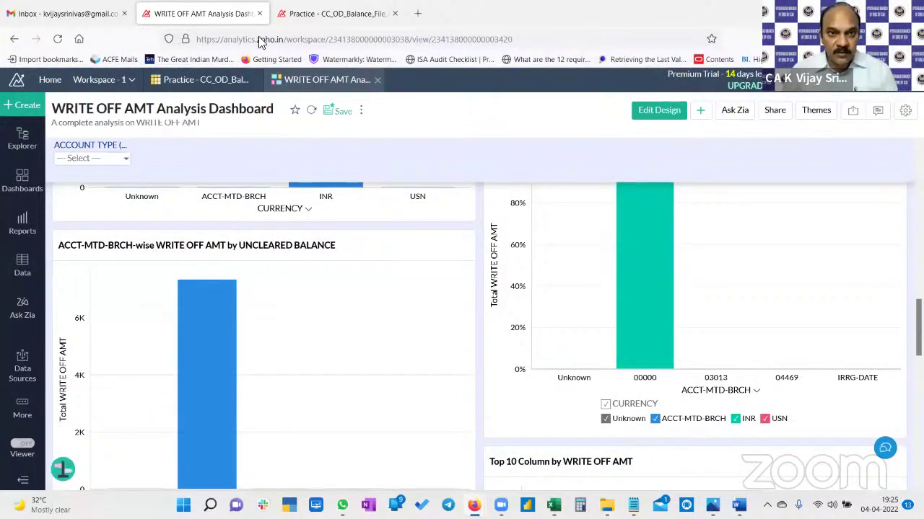
Bring up the imported loan balance table, then open Demo Final File.xlsx from File Explorer
key("ctrl+Tab")
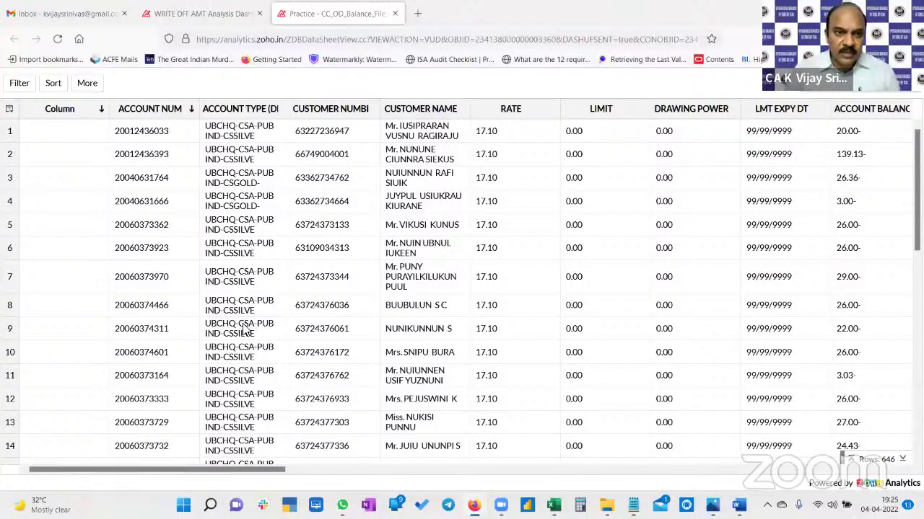
key("alt+Tab")
double_click(199, 145)
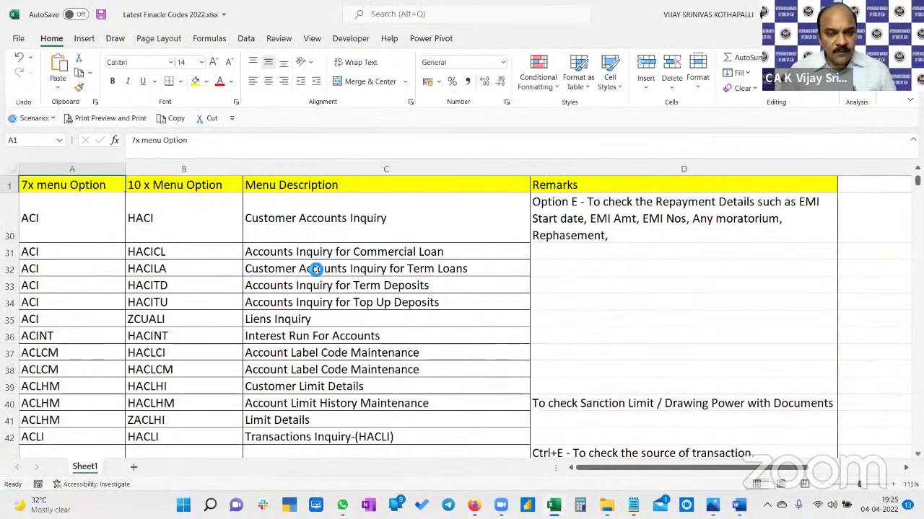
Dismiss the workbook warning and insert a PivotTable of the Term Loan data on a new sheet
left_click(420, 141)
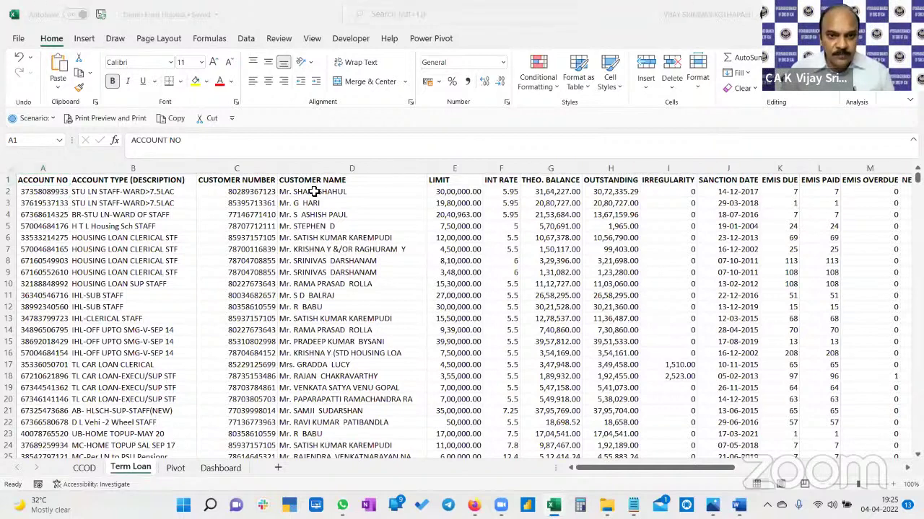
left_click(88, 39)
left_click(29, 68)
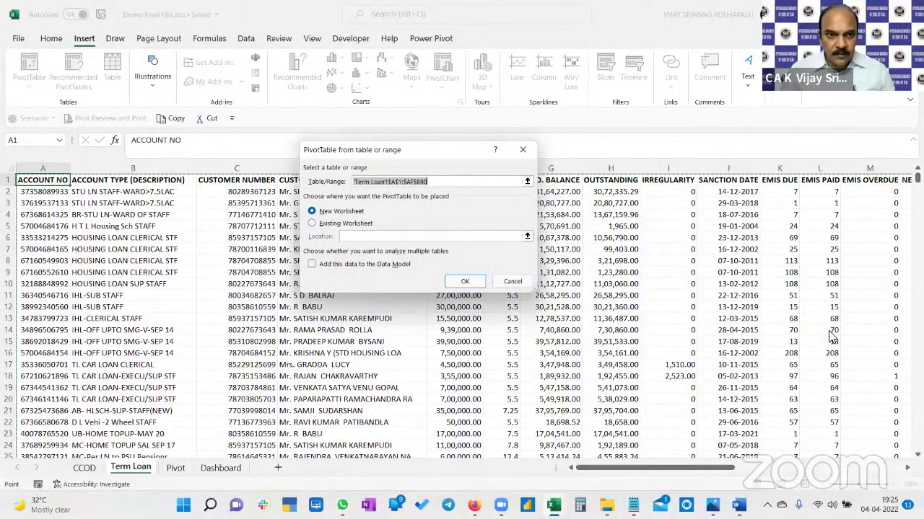
key("Return")
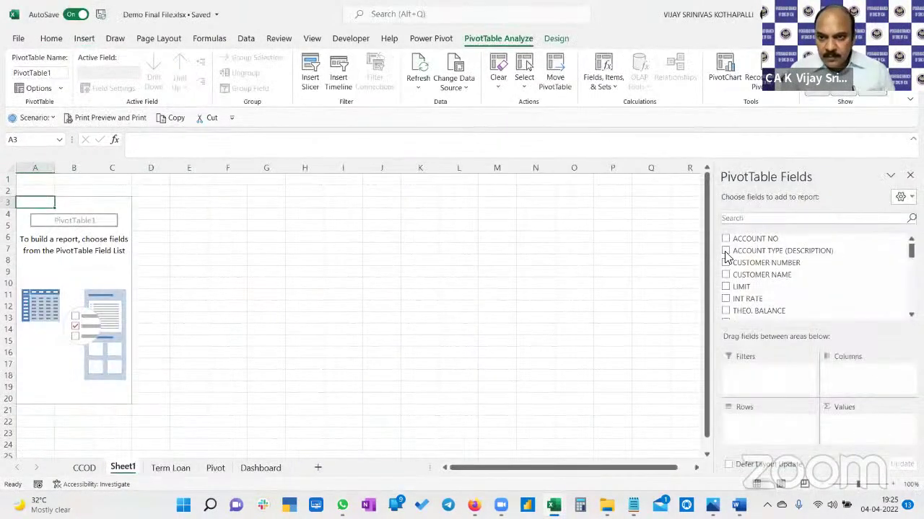
Add ACCOUNT TYPE (DESCRIPTION) to the pivot's Rows area
left_click_drag(732, 251, 850, 281)
scroll(850, 281, "down", 1)
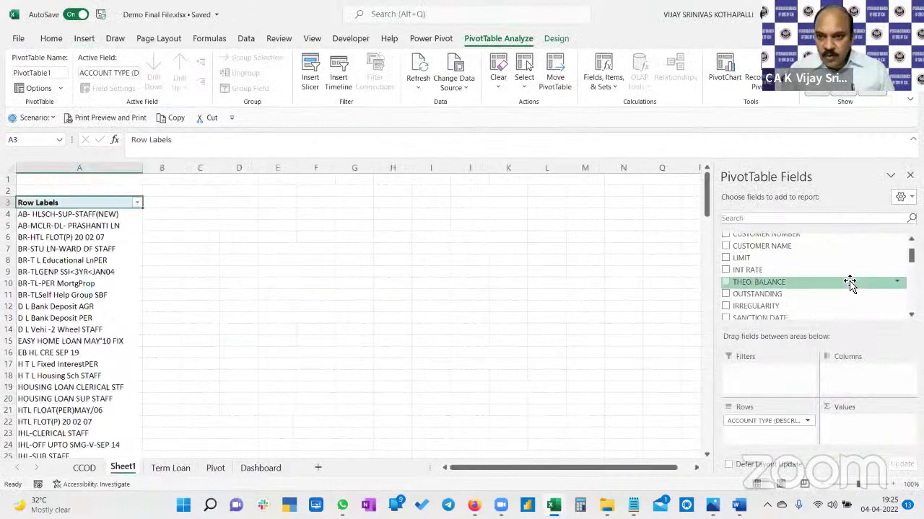
scroll(837, 285, "down", 3)
scroll(819, 289, "down", 3)
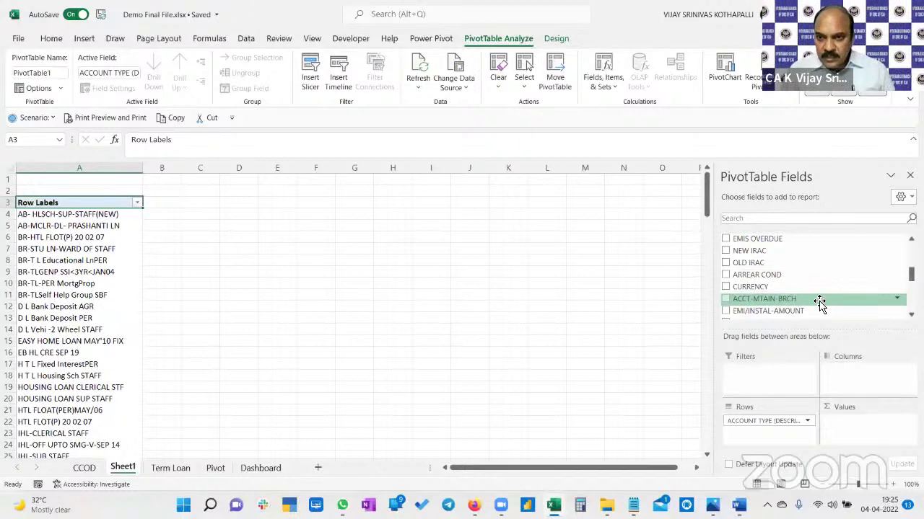
scroll(818, 302, "up", 5)
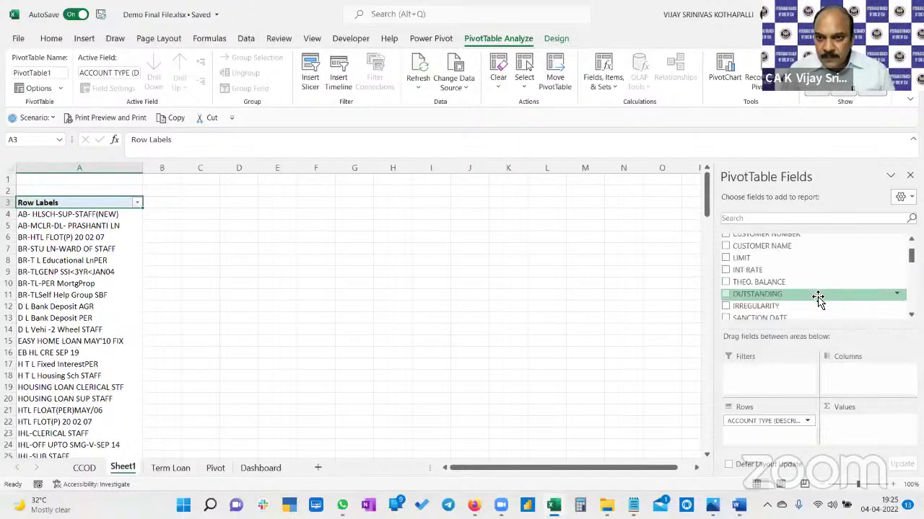
Sum OUTSTANDING per account type and keep only the top 10 types (total 349878730.2)
left_click(725, 295)
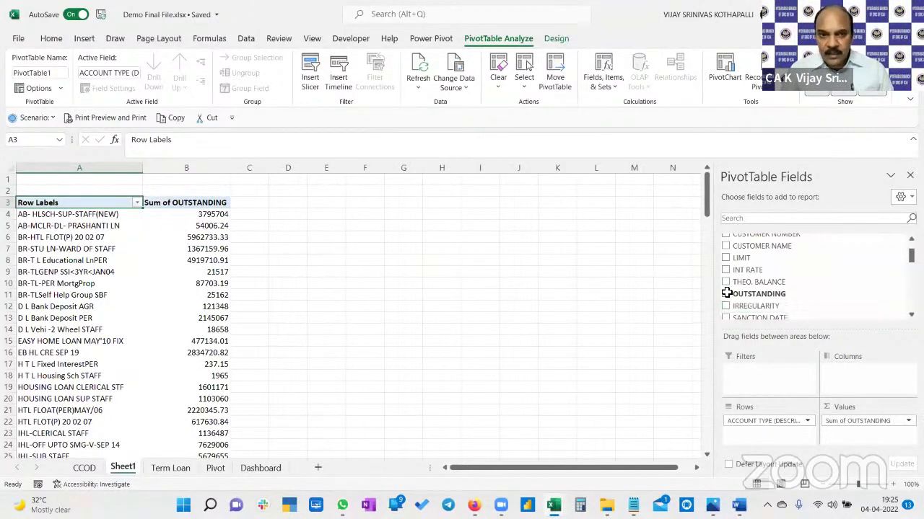
right_click(92, 238)
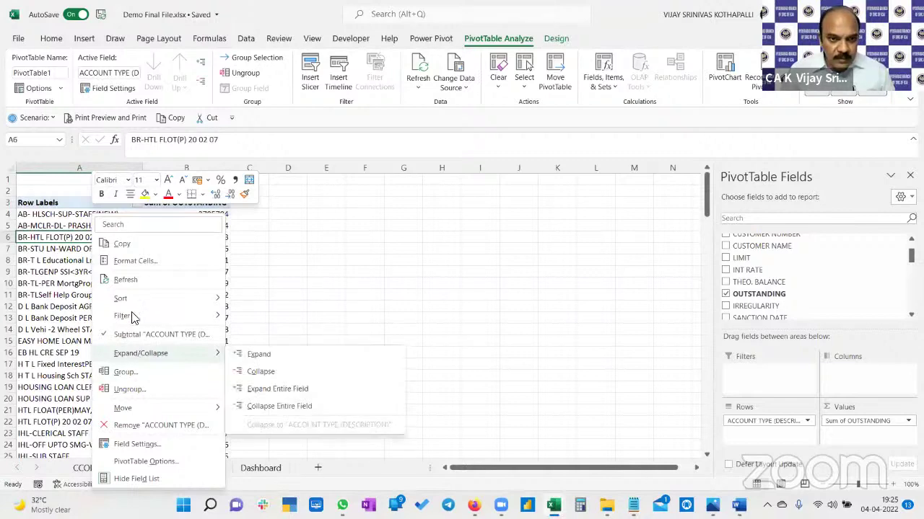
left_click(260, 372)
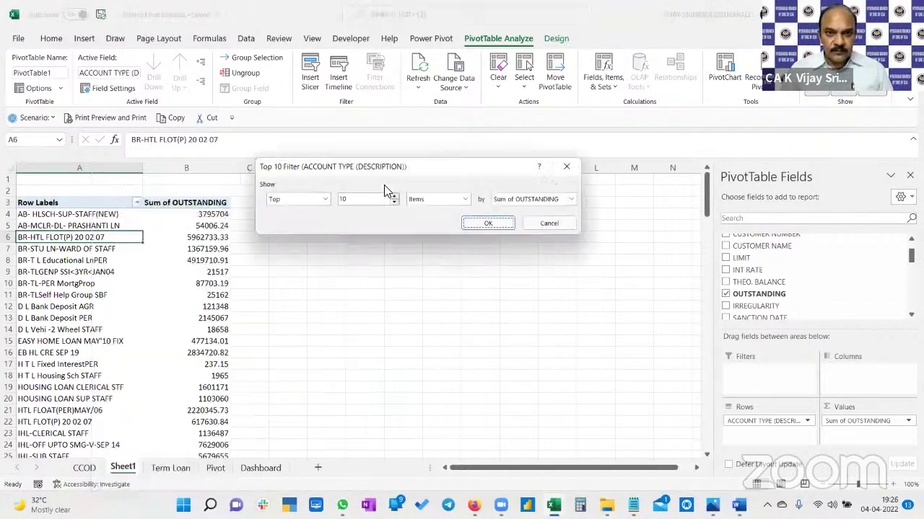
left_click(481, 224)
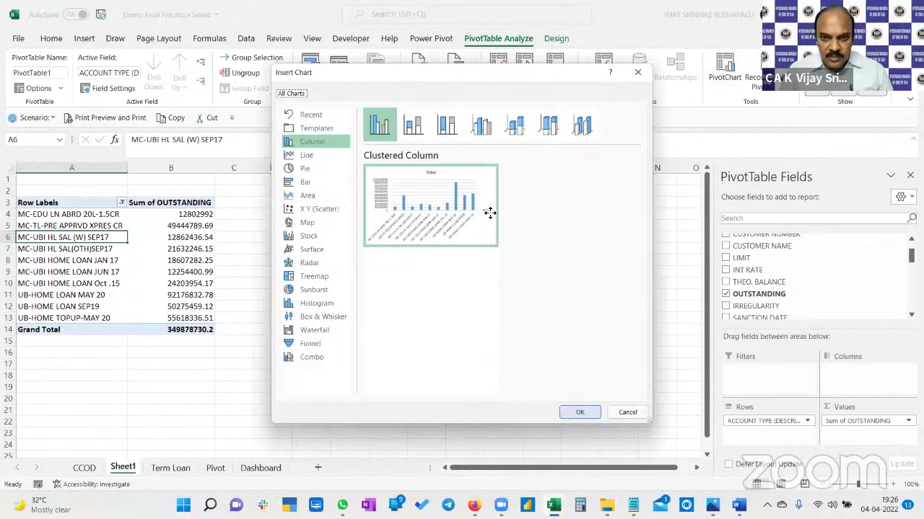
Add a clustered column PivotChart of the top-10 outstanding totals, then view the Dashboard sheet
double_click(489, 212)
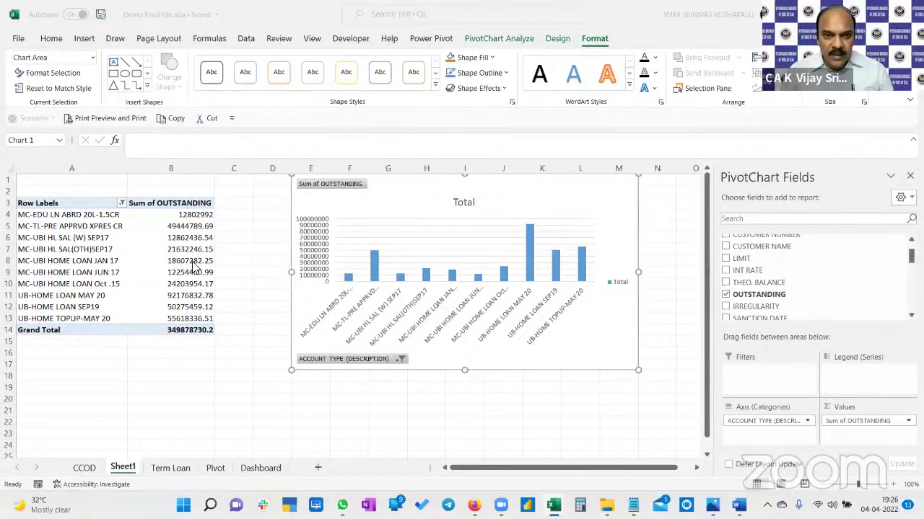
left_click(260, 467)
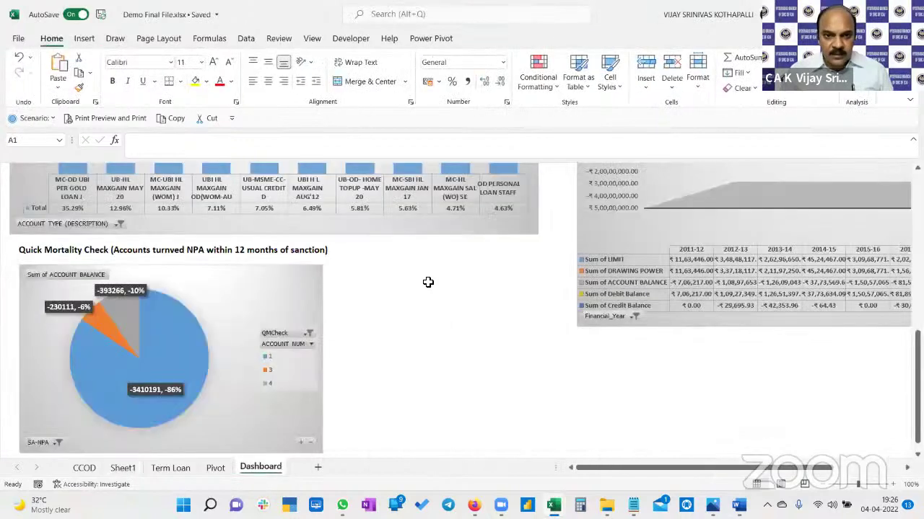
Scroll through the Dashboard charts, then return to Sheet1 and select pivot cell A7
scroll(426, 282, "up", 8)
scroll(429, 286, "up", 2)
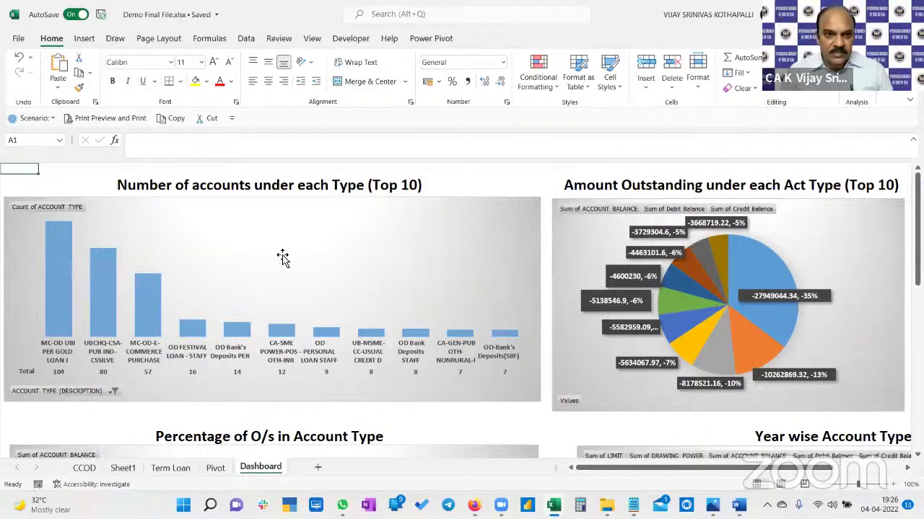
scroll(376, 281, "down", 6)
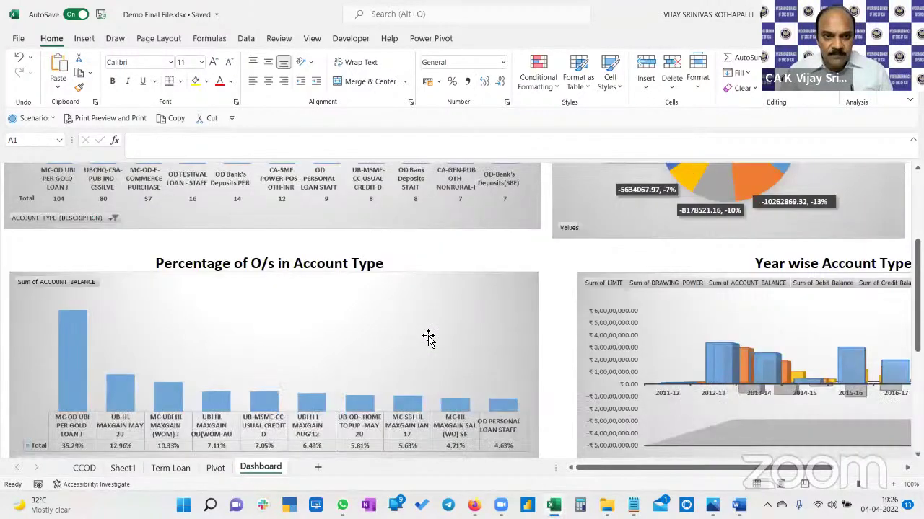
scroll(472, 313, "down", 5)
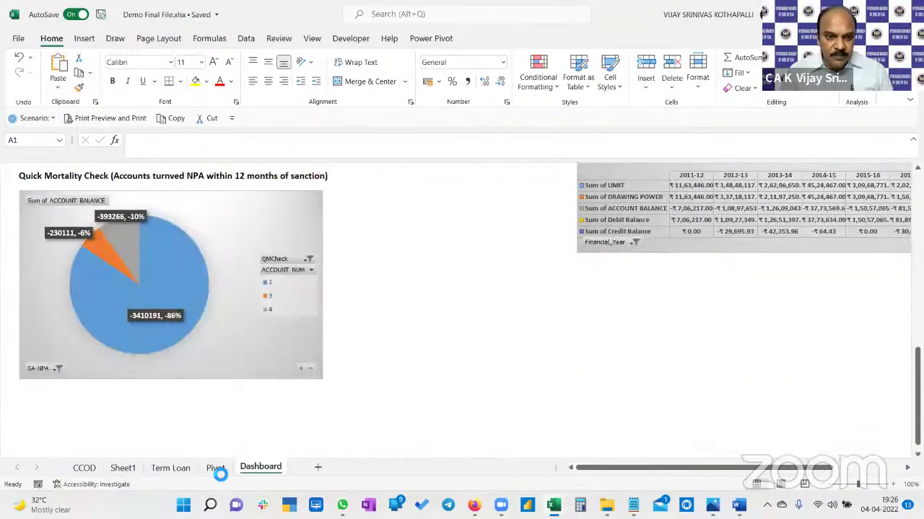
left_click(122, 467)
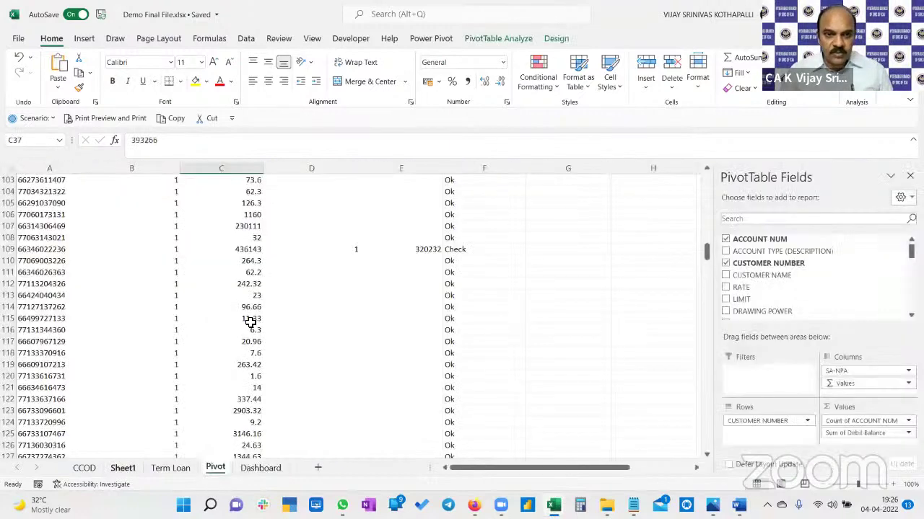
left_click(106, 249)
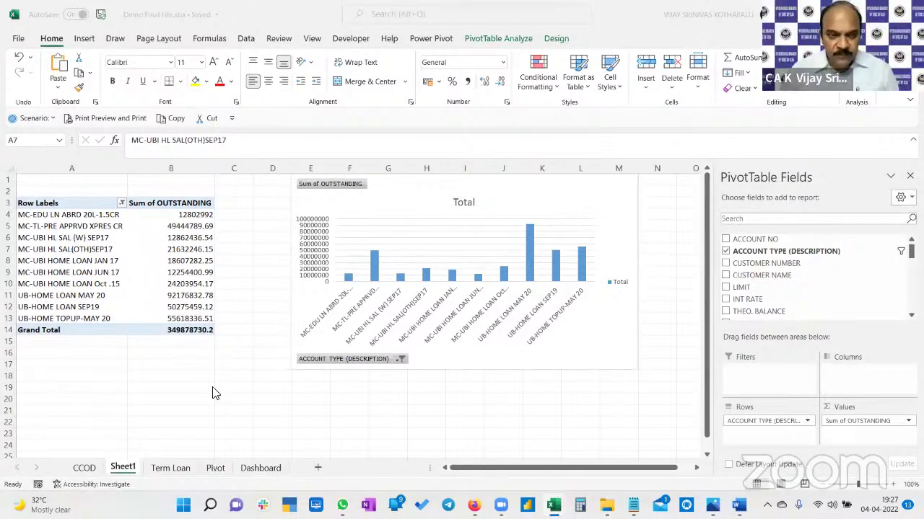
Browse the CCOD sheet's headers from CUSTOMER NUMBER through Financial_Year and SA-NPA
left_click(81, 468)
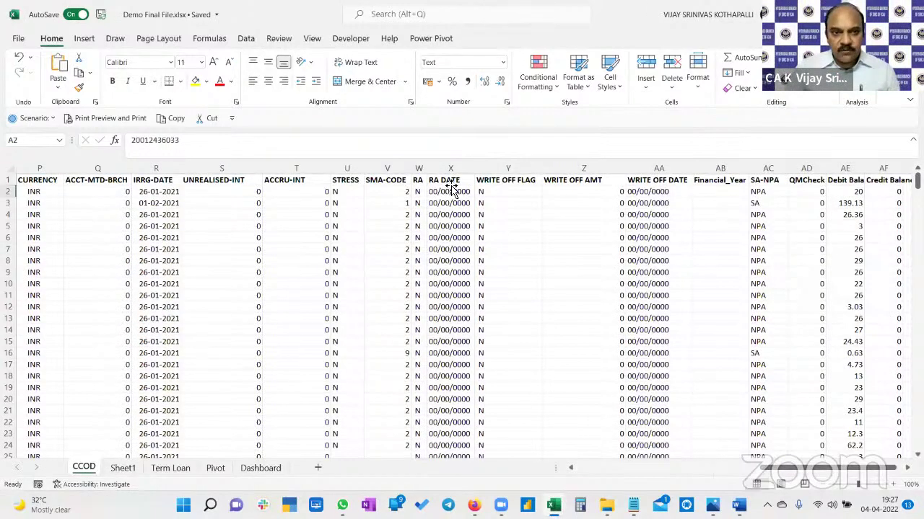
left_click(450, 182)
key("Home")
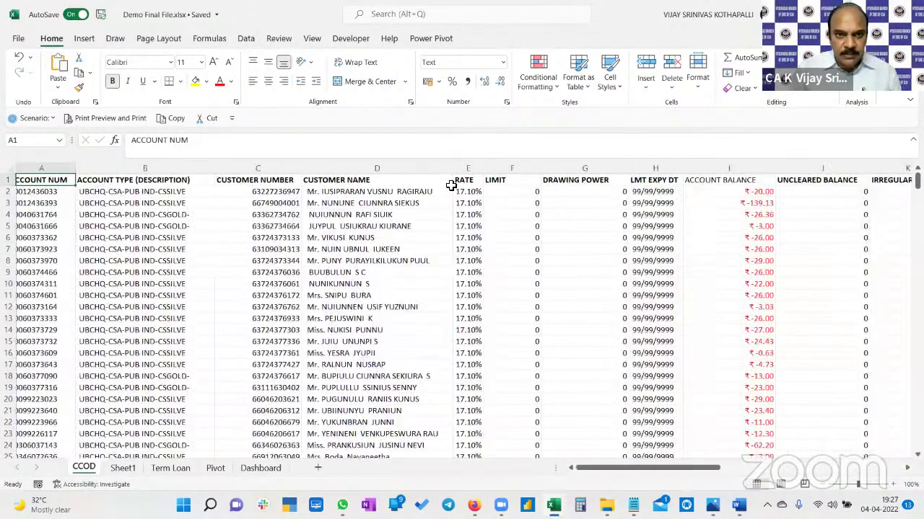
key("Right")
key("Right")
key("Right")
key("Right")
key("Right")
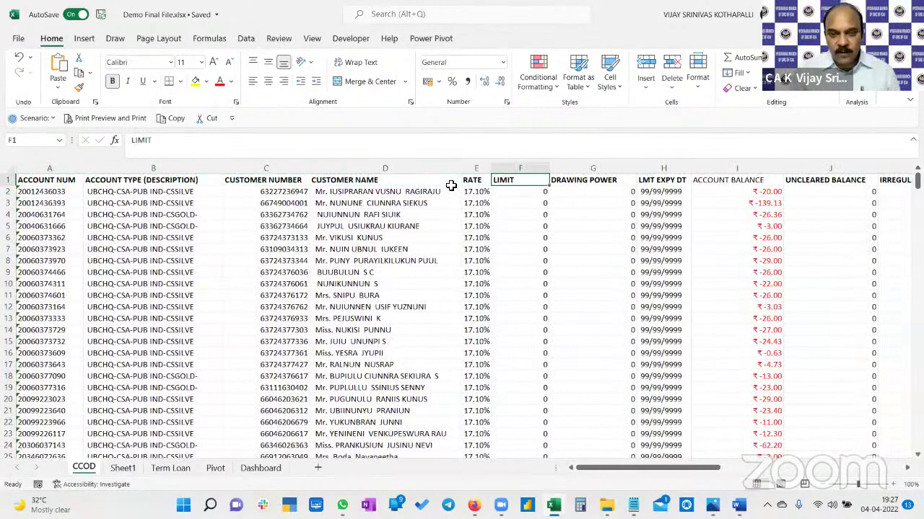
key("Left")
key("Left")
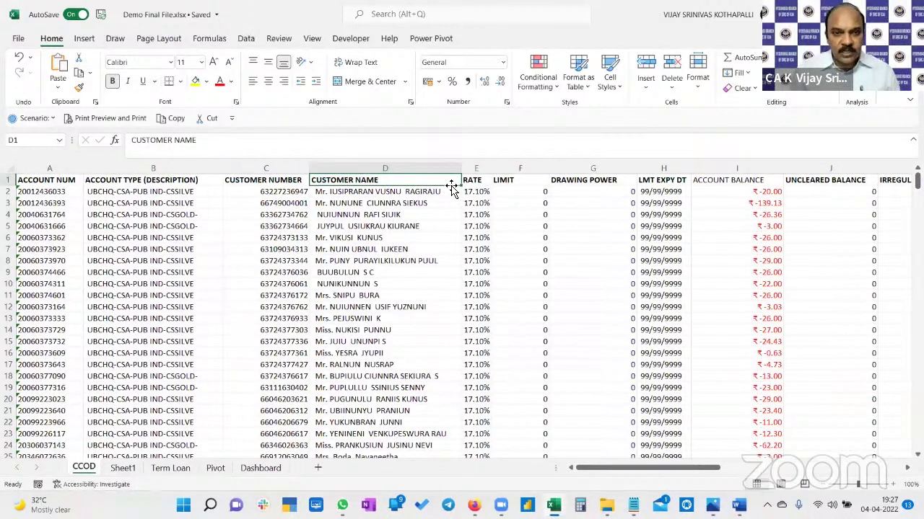
key("Left")
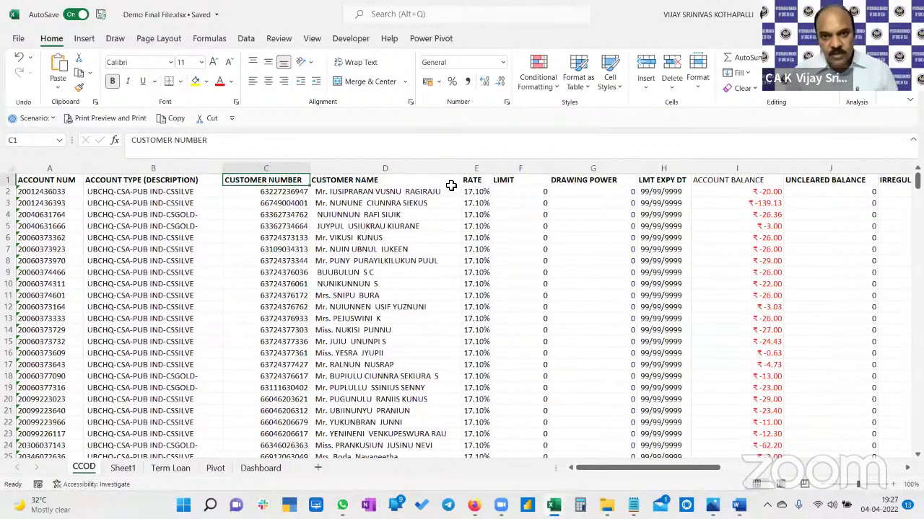
key("ctrl+Right")
key("Left")
key("Left")
key("Left")
key("Left")
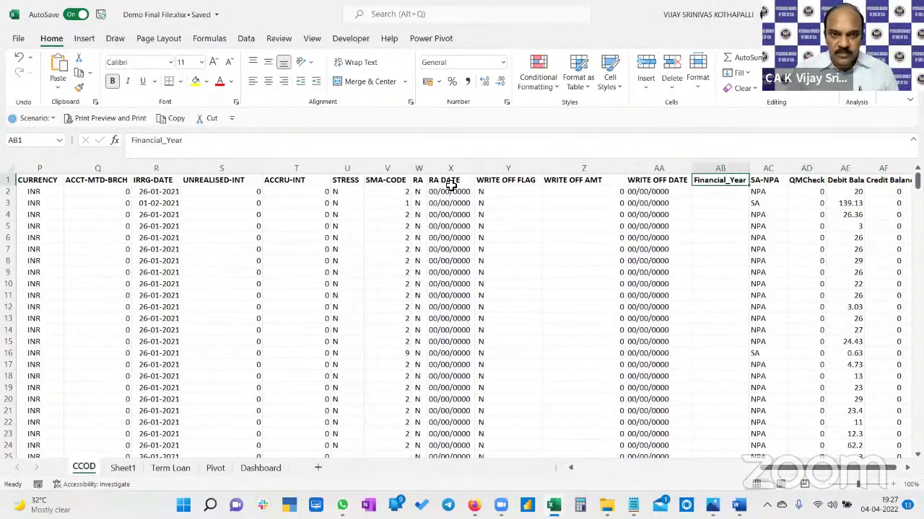
key("Left")
key("Left")
key("Left")
key("Left")
key("Left")
key("Left")
key("Left")
key("Left")
key("Left")
key("Left")
key("Left")
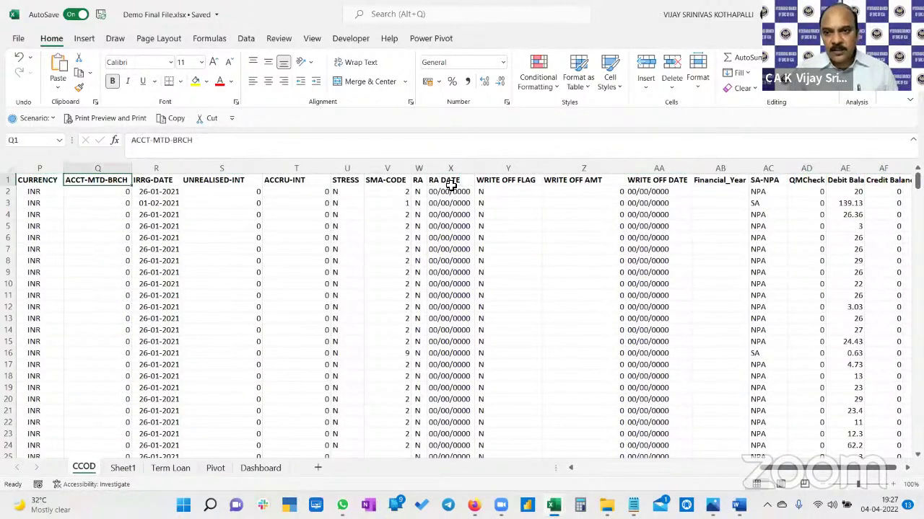
key("Right")
key("Right")
key("Right")
key("Right")
key("Right")
key("Right")
key("Right")
key("Right")
key("Right")
key("Right")
key("Right")
key("Right")
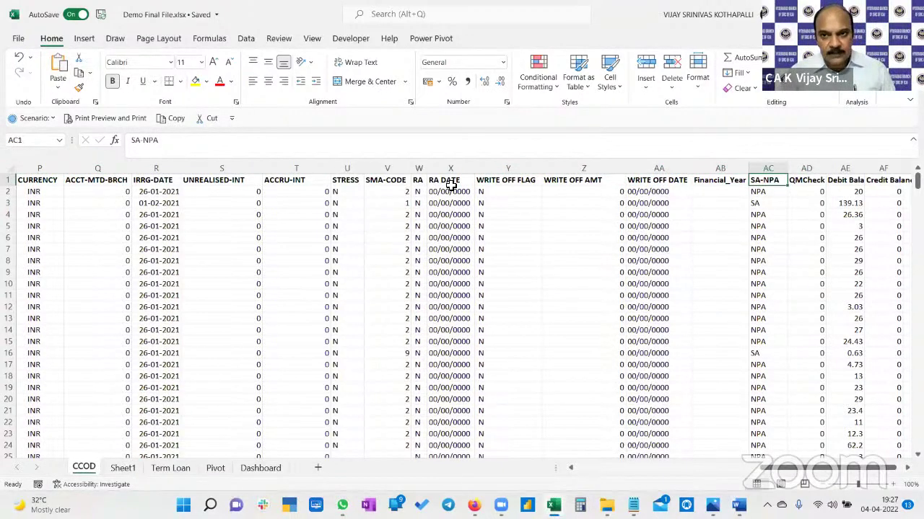
key("Down")
key("Left")
key("Right")
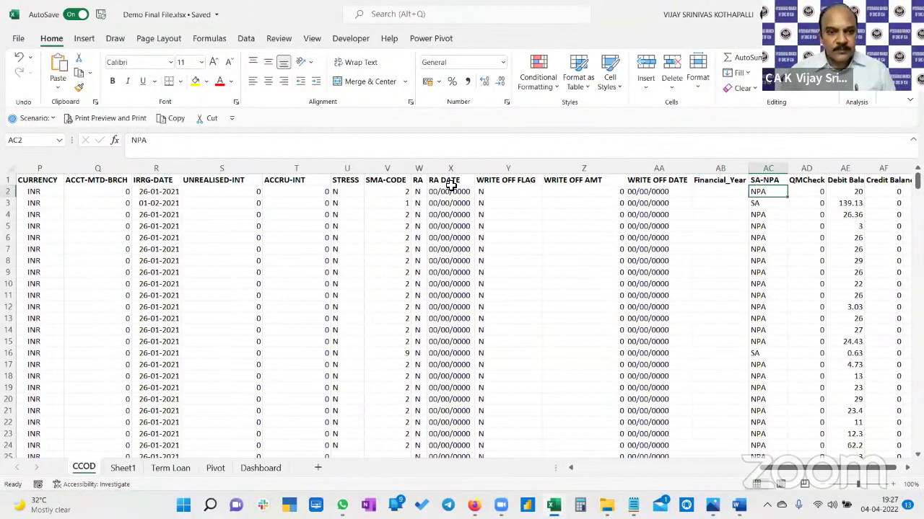
Cycle through the Pivot and Sheet1 sheets back to CCOD, stepping along to DRAWING POWER
key("ctrl+Page_Down")
key("ctrl+Page_Down")
key("ctrl+Page_Down")
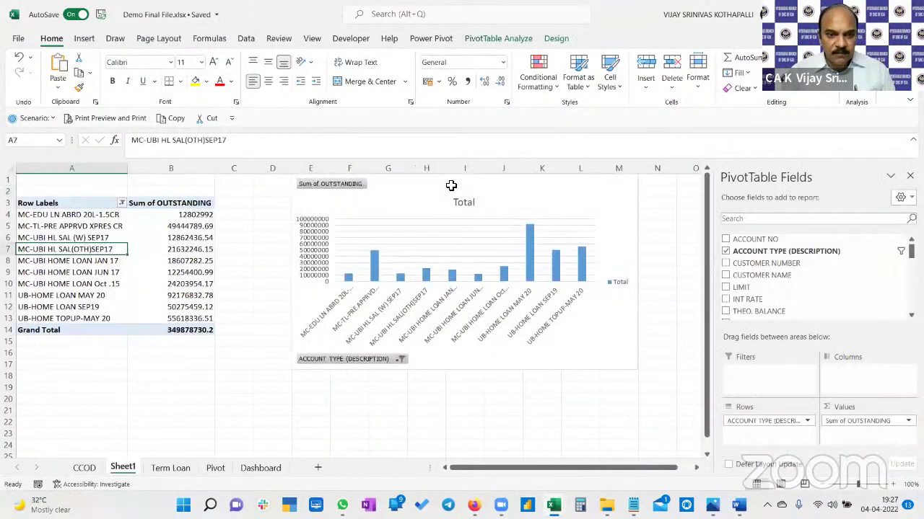
key("Down")
key("Down")
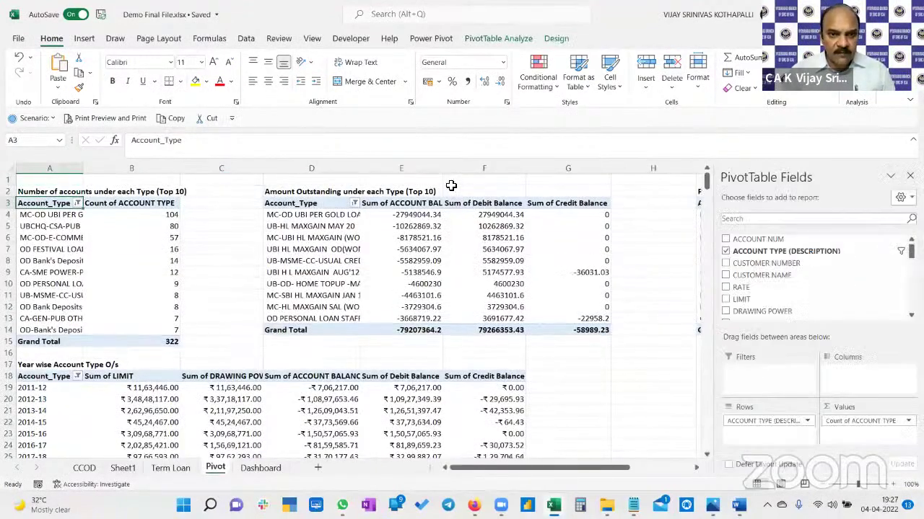
key("ctrl+Page_Up")
key("ctrl+Page_Up")
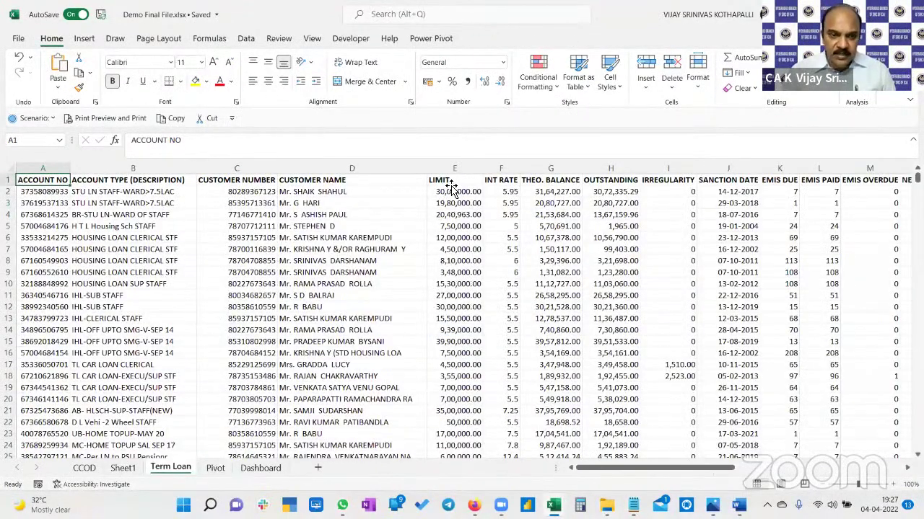
key("ctrl+Page_Up")
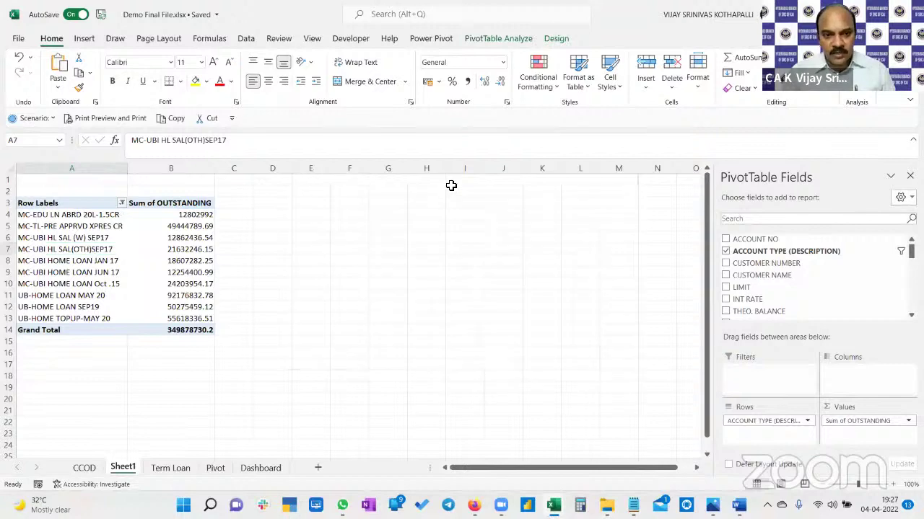
key("Home")
key("Right")
key("Right")
key("Right")
key("Right")
key("Right")
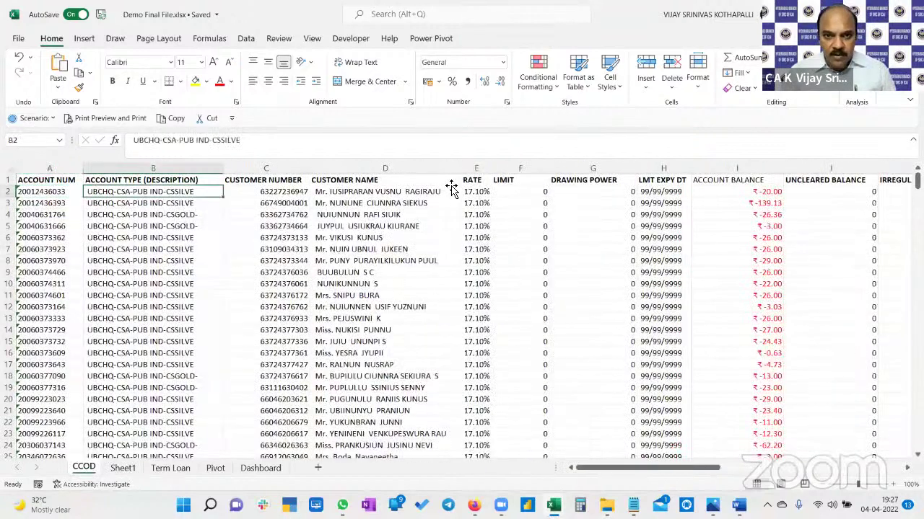
key("Right")
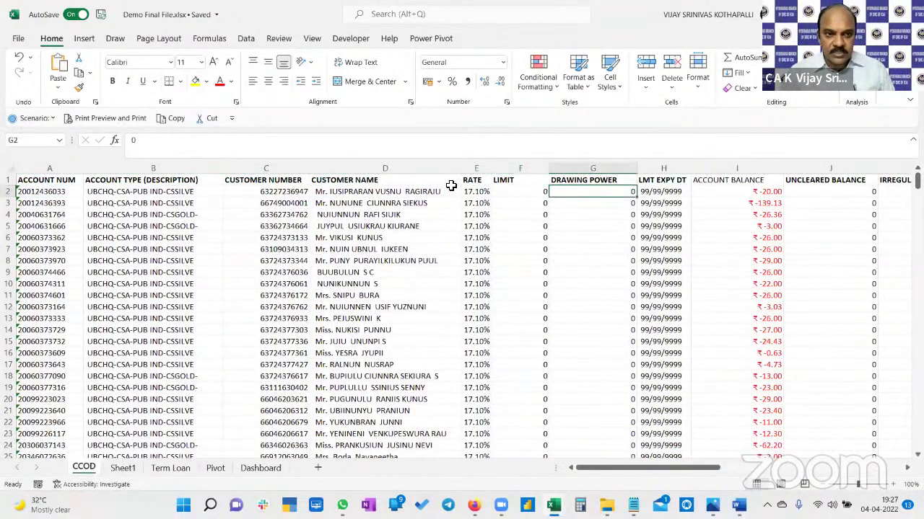
key("Right")
key("Right")
key("Right")
Move to the Term Loan sheet and step across its headings to EMIS DUE
key("ctrl+Page_Down")
key("ctrl+Page_Down")
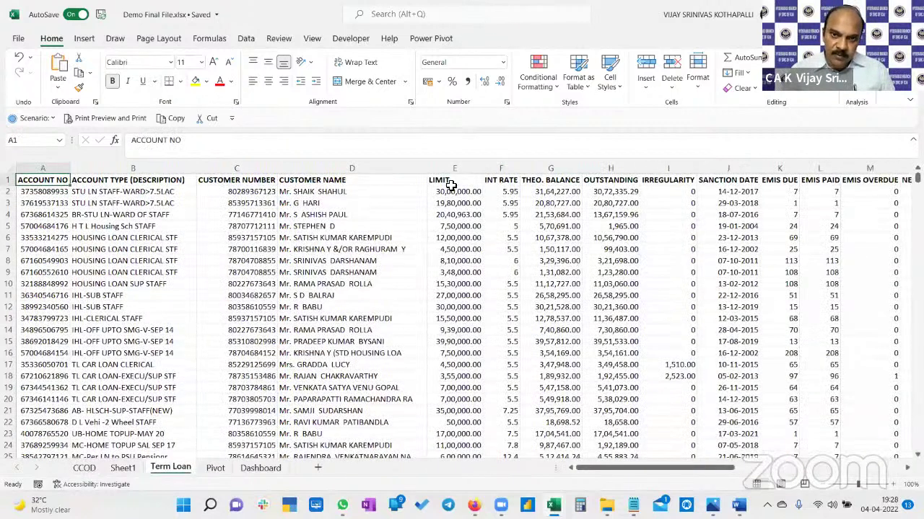
key("Right")
key("Right")
key("Right")
key("Right")
key("Right")
key("Right")
key("Right")
key("Right")
key("Right")
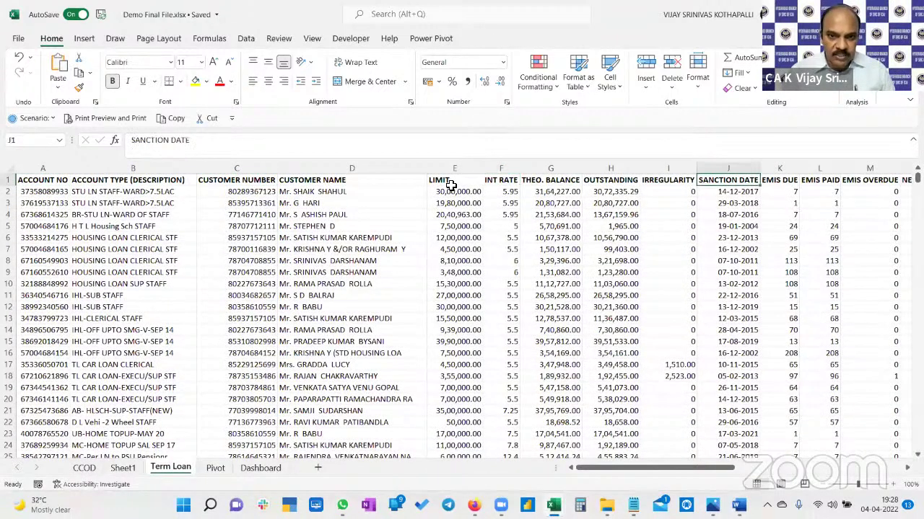
key("Right")
Open Term Loan what if.xlsm from the Hyderabad - April 2022 folder
mouse_move(606, 505)
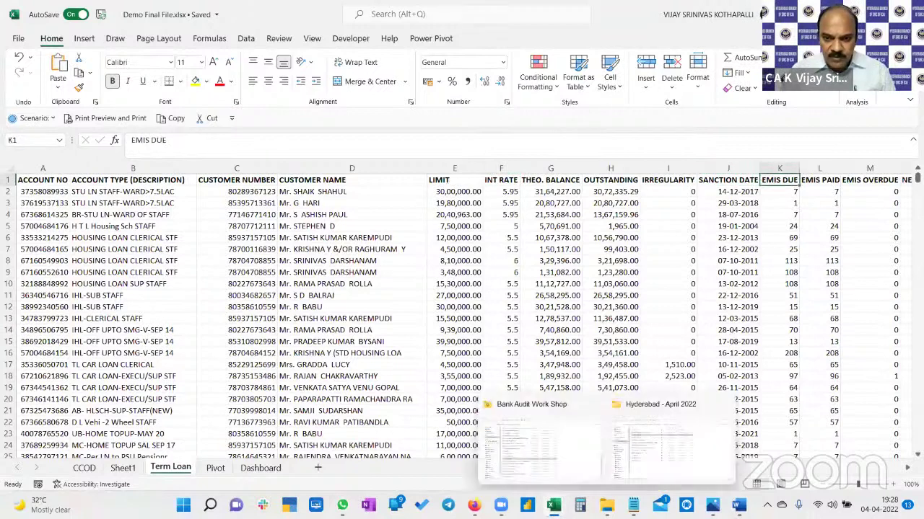
mouse_move(554, 505)
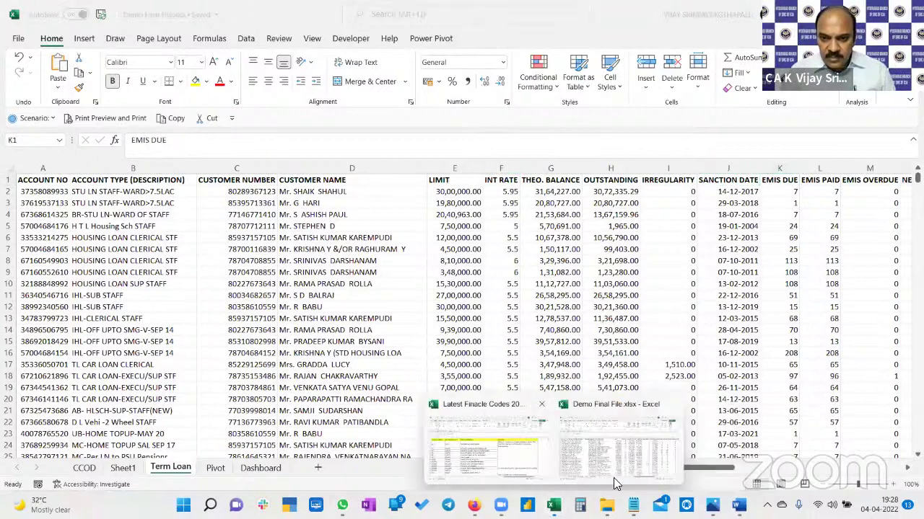
left_click(649, 440)
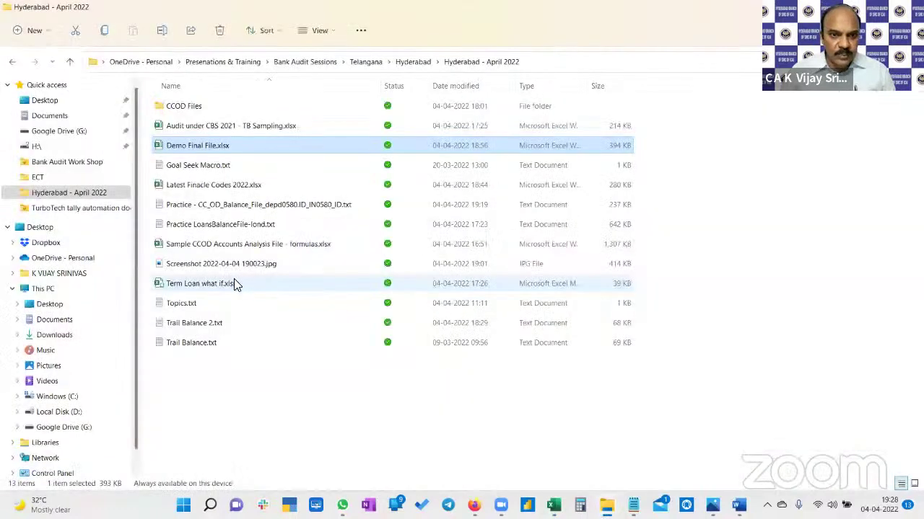
left_click(221, 287)
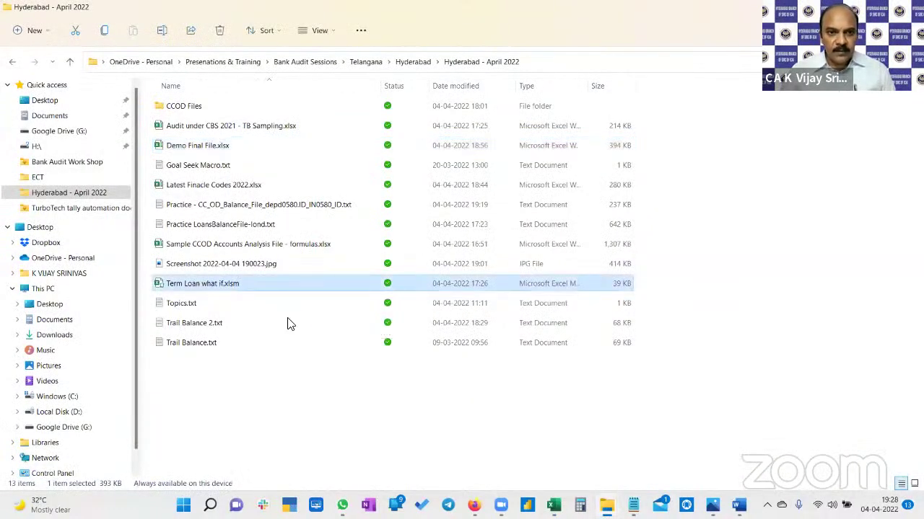
key("alt+Tab")
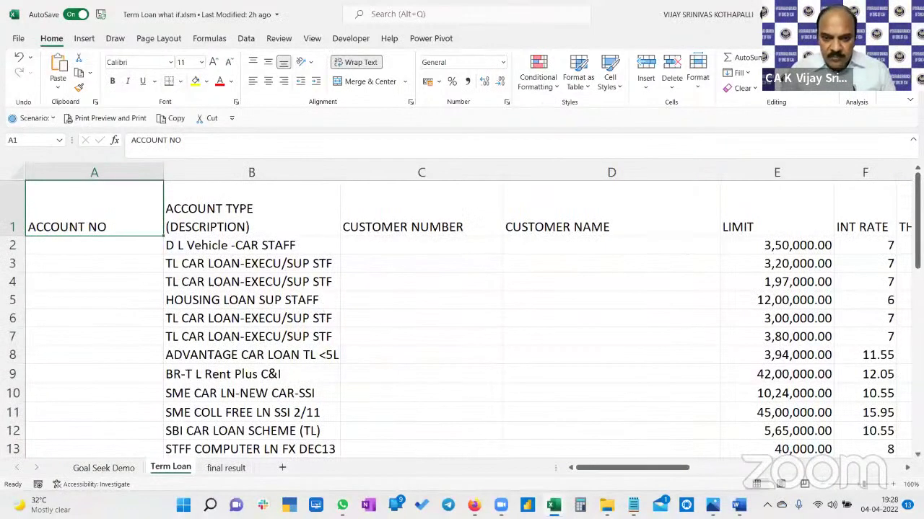
left_click(501, 466)
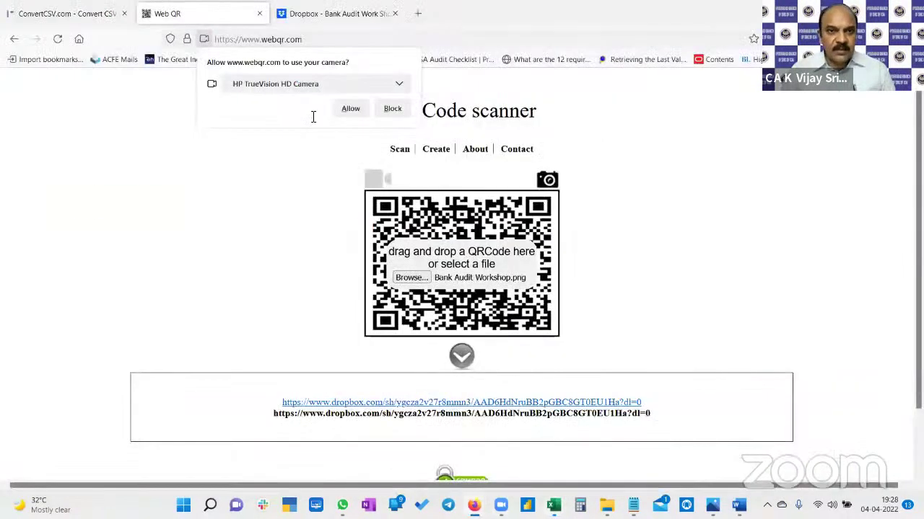
Show the ConvertCSV.com page, then bring forward the Notepad note listing the extracttable.com link
left_click(87, 13)
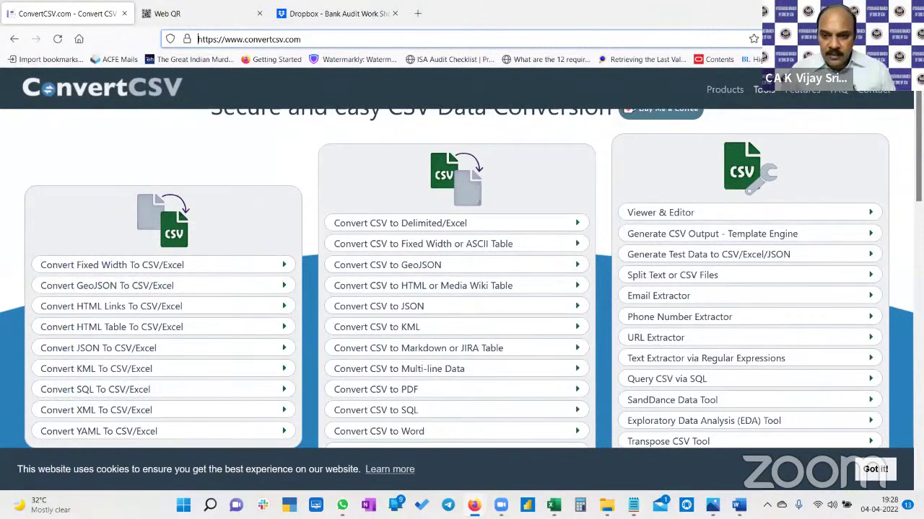
key("alt+Tab")
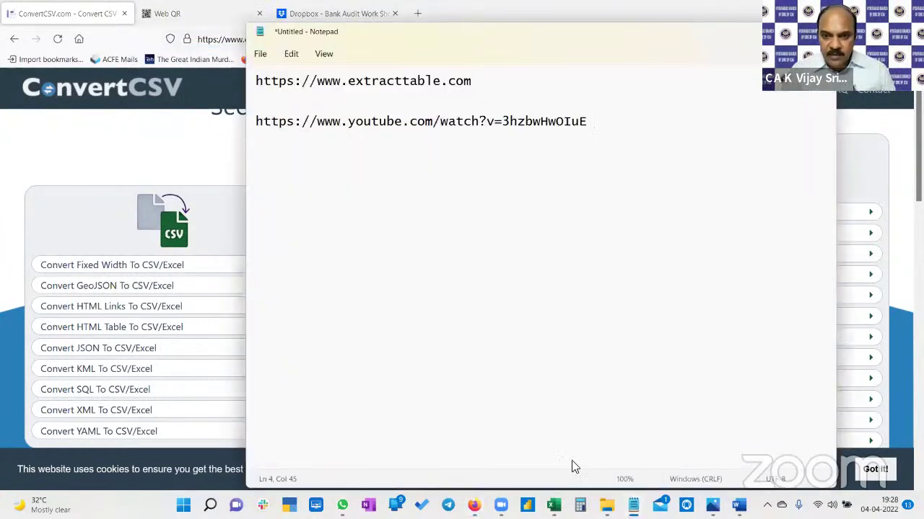
Glance at the Practice CC_OD balance text, then move to the Bank Audit Work Shop folder
key("alt+Tab")
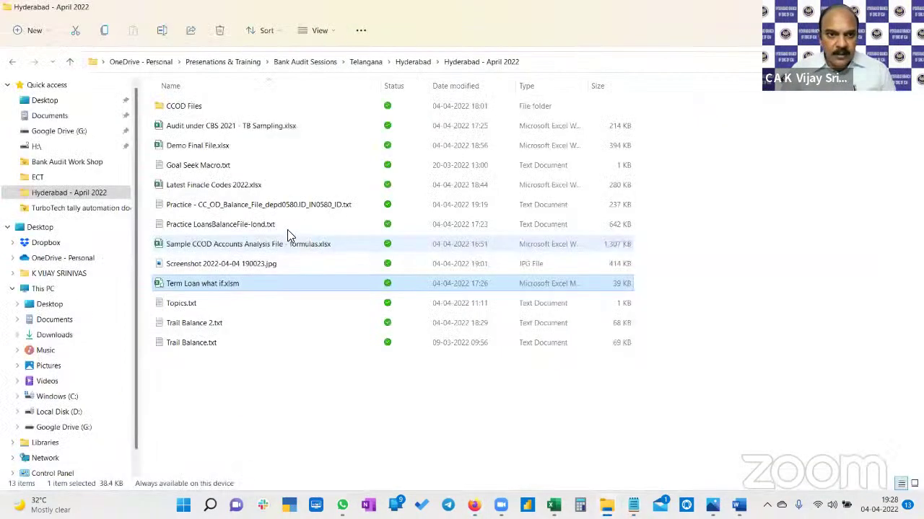
left_click(310, 205)
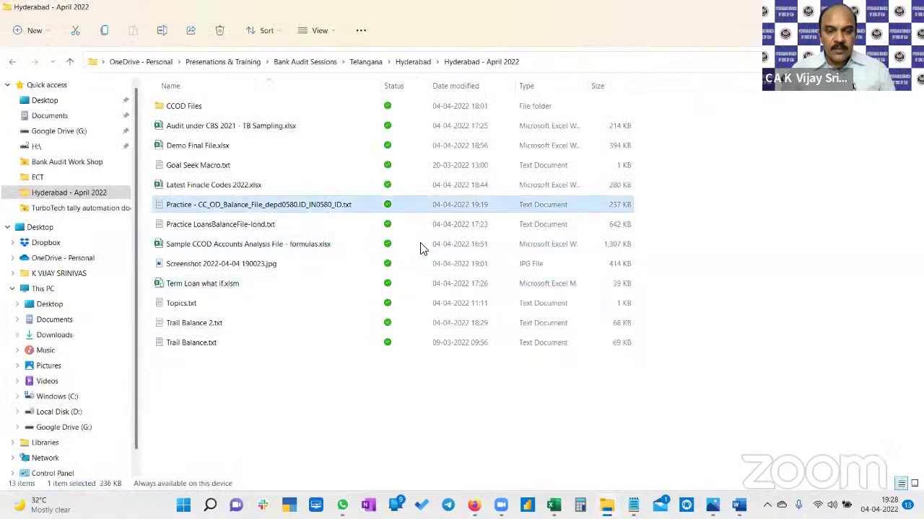
key("Return")
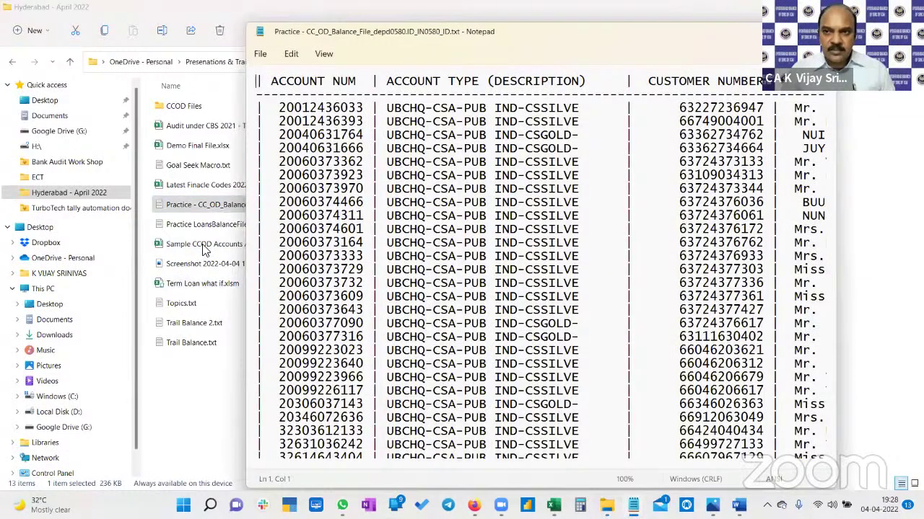
key("alt+Tab")
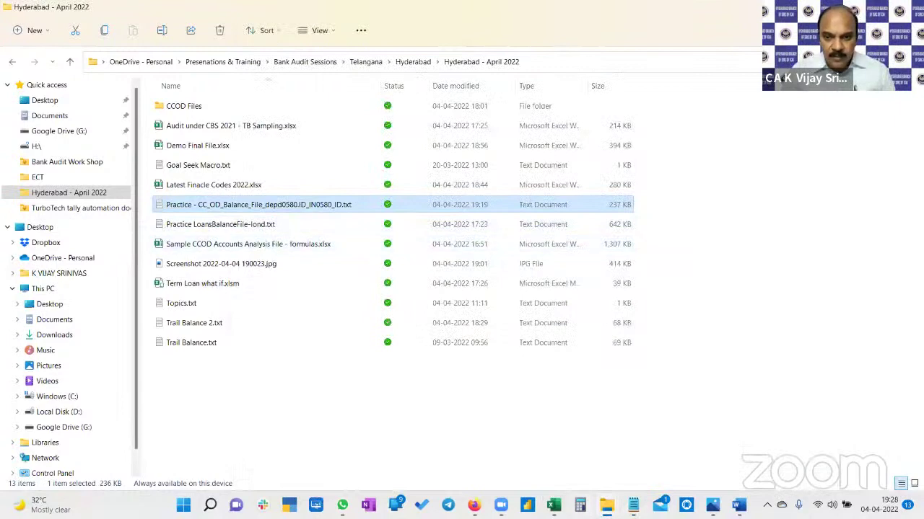
key("alt+Left")
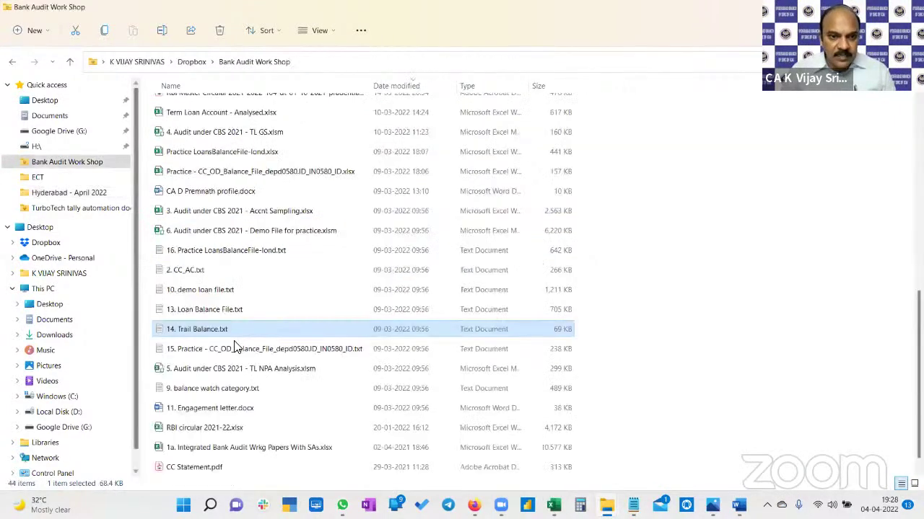
left_click(226, 351)
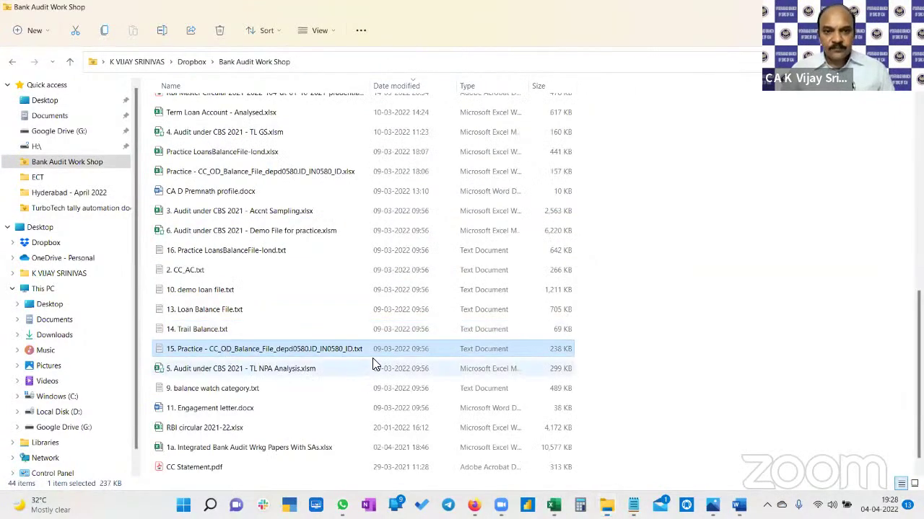
Open 16. Practice LoansBalanceFile-lond.txt in maximised Notepad, then raise Windows search
key("Return")
key("alt+F4")
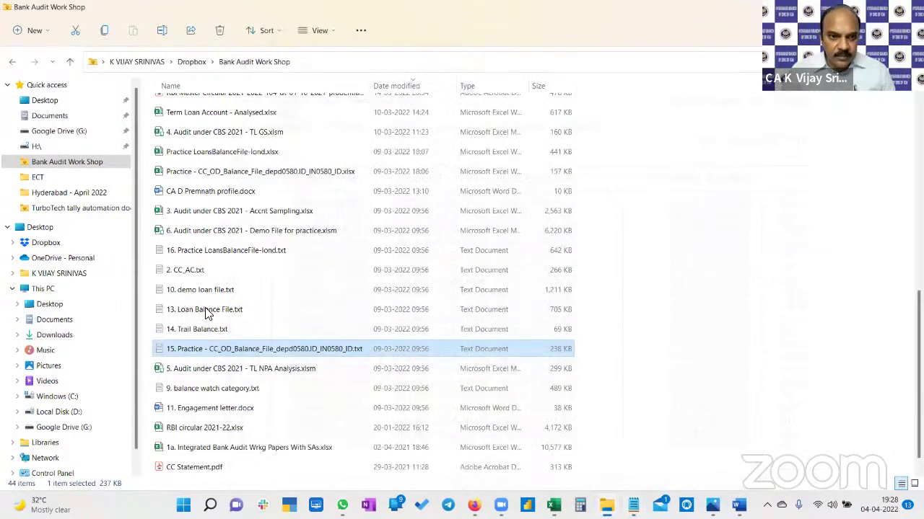
left_click(208, 258)
key("Return")
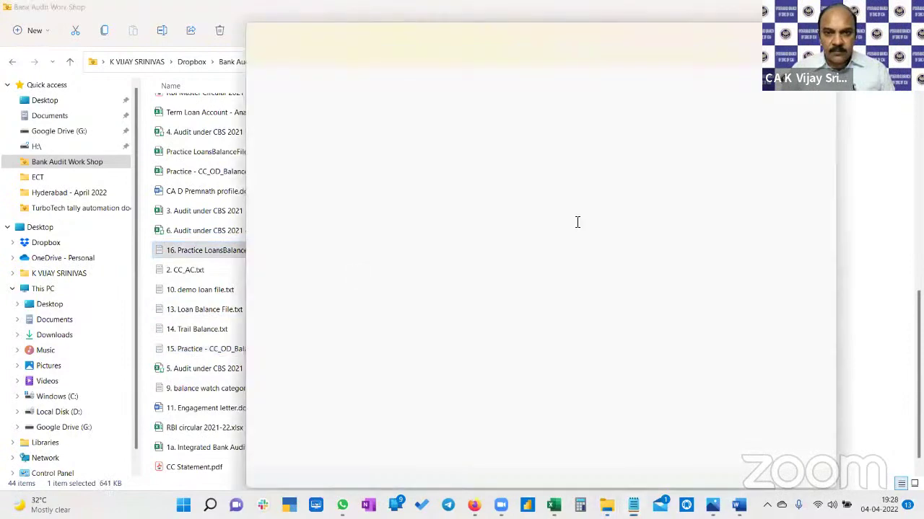
key("super+Up")
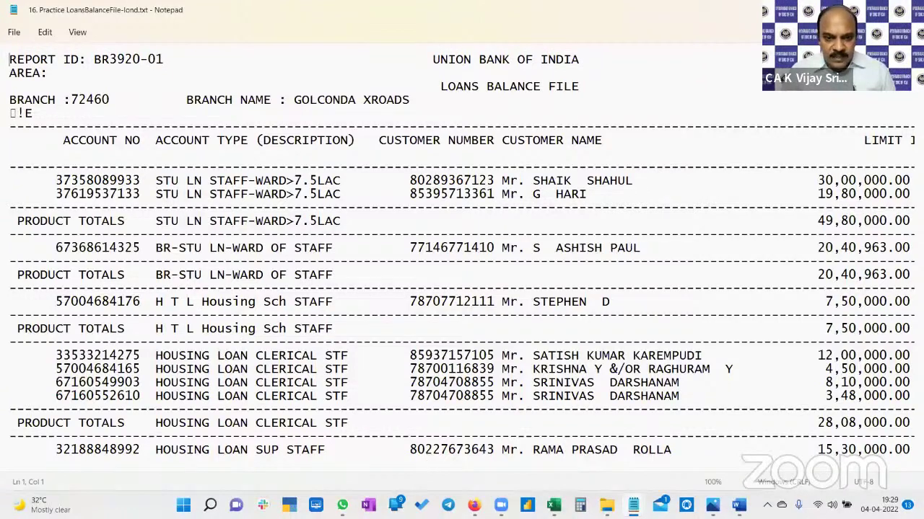
mouse_move(474, 505)
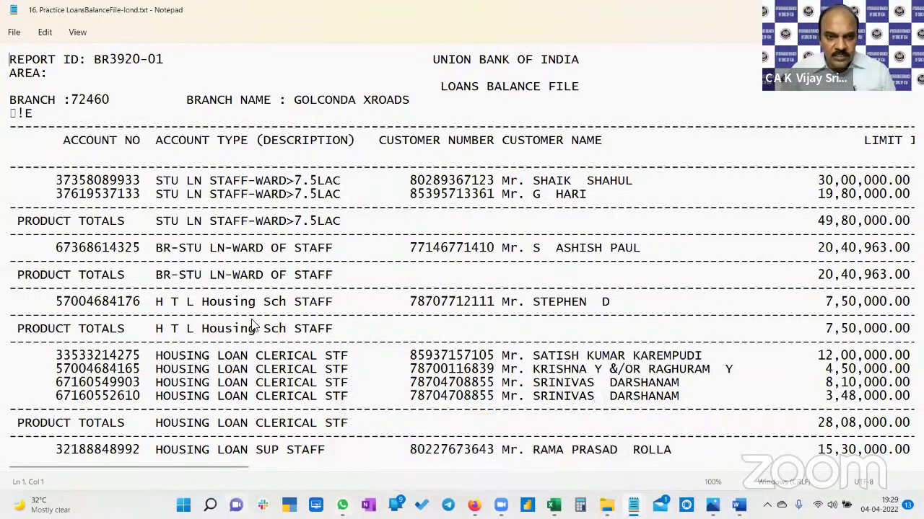
key("super+s")
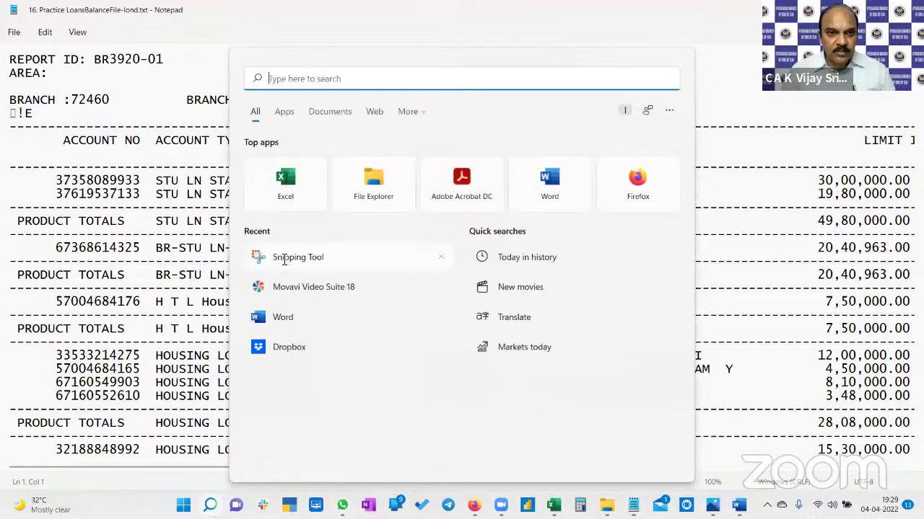
Take a first Snipping Tool capture of the loans report, then close the app
left_click(285, 254)
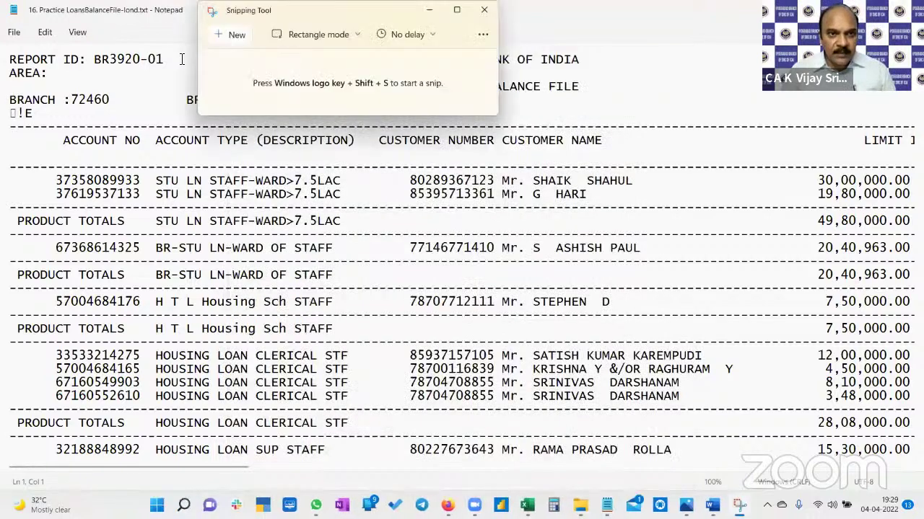
left_click(230, 35)
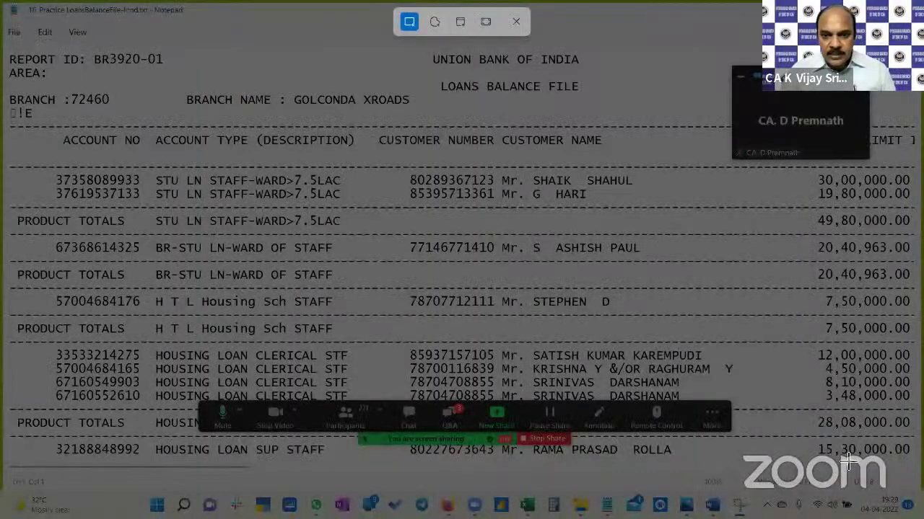
left_click(848, 464)
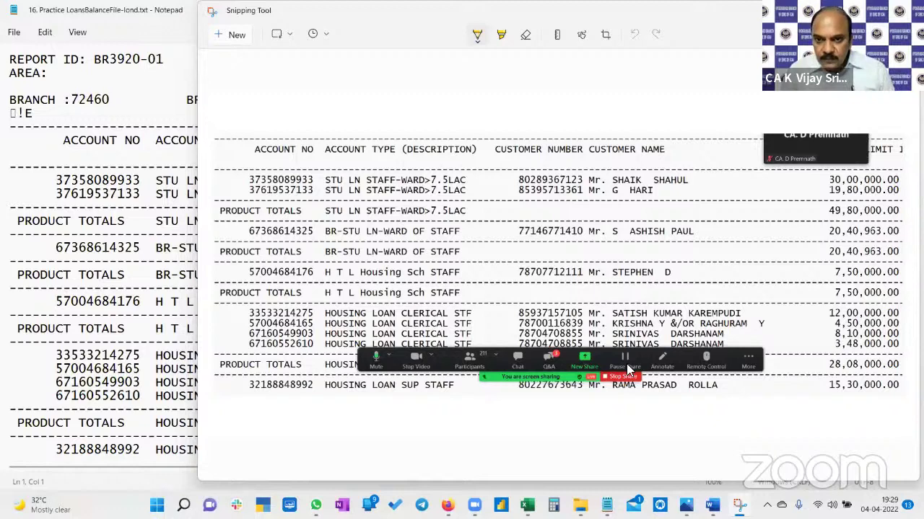
key("alt+F4")
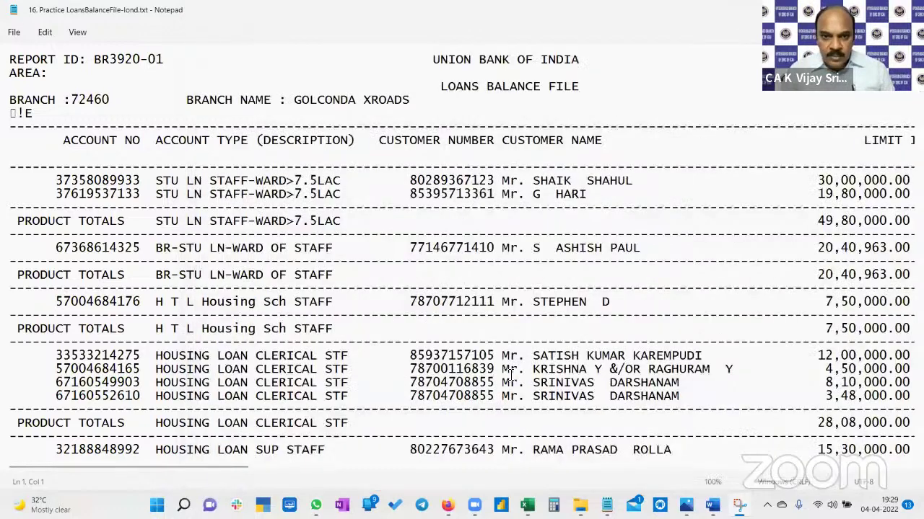
Relaunch Snipping Tool and snip the report's whole account table
left_click(210, 505)
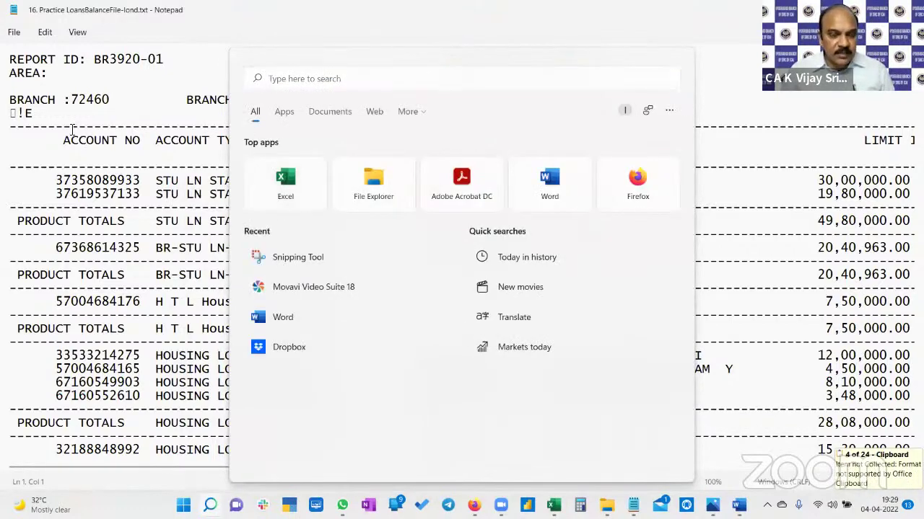
left_click(305, 254)
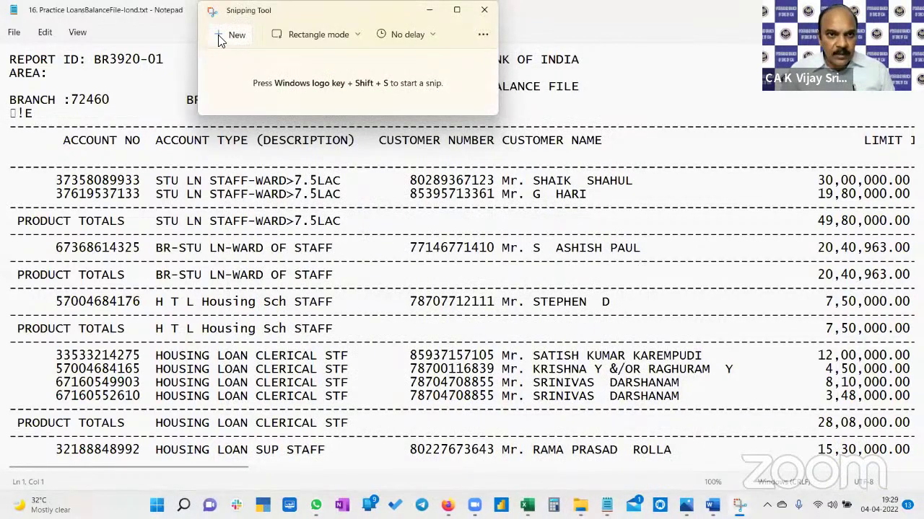
left_click(225, 38)
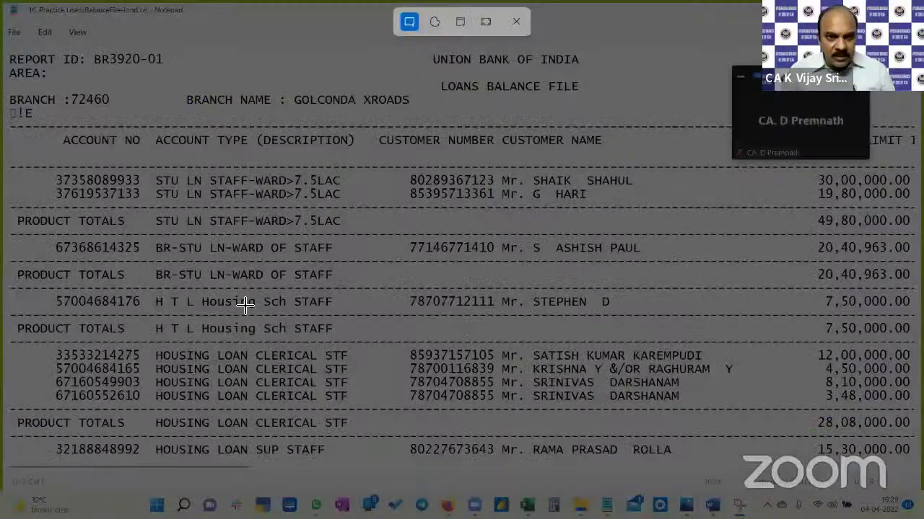
left_click_drag(3, 120, 362, 370)
left_click_drag(614, 449, 711, 479)
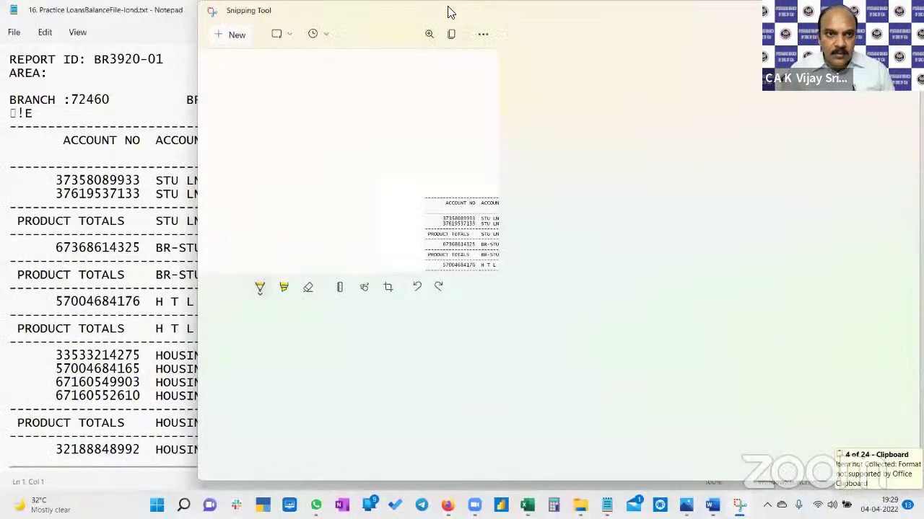
left_click(236, 36)
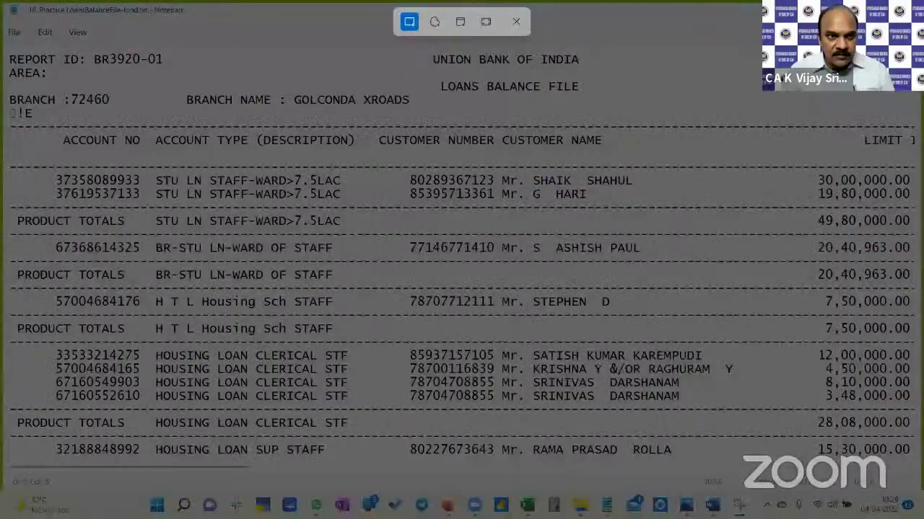
mouse_move(7, 131)
left_mouse_down()
mouse_move(121, 224)
mouse_move(922, 518)
mouse_move(917, 465)
left_mouse_up()
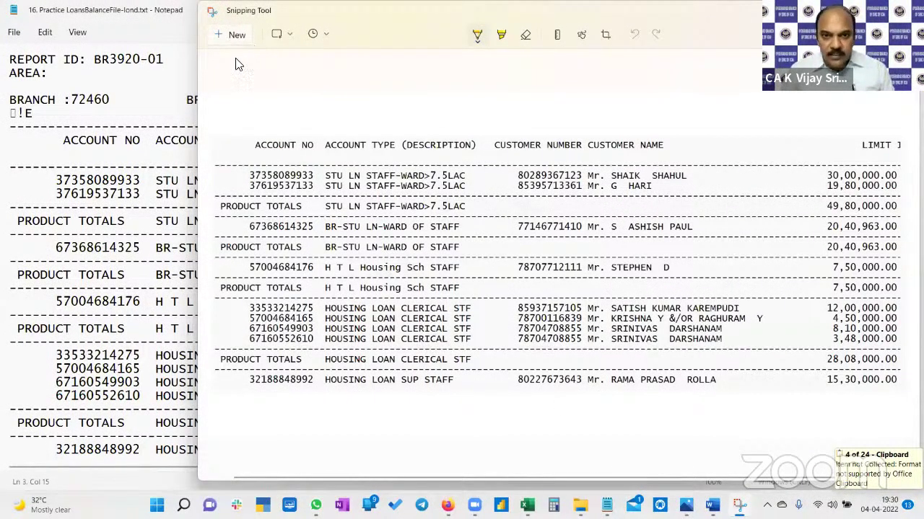
Save the snip as Screenshot 2022-04-04 190023.jpg, replacing the existing file
key("ctrl+s")
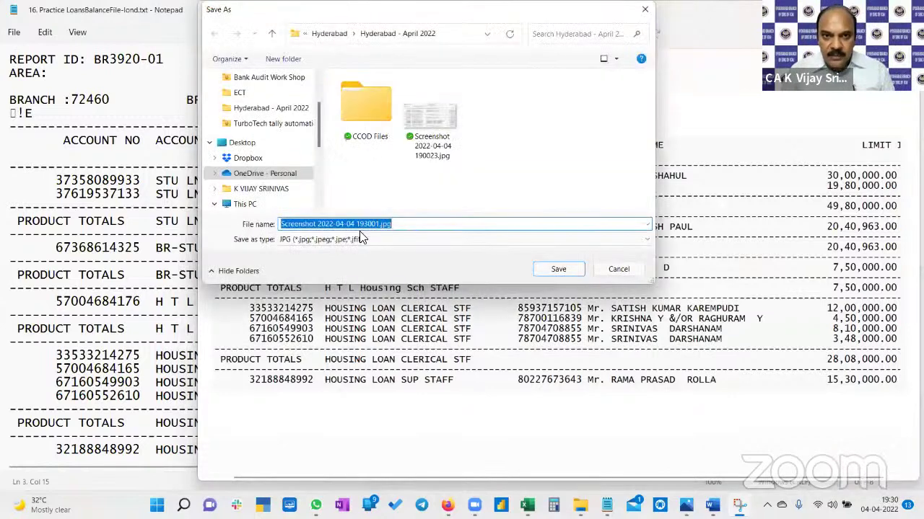
left_click(441, 144)
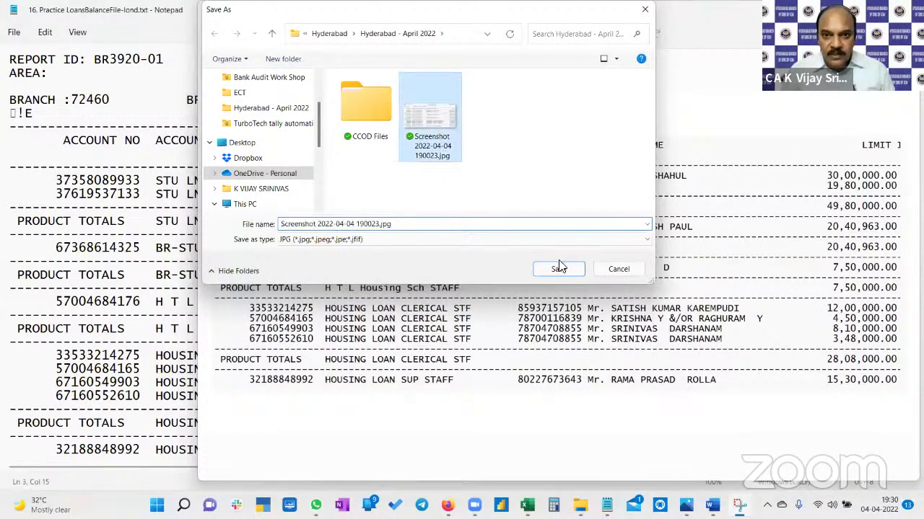
key("Return")
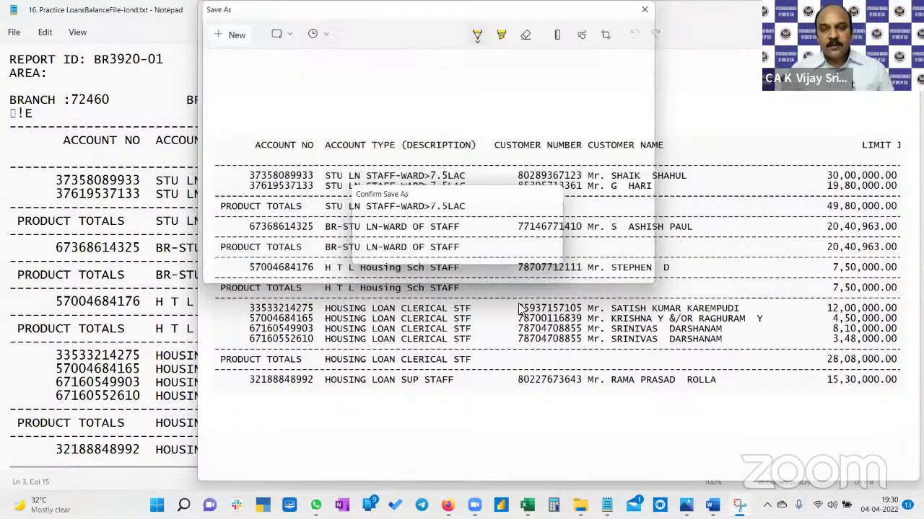
key("y")
mouse_move(448, 505)
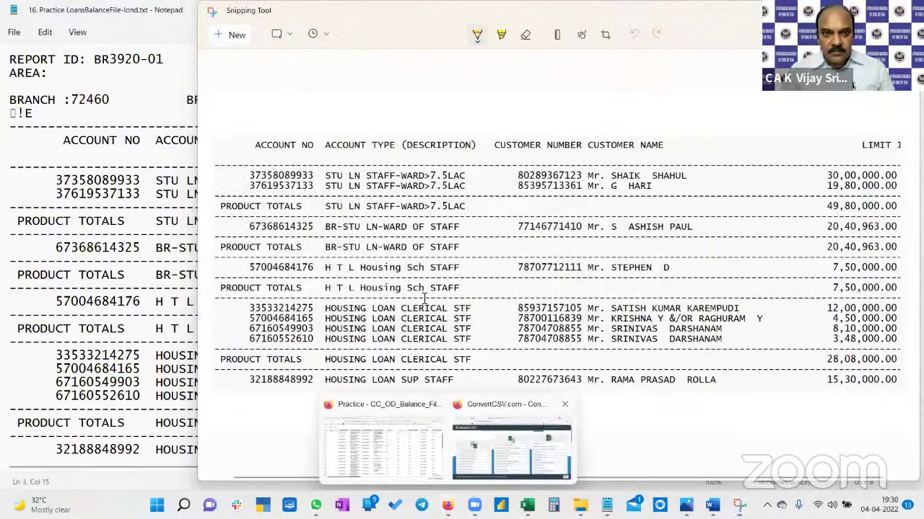
left_click(509, 404)
In a new Firefox private window, search Google for 'image to text table'
key("ctrl+shift+p")
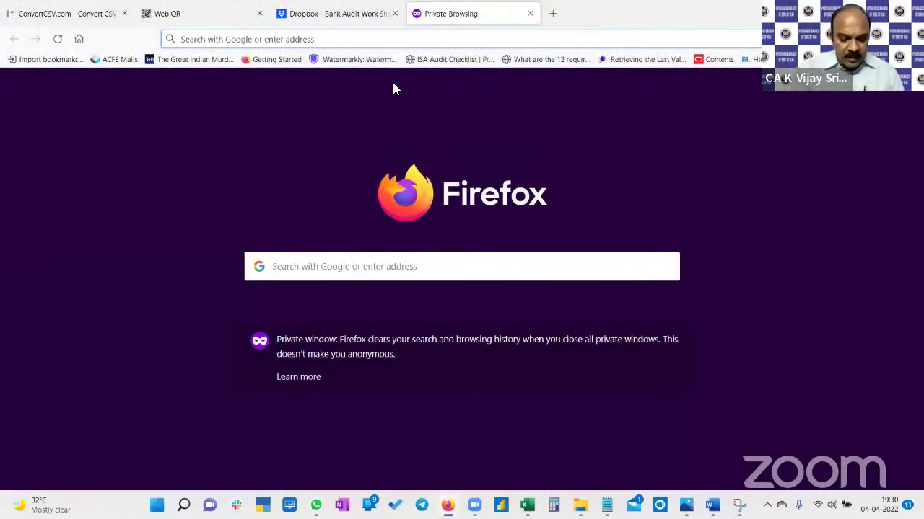
type("image to")
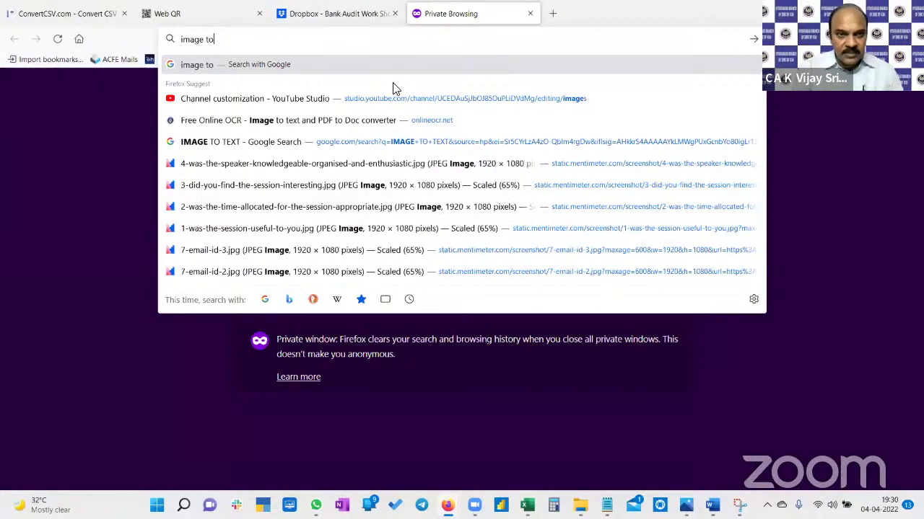
type(" text t")
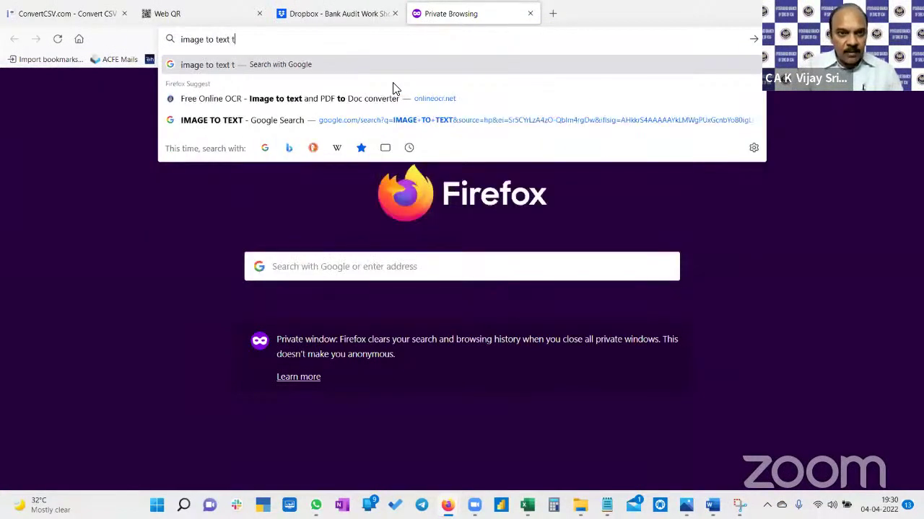
type("able")
key("Return")
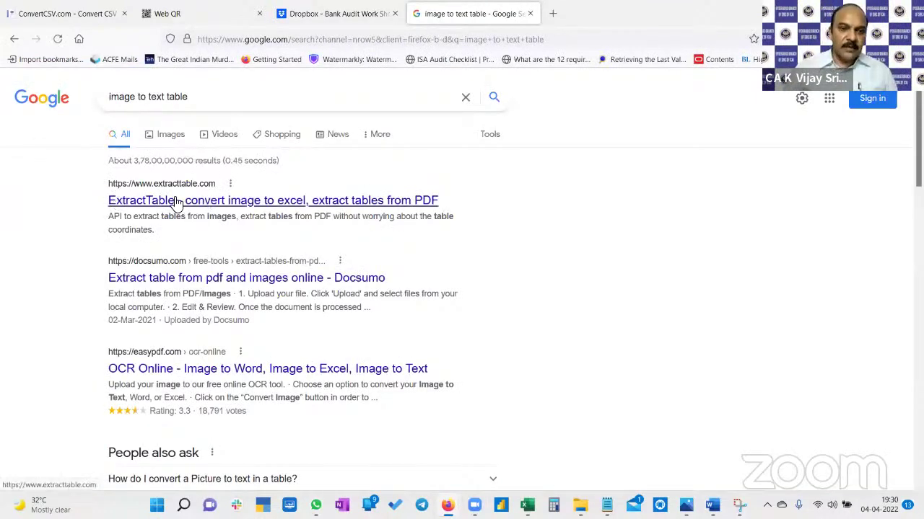
On ExtractTable, upload the saved screenshot from the Hyderabad - April 2022 folder for extraction
left_click(192, 204)
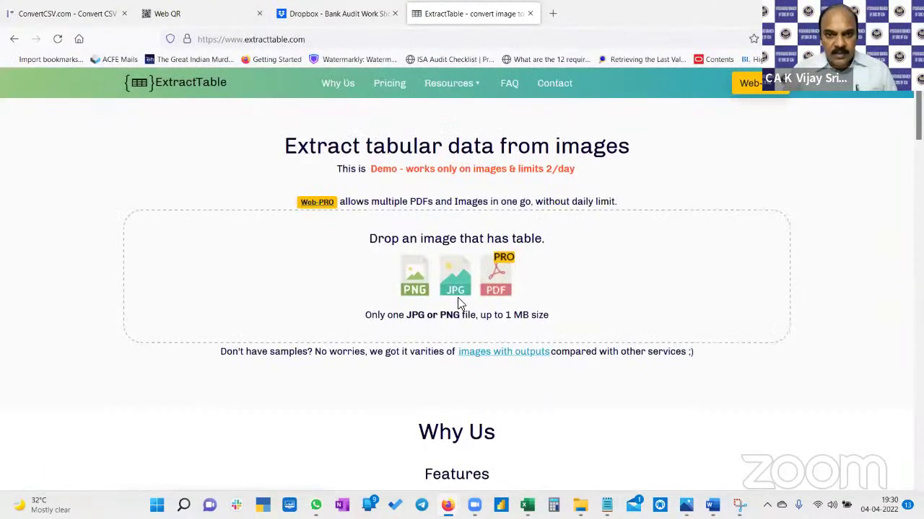
left_click(309, 218)
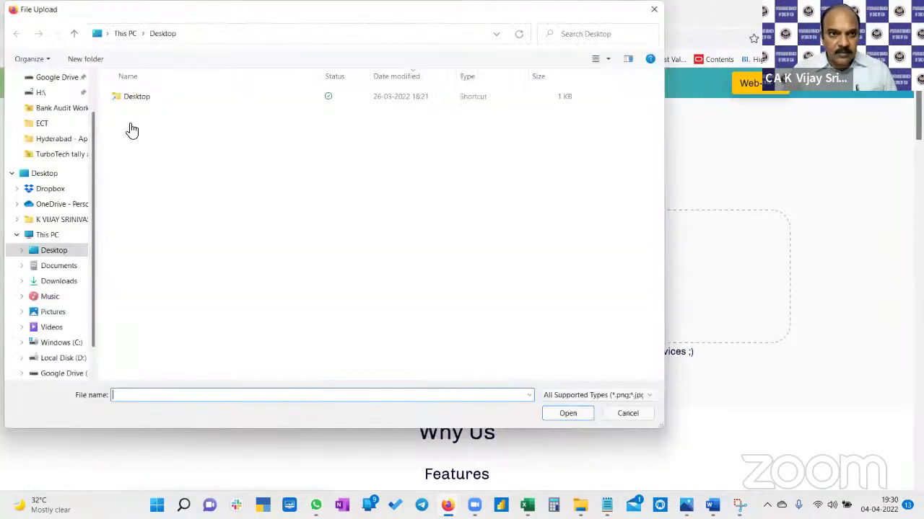
left_click(67, 139)
left_click(213, 122)
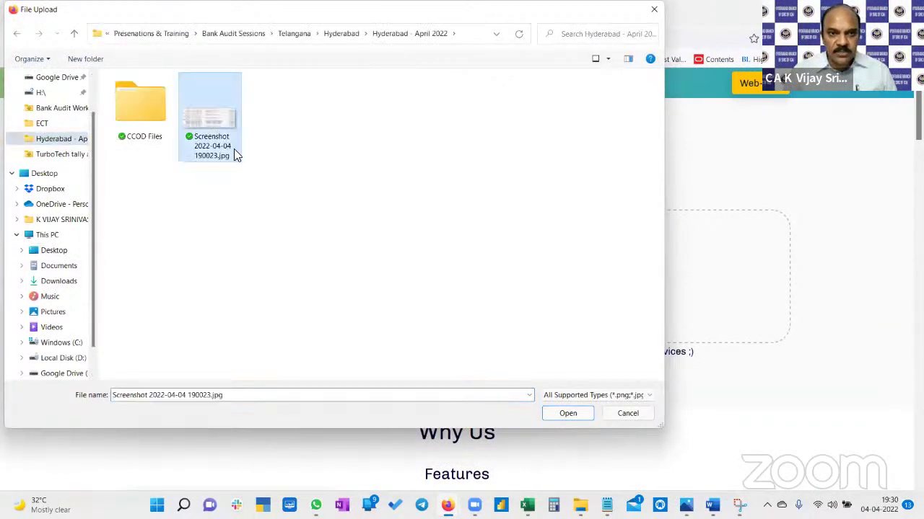
left_click(568, 413)
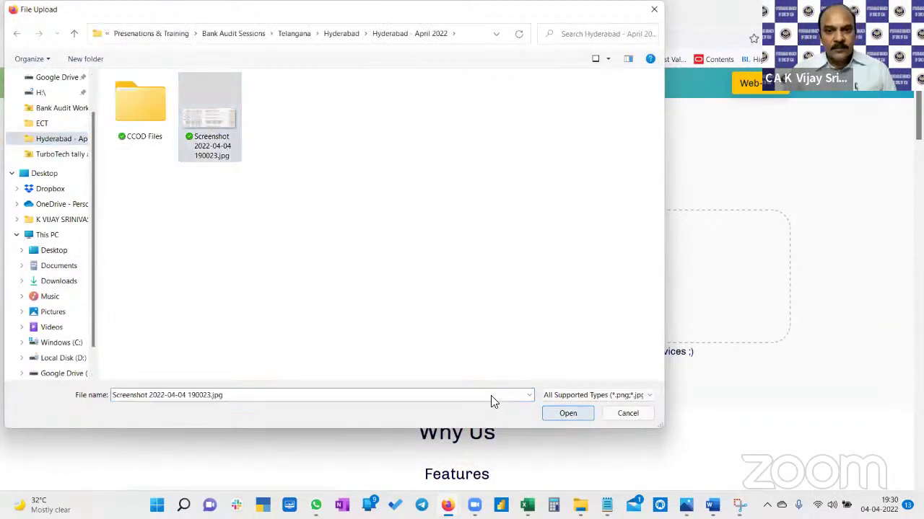
key("Return")
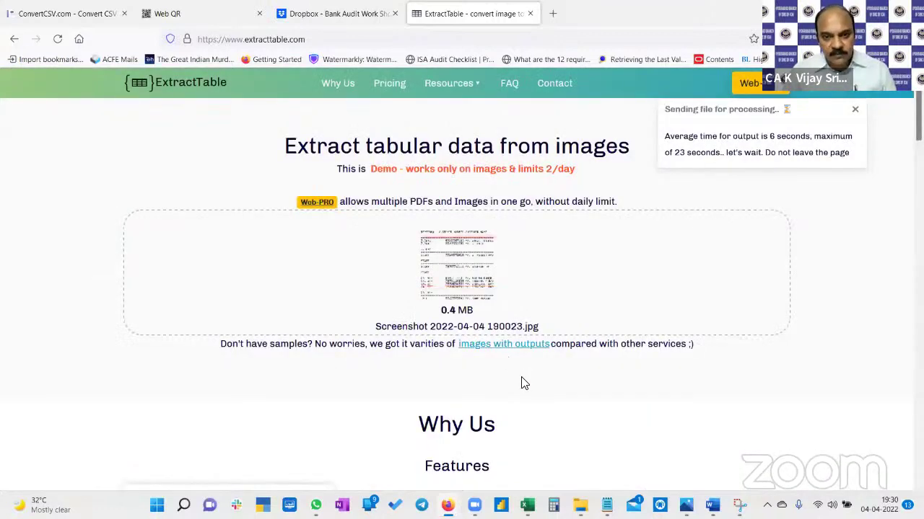
Download the extracted loans table in Excel format and switch to Excel
scroll(404, 296, "down", 3)
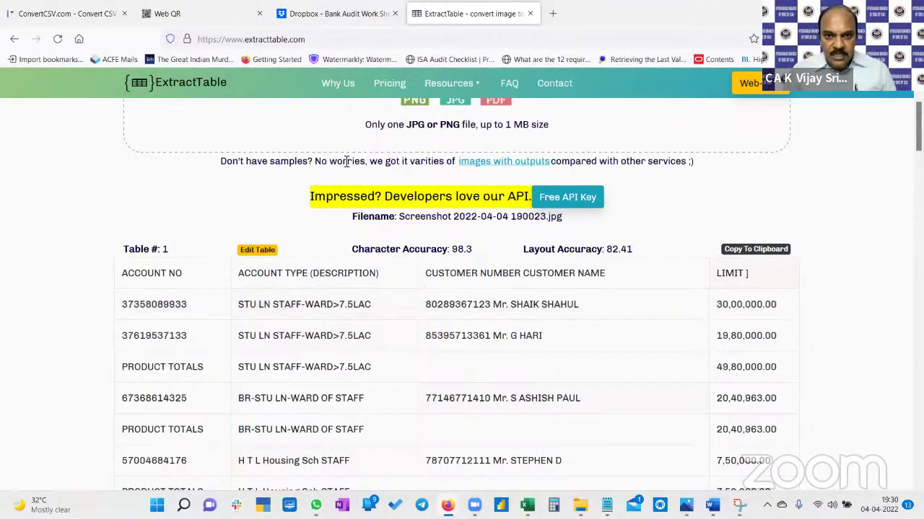
scroll(428, 335, "down", 2)
scroll(516, 299, "up", 2)
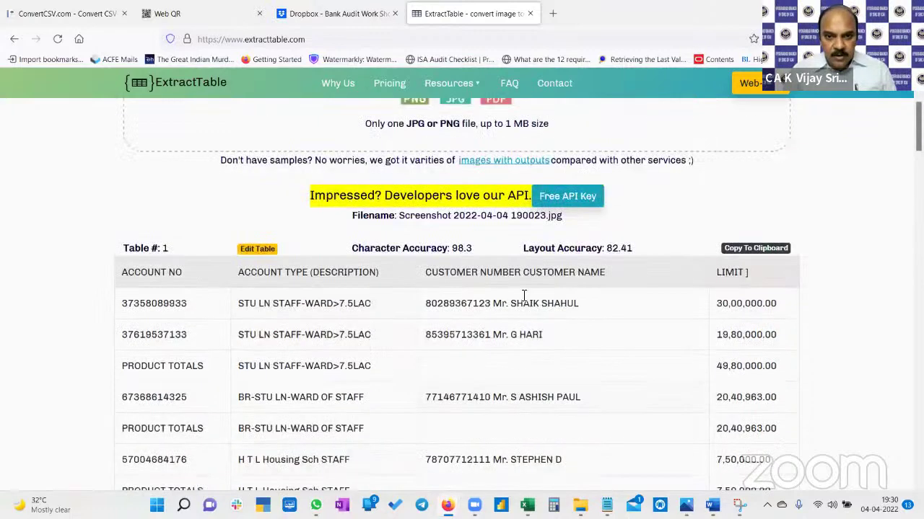
scroll(519, 368, "down", 7)
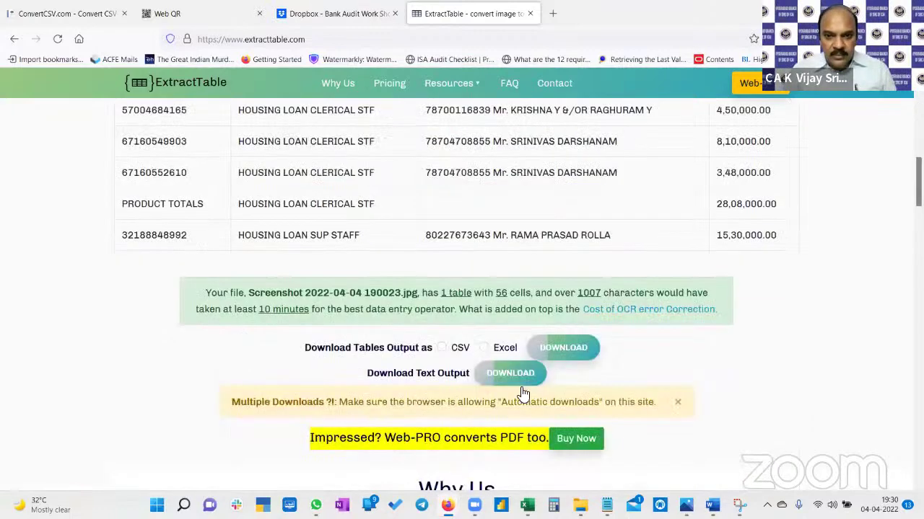
left_click(484, 347)
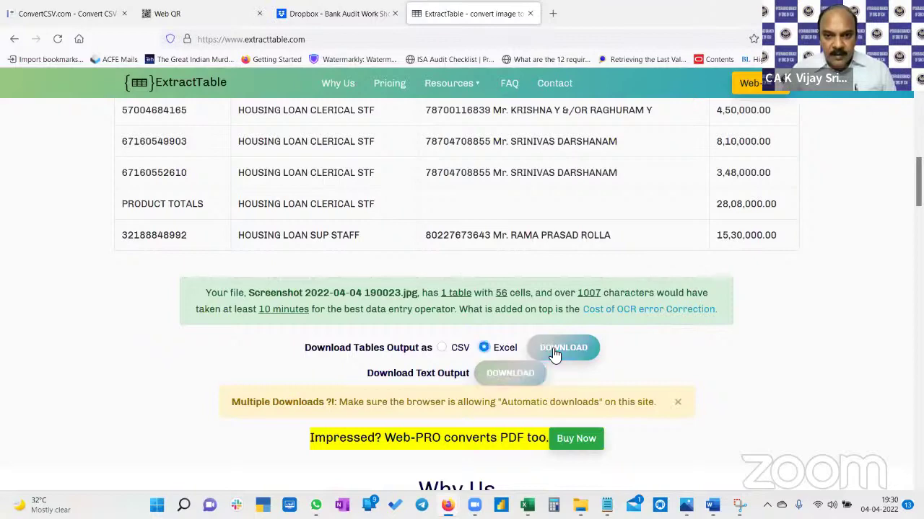
left_click(555, 350)
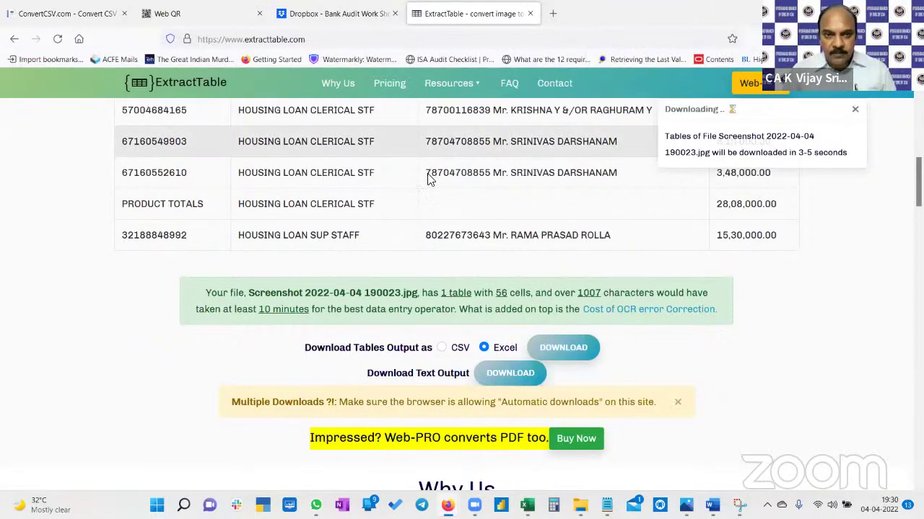
key("alt+Tab")
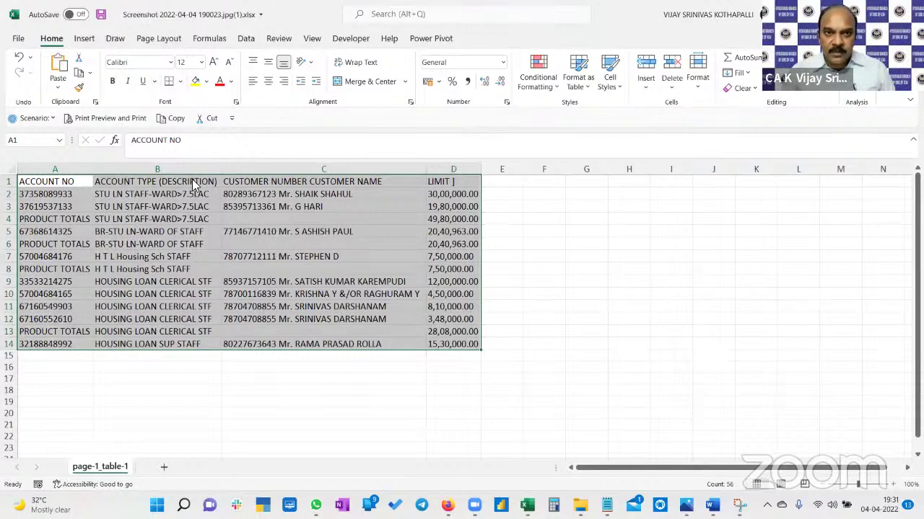
Review the extracted loans table in columns A–D, then return to Zoho's Practice - CC_OD_Balance_File table
key("alt+Tab")
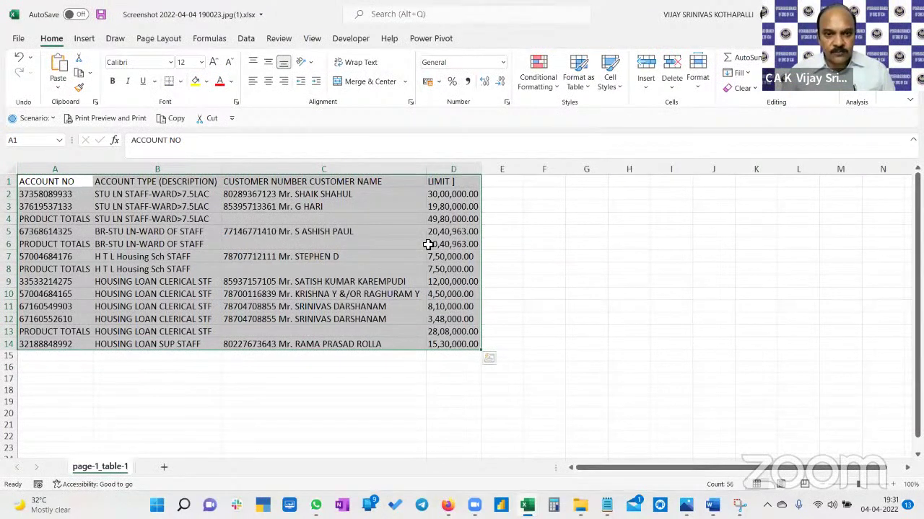
mouse_move(474, 505)
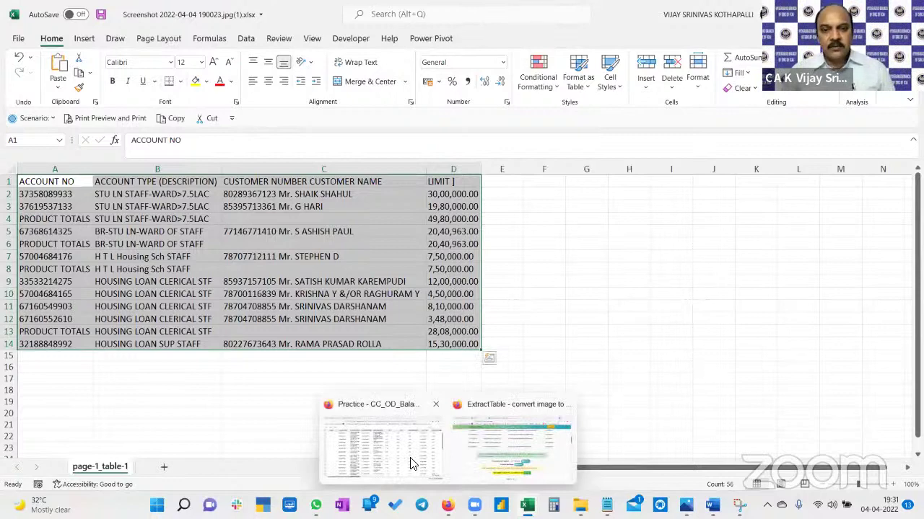
left_click(385, 414)
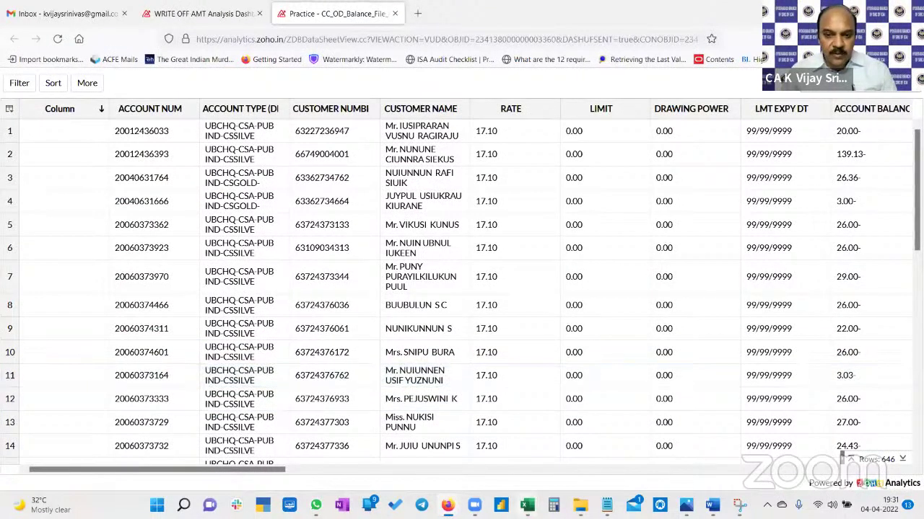
Return to the Screenshot 2022-04-04 workbook holding the extracted loans table
mouse_move(527, 504)
left_click(685, 450)
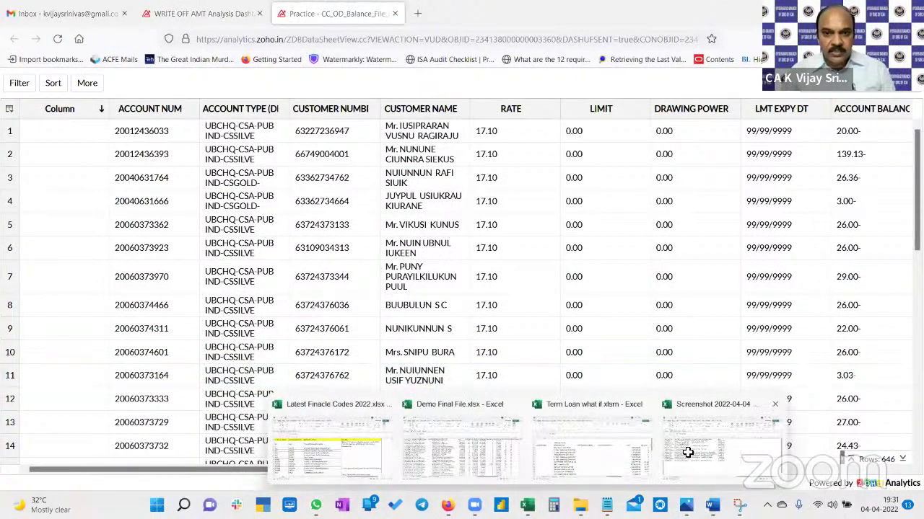
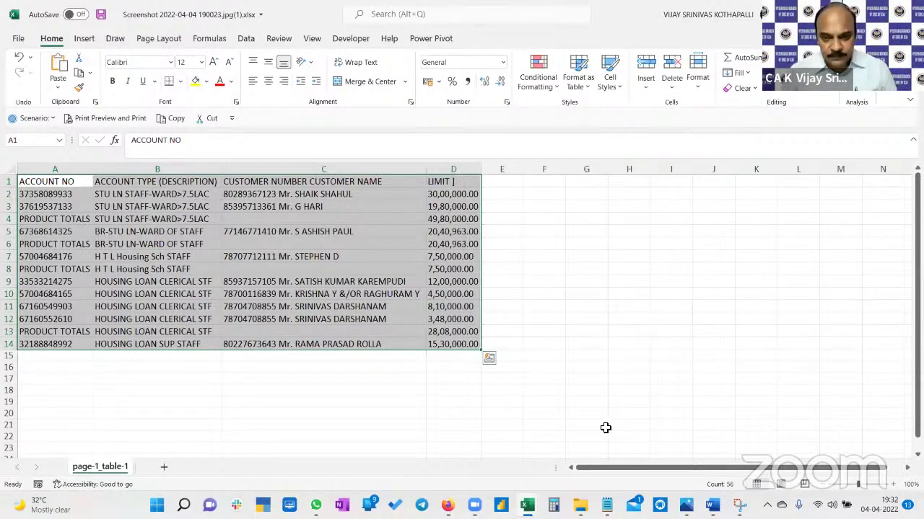
Open Term Loan what if.xlsm from the Hyderabad - April 2022 folder in File Explorer
mouse_move(526, 505)
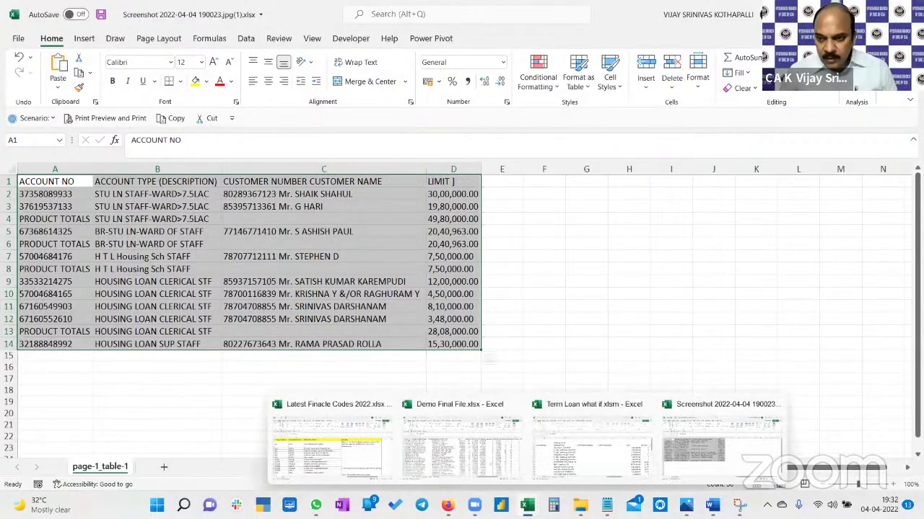
left_click(440, 431)
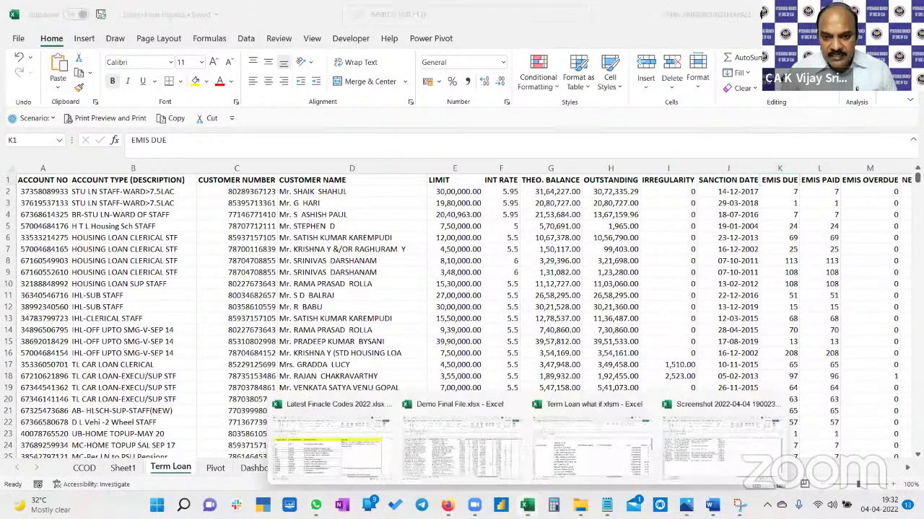
mouse_move(580, 505)
left_click(505, 440)
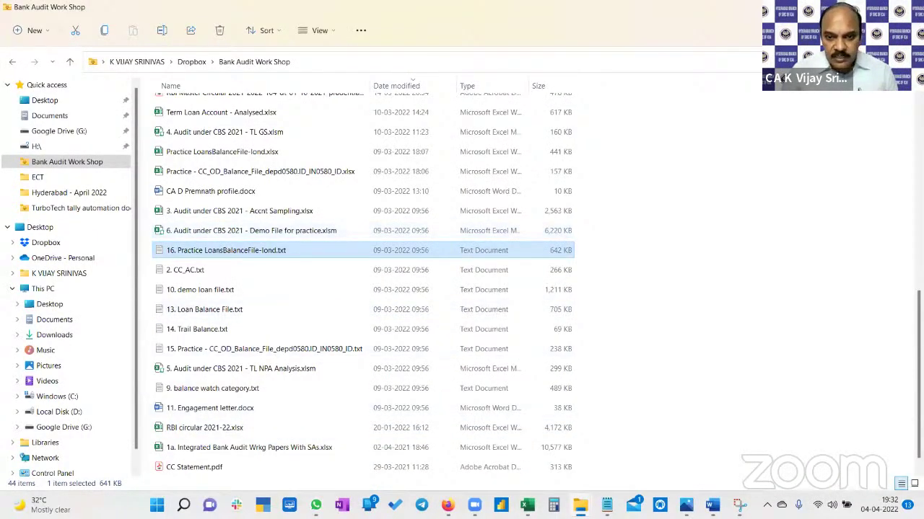
mouse_move(580, 506)
left_click(621, 462)
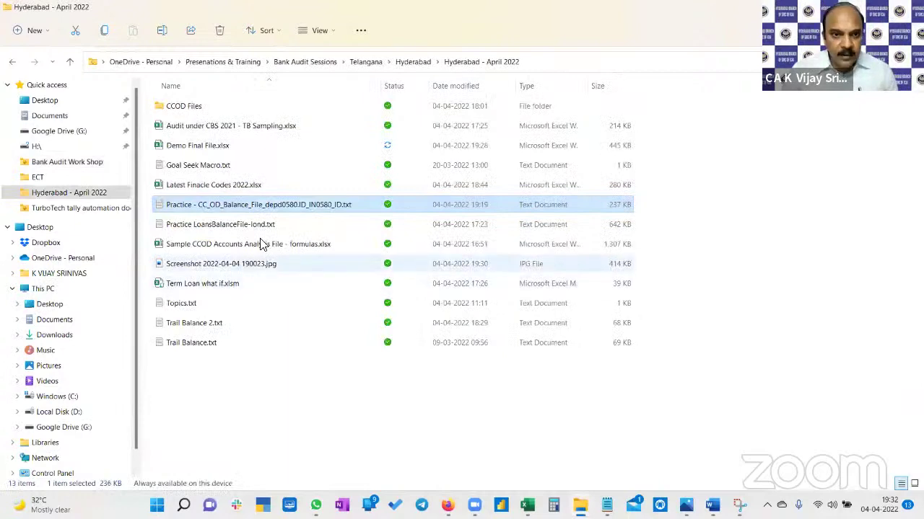
double_click(213, 286)
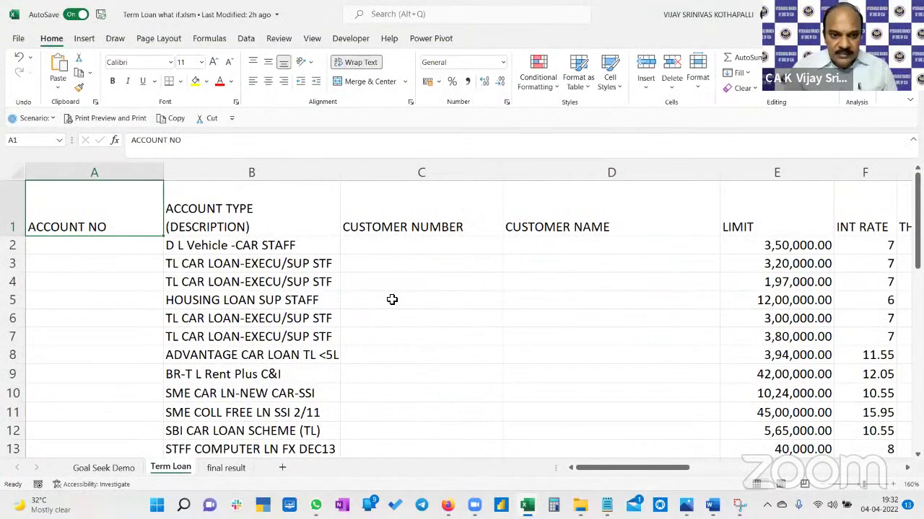
key("Right")
key("Right")
key("Right")
key("Right")
key("Right")
key("Right")
key("Right")
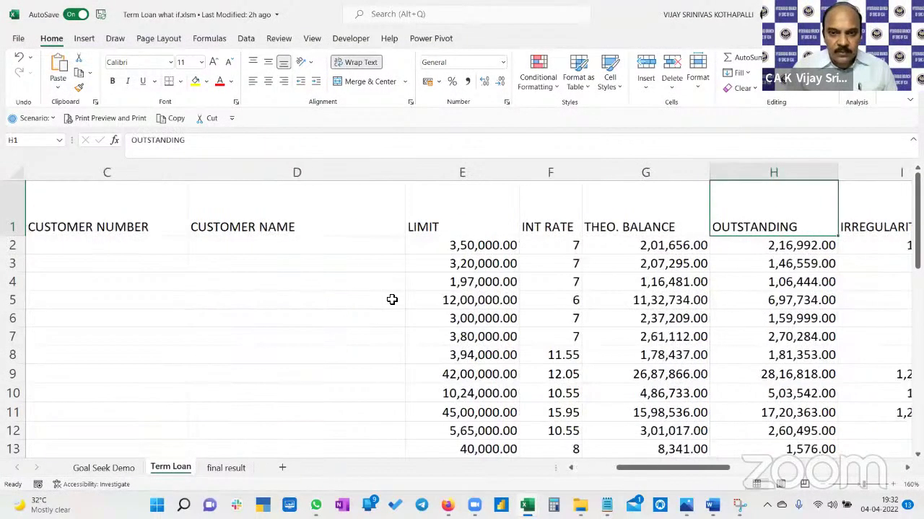
key("ctrl+Home")
key("Right")
key("Right")
key("Right")
key("Right")
key("Right")
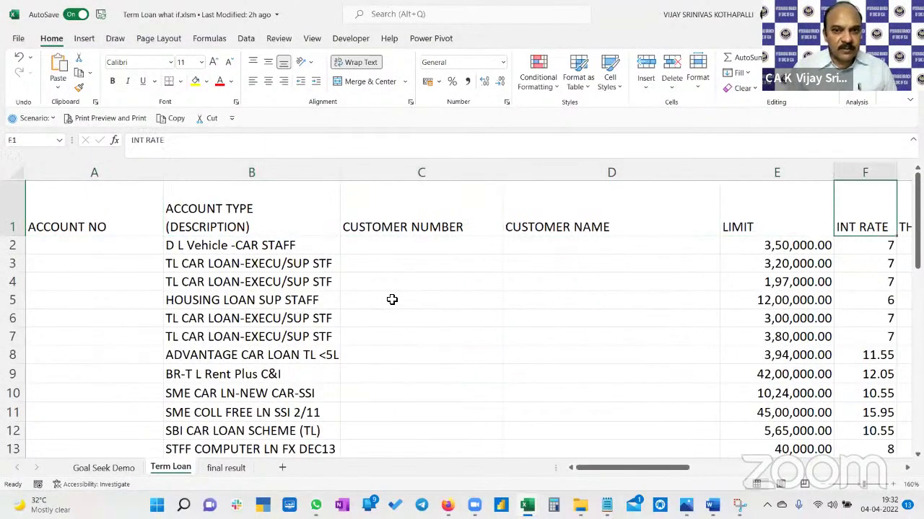
key("Left")
key("Left")
key("Left")
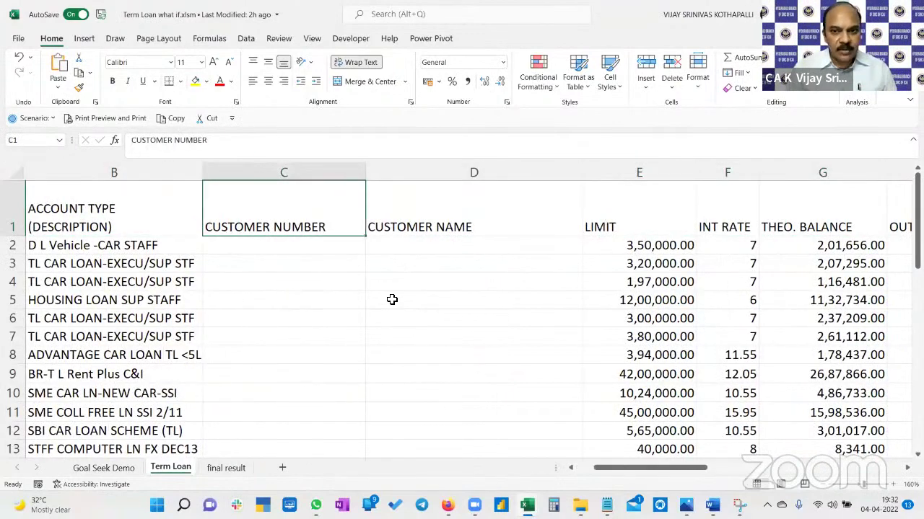
key("Right")
key("Right")
key("Right")
key("Right")
key("Right")
key("Right")
key("Right")
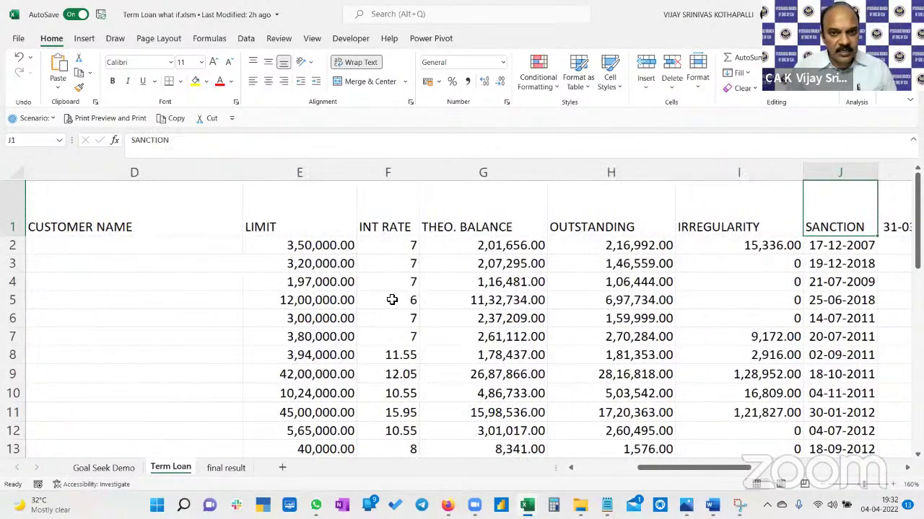
key("Right")
key("Right")
key("Right")
key("Right")
key("Right")
key("Right")
key("Right")
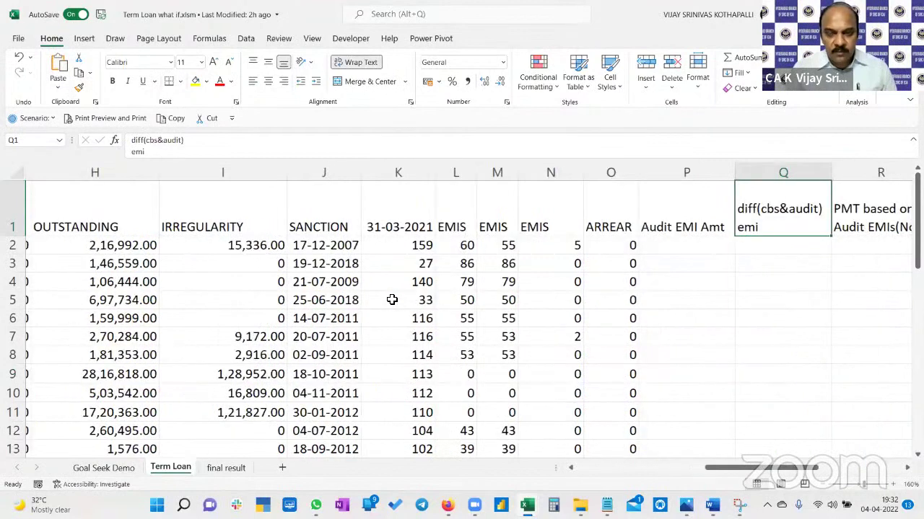
key("Right")
key("Right")
key("Right")
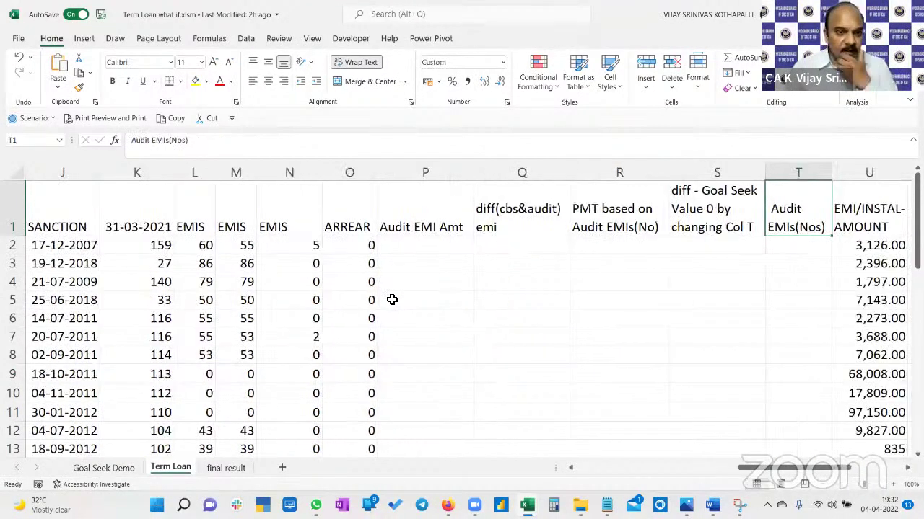
key("Right")
key("Right")
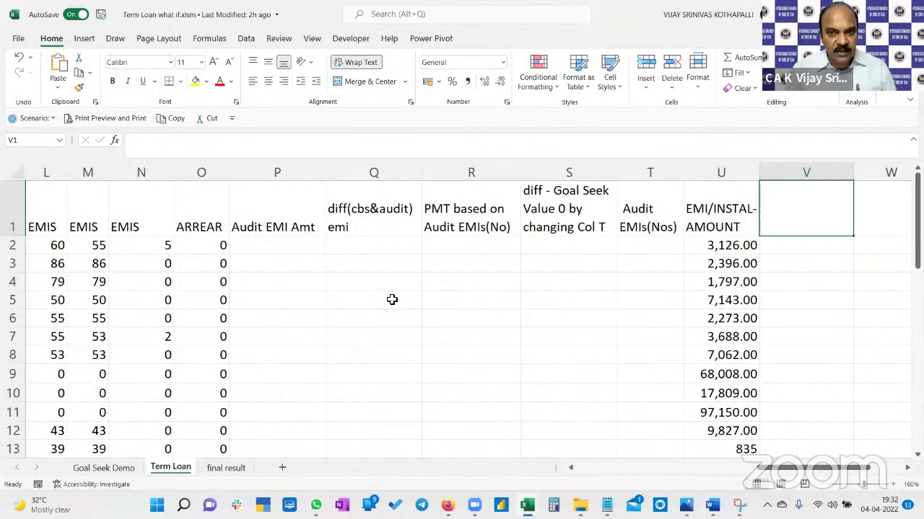
key("Left")
key("Left")
key("Left")
key("Left")
key("Left")
key("Left")
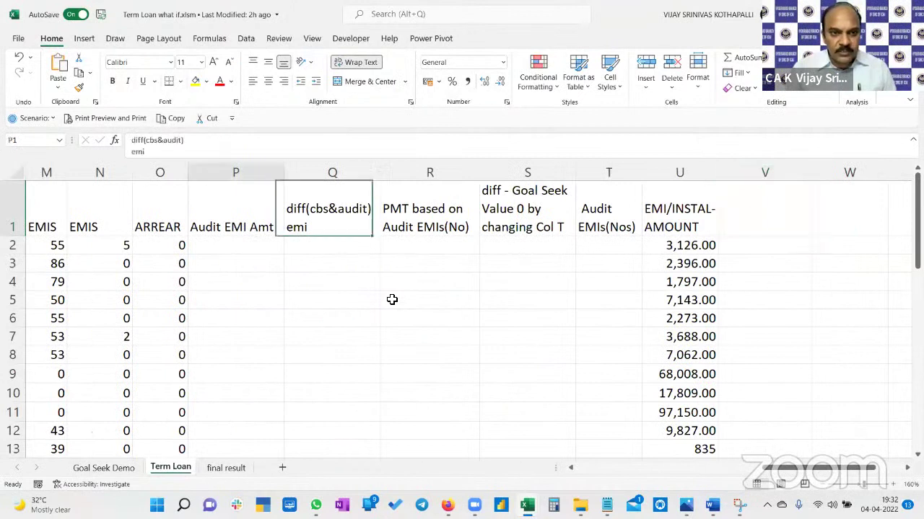
key("Left")
key("Left")
key("Right")
key("Right")
key("Right")
key("Right")
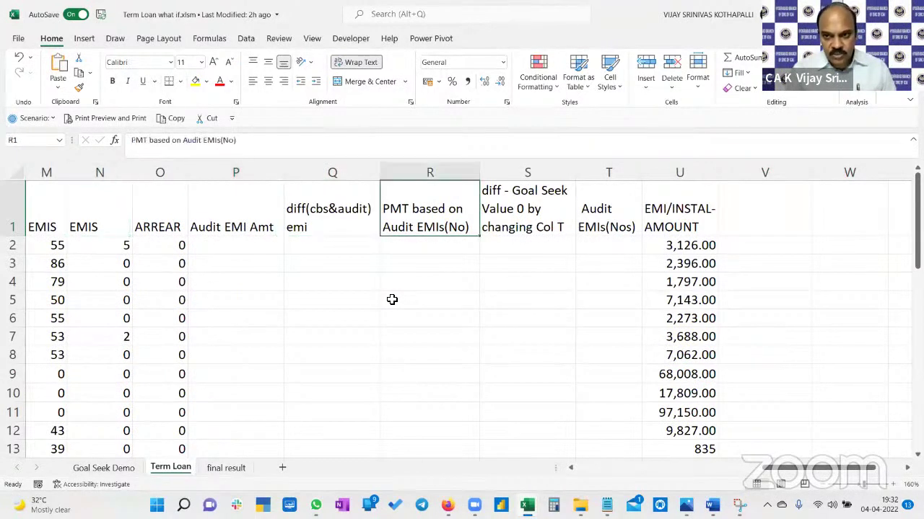
key("Right")
key("Right")
key("Right")
key("Right")
key("Right")
key("Right")
key("Right")
key("Right")
key("Left")
key("Left")
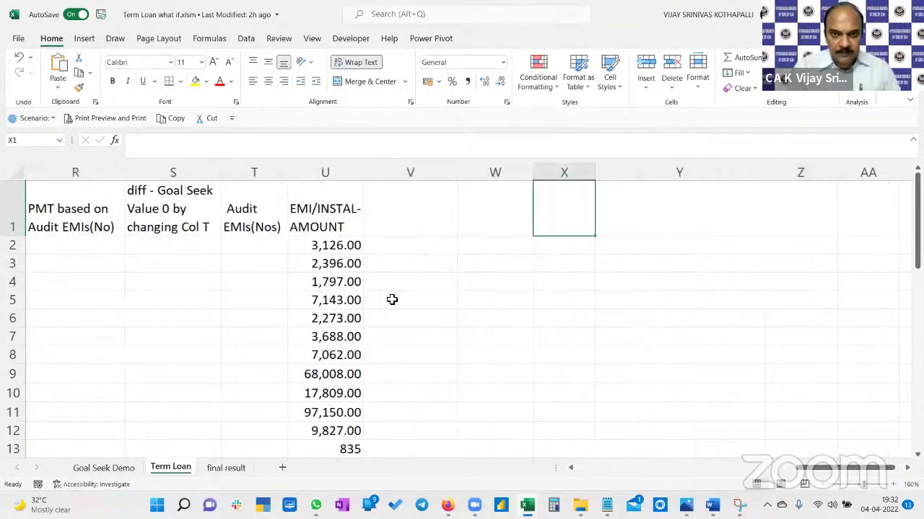
Add an unwrapped FINANCIAL FUNCTION heading with PMT described as EMI below it
type("FINANCIAL")
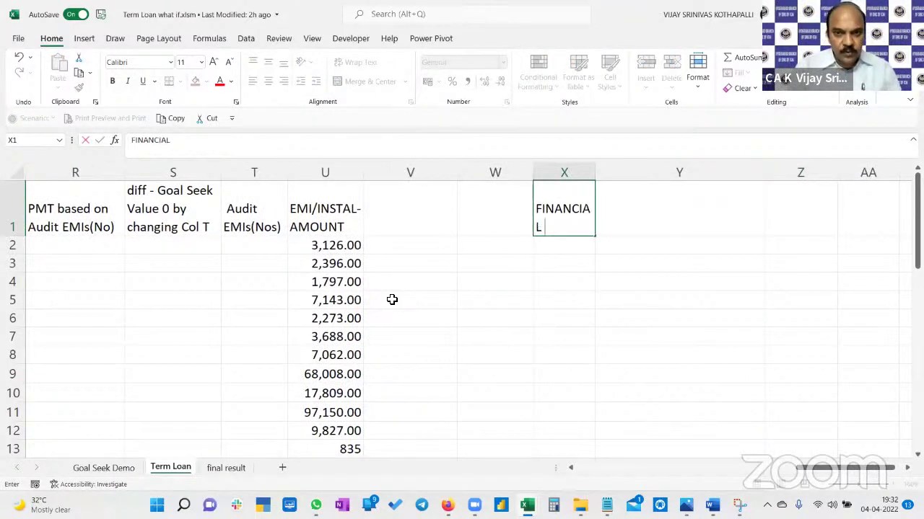
type(" FUNCTION")
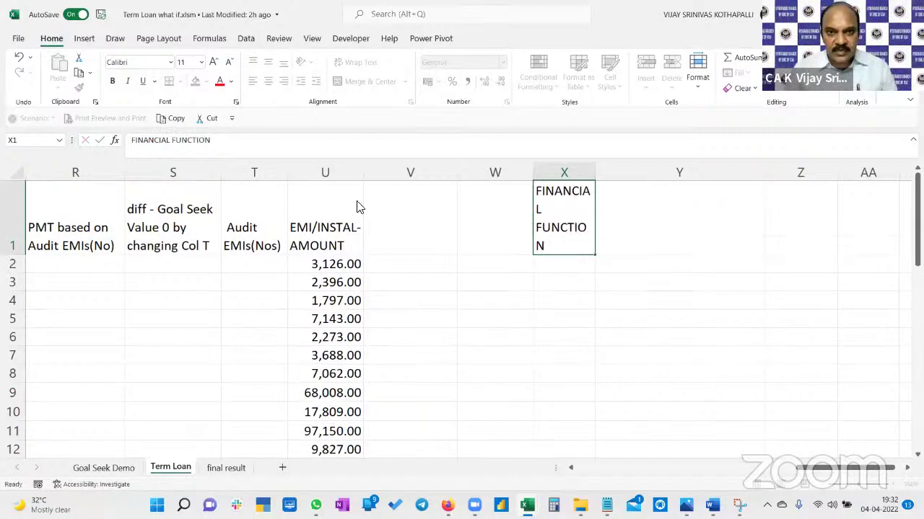
key("ctrl+Return")
key("alt+h")
key("w")
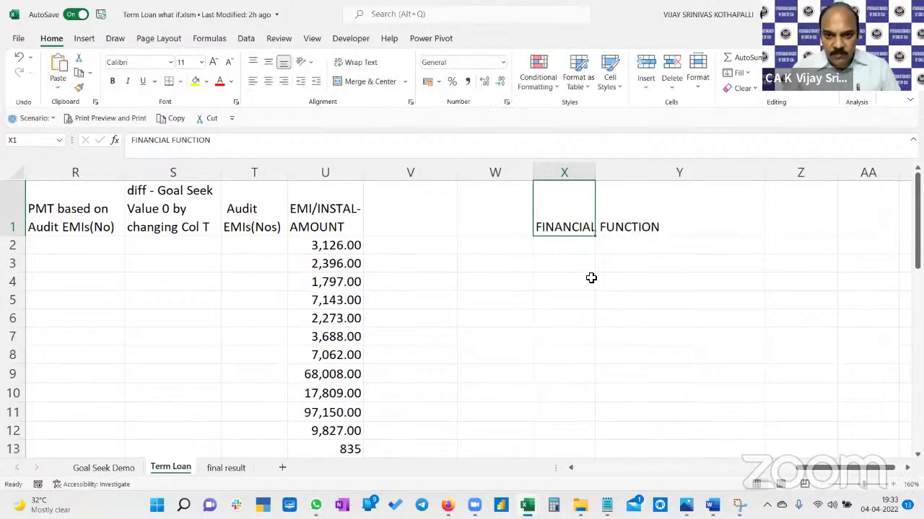
key("Down")
key("Down")
type("PMT")
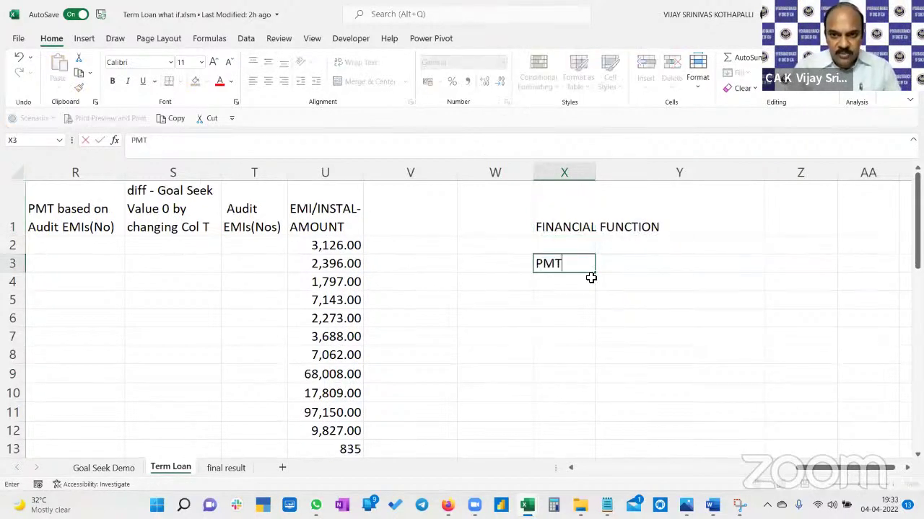
key("Tab")
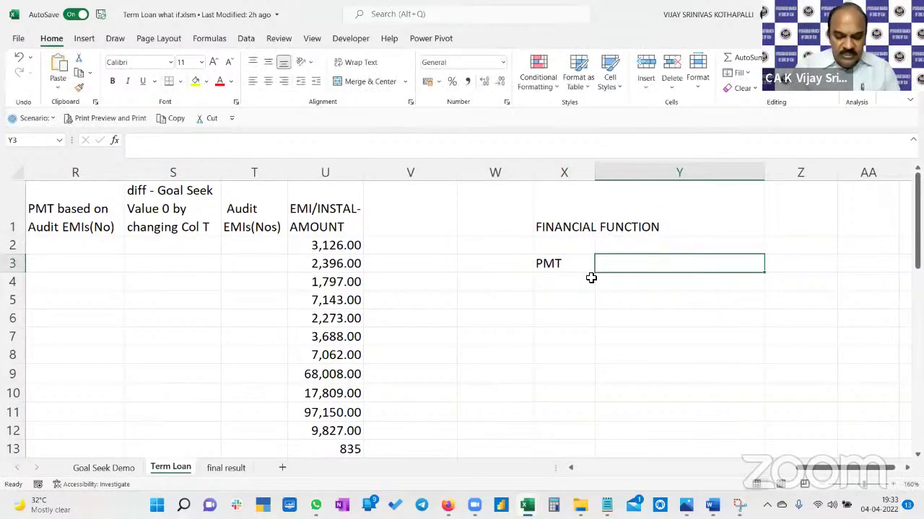
type("EMI")
key("Return")
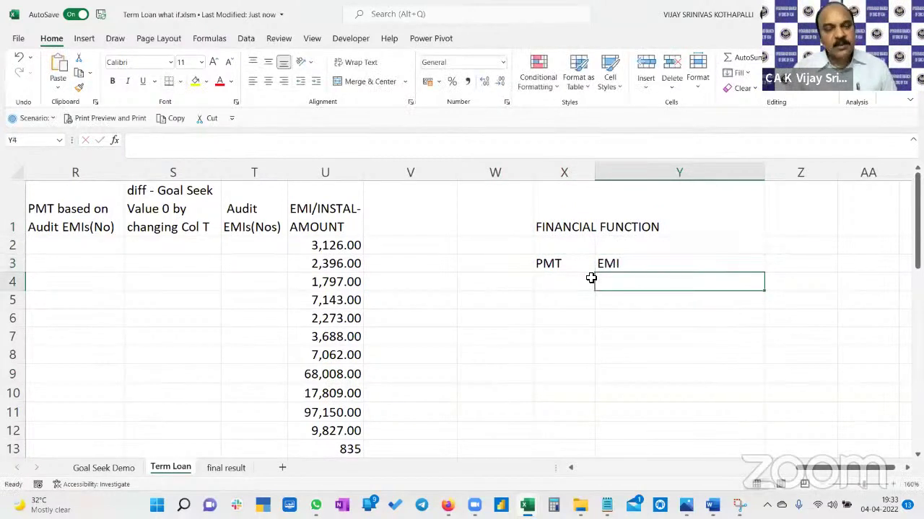
key("Up")
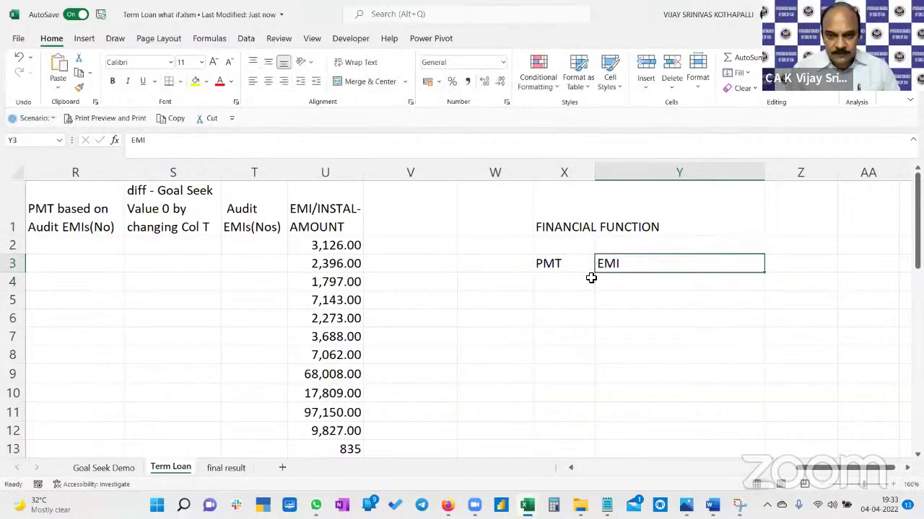
Add NPER as 'No. of EMIs' and PV as 'Loan Amount' to the legend
left_click(590, 280)
type("NPER")
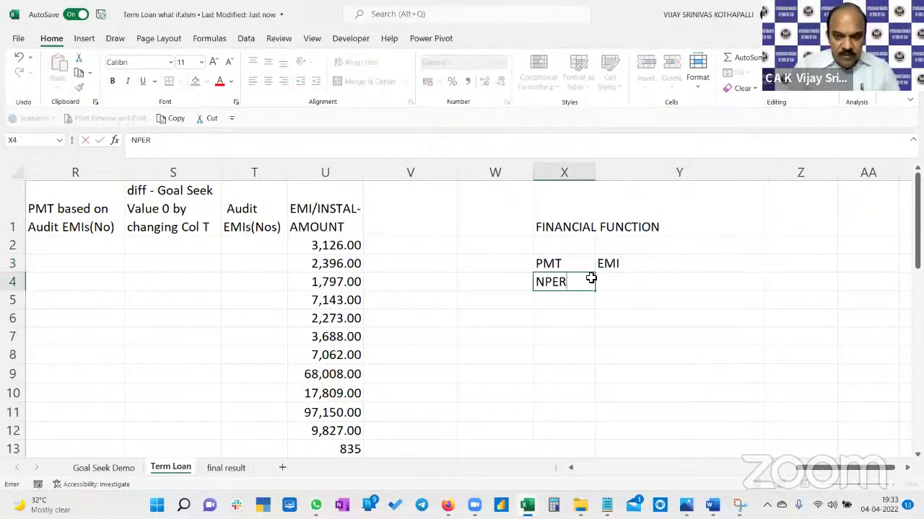
key("Tab")
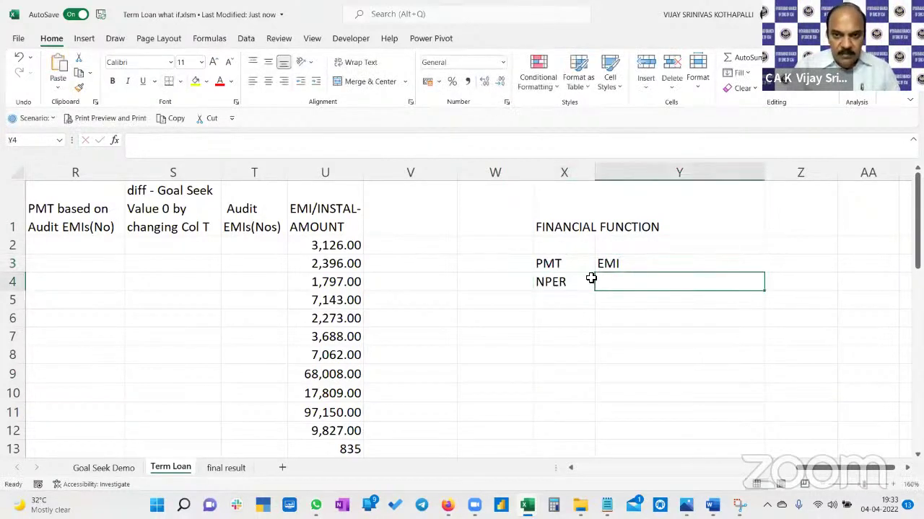
type("NM")
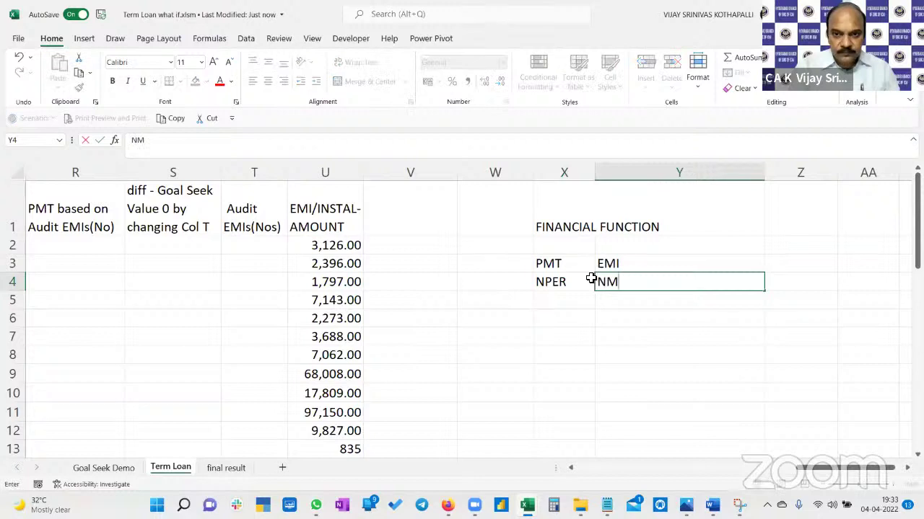
key("BackSpace")
type("O")
key("BackSpace")
type("o. ")
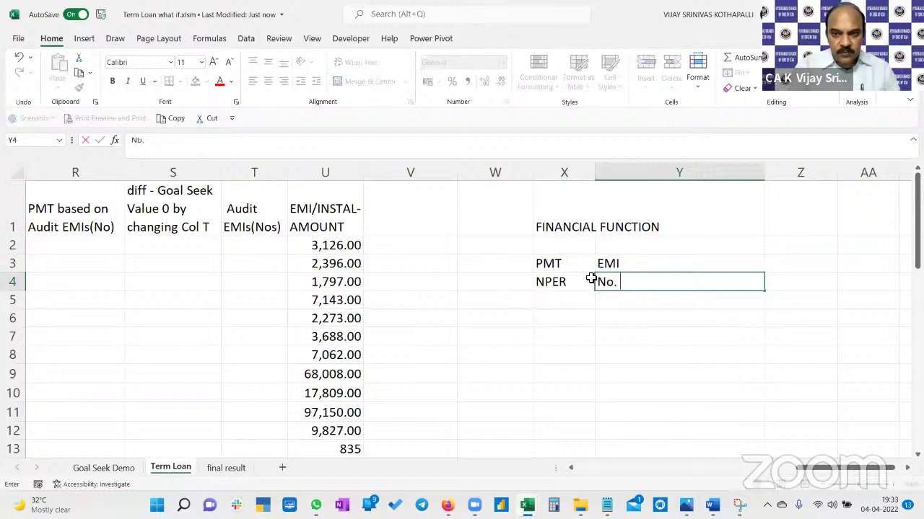
type("of EMI")
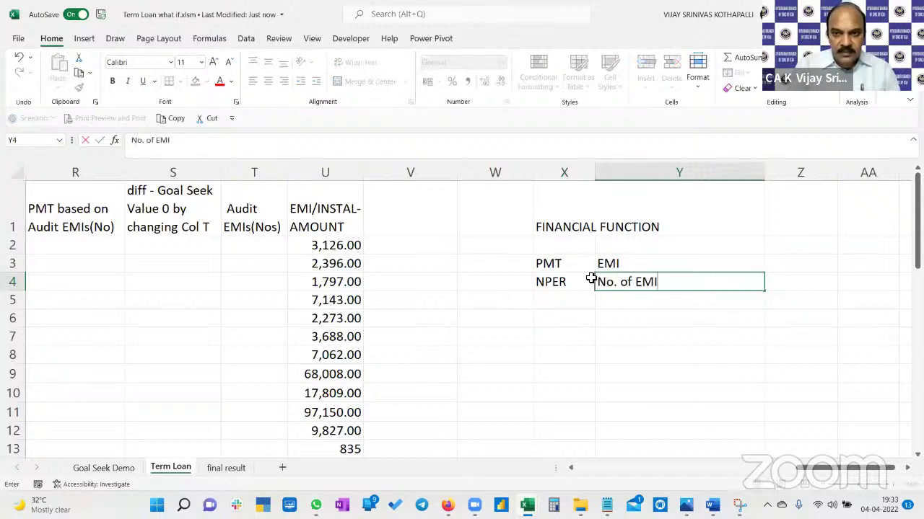
type("s")
key("Return")
key("Left")
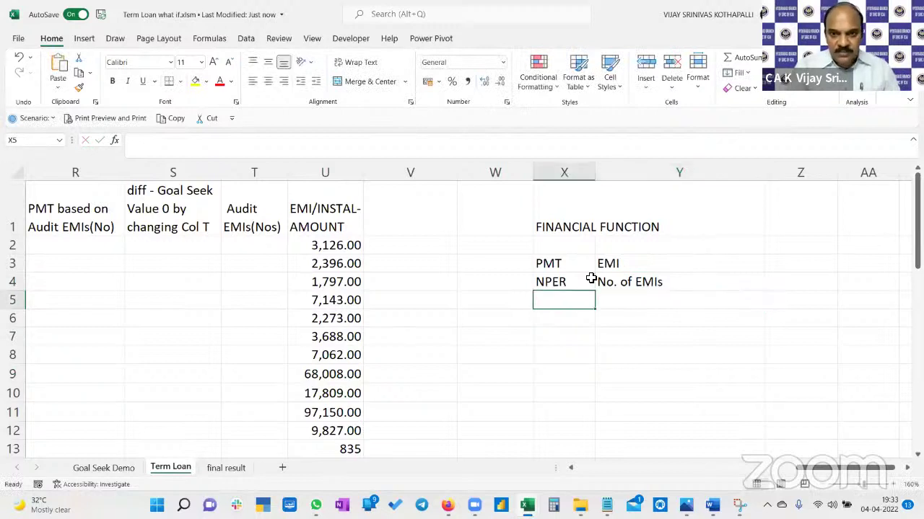
type("PV")
key("Tab")
type("Loan Am")
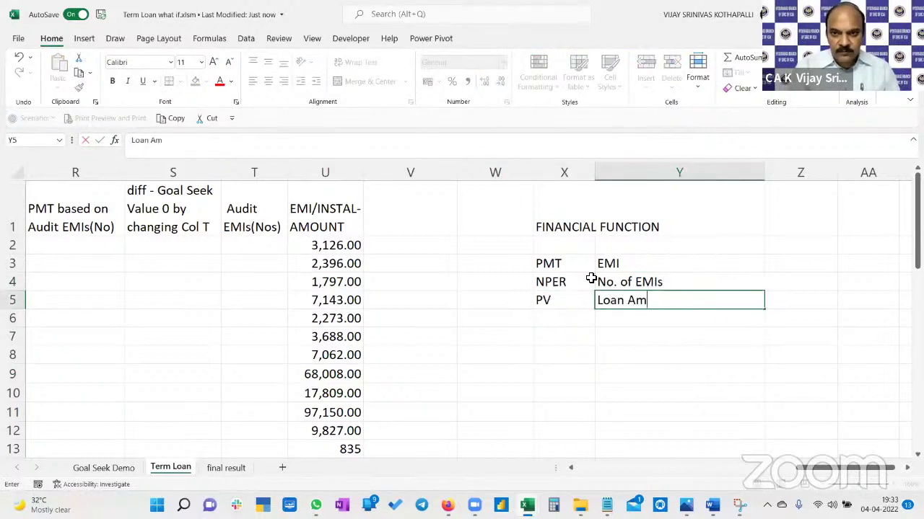
type("ount")
key("Return")
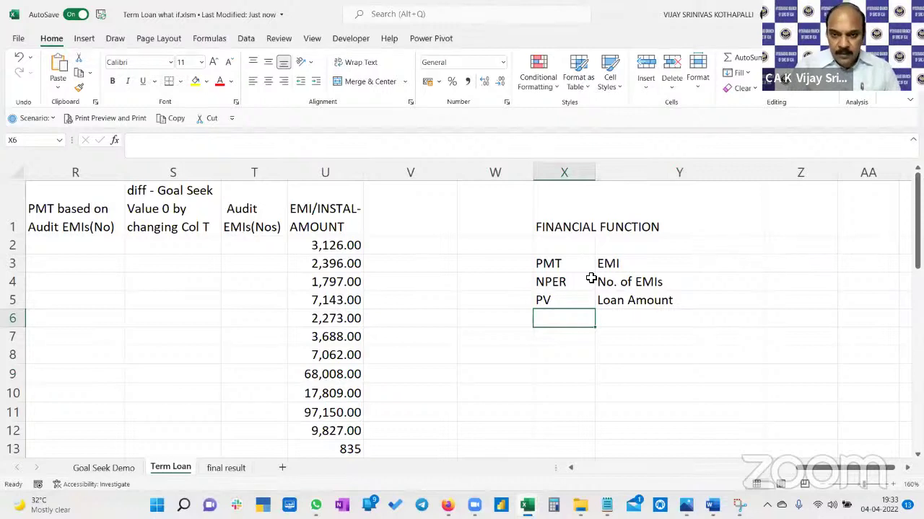
Add Rate as 'Interest Rate' under PV, then select the PMT-to-Rate function names
key("Up")
key("Down")
key("Up")
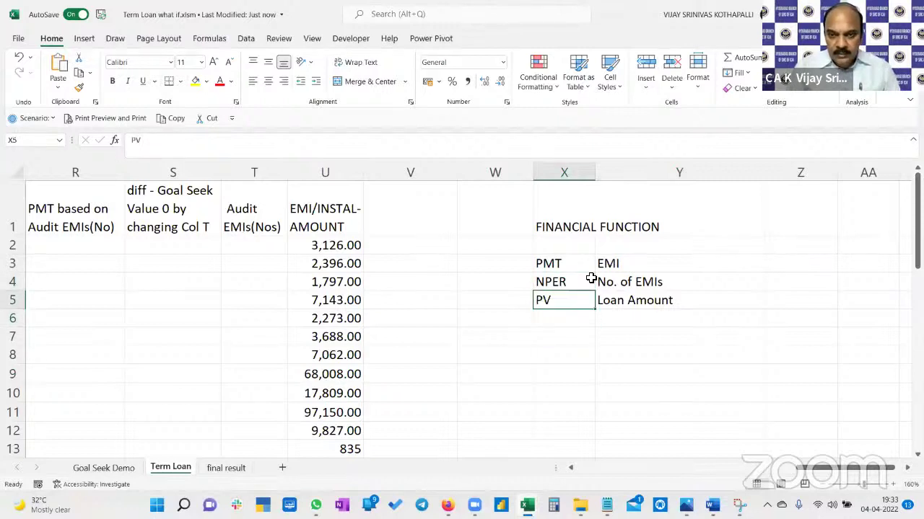
key("Down")
type("Rate")
key("Tab")
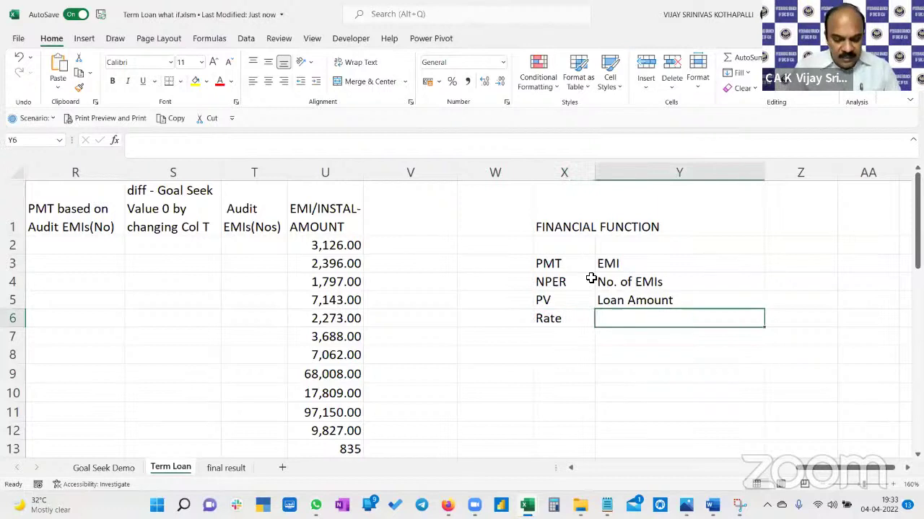
type("Interest")
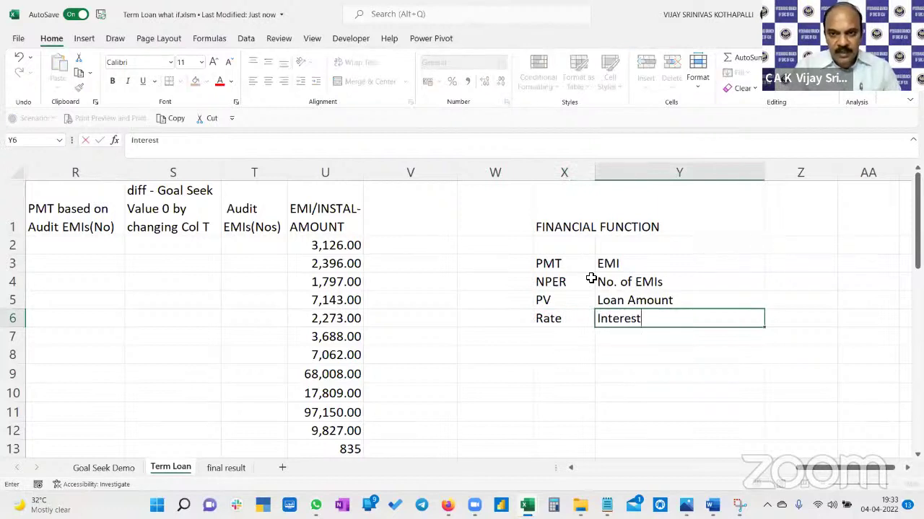
type(" Rate")
key("Return")
key("Up")
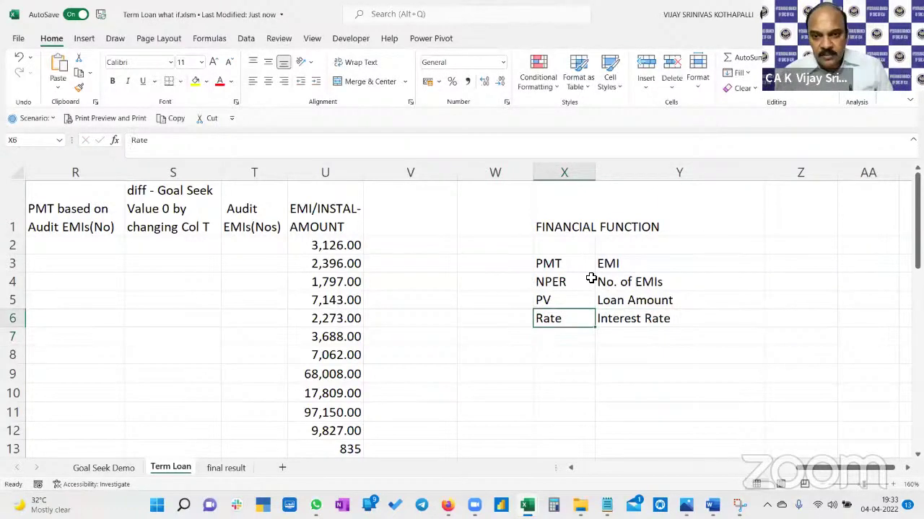
key("Up")
key("Up")
key("Up")
key("shift+Down")
key("shift+Down")
key("shift+Down")
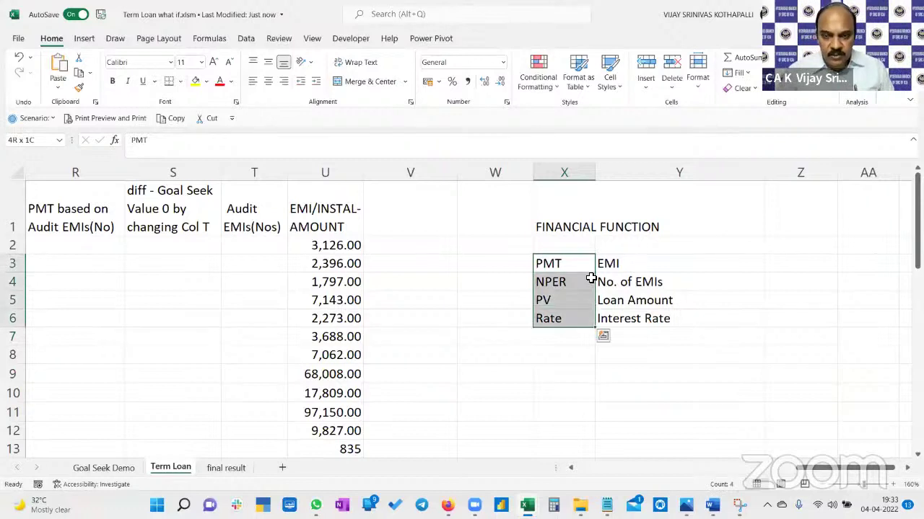
key("Down")
key("Down")
key("Down")
key("Down")
key("Down")
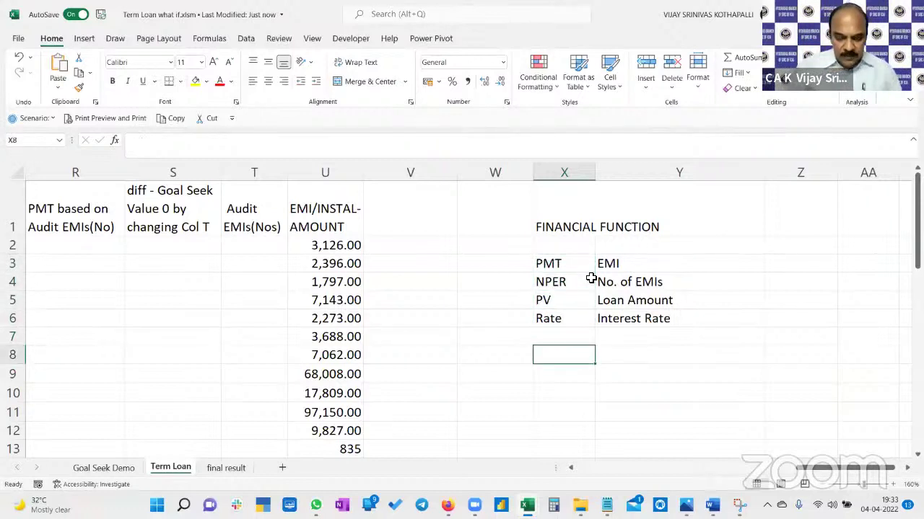
Label X8 DATEDIF and enter the syntax DATEDIF(Start_Date,End_Date,"Format Text") in Y8
type("d")
key("BackSpace")
type("DA")
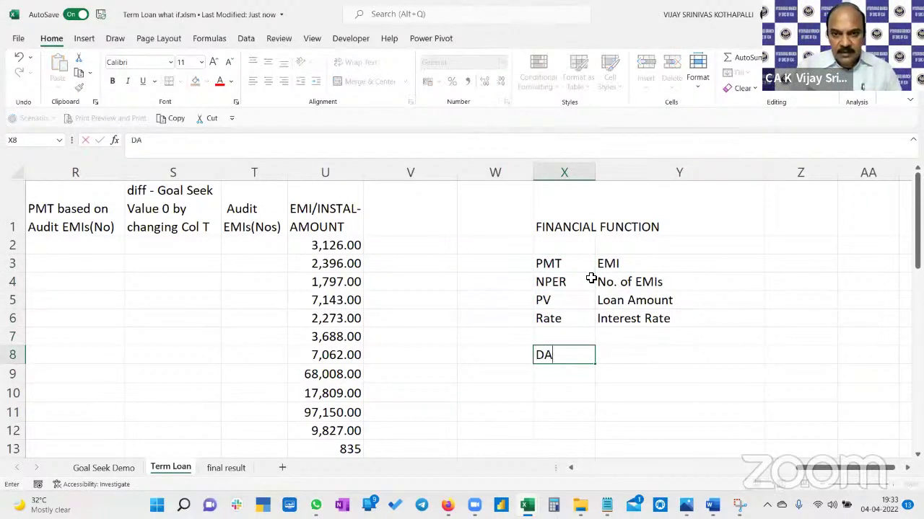
type("TEDIF")
key("Tab")
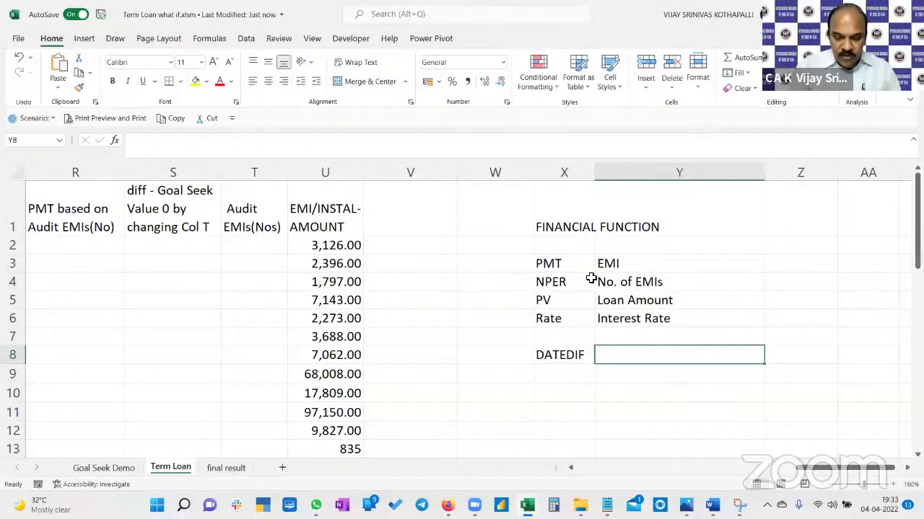
type("=DAT")
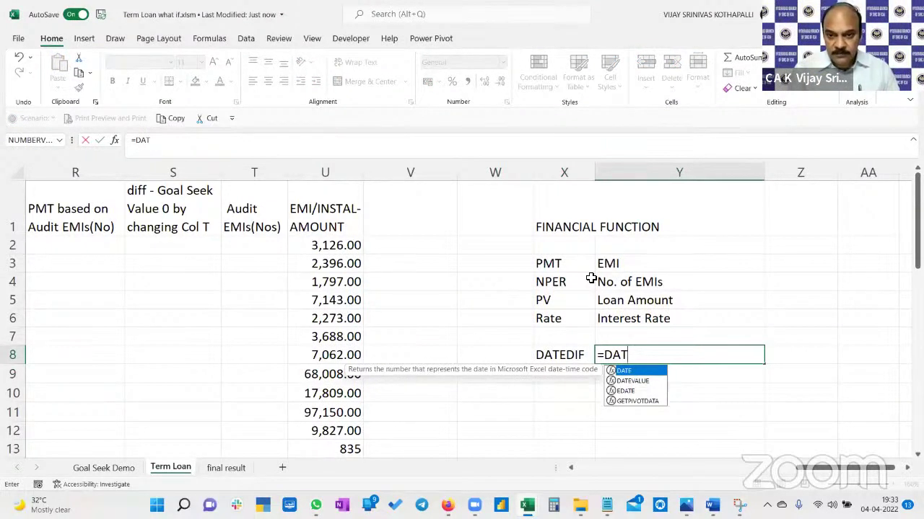
key("BackSpace")
key("BackSpace")
key("BackSpace")
key("BackSpace")
type("DATE")
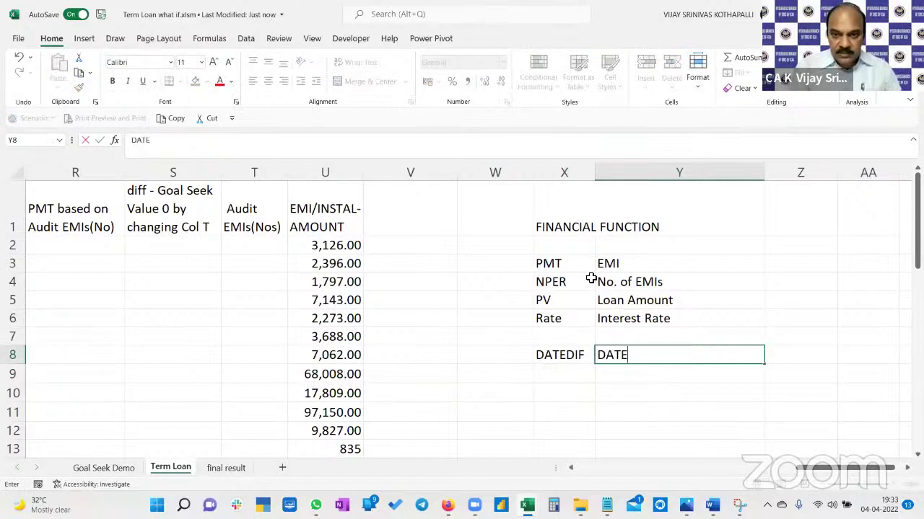
type("DIF(s")
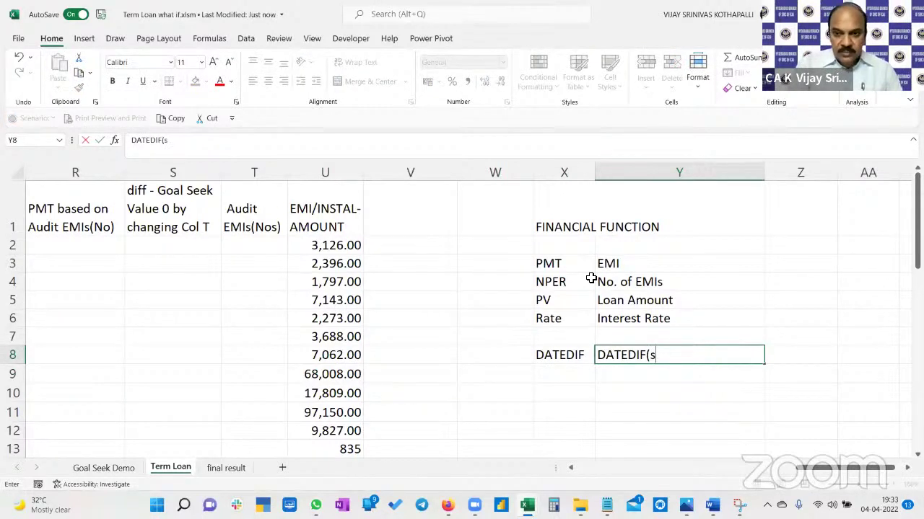
type("tar")
key("BackSpace")
key("BackSpace")
key("BackSpace")
key("BackSpace")
type("St")
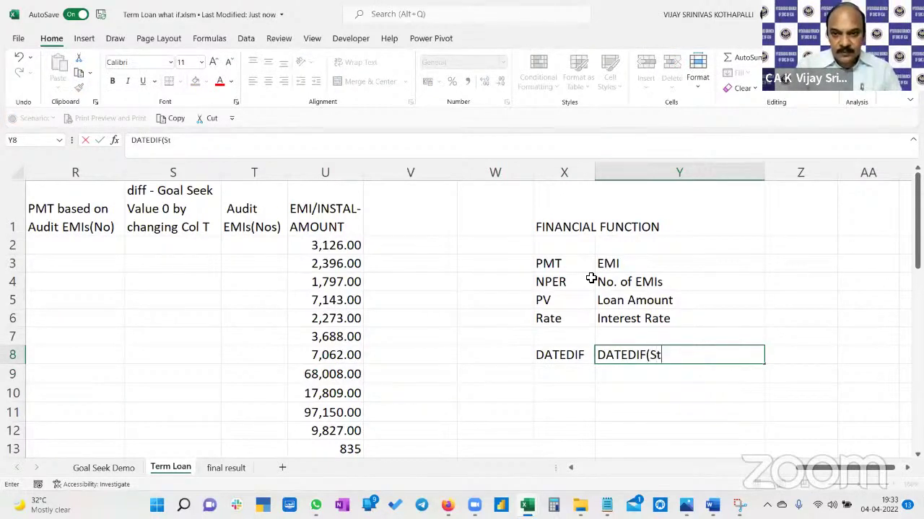
type("art_Date.,")
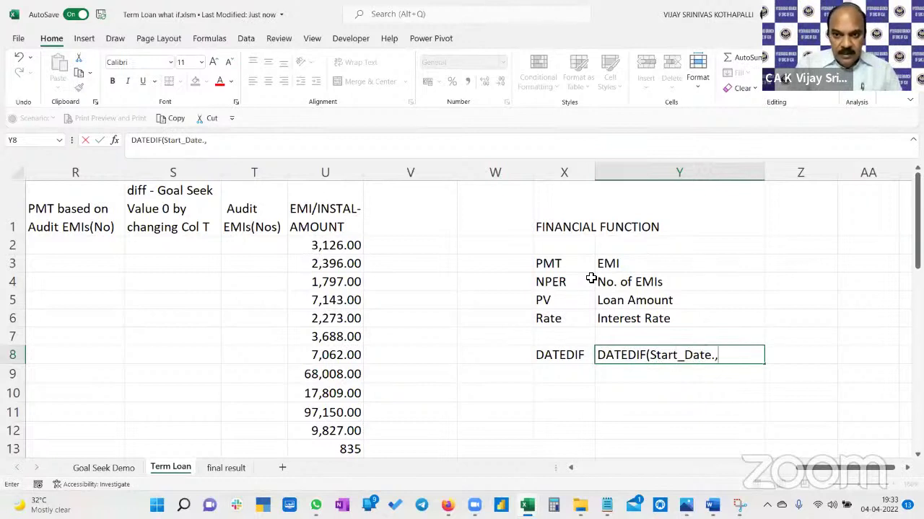
key("BackSpace")
key("BackSpace")
type(".")
key("BackSpace")
type(",En")
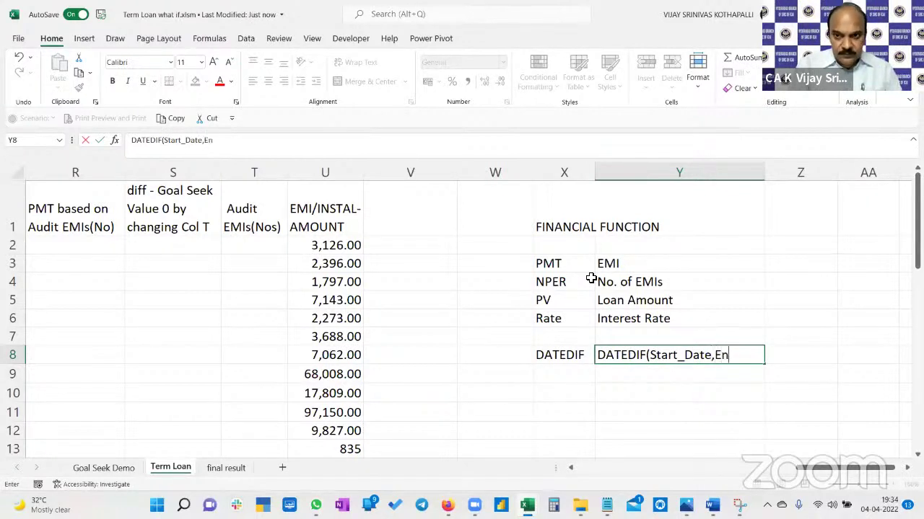
type("d_Date")
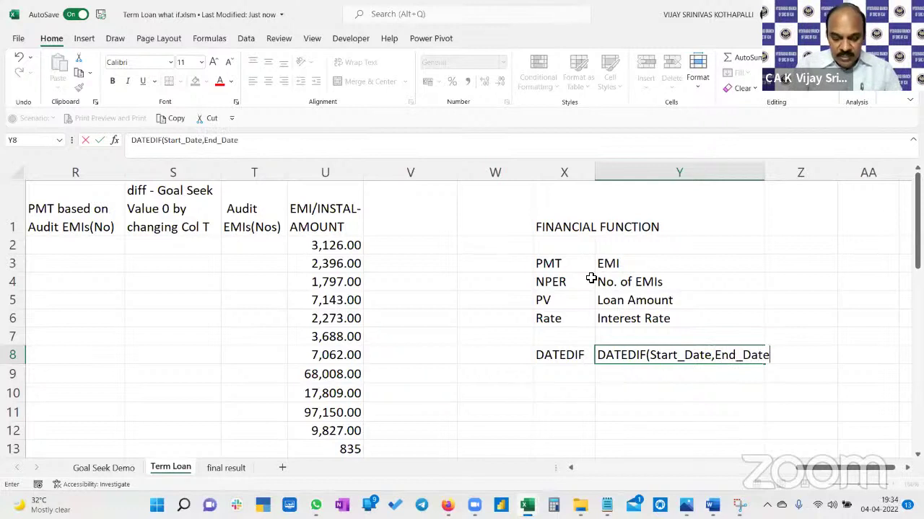
type(",")
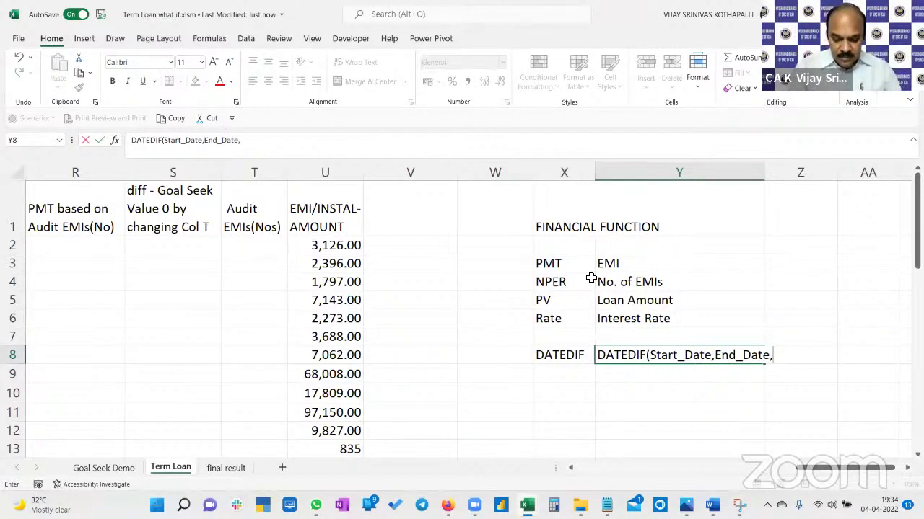
type("\"Format ")
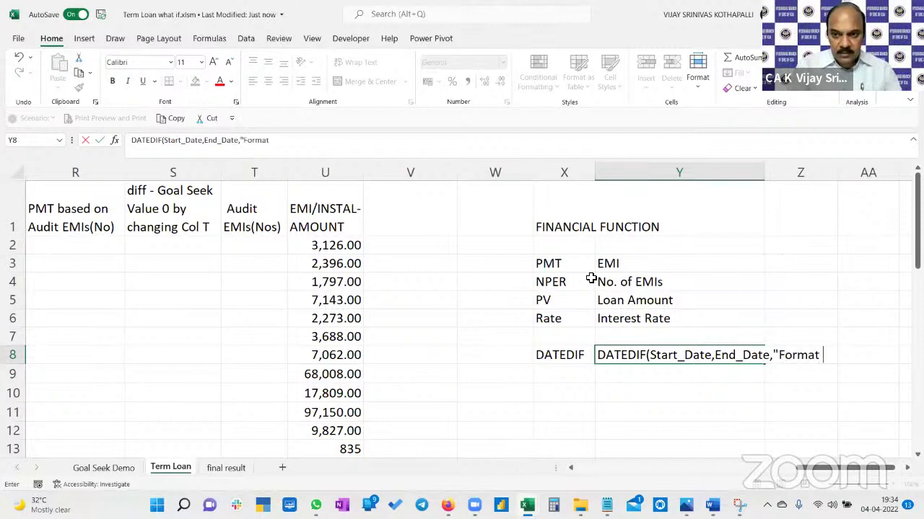
type("Text\")")
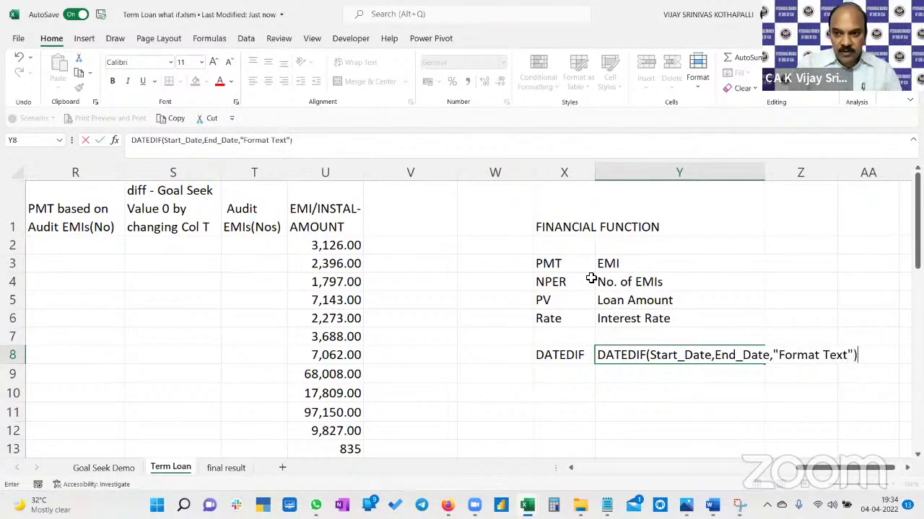
key("Return")
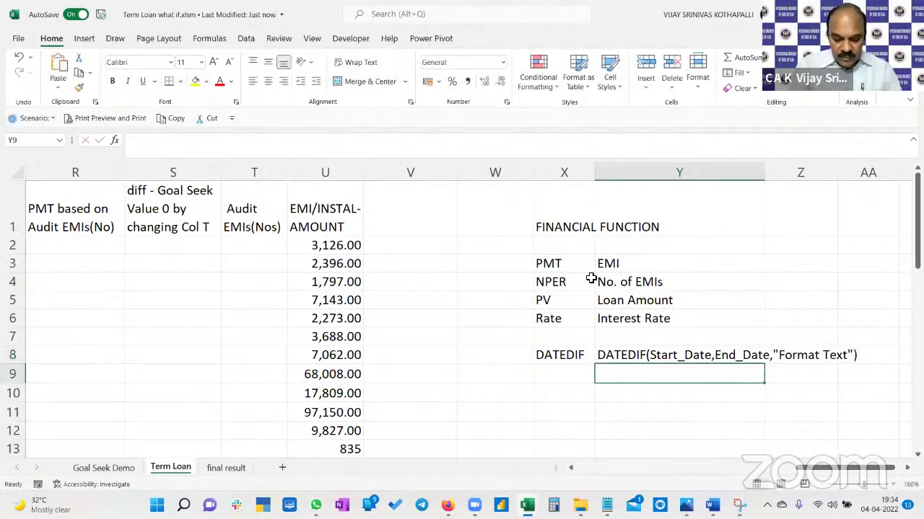
Enter the format code M in Y9 beneath the DATEDIF syntax
type("M")
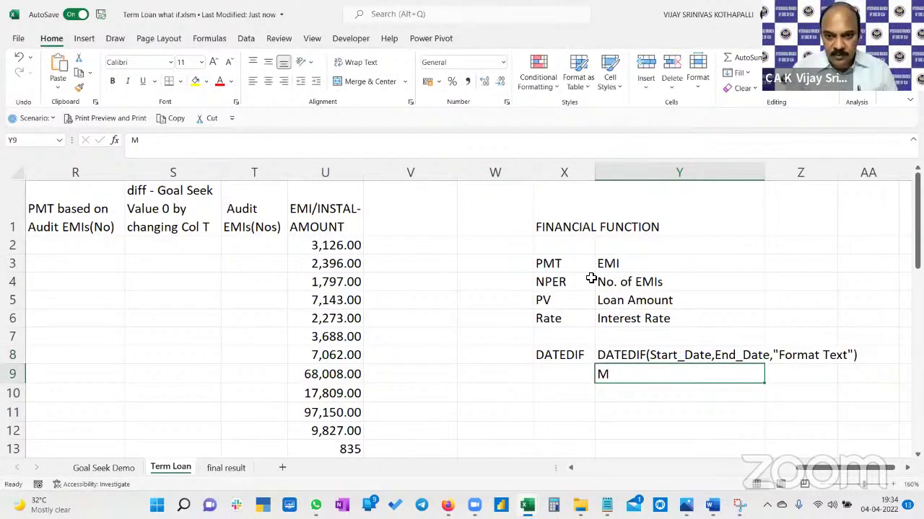
key("Left")
key("Left")
key("Left")
key("Left")
key("Left")
key("Right")
key("Right")
key("Right")
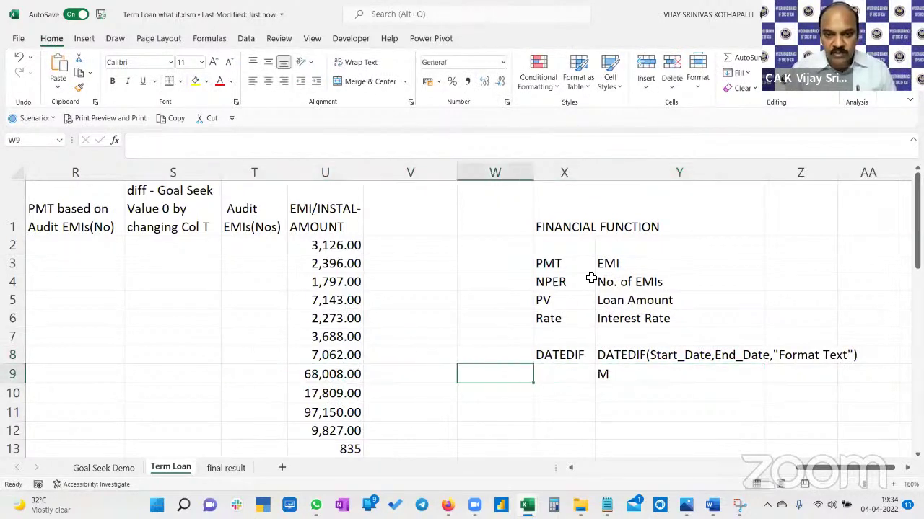
key("Left")
key("Left")
key("Left")
key("Left")
key("Left")
key("Left")
key("Left")
key("Left")
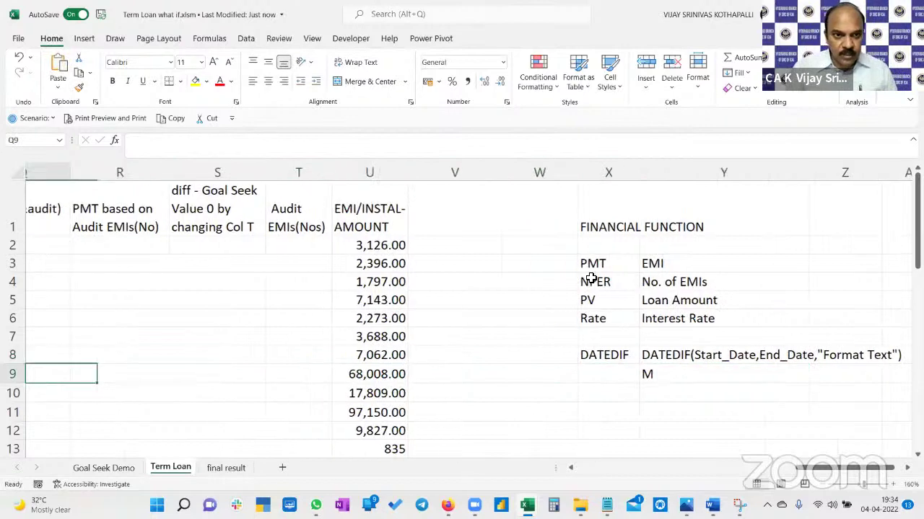
Inspect K2's DATEDIF formula, then undo and delete the 31-03-2021 column K
key("Left")
key("Left")
key("Left")
key("Left")
key("Left")
key("Left")
key("Left")
key("Left")
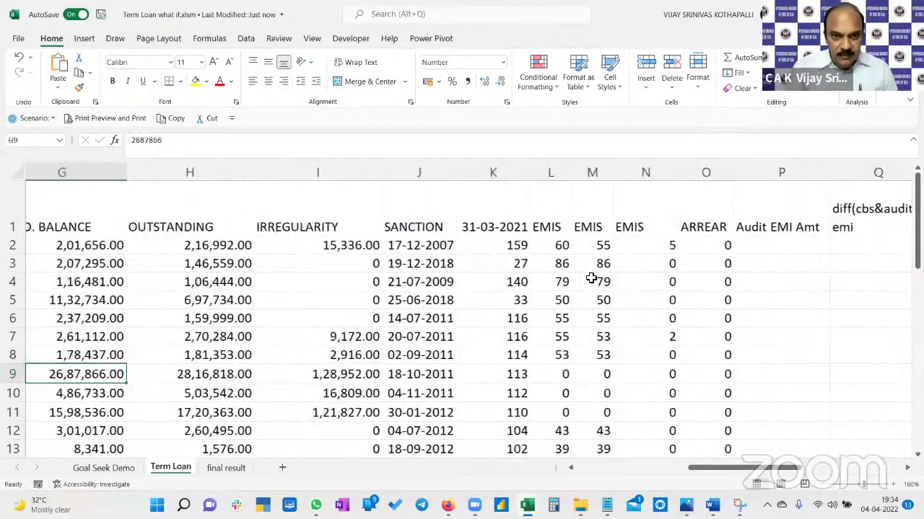
key("Up")
key("Up")
key("Up")
key("Up")
key("Up")
key("Up")
key("Up")
key("Up")
key("Right")
key("Right")
key("Right")
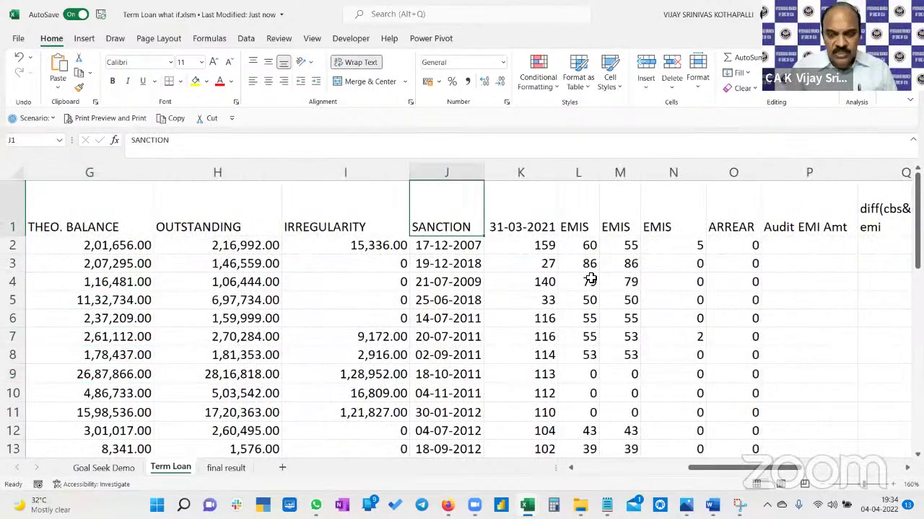
key("Down")
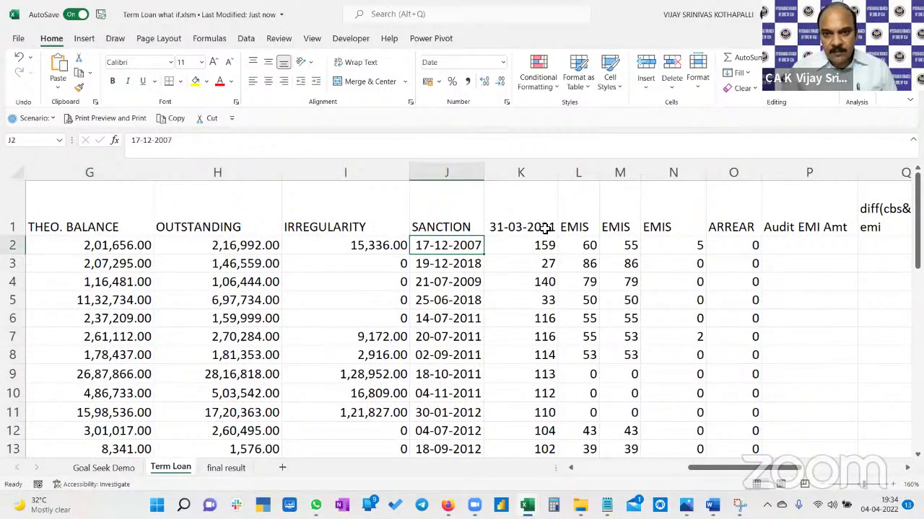
left_click(532, 244)
key("Right")
scroll(532, 243, "left", 2)
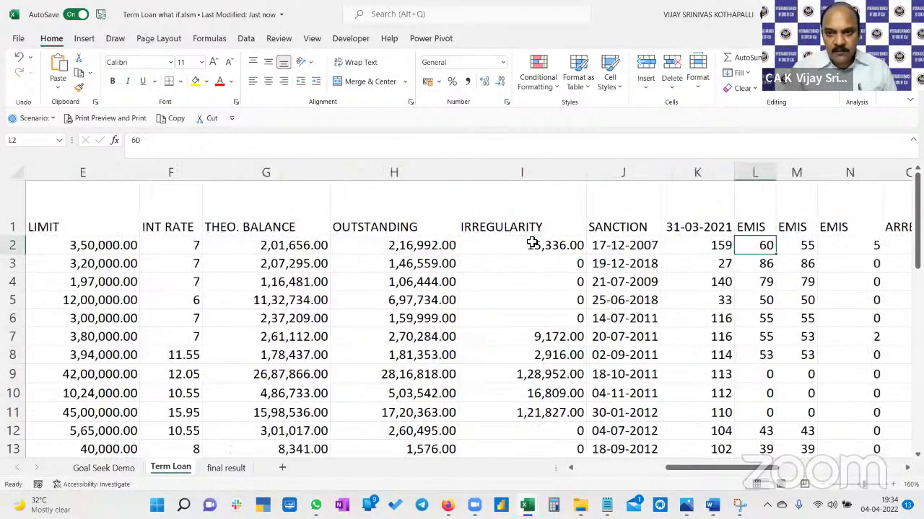
key("ctrl+z")
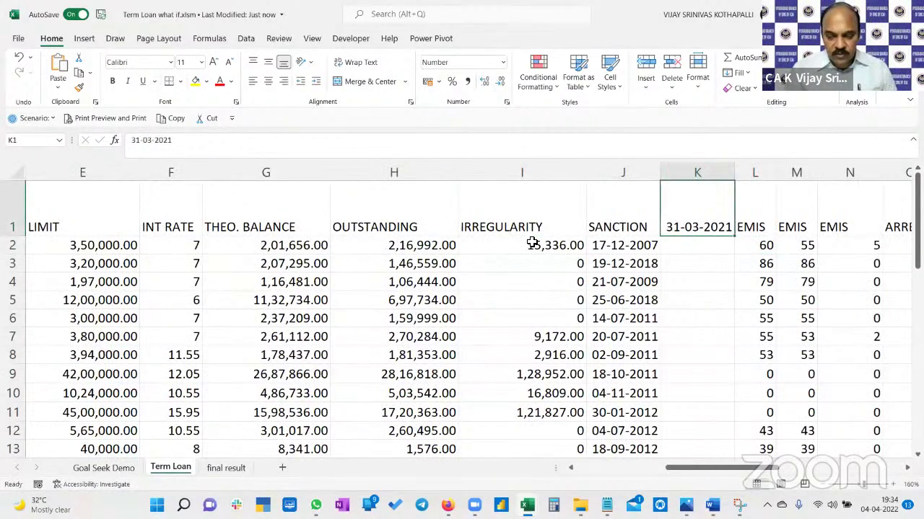
key("ctrl+space")
key("ctrl+minus")
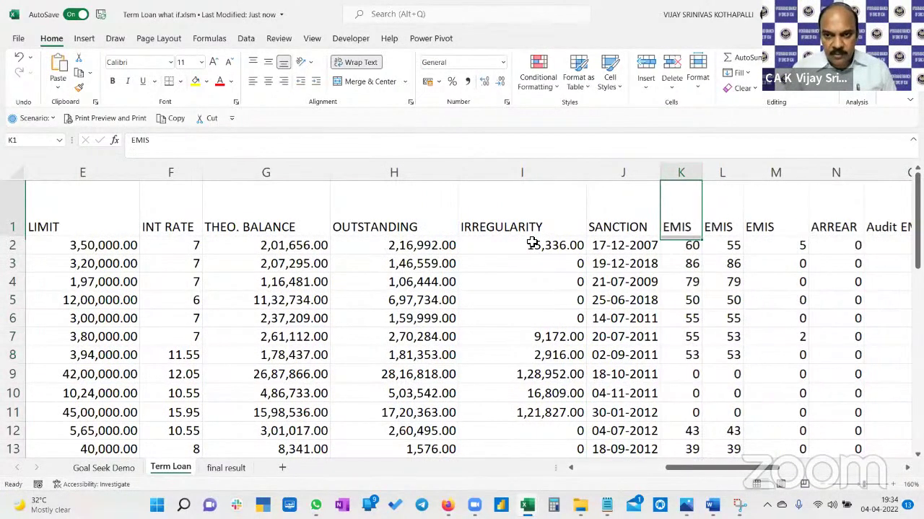
Check the EMIS headings and values, then switch to the Demo Final File workbook
key("Right")
key("Right")
key("Right")
key("Right")
key("Right")
key("Left")
key("Left")
key("Left")
key("Left")
key("Left")
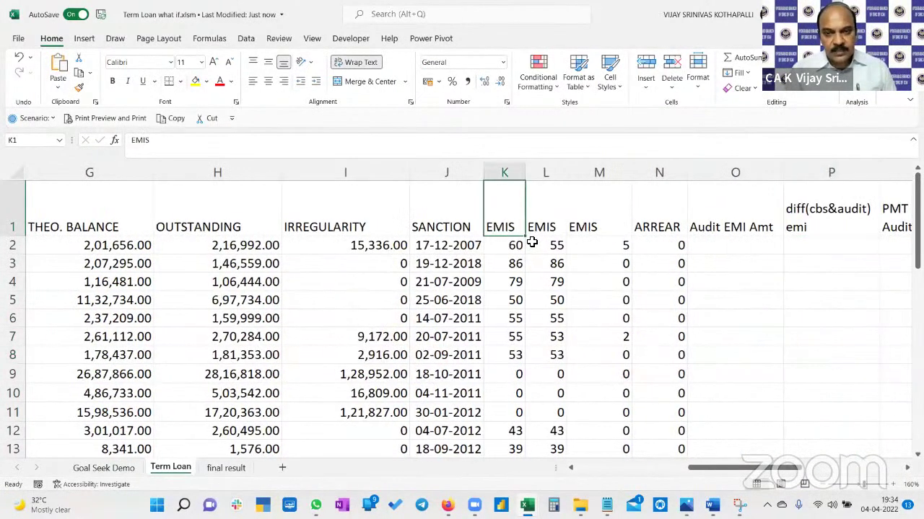
key("Down")
key("Up")
key("Right")
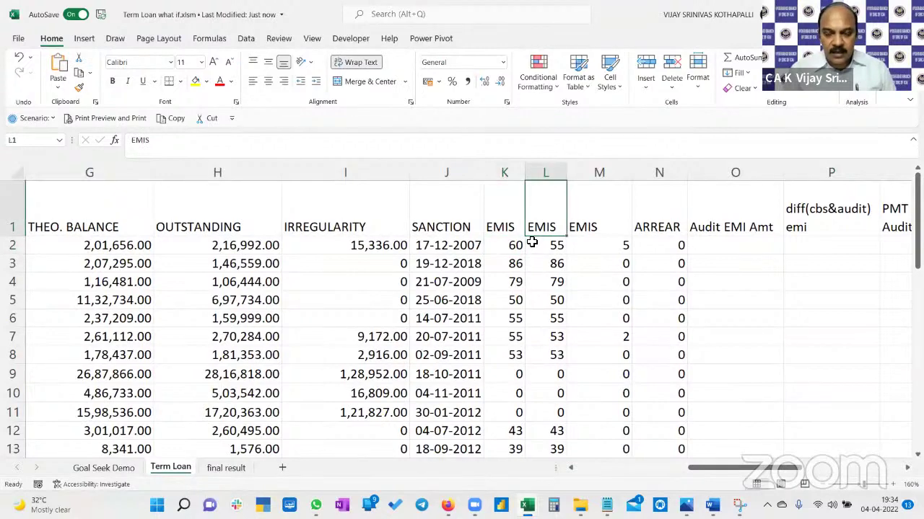
key("Left")
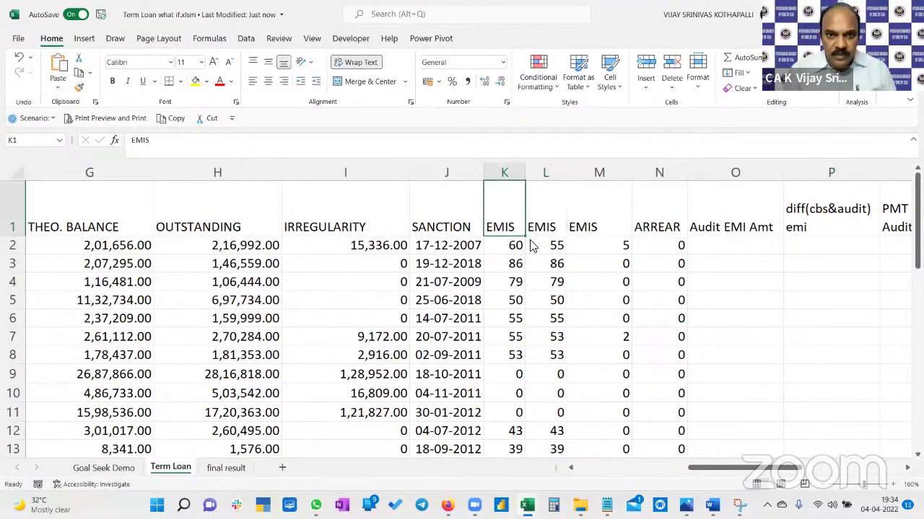
key("ctrl+Tab")
Review the demo file's EMIS DUE, EMIS PAID, UNREALISED-INT headings and the 47,688 instalment
key("Right")
key("Right")
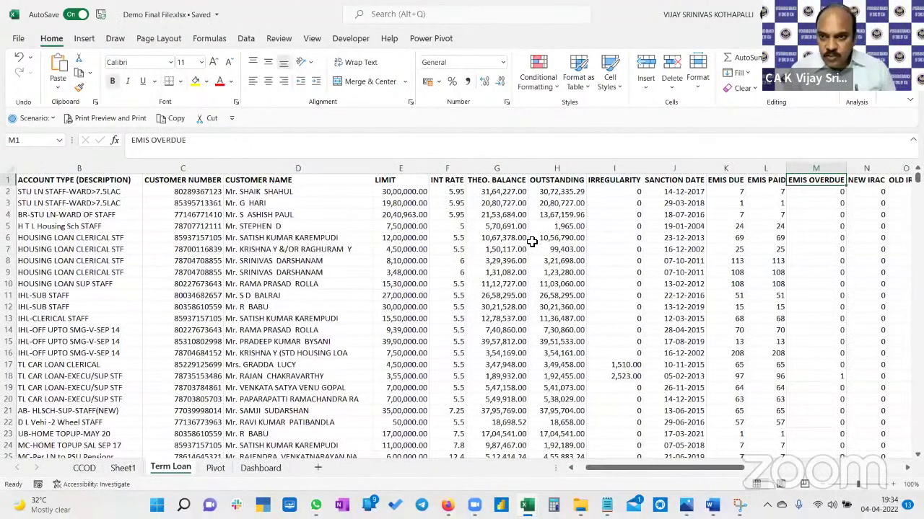
key("Left")
key("Left")
key("Right")
key("Right")
key("Right")
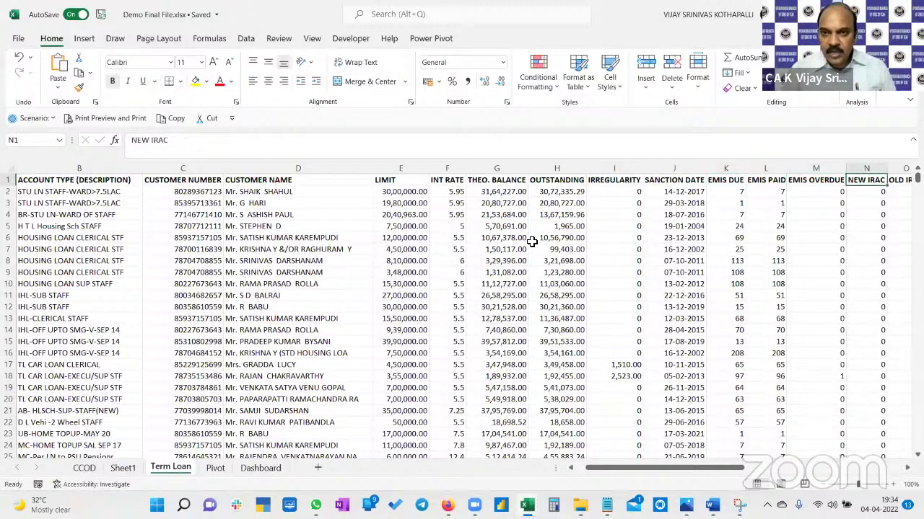
key("Left")
key("Left")
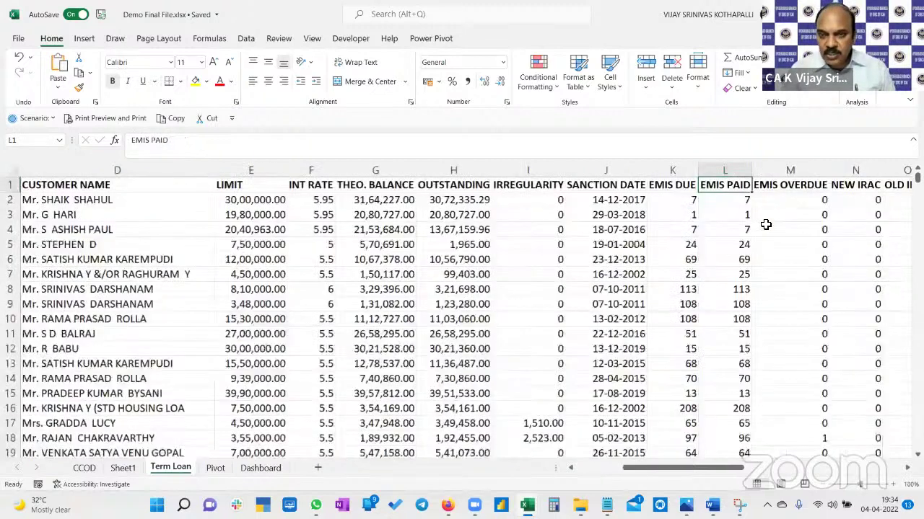
scroll(772, 227, "up", 3)
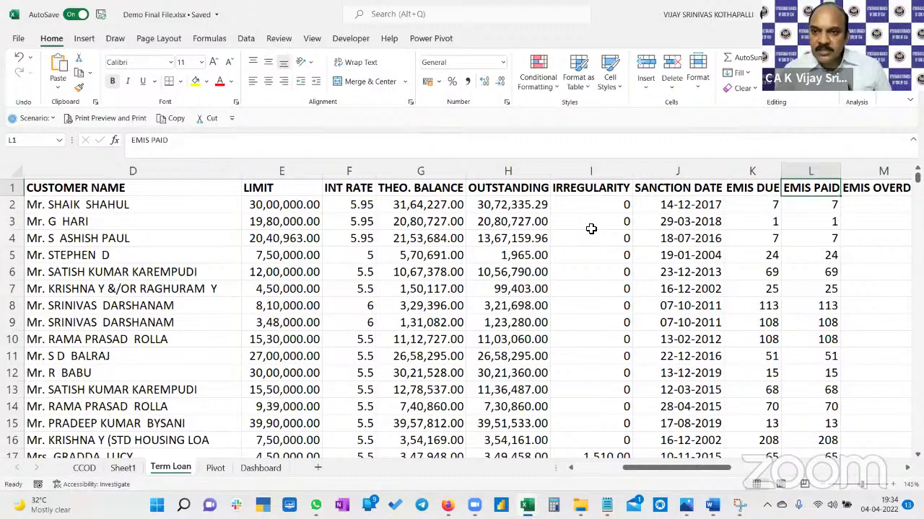
key("Right")
key("Right")
key("Right")
key("Right")
key("Right")
key("Right")
key("Right")
key("Right")
key("Right")
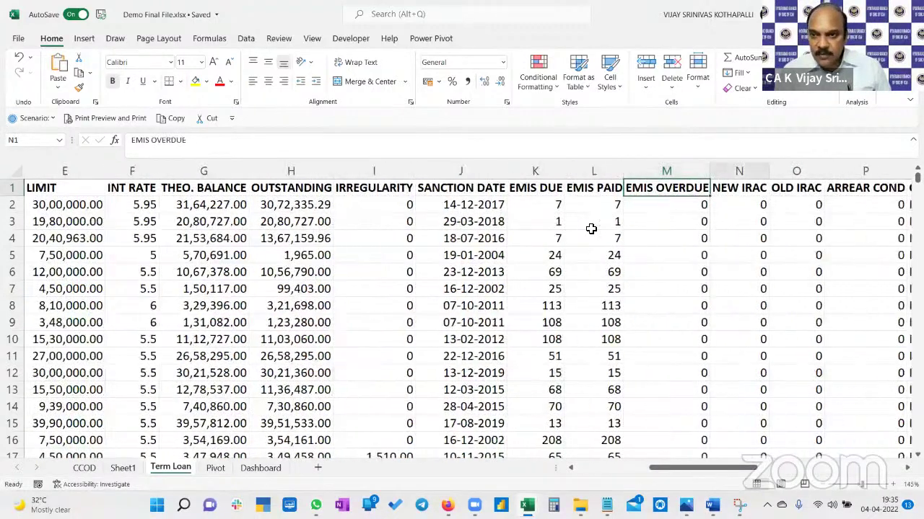
key("Down")
key("Left")
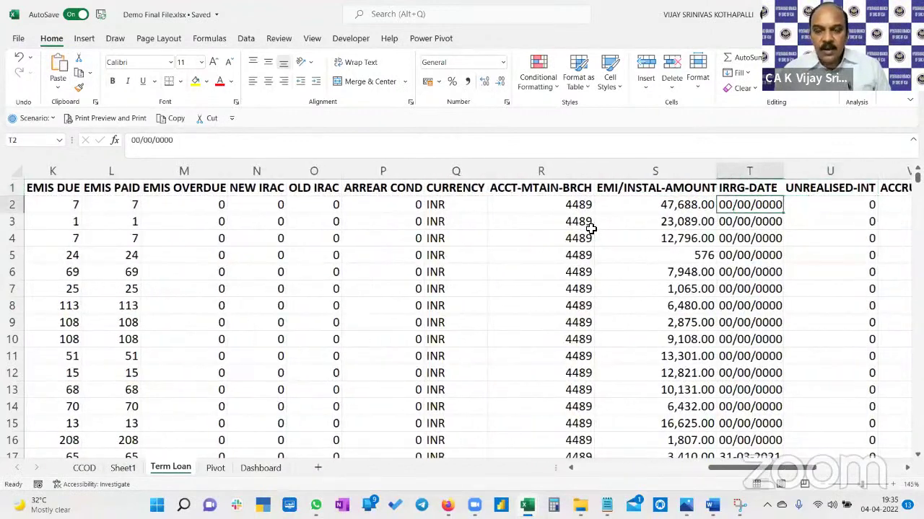
key("Left")
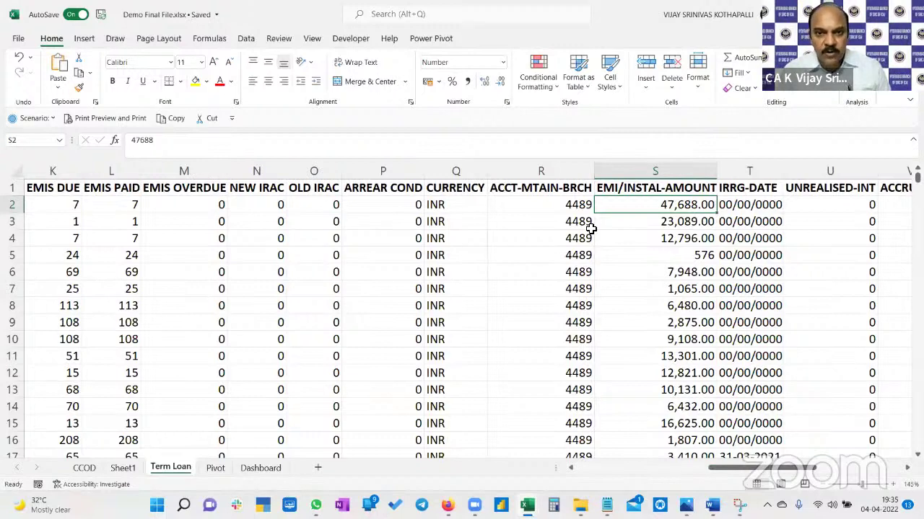
key("Left")
key("Left")
key("Left")
key("Left")
key("Left")
key("Left")
key("Left")
key("Left")
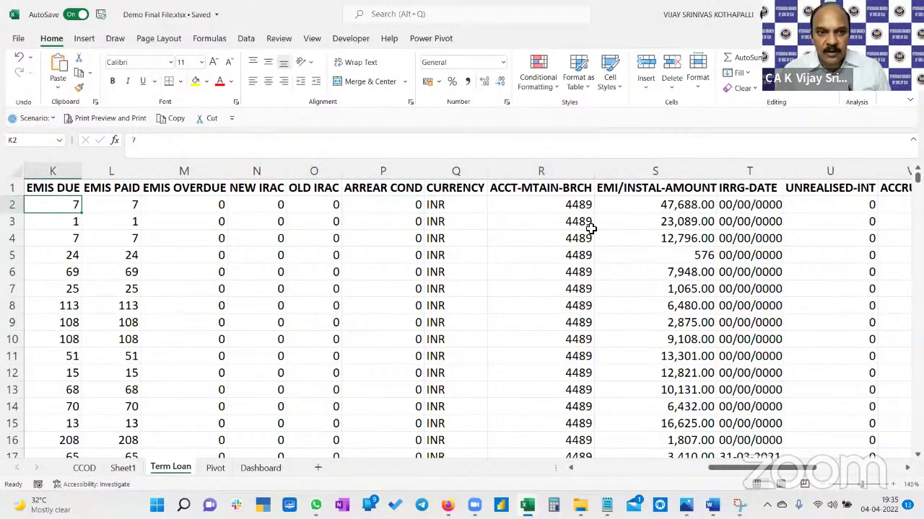
key("Left")
key("Left")
key("Left")
key("Right")
key("Right")
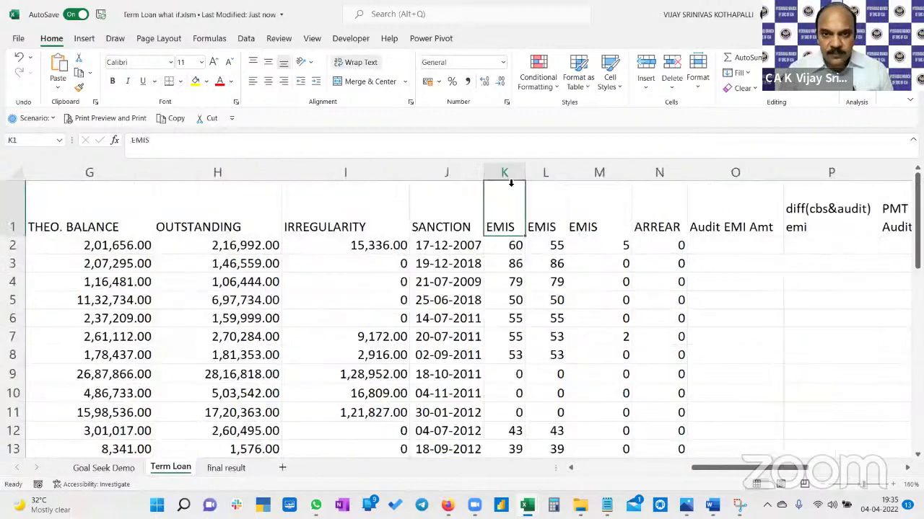
In the what-if workbook, insert a new column K headed 31-03-2022
key("alt+Tab")
right_click(507, 177)
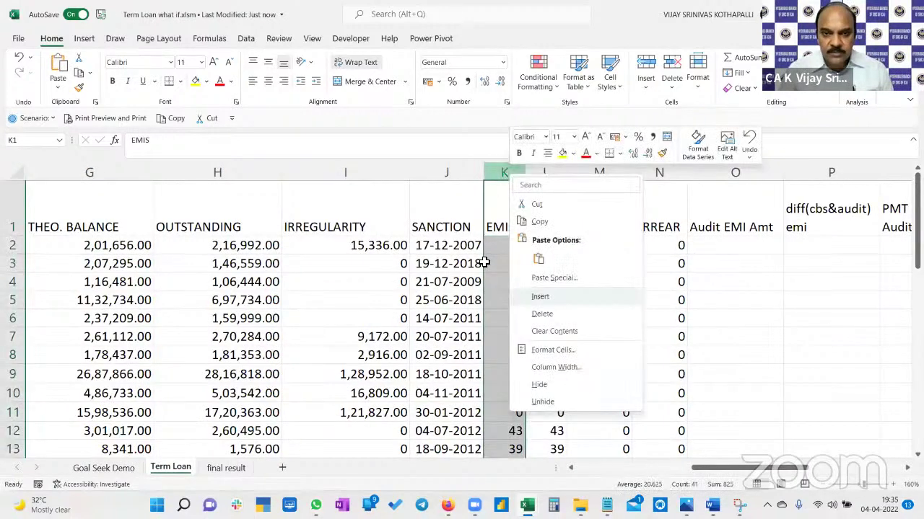
key("i")
left_click(522, 226)
type("31")
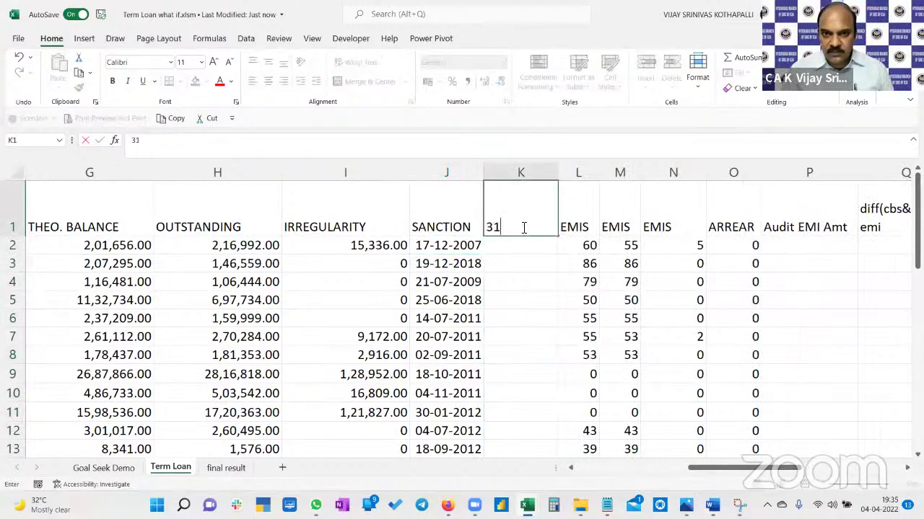
type("-3-2022")
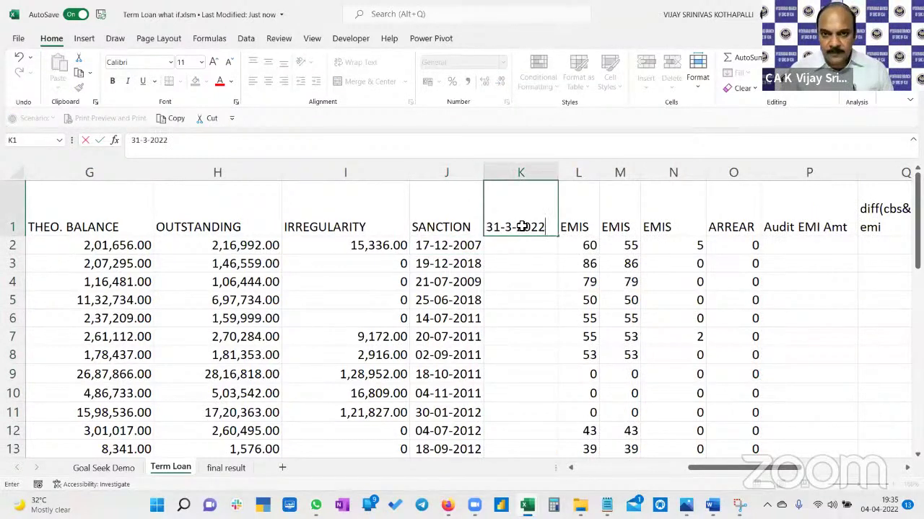
key("Return")
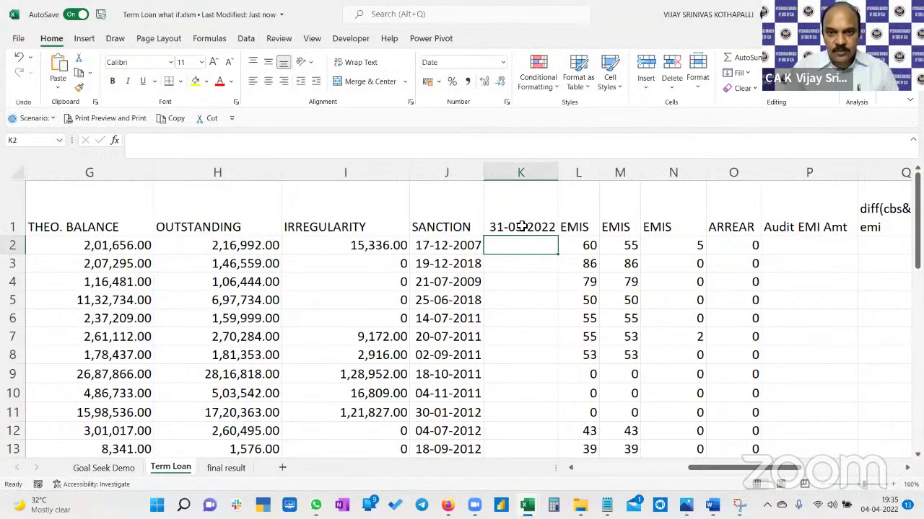
Enter =DATEDIF(J2,K1,"M") in K2 to count months since sanction
type("=DATE")
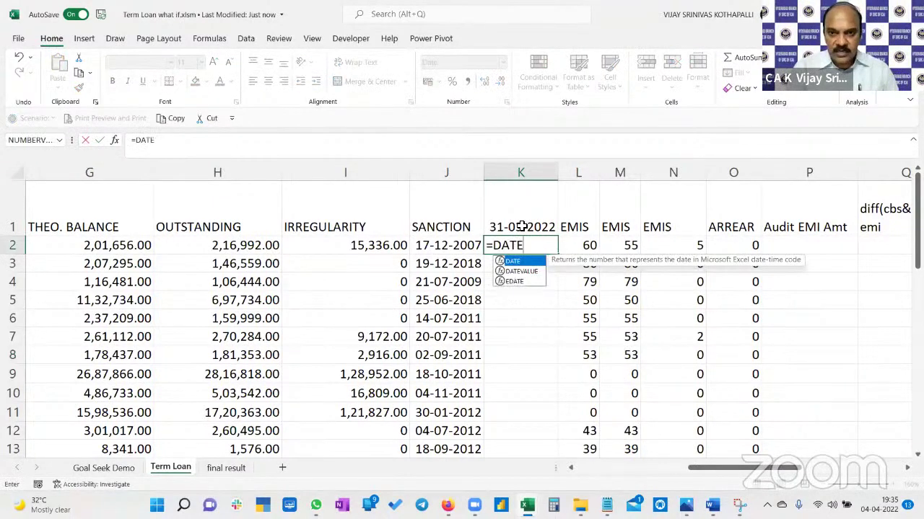
type("DIF")
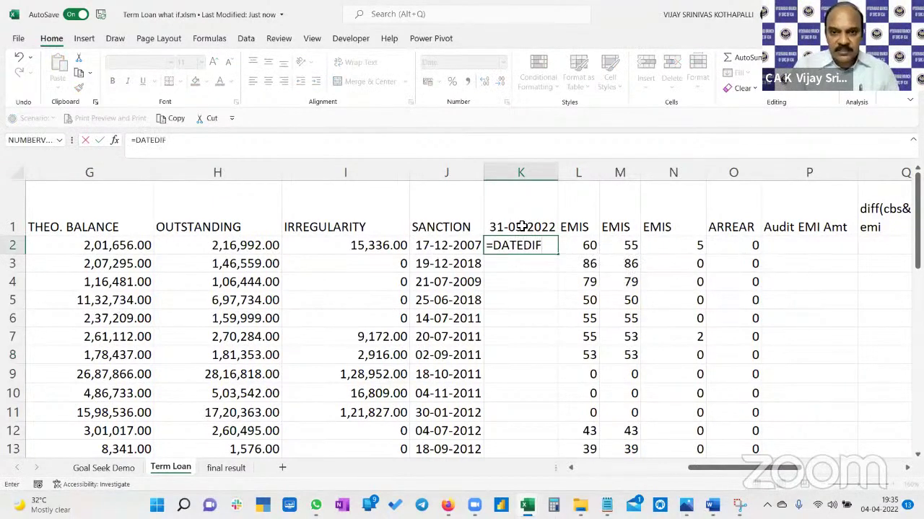
type("(")
key("Left")
key("Left")
key("Right")
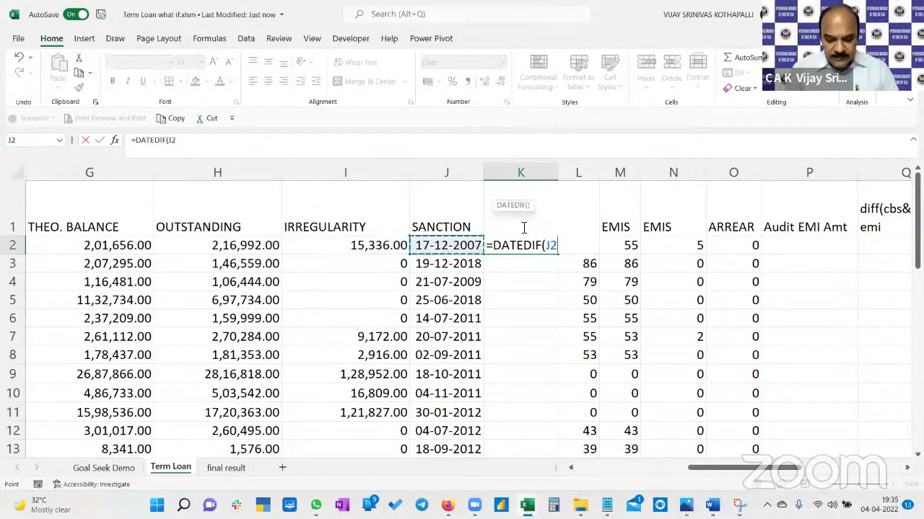
type(",")
left_click(524, 228)
type(",")
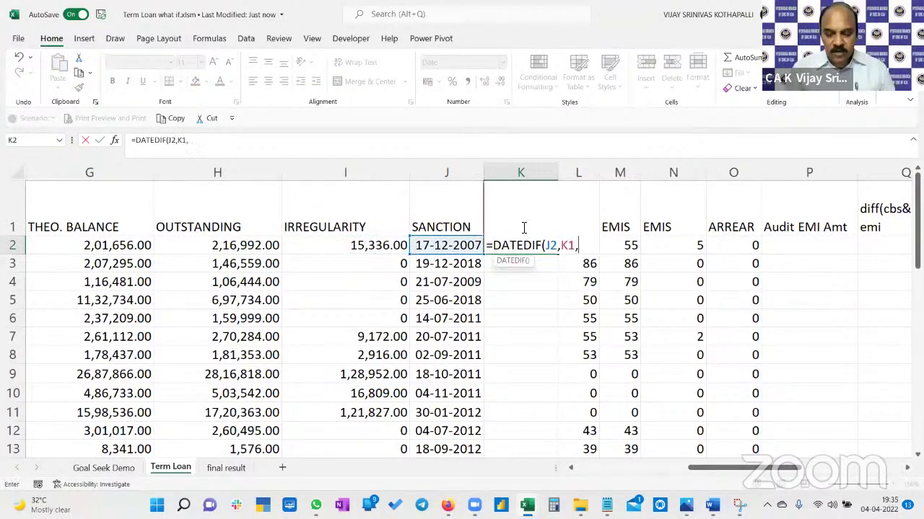
type("\"M\")")
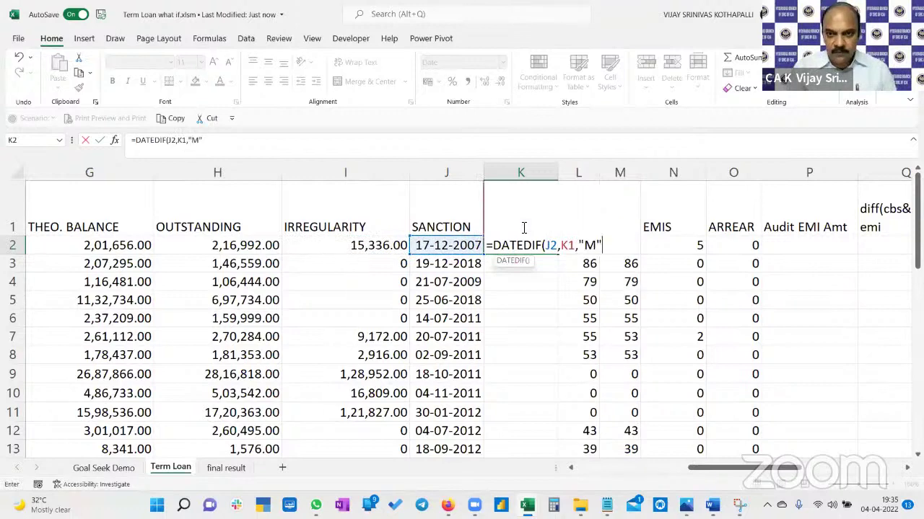
key("ctrl+Return")
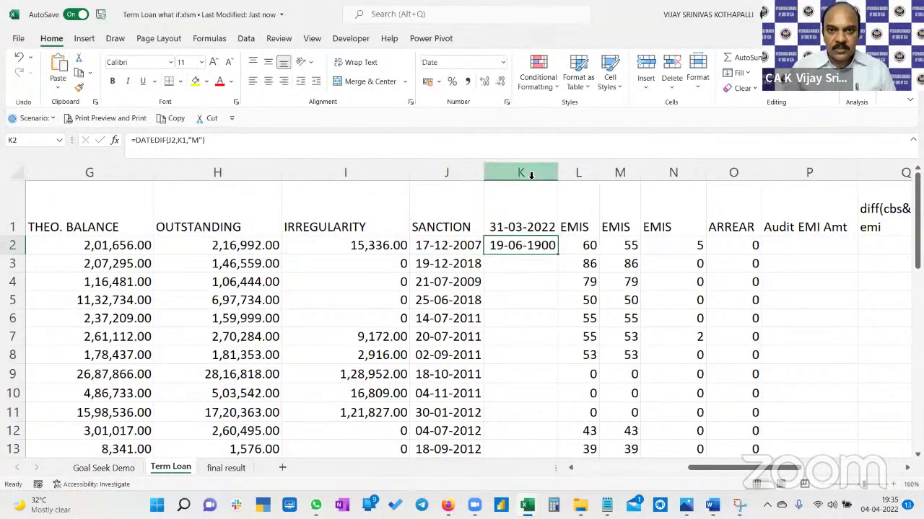
Format K2 as General, change K1 to $K$1, and fill the months formula down column K
left_click(503, 62)
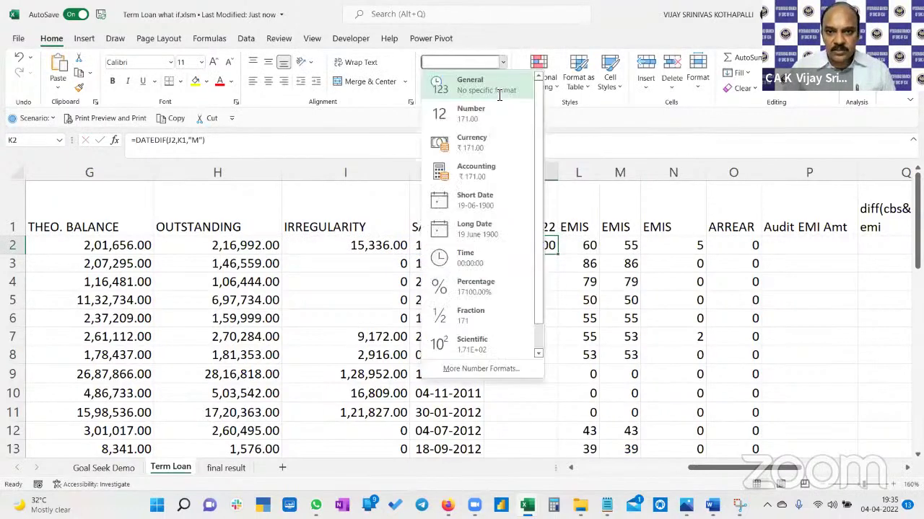
left_click(476, 83)
double_click(559, 258)
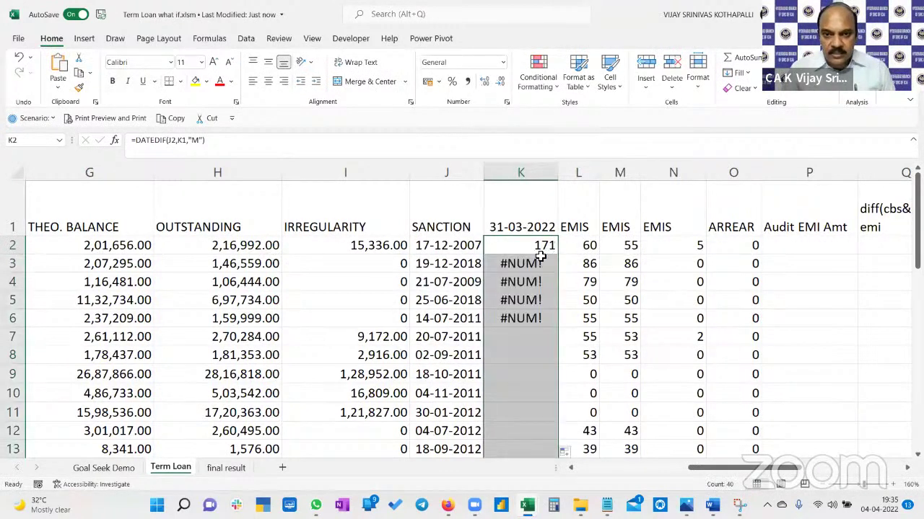
left_click(541, 244)
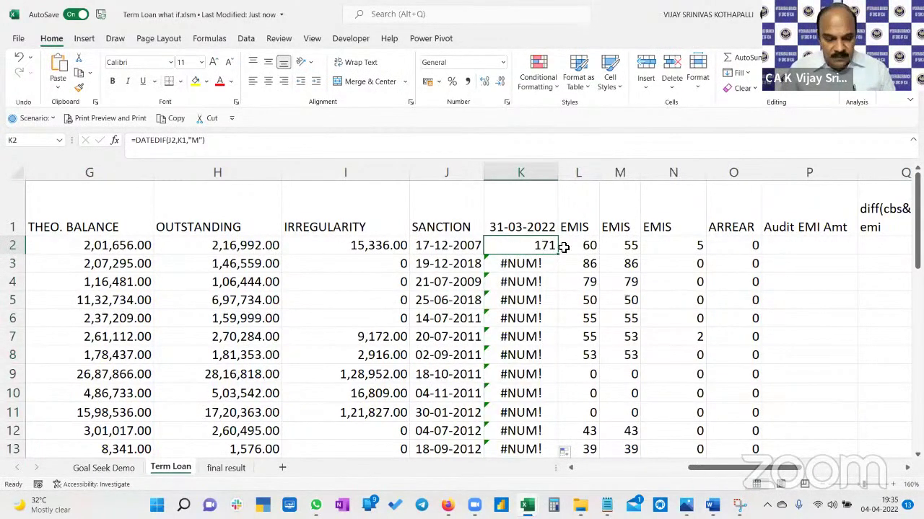
double_click(565, 247)
key("F4")
key("ctrl+Return")
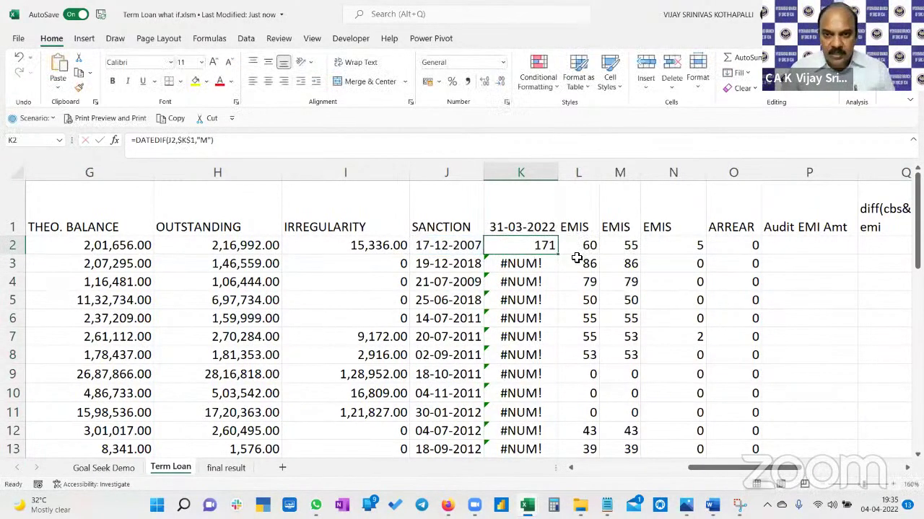
double_click(559, 259)
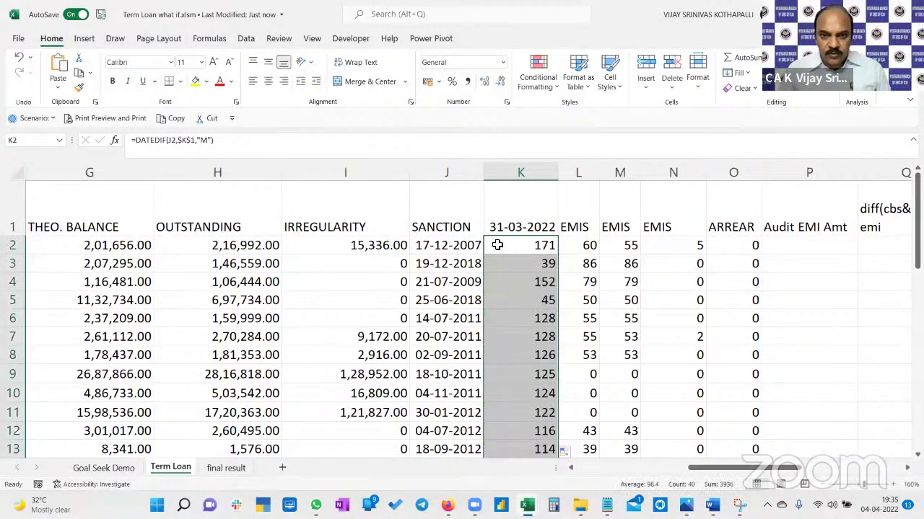
key("Left")
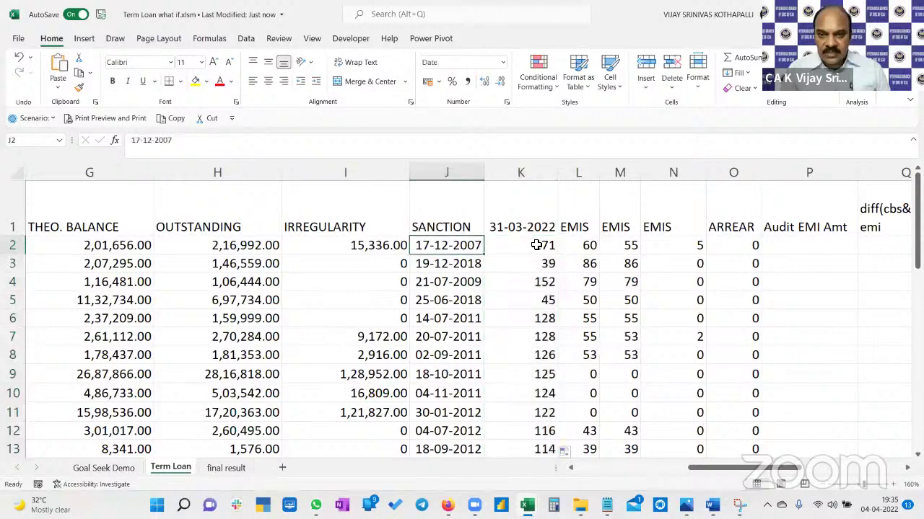
left_click(523, 248)
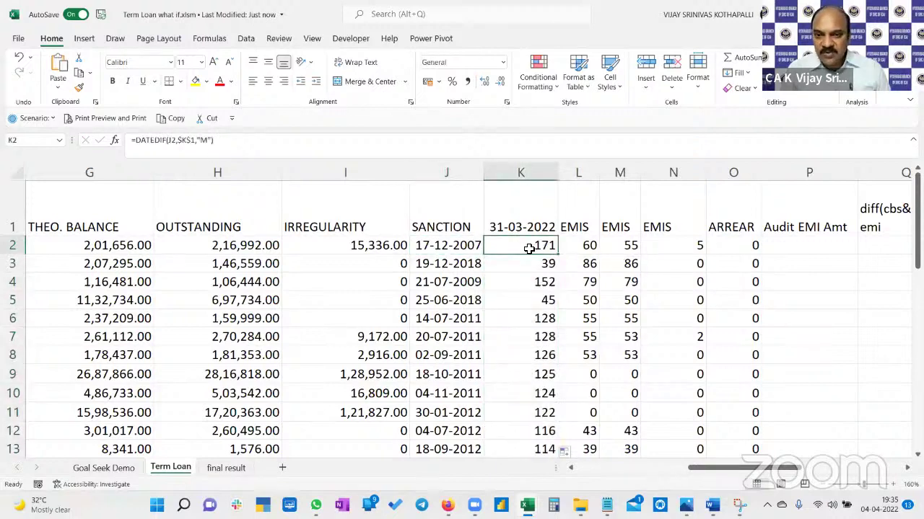
left_click(590, 247)
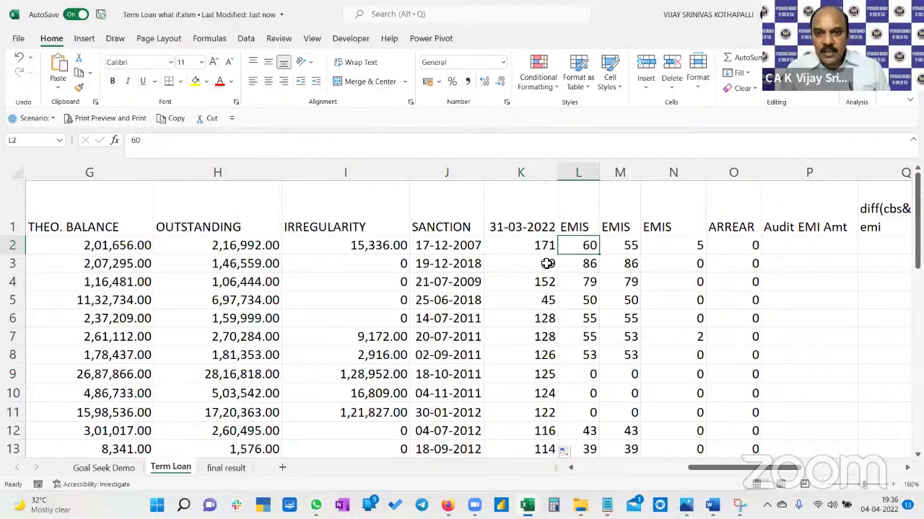
In Demo Final File, insert a column before EMIS DUE headed 31/3/2022
key("alt+Tab")
left_click(400, 171)
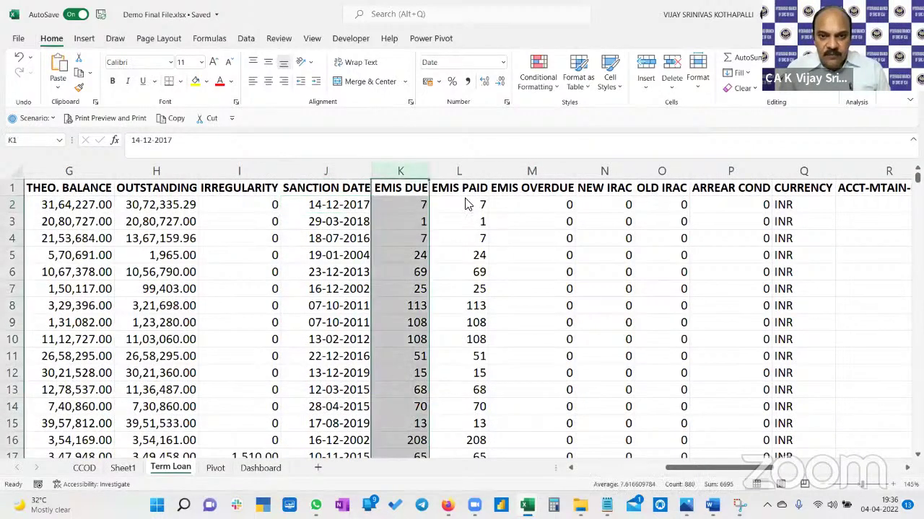
right_click(398, 173)
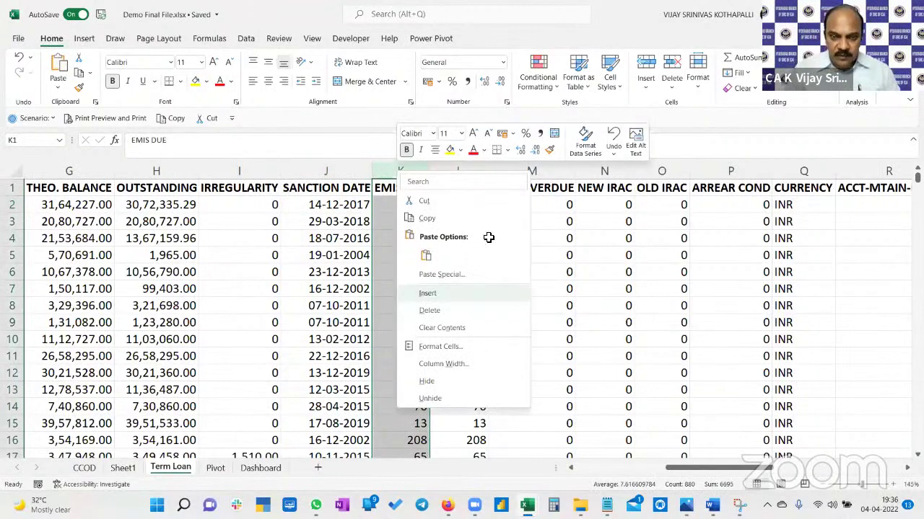
key("Return")
type("31/20")
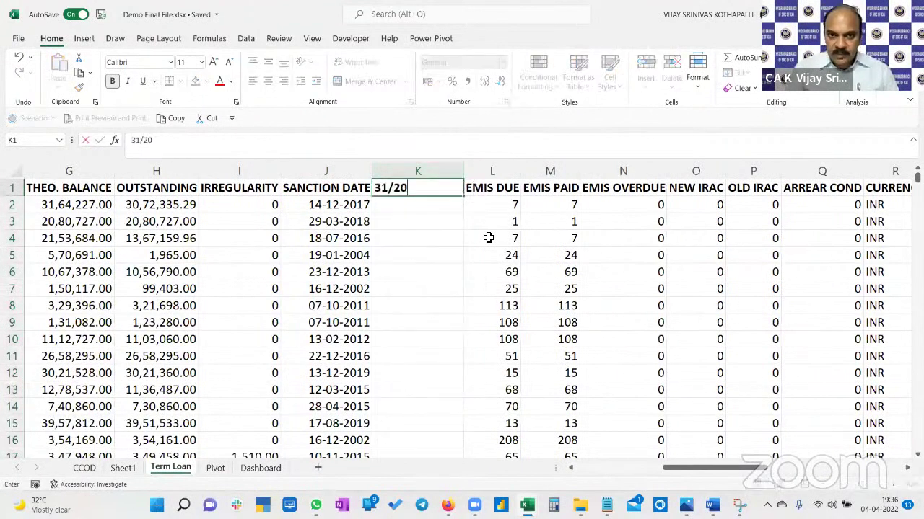
key("BackSpace")
key("BackSpace")
type("3/2022")
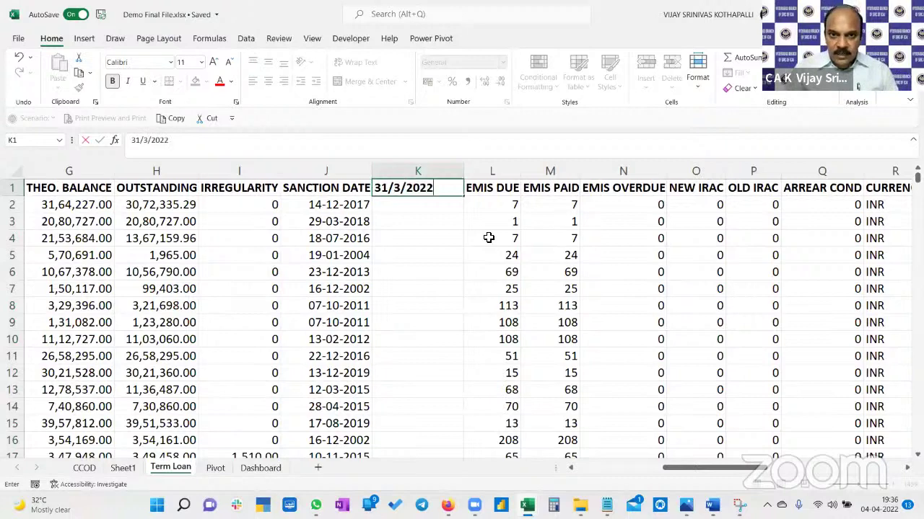
key("Return")
Enter =DATEDIF(J2,$K$1,"M") in K2 as a General number and fill it down the column
type("=DATE")
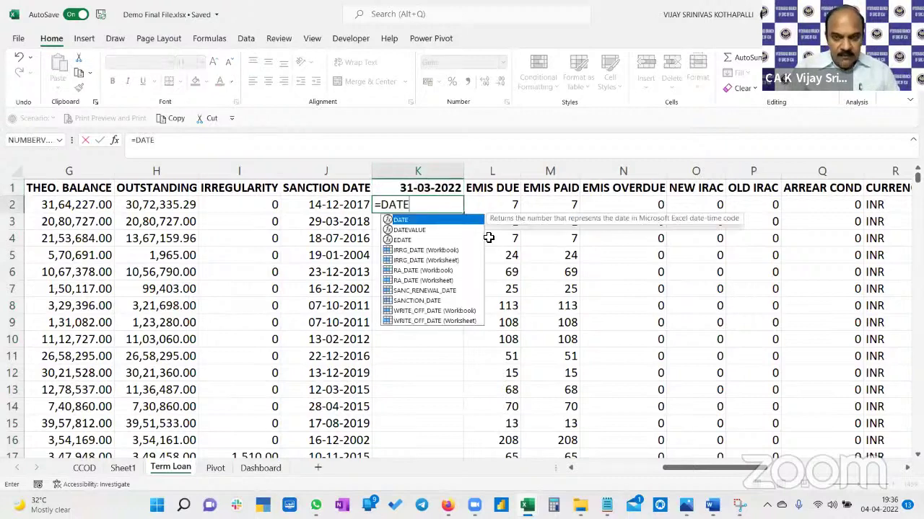
type("DIF(")
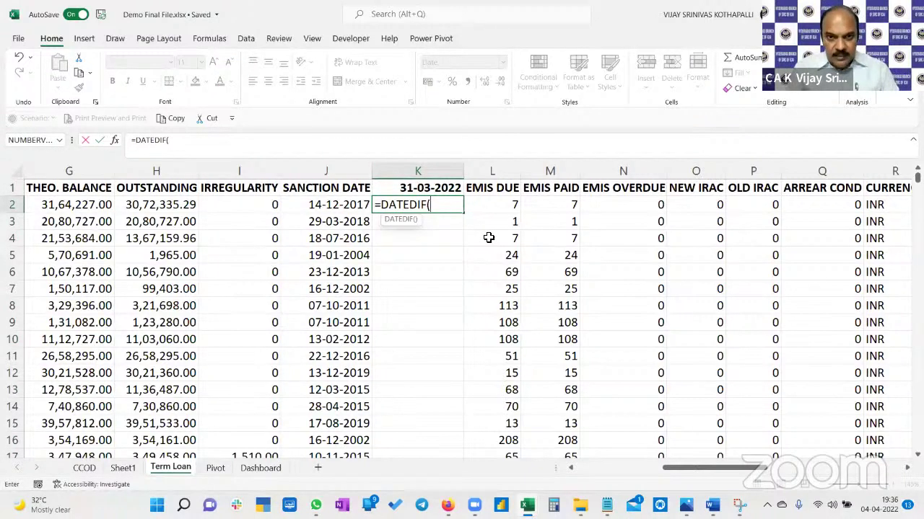
key("Left")
type(",$K$1,")
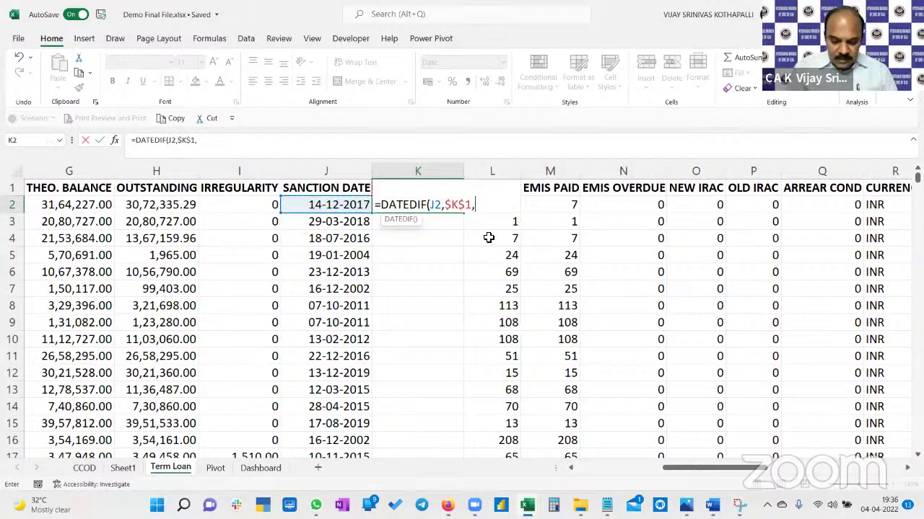
type("\"M\")(")
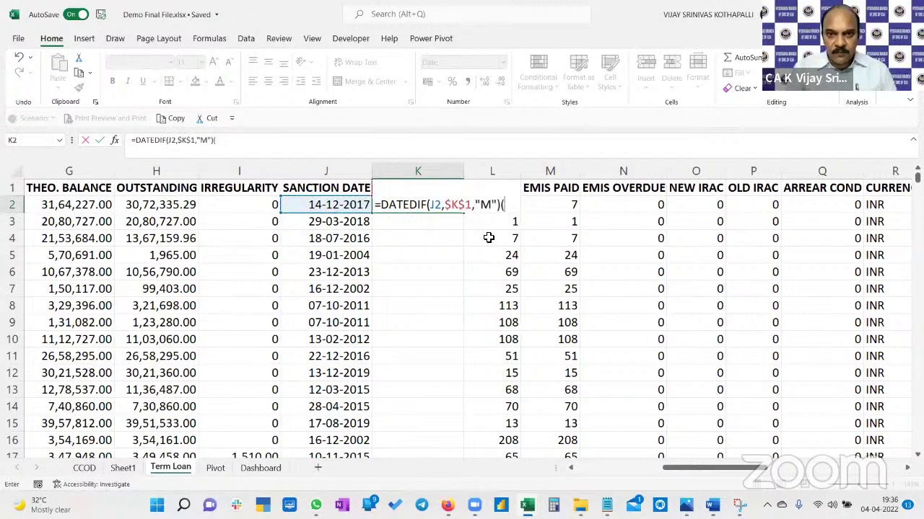
key("BackSpace")
key("ctrl+Return")
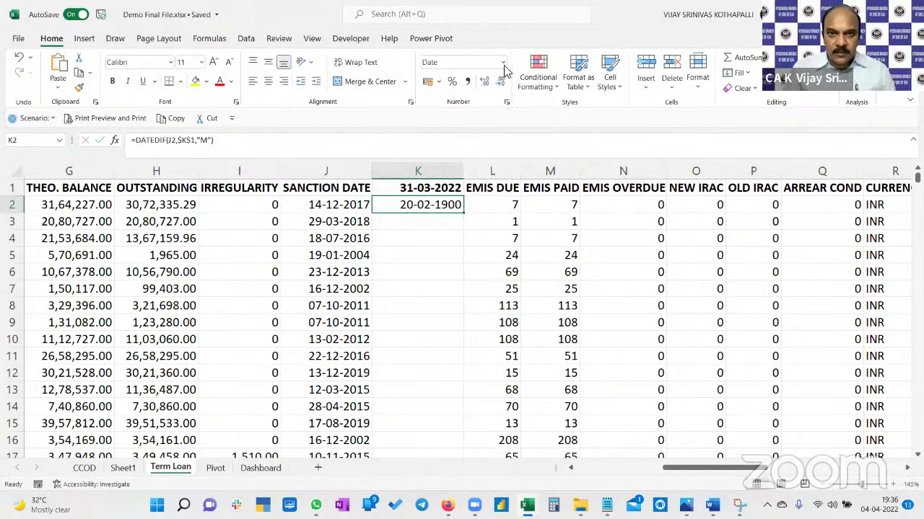
key("ctrl+shift+grave")
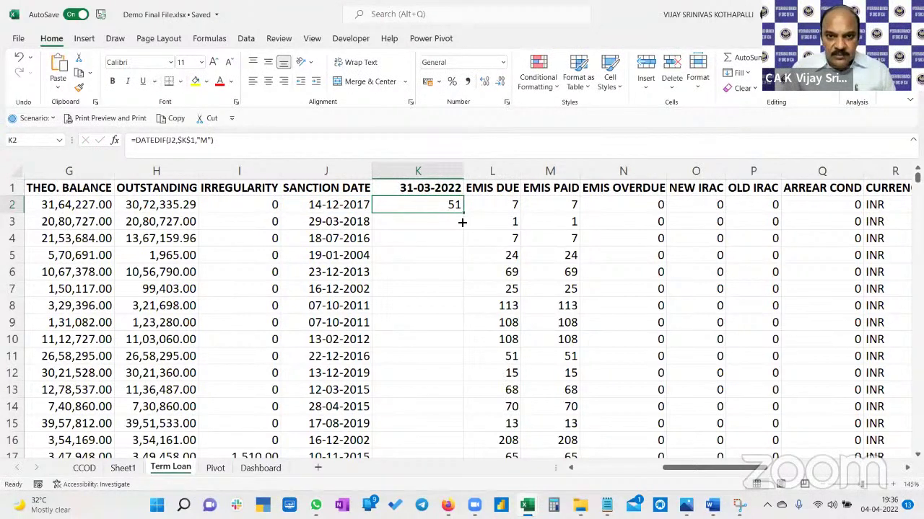
double_click(462, 213)
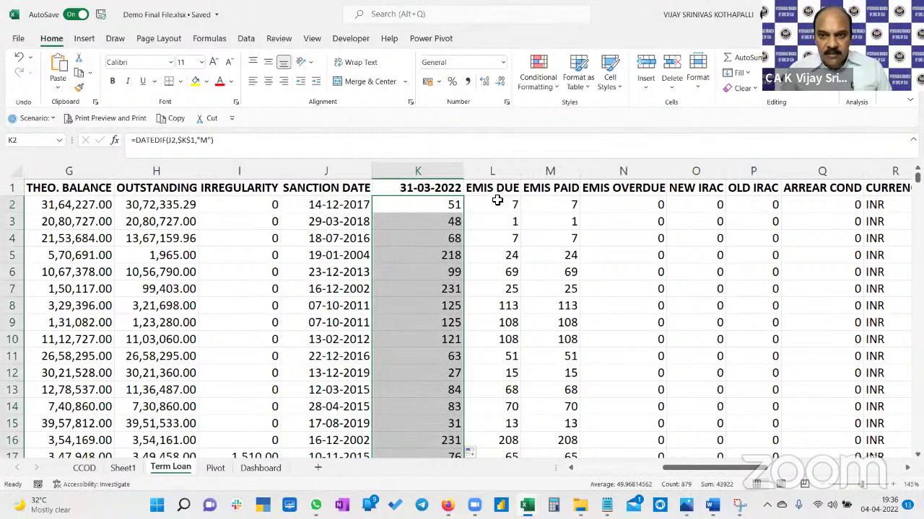
left_click(497, 204)
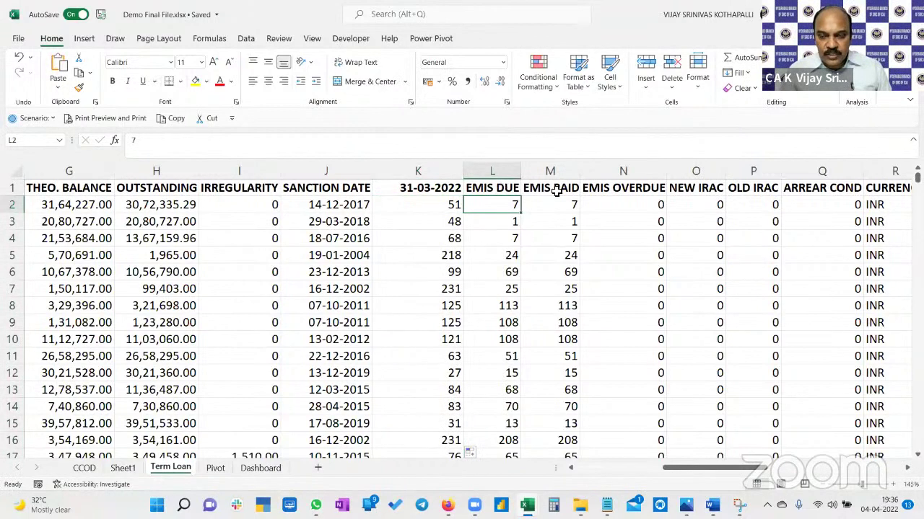
left_click(485, 189)
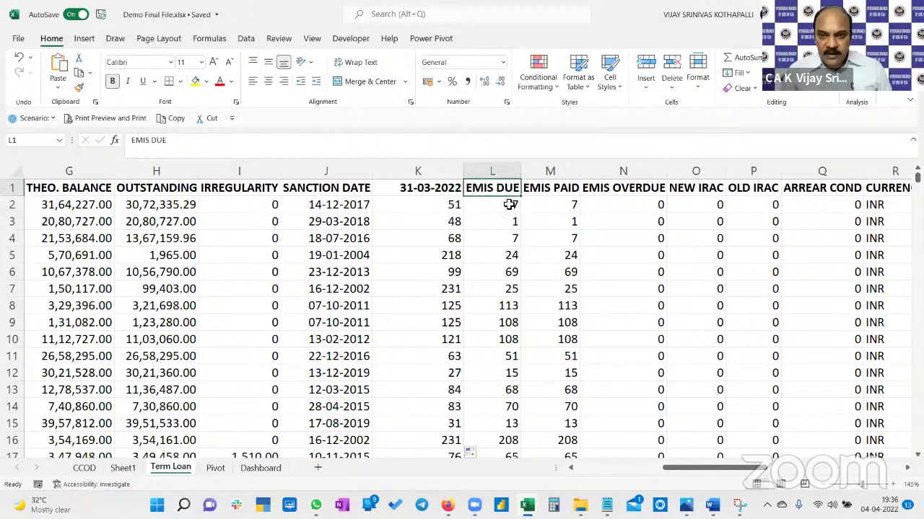
left_click(494, 173)
right_click(494, 173)
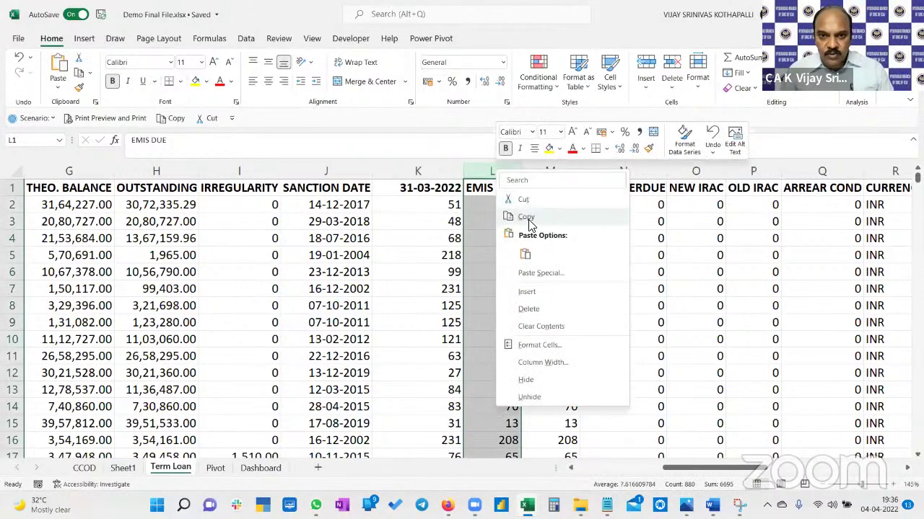
key("Escape")
left_click(345, 207)
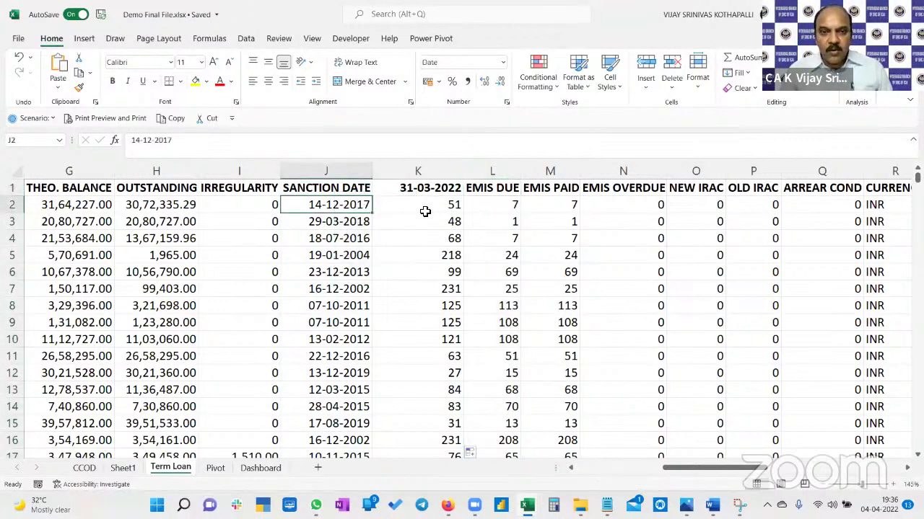
key("Right")
key("Right")
key("Right")
key("Right")
key("Right")
key("Right")
key("Right")
key("Right")
key("Right")
key("Right")
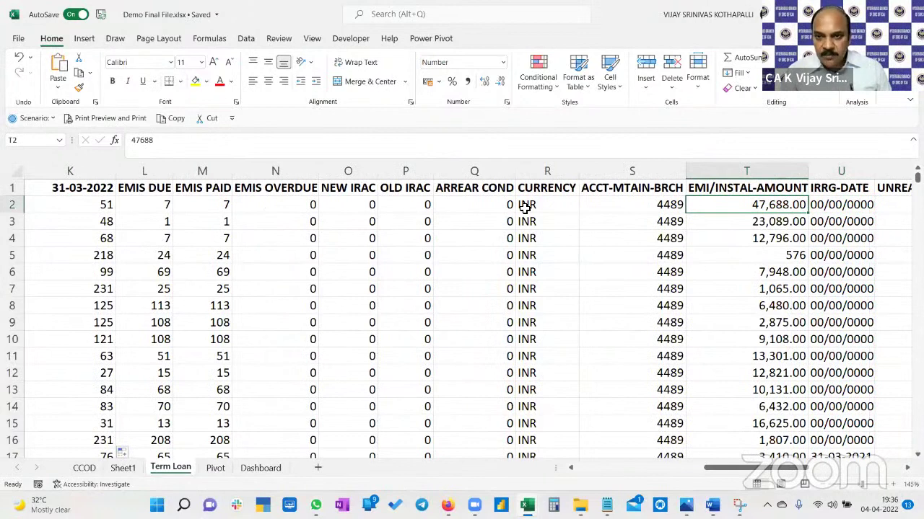
key("Left")
key("Left")
key("Left")
key("Left")
key("Left")
key("Left")
key("Left")
key("Left")
key("Left")
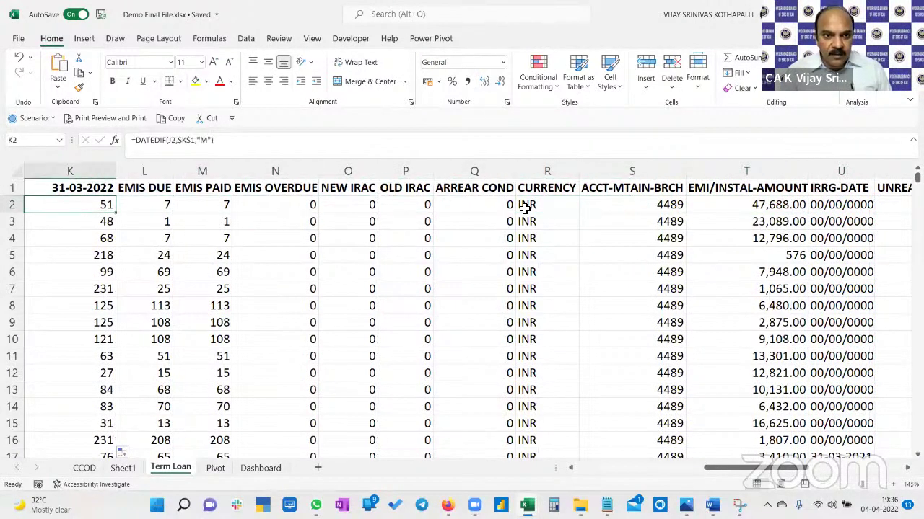
key("Left")
key("Right")
key("Right")
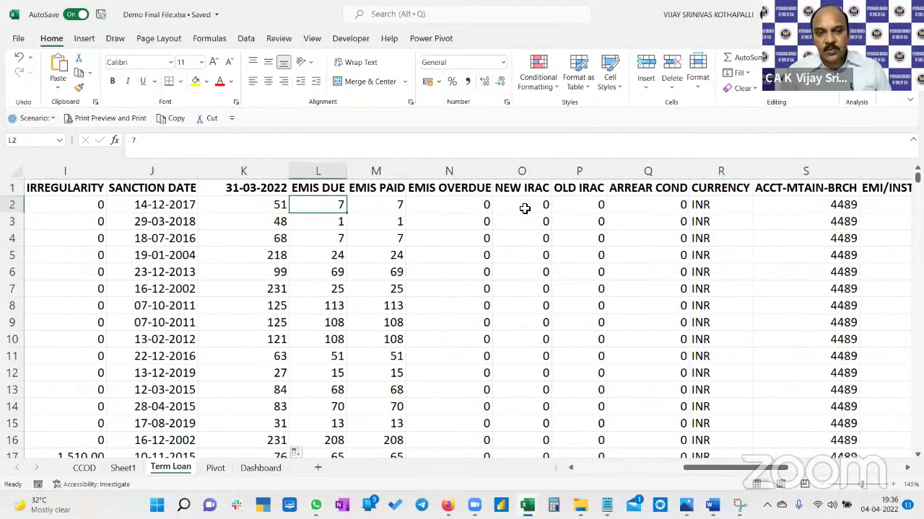
key("Left")
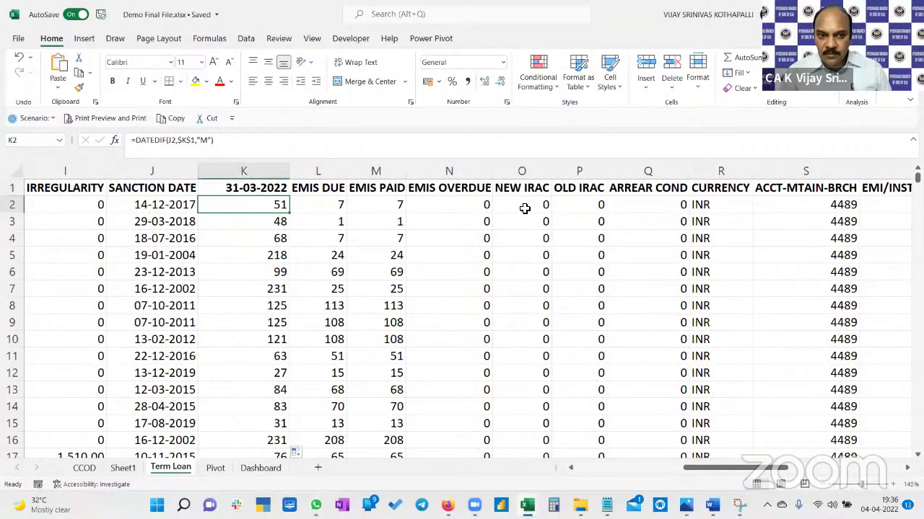
Insert a blank column L and enter =NPER(F2%/12,-U2,E2) in L2
right_click(318, 176)
left_click(359, 295)
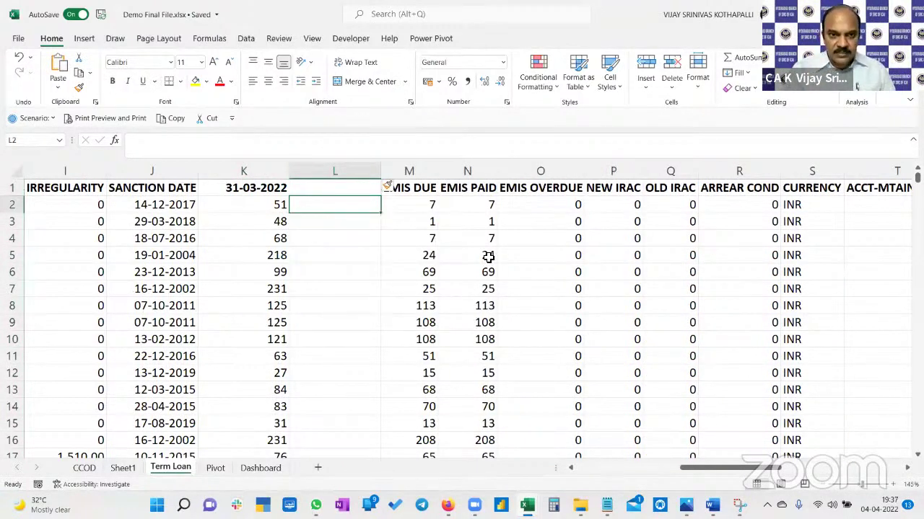
type("=")
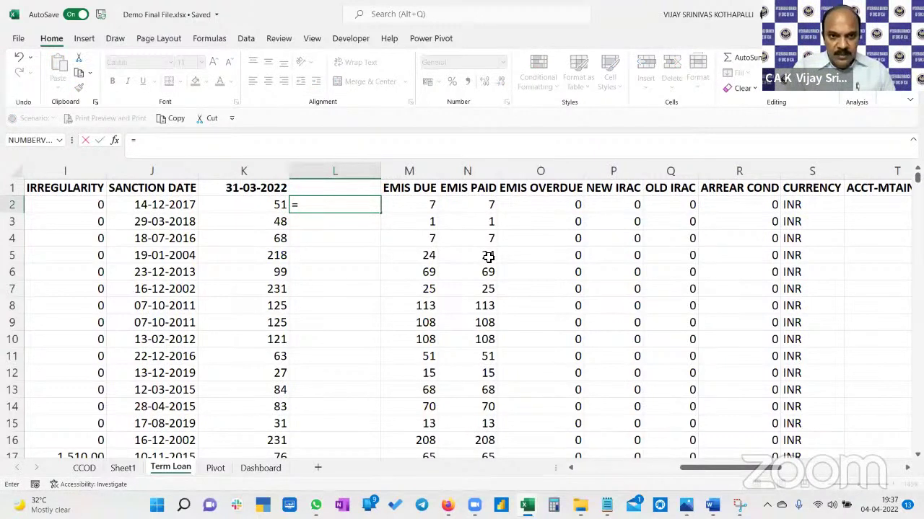
type("NPER")
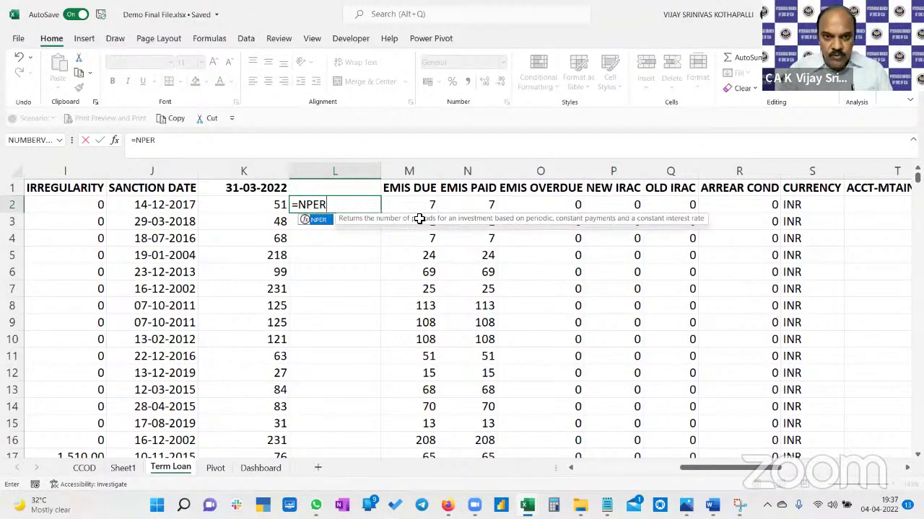
type("(")
key("Left")
key("Left")
key("Left")
key("Left")
key("Left")
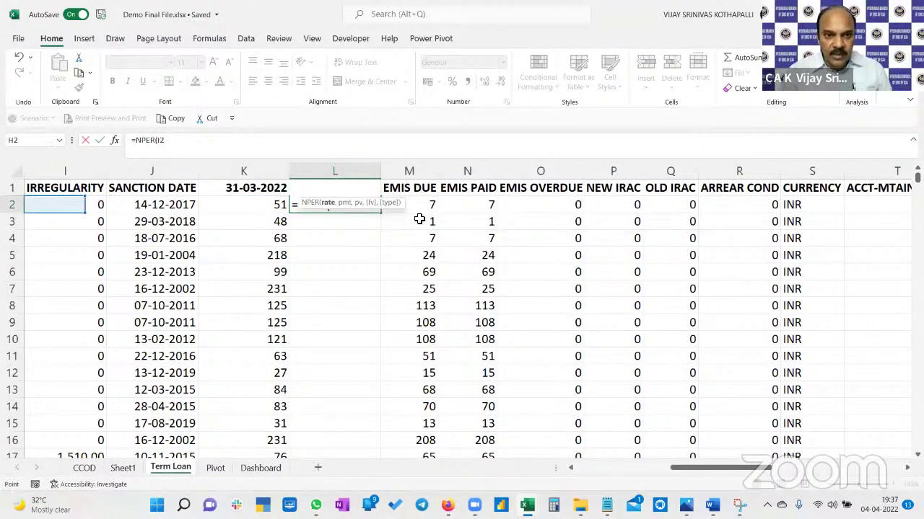
key("Left")
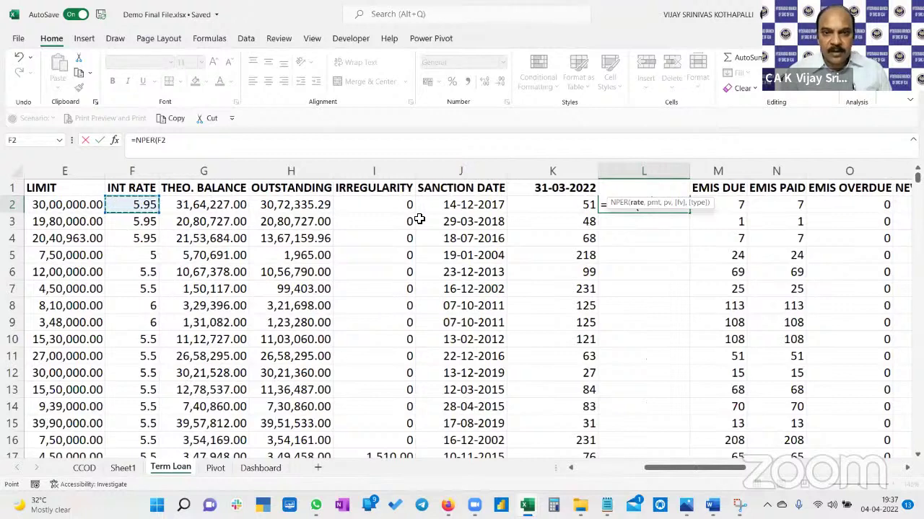
left_click(612, 205)
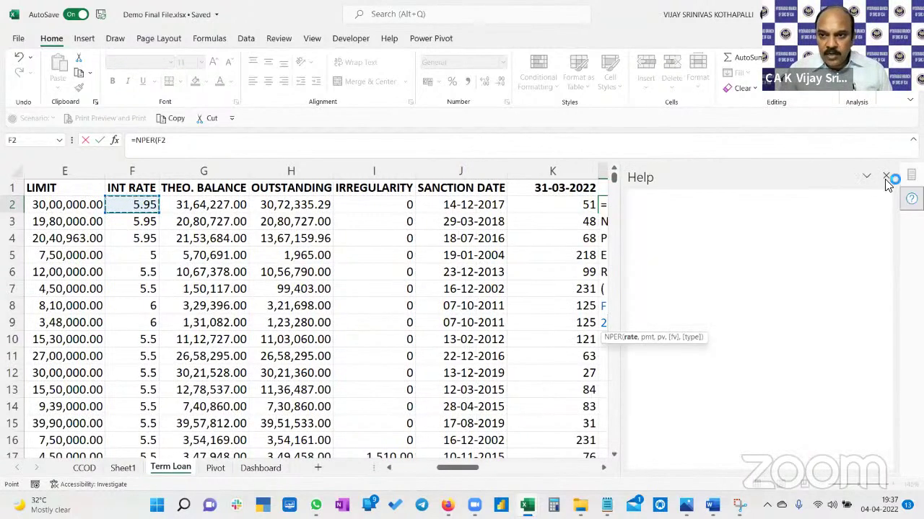
left_click(886, 177)
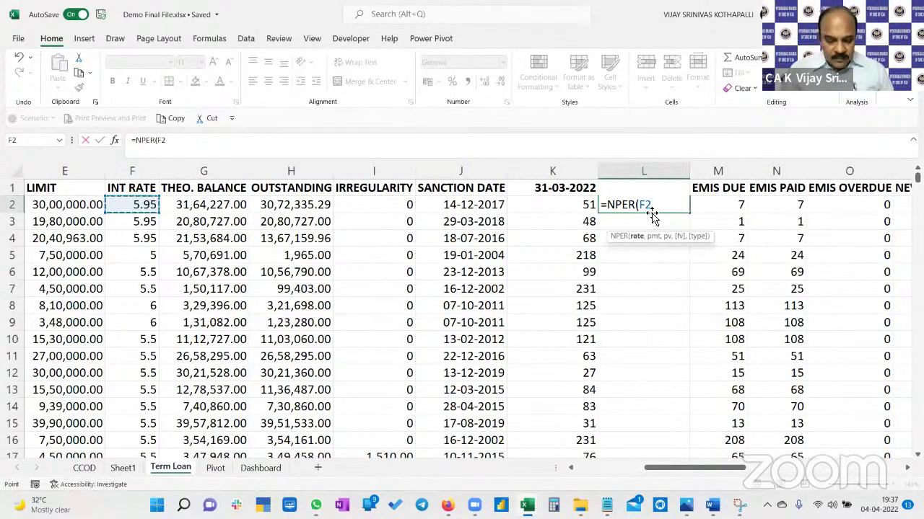
type("%/")
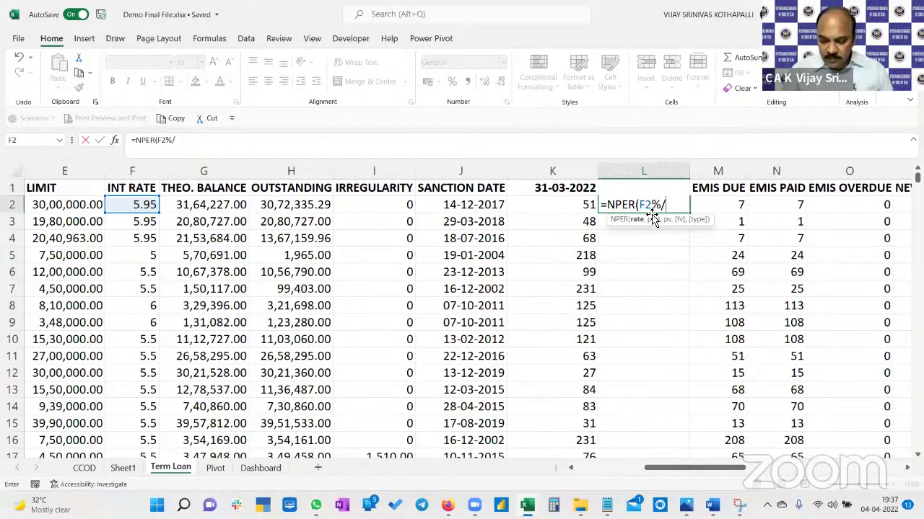
type("12,")
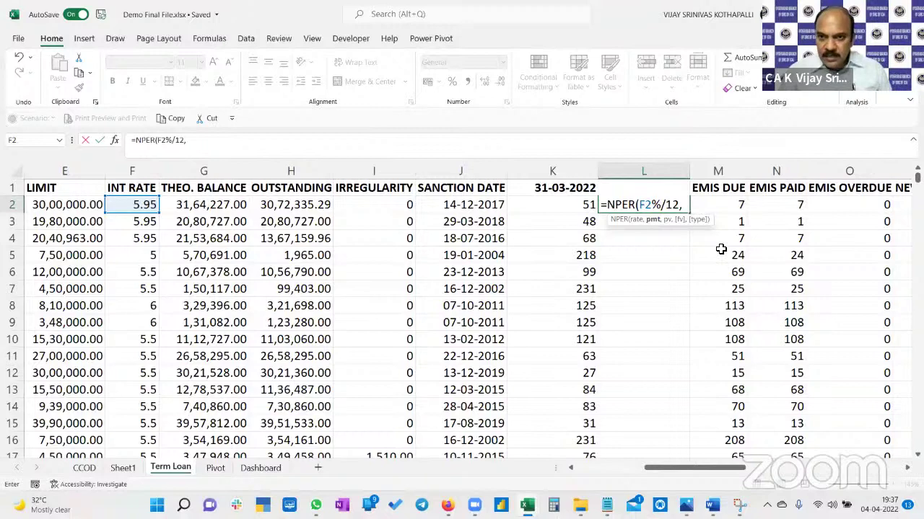
type("-")
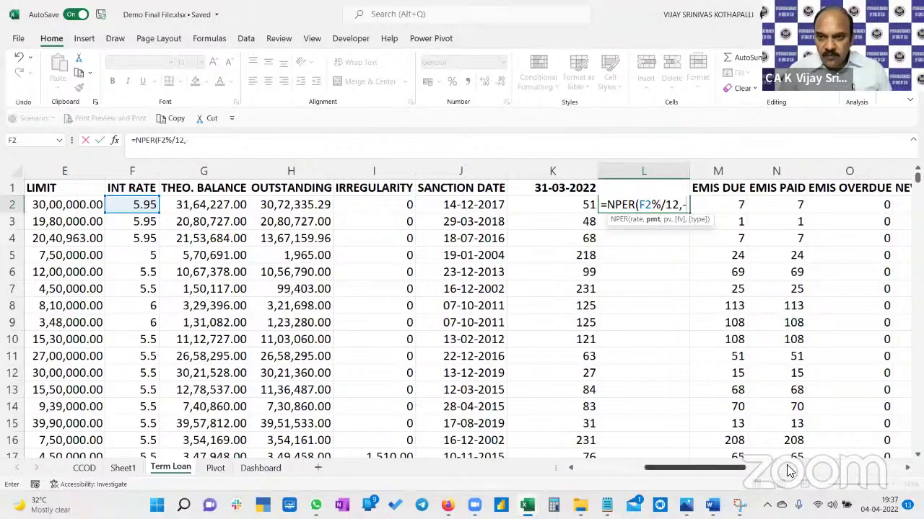
scroll(791, 471, "right", 3)
left_click(800, 209)
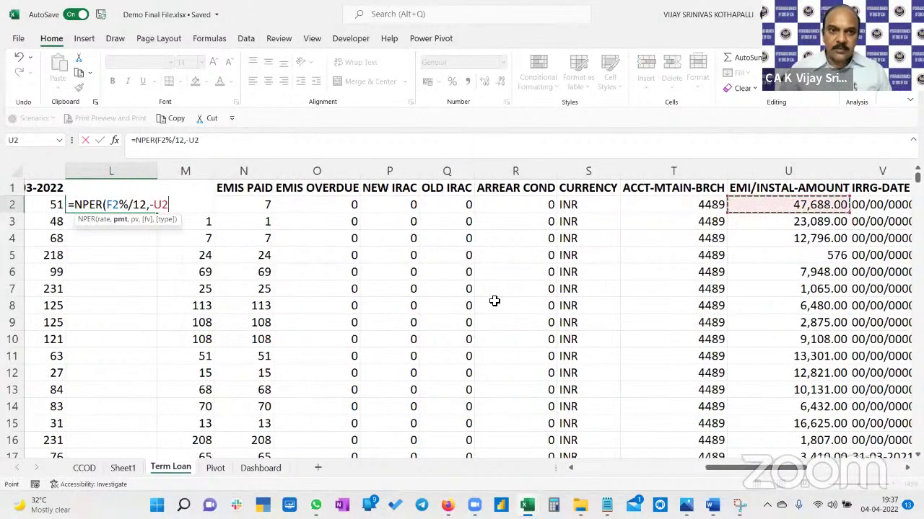
left_click_drag(708, 473, 666, 475)
type(",")
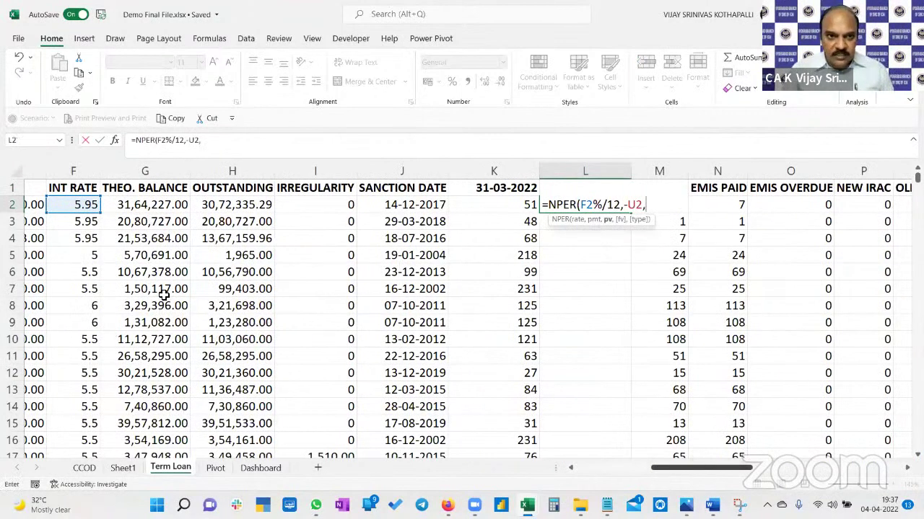
left_click_drag(670, 475, 628, 474)
key("Left")
key("Left")
key("Left")
key("Left")
key("Left")
key("Left")
key("Left")
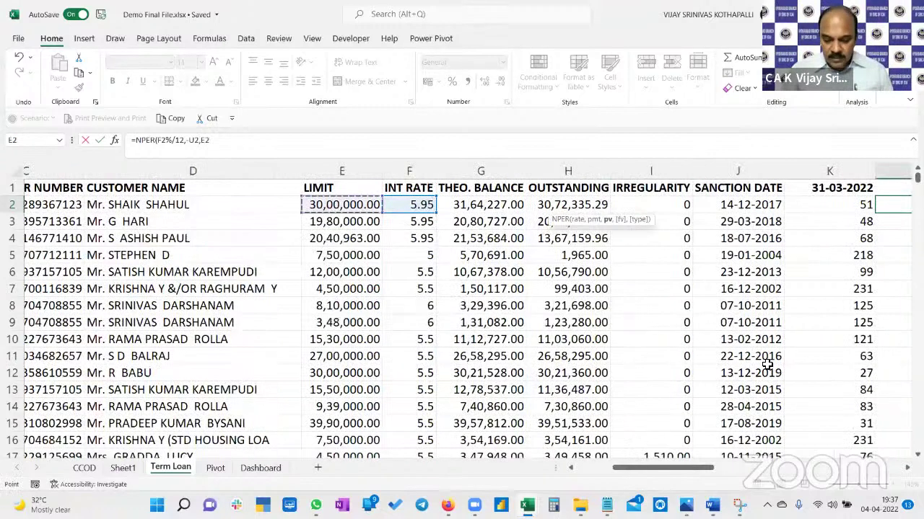
key("Return")
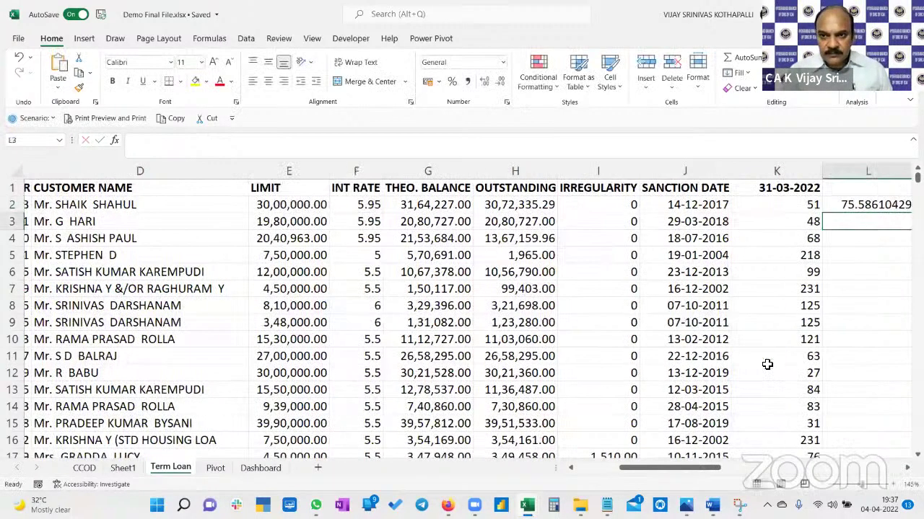
Wrap L2's NPER formula in ROUND(...,0) and fill it down column L (76, 112, 316)
key("Up")
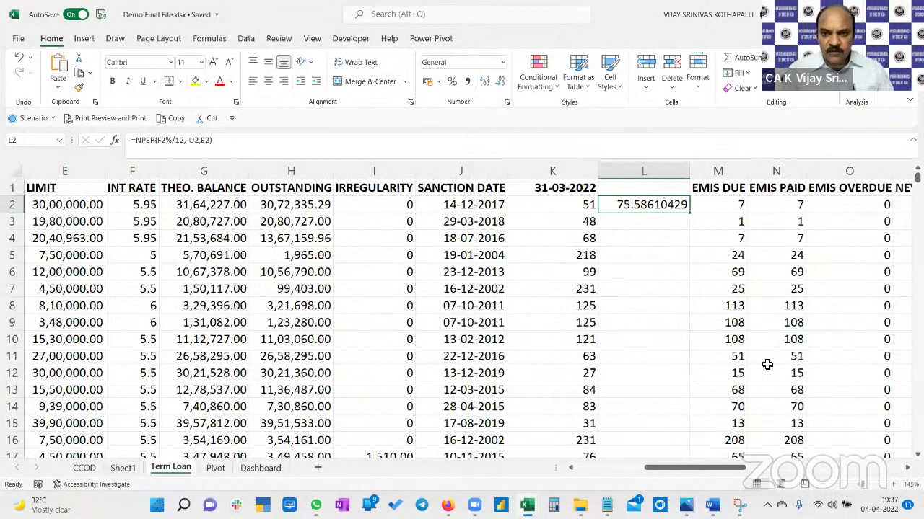
key("F2")
type("RO")
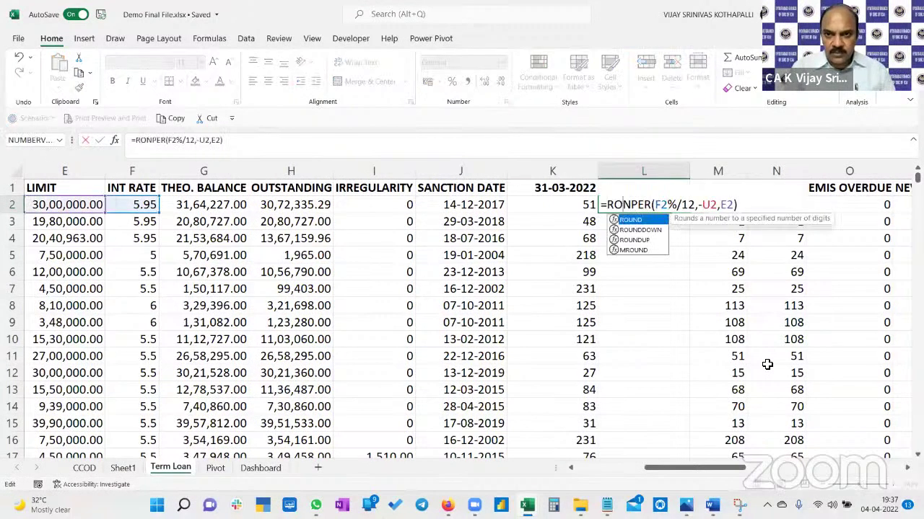
key("Tab")
type(",0")
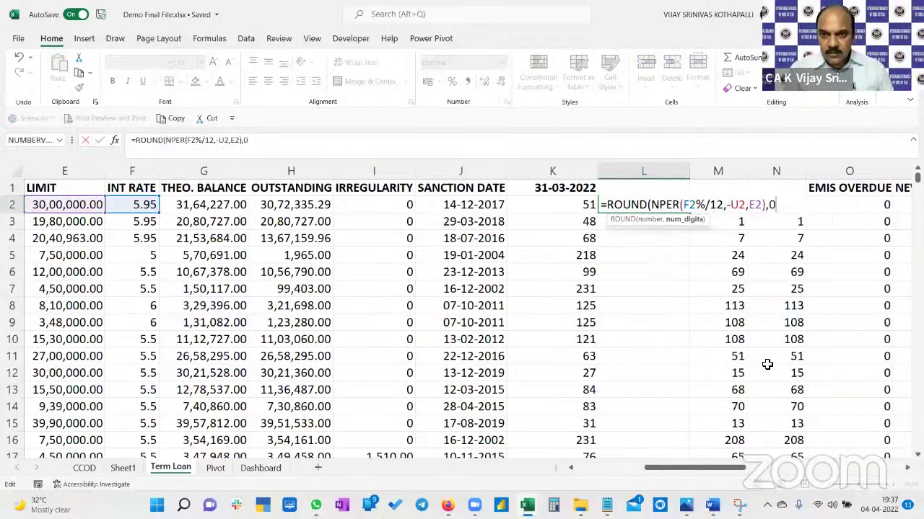
key("ctrl+Return")
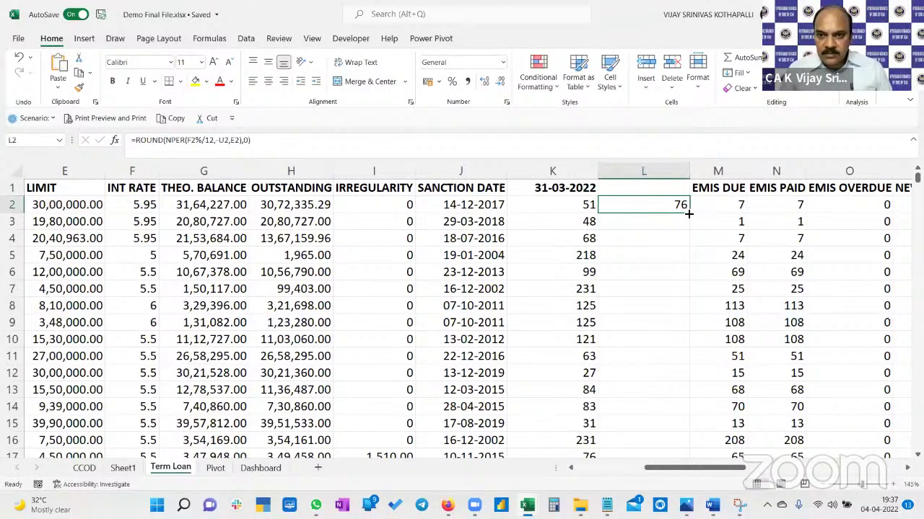
double_click(688, 214)
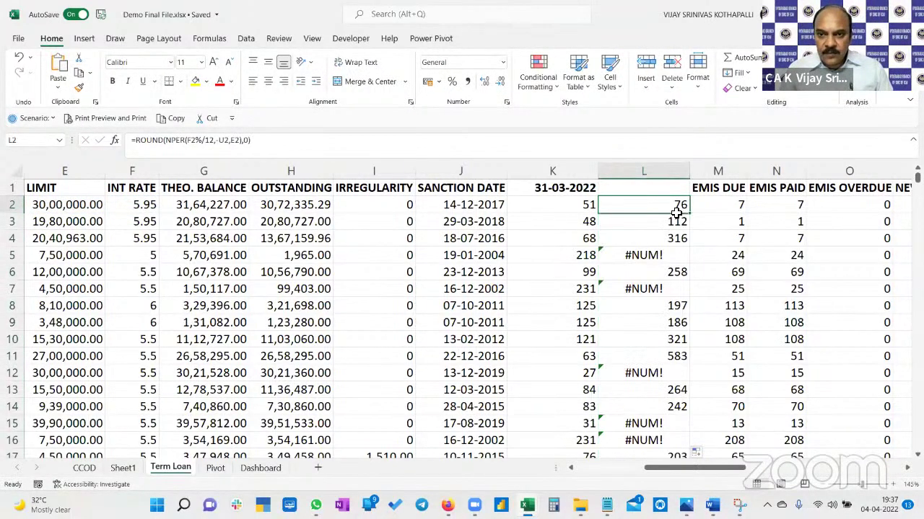
Review the new month counts and nearby loan details in rows 2–5, including L5's #NUM!
key("Down")
key("Down")
key("Down")
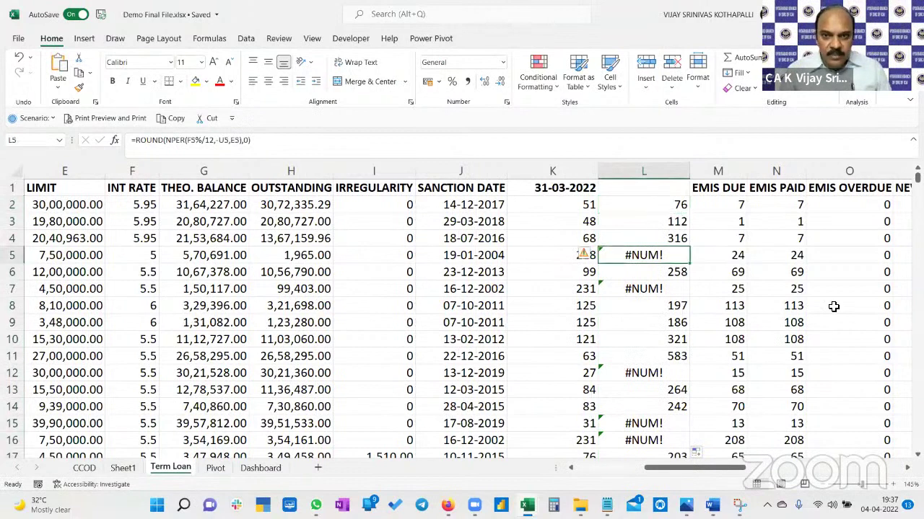
key("Right")
key("Right")
key("Right")
key("Right")
key("Right")
key("Right")
key("Right")
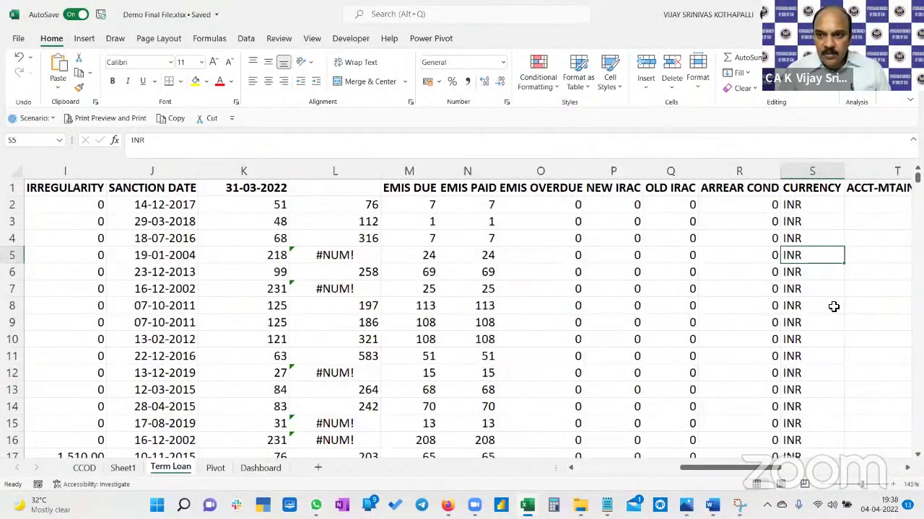
key("Right")
key("Right")
key("Right")
key("Left")
key("Left")
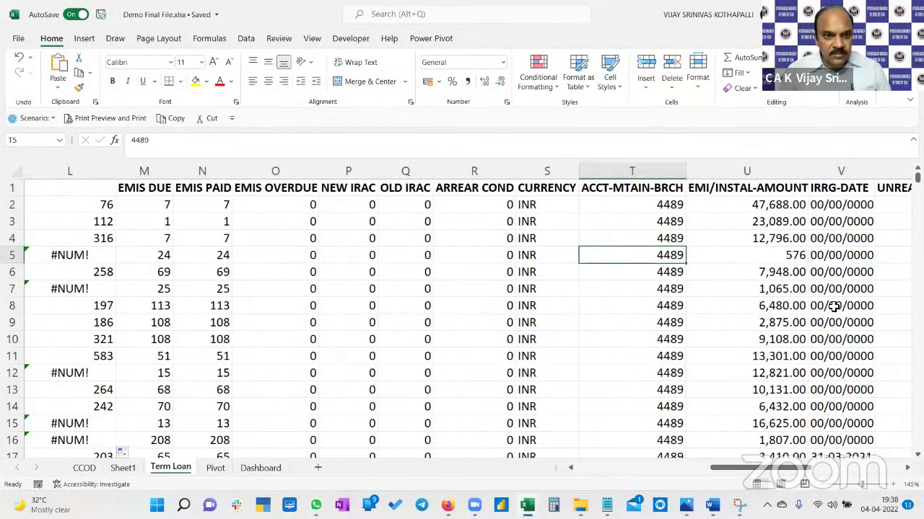
key("Left")
key("Left")
key("Left")
key("Left")
key("Left")
key("Left")
key("Left")
key("Left")
key("Left")
key("Left")
key("Left")
key("Left")
key("Left")
key("Left")
key("Up")
key("Right")
key("Right")
key("Right")
key("Right")
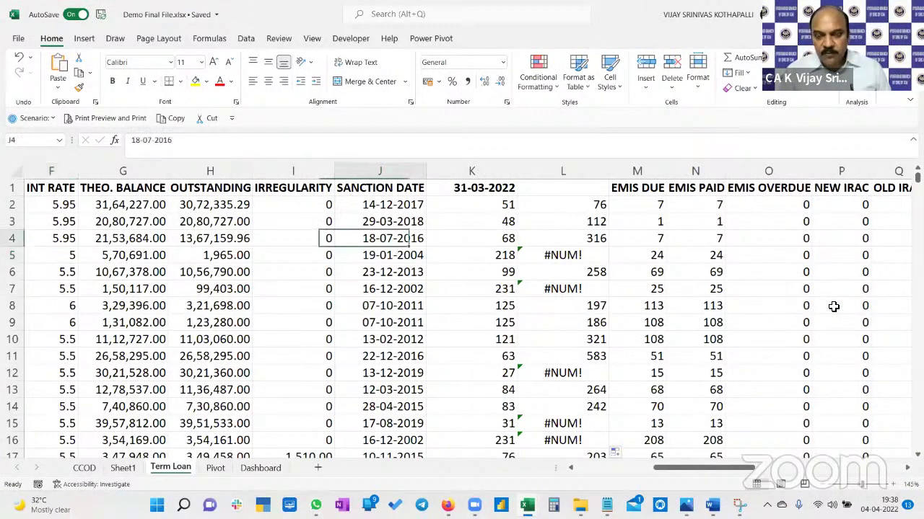
key("Up")
key("Right")
key("Right")
key("Up")
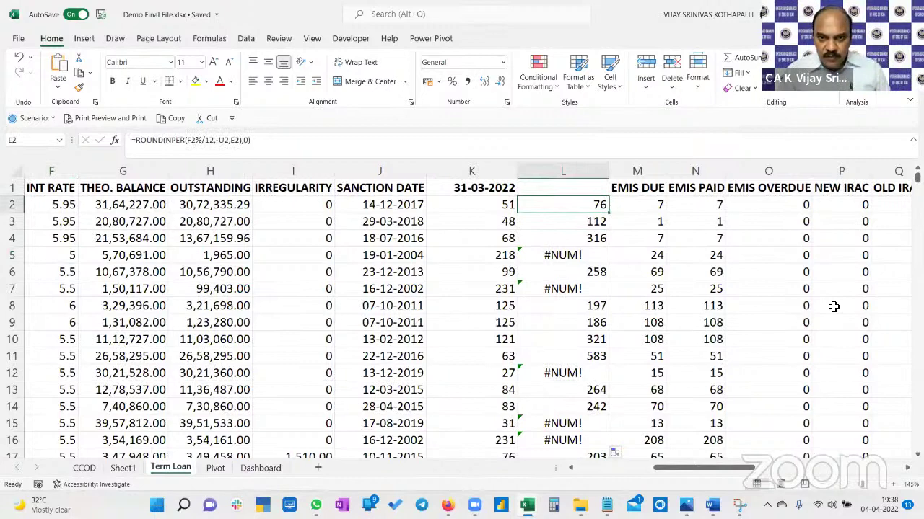
key("Left")
key("Right")
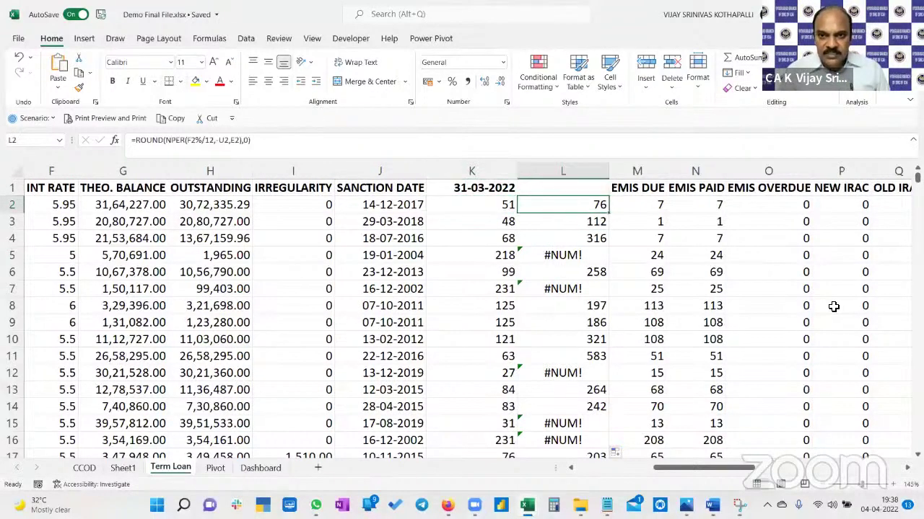
key("Right")
key("Right")
key("Right")
key("Right")
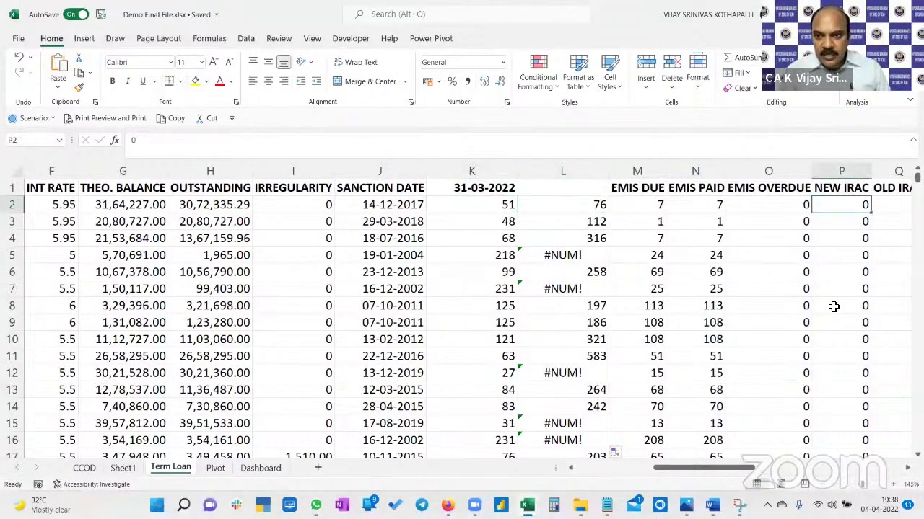
key("Right")
key("Right")
key("Right")
key("Right")
key("Right")
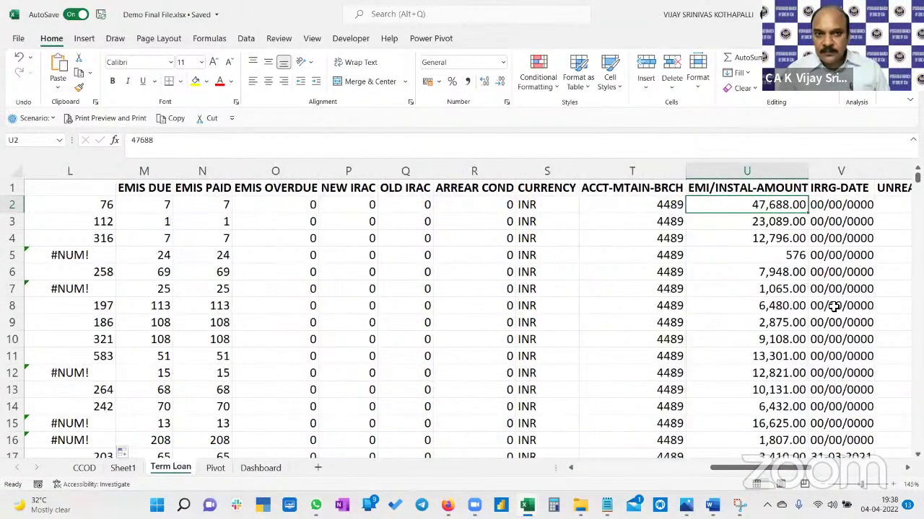
key("Left")
key("Left")
key("Left")
key("Left")
key("Left")
key("Left")
key("Left")
key("Left")
key("Left")
key("Left")
key("Down")
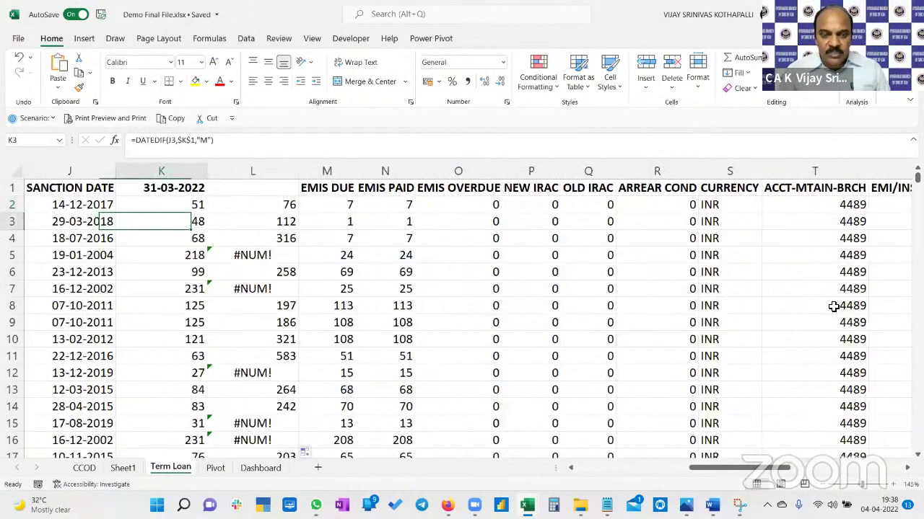
key("Right")
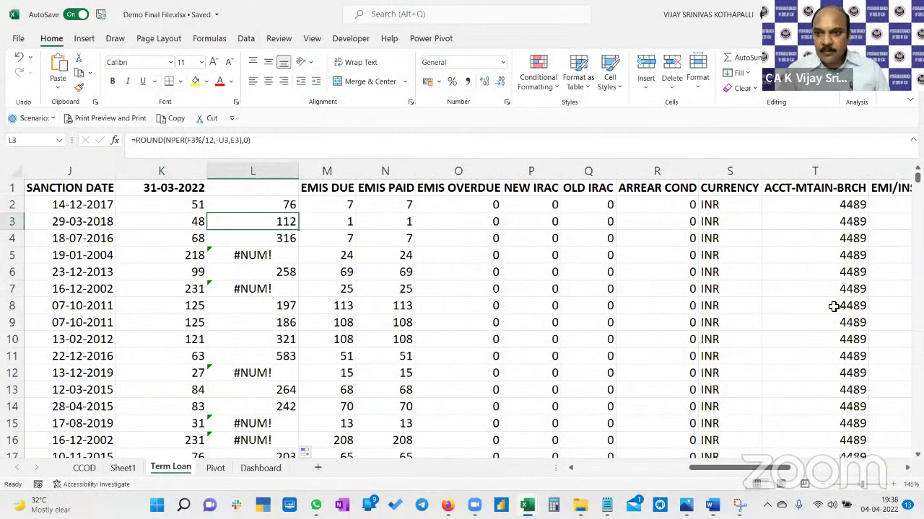
key("Right")
key("Right")
key("Right")
key("Right")
key("Right")
key("Right")
key("Right")
key("Right")
key("Right")
key("Right")
key("Right")
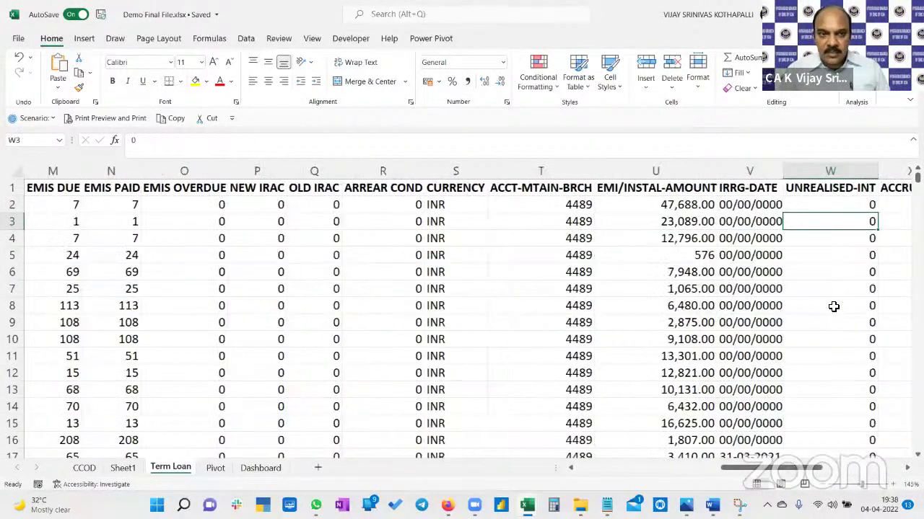
key("Left")
key("Left")
key("Left")
key("Left")
key("Left")
key("Left")
key("Left")
key("Left")
key("Left")
key("Left")
key("Left")
key("Left")
key("Left")
key("Left")
key("Left")
key("Left")
key("Right")
key("Right")
key("Right")
key("Right")
key("Right")
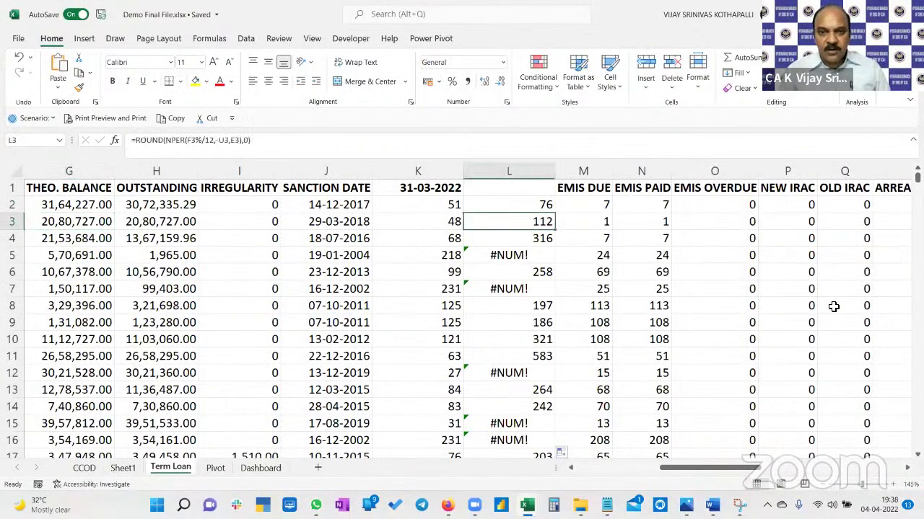
key("Up")
key("Up")
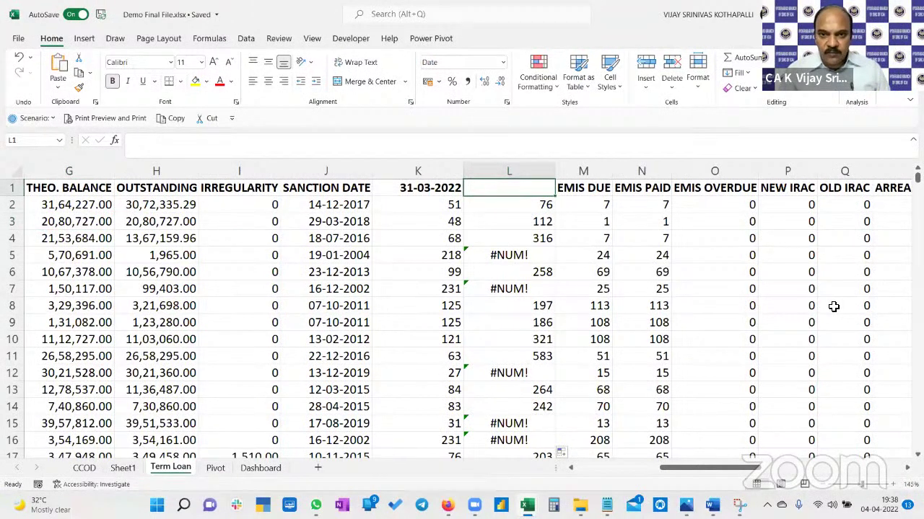
key("Down")
Enter the header 'Total EMIS' in L1, discarding a stray entry in L2
key("Up")
type("tOT")
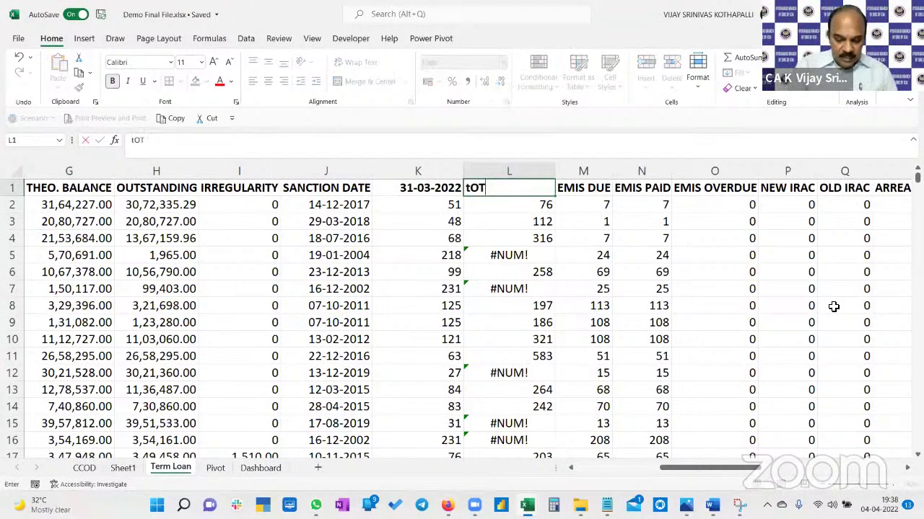
type("al EMIS")
key("Return")
type("\\")
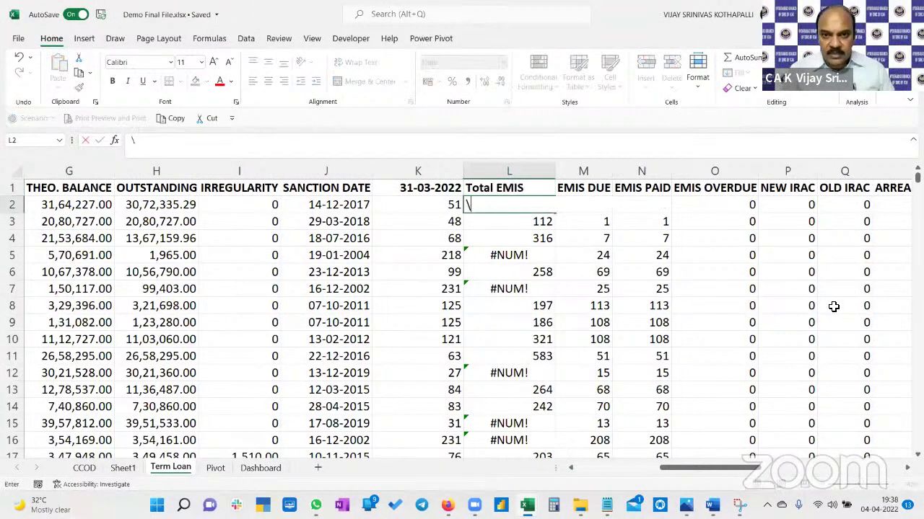
key("Escape")
key("Up")
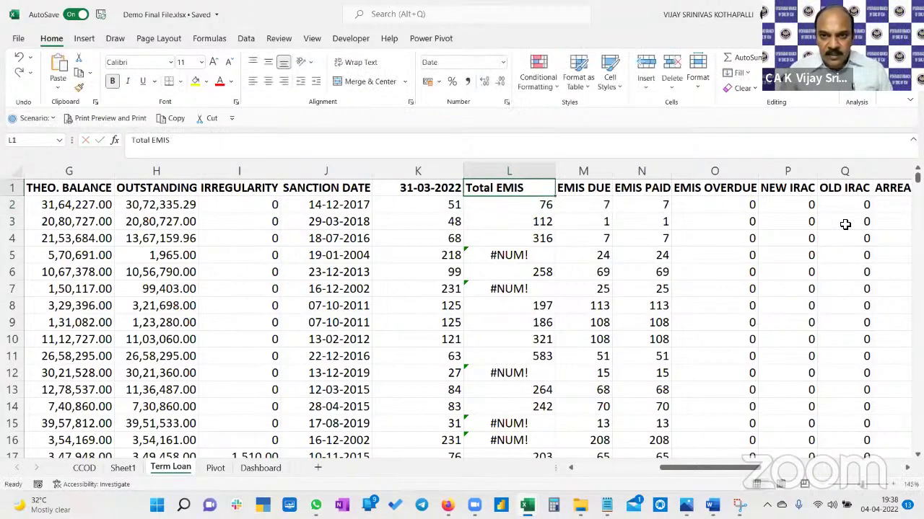
left_click(596, 171)
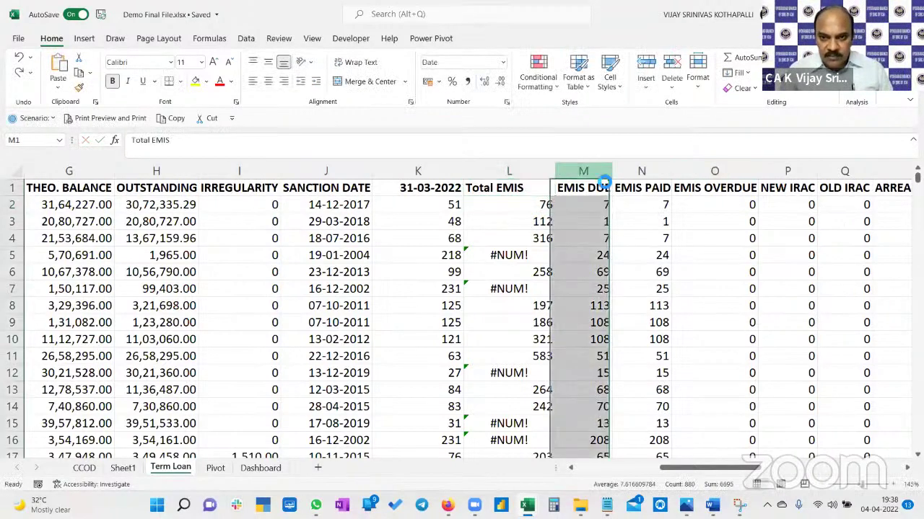
Insert a new column M headed 'Interest (as on date of audit)'
right_click(624, 287)
key("i")
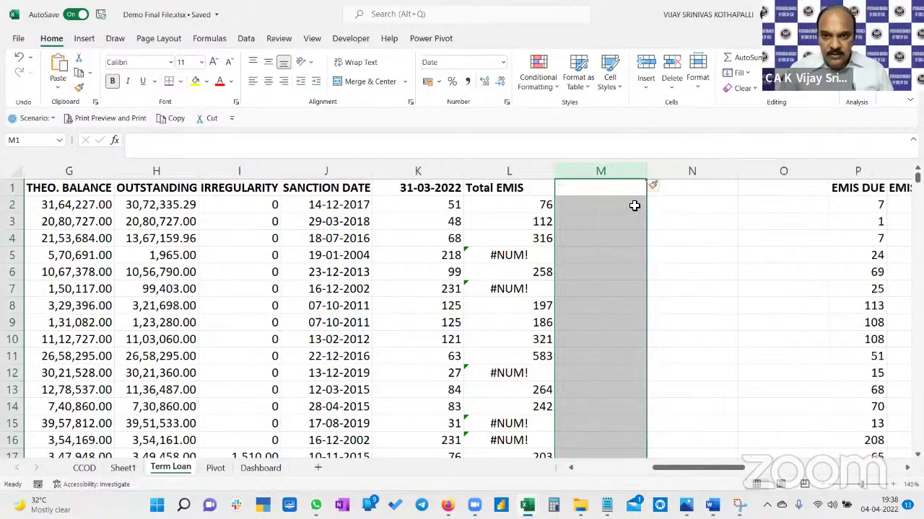
key("Up")
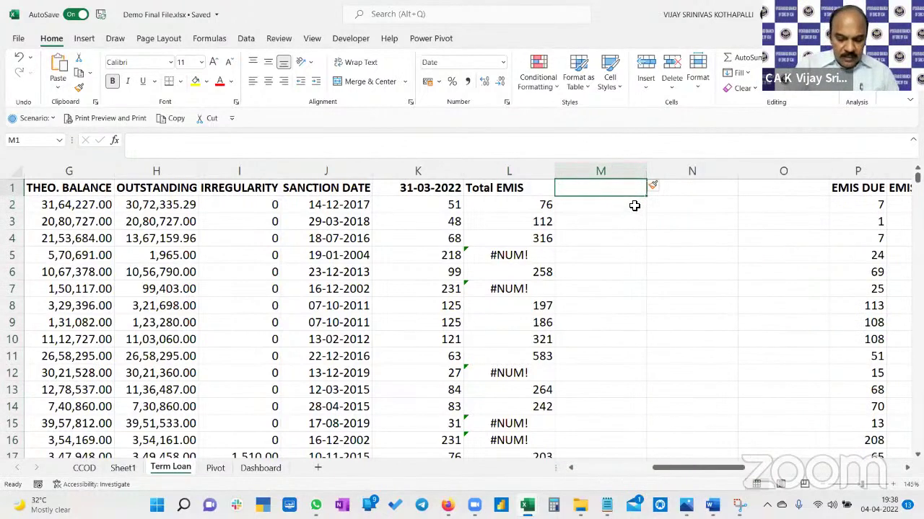
type("Interes")
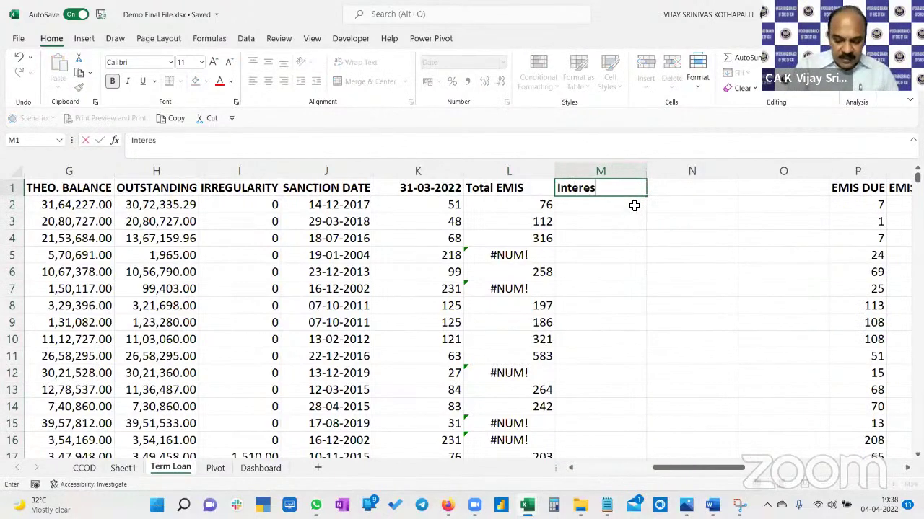
type("t (as on da")
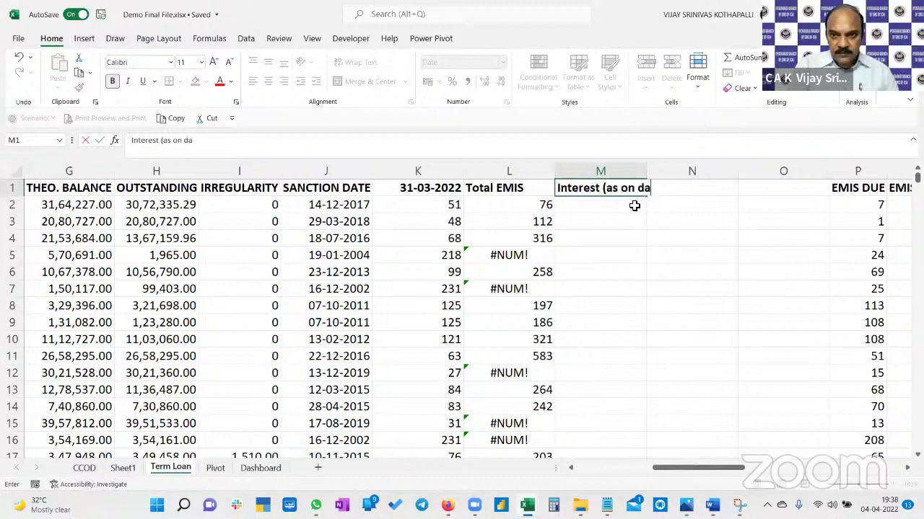
type("te of audit)")
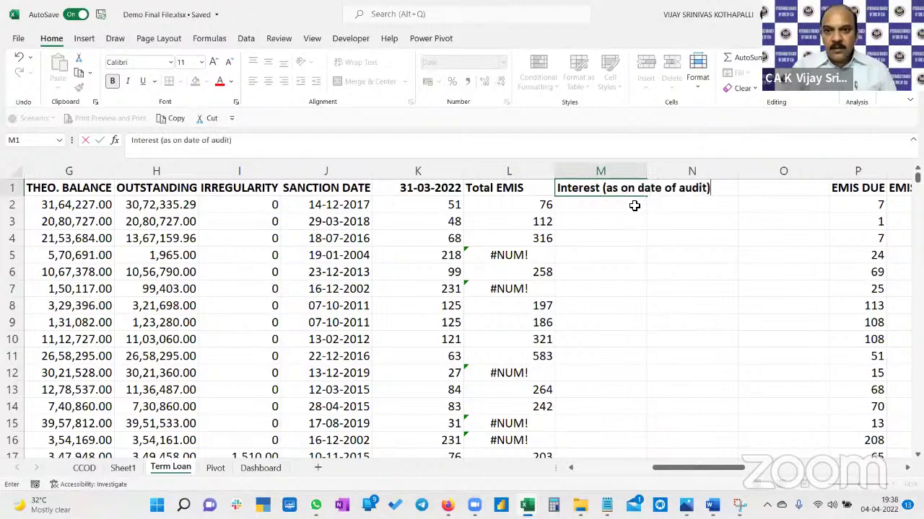
key("Return")
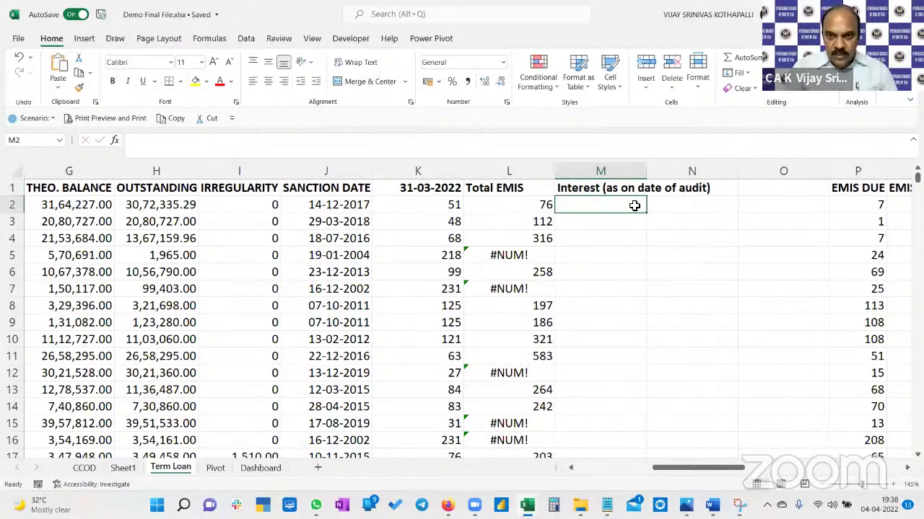
Add the labels CUMIPMT in N2 and CUMPRINC in N3
key("Up")
key("Down")
key("Right")
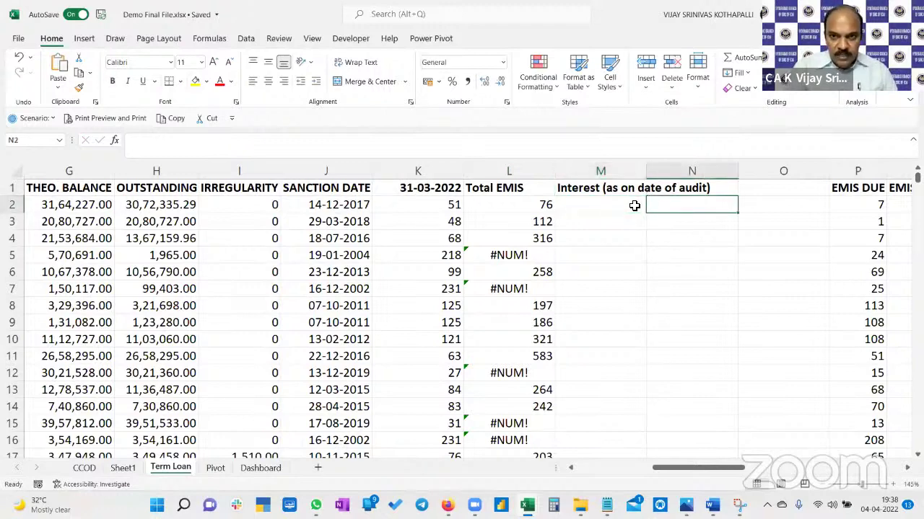
type("CUMIPMT")
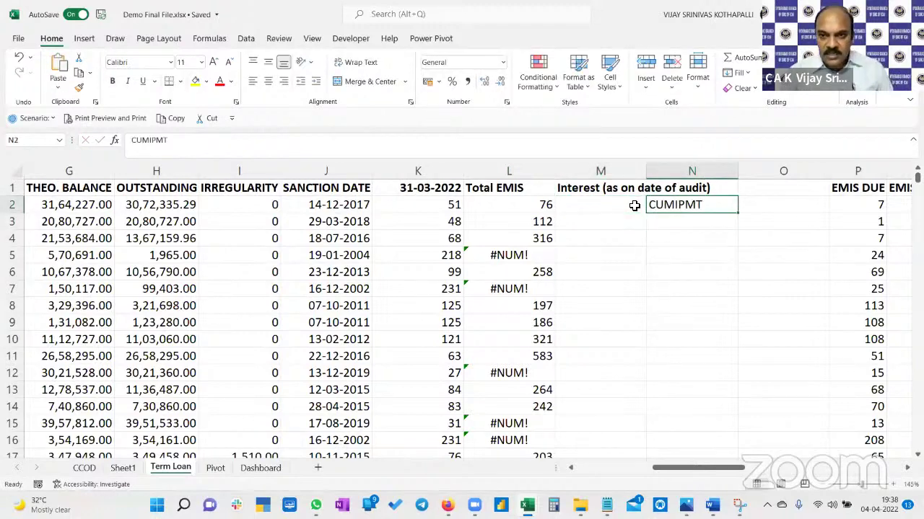
key("Return")
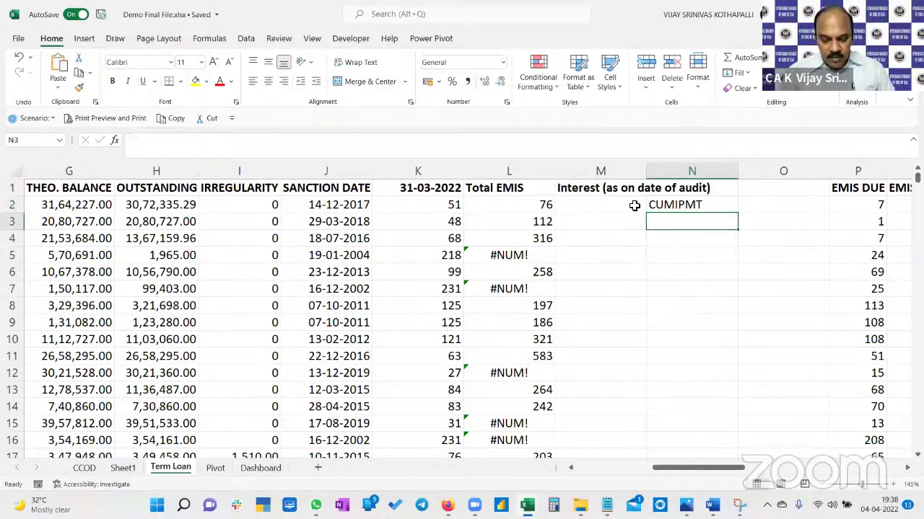
type("CUMPRIN")
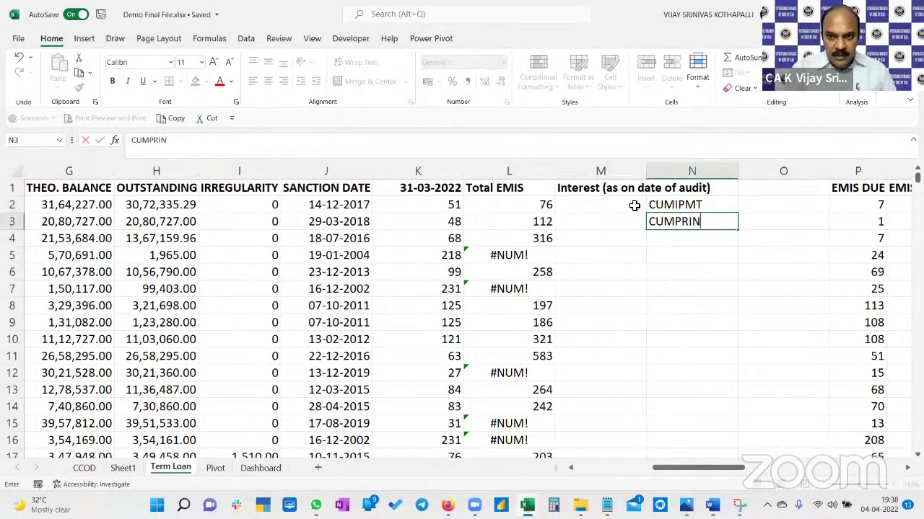
type("C")
key("Return")
key("Up")
key("Up")
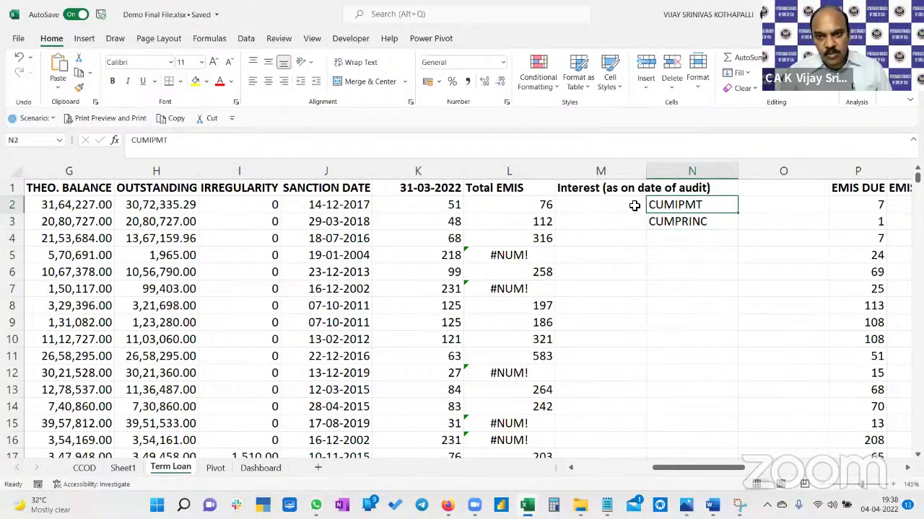
left_click(634, 206)
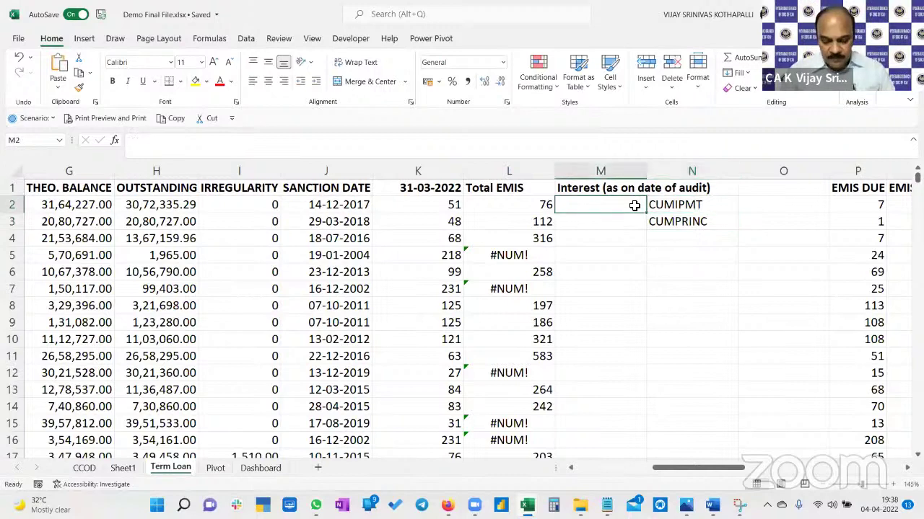
Enter =CUMIPMT(F2%/12,L2,E2,1,K2,0) in M2, returning -534808.0021
type("=CUMIPMT(")
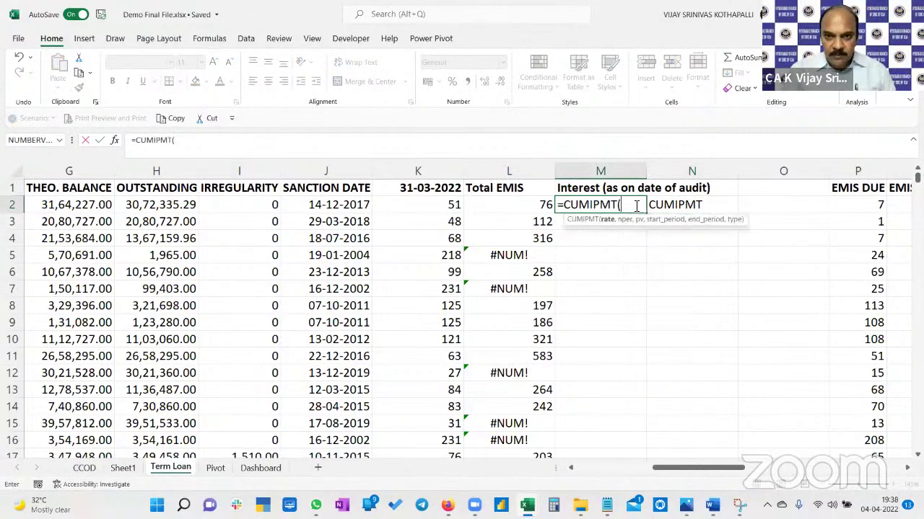
key("Left")
key("Left")
key("Left")
key("Left")
key("Left")
key("Left")
key("Left")
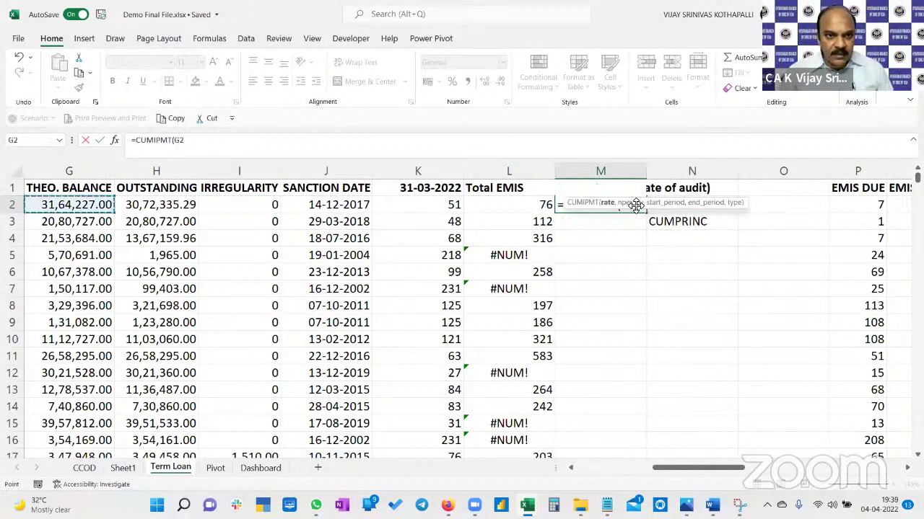
type("%")
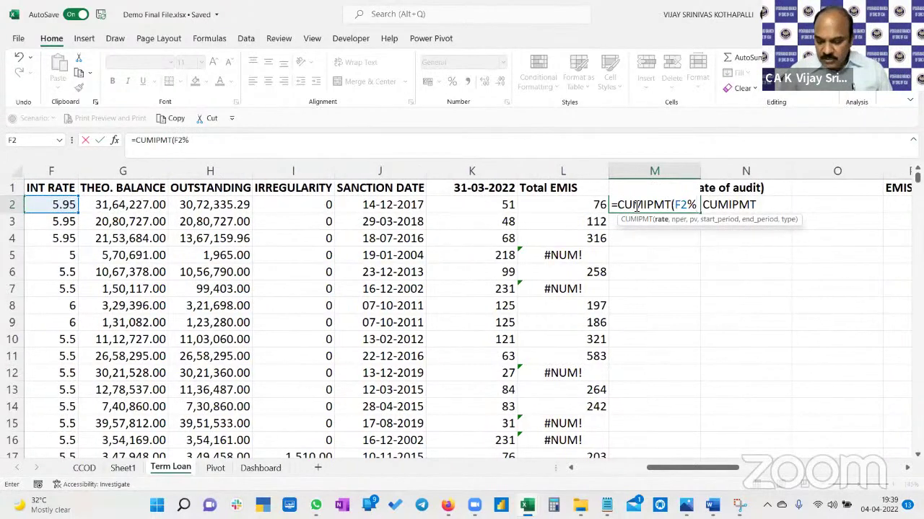
type("/12,")
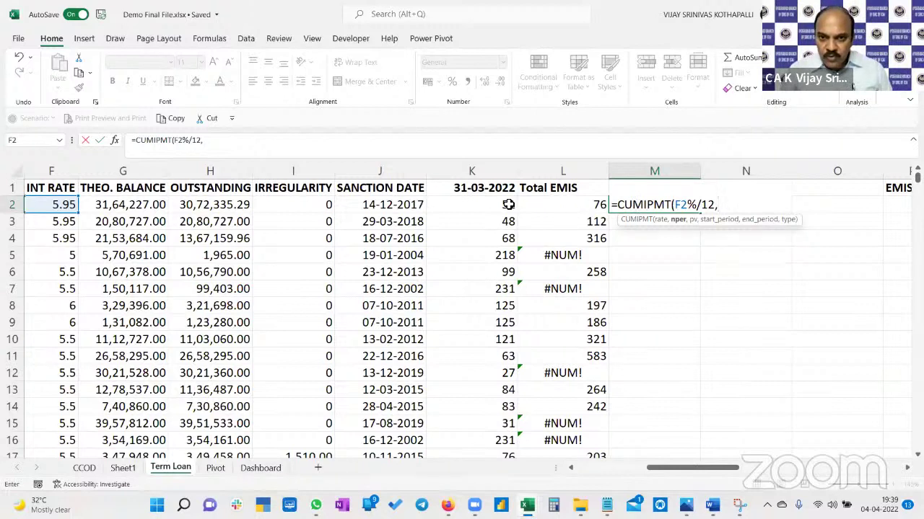
left_click(571, 205)
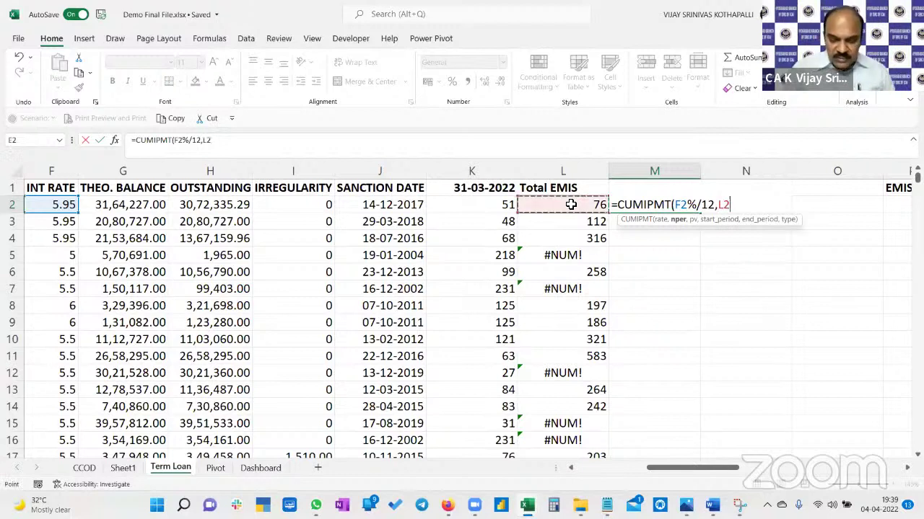
type(",")
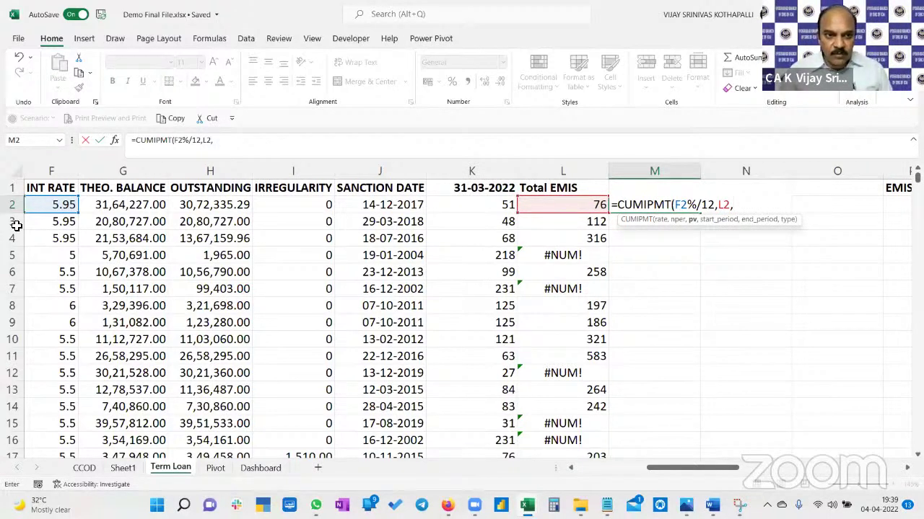
key("Left")
key("Left")
key("Left")
key("Left")
key("Left")
key("Left")
key("Left")
key("Left")
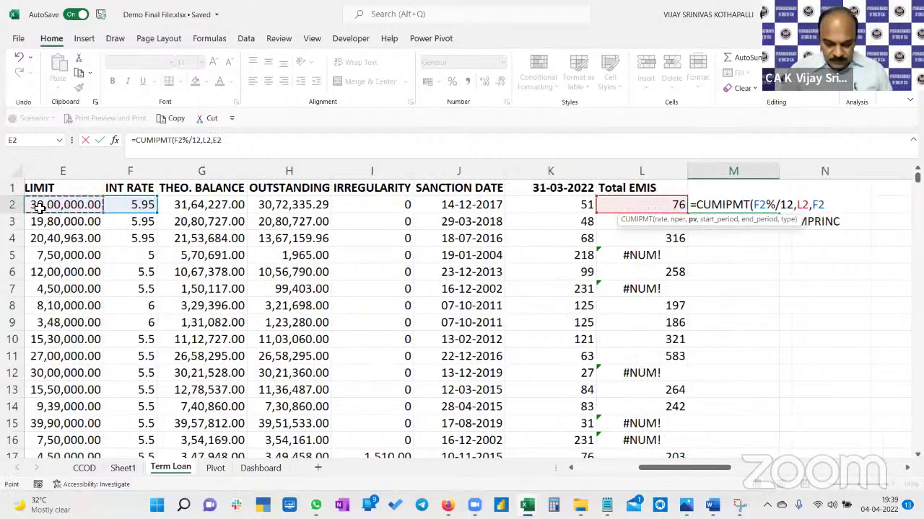
type(",")
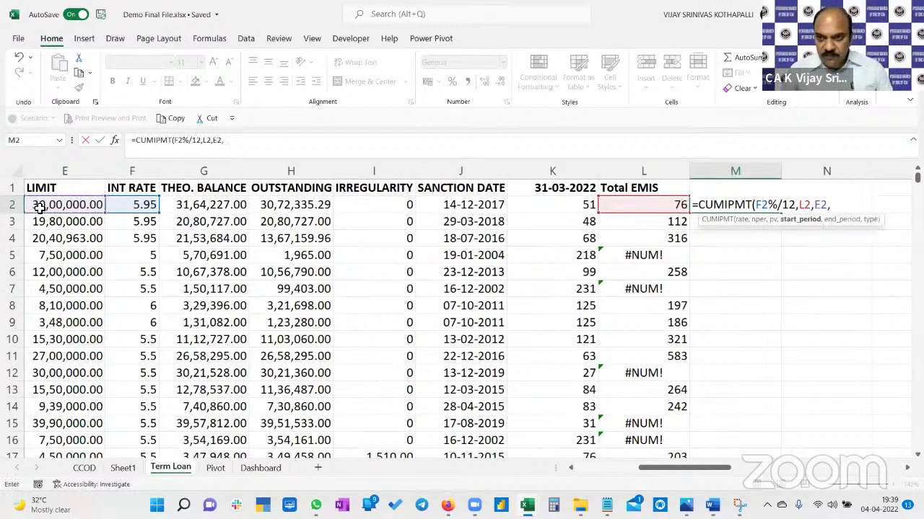
type("1,")
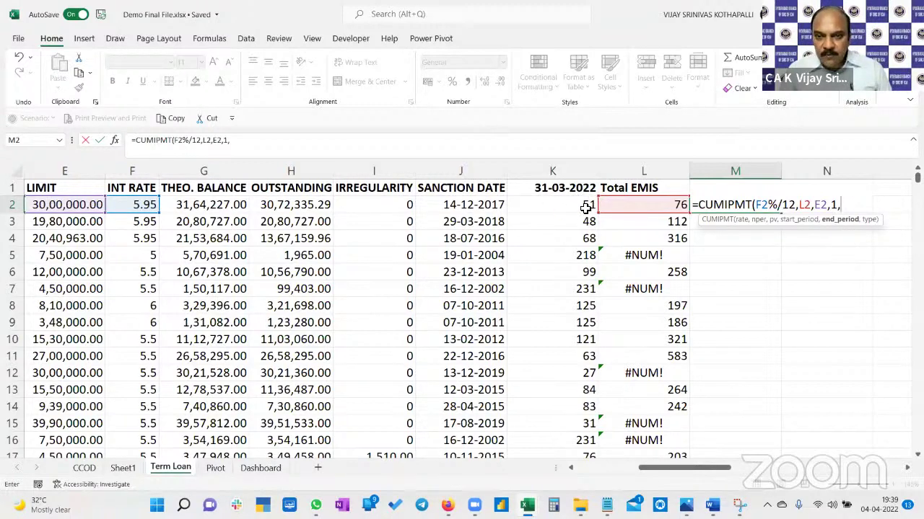
left_click(582, 206)
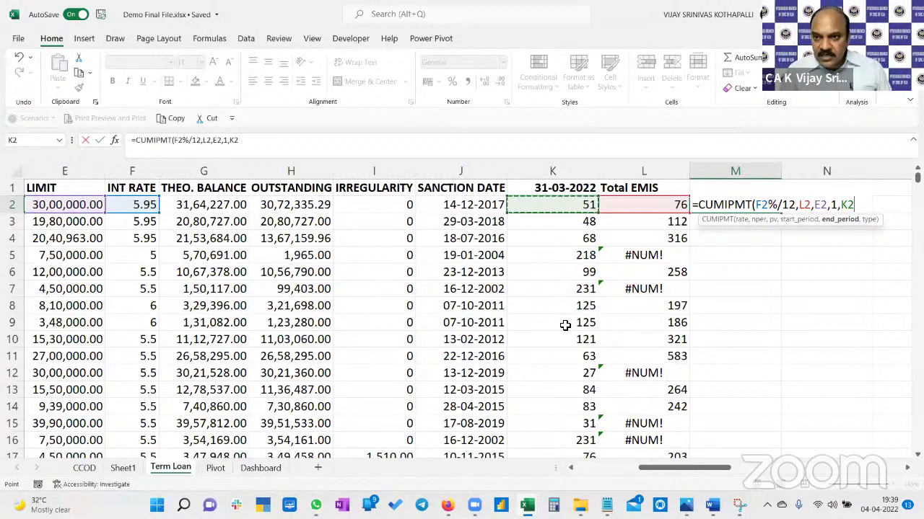
type(",0")
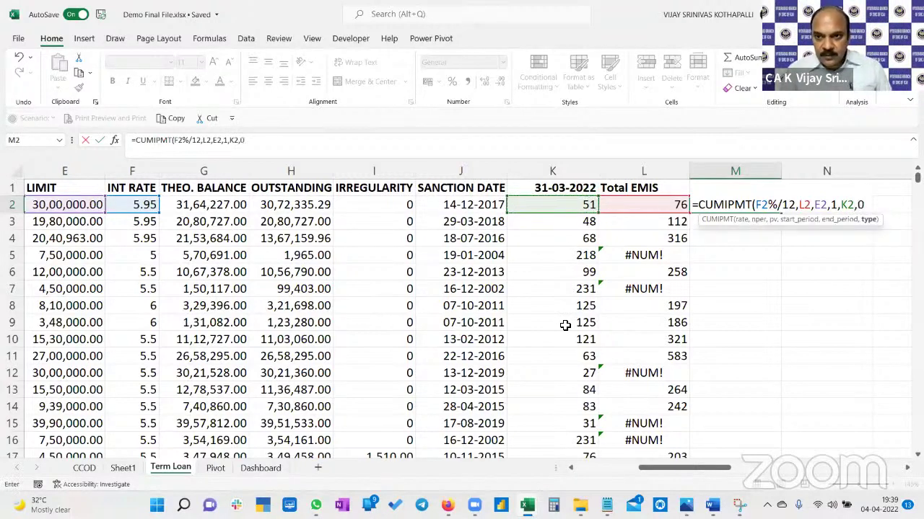
type(")")
key("Return")
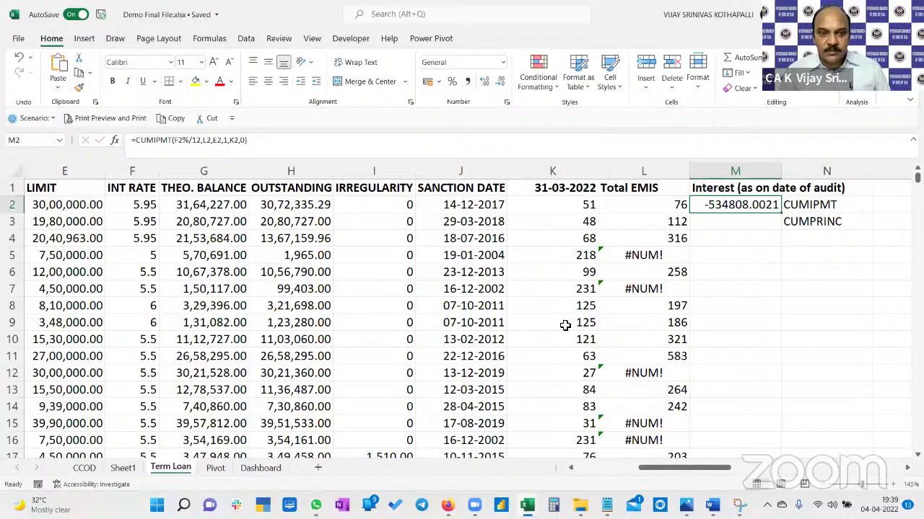
Copy M2's CUMIPMT formula into M3
key("Right")
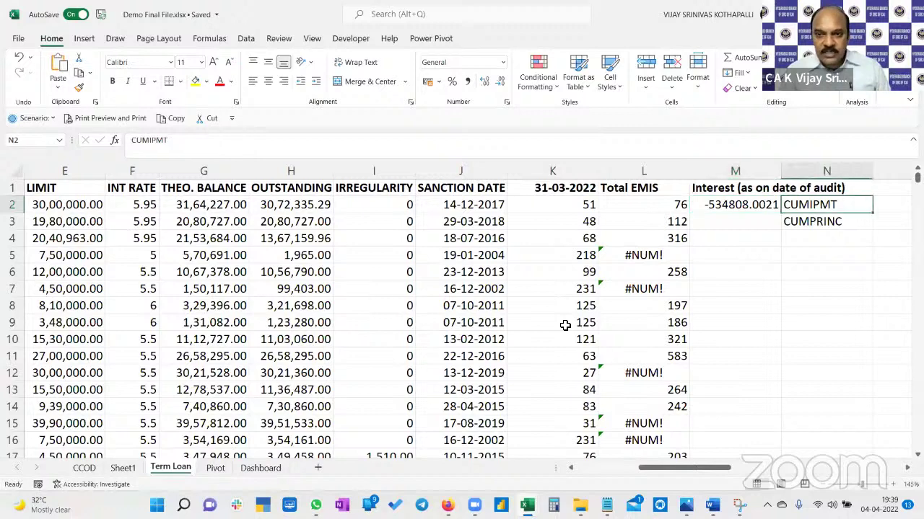
key("Left")
key("Right")
key("Right")
key("Left")
key("Left")
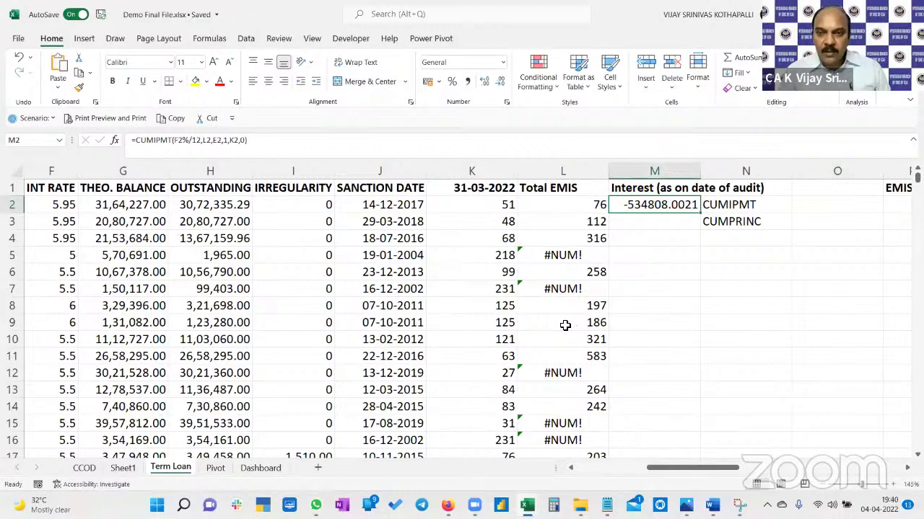
key("Right")
key("Right")
key("Right")
key("Right")
key("Right")
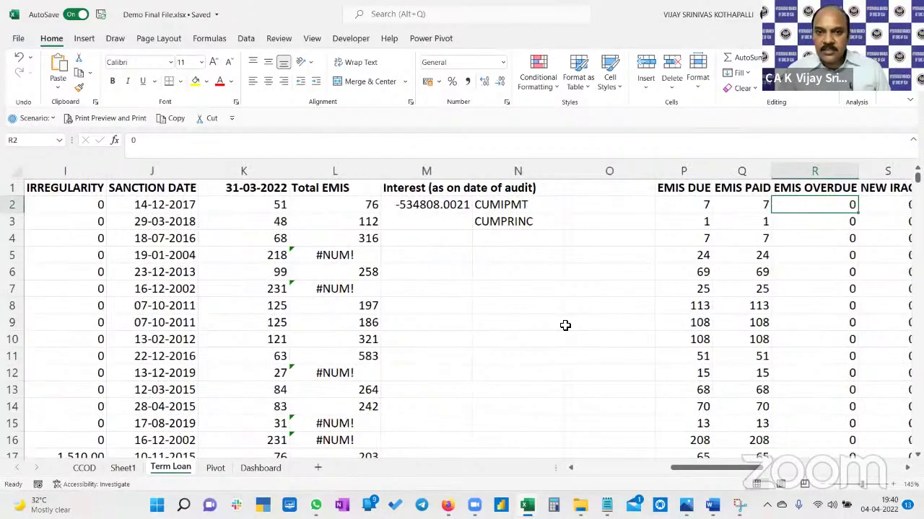
key("Left")
key("Left")
key("Left")
key("Left")
key("Left")
key("Down")
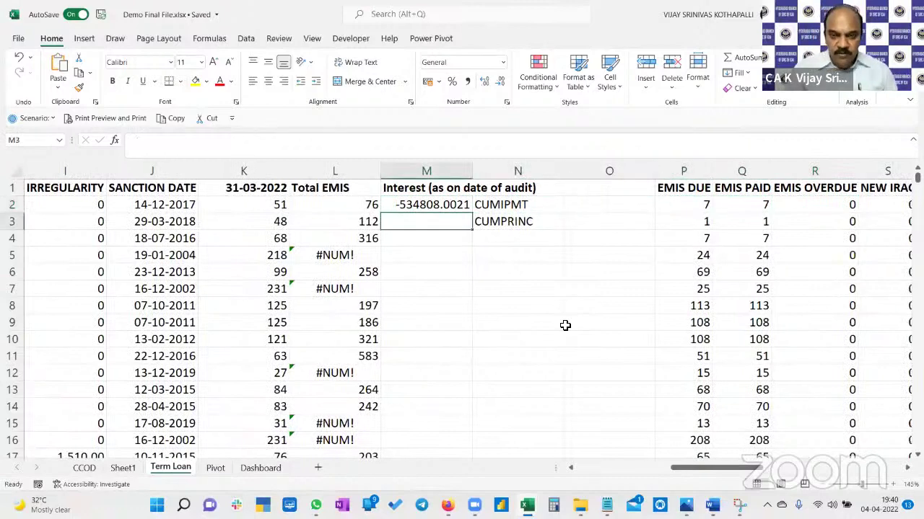
type("=")
key("Escape")
key("Up")
key("F2")
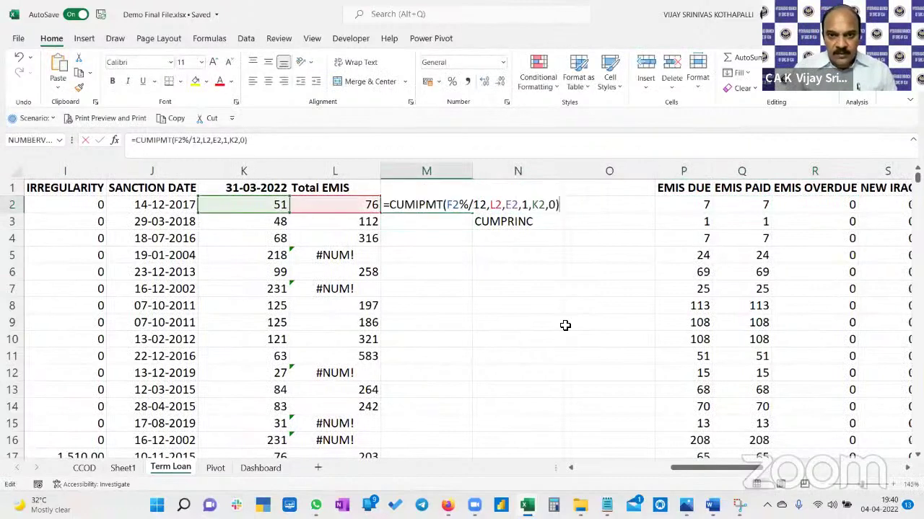
key("Home")
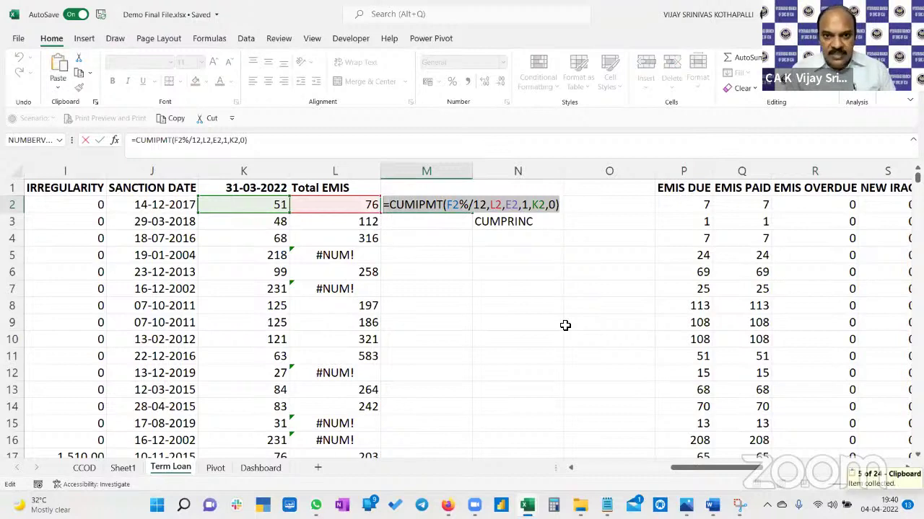
key("Return")
type("=")
type("=CUMIPMT(F2%/12,L2,E2,1,K2,0)")
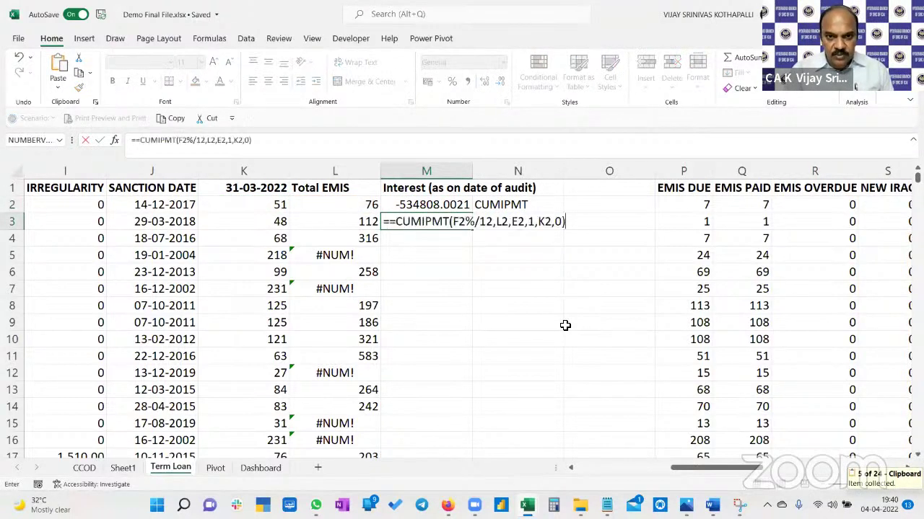
key("Return")
Change M3's function to CUMPRINC, giving -1886357.52 principal repaid
key("Return")
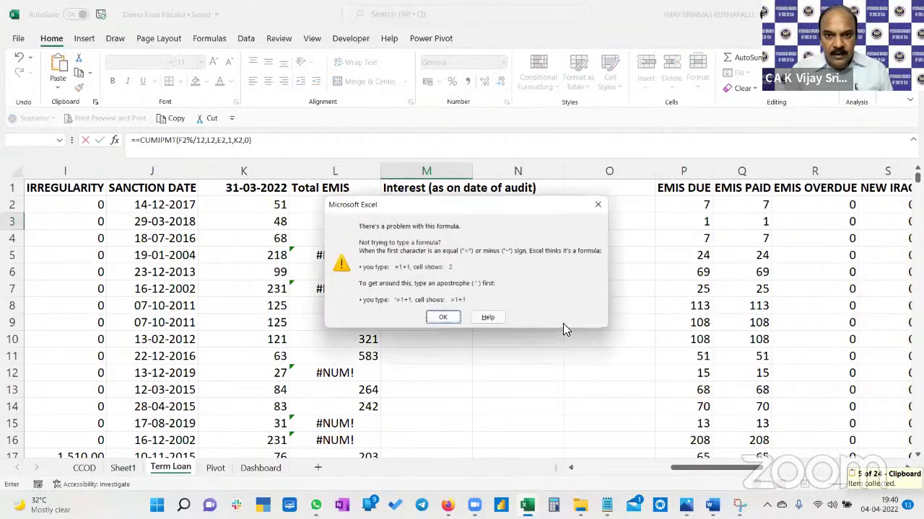
key("Return")
key("Delete")
key("Right")
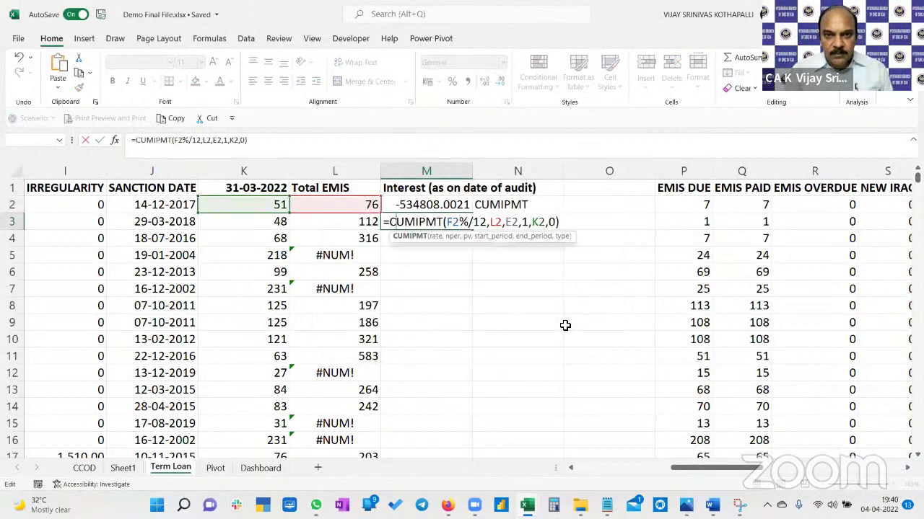
key("Delete")
key("Delete")
key("Delete")
key("Delete")
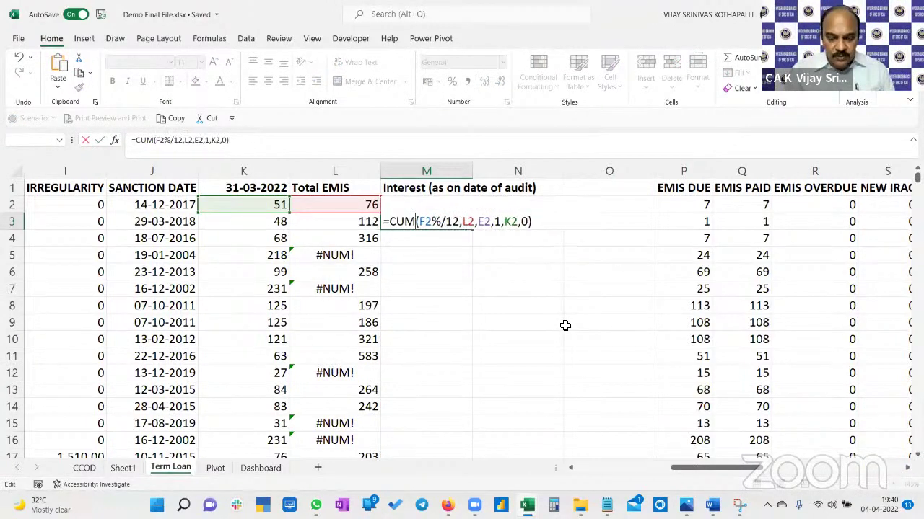
type("PRINC")
key("ctrl+Return")
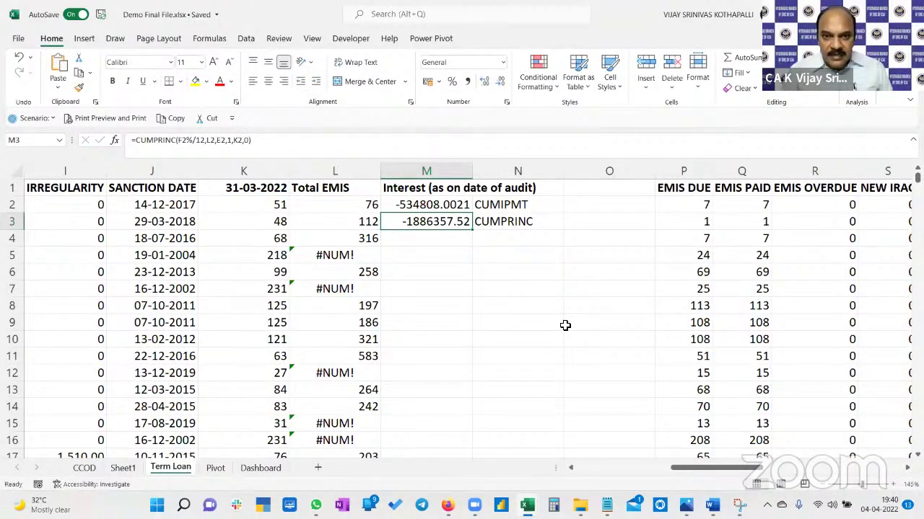
Total M2:M3 in M4 with AutoSum, giving -2421165.522
key("Down")
key("alt+equal")
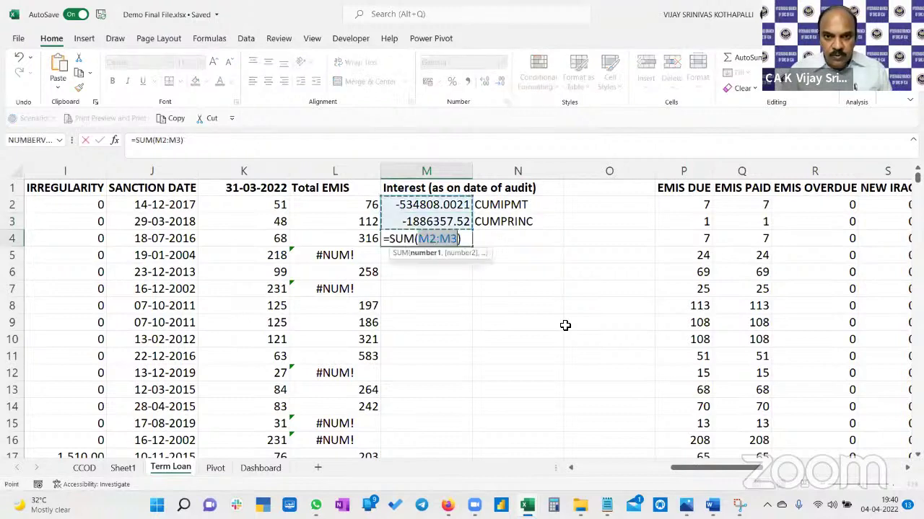
key("ctrl+Return")
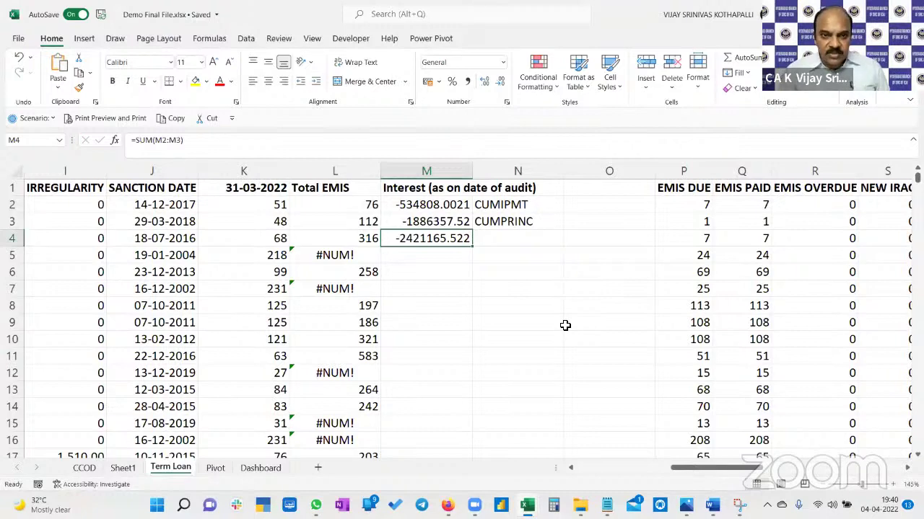
key("Left")
key("Left")
Review row 4's loan values and the cell references in M2's CUMIPMT formula
key("Left")
key("Left")
key("Left")
key("Left")
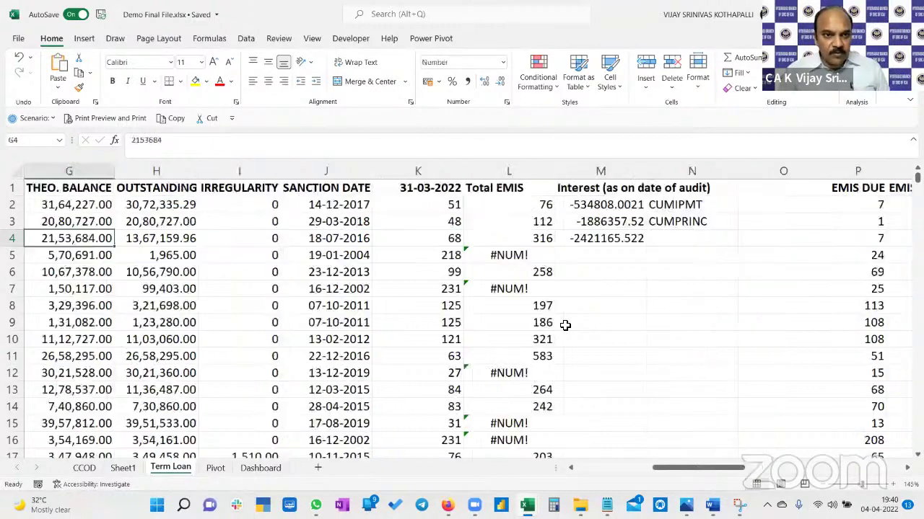
key("Left")
key("Right")
key("Right")
key("Right")
key("Right")
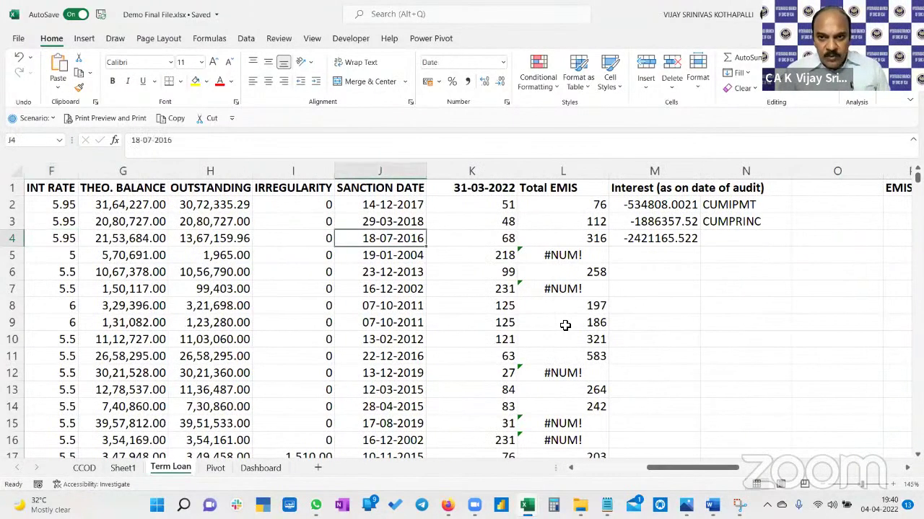
key("Right")
key("Right")
key("Right")
key("Right")
key("Right")
key("Right")
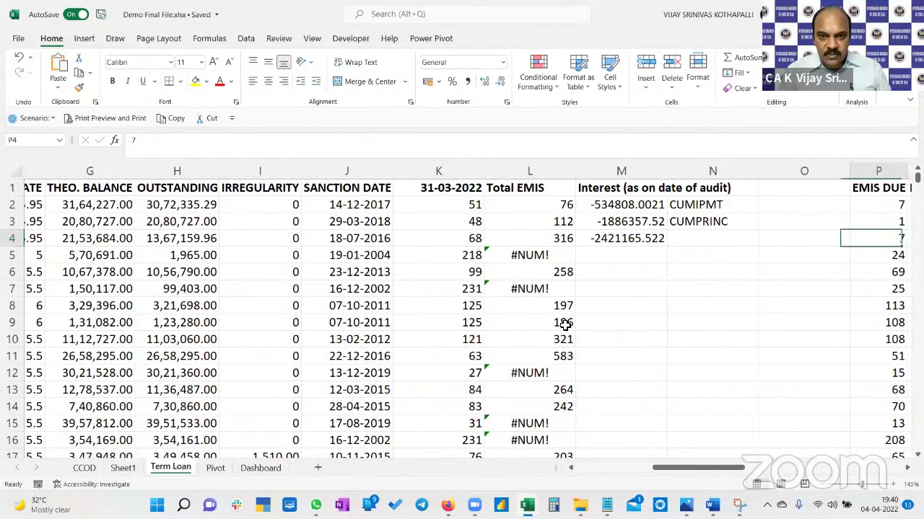
key("Up")
key("Up")
key("Right")
key("Left")
key("Left")
key("Left")
key("Left")
key("F2")
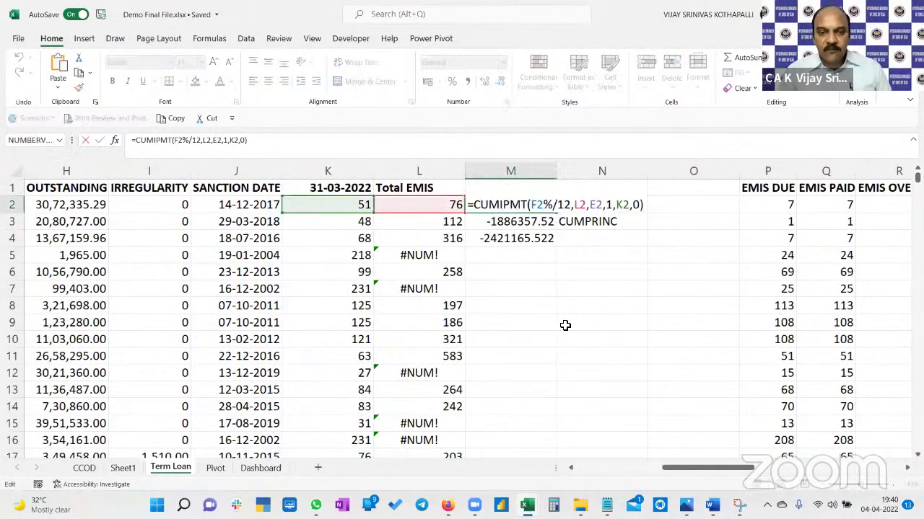
key("Escape")
Check the K2 and L2 formulas, select M2:O2, and switch to Term Loan what if.xlsm
key("Left")
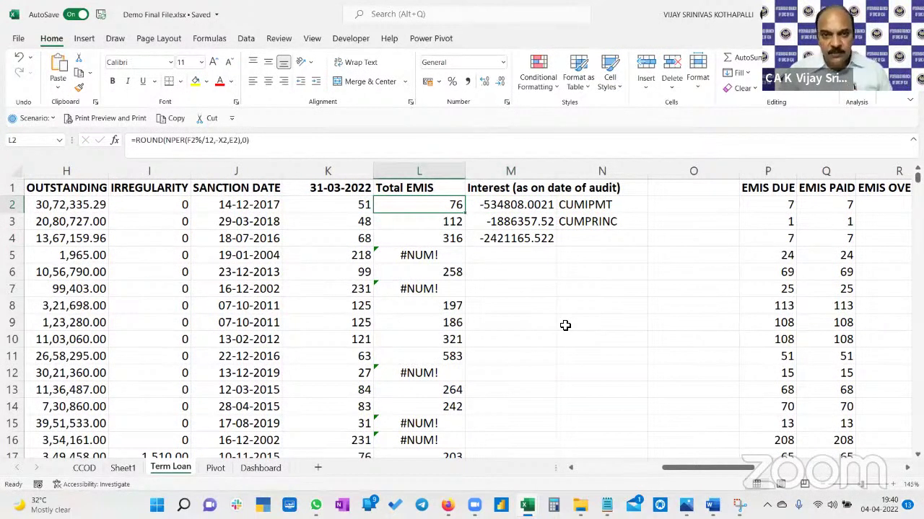
key("Left")
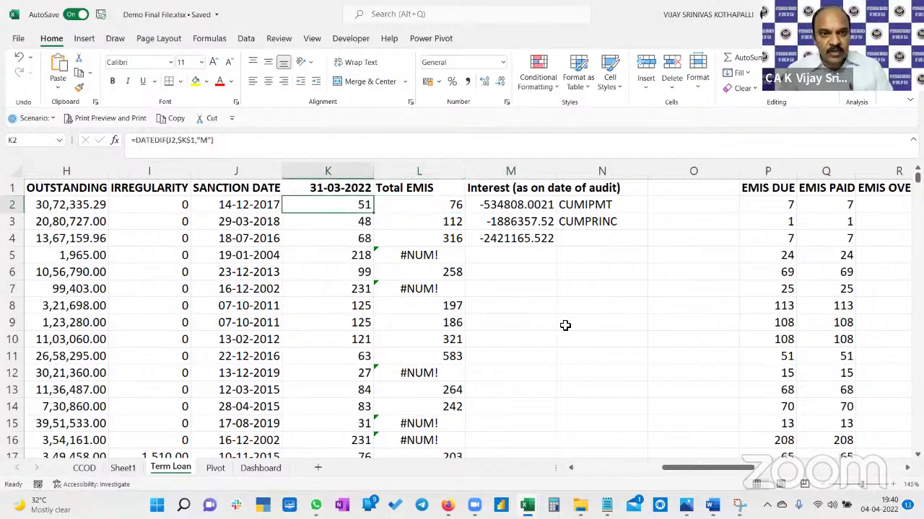
key("Right")
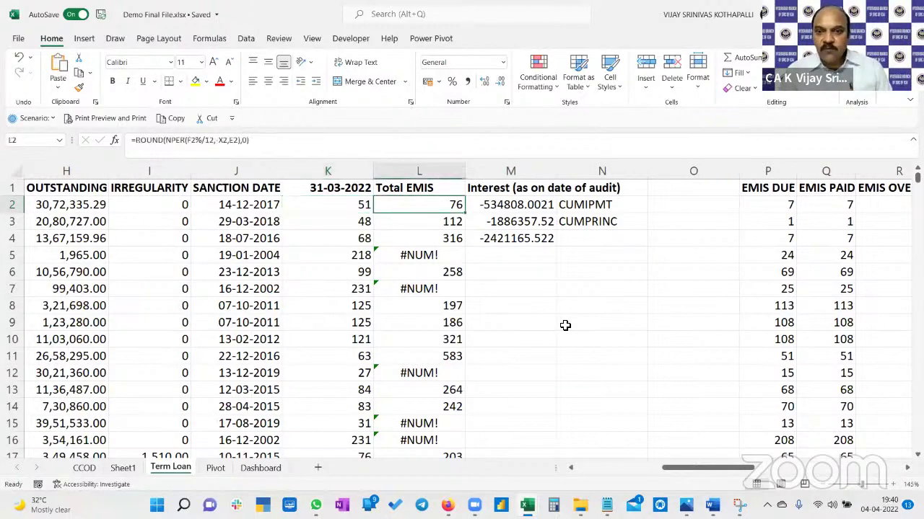
key("Right")
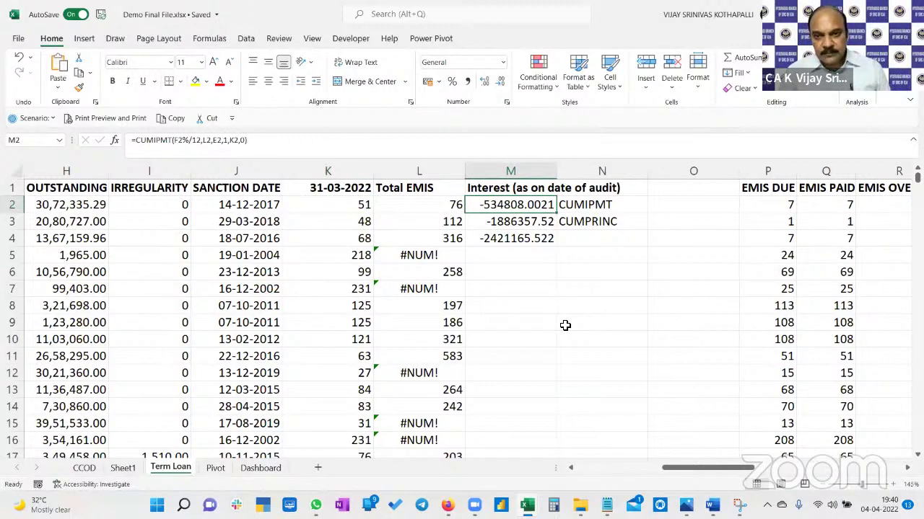
key("shift+Right")
key("shift+Right")
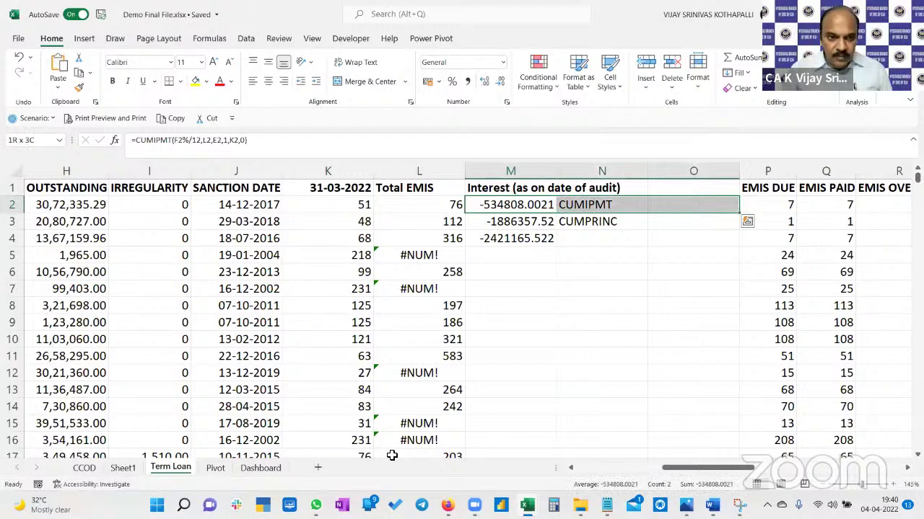
key("alt+Tab")
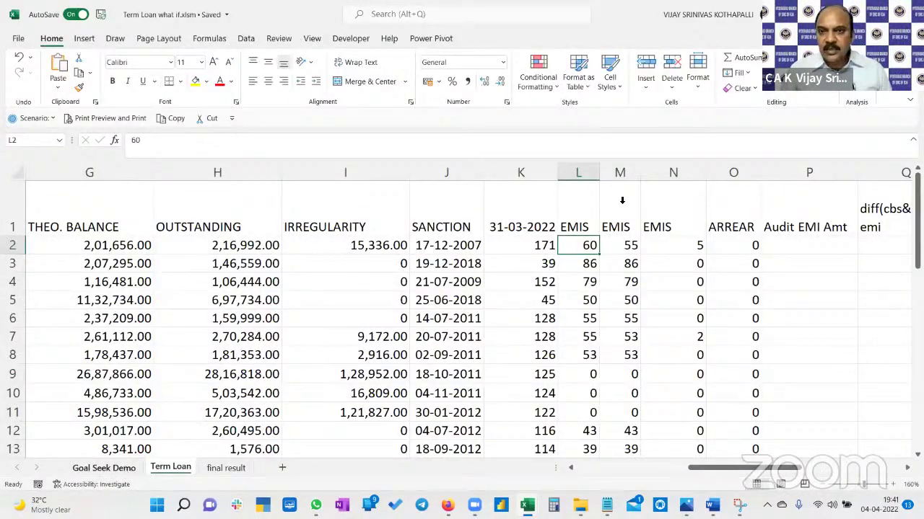
Browse the Data tab's What-If Analysis options, then move to the Goal Seek Demo sheet
left_click(245, 38)
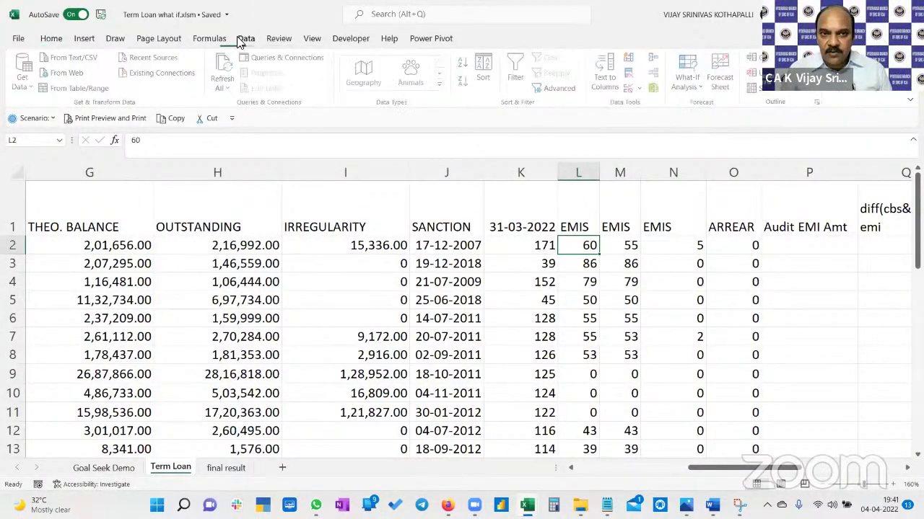
left_click(690, 87)
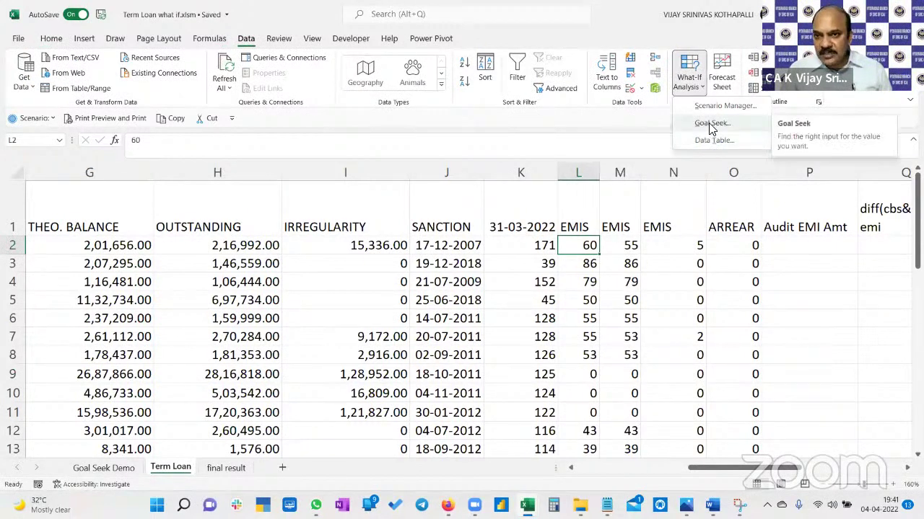
left_click(563, 244)
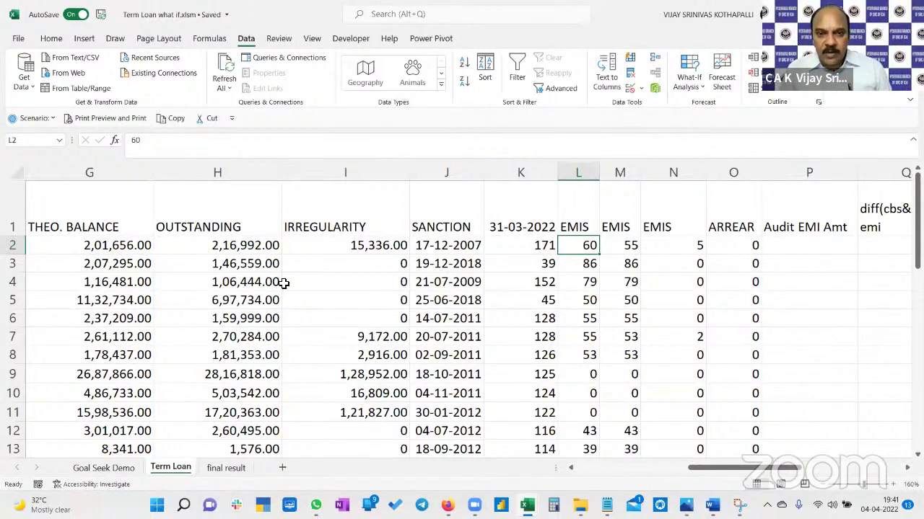
left_click(111, 463)
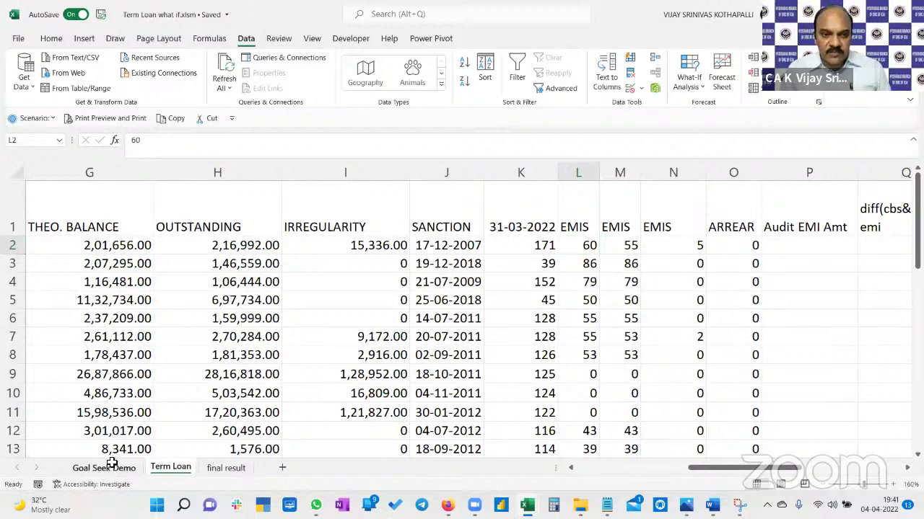
Walk through the Goal Seek inputs: Annual Rate 8.50%, MONTHS 24, Loan Amount and BANKER EMI
scroll(336, 341, "down", 1)
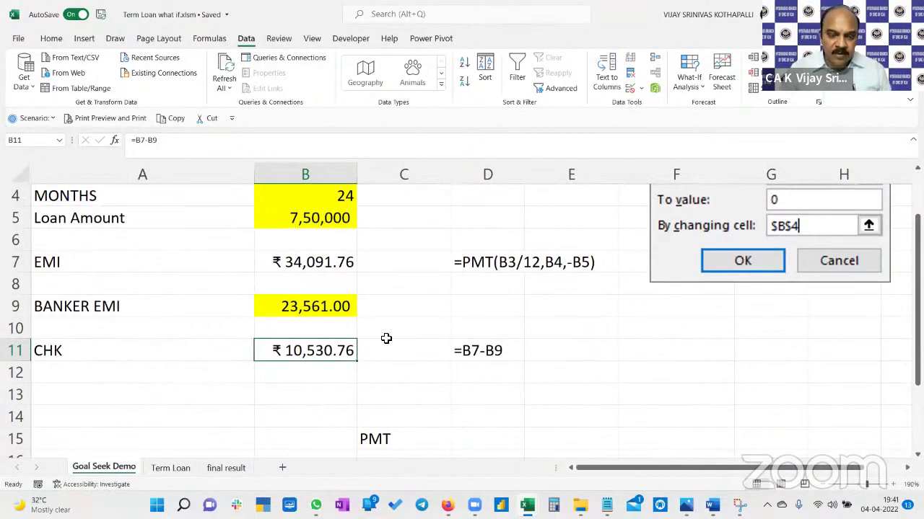
scroll(385, 345, "up", 1)
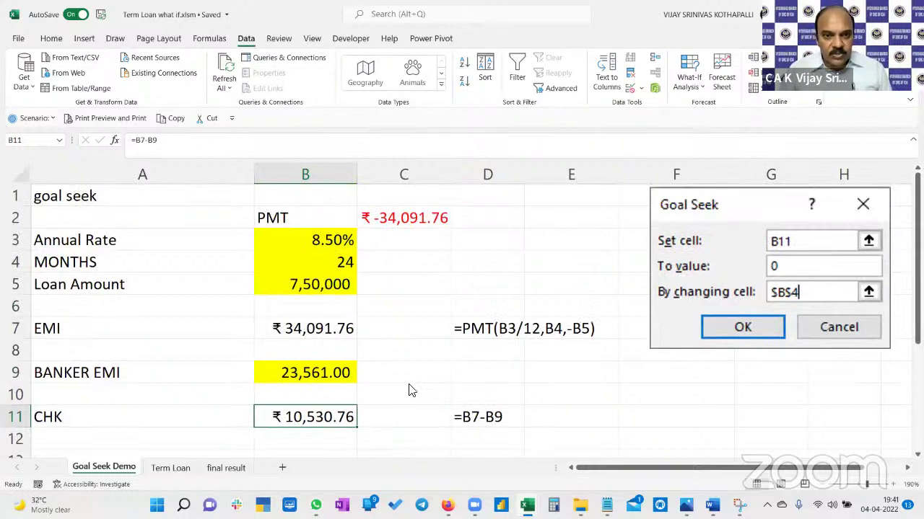
left_click(285, 241)
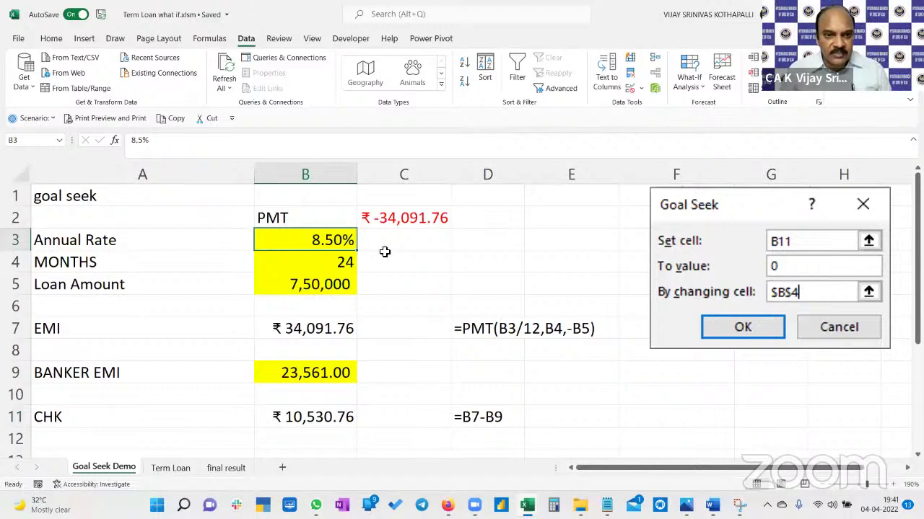
left_click(325, 266)
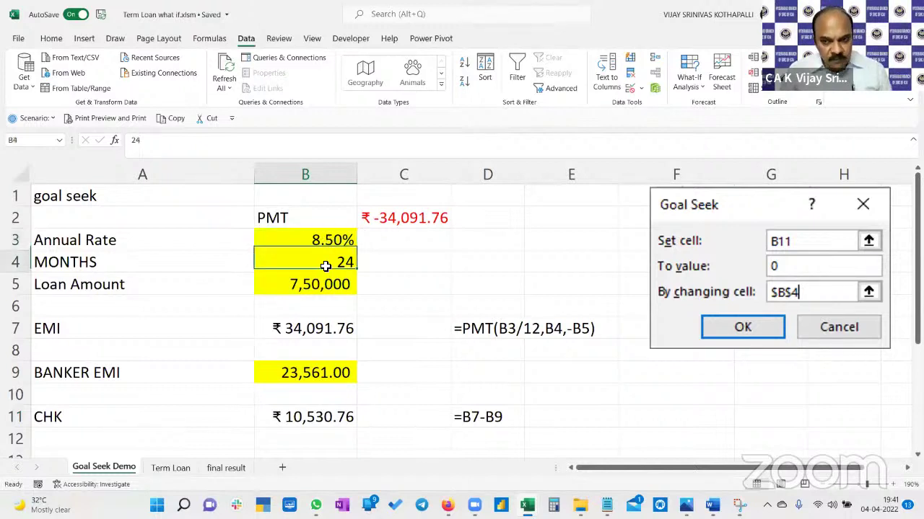
left_click(290, 293)
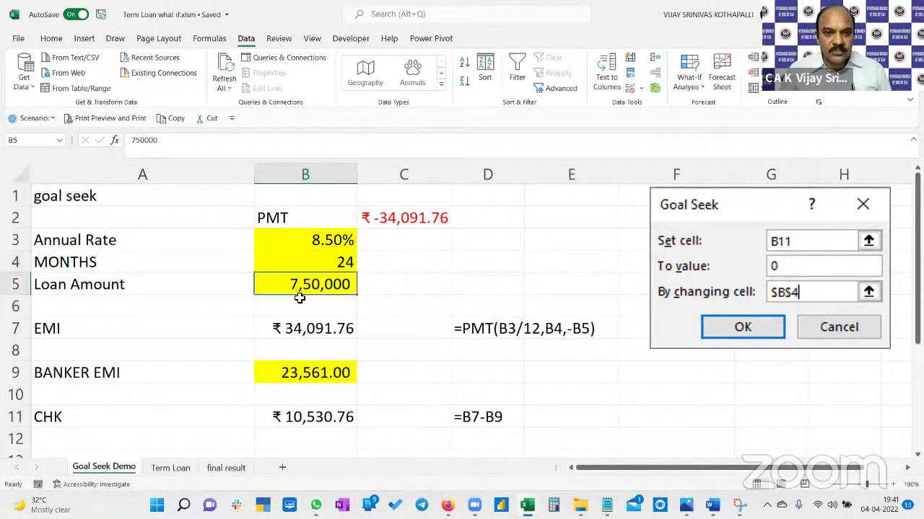
left_click(307, 372)
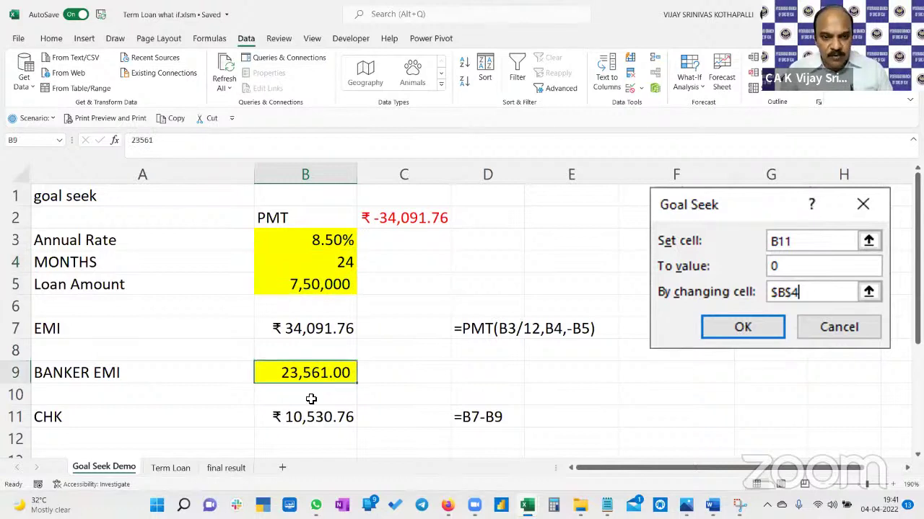
key("F2")
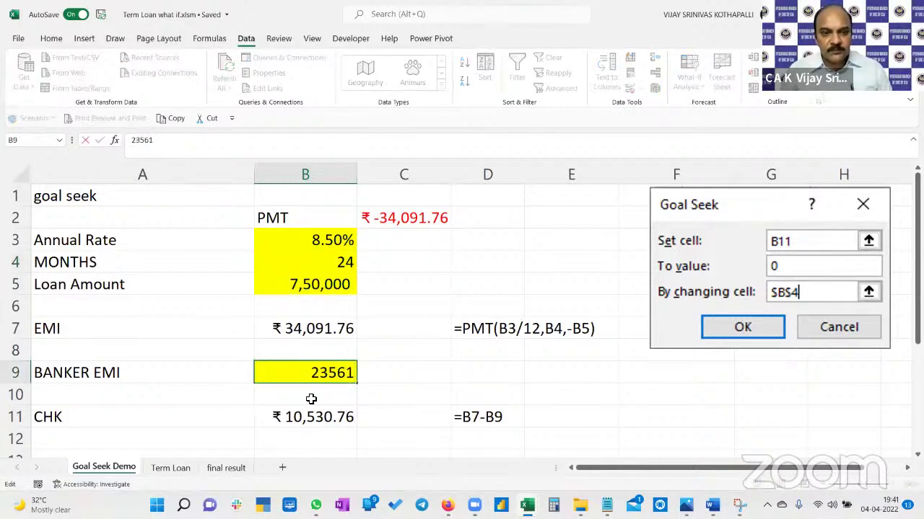
key("Escape")
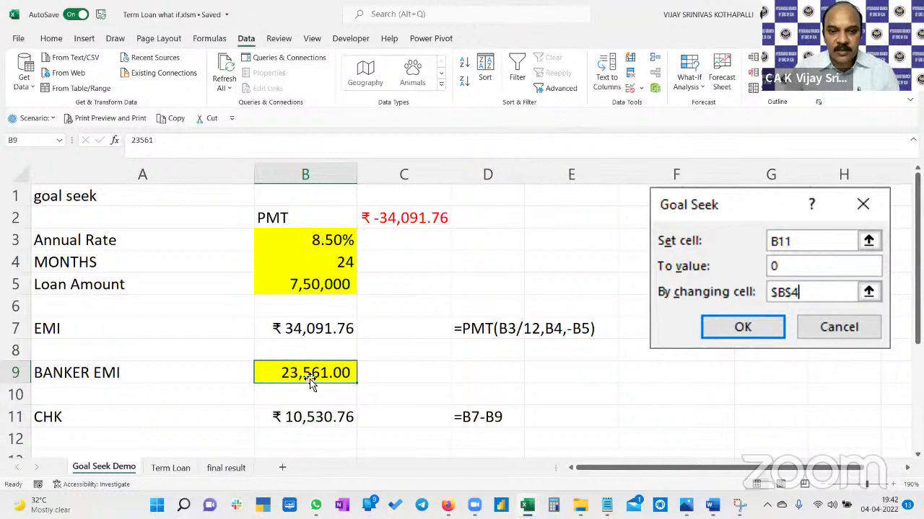
Enter the EMI formula =PMT(B3/12,B4,B5) in B7
left_click(327, 330)
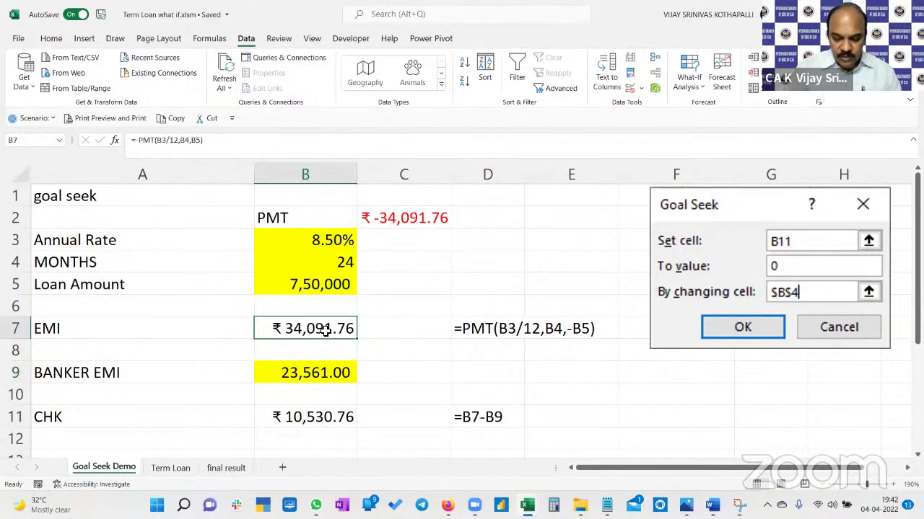
type("=PMT(")
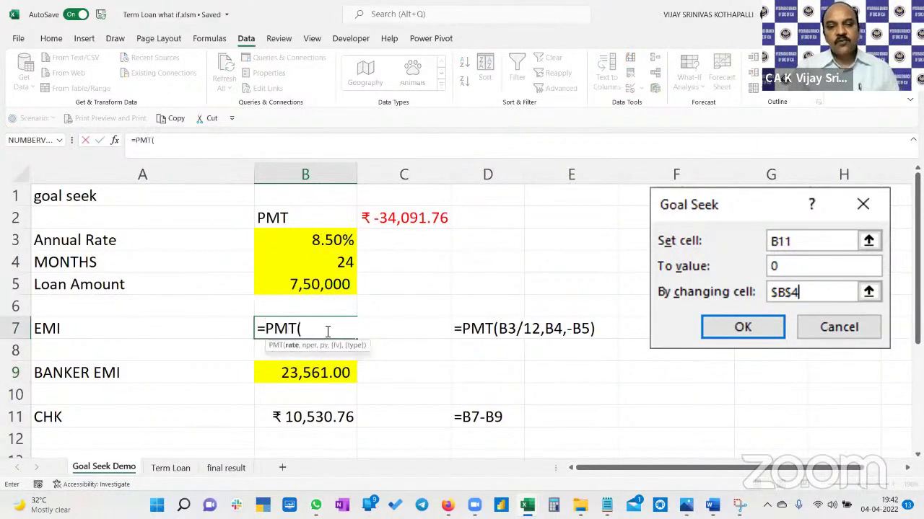
key("Up")
key("Up")
key("Up")
key("Up")
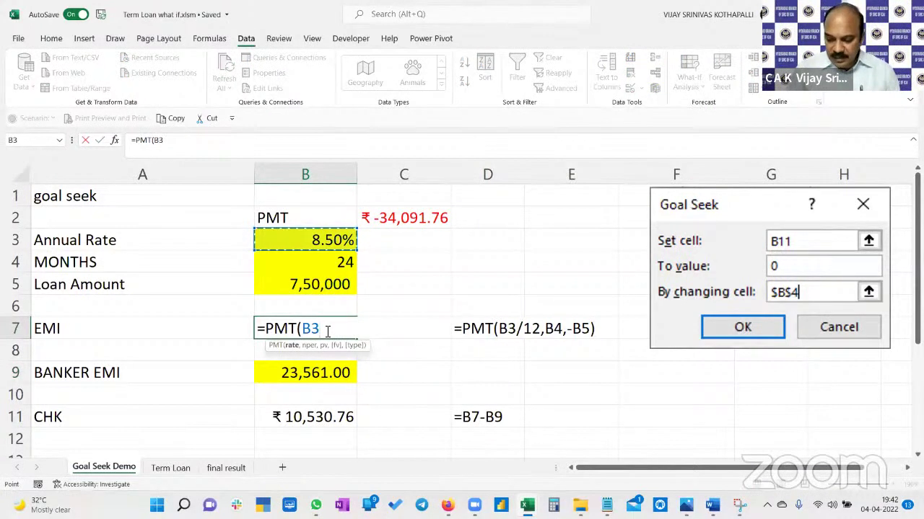
type("/12,")
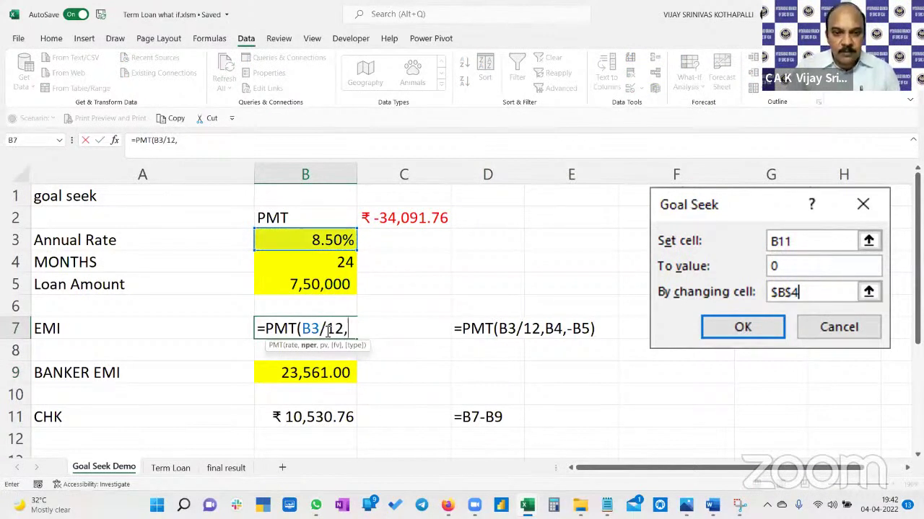
key("Up")
key("Up")
key("Up")
type(",")
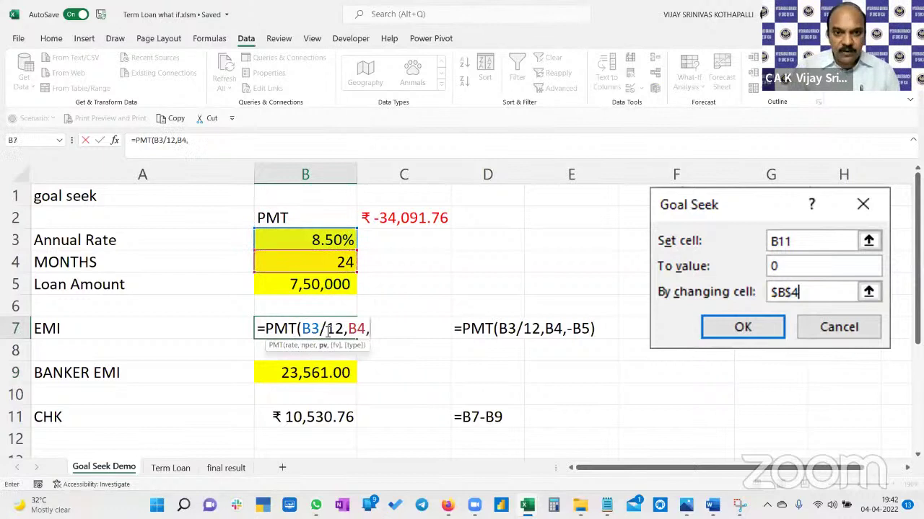
key("Up")
key("Up")
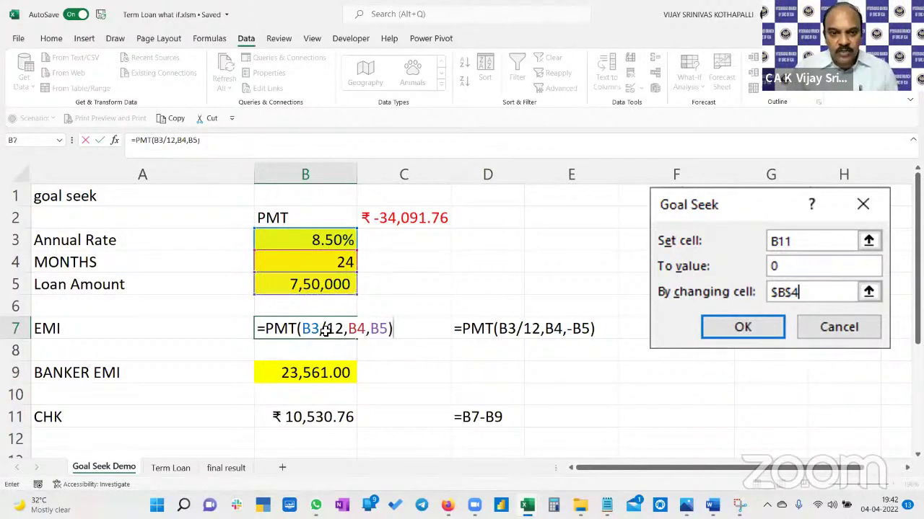
key("ctrl+Return")
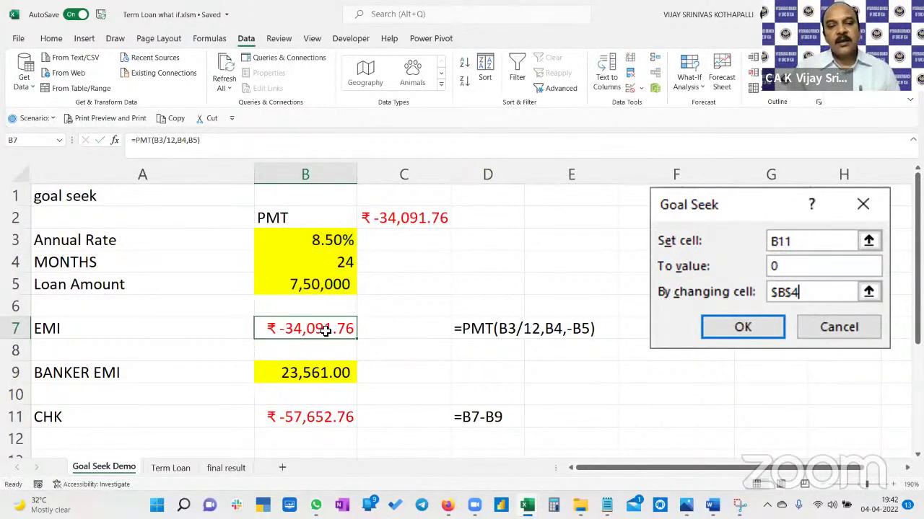
Negate the formula to =-PMT(B3/12,B4,B5) so the EMI shows a positive ₹34,091.76
key("F2")
key("Left")
key("Left")
key("Left")
type("-")
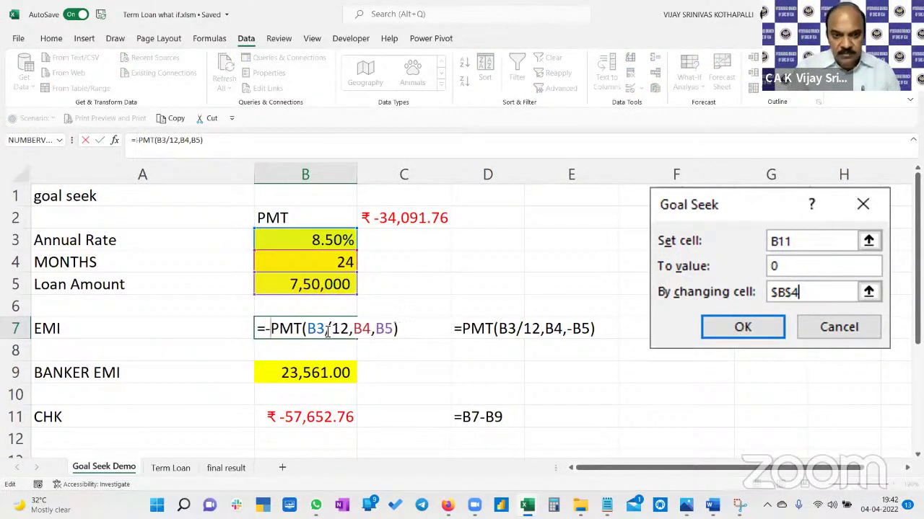
key("Return")
Review the EMI cell B7 and the input cells B3 to B5
left_click(326, 331)
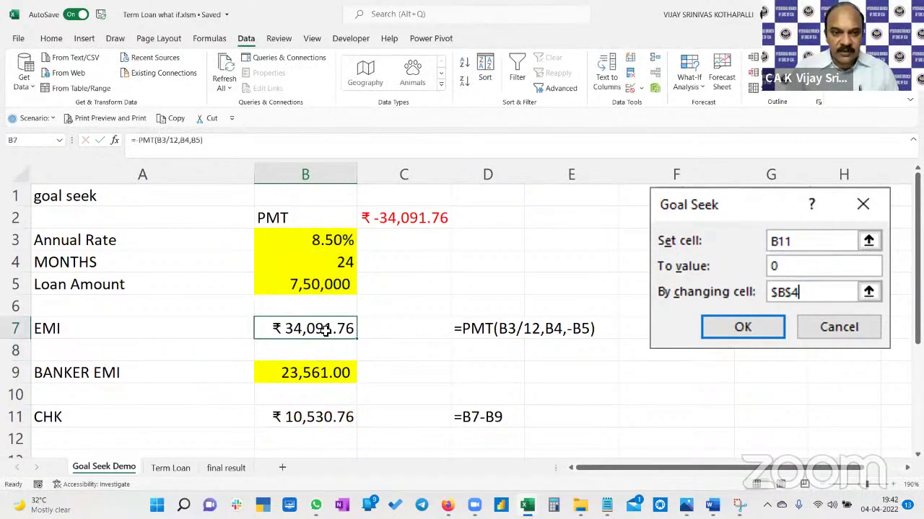
key("Up")
key("Up")
key("shift+Up")
key("shift+Up")
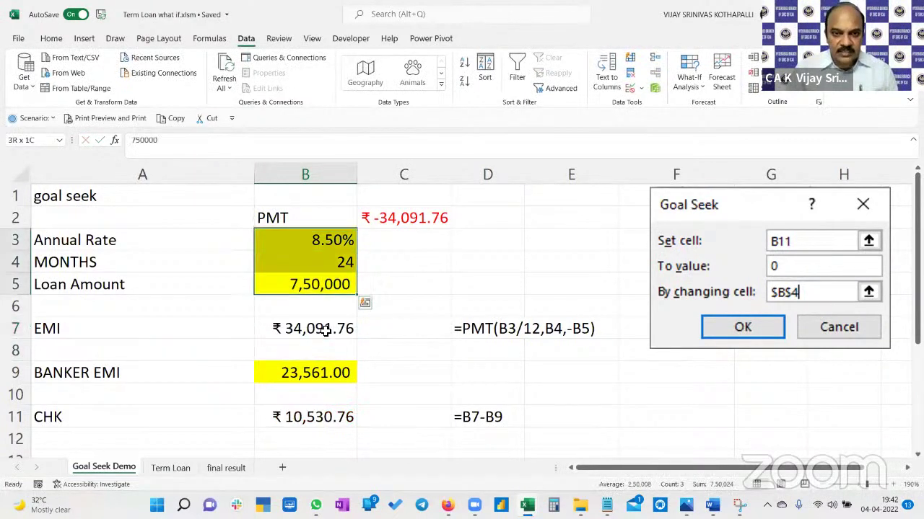
key("Down")
key("Up")
key("Up")
key("Down")
key("Down")
key("Down")
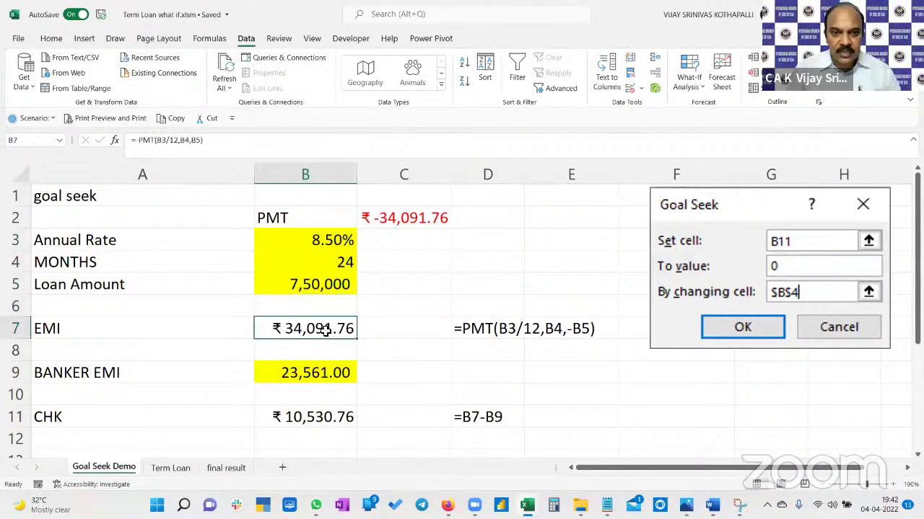
key("Down")
key("Down")
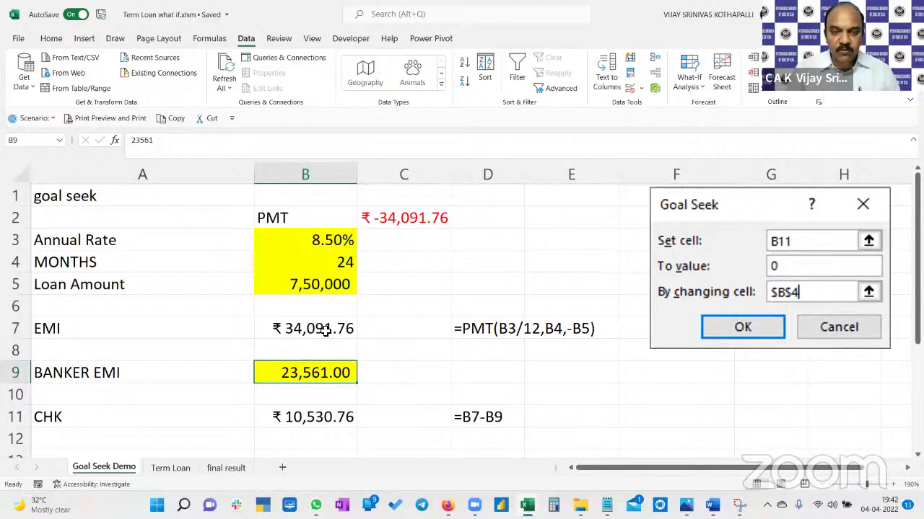
Inspect the input values and the EMI and CHK formulas' references without changing them
key("Up")
key("Up")
key("Up")
key("Up")
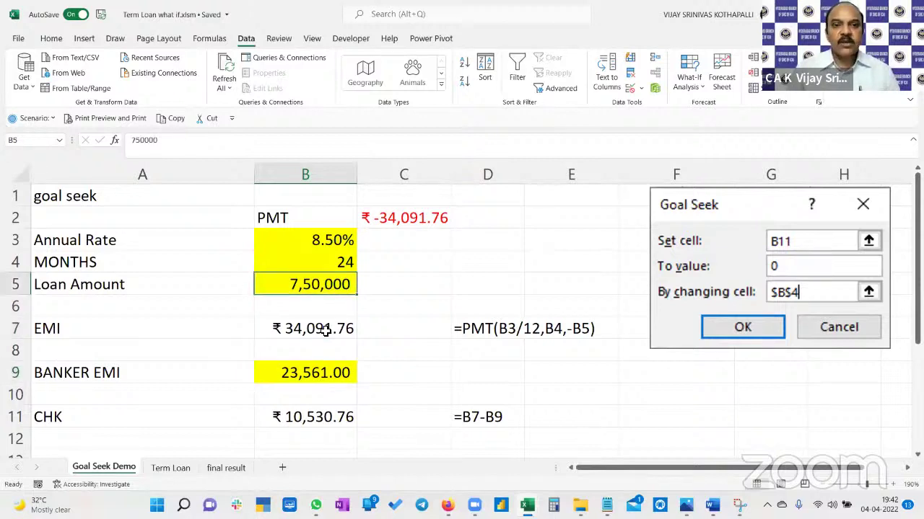
key("Up")
key("Up")
key("Down")
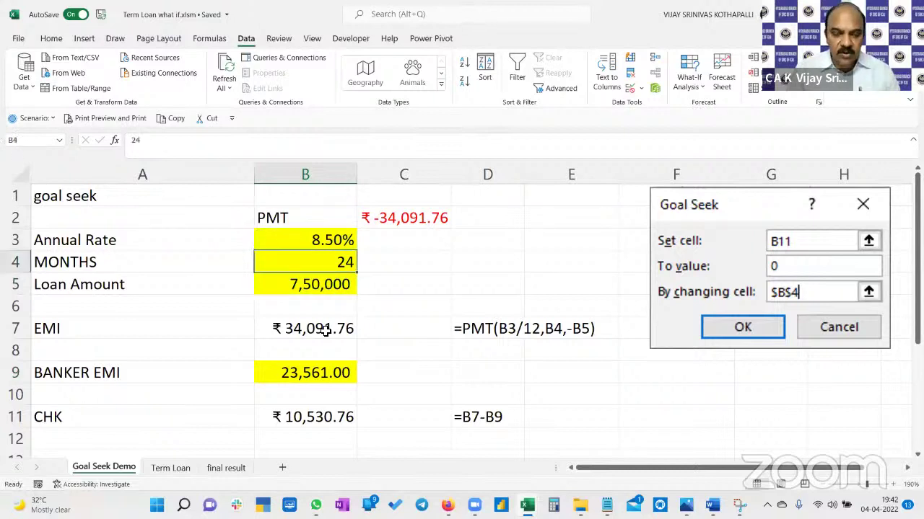
key("Up")
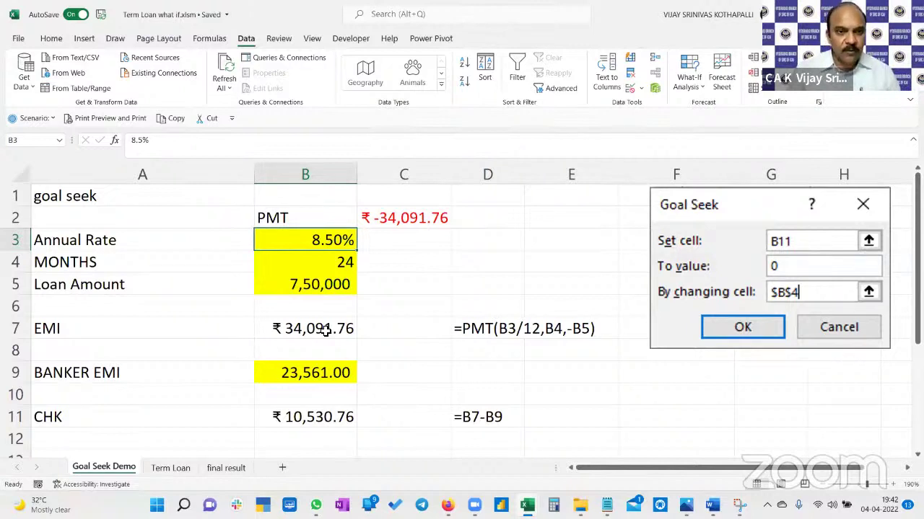
key("Down")
key("Down")
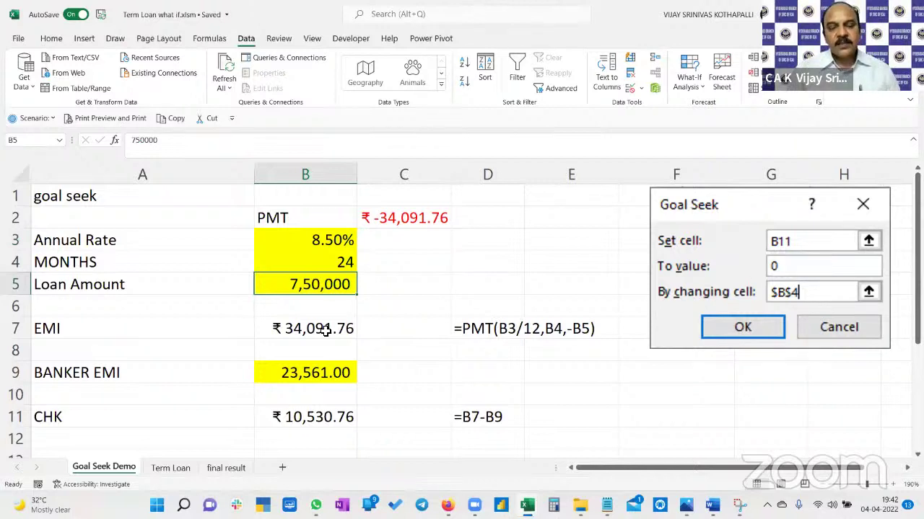
key("Up")
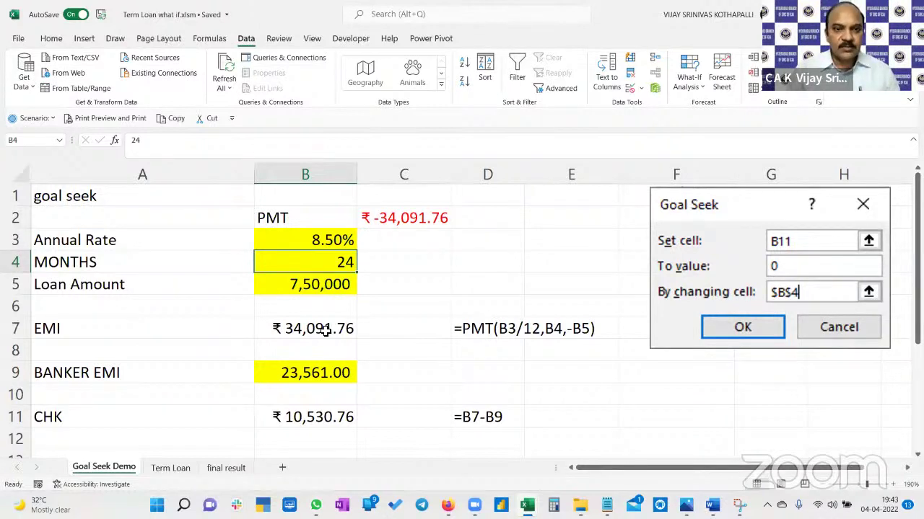
key("Down")
key("Down")
key("Down")
key("Down")
key("Down")
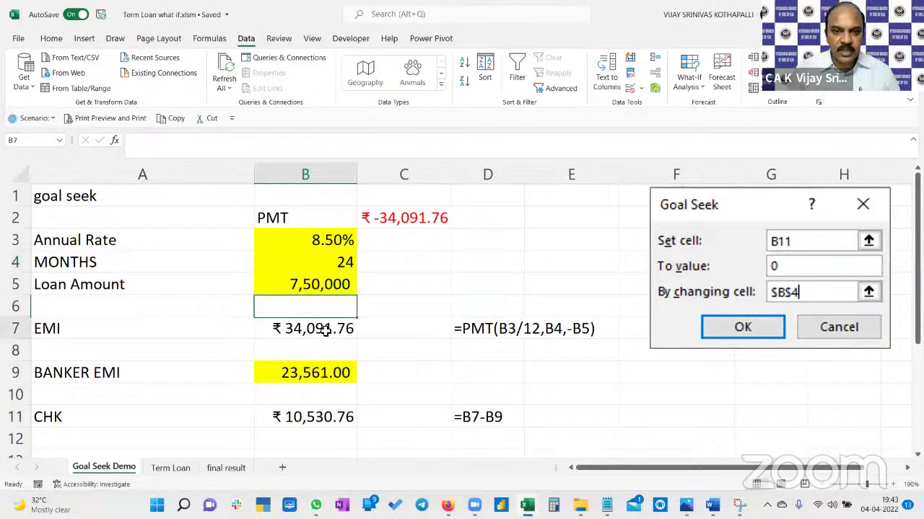
key("Up")
key("Up")
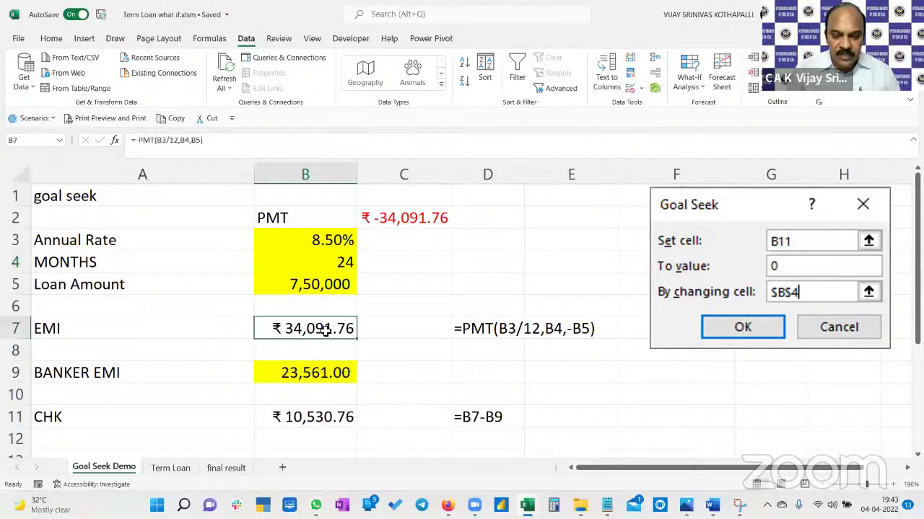
key("F2")
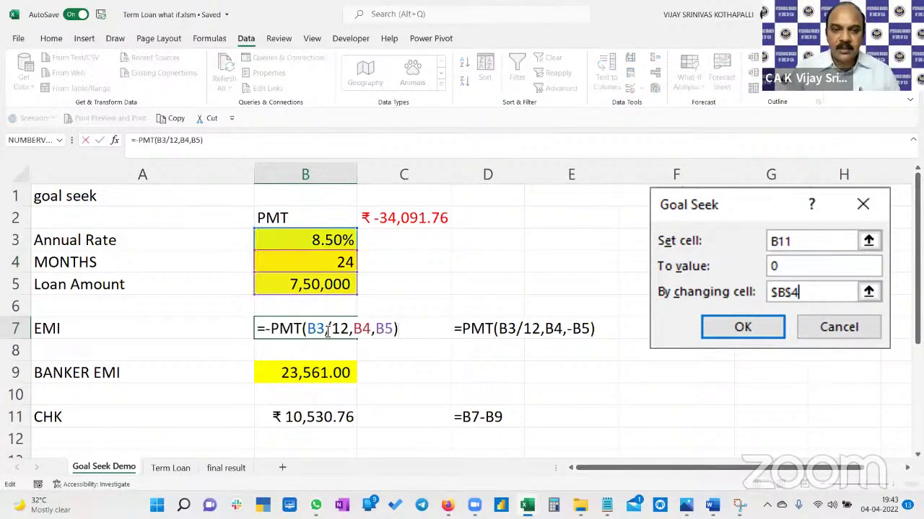
key("Escape")
key("Down")
key("Down")
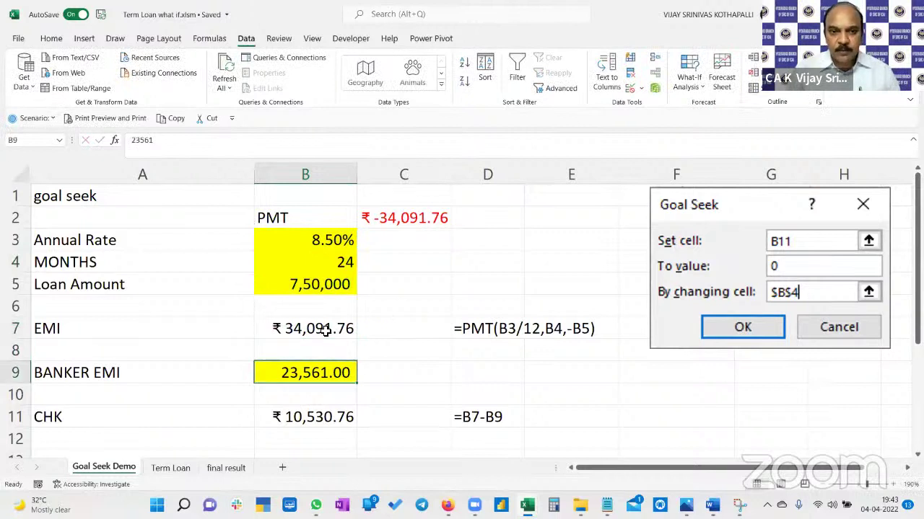
key("Down")
key("Down")
key("F2")
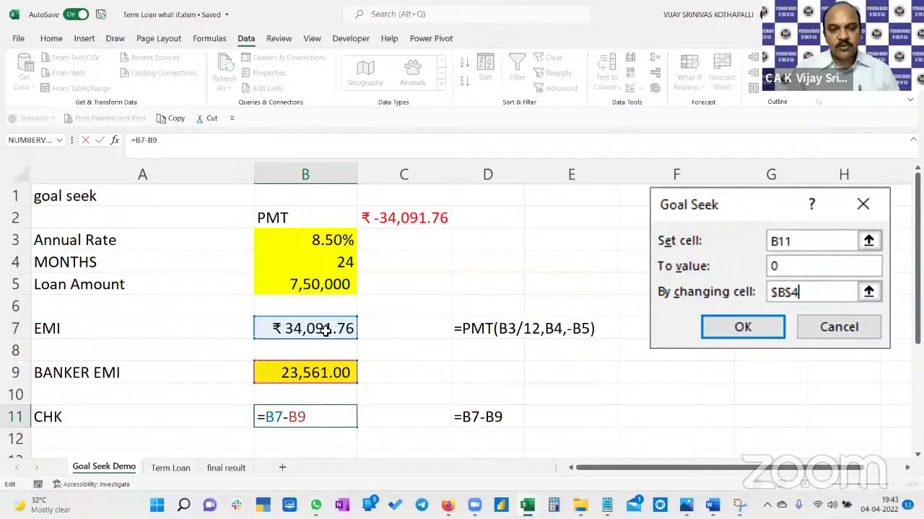
key("Escape")
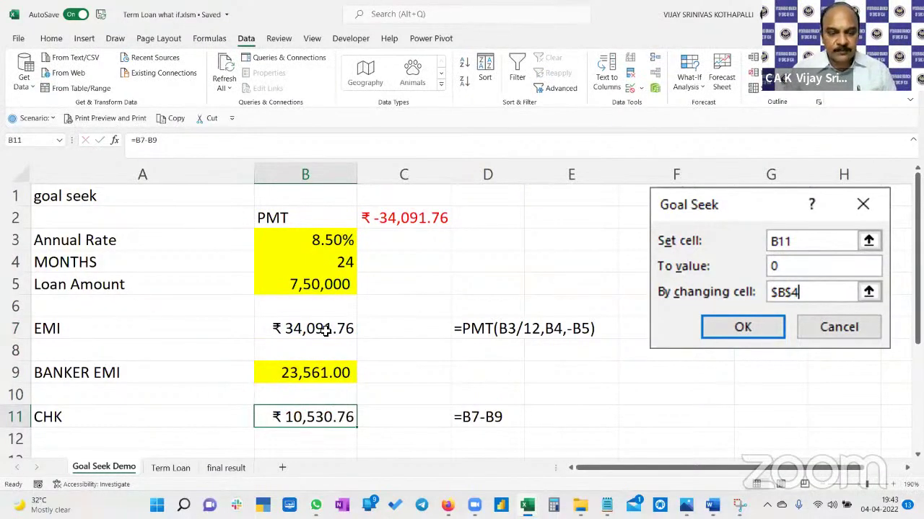
Start a What-If Goal Seek setting CHK cell B11 to value 0
left_click(689, 85)
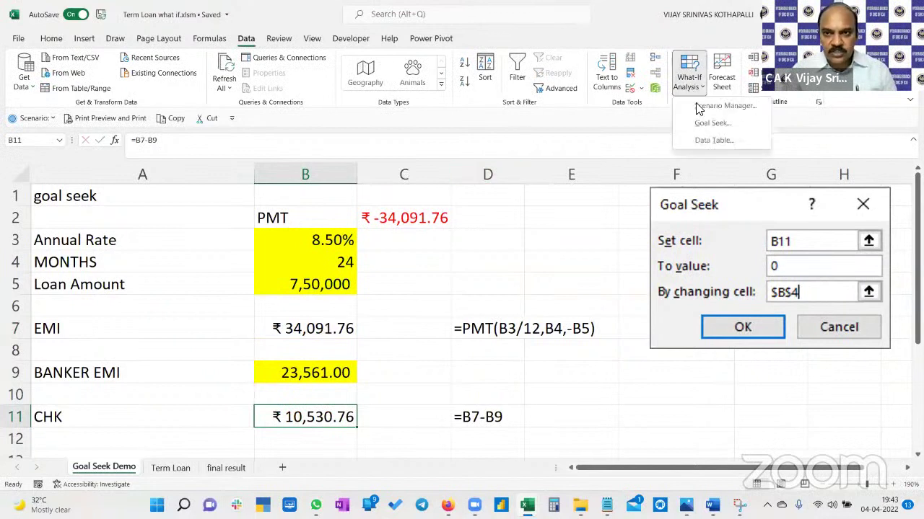
left_click(712, 123)
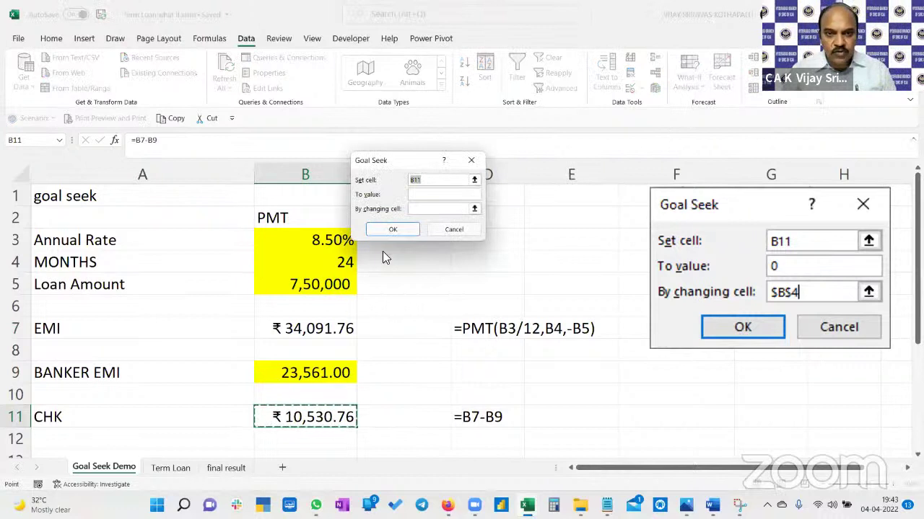
left_click(416, 195)
type("0")
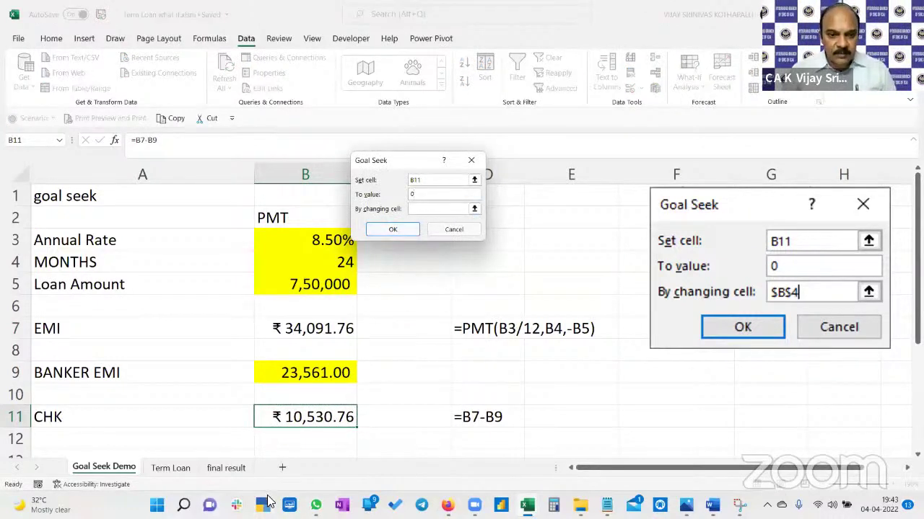
Launch Magnifier from Windows Search by searching 'MAG'
left_click(183, 505)
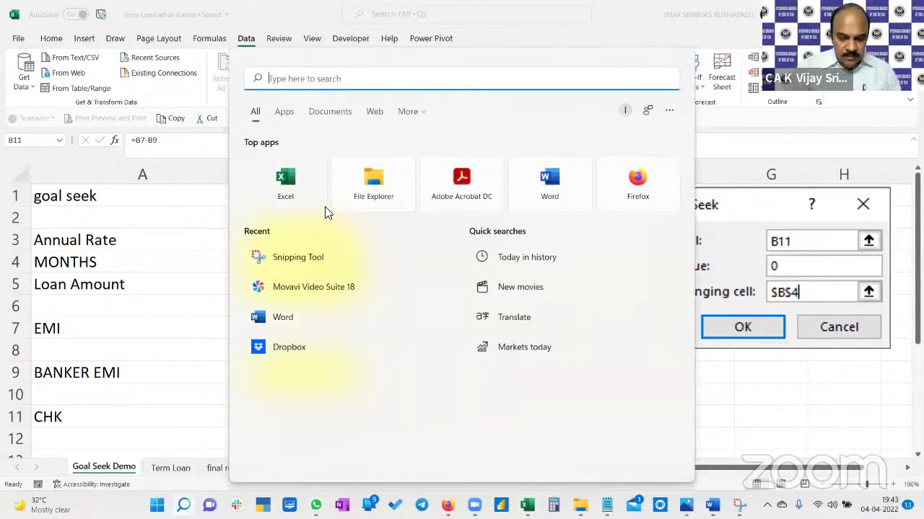
type("MAG")
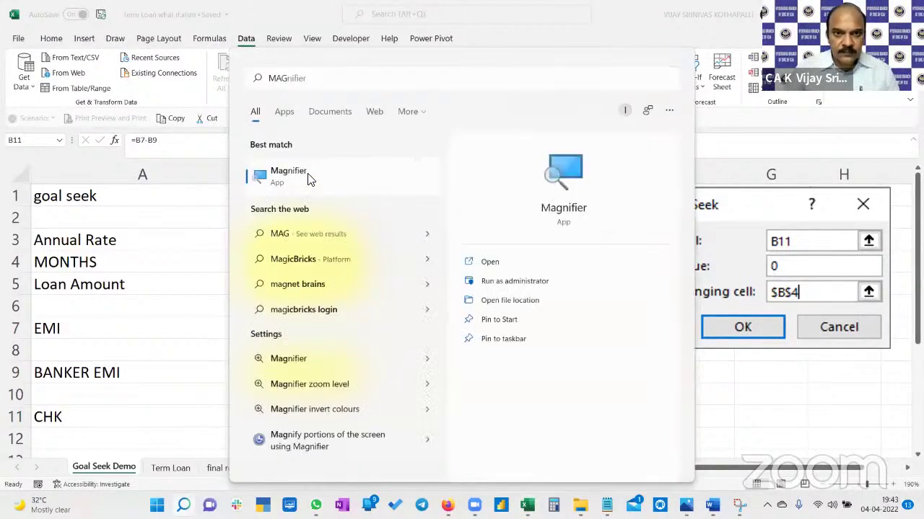
left_click(308, 179)
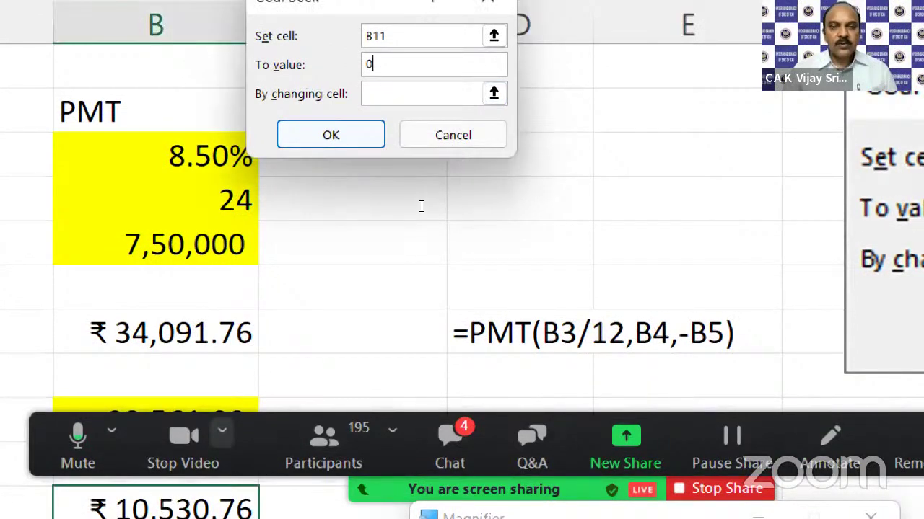
Set $B$4 (MONTHS) as the changing cell and run Goal Seek
key("Tab")
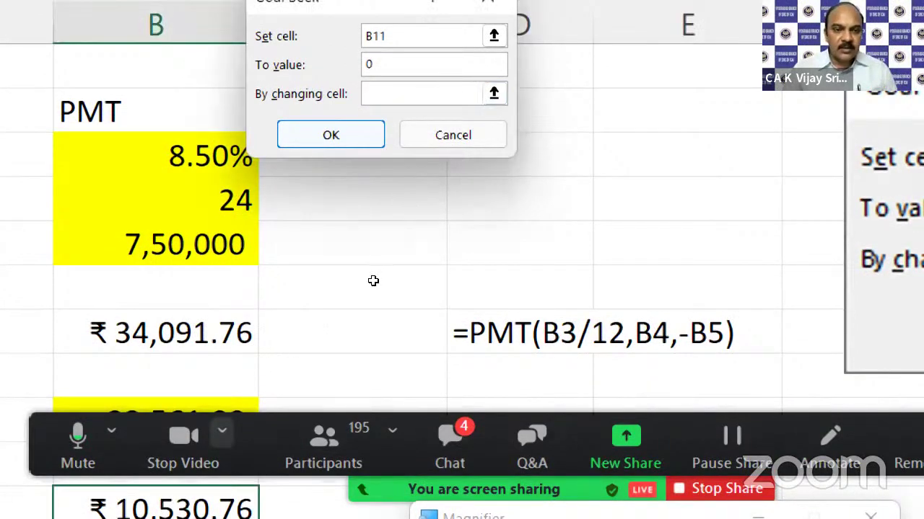
left_click(156, 200)
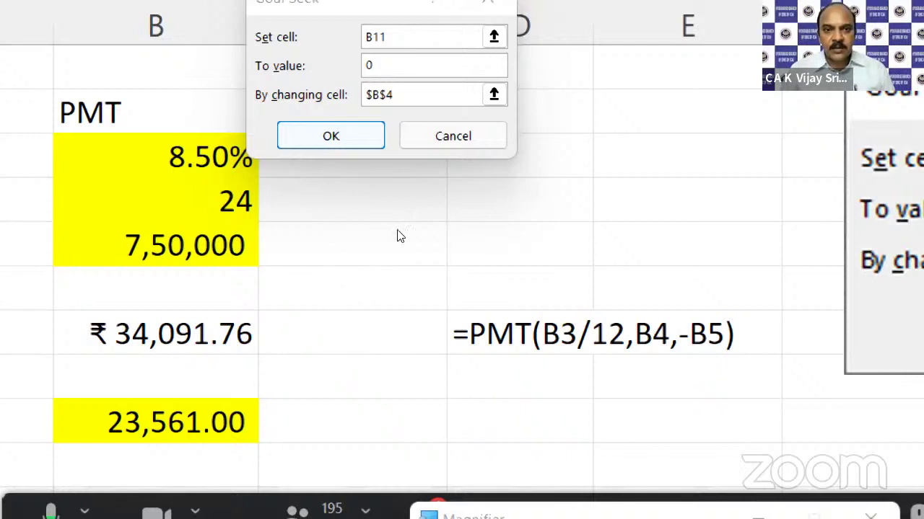
key("Return")
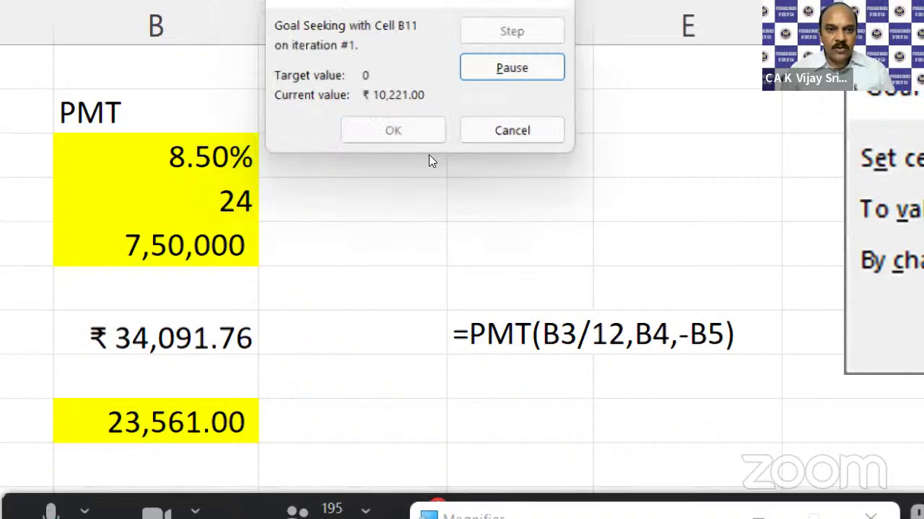
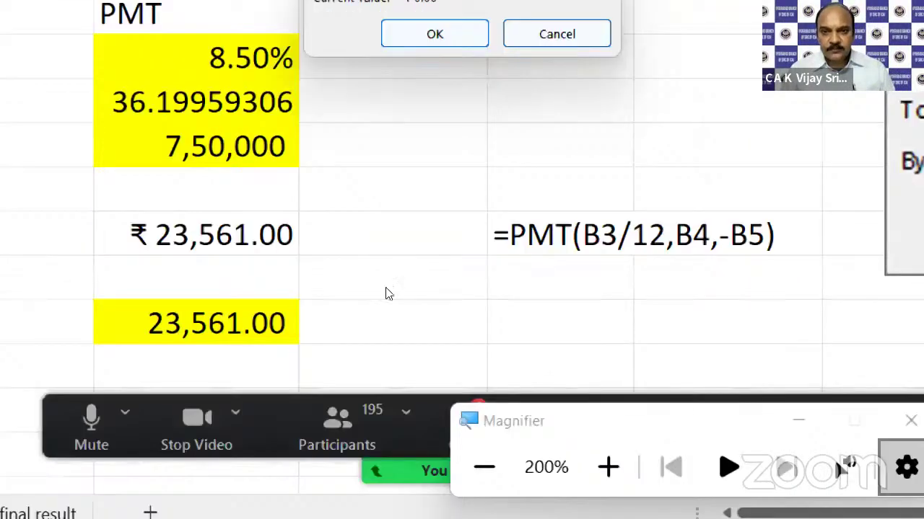
Cancel the Goal Seek result so MONTHS returns to 24, then move to the Term Loan sheet
key("super+Escape")
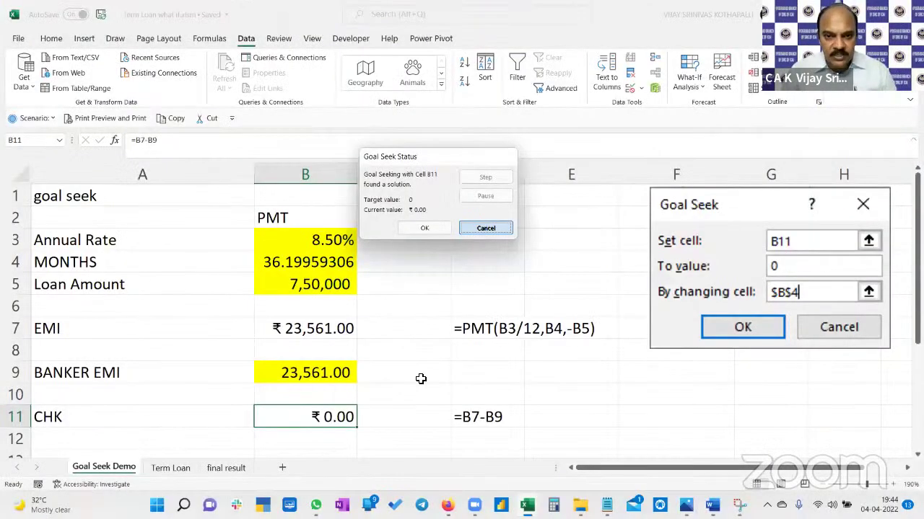
key("Escape")
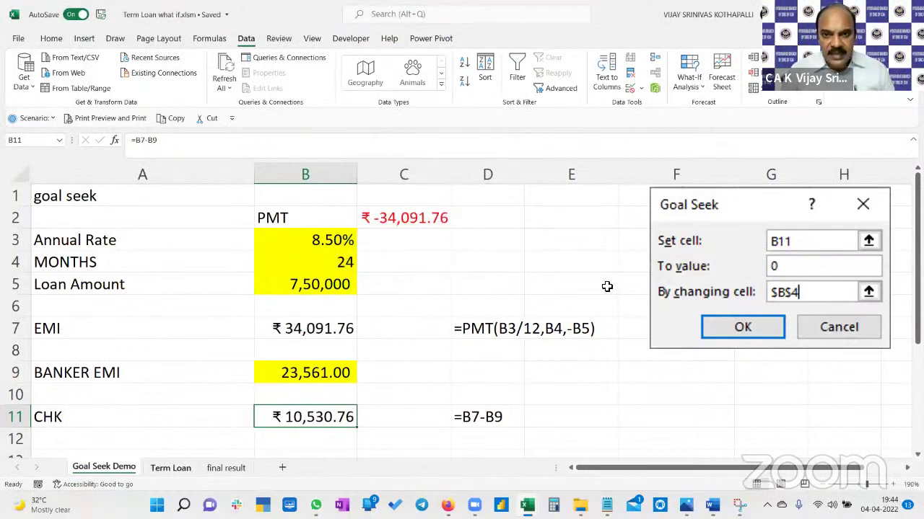
key("Escape")
key("ctrl+Page_Down")
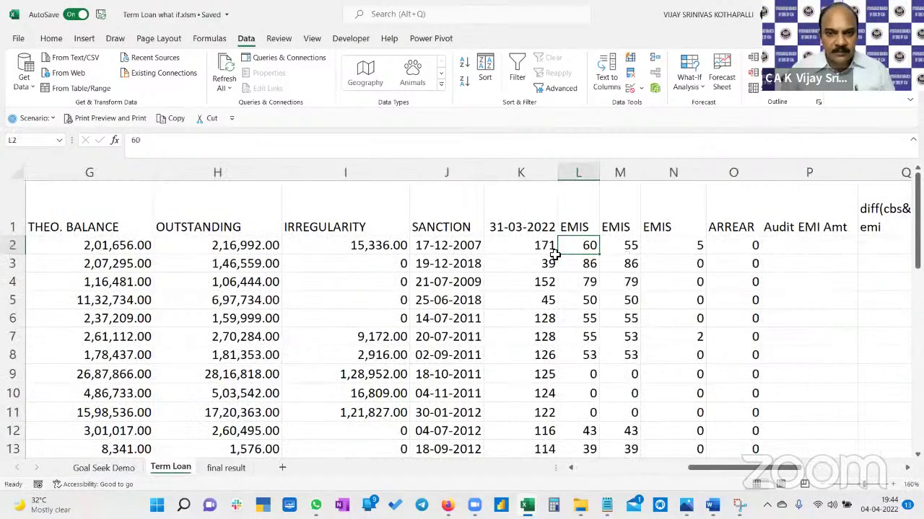
key("Right")
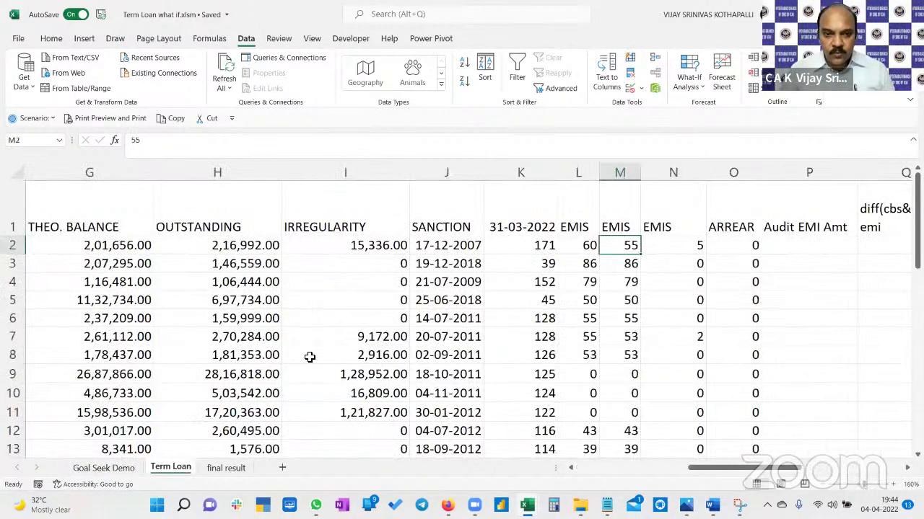
left_click(770, 249)
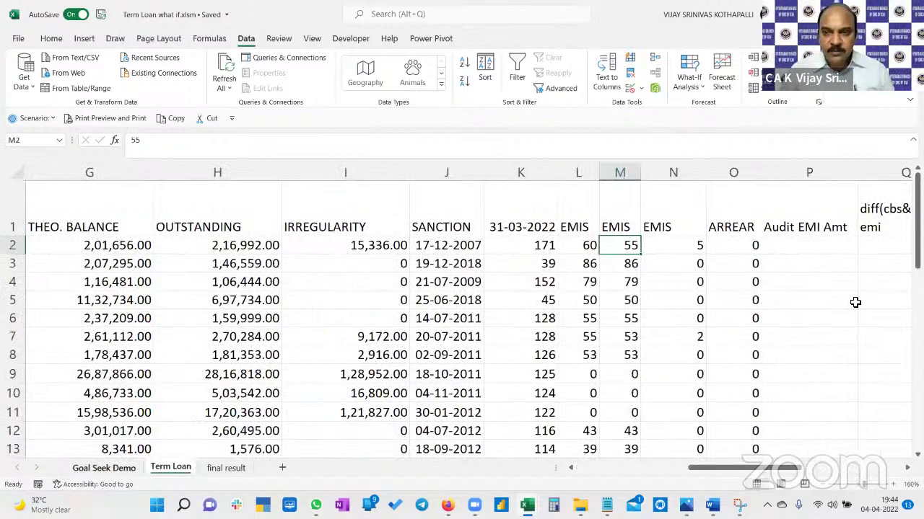
scroll(855, 302, "right", 1)
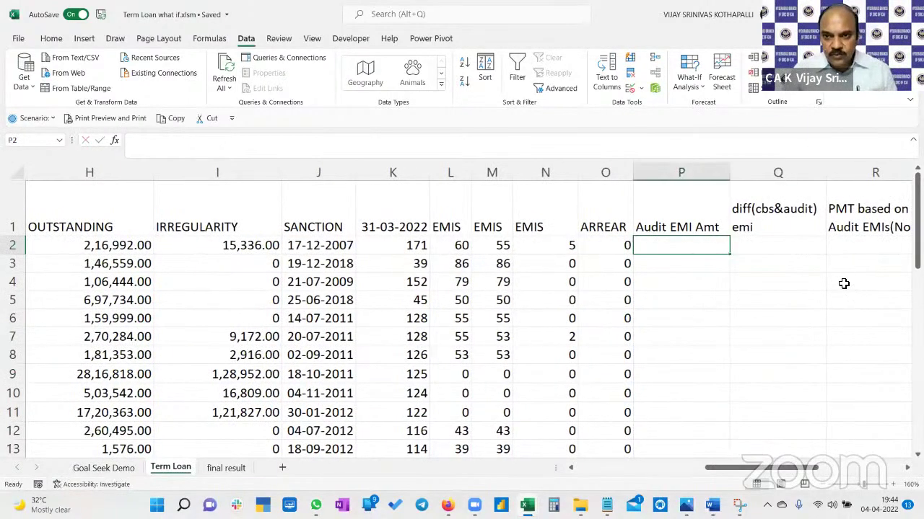
scroll(841, 275, "up", 1)
scroll(841, 276, "up", 2)
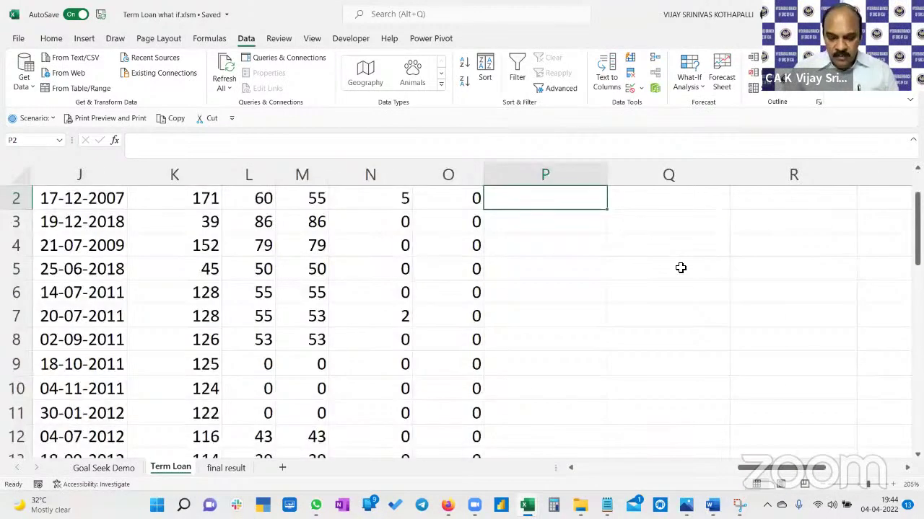
type("=PMT(")
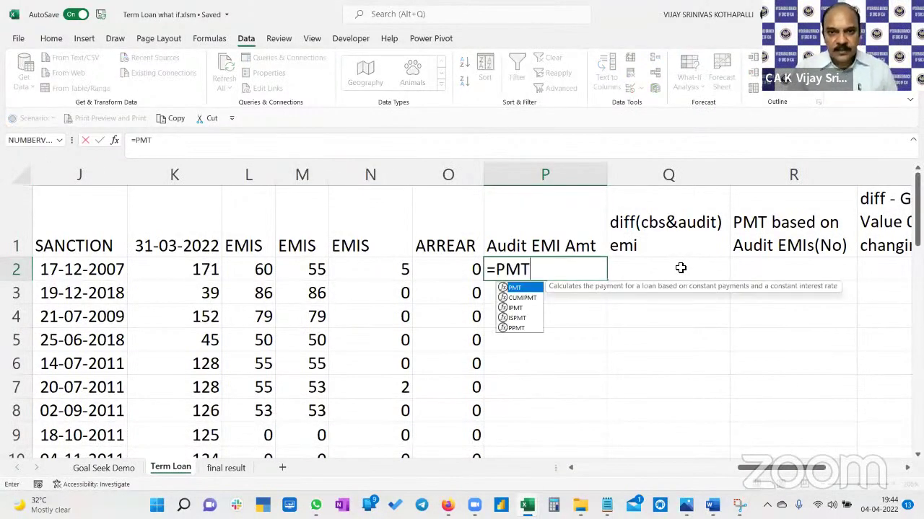
key("Left")
key("Left")
key("Left")
key("Left")
key("Left")
key("Left")
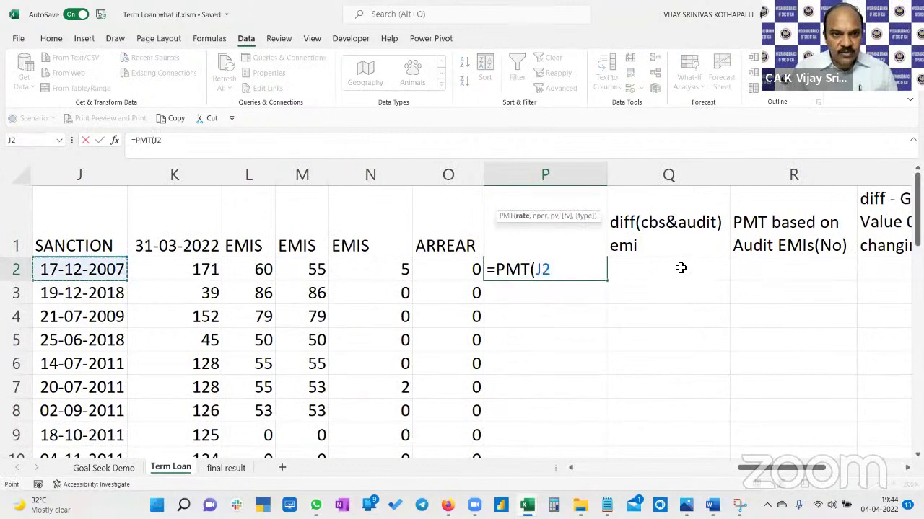
key("Left")
key("Left")
key("Left")
key("Left")
key("Escape")
key("Right")
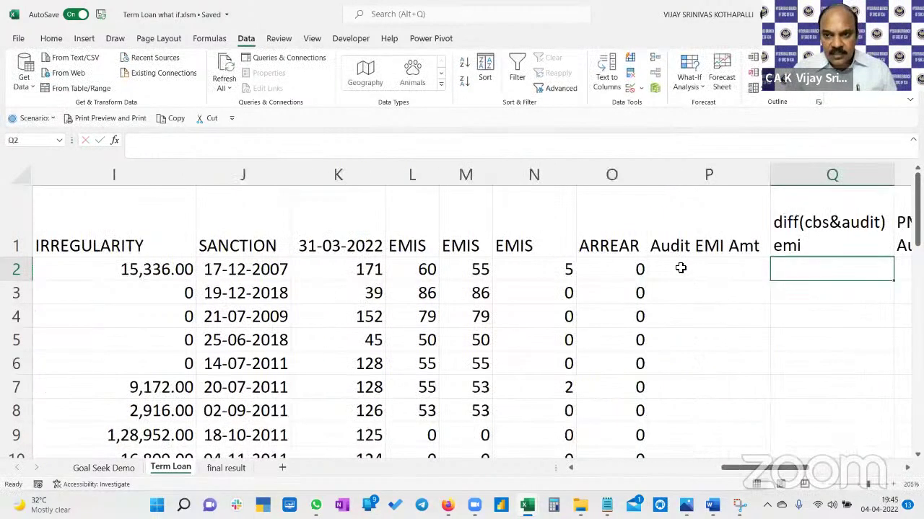
key("Right")
key("Right")
key("Right")
key("Right")
key("Right")
key("Left")
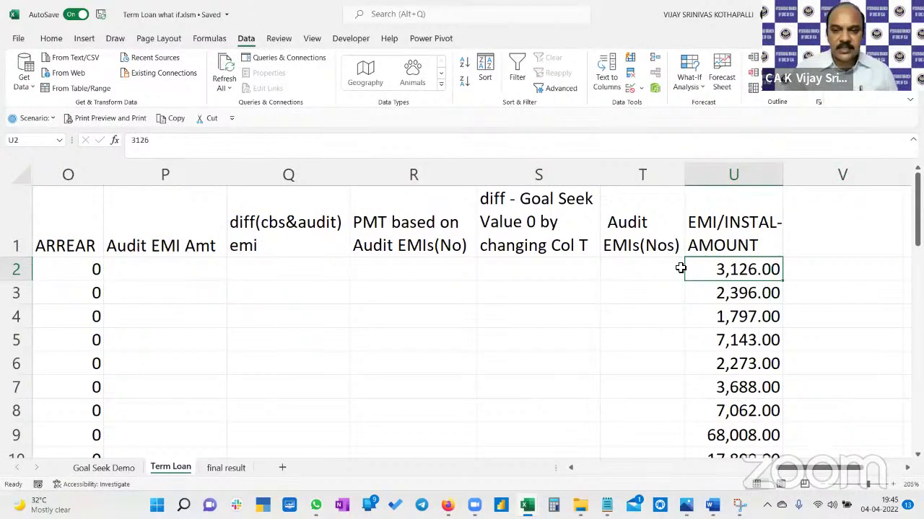
key("Left")
key("Left")
key("Left")
key("Left")
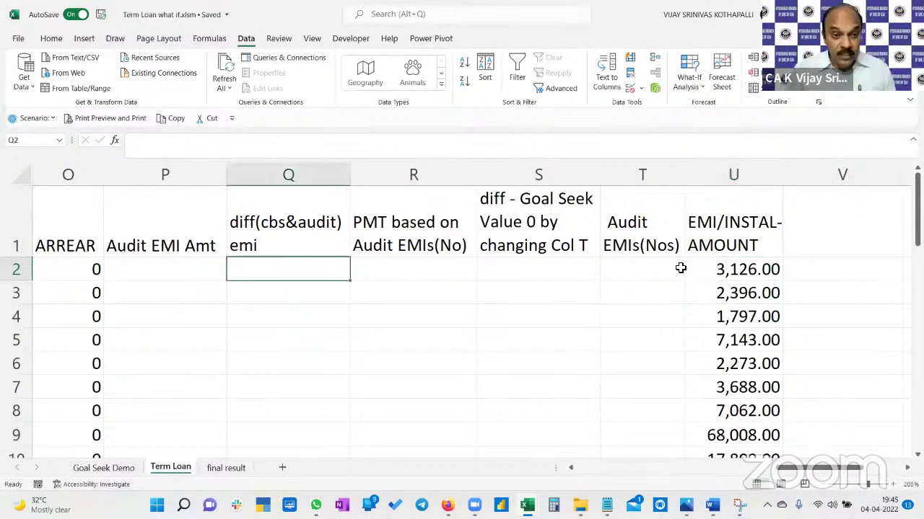
key("Left")
key("Left")
key("Left")
key("Left")
key("Left")
key("Left")
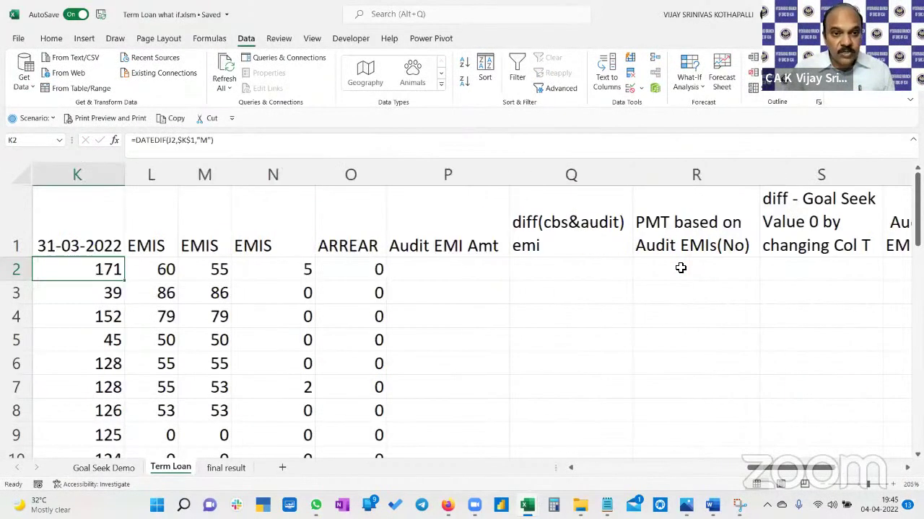
key("Left")
key("Left")
key("Right")
key("Right")
key("Right")
key("Right")
key("Right")
key("Right")
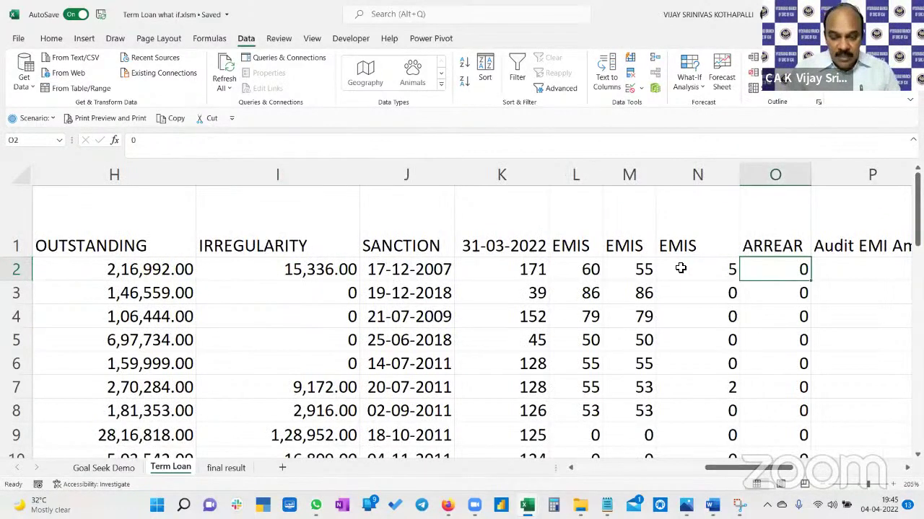
key("Right")
type("=")
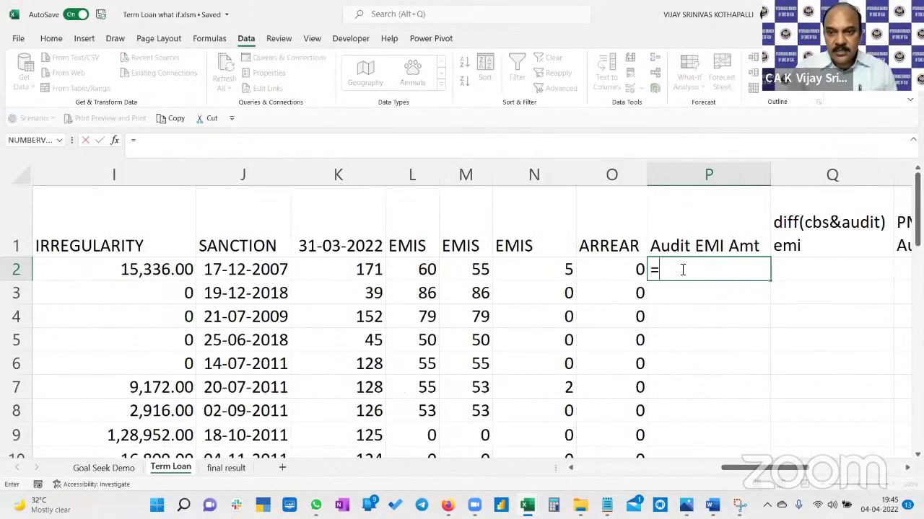
type("PMT(")
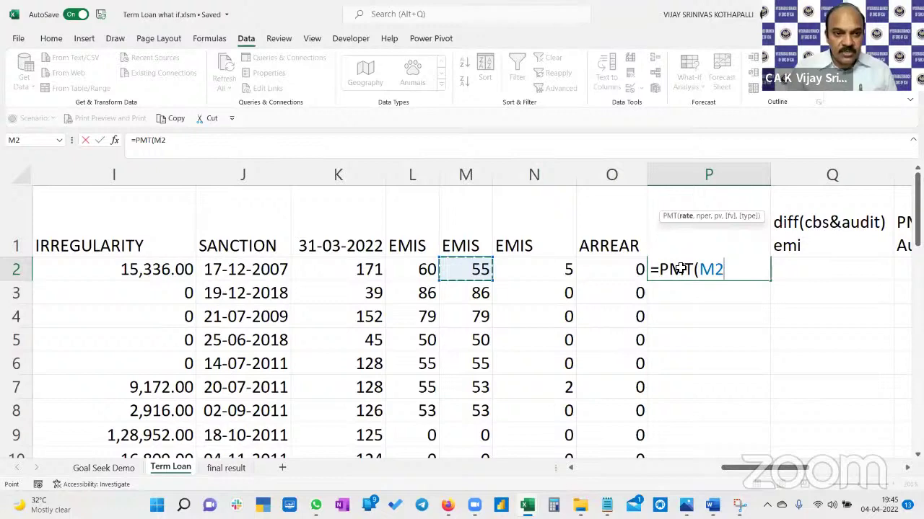
key("Left")
key("Left")
key("Left")
key("Left")
key("Left")
key("Left")
key("Left")
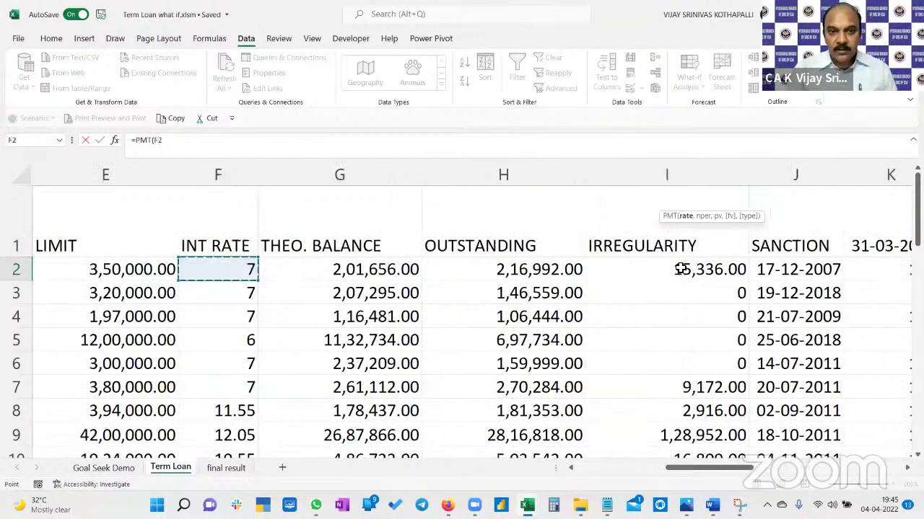
key("ctrl+BackSpace")
type("&")
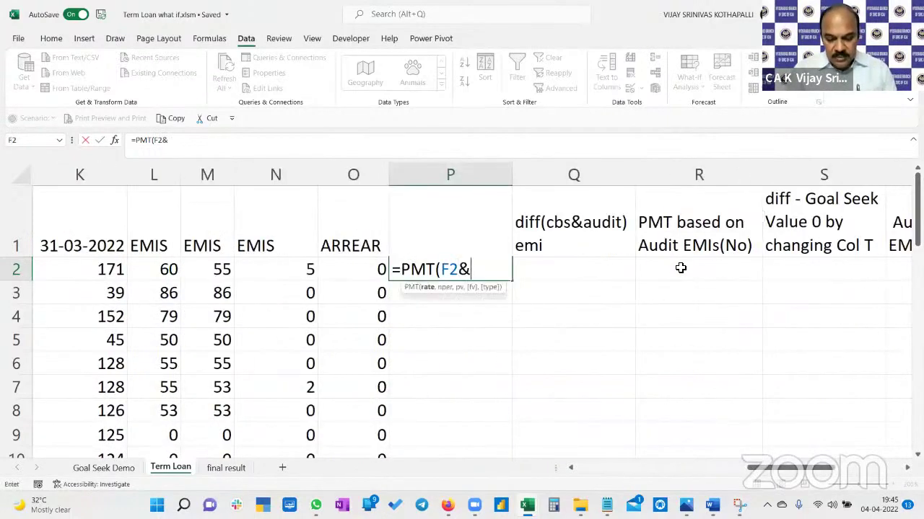
key("BackSpace")
type("%/12")
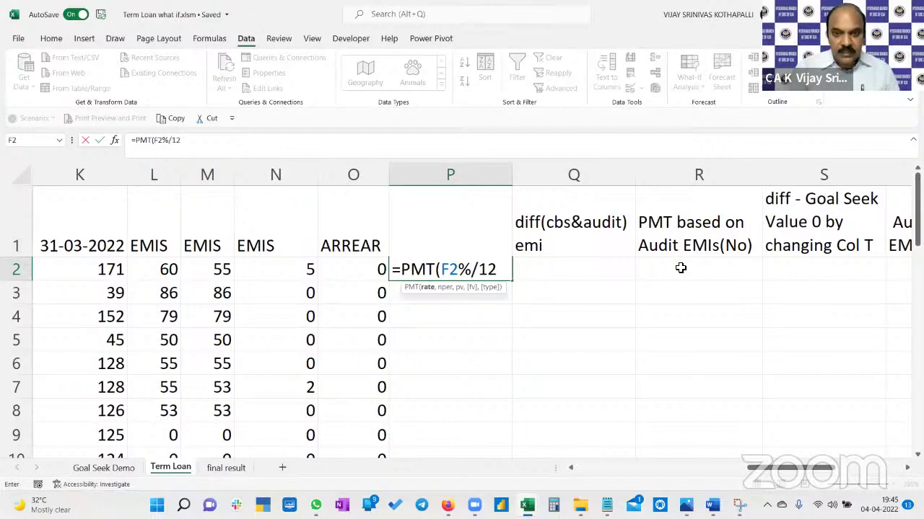
type(",")
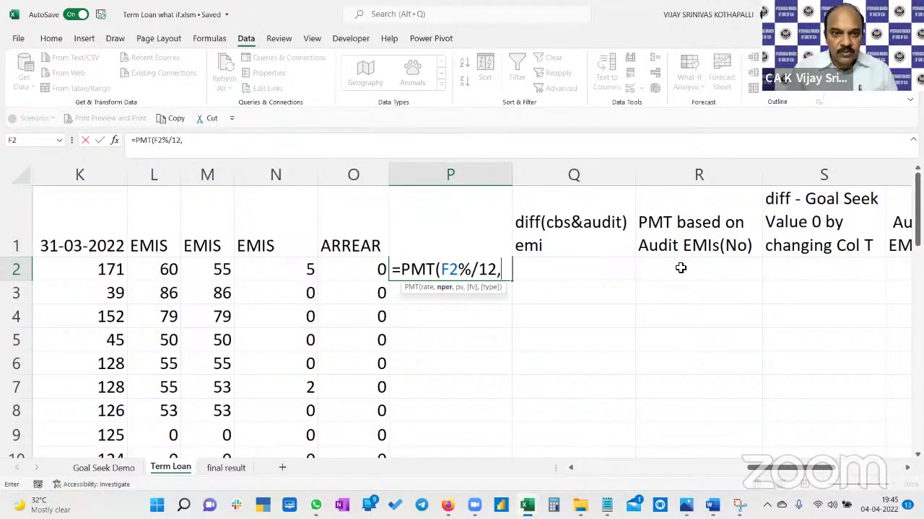
key("Left")
key("Left")
key("Left")
key("Right")
key("Right")
key("Right")
key("Right")
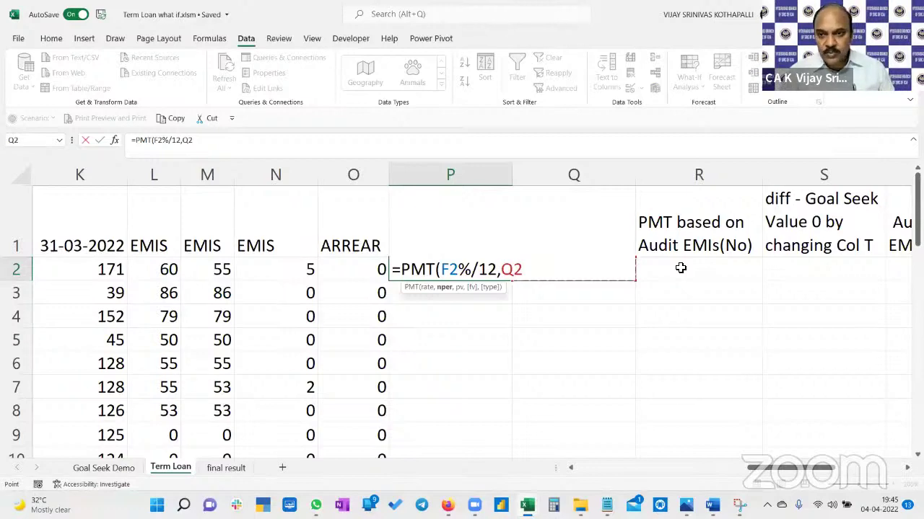
key("Escape")
key("Right")
key("Right")
key("Right")
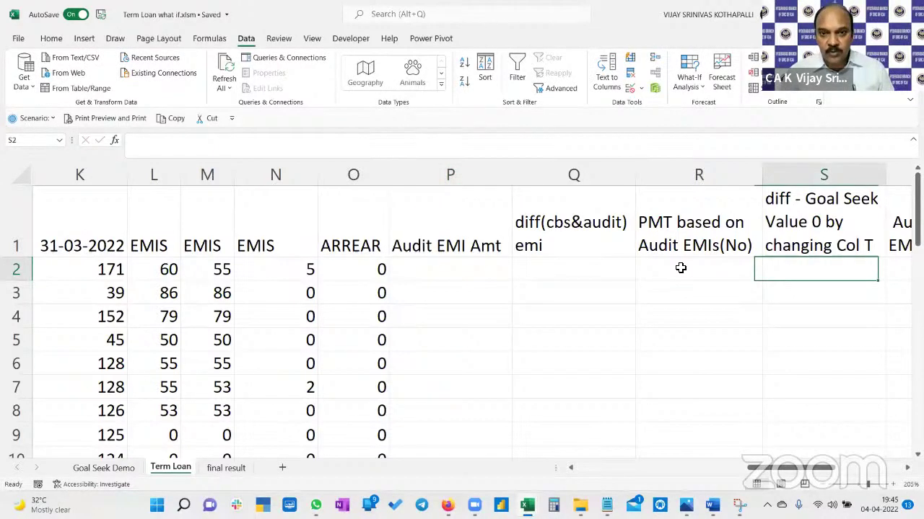
left_click(681, 267)
Enter 1 in R2 and start P2's PMT formula with the rate F2%/12
type("1")
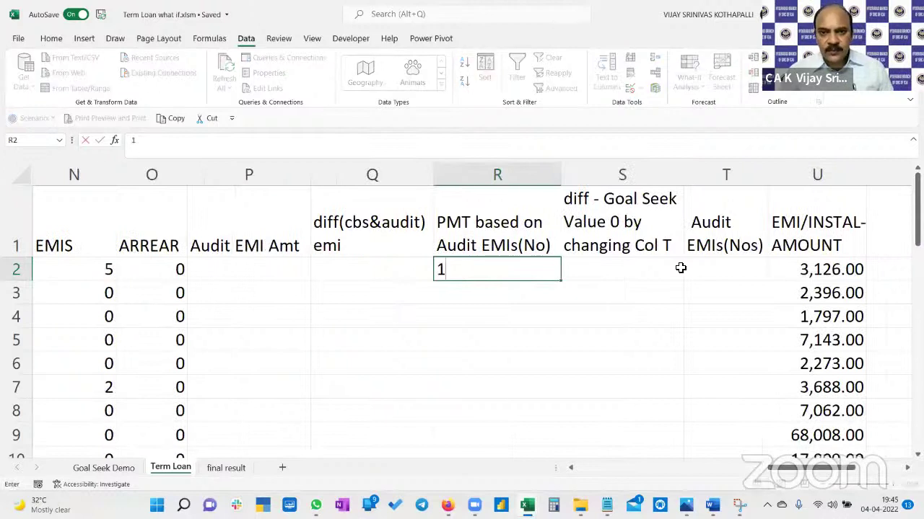
key("ctrl+Return")
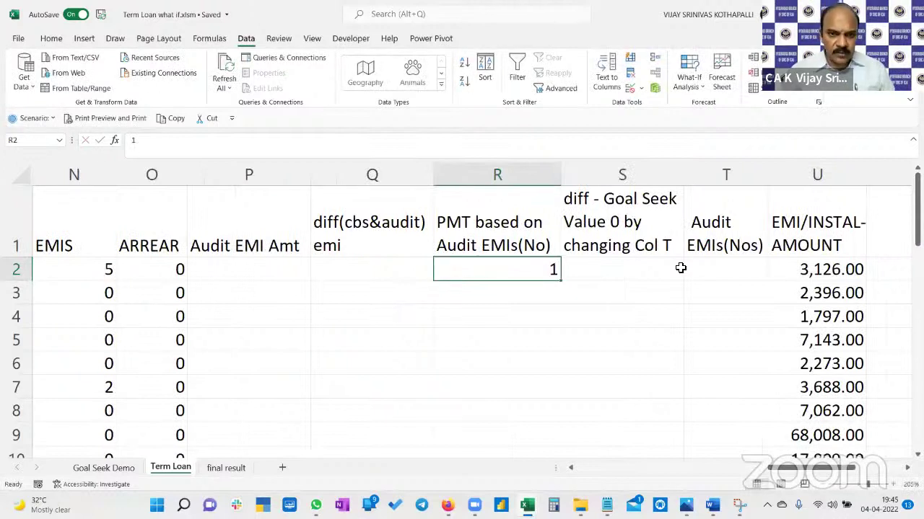
key("Left")
key("Left")
type("=")
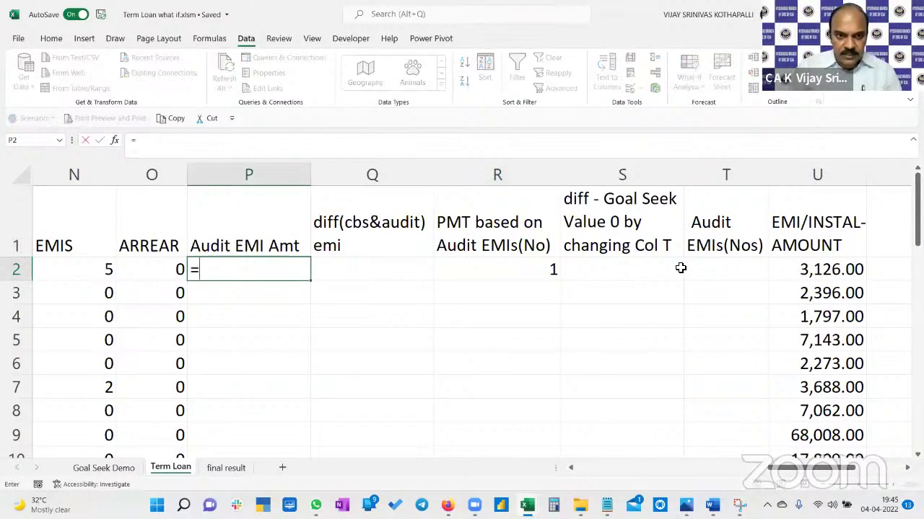
type("PMT(")
key("Left")
key("Left")
key("Left")
key("Left")
key("Left")
key("Left")
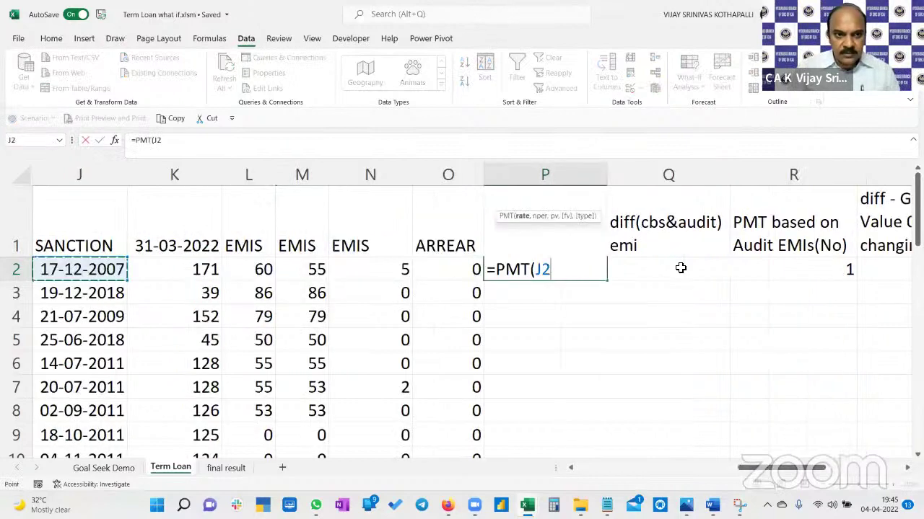
key("Left")
key("Left")
key("Left")
key("Left")
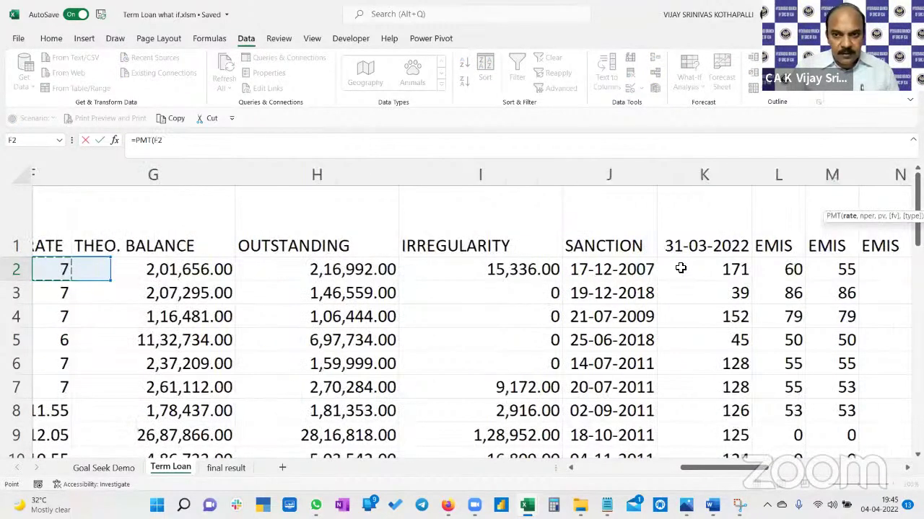
type("%/")
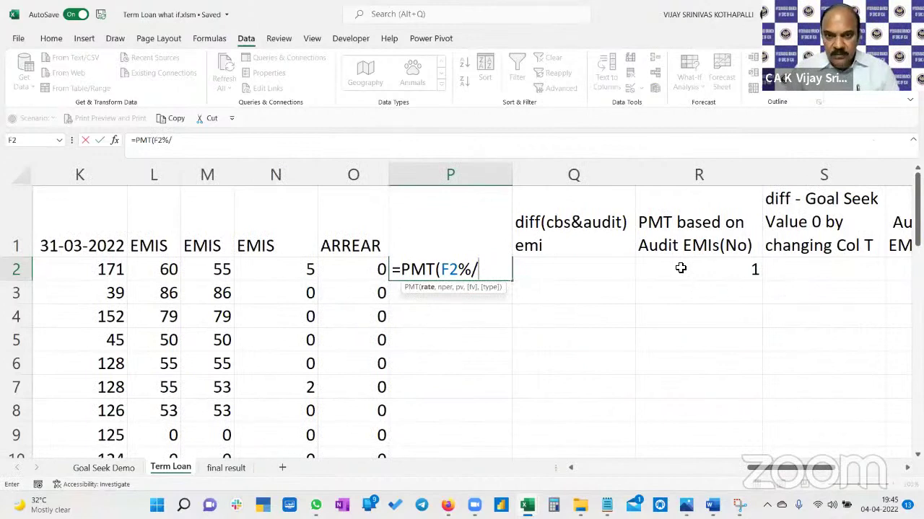
type("12,")
Complete =PMT(F2%/12,R2,E2) in P2, returning ₹ -3,52,041.67
left_click(680, 269)
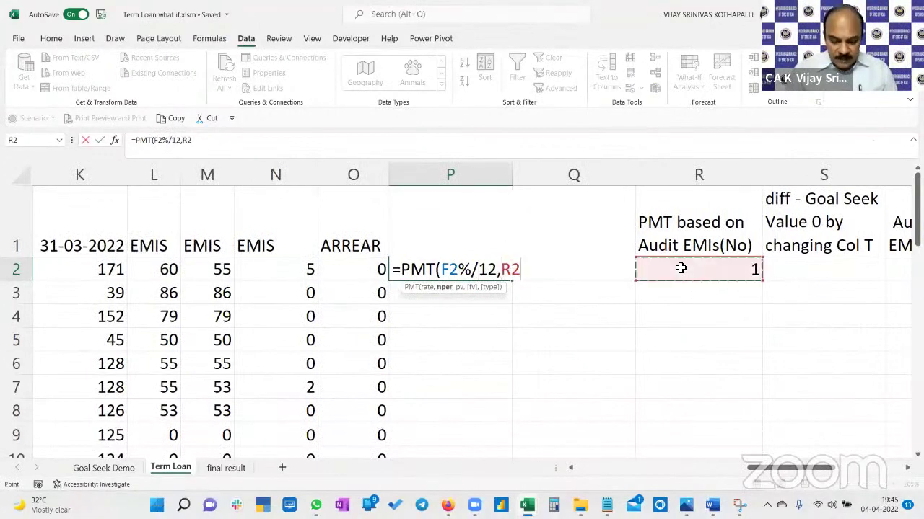
type(",")
key("Left")
key("Left")
key("Left")
key("Left")
key("Left")
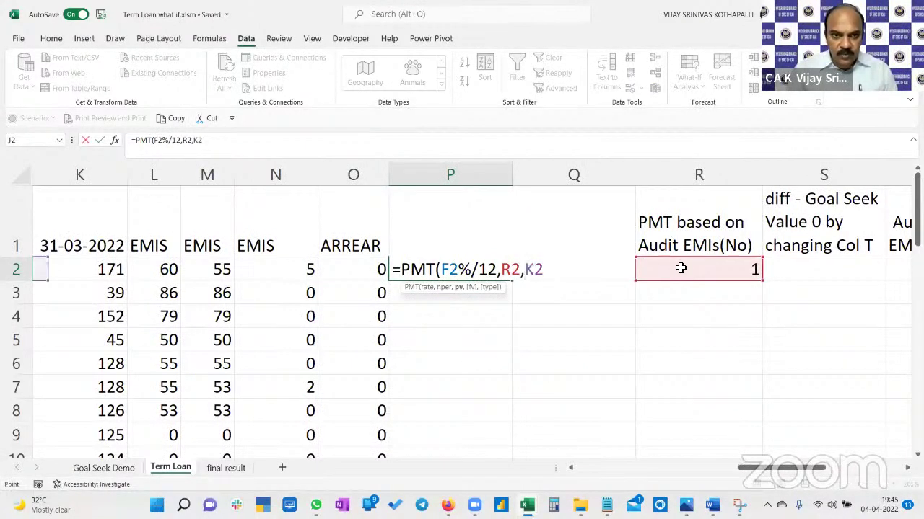
key("Left")
key("Left")
key("Left")
key("Left")
key("Left")
key("Left")
key("Left")
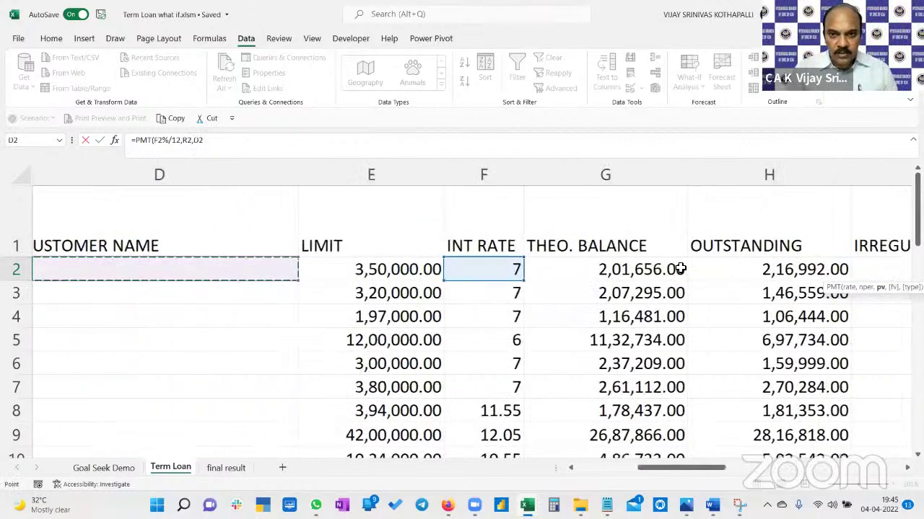
key("Right")
type(")")
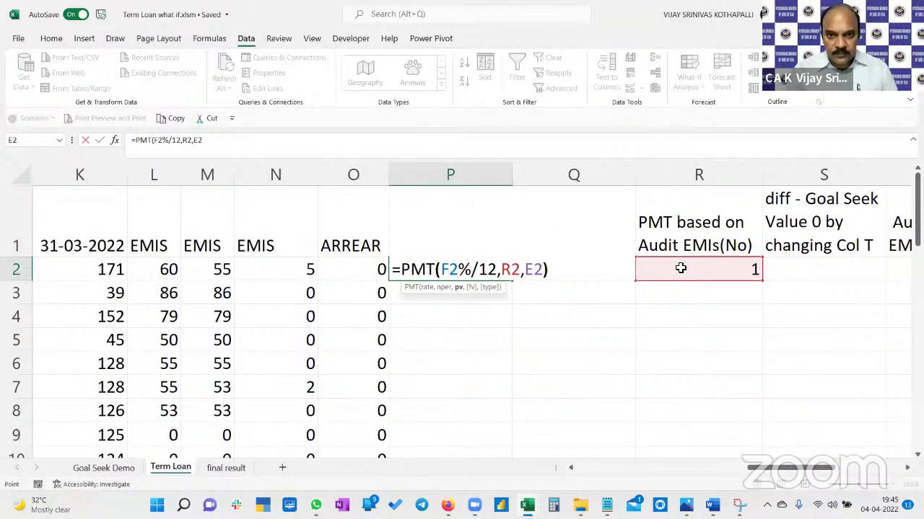
key("Return")
key("Up")
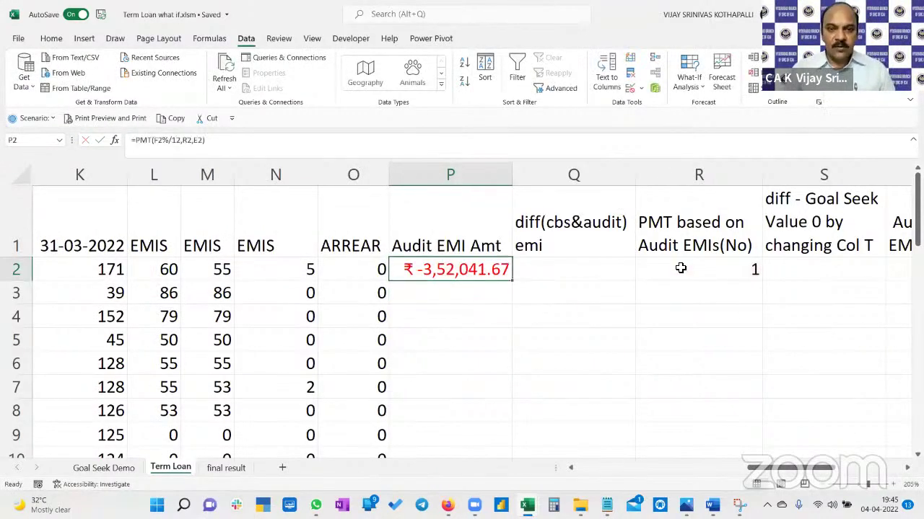
key("Right")
key("Right")
key("Right")
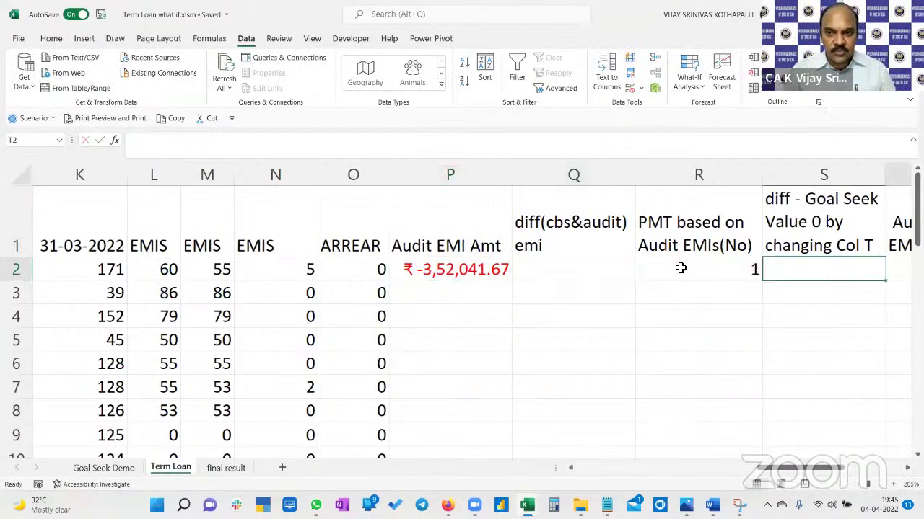
Review the values and formulas across row 2, from EMIS through the EMI count
key("Right")
key("Right")
key("Left")
key("Left")
key("Left")
key("Left")
key("Left")
key("Left")
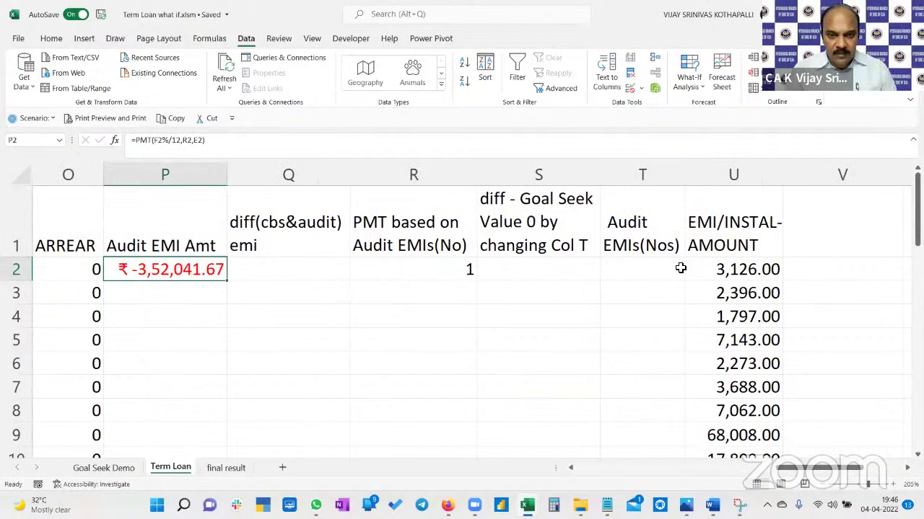
key("Right")
key("Right")
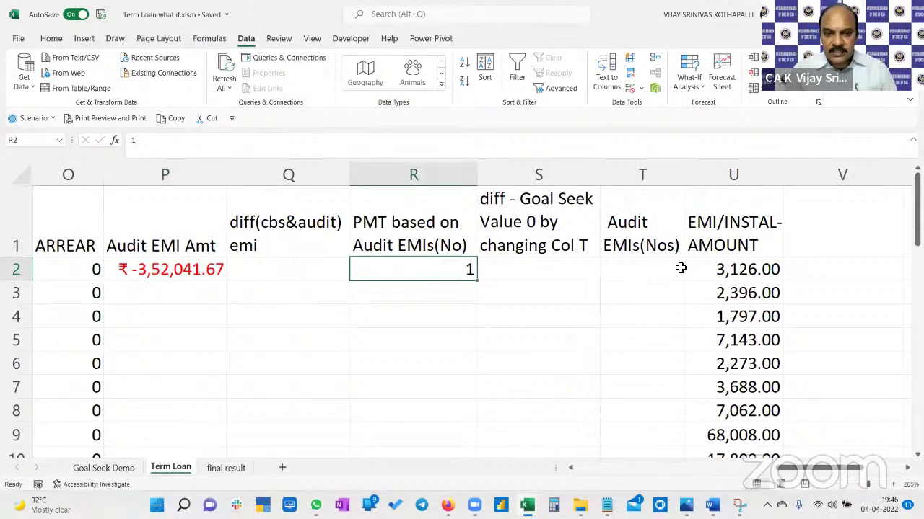
key("Left")
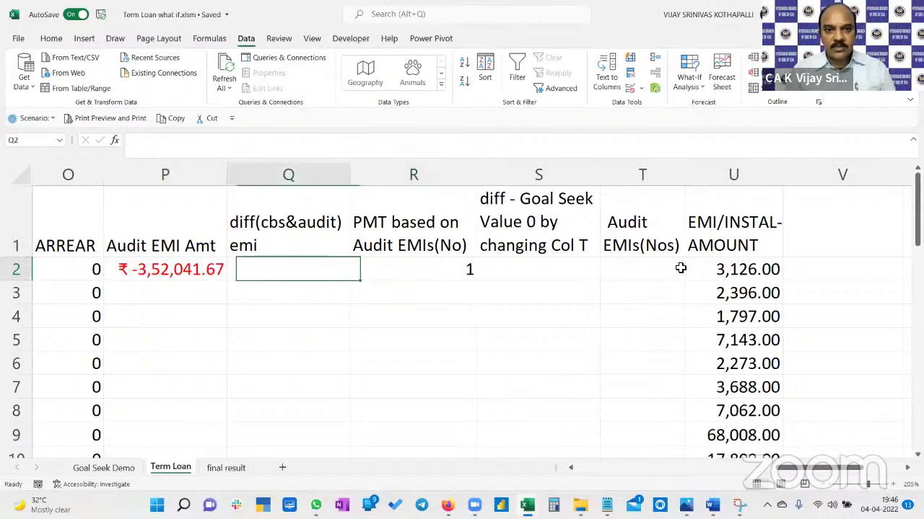
key("Left")
key("Right")
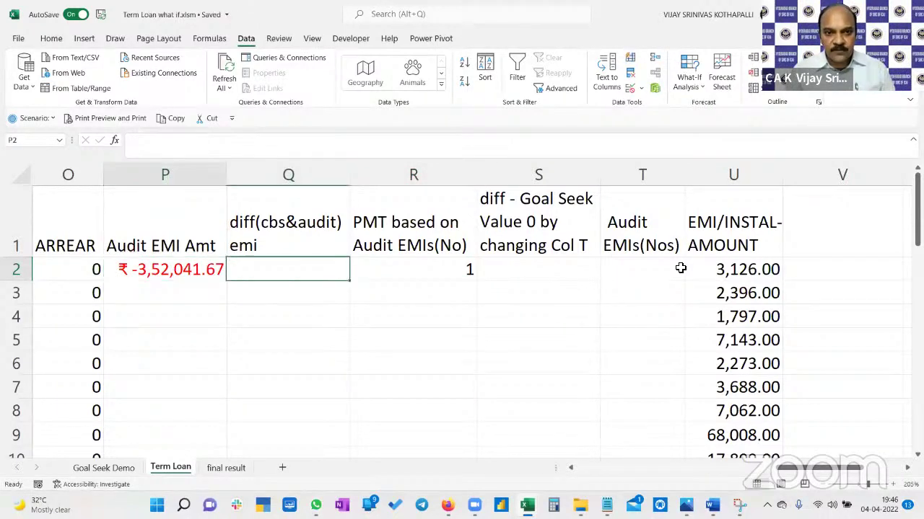
key("Left")
key("Left")
key("Left")
key("Left")
key("Left")
key("Left")
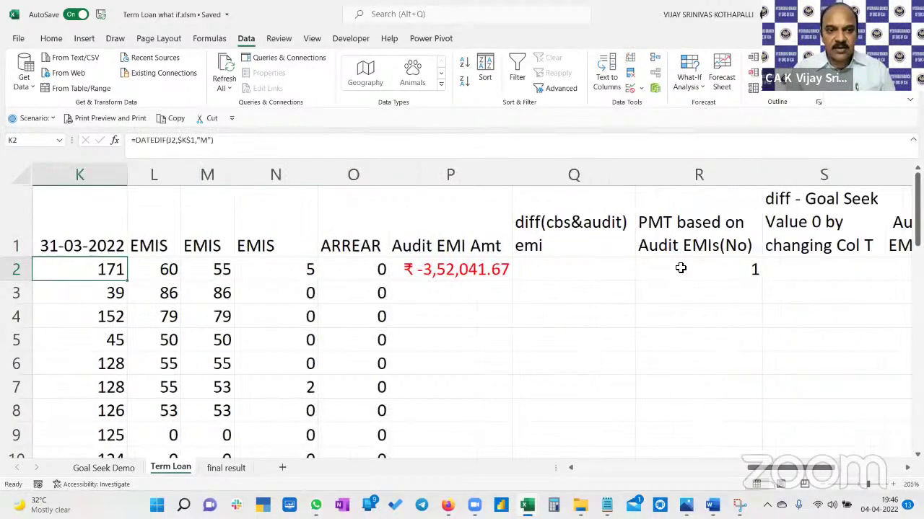
key("Right")
key("Right")
key("Right")
key("Right")
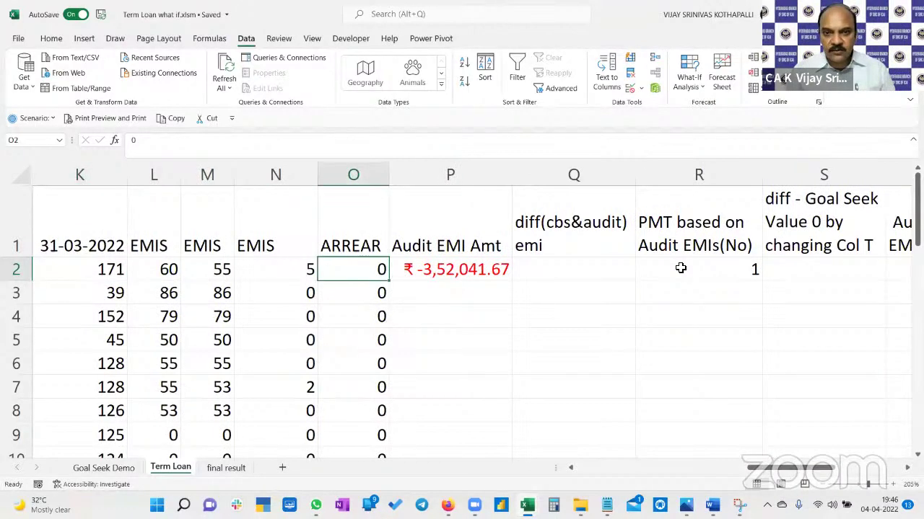
Edit P2's PMT formula with the cursor placed just after the equals sign
key("Right")
key("Right")
key("Right")
key("Right")
key("Right")
key("Left")
key("Left")
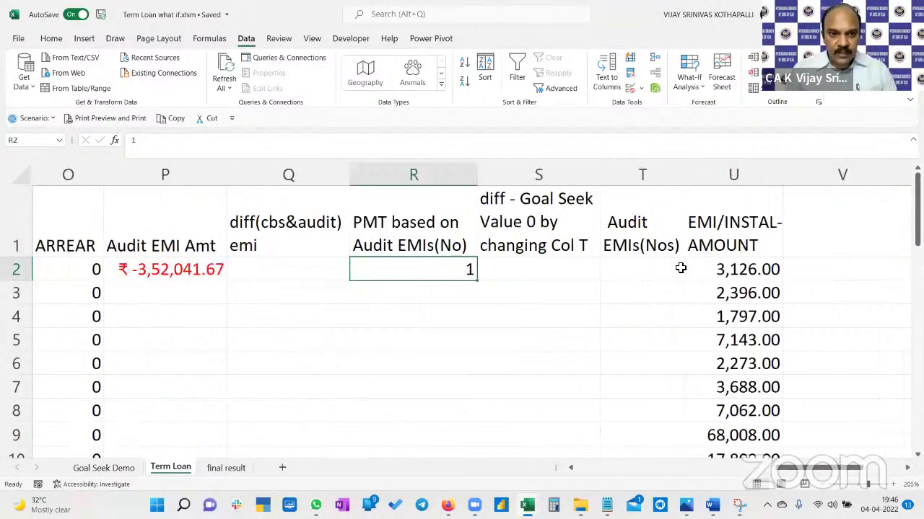
key("Left")
key("Left")
key("F2")
key("Home")
key("Right")
Negate P2 to =-PMT(F2%/12,R2,E2) and enter =P2-U2 in Q2
type("-")
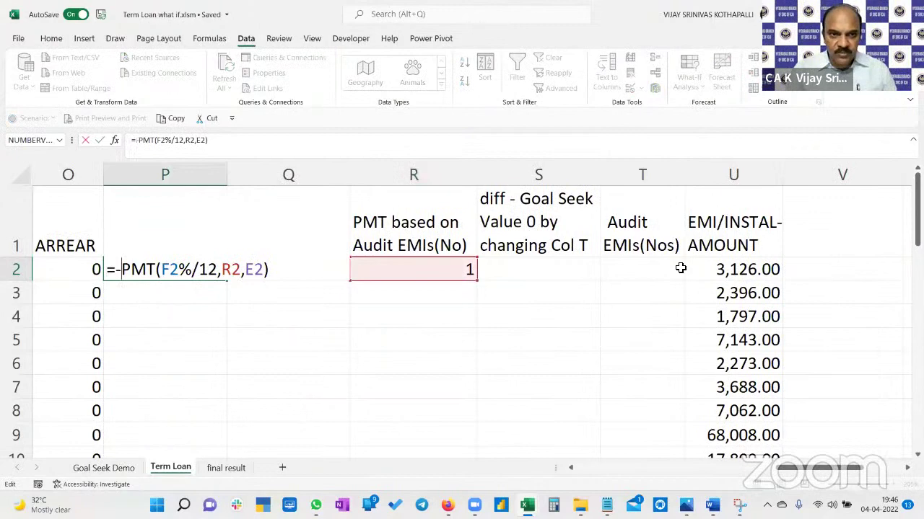
key("Return")
key("Up")
key("Right")
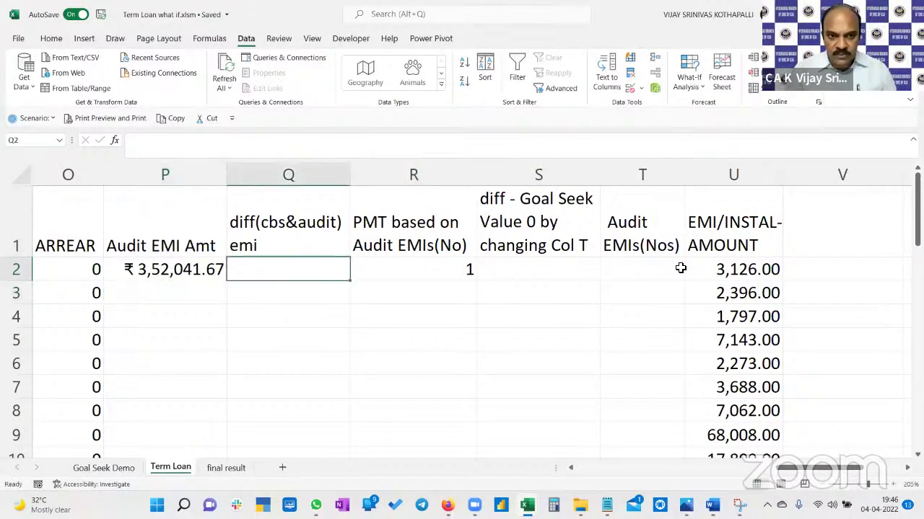
type("=")
key("Left")
type("-")
key("Right")
key("Right")
key("Right")
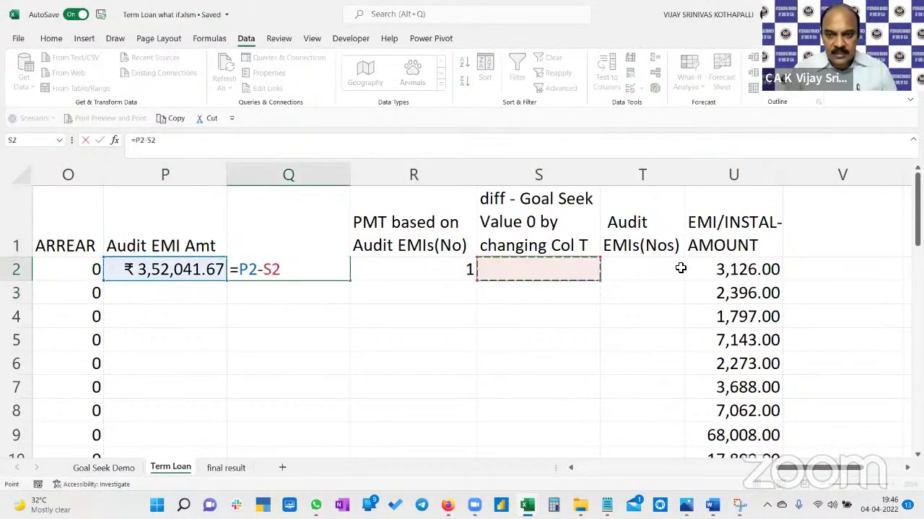
key("Return")
Check Q2's difference of ₹ 3,48,915.67 and start the Goal Seek command with Alt+A
key("Up")
key("Left")
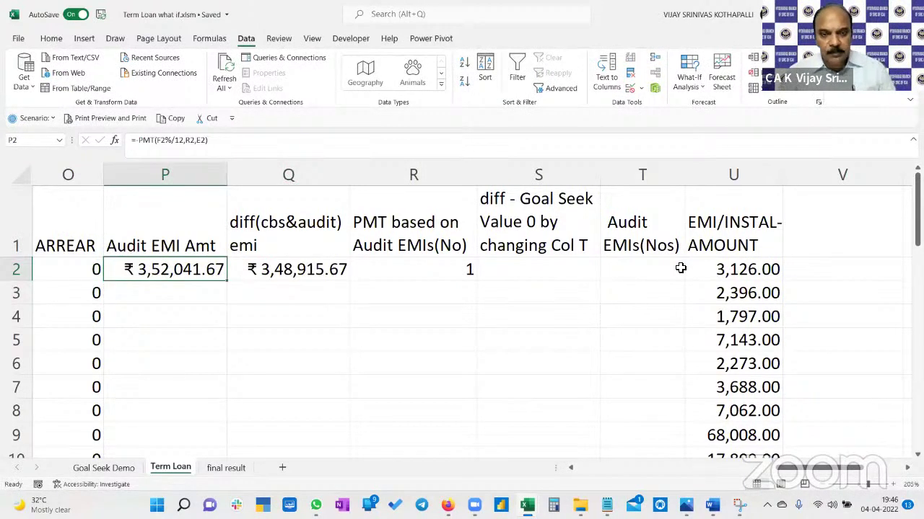
key("Right")
key("Right")
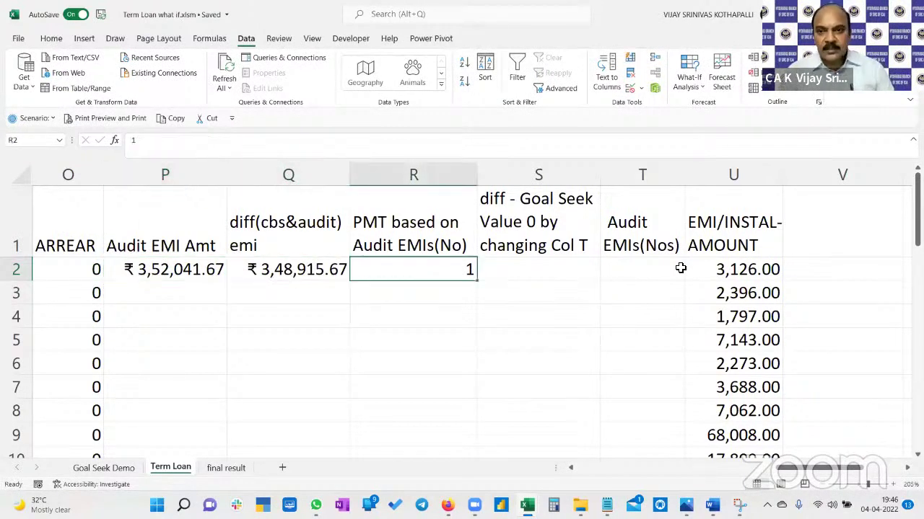
key("Left")
key("Left")
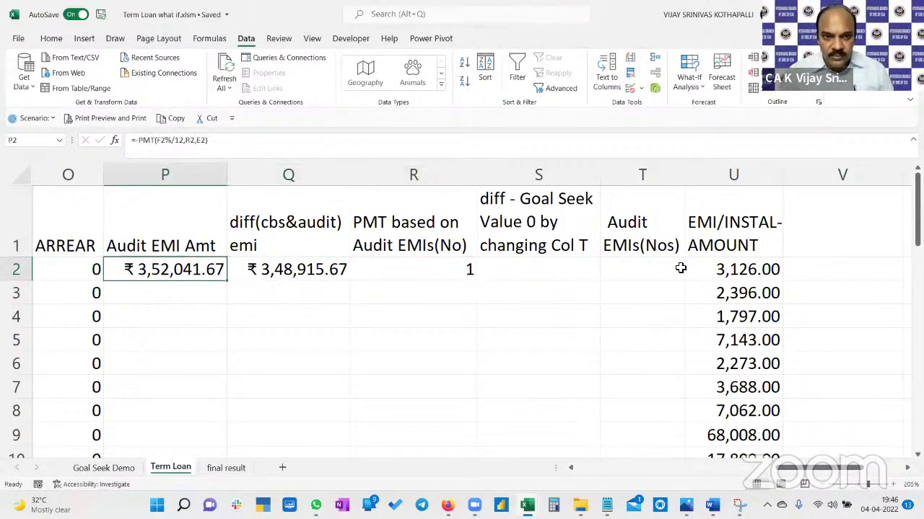
key("Right")
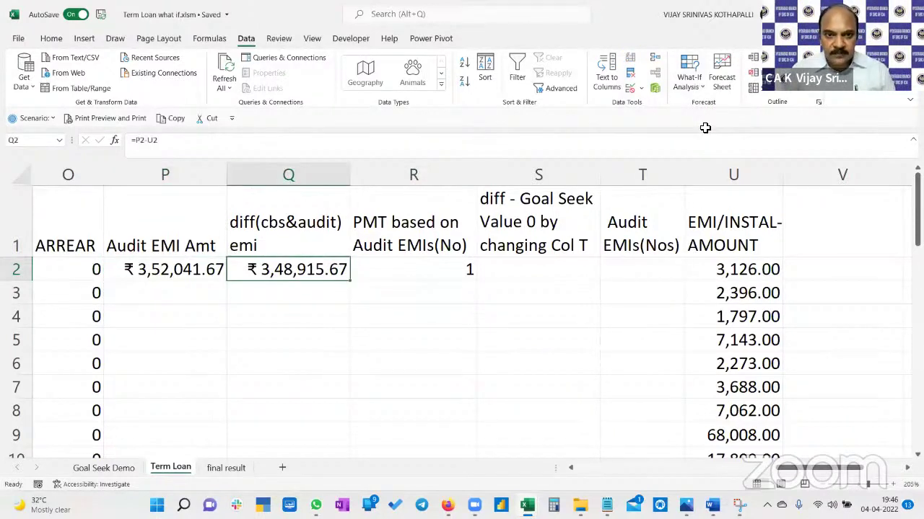
key("alt+a")
Goal Seek Q2 to 0 by changing R2, keeping R2 = 182.0355411 and P2 = ₹ 3,126.00
key("w")
key("g")
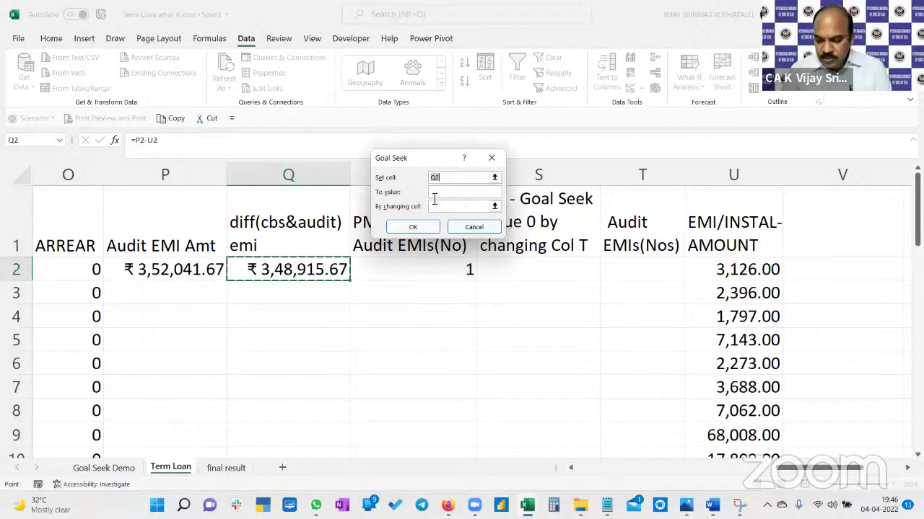
left_click(434, 194)
type("0")
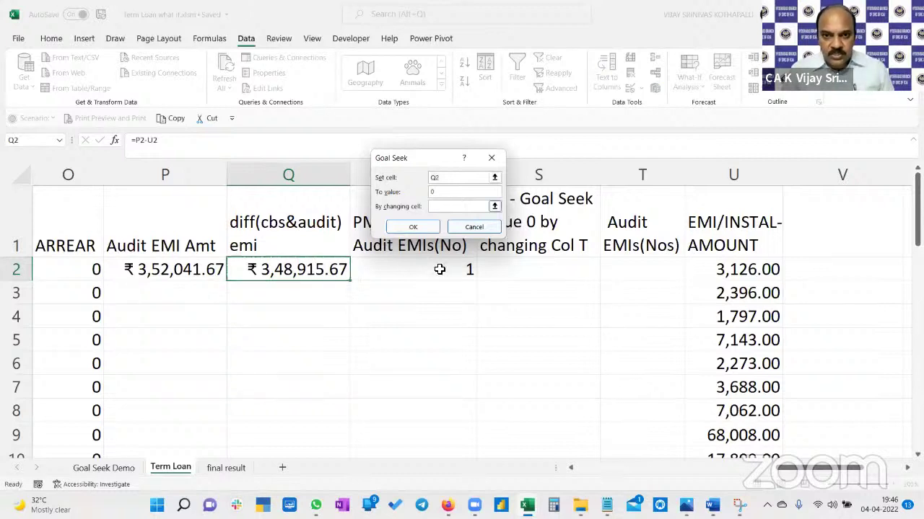
key("Tab")
left_click(439, 269)
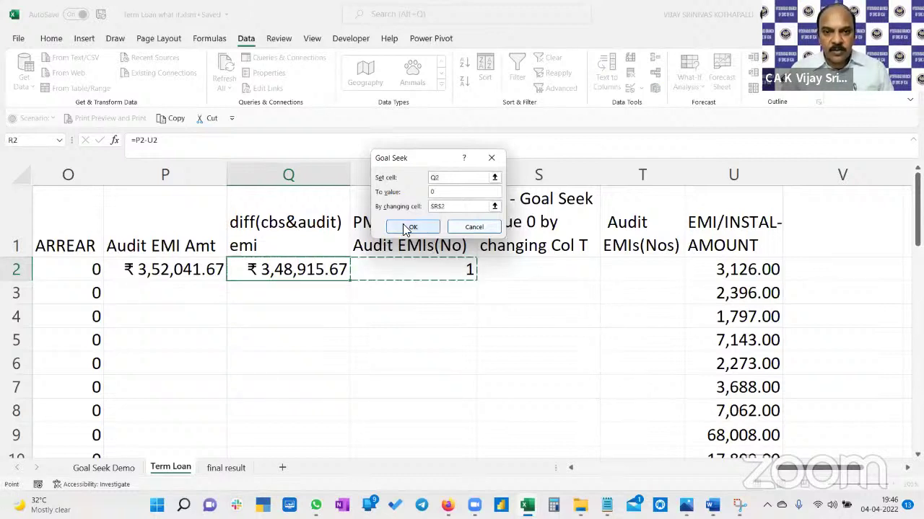
left_click(407, 227)
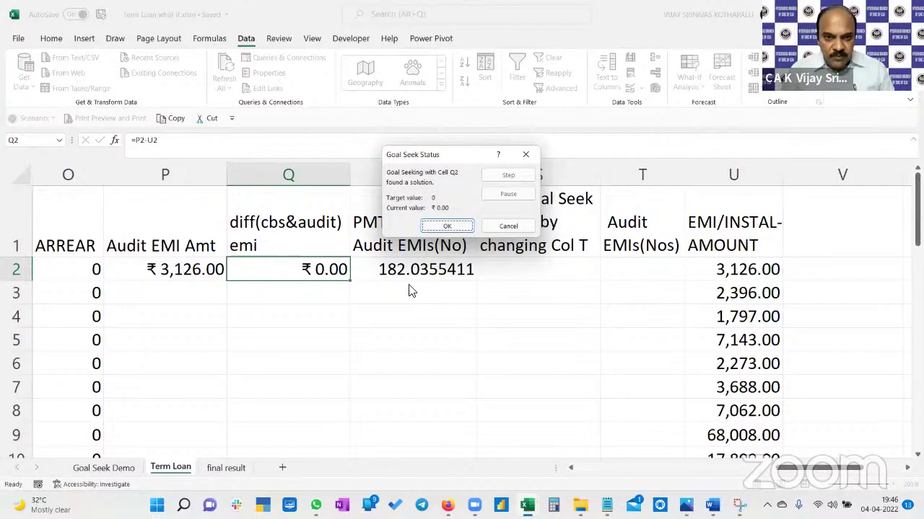
left_click(451, 226)
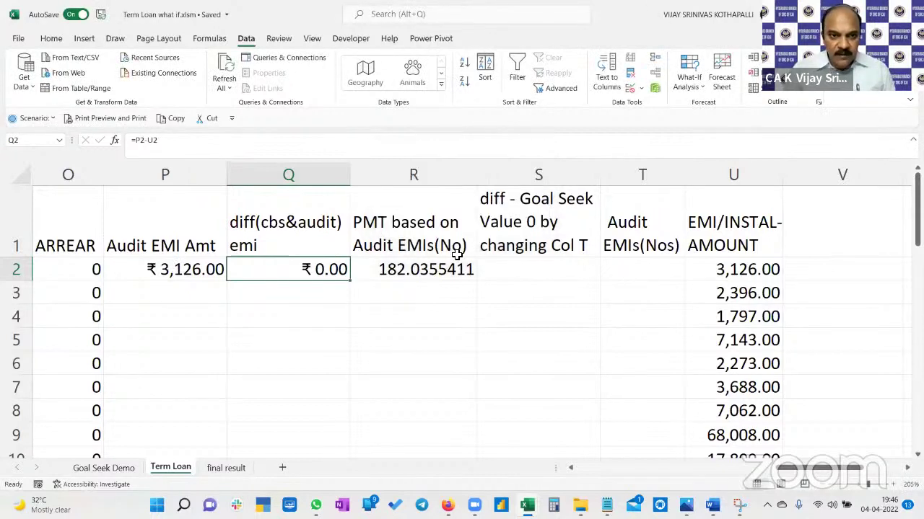
key("Left")
key("Left")
key("Left")
key("Left")
key("Left")
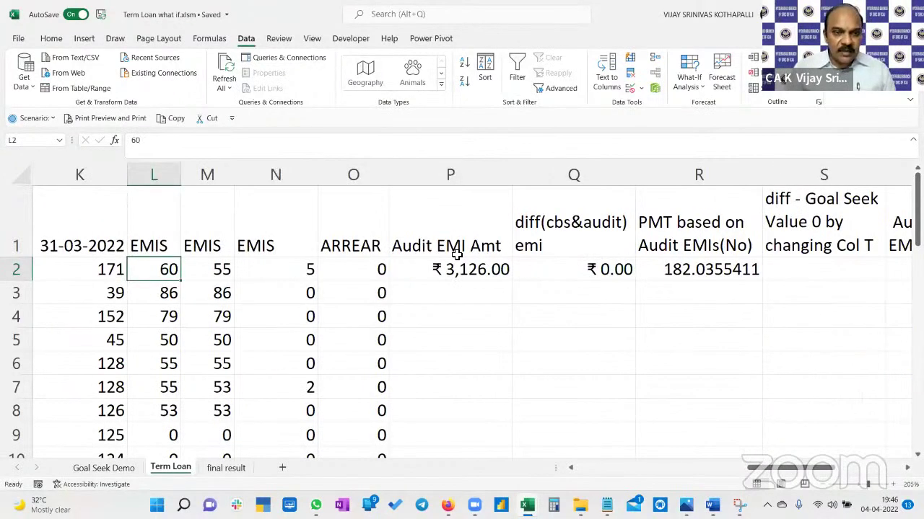
key("Right")
key("Right")
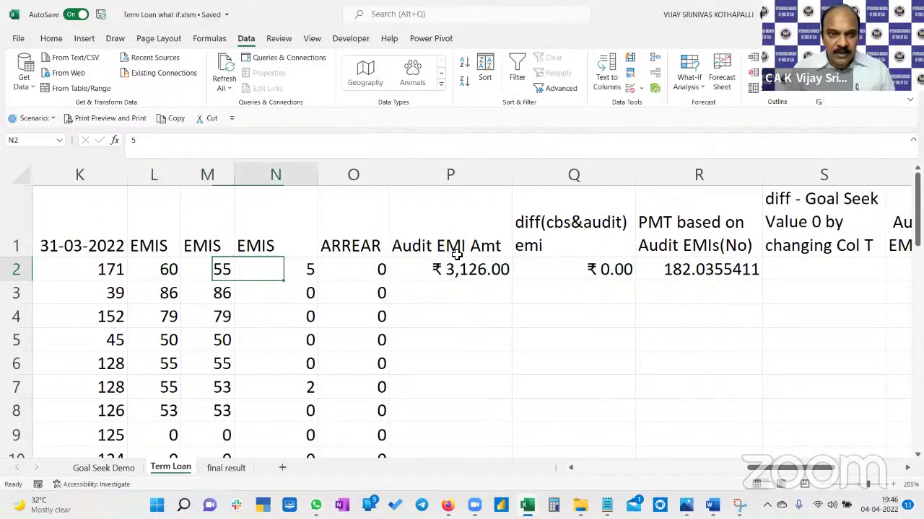
key("Left")
key("Left")
key("Right")
key("Right")
key("Right")
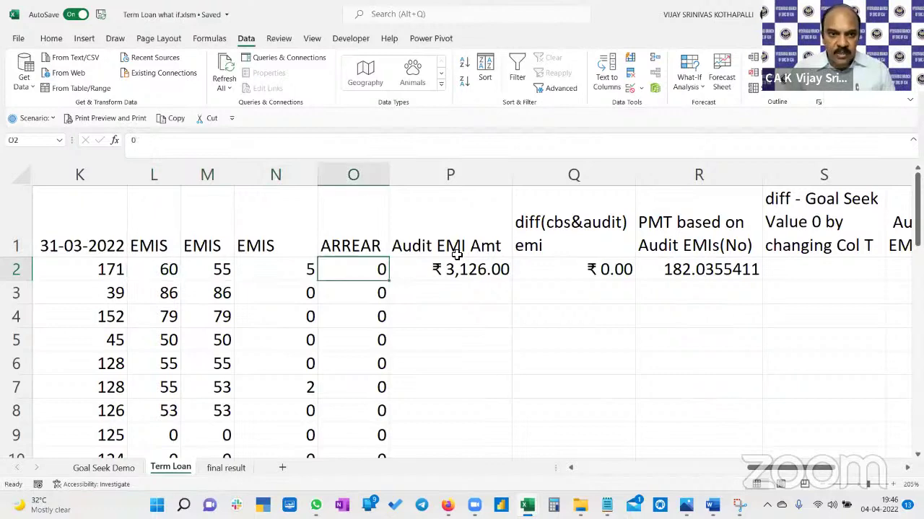
key("Left")
key("Left")
key("Left")
key("Left")
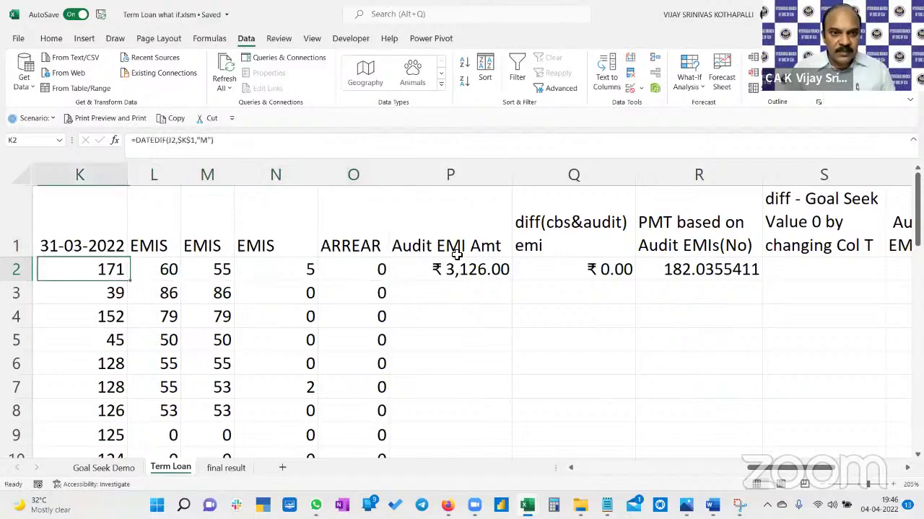
key("Left")
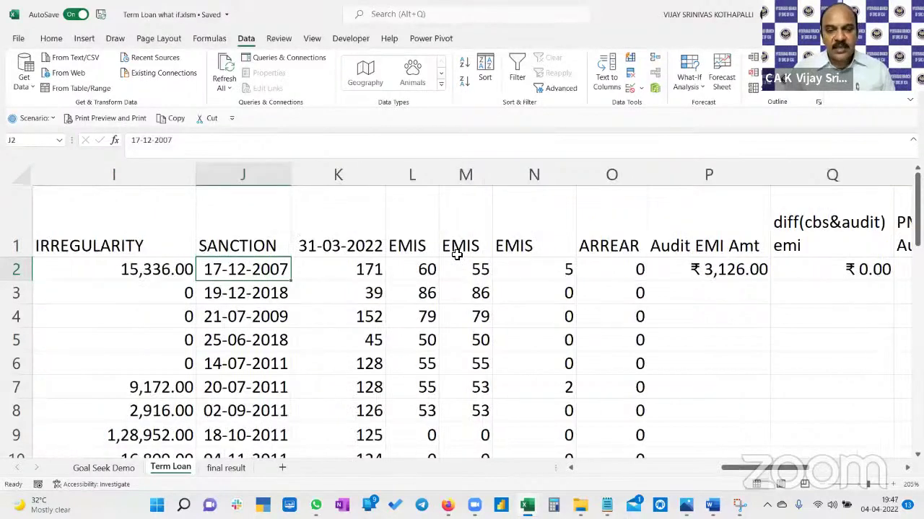
key("Right")
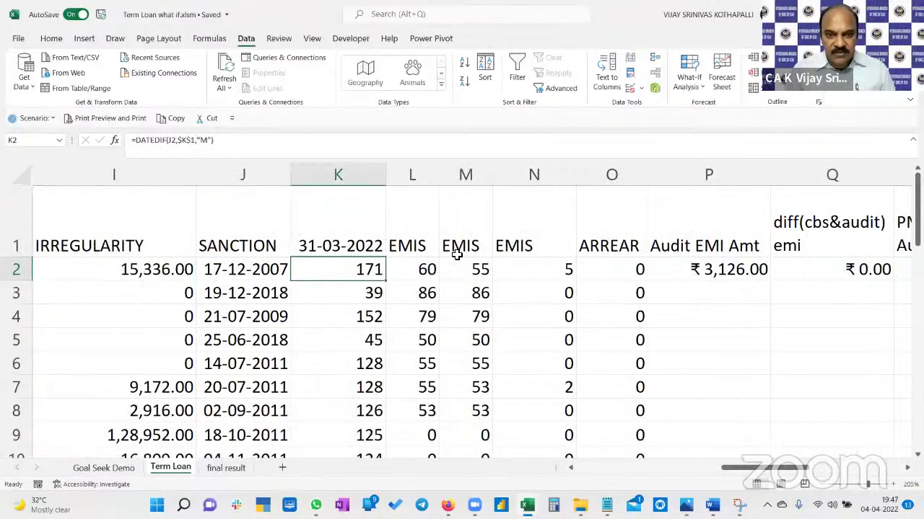
key("Right")
key("Right")
key("Right")
key("Right")
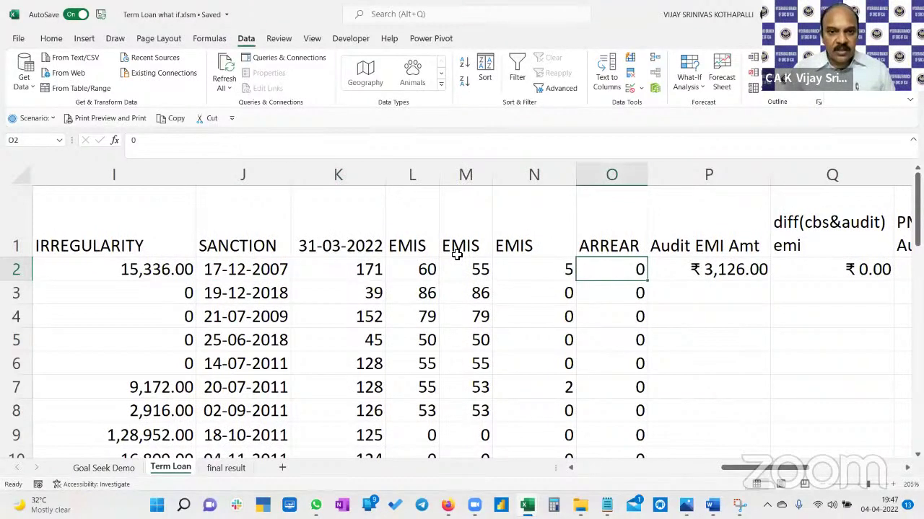
key("Right")
key("Right")
key("Right")
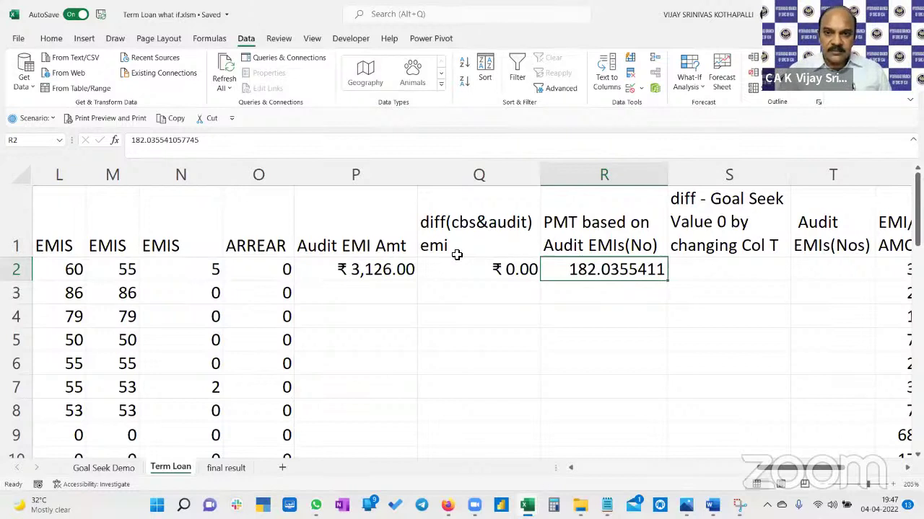
key("Left")
key("Left")
key("Left")
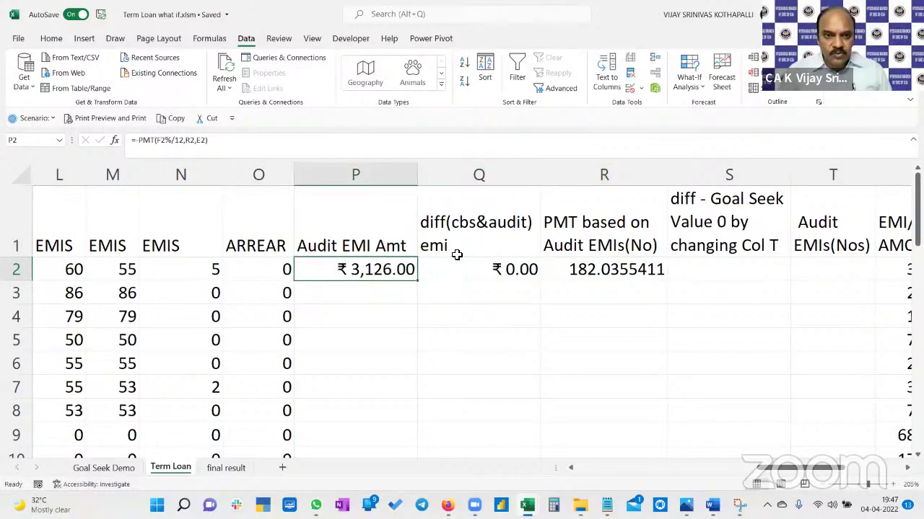
key("Right")
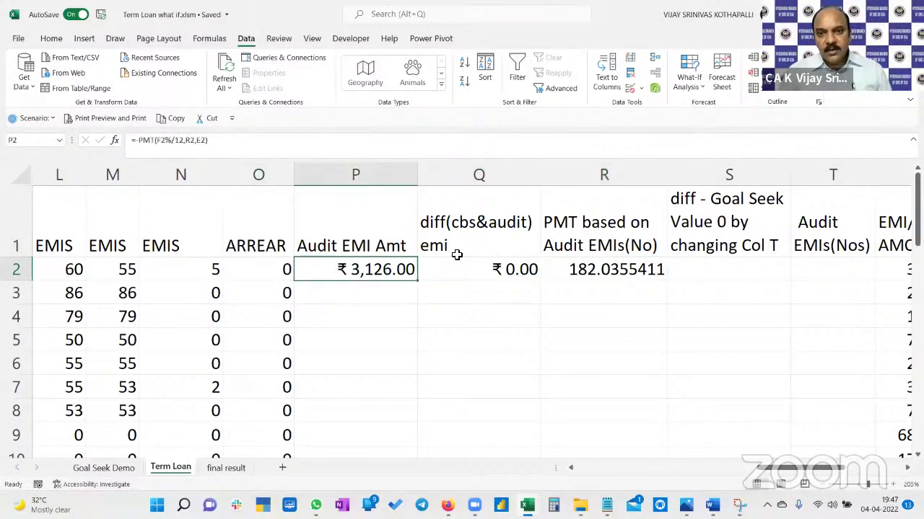
key("Right")
key("Right")
key("Left")
key("Left")
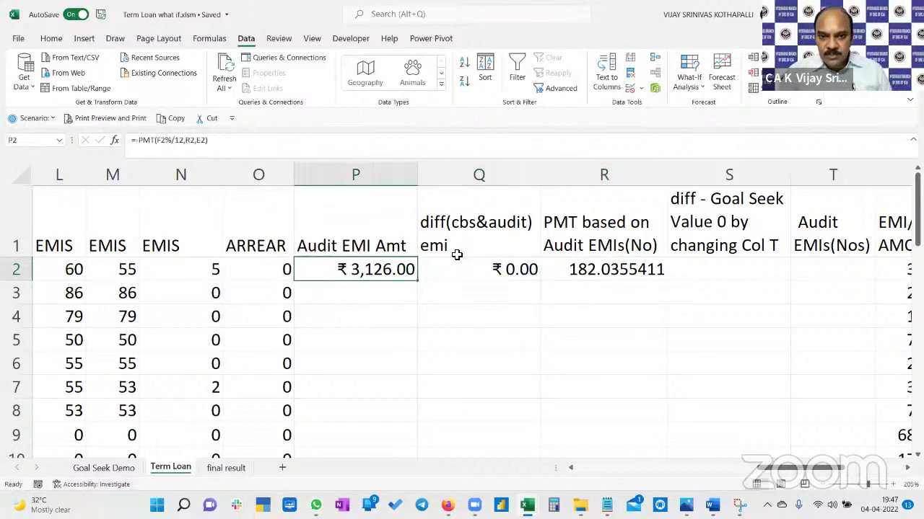
key("Right")
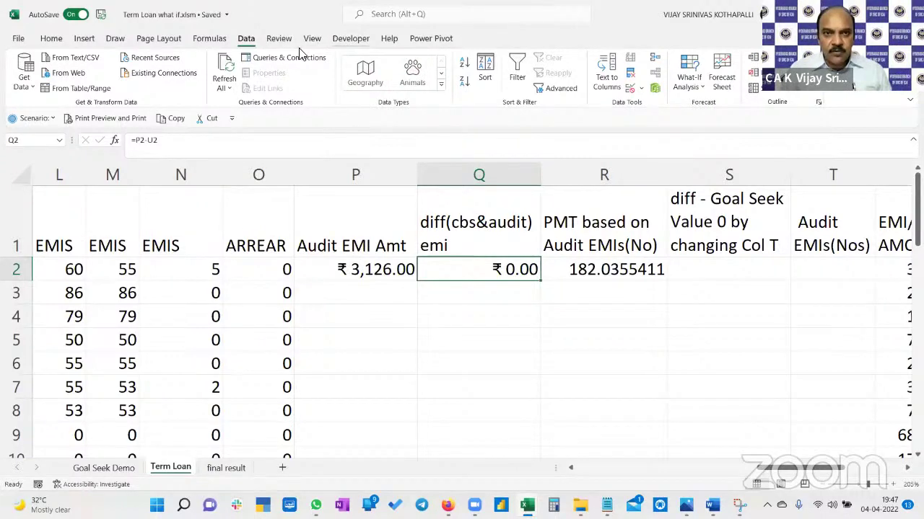
Run the Goal_Seek macro from Developer > Macros, then bring up Task View
left_click(351, 38)
left_click(50, 76)
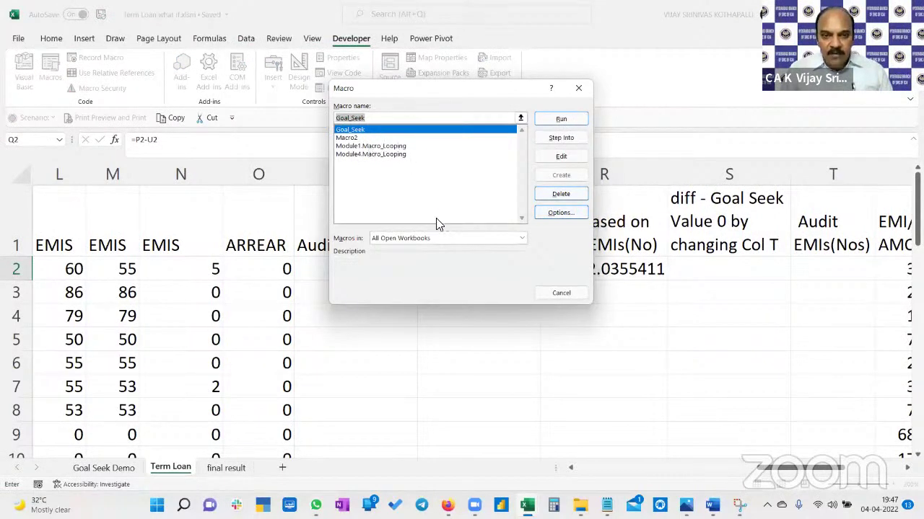
key("Return")
key("super+Tab")
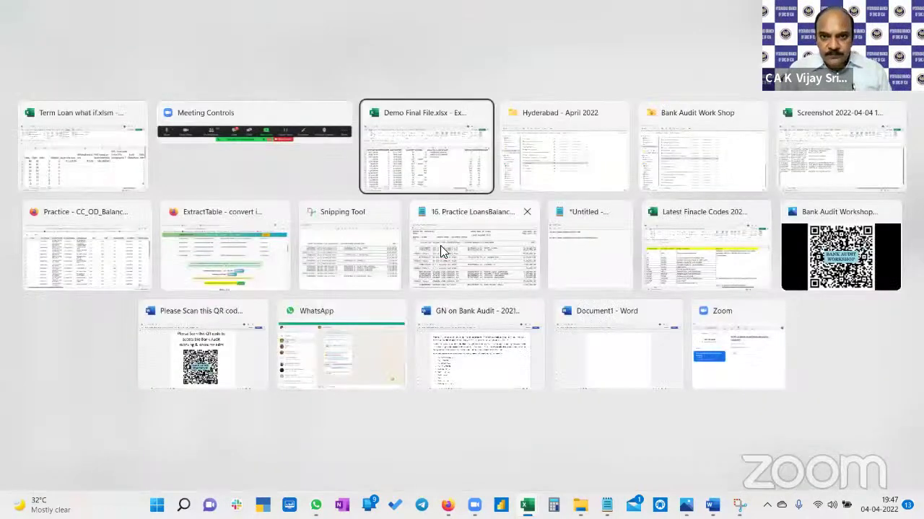
Switch to the Bank Audit Work Shop folder and select 12. Goal Seek Macro.txt
key("Right")
key("Right")
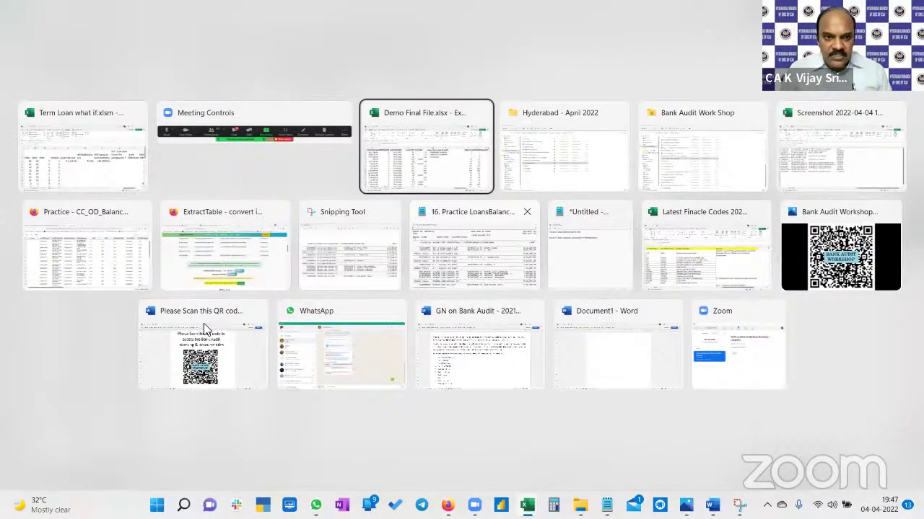
key("Return")
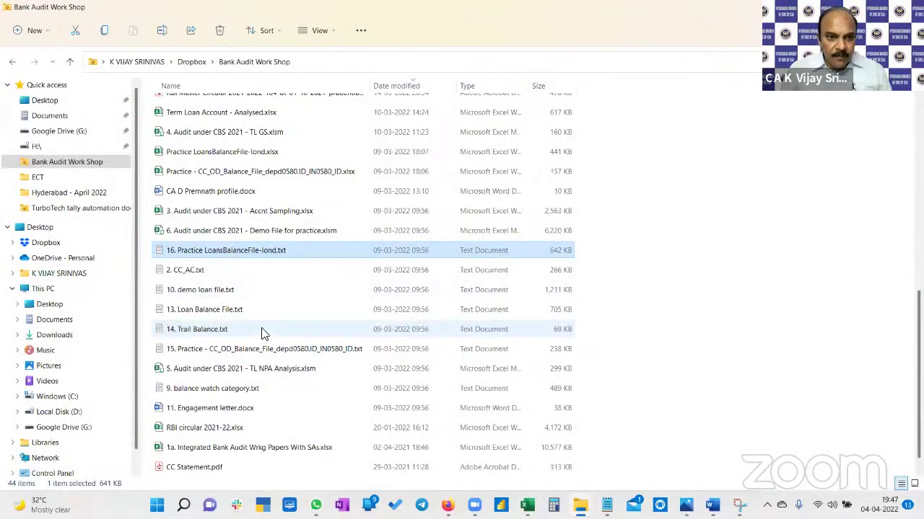
scroll(274, 311, "up", 1)
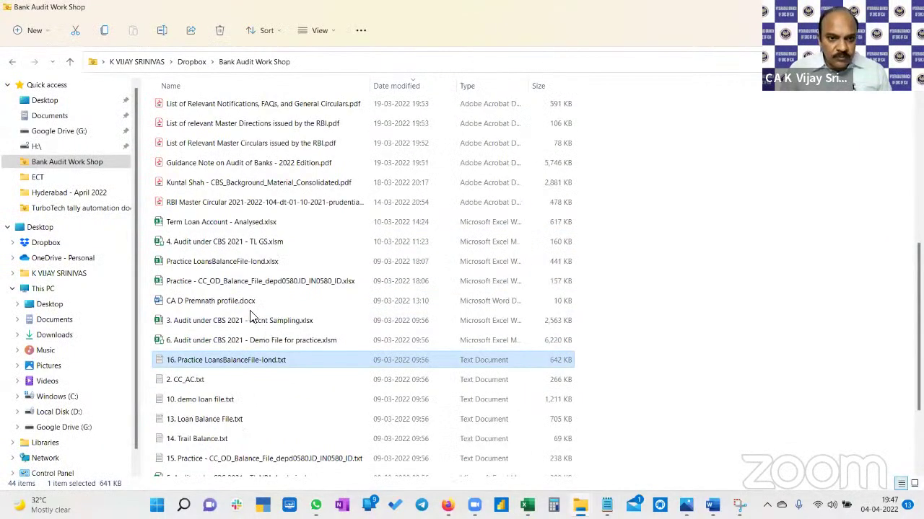
scroll(249, 315, "down", 2)
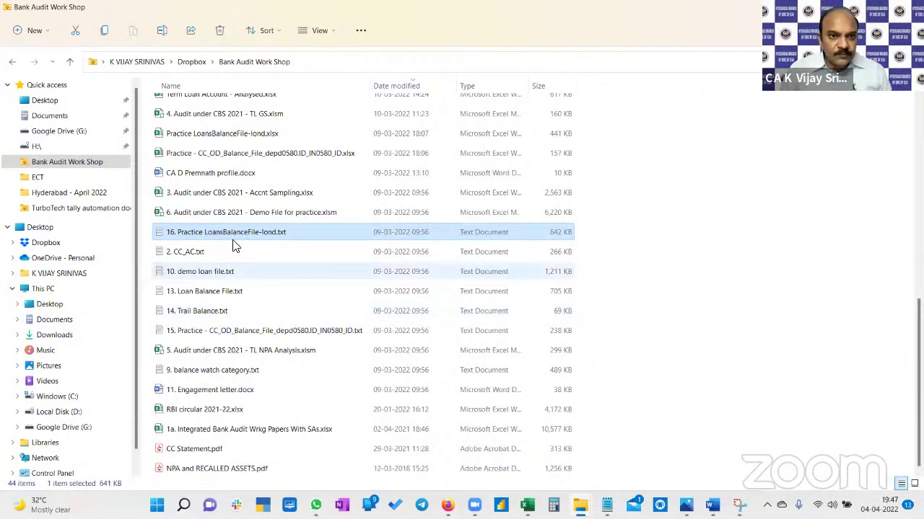
scroll(278, 282, "up", 2)
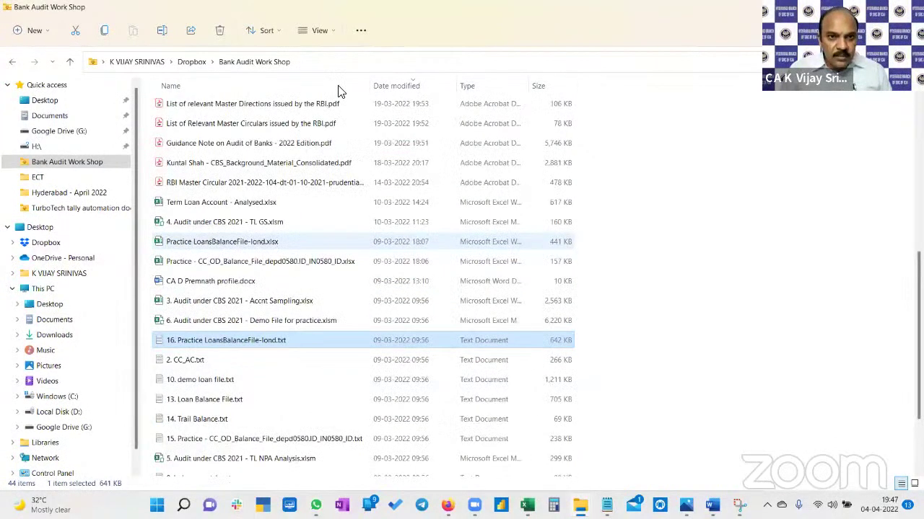
scroll(277, 281, "down", 2)
scroll(275, 152, "up", 4)
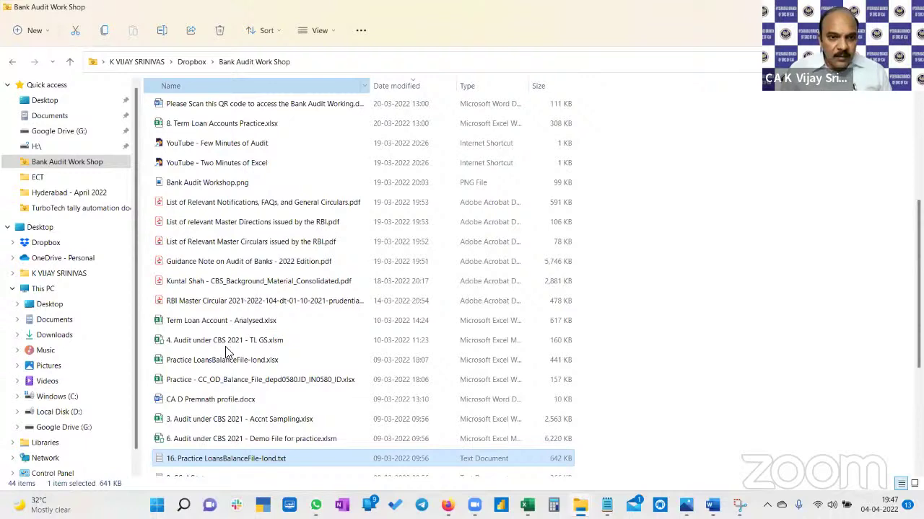
left_click(206, 328)
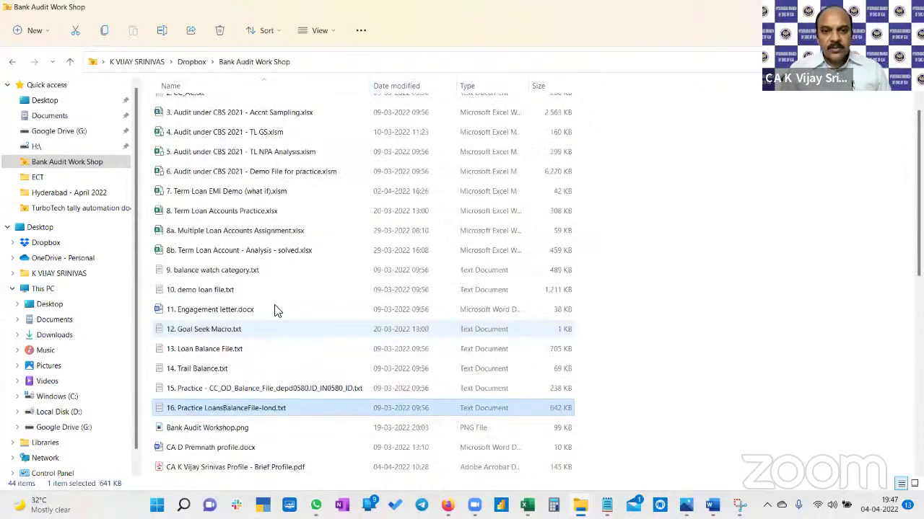
Read the Goal_Seek and Macro_Looping code in 12. Goal Seek Macro.txt, then return to Excel
key("Return")
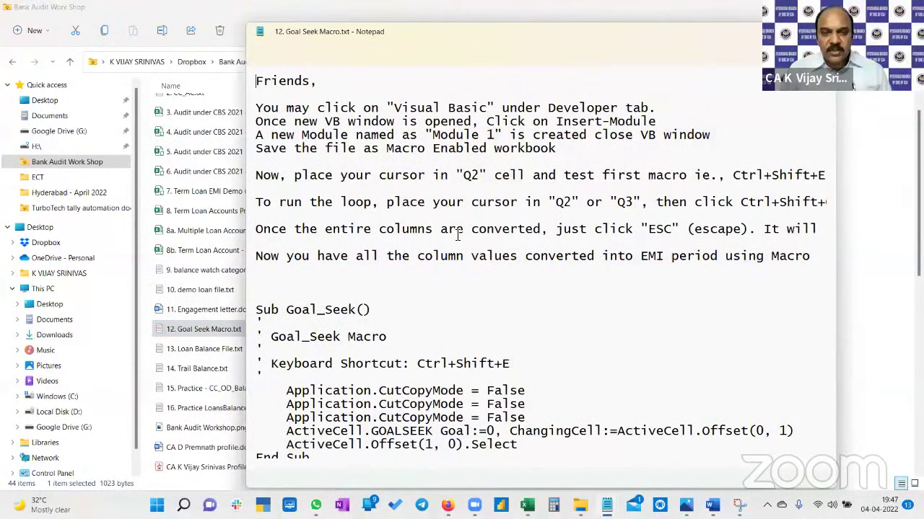
scroll(458, 235, "down", 4)
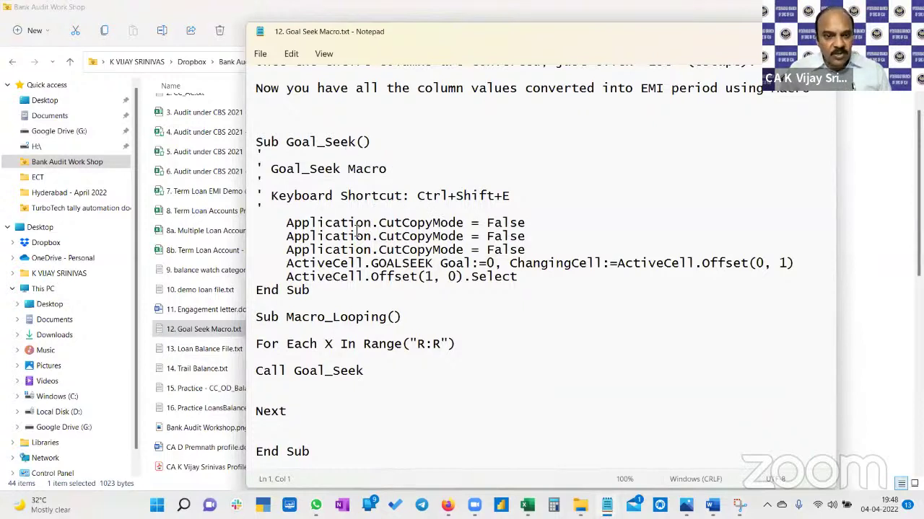
left_click(366, 378)
left_click(260, 340, "shift")
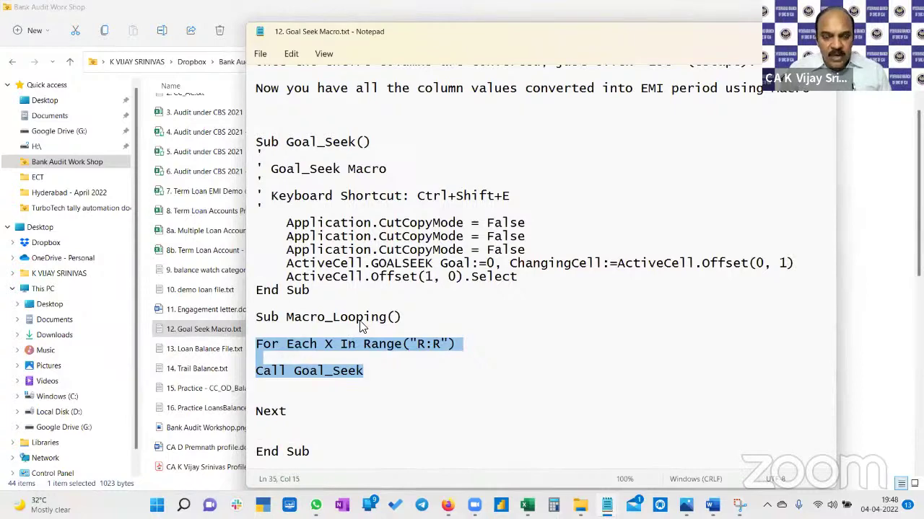
key("alt+Tab")
key("alt+Tab")
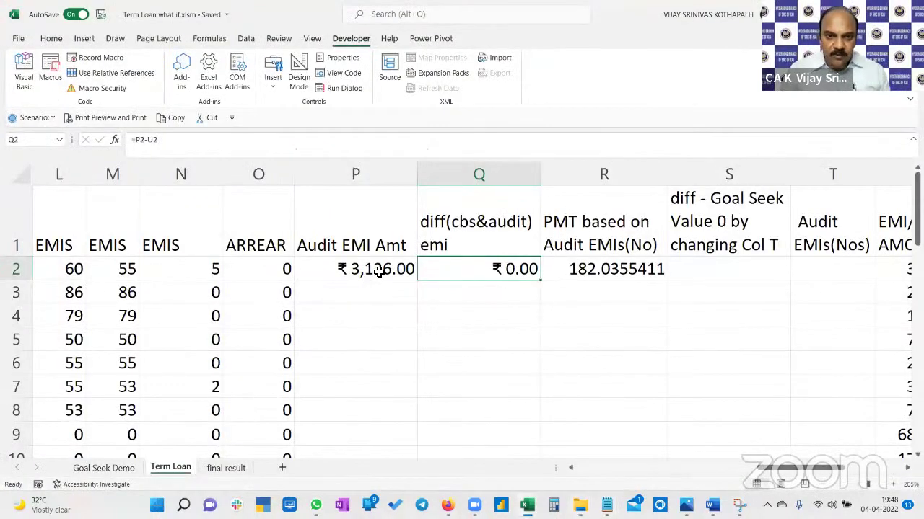
Reset R2 to 1 and copy the P2:R2 formulas down through row 41
left_click(378, 272)
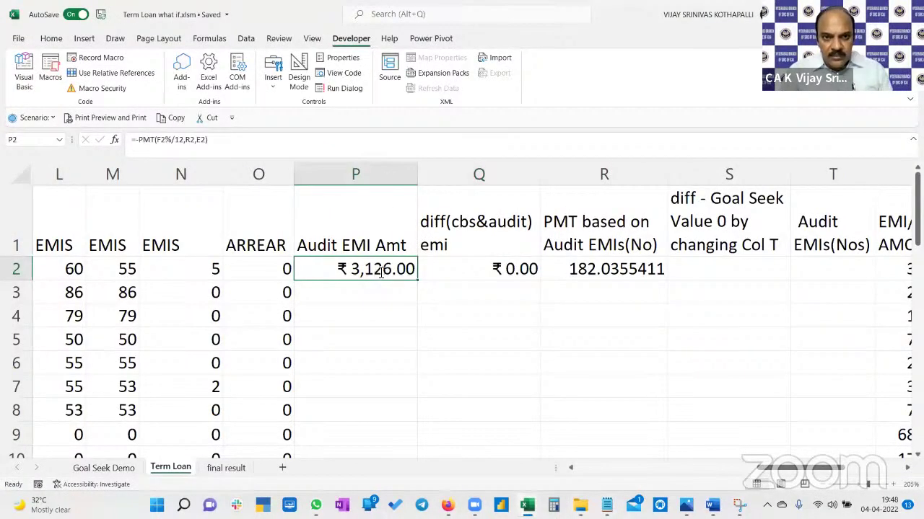
key("ctrl+z")
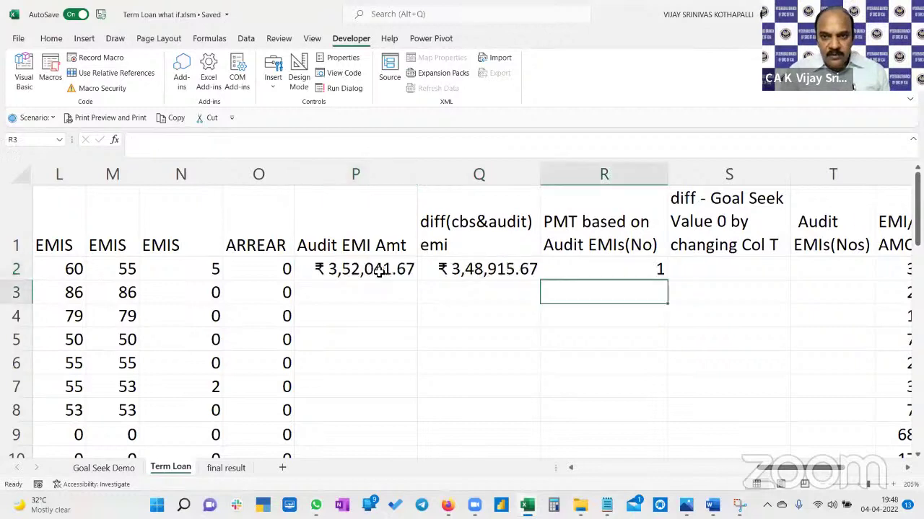
left_click(378, 271)
key("shift+Right")
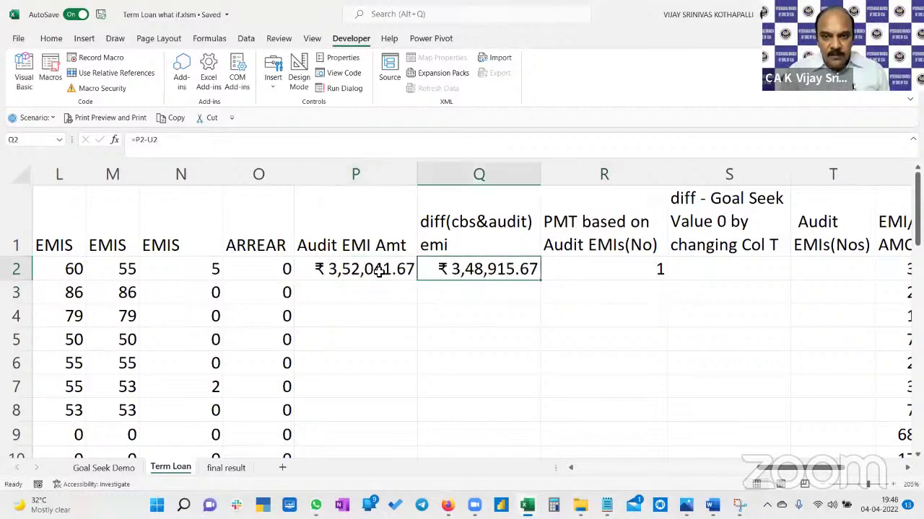
key("shift+Right")
key("ctrl+c")
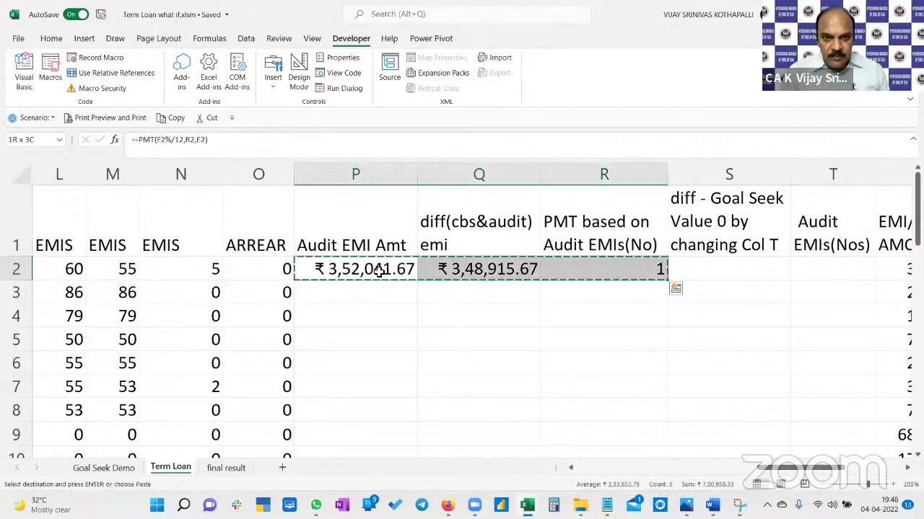
key("Down")
key("Down")
key("Down")
key("Down")
key("Down")
key("Down")
key("Down")
key("Down")
key("Down")
key("Down")
key("Down")
key("Down")
key("Down")
key("Down")
key("Down")
key("Down")
key("Down")
key("Down")
key("Down")
key("Down")
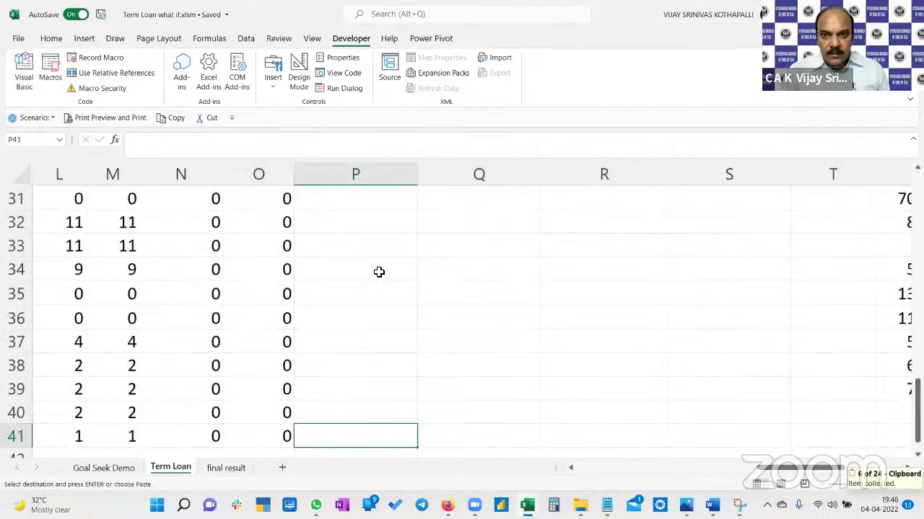
key("ctrl+shift+Up")
key("shift+Right")
key("shift+Right")
key("Return")
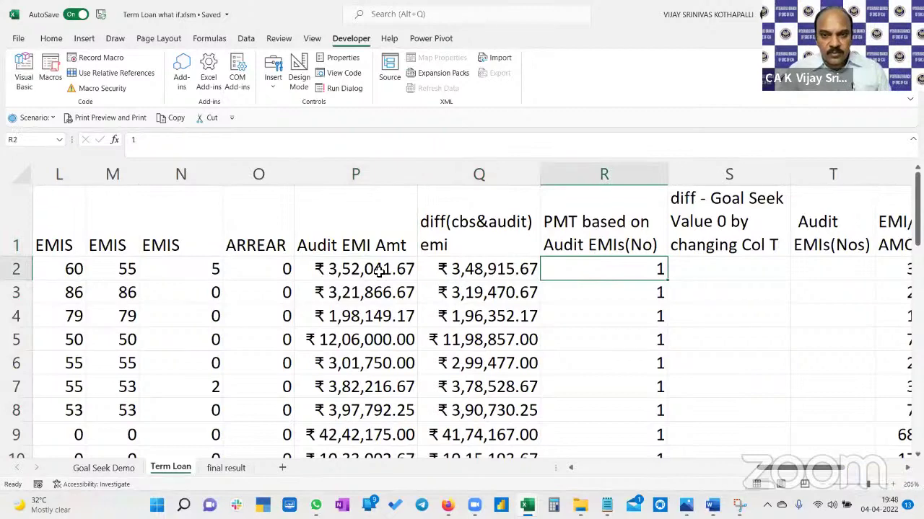
Run Module1.Macro_Looping from Q2 and end it at the runtime error once rows solve
key("Left")
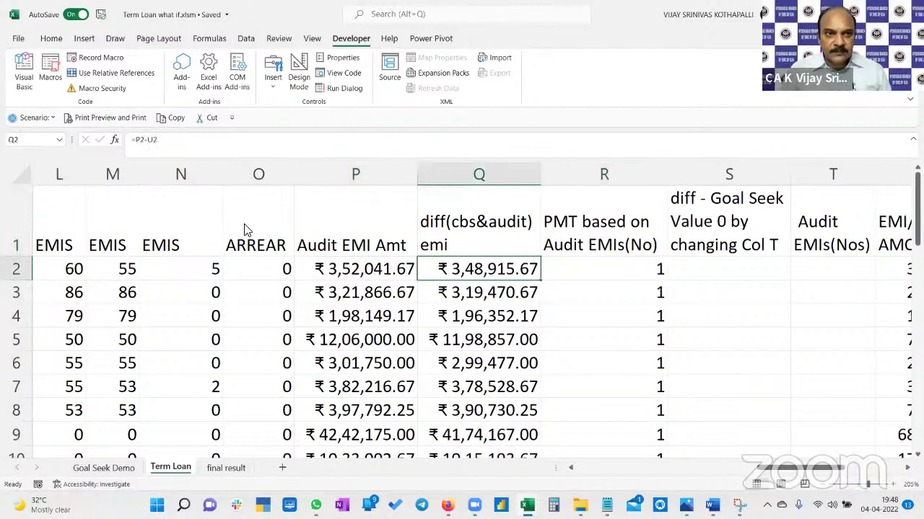
left_click(63, 81)
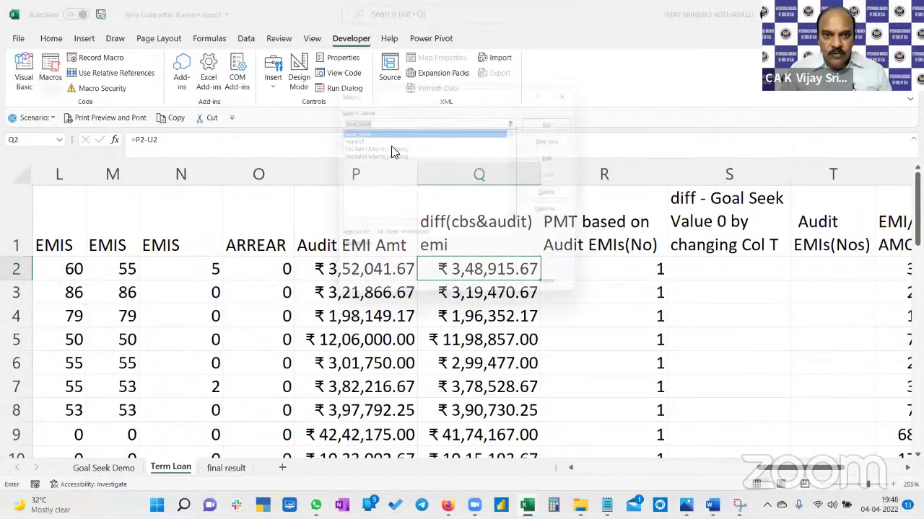
left_click(514, 146)
left_click(560, 137)
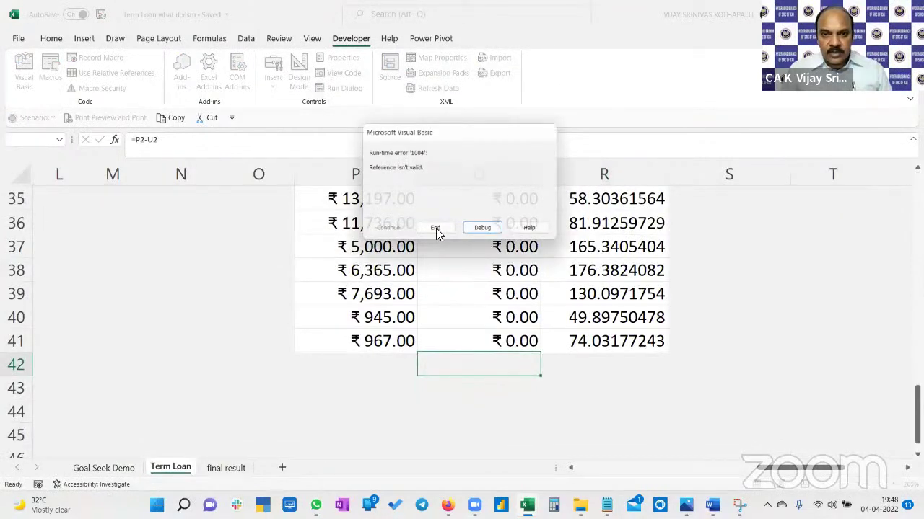
left_click(435, 230)
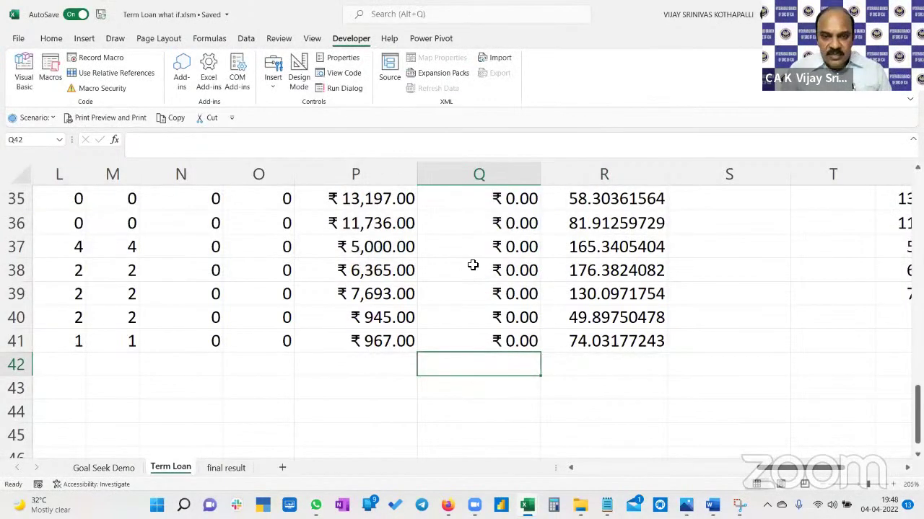
Check the EMI counts in R2, R4 and R7 and the Audit EMI formula in P7
scroll(472, 264, "up", 6)
scroll(449, 256, "up", 5)
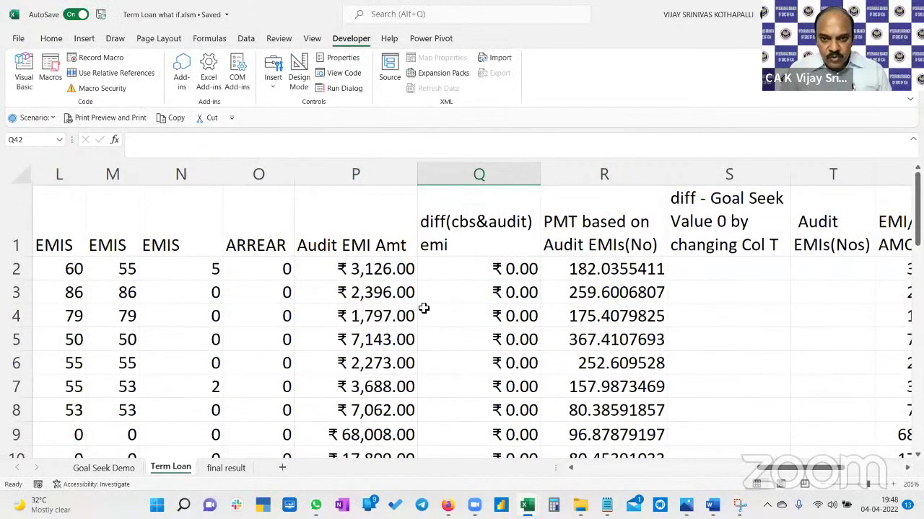
left_click(582, 270)
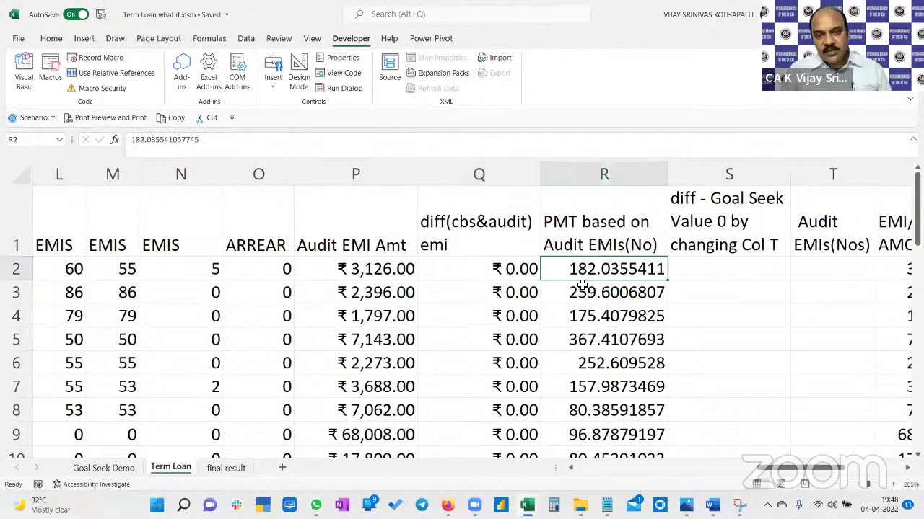
left_click(578, 318)
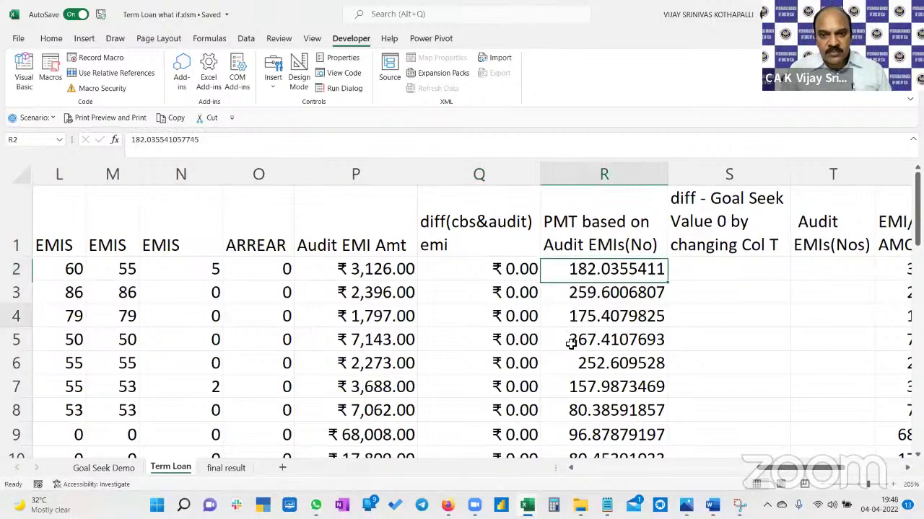
key("Down")
key("Down")
key("Down")
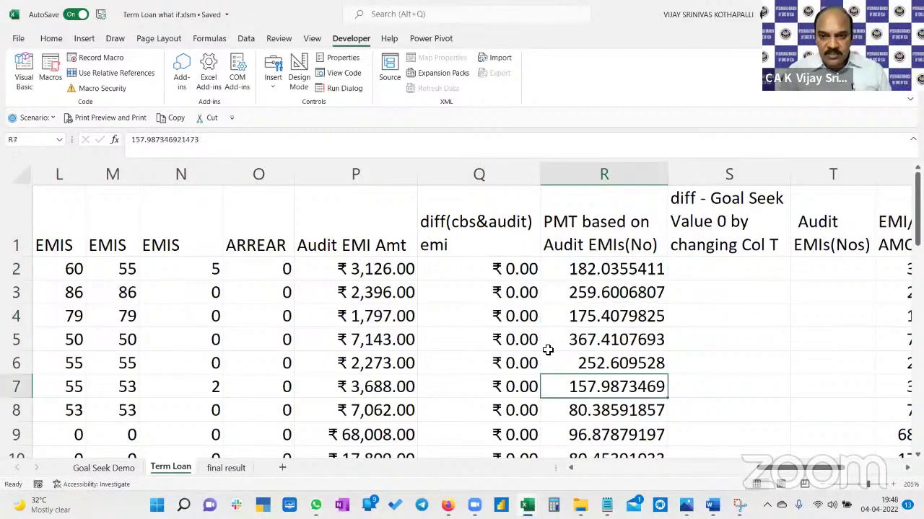
key("Left")
key("Left")
key("Left")
key("Left")
key("Left")
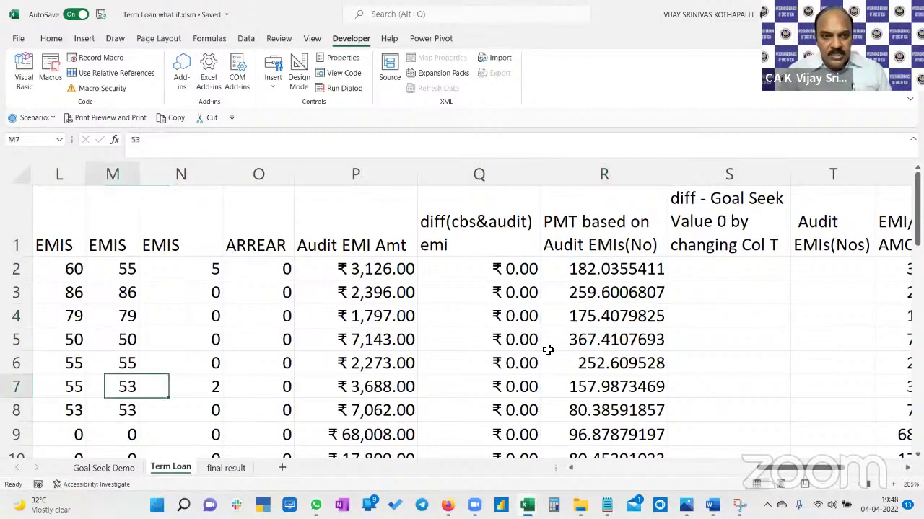
scroll(548, 350, "left", 1)
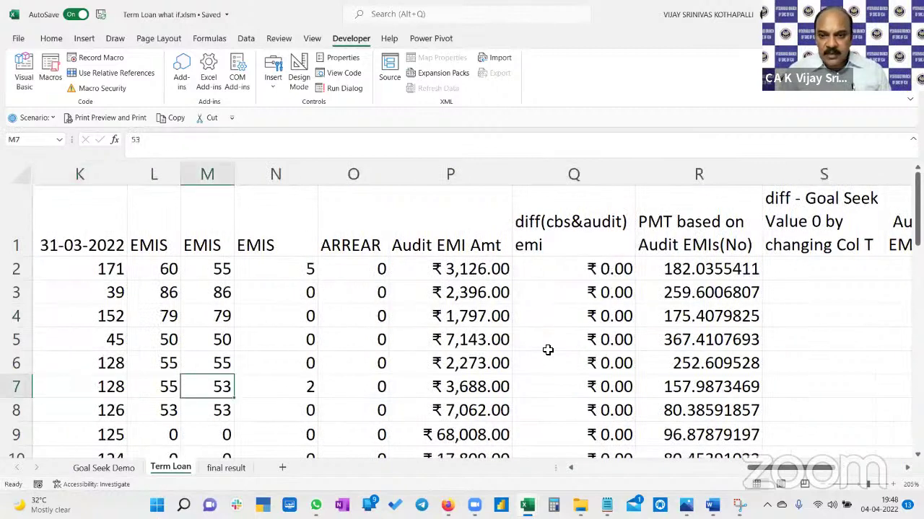
Step across row 7 to review the EMI, months-elapsed (K7) and instalment (U7) formulas
key("Right")
key("Right")
key("Right")
key("Right")
key("Right")
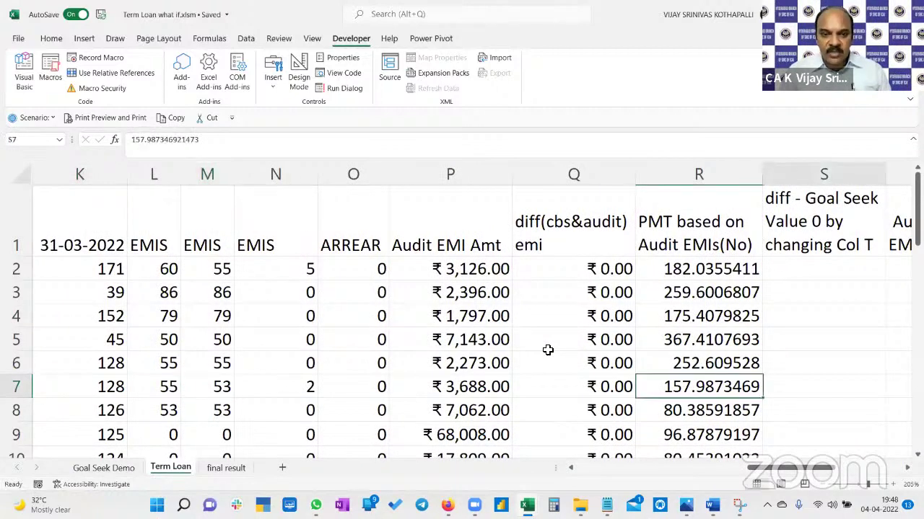
key("Left")
key("Left")
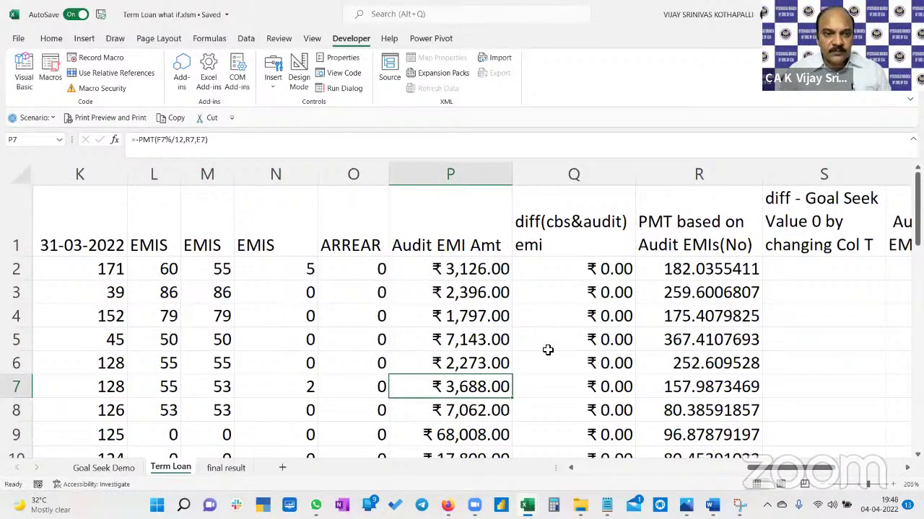
key("Left")
key("Left")
key("Left")
key("Left")
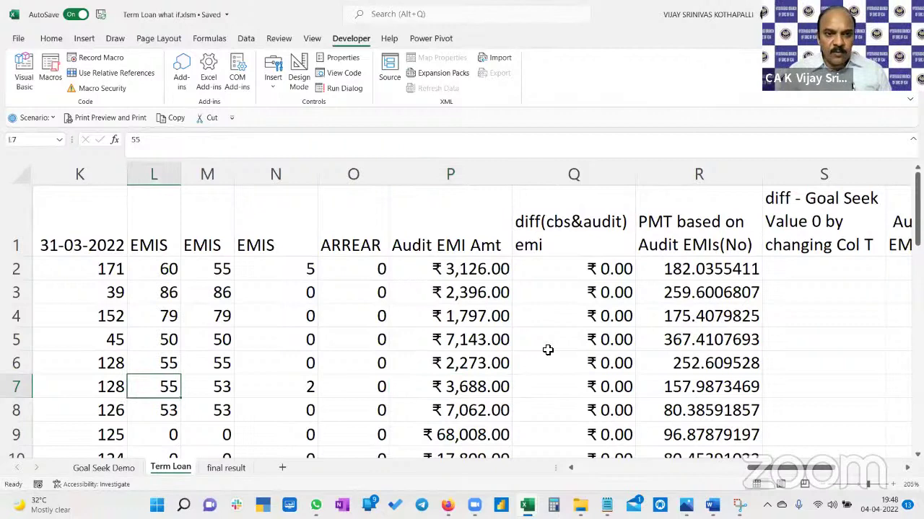
key("Left")
key("Right")
key("Right")
key("Right")
key("Right")
key("Right")
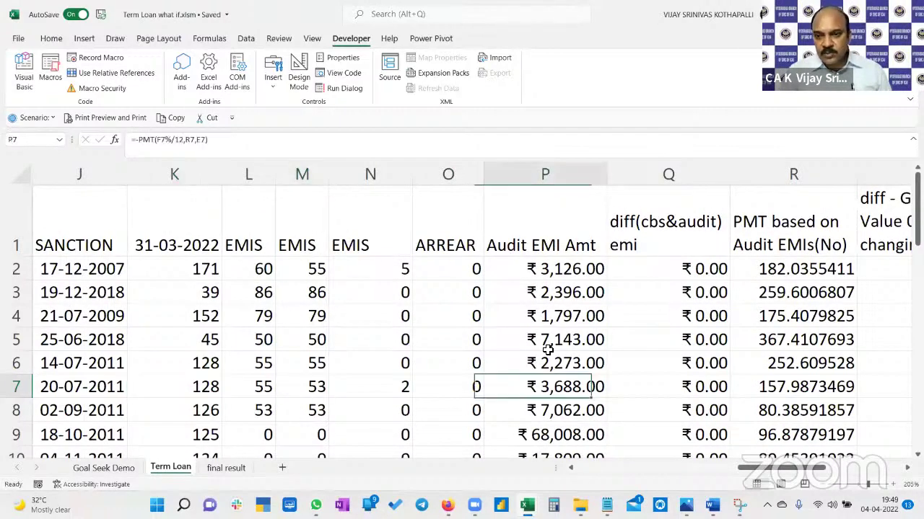
key("Right")
key("Right")
key("Right")
key("Right")
key("Right")
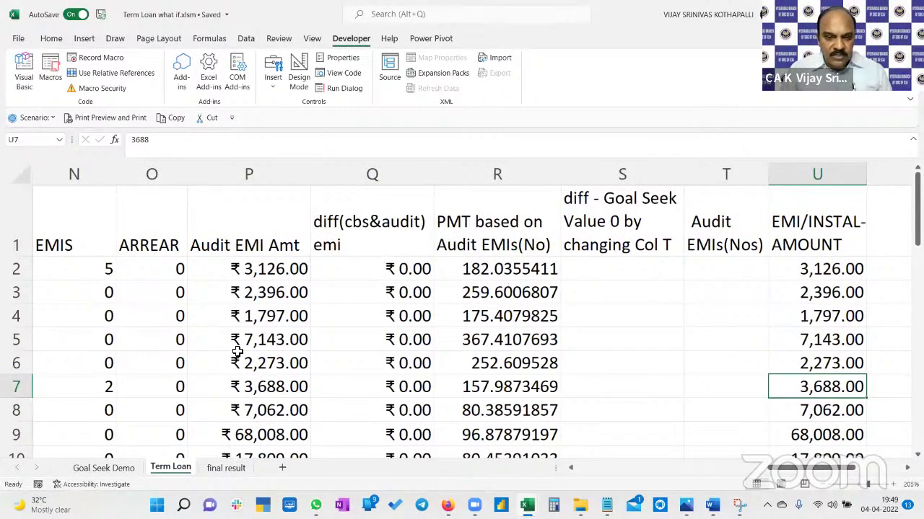
Recheck the PMT result in R2, then bring the Hyderabad - April 2022 folder forward
left_click(517, 270)
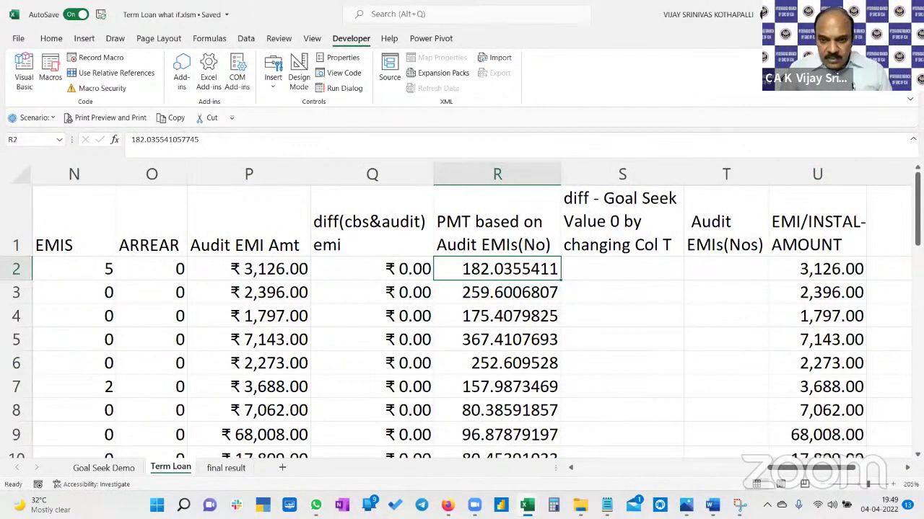
left_click(580, 503)
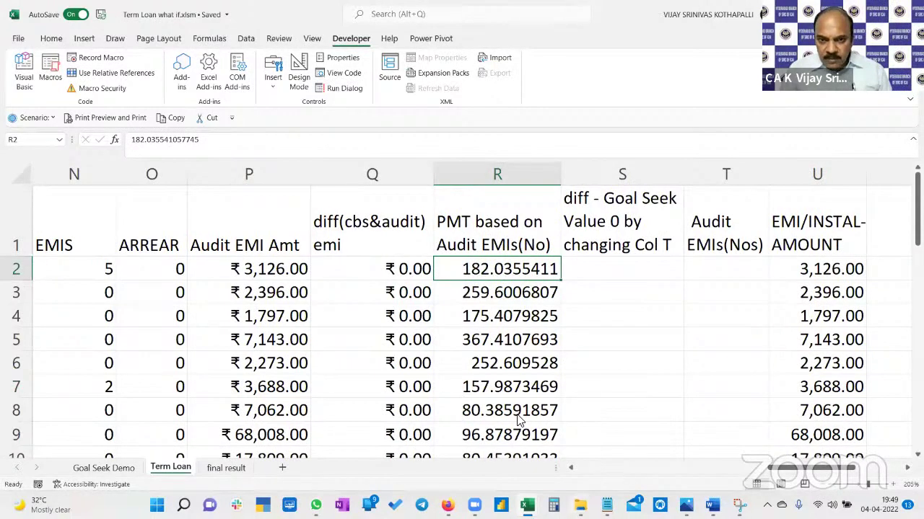
left_click(634, 440)
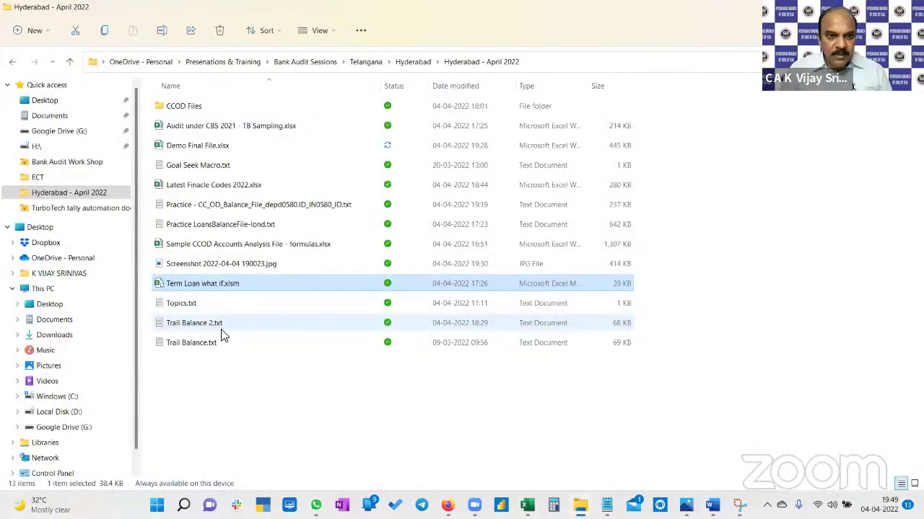
left_click(191, 306)
key("Return")
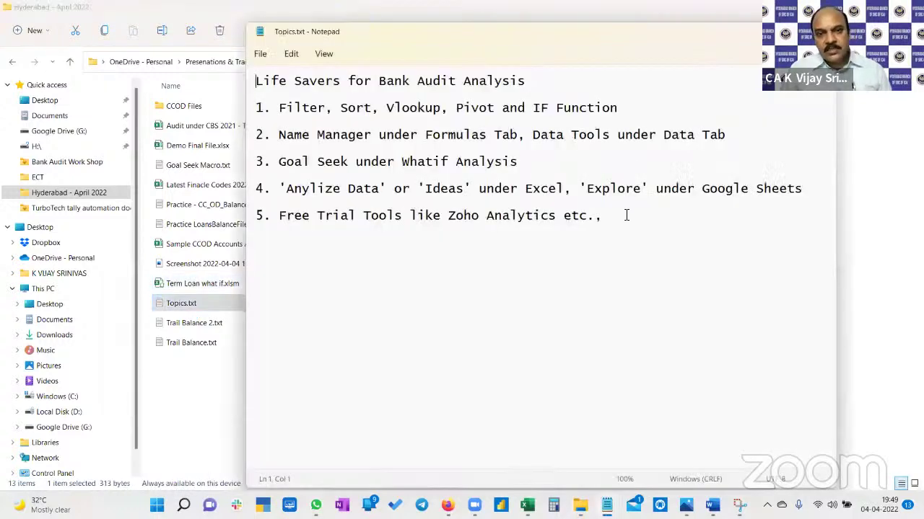
scroll(261, 117, "up", 3, "ctrl")
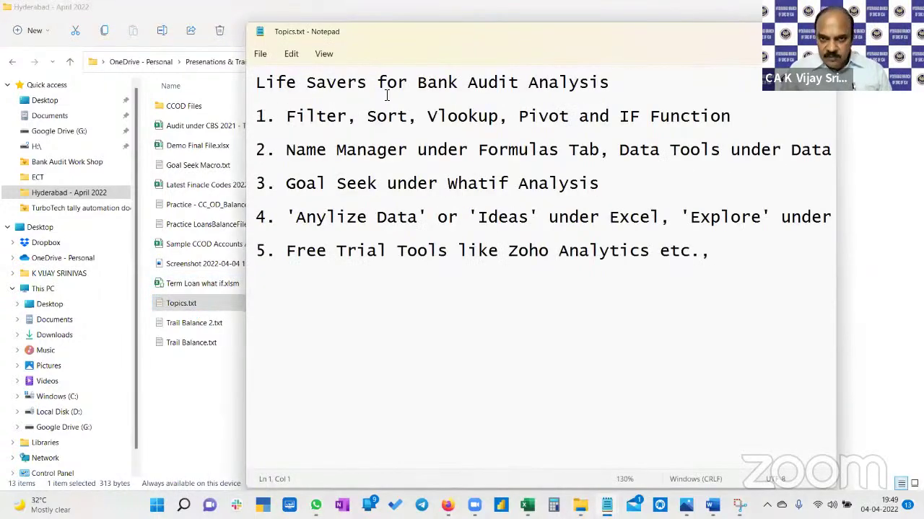
left_click_drag(258, 118, 705, 124)
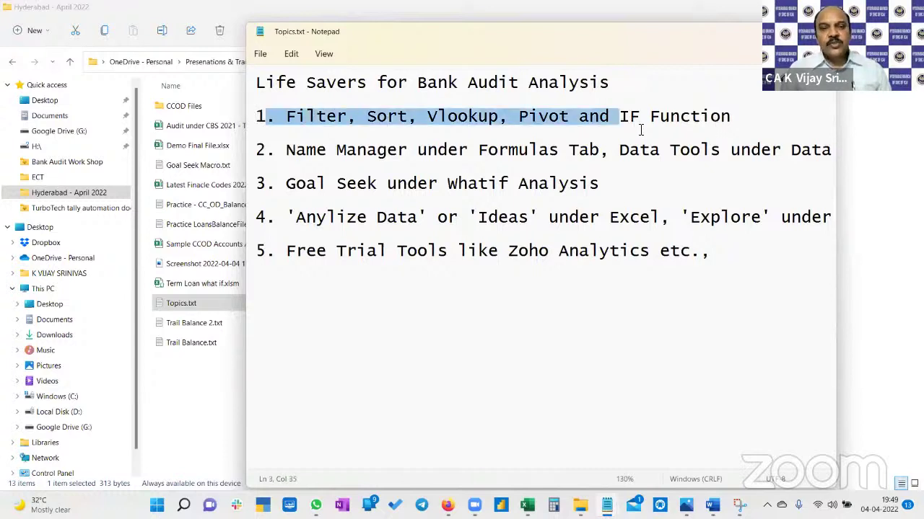
left_click_drag(640, 130, 710, 124)
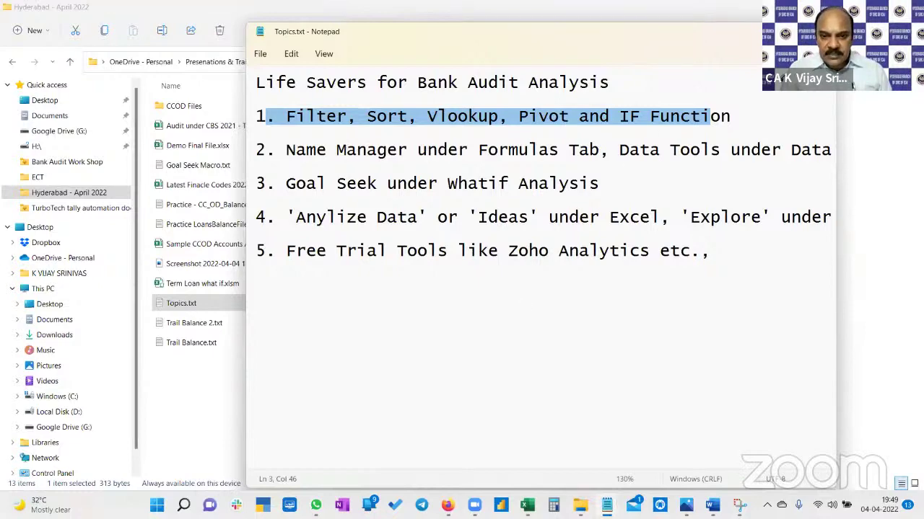
left_click(580, 505)
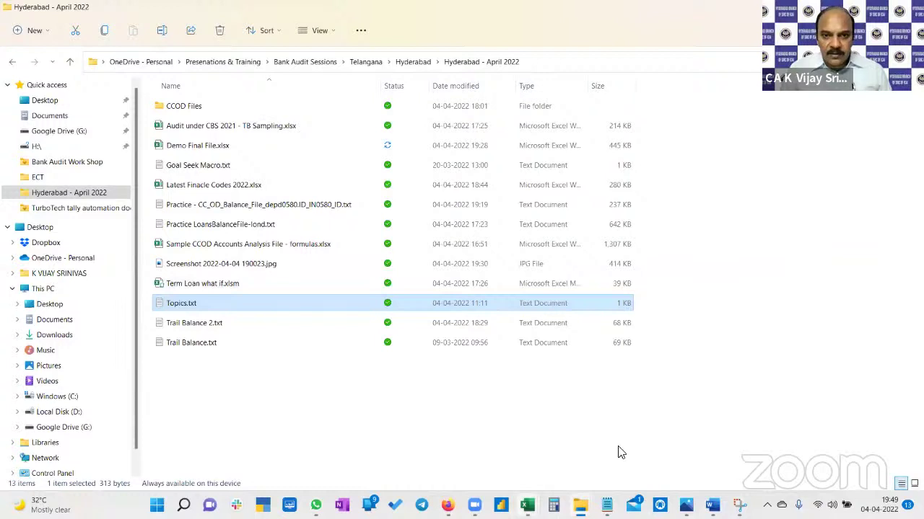
mouse_move(526, 506)
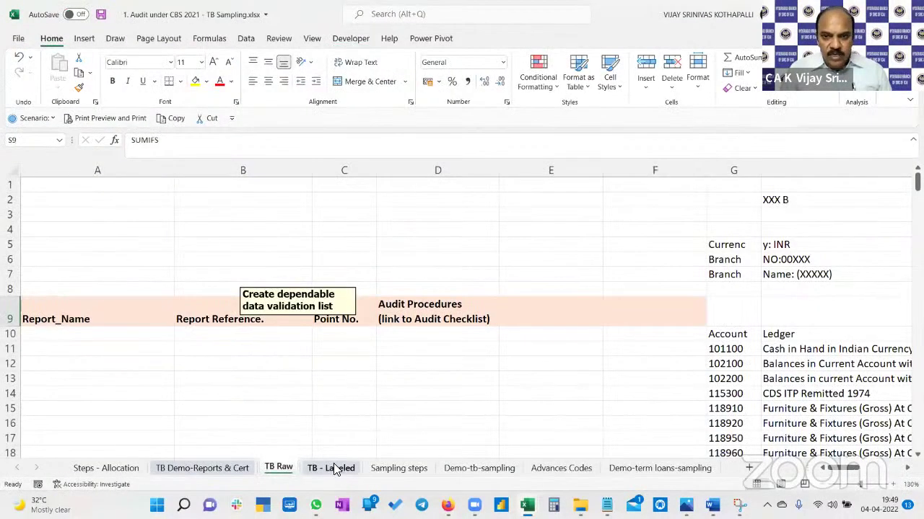
On TB Raw, inspect the account code in G11 and the ledger name beside it
left_click(725, 349)
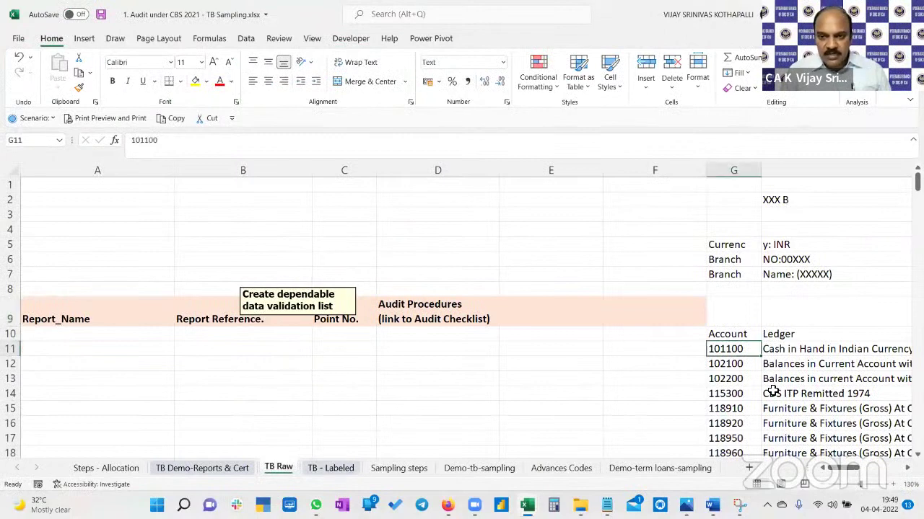
scroll(772, 390, "right", 3)
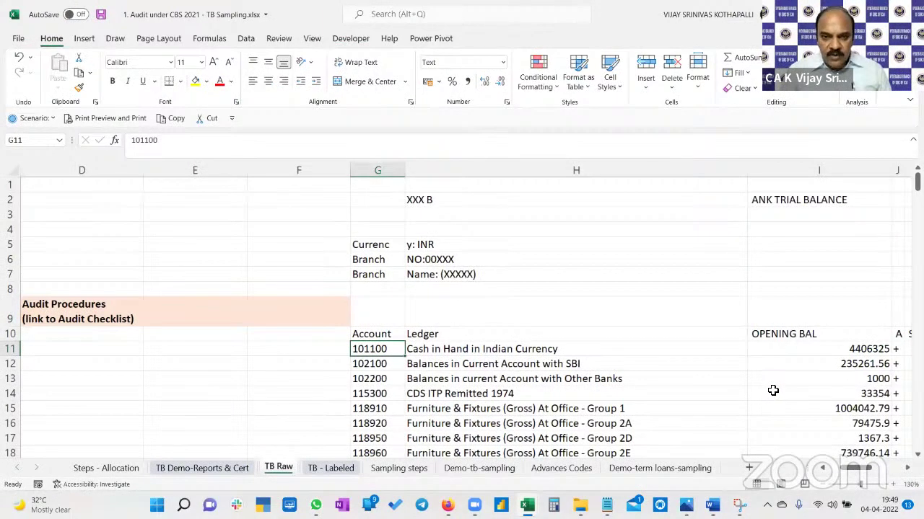
key("Right")
key("Left")
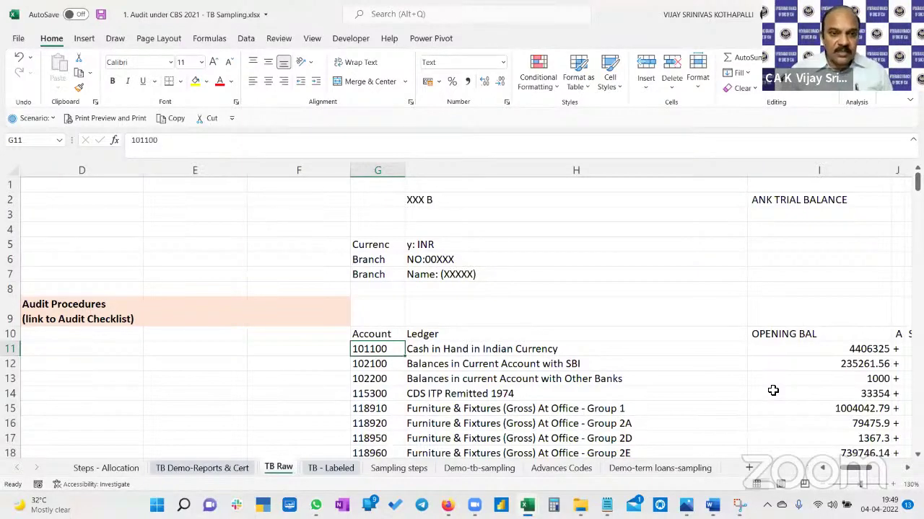
Switch to the TB Demo-Reports & Cert sheet and browse its report names up to Tax_Audit_Report
key("ctrl+Page_Up")
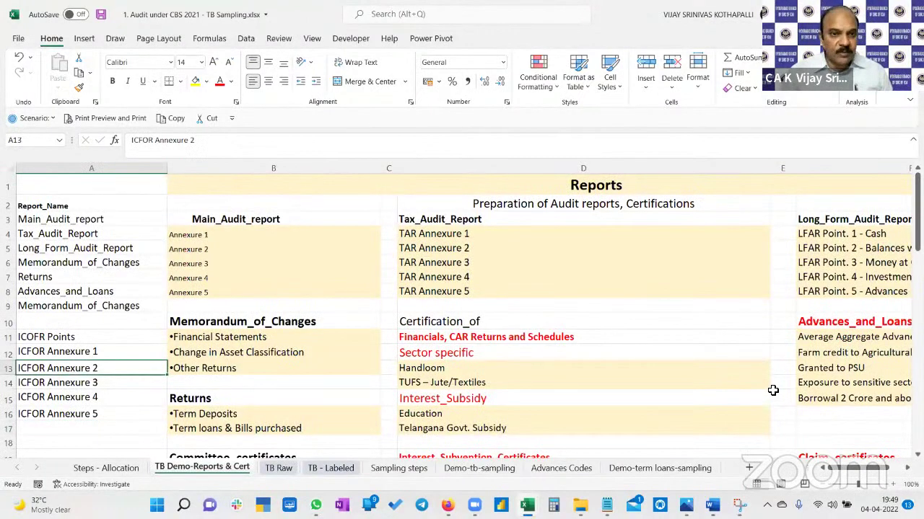
key("Right")
key("Up")
key("Up")
key("Up")
key("Up")
key("Up")
key("Up")
key("Up")
key("Right")
key("Up")
key("Up")
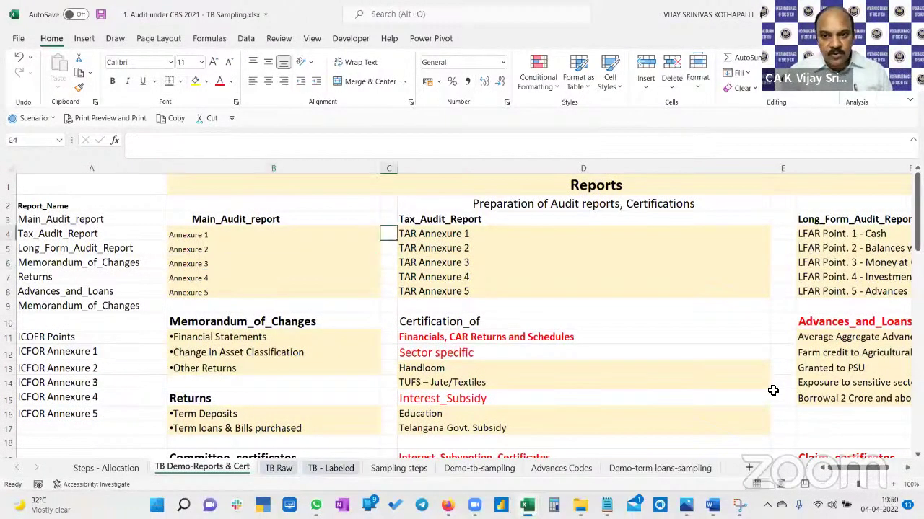
key("Right")
key("Right")
key("Right")
key("Down")
key("Down")
key("Home")
key("Down")
key("Down")
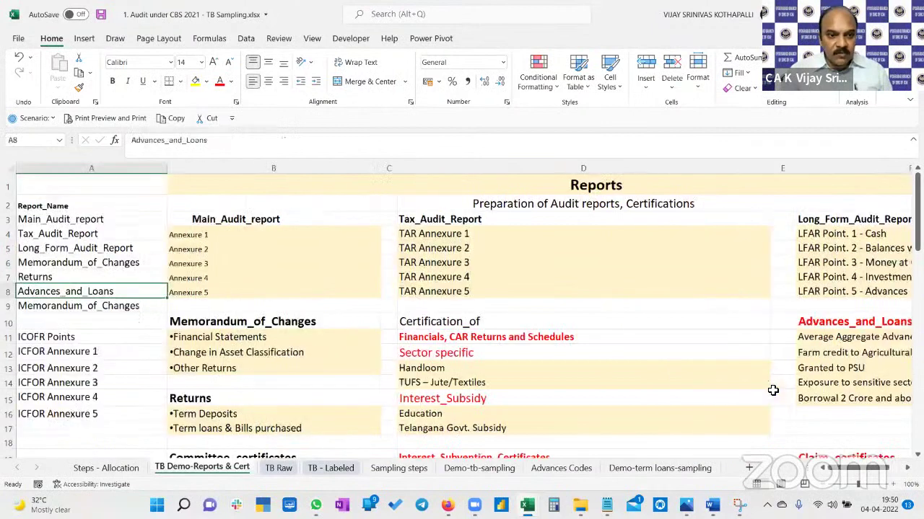
key("Down")
key("Down")
key("Down")
key("Down")
key("Up")
key("Right")
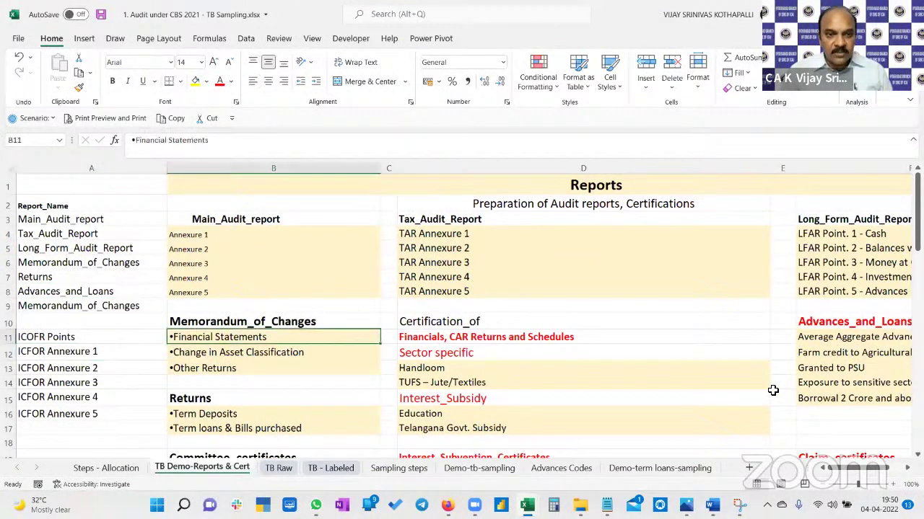
key("Up")
key("Up")
key("Up")
key("Up")
key("Up")
key("Up")
key("Up")
key("Left")
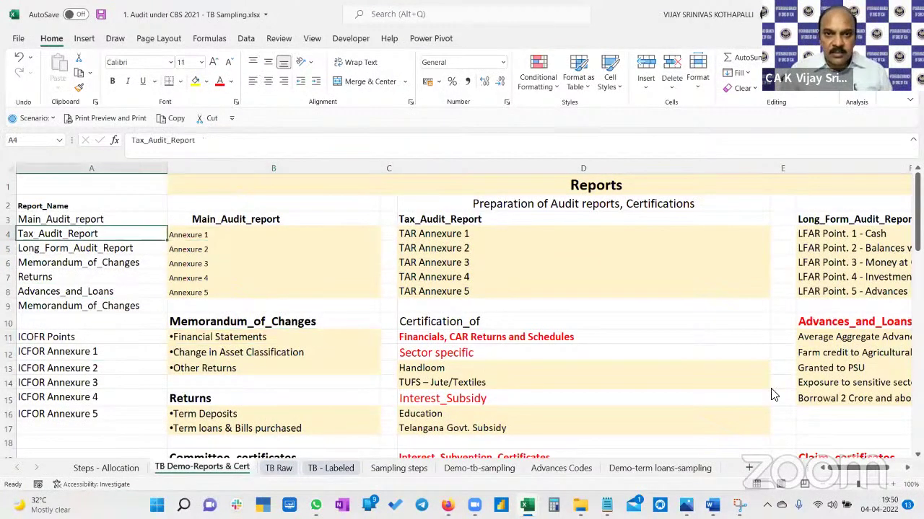
key("alt+Tab")
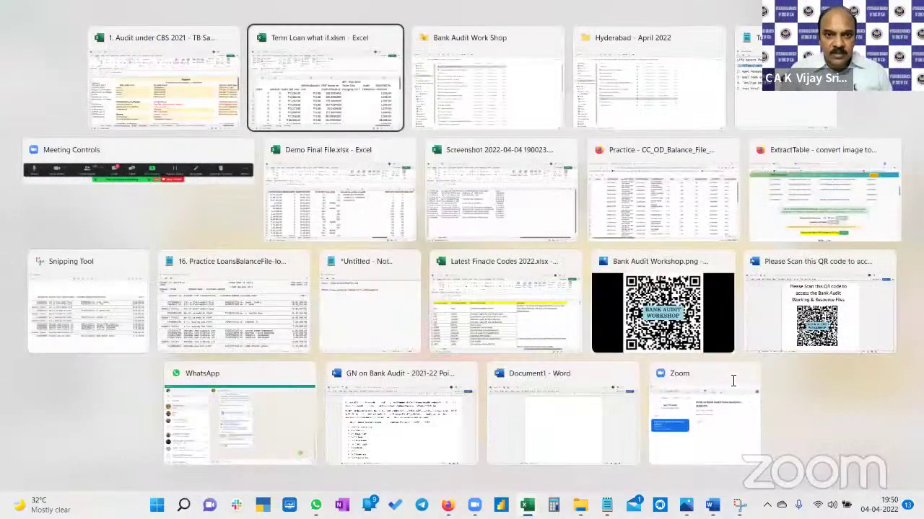
Name the report list Report_Name from its top row via Create from Selection, then verify it
left_click(732, 382)
left_click_drag(53, 208, 66, 310)
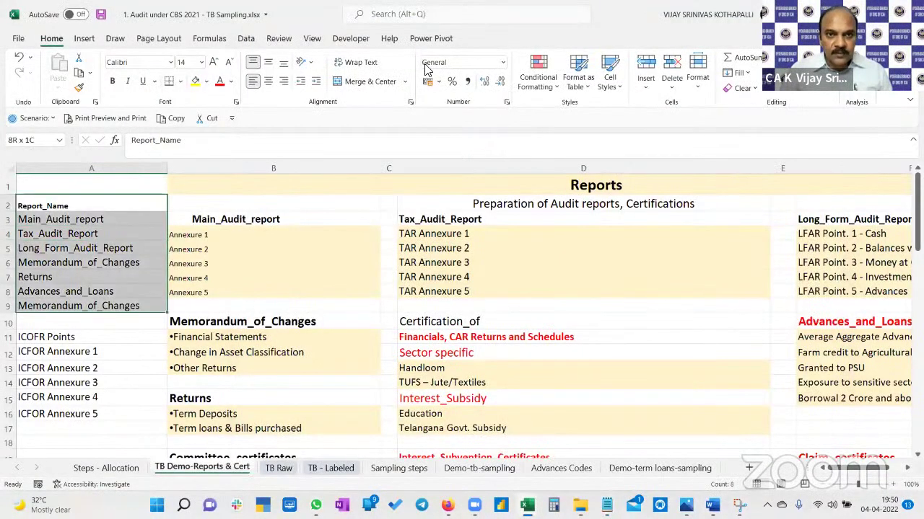
left_click(420, 88)
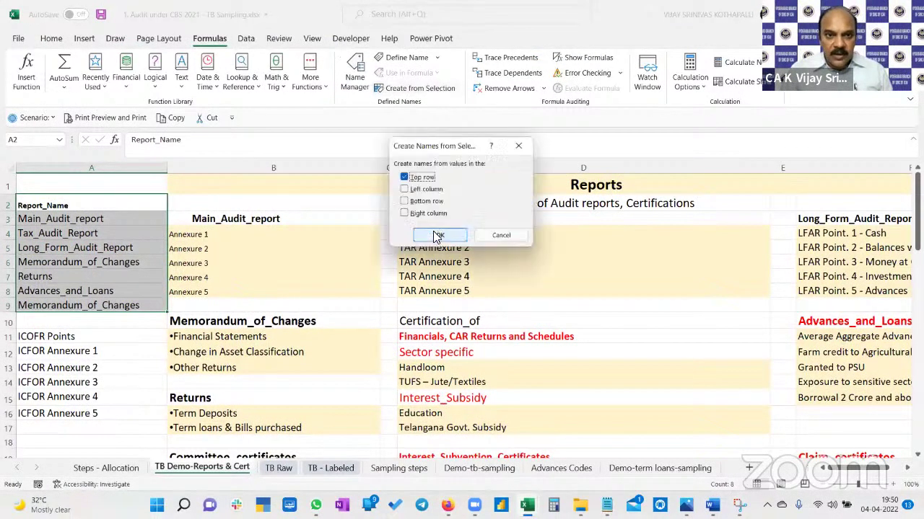
left_click(437, 233)
left_click(108, 441)
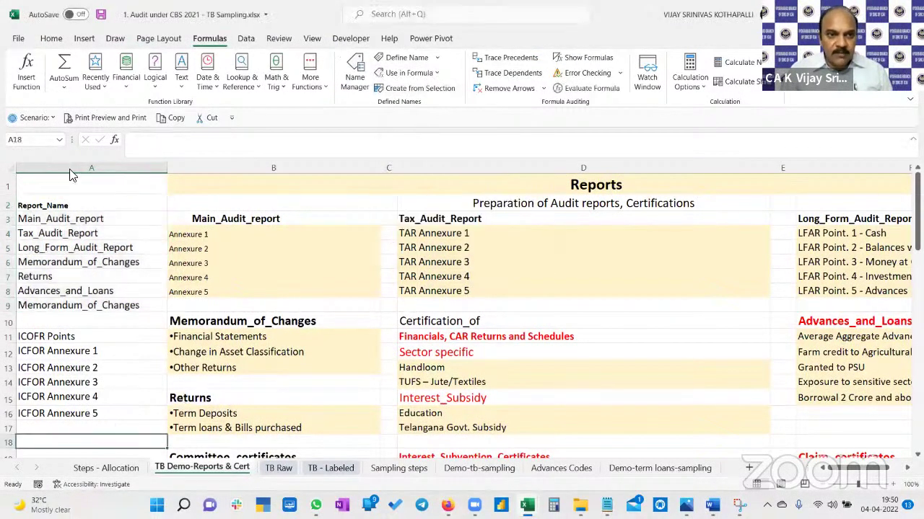
left_click(60, 144)
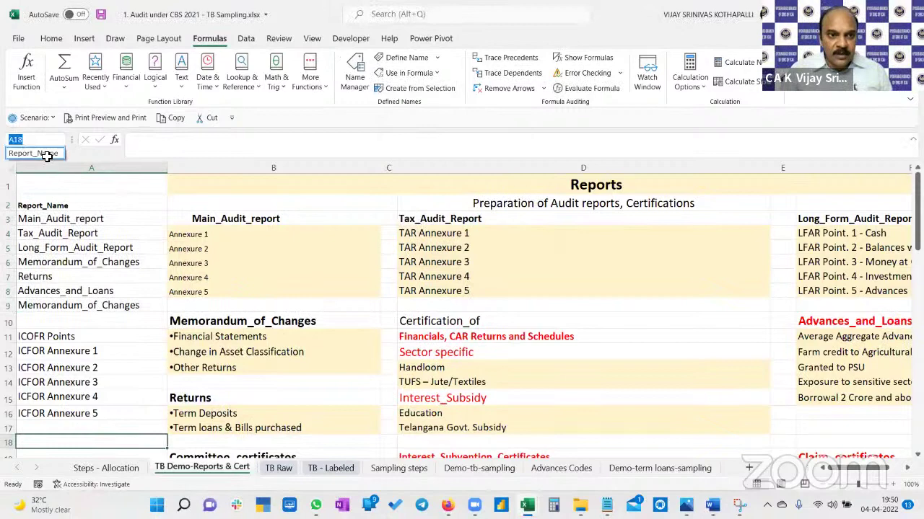
left_click(43, 153)
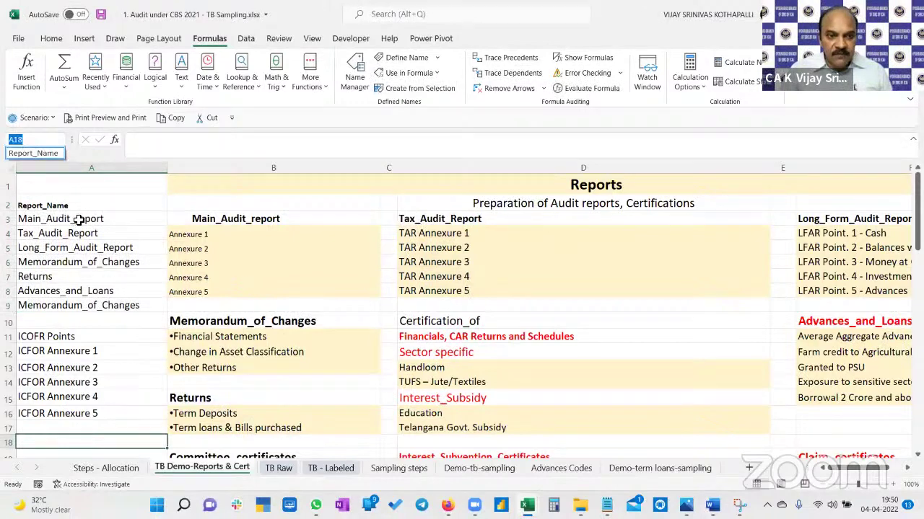
Open the Data Validation settings for cell F11 on the TB Raw sheet
left_click(278, 469)
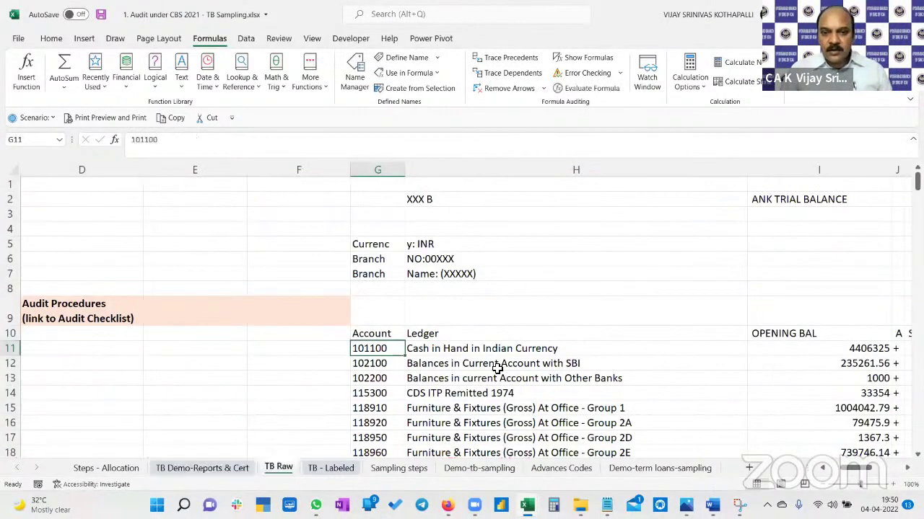
left_click(299, 351)
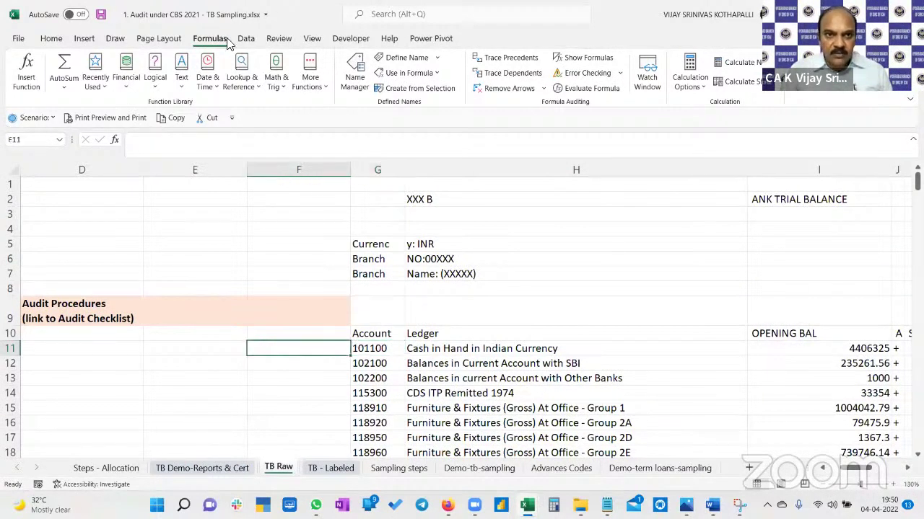
left_click(249, 40)
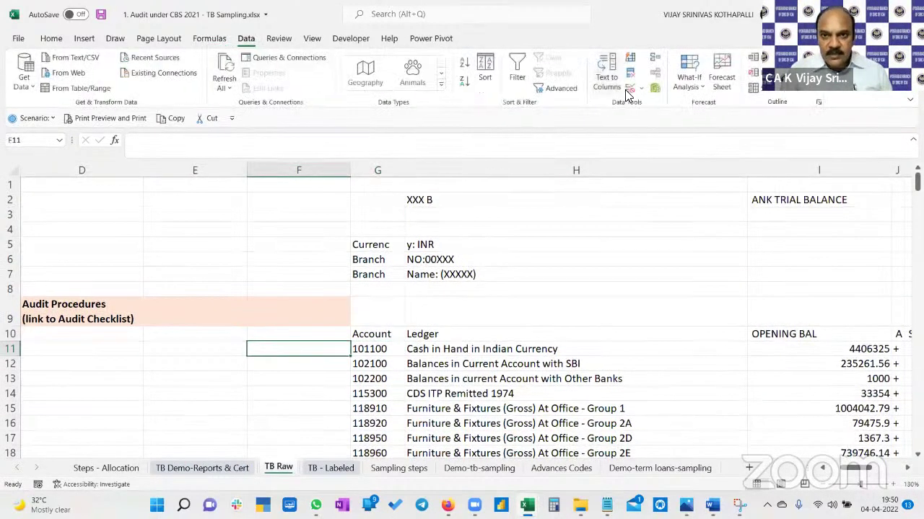
left_click(630, 92)
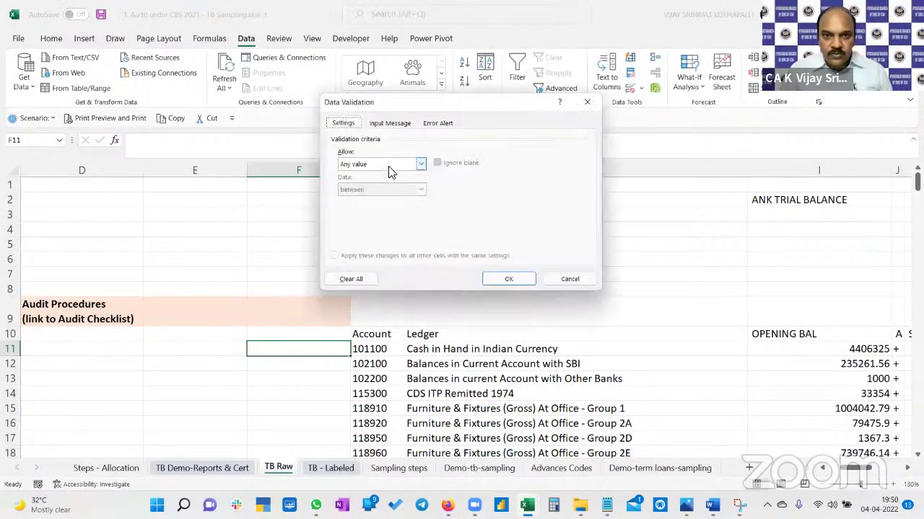
Abandon the first list validation attempt and enter the label 'Report_Name' in F8
left_click(390, 165)
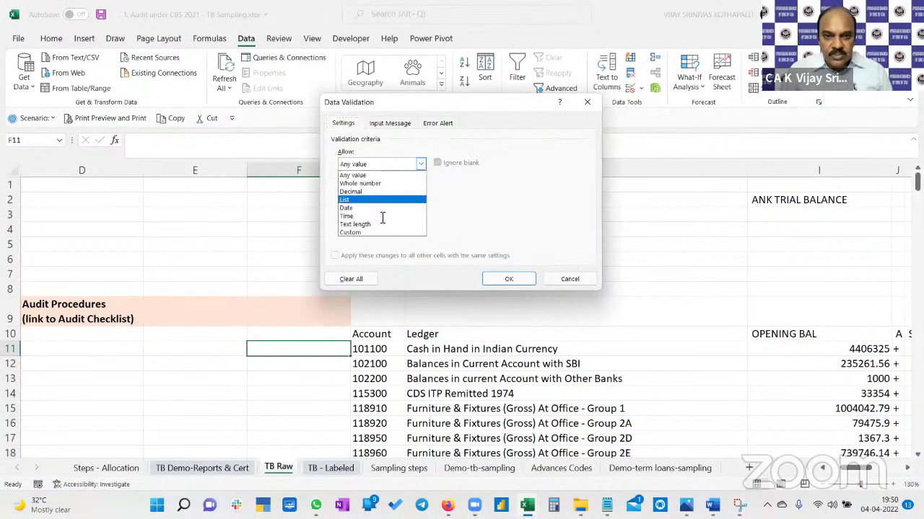
left_click(380, 200)
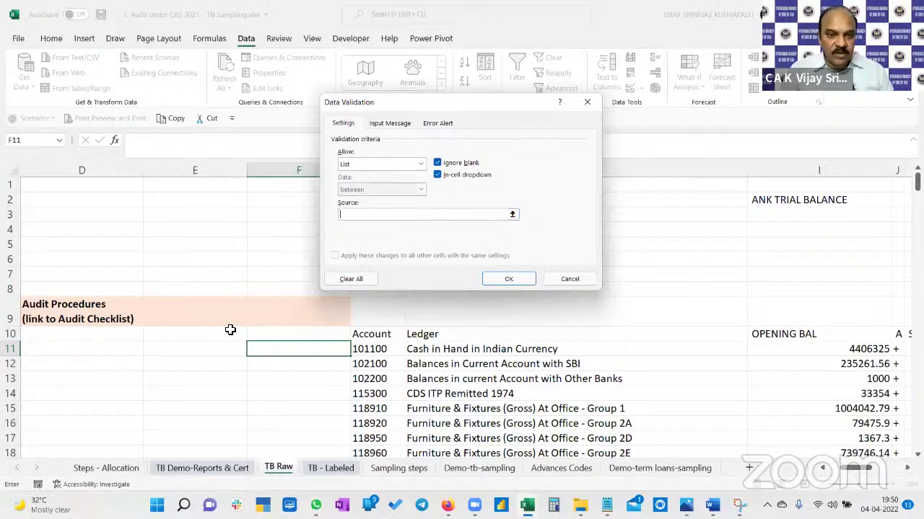
key("Escape")
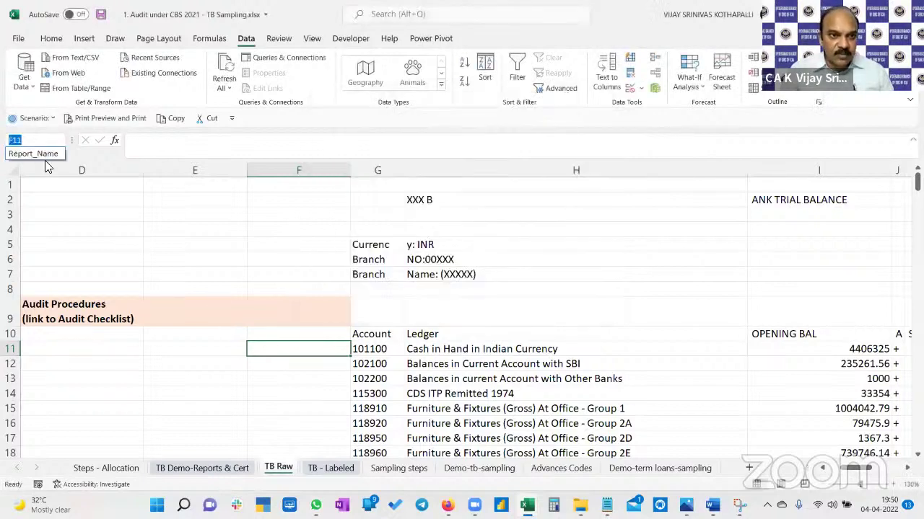
left_click(269, 289)
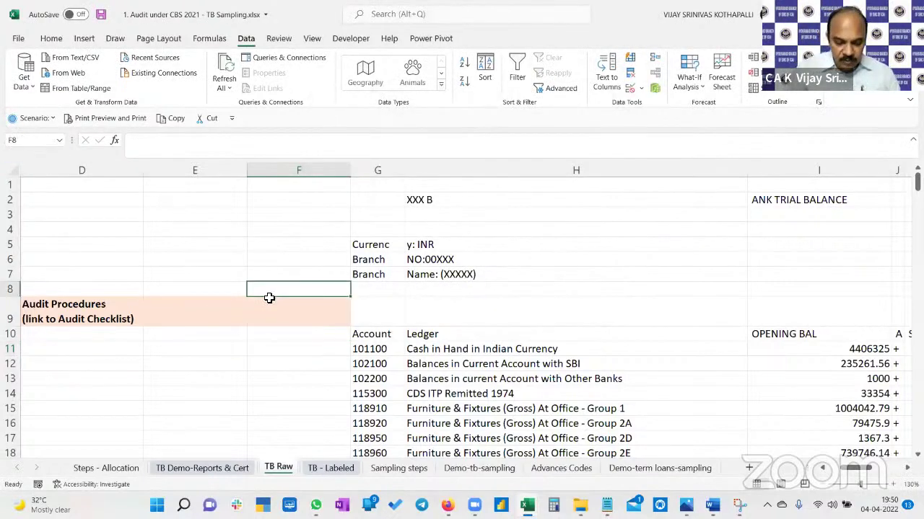
type("rEPORT")
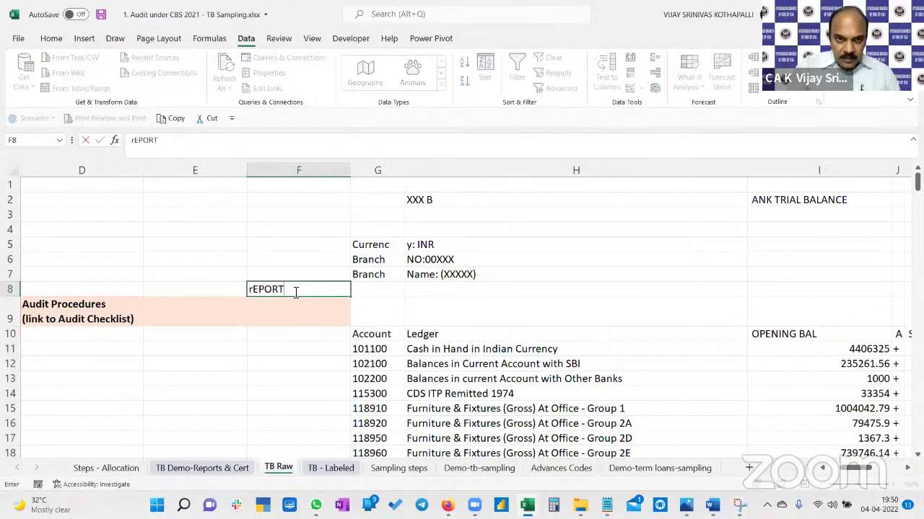
type("_Name")
key("Return")
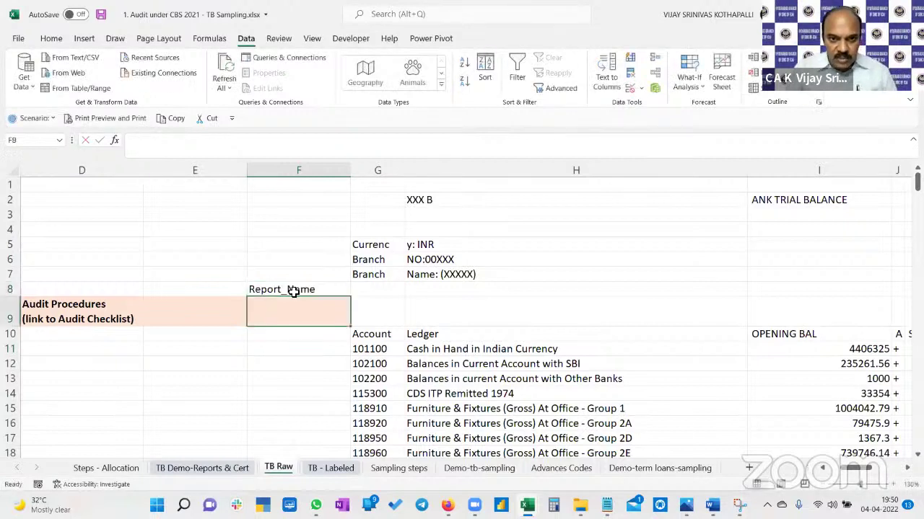
Restrict F11 to a List with source =Report_Name and open its dropdown
key("Down")
key("Down")
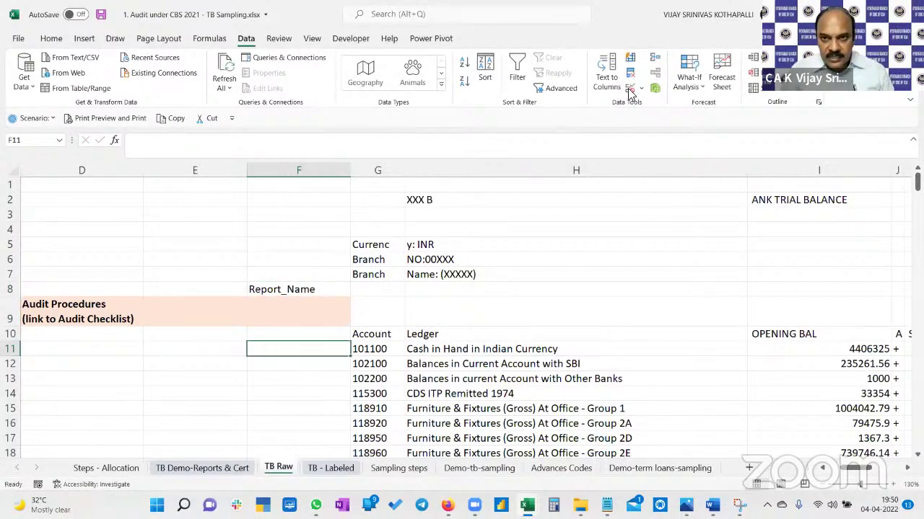
key("alt+a")
key("v")
key("v")
key("Down")
key("Down")
key("Down")
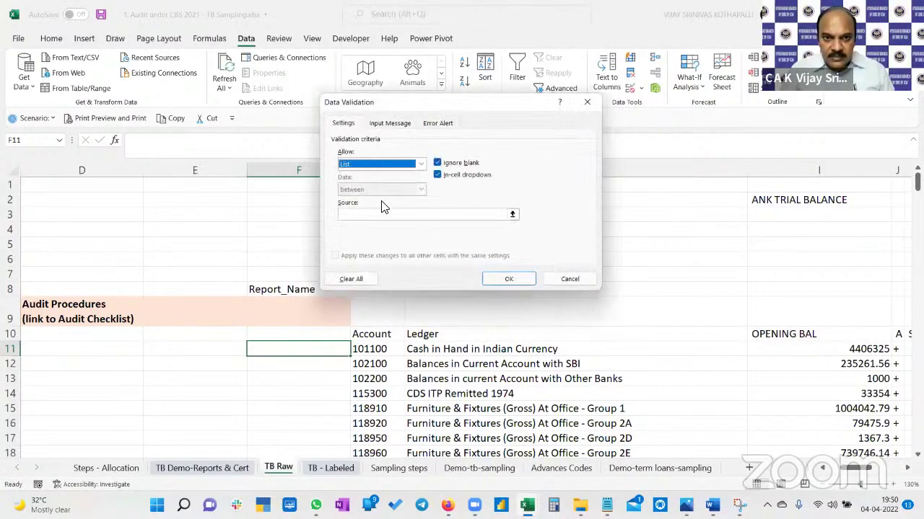
key("Tab")
key("Tab")
key("Tab")
type("=")
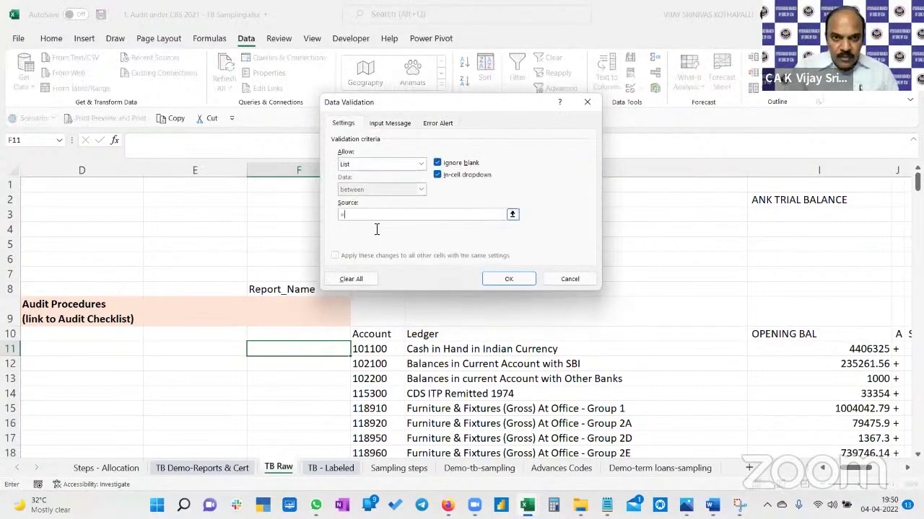
type("Report_Na")
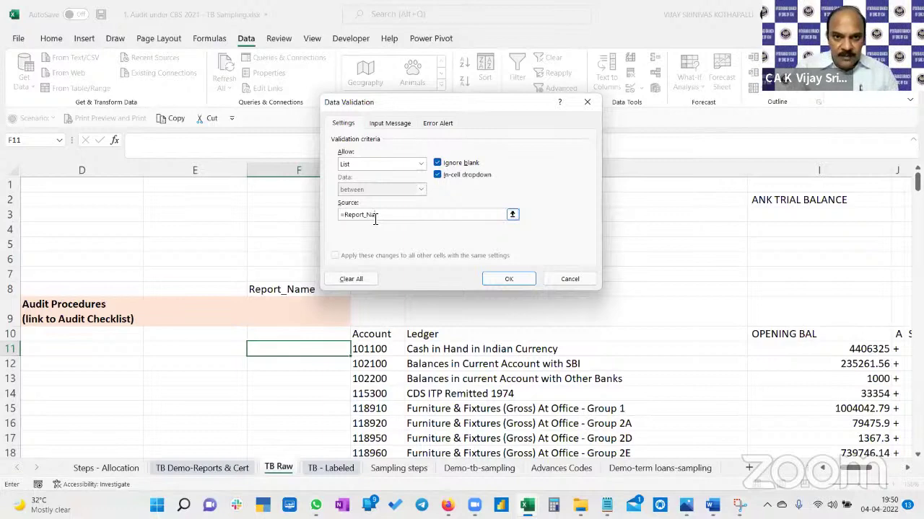
type("me")
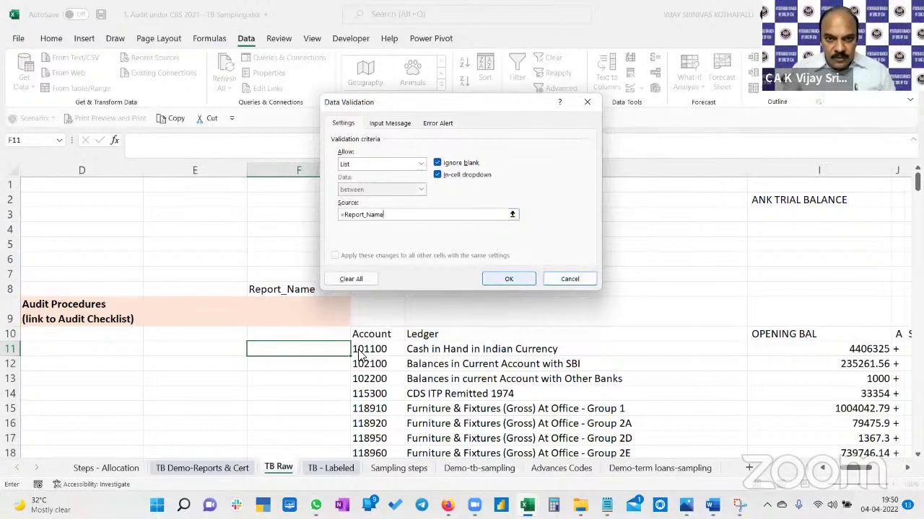
key("Return")
key("alt+Down")
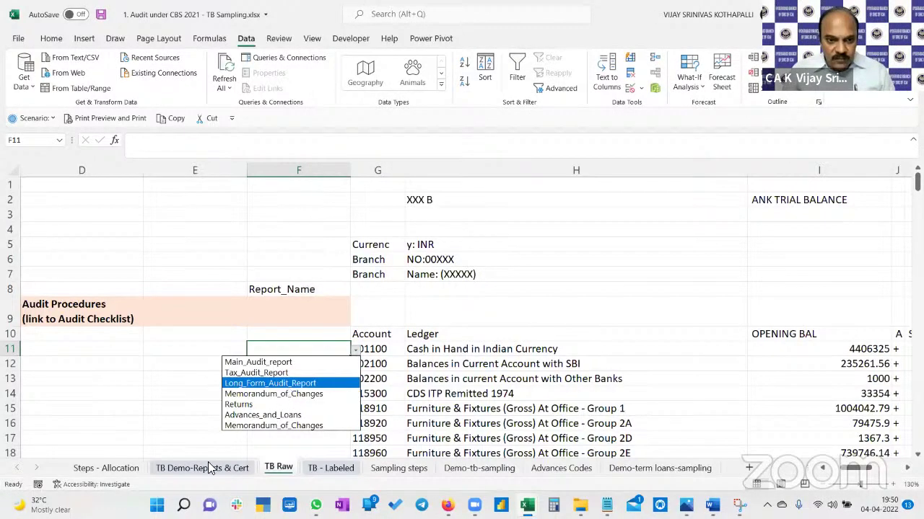
Check the Report_Name list, then pick Long_Form_Audit_Report from F11's dropdown on TB Raw
left_click(202, 468)
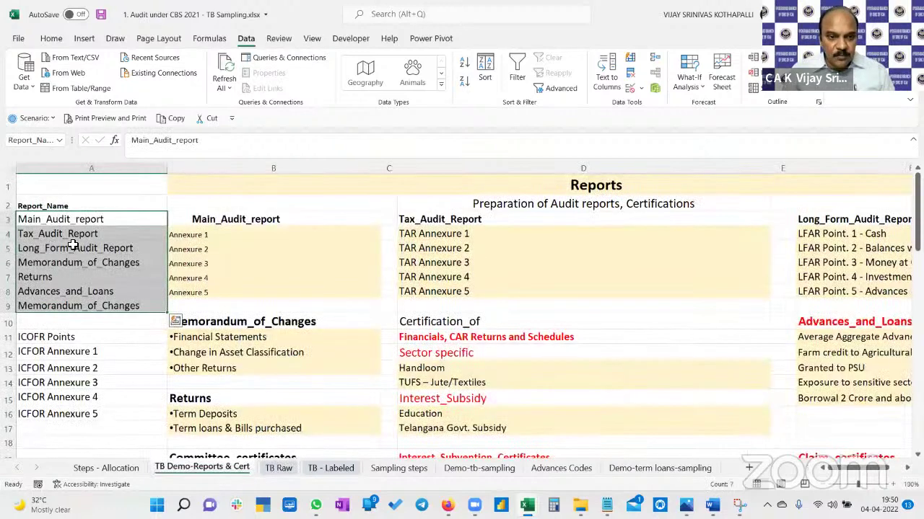
key("ctrl+Page_Down")
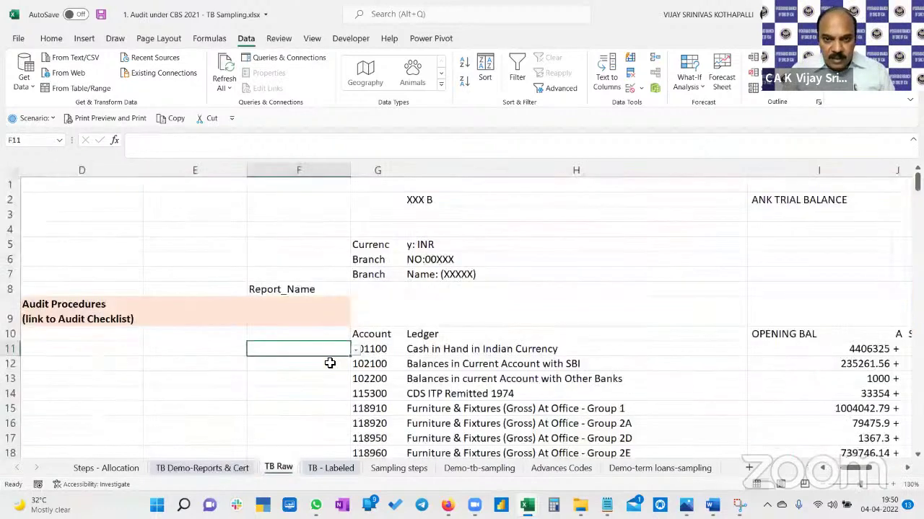
key("alt+Down")
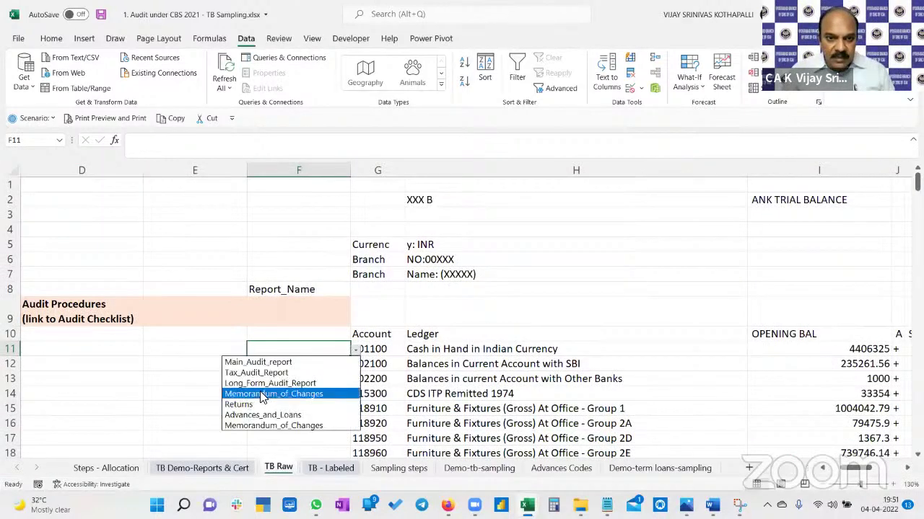
left_click(256, 381)
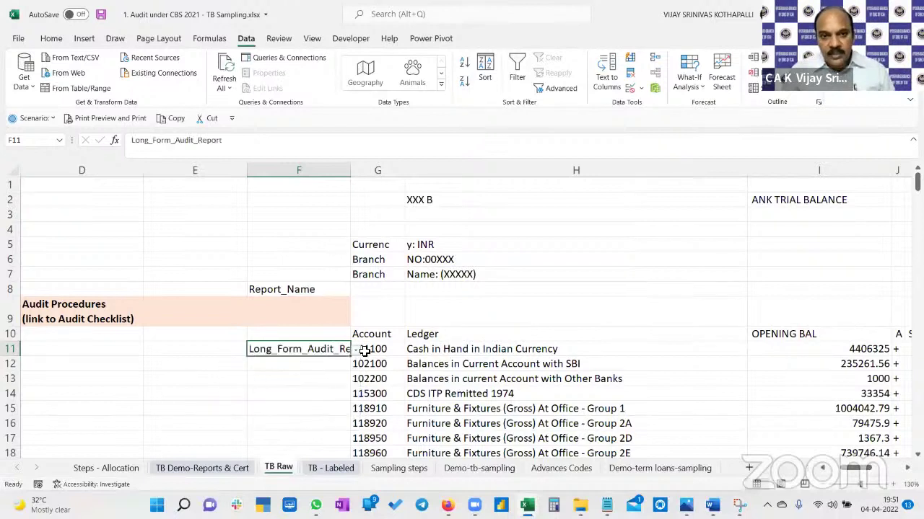
Review cells D11, E11 and H11 around the dropdown, then bring Topics.txt forward
left_click(230, 349)
left_click(90, 347)
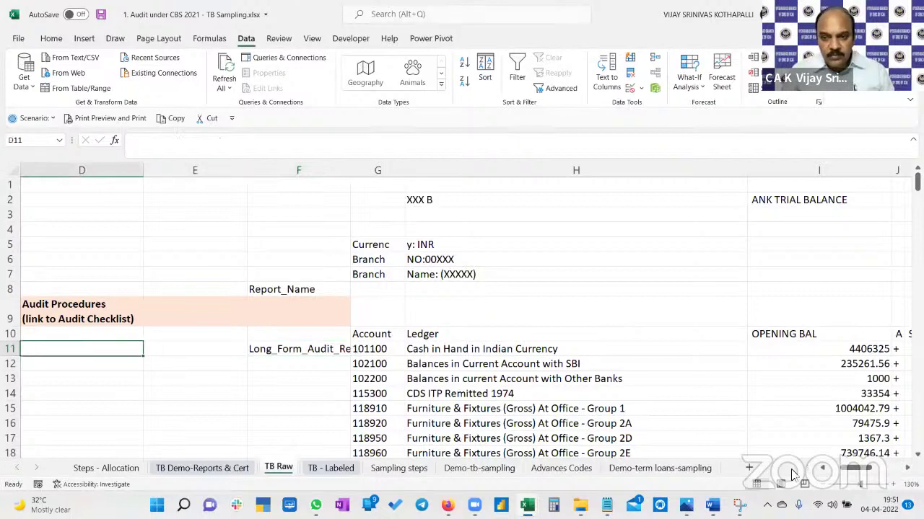
scroll(821, 473, "left", 1)
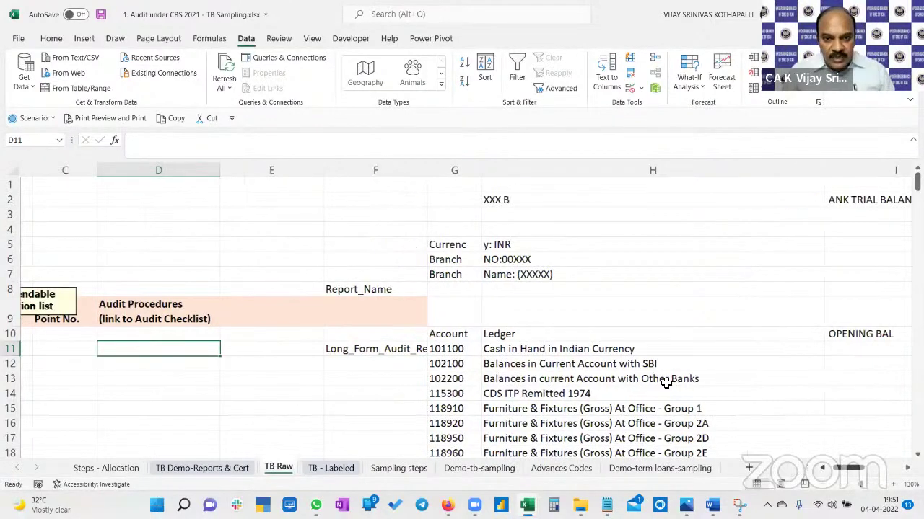
scroll(661, 383, "left", 2)
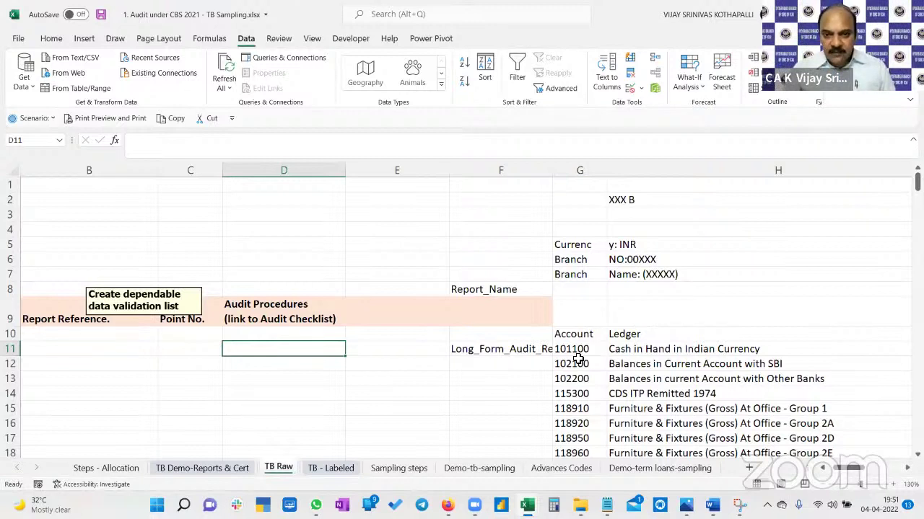
left_click(644, 353)
left_click(482, 349)
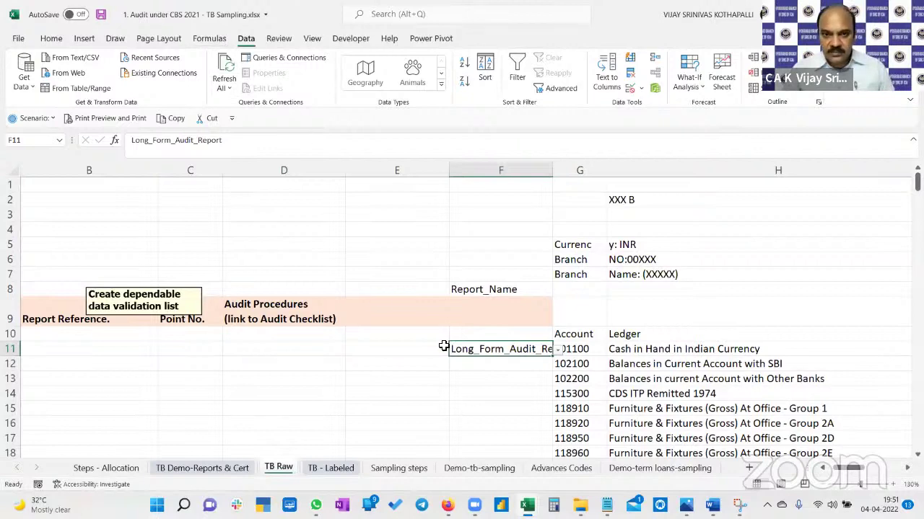
key("alt+Tab")
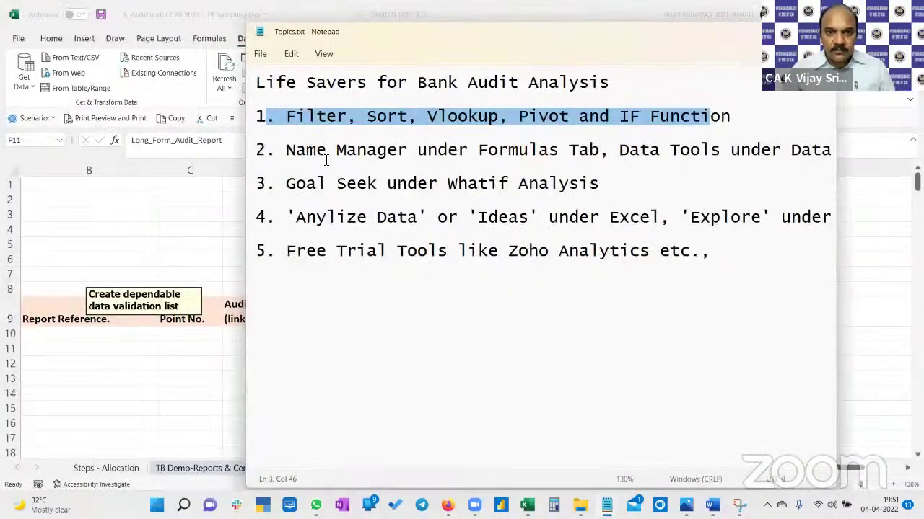
Deselect the first topic line in Topics.txt and bring up the window switcher
left_click(328, 151)
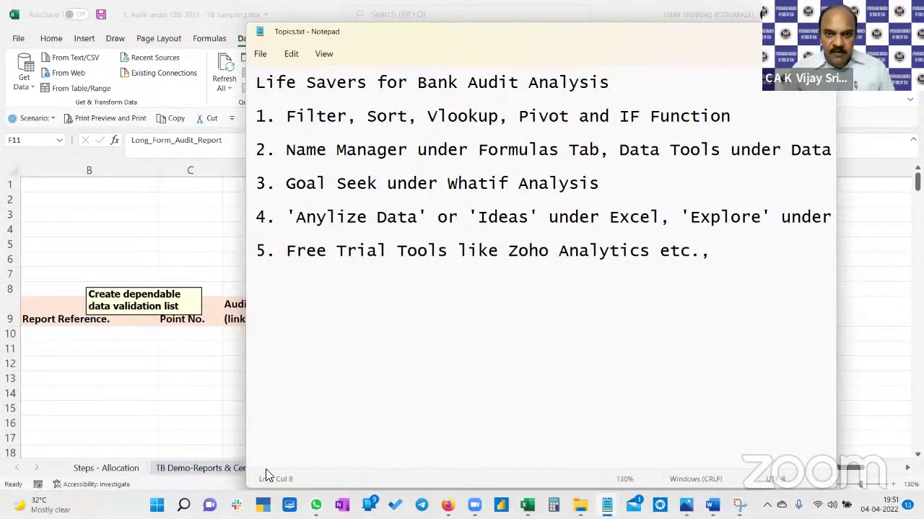
key("alt+Tab")
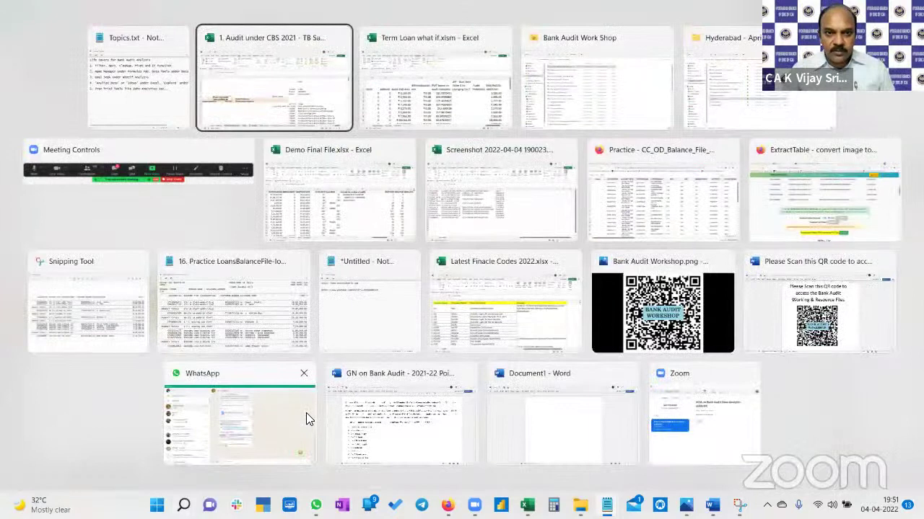
Glance at the Term Loan what if workbook, then open Demo Final File.xlsx from Hyderabad - April 2022
key("alt+Tab")
key("alt+Tab")
key("alt+Tab")
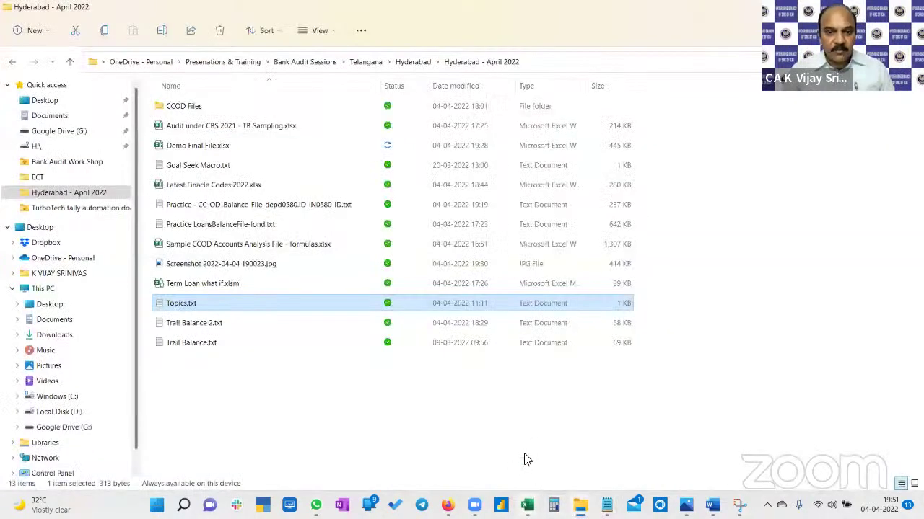
left_click(527, 505)
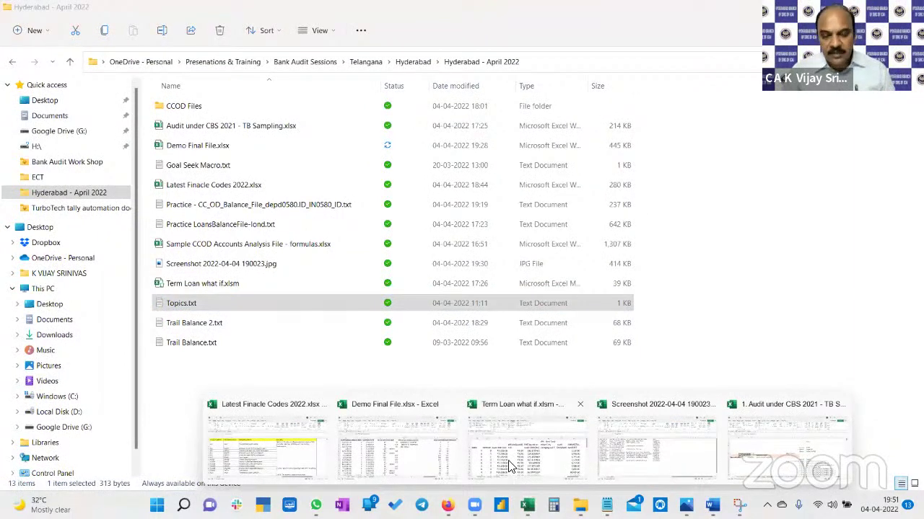
left_click(509, 465)
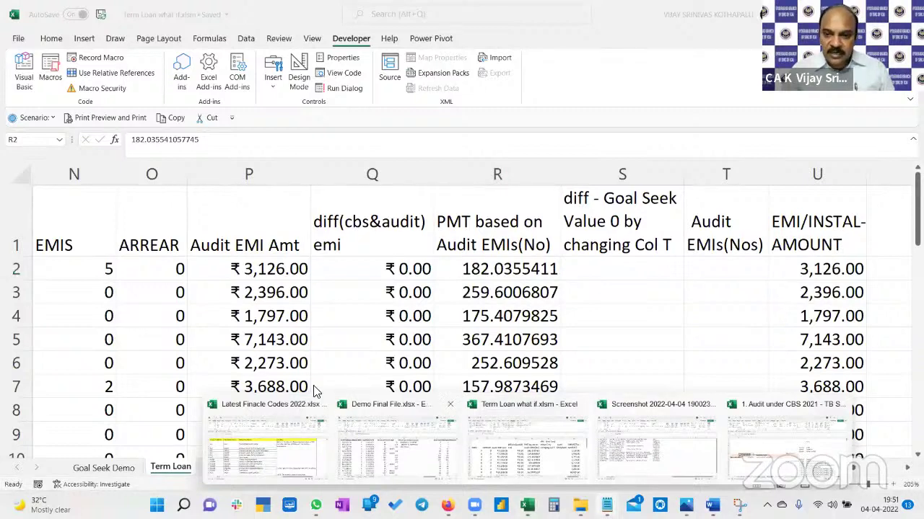
left_click(642, 433)
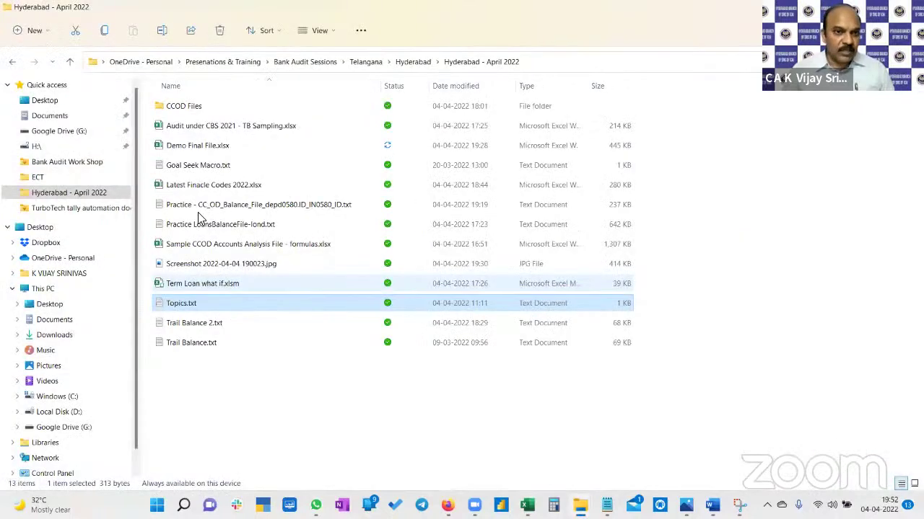
left_click(206, 149)
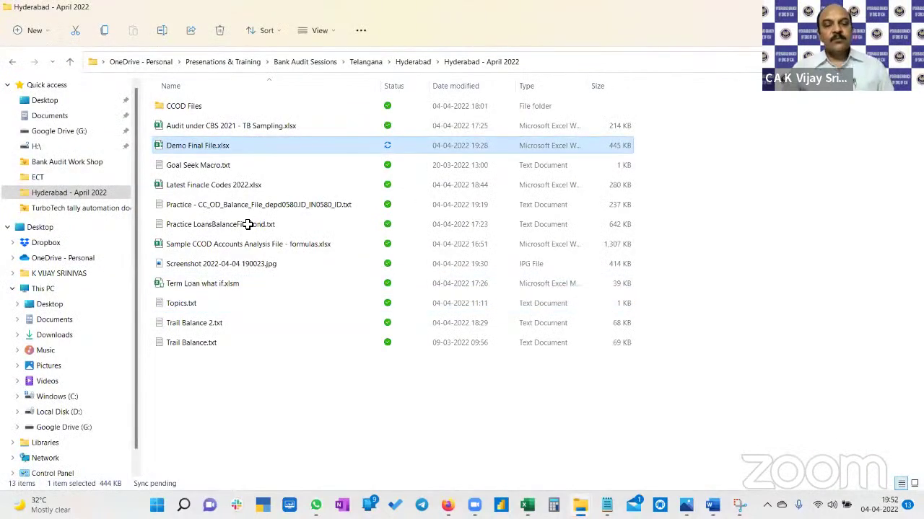
double_click(292, 284)
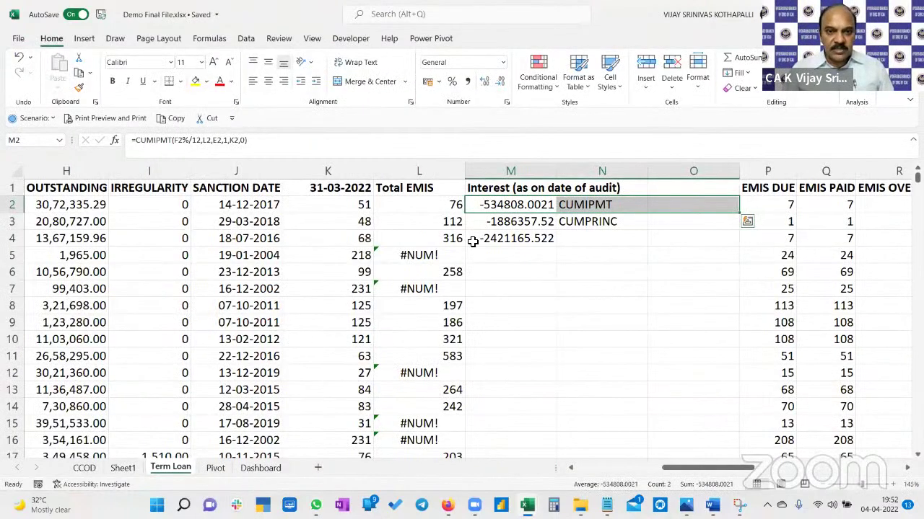
Check the NPER formula in L3, select columns K through O, then move to CCOD
left_click(462, 228)
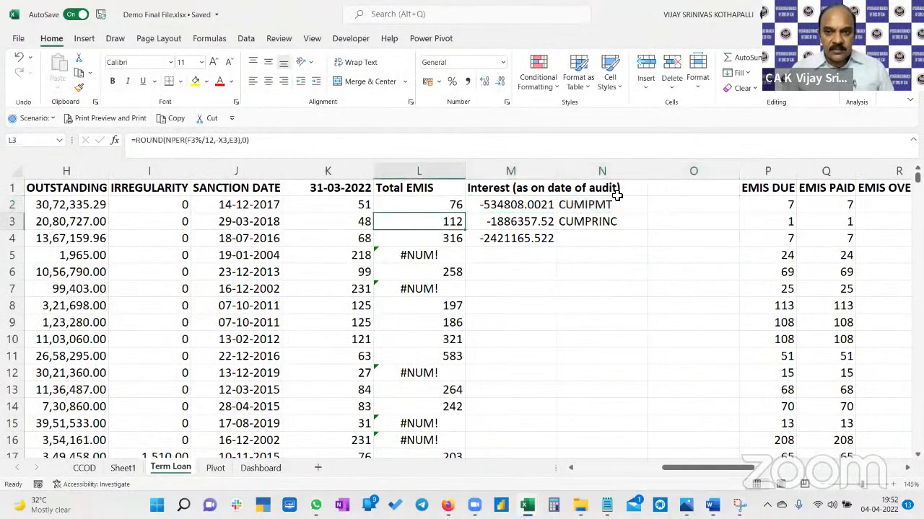
left_click_drag(327, 171, 694, 171)
right_click(629, 345)
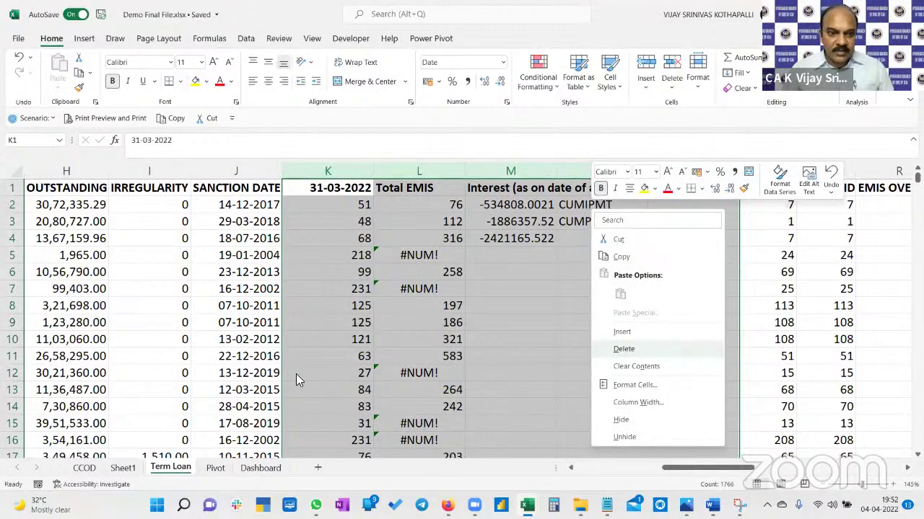
left_click(94, 465)
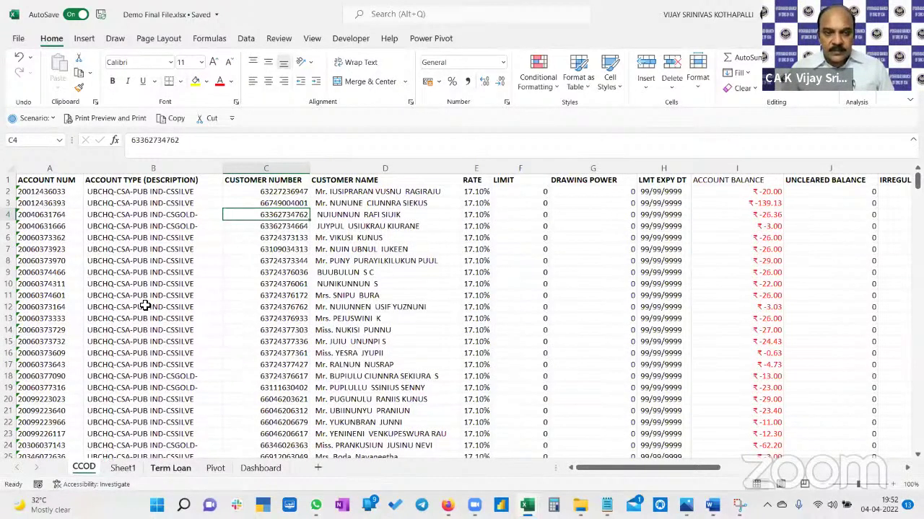
Insert a blank row above the CCOD headers
scroll(78, 254, "up", 2, "ctrl")
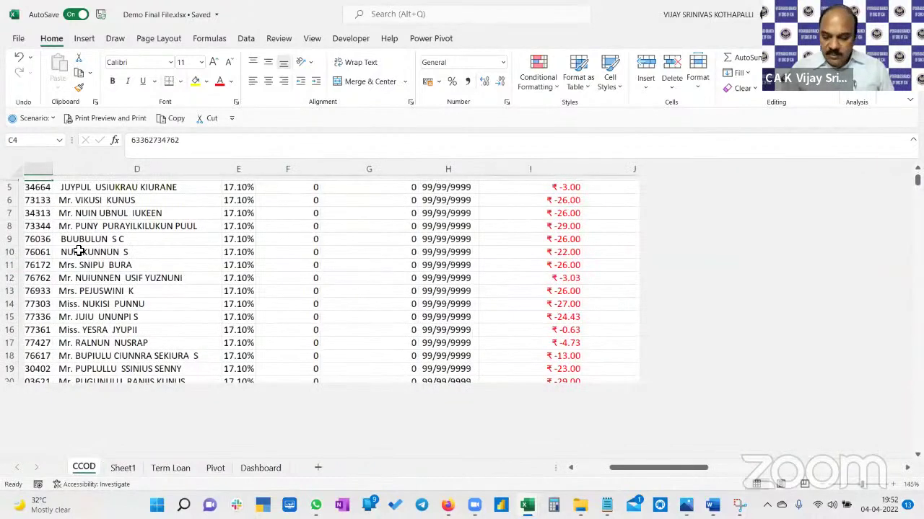
scroll(79, 253, "up", 1, "ctrl")
key("ctrl+Home")
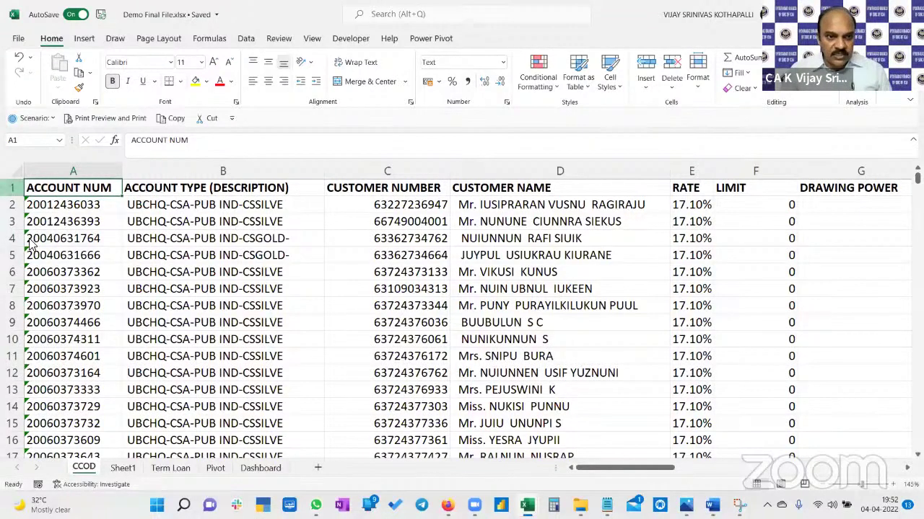
right_click(13, 189)
left_click(45, 315)
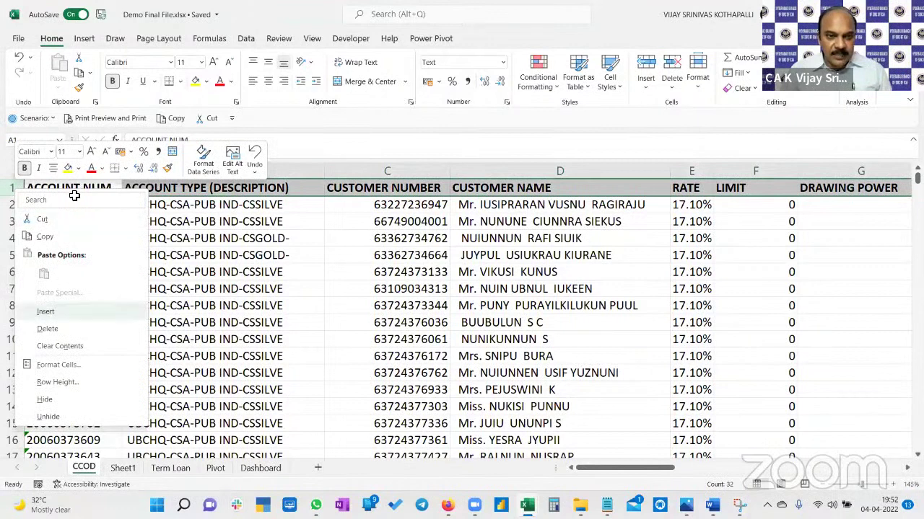
Number the new row: ACCOUNT NUM 1, CUSTOMER NUMBER 2, ACCOUNT TYPE 3, CUSTOMER NAME 4, ACCOUNT BALANCE 5
type("1")
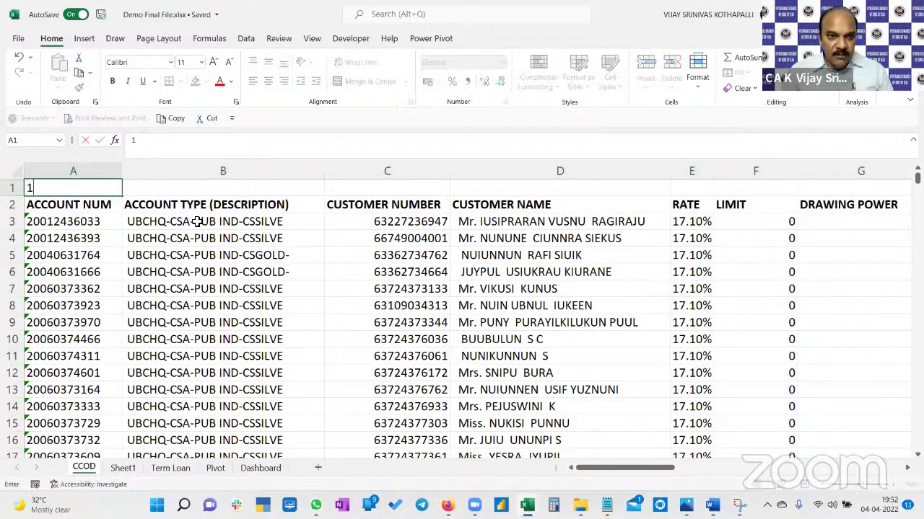
key("Tab")
key("Tab")
type("2")
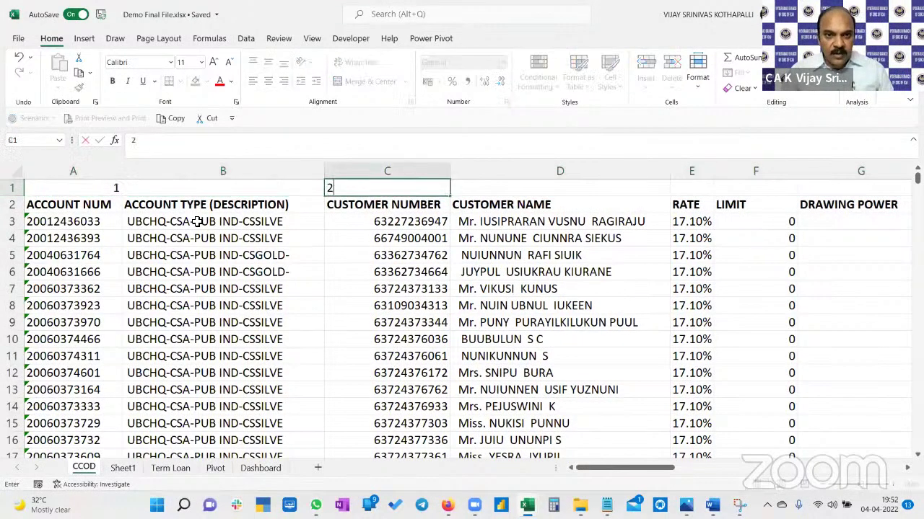
key("shift+Tab")
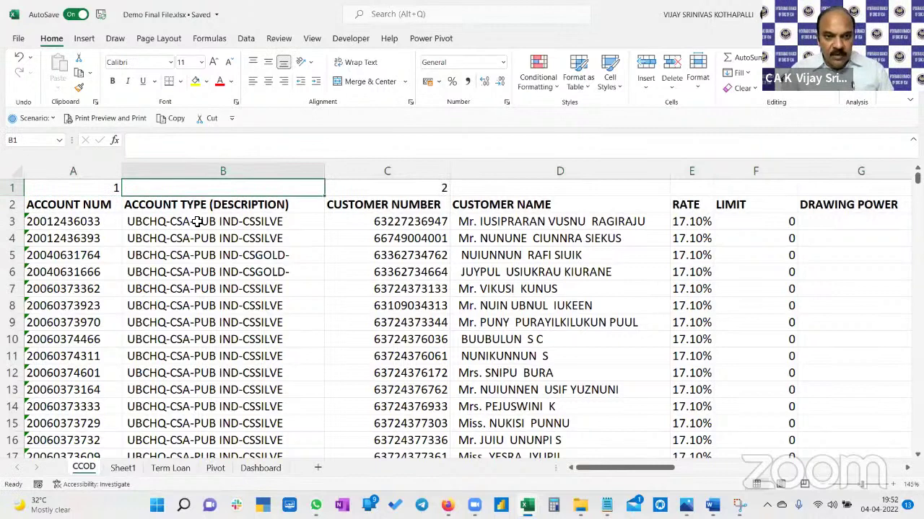
type("3")
key("Tab")
key("Tab")
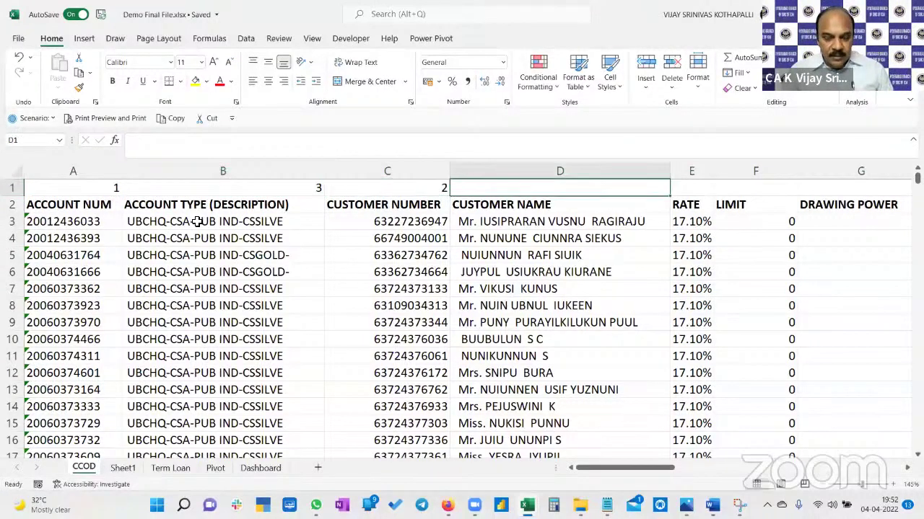
type("4")
key("Tab")
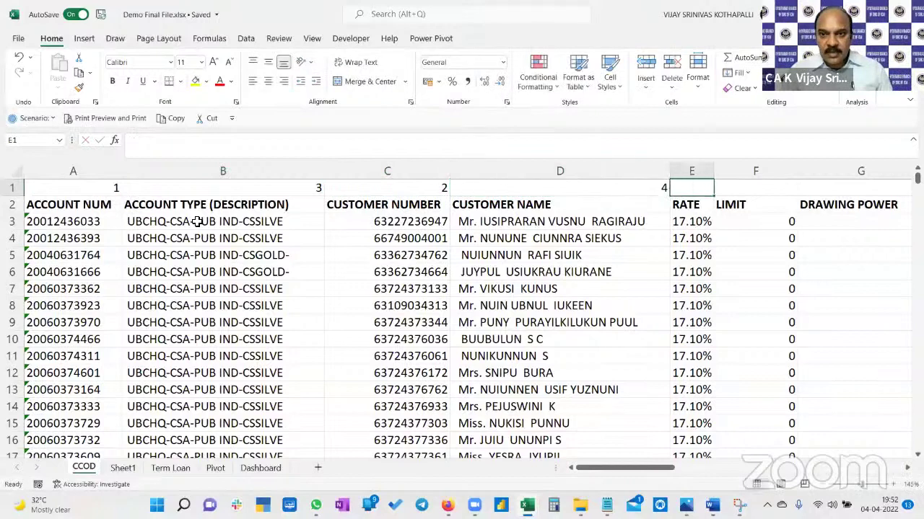
key("Tab")
key("Tab")
key("Tab")
key("Tab")
key("Tab")
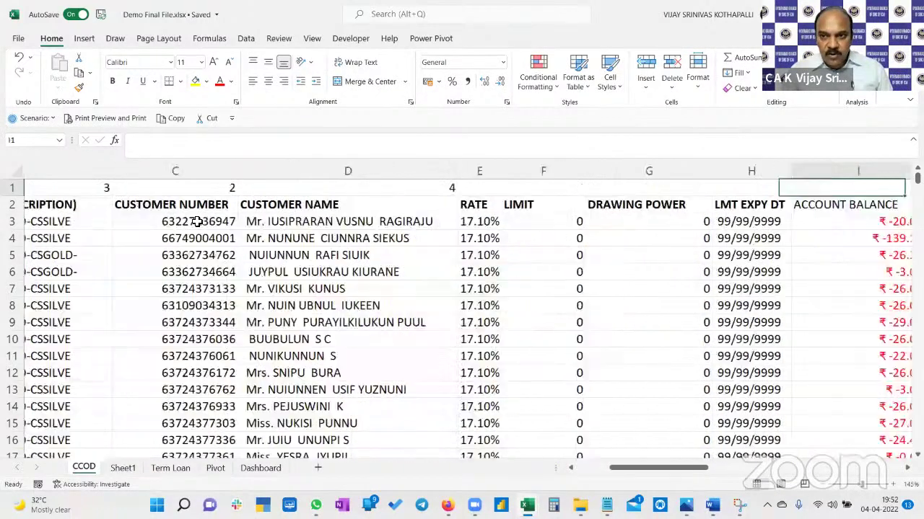
key("shift+Tab")
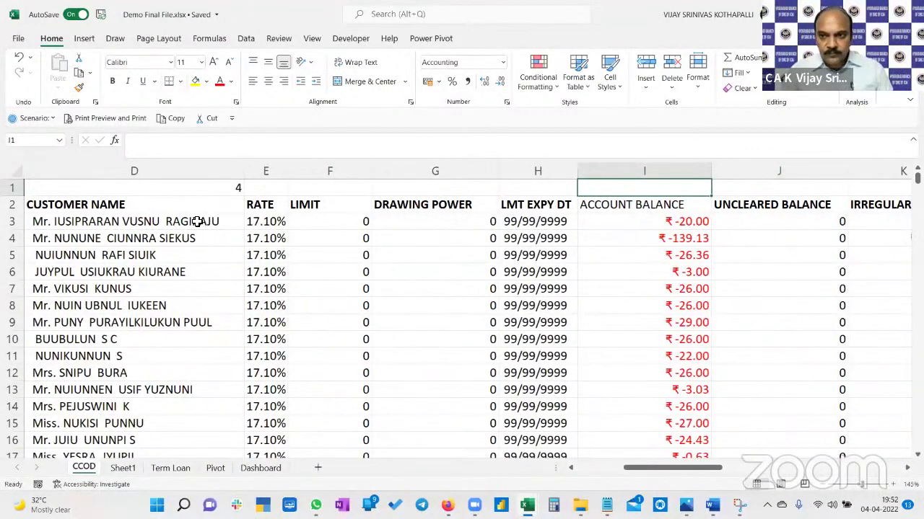
type("5")
key("shift+Tab")
key("shift+Tab")
key("shift+Tab")
key("shift+Tab")
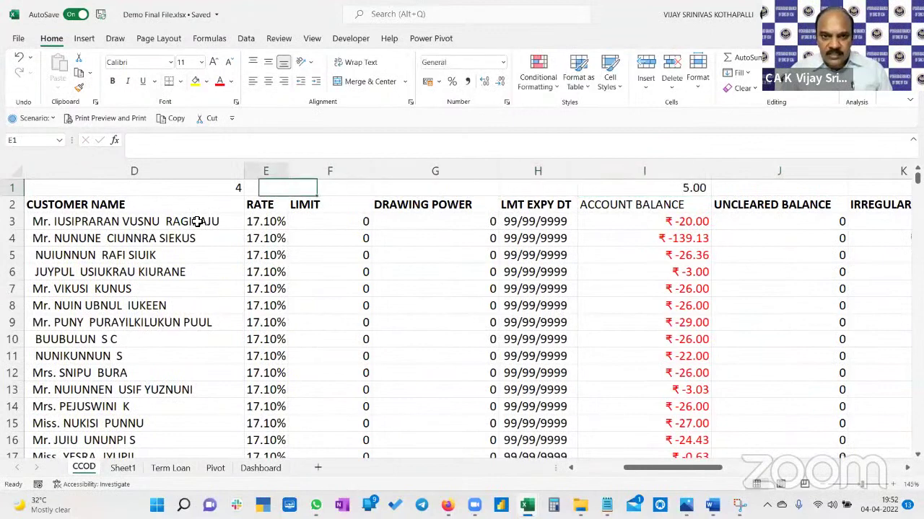
key("shift+Tab")
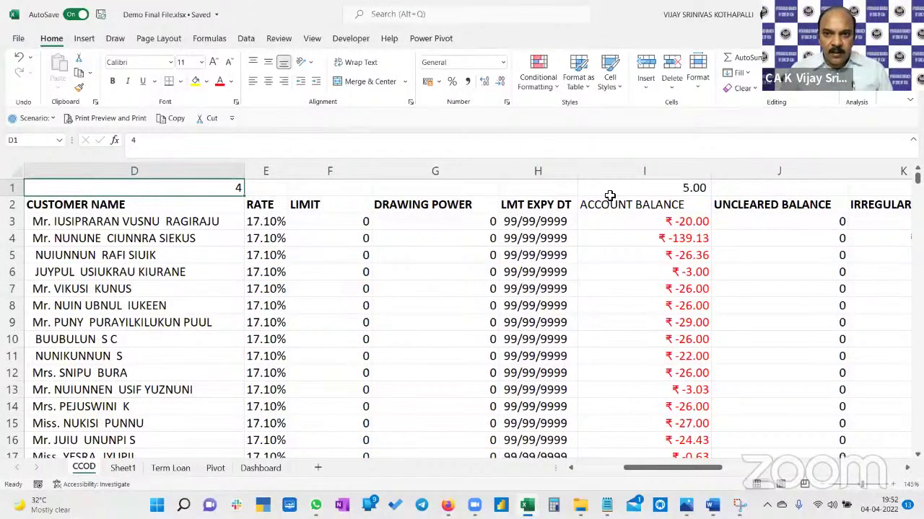
Set the 5 above ACCOUNT BALANCE to General format and review the row 1 numbers
left_click(609, 191)
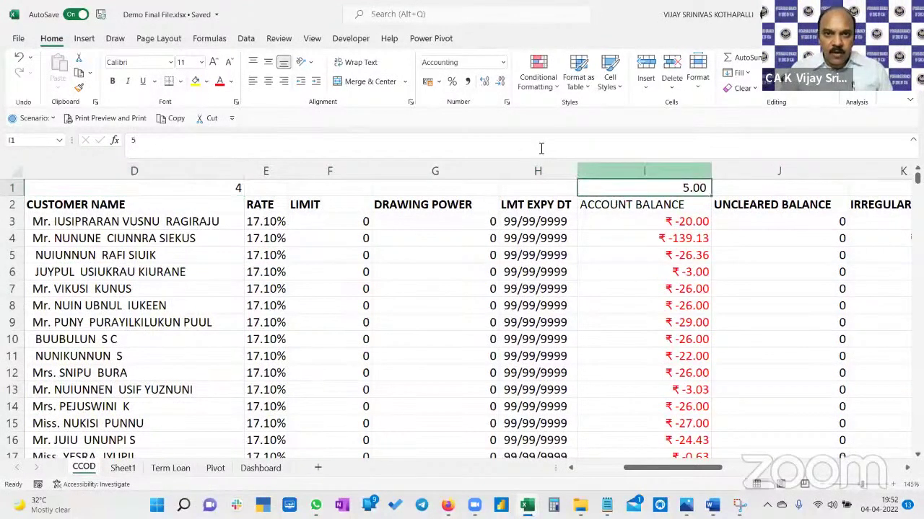
left_click(502, 67)
left_click(462, 83)
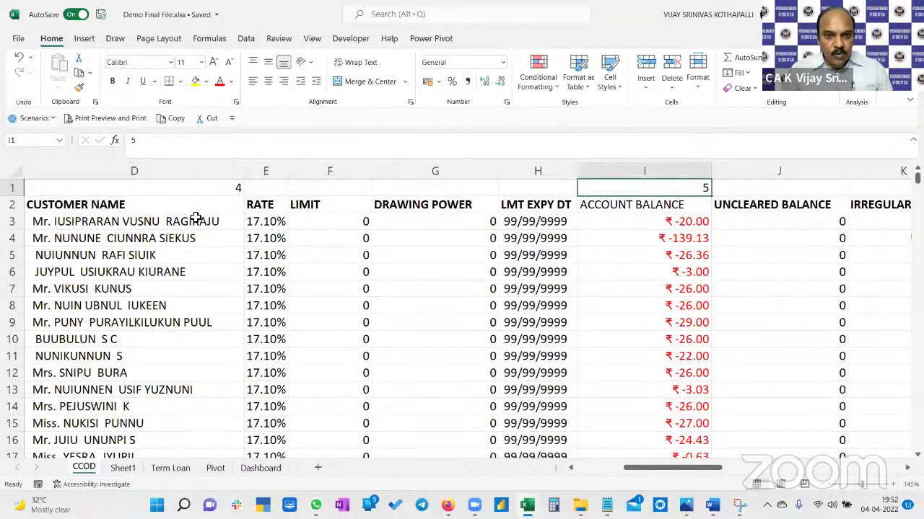
left_click(116, 191)
key("Home")
key("Right")
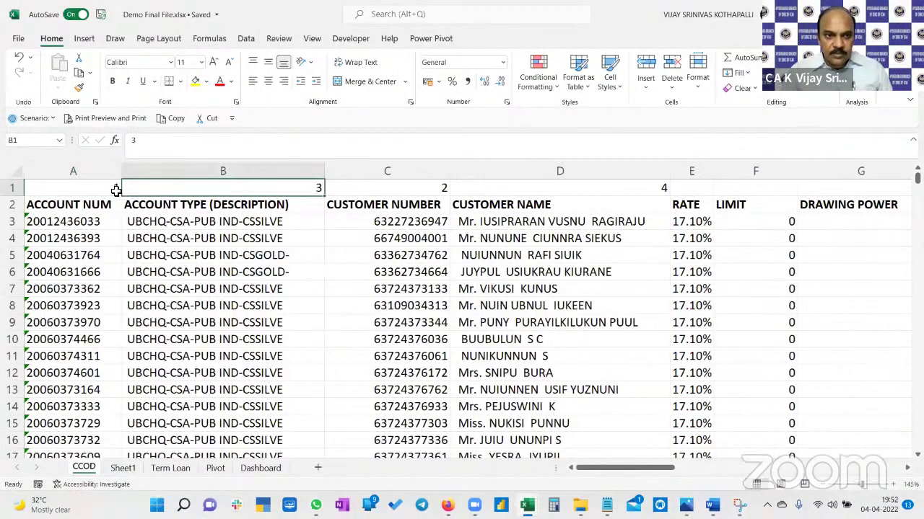
key("Right")
key("Left")
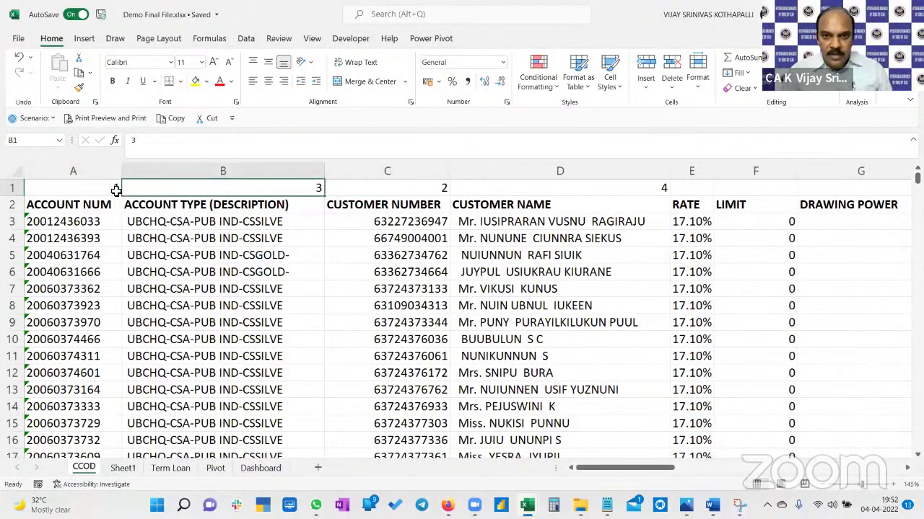
key("Right")
key("Right")
key("Right")
key("Right")
key("Right")
key("Right")
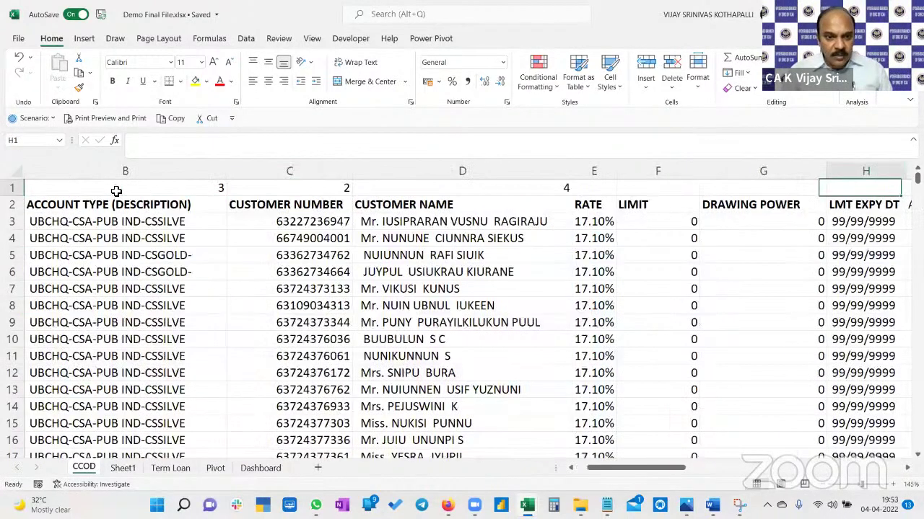
Insert a blank row above the Term Loan headers
key("ctrl+Page_Down")
key("ctrl+Page_Down")
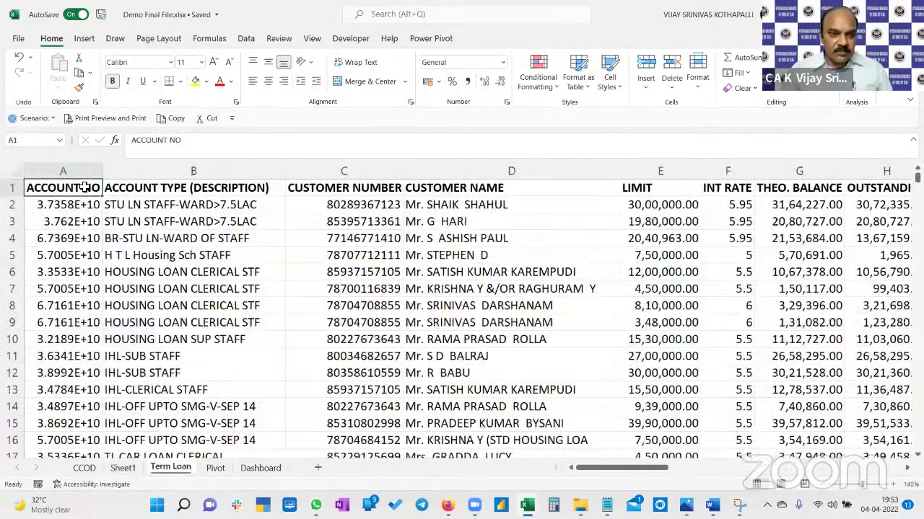
right_click(10, 192)
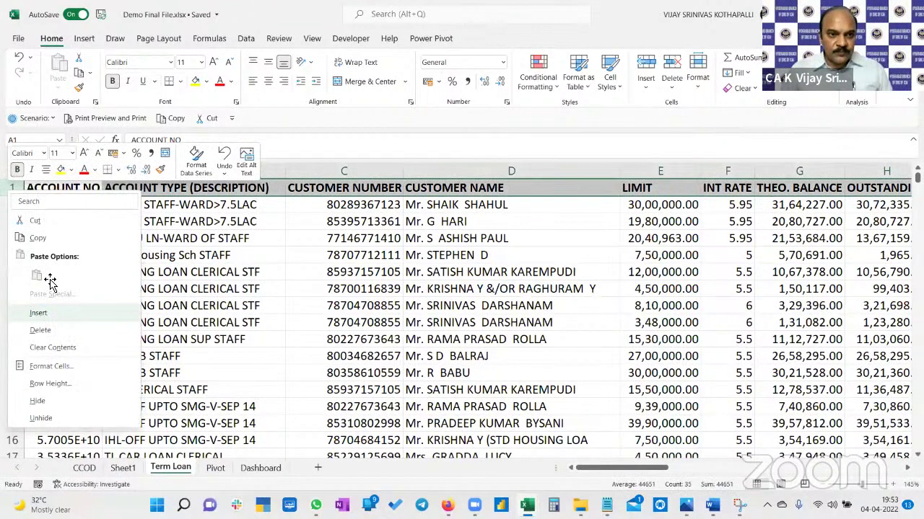
left_click(43, 311)
left_click(65, 188)
Number it ACCOUNT NO 1, CUSTOMER NUMBER 2, ACCOUNT TYPE 3, CUSTOMER NAME 4, LIMIT 5
type("1")
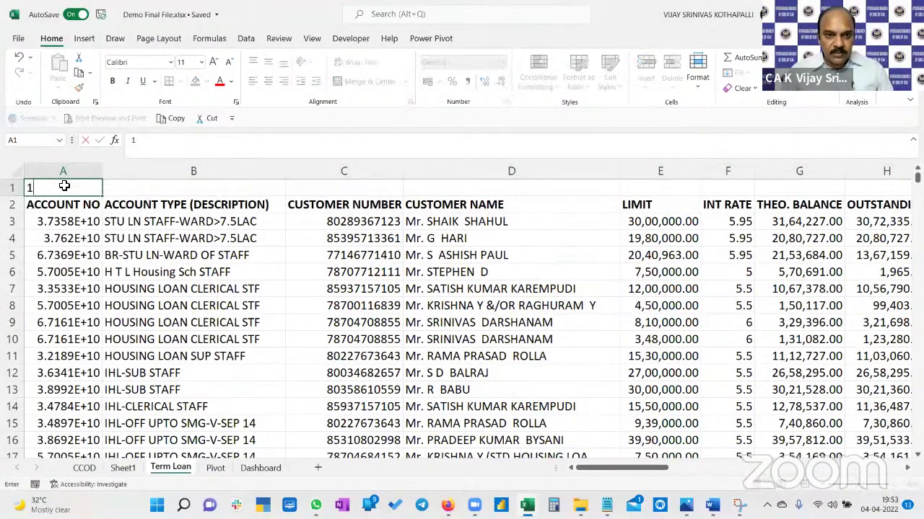
key("Tab")
key("Tab")
type("2")
key("shift+Tab")
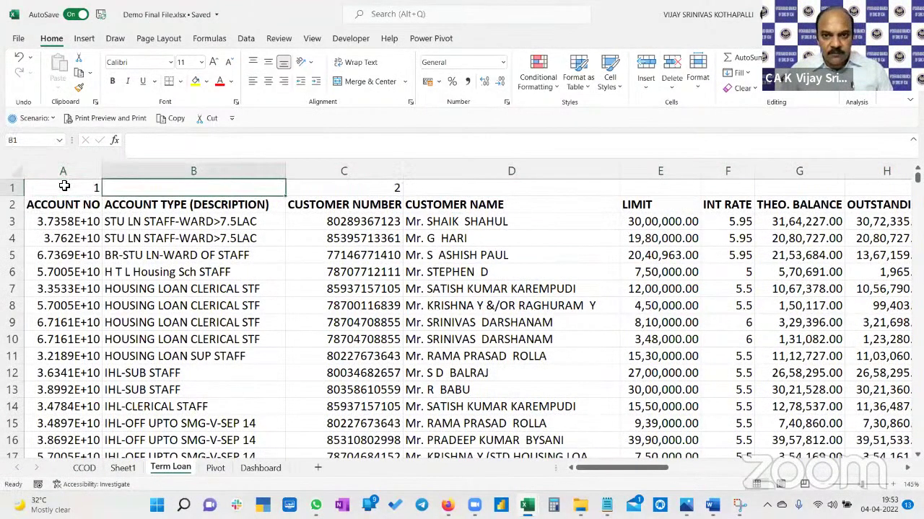
type("3")
key("Tab")
key("Tab")
type("4")
key("Tab")
type("5")
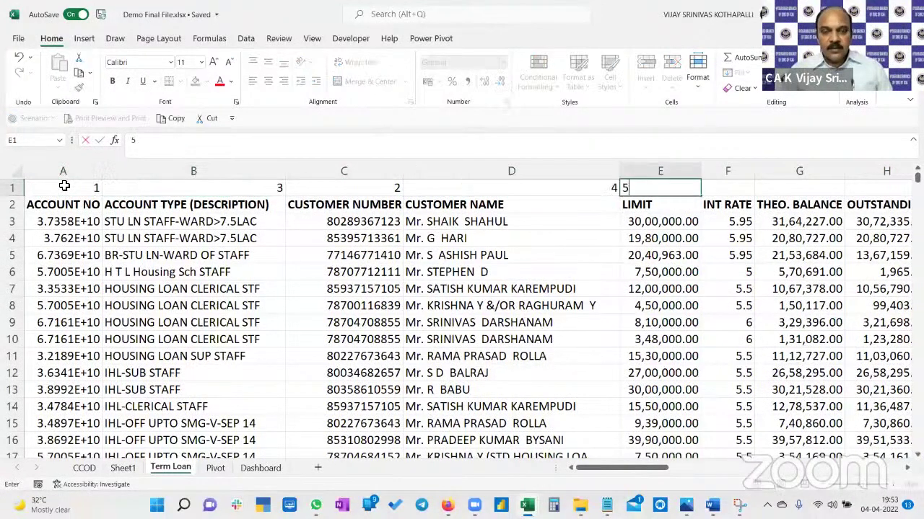
key("ctrl+Return")
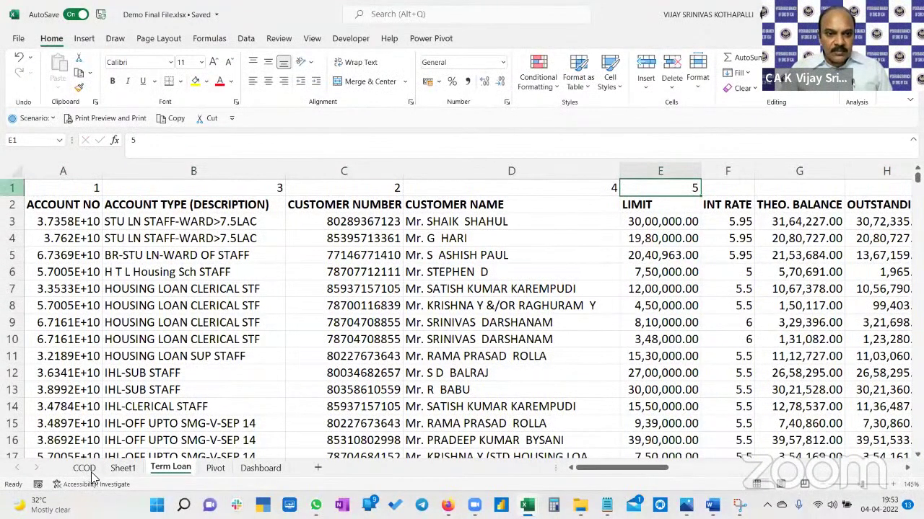
left_click(85, 467)
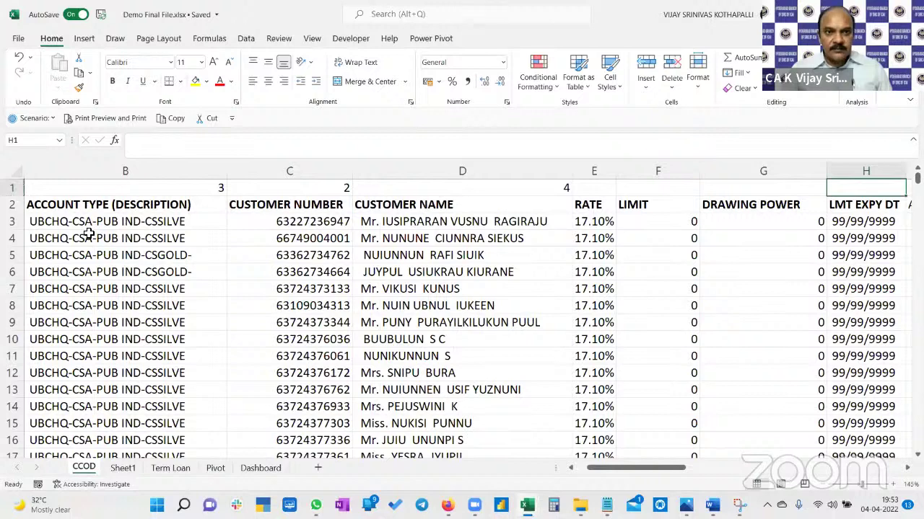
Sort the whole CCOD range left to right by row 1 so columns follow the index numbers
key("ctrl+a")
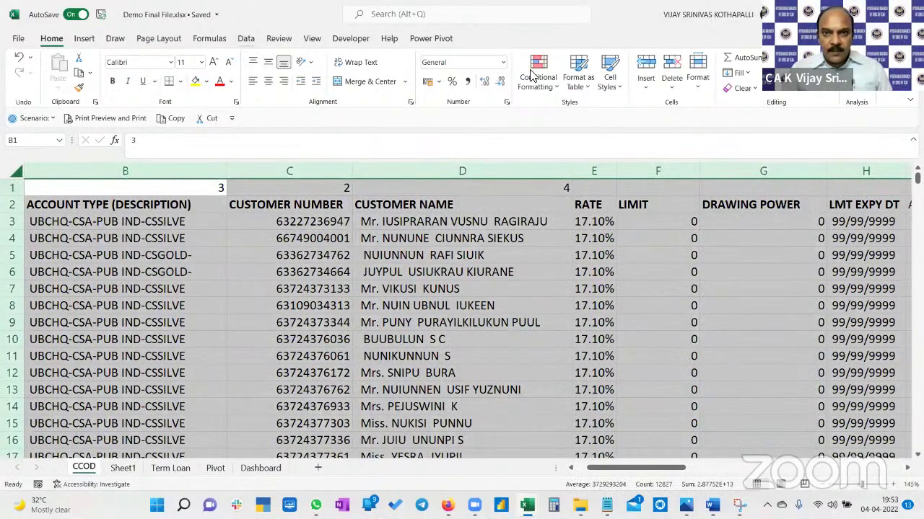
scroll(475, 81, "down", 5)
key("alt+a")
key("s")
key("s")
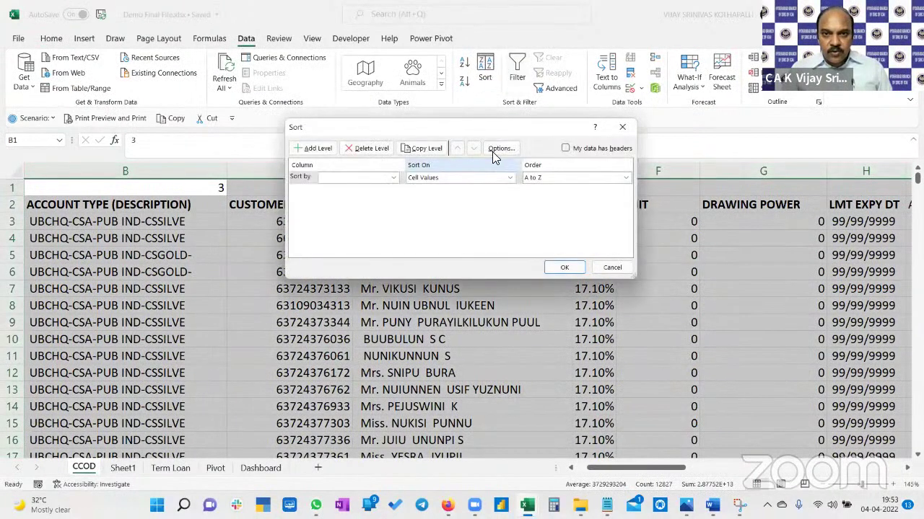
key("alt+o")
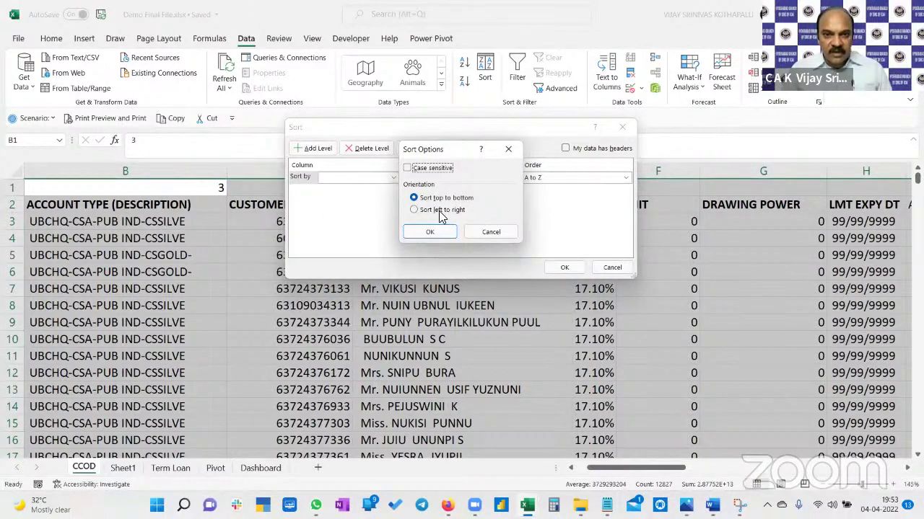
key("alt+l")
left_click(430, 234)
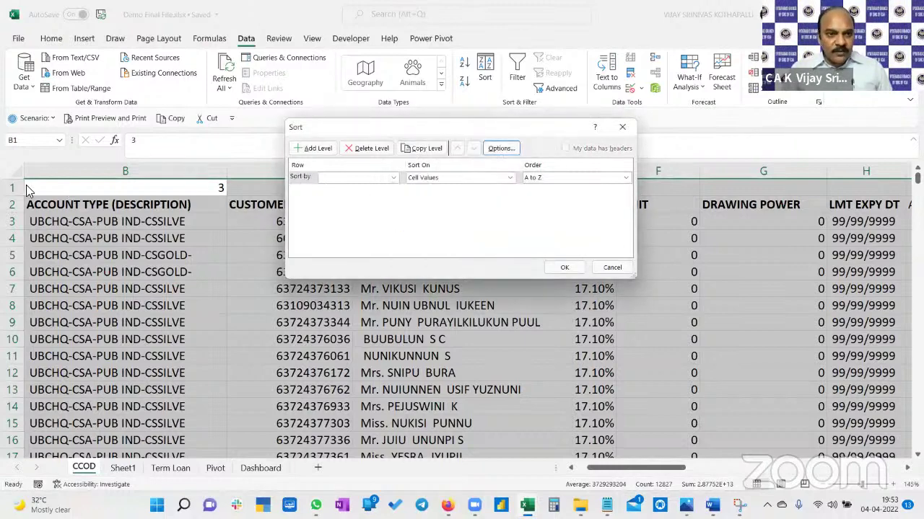
left_click(377, 187)
left_click(562, 269)
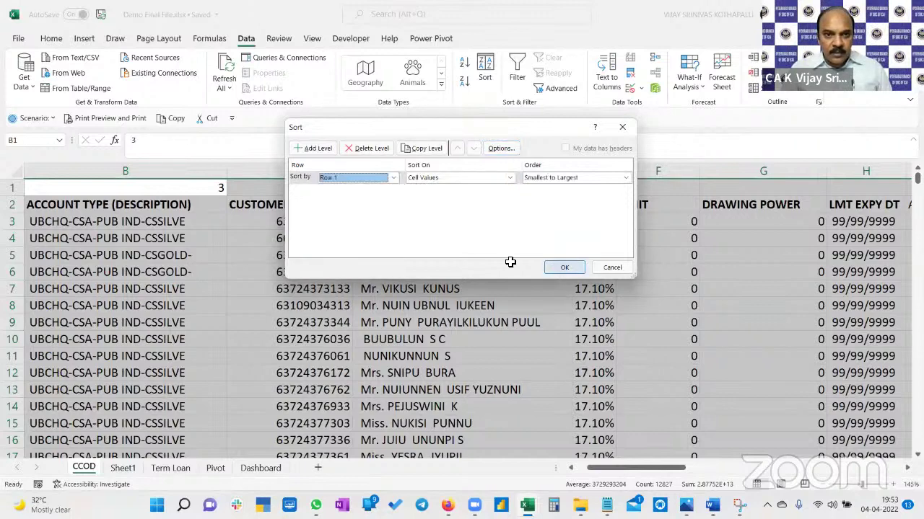
Check the reordered CCOD headers, select column E's data, and move to the Sheet1 pivot
key("ctrl+Home")
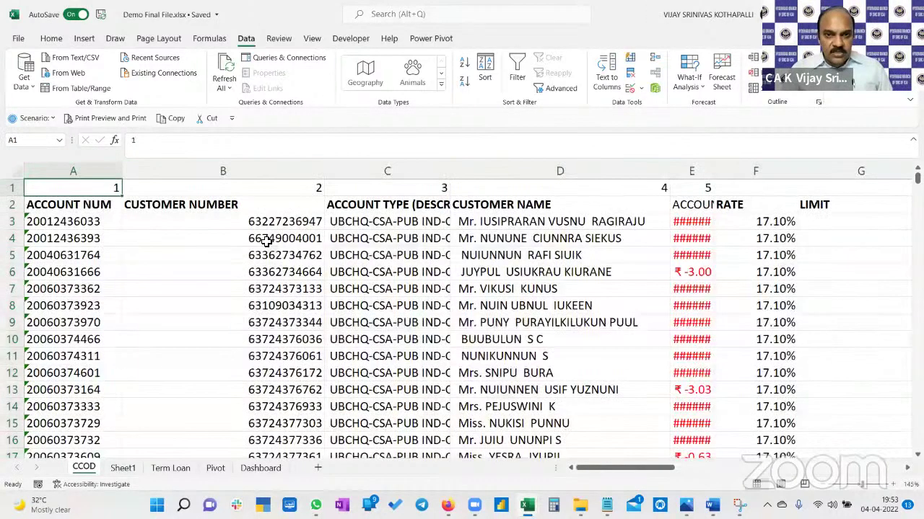
key("Right")
key("Right")
key("Right")
key("Left")
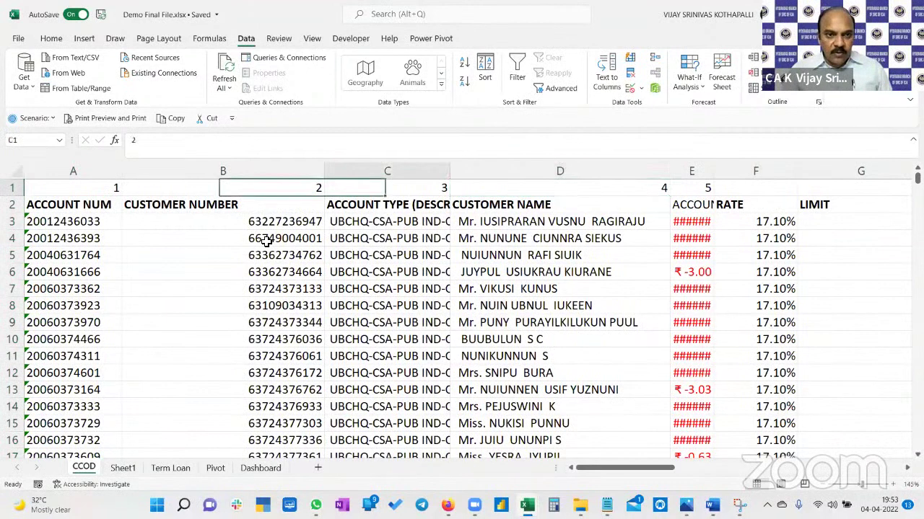
key("Left")
key("Left")
key("Right")
key("Right")
key("Down")
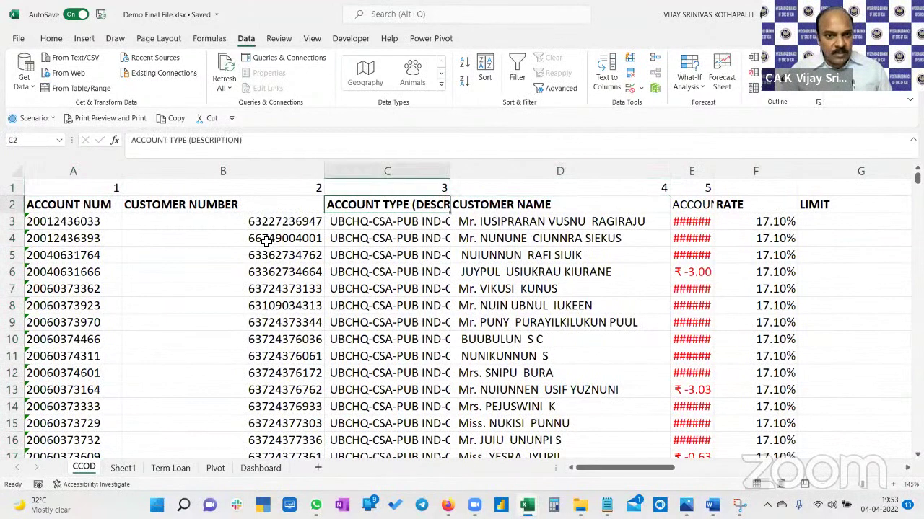
key("Right")
key("Right")
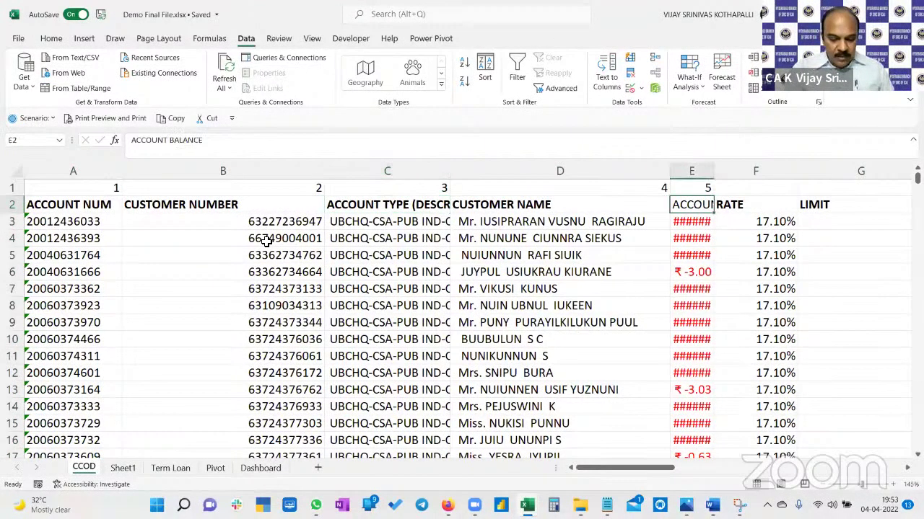
key("ctrl+shift+Down")
key("ctrl+Page_Down")
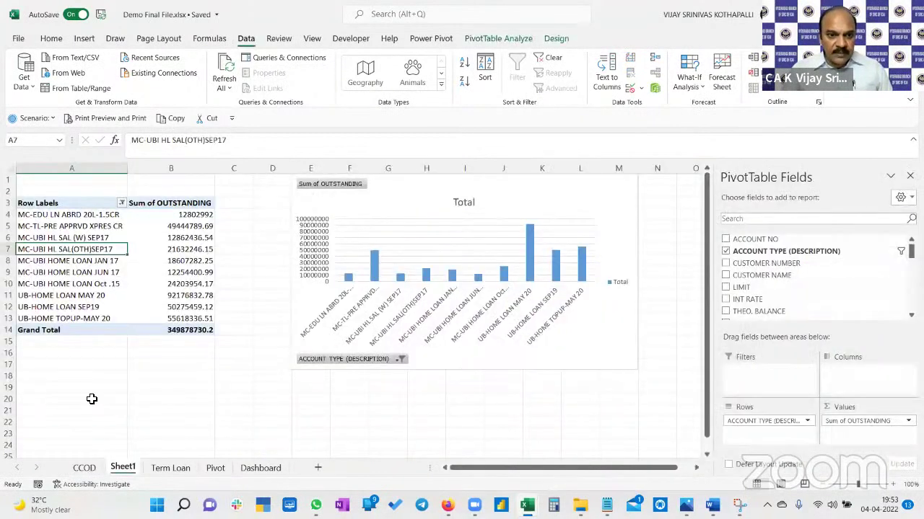
Sort the entire Term Loan sheet left to right by row 1 so columns run 1–5
left_click(171, 467)
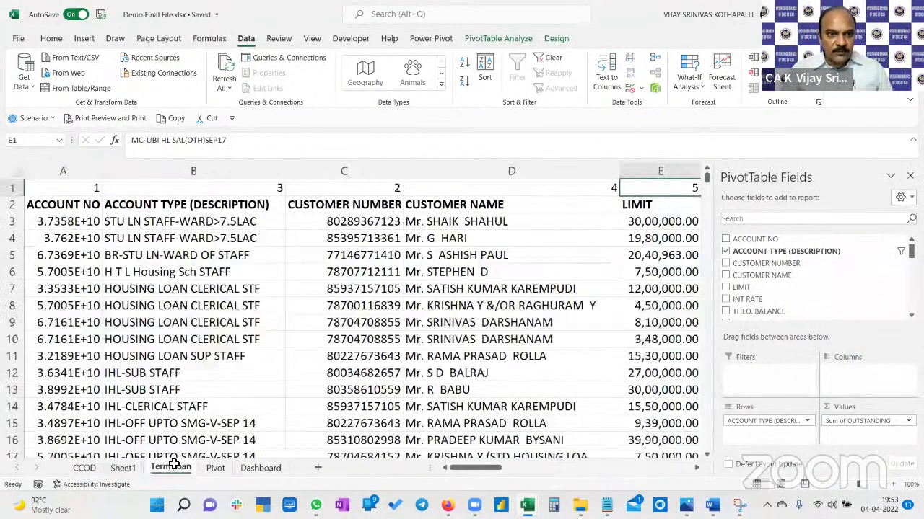
left_click(13, 186)
left_click(17, 171)
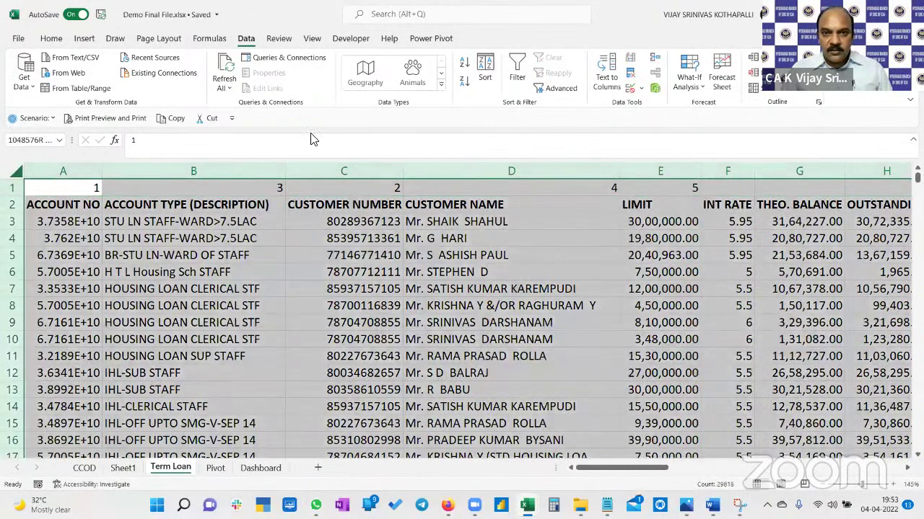
left_click(499, 152)
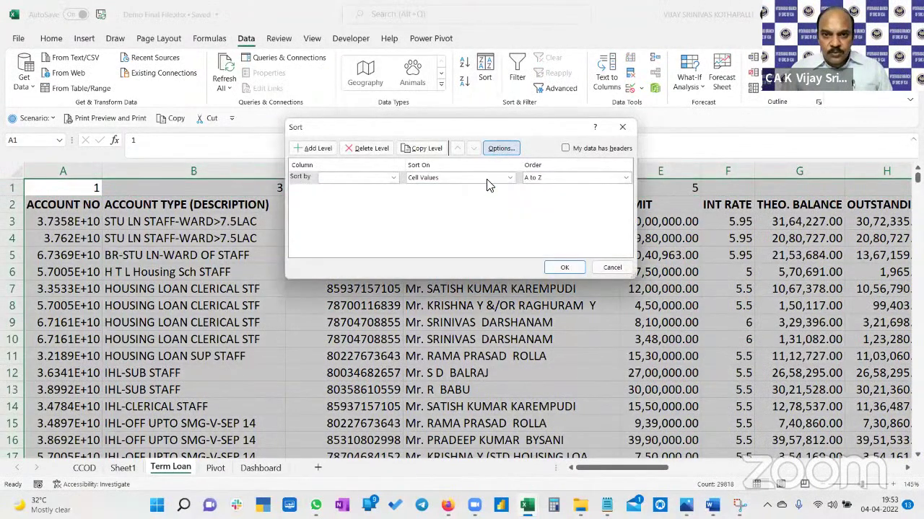
key("alt+l")
key("Return")
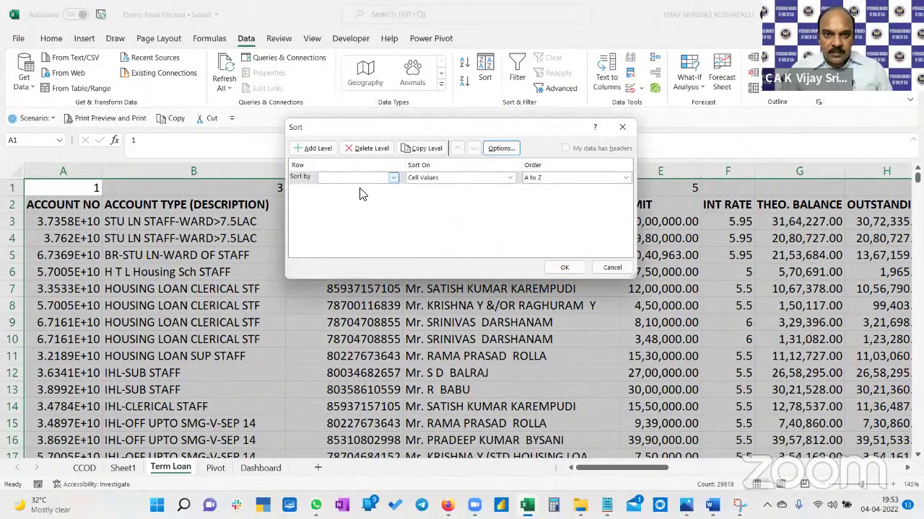
left_click(361, 180)
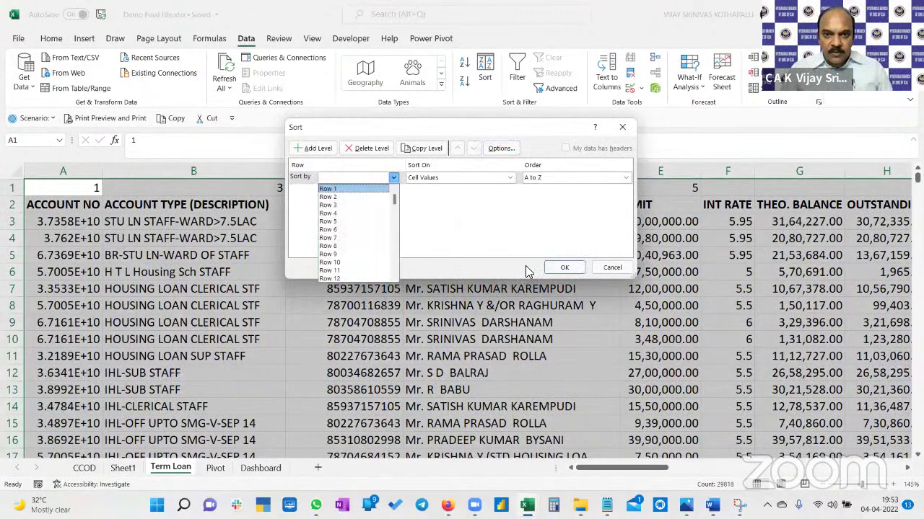
left_click(569, 268)
key("Return")
key("ctrl+Home")
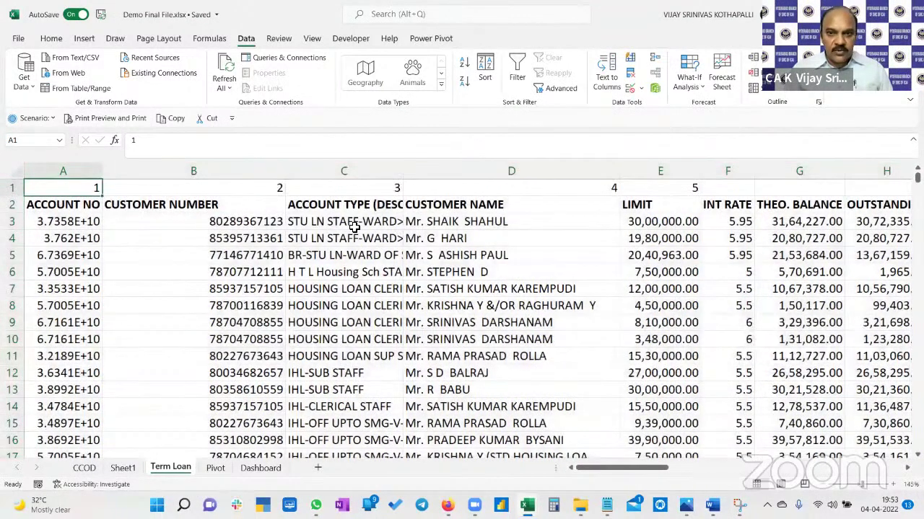
Copy Term Loan's ACCOUNT NO through LIMIT columns and paste them into CCOD at row 410
key("Down")
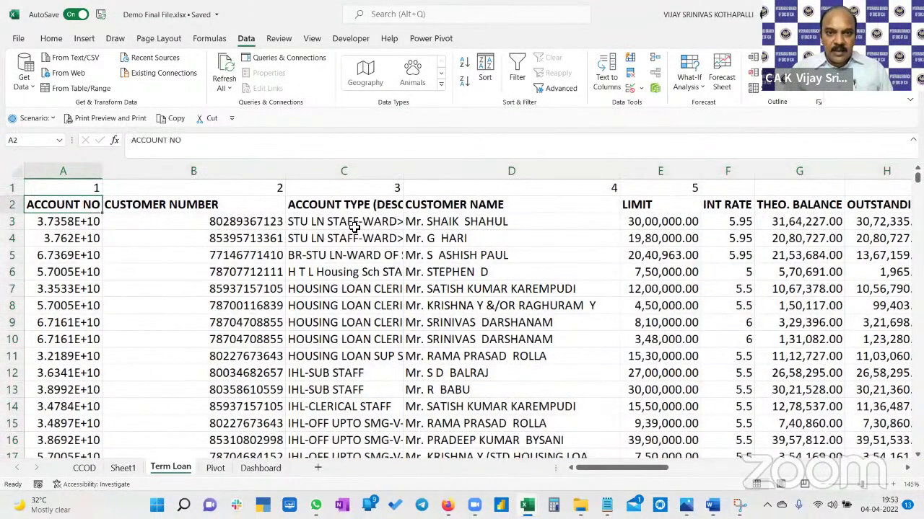
scroll(353, 227, "right", 1)
key("shift+Right")
key("shift+Right")
key("shift+Right")
key("shift+Right")
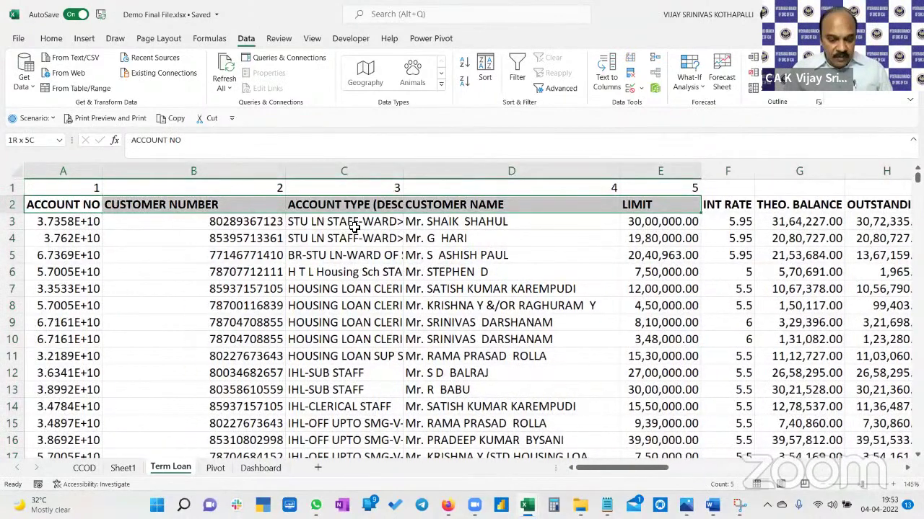
key("ctrl+shift+Down")
key("ctrl+c")
key("ctrl+Page_Up")
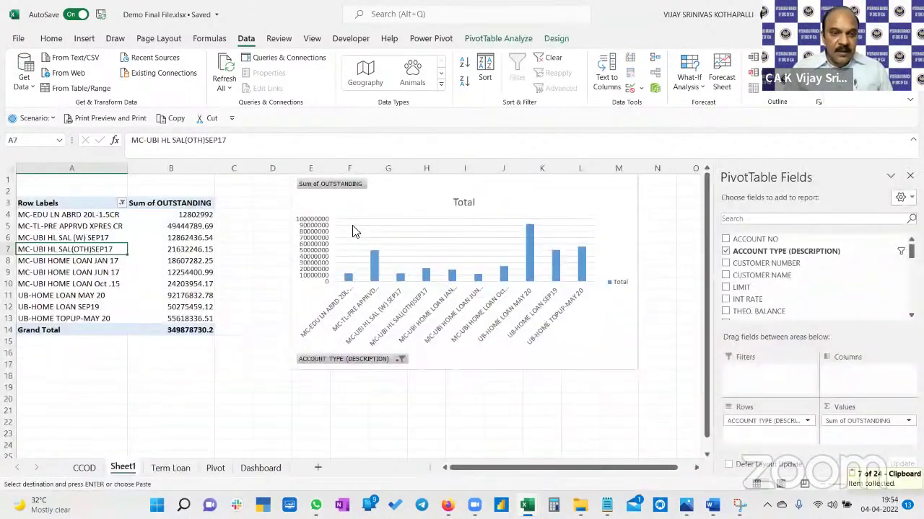
key("ctrl+Page_Up")
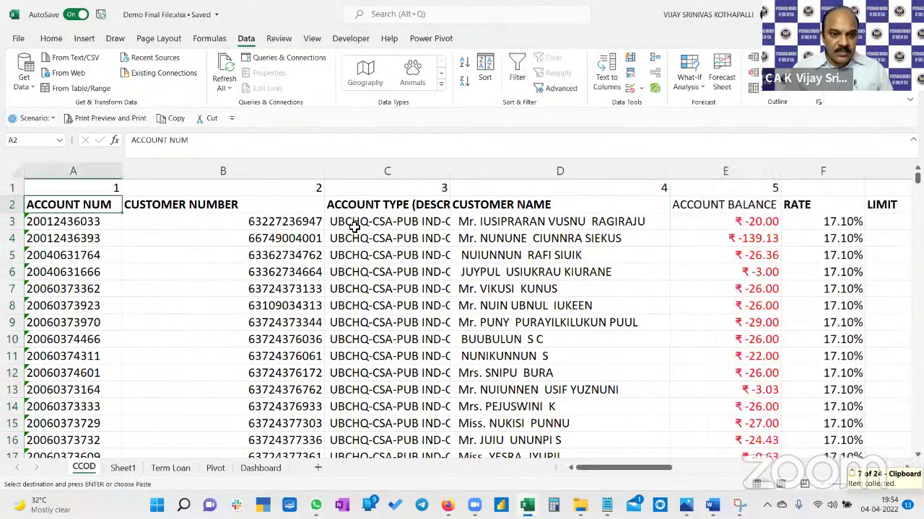
key("ctrl+Down")
key("Down")
key("ctrl+v")
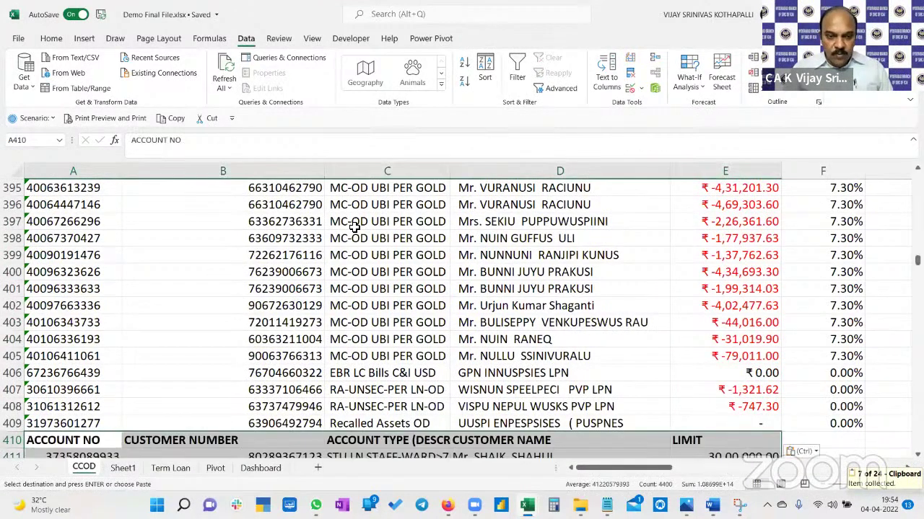
Clear the rows pasted below CCOD row 409 and insert a blank column A before ACCOUNT NUM
left_click(108, 172)
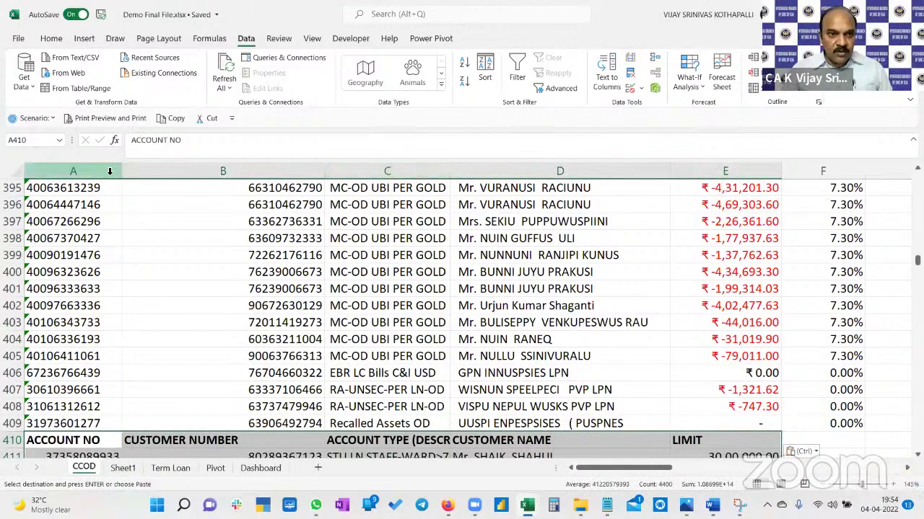
right_click(108, 173)
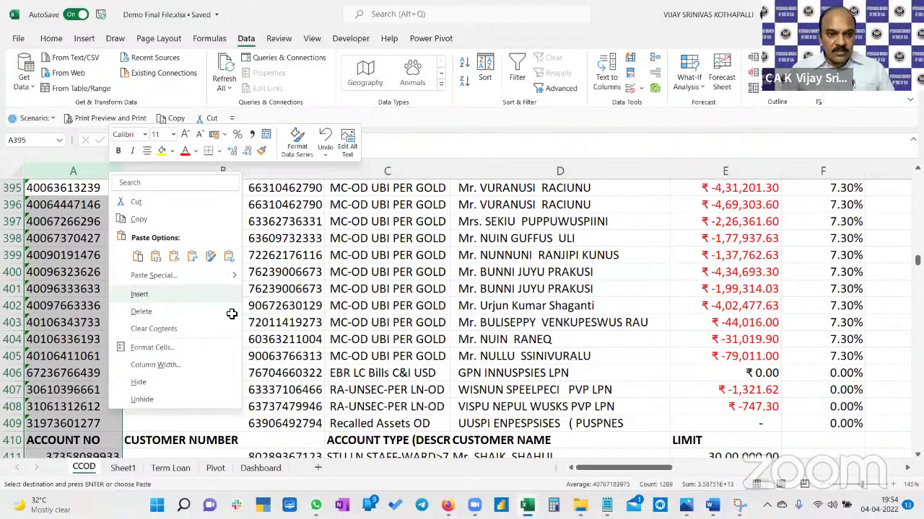
left_click(81, 171)
right_click(120, 303)
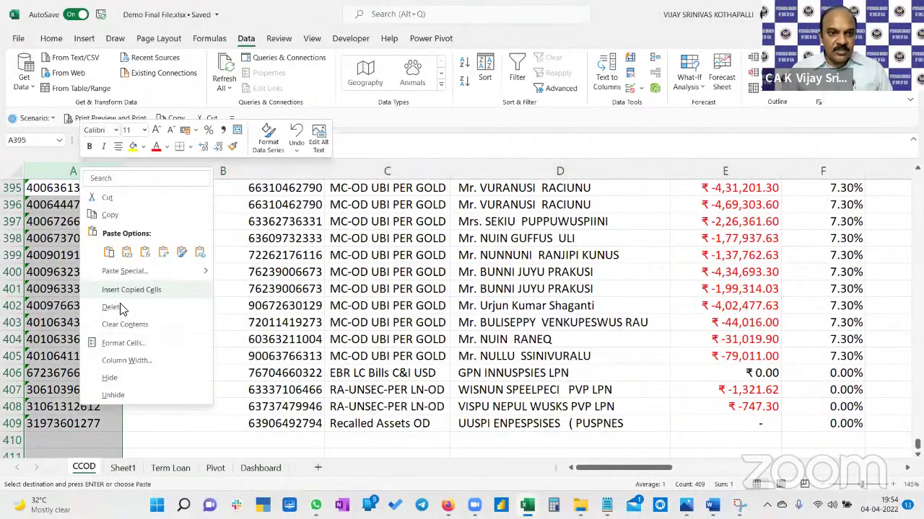
key("Escape")
key("Escape")
right_click(95, 178)
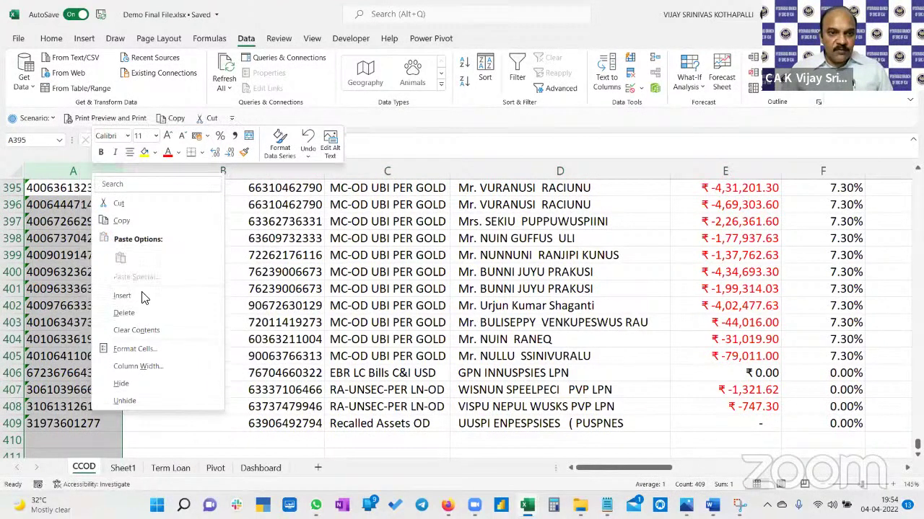
left_click(142, 295)
Label every CCOD row with 'CCOD' in the new column A down to row 409
key("ctrl+Home")
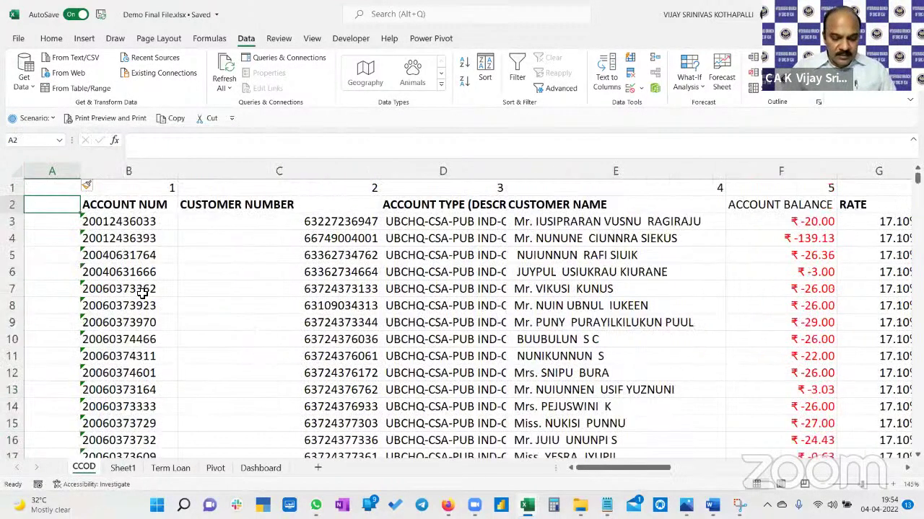
key("Down")
key("Down")
type("CCOD")
key("Up")
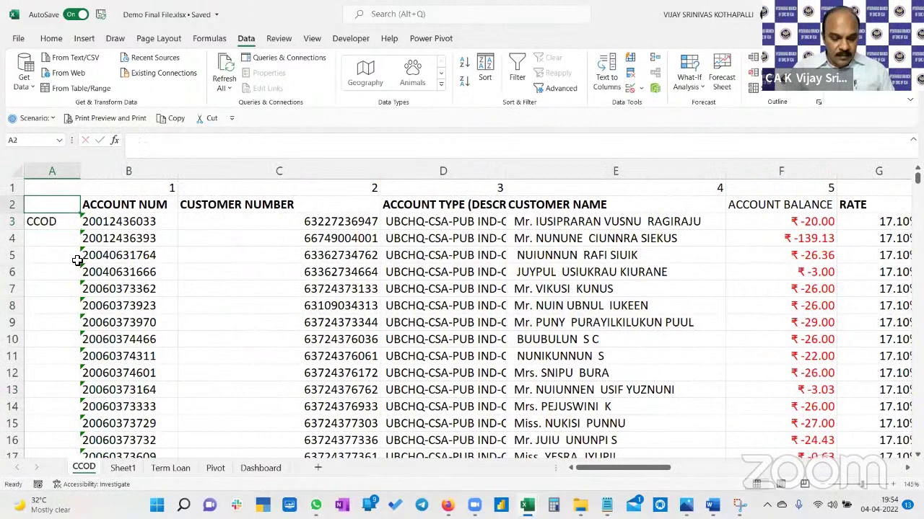
key("Down")
key("ctrl+c")
key("Right")
key("ctrl+Down")
key("Left")
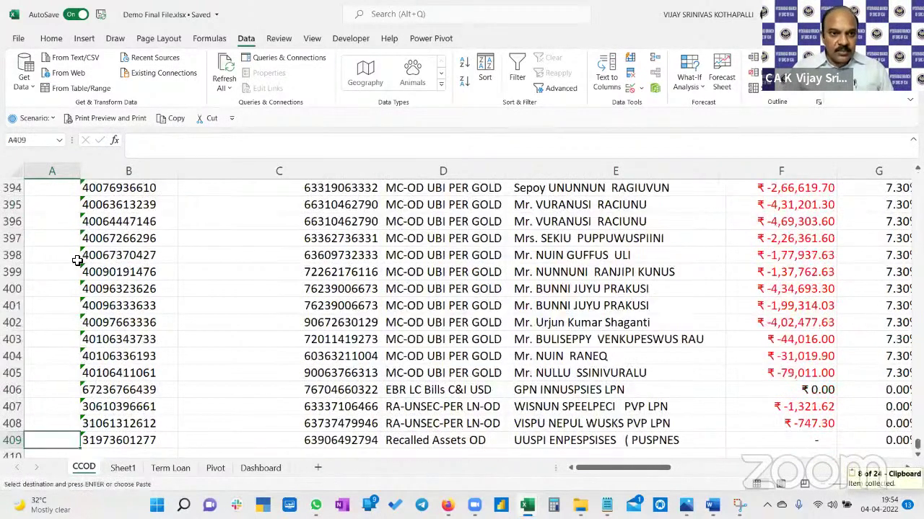
Insert a blank first column in Term Loan and enter 'TL' in A3
key("ctrl+Page_Down")
key("ctrl+Page_Down")
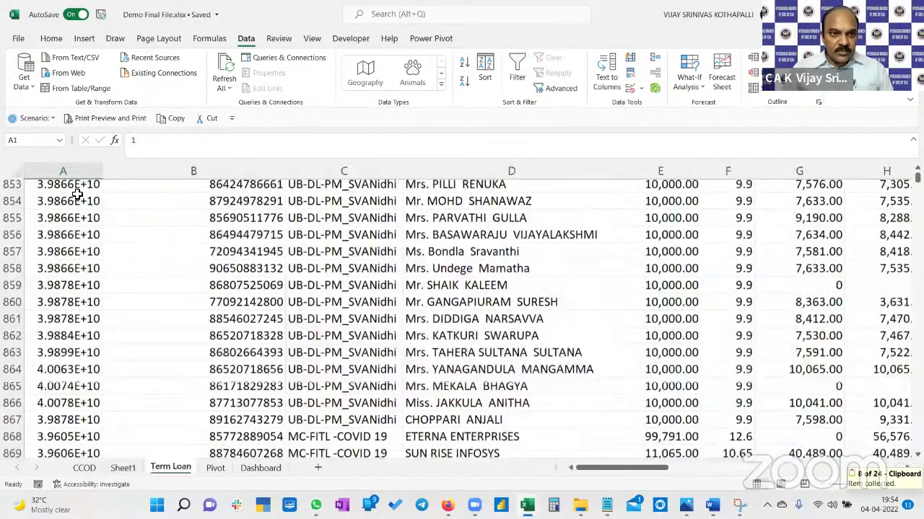
key("ctrl+Home")
right_click(81, 172)
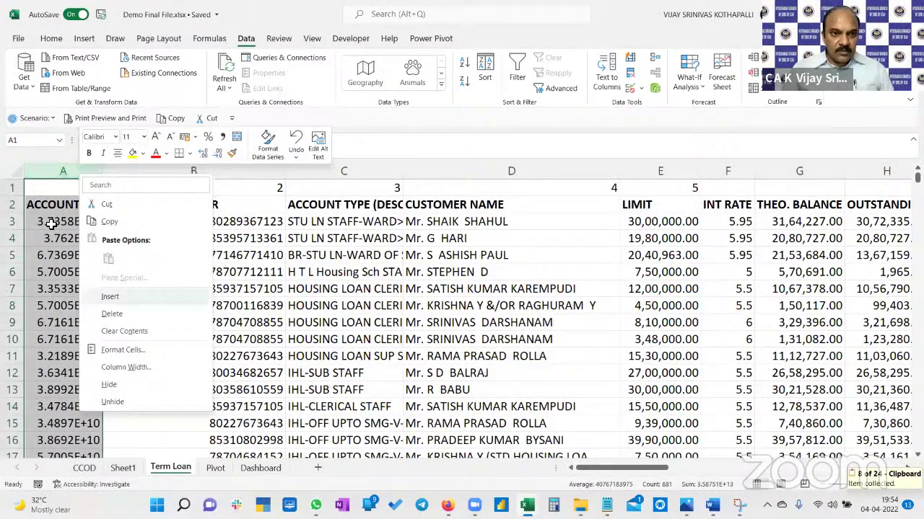
key("i")
left_click(52, 224)
type("TL")
key("Return")
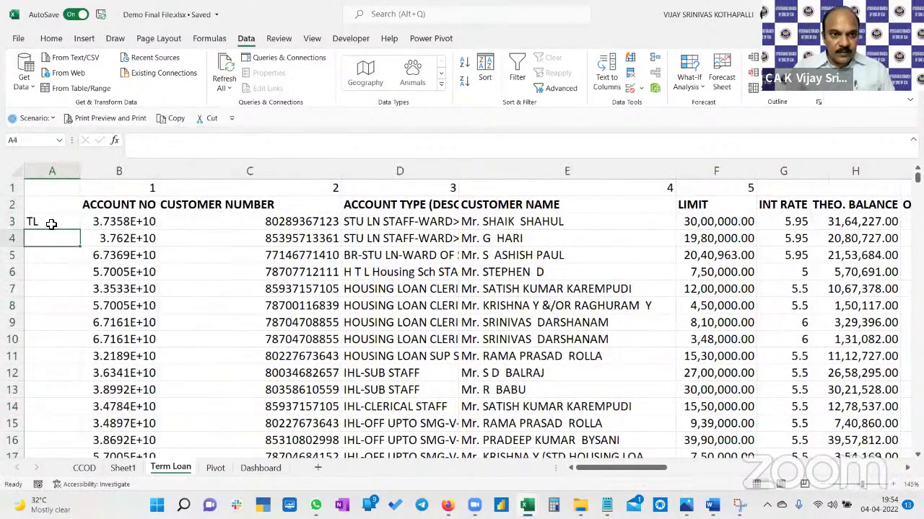
Fill 'TL' down column A through every Term Loan row to row 881
key("Up")
key("ctrl+c")
key("Right")
key("ctrl+Down")
key("Left")
key("ctrl+shift+Up")
key("Return")
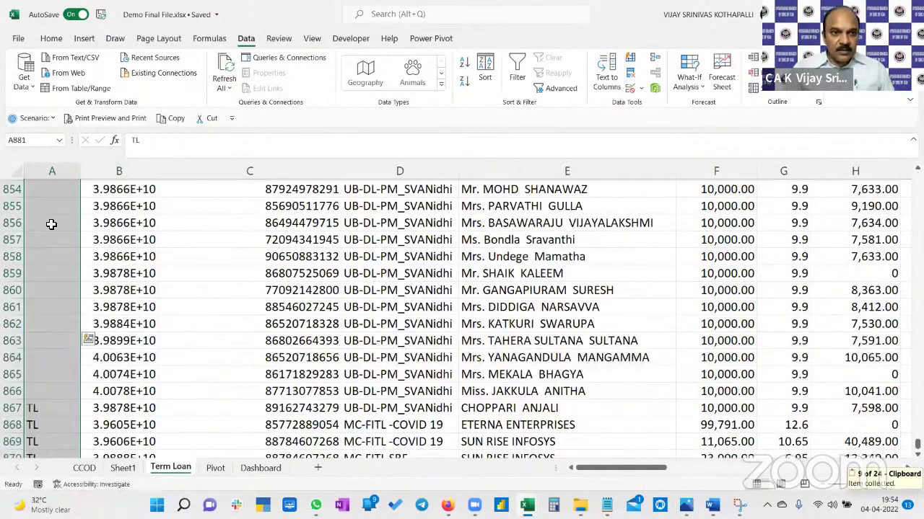
Copy the labelled Term Loan rows and paste them into CCOD starting at row 410
key("ctrl+Home")
key("Down")
key("shift+Right")
key("shift+Right")
key("shift+Right")
key("shift+Right")
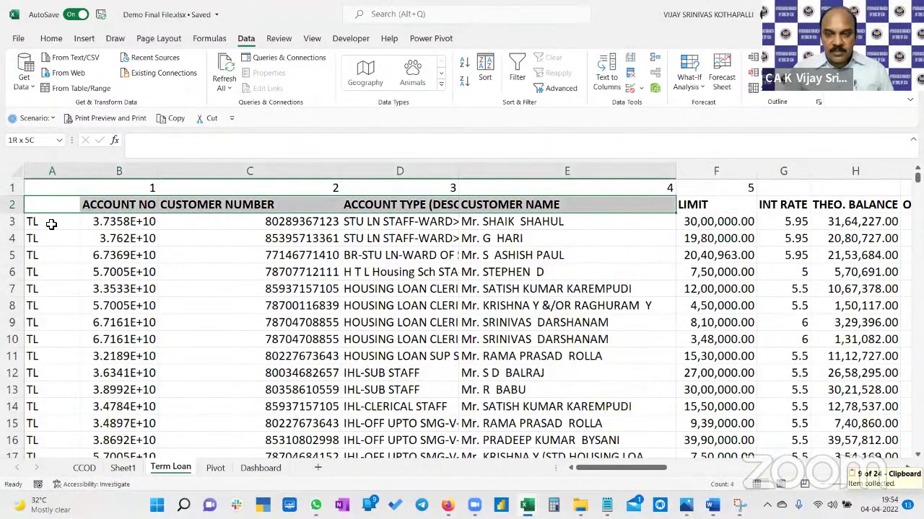
key("shift+Right")
key("shift+Down")
key("ctrl+Down")
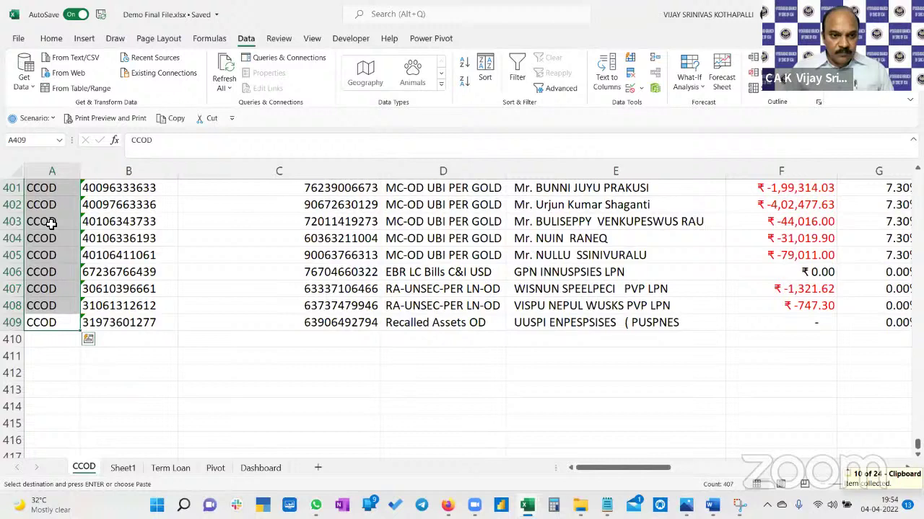
key("Down")
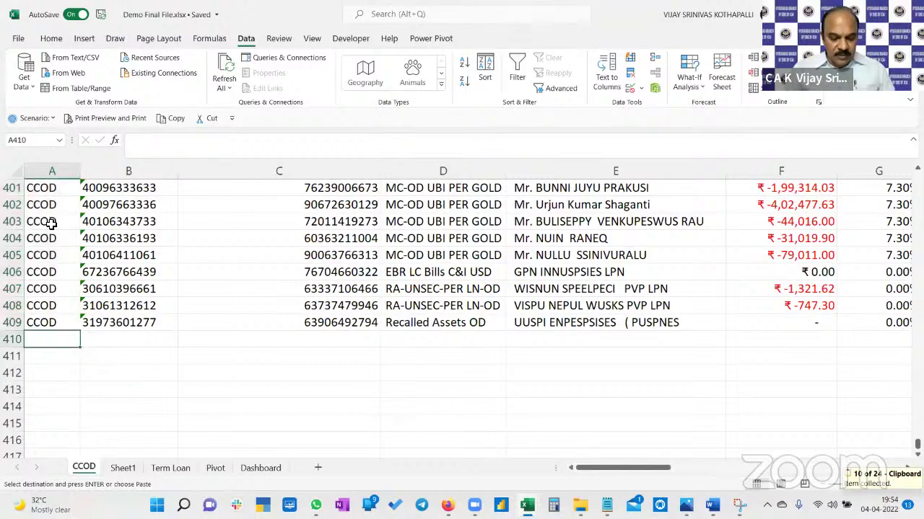
key("ctrl+v")
key("Up")
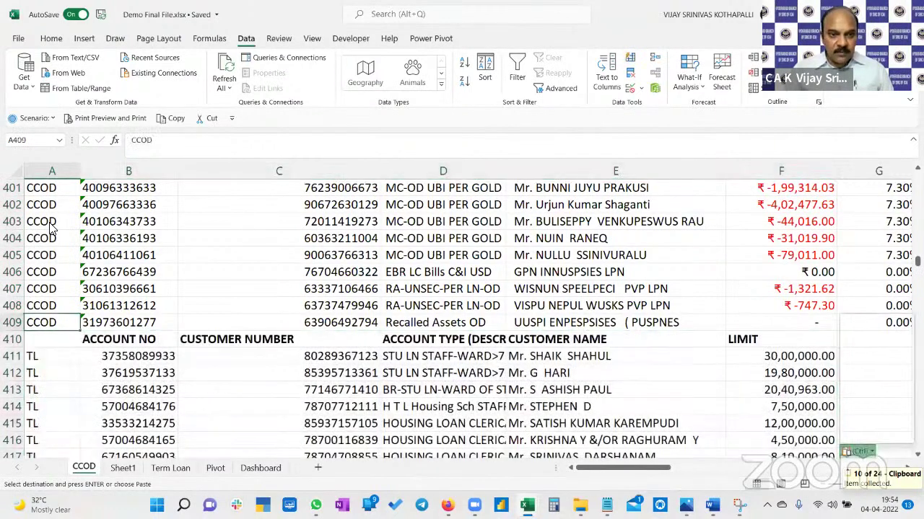
Enter the heading 'Type' in CCOD cell A2 and check the TL rows at the bottom
left_click(12, 339)
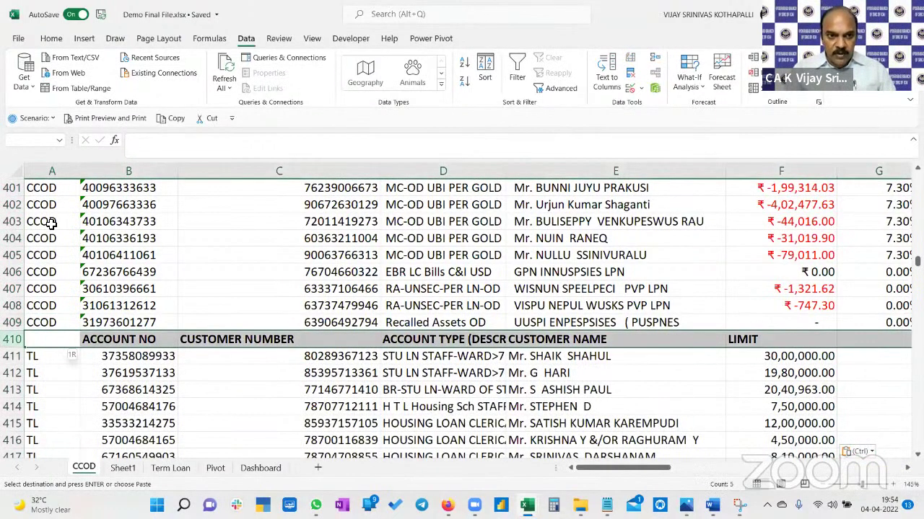
key("Escape")
key("ctrl+Home")
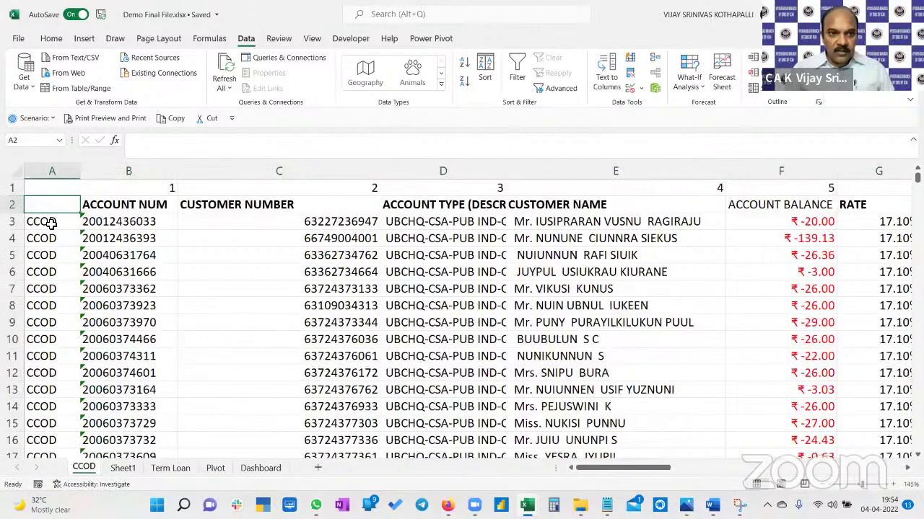
type("Type")
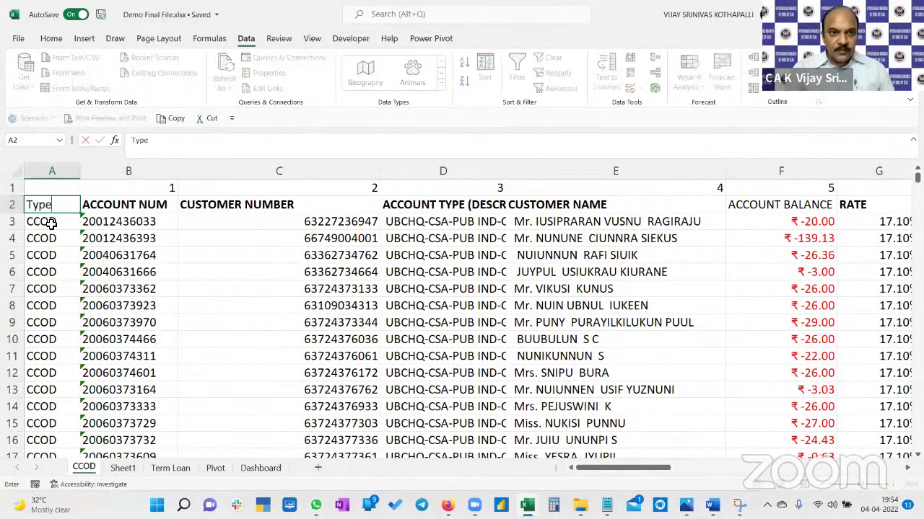
key("Return")
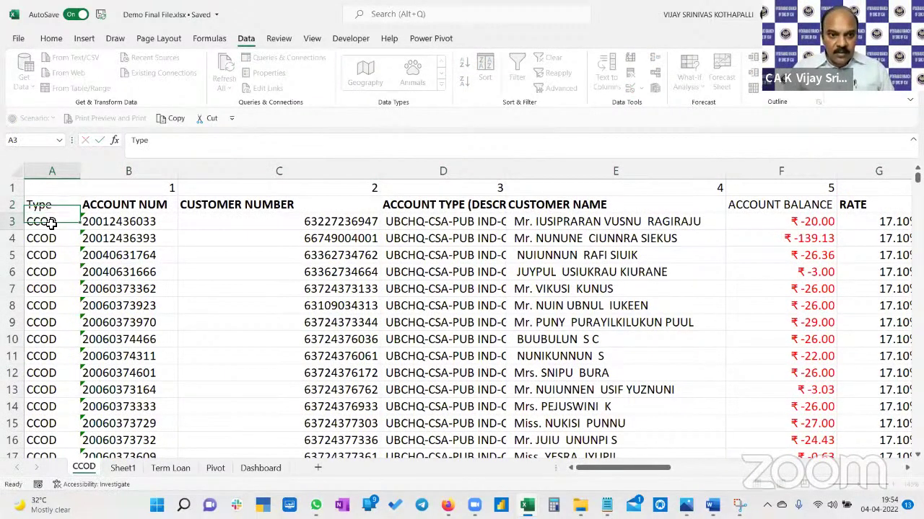
key("ctrl+Down")
key("ctrl+Up")
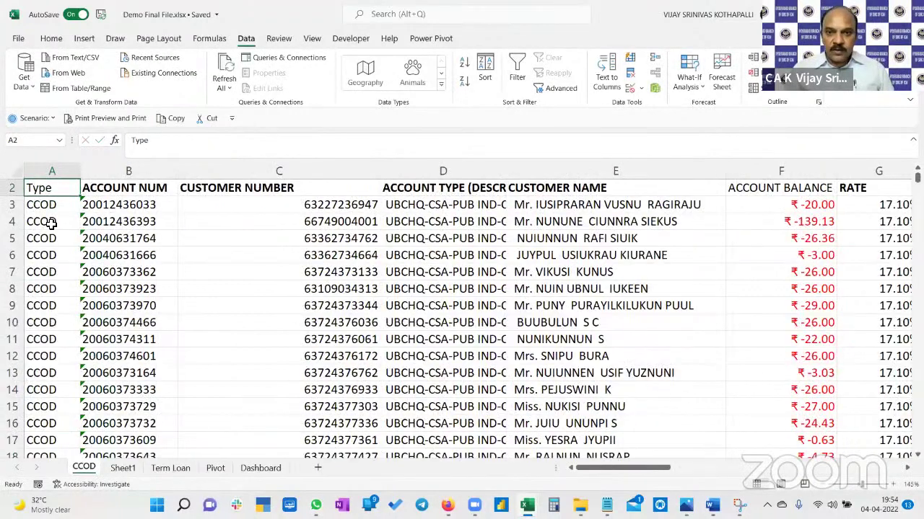
Clear the Type entries from CCOD's column A
key("Down")
key("Right")
key("Right")
key("Right")
key("Right")
key("Right")
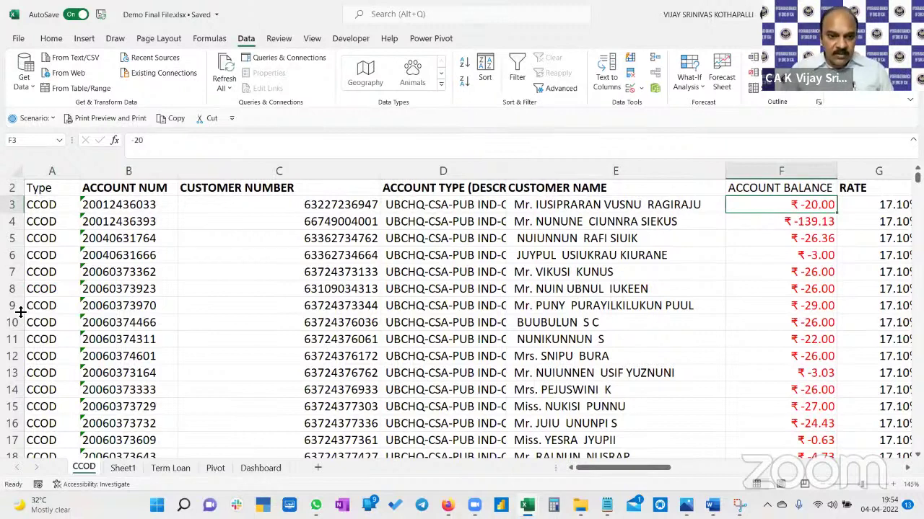
key("Home")
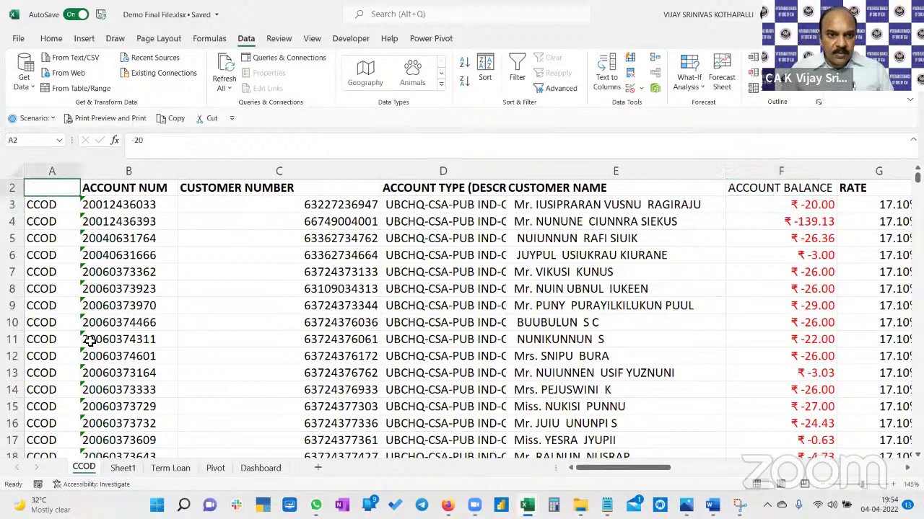
key("ctrl+Down")
key("Down")
key("shift+space")
key("ctrl+c")
key("Delete")
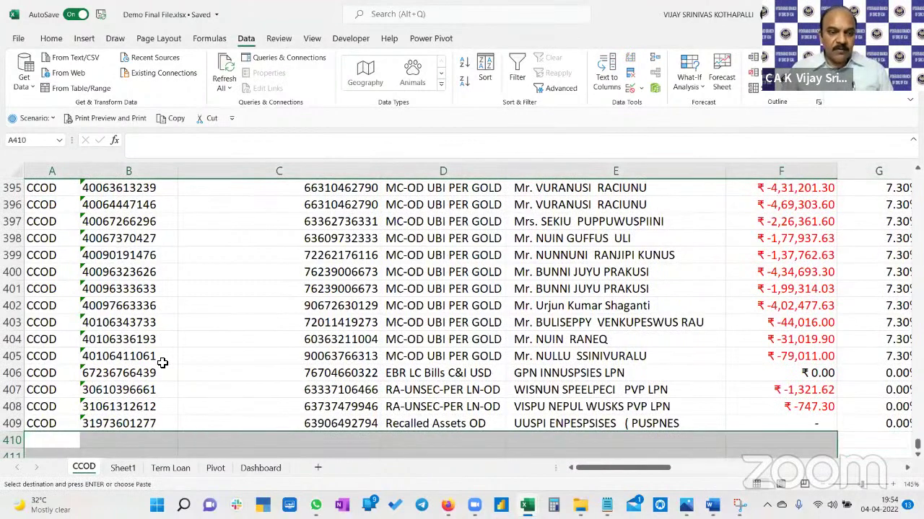
key("ctrl+Page_Down")
key("ctrl+Page_Down")
key("ctrl+shift+End")
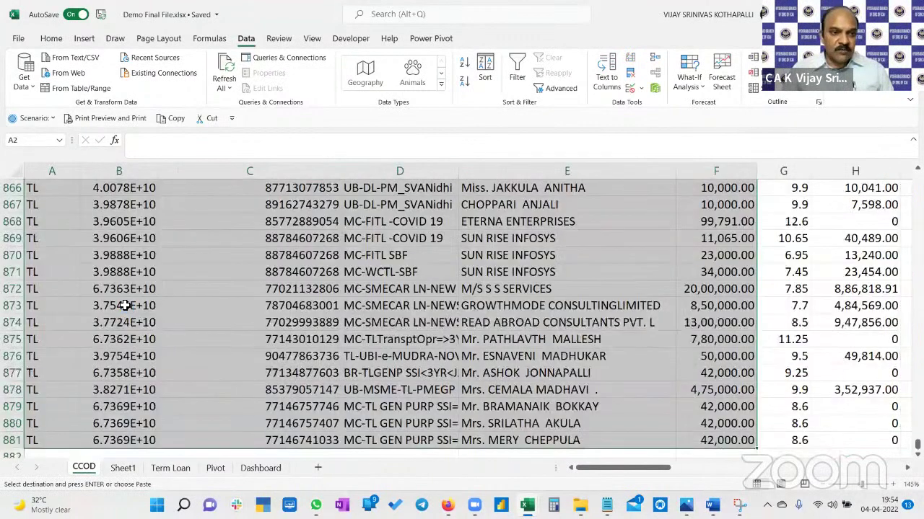
key("ctrl+Page_Down")
left_click(85, 173)
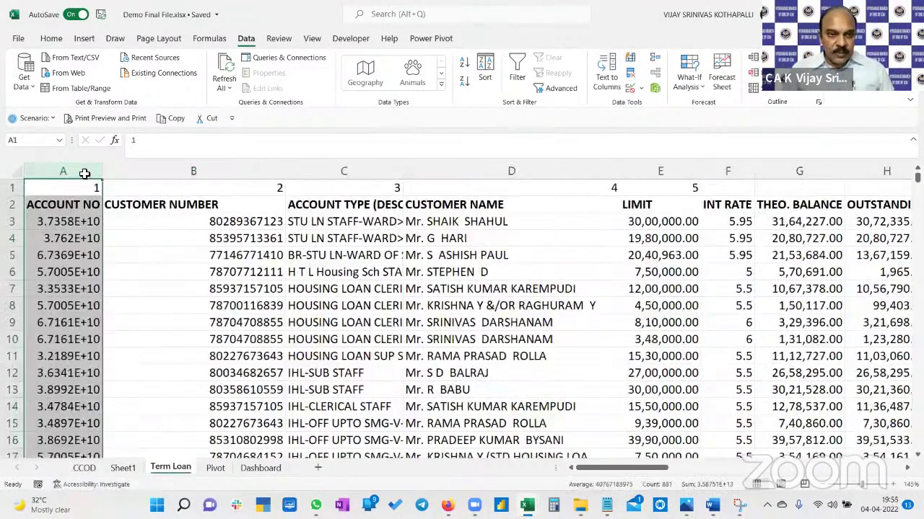
key("ctrl+c")
key("ctrl+Page_Up")
key("ctrl+Page_Up")
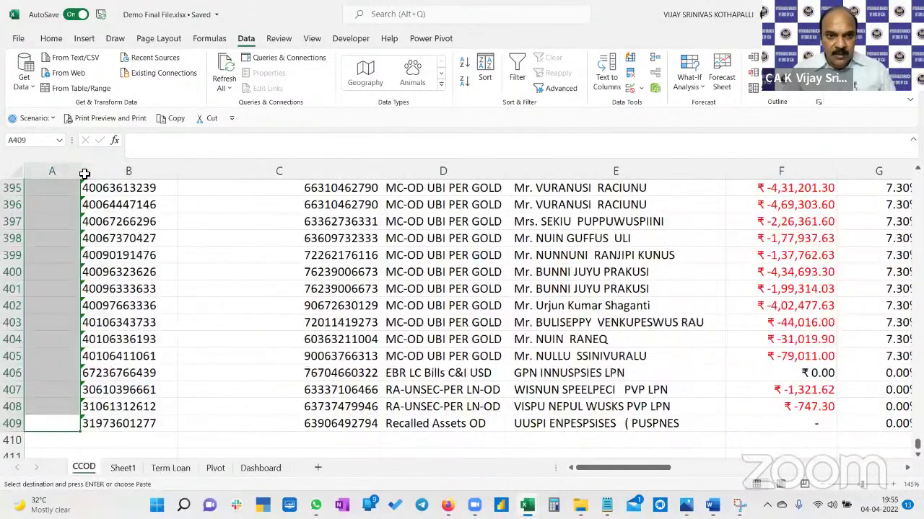
key("ctrl+Home")
key("ctrl+Page_Down")
key("ctrl+Page_Down")
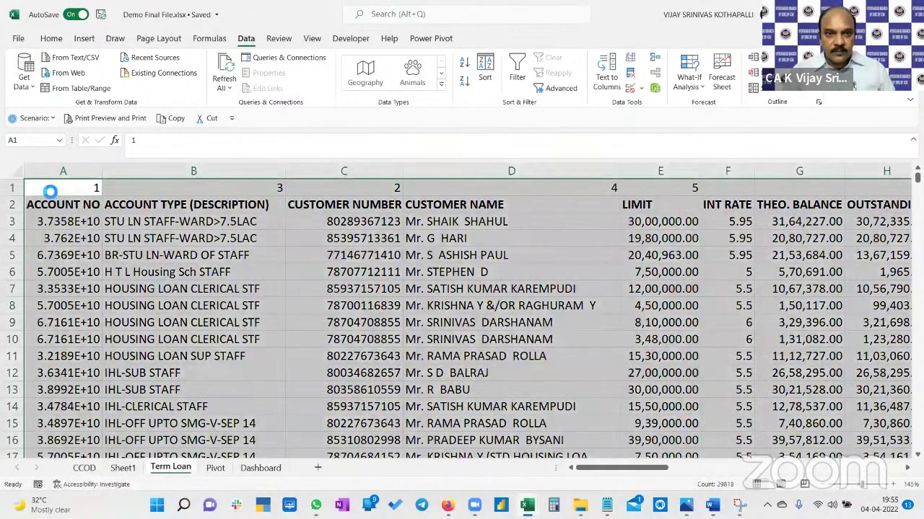
key("ctrl+Page_Up")
key("ctrl+Page_Up")
key("ctrl+Home")
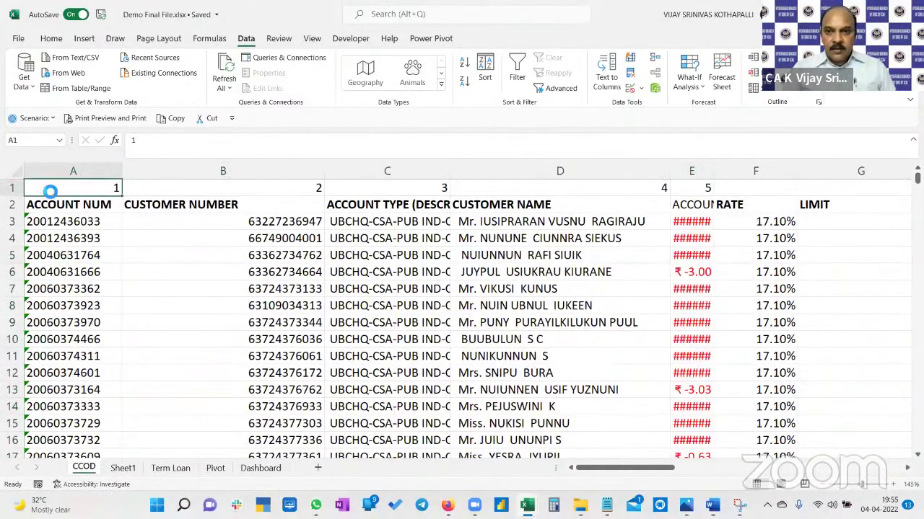
key("ctrl+z")
key("shift+BackSpace")
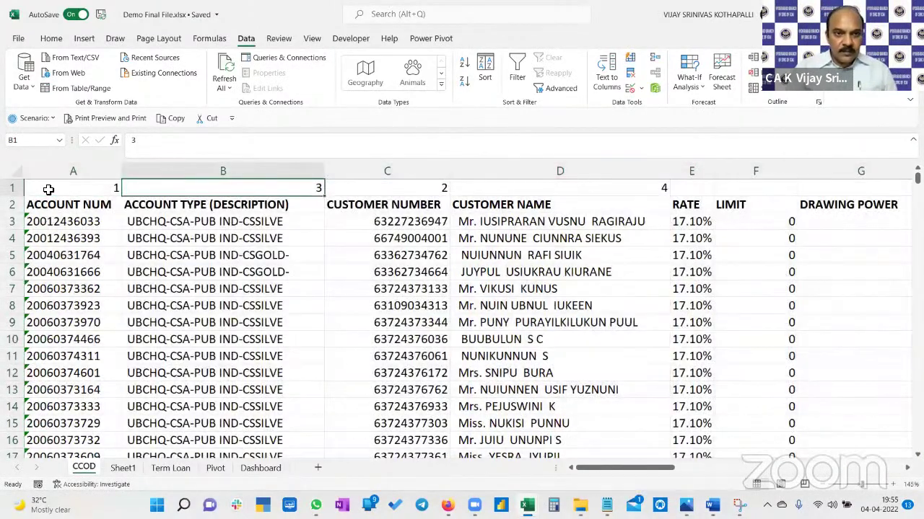
Remove the index row from Term Loan and CCOD so headers sit in row 1
key("ctrl+Page_Down")
key("ctrl+Page_Down")
key("ctrl+z")
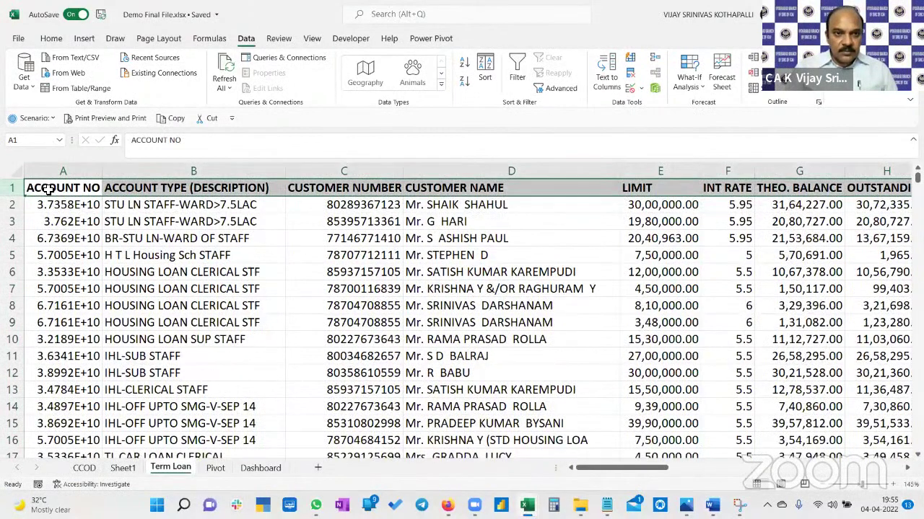
key("ctrl+Page_Up")
key("ctrl+Page_Up")
key("ctrl+z")
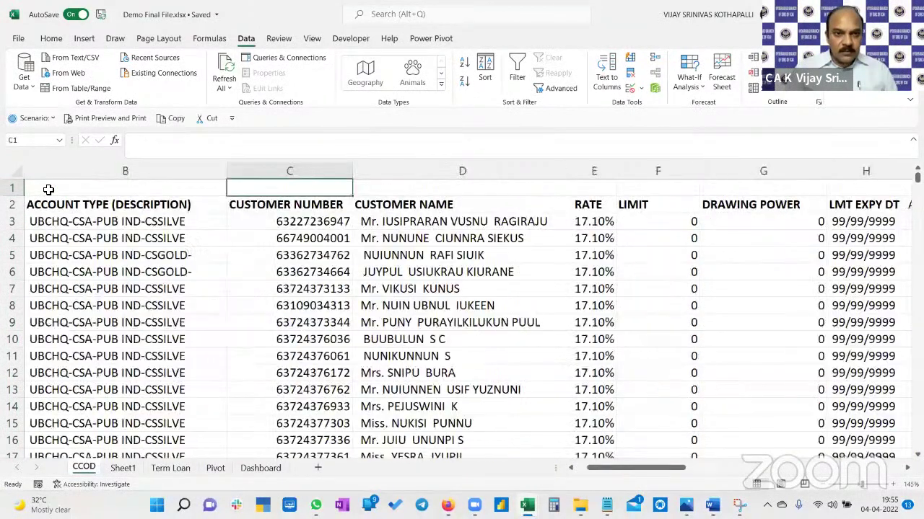
key("ctrl+z")
key("ctrl+z")
Glance at the Term Loan what if workbook, then return to the top of CCOD
scroll(47, 189, "down", 2)
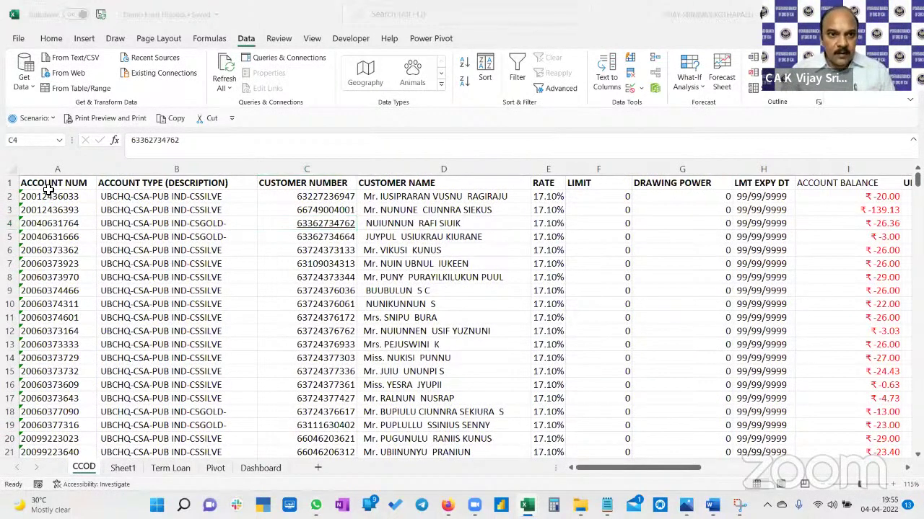
key("alt+Tab")
key("alt+Tab")
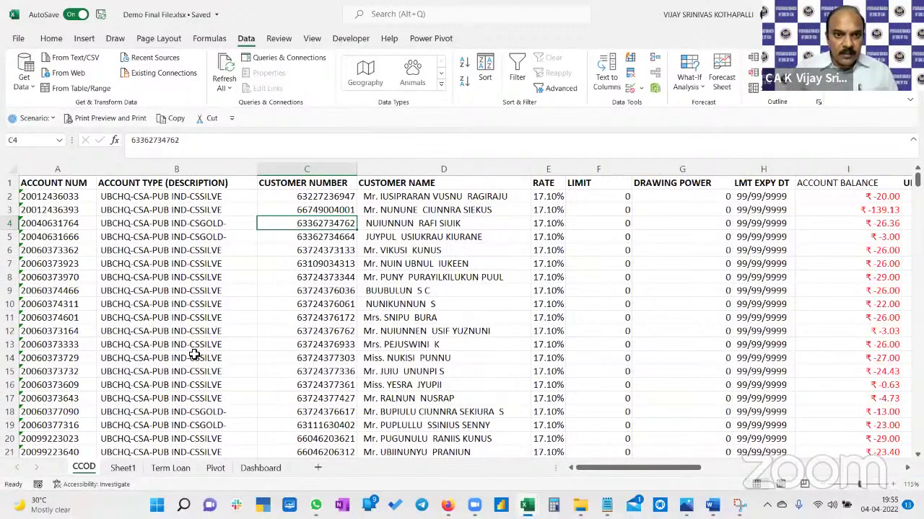
key("ctrl+Home")
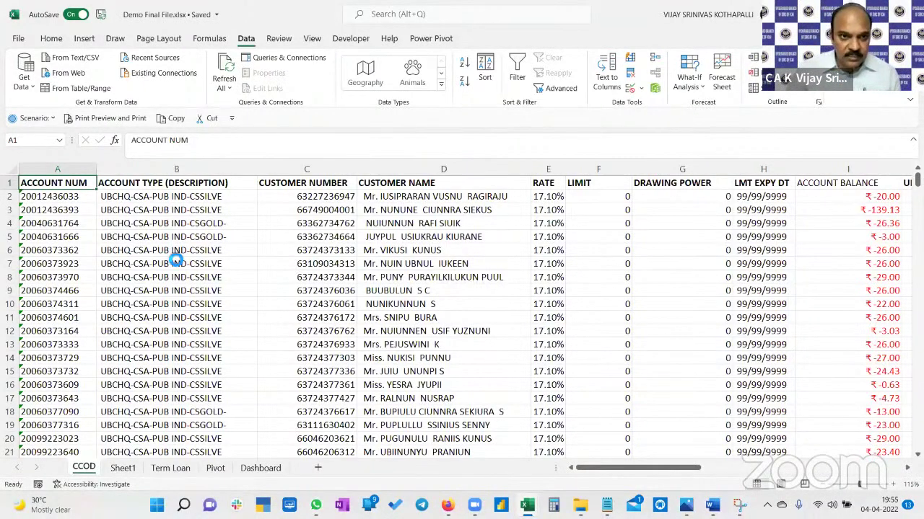
scroll(174, 258, "up", 2, "ctrl")
scroll(174, 259, "up", 1, "ctrl")
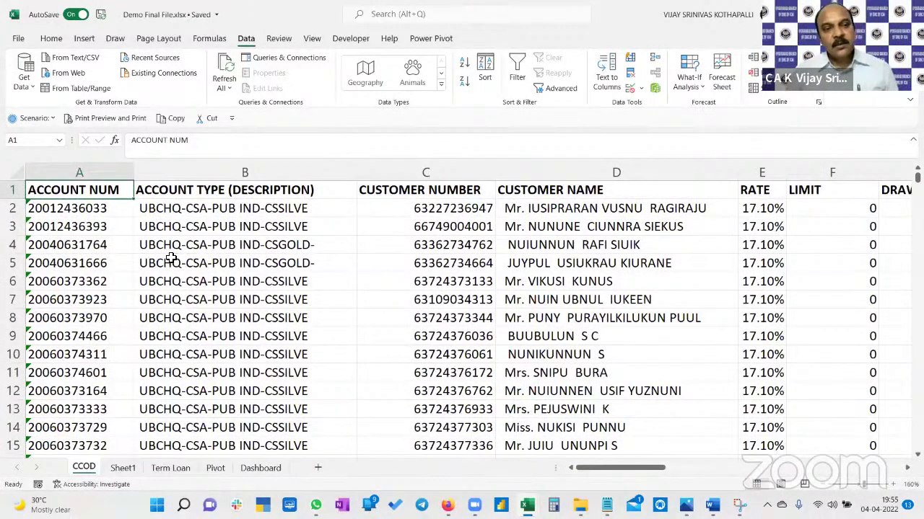
Shorten CCOD's column B header from 'ACCOUNT TYPE (DESCRIPTION)' to 'ACCOUNT TYPE'
left_click(51, 38)
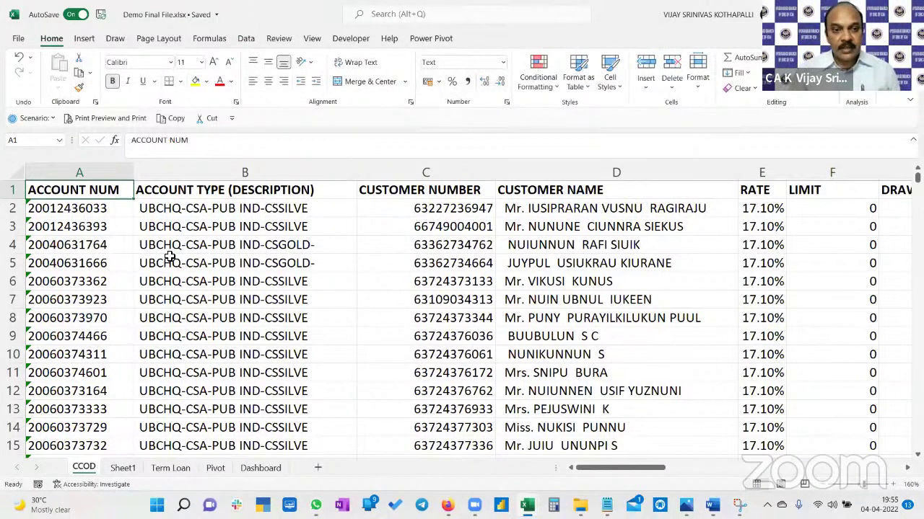
key("Right")
key("Right")
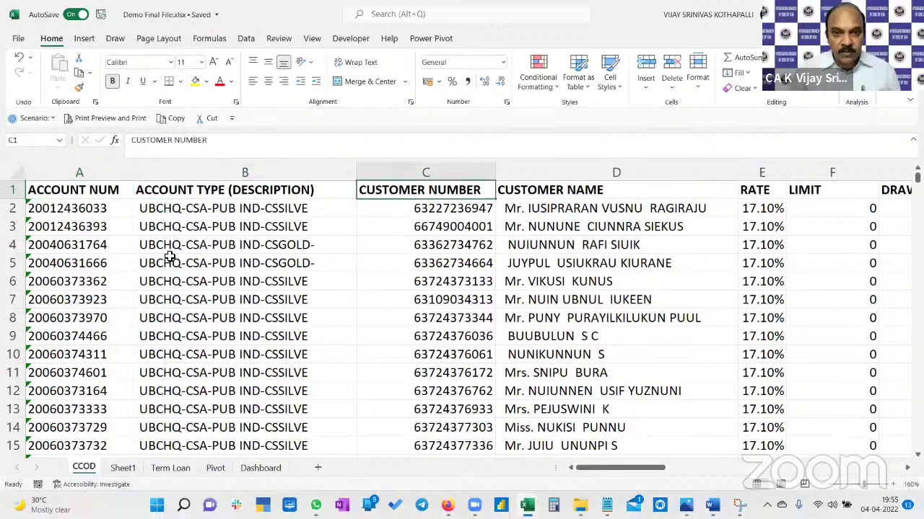
key("Left")
key("Left")
key("Right")
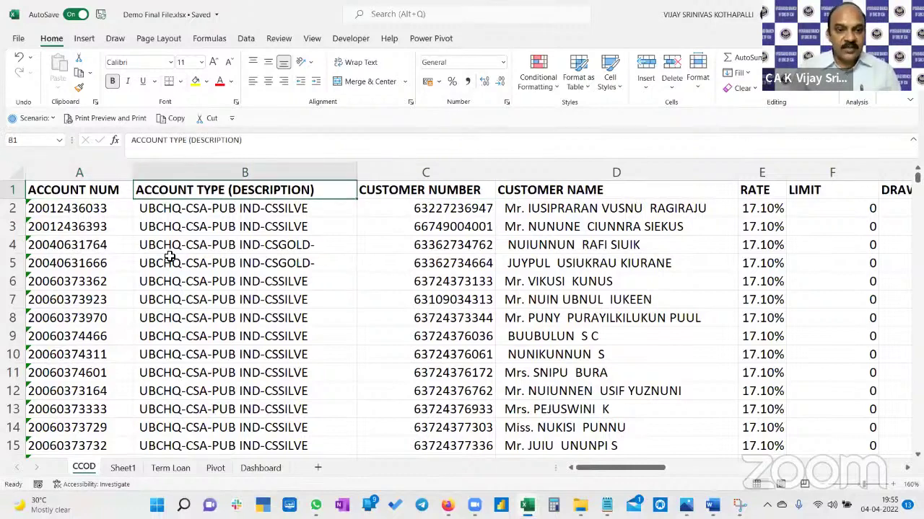
key("F2")
key("shift+ctrl+Left")
key("shift+Left")
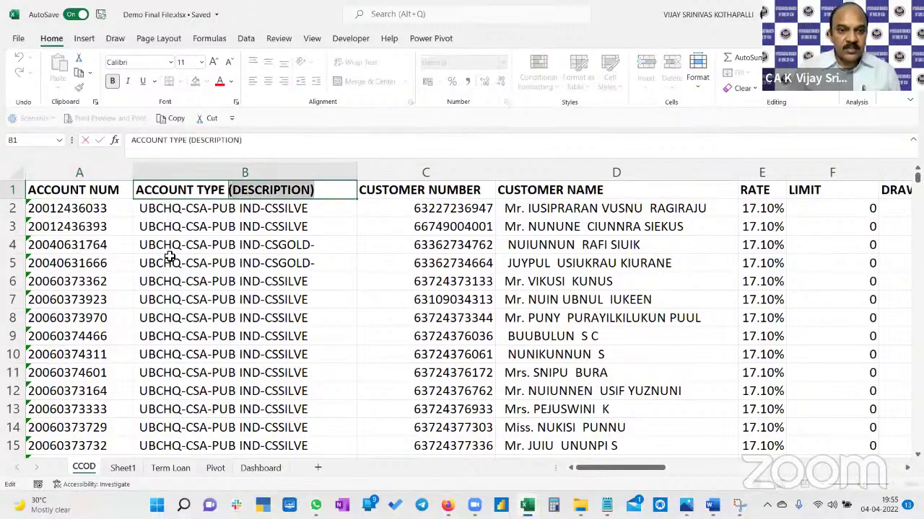
key("BackSpace")
key("Return")
Review the remaining CCOD column headers, including ACCOUNT BALANCE
key("Up")
key("Left")
key("Right")
key("Right")
key("Right")
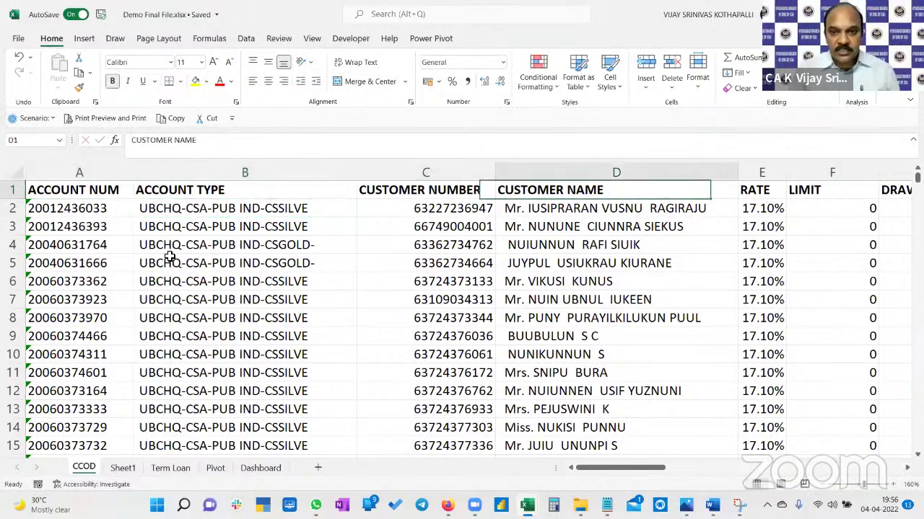
key("Right")
key("Right")
key("Right")
key("Right")
key("Right")
key("Right")
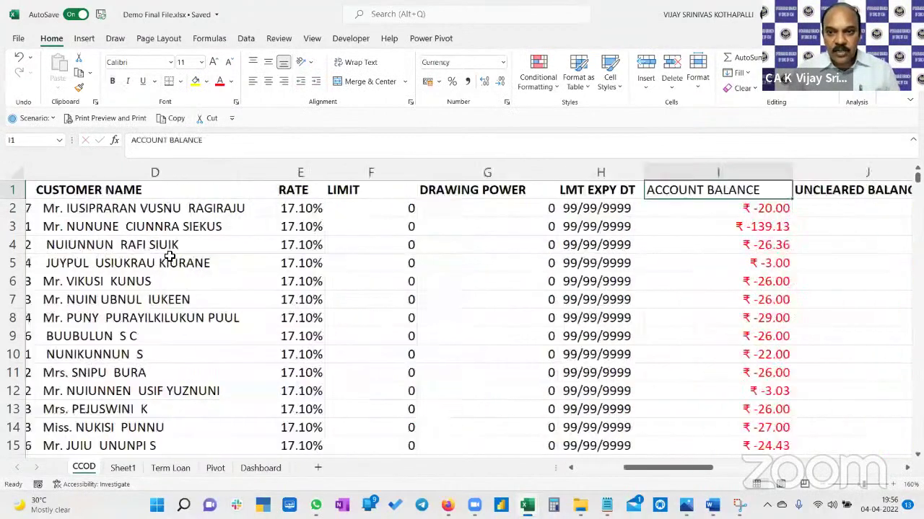
key("Left")
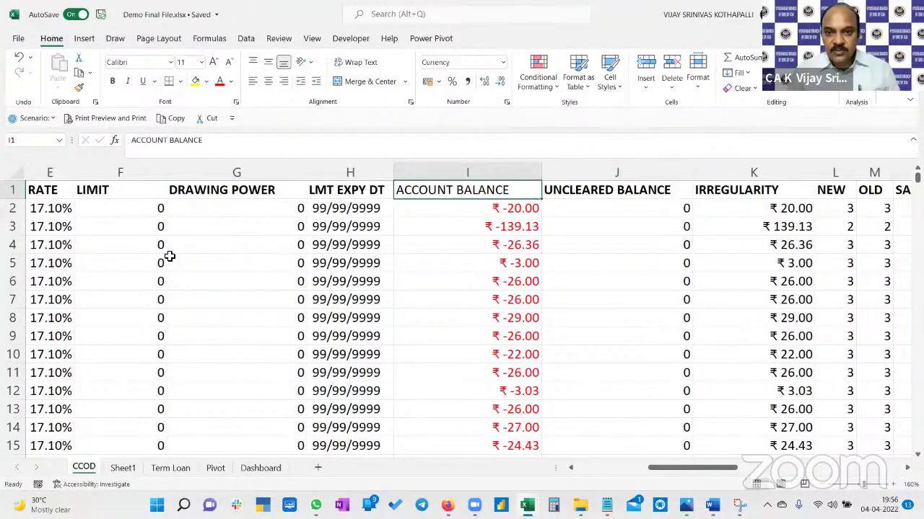
key("Right")
key("Right")
key("Right")
key("Right")
key("Right")
key("Right")
key("Right")
key("Right")
key("Right")
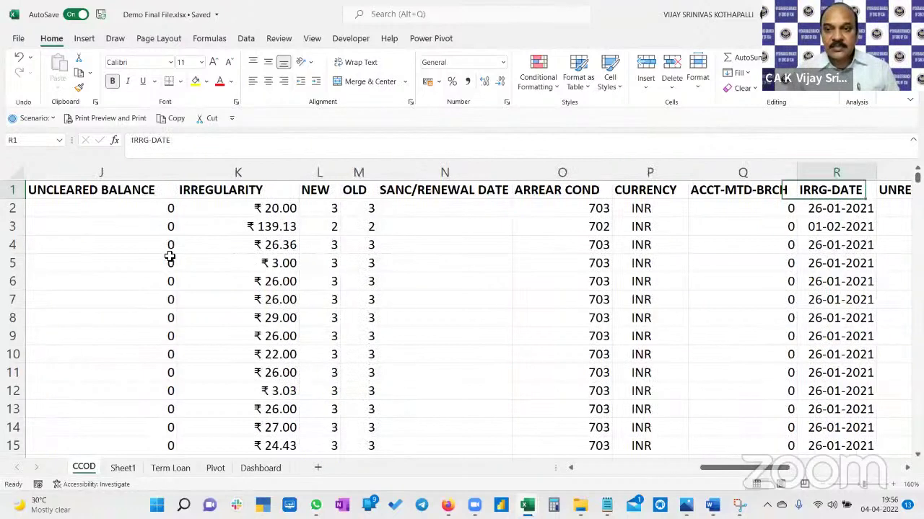
key("Right")
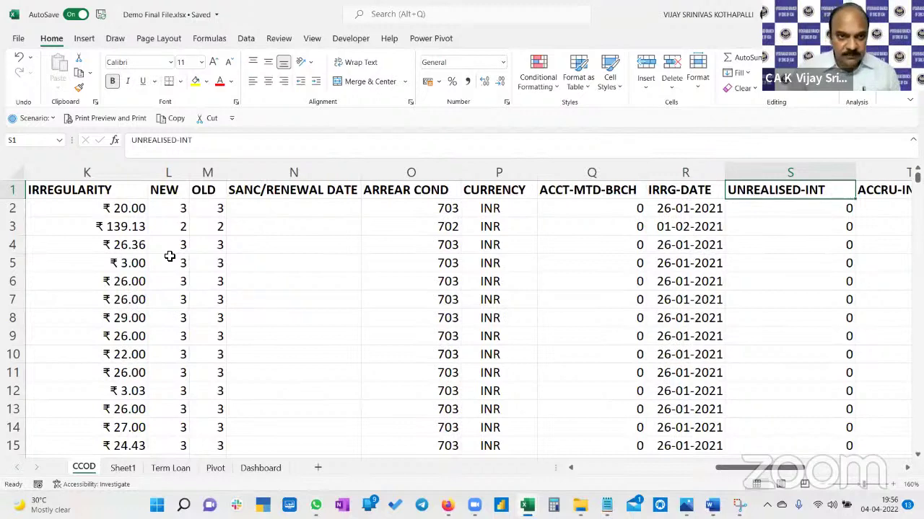
key("ctrl+Home")
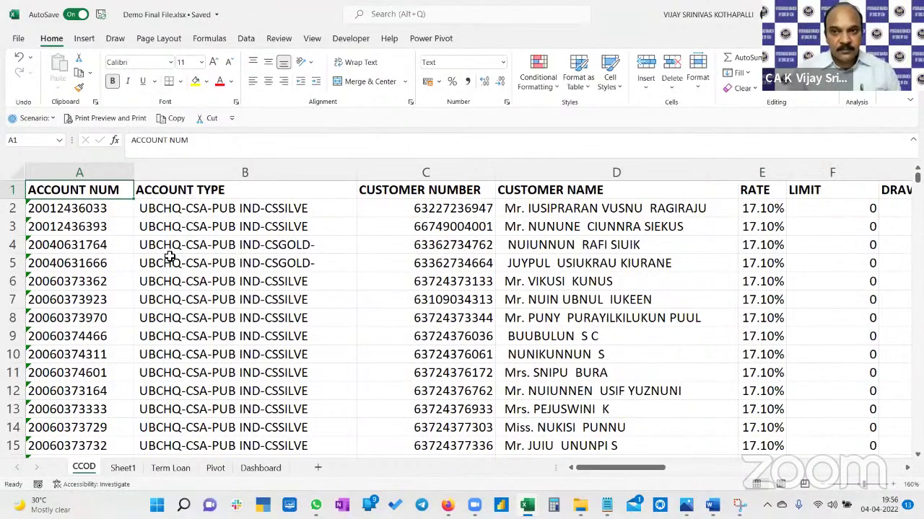
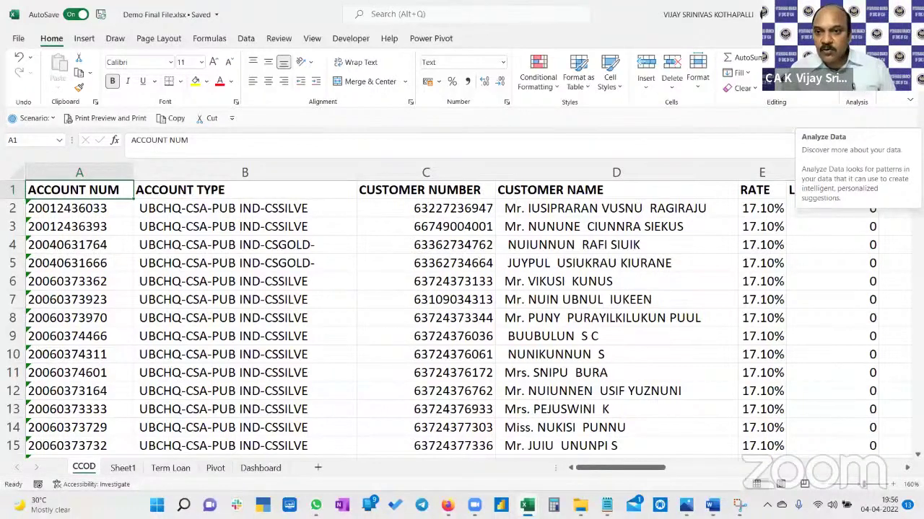
Run Analyze Data on the CCOD sheet and browse insight cards like ACCOUNT BALANCE by ACCOUNT NUM
left_click(856, 75)
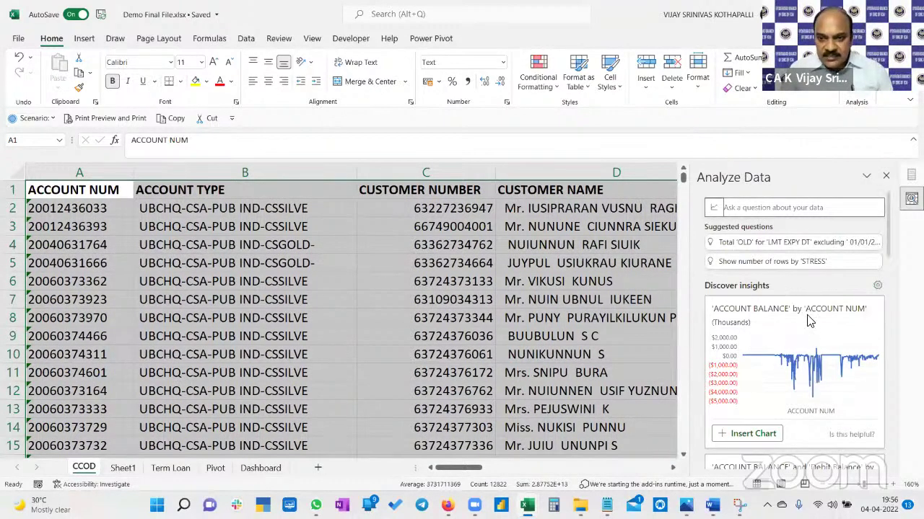
scroll(815, 337, "down", 1)
scroll(815, 339, "down", 3)
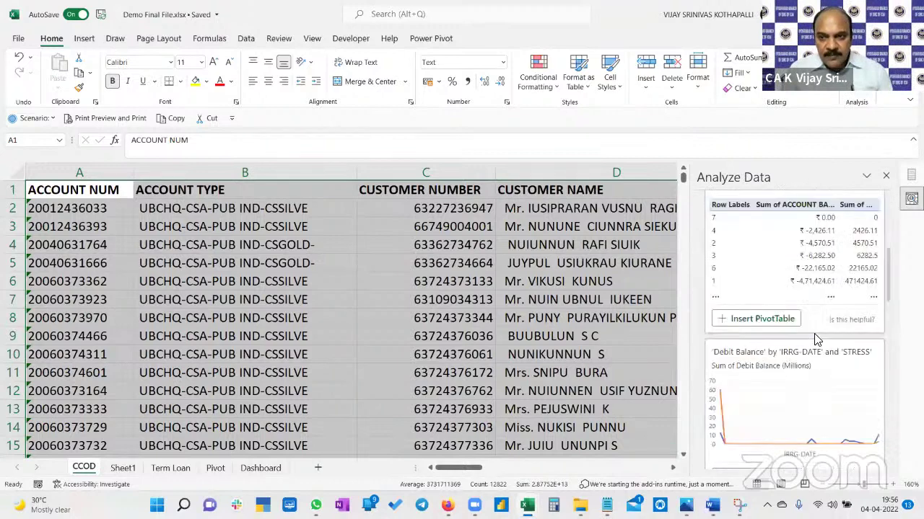
scroll(799, 241, "up", 1)
scroll(727, 224, "up", 3)
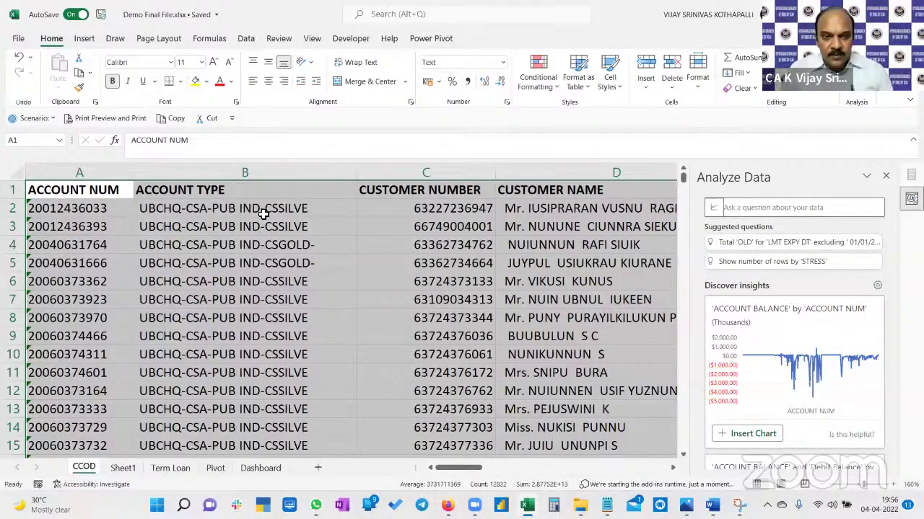
left_click(751, 212)
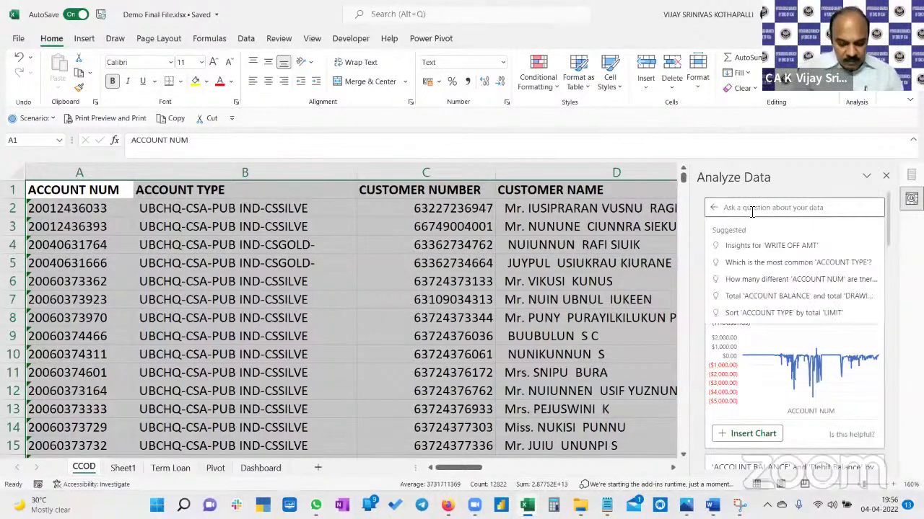
type("who are the")
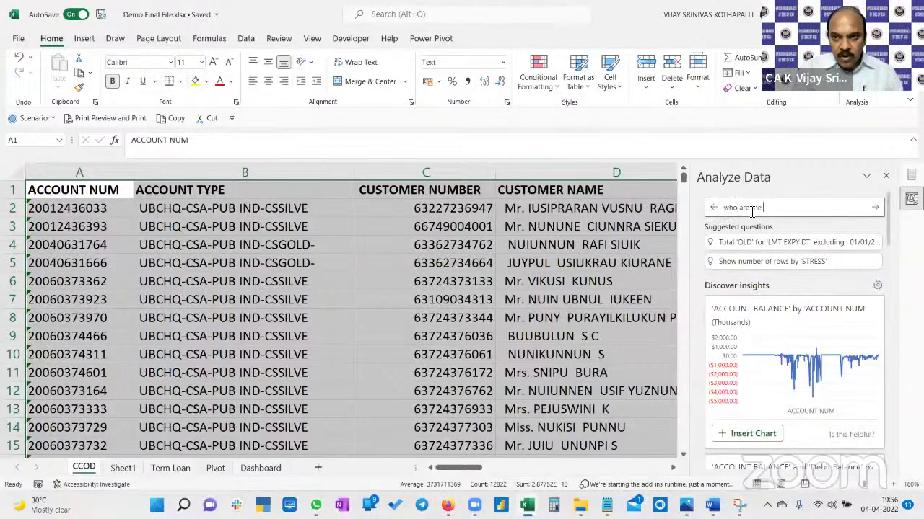
type(" top")
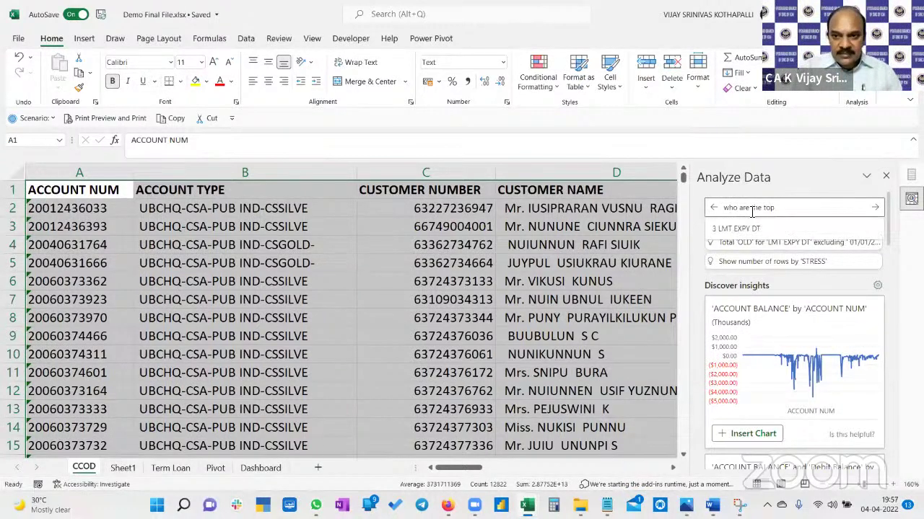
type(" cust")
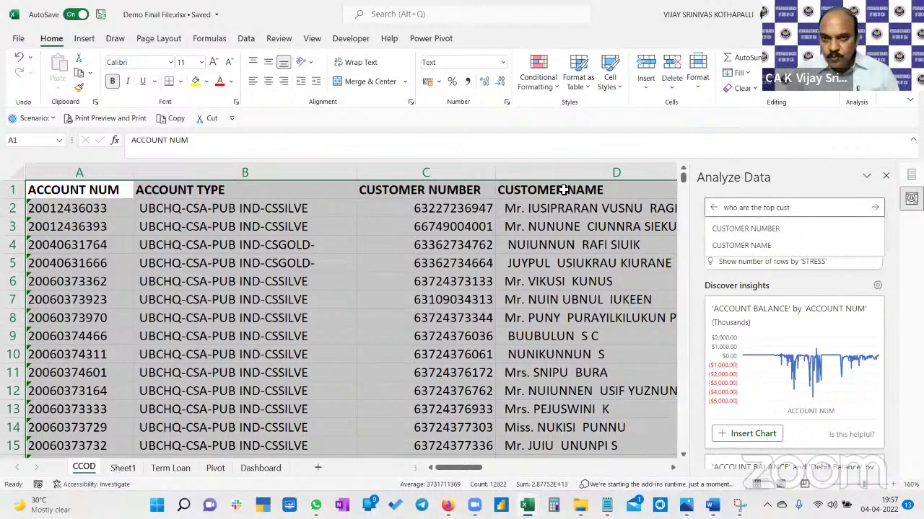
left_click(741, 246)
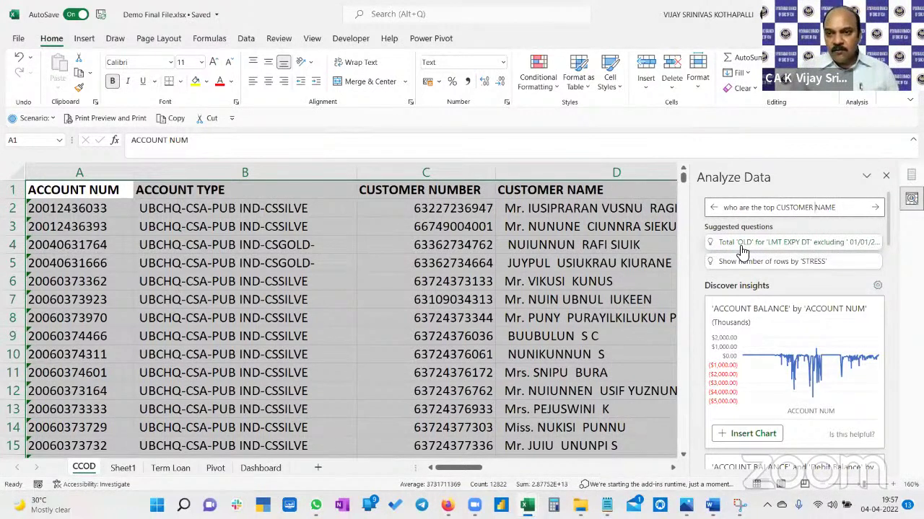
type("five")
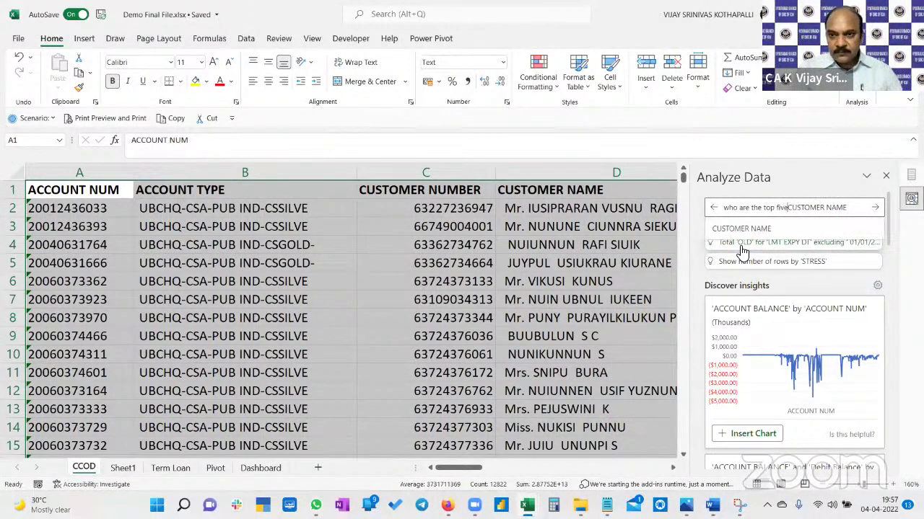
key("BackSpace")
key("BackSpace")
key("BackSpace")
type("5")
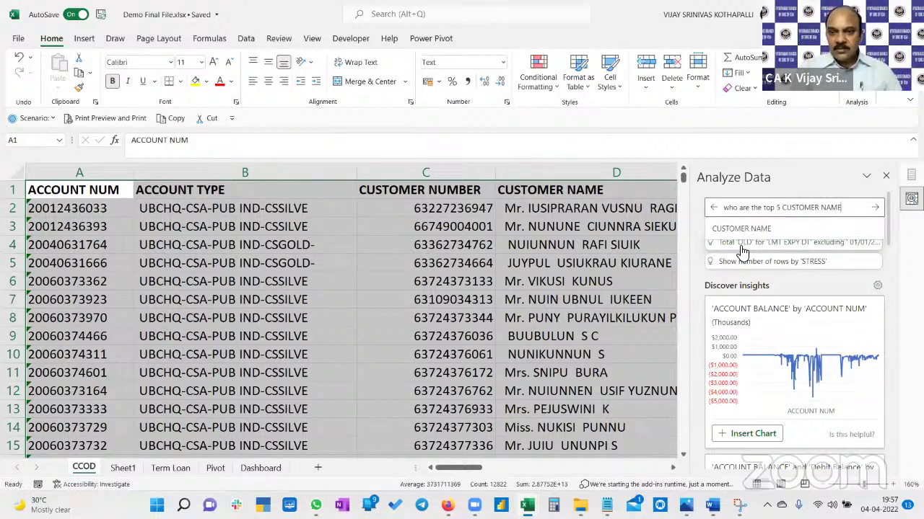
key("End")
type("where")
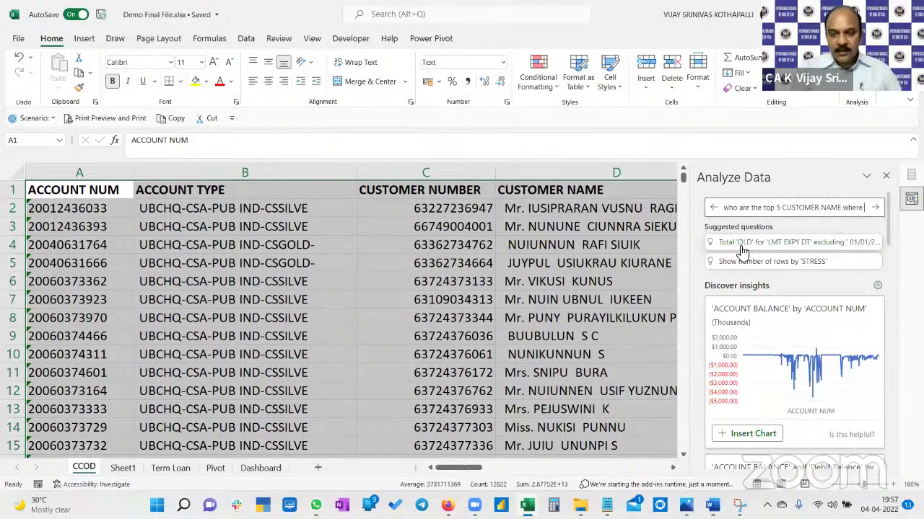
type(" accoun")
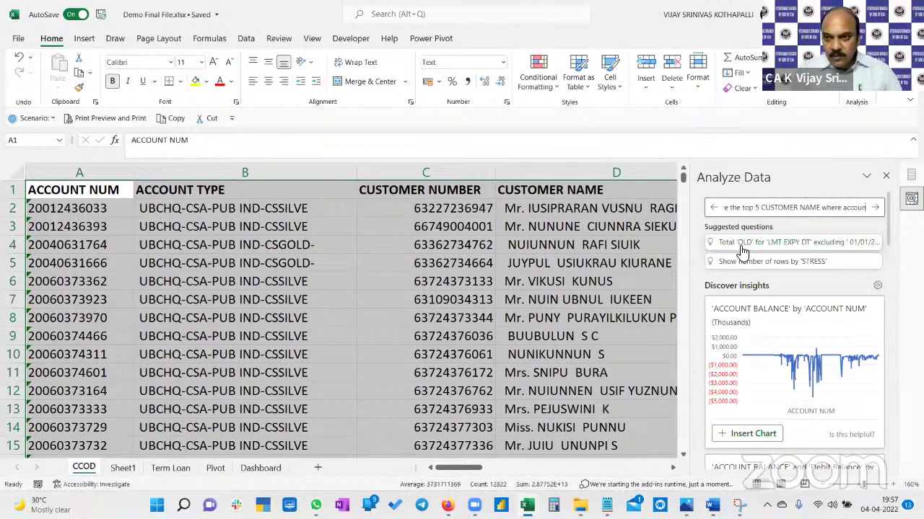
key("BackSpace")
key("BackSpace")
key("BackSpace")
type("out")
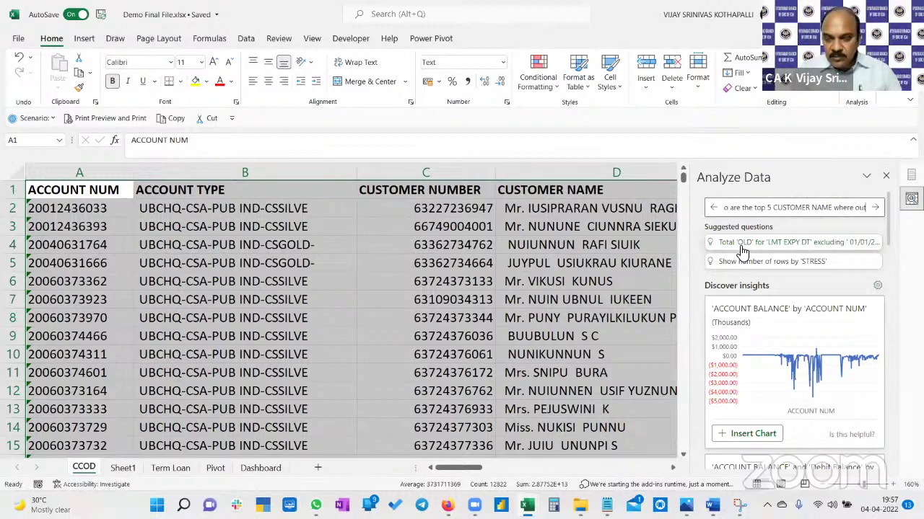
key("BackSpace")
key("BackSpace")
key("BackSpace")
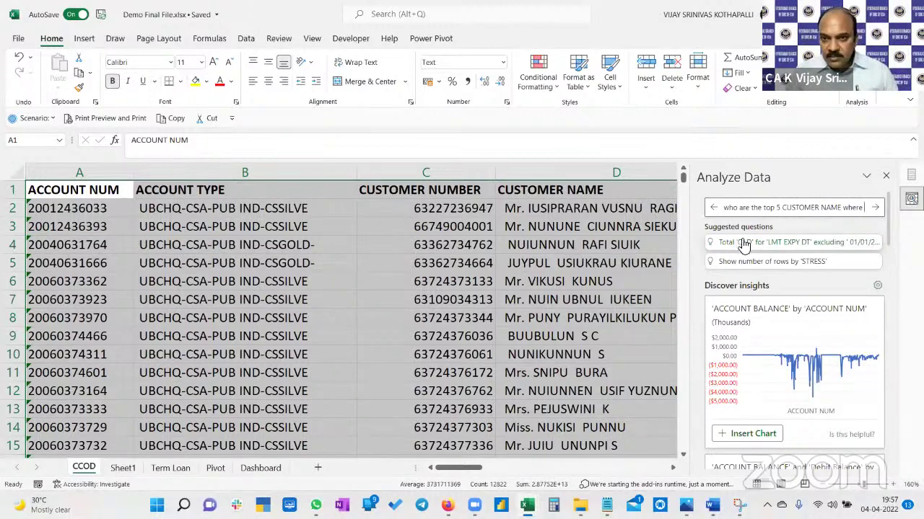
left_click(886, 175)
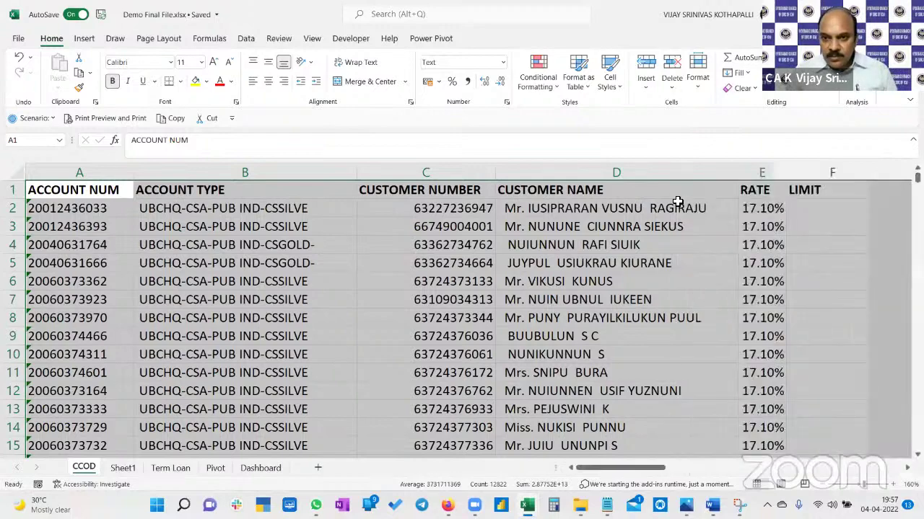
left_click(674, 198)
key("Right")
key("Right")
key("Right")
key("Right")
key("Right")
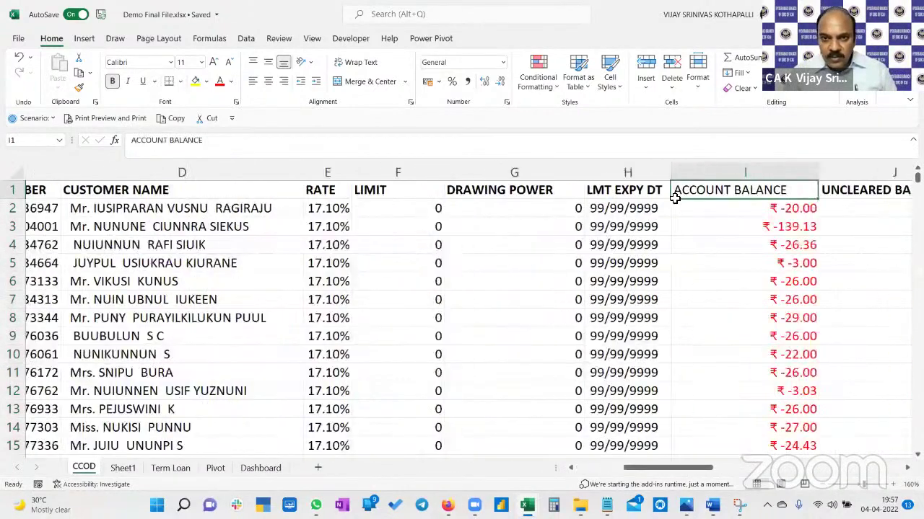
key("Left")
key("Left")
key("Left")
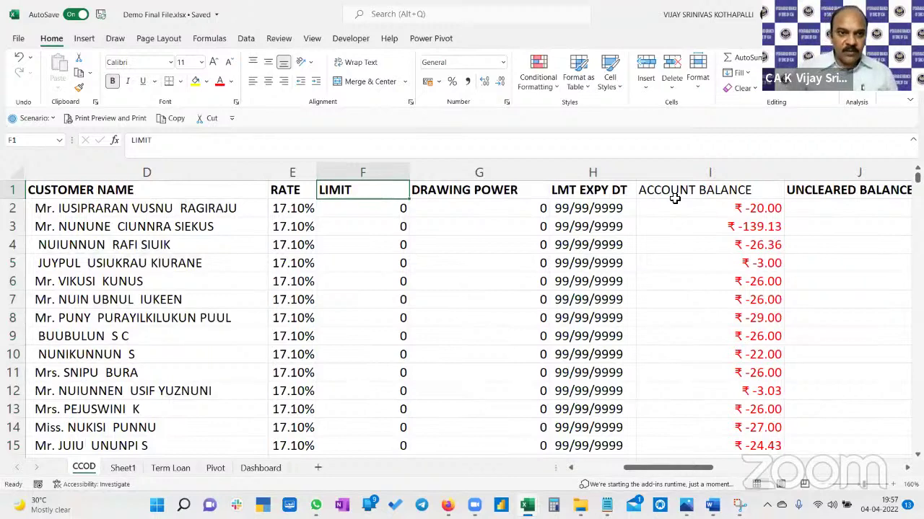
key("ctrl+Home")
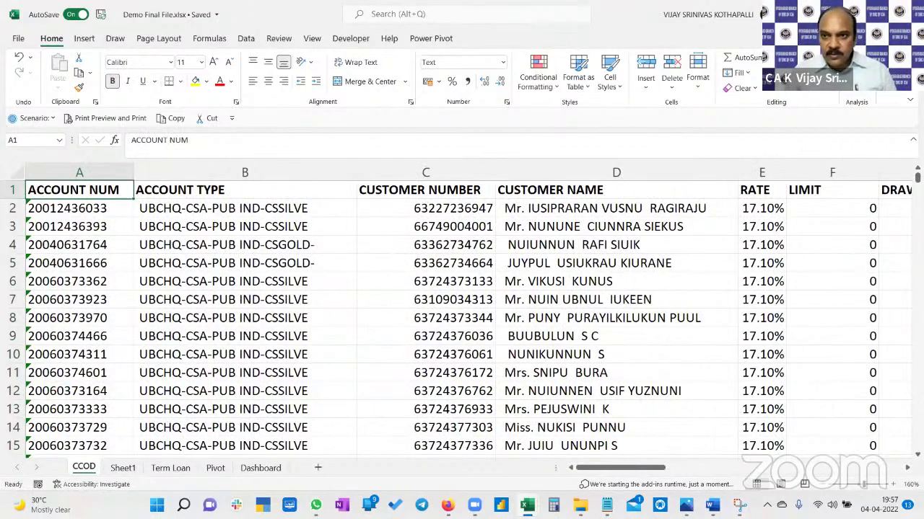
left_click(857, 72)
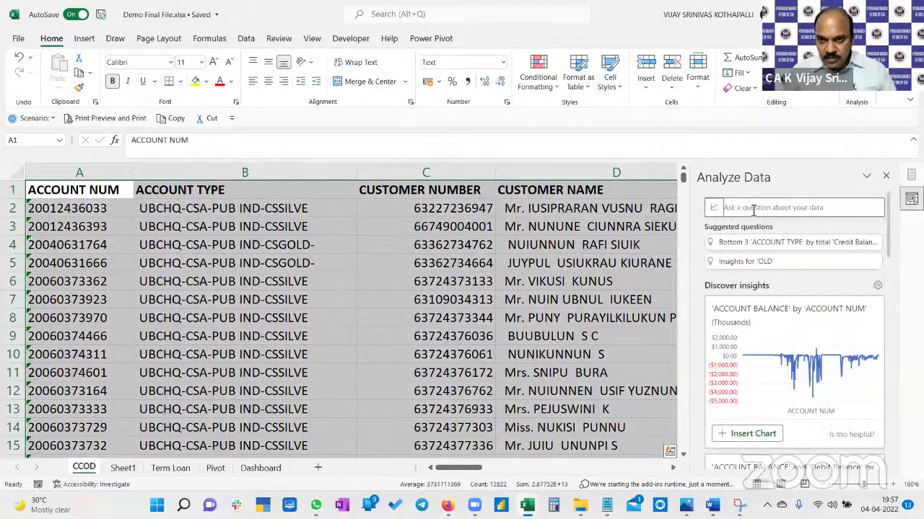
Ask Analyze Data for the top 5 CUSTOMER NAME based on DRAWING POWER
left_click(753, 208)
type("who ")
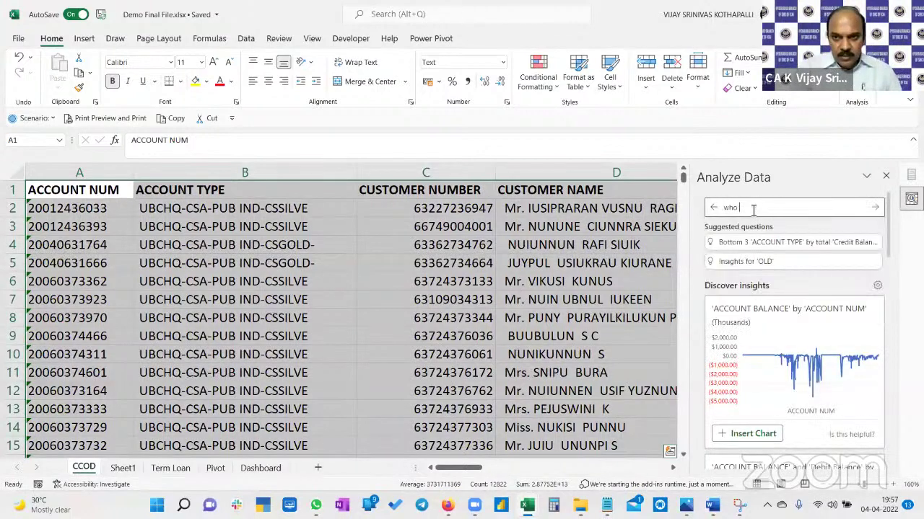
type("are the top ")
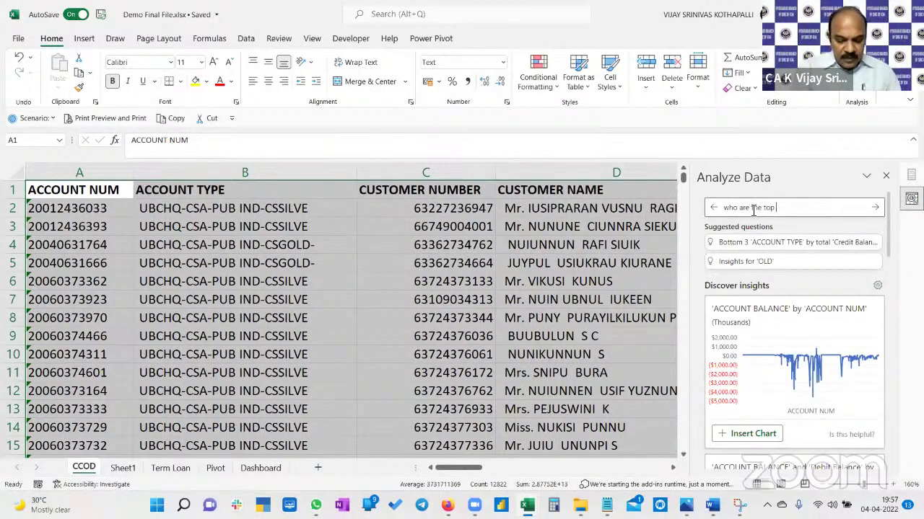
type("5 cust")
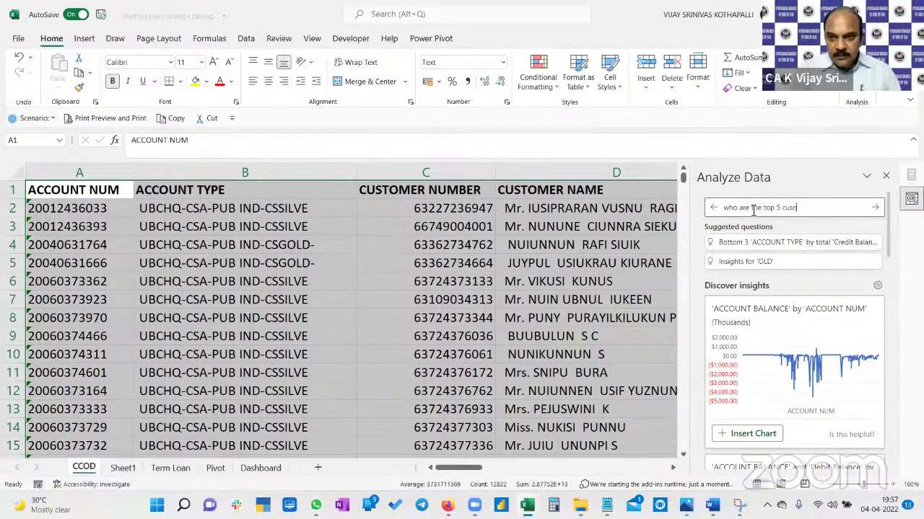
type("om")
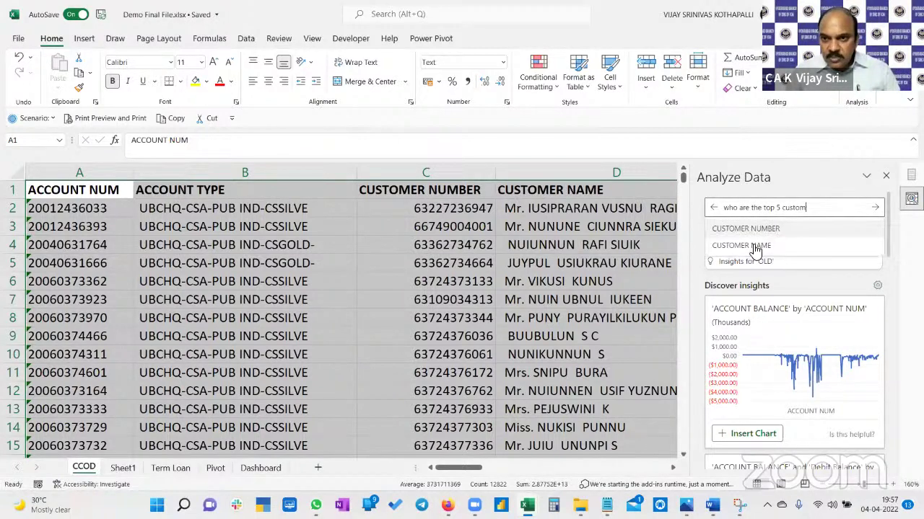
left_click(755, 246)
type("where")
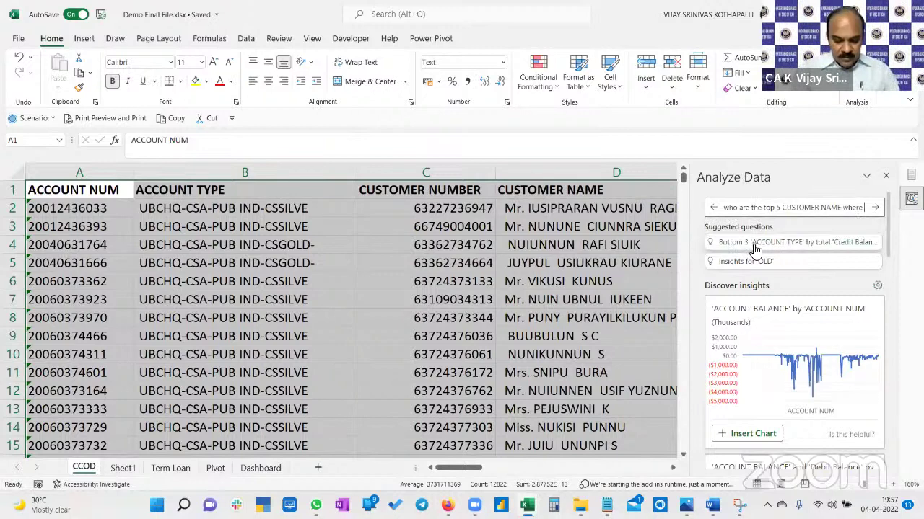
type(" draw")
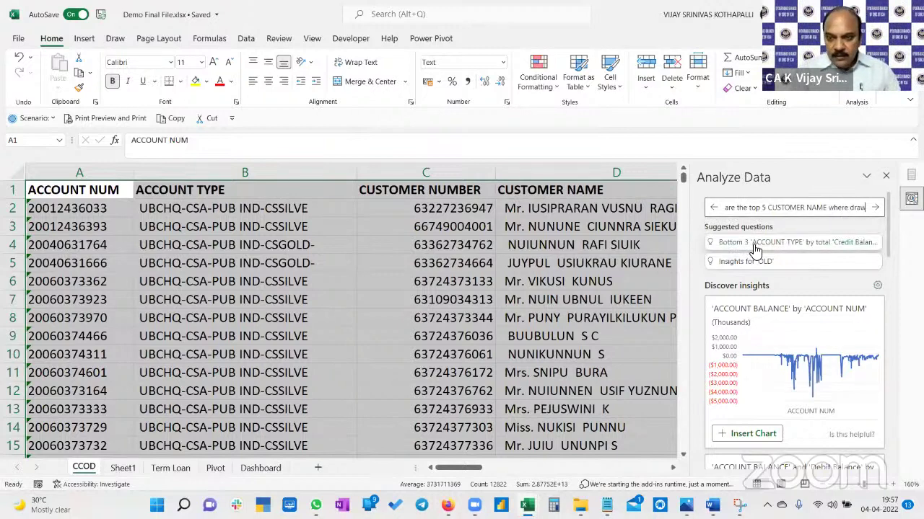
double_click(844, 208)
type("based on")
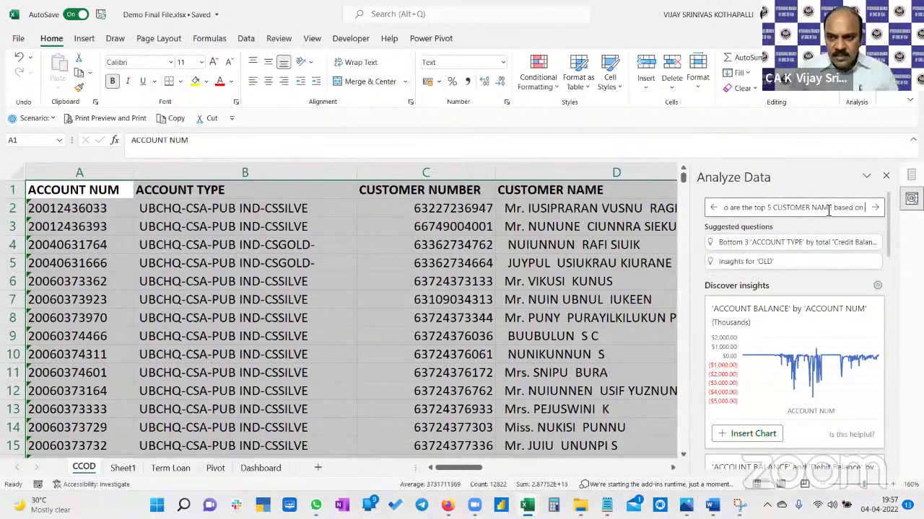
type(" dra")
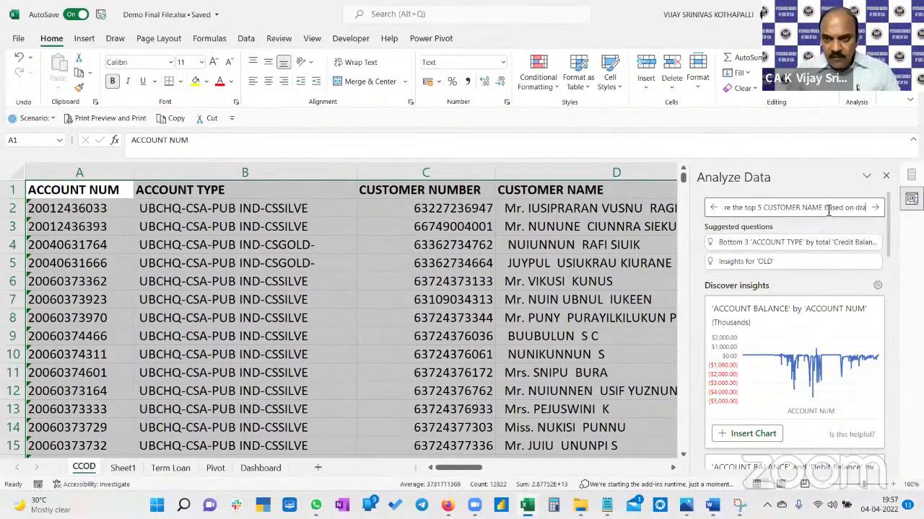
left_click(771, 229)
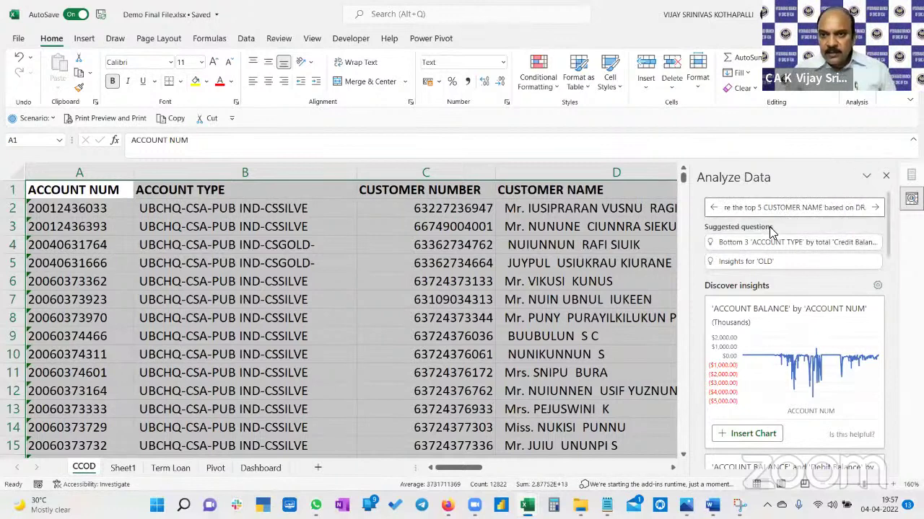
key("Return")
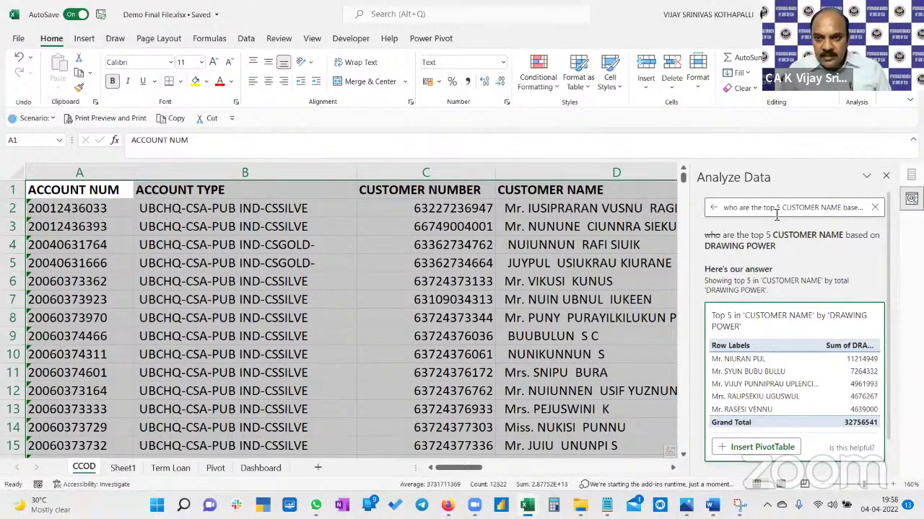
Insert the top-5 answer as a PivotTable, then leave the frozen workbook for File Explorer
left_click_drag(769, 329, 785, 341)
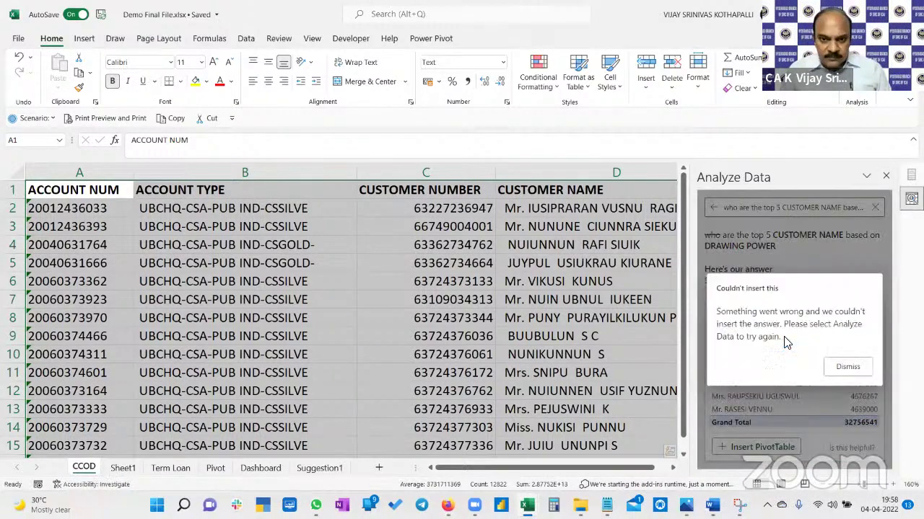
left_click(841, 367)
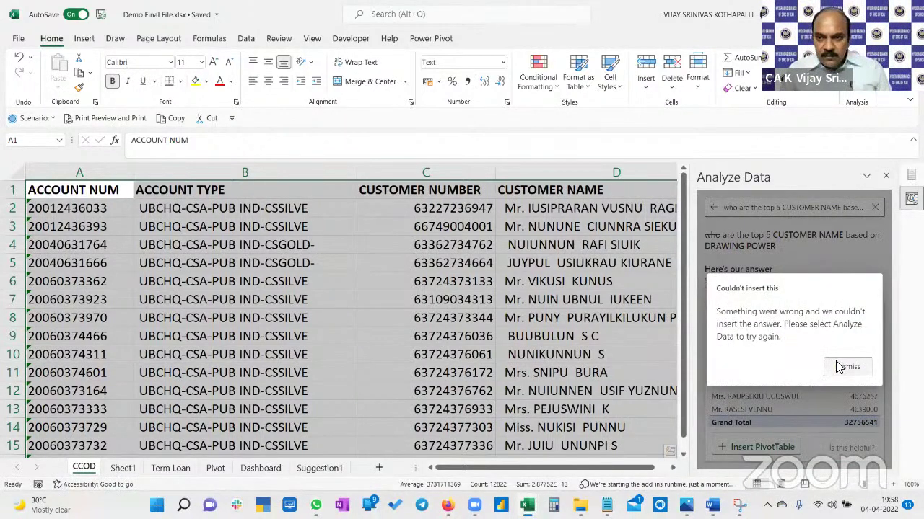
left_click(771, 449)
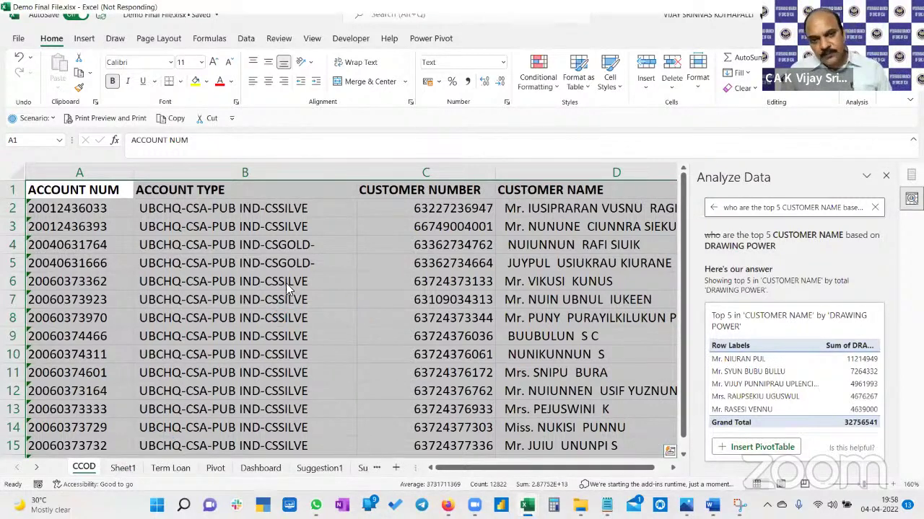
key("alt+Tab")
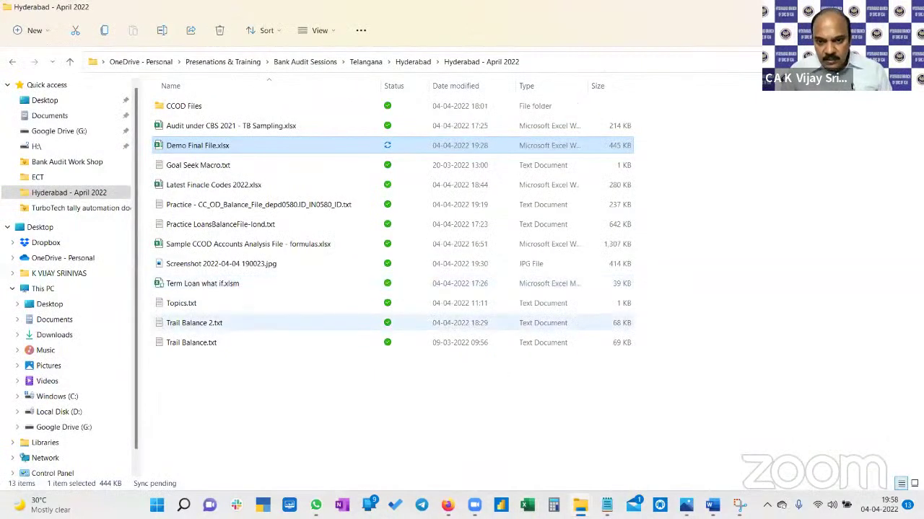
Reopen Demo Final File from the Excel start screen and relaunch Analyze Data on the CCOD sheet
key("alt+Tab")
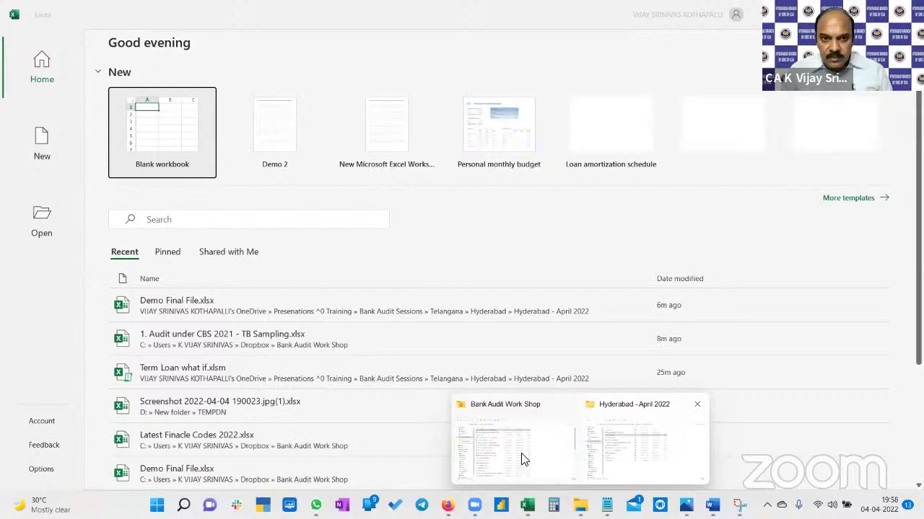
left_click(486, 389)
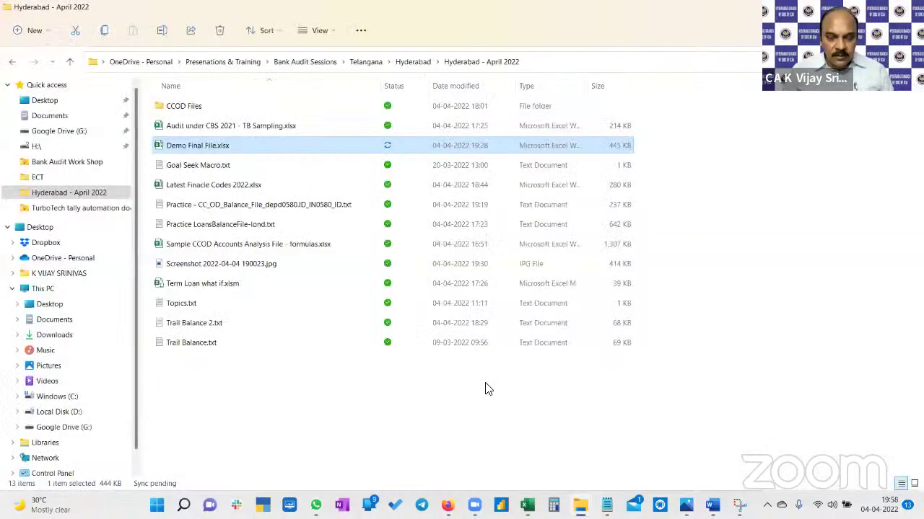
key("alt+Tab")
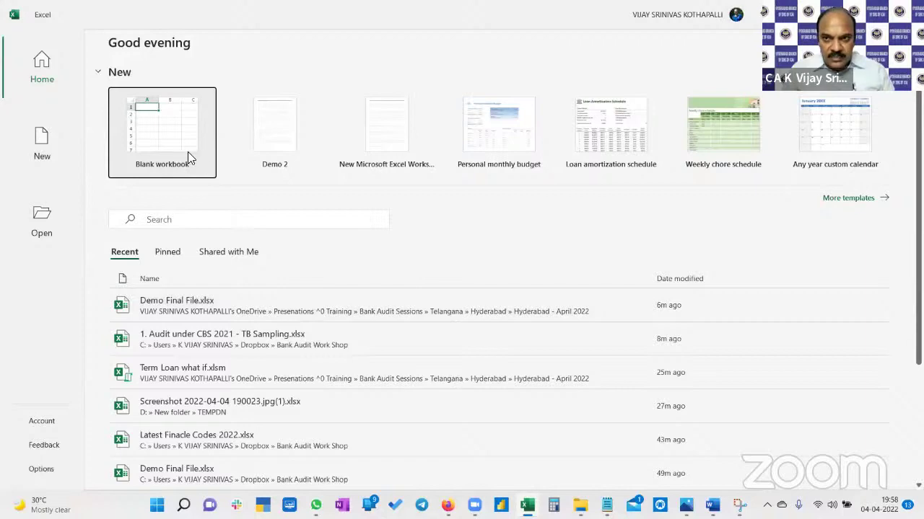
left_click(188, 151)
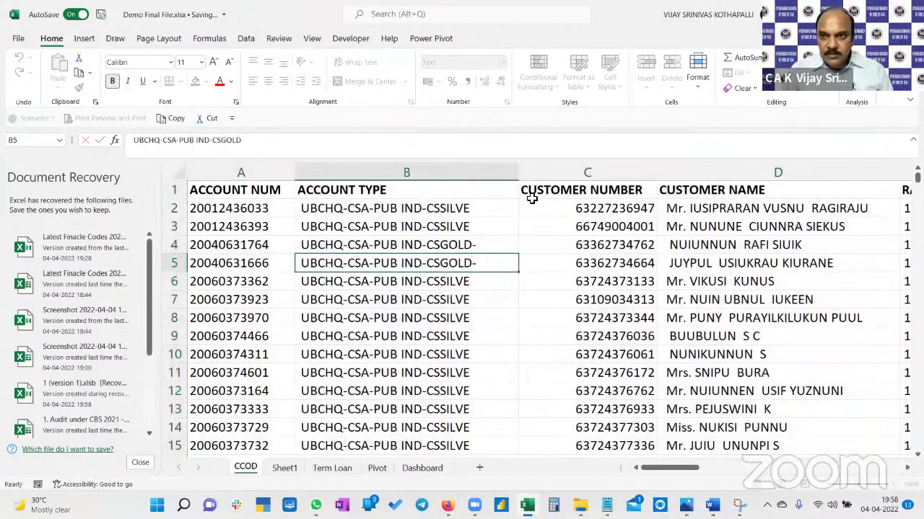
left_click(856, 72)
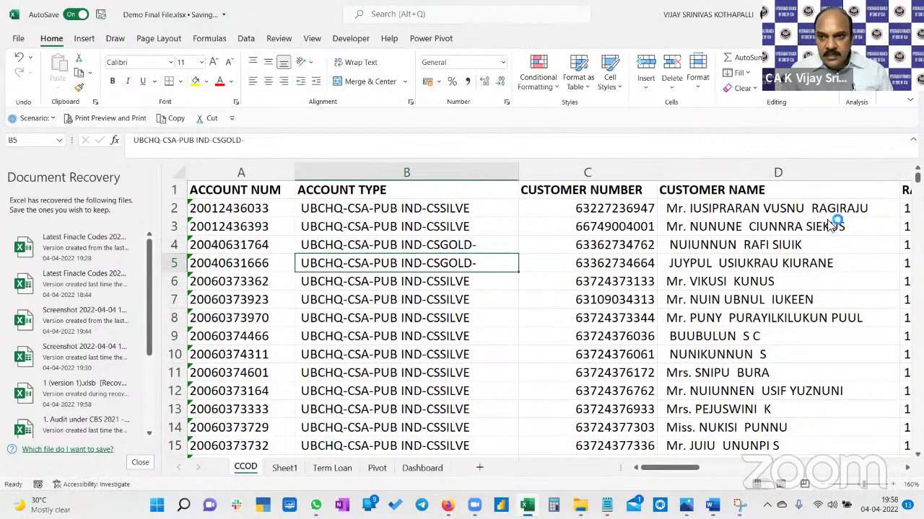
left_click(140, 463)
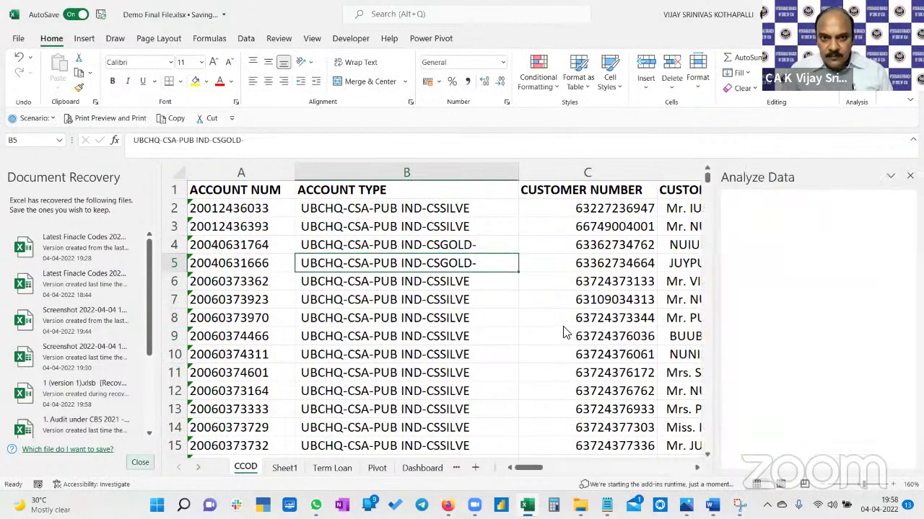
Discard recovered versions, re-ask 'top 5 CUSTOMER NAME based on DRAWING POWER', and insert it as a PivotTable
left_click(265, 199)
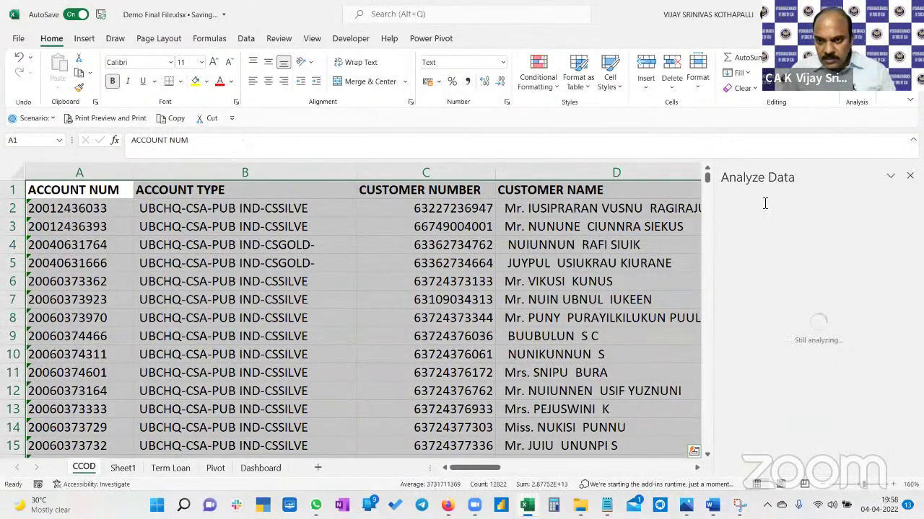
left_click(763, 207)
type("t")
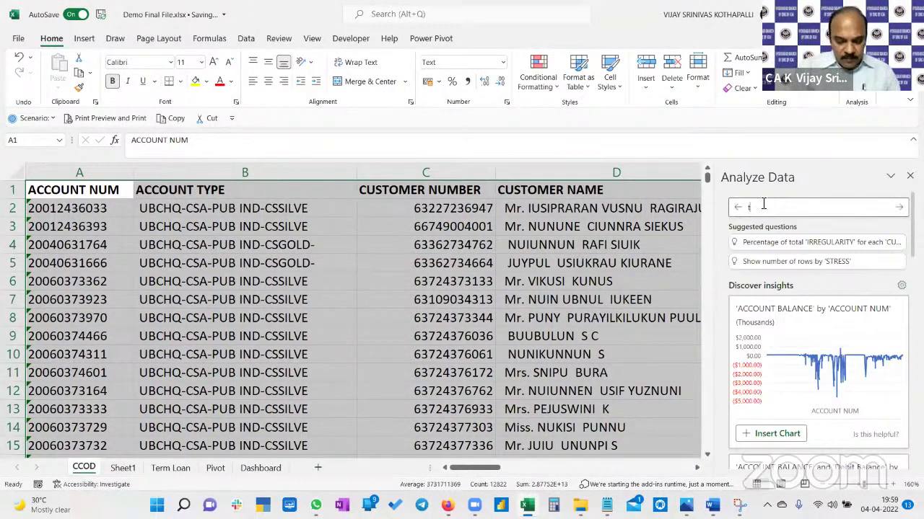
type("op 5 cus")
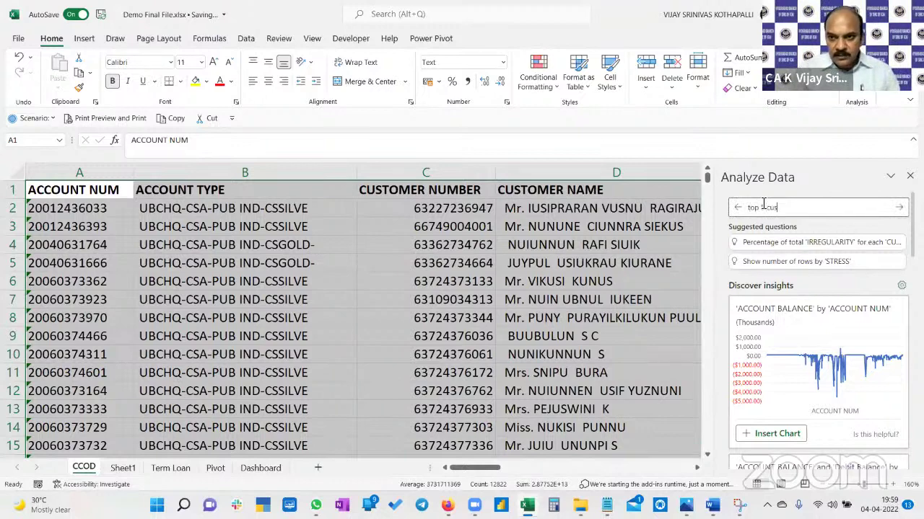
type("tom")
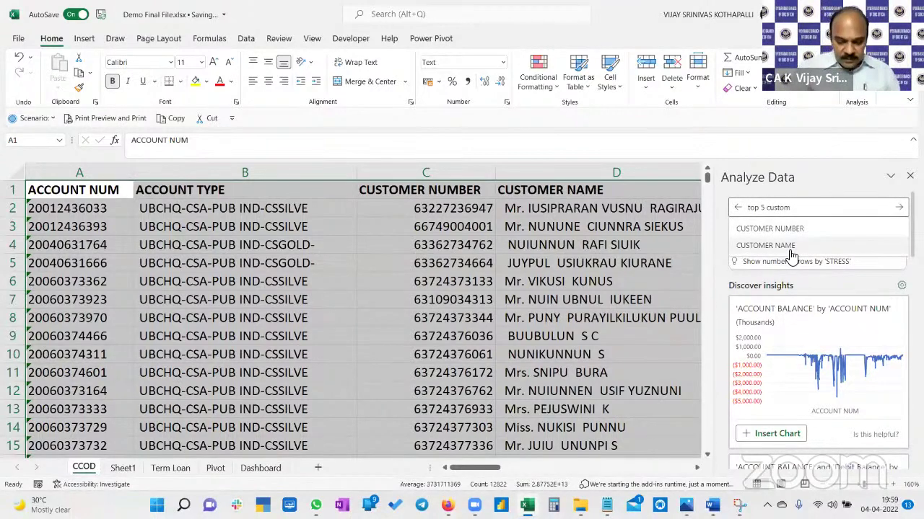
left_click(790, 248)
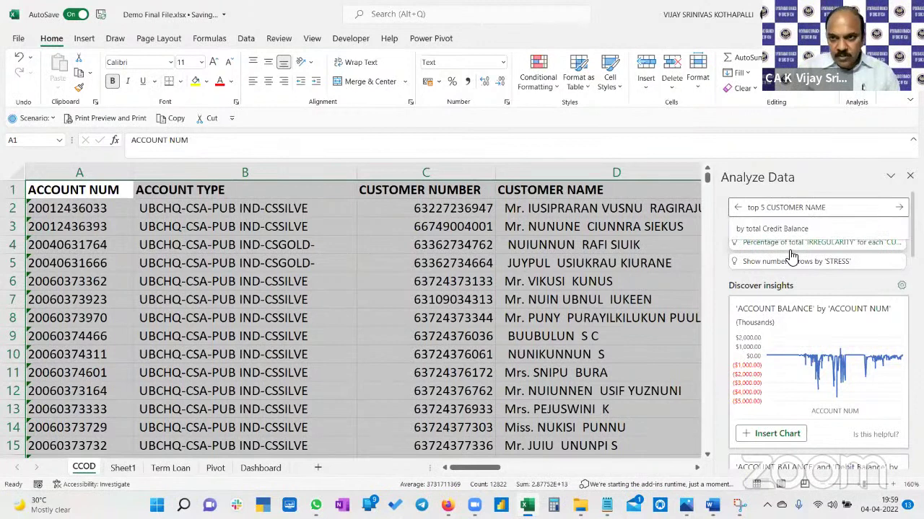
type("based on draw")
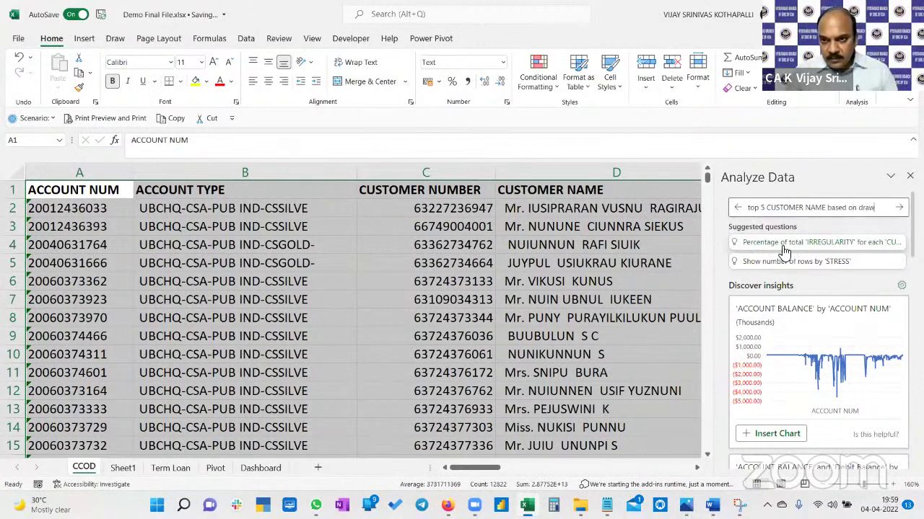
left_click(783, 229)
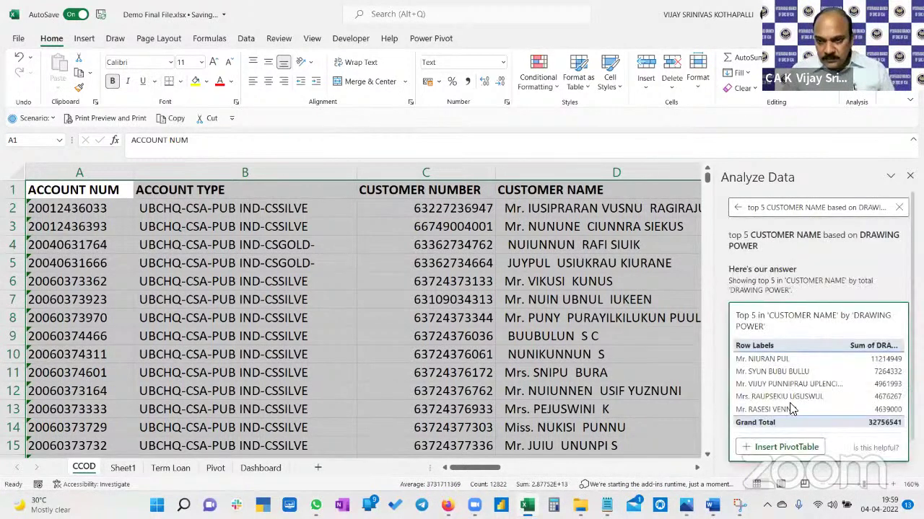
left_click(784, 445)
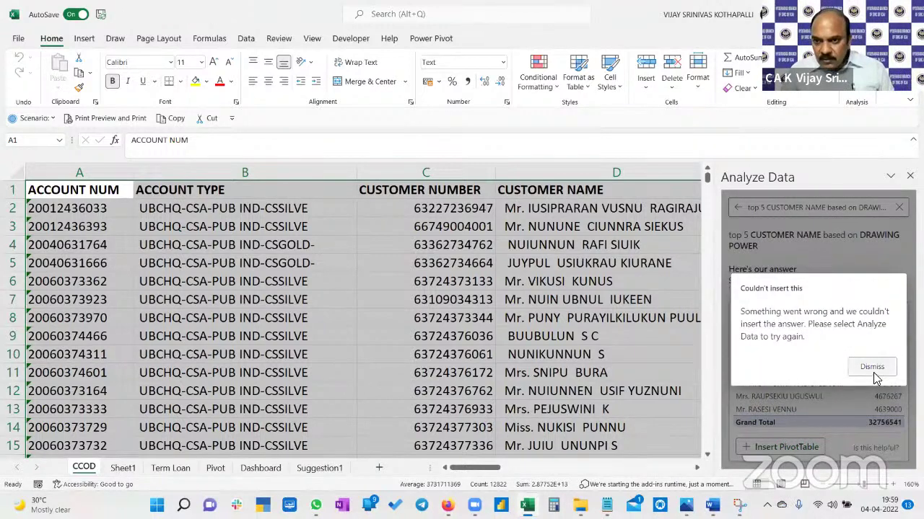
left_click(872, 369)
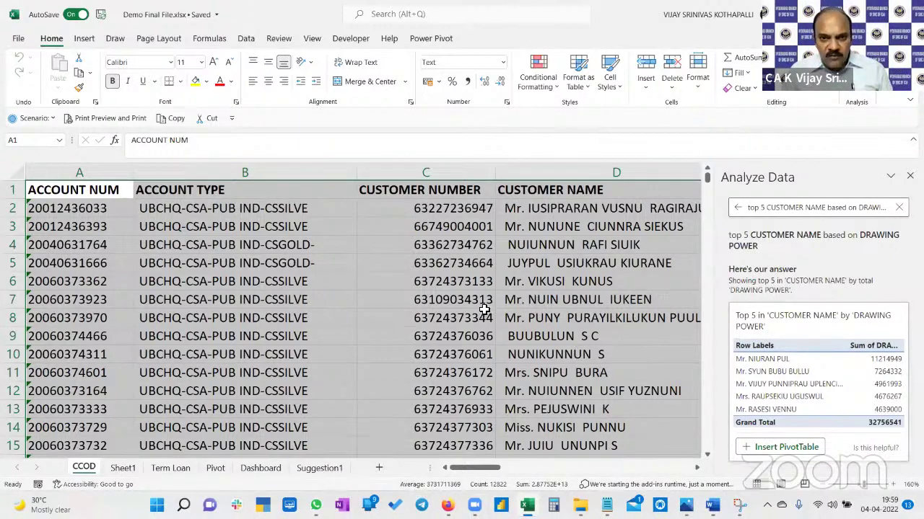
Replace the question with 'what is the maximum RATE for ACCOUNT TYPE UBCHQ'
left_click(797, 209)
key("ctrl+a")
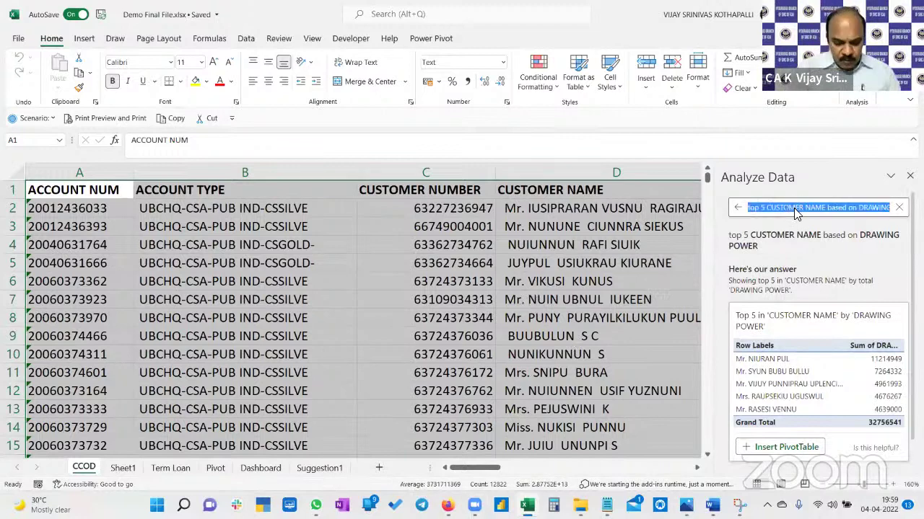
type("what is the")
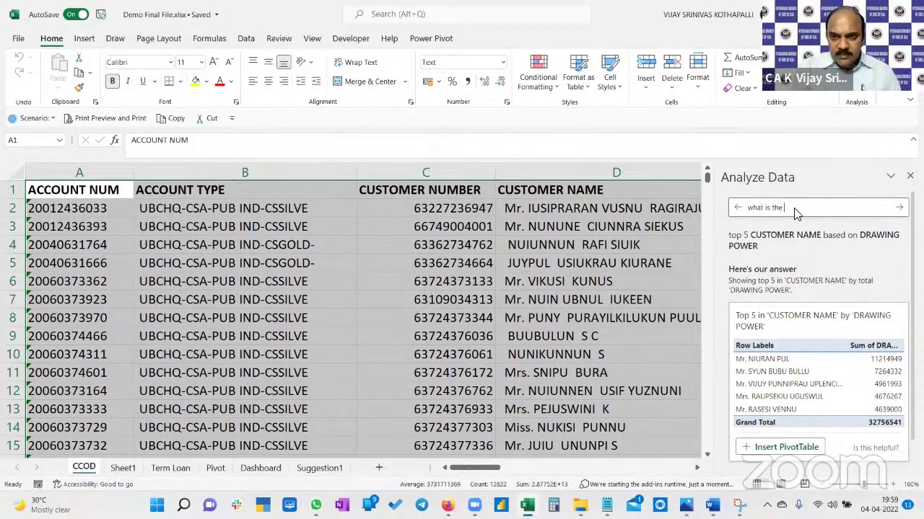
type(" maximum int")
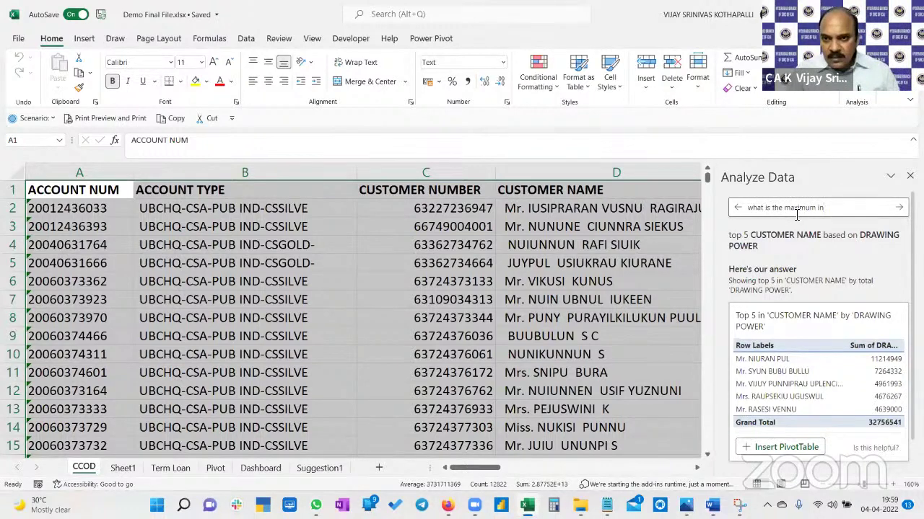
key("BackSpace")
key("BackSpace")
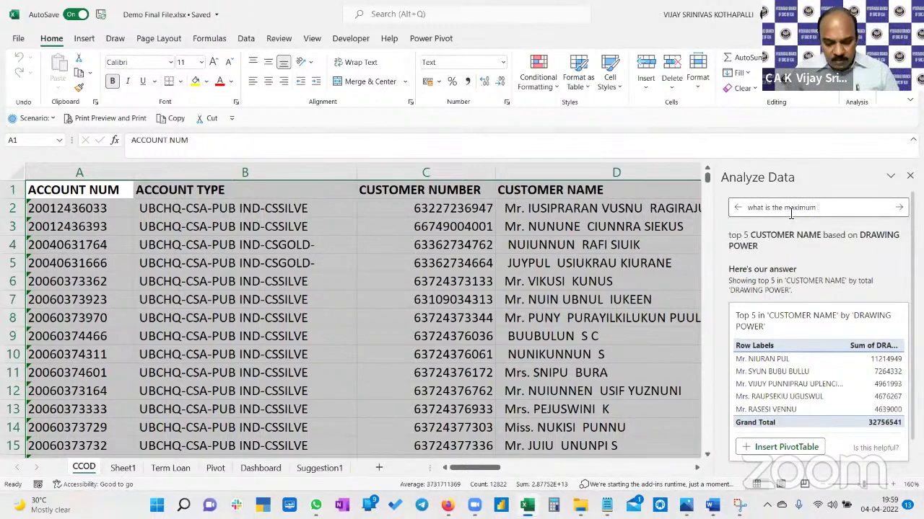
left_click(763, 229)
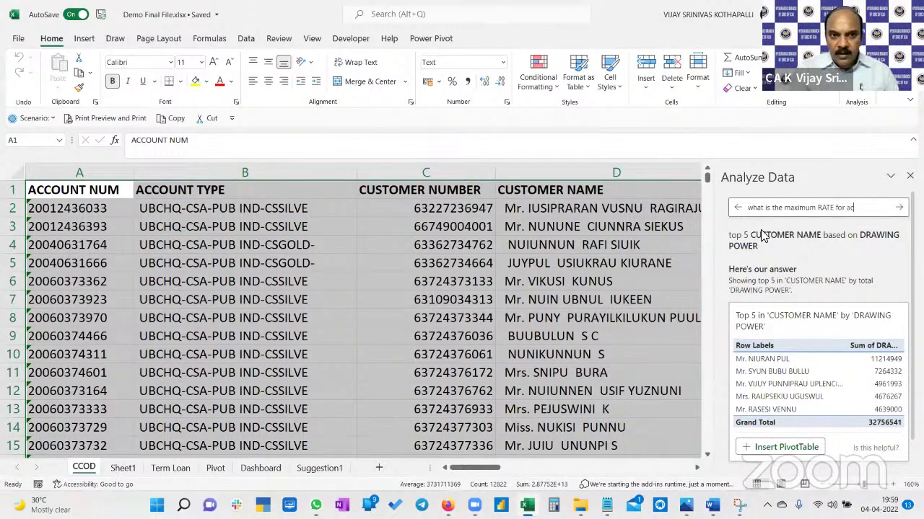
type("for account")
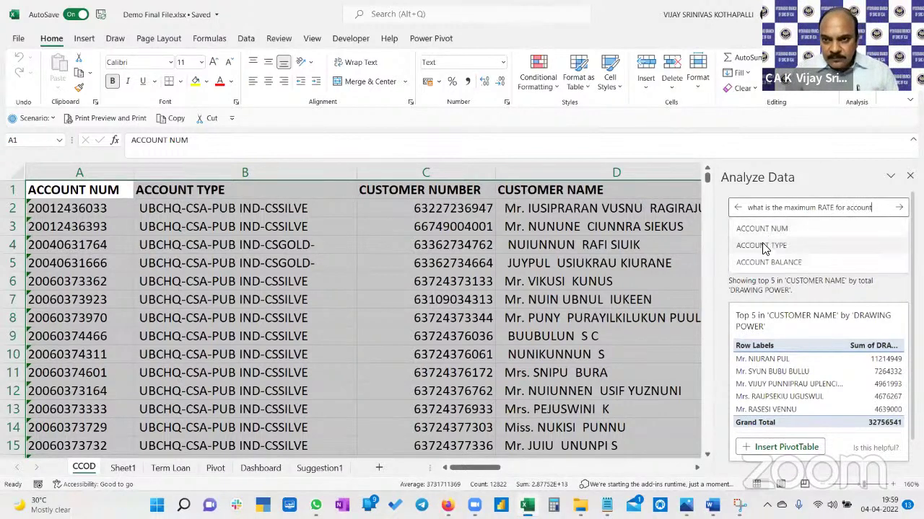
left_click(763, 245)
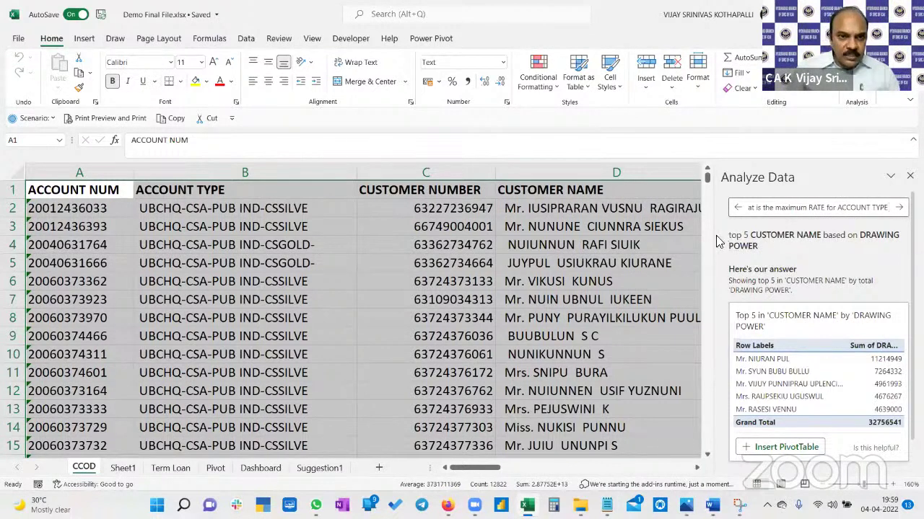
type("ubchq")
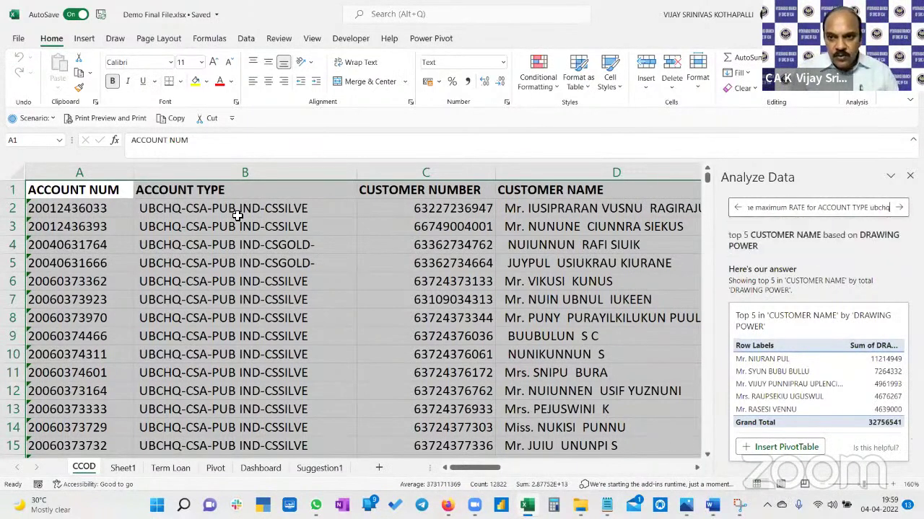
left_click(758, 232)
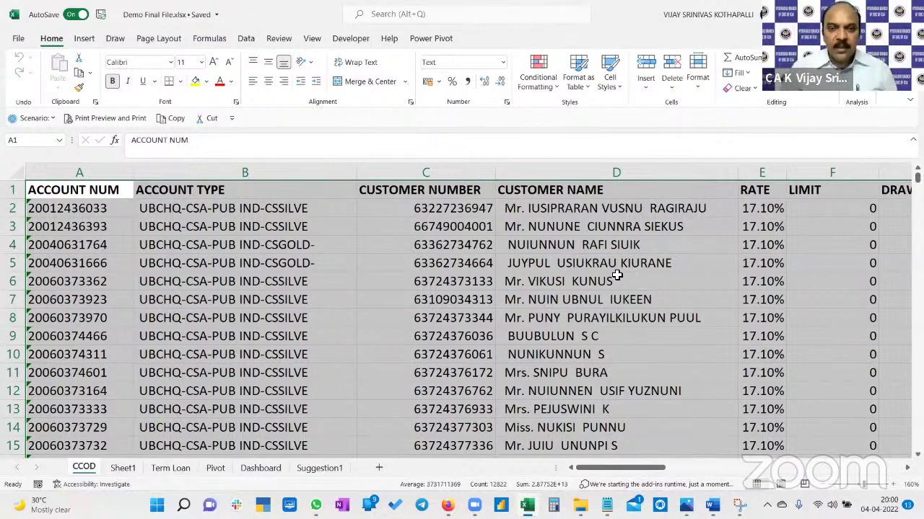
Send an editable link to Demo Final File.xlsx to the recipient's Gmail address
left_click(617, 275)
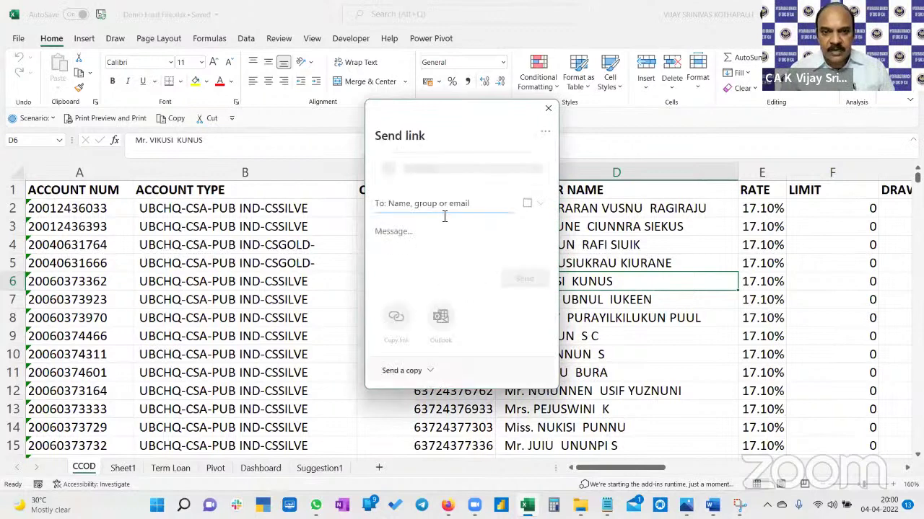
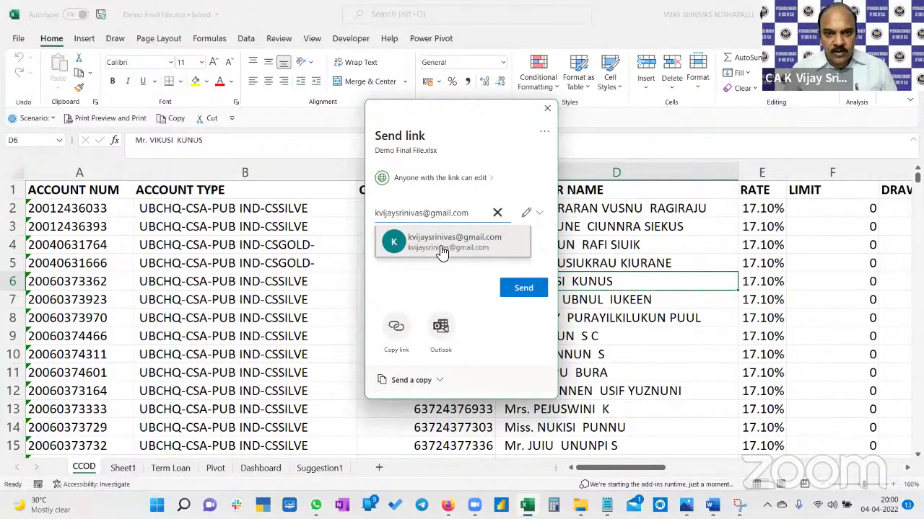
left_click(441, 249)
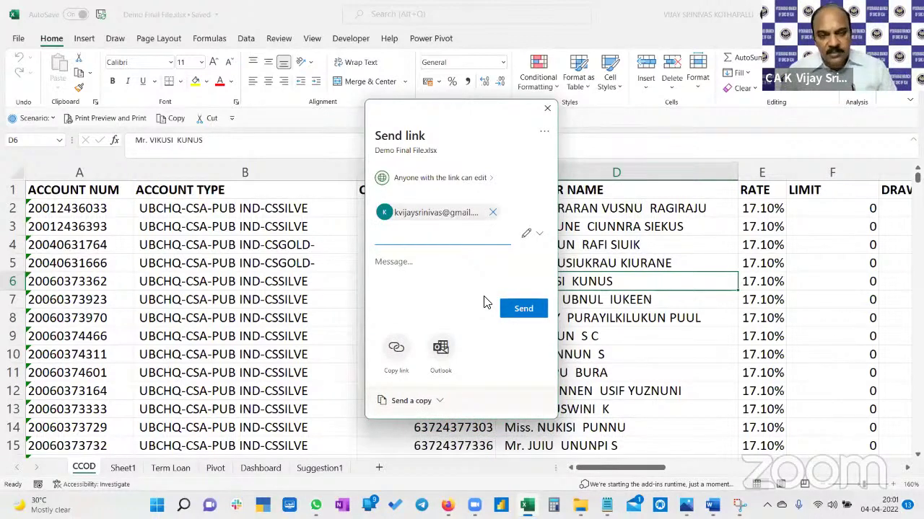
left_click(523, 312)
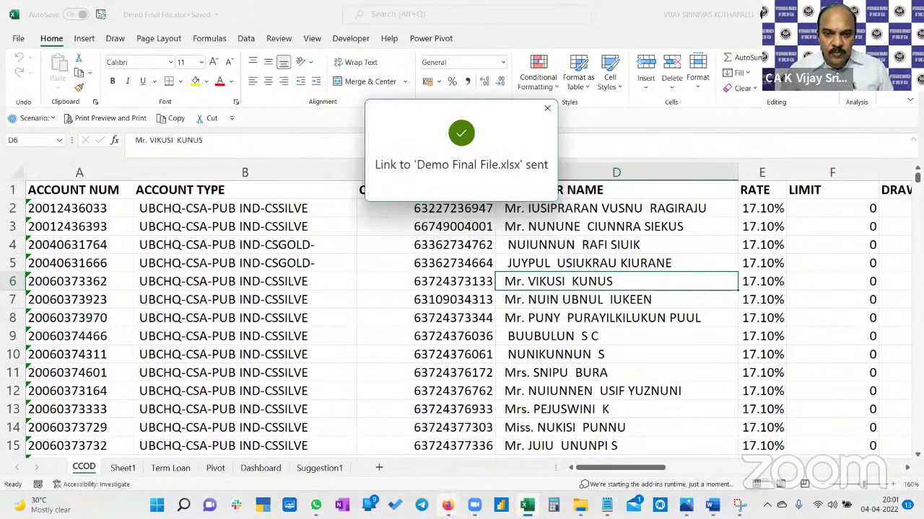
key("alt+Tab")
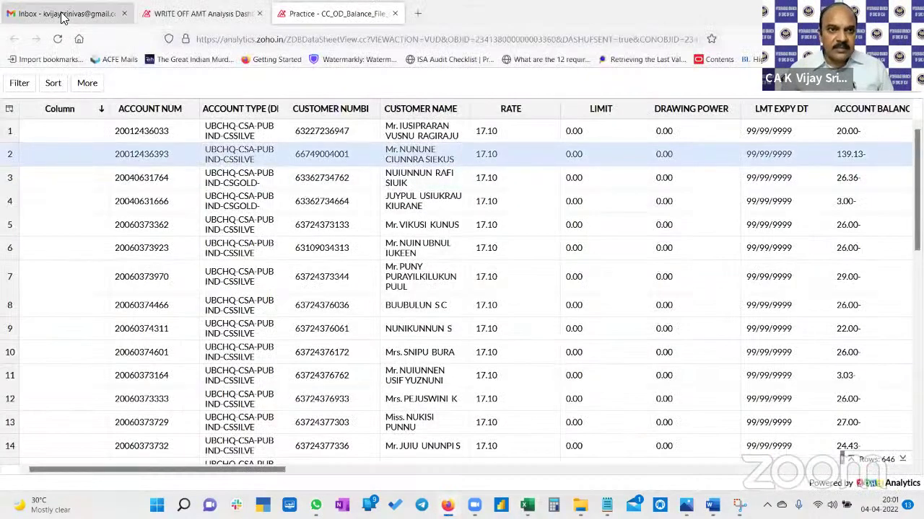
In Gmail, find the 'shared Demo Final File with you' e-mail and open the shared workbook
left_click(63, 14)
left_click(206, 121)
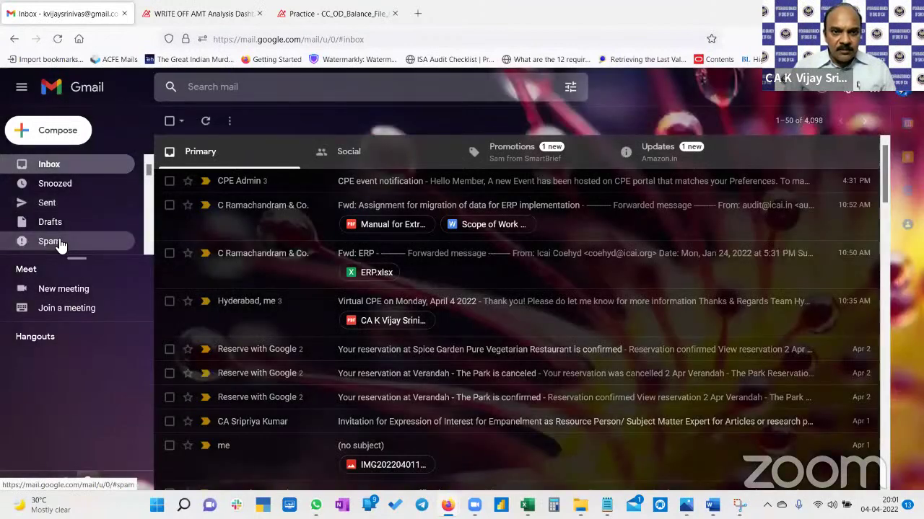
left_click(60, 244)
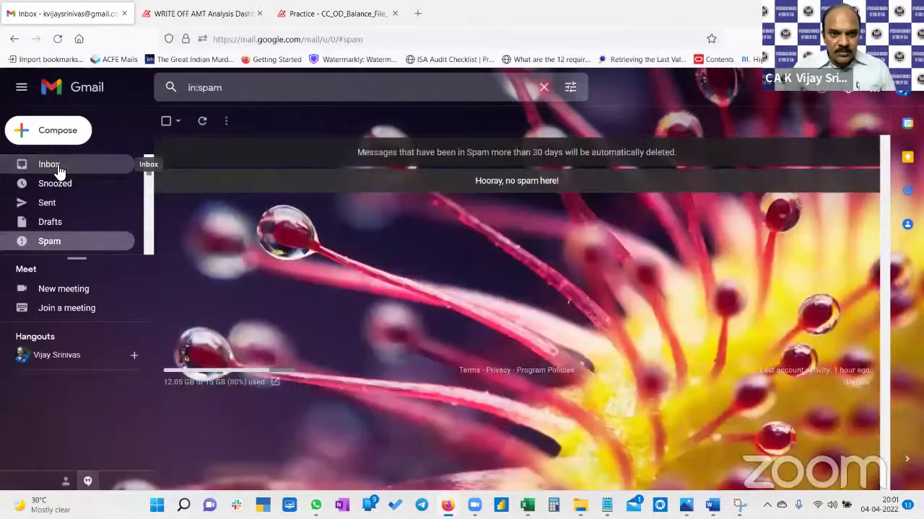
left_click(59, 170)
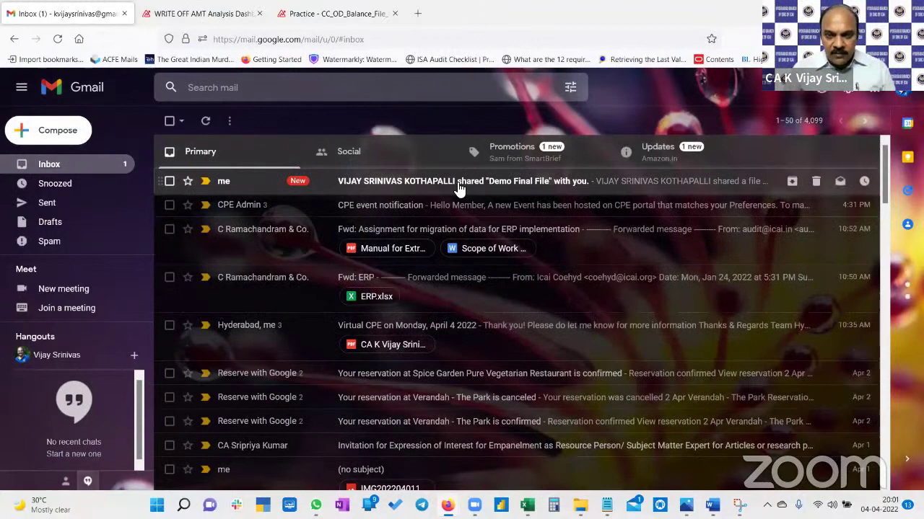
left_click(503, 187)
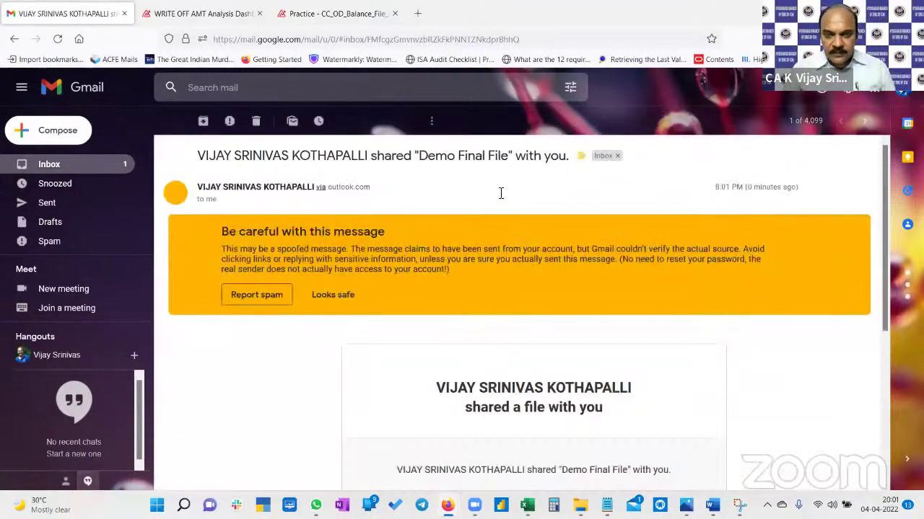
scroll(525, 335, "down", 4)
left_click(533, 308)
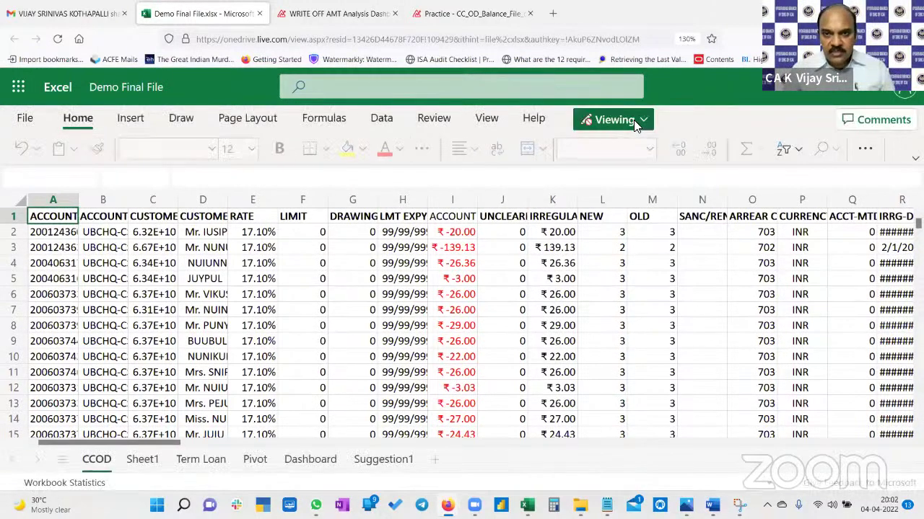
Let Excel for the web repair Demo Final File, then acknowledge the workbook-locked warning
left_click(635, 124)
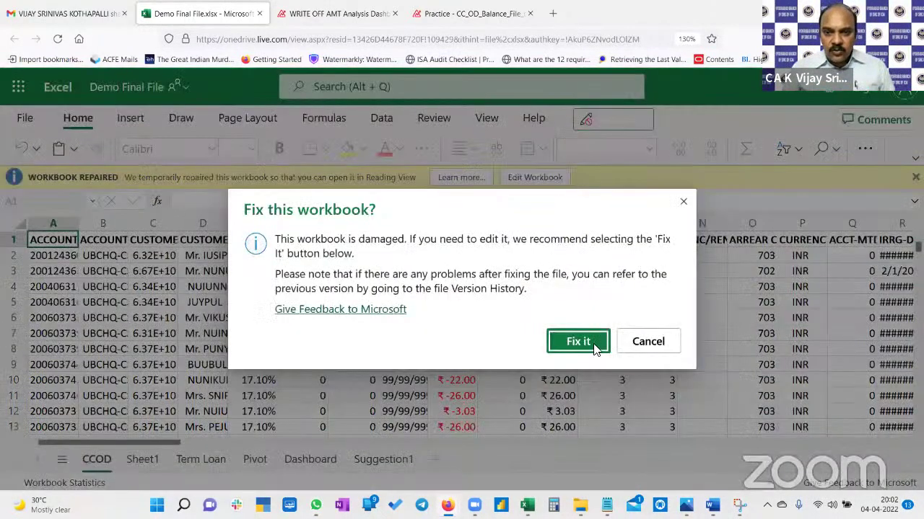
left_click(594, 345)
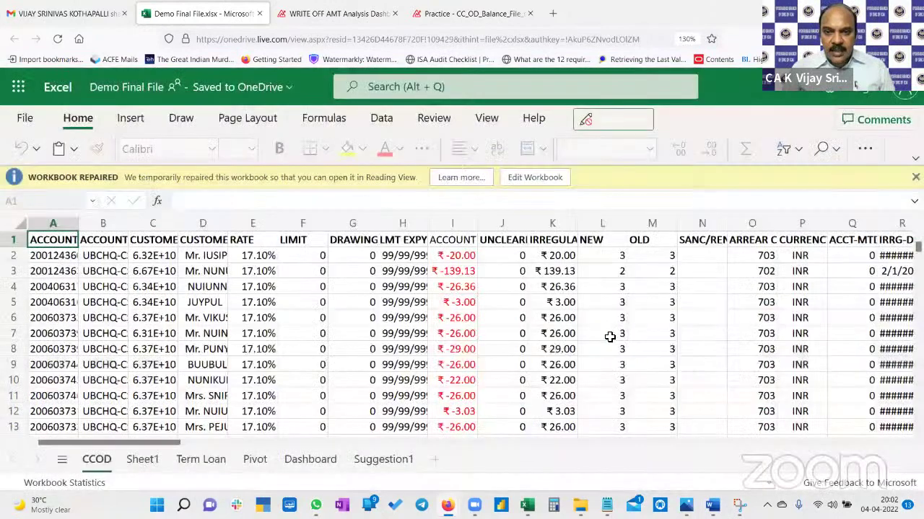
left_click(644, 123)
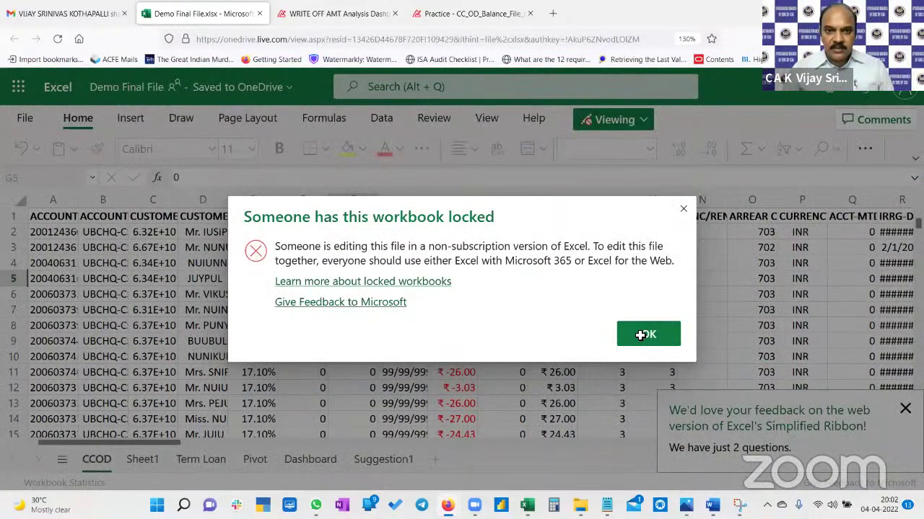
left_click(642, 333)
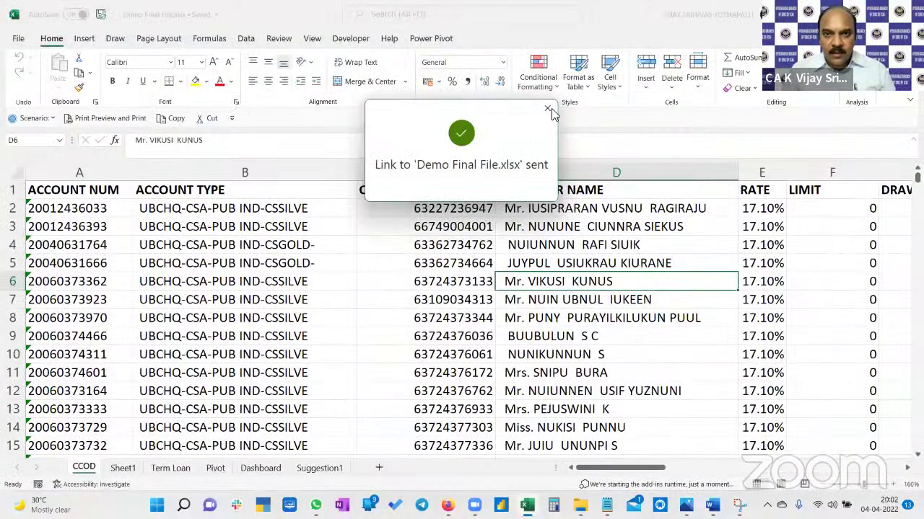
Post the comment 'Verify this account' on cell D2
left_click(538, 189)
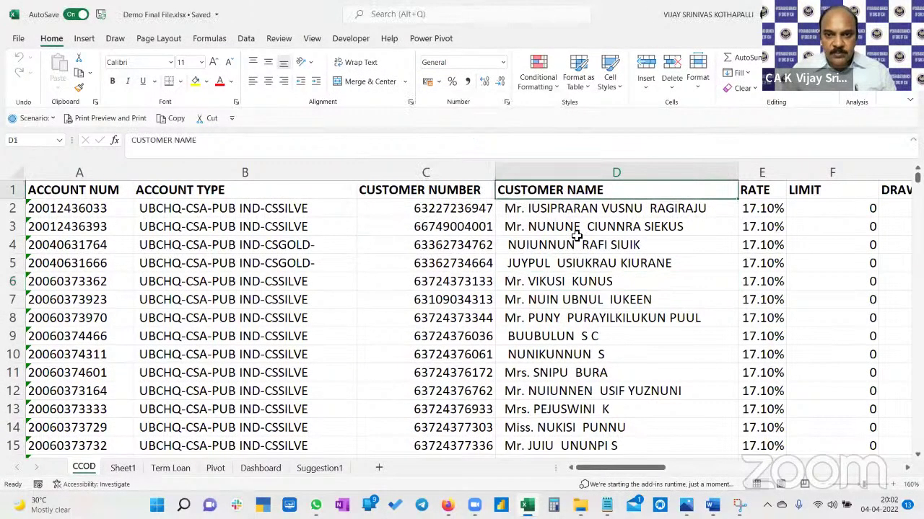
left_click(583, 209)
right_click(645, 351)
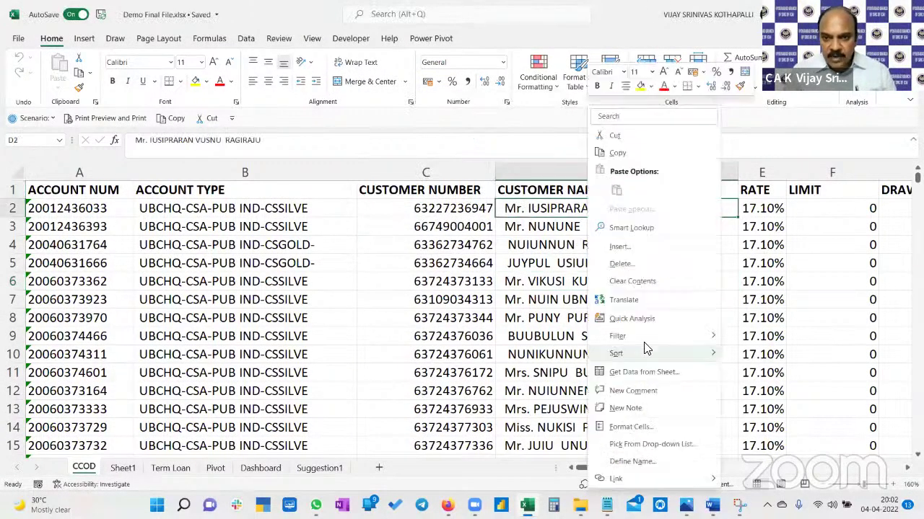
left_click(643, 390)
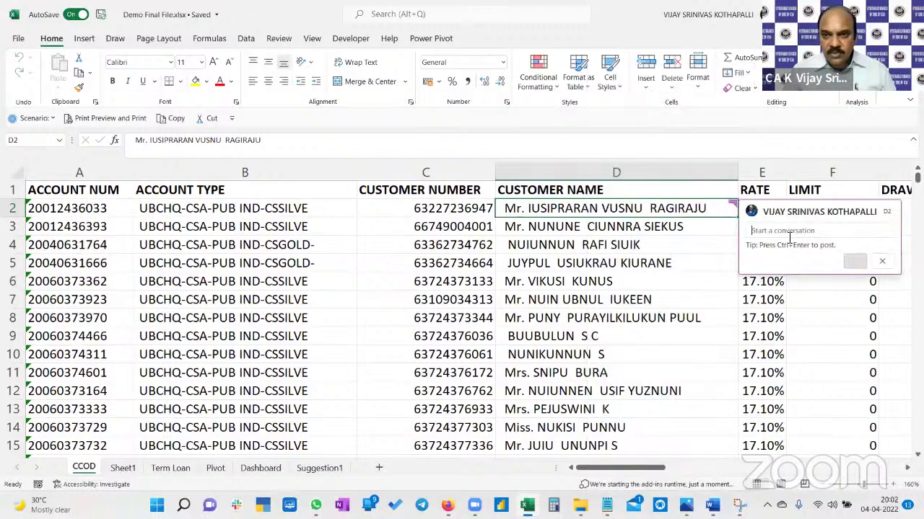
type("Verify th")
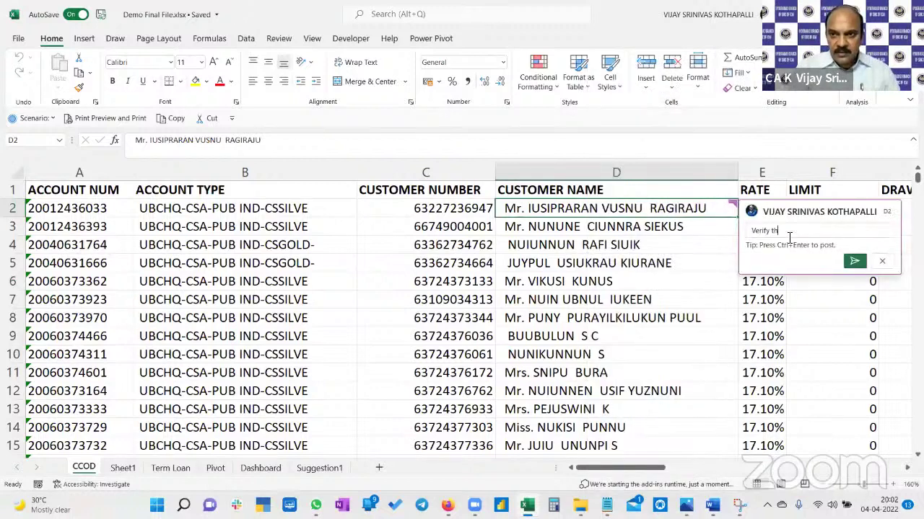
type("is account")
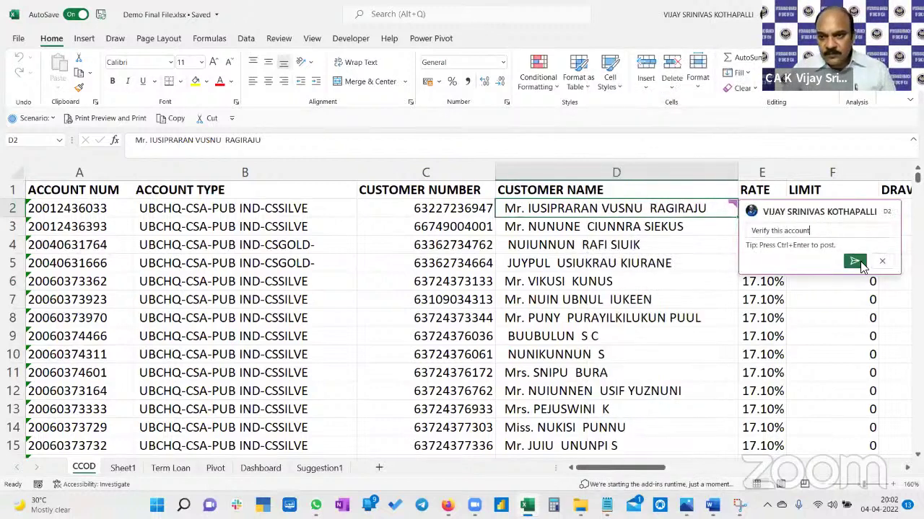
left_click(855, 261)
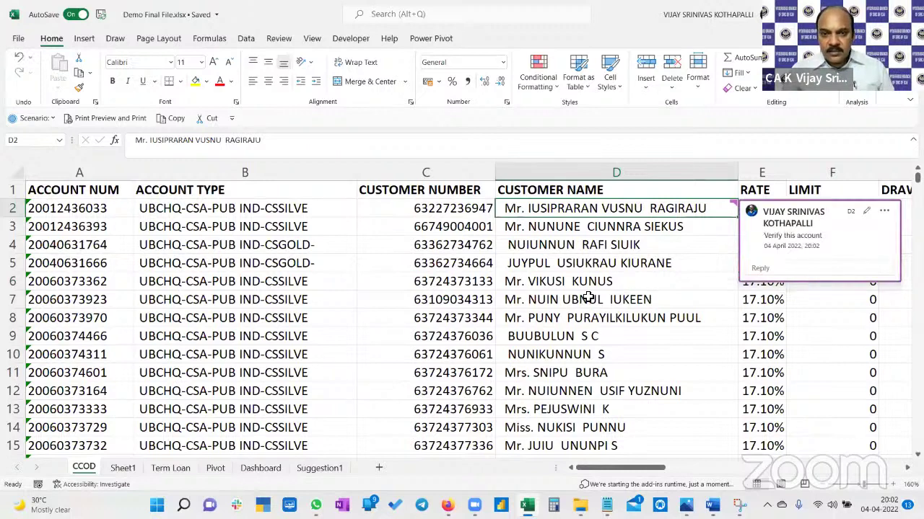
key("alt+Tab")
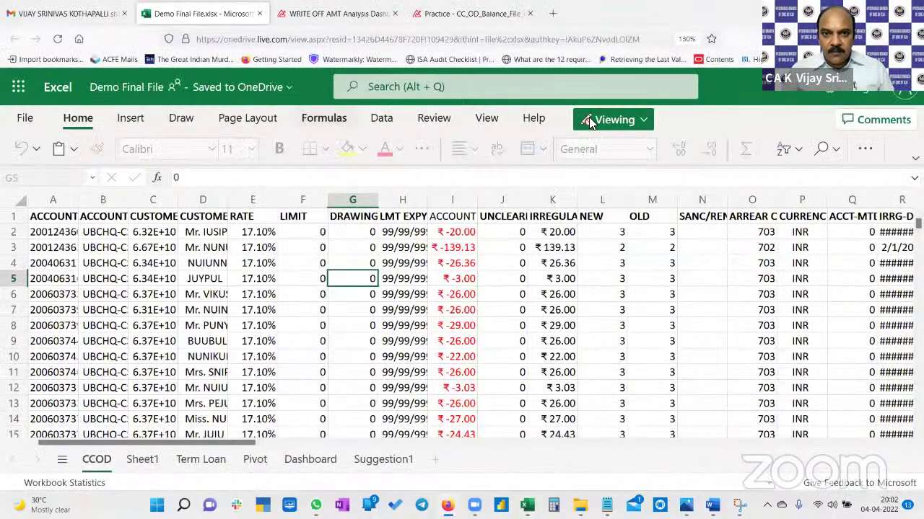
Check comments on the View tab in Excel for the web, then reload the workbook
left_click(486, 118)
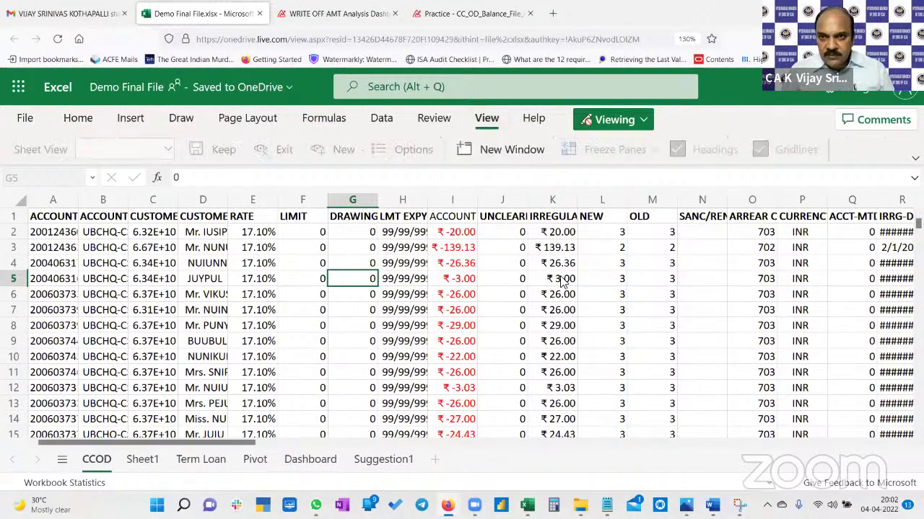
key("Right")
key("Right")
key("Right")
key("Right")
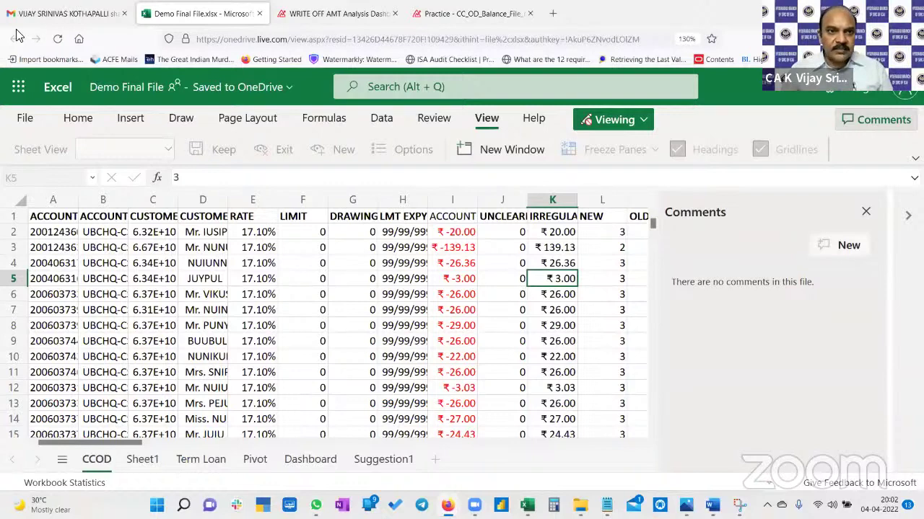
left_click(55, 40)
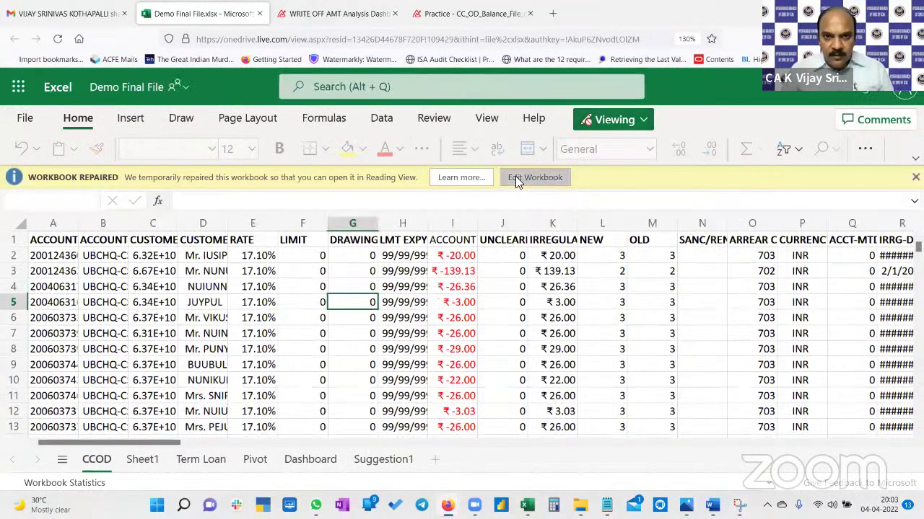
Try to switch the web workbook into editing, accept the repair, and dismiss the locked-workbook warnings
left_click(515, 177)
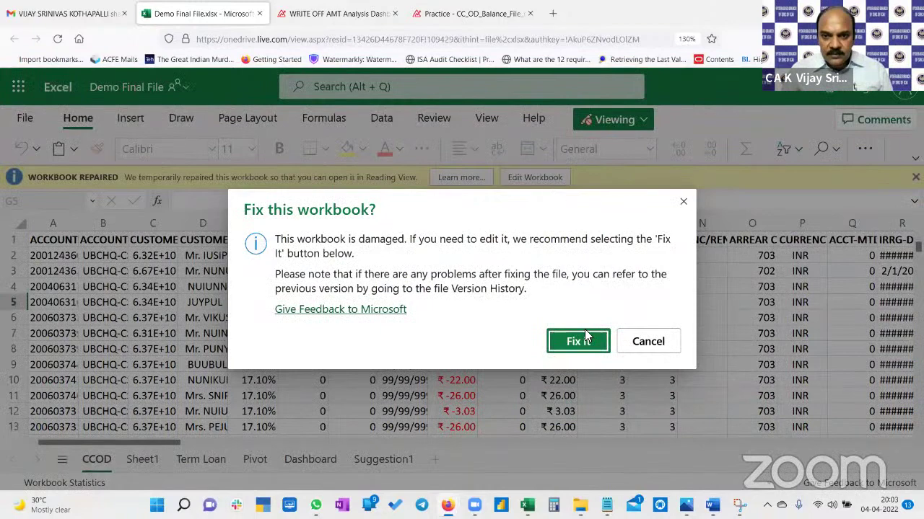
left_click(584, 337)
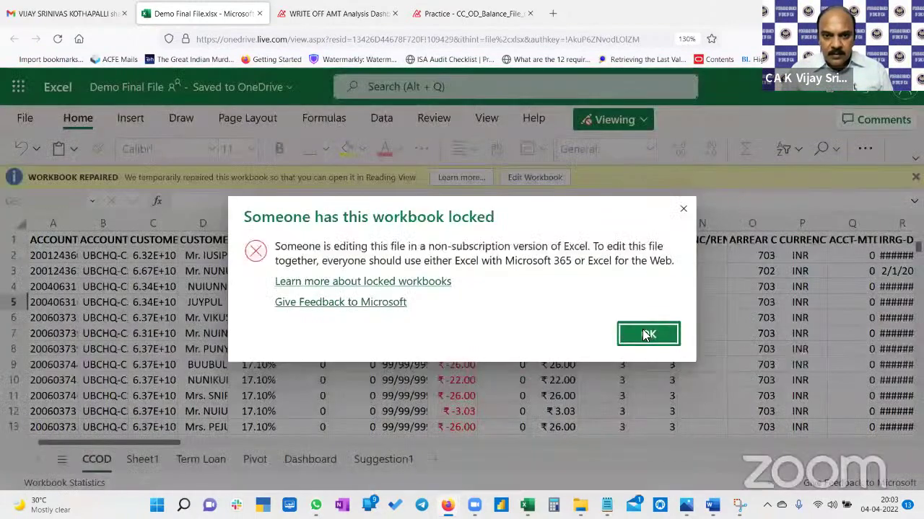
left_click(646, 332)
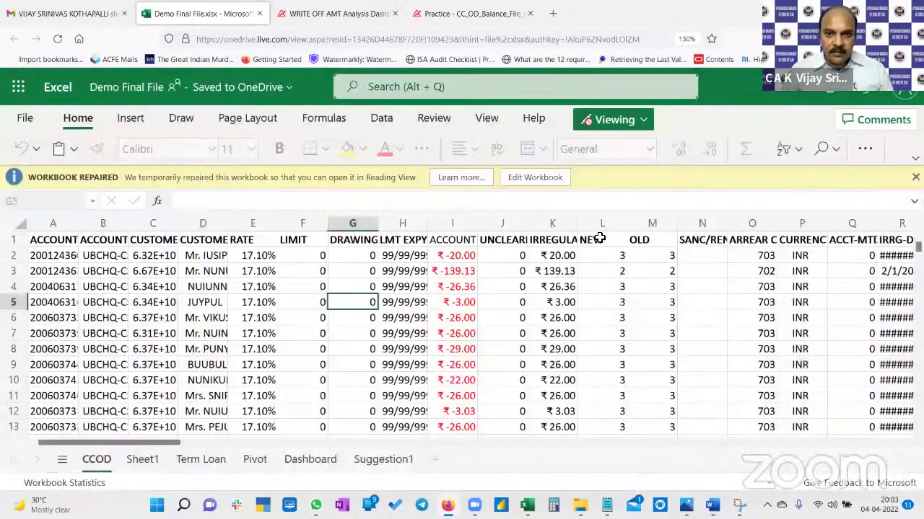
left_click(533, 178)
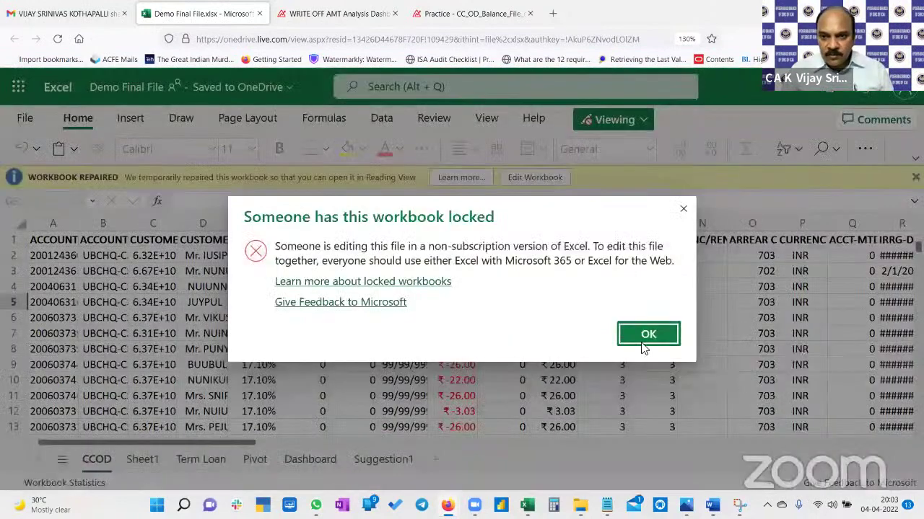
left_click(645, 333)
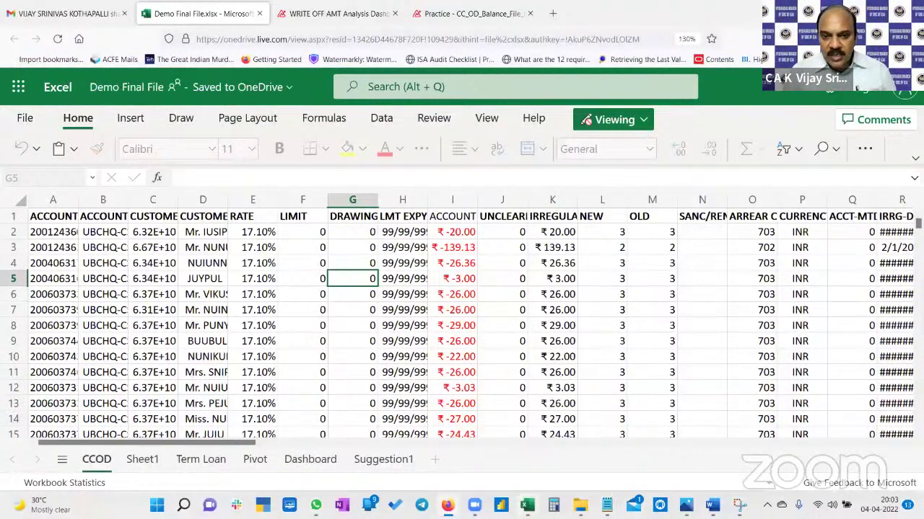
Check the desktop Excel copy, return to the browser workbook, then go to the Gmail tab
left_click(527, 504)
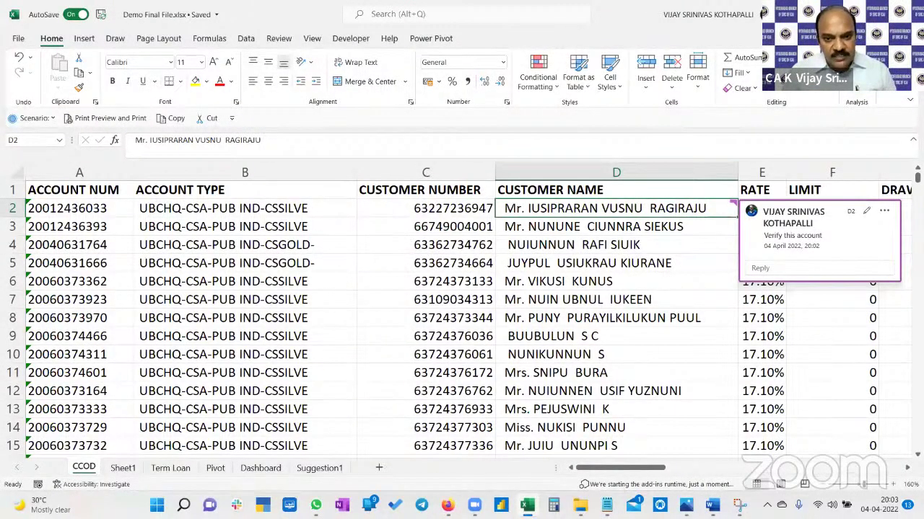
mouse_move(448, 505)
left_click(372, 436)
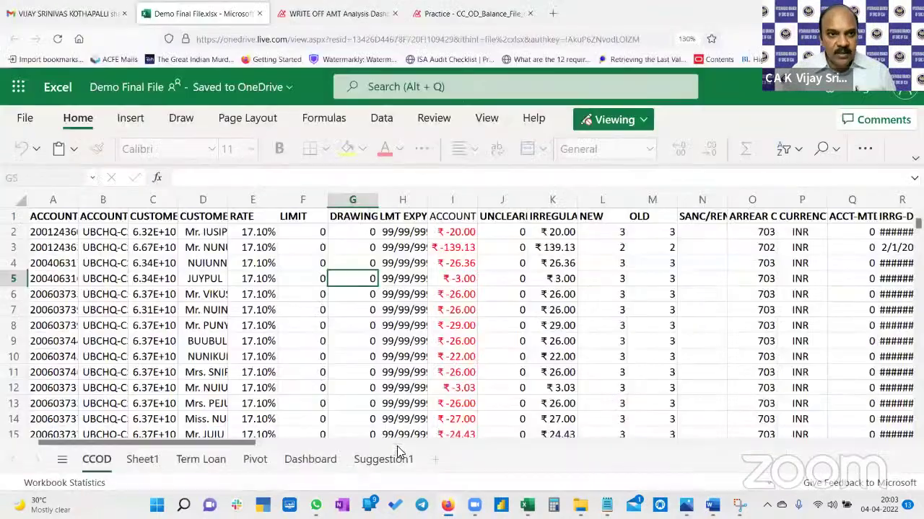
left_click(68, 13)
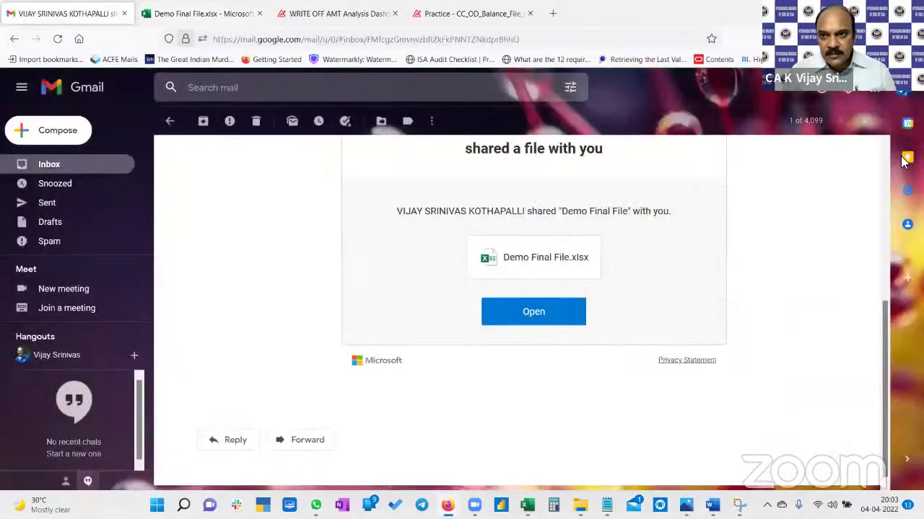
Launch Google Sheets in a new tab from Gmail's apps grid, ending on its Open a file picker
left_click(875, 90)
scroll(875, 287, "down", 3)
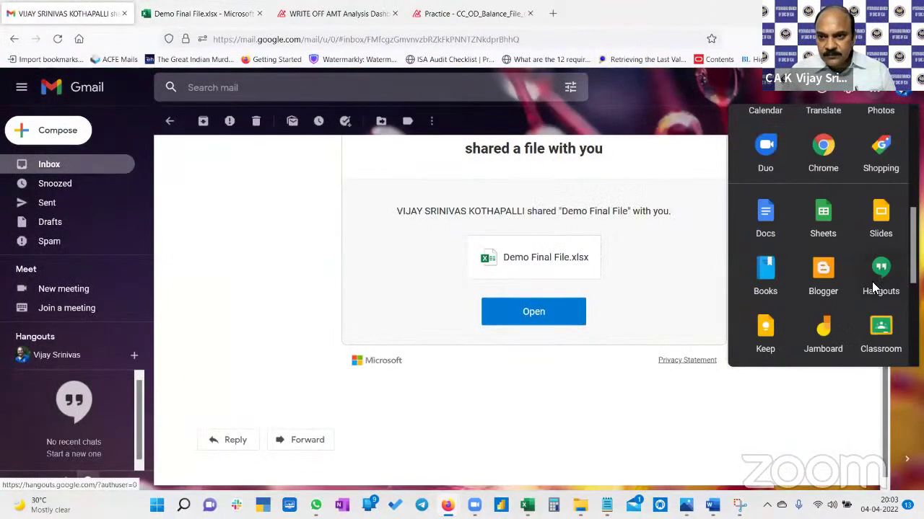
scroll(850, 231, "down", 3)
left_click(822, 141)
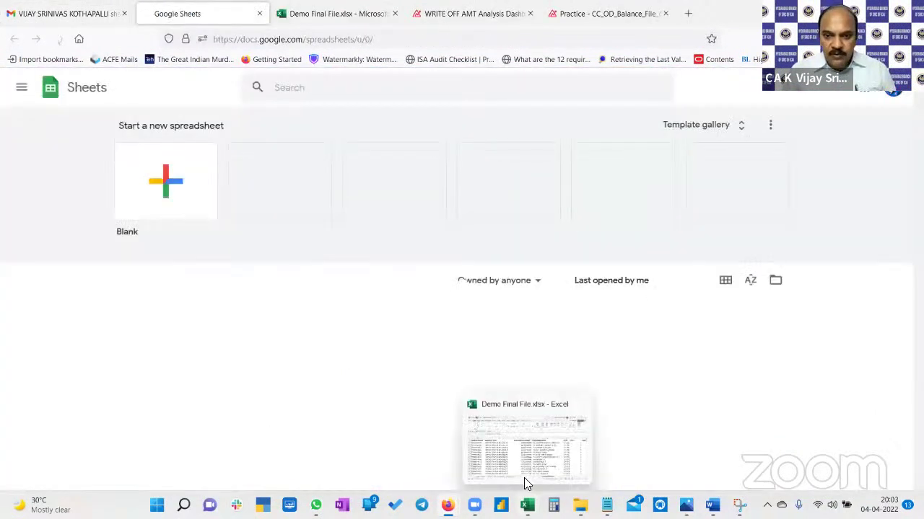
left_click(527, 505)
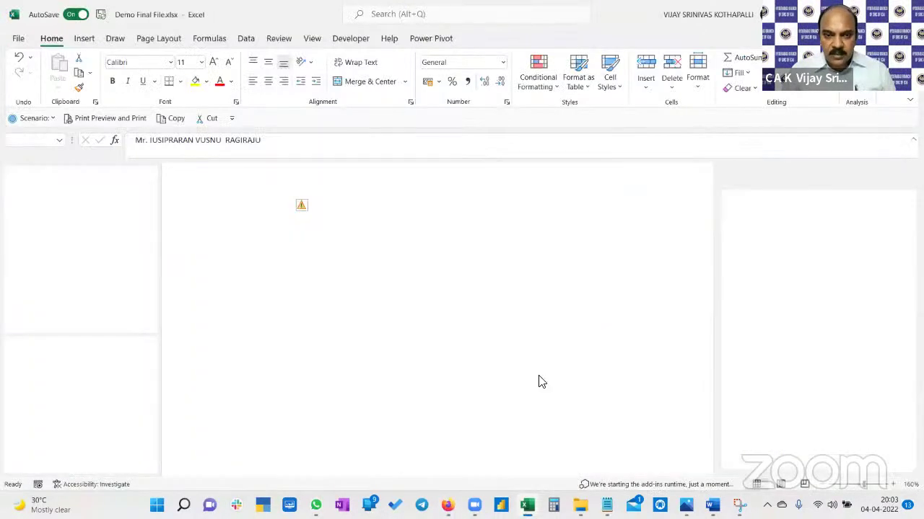
key("alt+Tab")
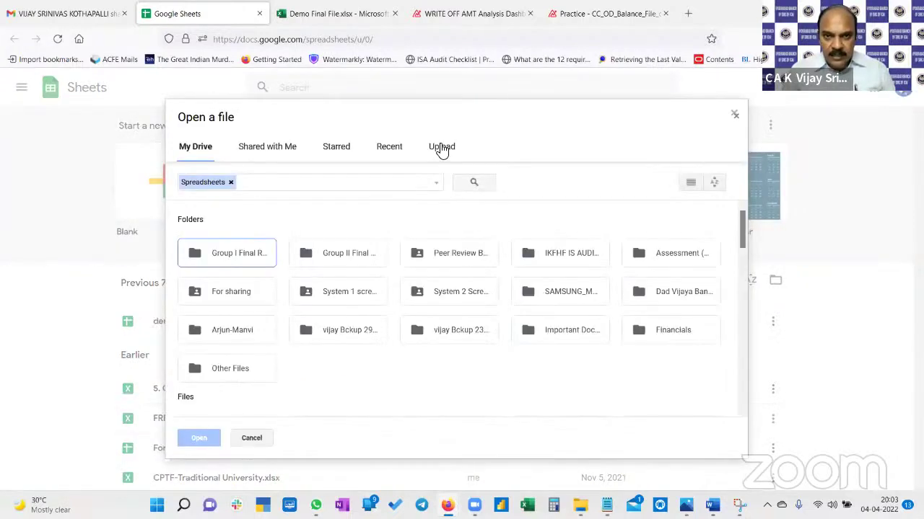
Upload Demo Final File.xlsx by dragging it from File Explorer into the Upload drop zone
left_click(442, 147)
left_click(580, 505)
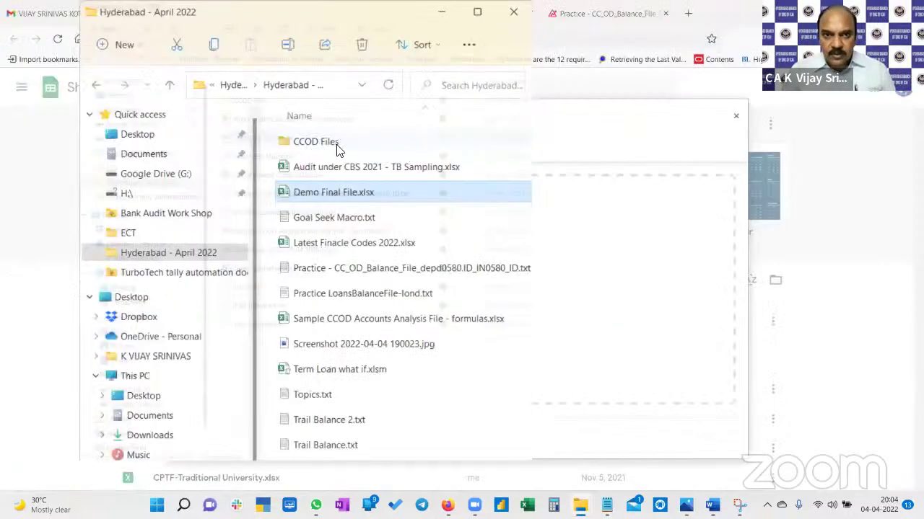
left_click_drag(335, 150, 509, 286)
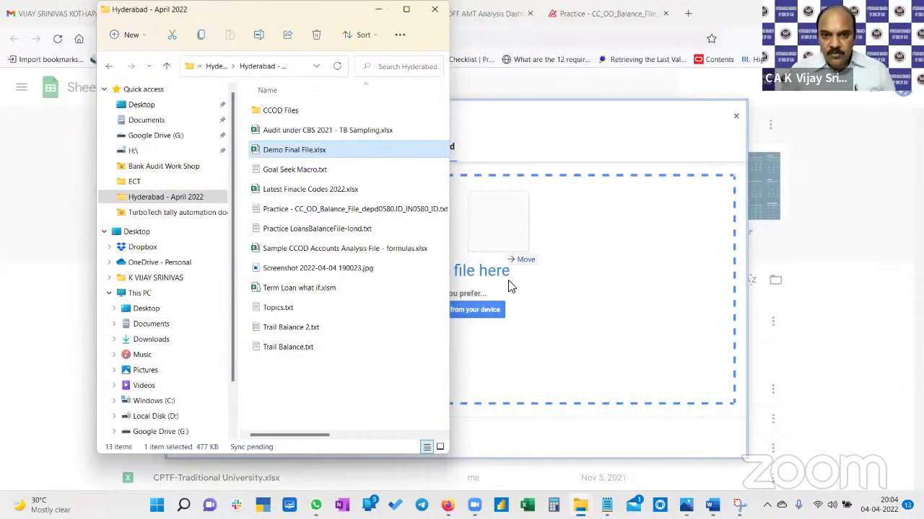
left_click(380, 9)
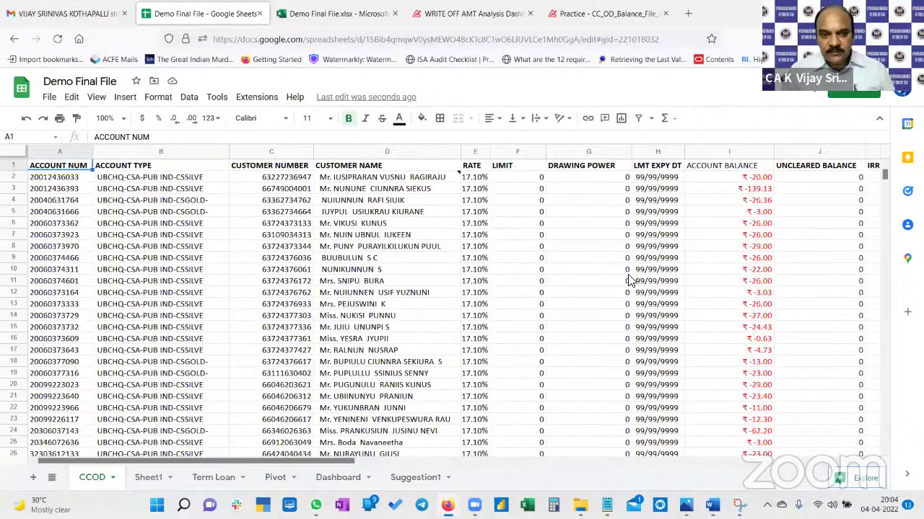
Ask Explore for the 'top 5 CUSTOMER NAME based on DRAWING POWER' using the DRAWING POWER suggestion
left_click(854, 482)
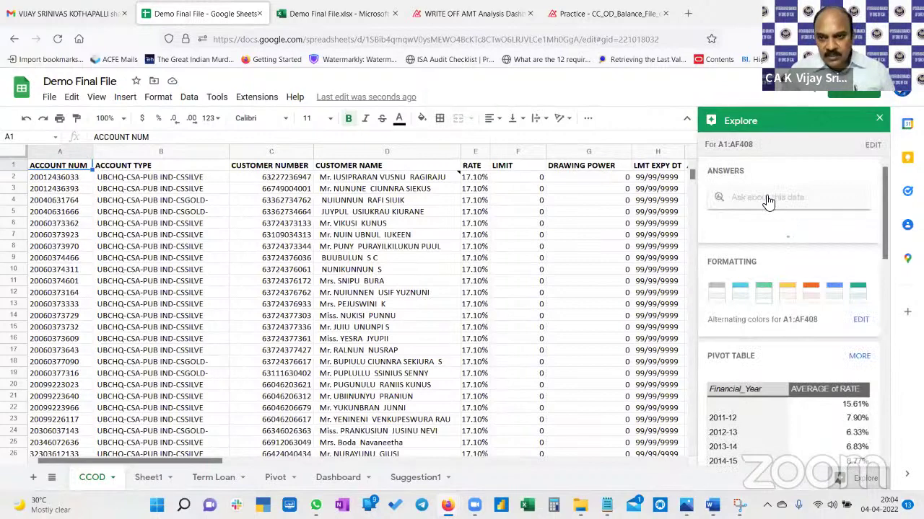
left_click(768, 197)
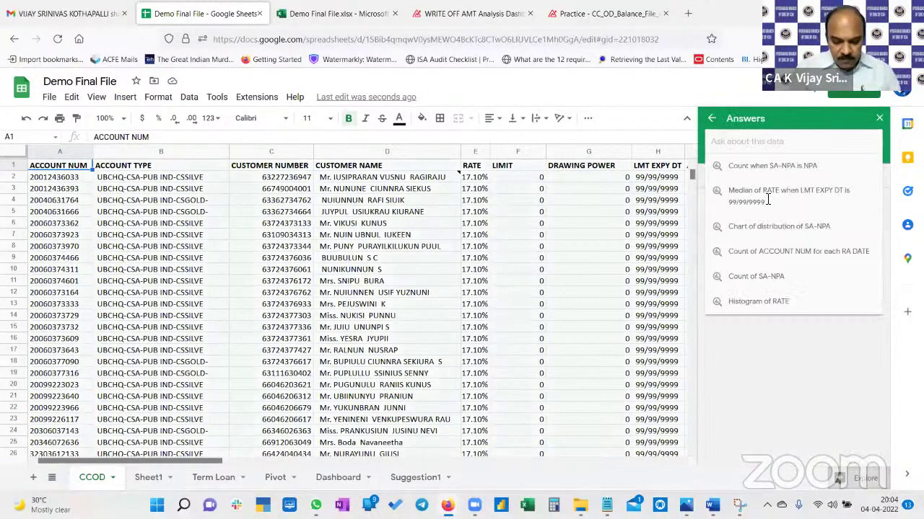
type("top 5 CUSTOMER NAME ")
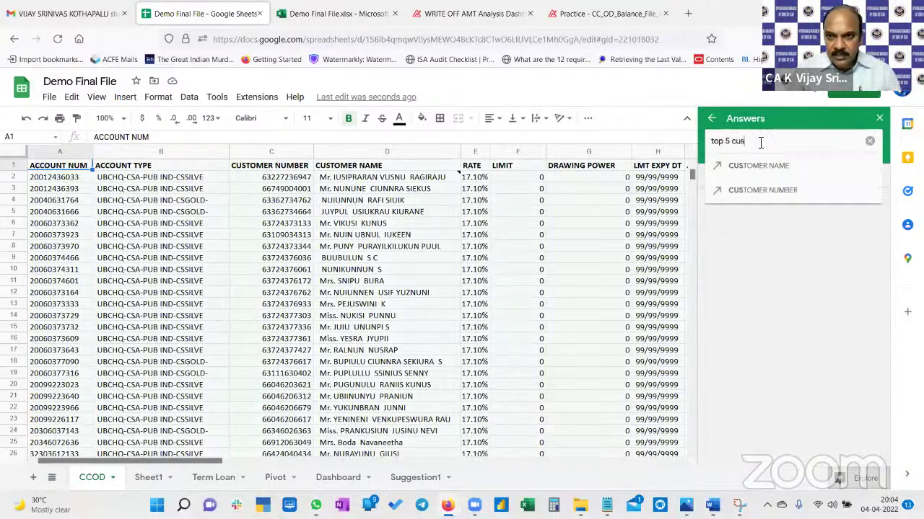
type("where d")
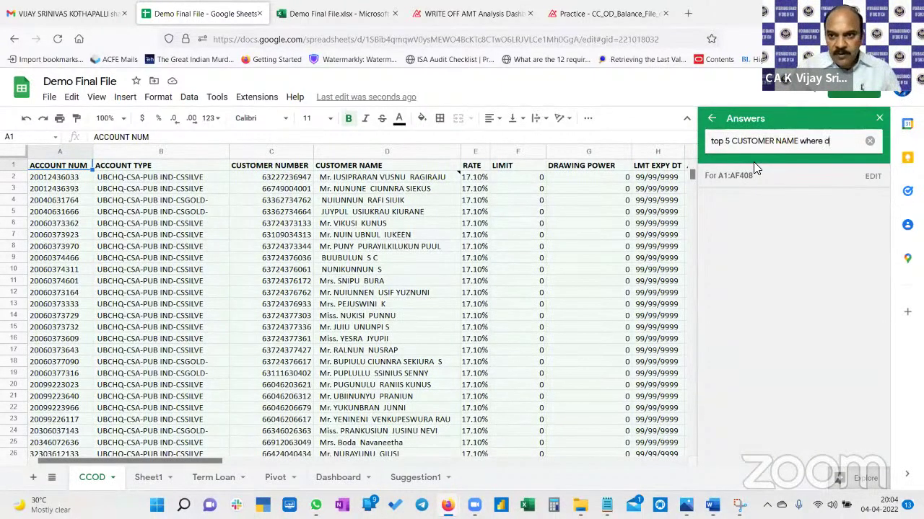
type("r")
key("BackSpace")
key("BackSpace")
key("BackSpace")
key("BackSpace")
key("BackSpace")
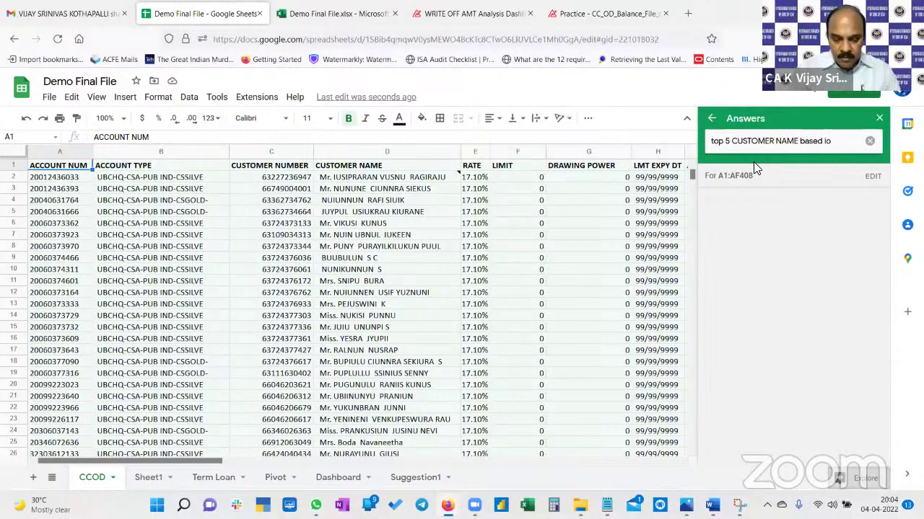
type("r")
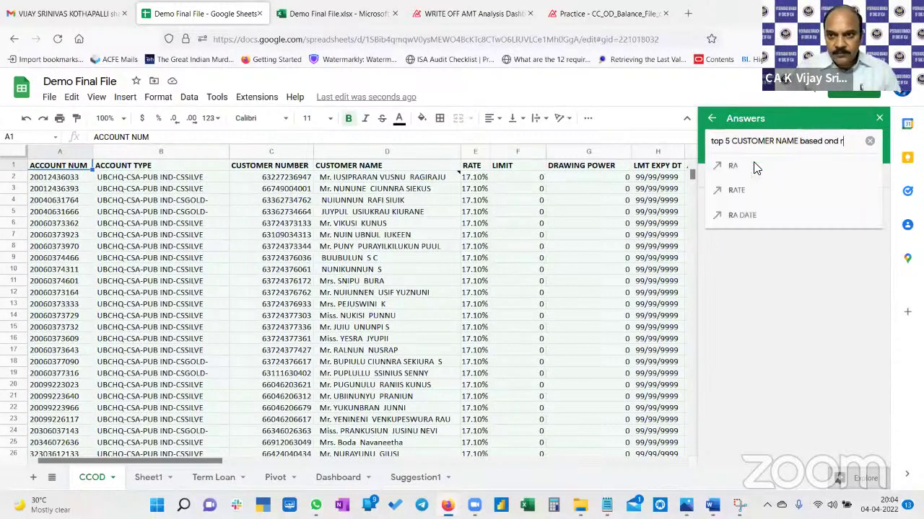
key("BackSpace")
key("BackSpace")
key("BackSpace")
type("dra")
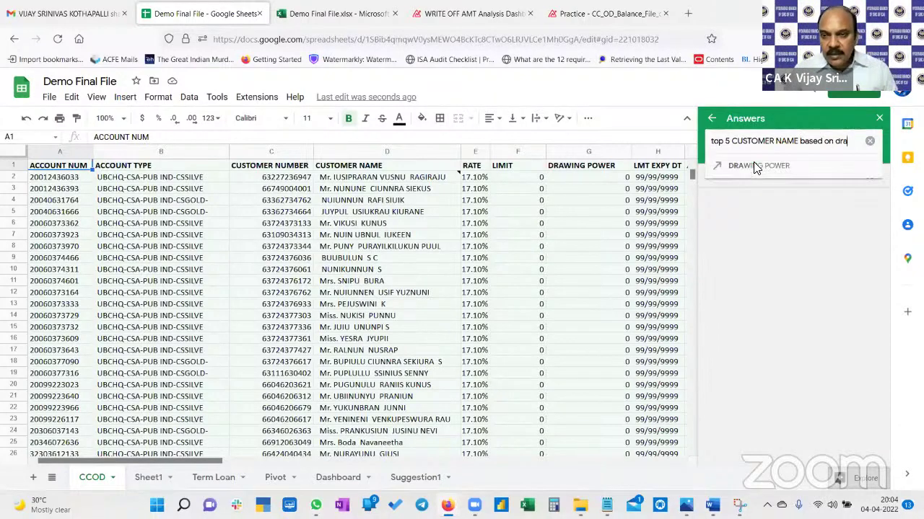
left_click(754, 167)
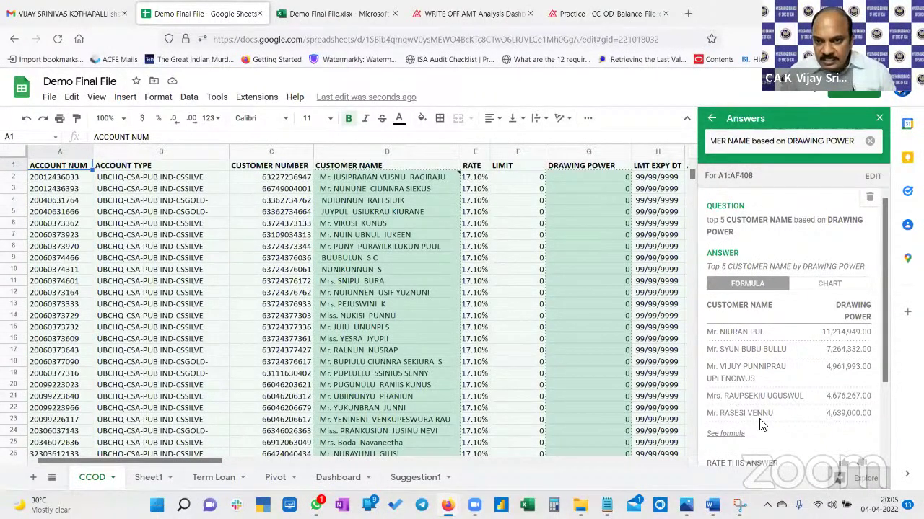
Ask Explore 'what is the RATE of Mr.' for one customer (17.10%), then close Explore and select H8
left_click(790, 142)
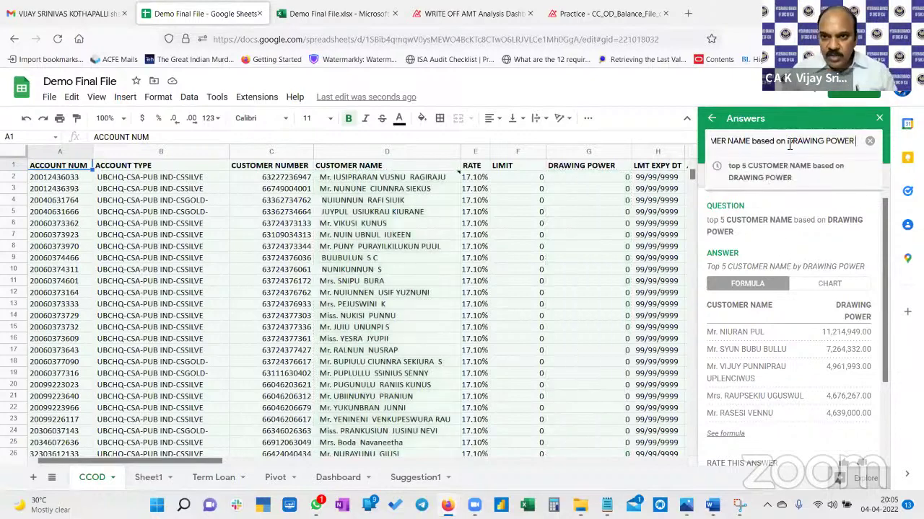
key("ctrl+a")
type("what is the ")
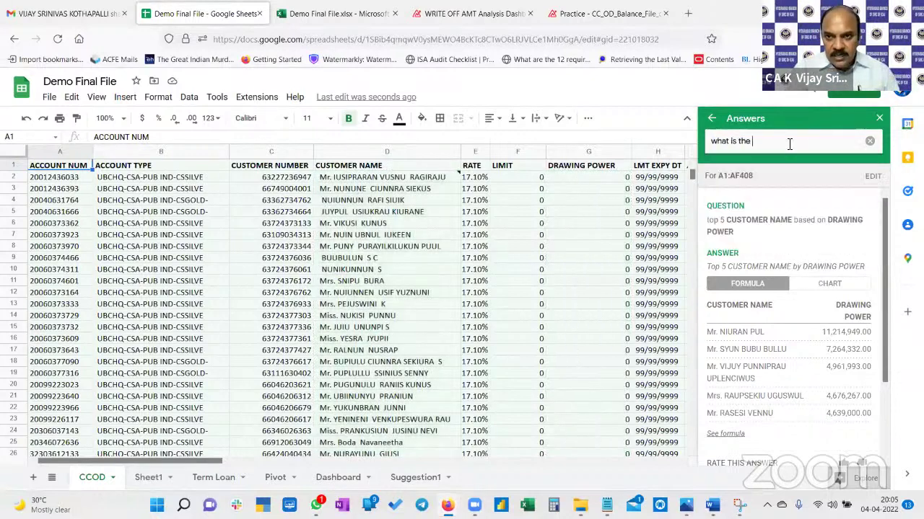
type("rate")
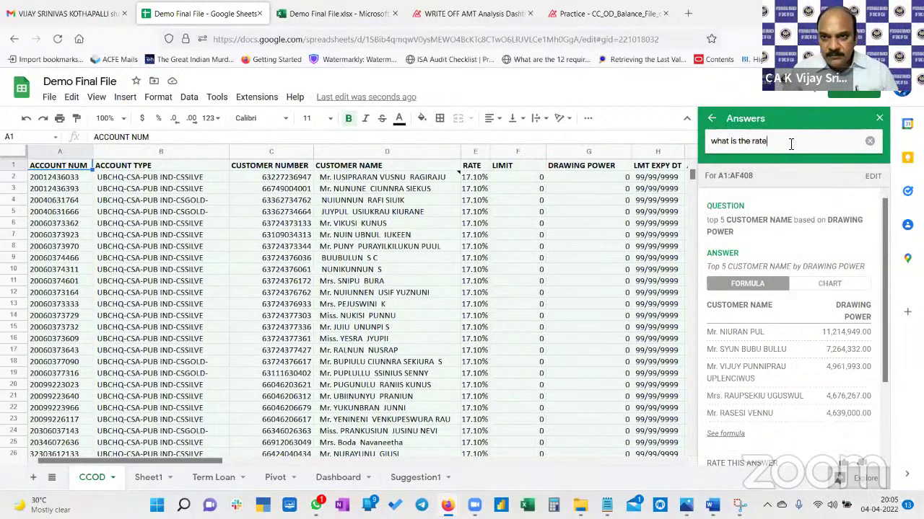
key("BackSpace")
key("BackSpace")
left_click(736, 162)
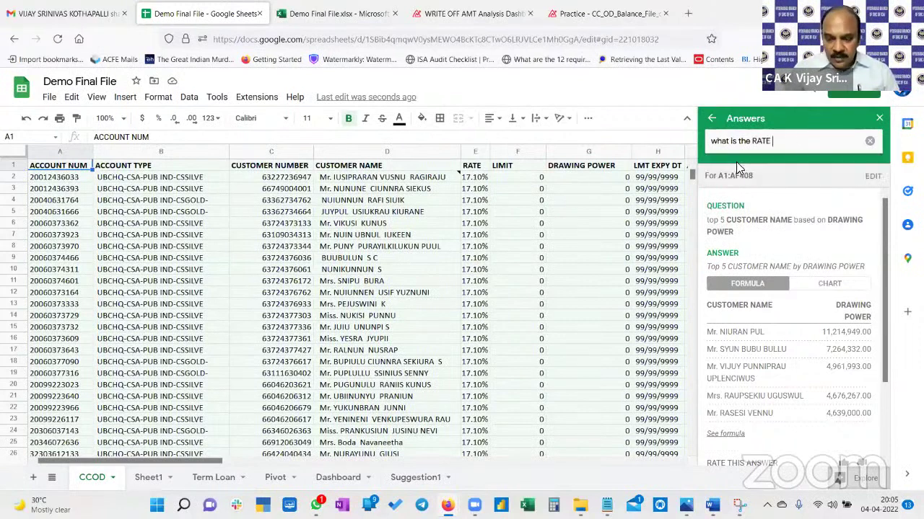
type("of")
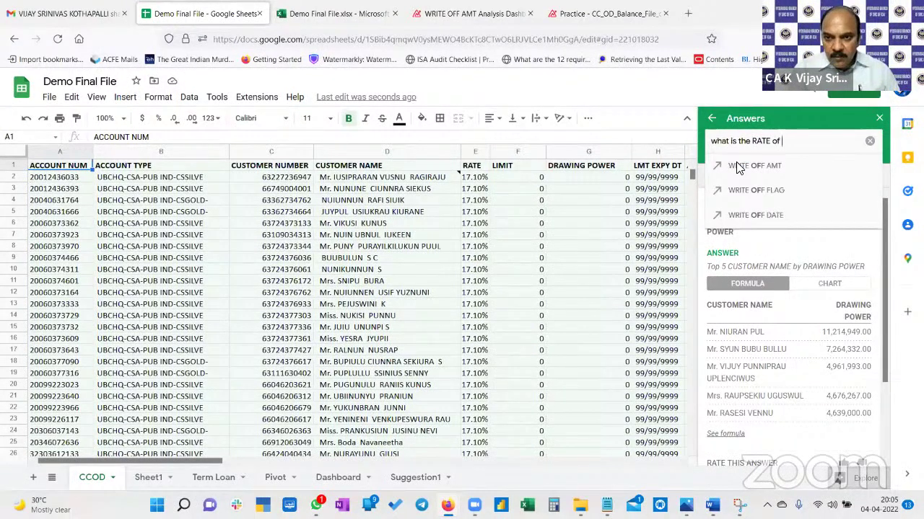
type(" mr.")
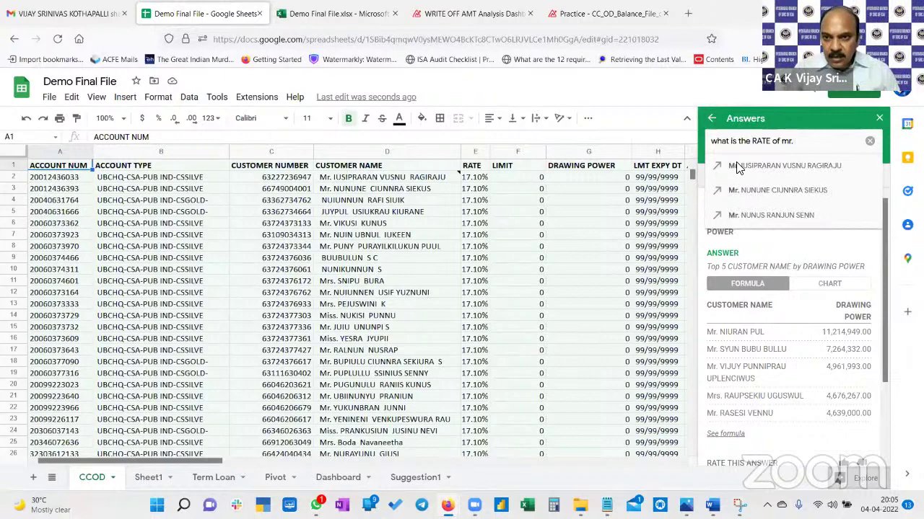
left_click(790, 215)
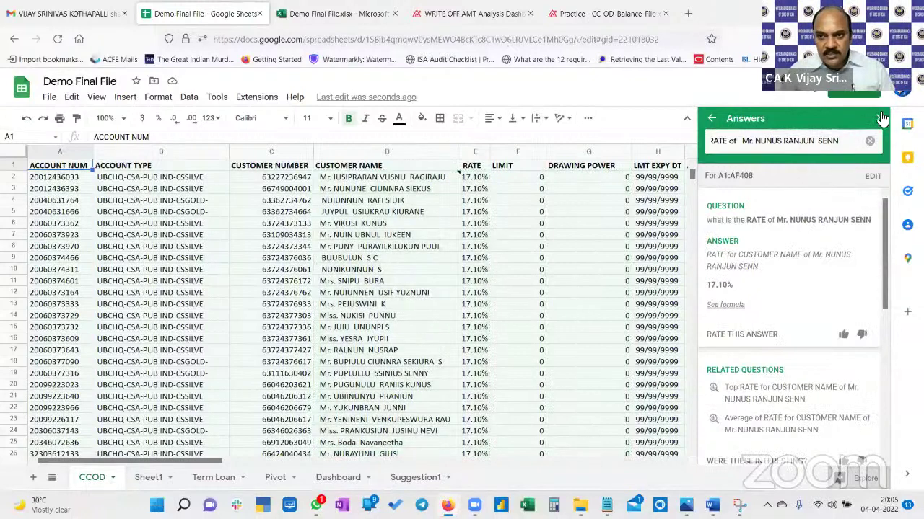
left_click(879, 118)
left_click(647, 251)
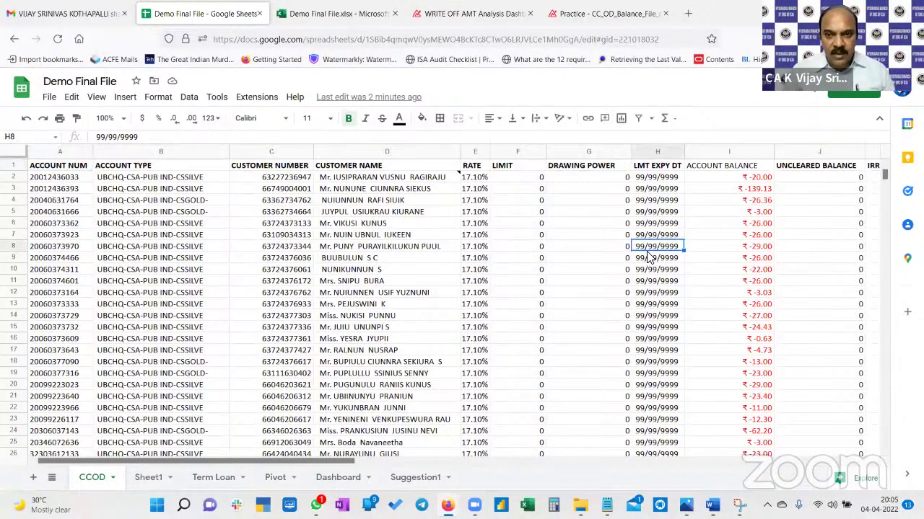
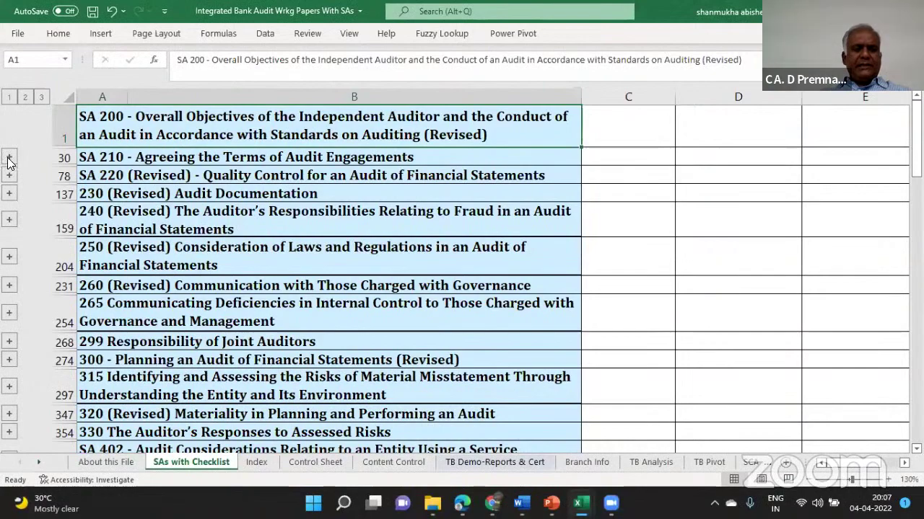
left_click(9, 158)
scroll(465, 166, "up", 1)
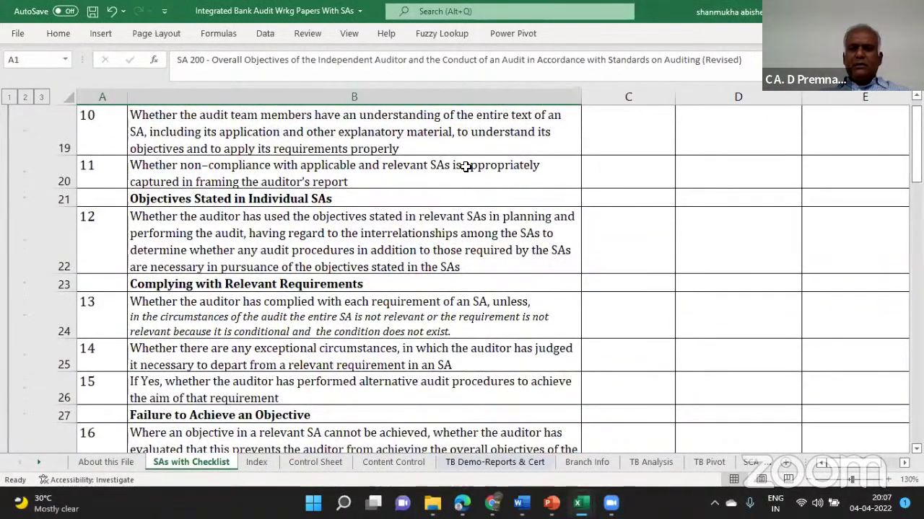
scroll(666, 183, "up", 3)
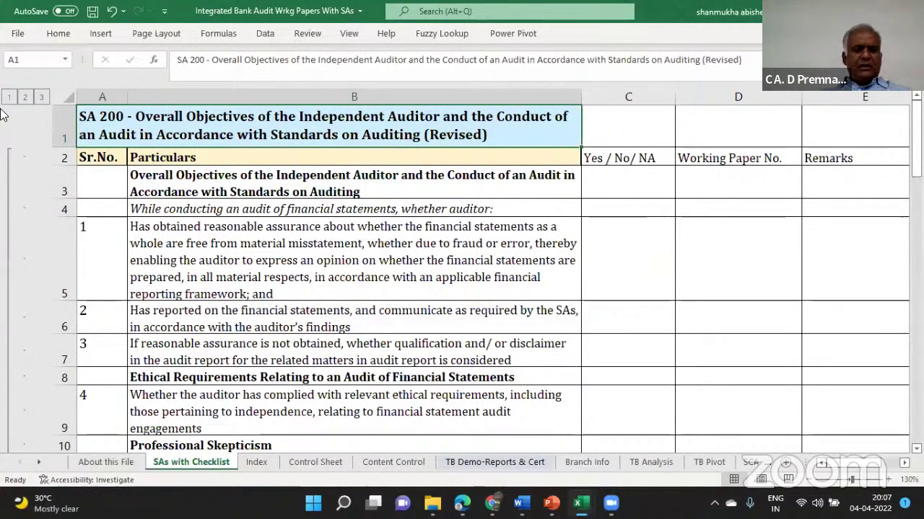
left_click(25, 97)
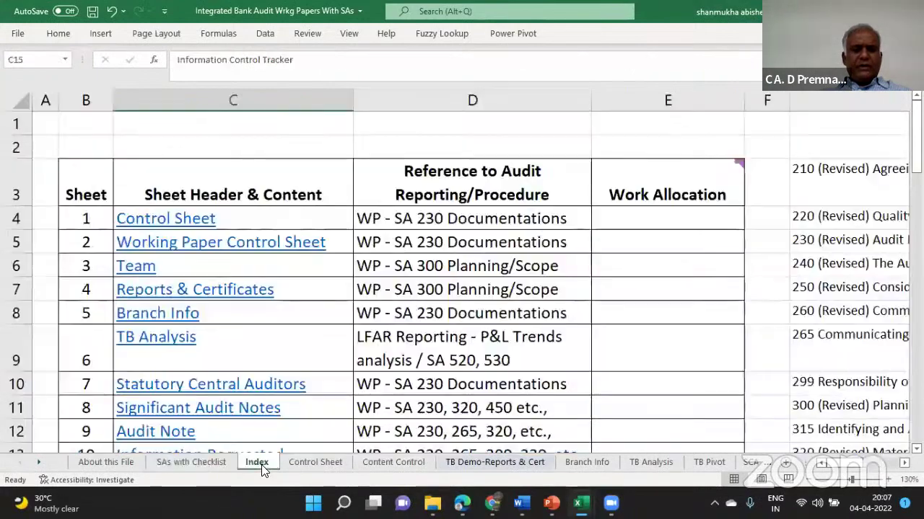
From the Index sheet, follow the Control Sheet link, return, then follow the Team link
left_click(256, 462)
scroll(267, 270, "down", 1)
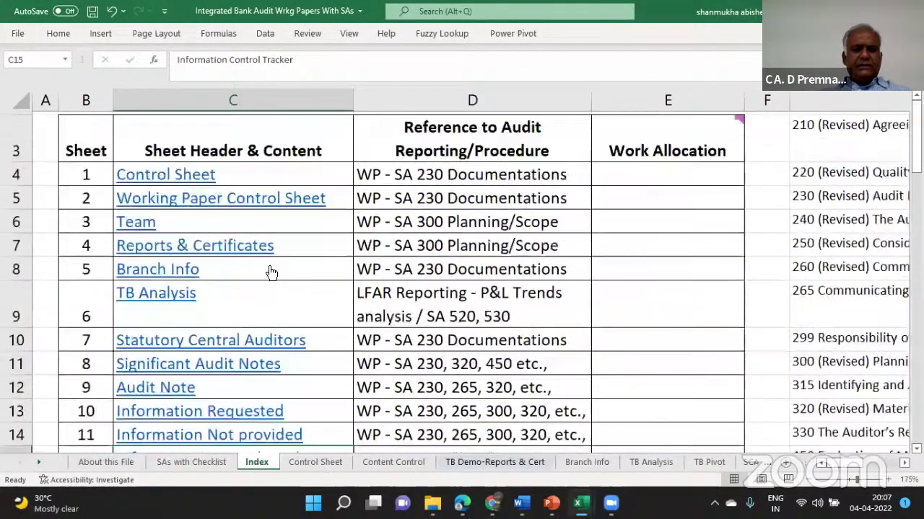
scroll(268, 269, "up", 1)
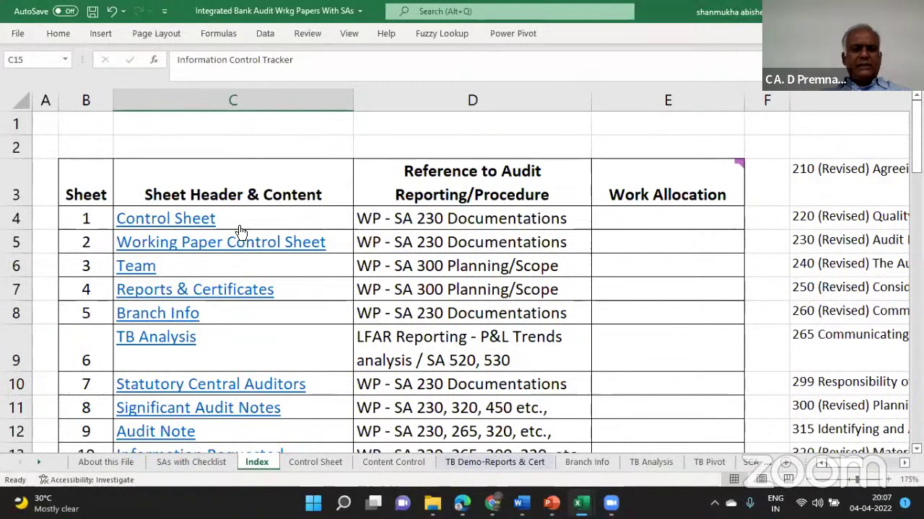
left_click(151, 219)
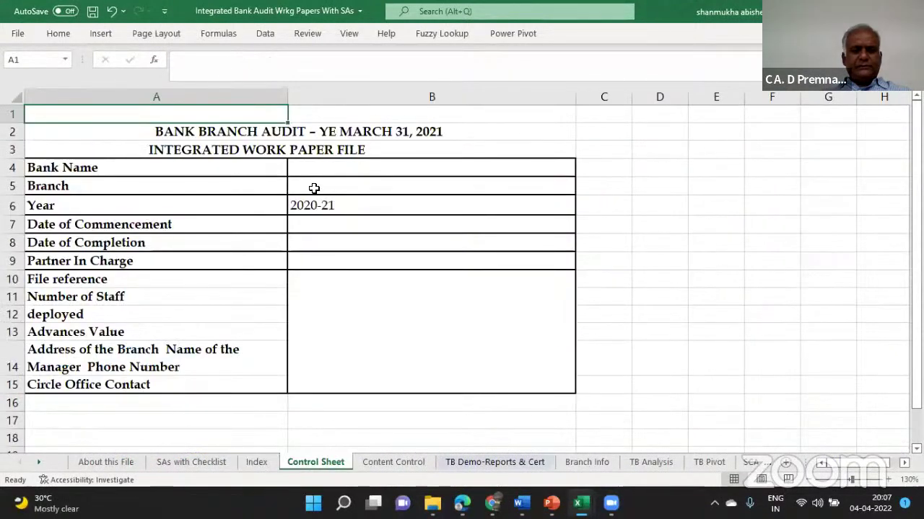
left_click(249, 463)
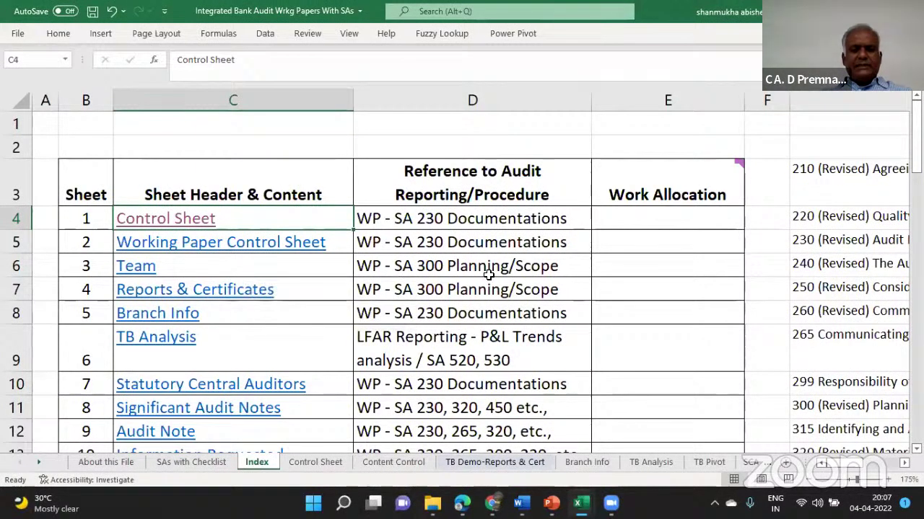
left_click(134, 265)
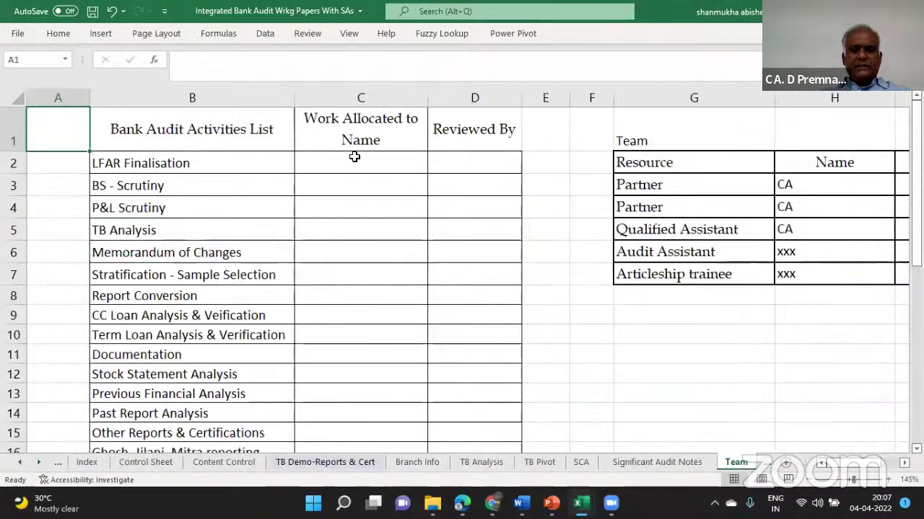
View Content Control and Control Sheet, then follow Index's 'Sample List from various files' link
left_click(229, 462)
left_click(152, 464)
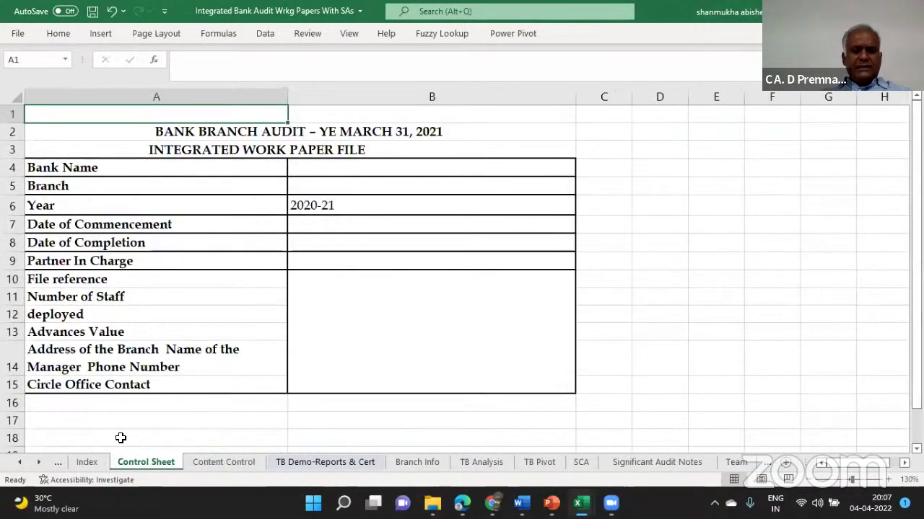
left_click(94, 463)
scroll(439, 286, "down", 5)
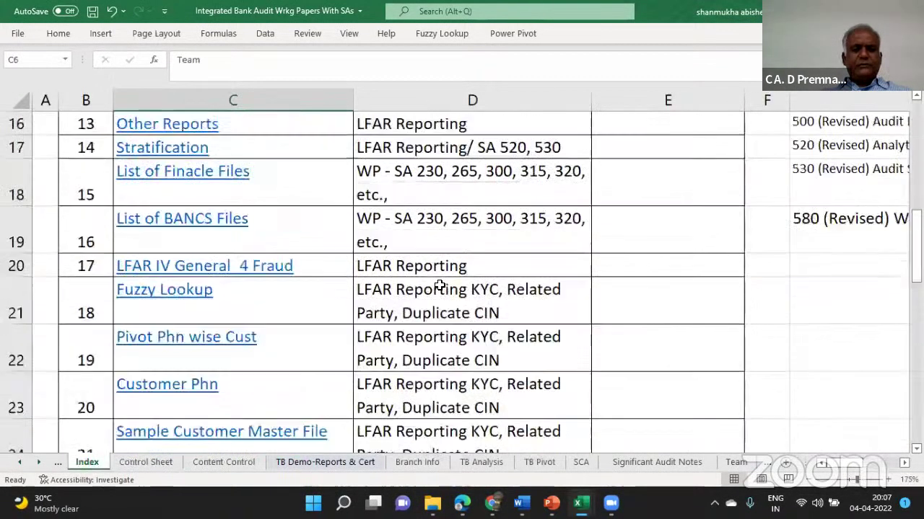
scroll(439, 285, "down", 1)
scroll(405, 292, "down", 2)
scroll(345, 294, "up", 5)
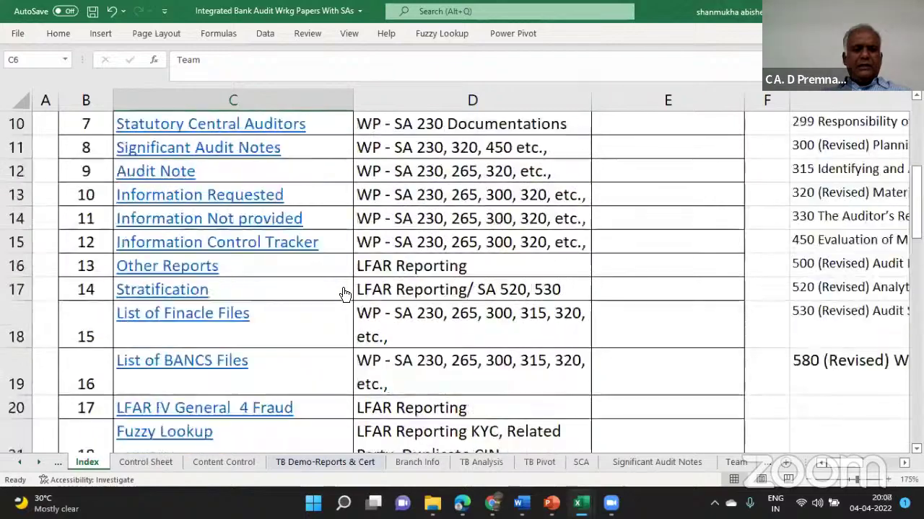
scroll(343, 295, "up", 3)
scroll(495, 270, "down", 9)
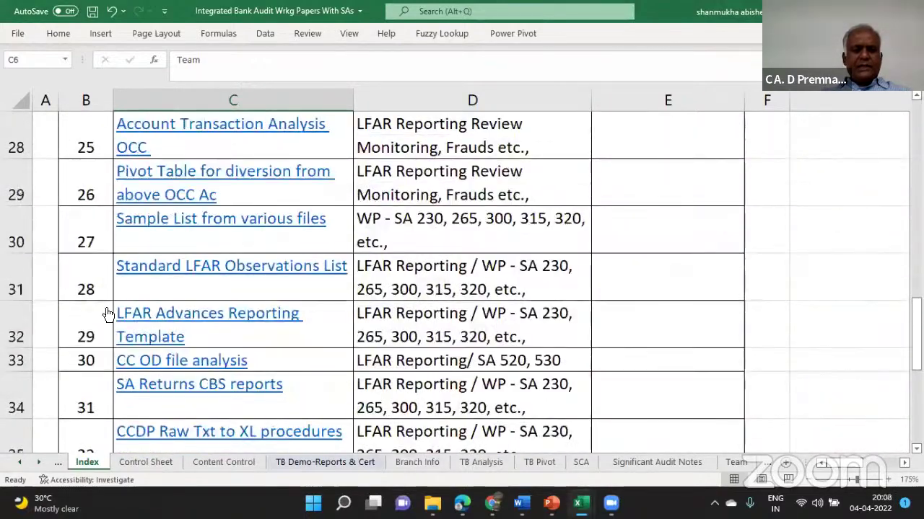
scroll(107, 313, "down", 3)
scroll(107, 313, "up", 3)
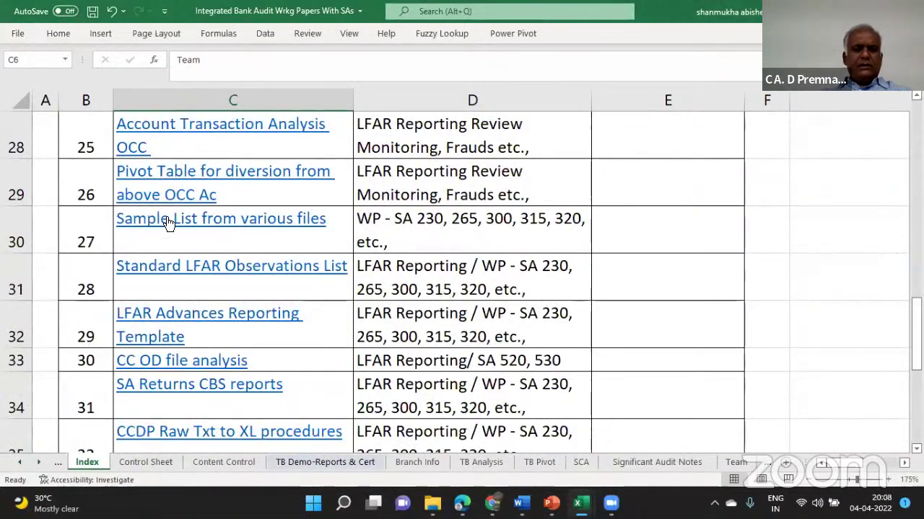
left_click(205, 226)
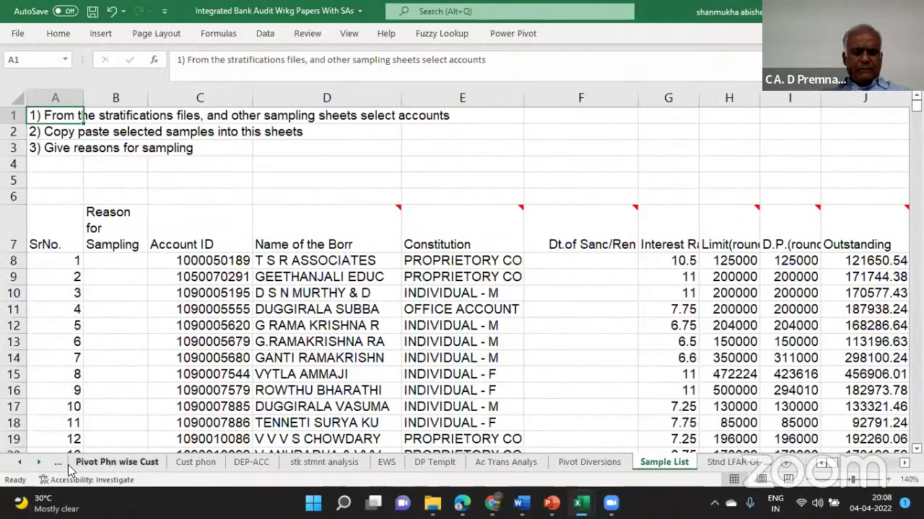
Scroll the sheet tab strip back to the workbook's first sheets
left_click(20, 464)
left_click(20, 464)
left_click(20, 464)
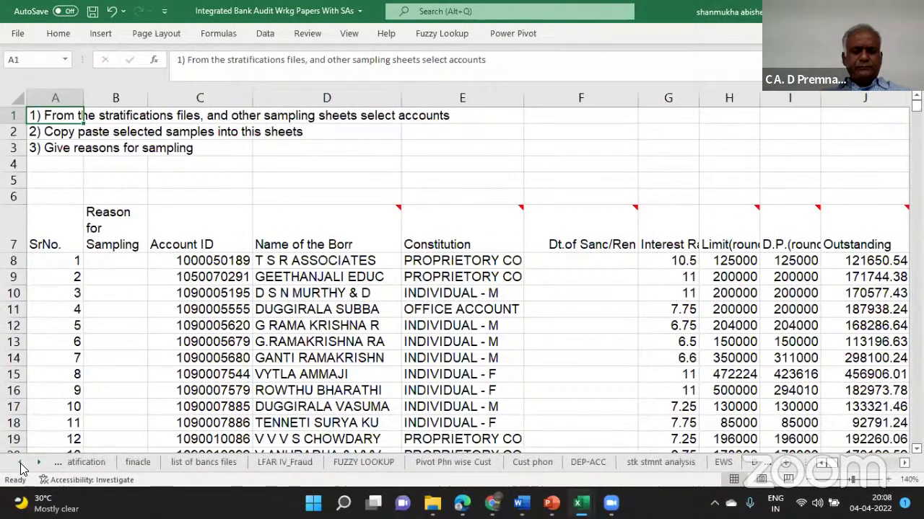
left_click(20, 464)
left_click(20, 464)
left_click(20, 464)
left_click(20, 464)
left_click(20, 464)
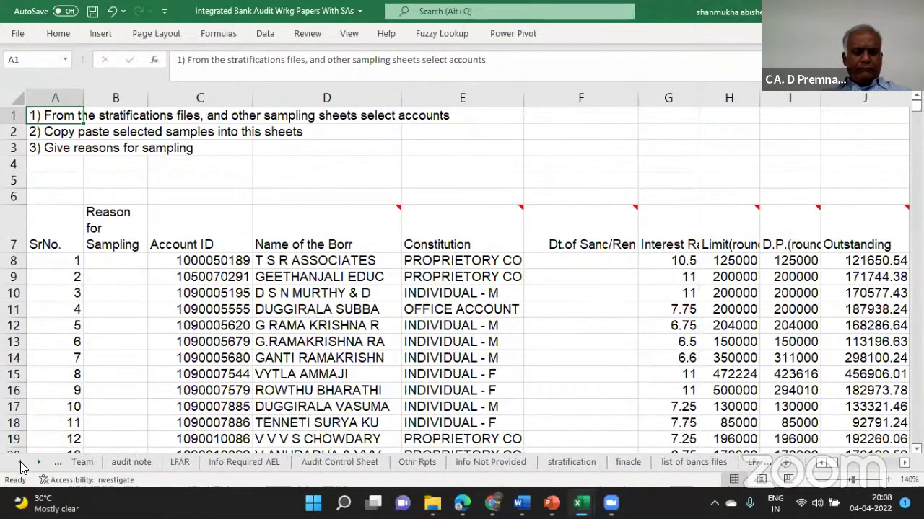
left_click(20, 464)
left_click(20, 464)
left_click(20, 464)
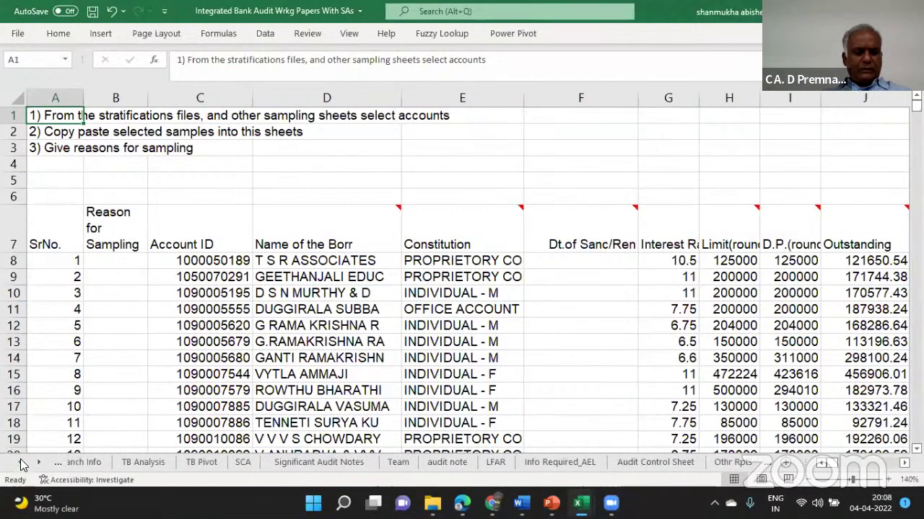
left_click(20, 464)
left_click(20, 464)
left_click(20, 464)
left_click(20, 464)
left_click(20, 464)
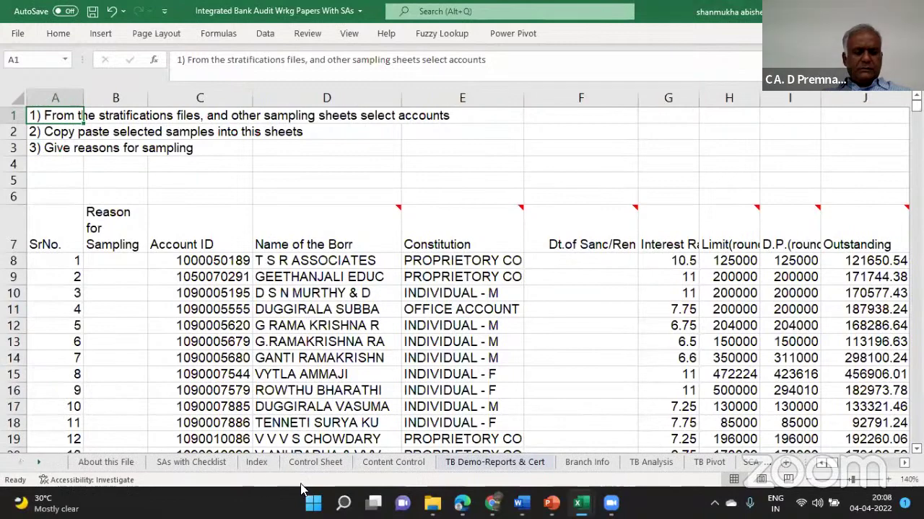
Browse Control Sheet, Content Control, TB Demo-Reports & Cert, Branch Info, TB Analysis, TB Pivot, SCA, Significant Audit Notes and Team sheets
left_click(311, 463)
left_click(389, 462)
left_click(472, 461)
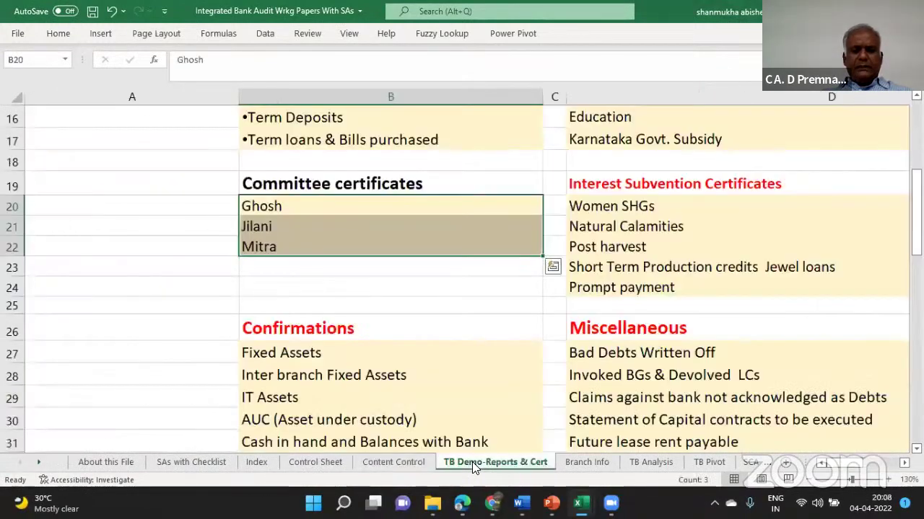
left_click(585, 463)
left_click(642, 462)
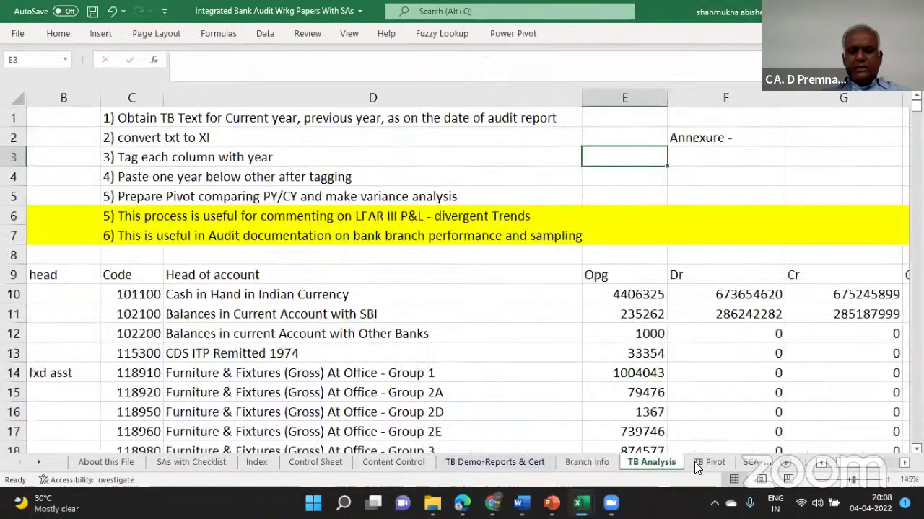
left_click(714, 462)
left_click(743, 462)
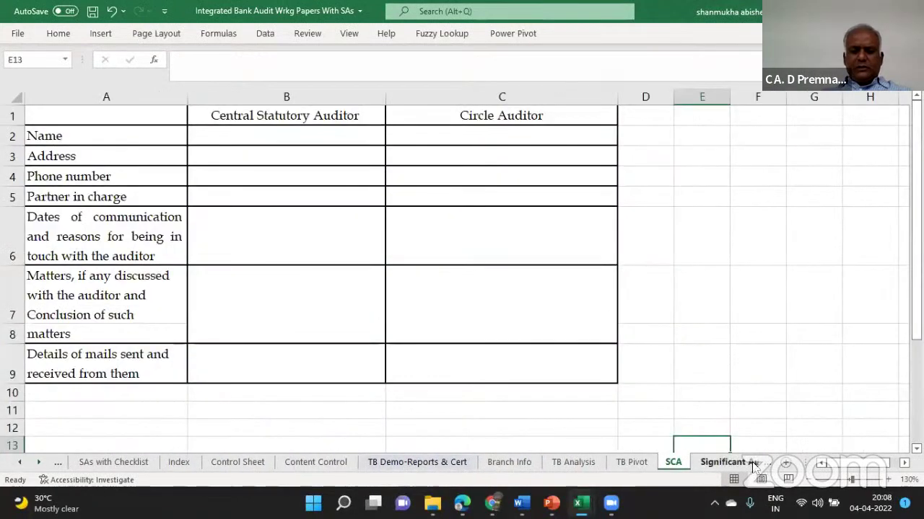
left_click(736, 462)
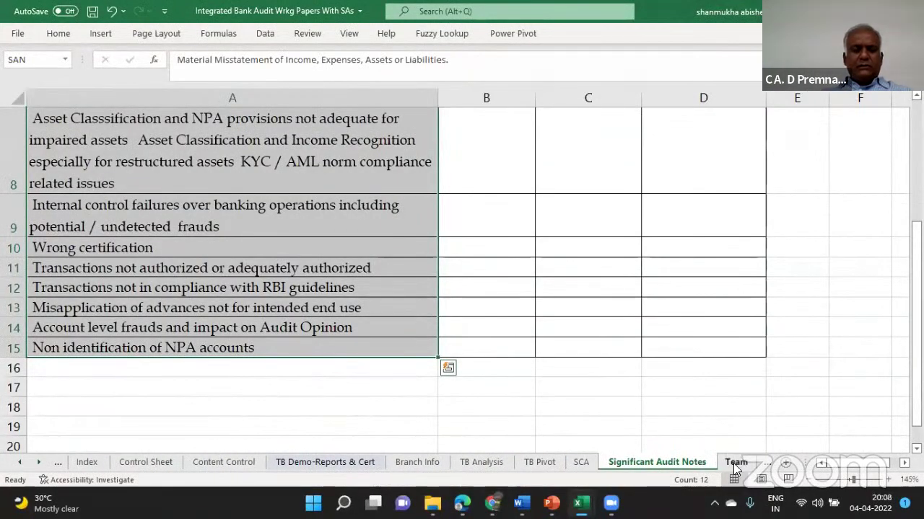
scroll(598, 373, "up", 3)
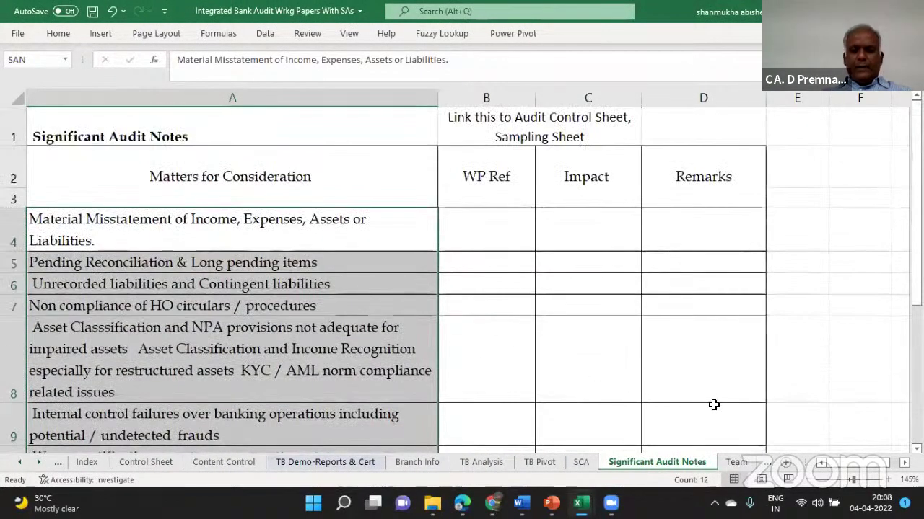
left_click(734, 463)
key("ctrl+Page_Down")
key("ctrl+Page_Down")
key("ctrl+Page_Down")
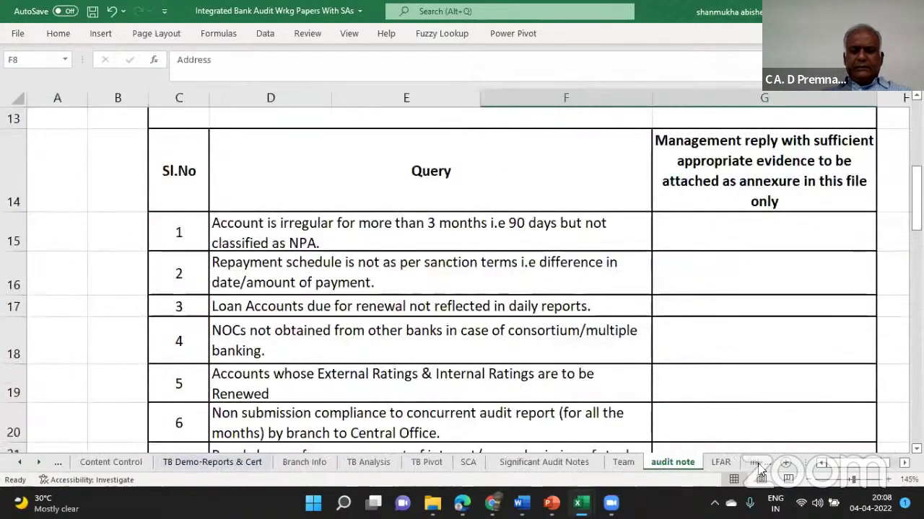
Bring up the bank audit engagement letter in Word and scroll through its opening pages
mouse_move(550, 503)
left_click(522, 503)
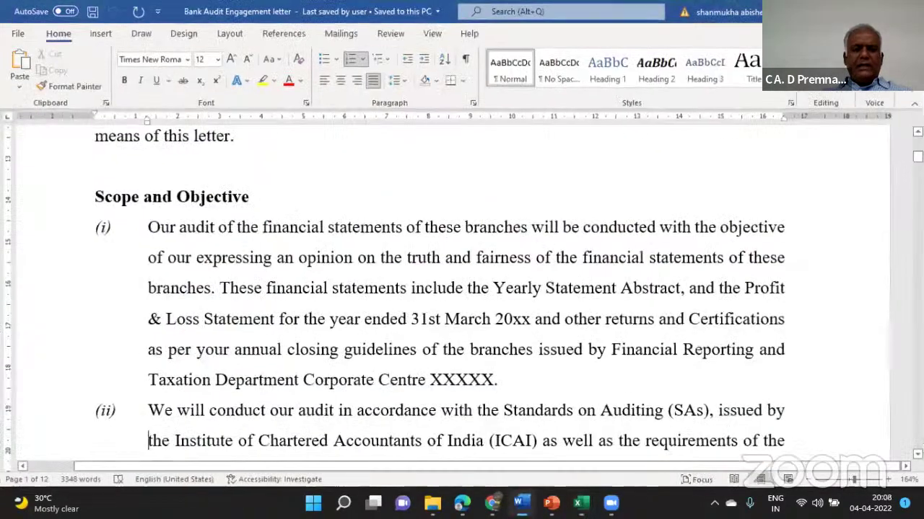
scroll(400, 253, "up", 10)
scroll(400, 253, "down", 4)
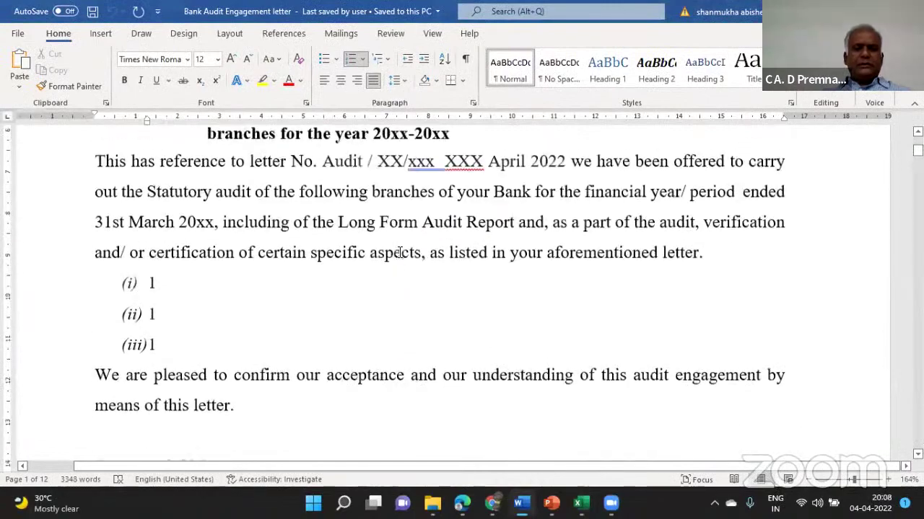
scroll(399, 253, "up", 3)
scroll(398, 252, "up", 1)
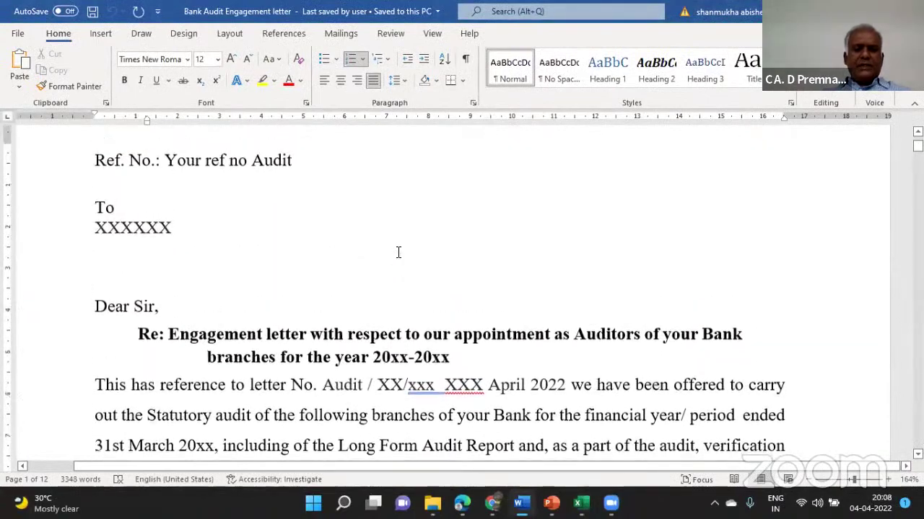
scroll(397, 252, "down", 15)
scroll(398, 252, "down", 15)
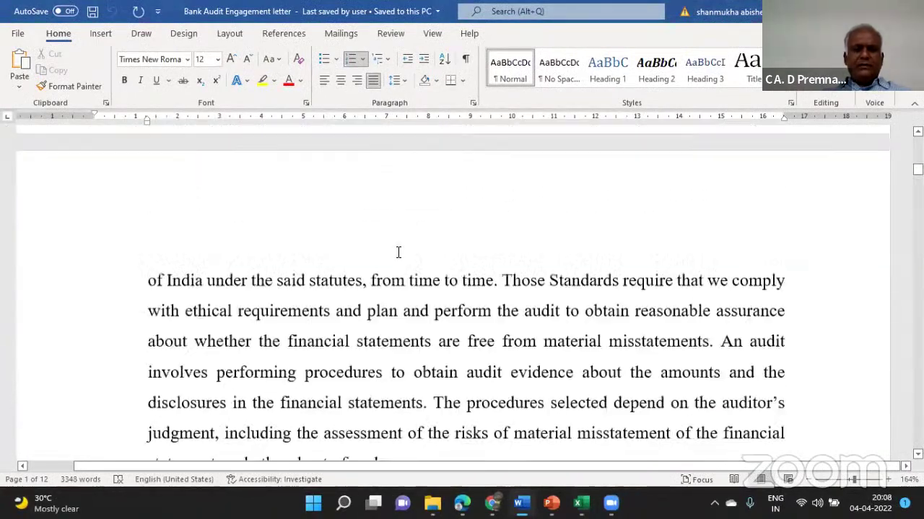
scroll(397, 252, "down", 20)
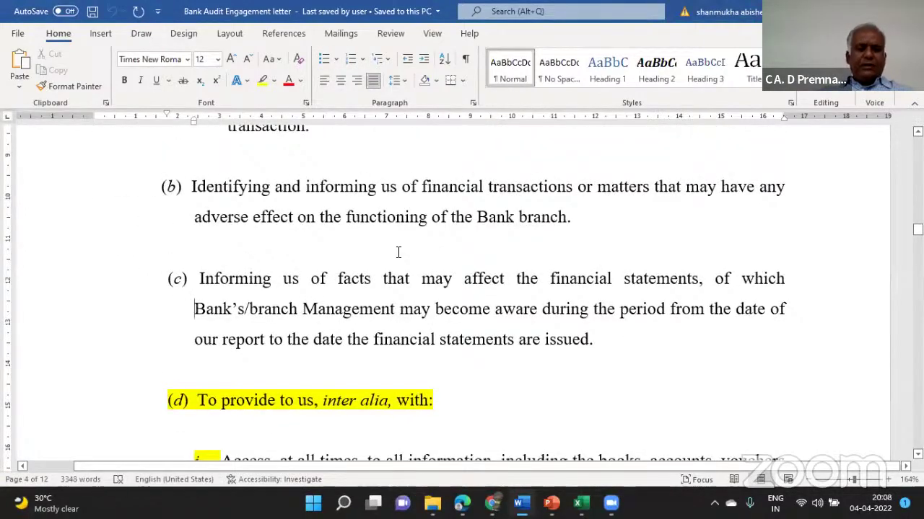
scroll(398, 251, "down", 8)
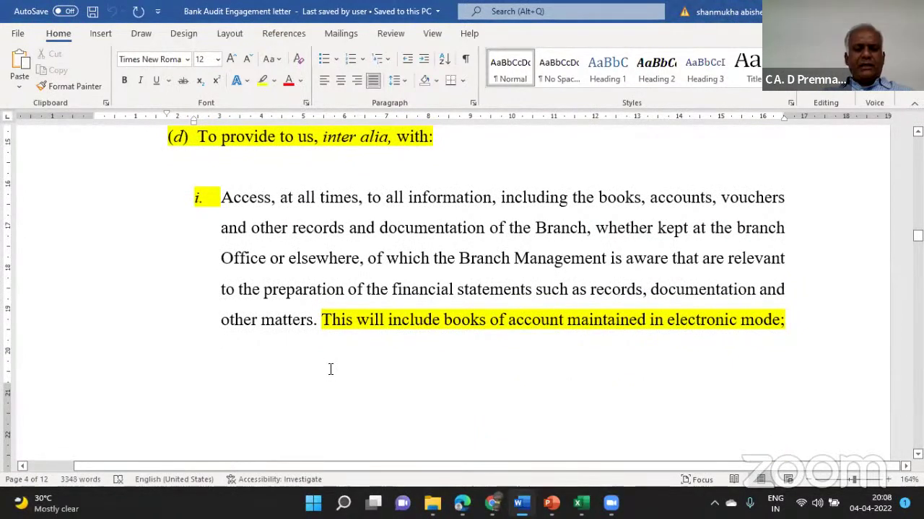
Select the electronic-mode books of account sentence and continue to page 7's Standard Advances request
left_click_drag(321, 319, 858, 320)
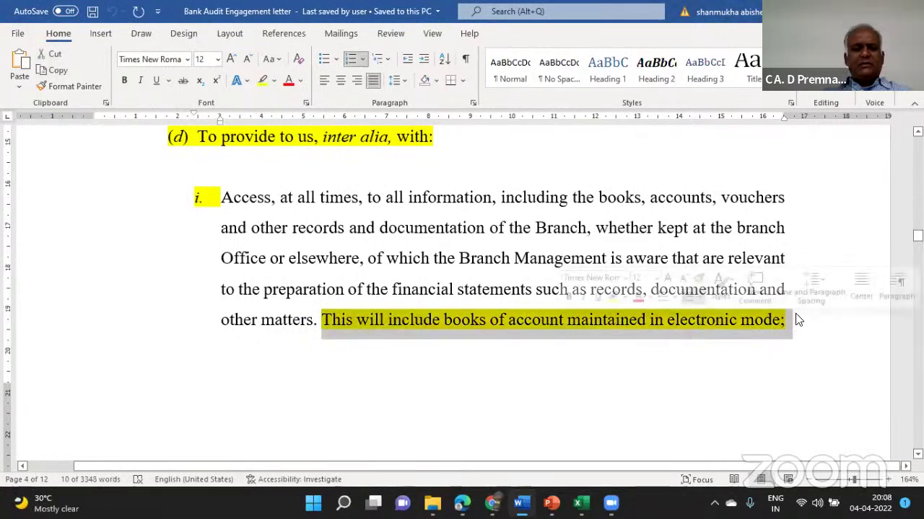
scroll(603, 382, "down", 10)
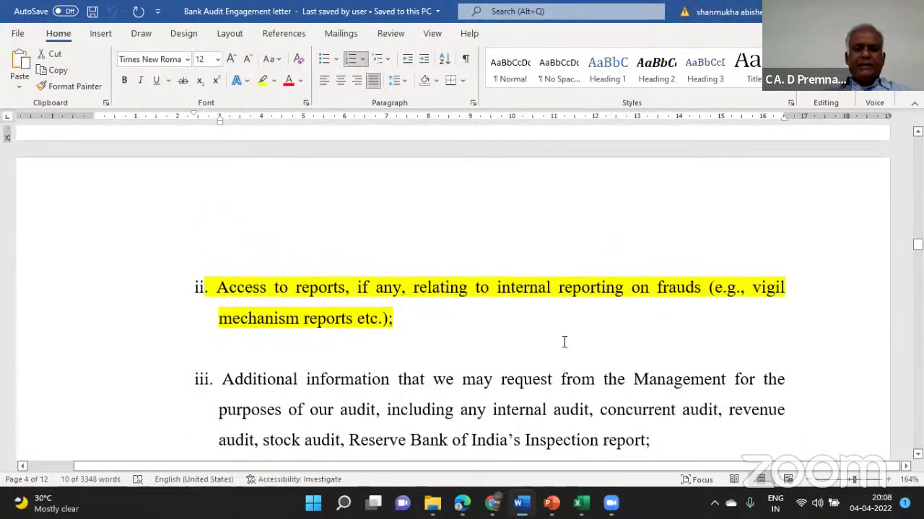
scroll(564, 342, "down", 15)
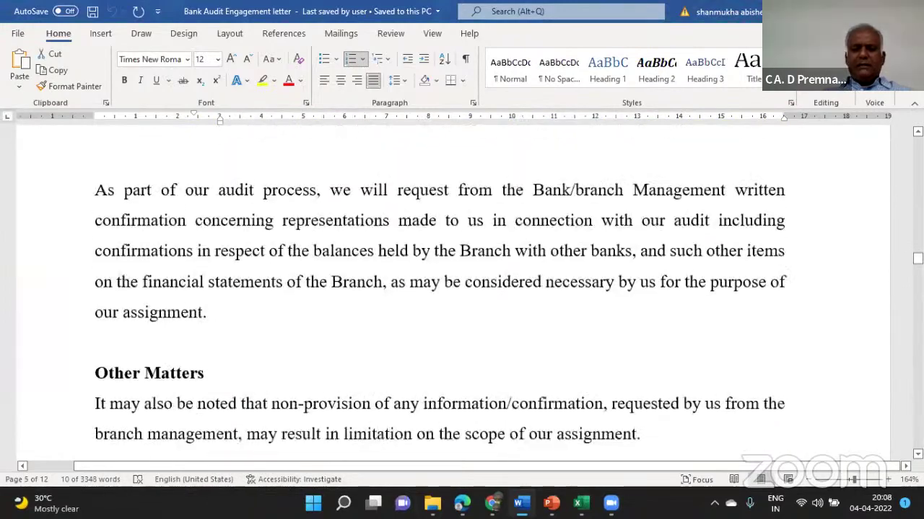
scroll(462, 288, "down", 20)
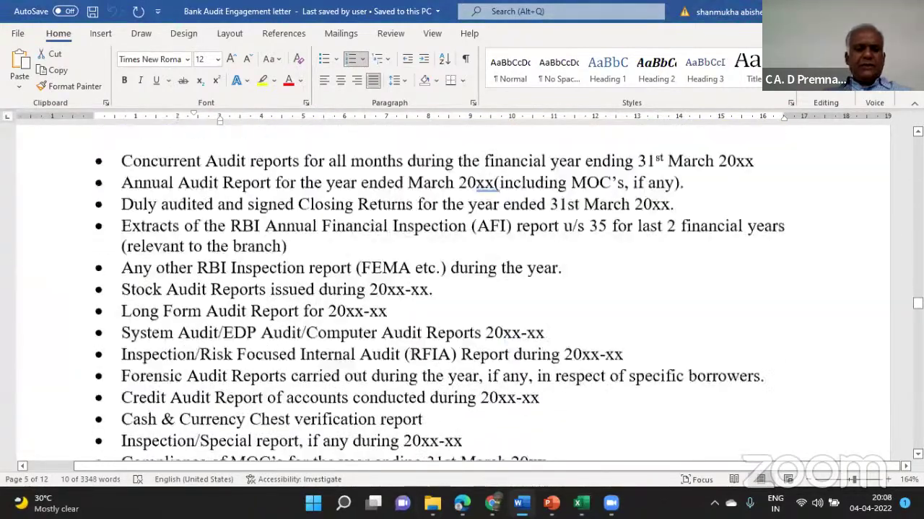
scroll(429, 371, "down", 20)
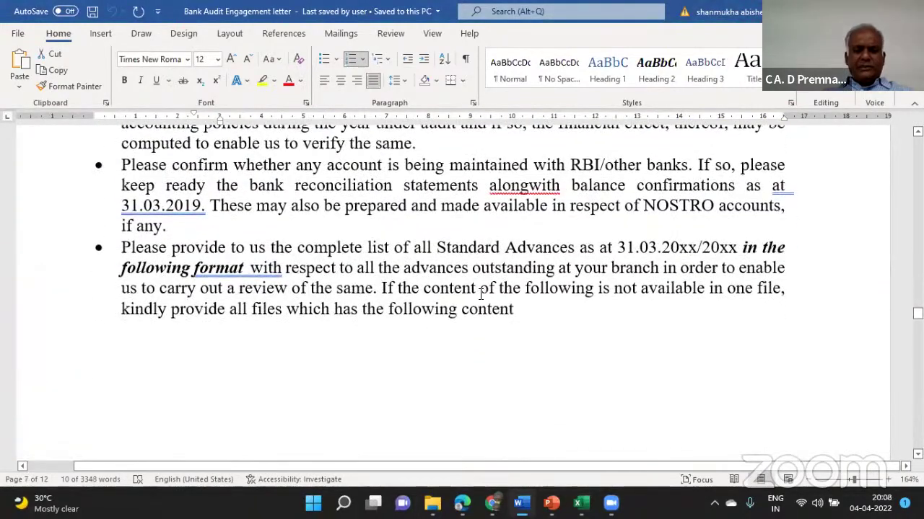
Bring the audit working papers workbook forward and look over the requirements in column A
mouse_move(581, 503)
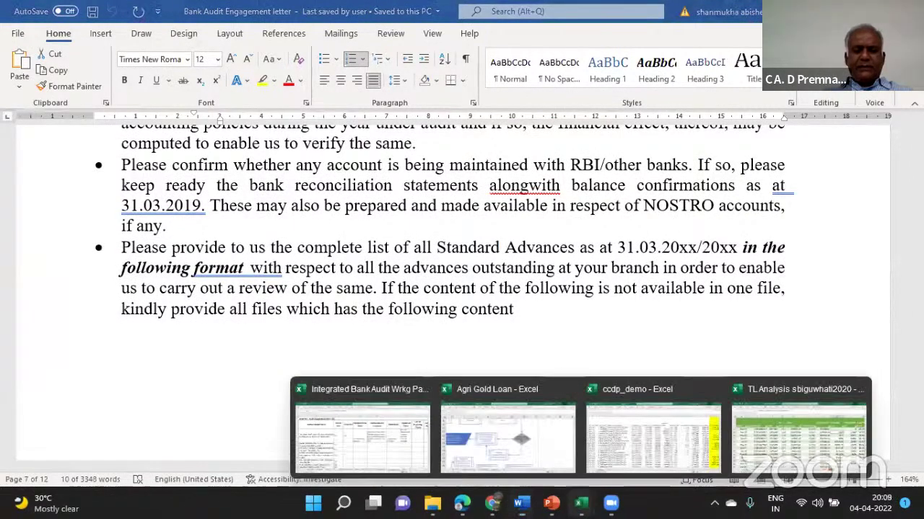
left_click(368, 449)
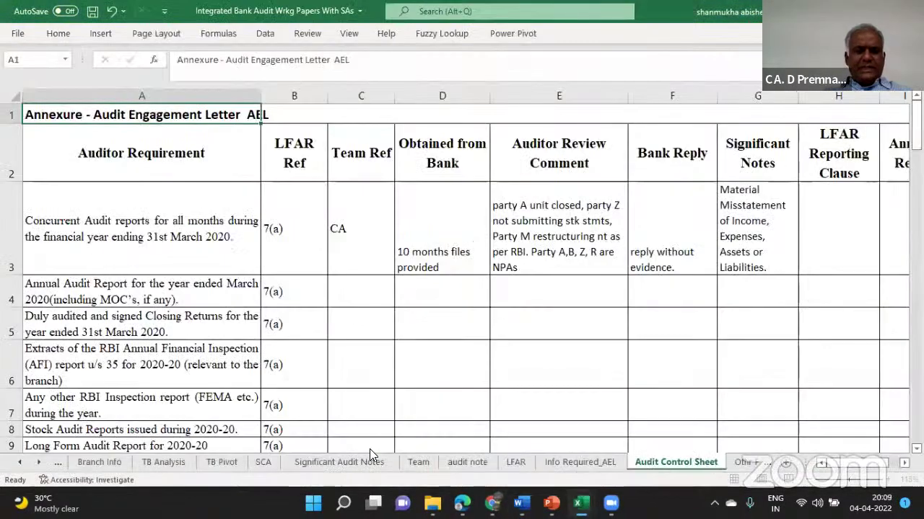
left_click(93, 241)
key("Down")
key("Down")
key("Down")
key("Down")
key("Down")
key("Down")
key("Down")
key("Down")
key("Down")
key("Down")
key("Down")
key("Down")
key("Down")
key("Down")
key("Down")
key("Down")
key("Down")
key("Down")
key("Down")
key("Down")
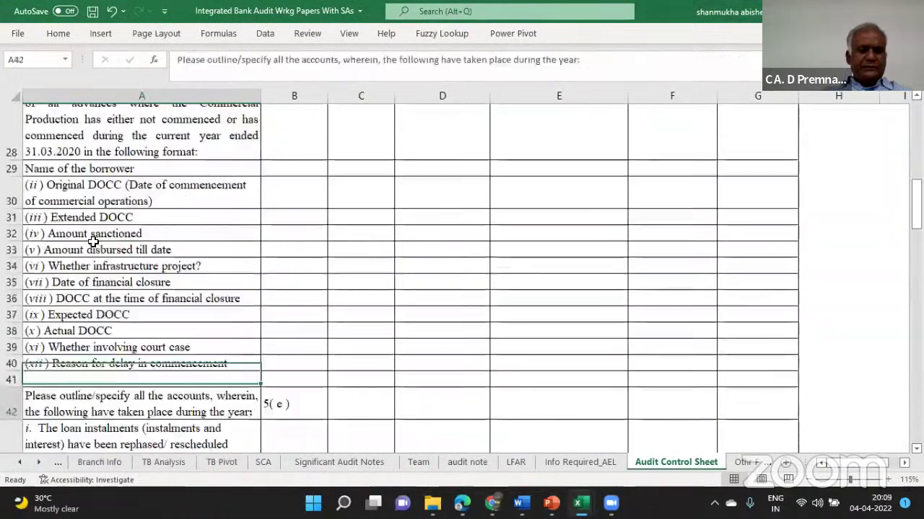
key("Down")
key("Up")
key("Up")
key("Up")
key("Up")
key("Up")
key("Up")
key("Up")
key("Up")
key("Up")
key("Up")
key("Up")
key("Up")
key("Up")
key("Up")
key("Up")
key("Up")
key("Up")
key("Up")
key("Up")
key("Up")
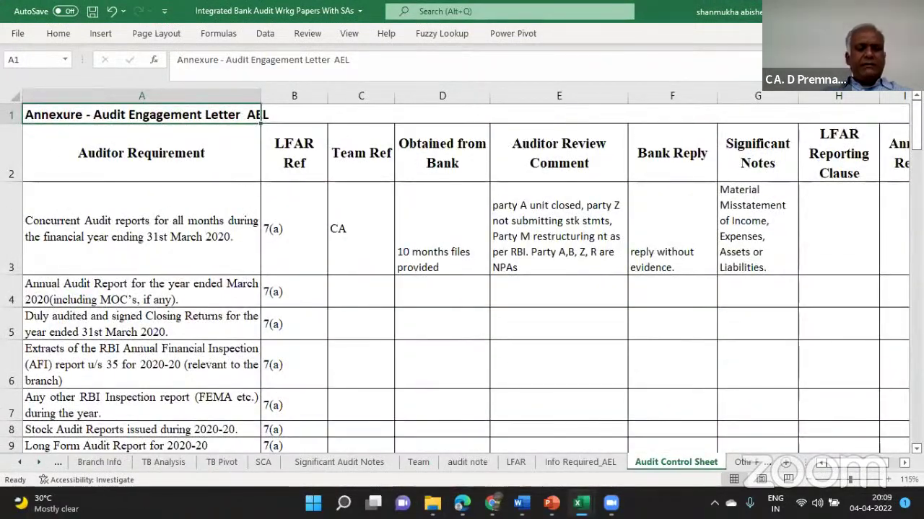
Review row 3's requirement and LFAR reference, keeping CA as the team reference in C3
left_click(86, 230)
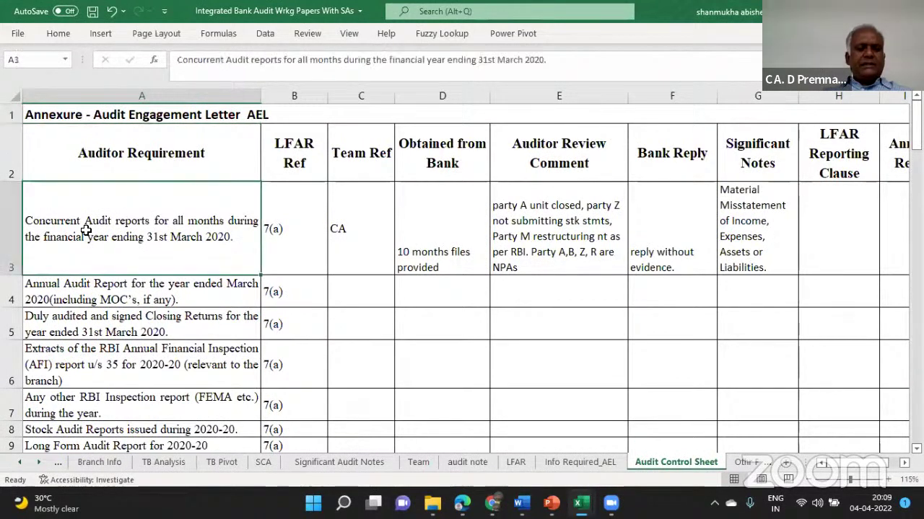
left_click(314, 192)
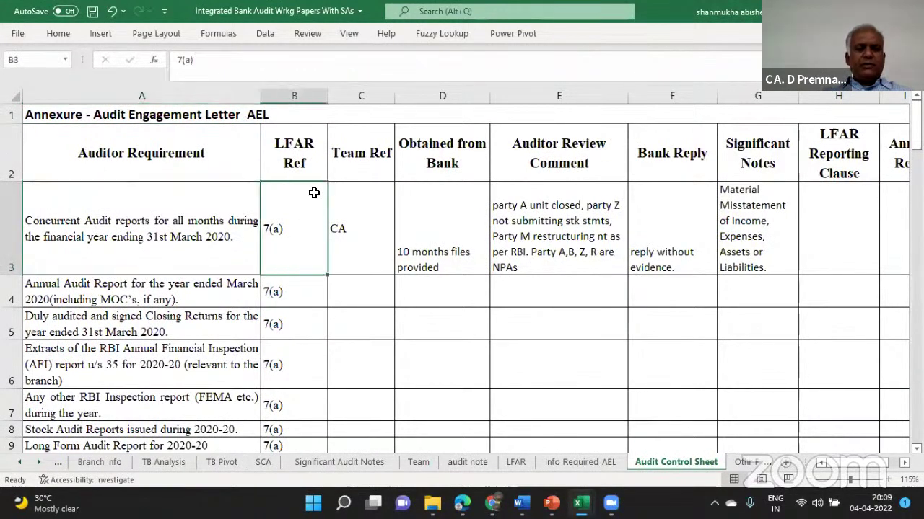
left_click(328, 269)
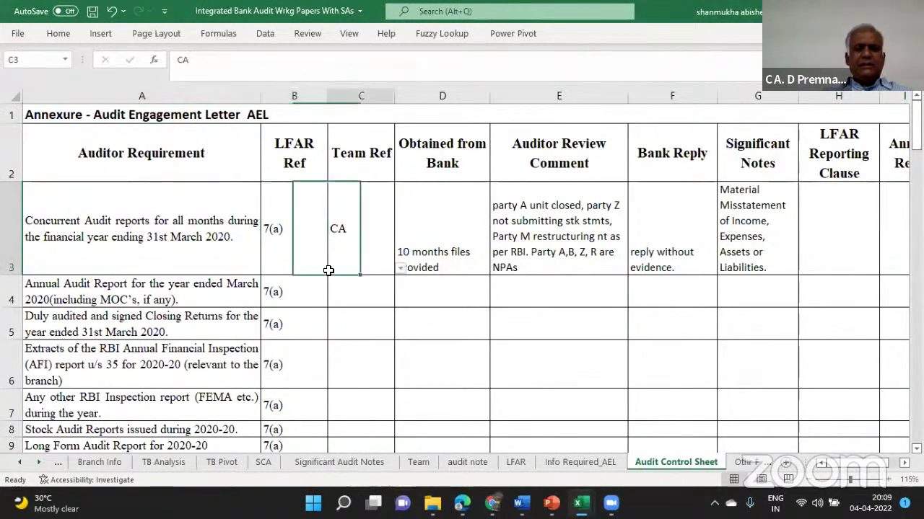
left_click(401, 269)
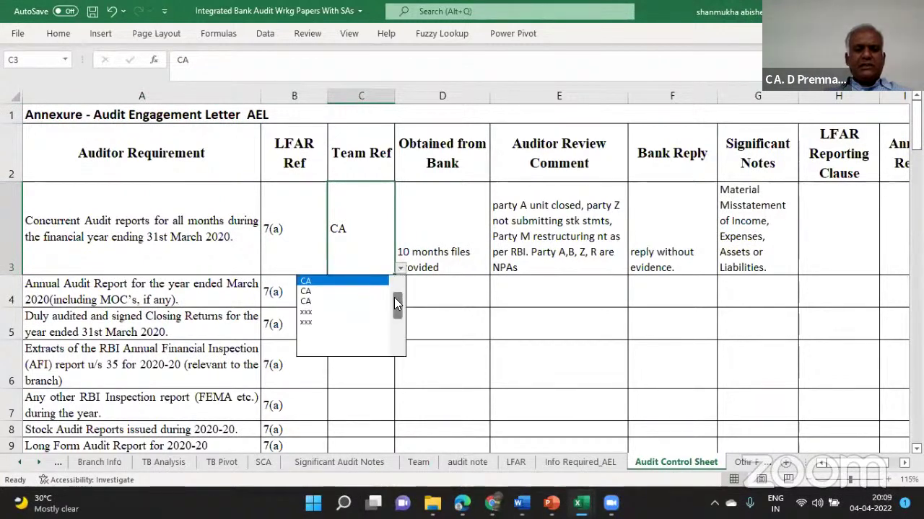
left_click(340, 281)
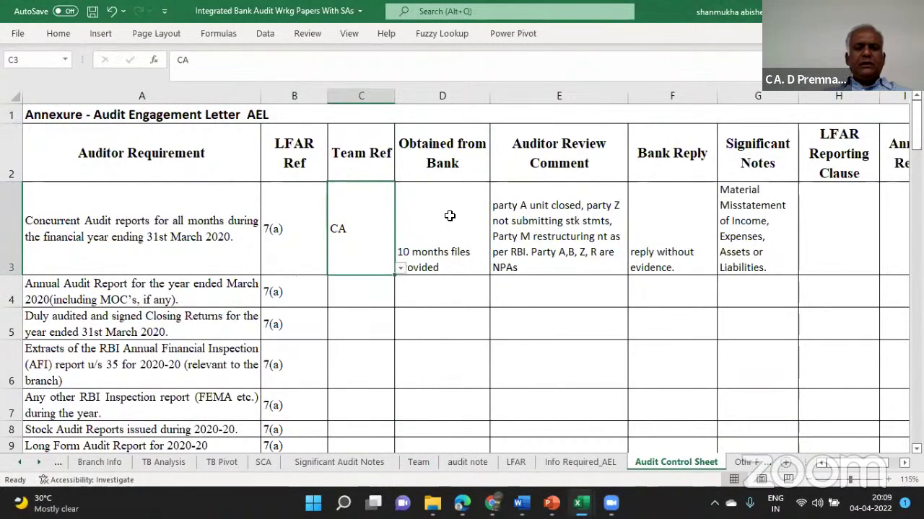
left_click(431, 223)
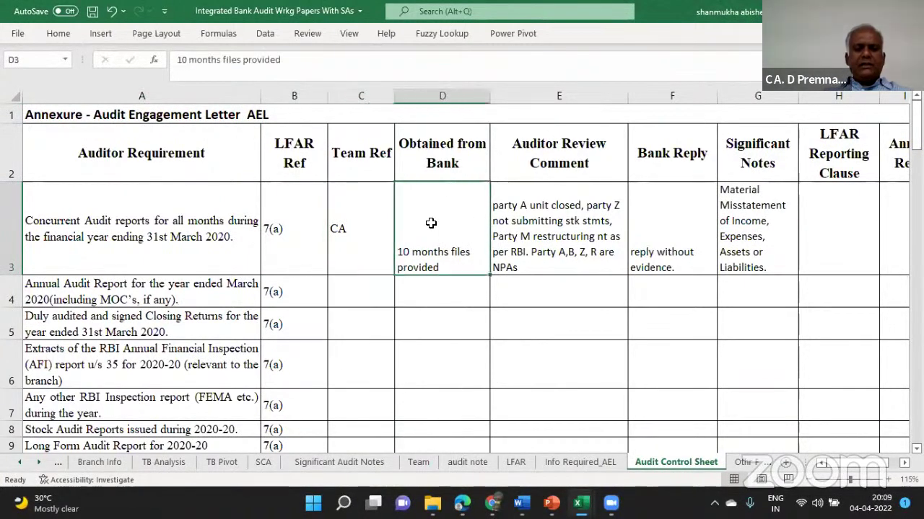
Check the E3 review comment, F3 bank reply and G3 note categories, then open Significant Audit Notes
left_click(528, 226)
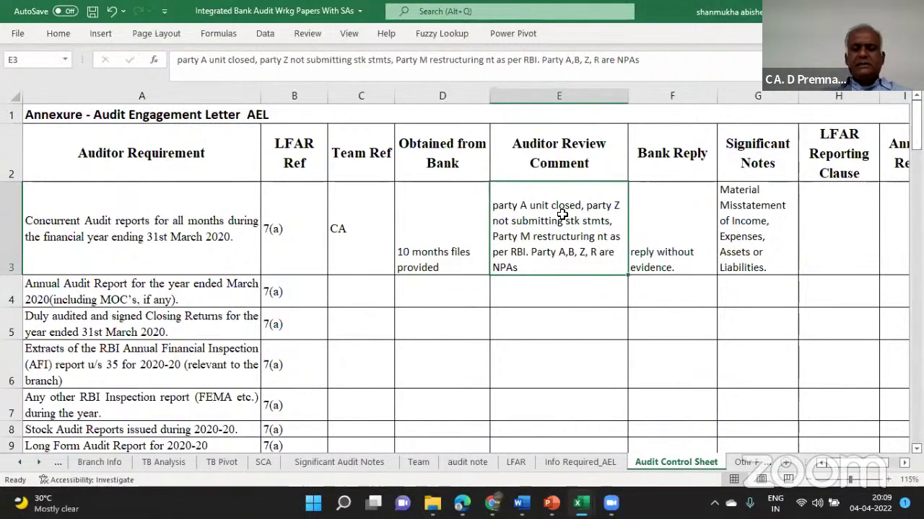
left_click(660, 230)
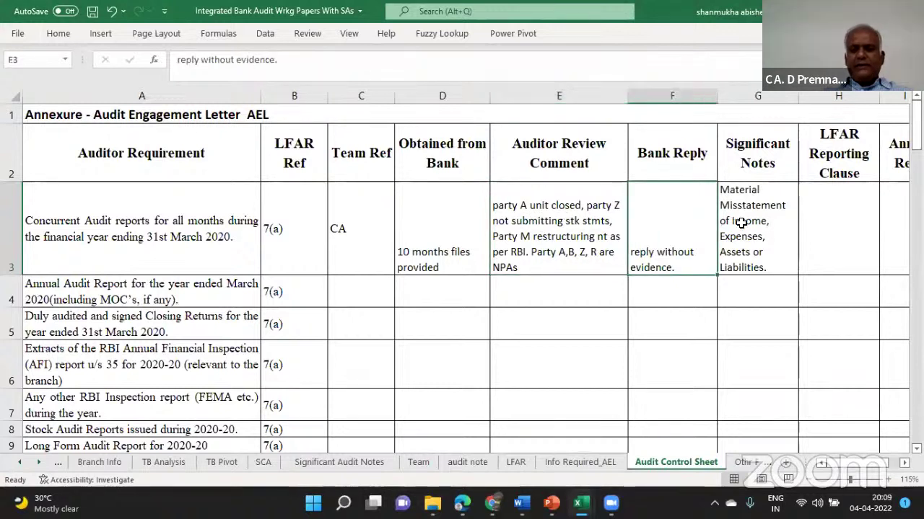
left_click(750, 229)
left_click(804, 268)
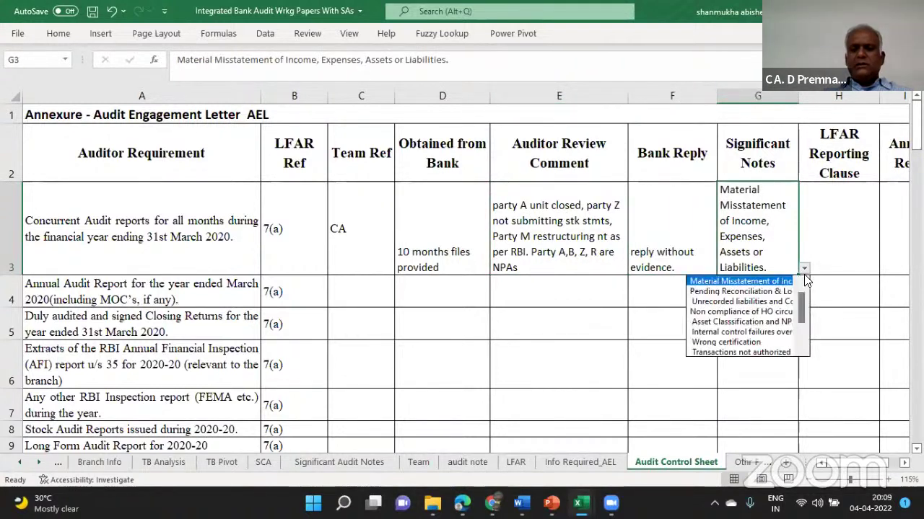
key("Escape")
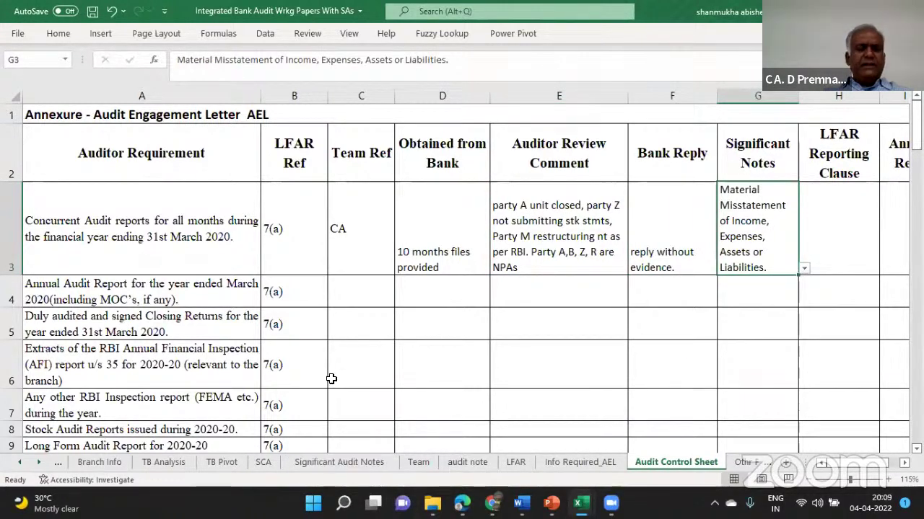
left_click(339, 462)
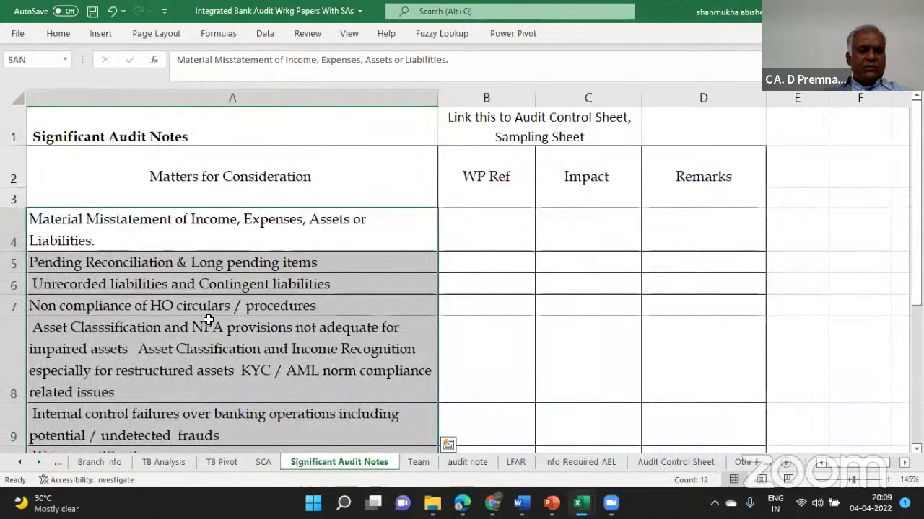
Scroll through the Significant Audit Notes list, then return to the Audit Control Sheet
scroll(207, 320, "down", 3)
scroll(208, 319, "up", 2)
scroll(207, 319, "up", 2)
left_click_drag(180, 237, 179, 238)
scroll(182, 231, "down", 1)
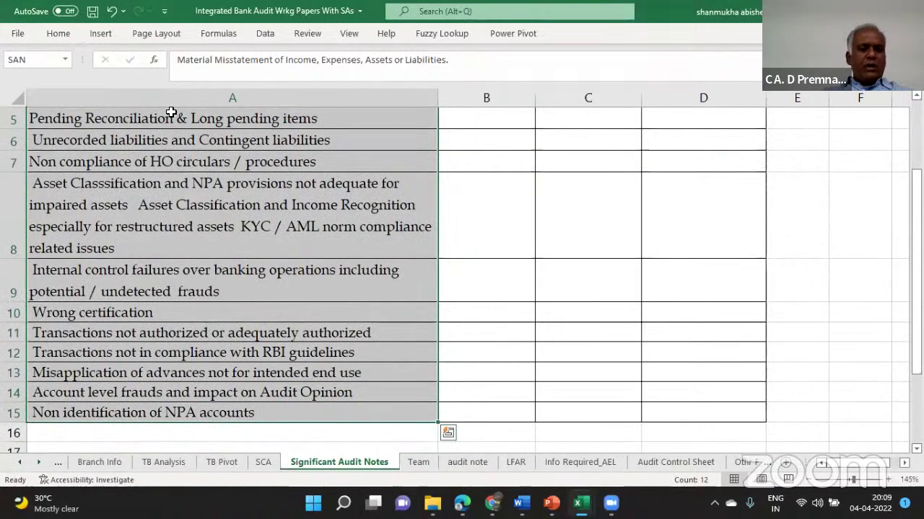
scroll(163, 280, "up", 2)
scroll(161, 305, "down", 3)
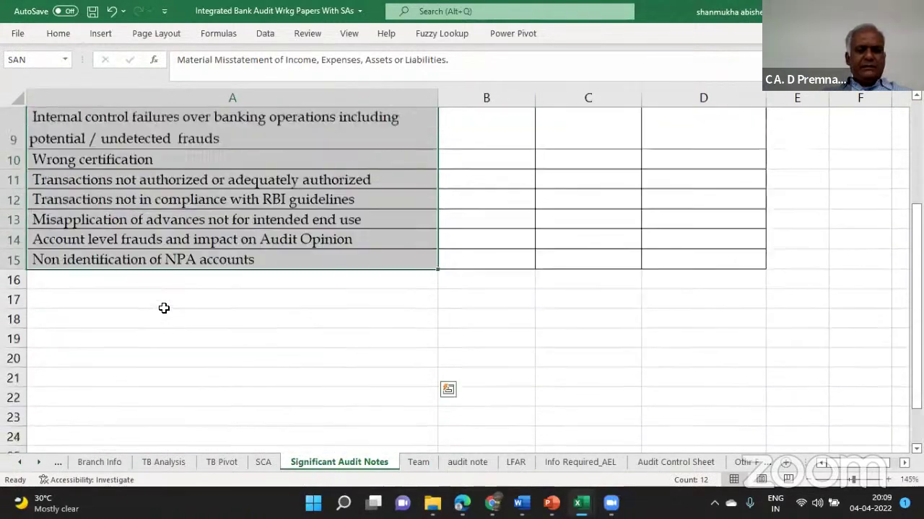
scroll(164, 308, "up", 3)
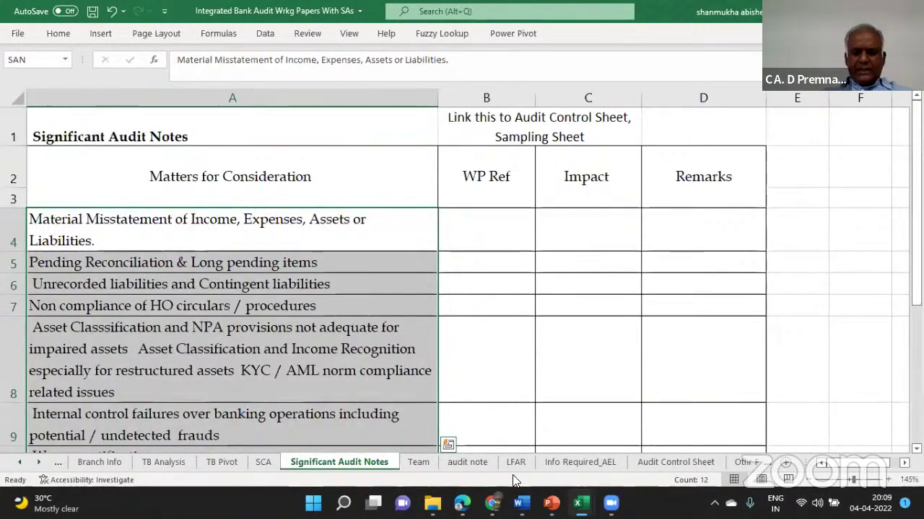
left_click(691, 462)
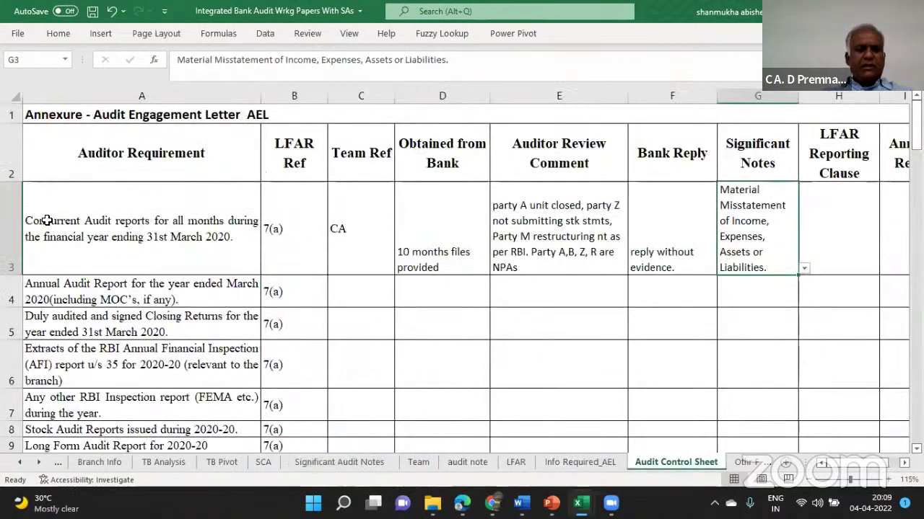
Browse the G3 significant note categories and close the list without changing it
left_click(803, 268)
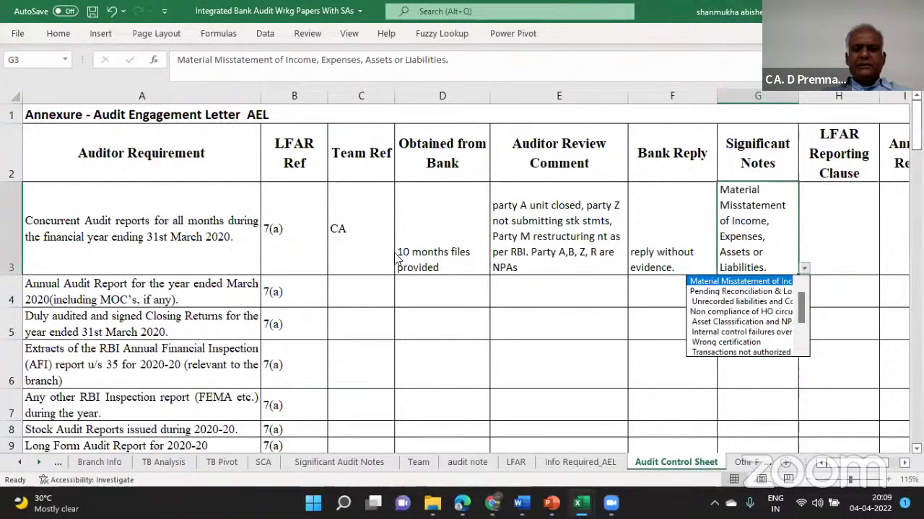
scroll(799, 309, "down", 2)
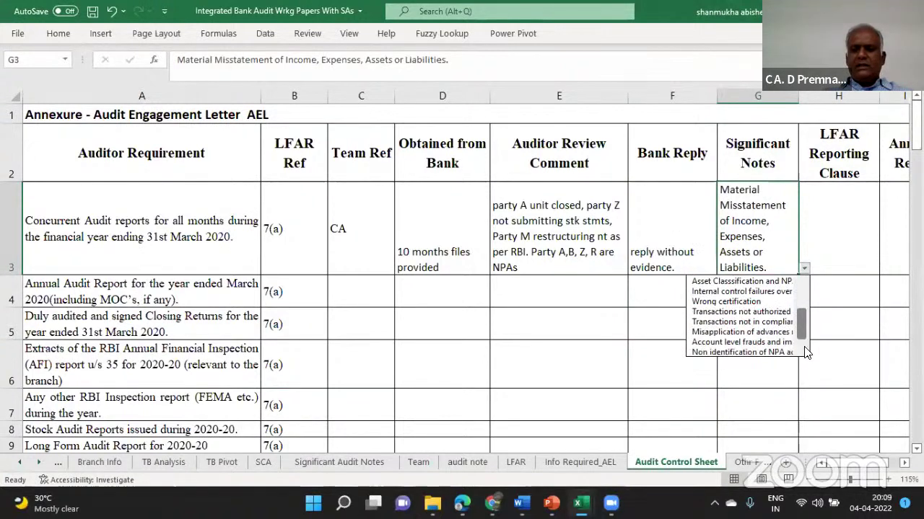
scroll(803, 291, "up", 2)
left_click(839, 236)
left_click(840, 236)
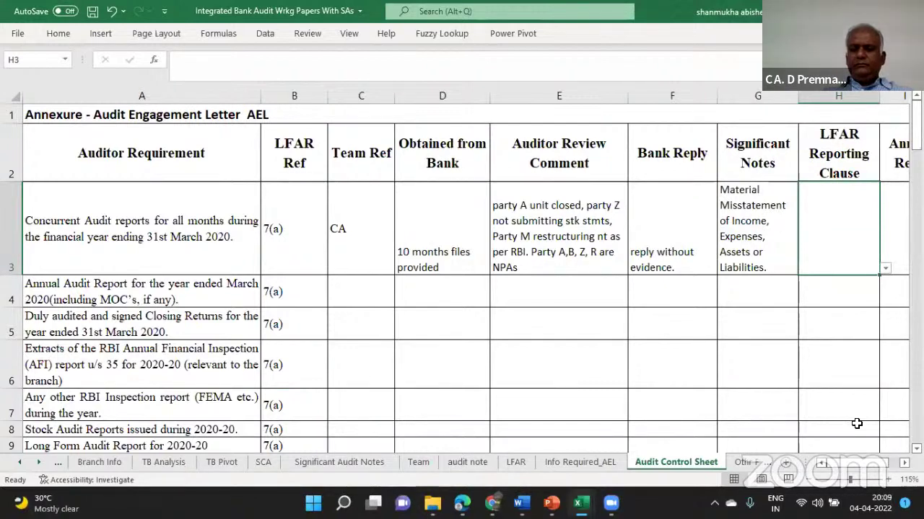
Step through row 3's LFAR reporting clause options, leave it empty, select Annx Ref, then bring up the SBI PDF
left_click(903, 462)
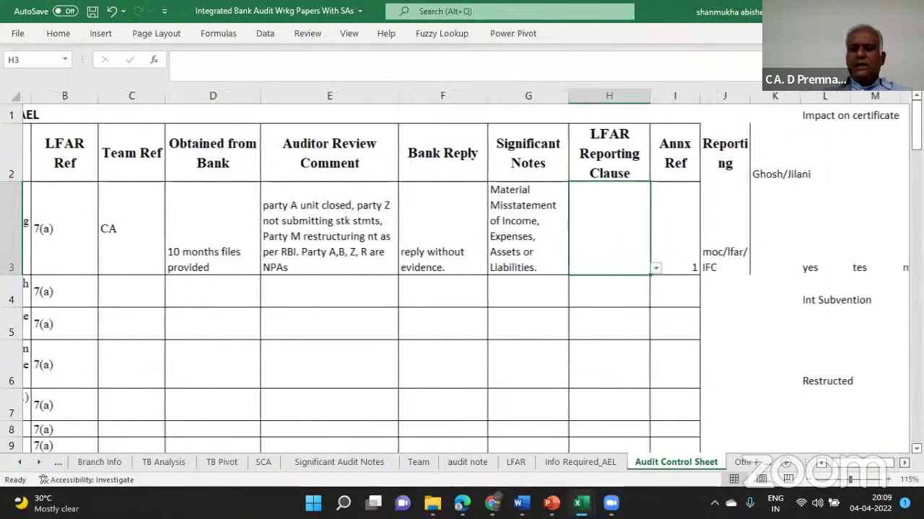
left_click(647, 269)
key("Down")
key("Down")
key("Down")
key("Down")
key("Down")
key("Down")
key("Down")
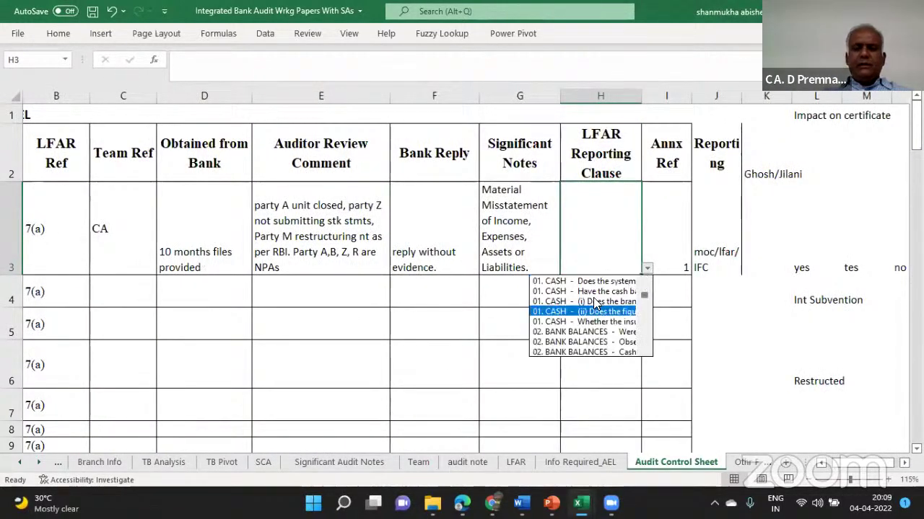
scroll(605, 302, "down", 2)
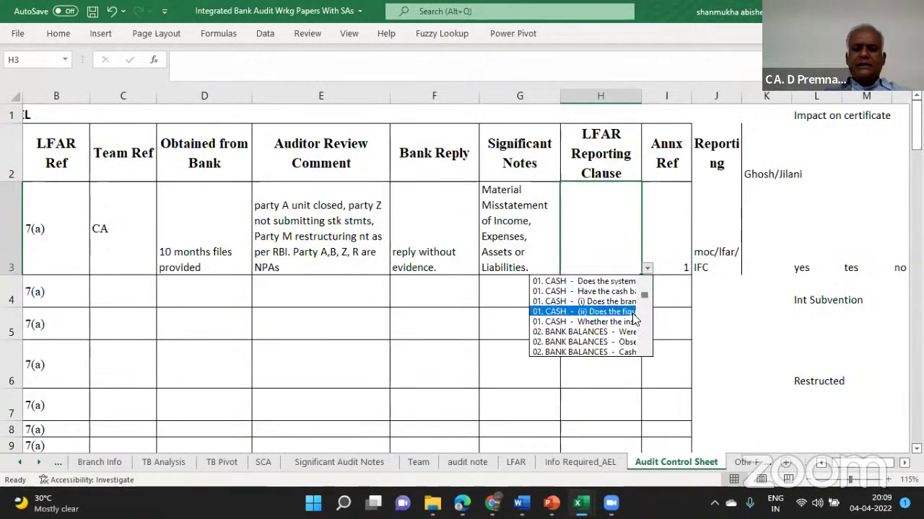
left_click_drag(643, 295, 644, 317)
left_click(612, 241)
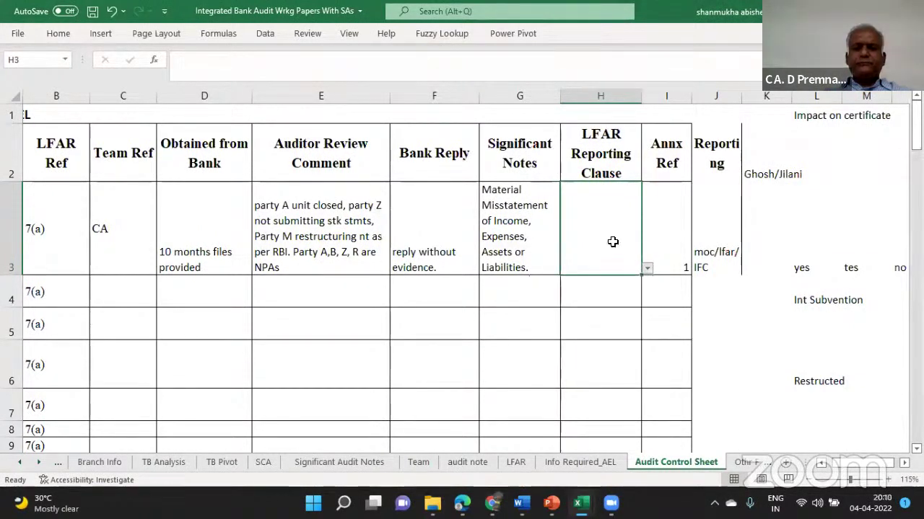
left_click(665, 203)
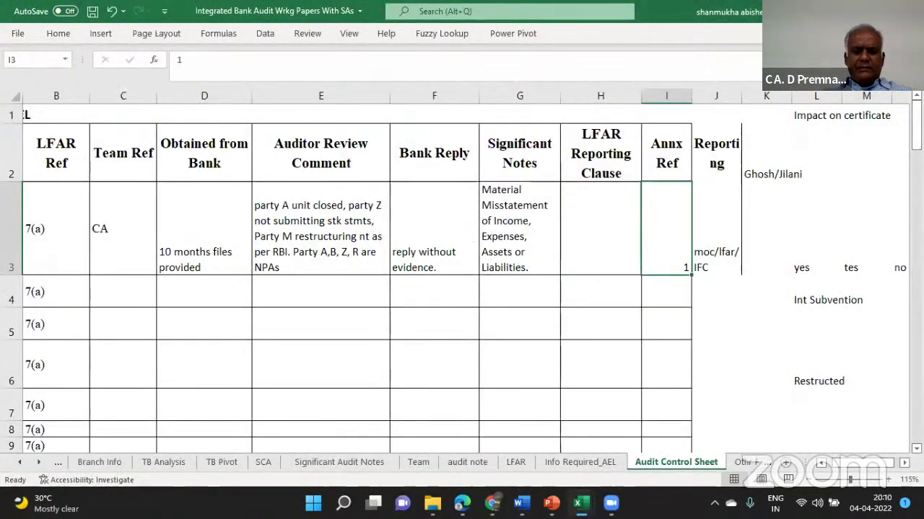
left_click(466, 503)
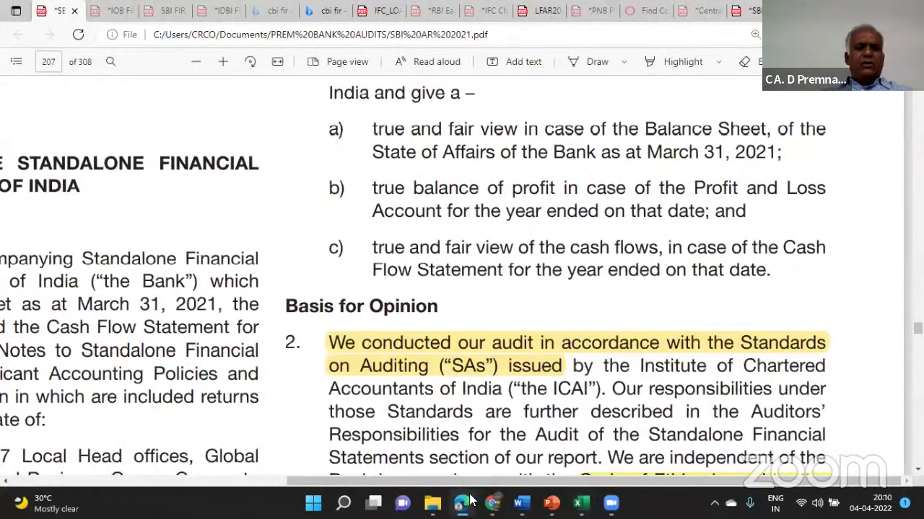
Scroll the SBI report to page 211, select 'sufficient and appropriate' for highlighting, then return to Excel
left_click_drag(404, 482, 144, 481)
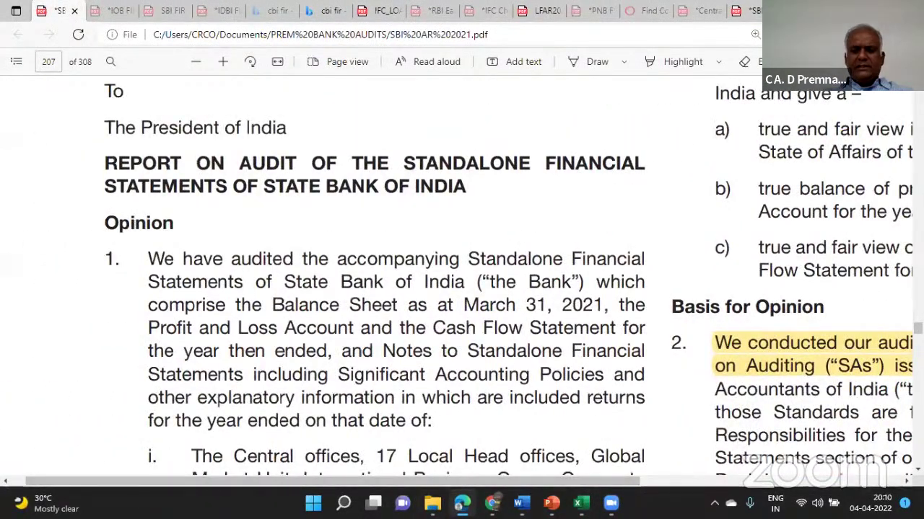
scroll(462, 275, "down", 15)
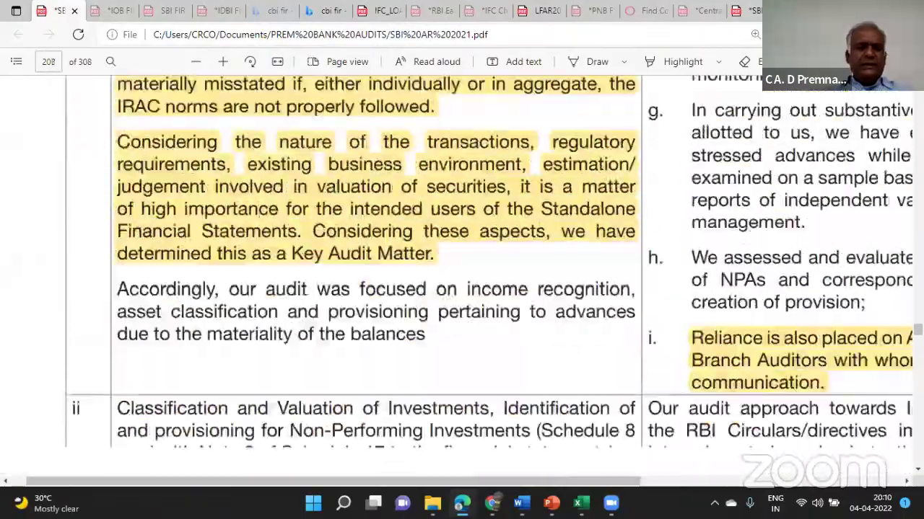
scroll(462, 274, "down", 15)
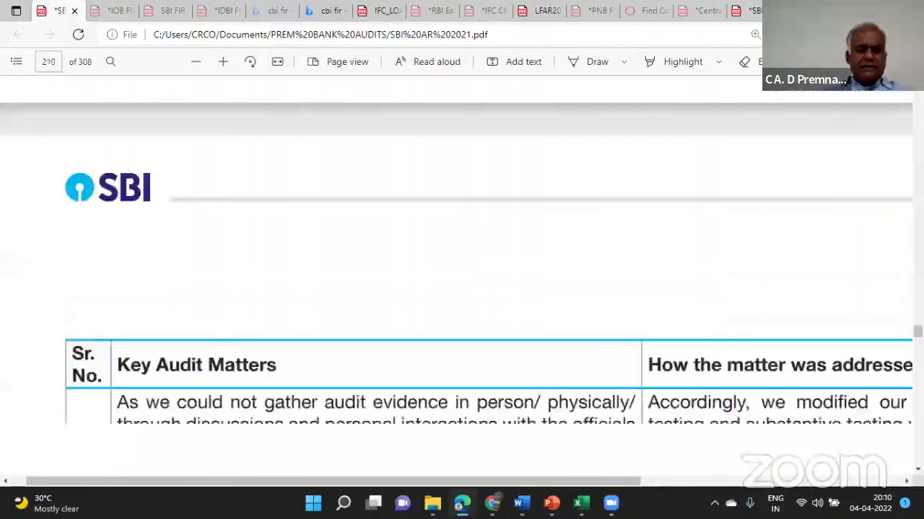
scroll(462, 274, "down", 15)
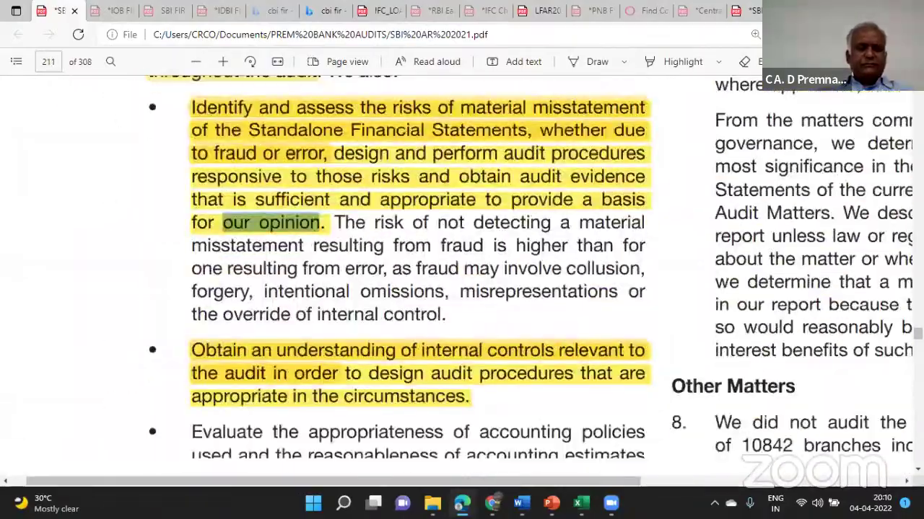
scroll(856, 379, "down", 1)
scroll(856, 379, "up", 3)
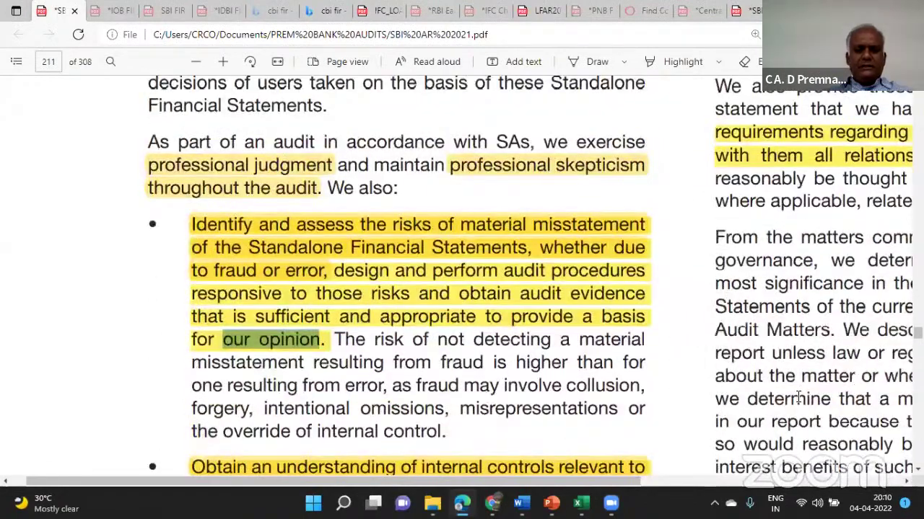
left_click_drag(252, 318, 473, 319)
left_click(524, 297)
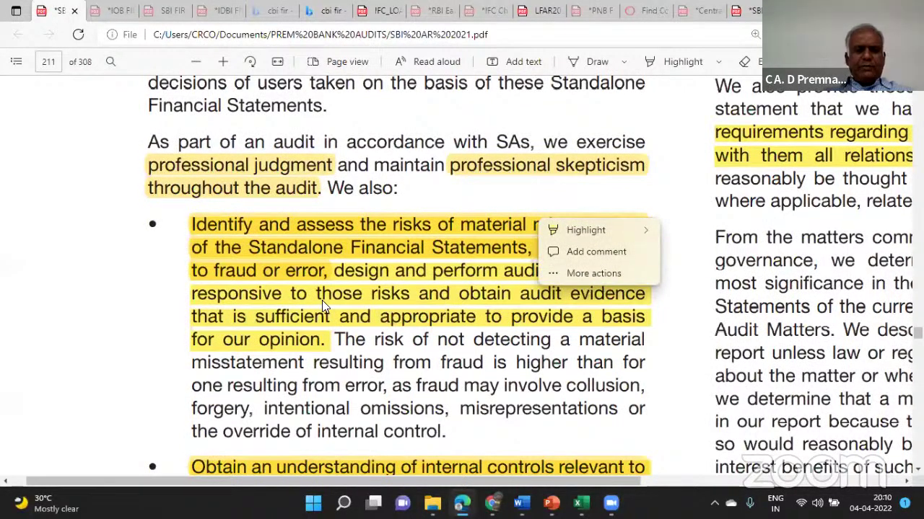
key("alt+Tab")
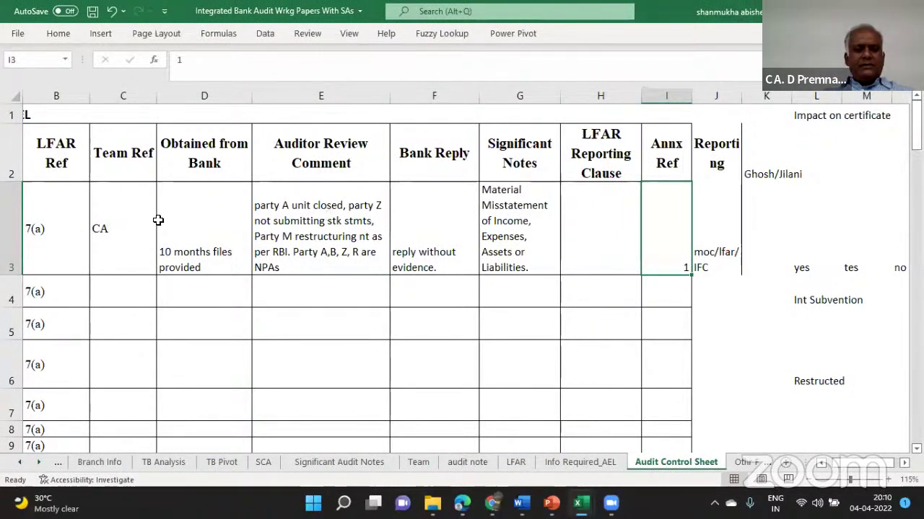
Review row 3's Reporting (moc/lfar/IFC), column K and Team Ref cells, then column A's requirements
left_click(714, 184)
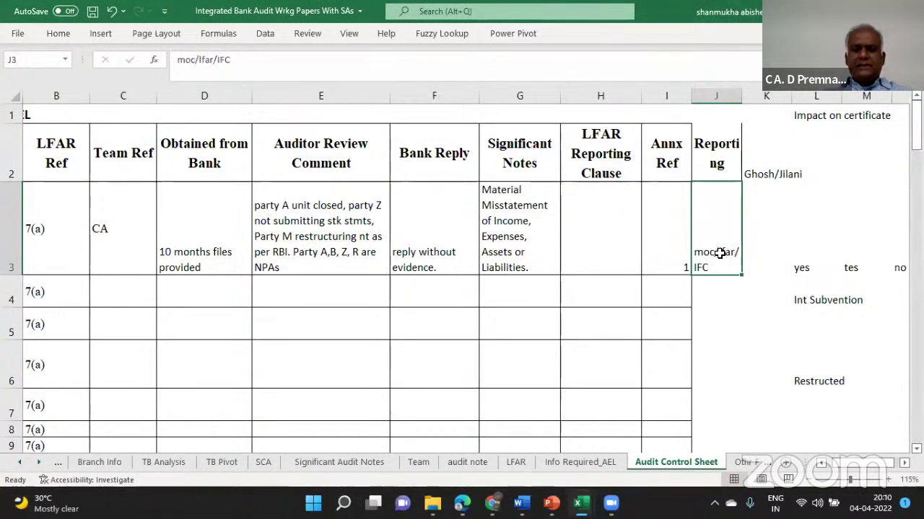
left_click(789, 227)
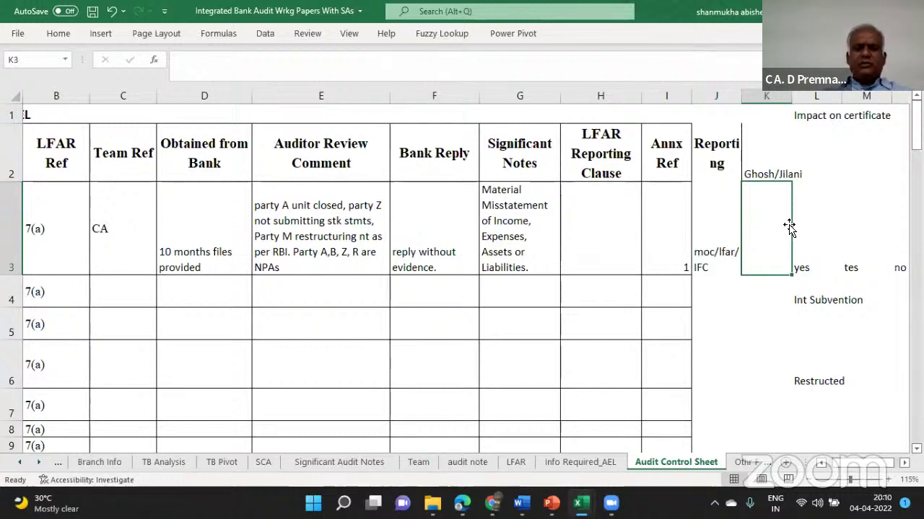
left_click(144, 230)
key("Left")
key("Left")
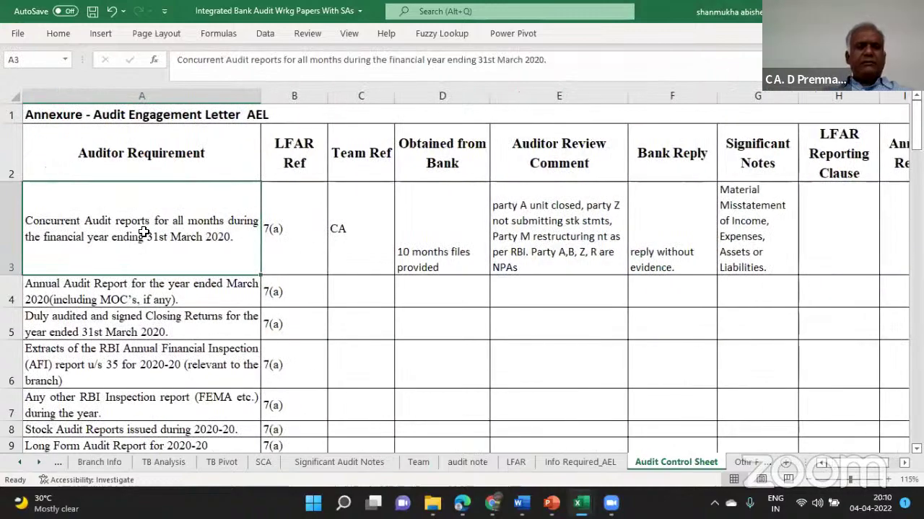
scroll(143, 232, "down", 15)
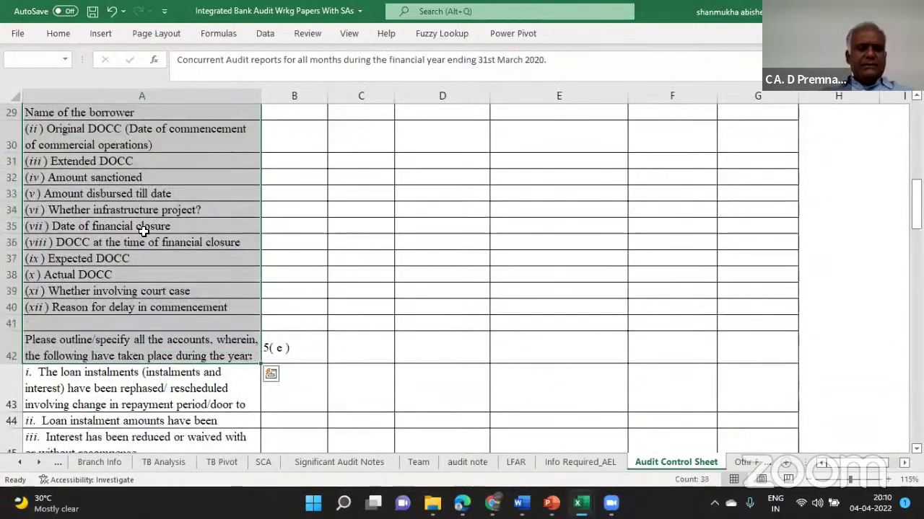
scroll(143, 231, "up", 20)
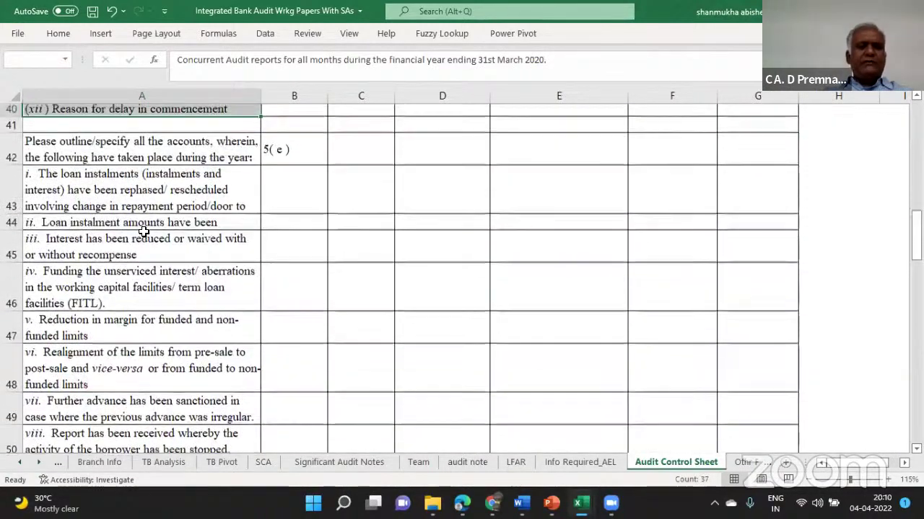
key("ctrl+Home")
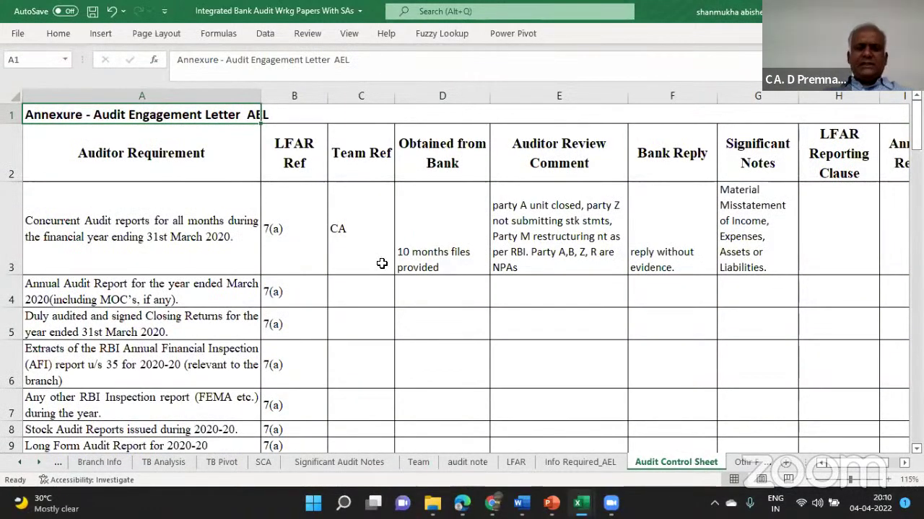
Switch to the Chrome window and open the Nellore Branch working papers tab
mouse_move(493, 503)
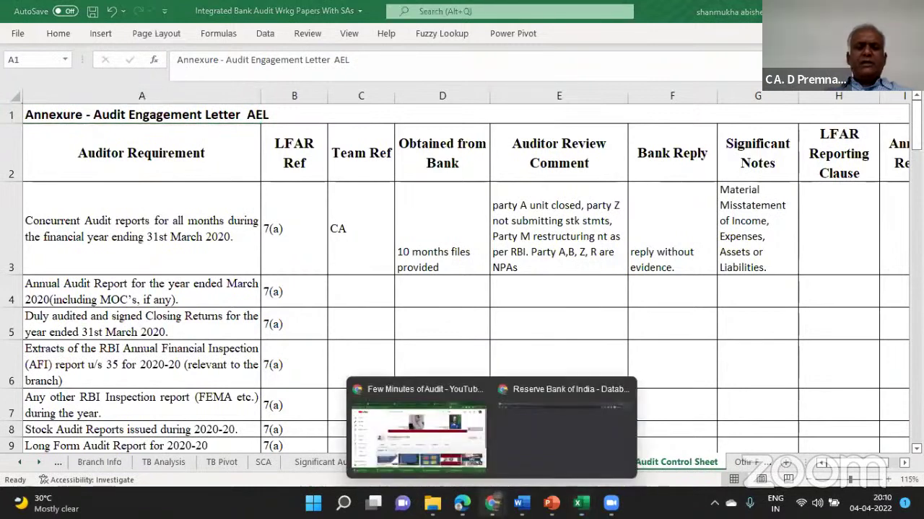
left_click(413, 459)
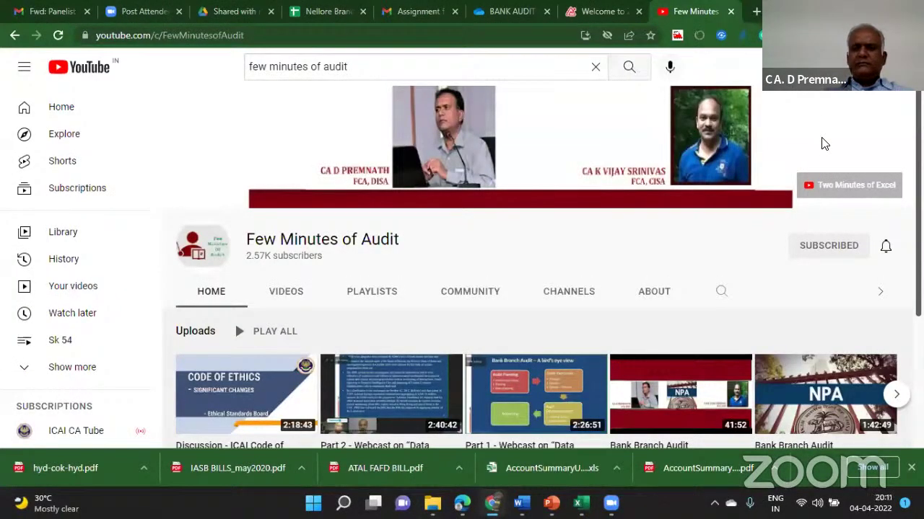
left_click(329, 14)
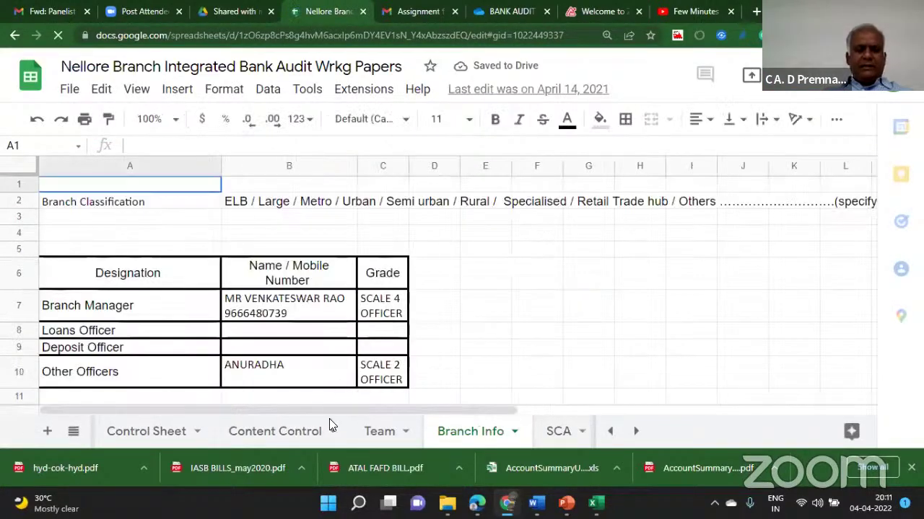
View the Content Control and Team sheets of the Nellore Branch papers
left_click(290, 438)
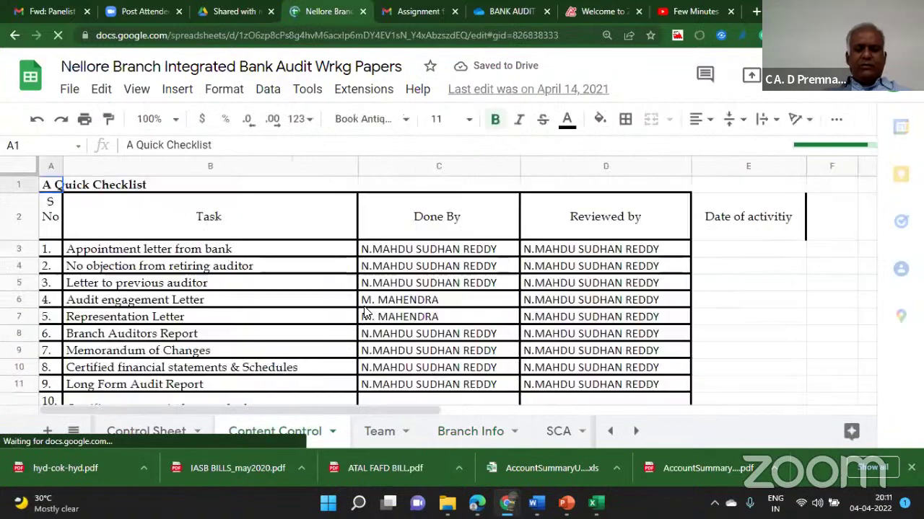
scroll(365, 311, "down", 3)
scroll(365, 308, "up", 3)
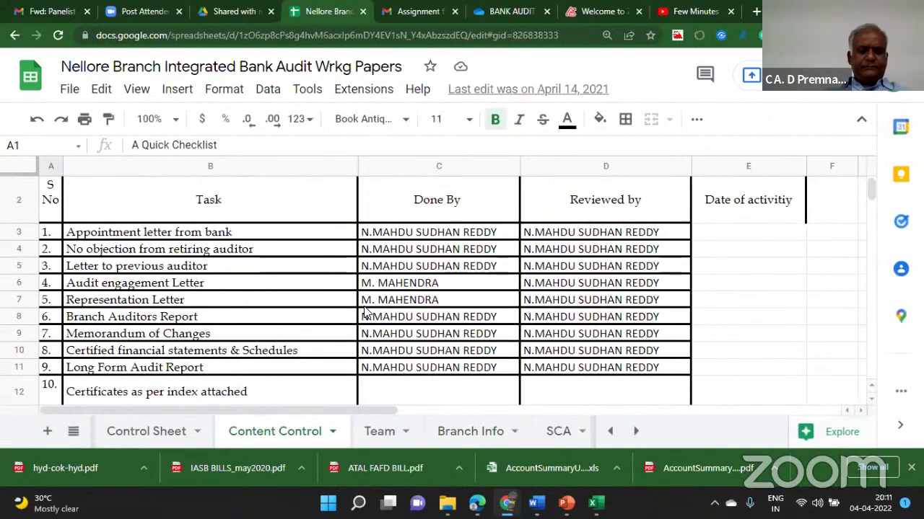
scroll(281, 267, "down", 1)
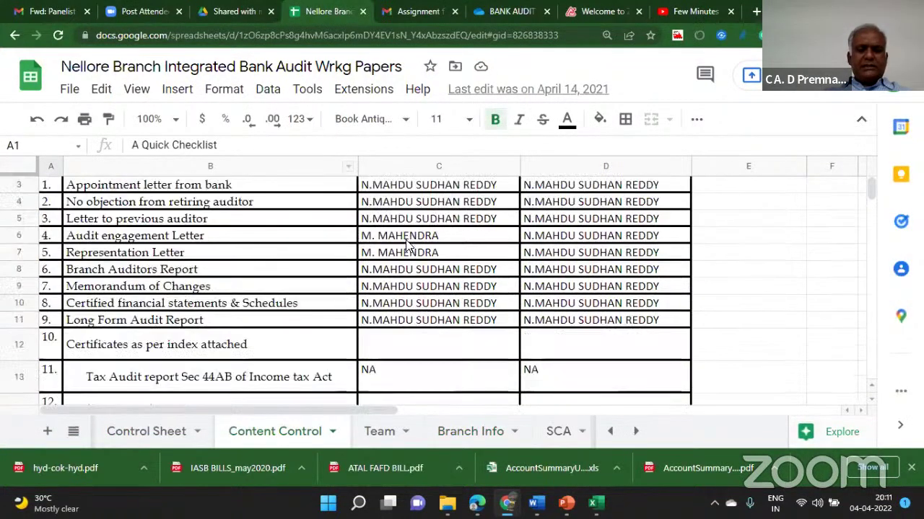
left_click(380, 432)
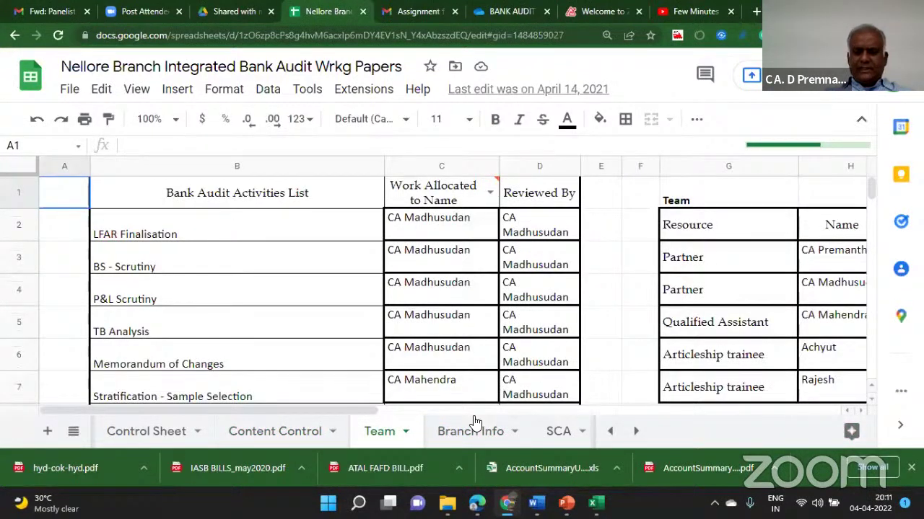
left_click_drag(313, 411, 433, 411)
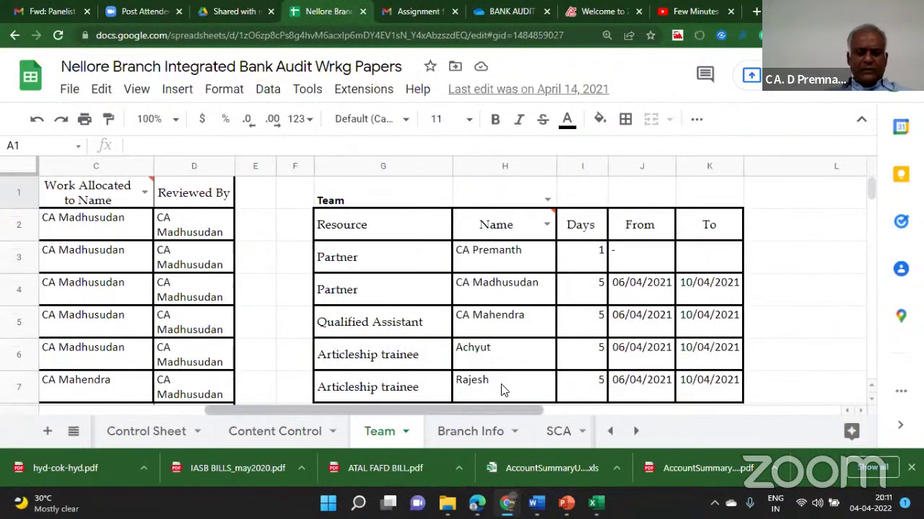
Open the Control Sheet, then the Index sheet, and bring the Excel working-papers workbook forward
left_click(123, 432)
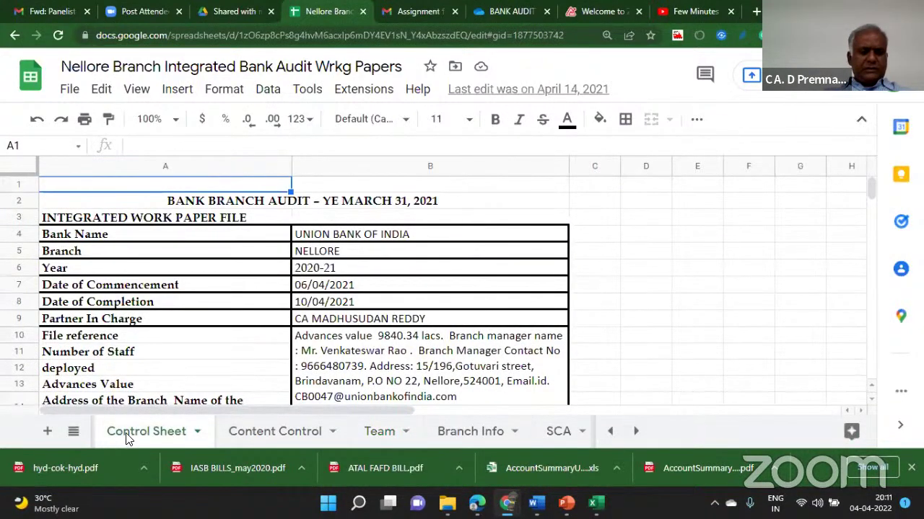
left_click(610, 431)
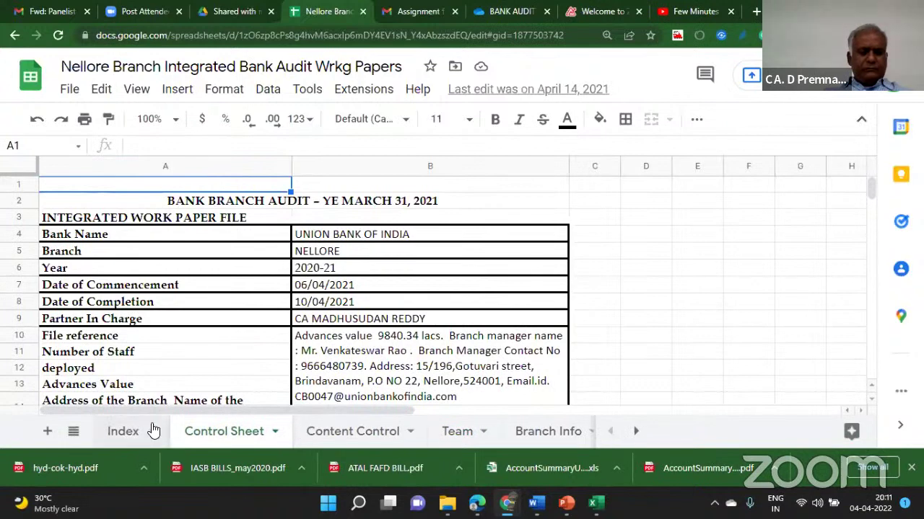
left_click(122, 432)
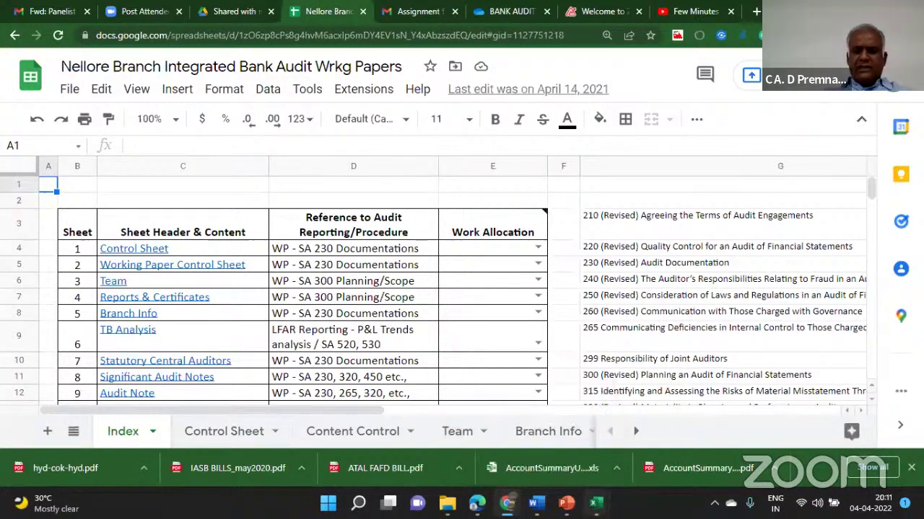
mouse_move(595, 502)
left_click(403, 438)
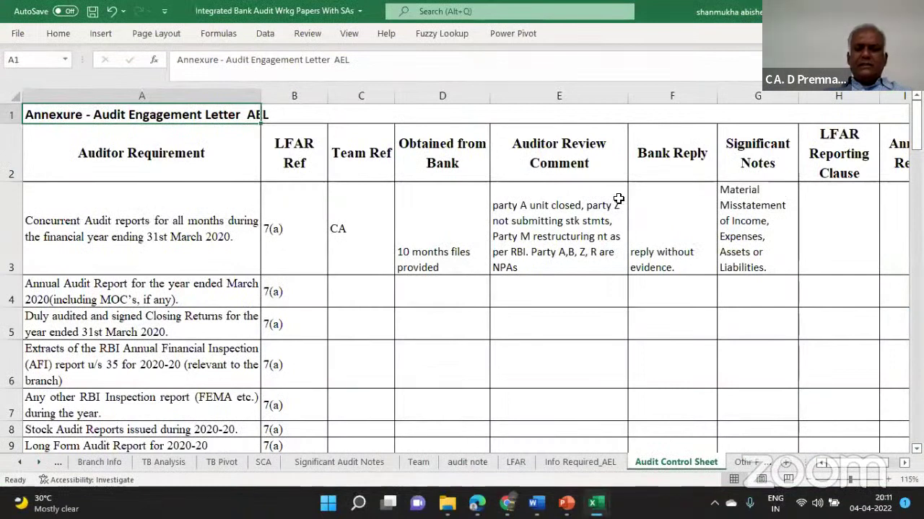
Look through the Othr Rpts, Info Not Provided and stratification sheets, briefly checking the Nellore Branch workbook
left_click(750, 464)
left_click(761, 465)
left_click(765, 466)
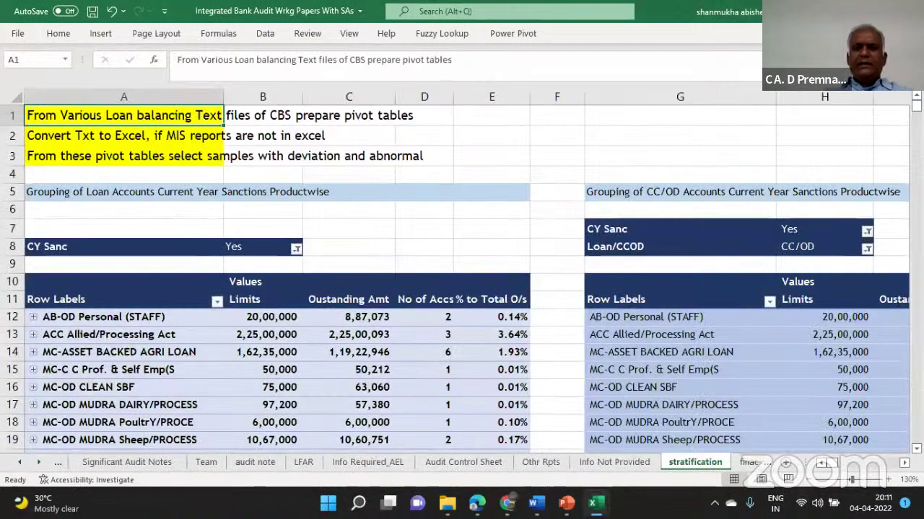
mouse_move(508, 503)
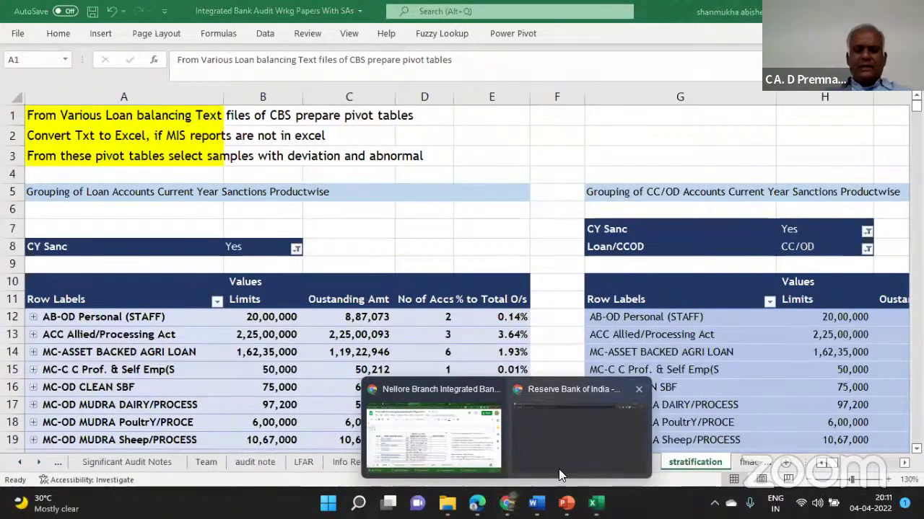
left_click(433, 440)
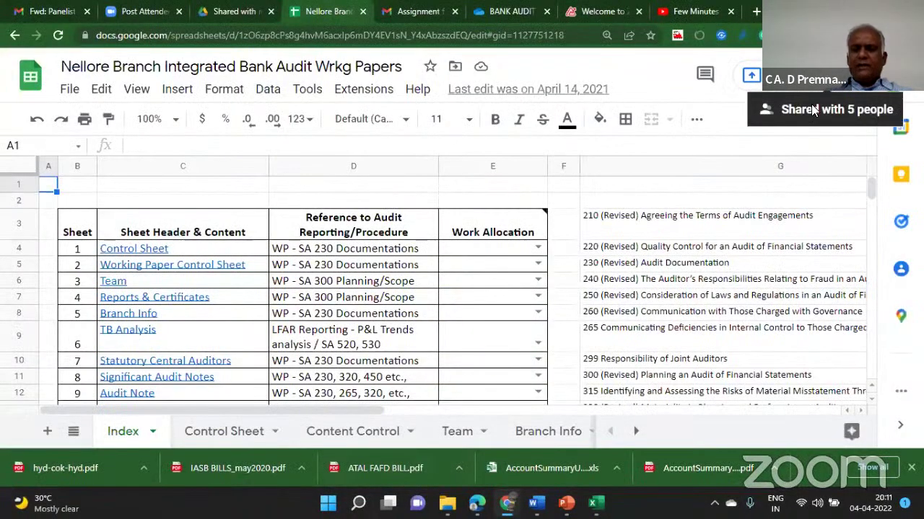
mouse_move(595, 503)
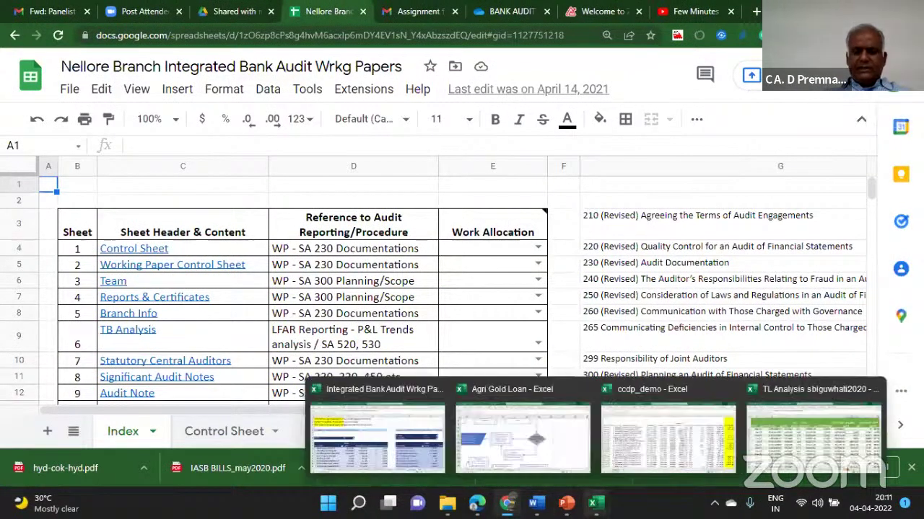
left_click(326, 449)
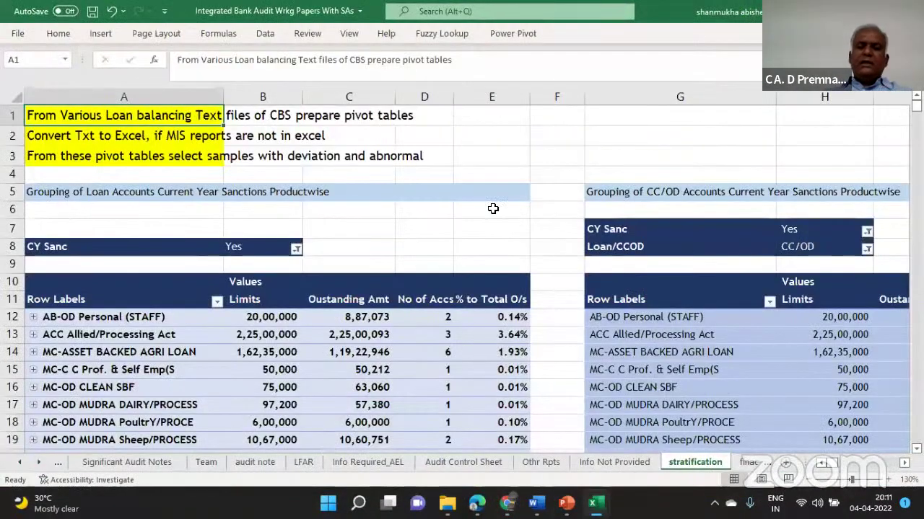
Move through the finacle, list of bancs files, LFAR IV_Fraud and EWS sheets to stk stmnt analysis
left_click(749, 462)
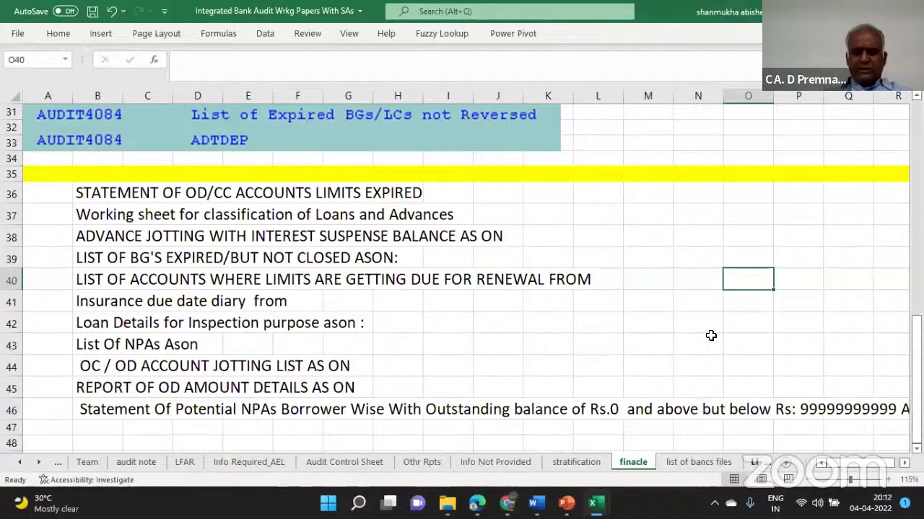
scroll(378, 250, "up", 6)
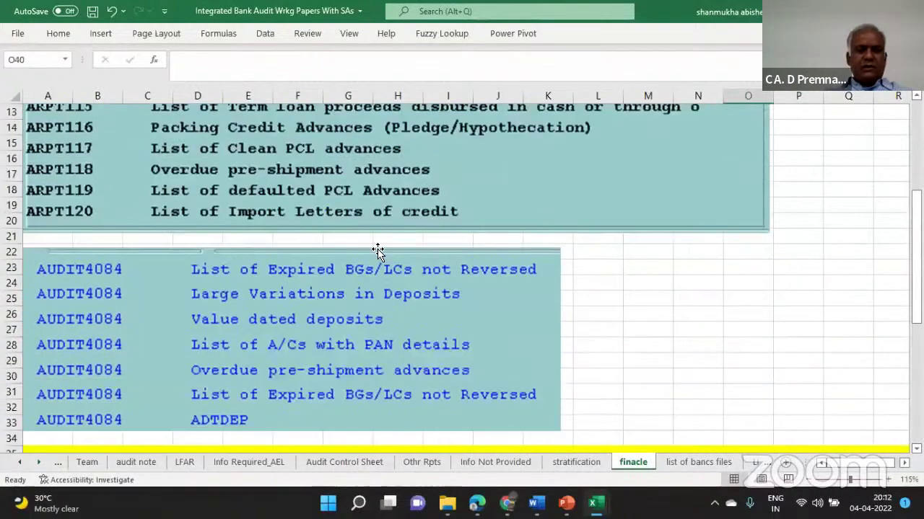
scroll(377, 249, "up", 3)
scroll(378, 251, "down", 12)
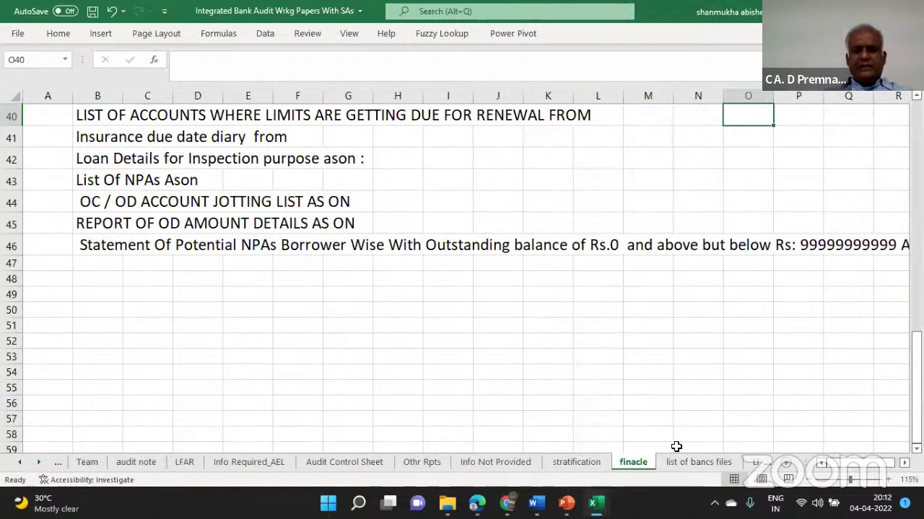
left_click(693, 462)
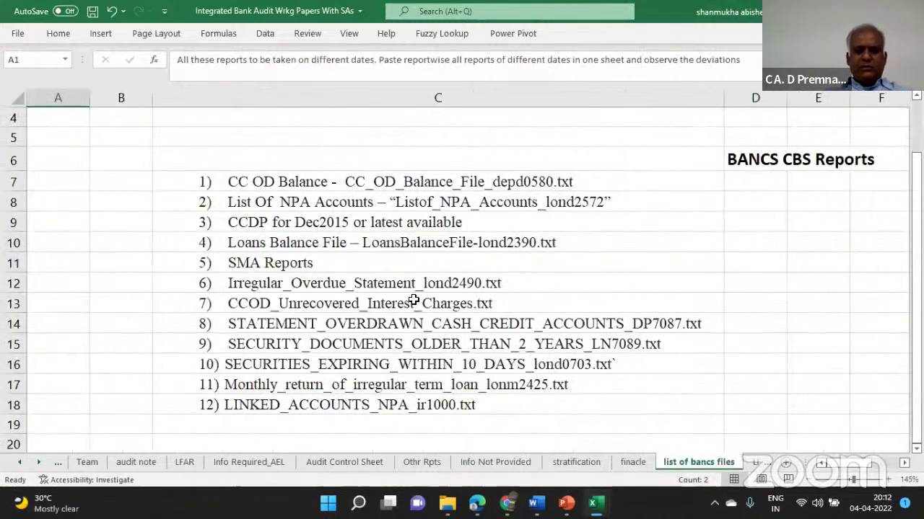
left_click(754, 462)
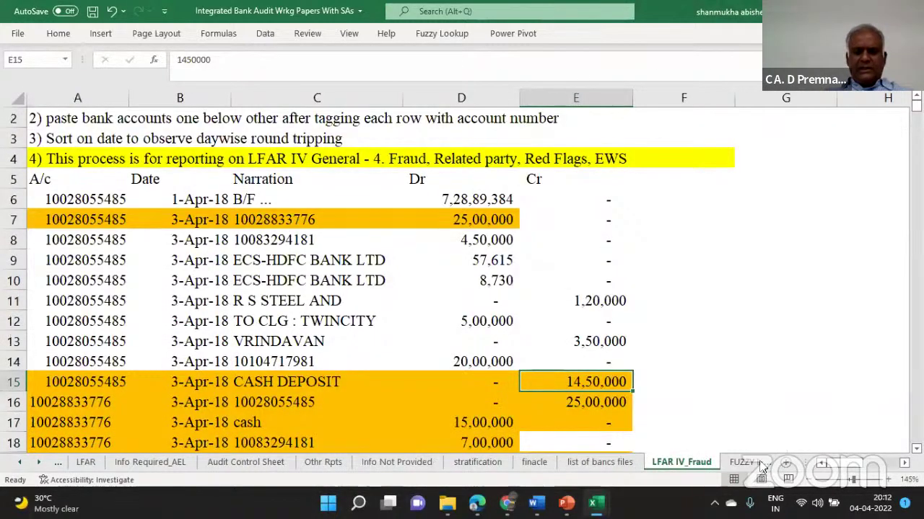
key("ctrl+Page_Down")
key("ctrl+Page_Down")
key("ctrl+Page_Down")
key("ctrl+Page_Down")
key("ctrl+Page_Down")
key("ctrl+Page_Down")
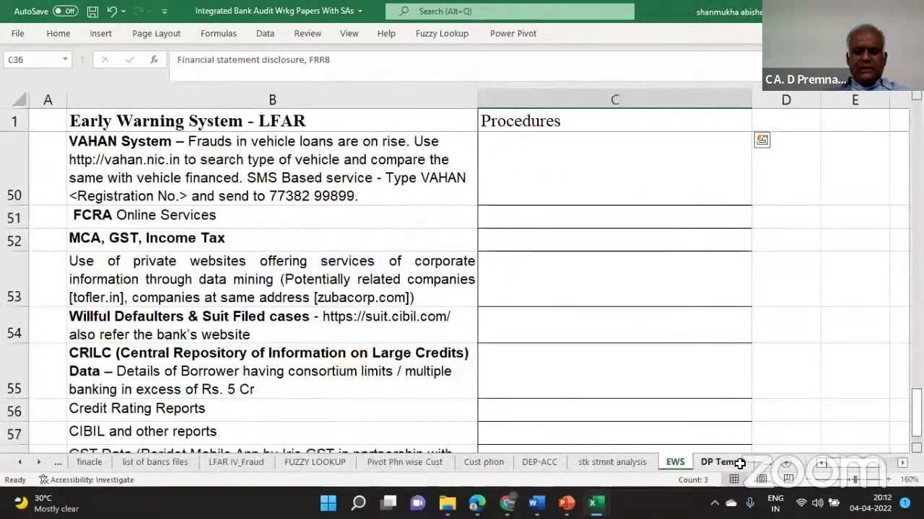
left_click(608, 462)
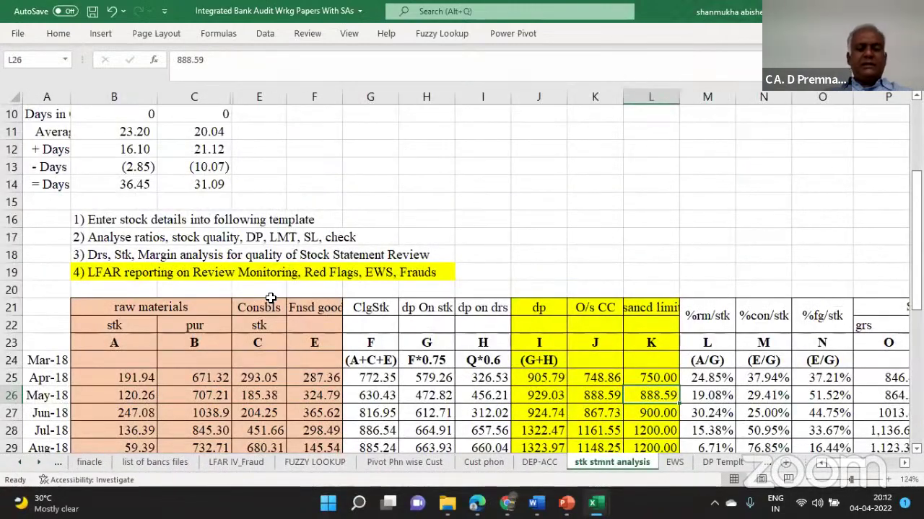
scroll(270, 298, "down", 3)
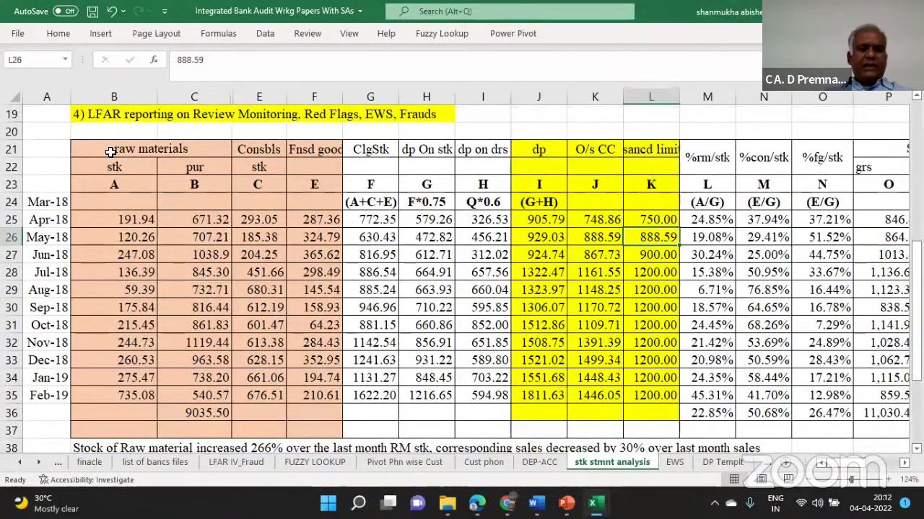
left_click_drag(110, 152, 342, 433)
left_click(563, 345)
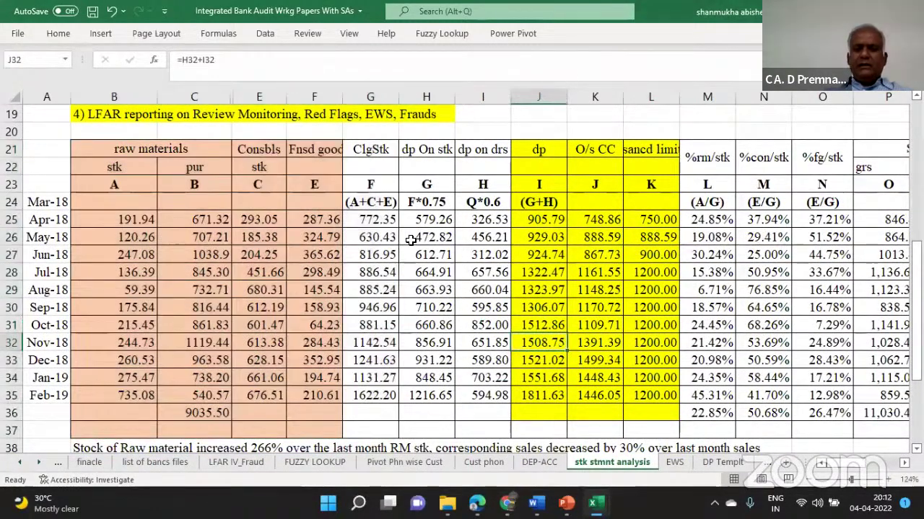
left_click(367, 219)
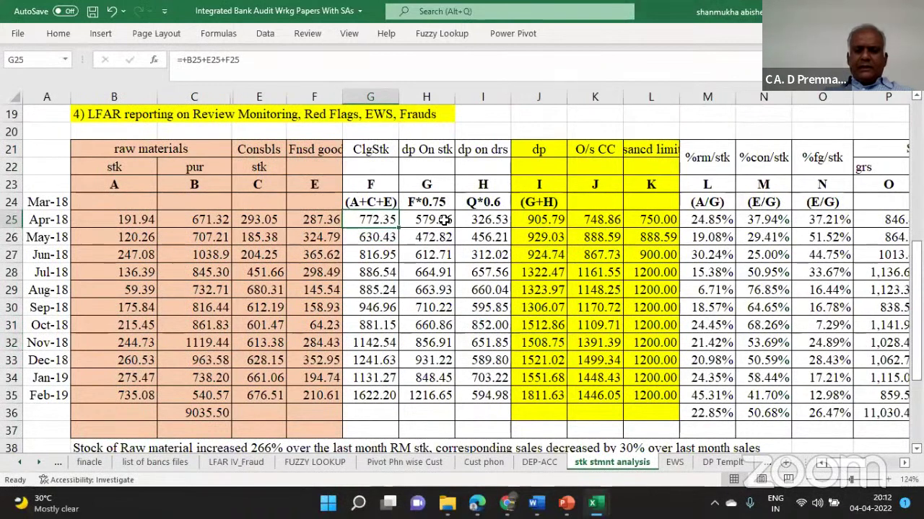
left_click(381, 204)
left_click_drag(437, 205, 479, 204)
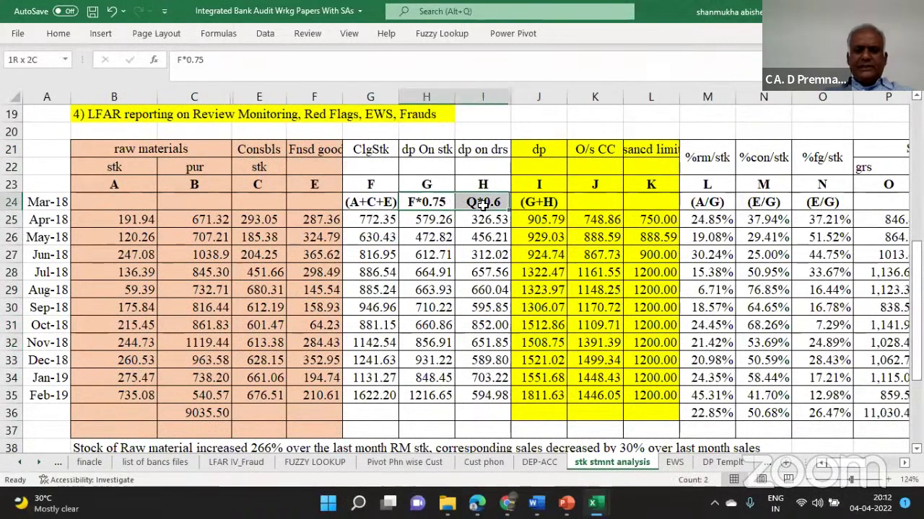
left_click(551, 156)
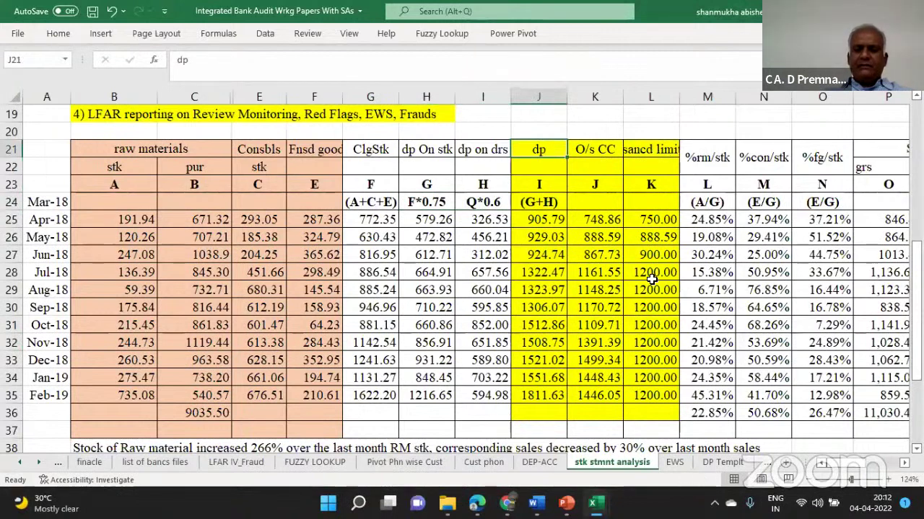
left_click(652, 342)
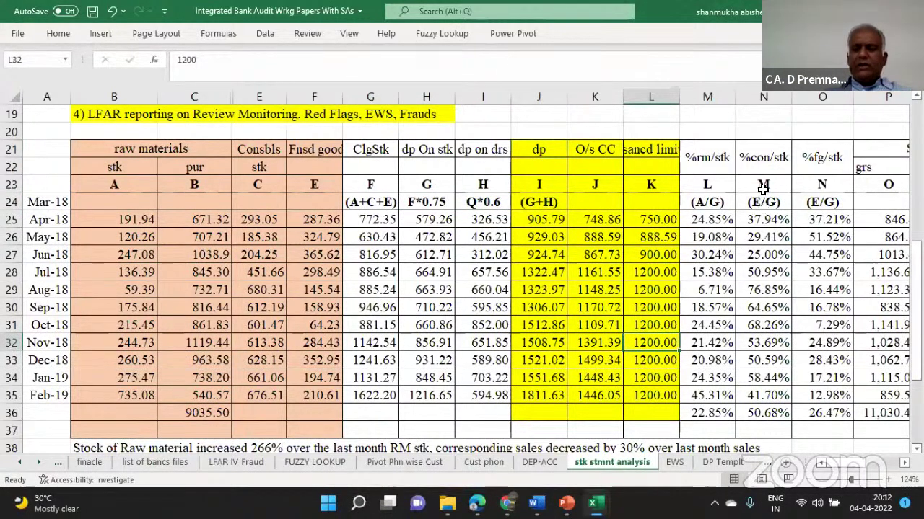
scroll(510, 168, "right", 3)
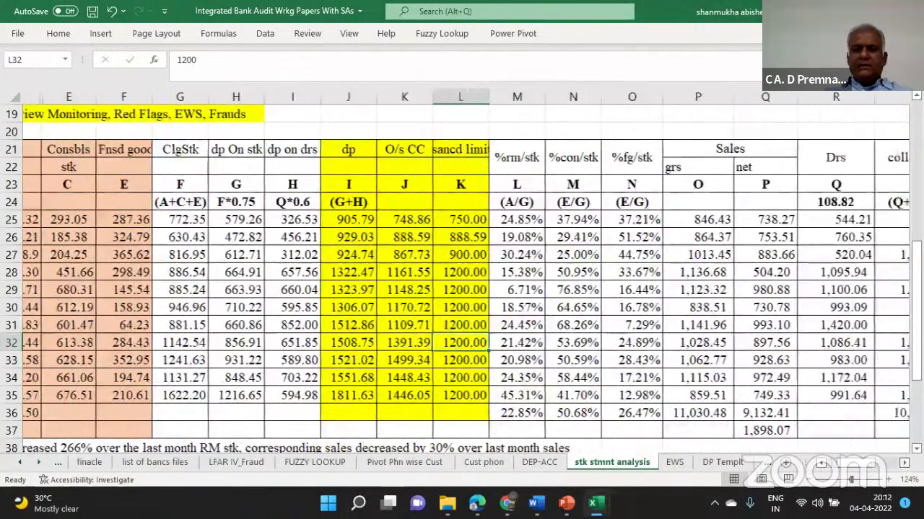
left_click_drag(510, 168, 624, 412)
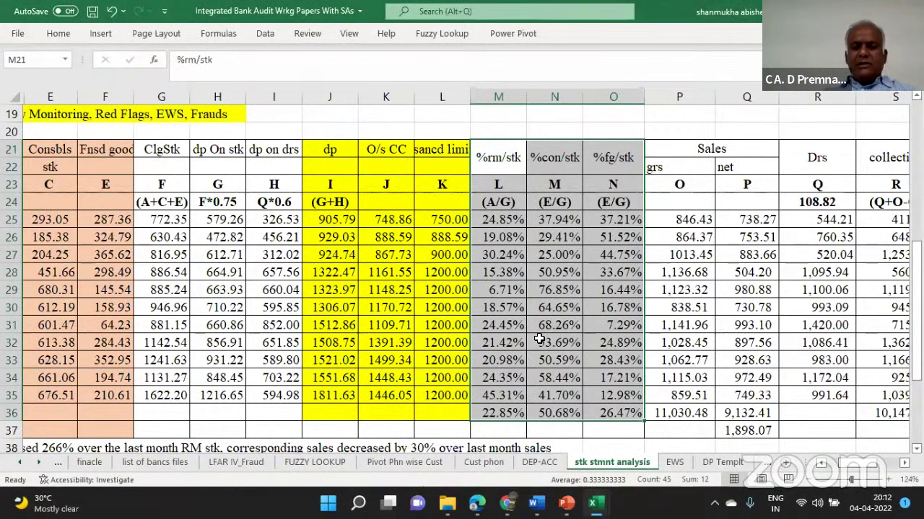
left_click(554, 220)
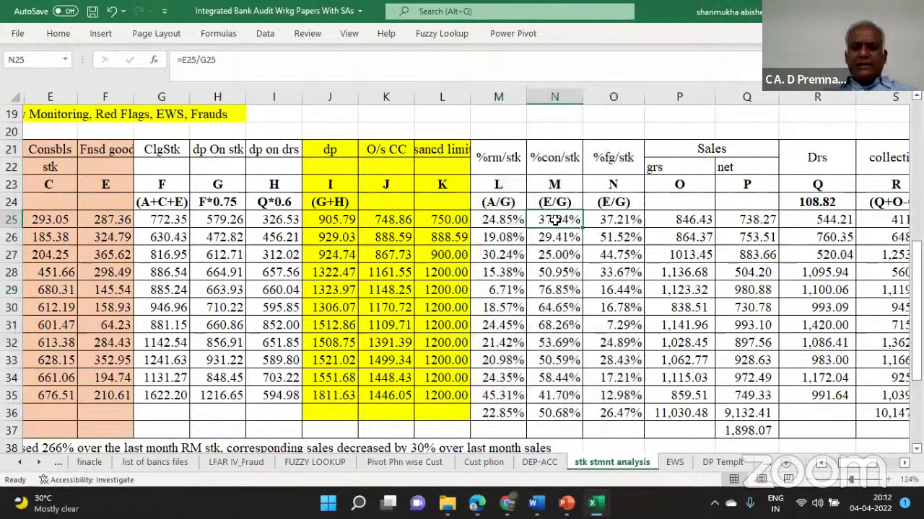
left_click(562, 413)
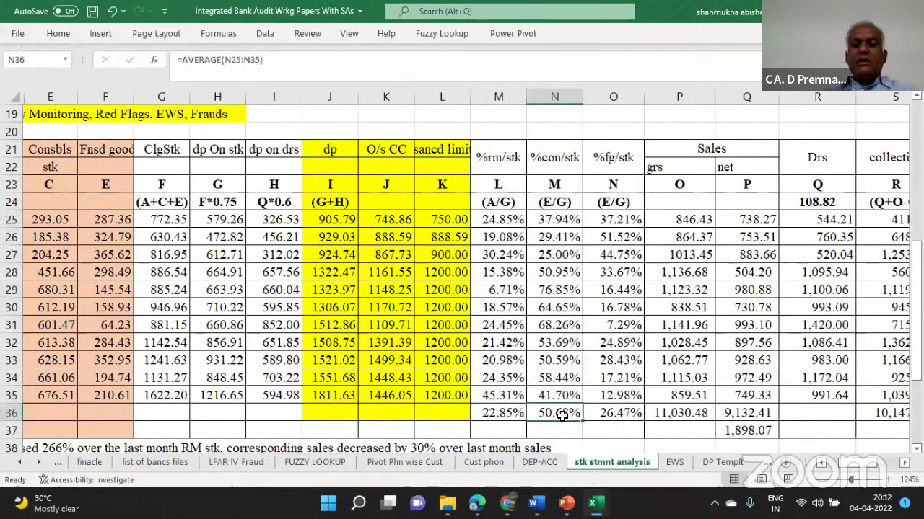
left_click(498, 174)
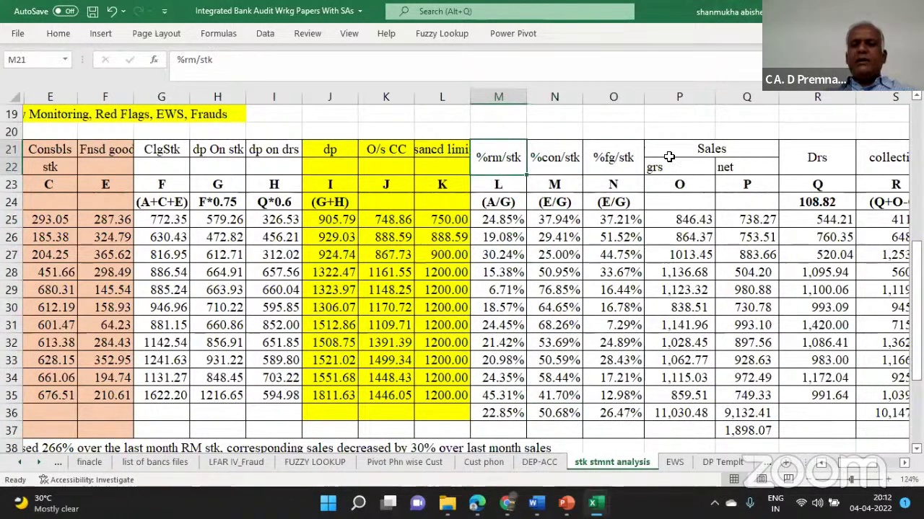
left_click(613, 159)
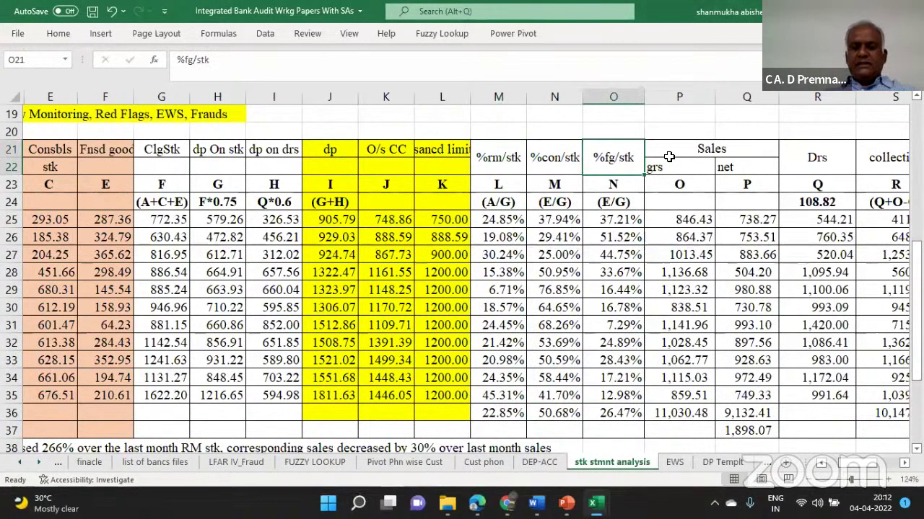
left_click(567, 503)
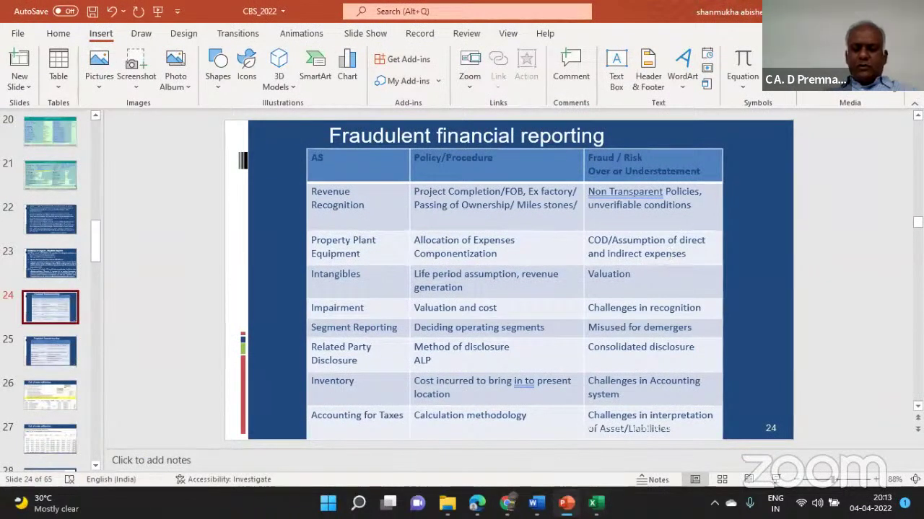
mouse_move(595, 503)
left_click(442, 452)
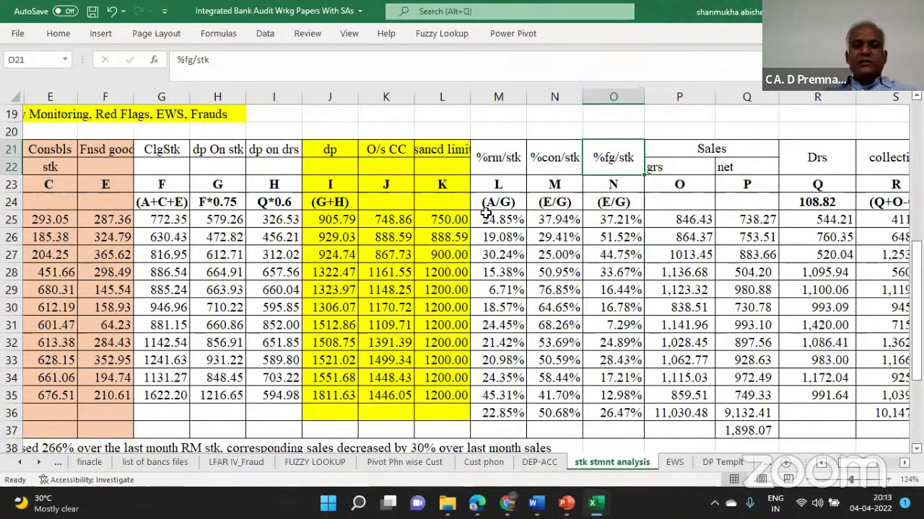
left_click_drag(508, 219, 631, 426)
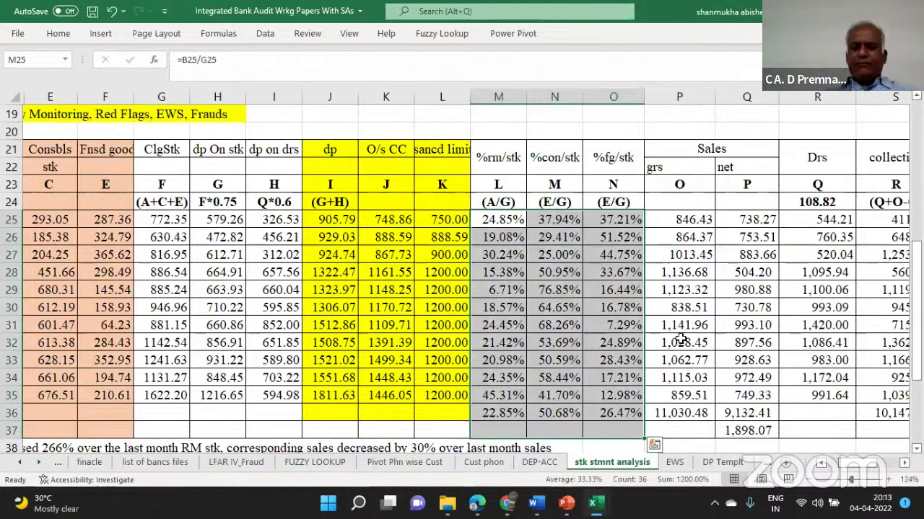
scroll(590, 162, "right", 4)
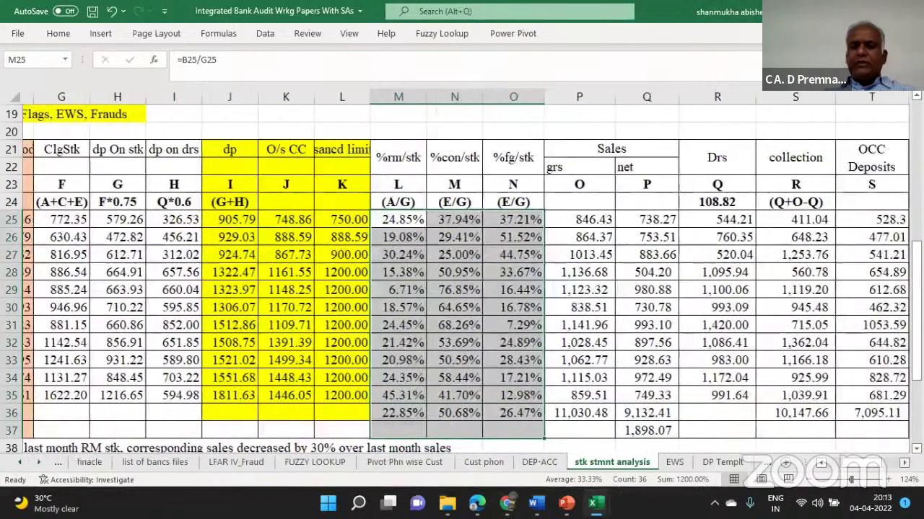
left_click(598, 201)
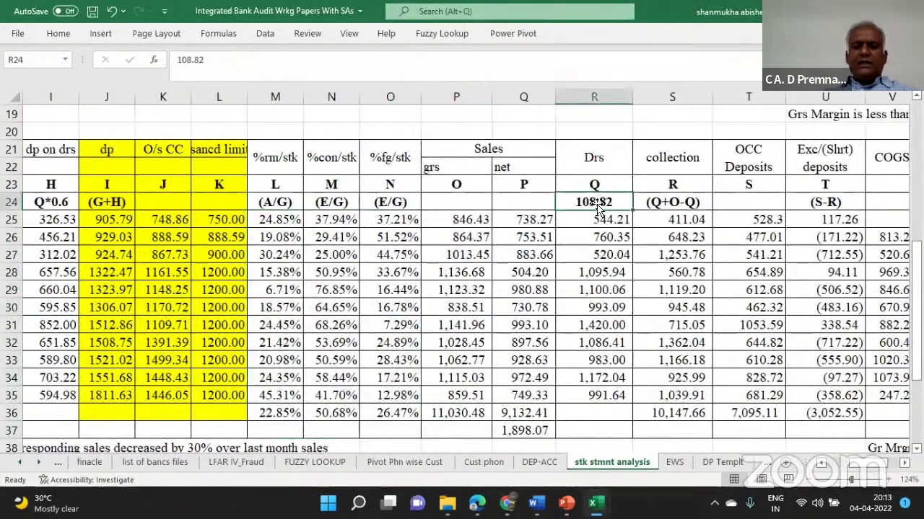
left_click(530, 220)
left_click(618, 219)
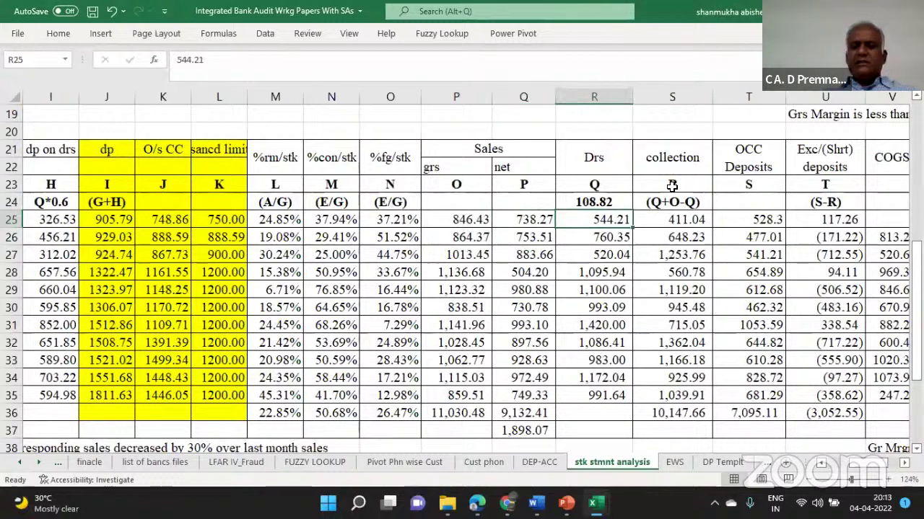
left_click(677, 226)
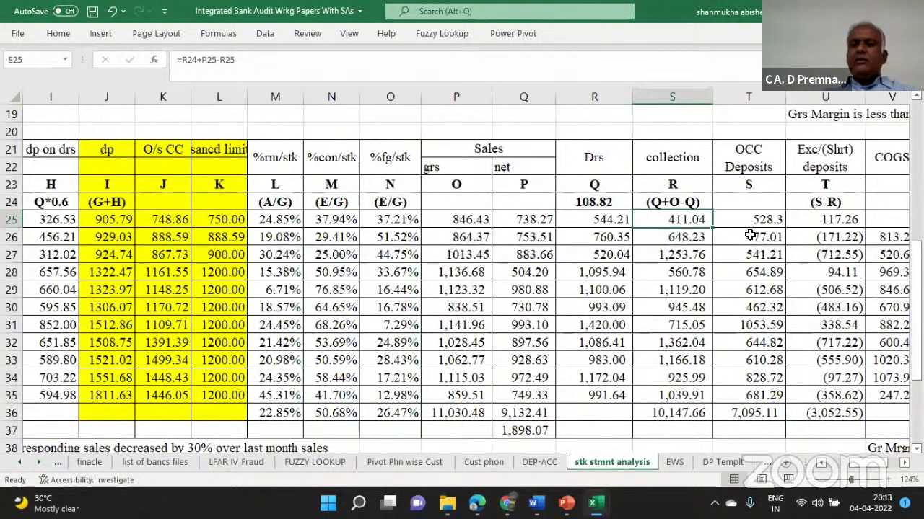
left_click_drag(750, 220, 747, 415)
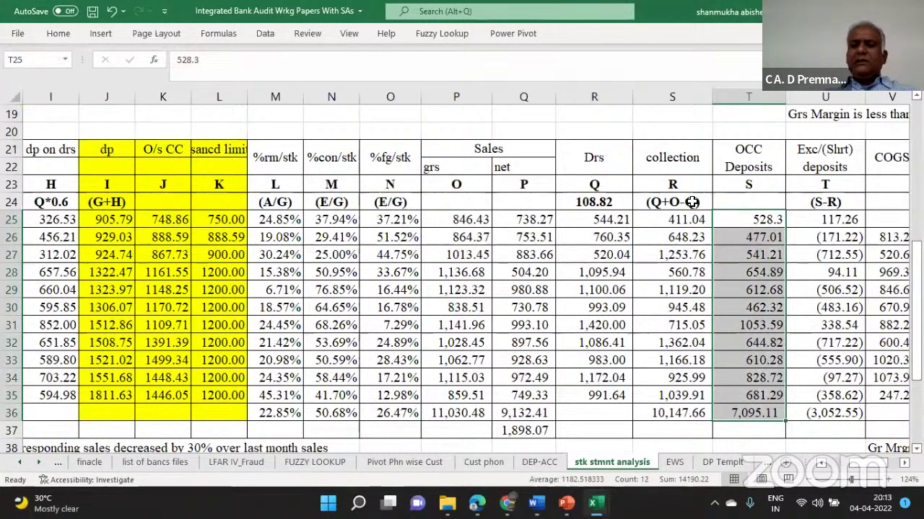
left_click_drag(672, 243, 750, 412)
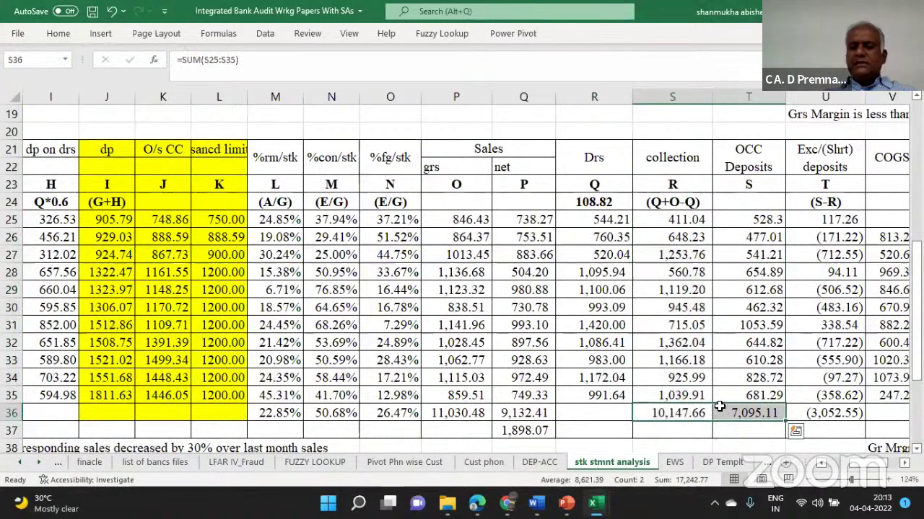
scroll(462, 274, "right", 6)
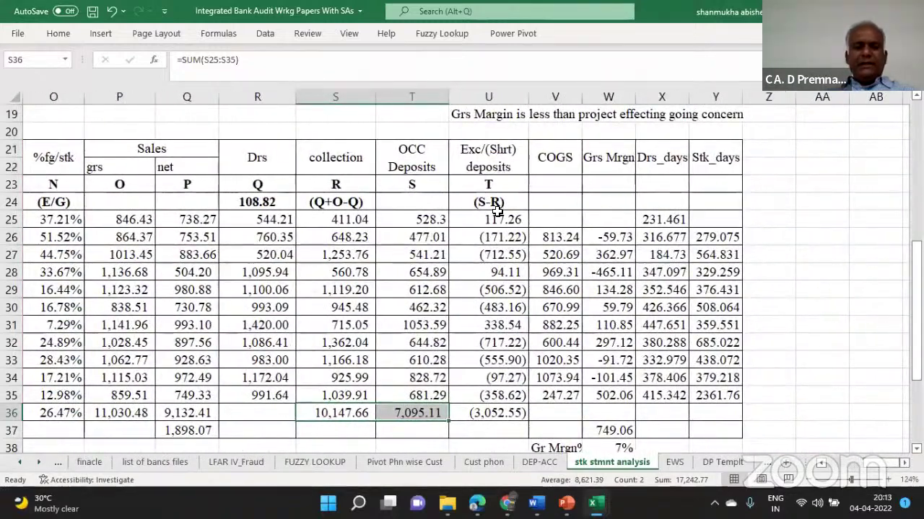
left_click(567, 235)
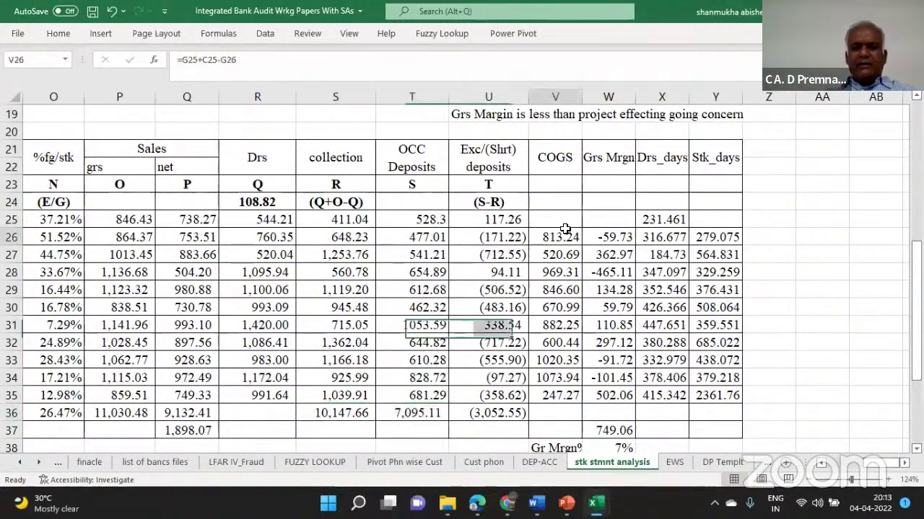
left_click(168, 220)
left_click(605, 232)
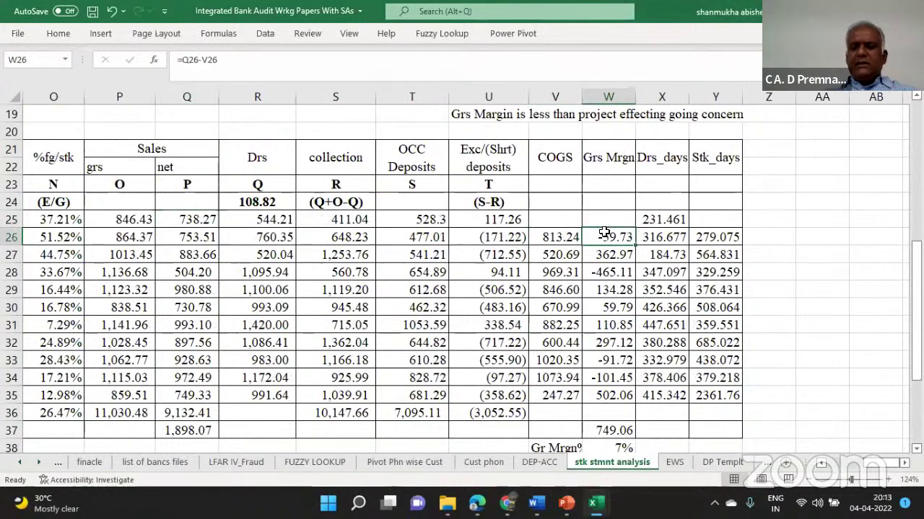
scroll(605, 232, "down", 1)
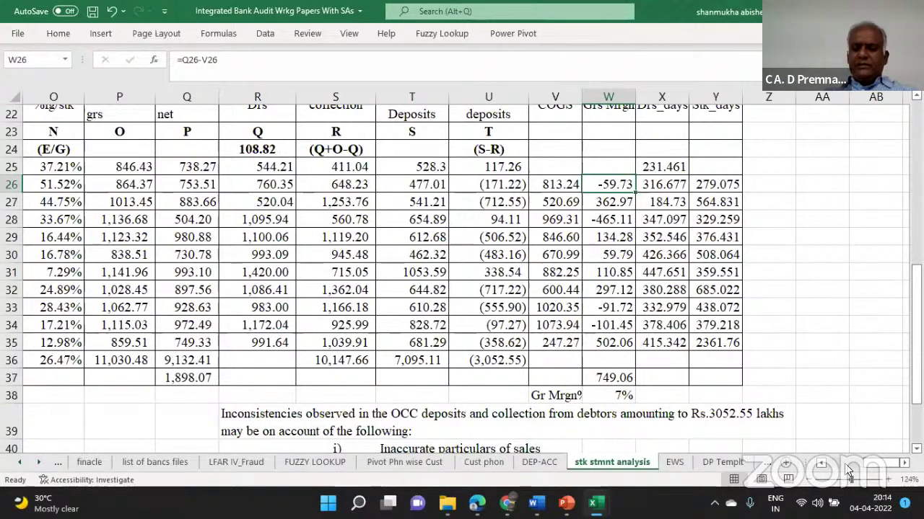
scroll(249, 196, "left", 5)
left_click_drag(114, 114, 314, 376)
scroll(780, 421, "right", 5)
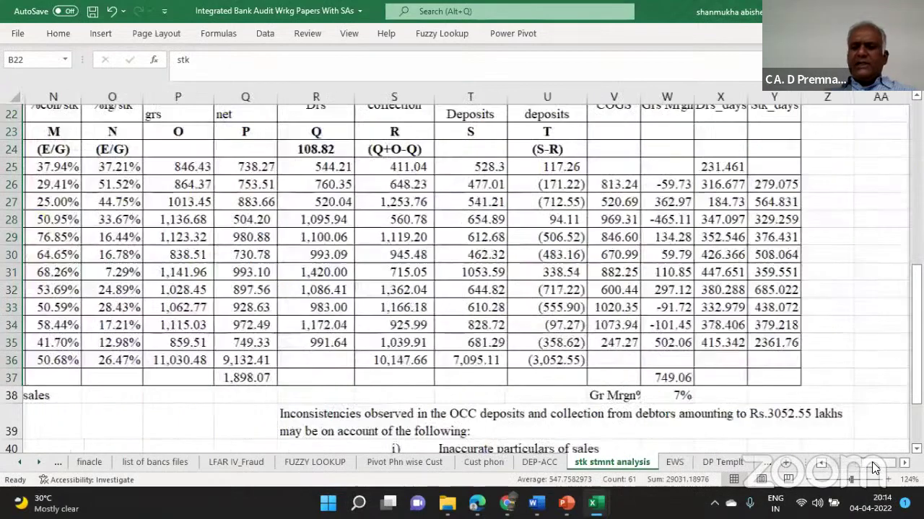
scroll(562, 168, "up", 1)
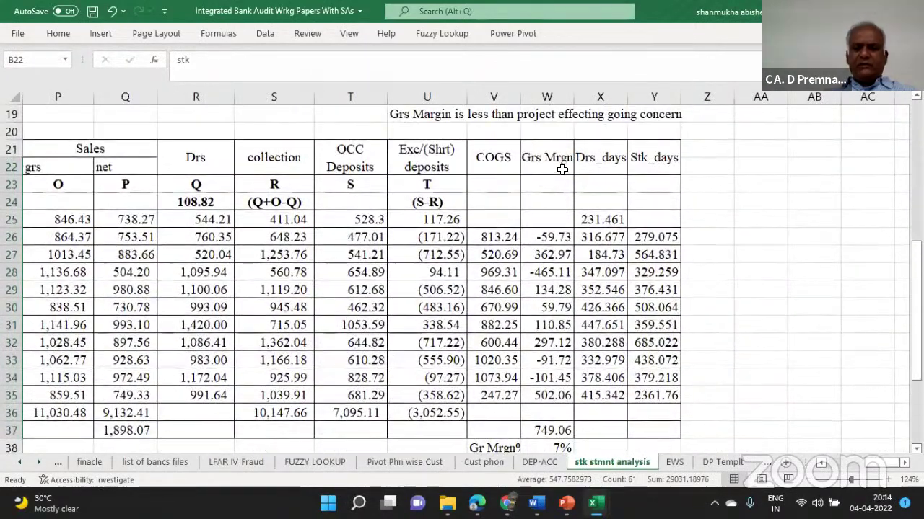
scroll(584, 233, "down", 1)
left_click(552, 396)
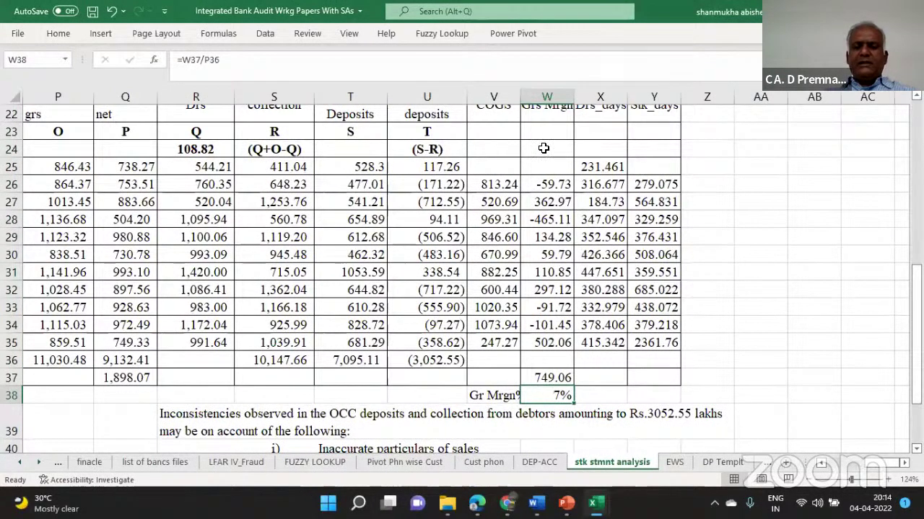
scroll(540, 185, "up", 1)
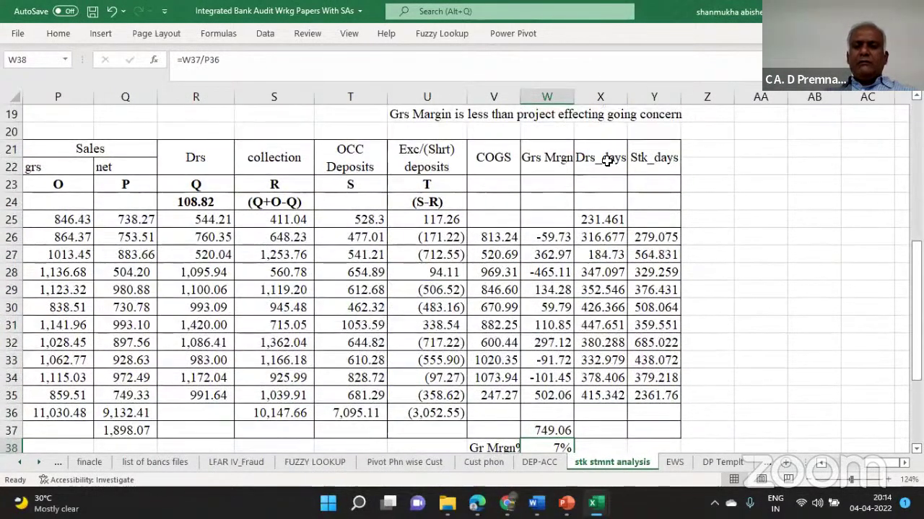
left_click(606, 160)
left_click(643, 160)
left_click_drag(598, 238, 601, 413)
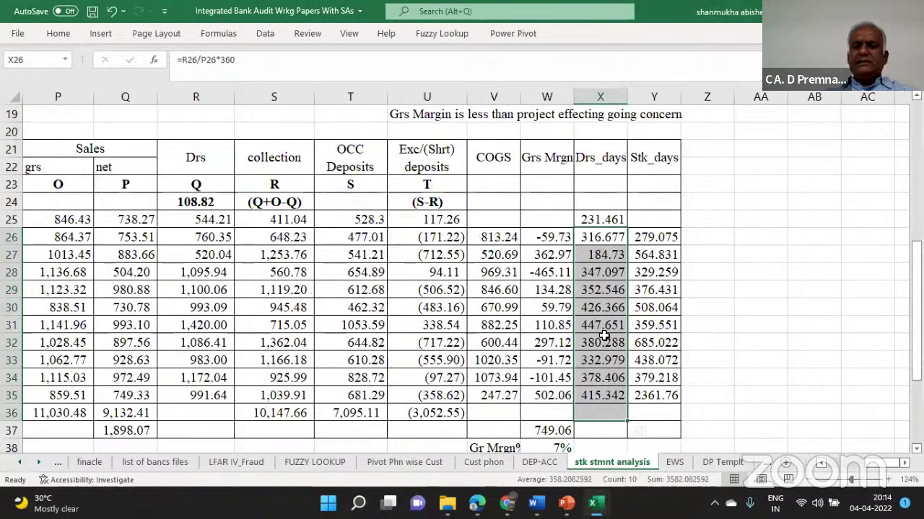
left_click_drag(649, 237, 657, 393)
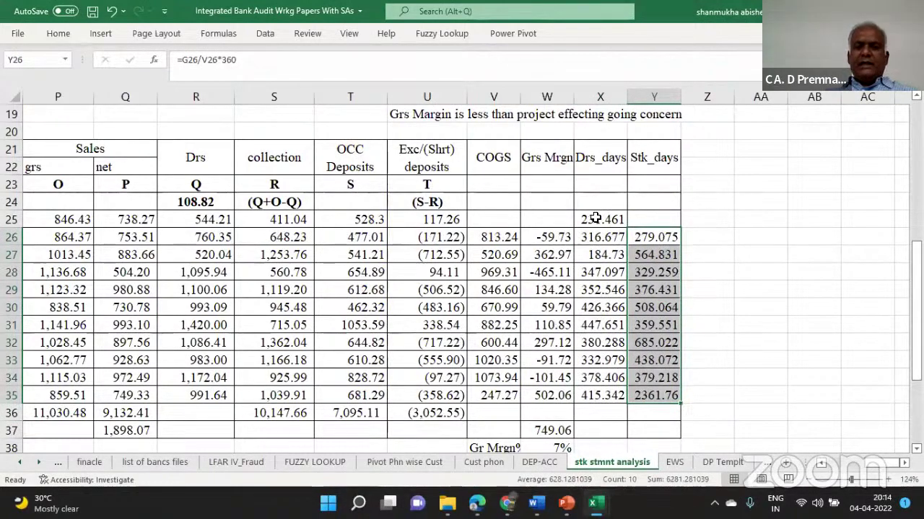
scroll(596, 217, "up", 2)
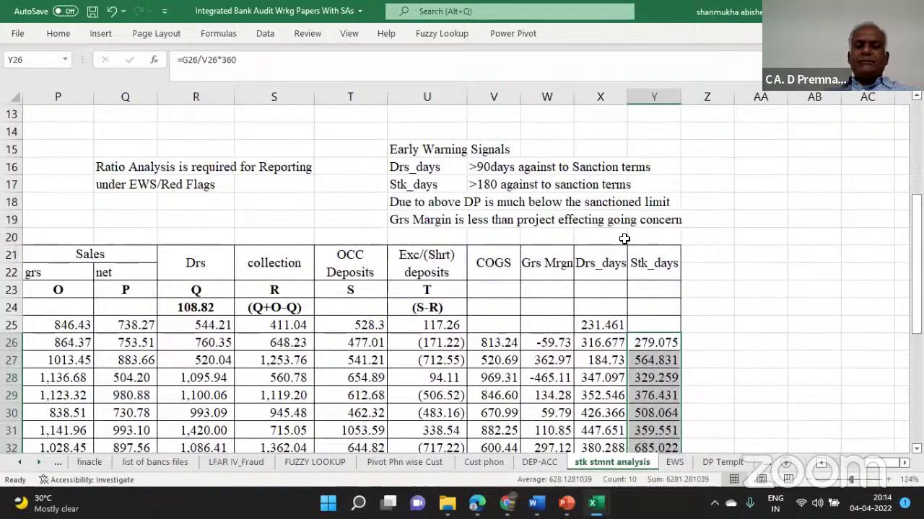
Open the EWS sheet of early warning signals and return to the top of the list
left_click(674, 462)
left_click(308, 240)
key("ctrl+Home")
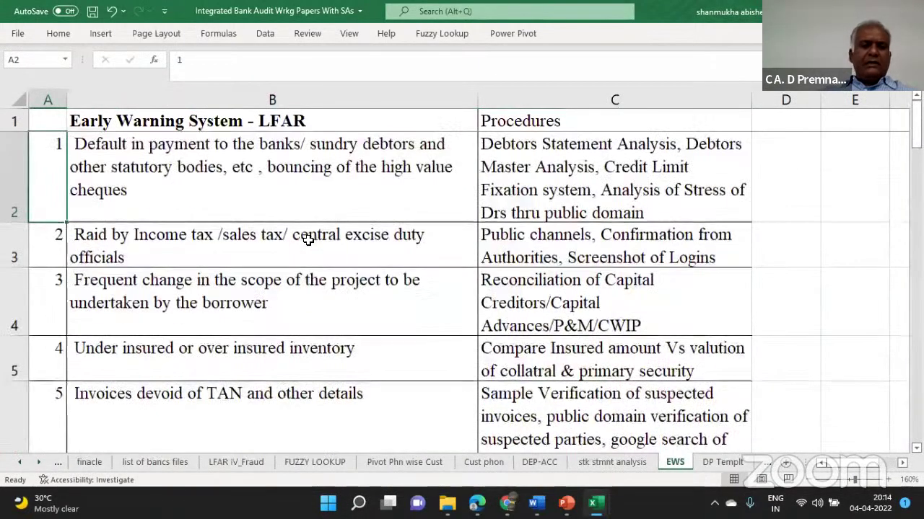
Scroll through the EWS signals and select the inventory-movement signal in B26
scroll(308, 240, "down", 11)
scroll(253, 244, "up", 3)
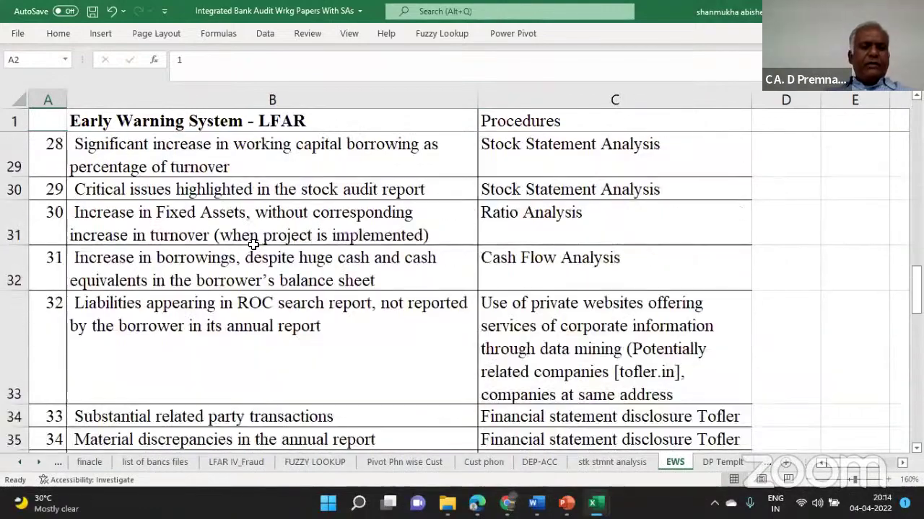
scroll(253, 243, "up", 2)
scroll(185, 243, "up", 1)
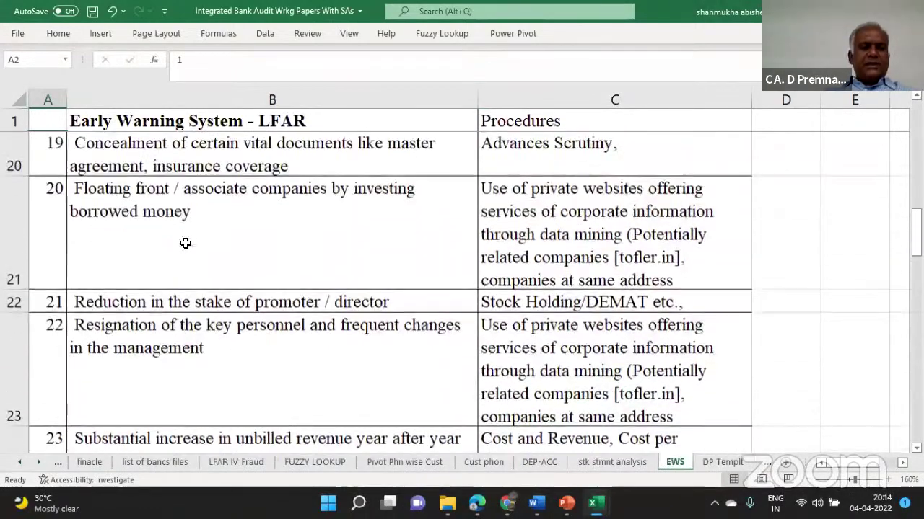
scroll(186, 243, "down", 3)
scroll(122, 215, "down", 1)
scroll(121, 215, "down", 1)
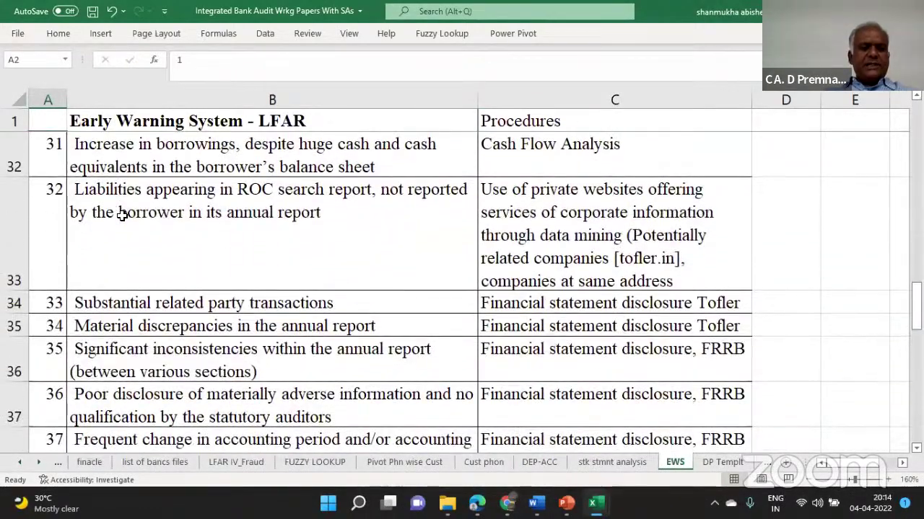
scroll(121, 215, "up", 5)
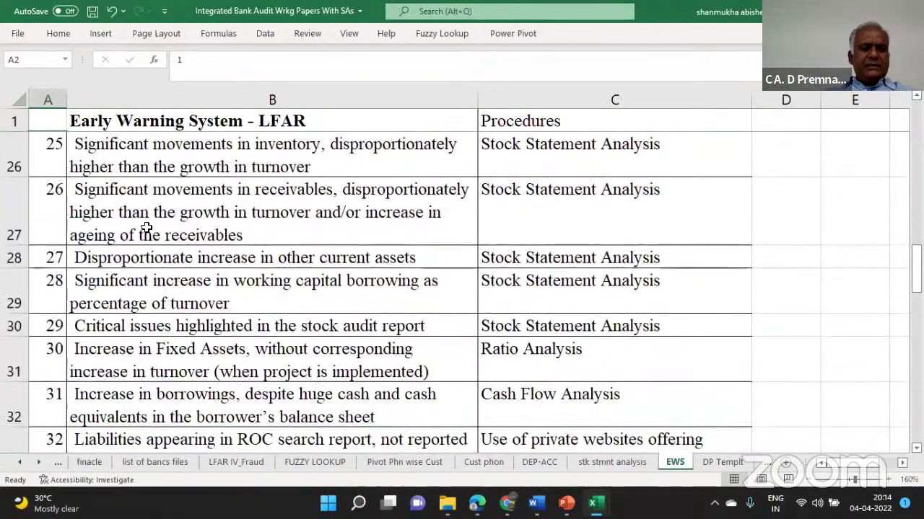
scroll(158, 242, "down", 1)
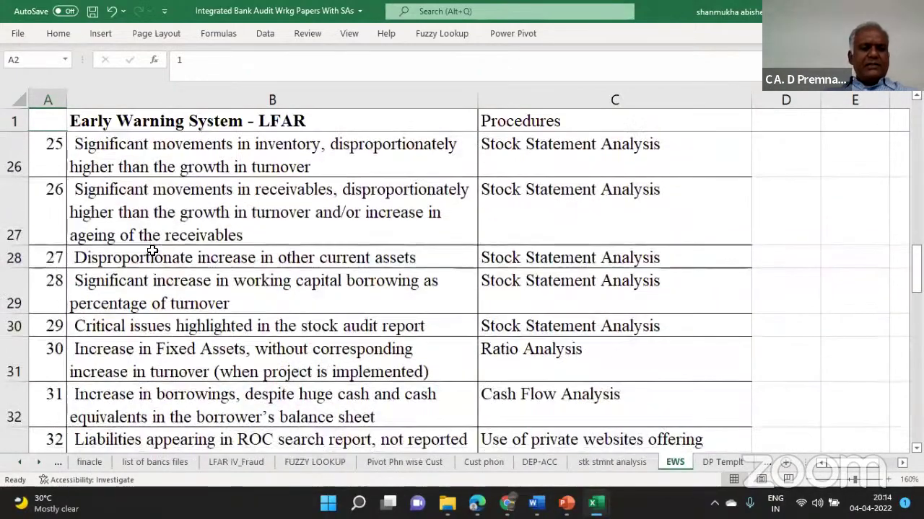
left_click(145, 166)
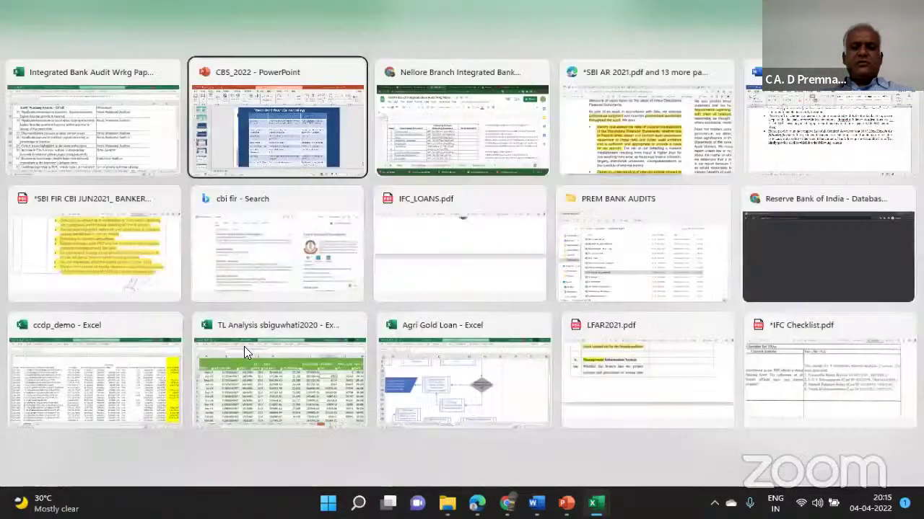
Bring the Integrated Bank Audit Wrkg Papers Excel workbook back in front of PowerPoint
key("alt+Tab")
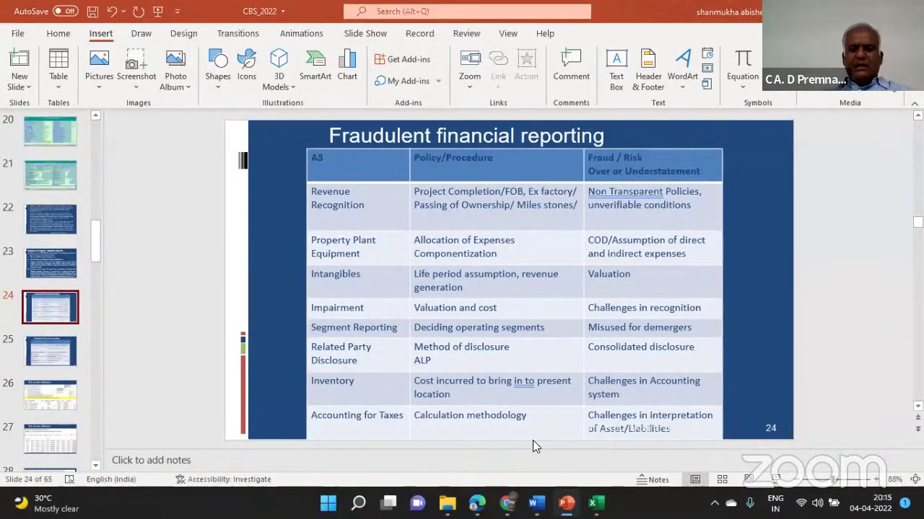
key("alt+Tab")
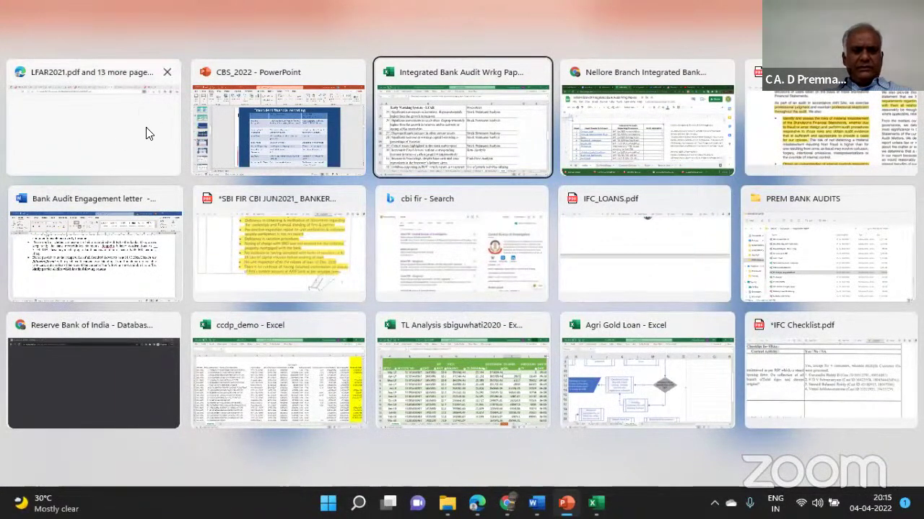
left_click(543, 173)
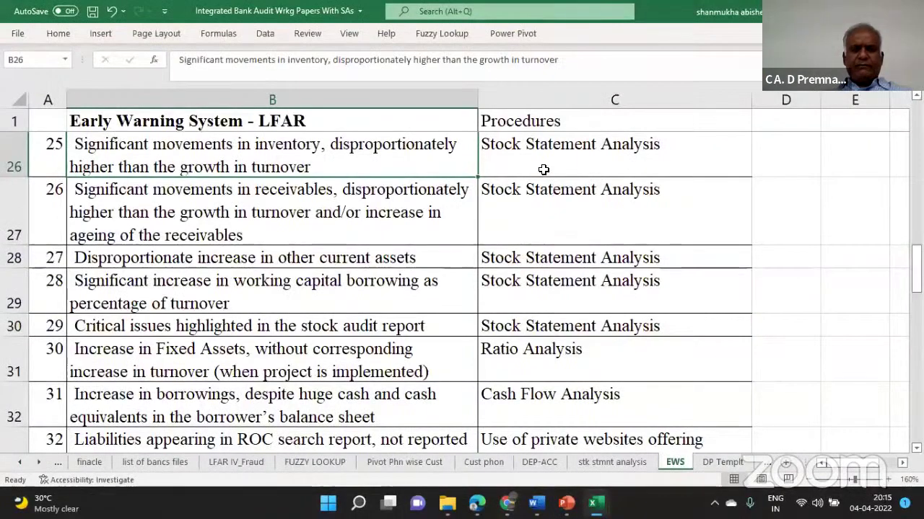
Search the LFAR2021 PDF for 'ear' and select the opening lines of the Early Warning clause
key("alt+Tab")
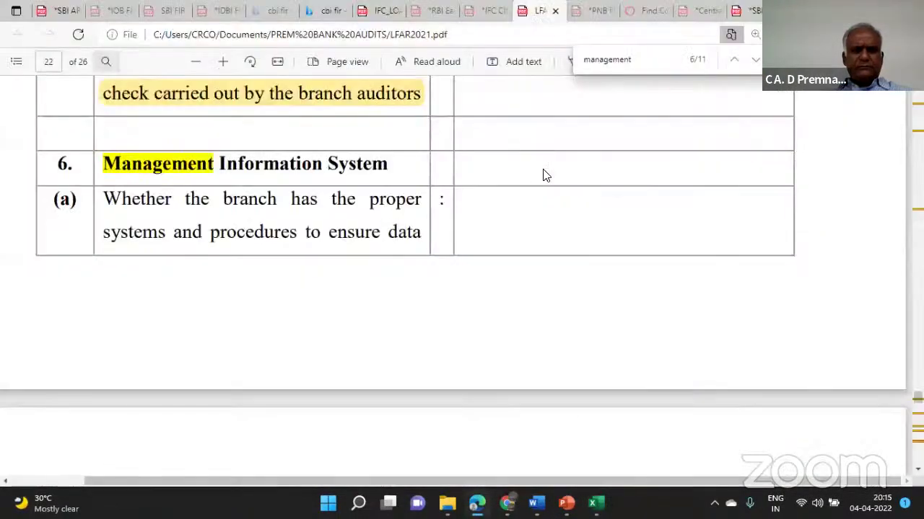
key("BackSpace")
key("BackSpace")
key("BackSpace")
key("BackSpace")
key("BackSpace")
key("BackSpace")
key("BackSpace")
key("BackSpace")
key("BackSpace")
key("BackSpace")
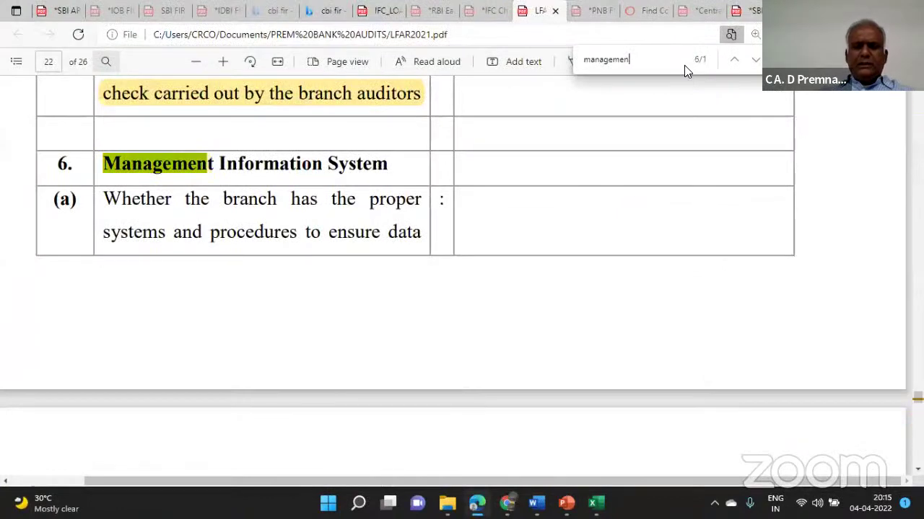
type("ear")
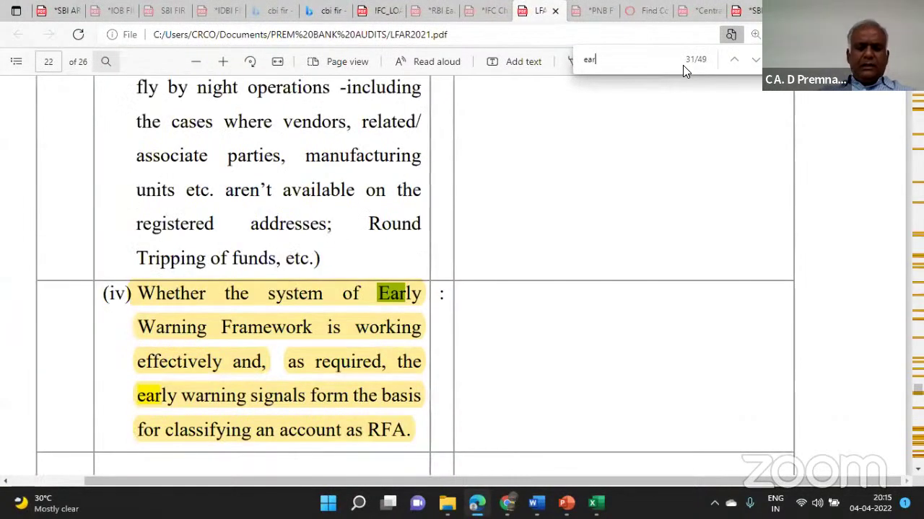
scroll(602, 169, "down", 1)
scroll(603, 169, "down", 1)
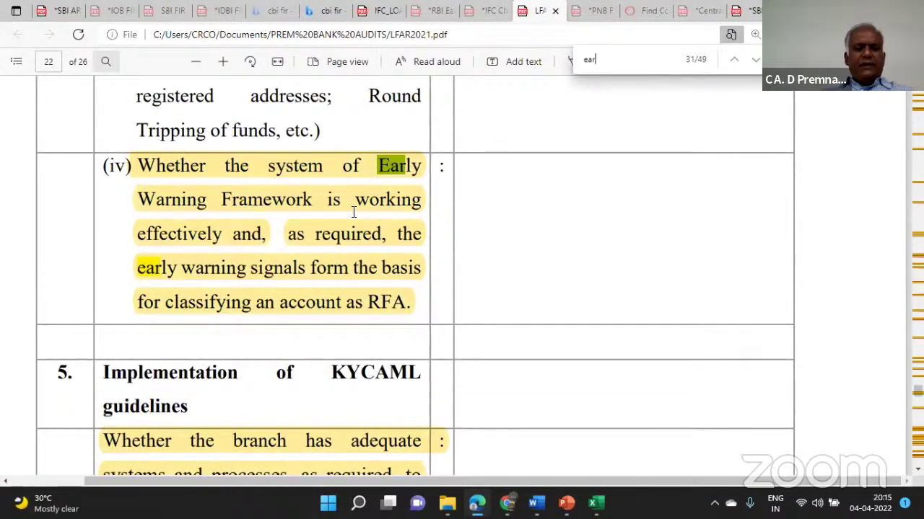
left_click_drag(270, 241, 151, 173)
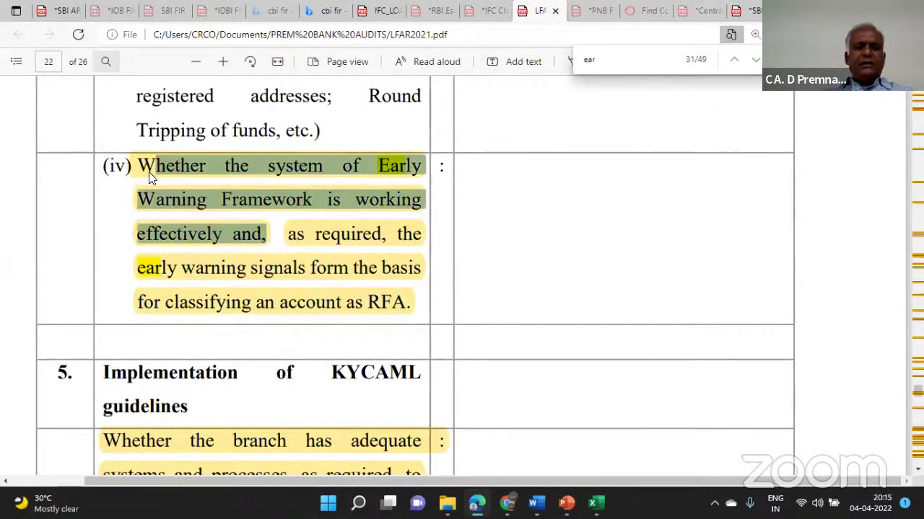
left_click(493, 191)
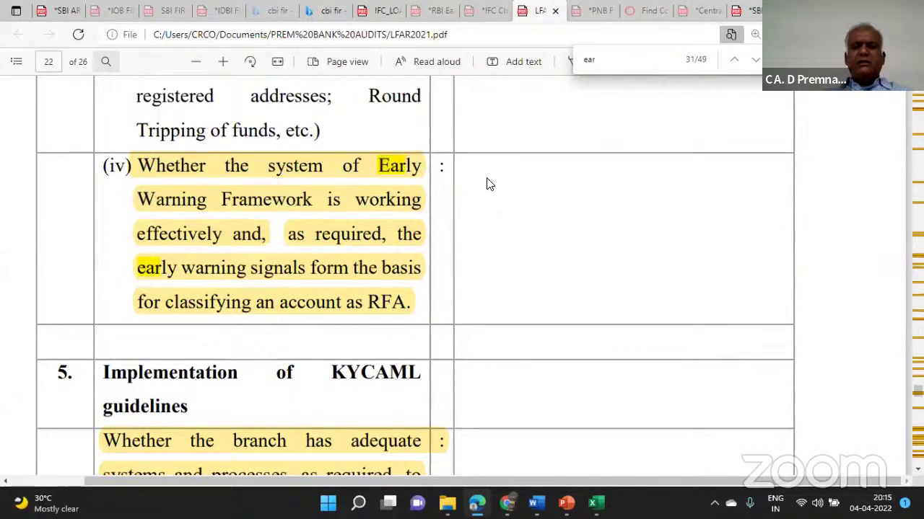
Highlight 'perform audit procedures', 'obtain audit evidence' and 'our opinion' in the SBI AR 2021 PDF
left_click(65, 16)
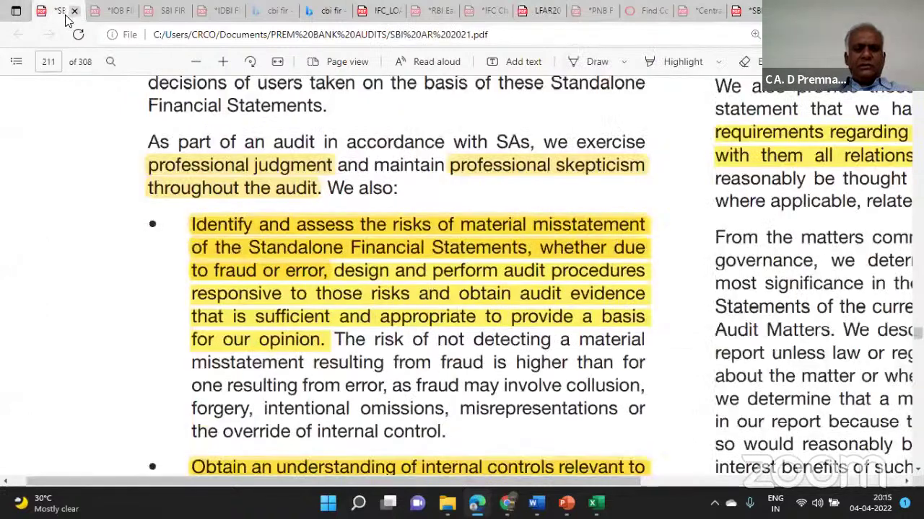
left_click_drag(472, 273, 646, 273)
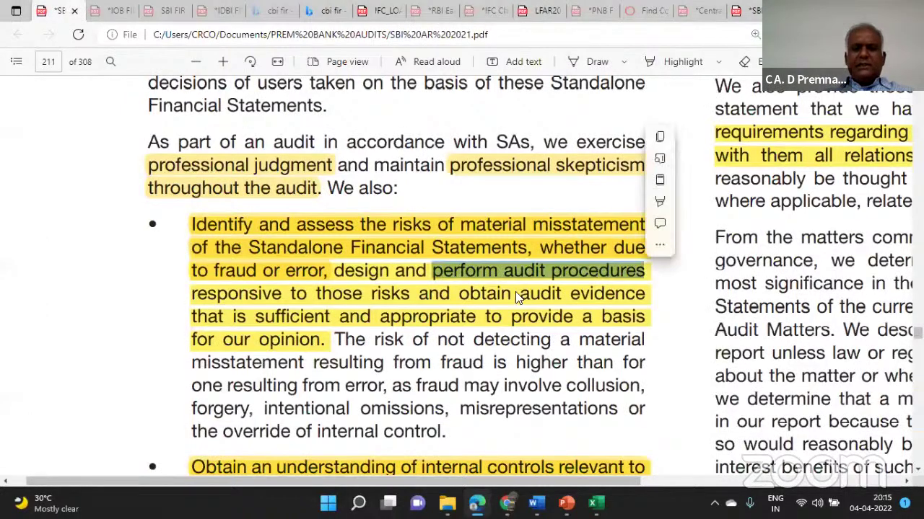
left_click_drag(462, 294, 667, 301)
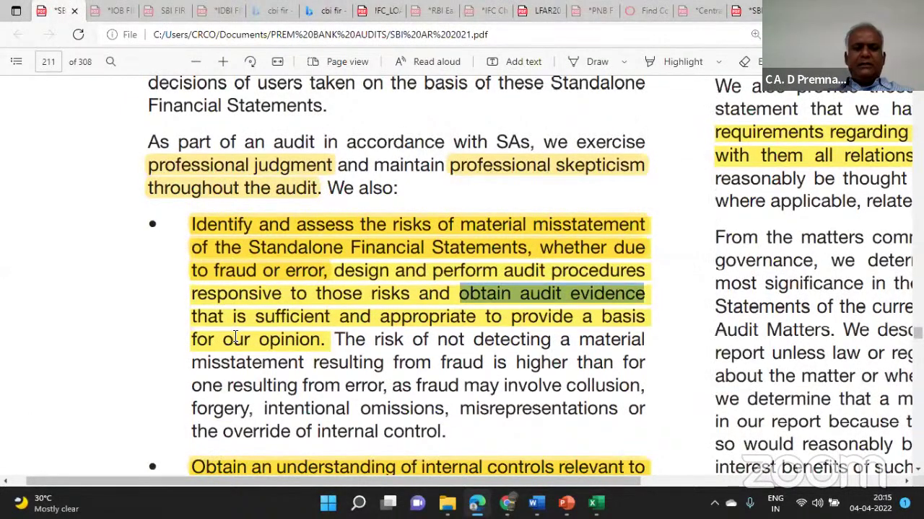
left_click_drag(223, 339, 321, 351)
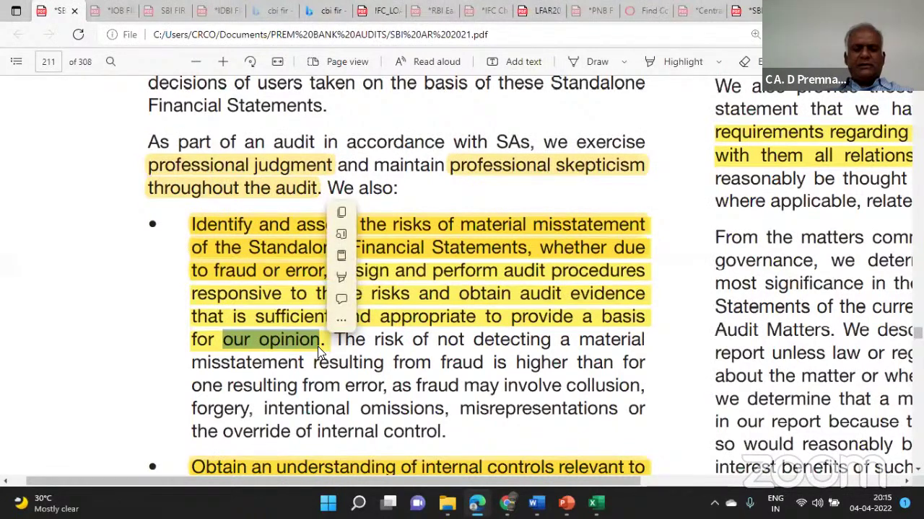
key("alt+Tab")
key("alt+Tab")
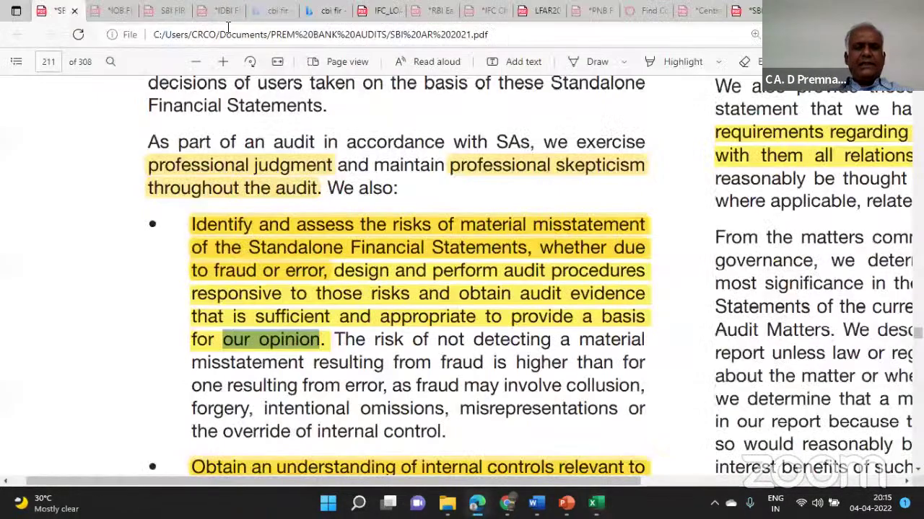
left_click(542, 10)
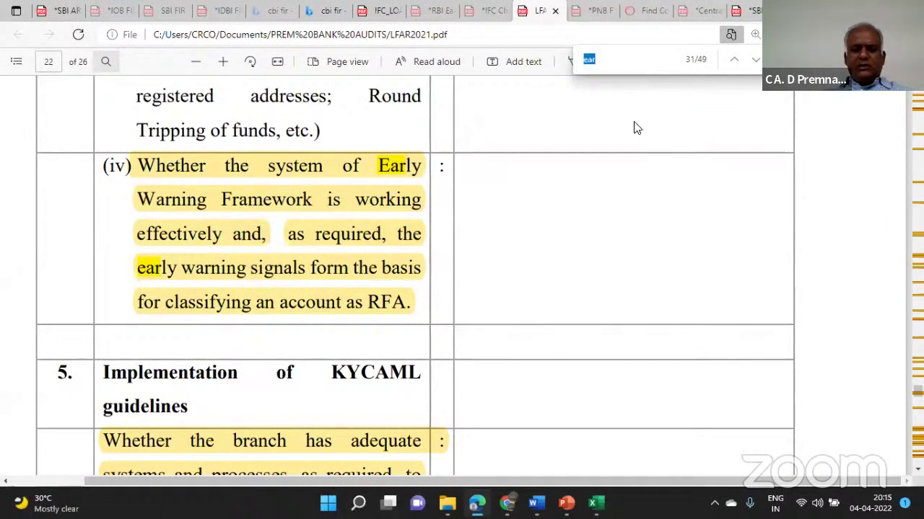
left_click(596, 503)
left_click(362, 449)
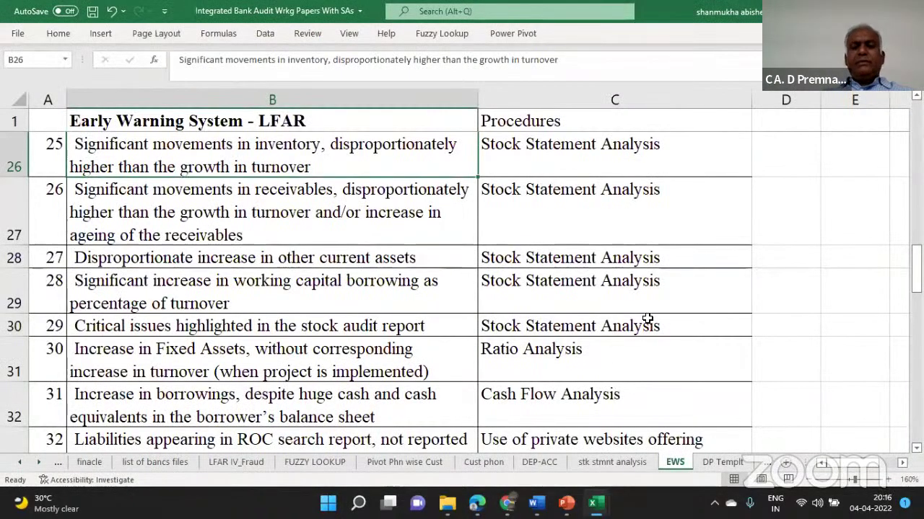
In a new Chrome tab, search tofler.in for 'pvv infra' and open PVV INFRA LIMITED's page
left_click(507, 503)
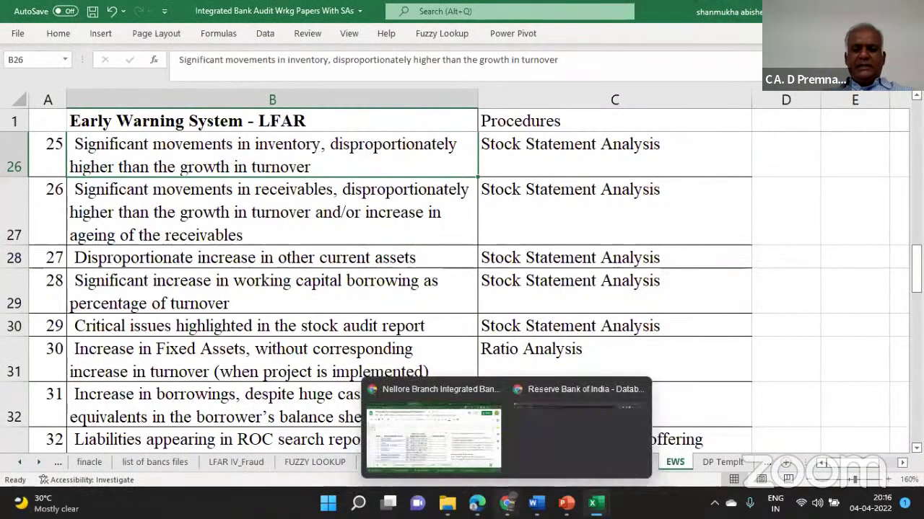
left_click(473, 465)
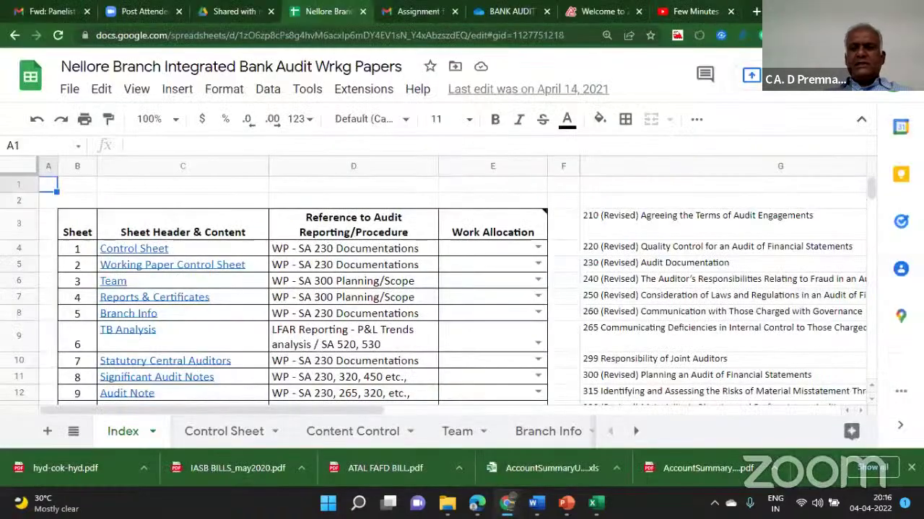
left_click(750, 16)
type("tofl")
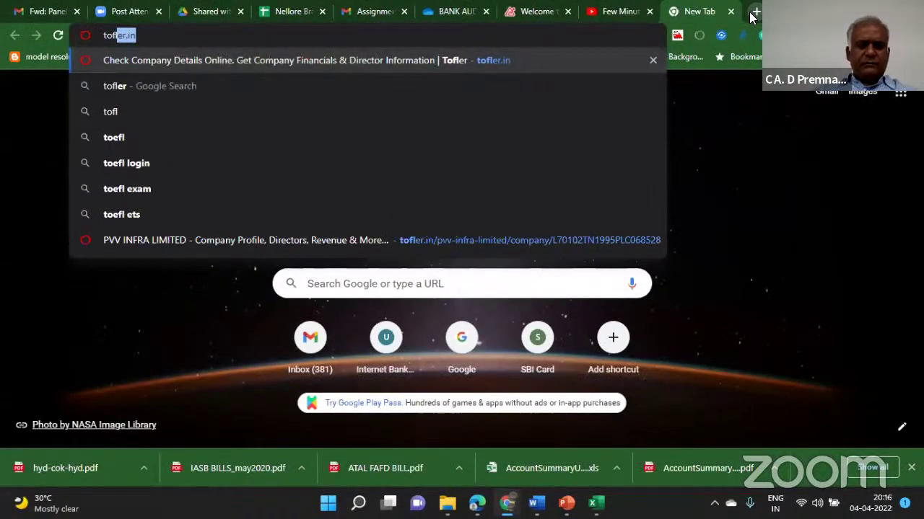
key("Return")
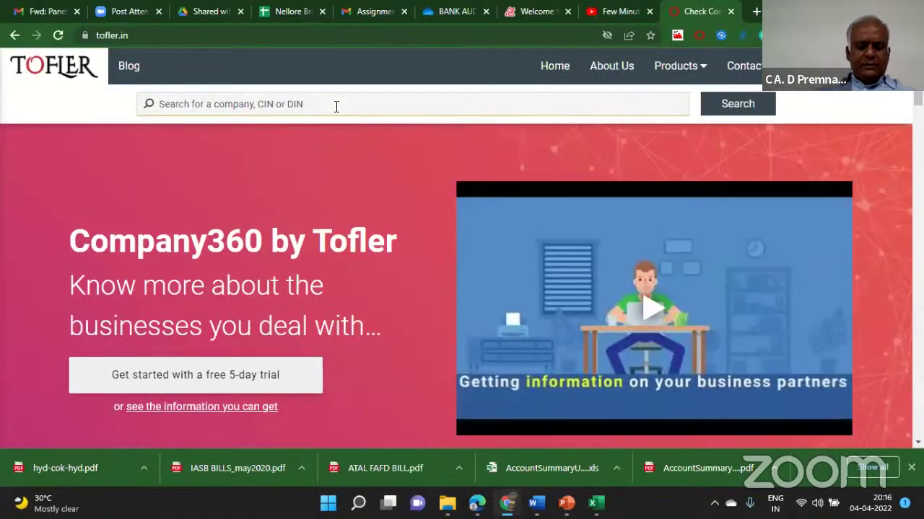
type("pvv infra")
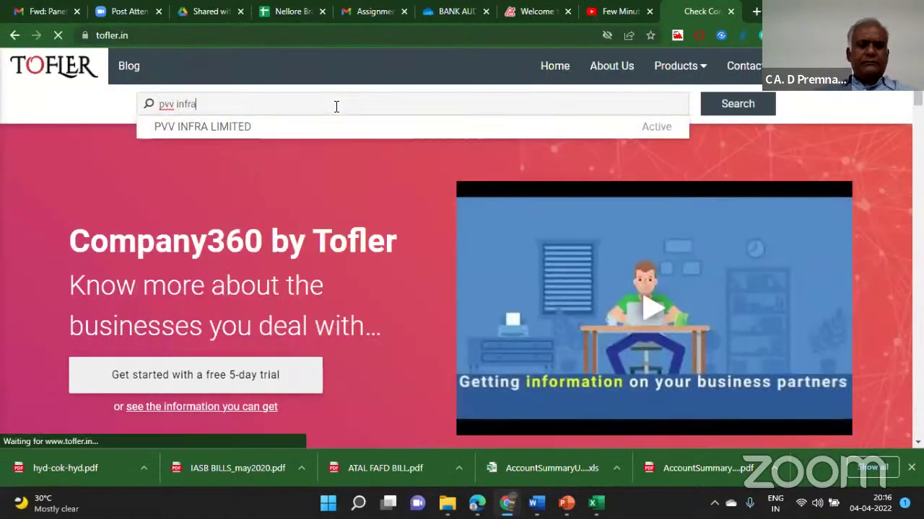
key("Down")
left_click(240, 122)
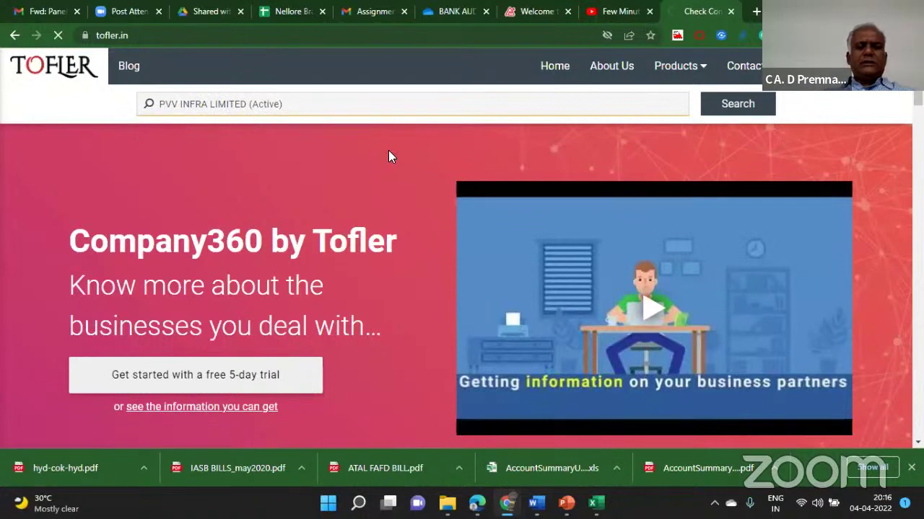
scroll(388, 154, "down", 3)
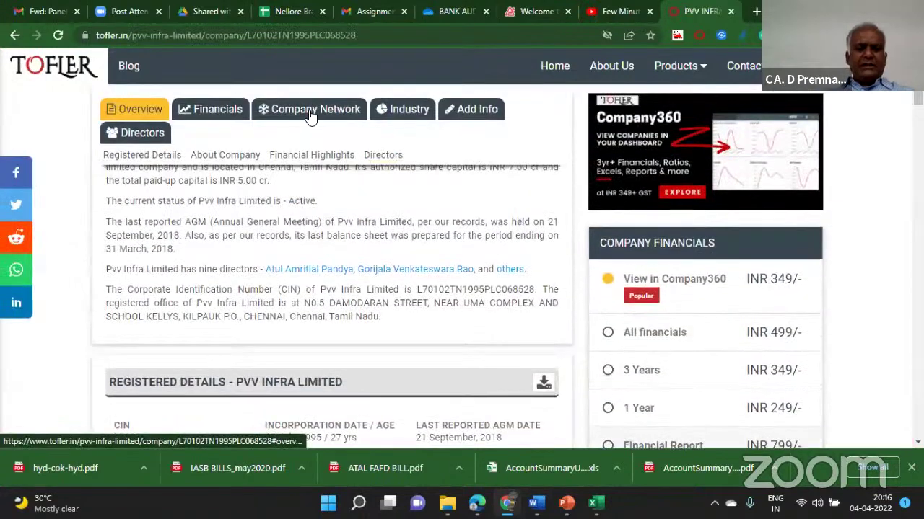
scroll(346, 260, "down", 4)
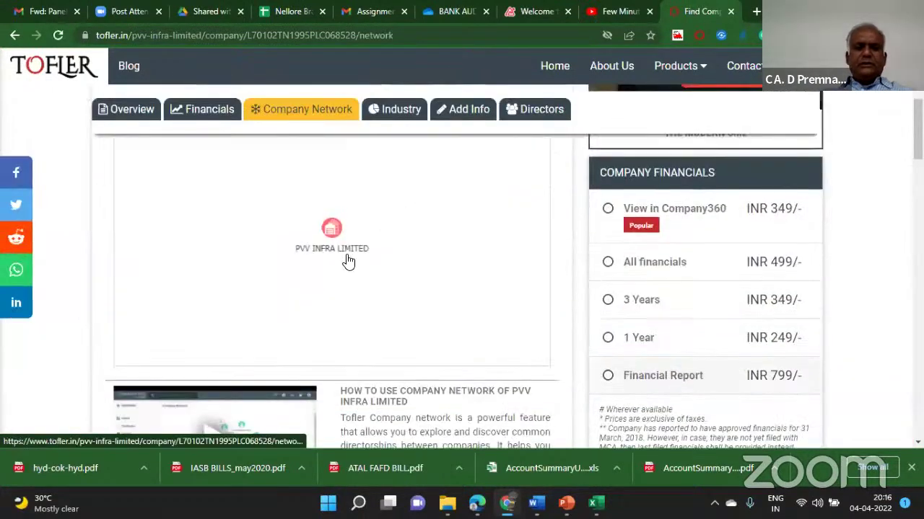
Show the PVV INFRA LIMITED network full screen and expand the company and its first directors
double_click(345, 252)
left_click(462, 295)
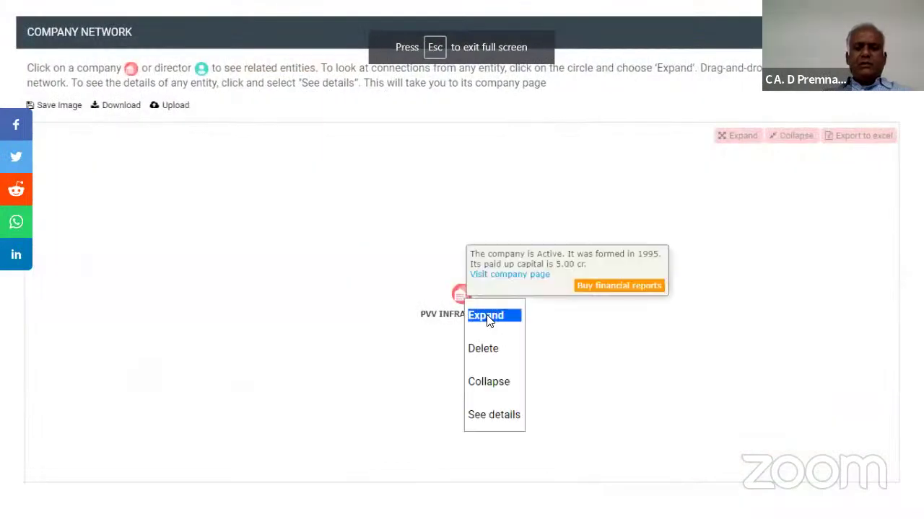
left_click(487, 314)
left_click(540, 266)
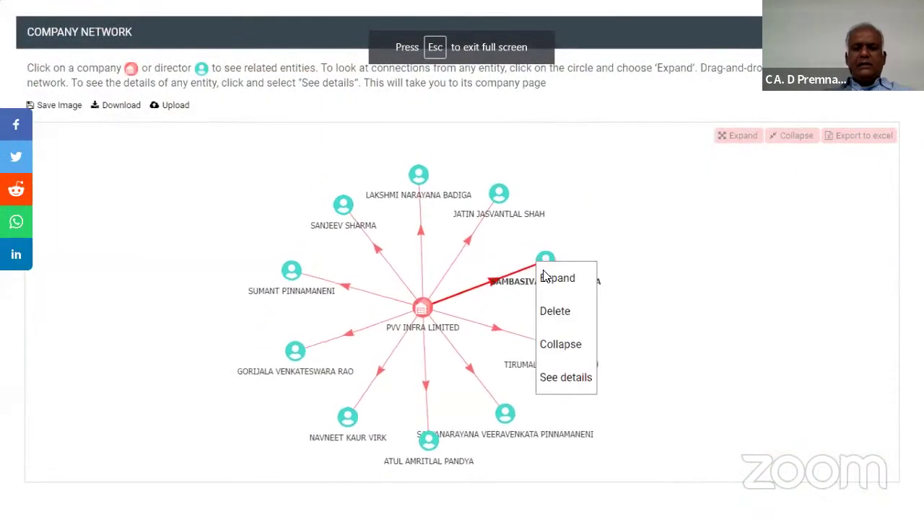
left_click(556, 276)
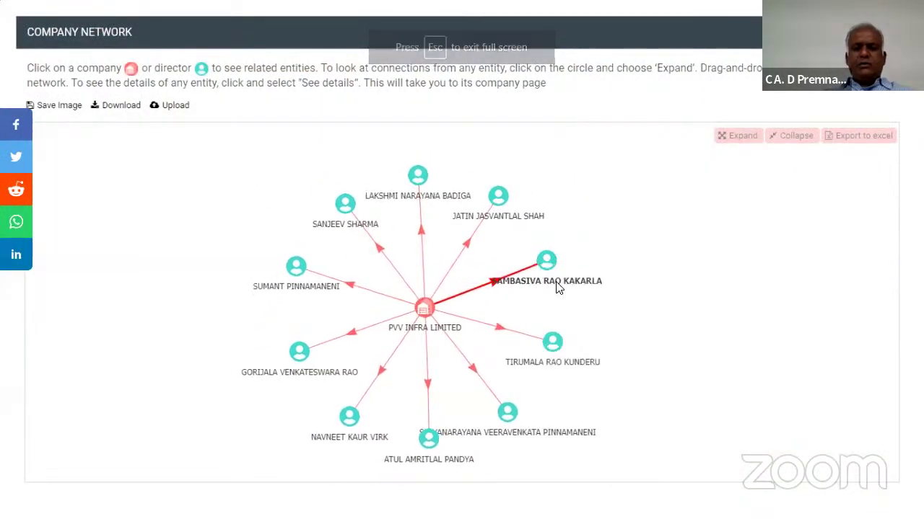
left_click(543, 369)
left_click(543, 373)
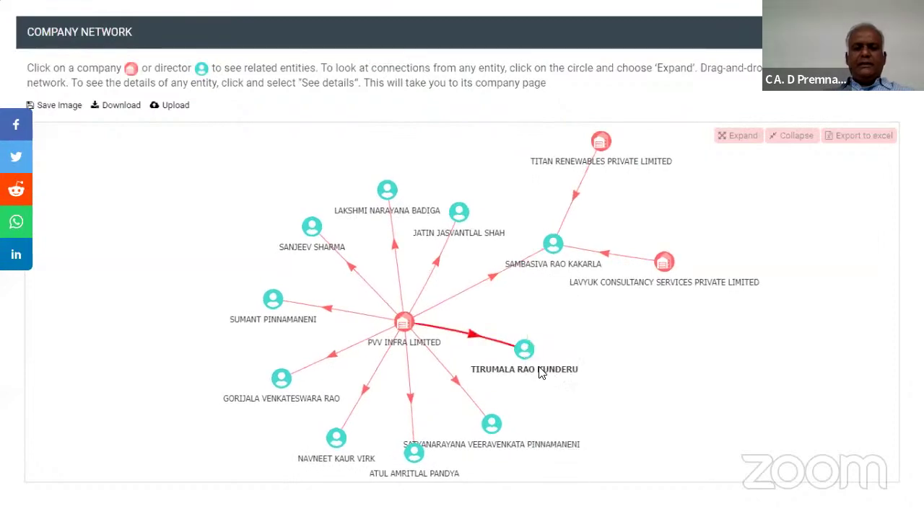
left_click(287, 313)
left_click(296, 322)
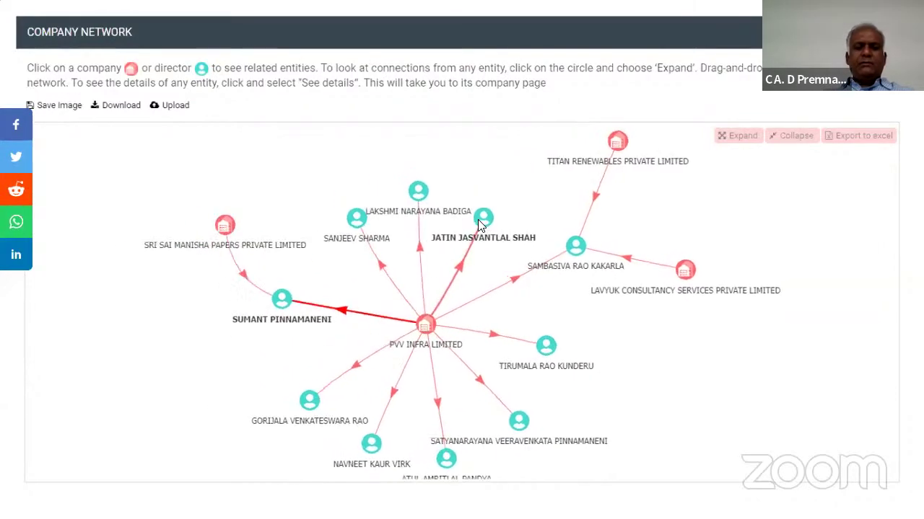
Expand four more directors' linked companies, then leave the full-screen network view
left_click(480, 225)
left_click(498, 237)
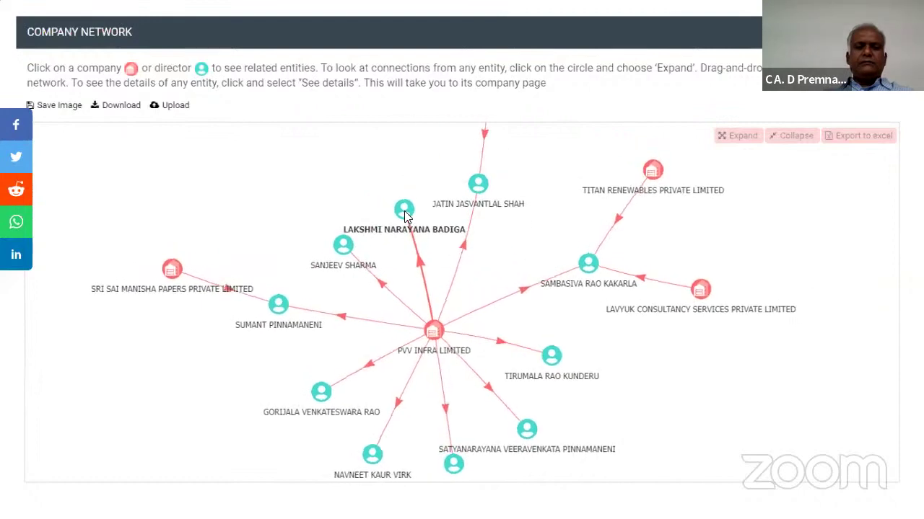
left_click(405, 215)
left_click(425, 227)
left_click(529, 432)
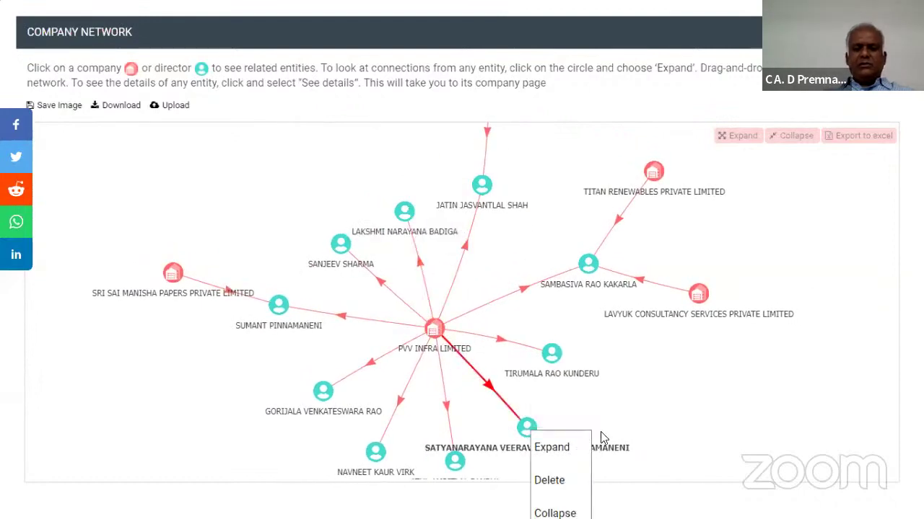
left_click(552, 448)
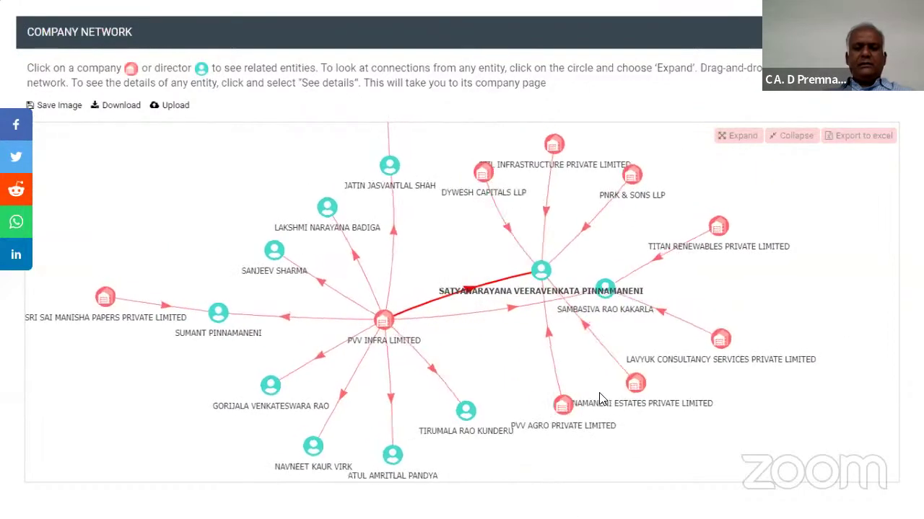
left_click(467, 409)
left_click(490, 436)
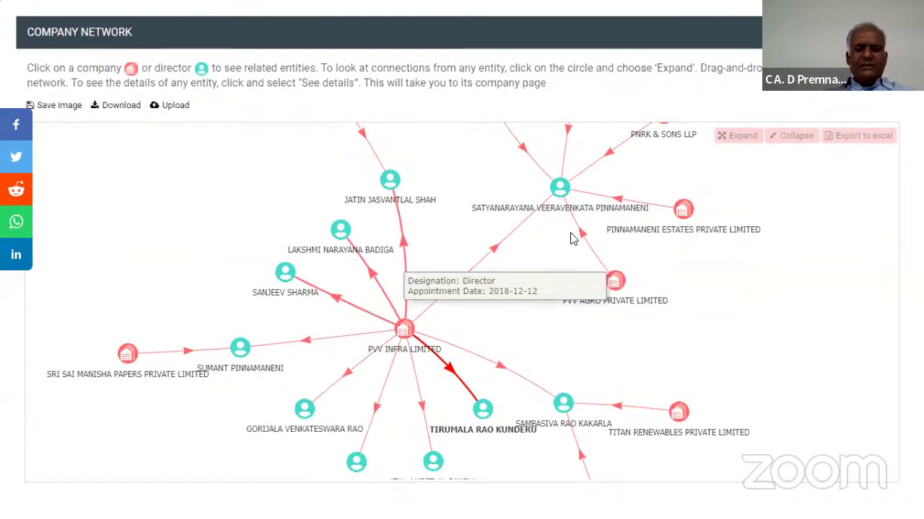
key("Escape")
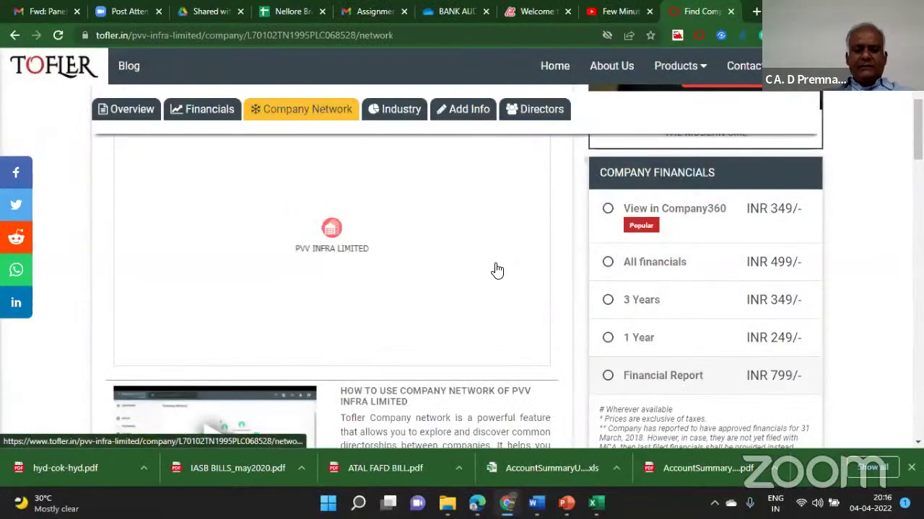
Bring the bank audit workbook forward and browse the DEP-ACC, EWS, DP Templt and Ac Trans Analys sheets
mouse_move(596, 503)
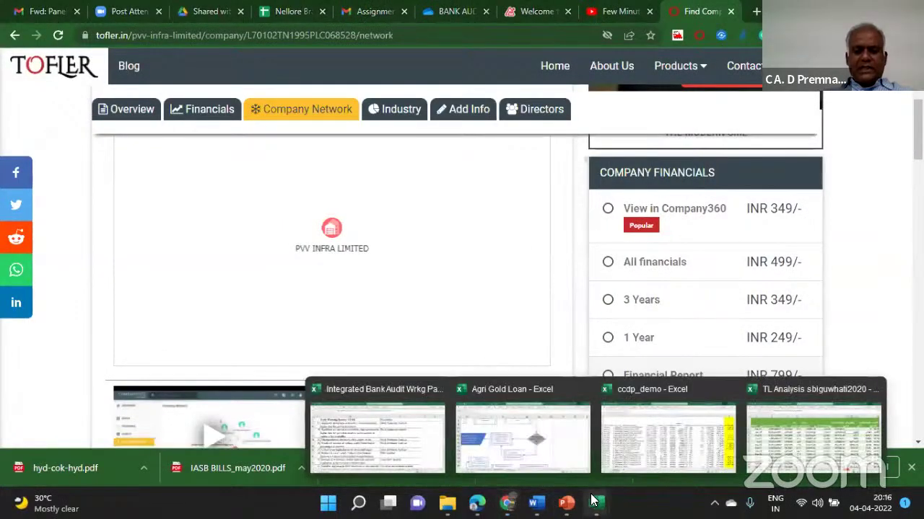
left_click(382, 449)
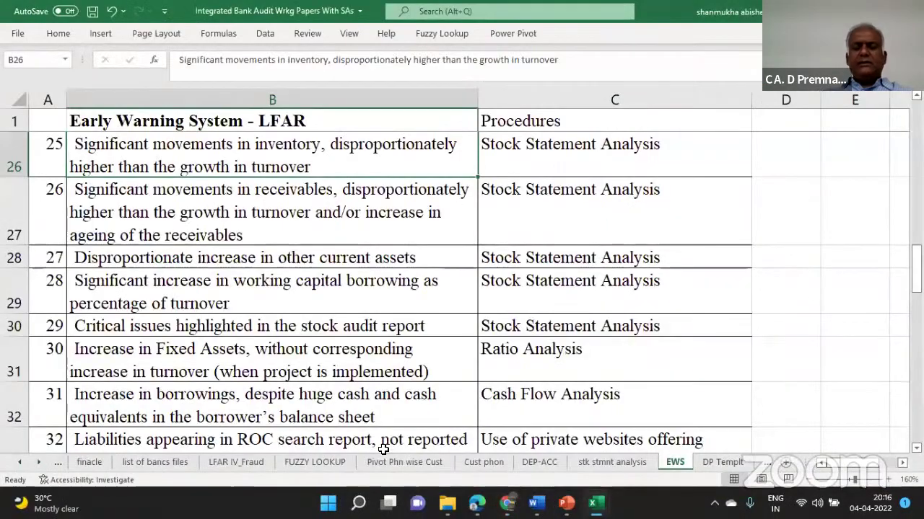
left_click(543, 462)
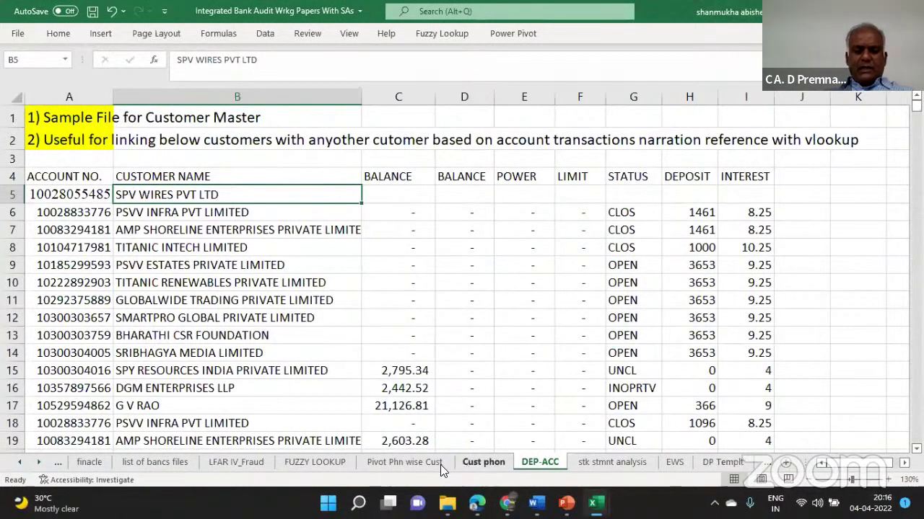
left_click(675, 463)
left_click(702, 461)
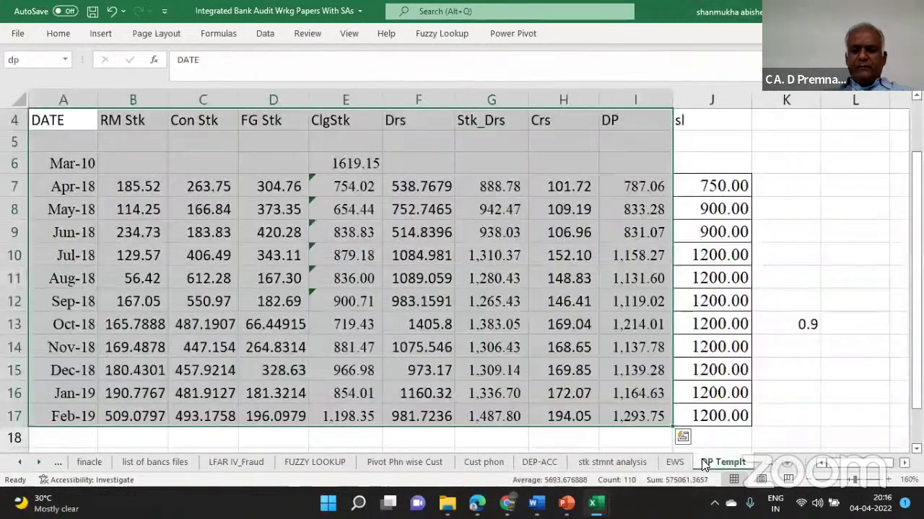
left_click(762, 466)
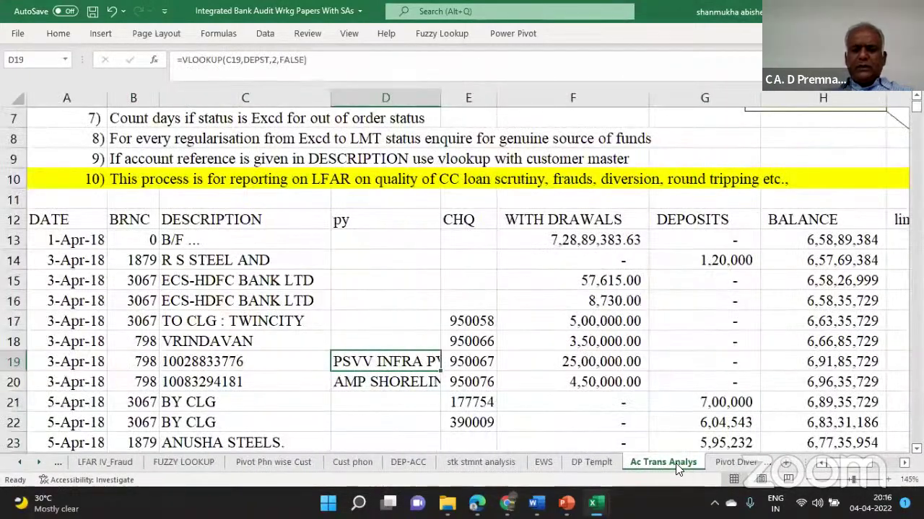
scroll(235, 240, "down", 2)
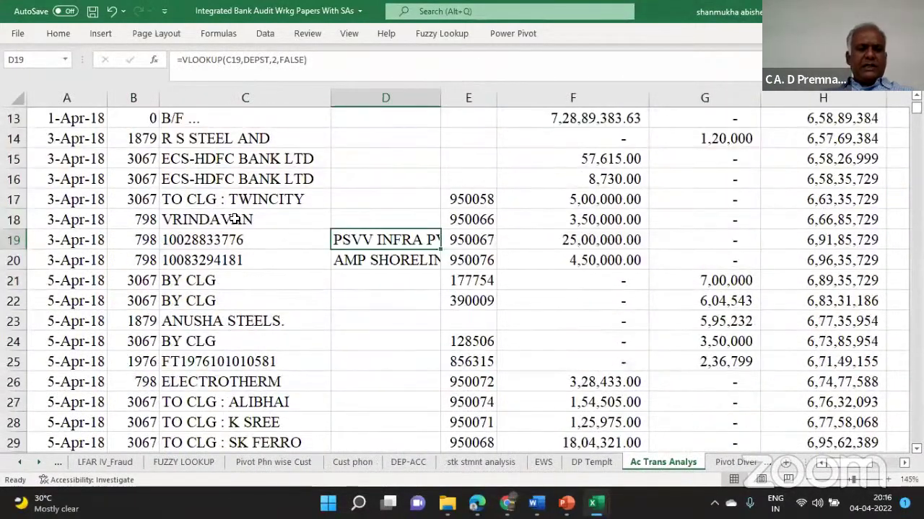
scroll(235, 219, "up", 2)
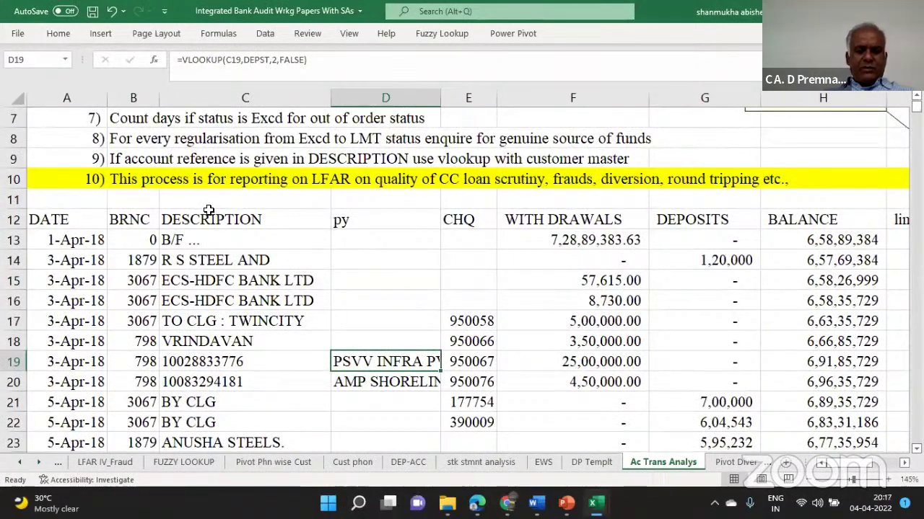
On the Pivot Diversions sheet, inspect D7's VLOOKUP returning PSVV INFRA PVT LIMITED, keeping the result
left_click(737, 462)
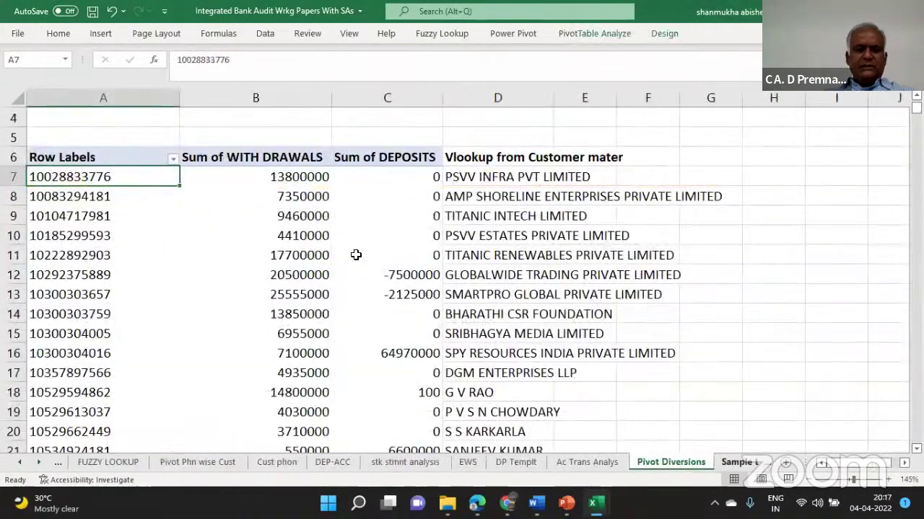
left_click(484, 178)
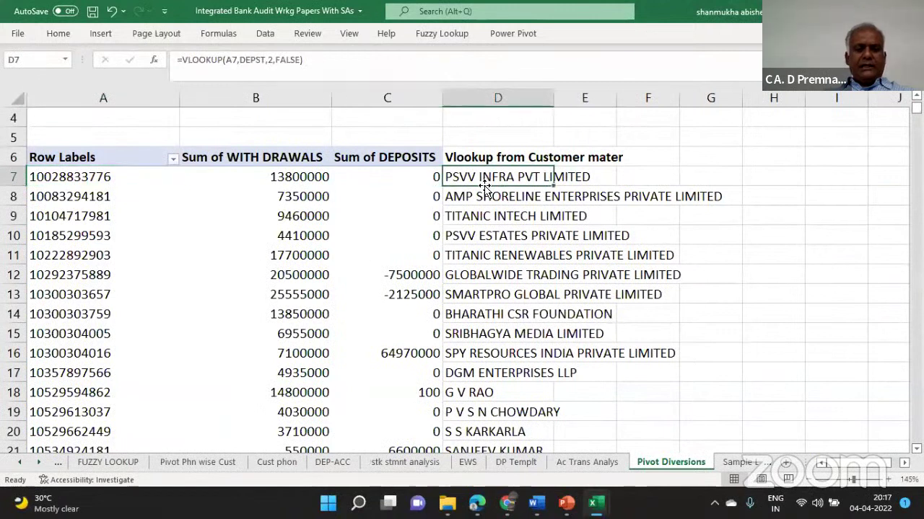
key("F2")
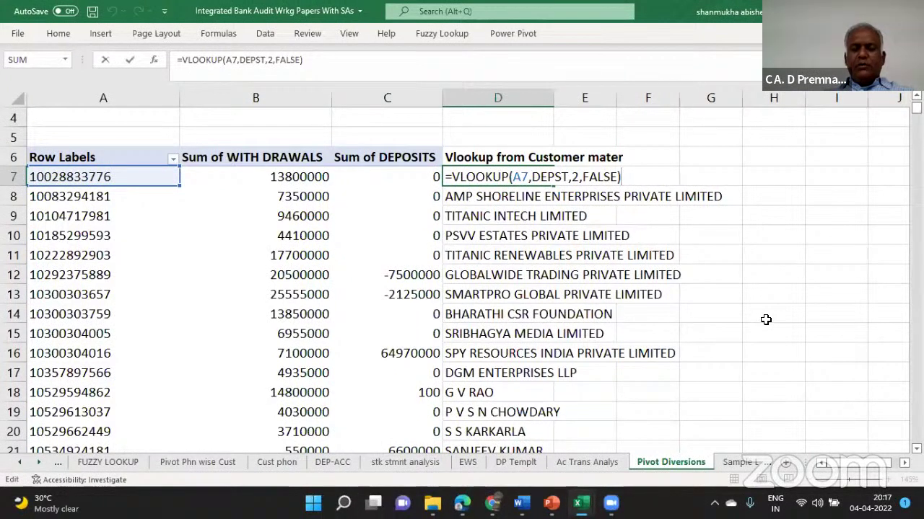
key("ctrl+Return")
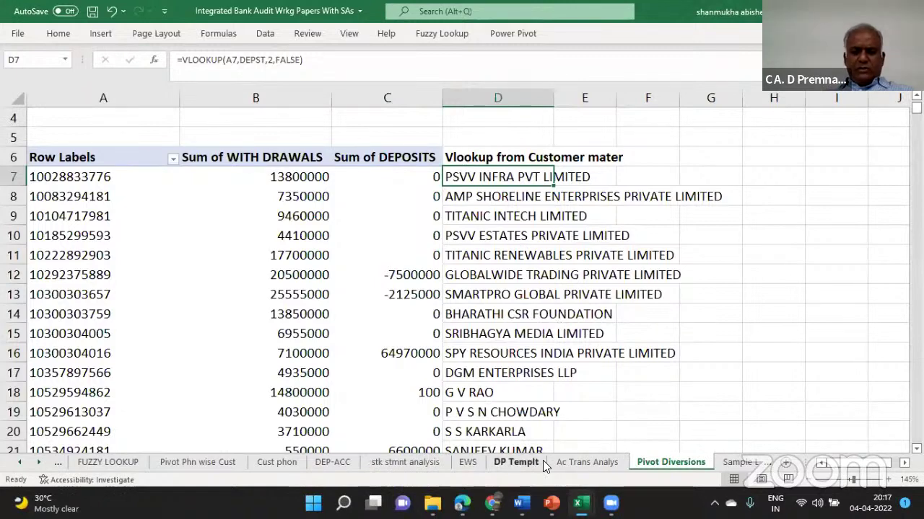
mouse_move(551, 503)
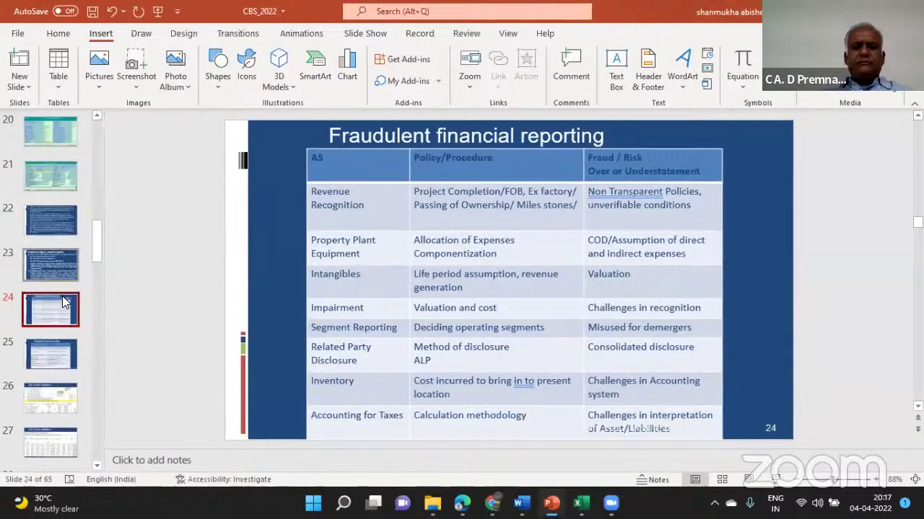
Move from slide 24 to the slide 28 withdrawals-and-deposits pivot and start the slide show there
scroll(62, 296, "up", 2)
scroll(312, 326, "up", 4)
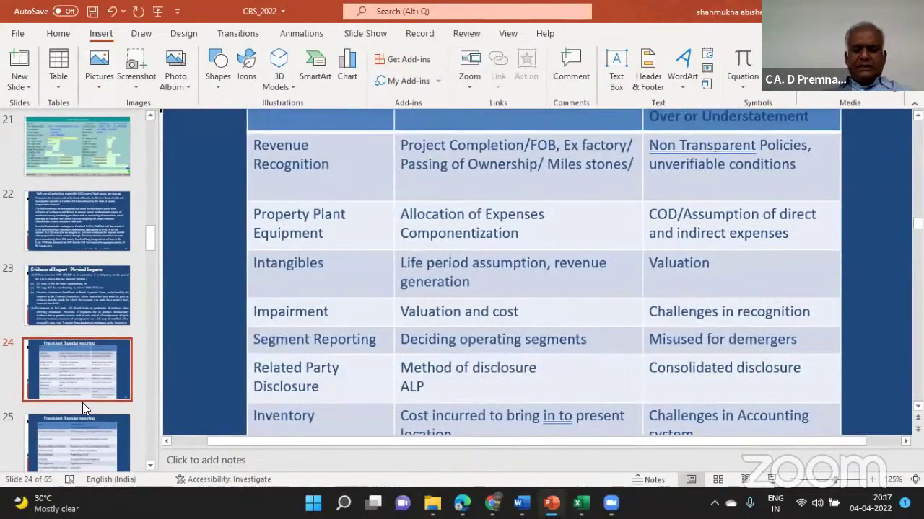
key("Down")
key("Down")
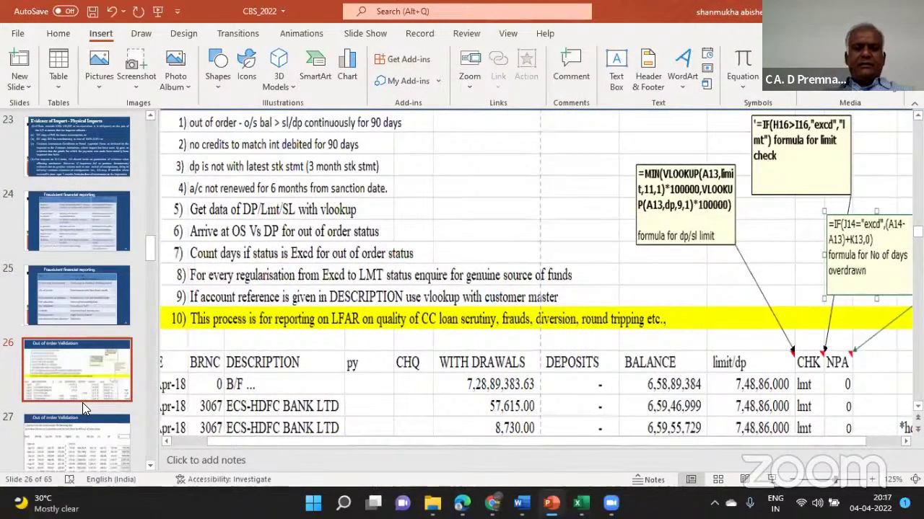
key("Down")
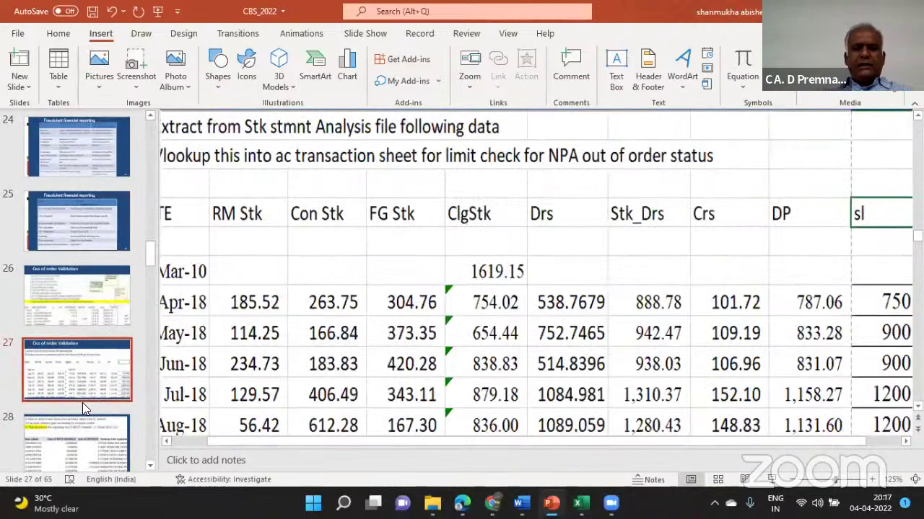
key("Down")
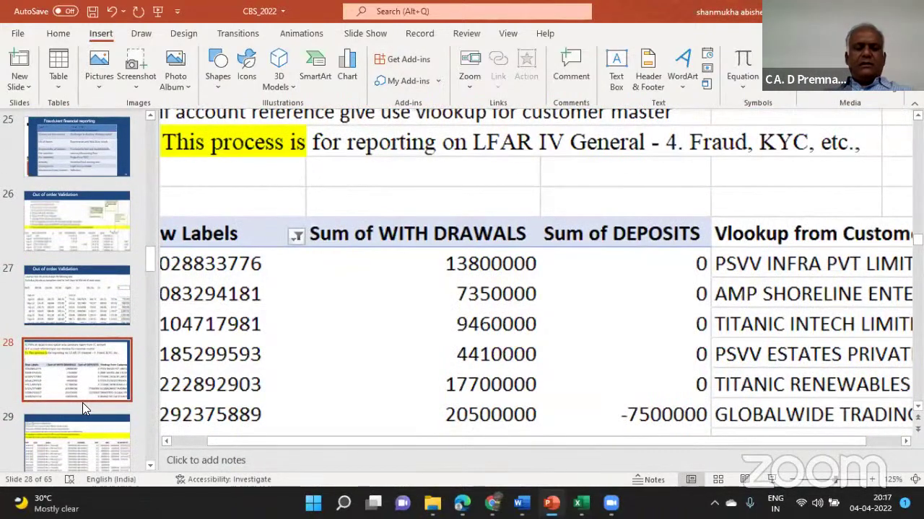
scroll(243, 312, "down", 2)
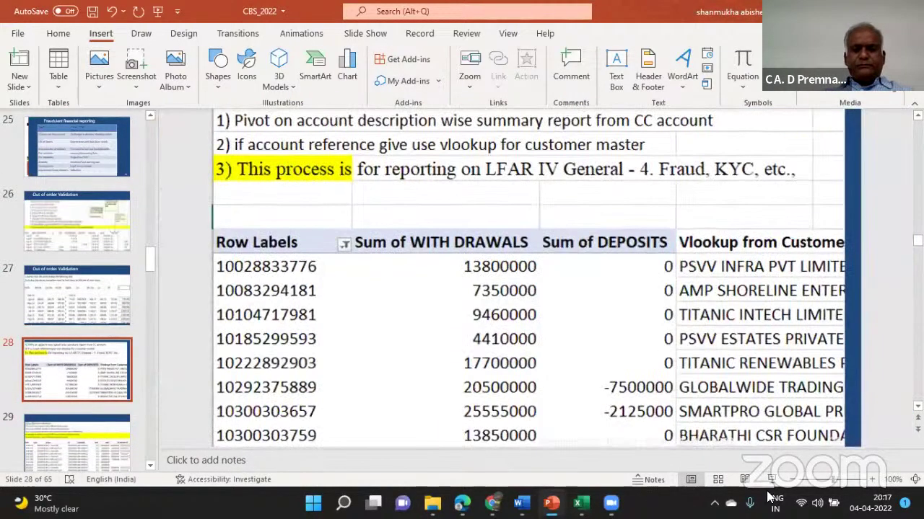
left_click(771, 480)
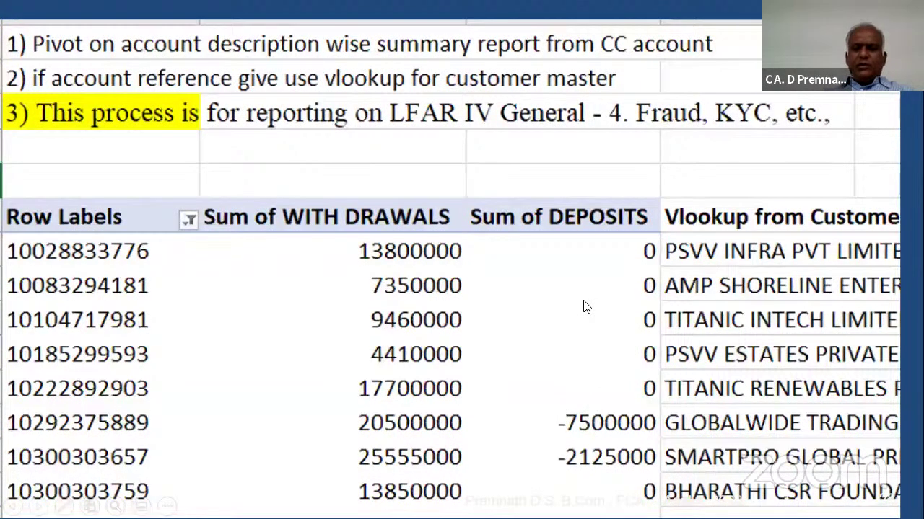
Advance past the loan-file data, Term Loan Validation and stock/ratio slides to slide 32
key("Down")
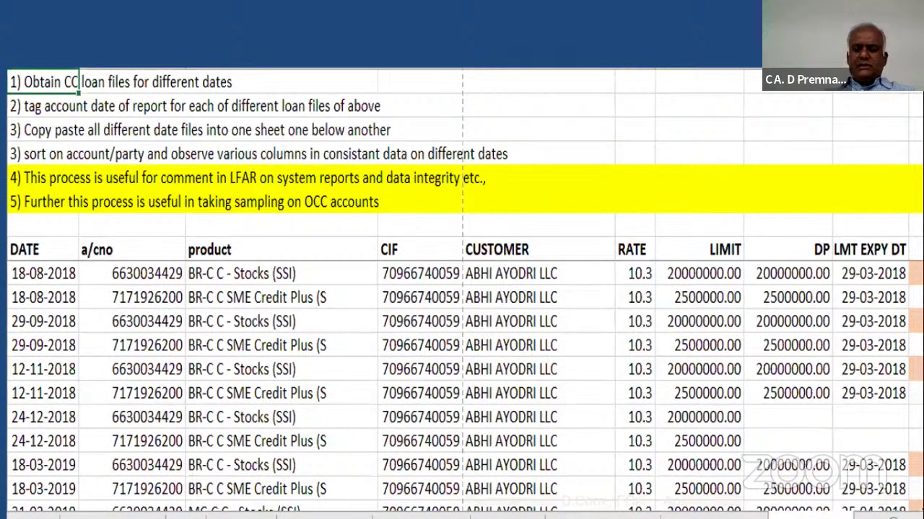
key("Down")
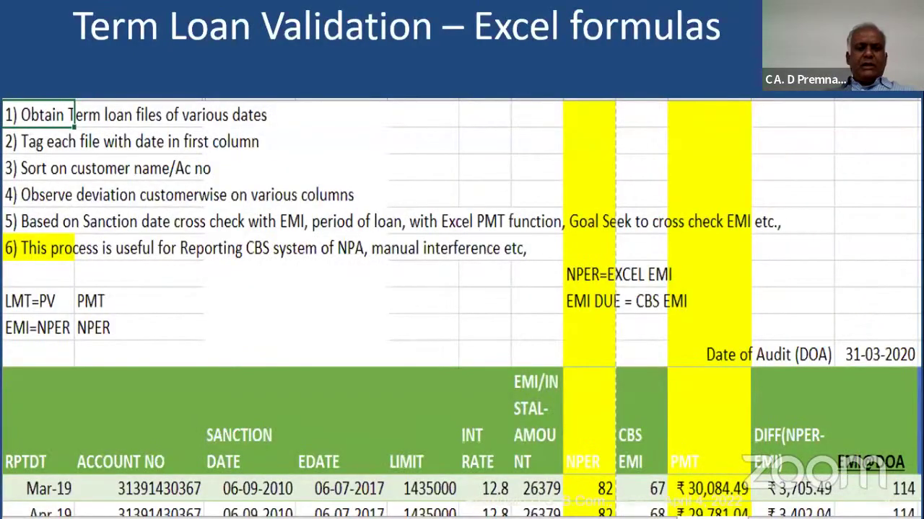
key("Down")
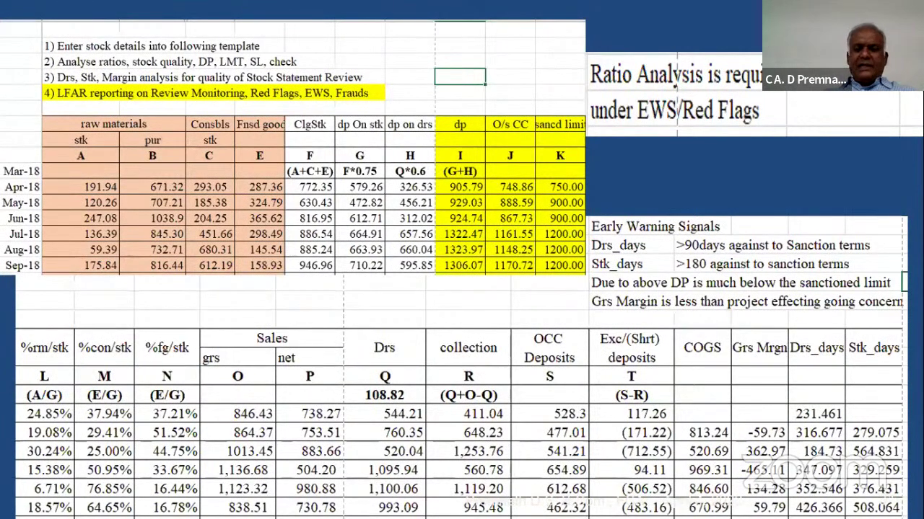
key("Down")
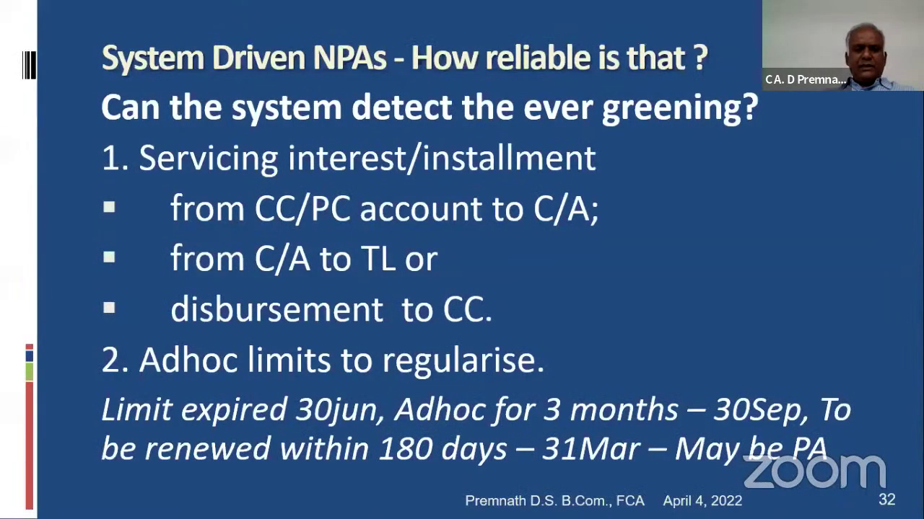